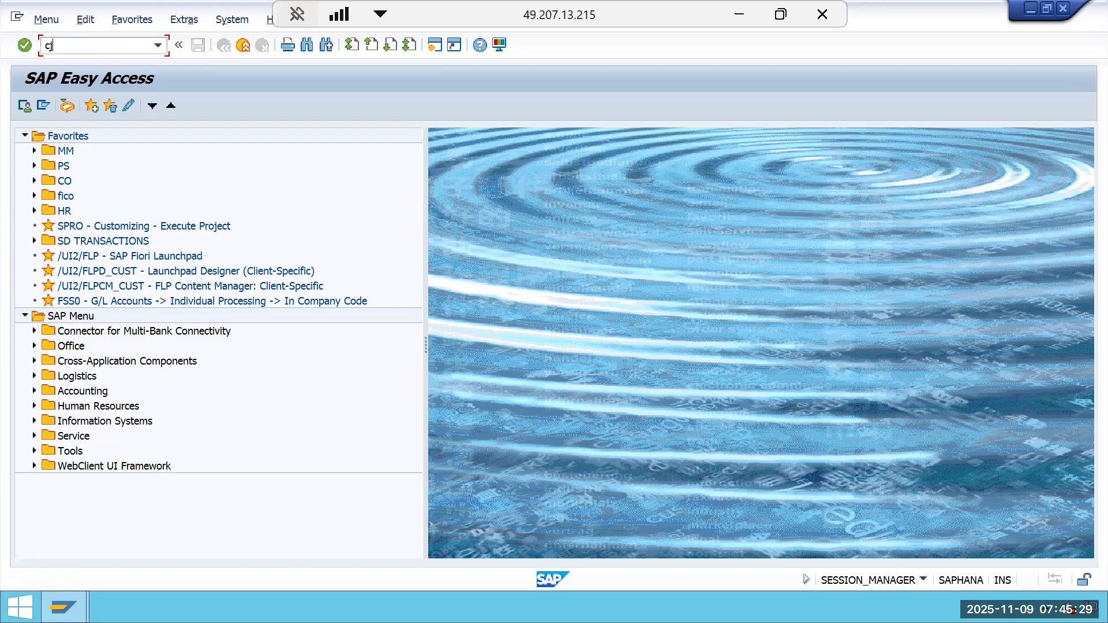
Open the Project Builder and start copying an existing project.
key(Return)
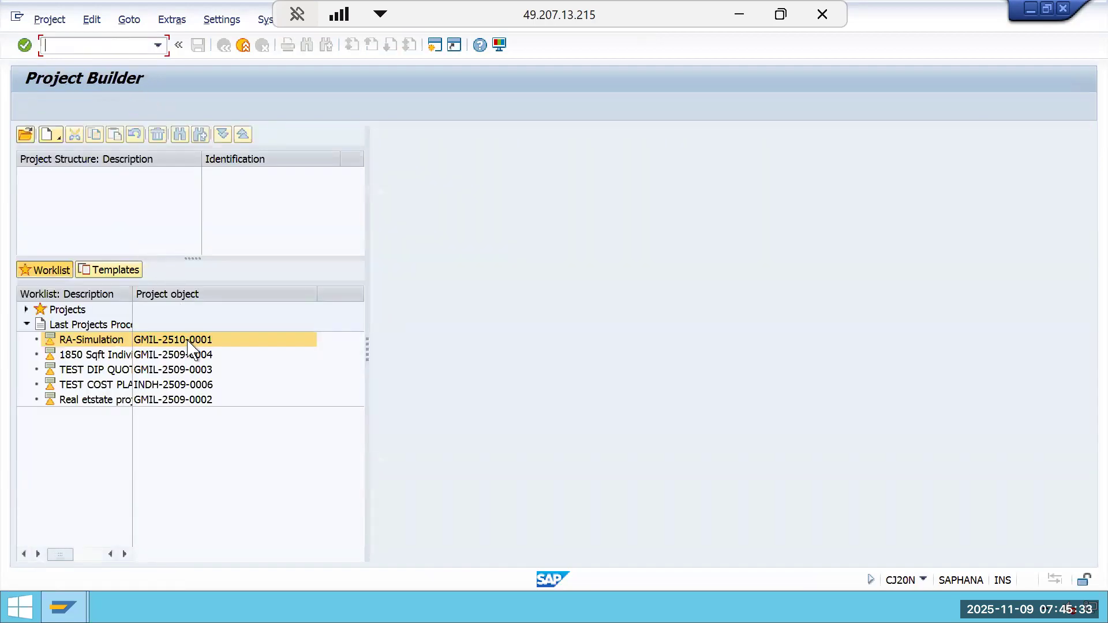
click(49, 139)
click(92, 213)
click(221, 168)
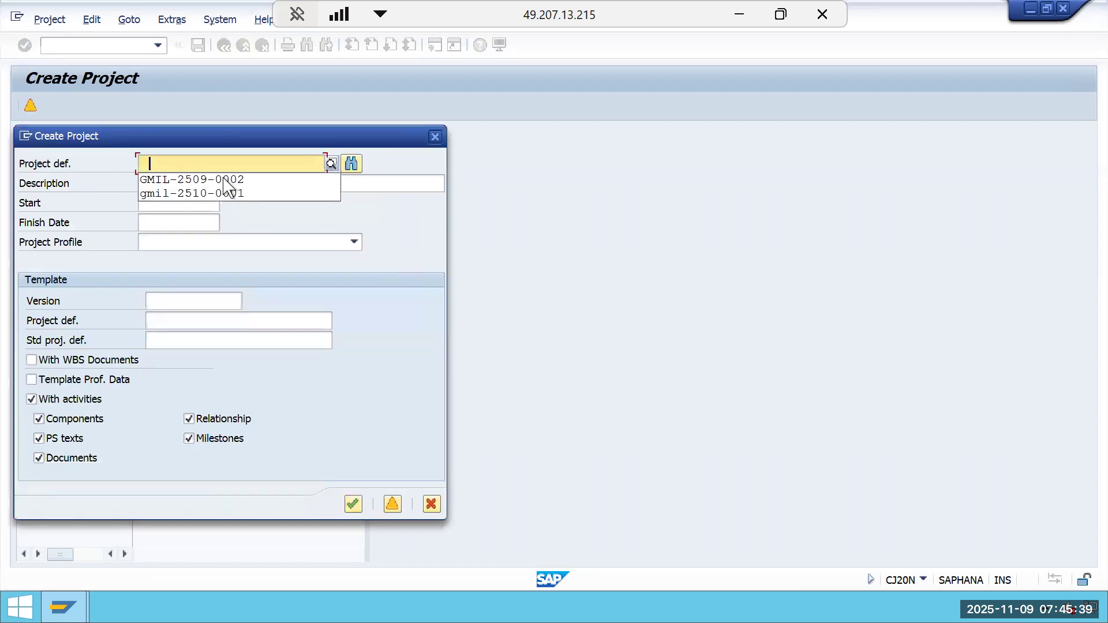
Fill the new project definition with the next open number, GMIL-2510-0002.
click(226, 193)
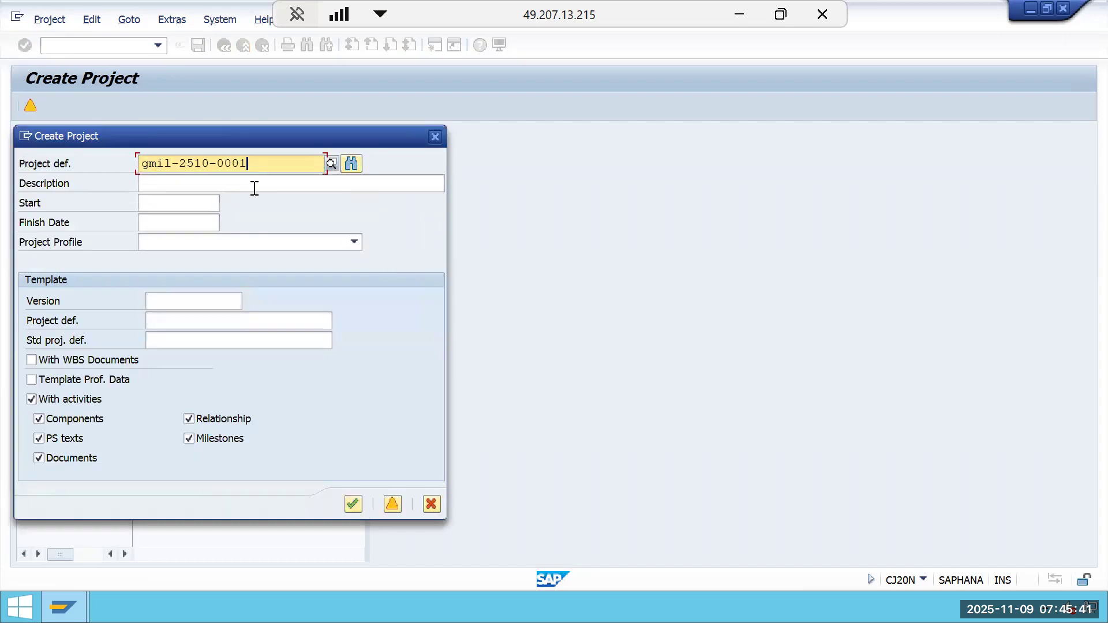
click(358, 165)
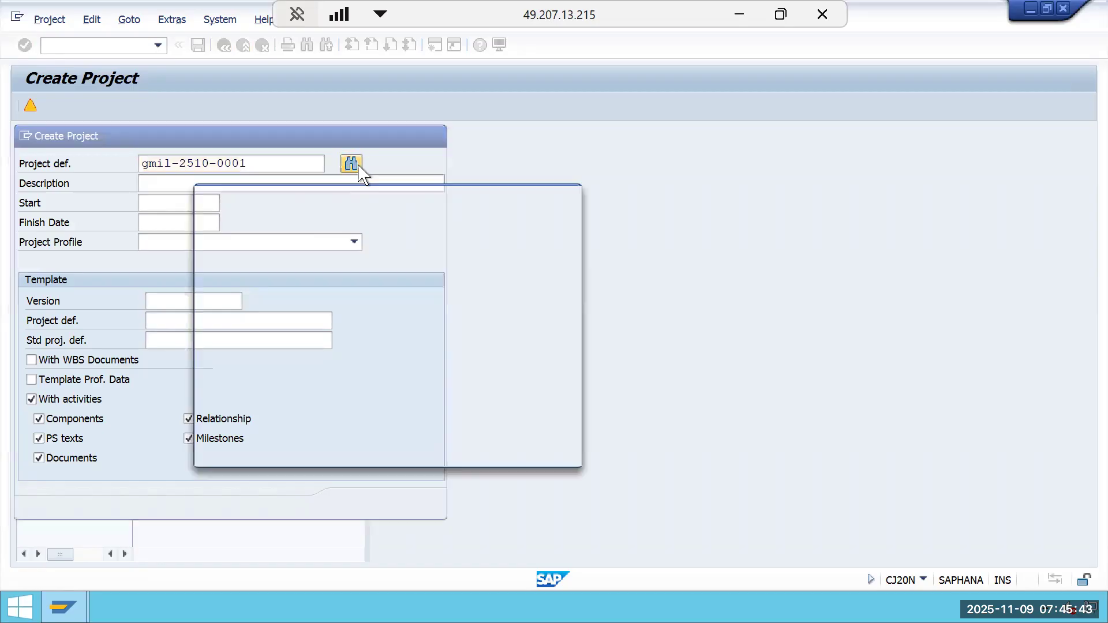
click(545, 453)
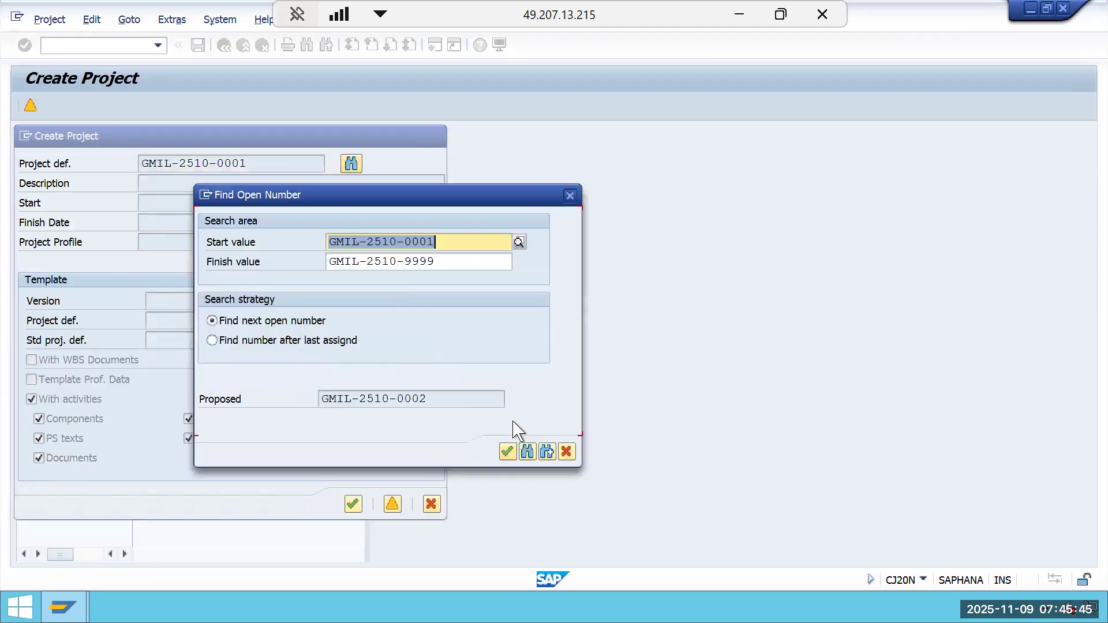
click(507, 452)
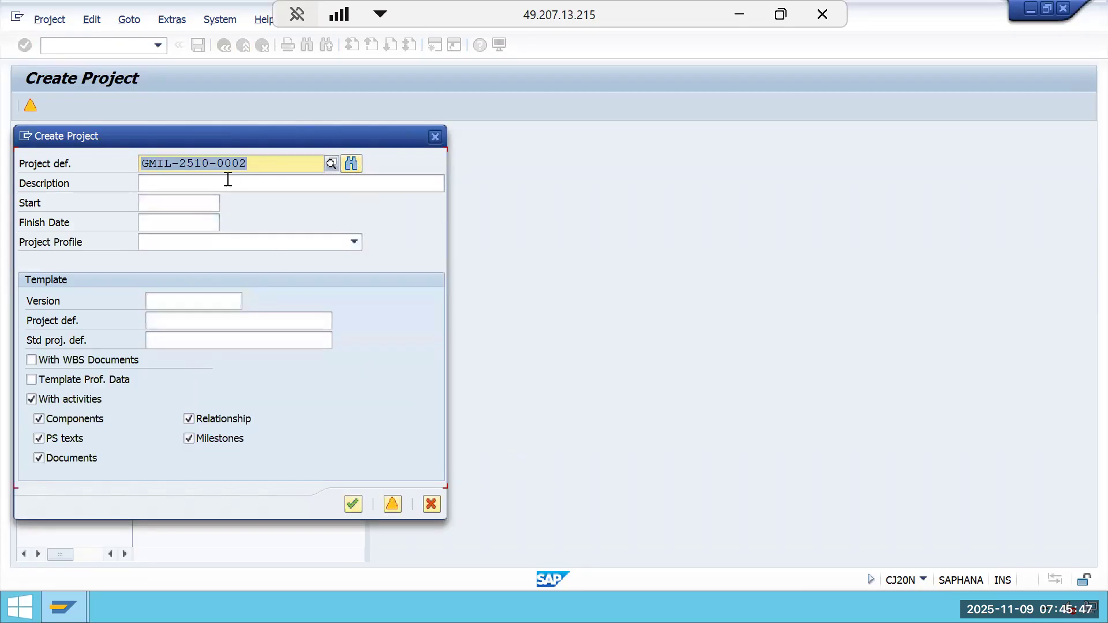
Enter GMIL-2509-0001 as the template project definition to copy from.
right_click(174, 322)
click(167, 319)
right_click(168, 319)
click(161, 325)
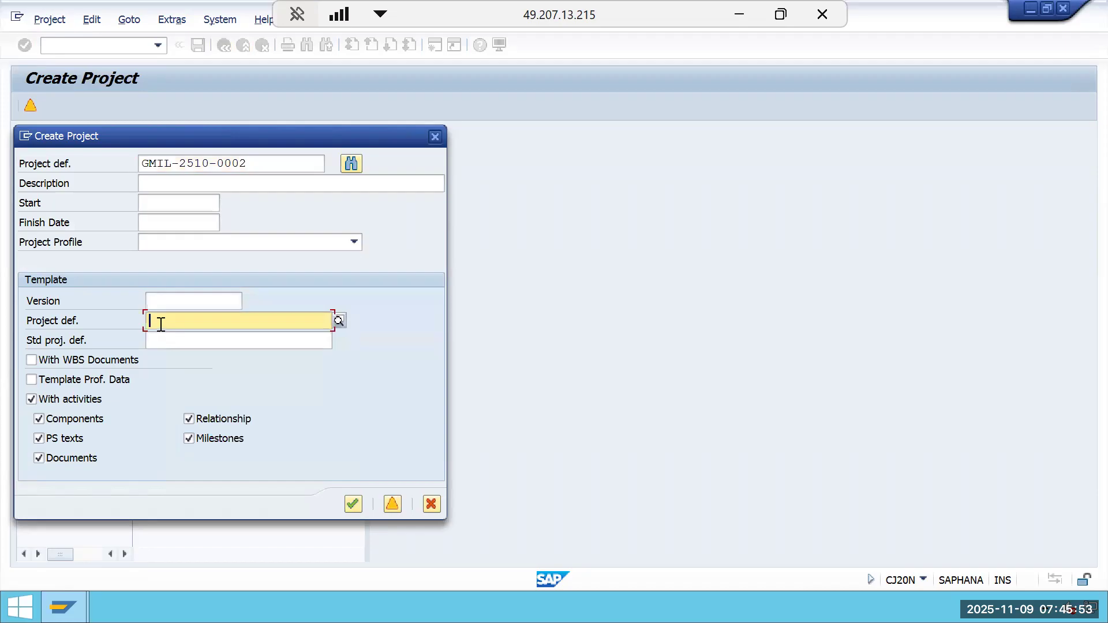
text(G)
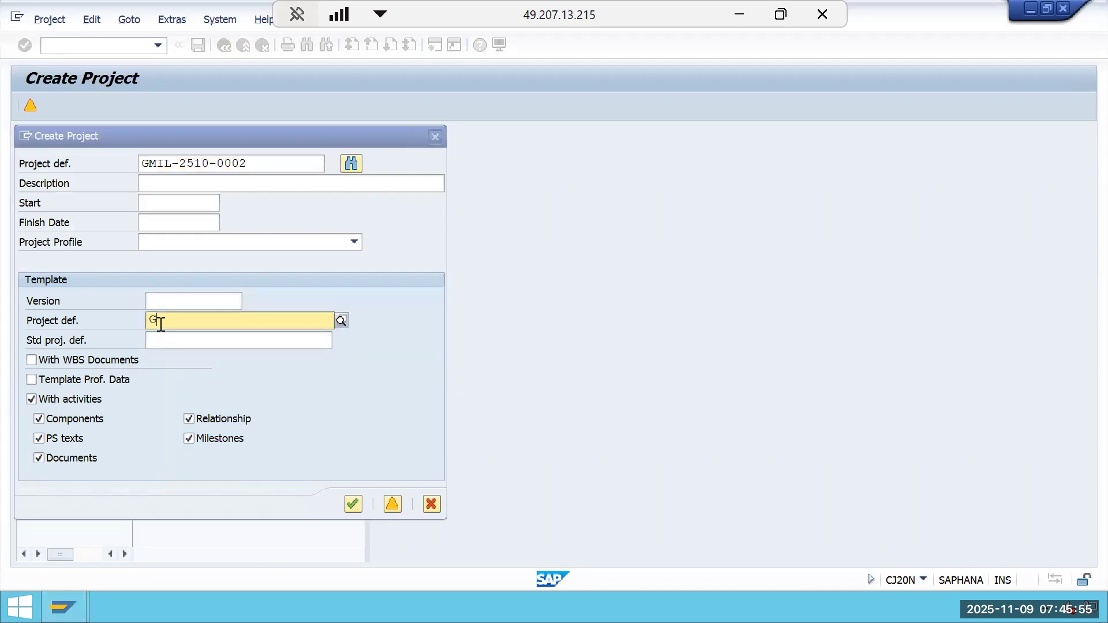
text(MIL-25)
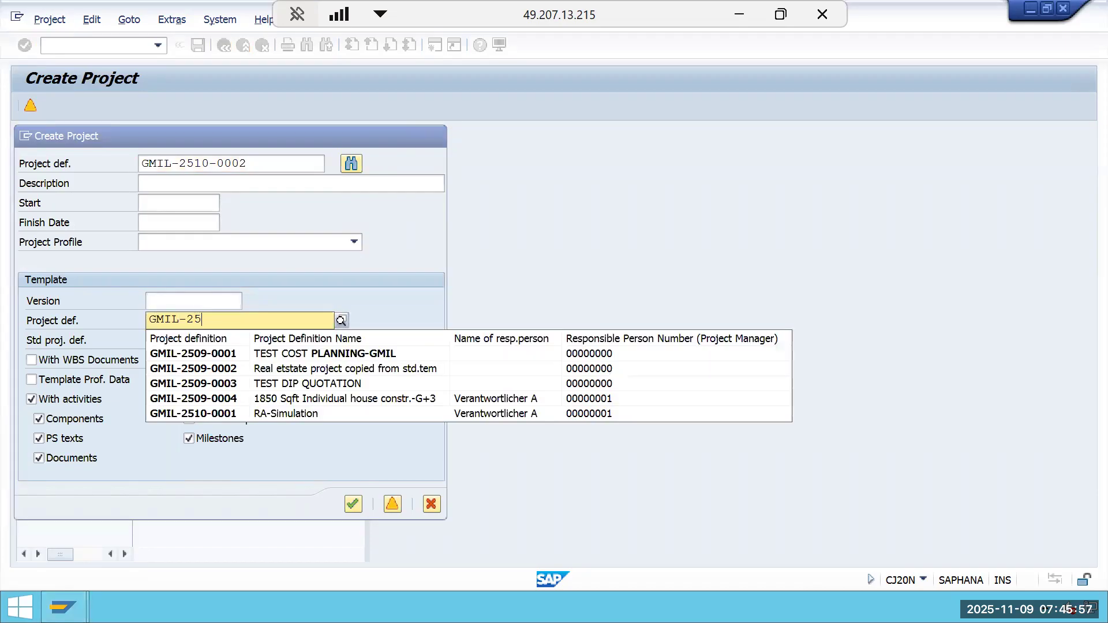
text(09-0001)
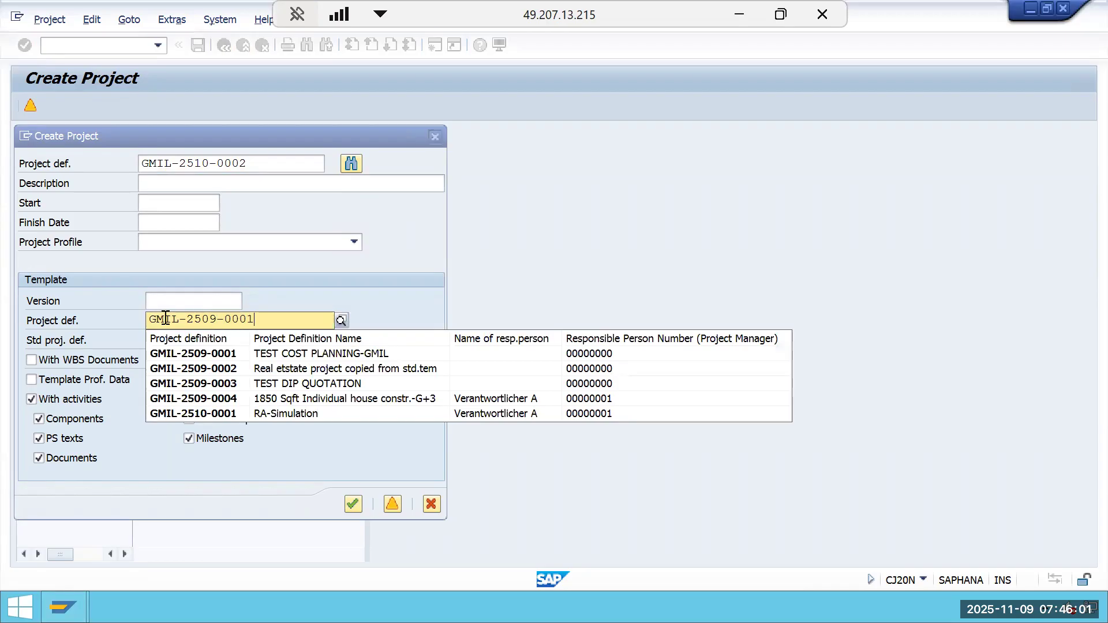
Set the project description to RA-Simulation-NEW.
click(229, 184)
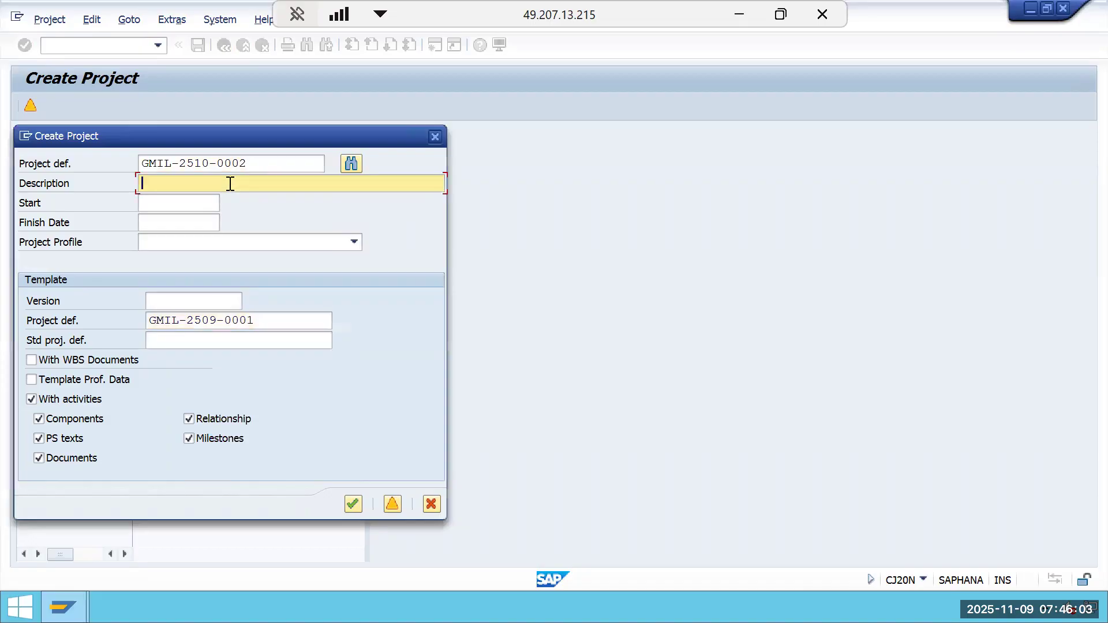
text(RA)
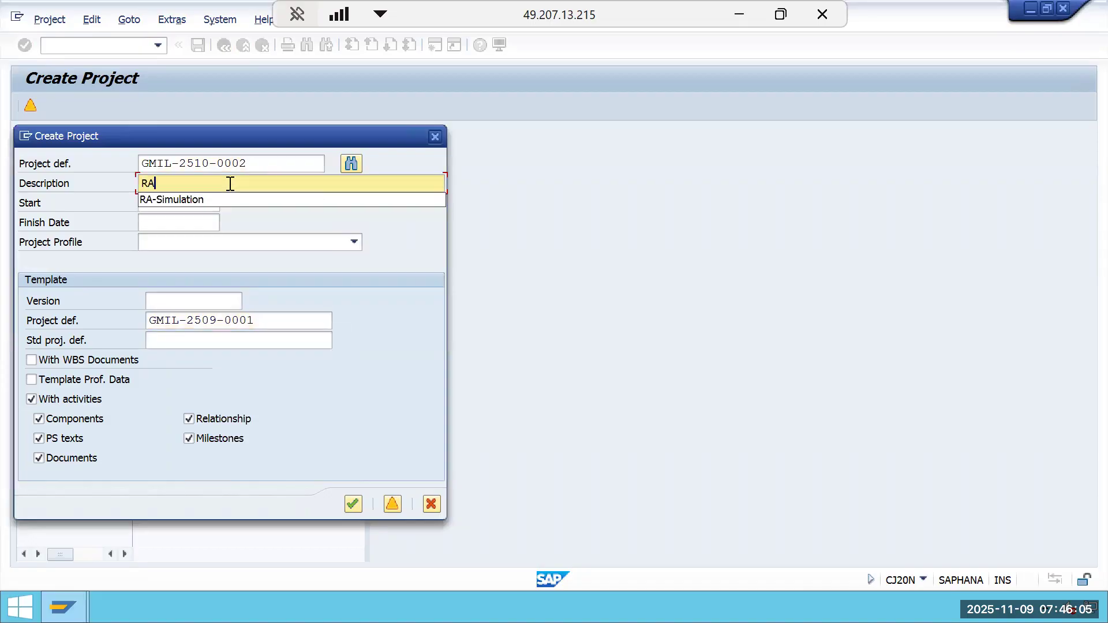
click(210, 199)
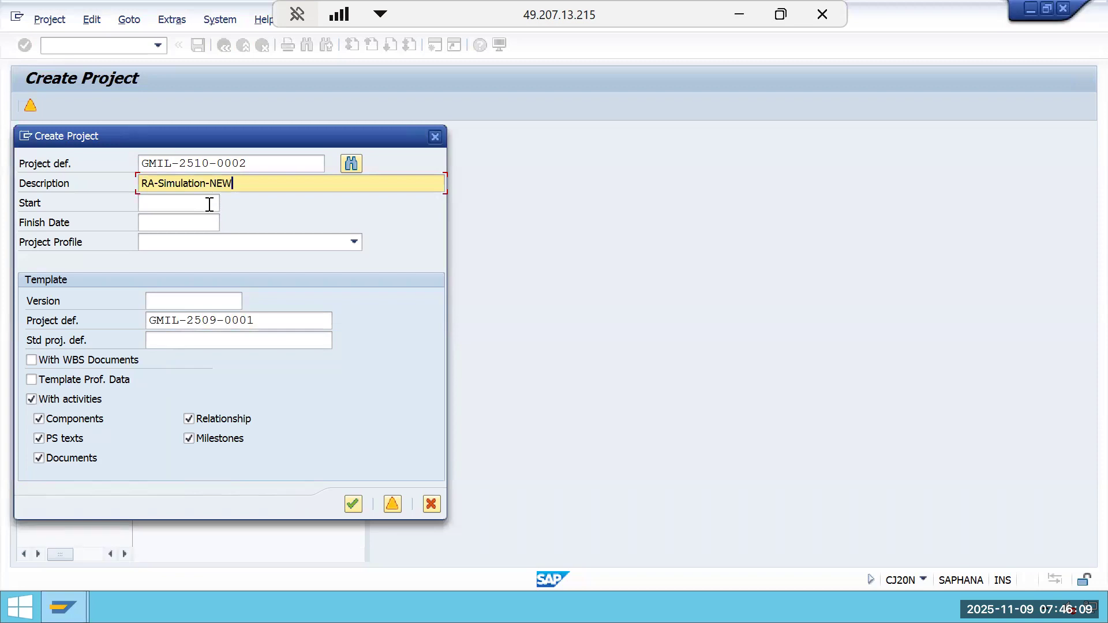
Set the project start date to 01.05.2025.
click(210, 205)
text(01.)
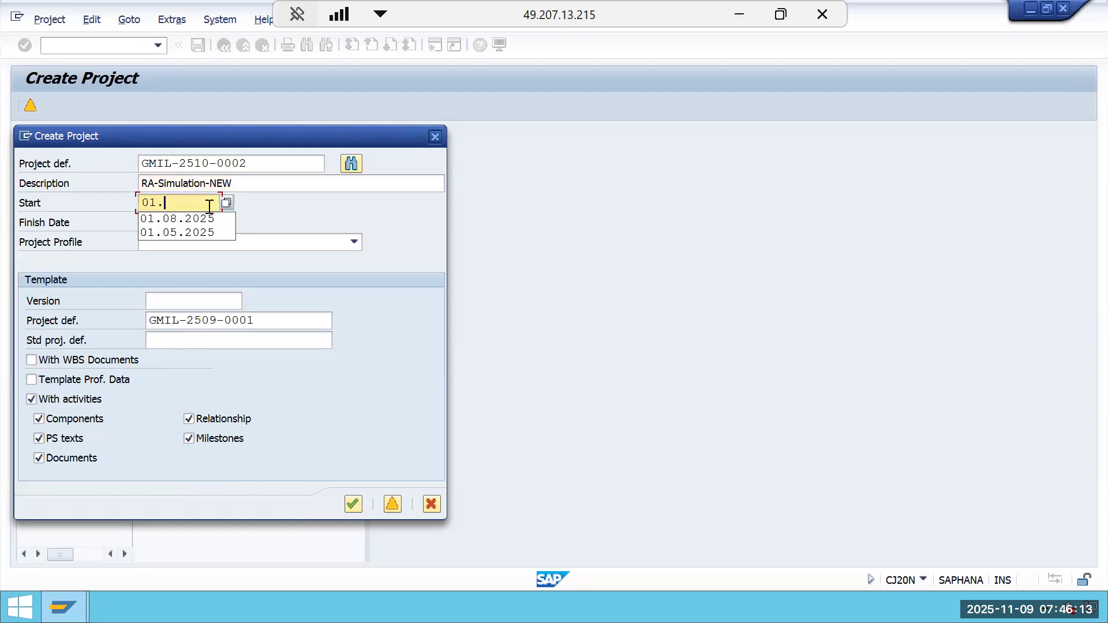
click(198, 232)
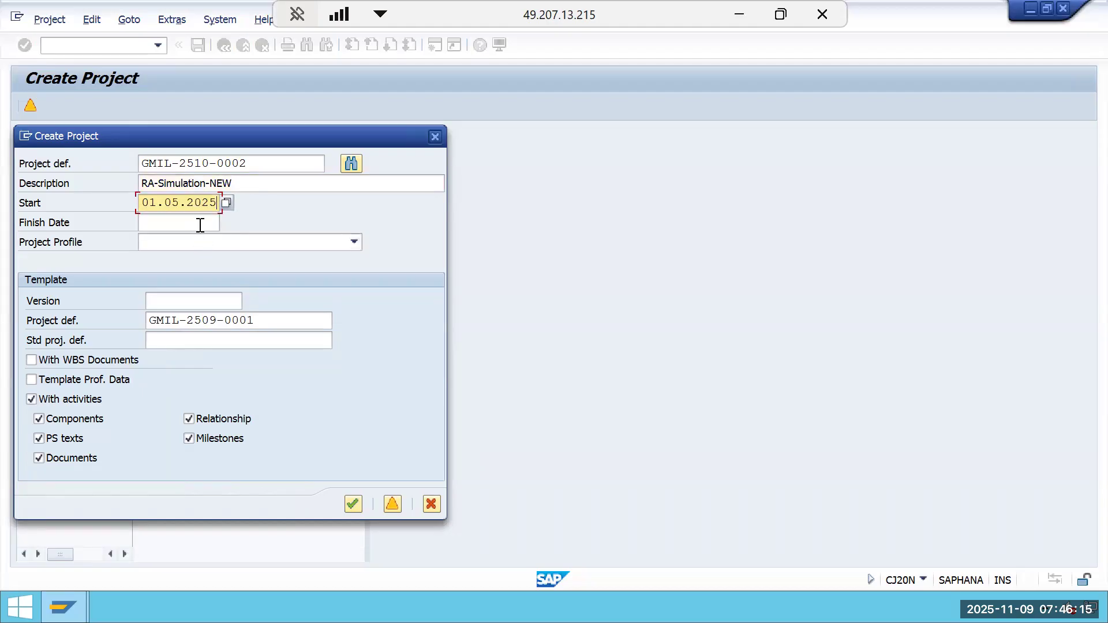
click(198, 223)
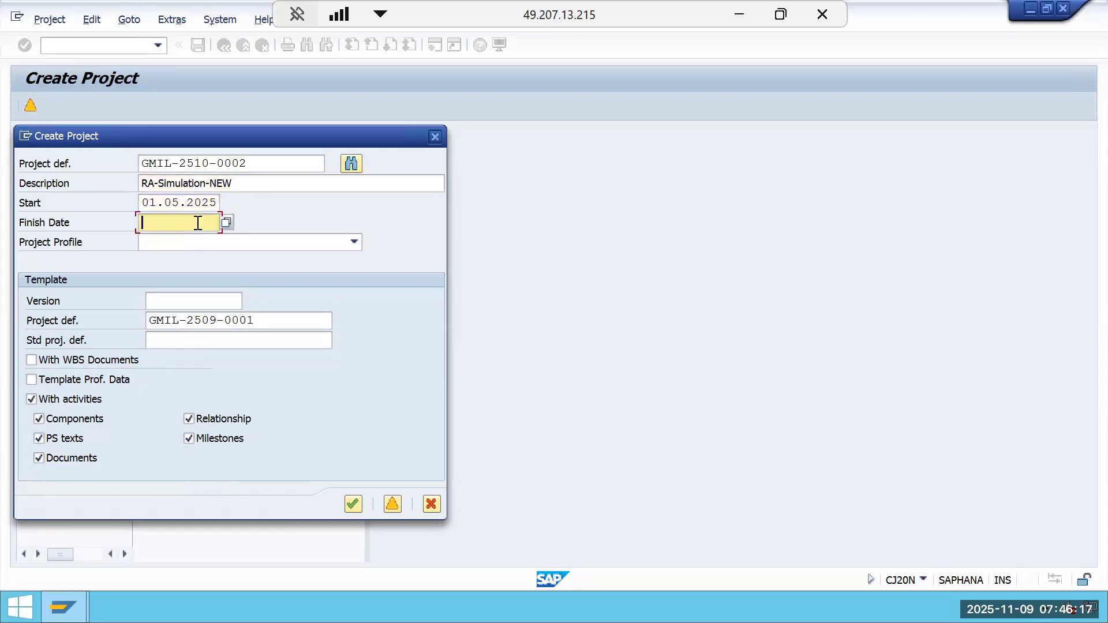
Set the project finish date to 30.09.2025.
text(3)
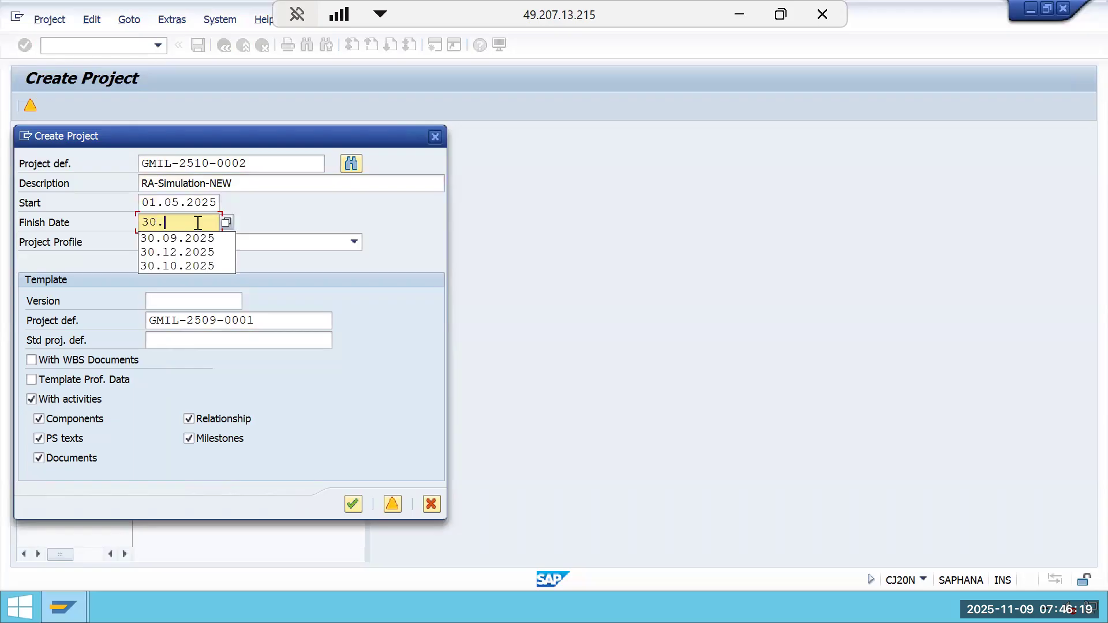
text(0.)
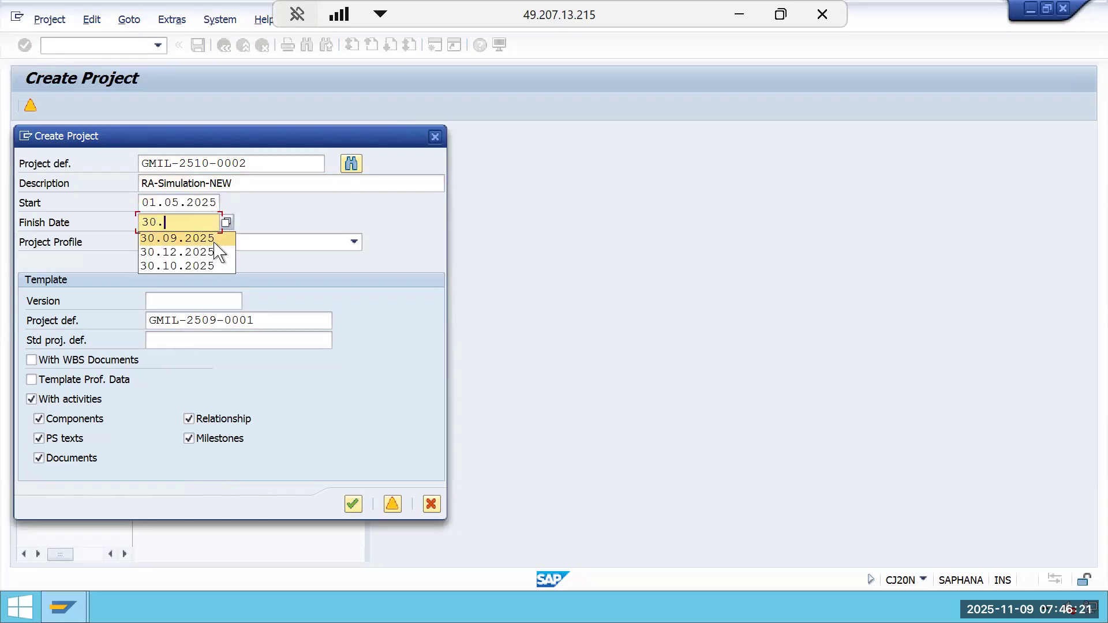
click(215, 239)
Choose the GMIL gmil project profile for the new project.
click(213, 241)
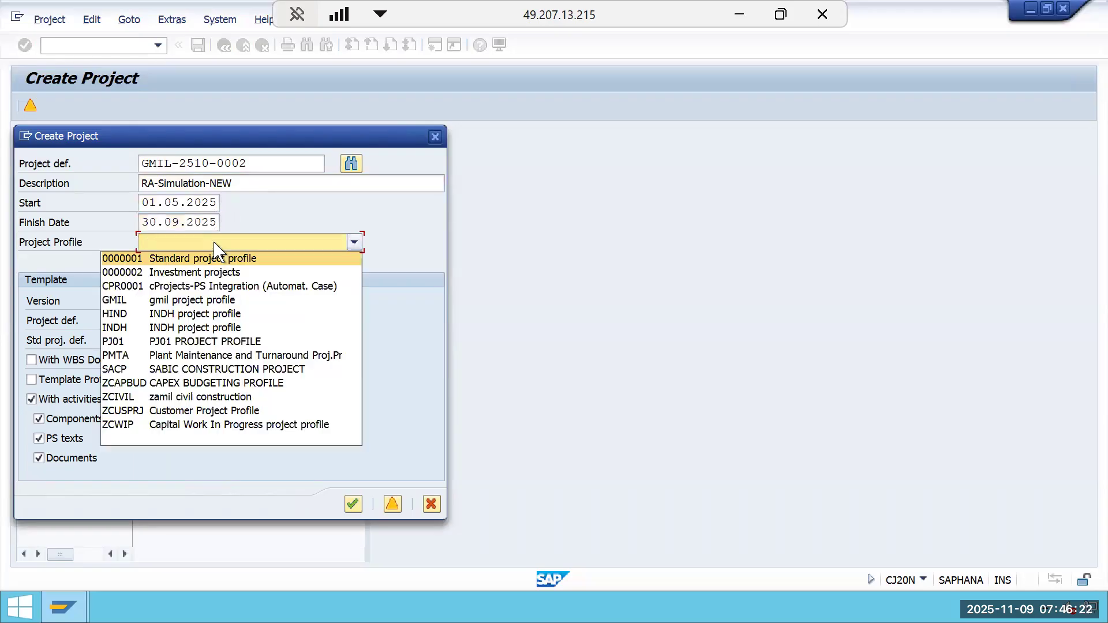
click(206, 309)
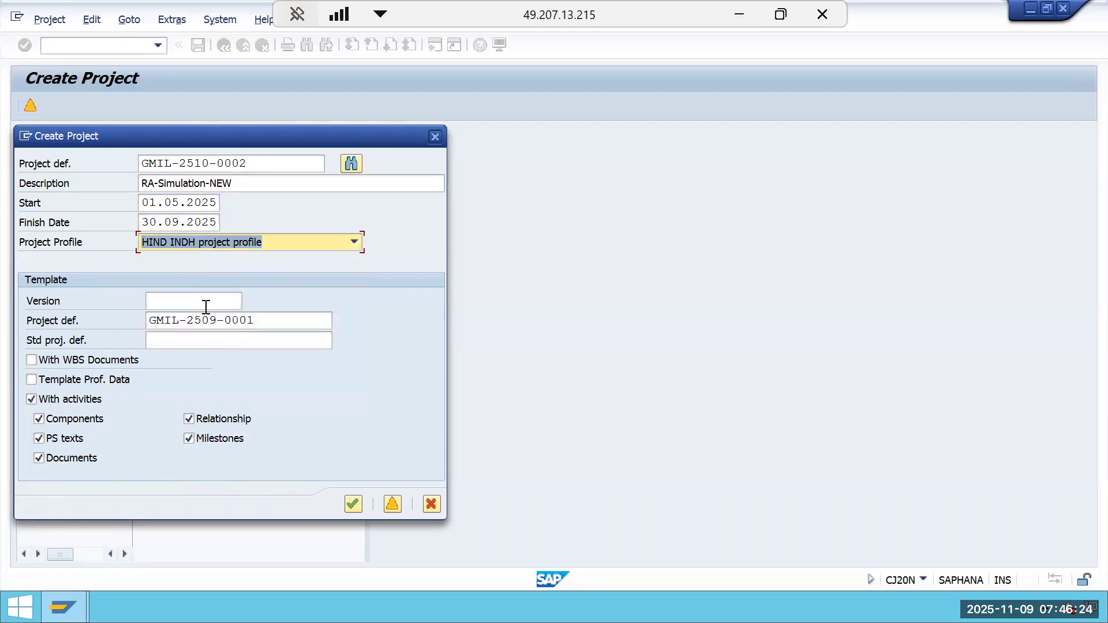
click(318, 244)
click(234, 300)
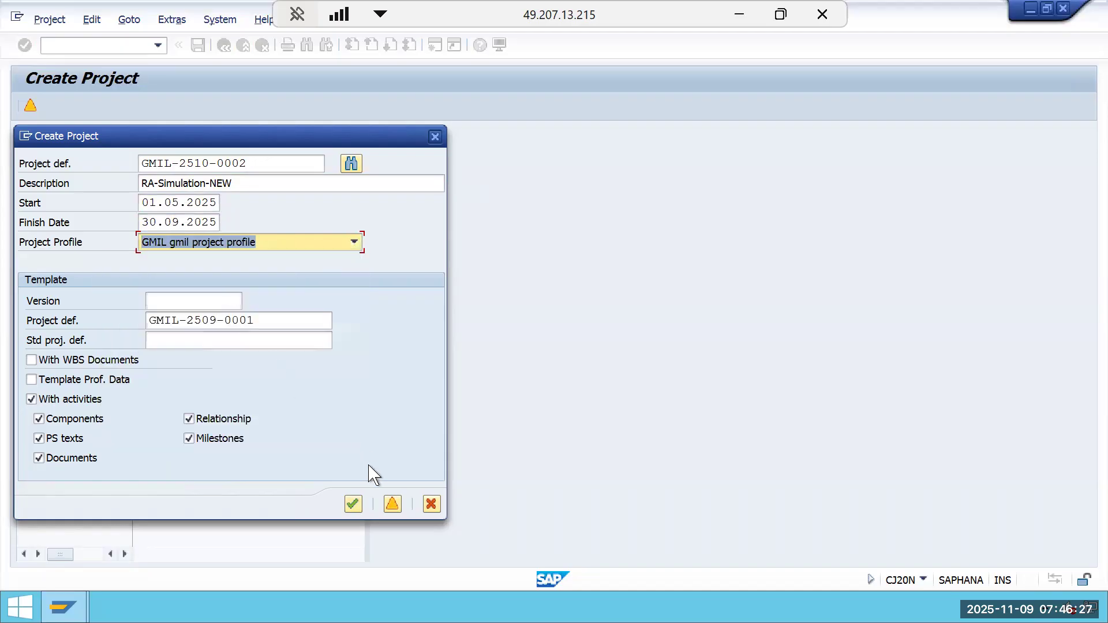
Open the WBS element overview, dismiss the date warning, and exit back to the Project Builder.
click(392, 506)
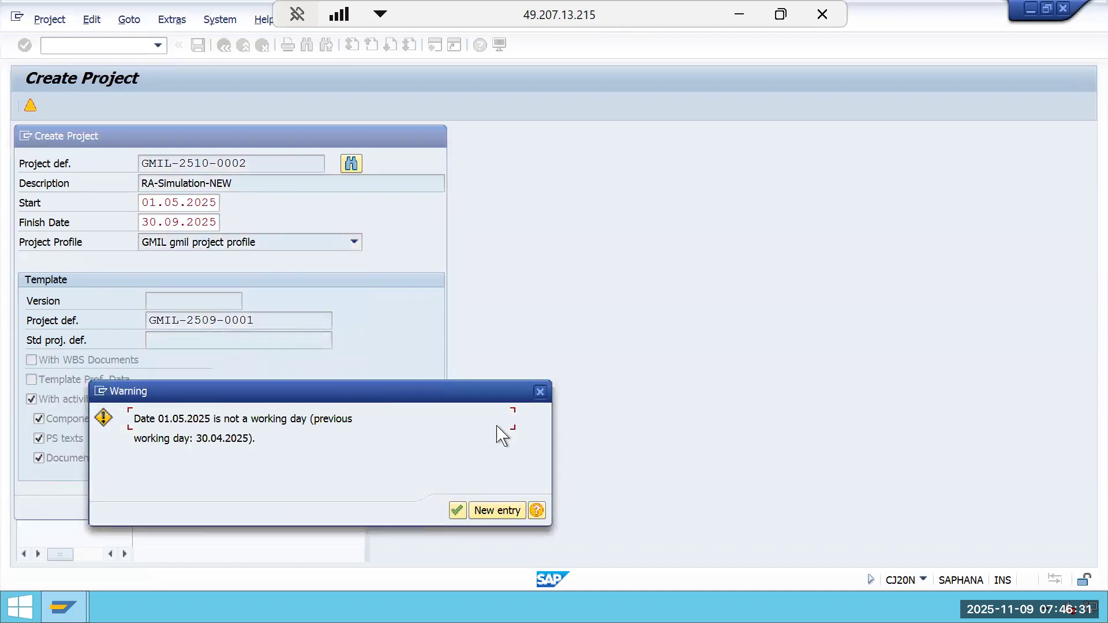
click(540, 392)
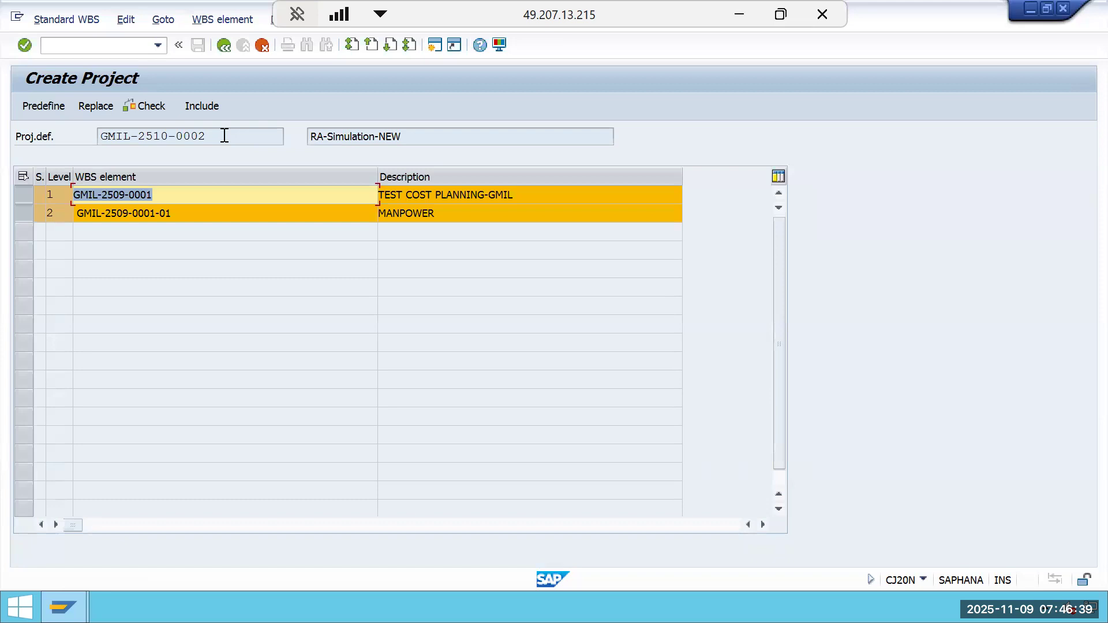
click(263, 45)
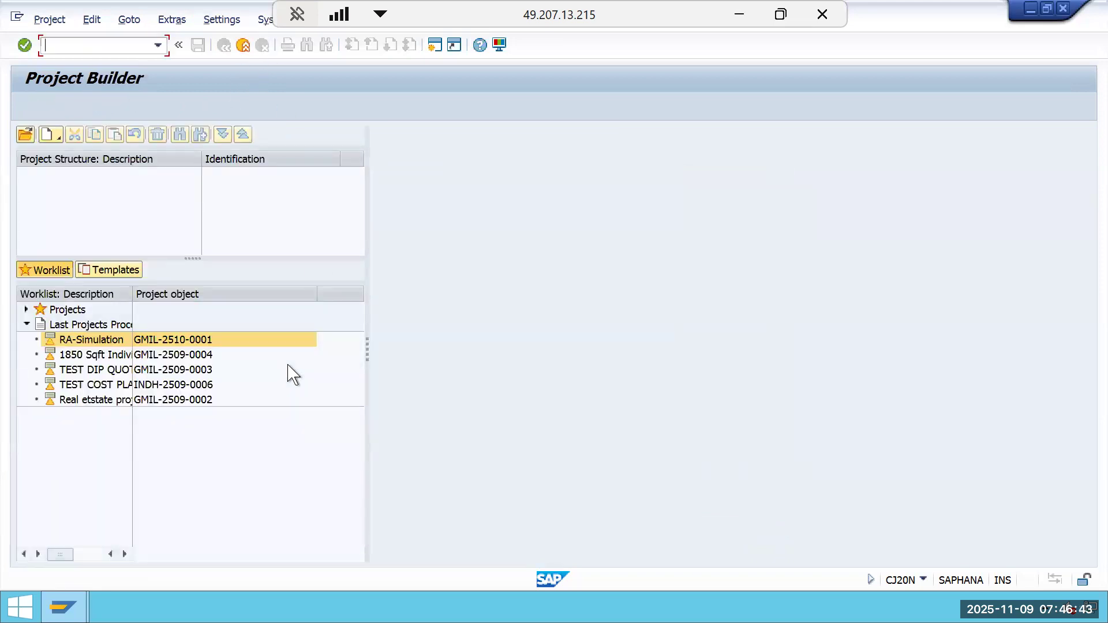
Copy a project again, clearing the activities, components, PS texts, documents, relationship and milestones template options.
click(50, 135)
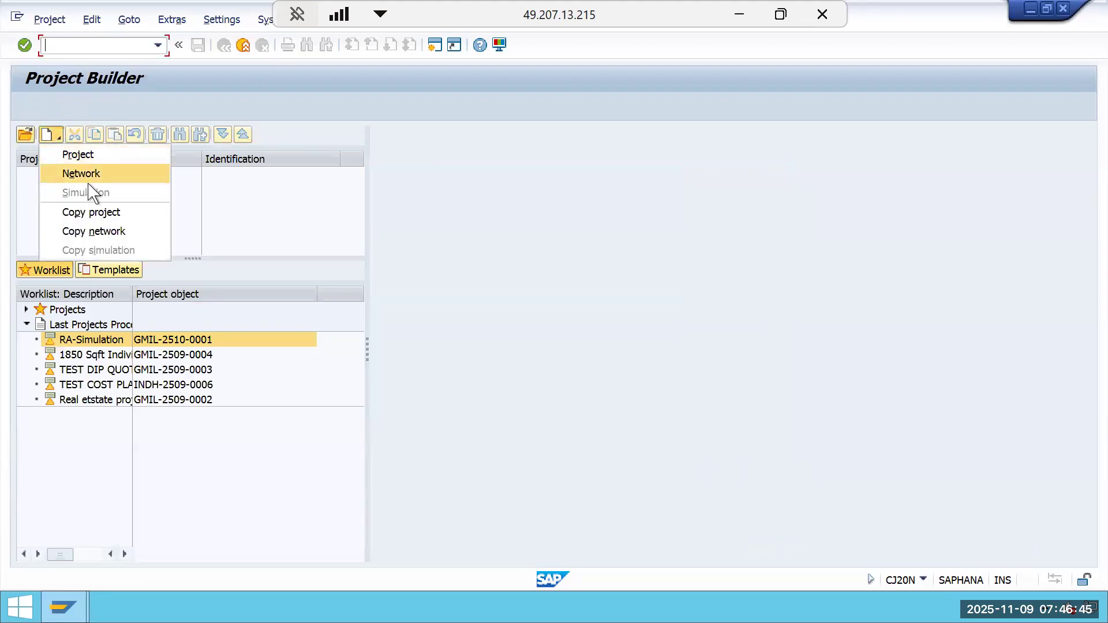
click(92, 212)
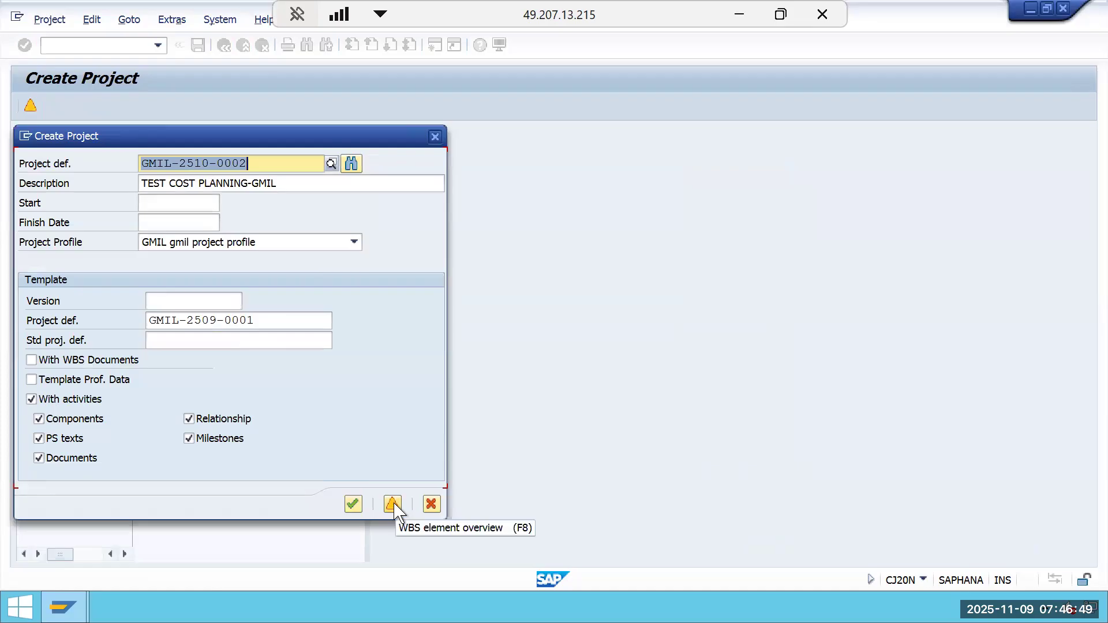
click(45, 400)
click(45, 400)
click(51, 420)
click(53, 439)
click(55, 459)
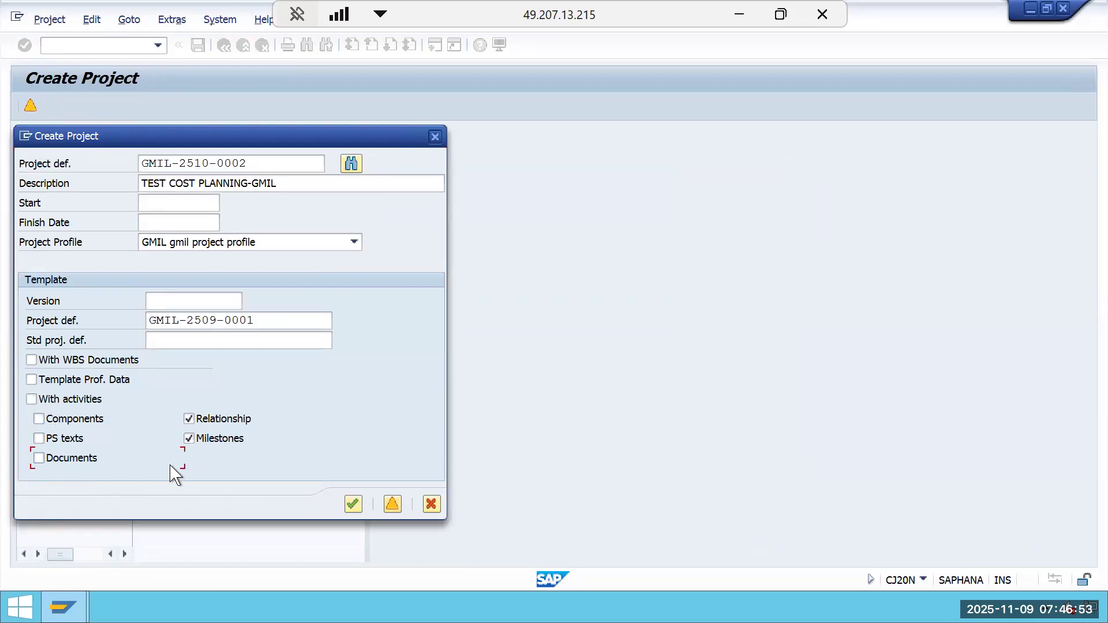
click(190, 437)
click(191, 420)
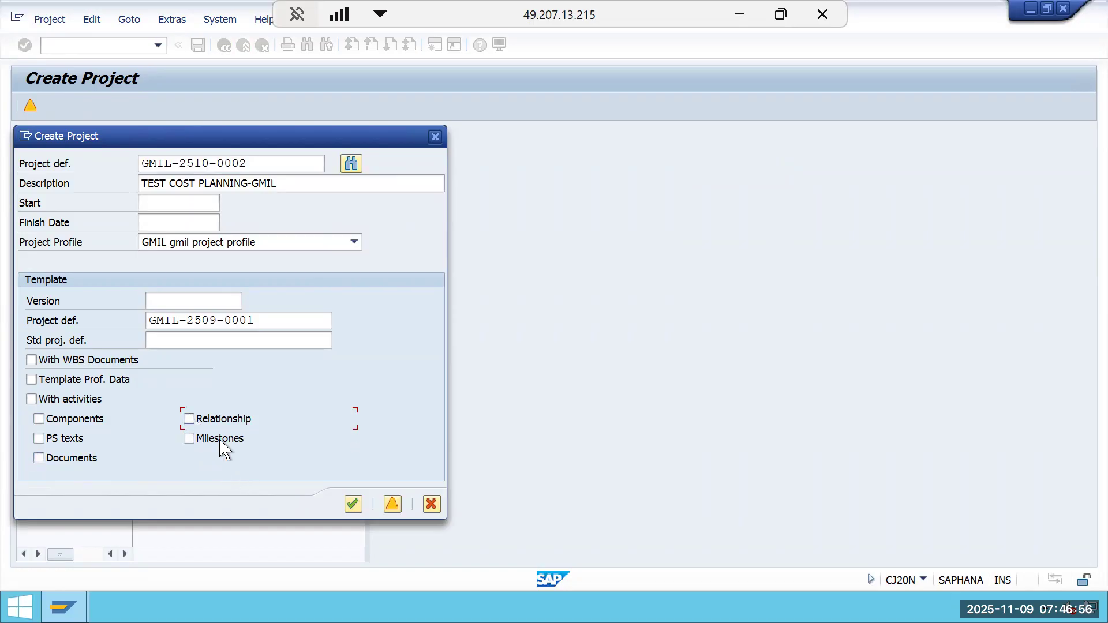
Open the WBS element overview, accepting today's date as finish date, and try to include the WBS elements.
click(393, 505)
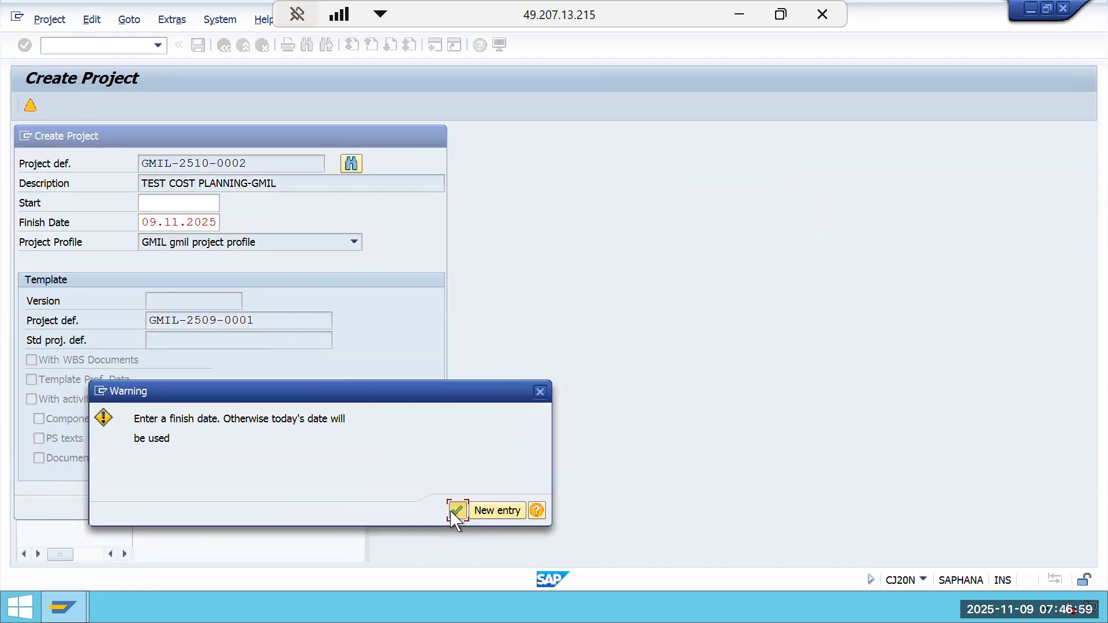
click(457, 510)
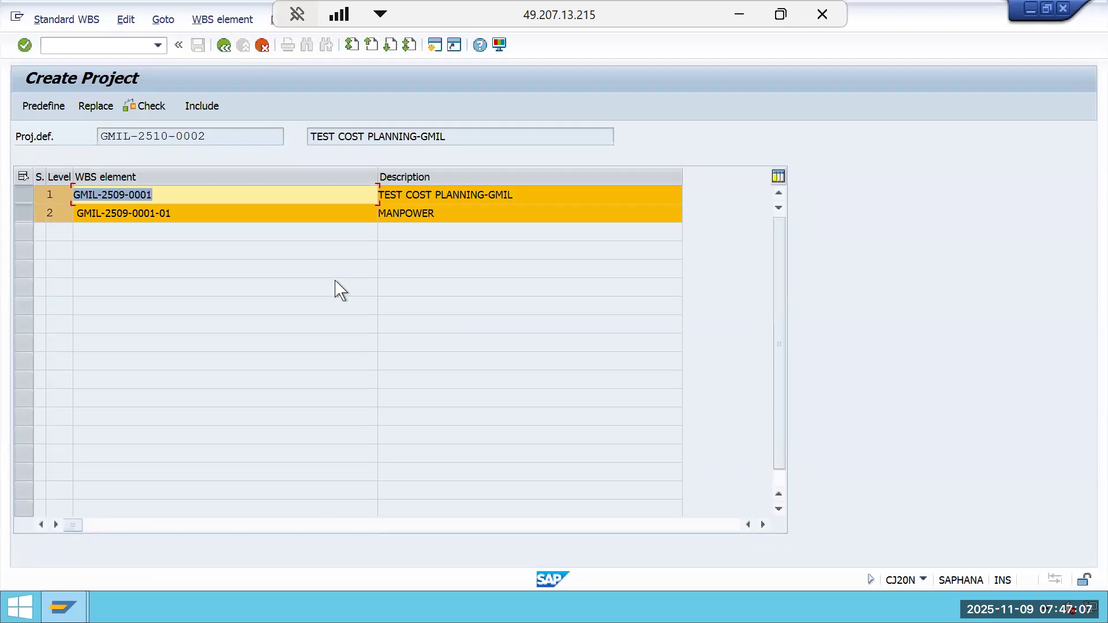
click(215, 108)
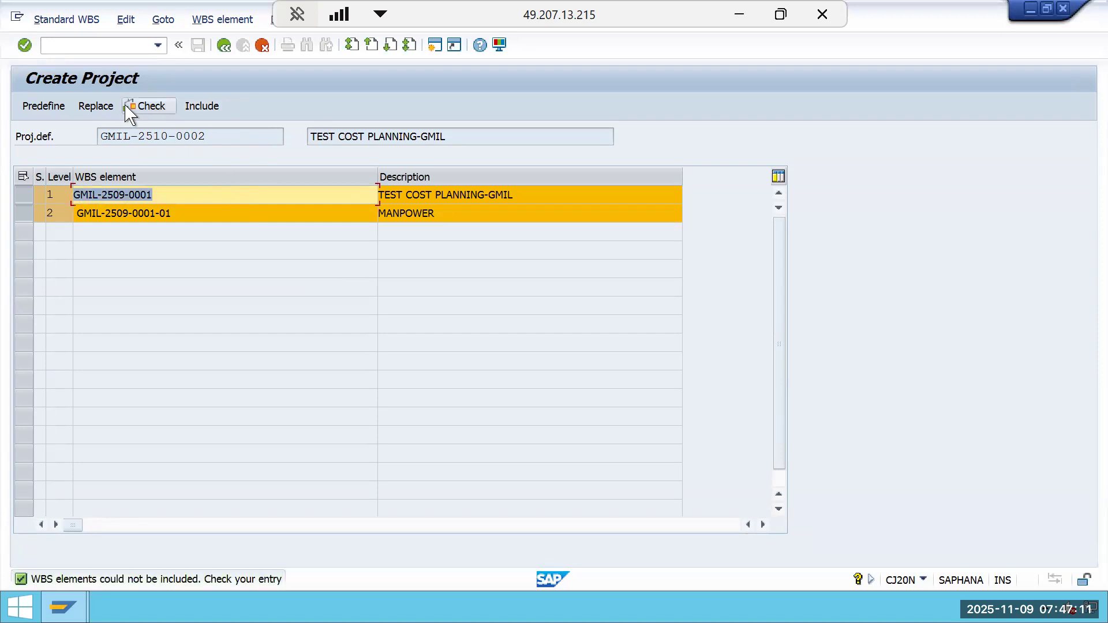
Open the key replacement of GMIL-2509- with GMIL-2510- and close it without replacing.
click(96, 106)
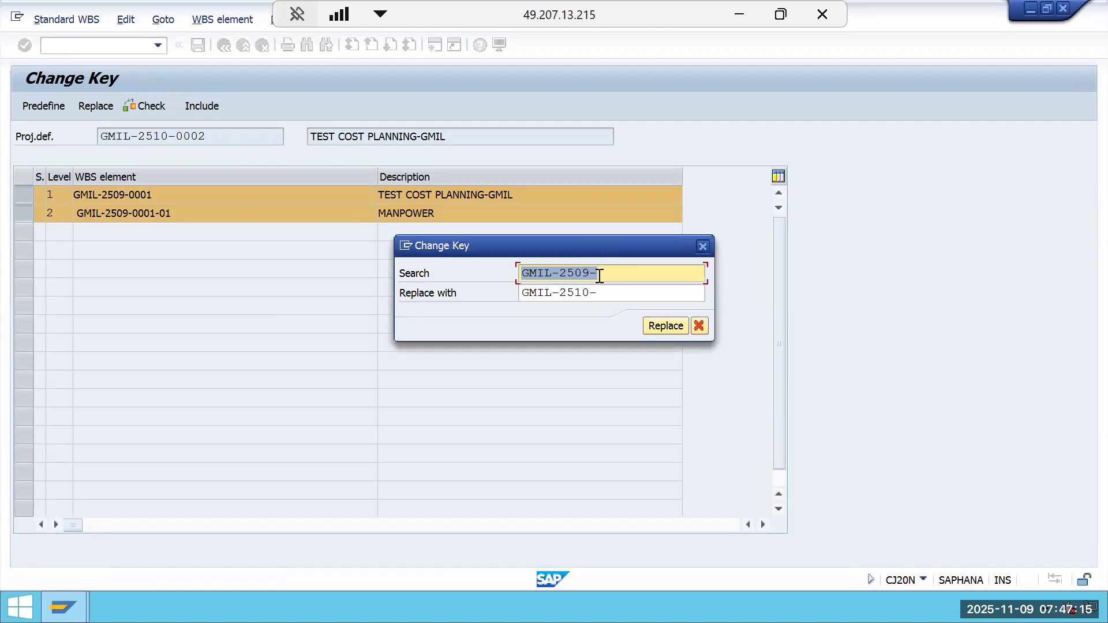
click(600, 277)
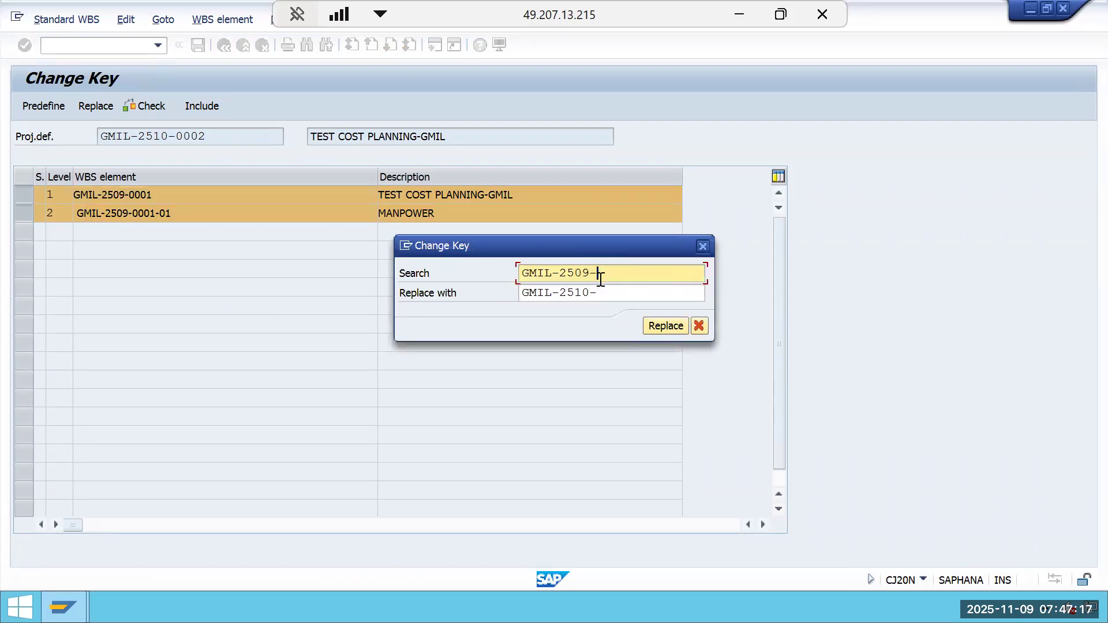
click(703, 246)
Leave the key replacement and copy a project again, setting the template project definition to GMIL-2510-0001.
click(262, 47)
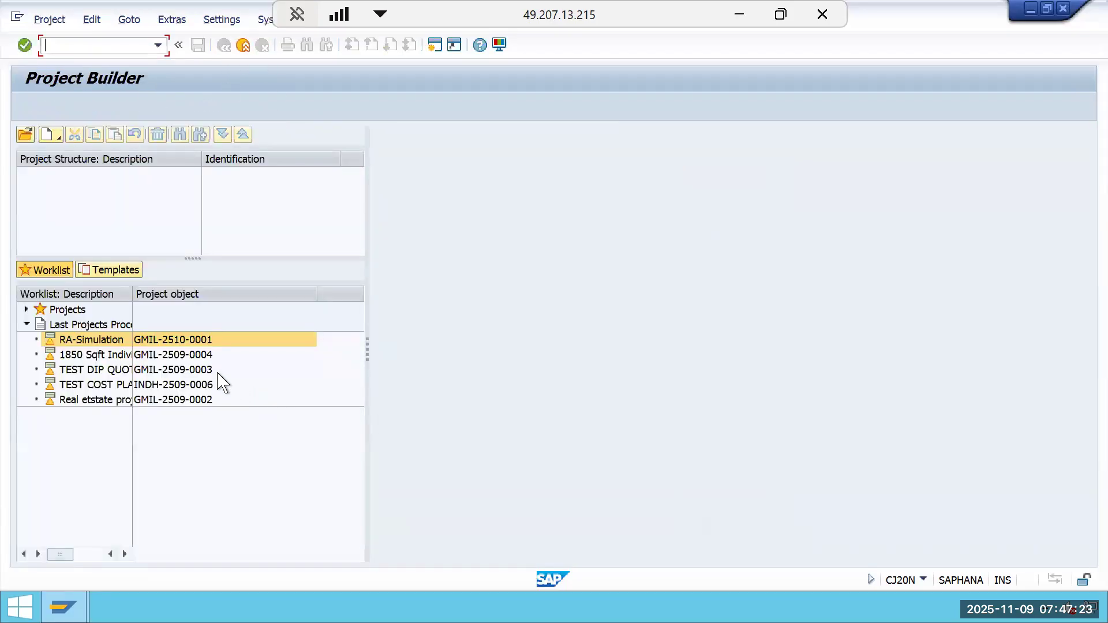
click(57, 135)
click(67, 214)
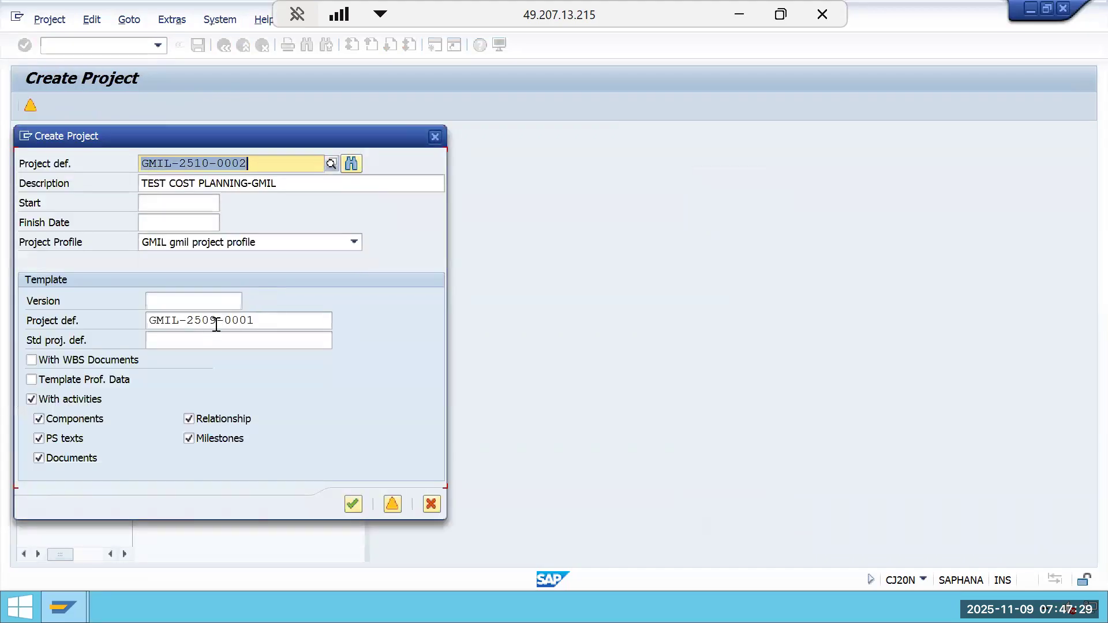
click(217, 320)
key(BackSpace)
key(BackSpace)
text(10)
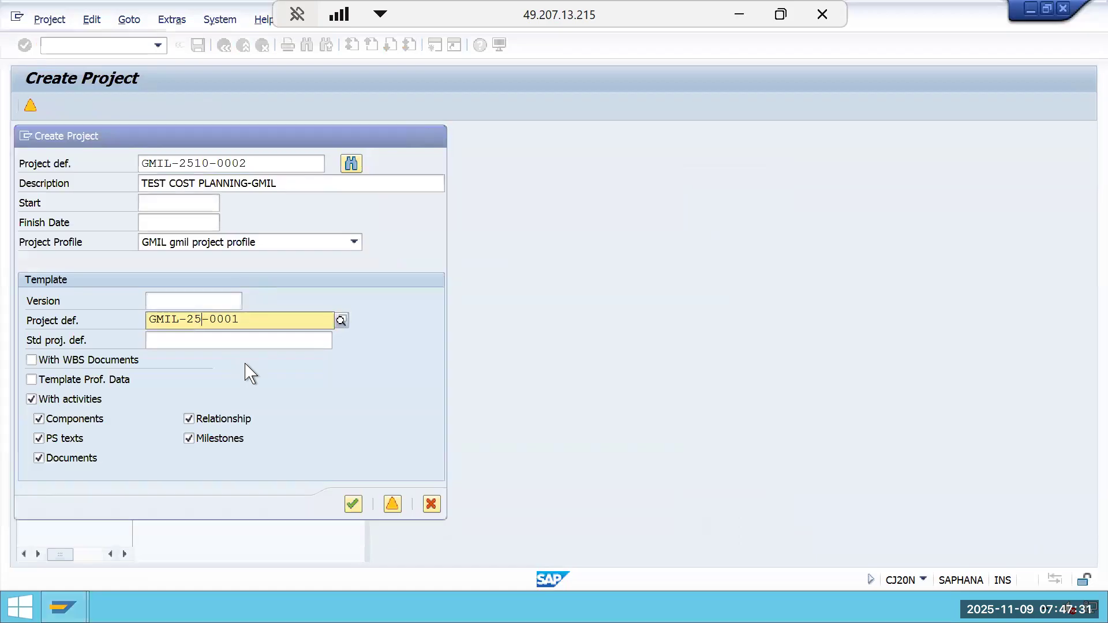
Clear the activities, components, PS texts, documents, relationship and milestones options, then open the WBS element overview accepting today's finish date.
click(369, 297)
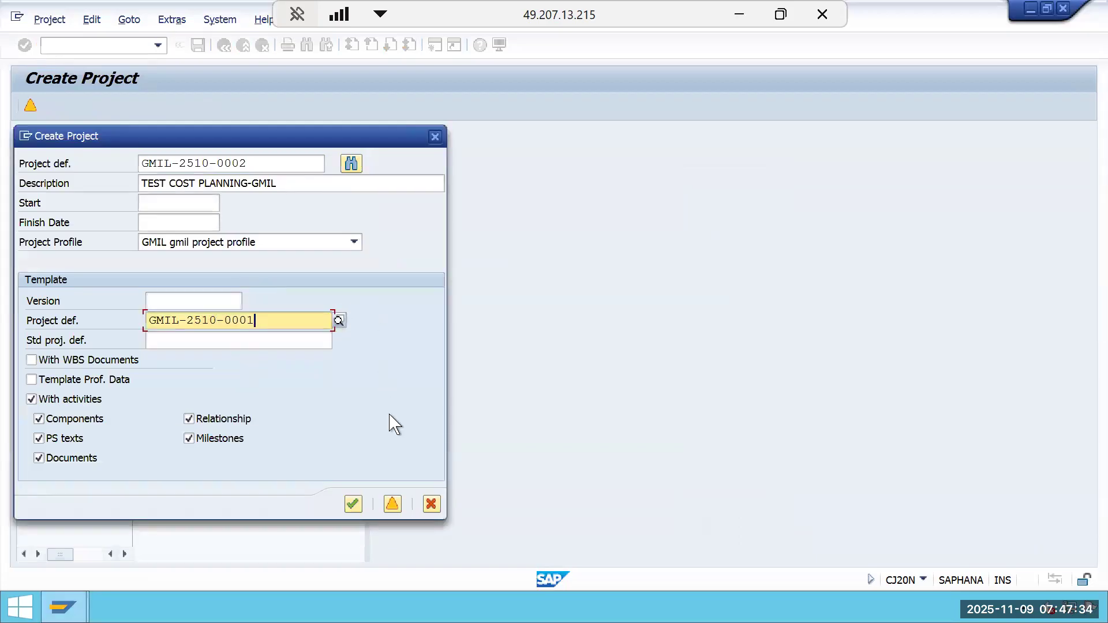
click(45, 417)
click(50, 441)
click(92, 459)
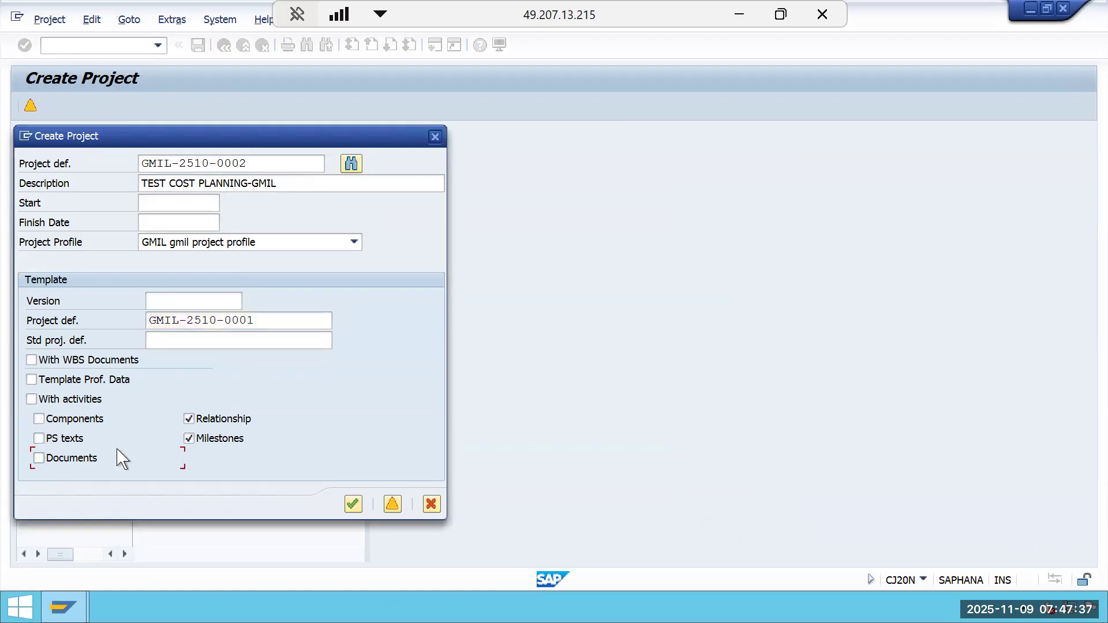
click(191, 420)
click(190, 439)
click(392, 505)
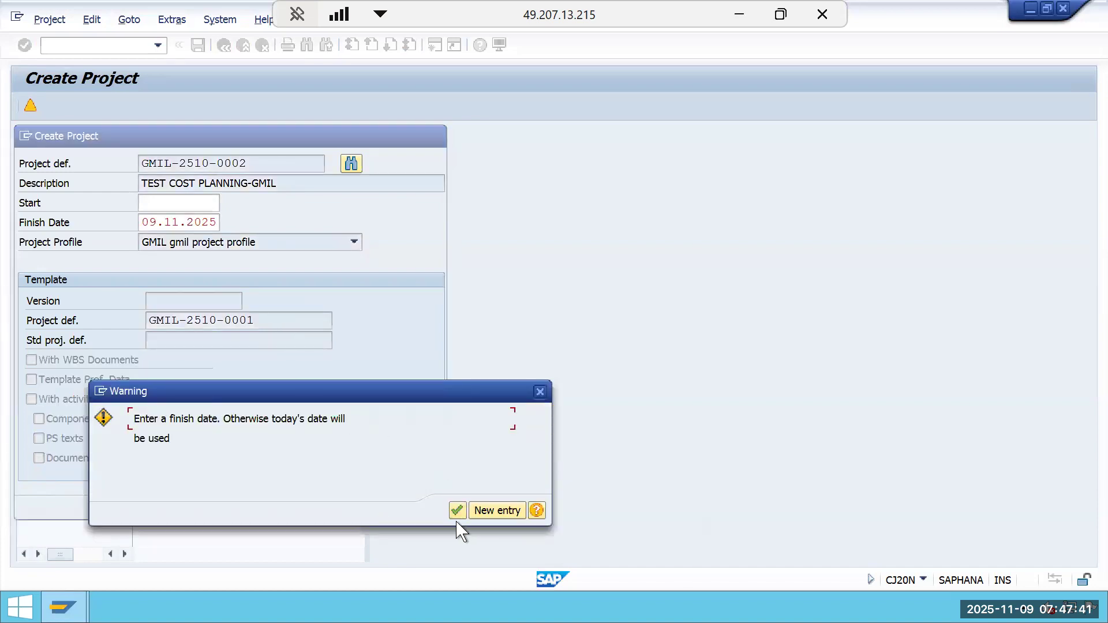
click(456, 511)
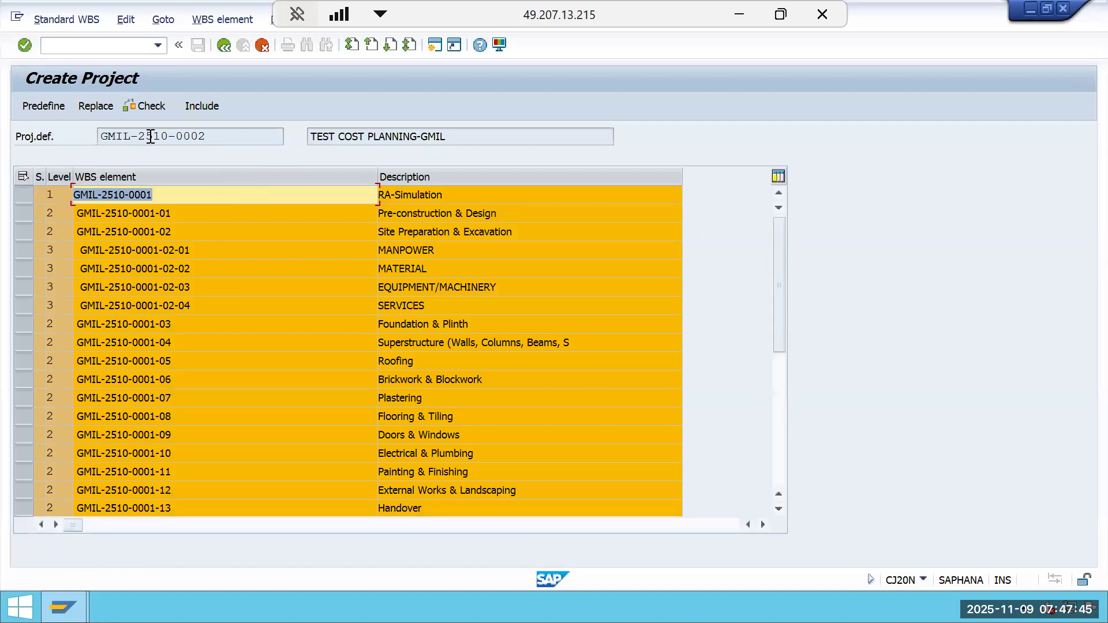
Replace the key GMIL-2510-0001 with GMIL-2510-0002 in all WBS elements.
click(95, 105)
drag(171, 132, 705, 243)
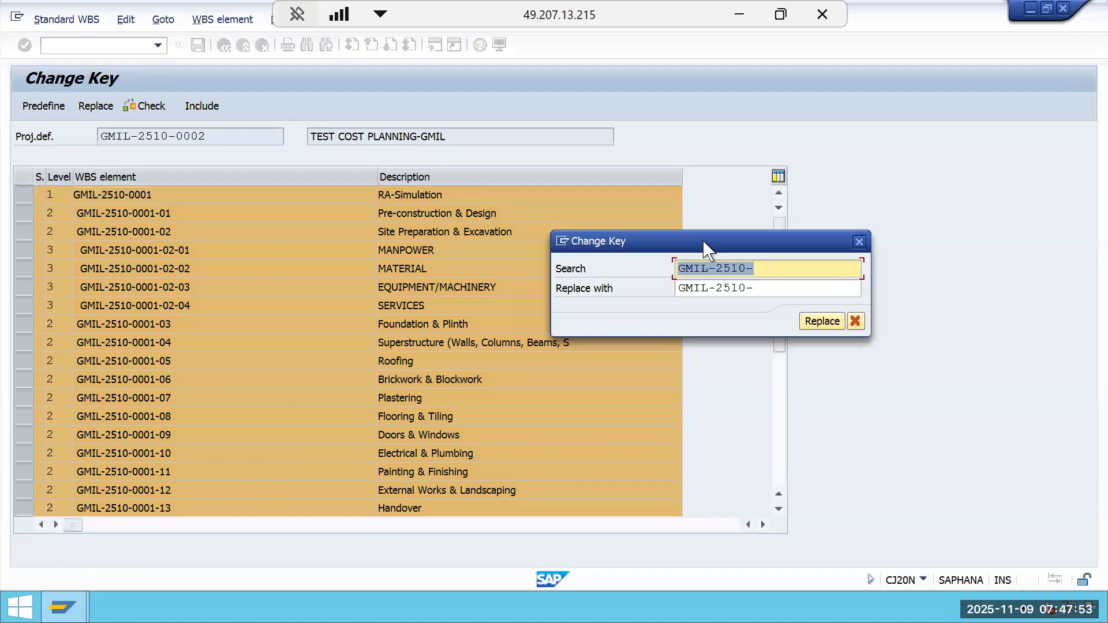
text(0001)
key(Tab)
text(0002)
click(824, 321)
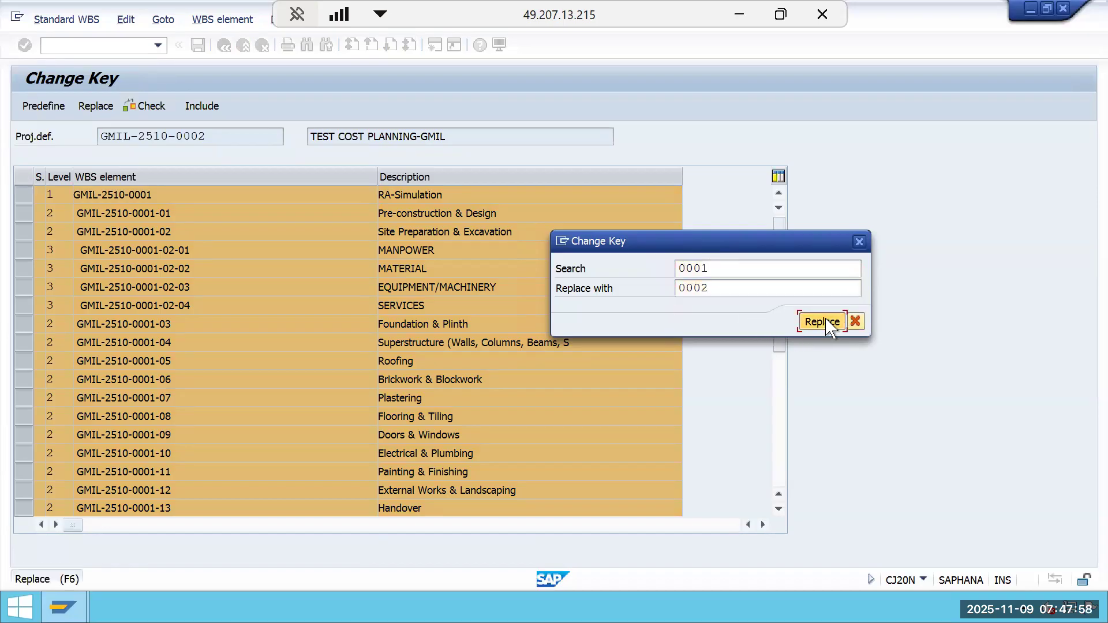
Include the WBS elements, agreeing to copy Easy Cost Planning from the template project.
click(197, 108)
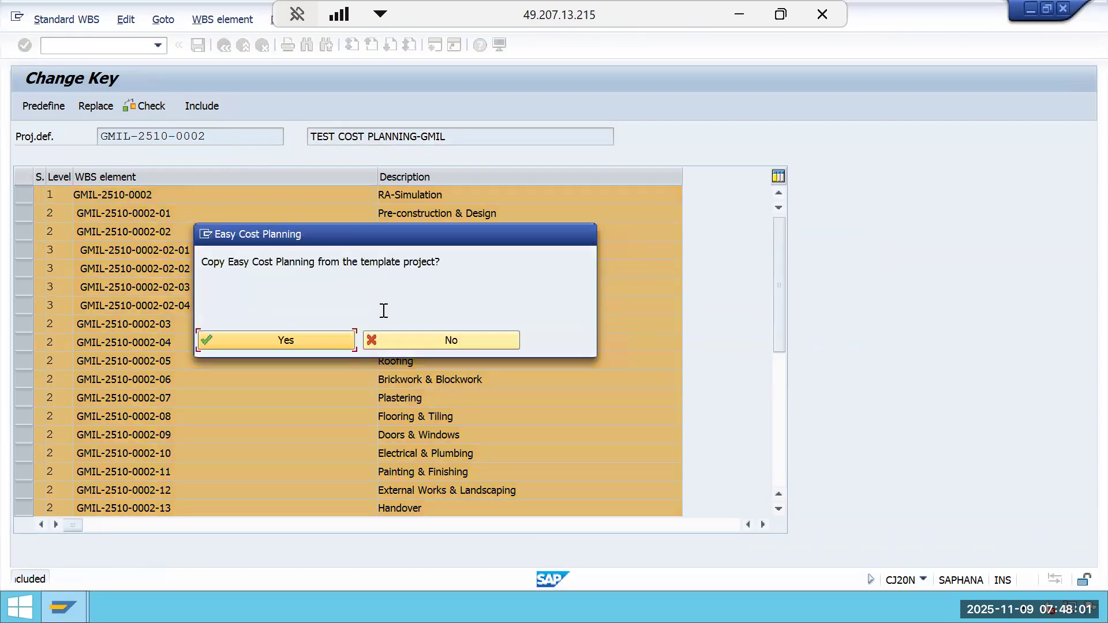
click(317, 341)
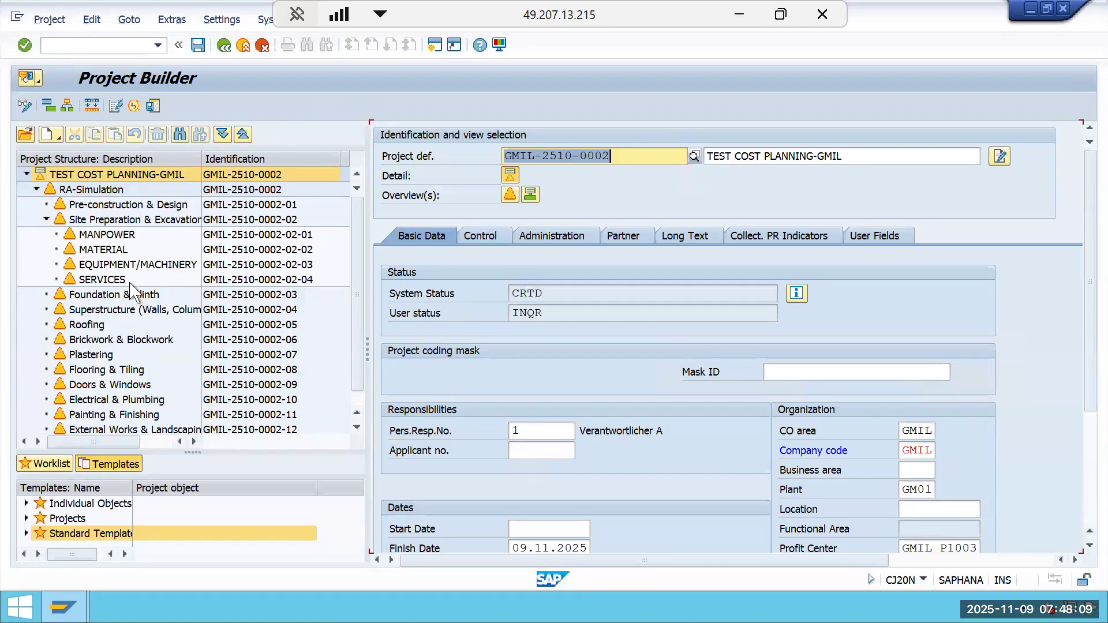
click(104, 298)
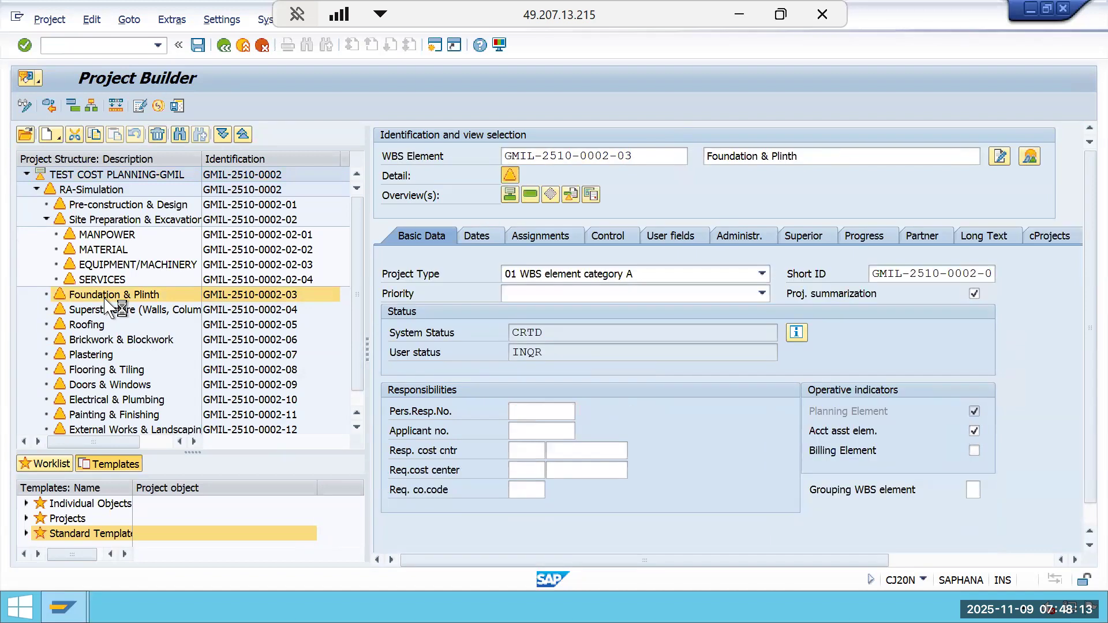
right_click(105, 299)
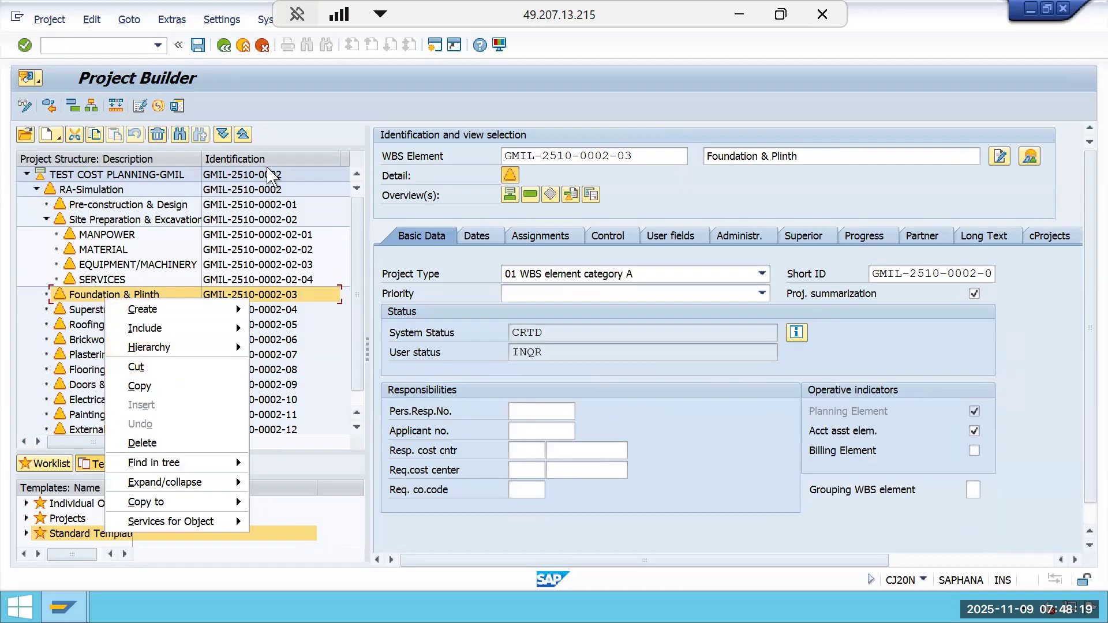
click(244, 177)
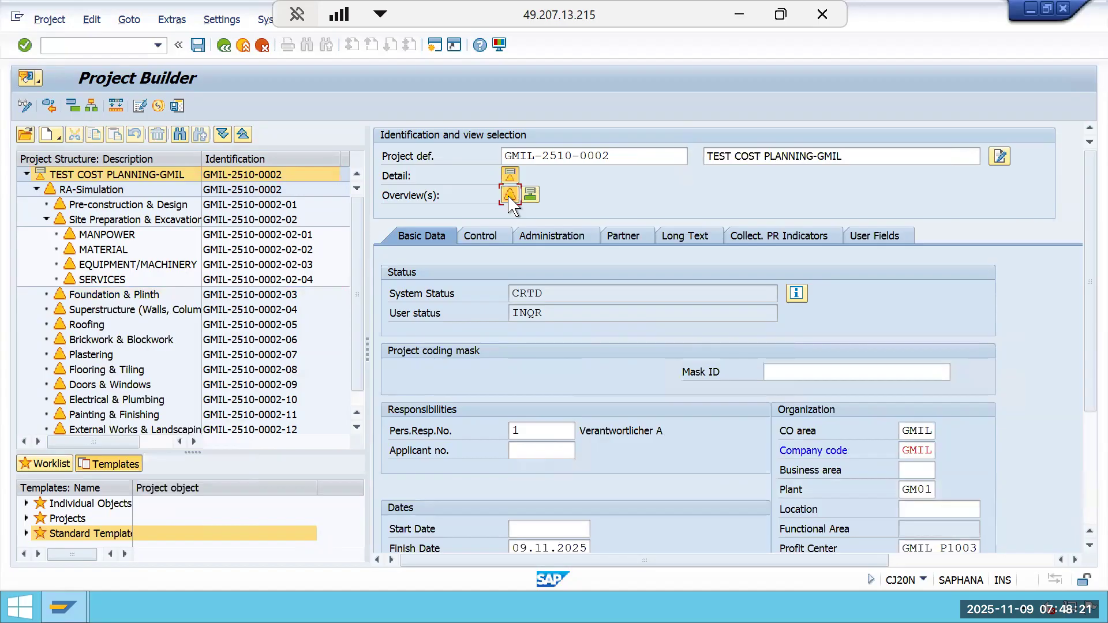
click(510, 195)
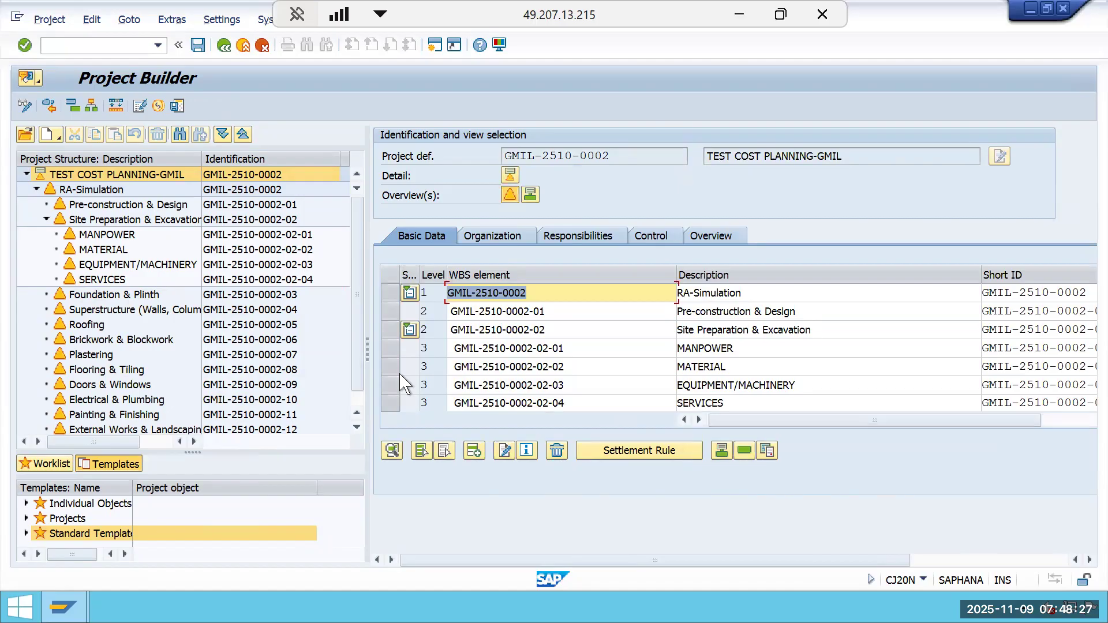
scroll(406, 384, down, 1)
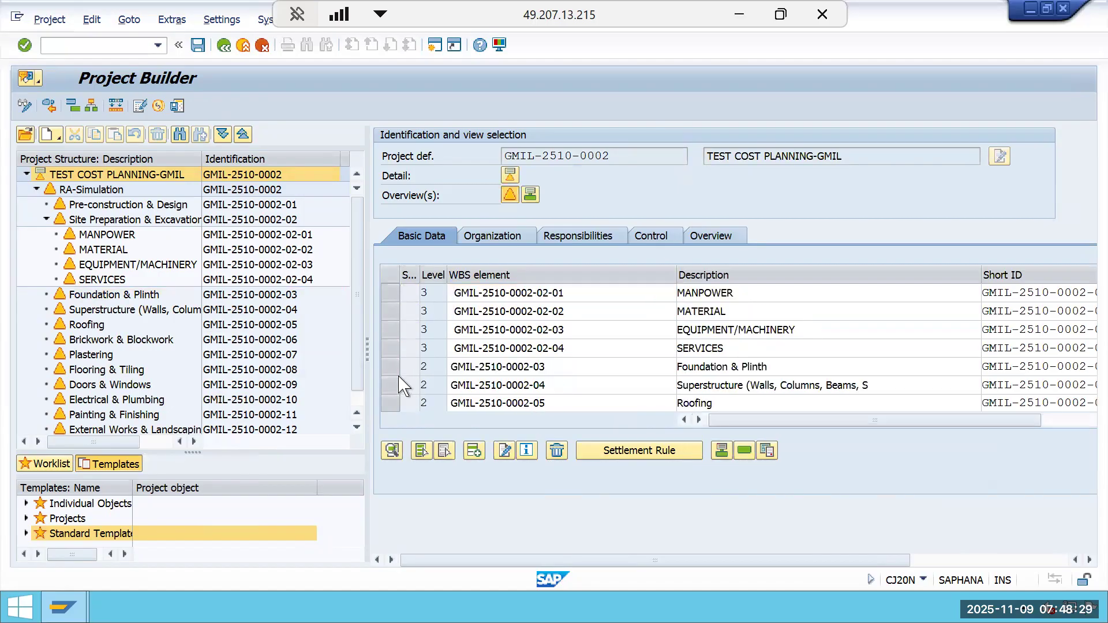
scroll(406, 381, down, 1)
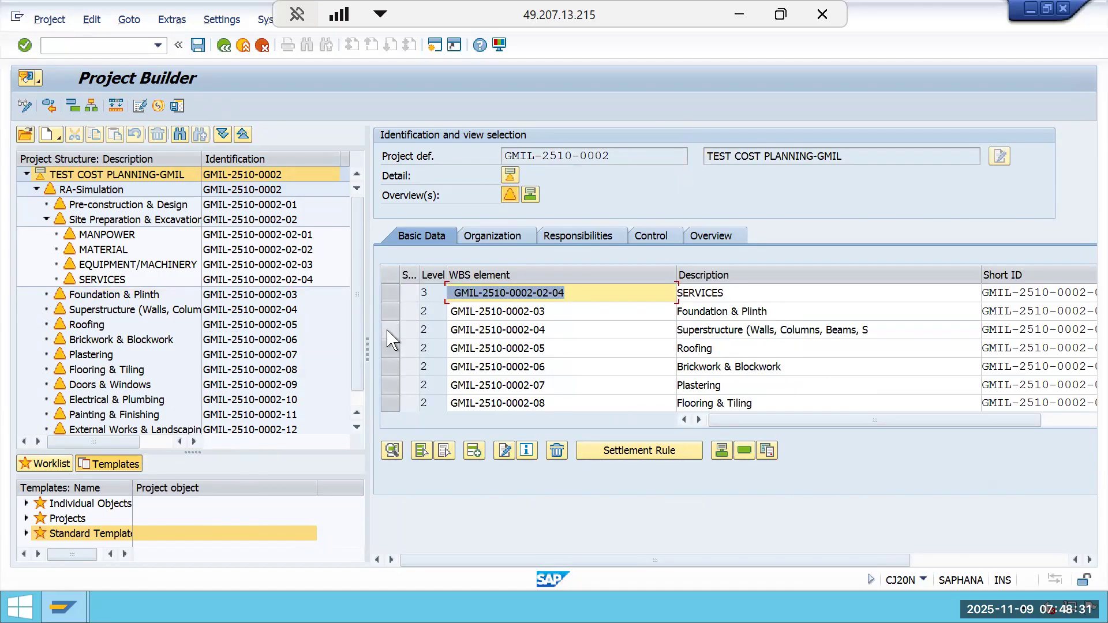
click(390, 329)
ctrl+click(389, 349)
ctrl+click(389, 370)
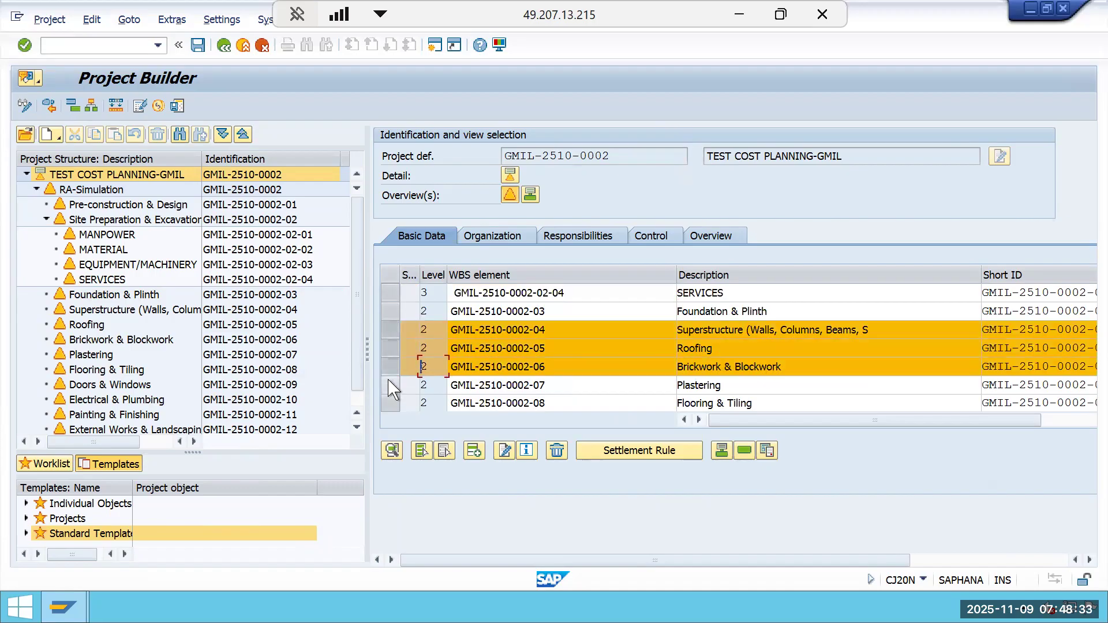
ctrl+click(390, 385)
ctrl+click(390, 403)
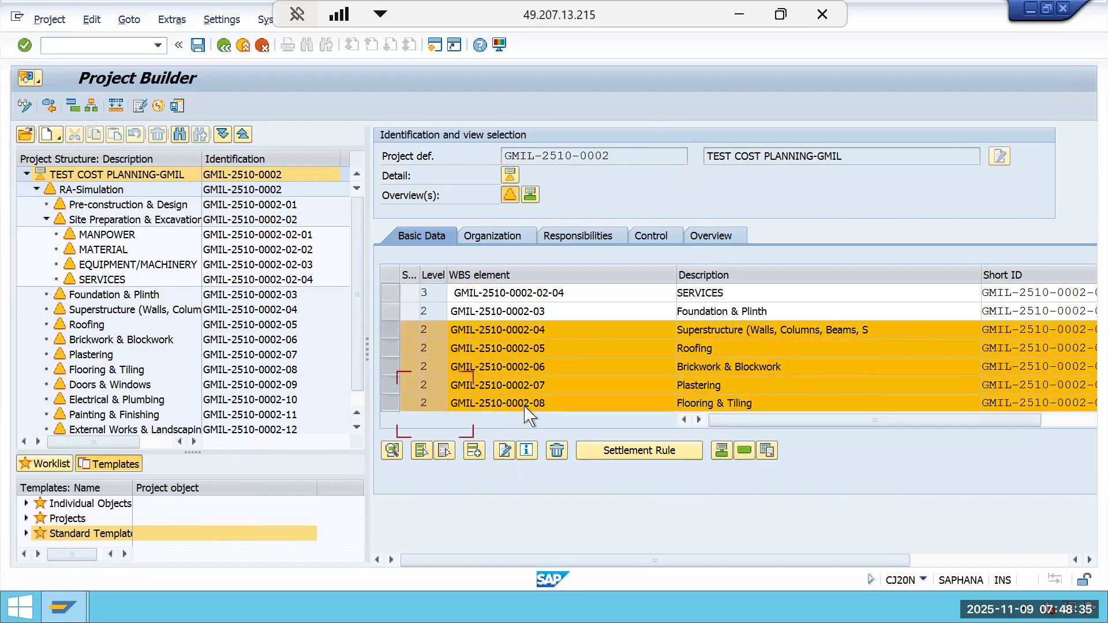
scroll(507, 416, down, 1)
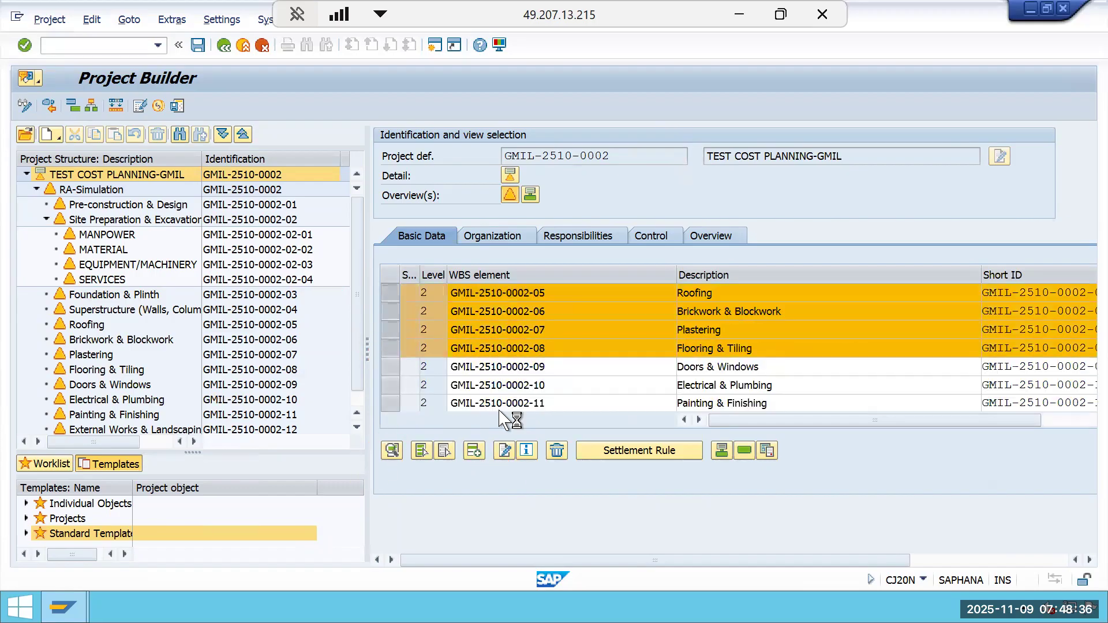
ctrl+click(386, 314)
ctrl+click(390, 332)
ctrl+click(387, 349)
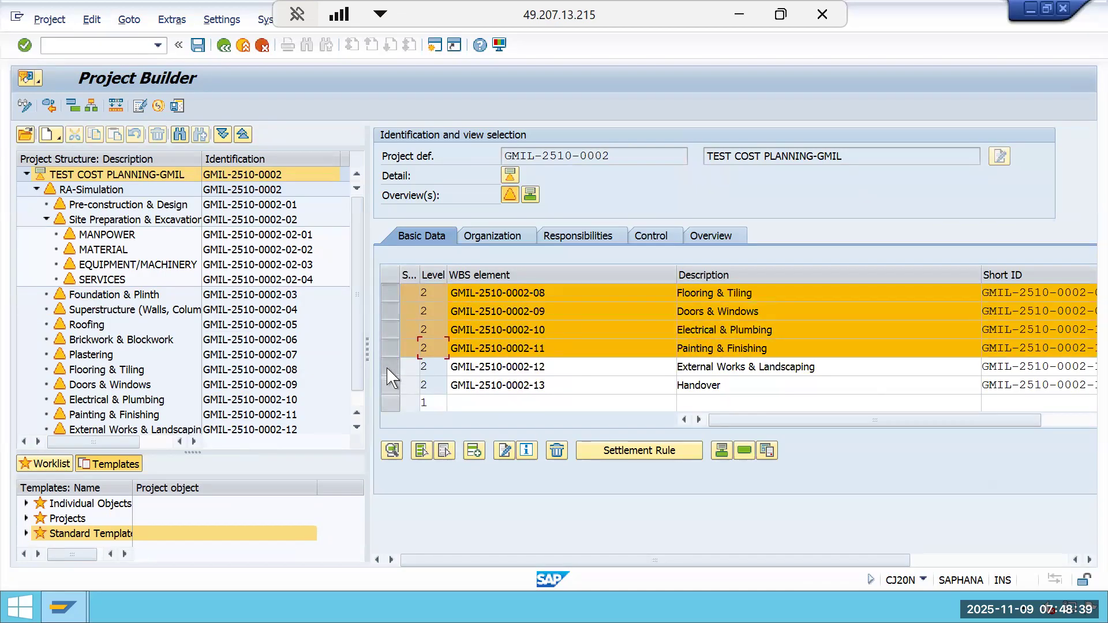
ctrl+click(386, 366)
ctrl+click(388, 385)
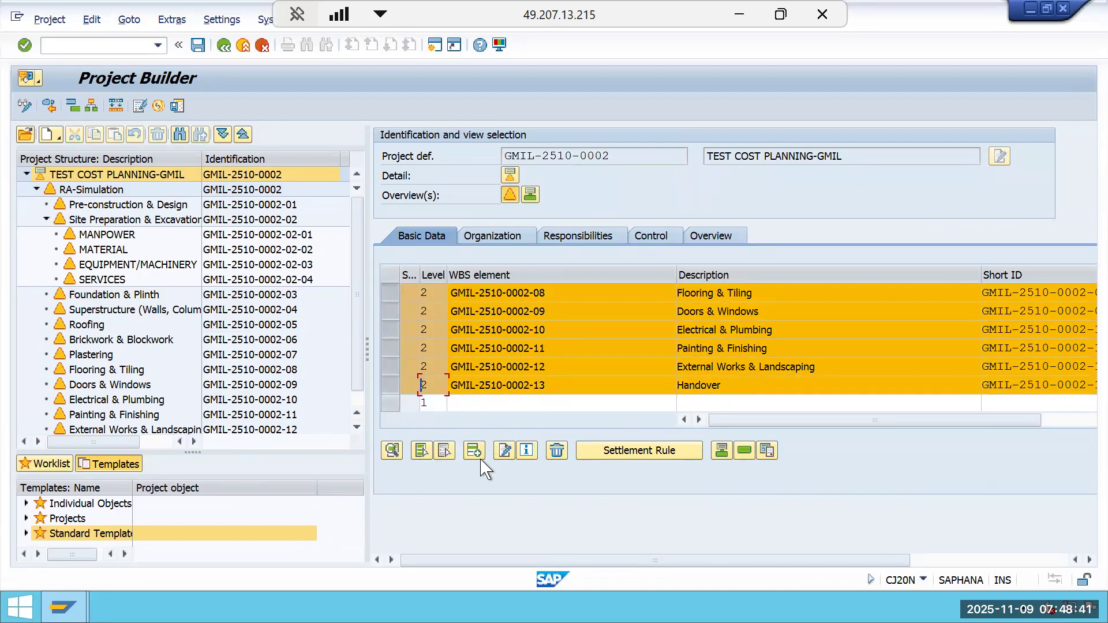
click(557, 452)
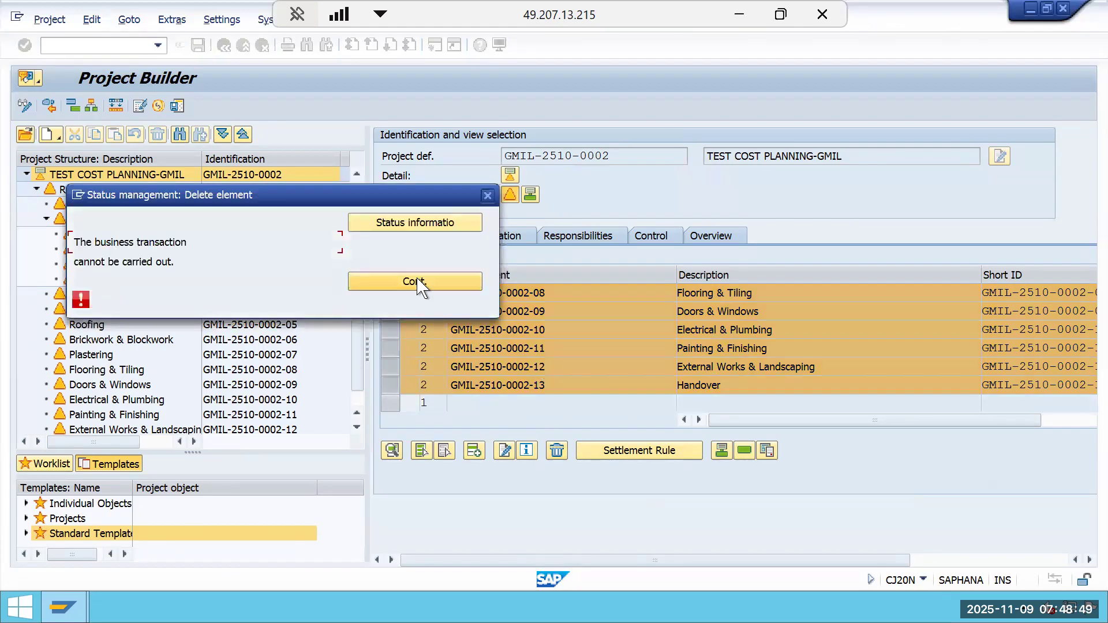
Review the status check error log for the deletion and close it.
click(425, 232)
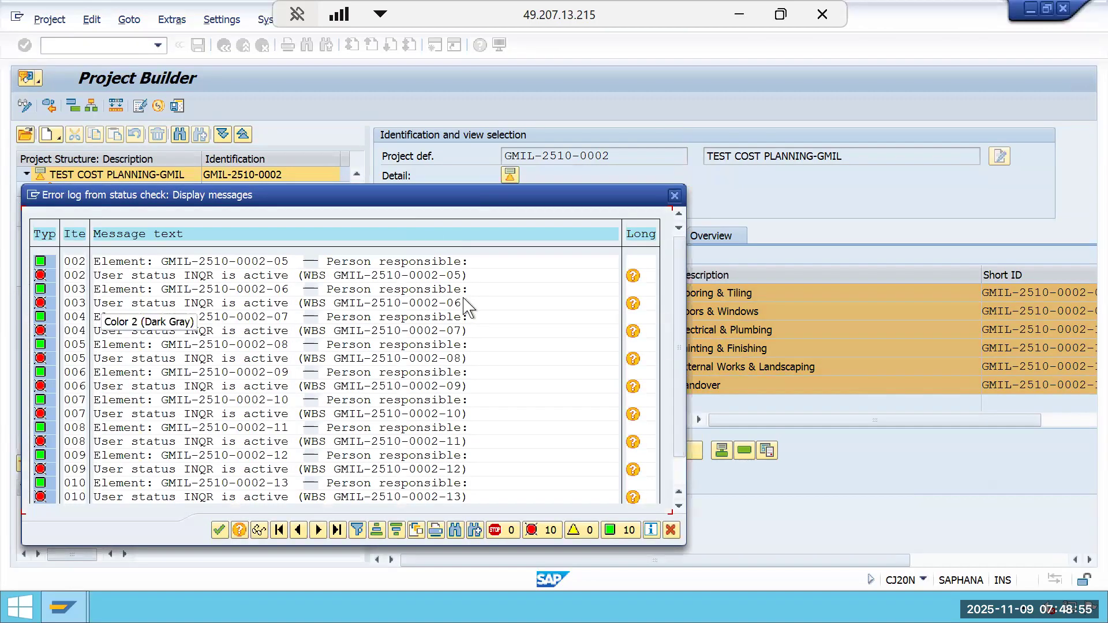
click(675, 196)
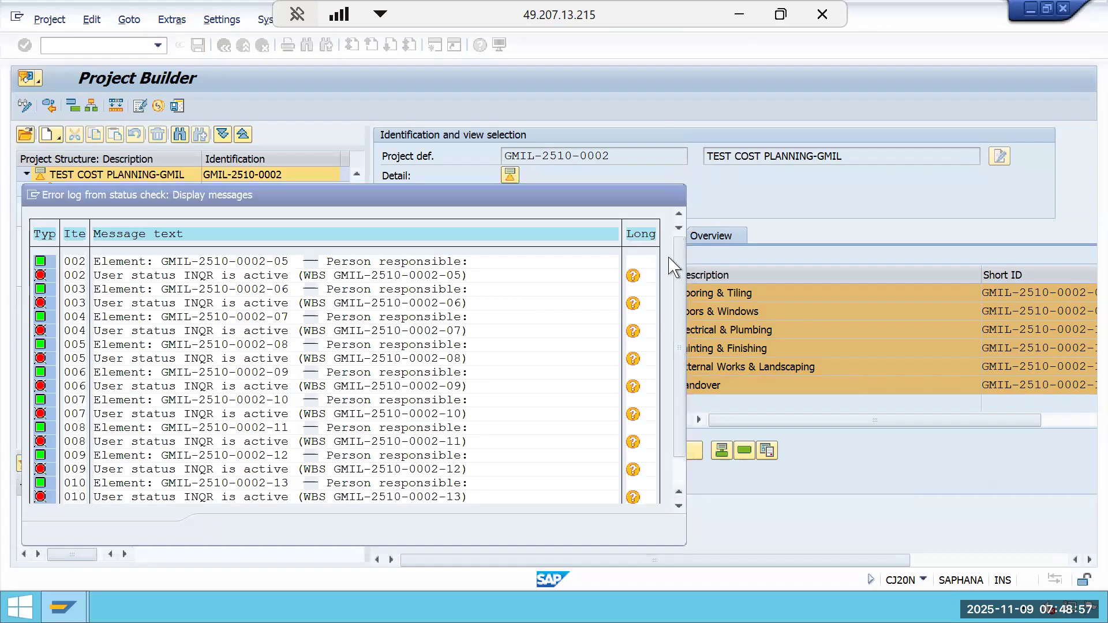
click(464, 282)
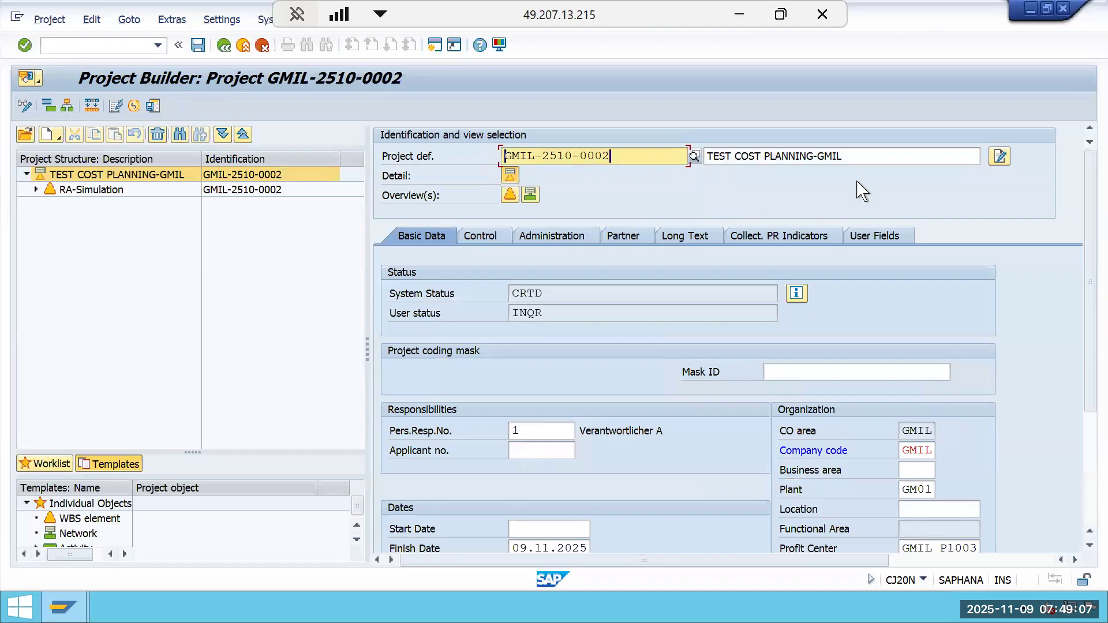
Change the project definition's description to RA-Cost based POC method.
click(125, 191)
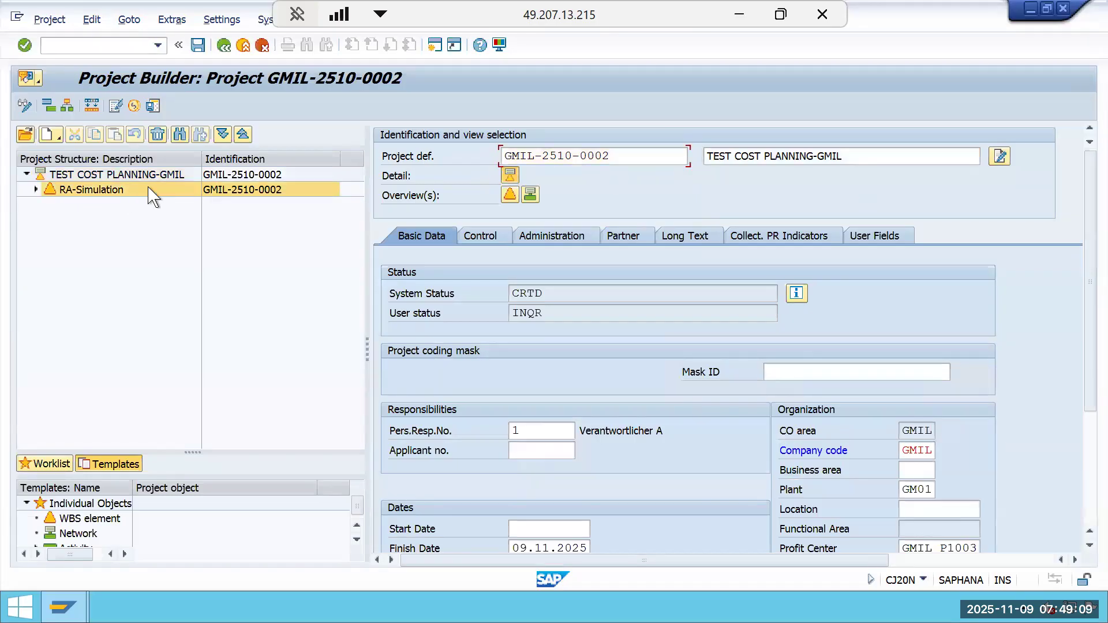
click(170, 176)
click(889, 156)
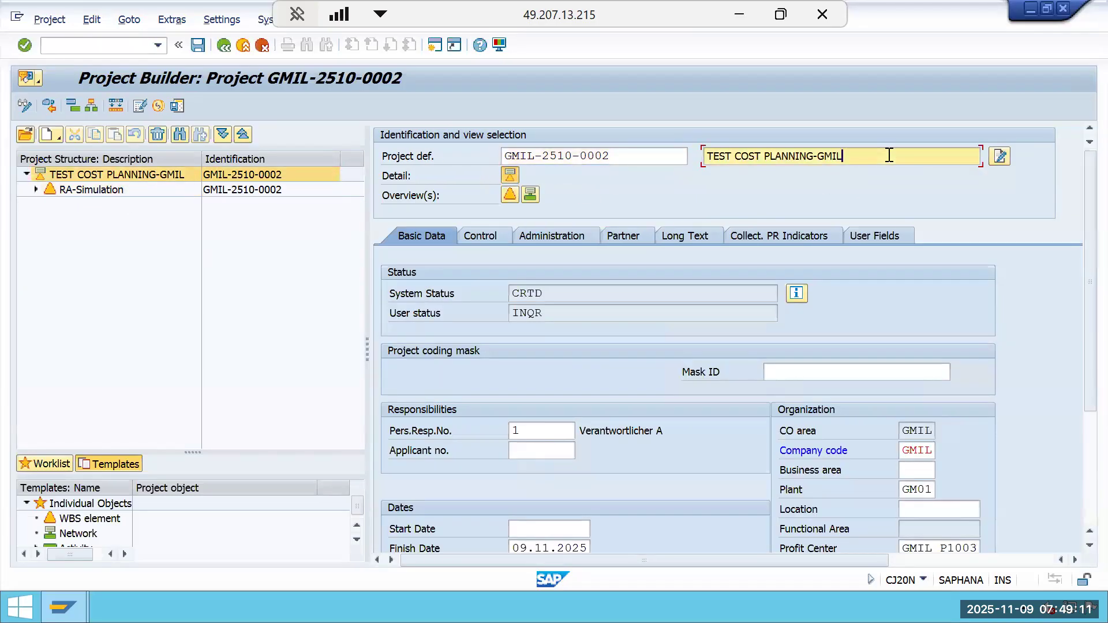
key(BackSpace)
key(BackSpace)
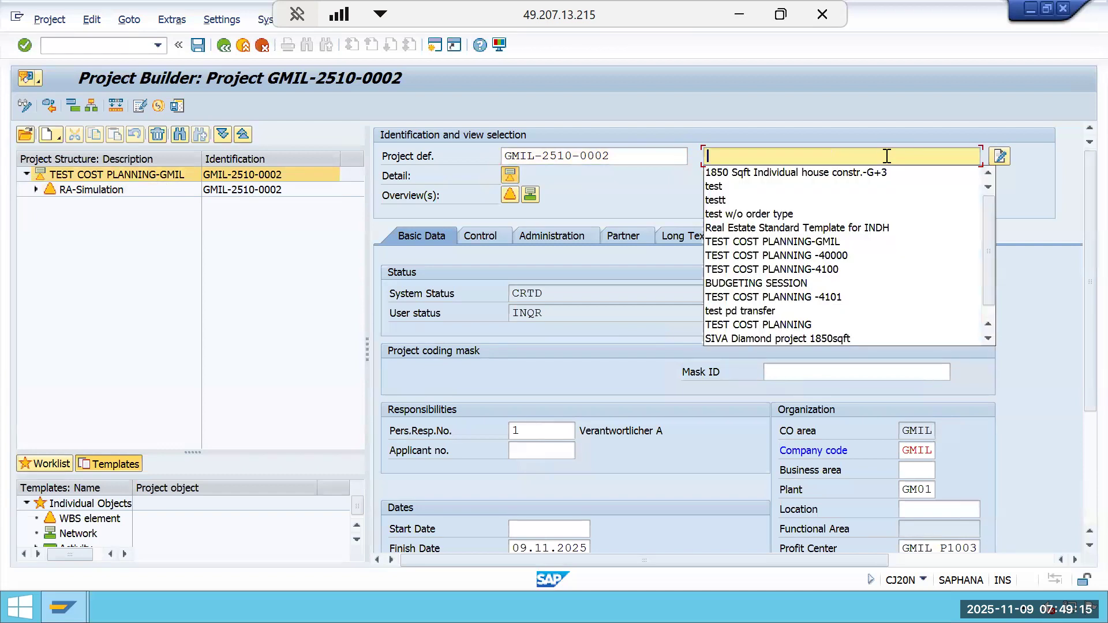
text(RA-Cost based POC method)
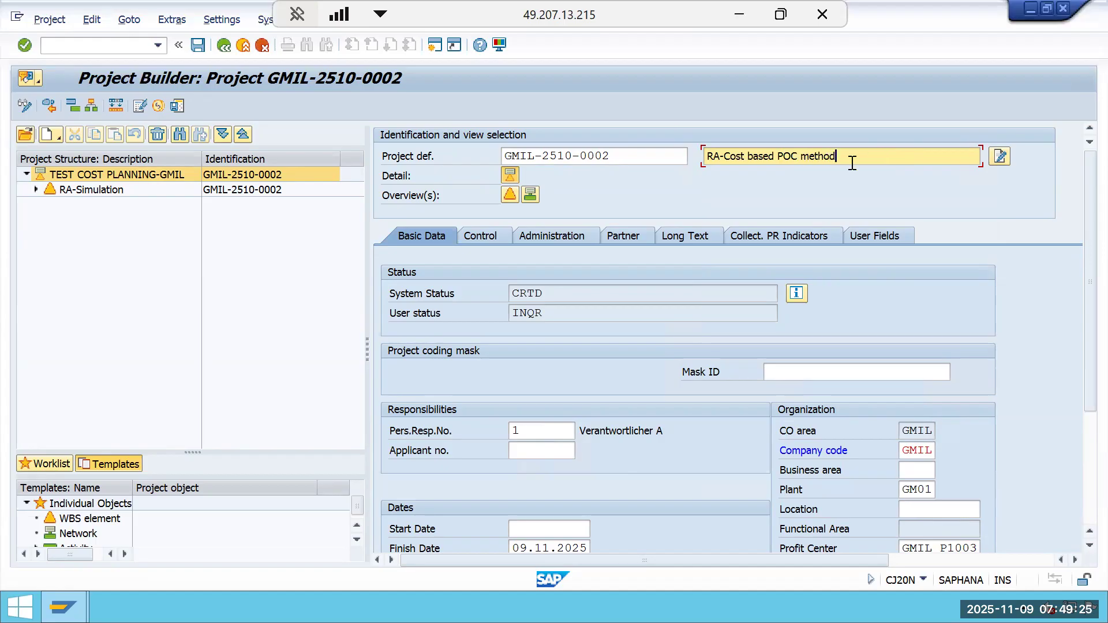
drag(853, 164, 692, 166)
Set the project start date to 01.05.2025 and confirm the finish date.
click(574, 531)
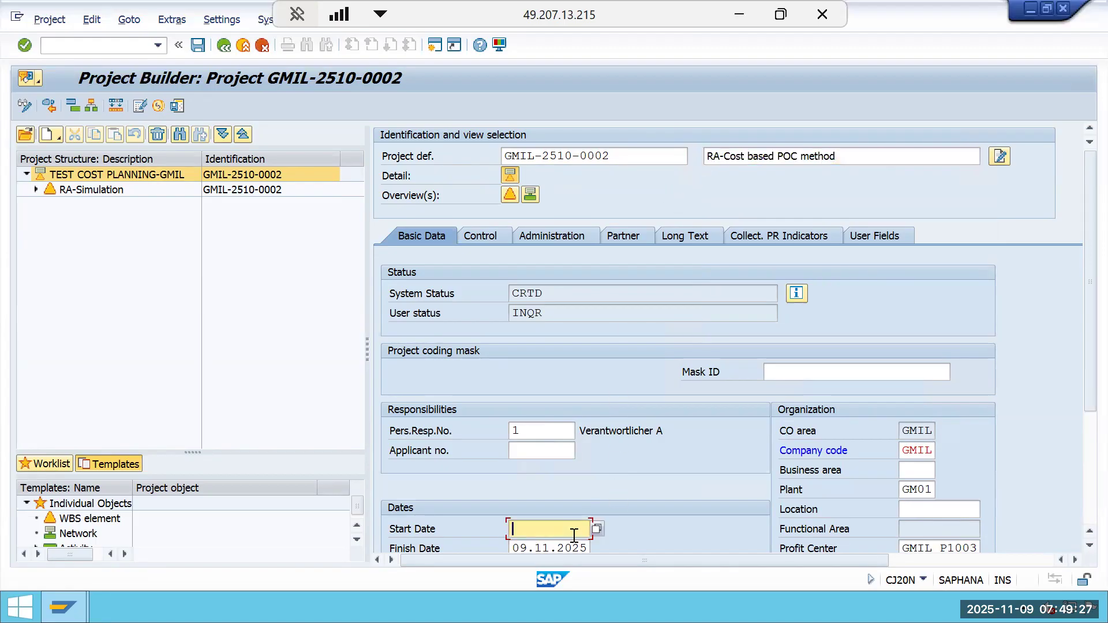
text(01.05.2025)
key(Return)
click(572, 543)
key(Return)
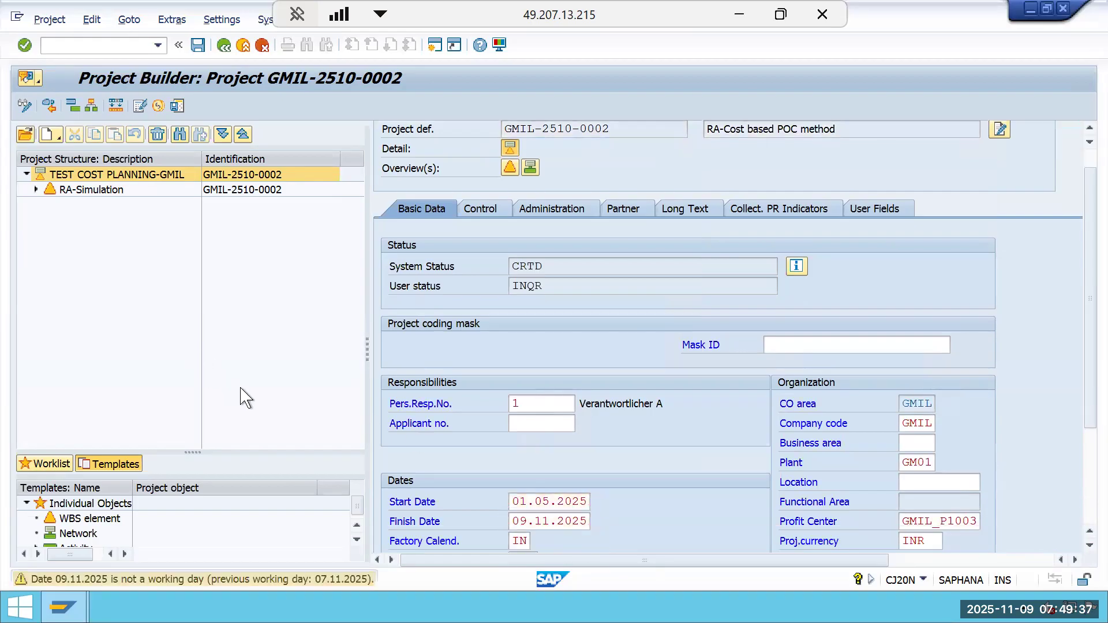
key(Return)
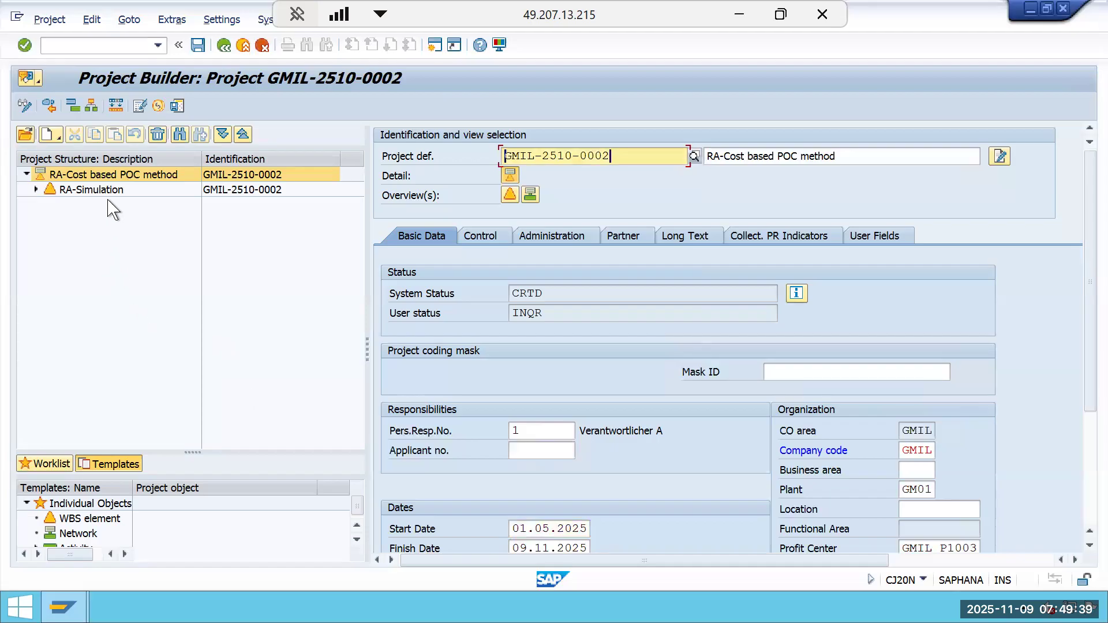
Change the top WBS element's description to RA-cost based POC Method and save the project.
click(108, 191)
click(842, 158)
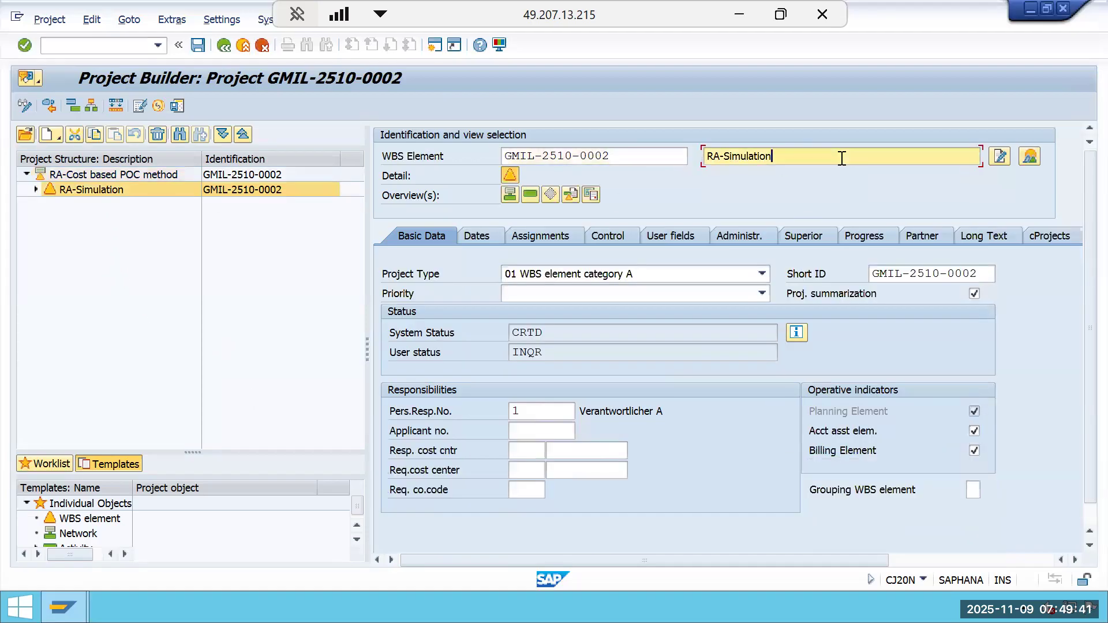
key(BackSpace)
key(BackSpace)
key(BackSpace)
key(BackSpace)
key(BackSpace)
key(BackSpace)
key(BackSpace)
key(BackSpace)
key(BackSpace)
key(BackSpace)
key(BackSpace)
key(BackSpace)
key(BackSpace)
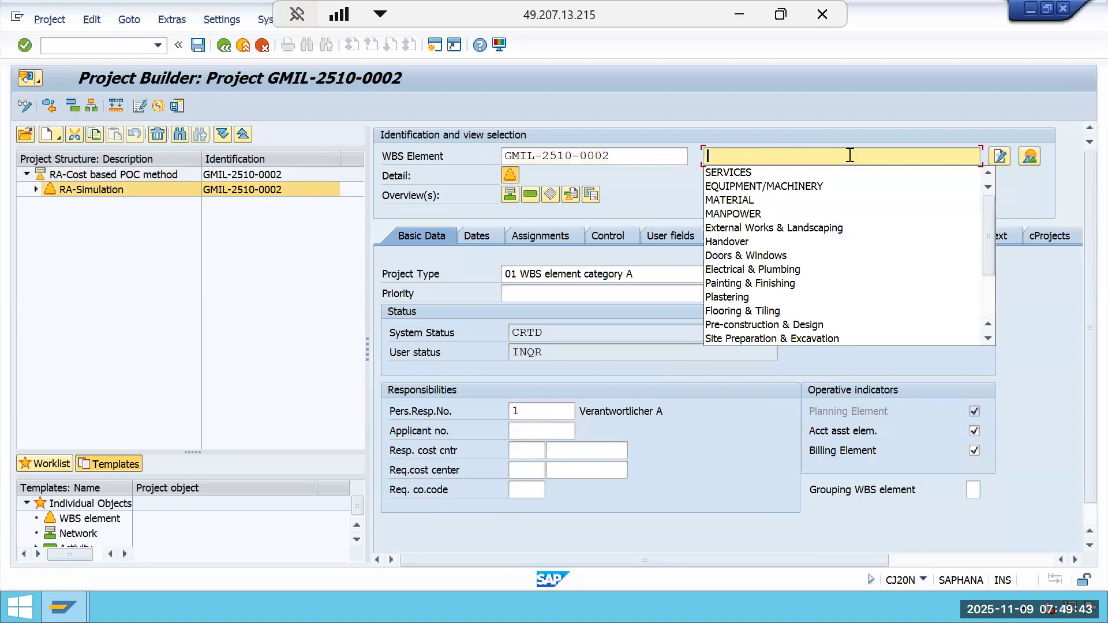
right_click(843, 164)
click(749, 162)
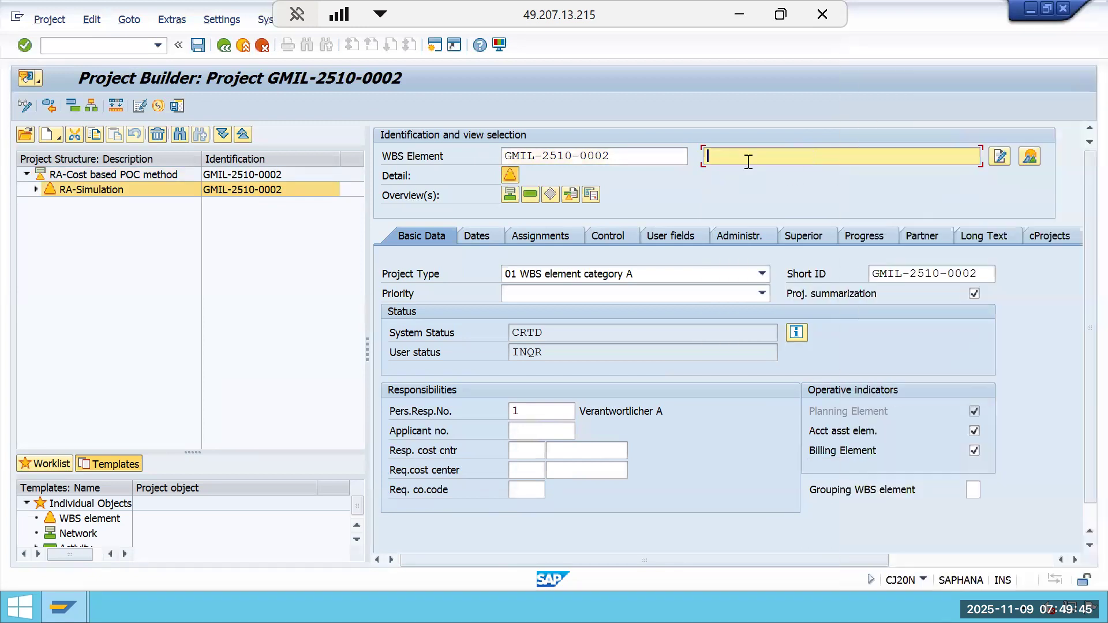
text(RA-cost based POC Metho)
text(d POC Metho)
key(Return)
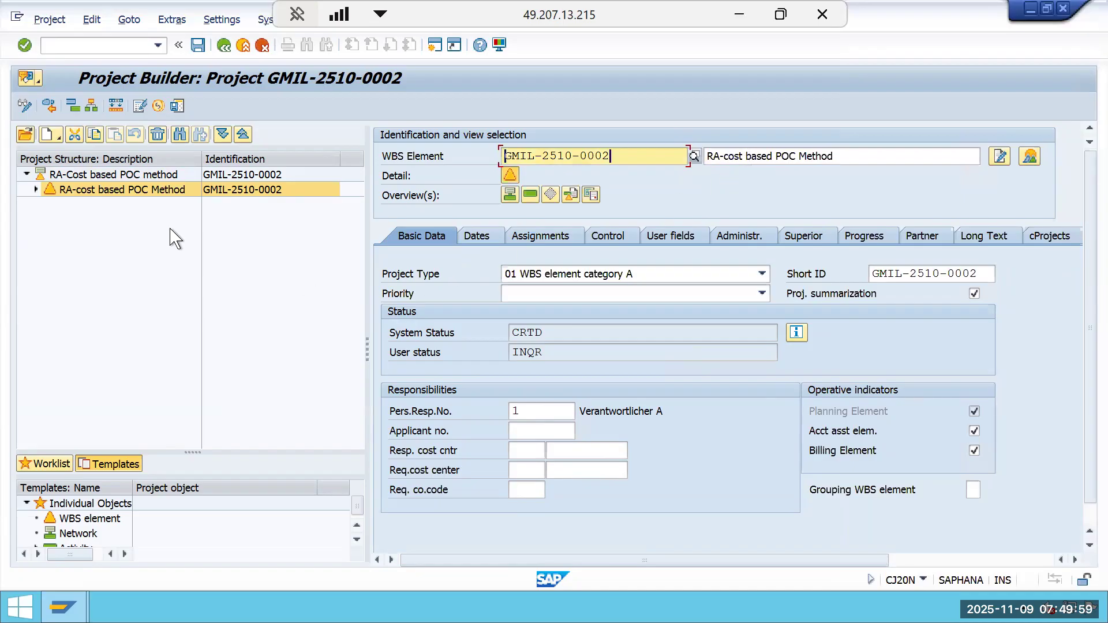
click(199, 46)
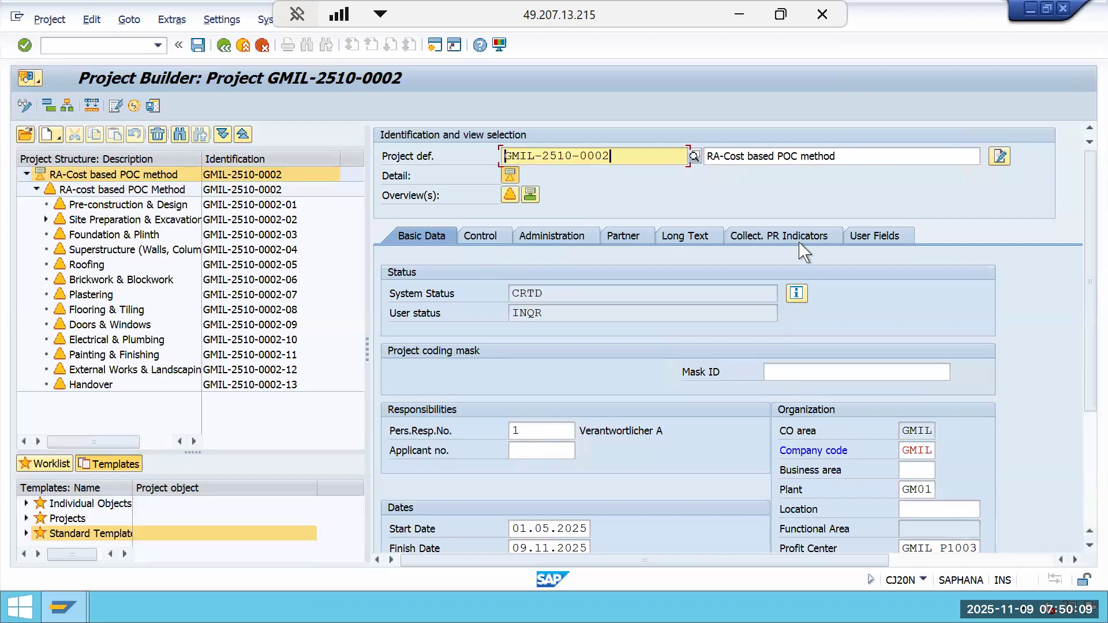
Set the project definition's user status to BGAP Budget Approved in the status dialog and return.
click(799, 296)
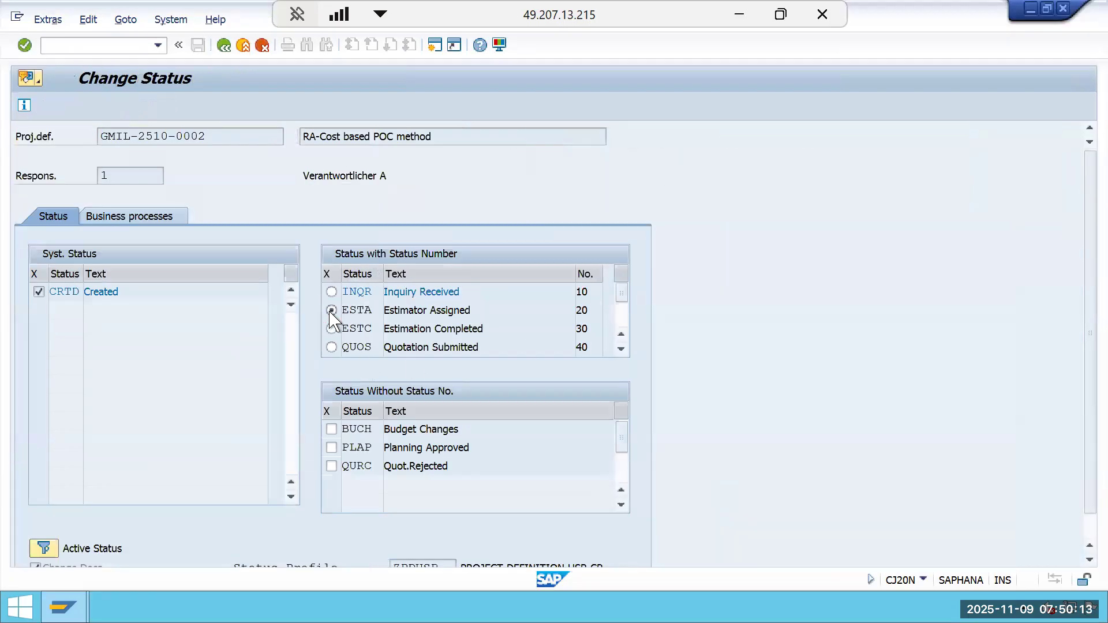
click(331, 311)
click(332, 329)
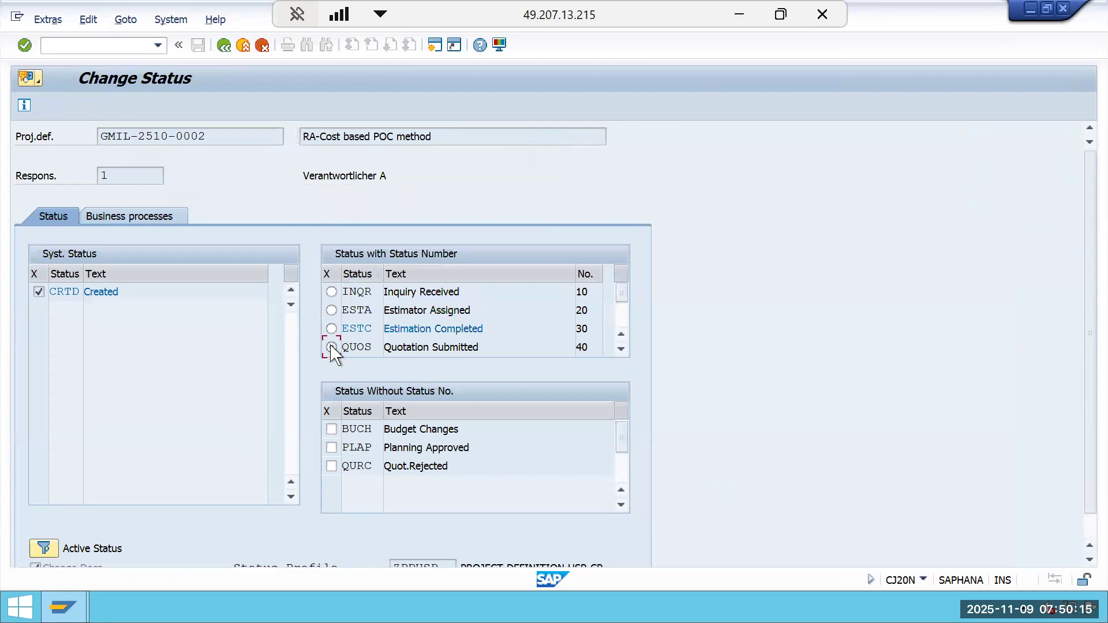
click(331, 348)
click(621, 349)
click(621, 349)
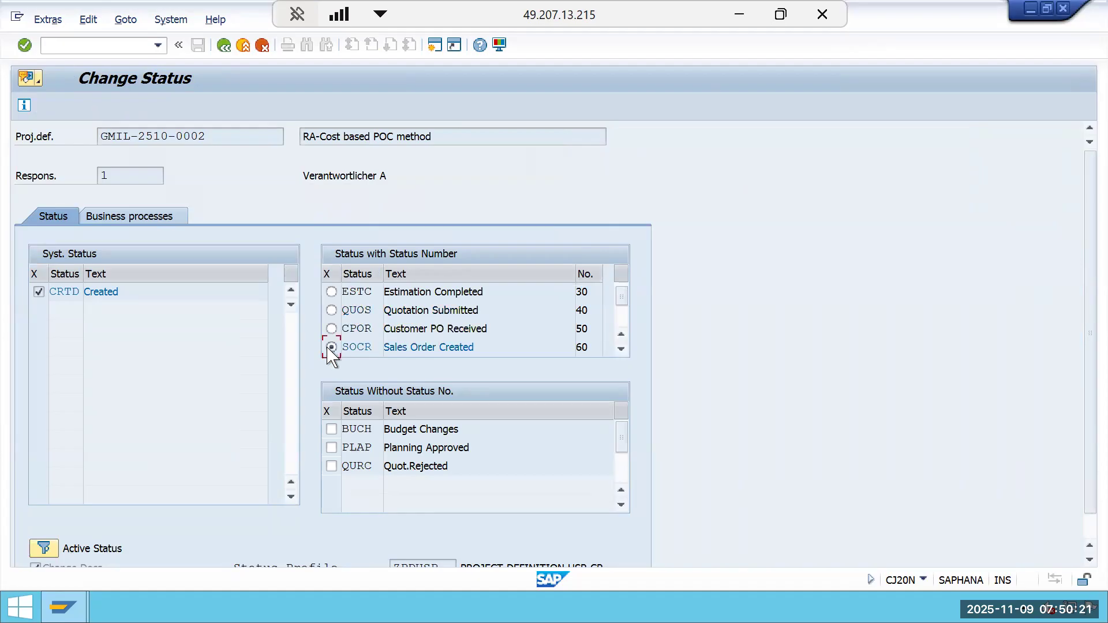
scroll(621, 349, down, 4)
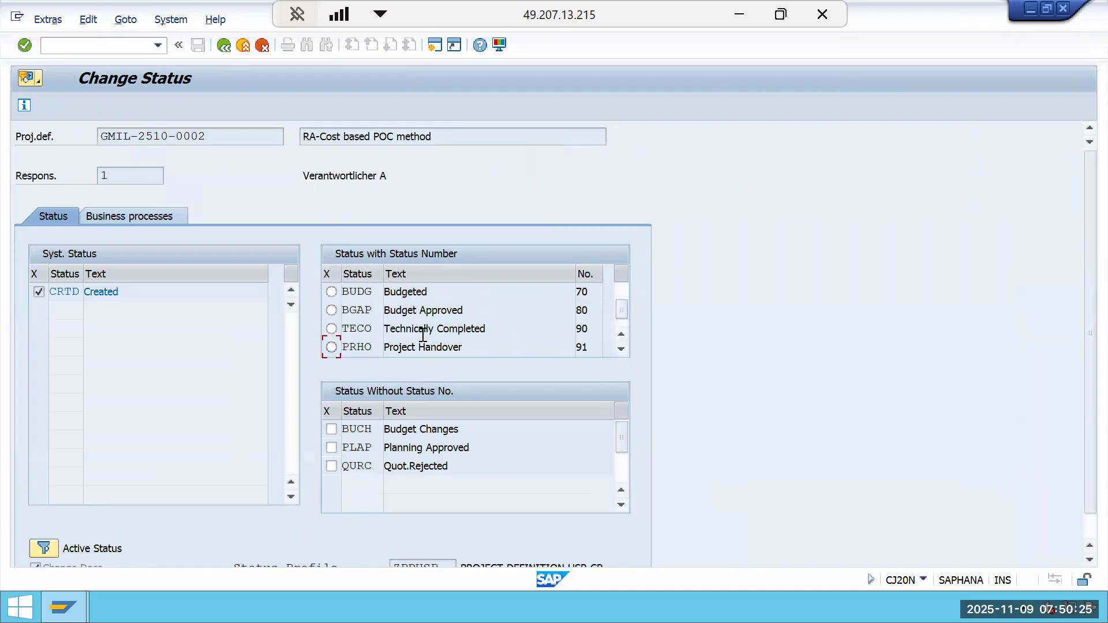
scroll(410, 345, up, 3)
click(333, 349)
click(622, 350)
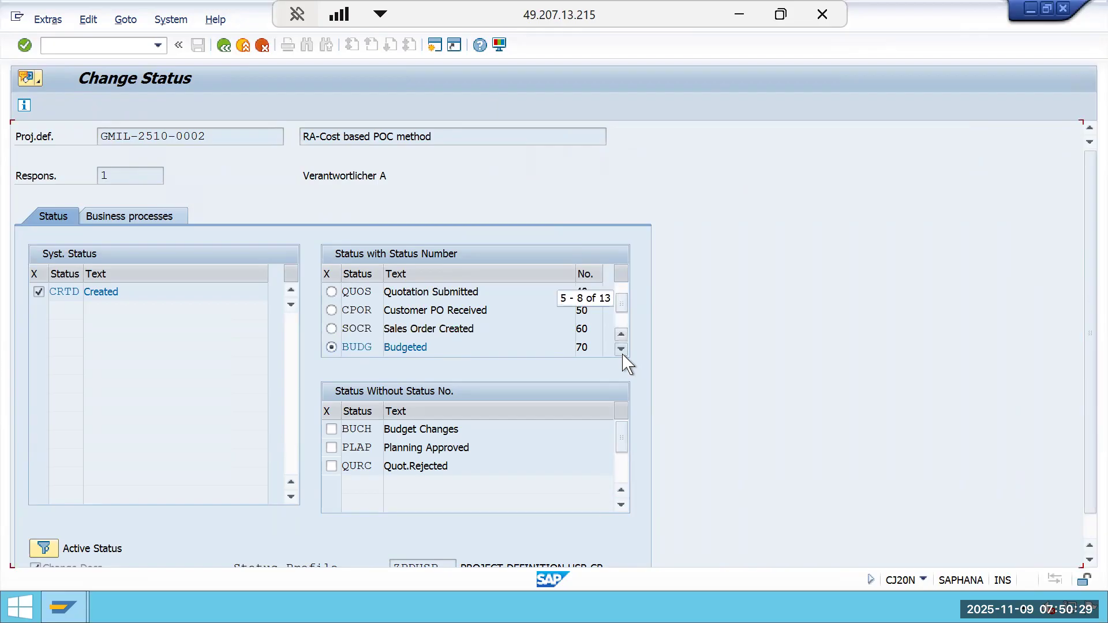
click(622, 351)
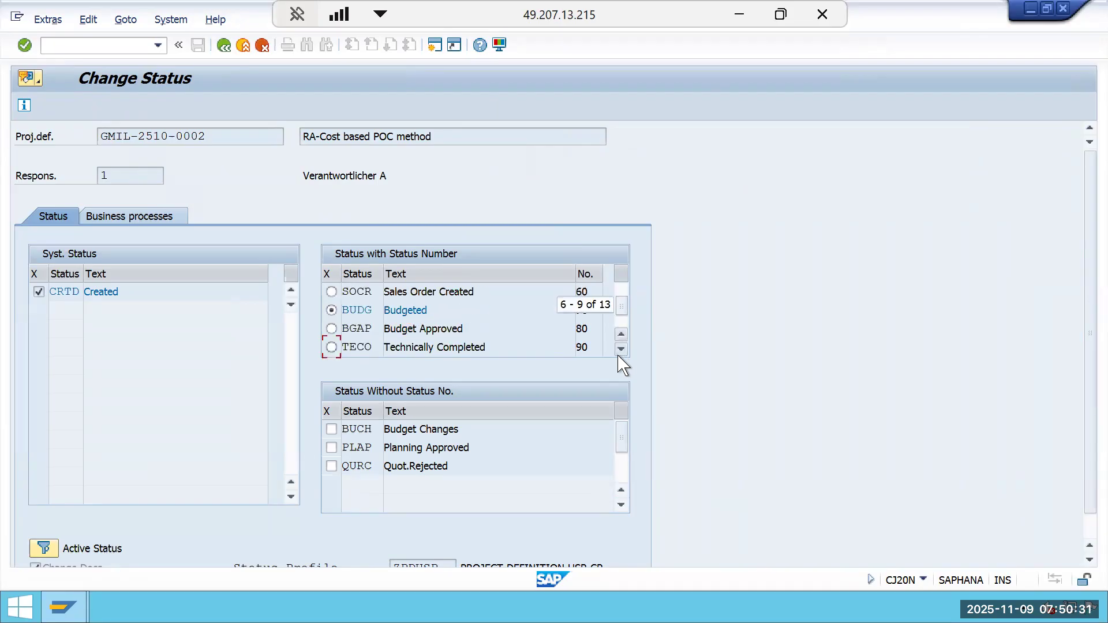
click(331, 329)
click(225, 46)
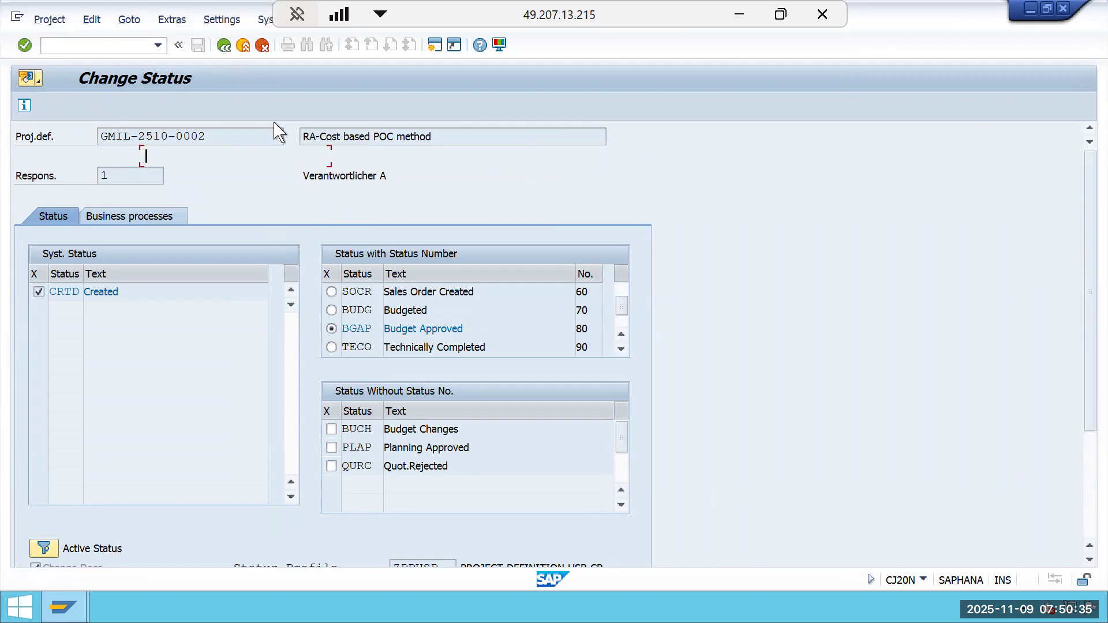
Try to release the project, review the status check error log, and close it.
click(92, 19)
mouse_move(158, 41)
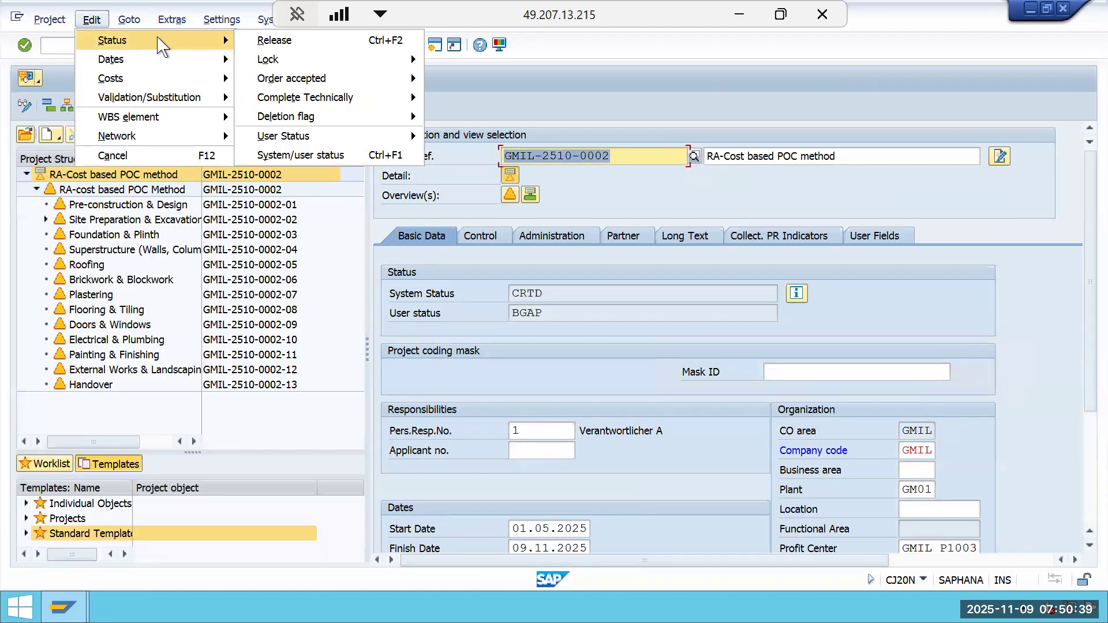
click(263, 42)
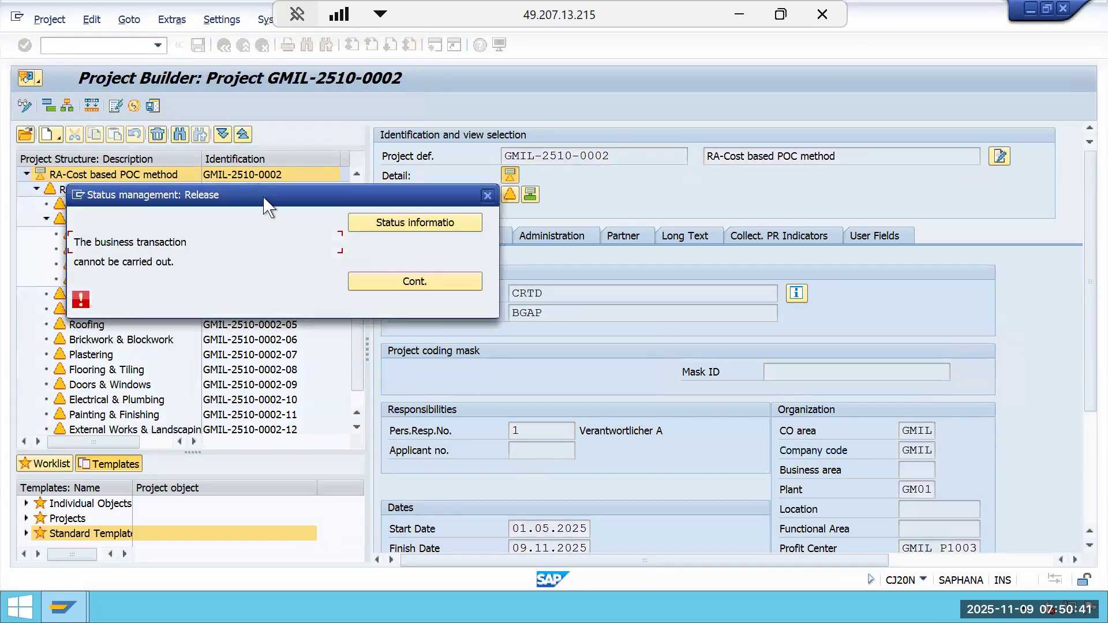
click(404, 224)
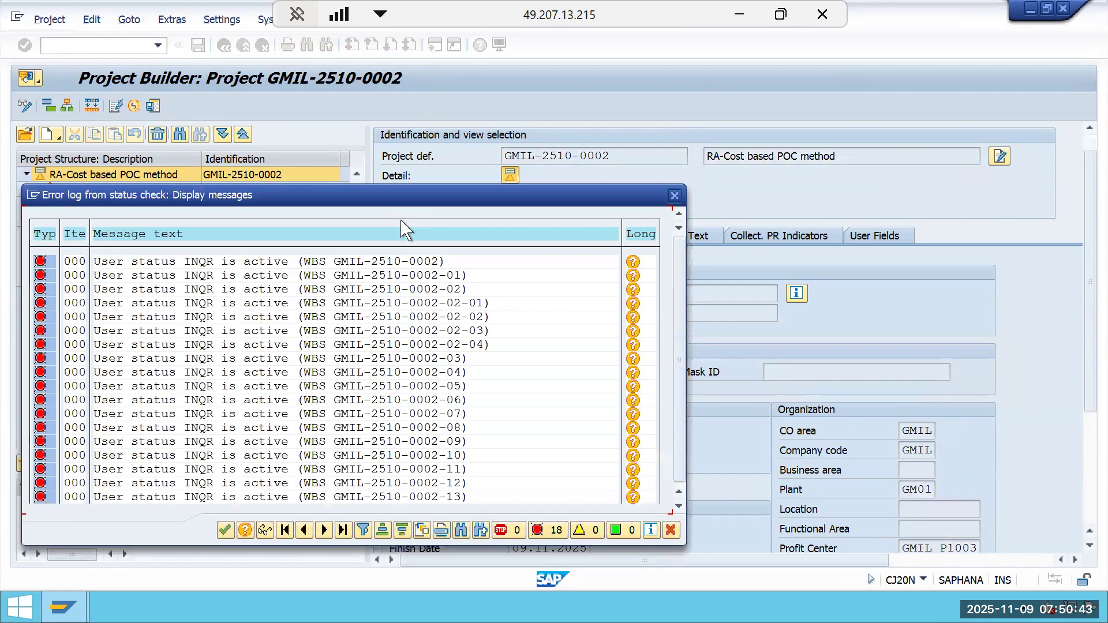
click(674, 195)
click(432, 289)
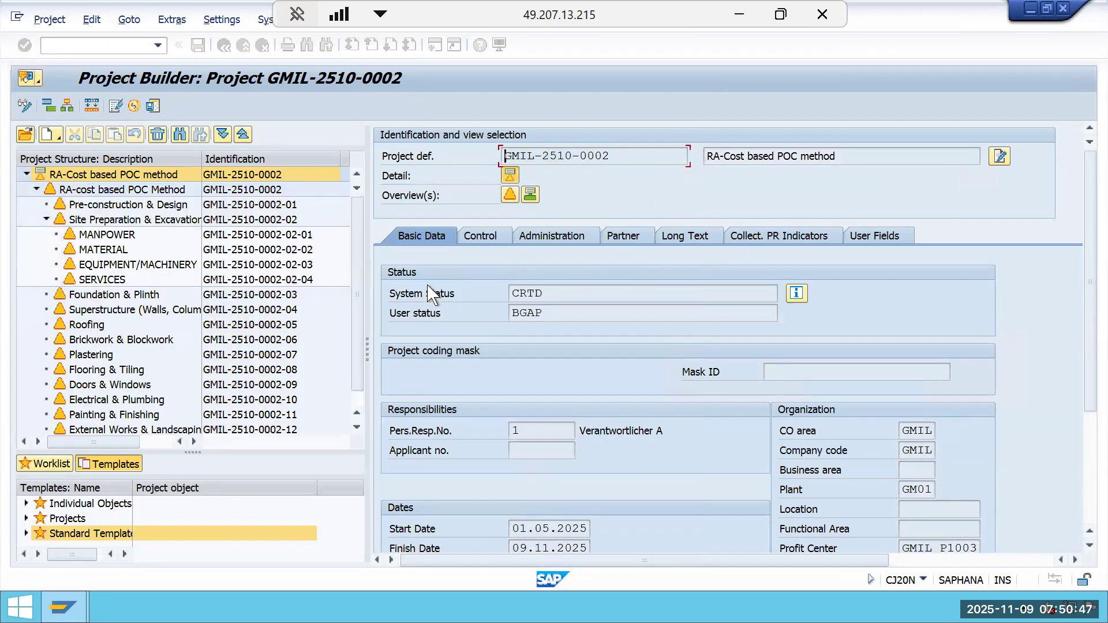
Set and pass on user status ESTA Estimator Assigned to the project and its WBS elements, then close the message log.
click(92, 19)
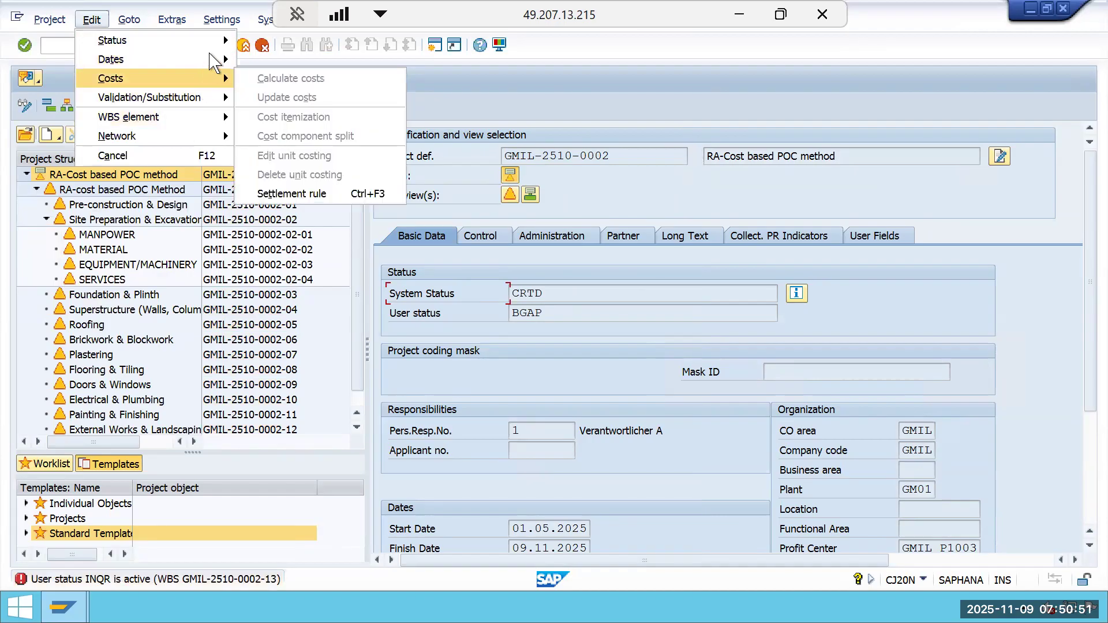
mouse_move(222, 50)
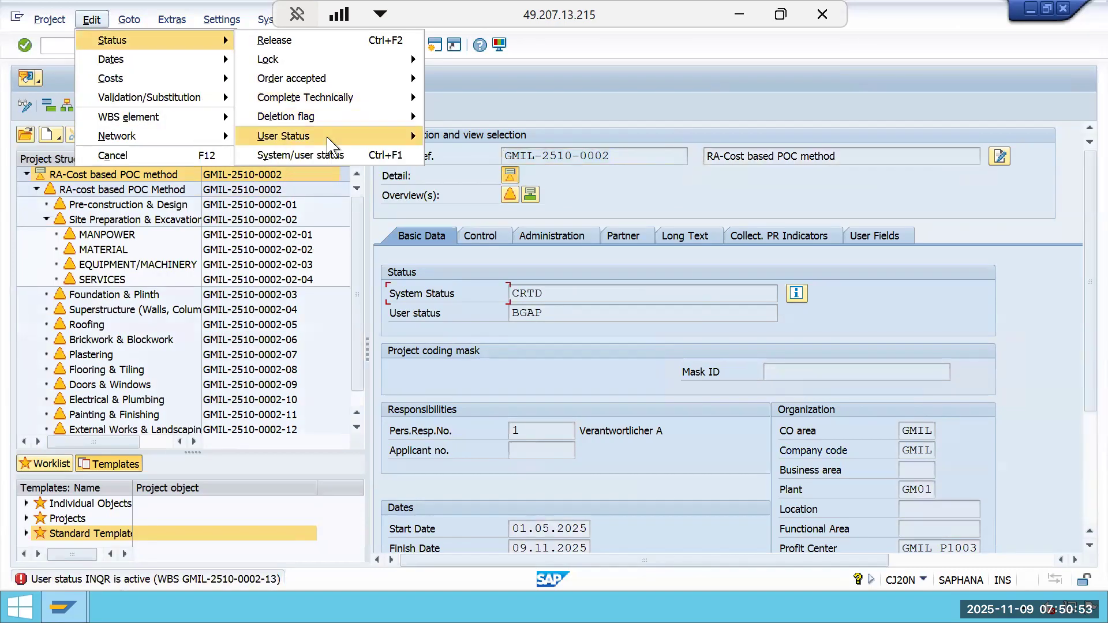
mouse_move(328, 138)
click(477, 174)
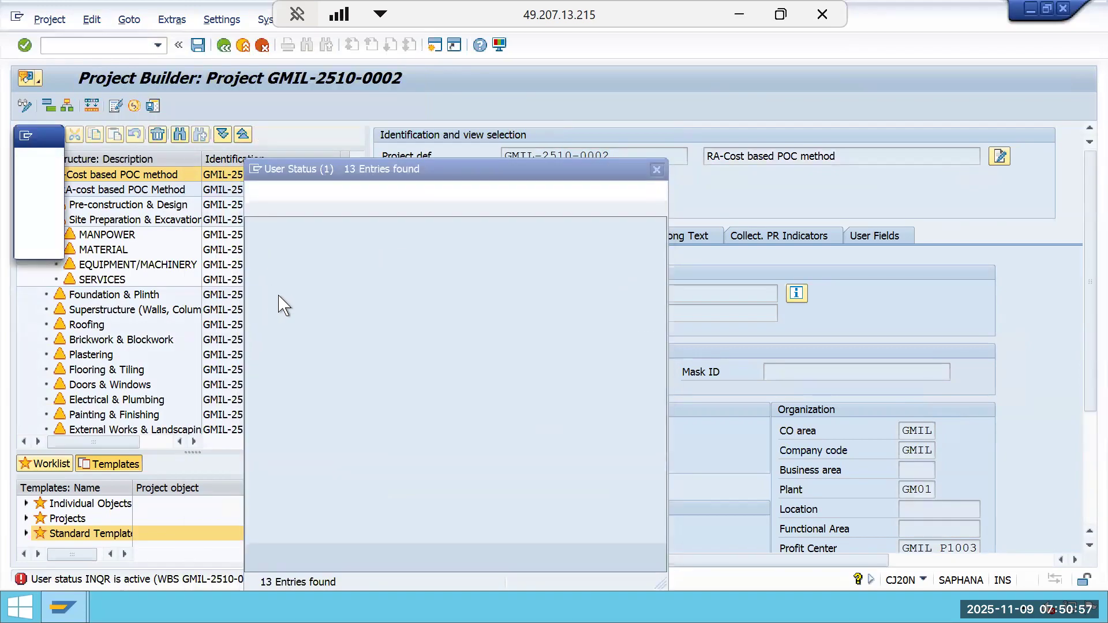
double_click(303, 324)
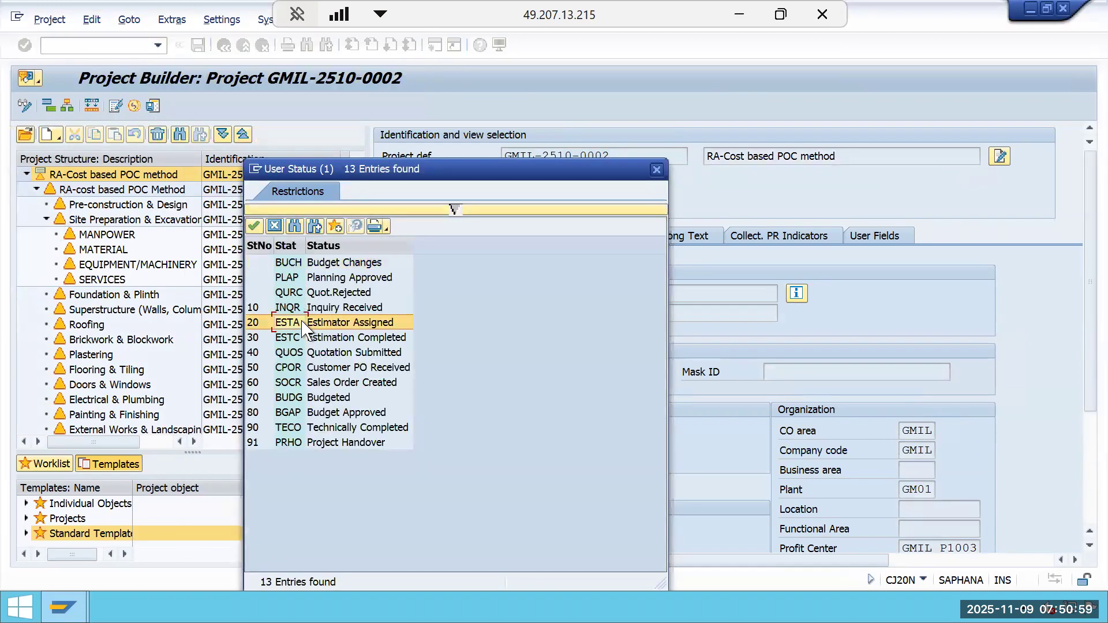
click(225, 530)
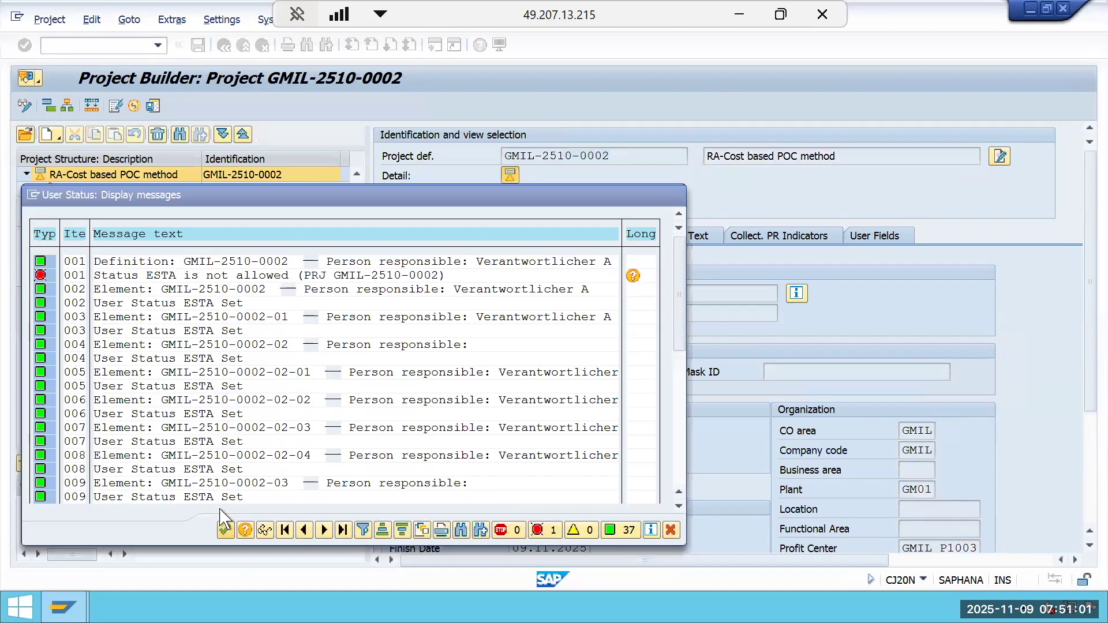
Repeat setting and passing on user status ESTA to the project and close the message log.
click(91, 19)
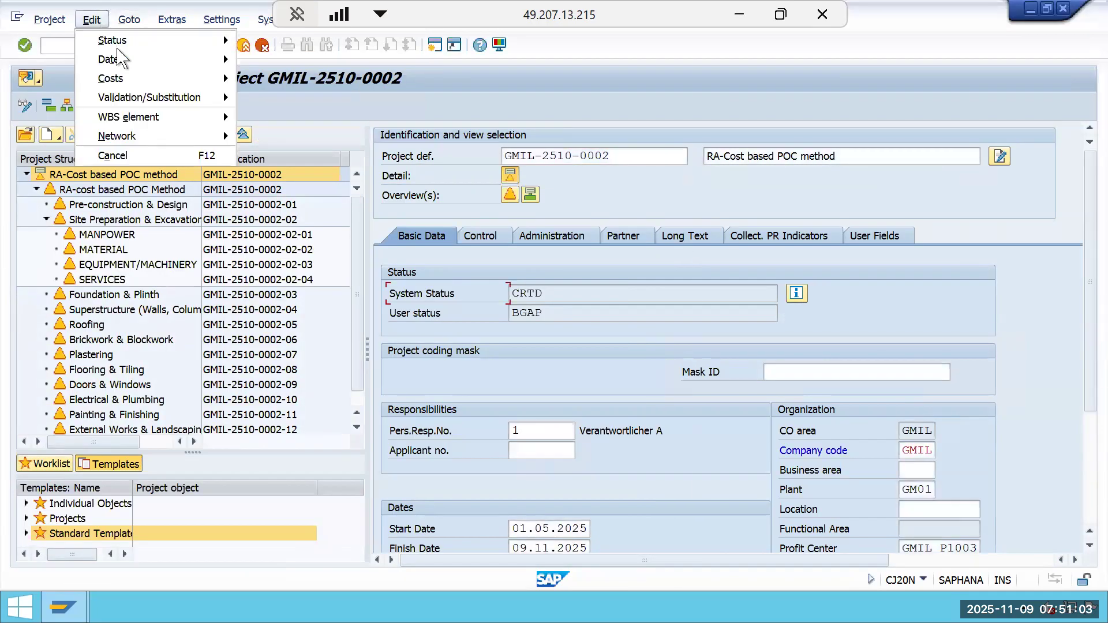
mouse_move(172, 20)
mouse_move(94, 17)
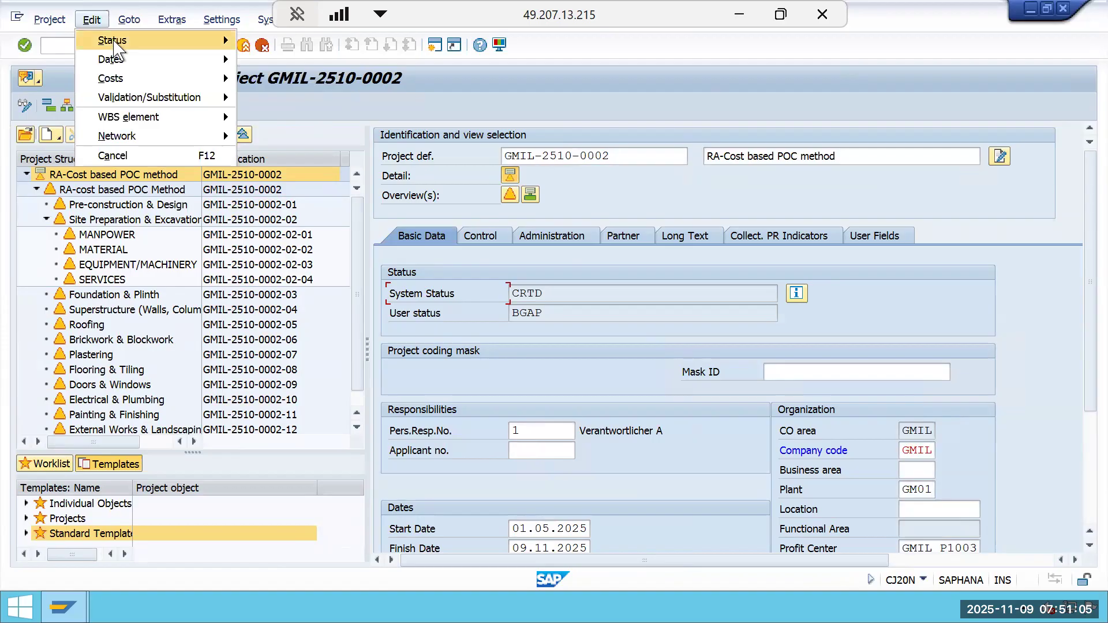
mouse_move(116, 40)
mouse_move(353, 137)
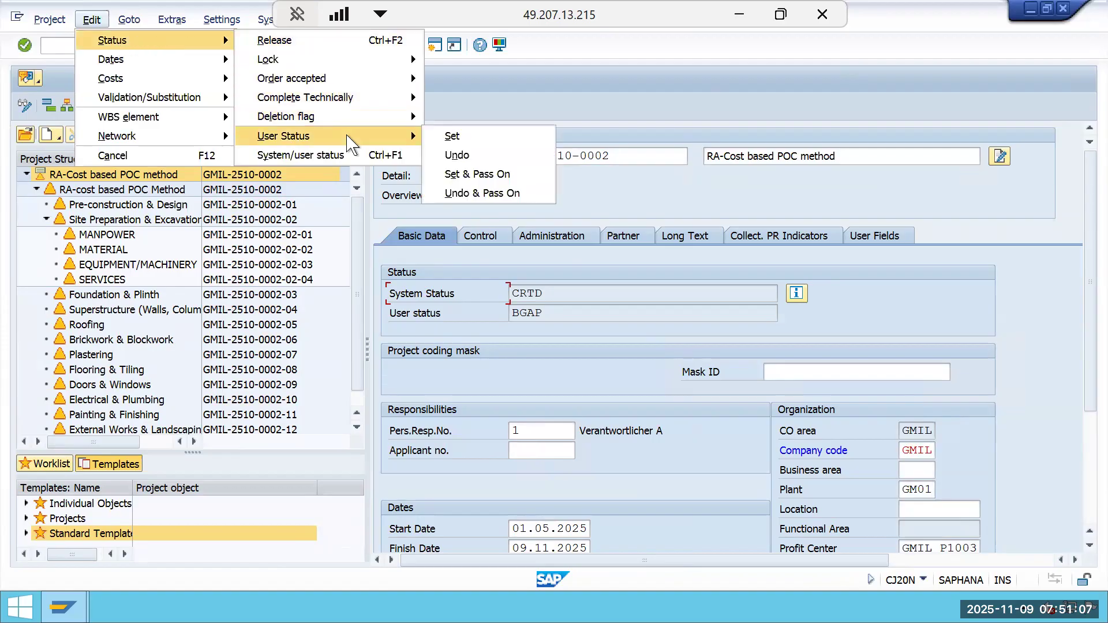
click(478, 178)
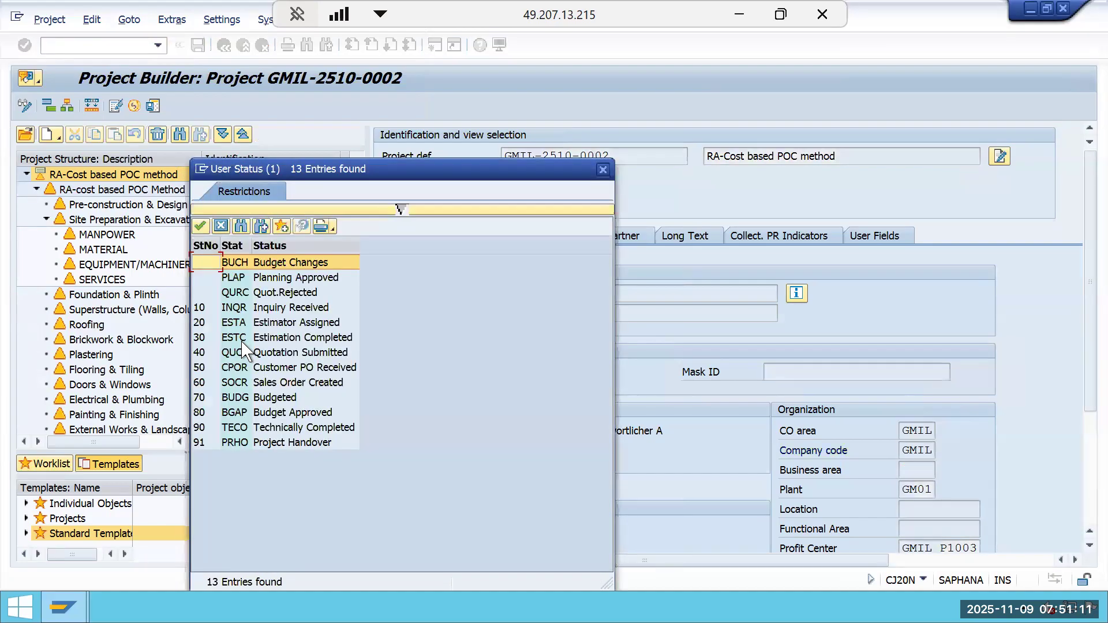
double_click(240, 327)
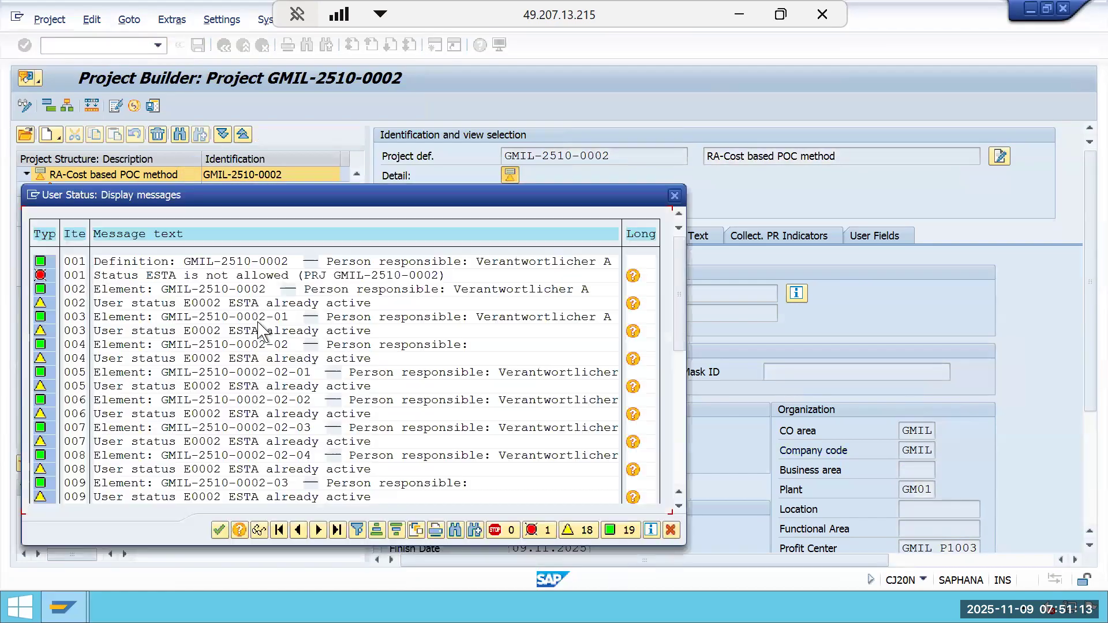
click(220, 530)
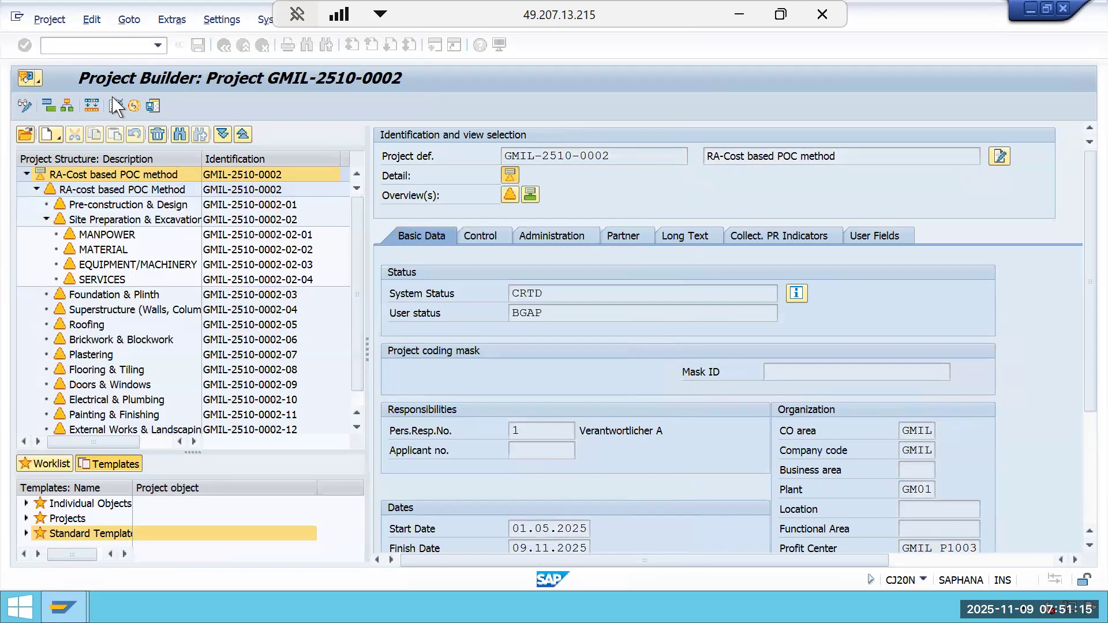
Set and pass on user status ESTC Estimation Completed to the project and its WBS elements, then close the message log.
click(92, 20)
mouse_move(173, 40)
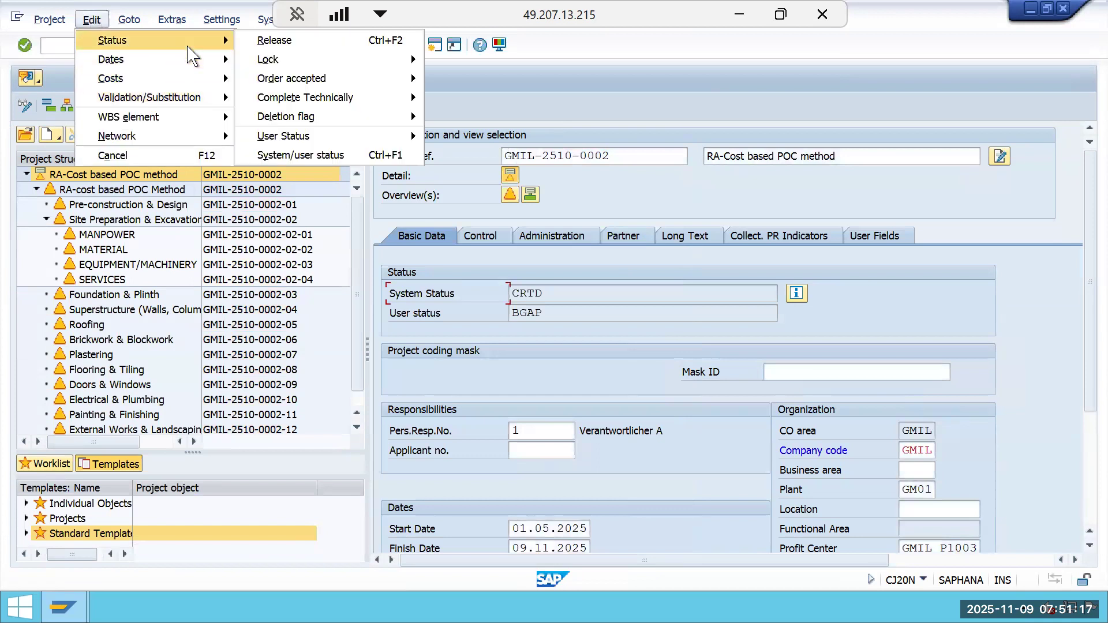
mouse_move(360, 137)
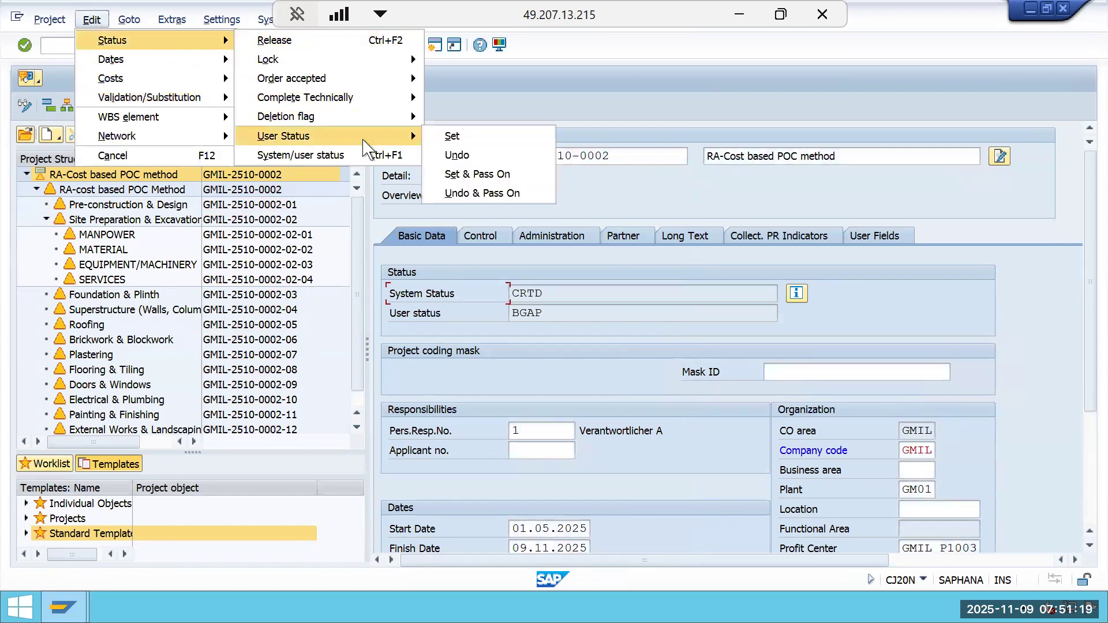
click(480, 174)
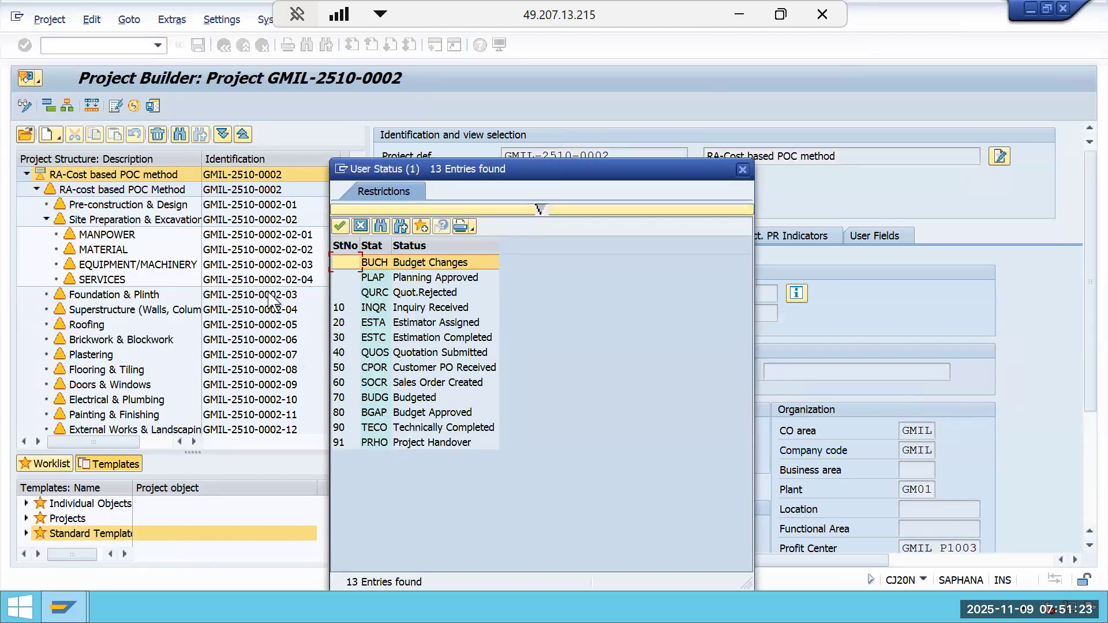
double_click(454, 339)
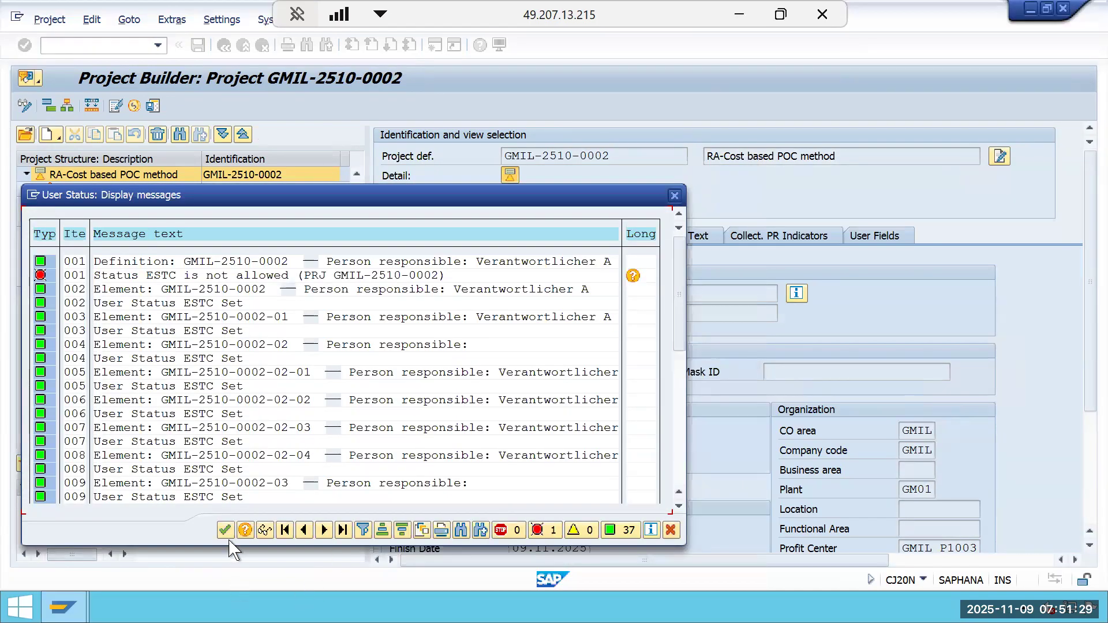
click(225, 529)
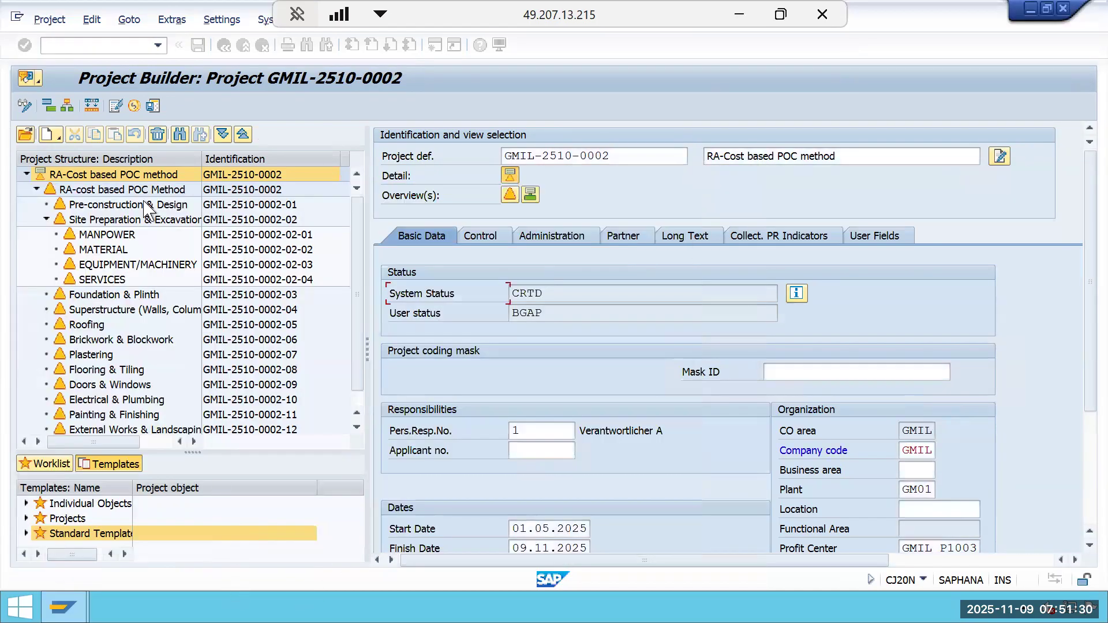
Set and pass on user status QUOS Quotation Submitted to the project and its WBS elements, then close the message log.
click(94, 20)
mouse_move(199, 49)
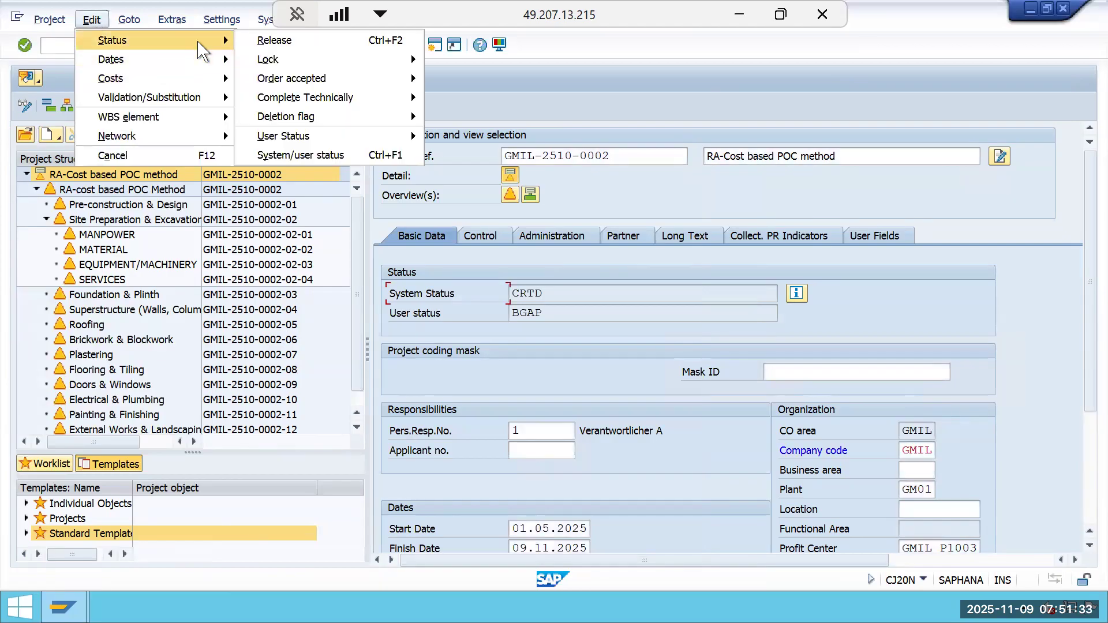
mouse_move(324, 137)
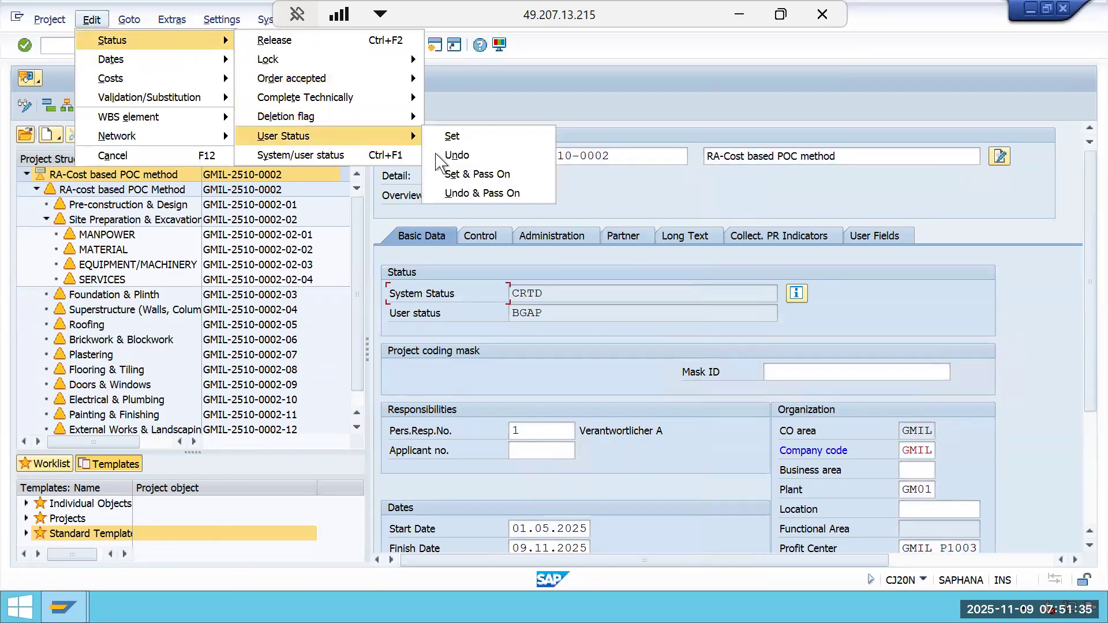
click(483, 177)
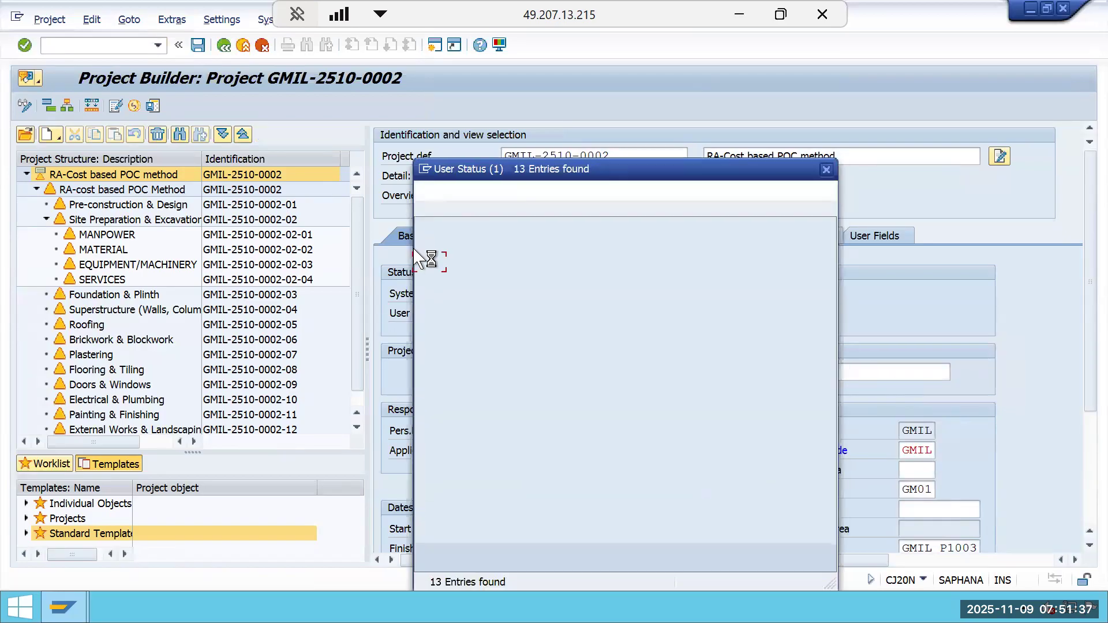
double_click(460, 354)
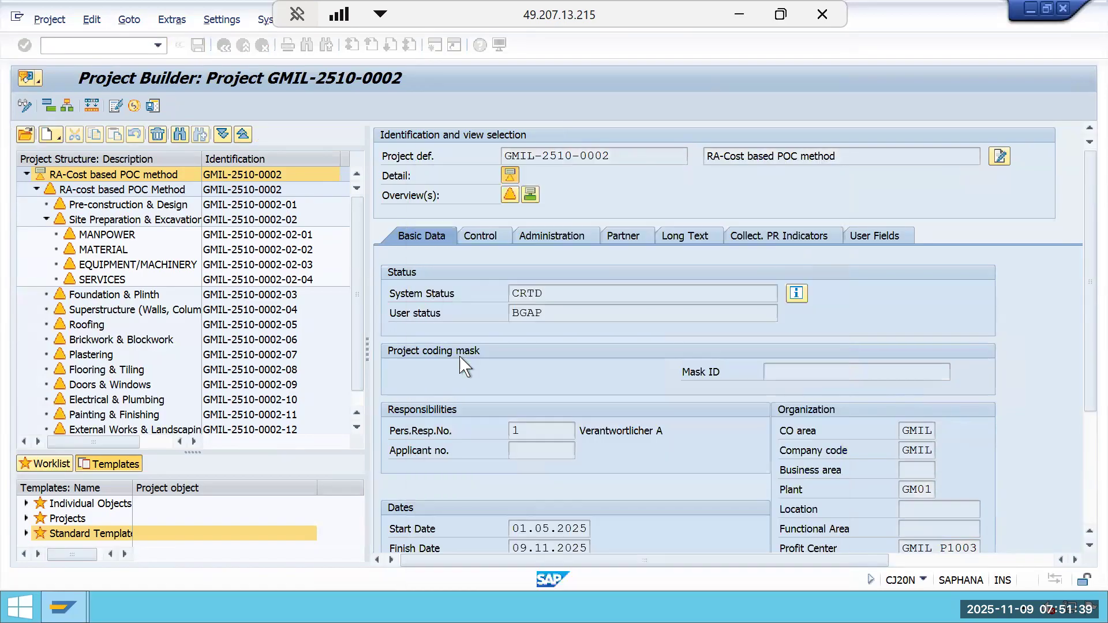
click(225, 529)
Set and pass on user status CPOR Customer PO Received to the project and its WBS elements, then close the message log.
click(91, 19)
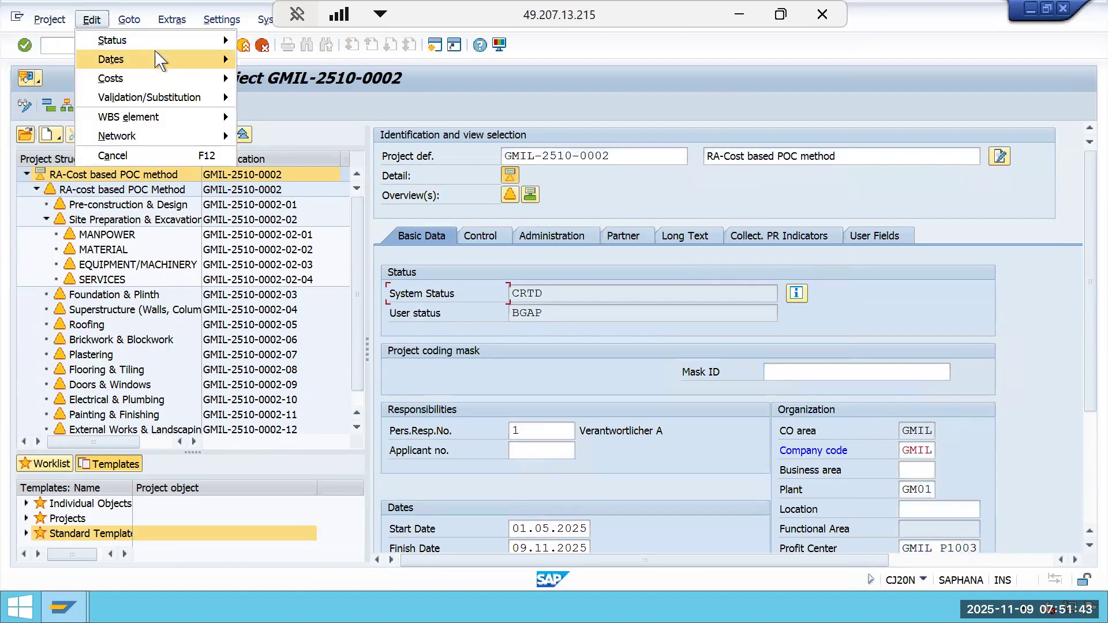
mouse_move(115, 40)
mouse_move(301, 137)
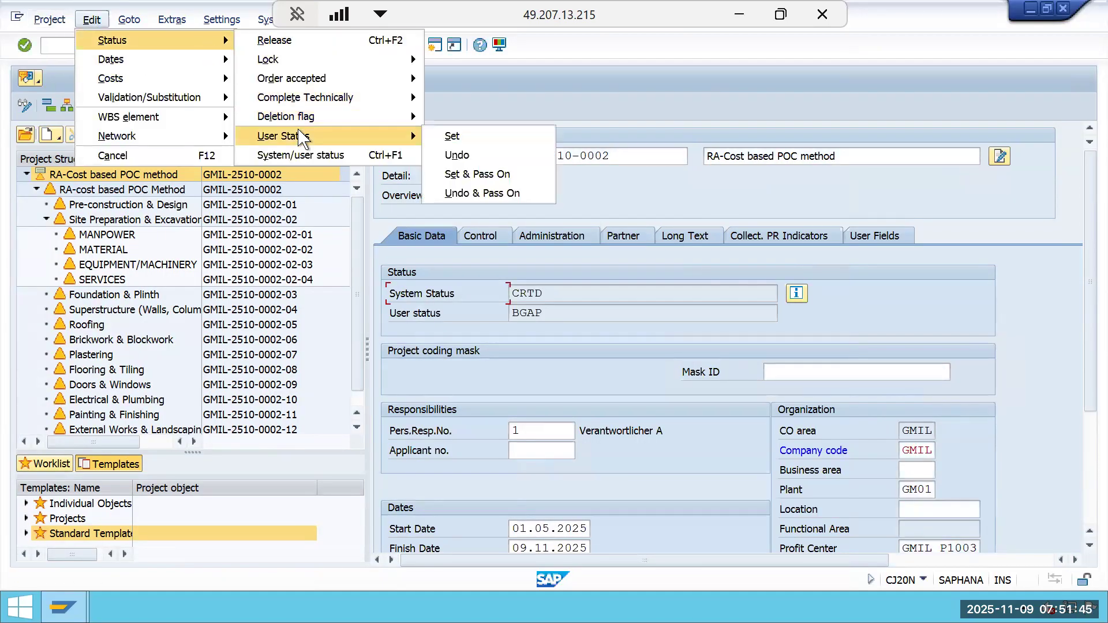
click(448, 136)
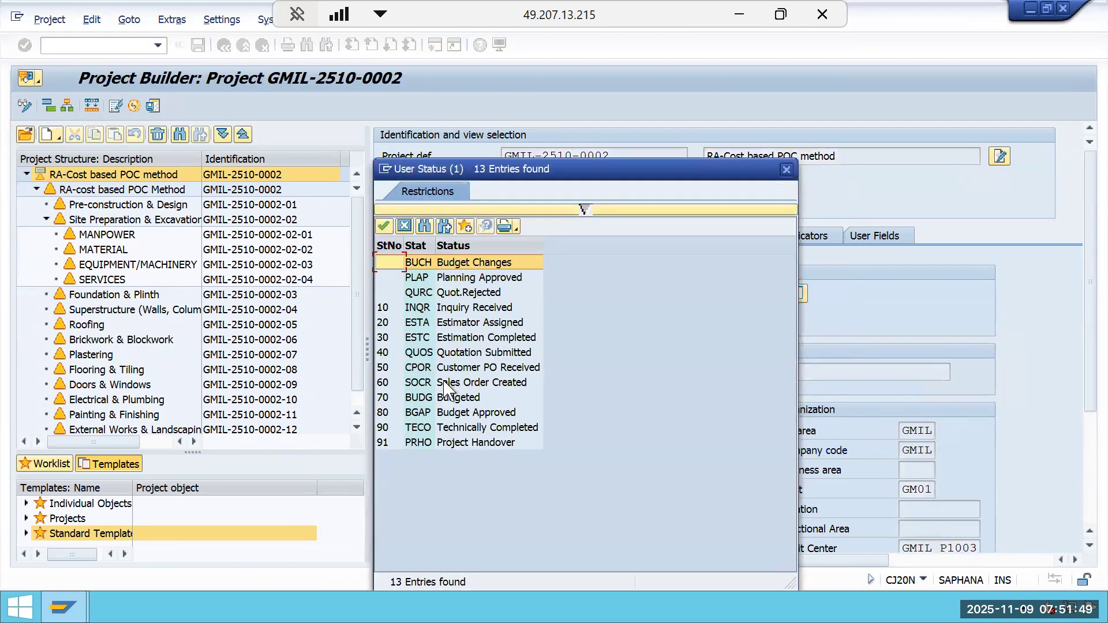
double_click(433, 372)
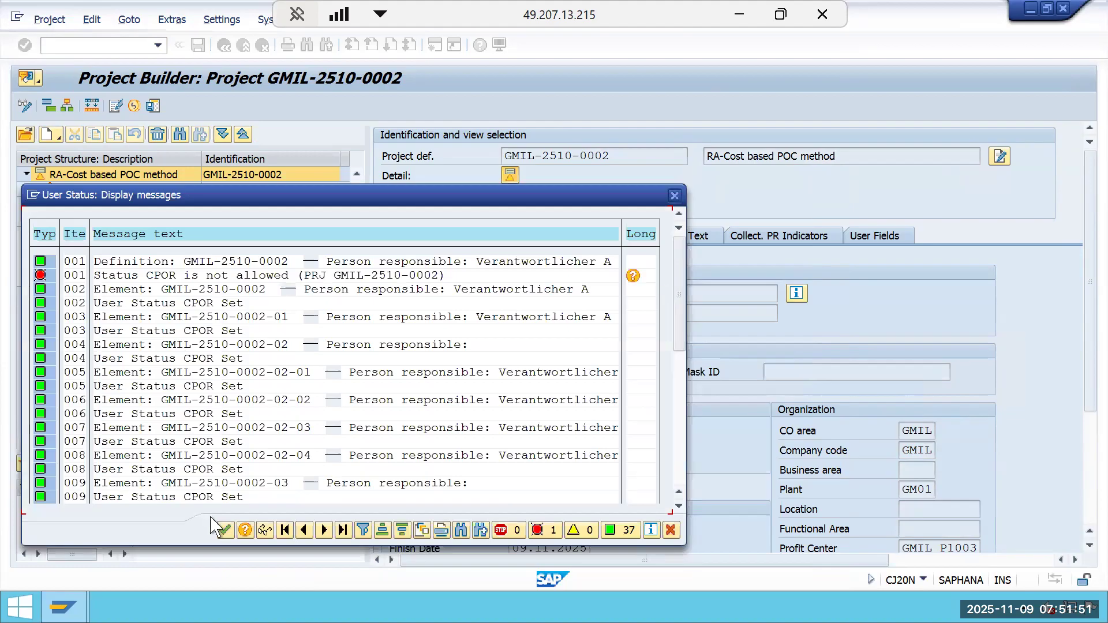
click(225, 530)
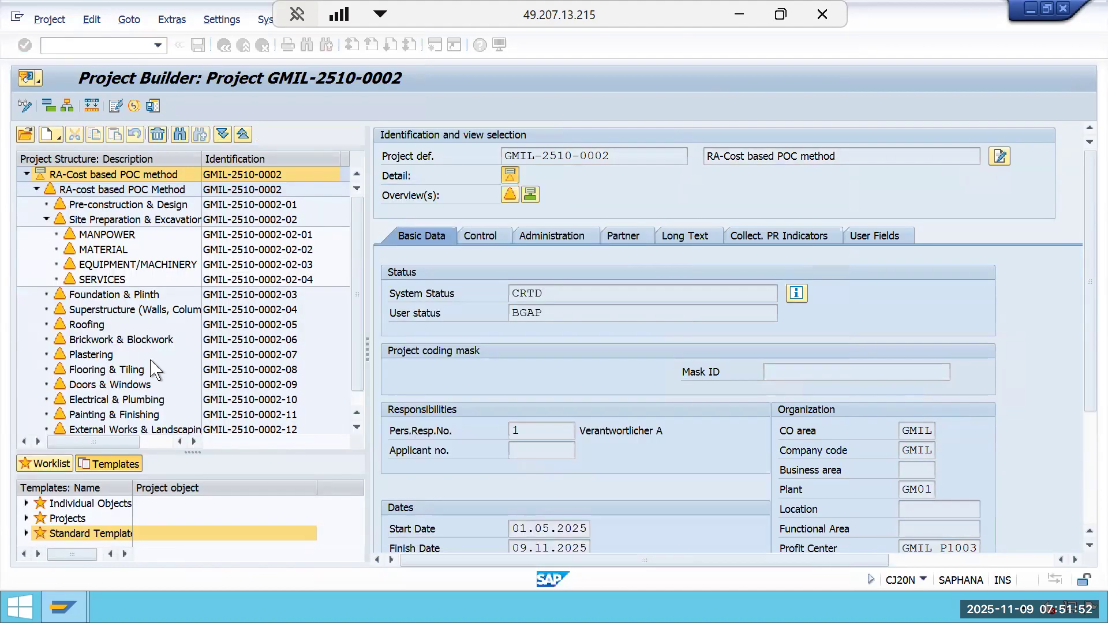
Set and pass on user status SOCR Sales Order Created to the project and its WBS elements, then close the message log.
click(91, 21)
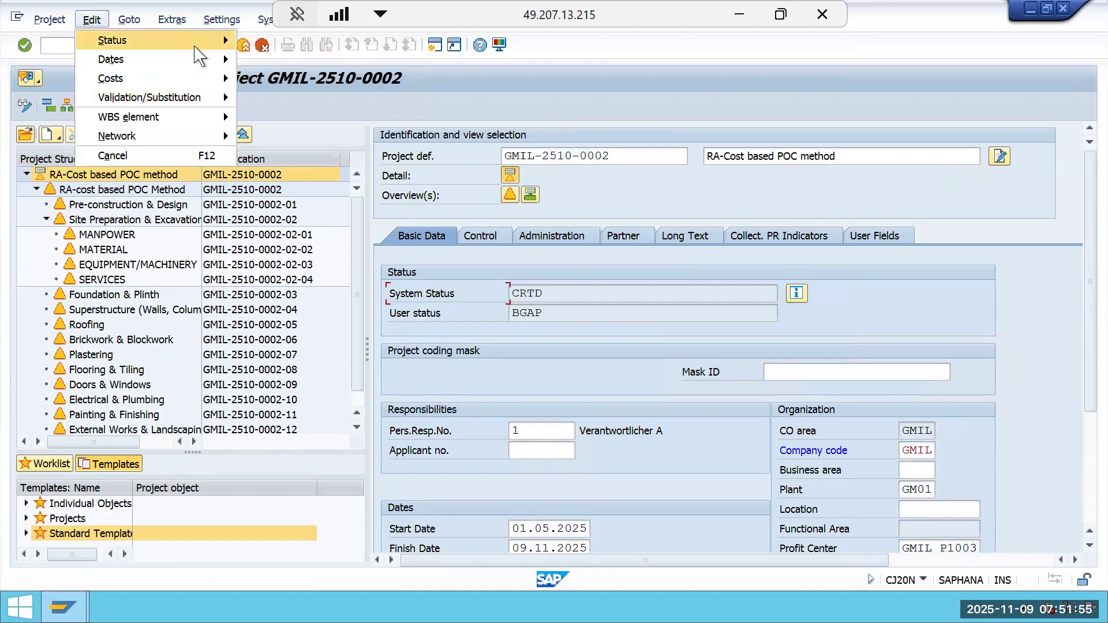
mouse_move(195, 46)
mouse_move(394, 133)
click(513, 174)
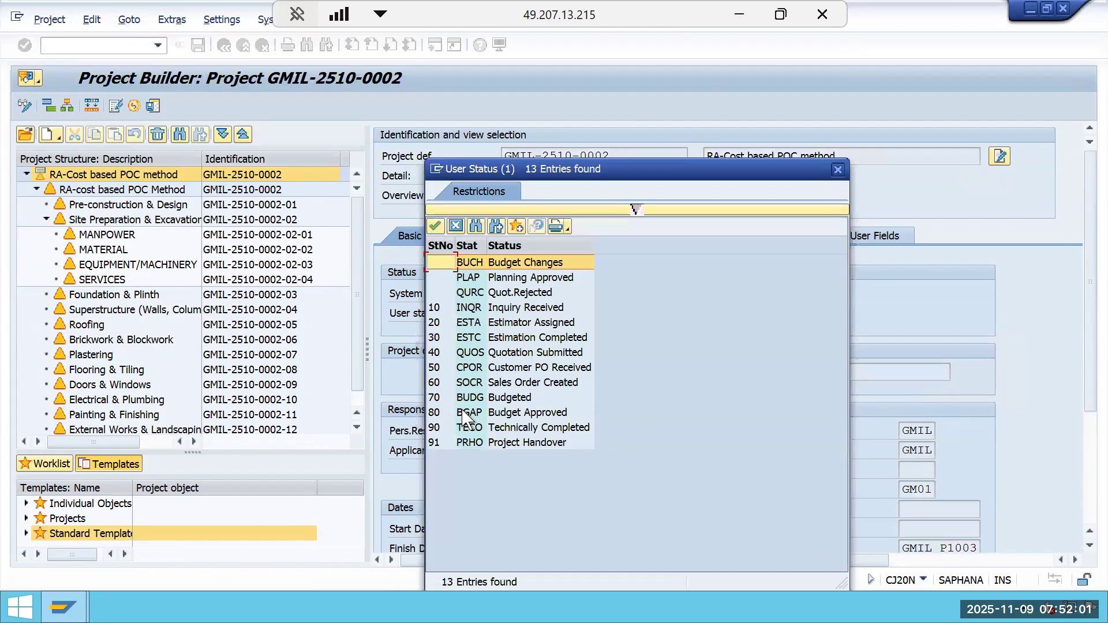
double_click(465, 383)
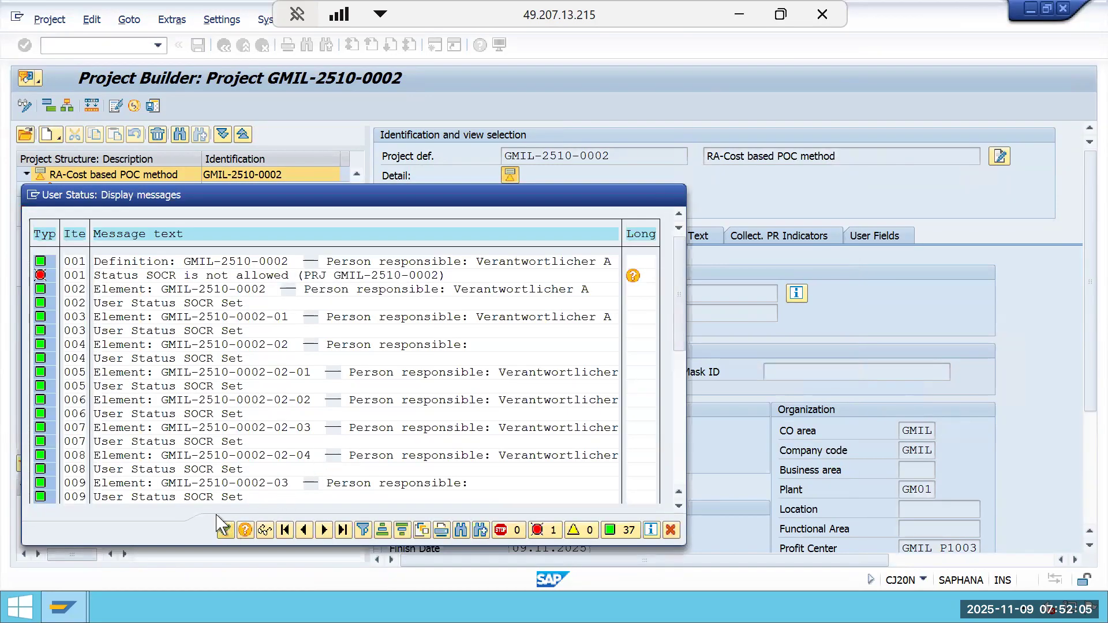
click(225, 529)
Set and pass on user status BUDG Budgeted to the project and its WBS elements, then close the message log.
click(91, 20)
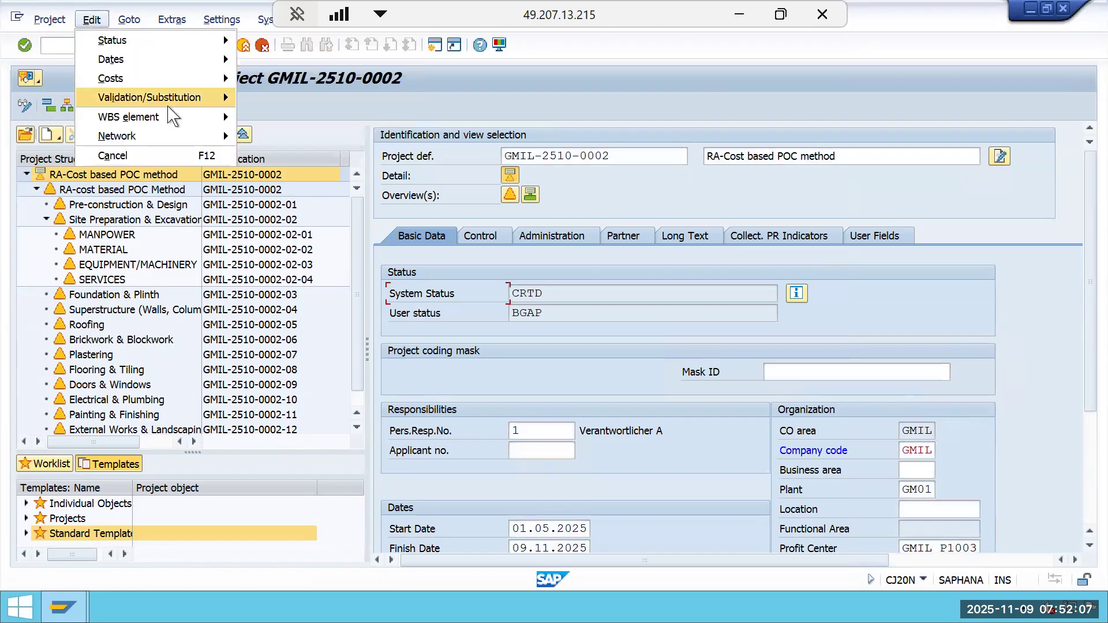
mouse_move(194, 40)
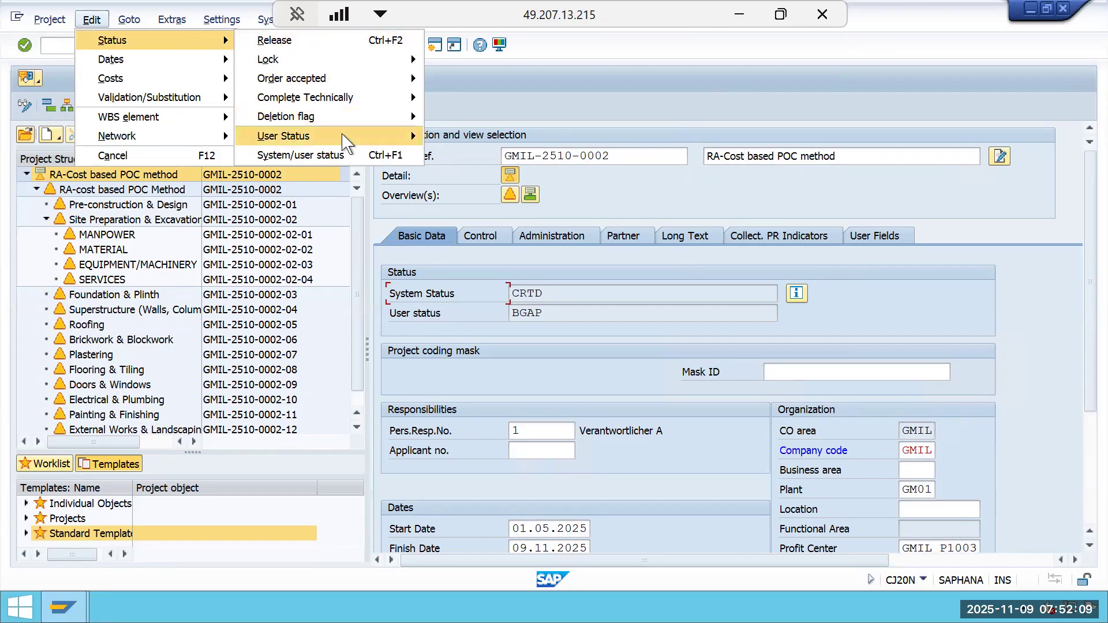
mouse_move(347, 135)
click(456, 176)
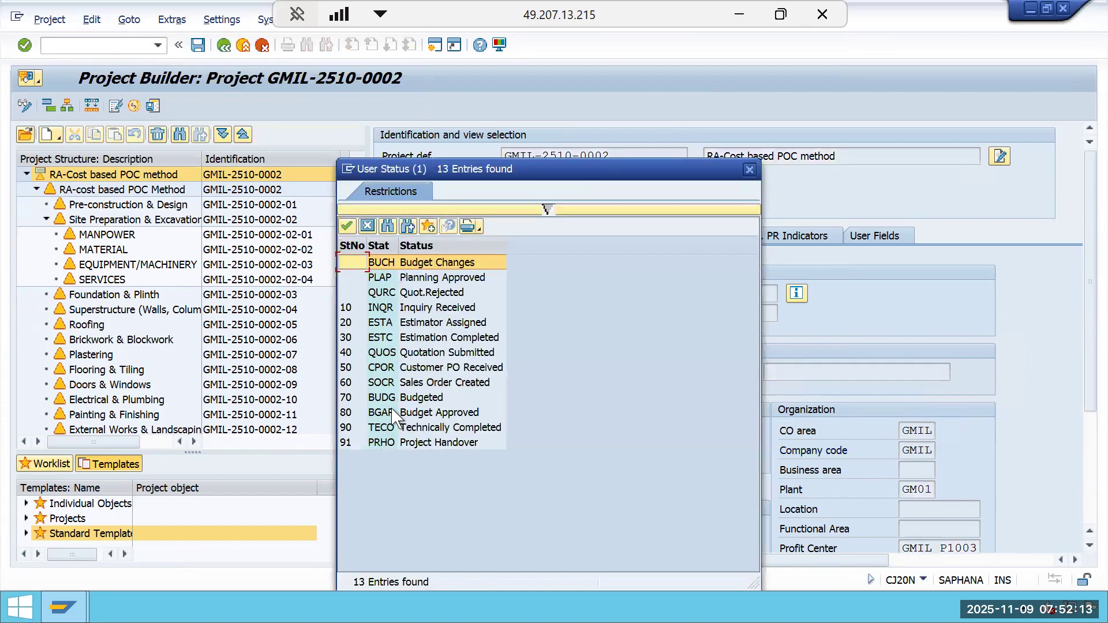
double_click(392, 398)
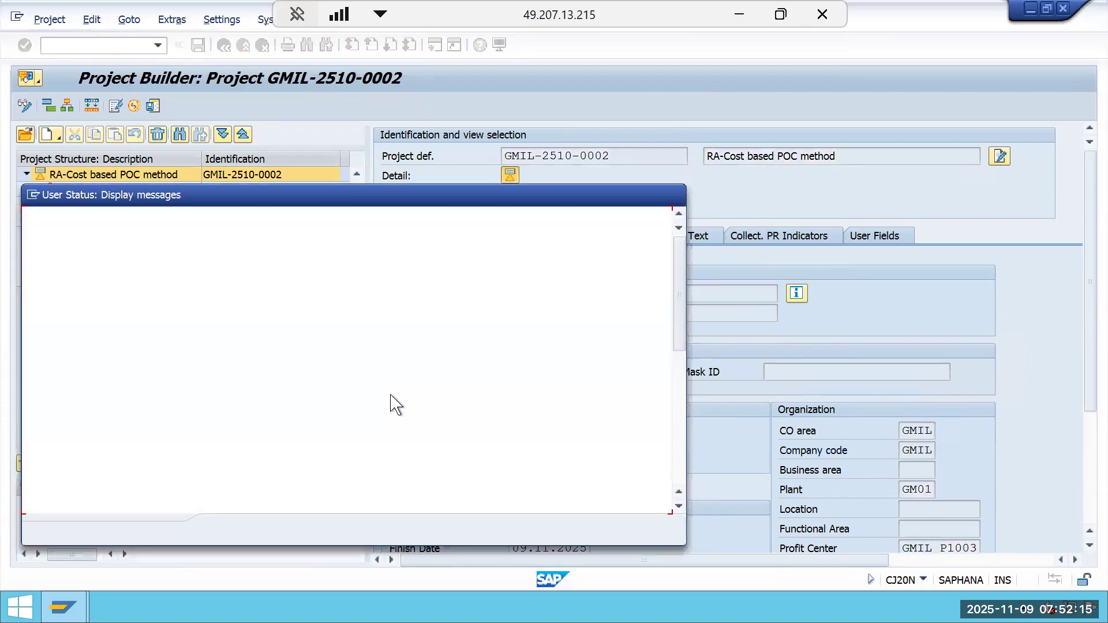
click(225, 529)
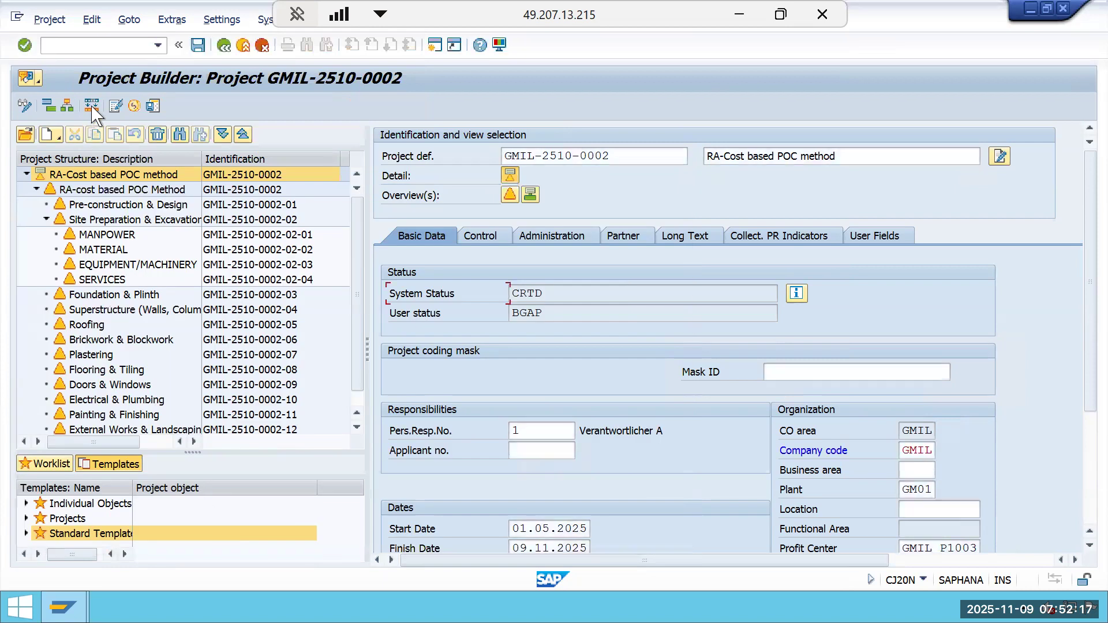
Set and pass on user status BGAP Budget Approved to the project and its WBS elements, then close the message log.
click(91, 19)
mouse_move(184, 41)
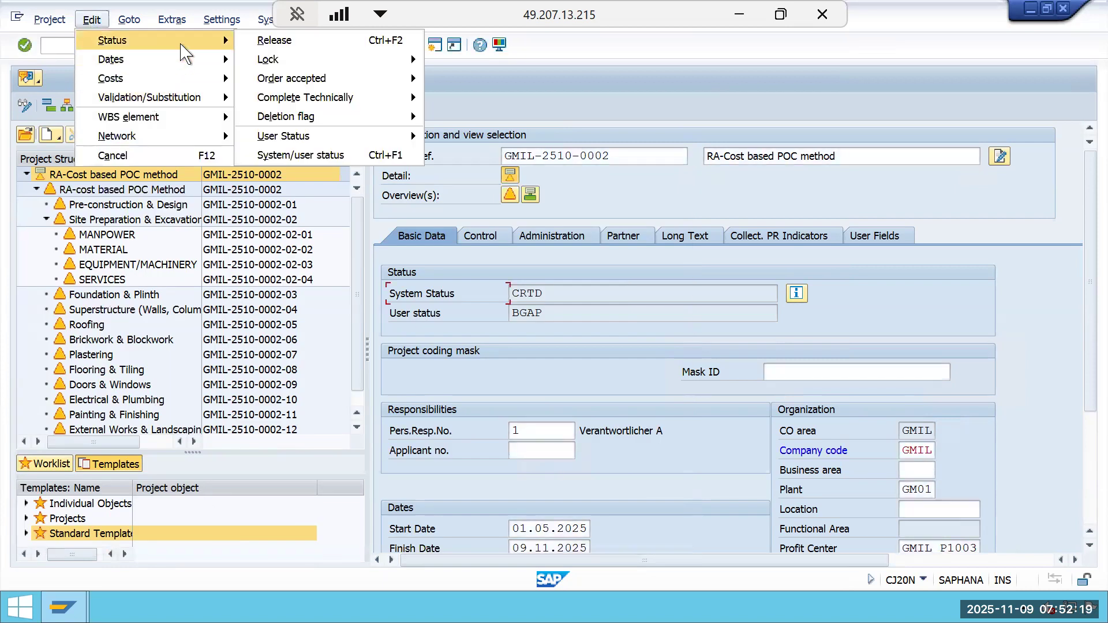
mouse_move(366, 144)
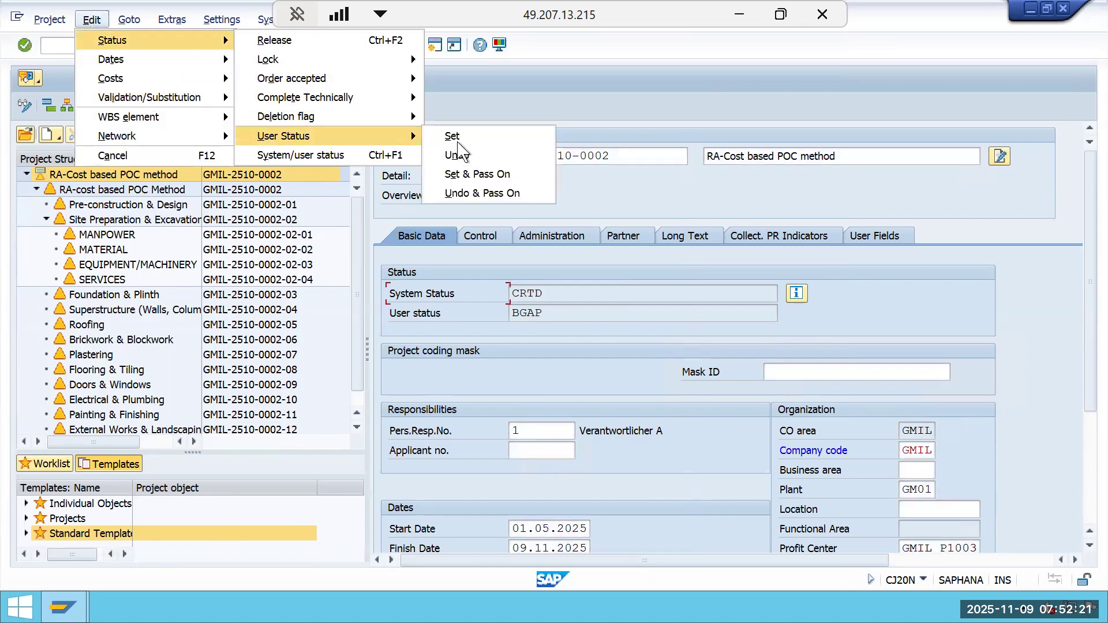
click(479, 172)
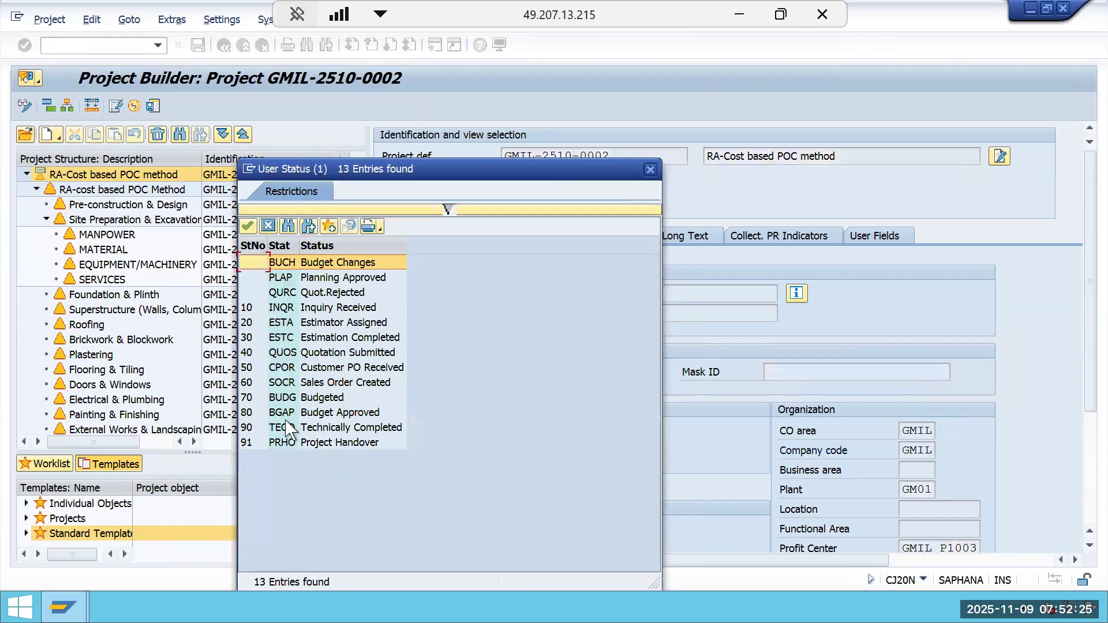
double_click(287, 414)
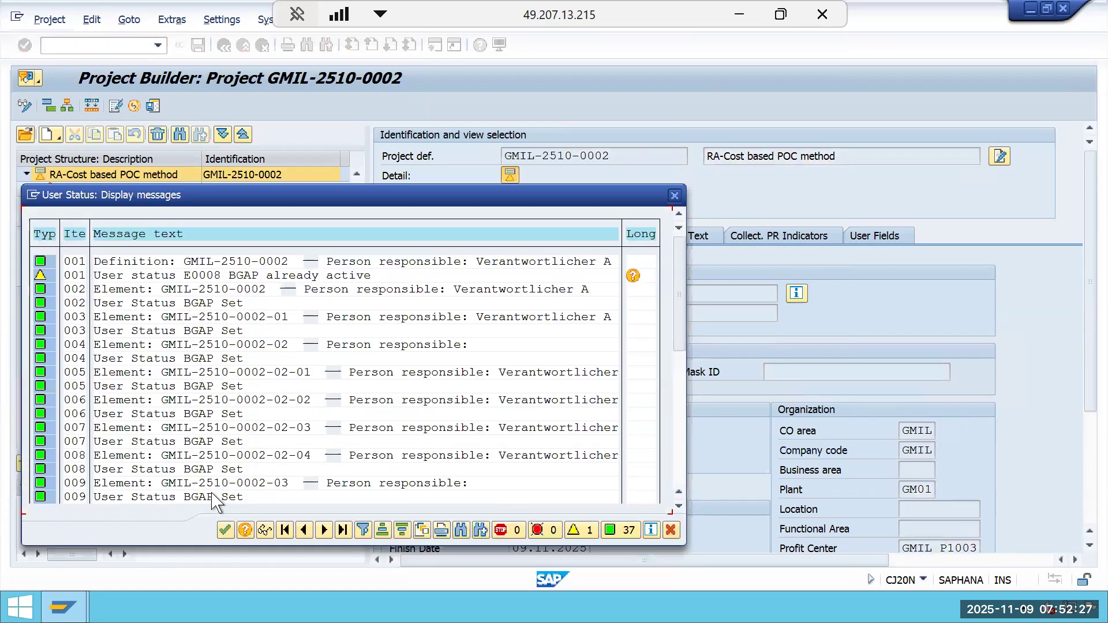
click(224, 529)
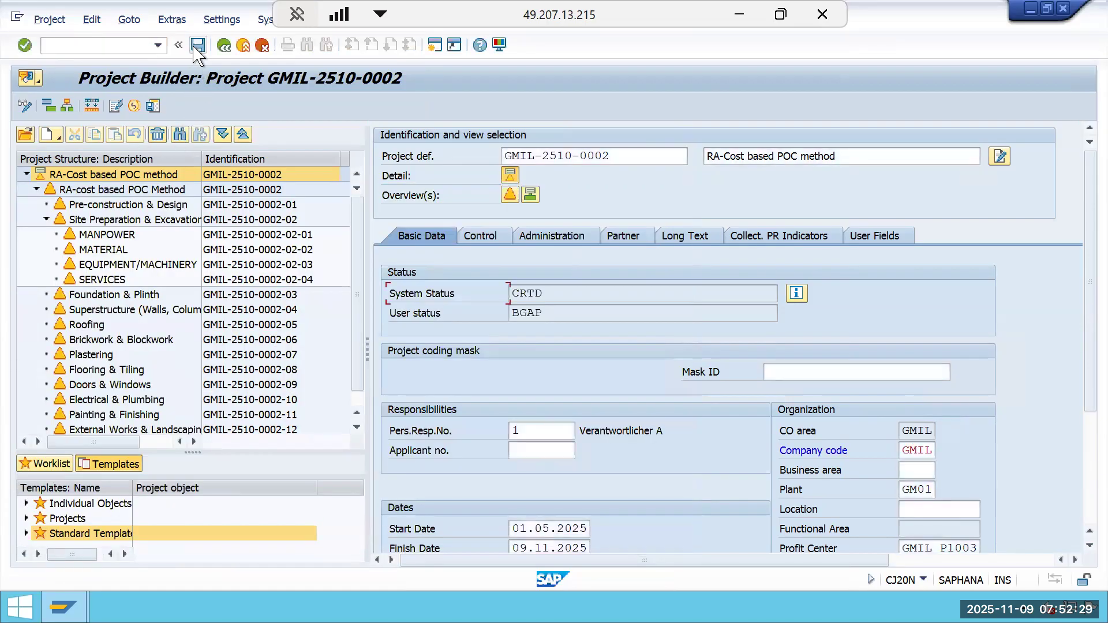
click(298, 235)
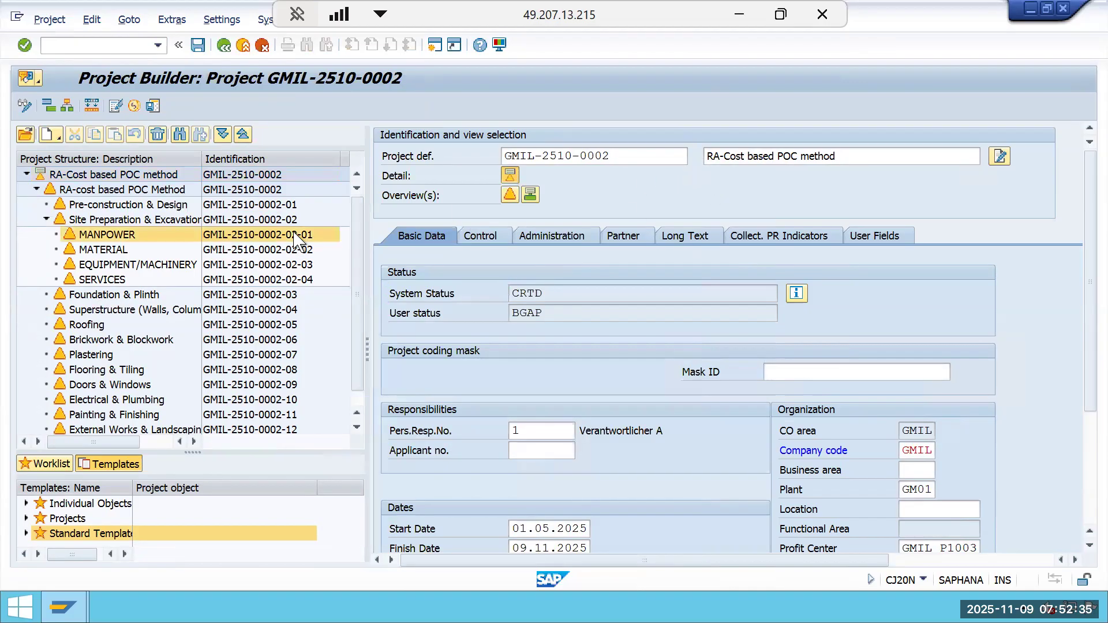
drag(665, 156, 488, 179)
key(super+d)
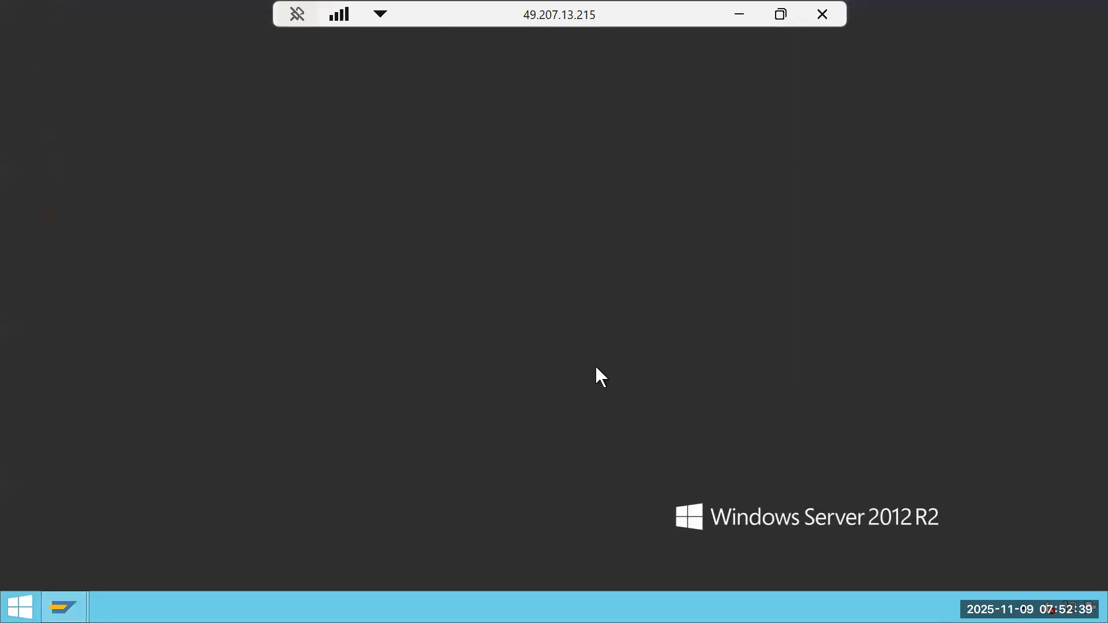
click(744, 15)
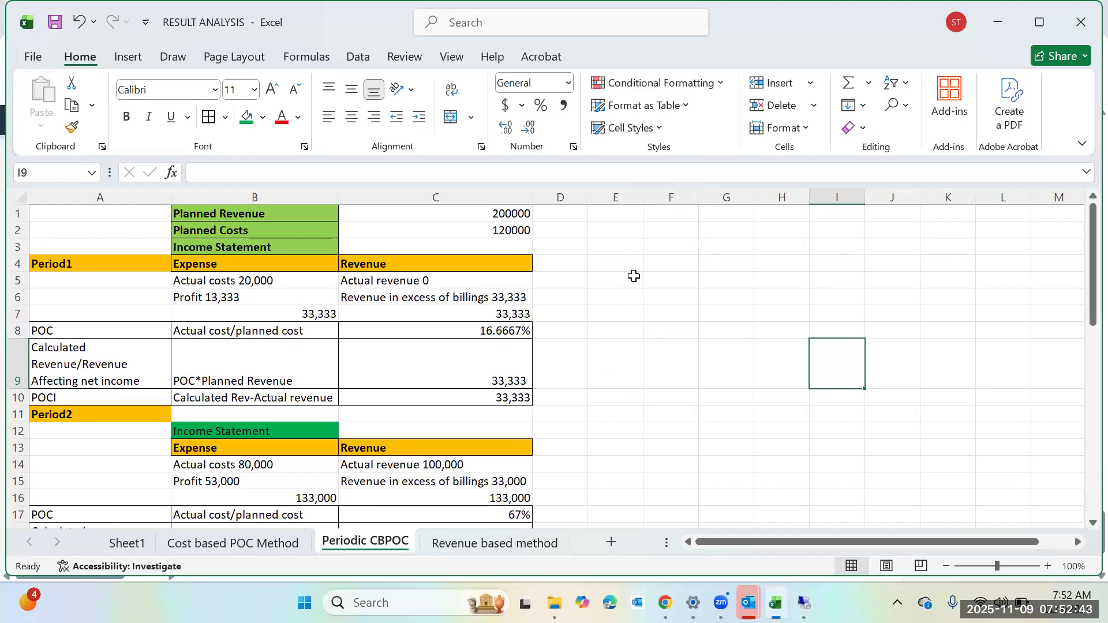
click(662, 266)
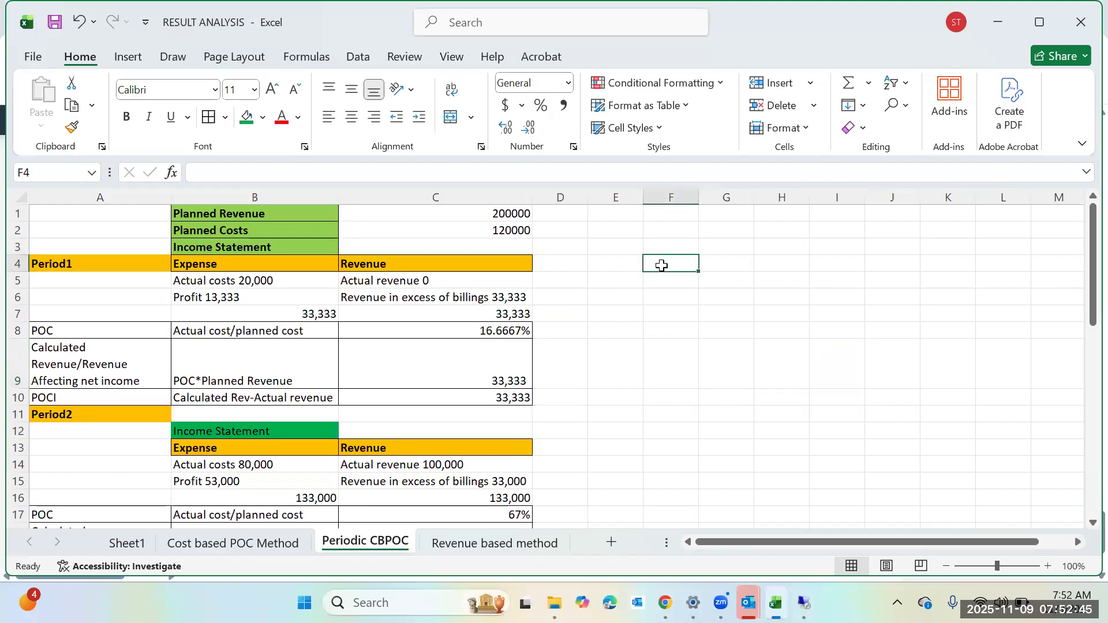
right_click(661, 265)
key(Escape)
mouse_move(749, 602)
click(814, 514)
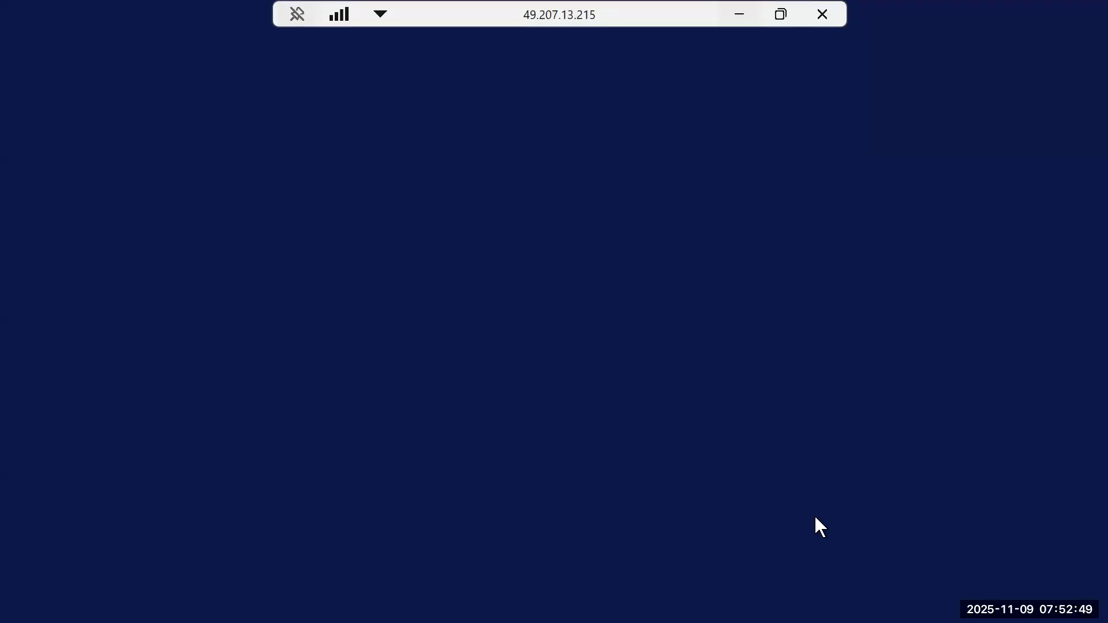
mouse_move(64, 607)
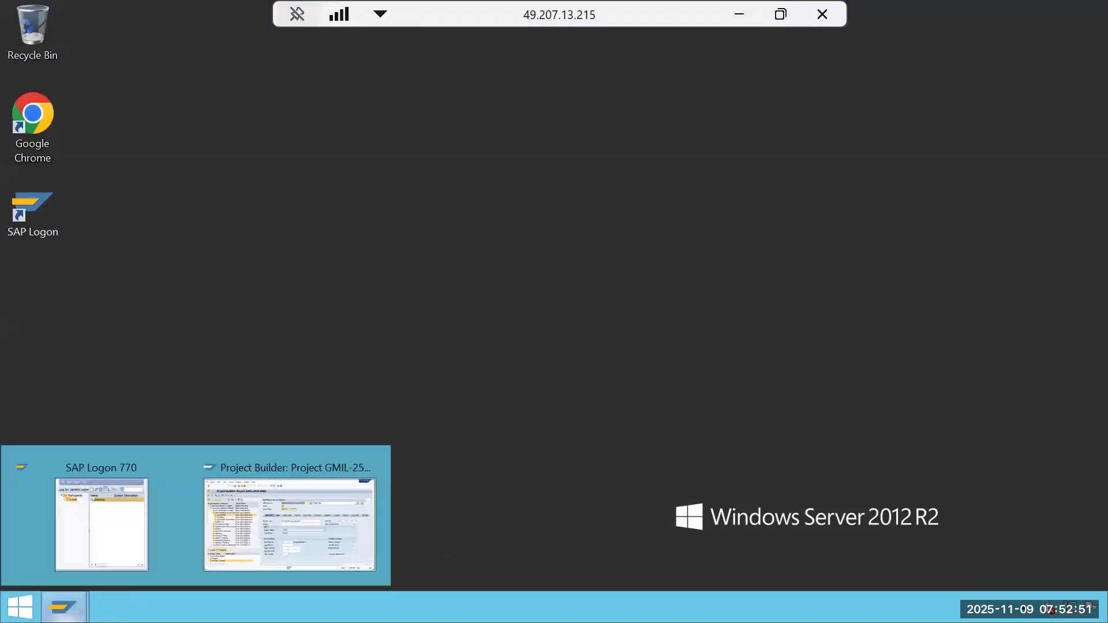
click(241, 523)
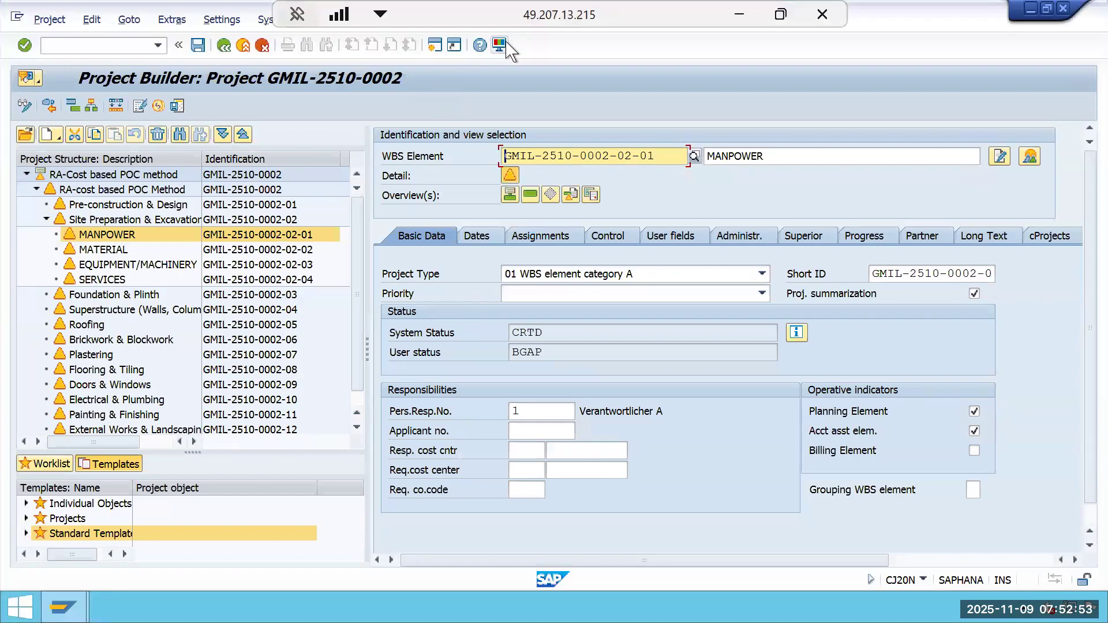
click(499, 45)
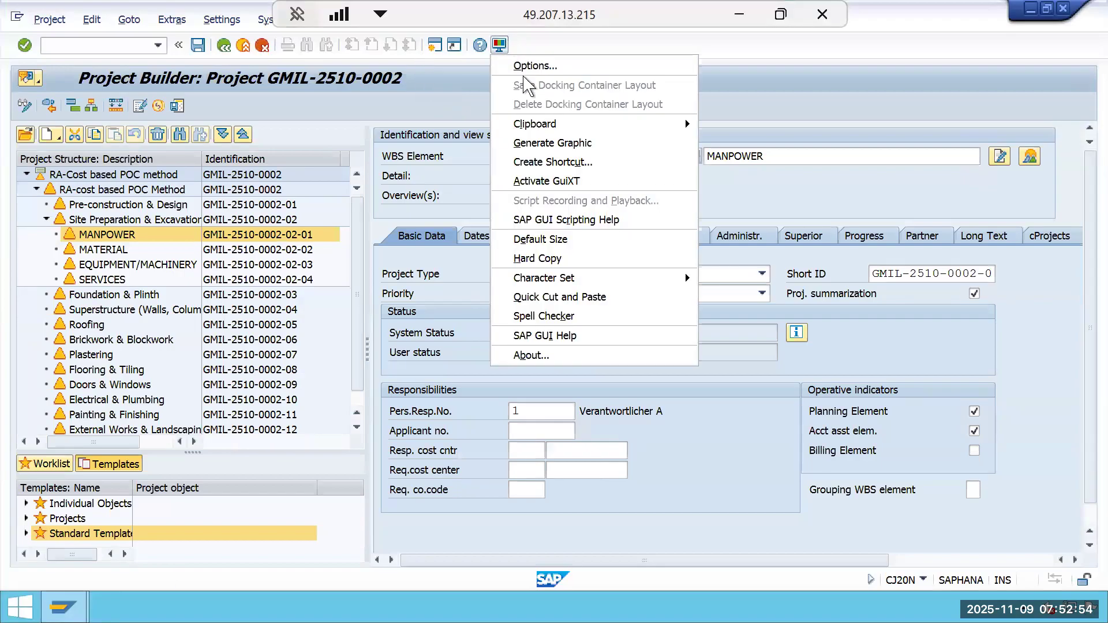
click(587, 296)
drag(660, 155, 504, 165)
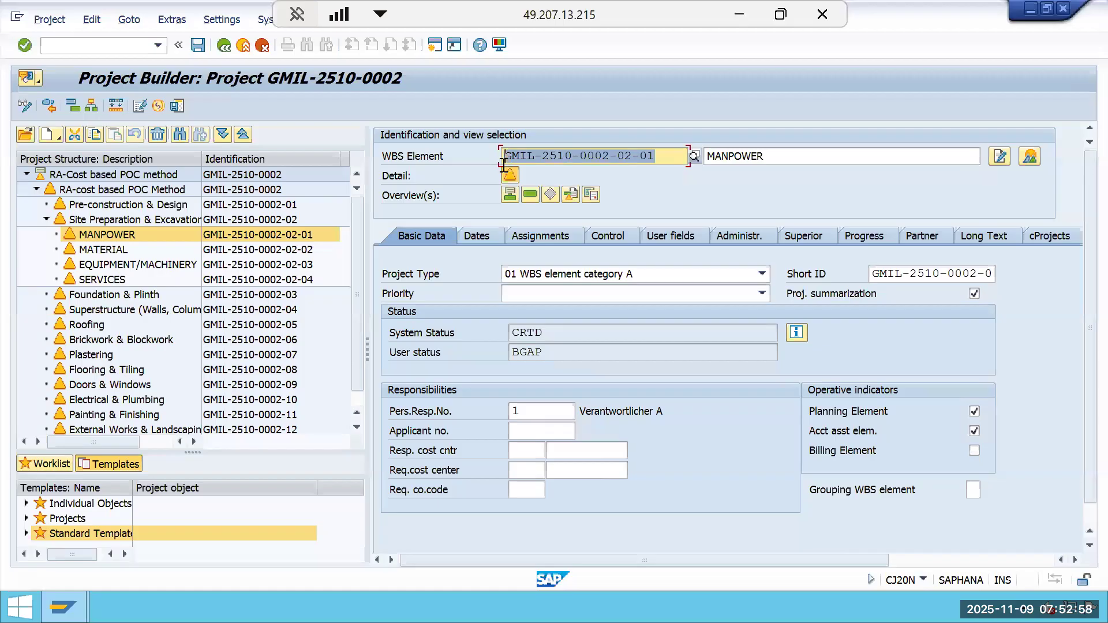
In Excel, paste the WBS element ID into cell F4 of the Periodic CBPOC sheet, widen column F to fit, and copy the cell.
click(732, 11)
right_click(660, 260)
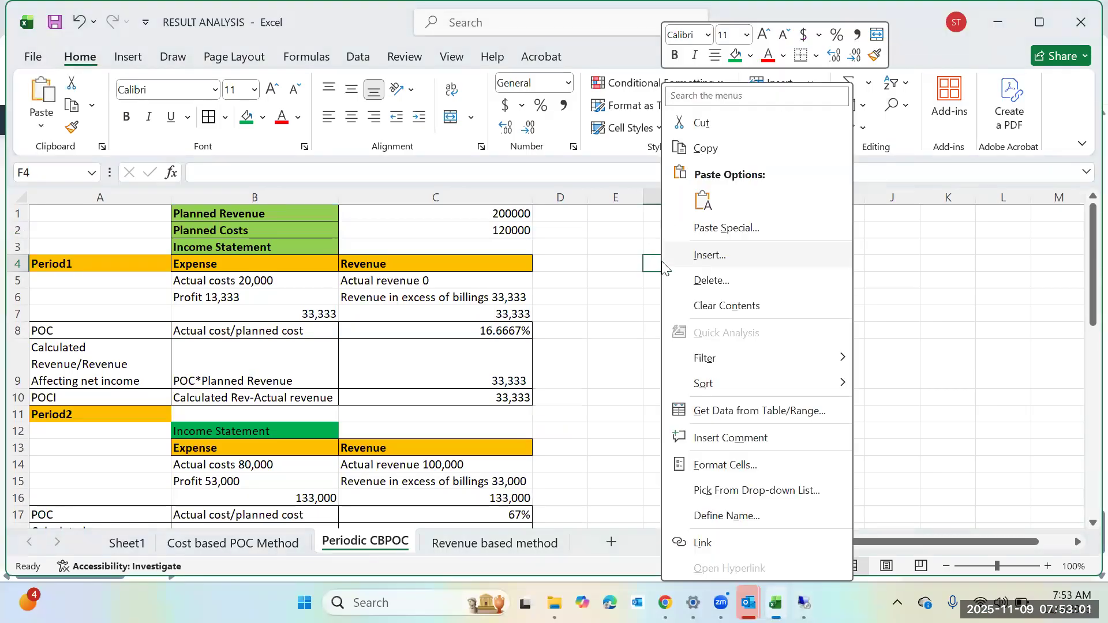
click(705, 210)
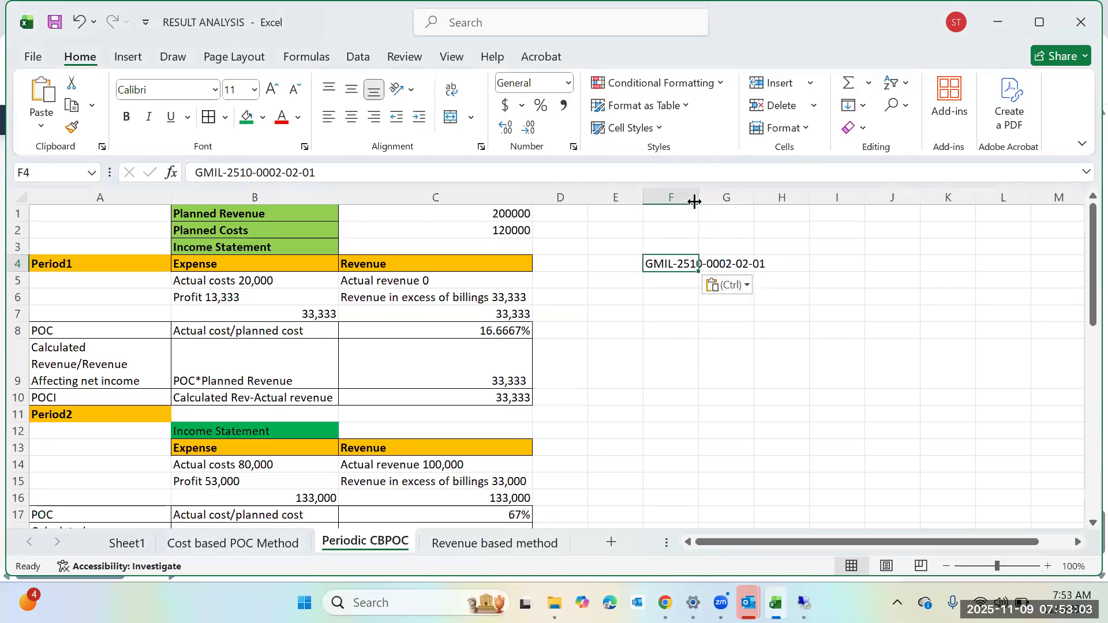
double_click(699, 202)
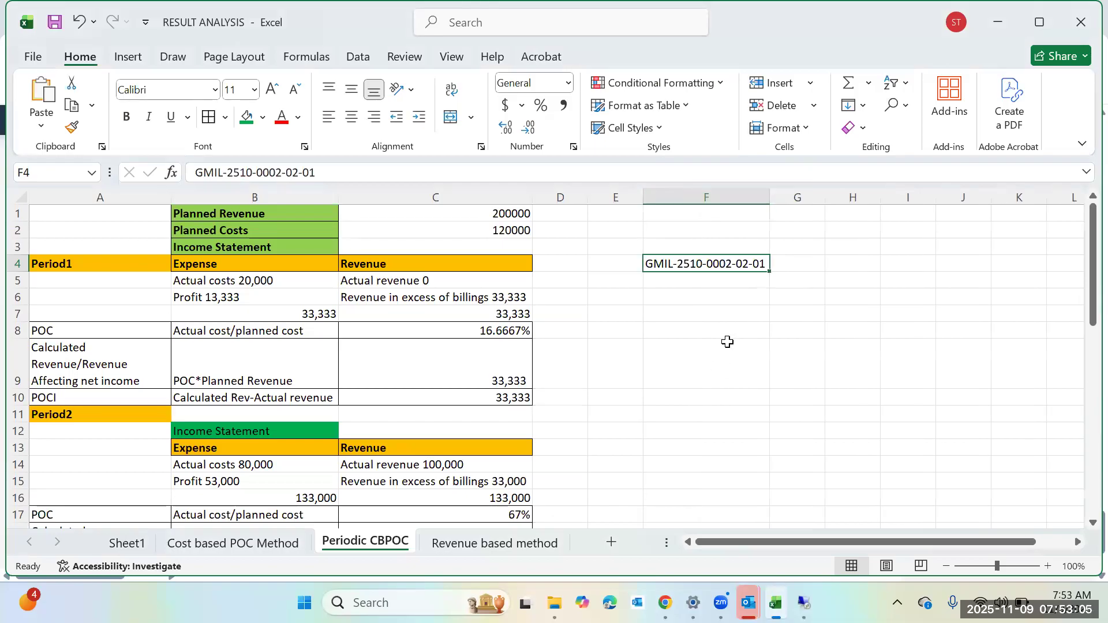
key(ctrl+c)
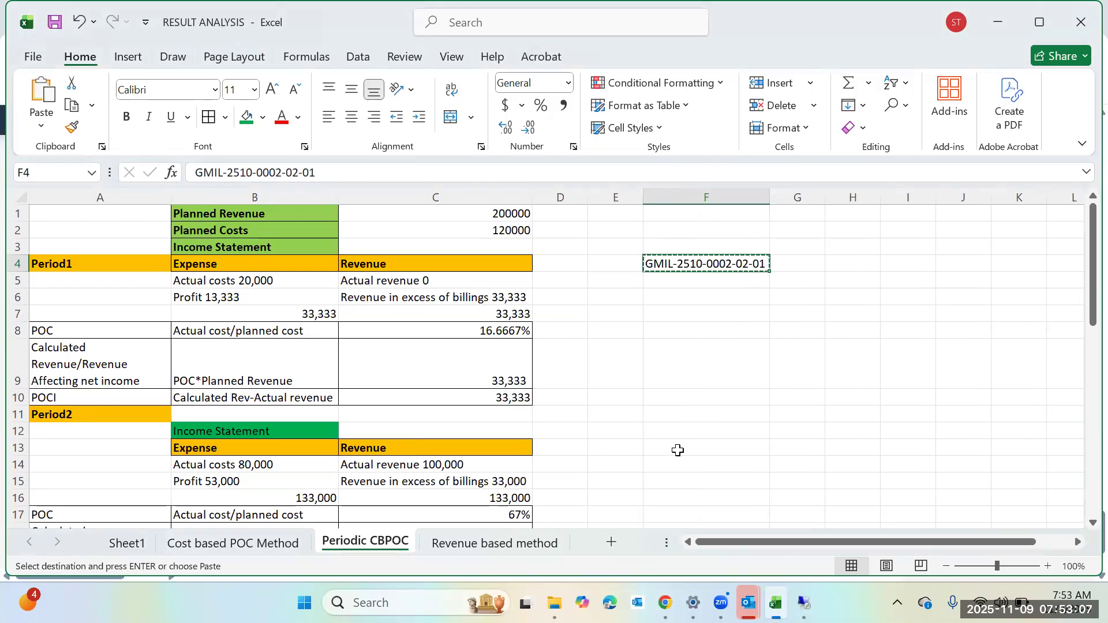
click(682, 409)
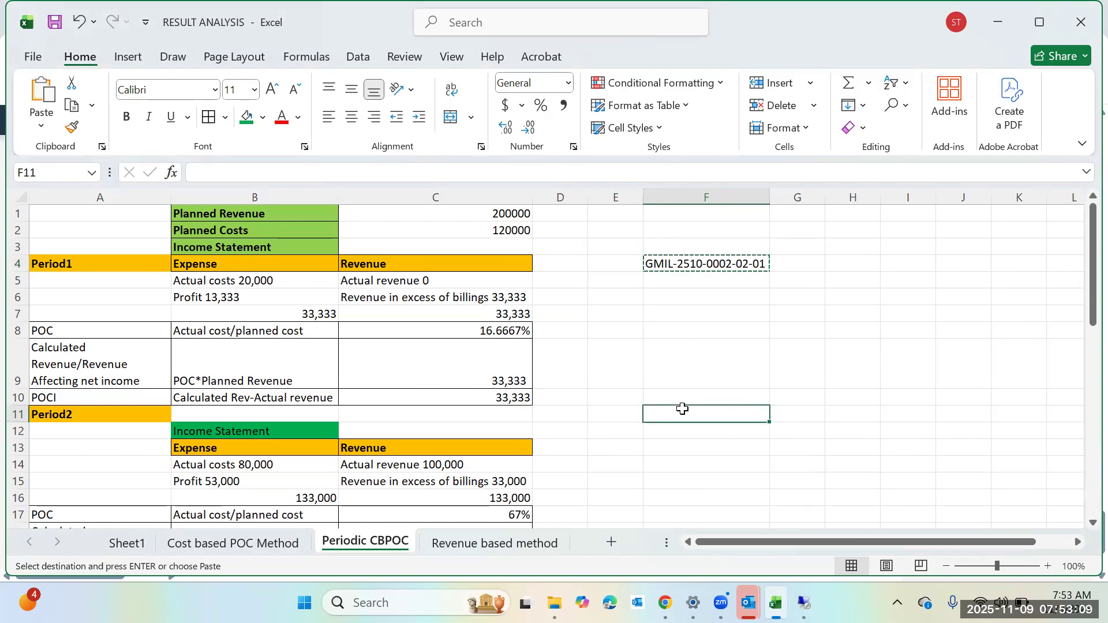
key(ctrl+v)
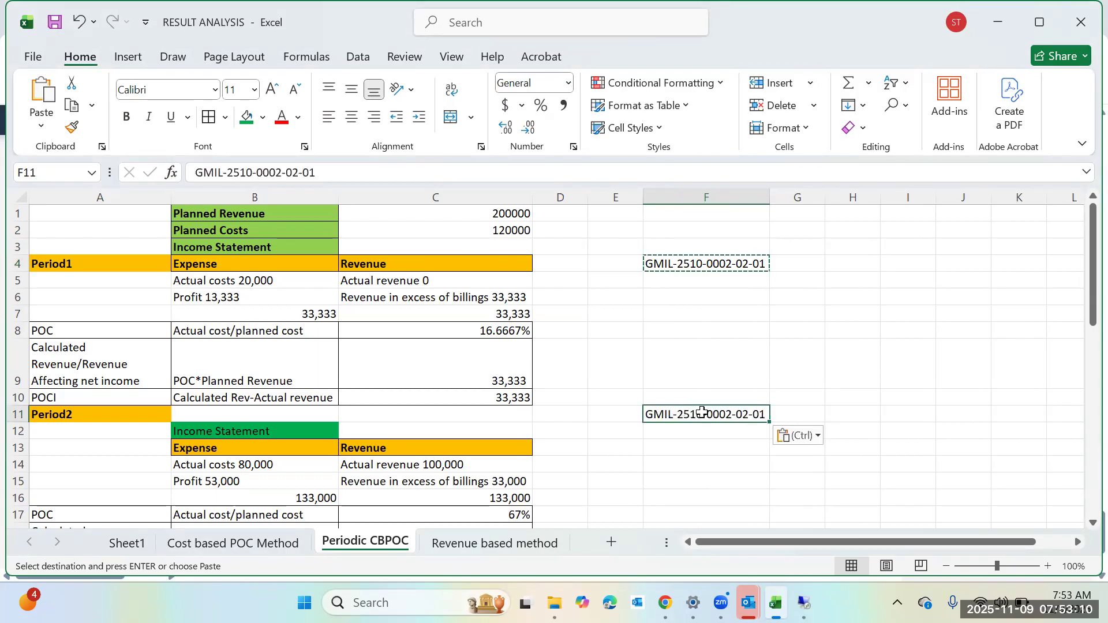
key(Escape)
click(409, 177)
key(BackSpace)
text(2)
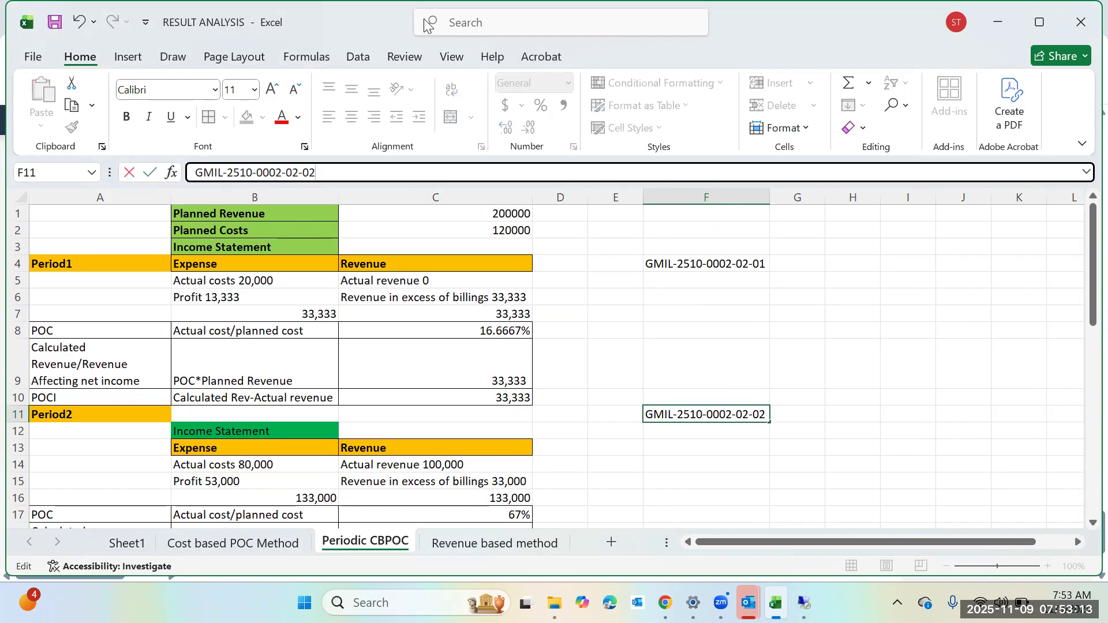
click(817, 468)
scroll(816, 470, down, 2)
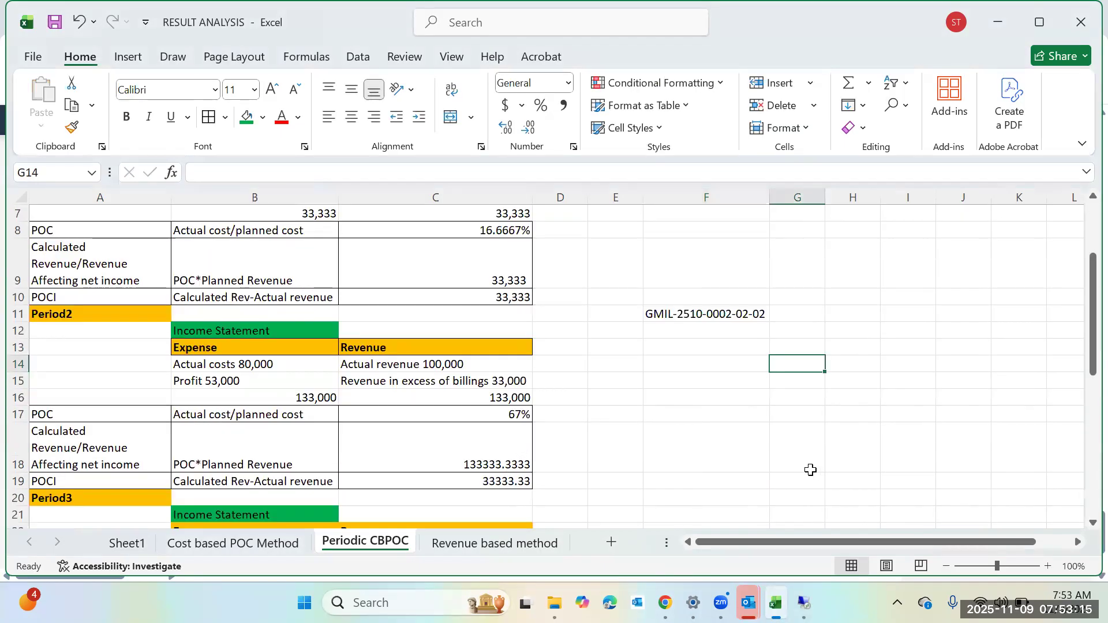
scroll(808, 470, down, 1)
mouse_move(804, 603)
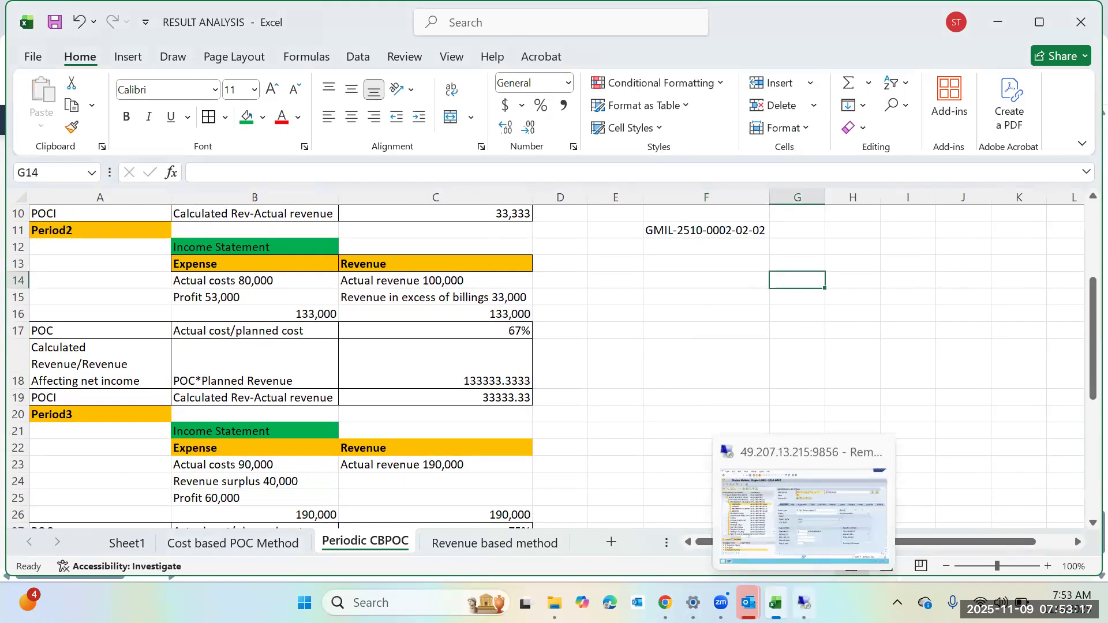
click(819, 516)
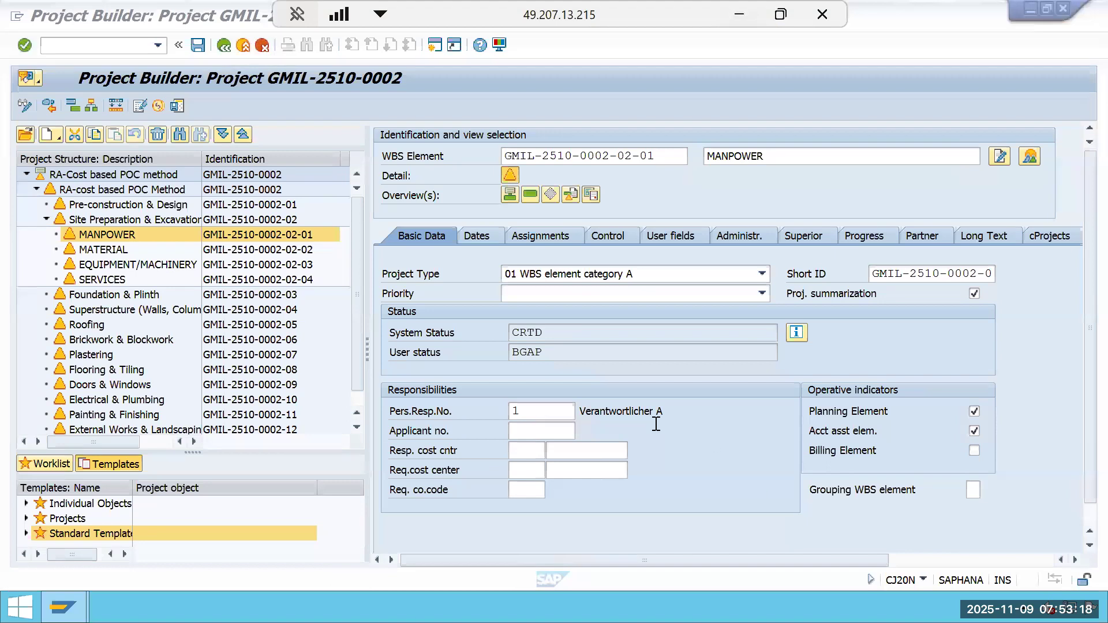
click(287, 265)
drag(661, 153, 423, 173)
key(ctrl+c)
drag(656, 159, 458, 160)
key(ctrl+c)
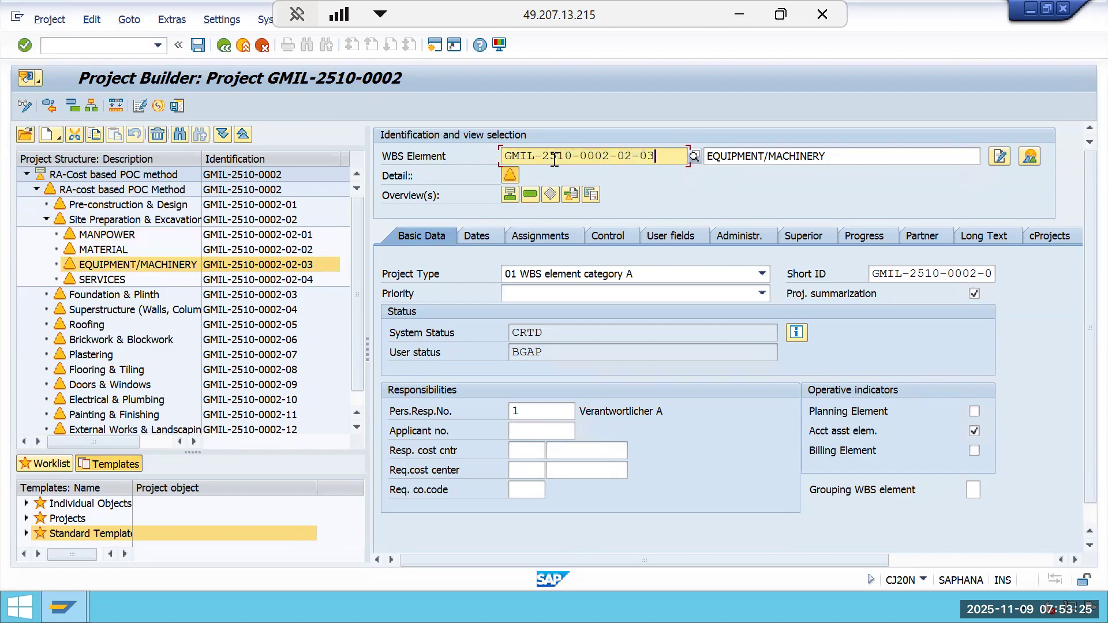
drag(656, 157, 502, 161)
key(ctrl+c)
click(740, 14)
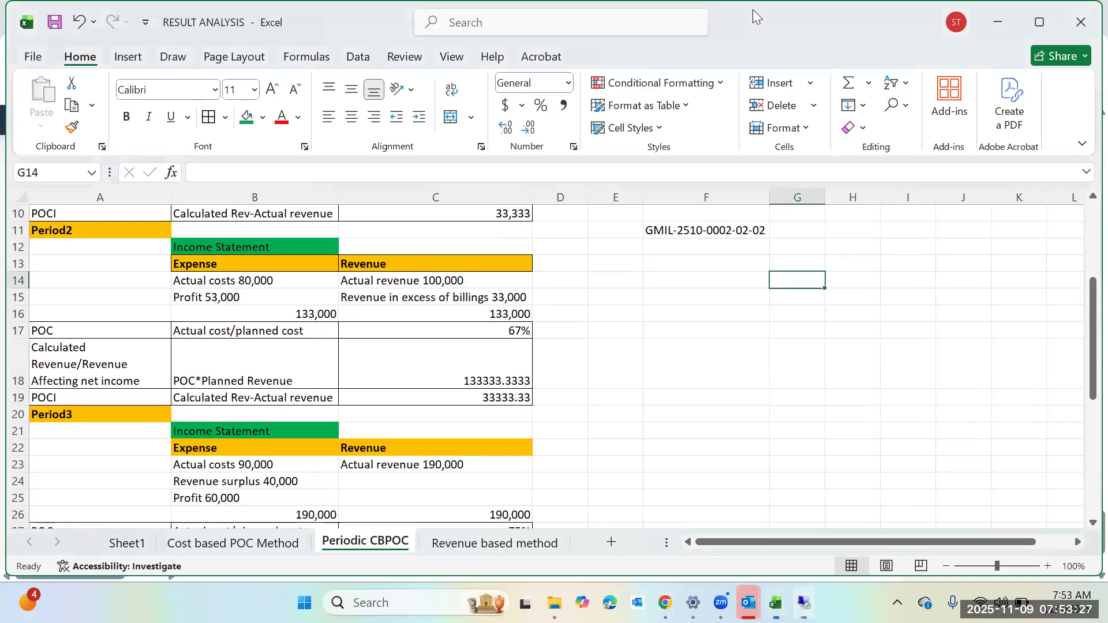
click(685, 420)
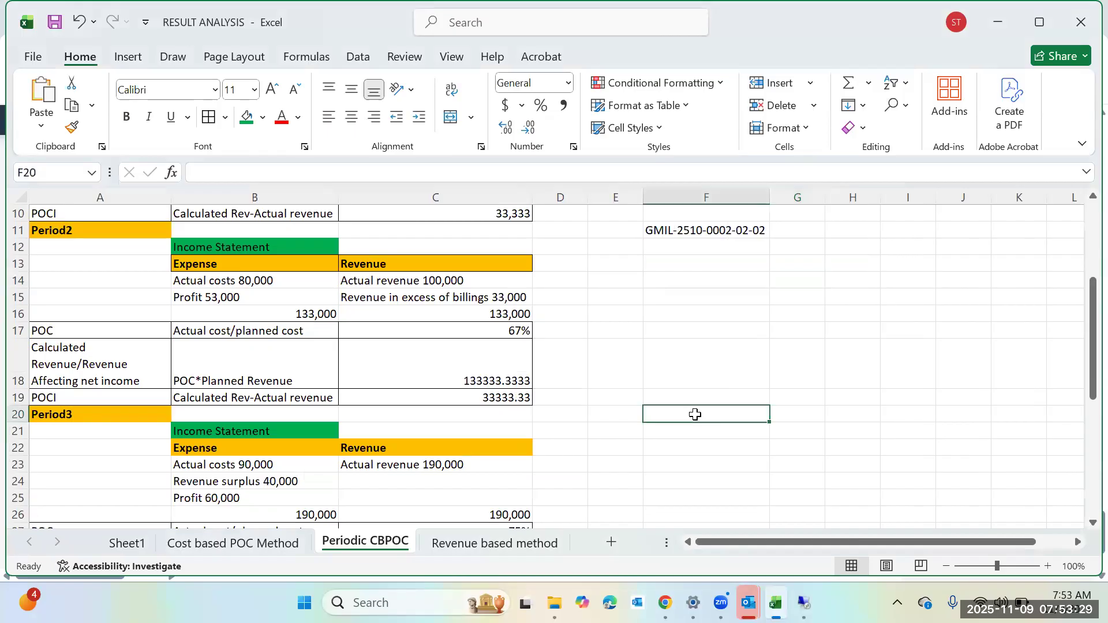
right_click(694, 415)
click(736, 194)
click(915, 399)
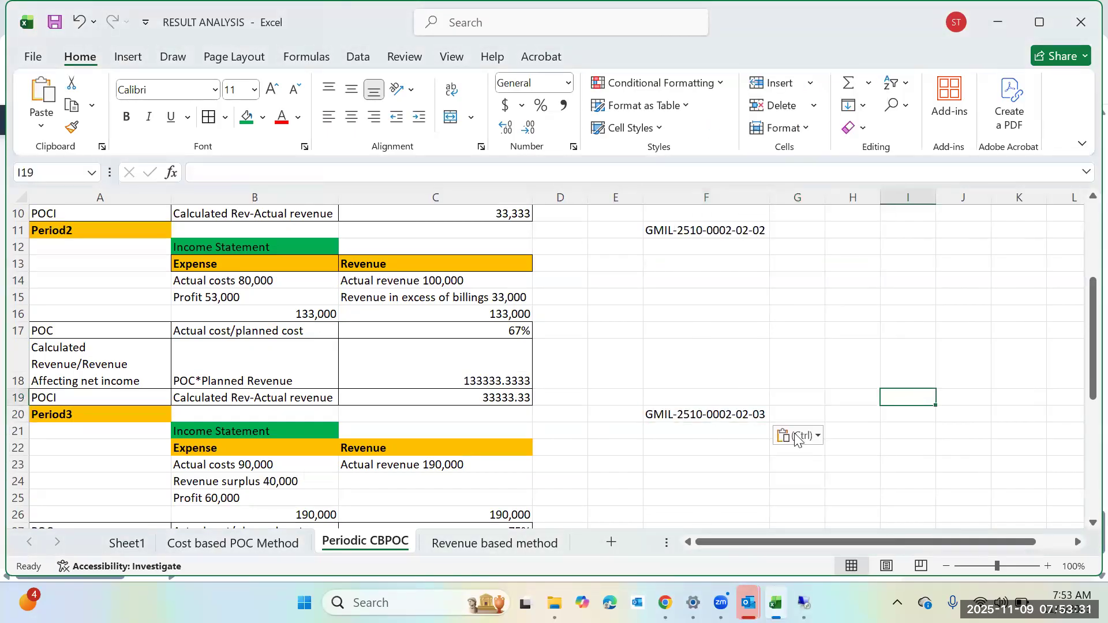
scroll(681, 470, down, 2)
scroll(635, 491, down, 2)
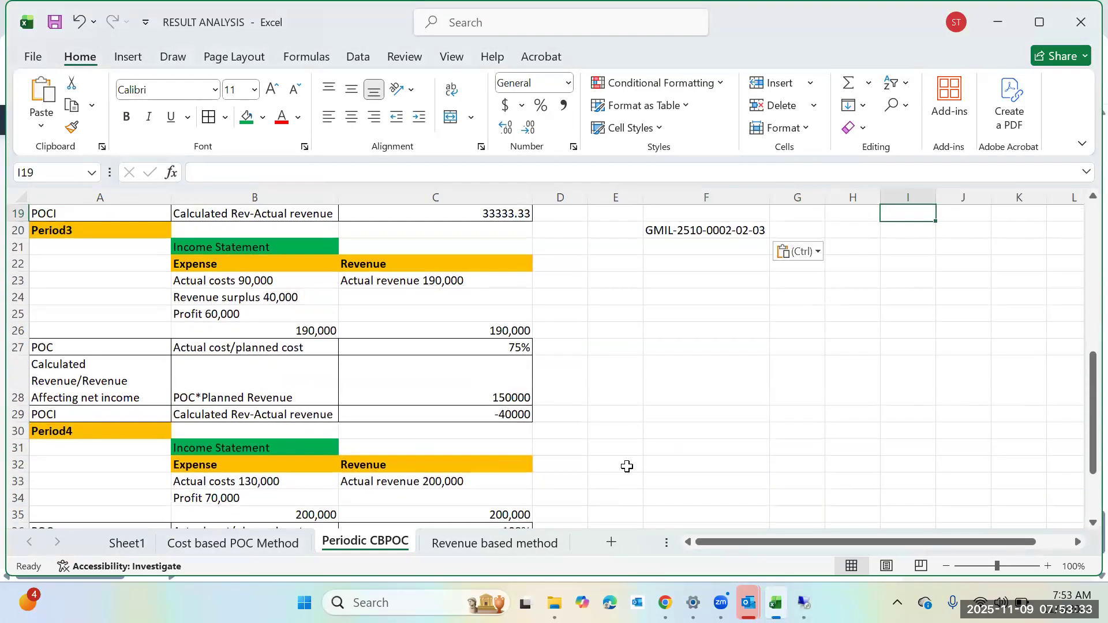
click(662, 413)
right_click(663, 414)
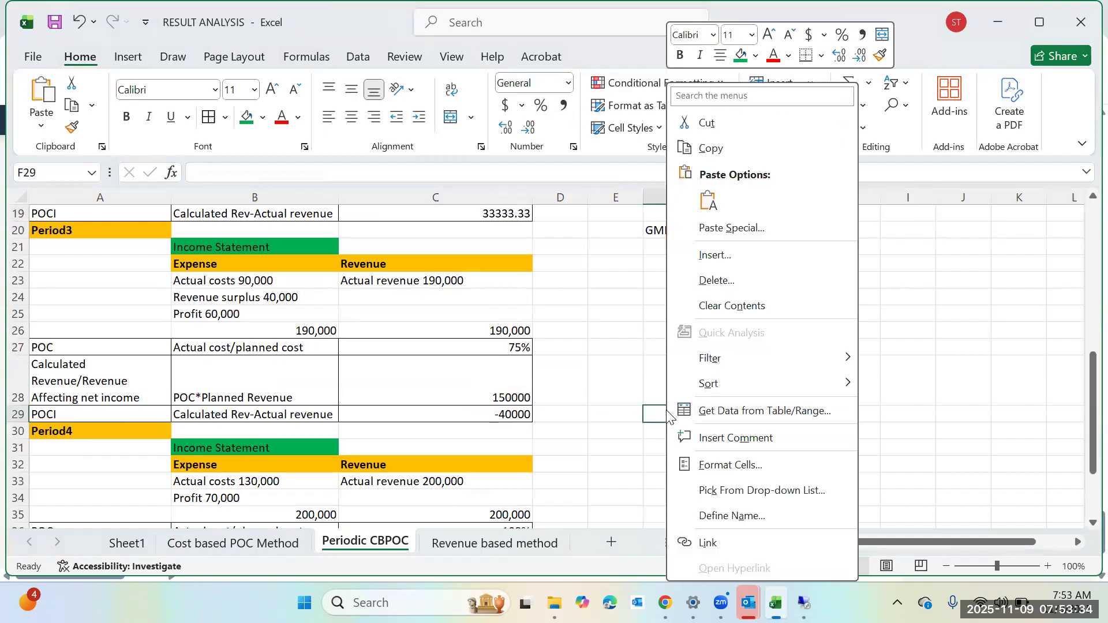
click(708, 200)
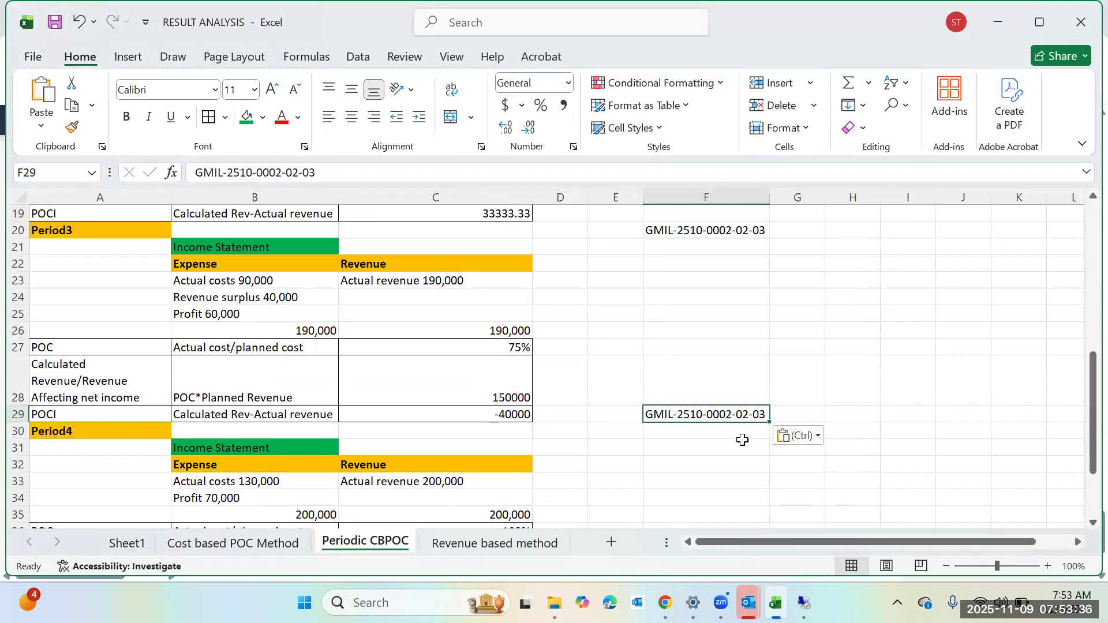
double_click(764, 415)
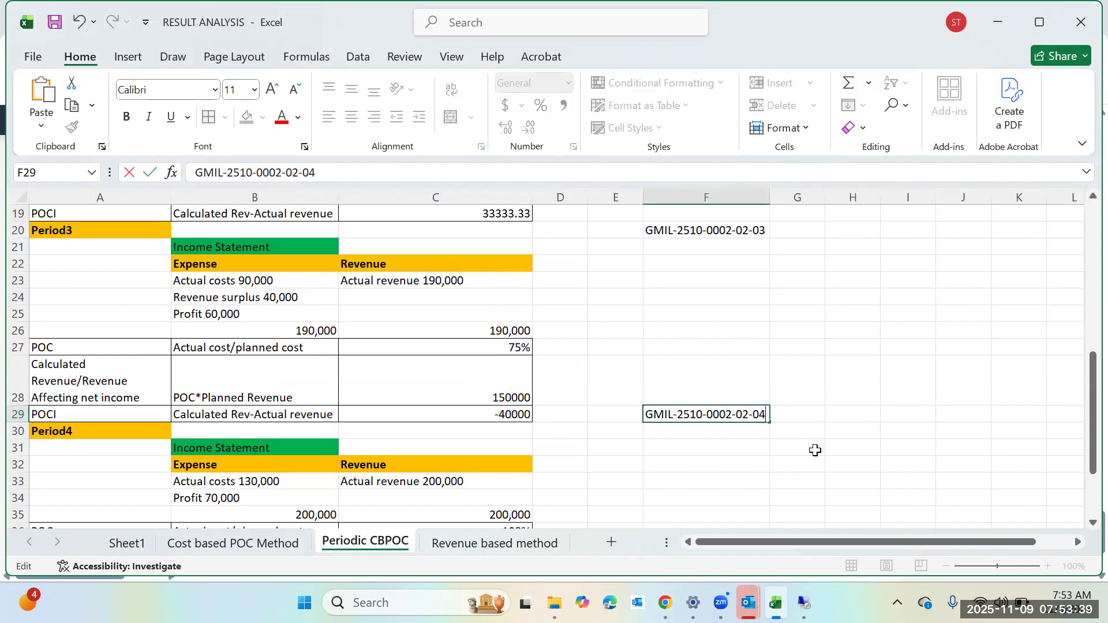
text(4)
click(882, 437)
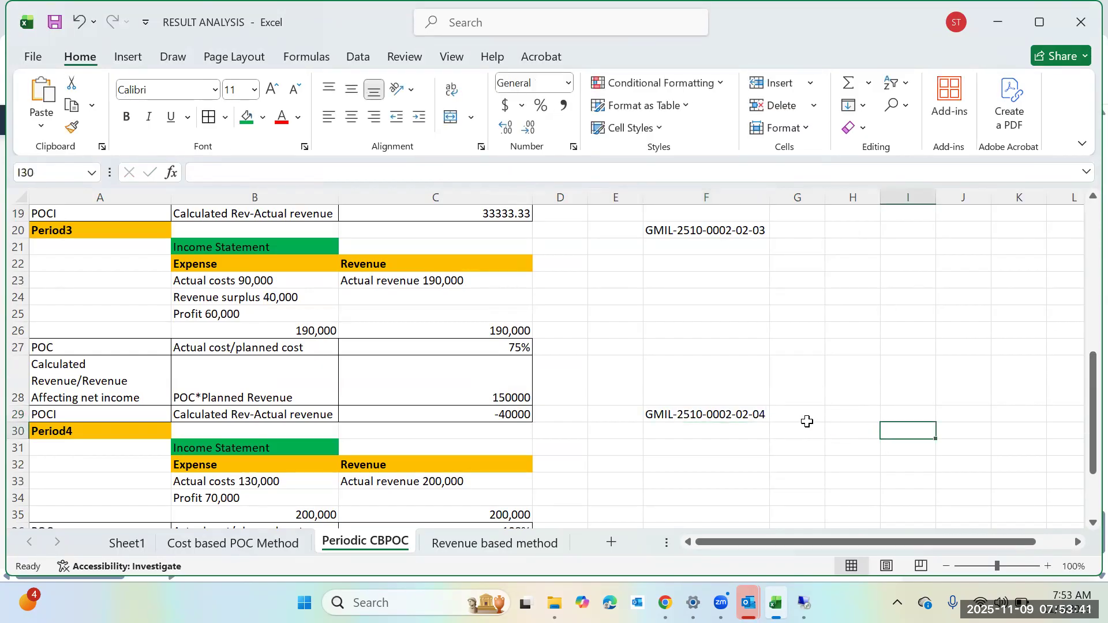
Label the WBS IDs in column G: Manpower in G4 and Material in G11.
scroll(807, 422, up, 6)
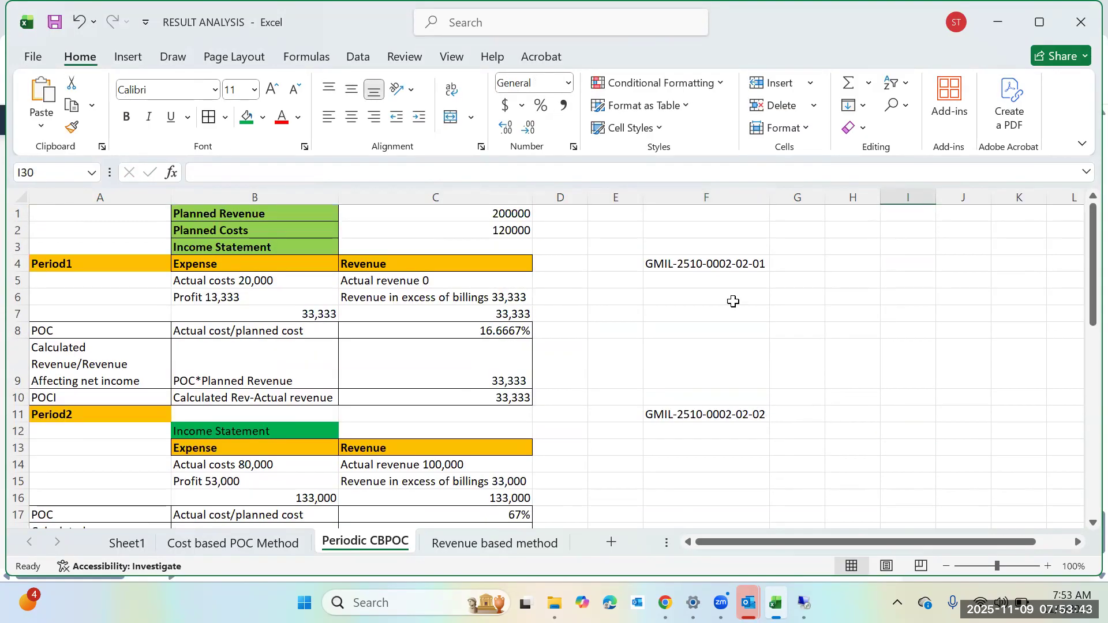
click(683, 260)
click(822, 268)
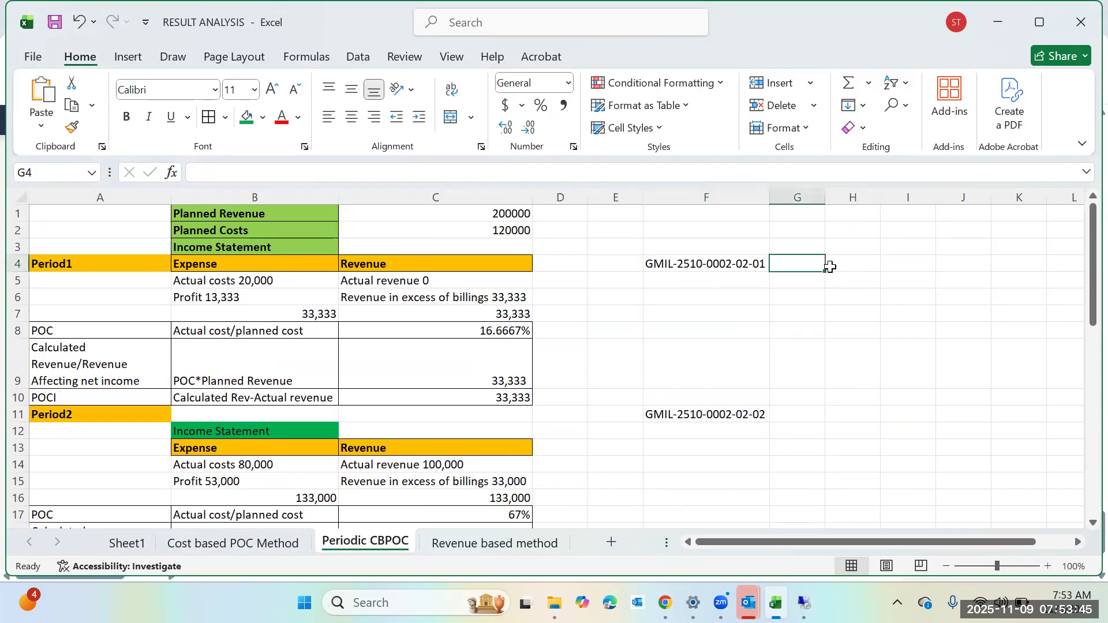
text(Manpower)
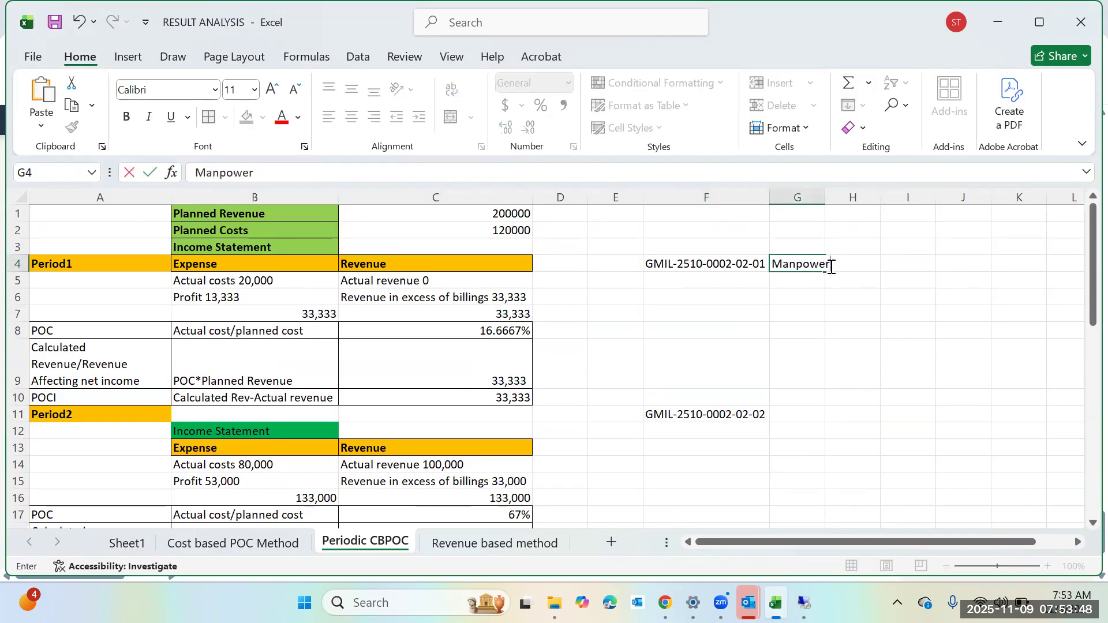
click(798, 465)
click(797, 414)
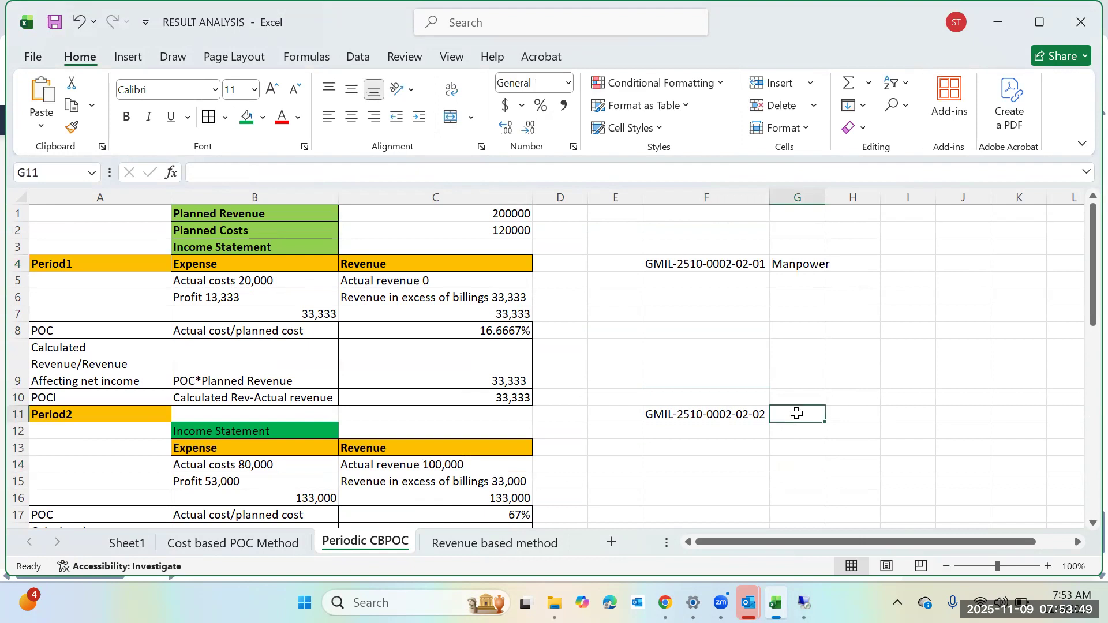
text(Materia)
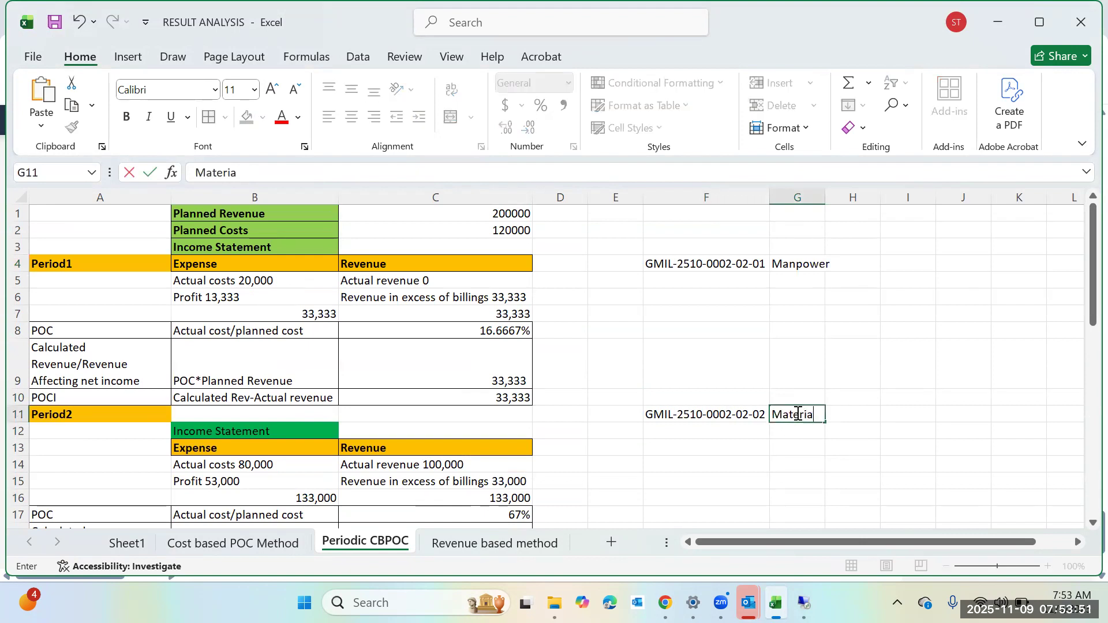
scroll(820, 426, down, 2)
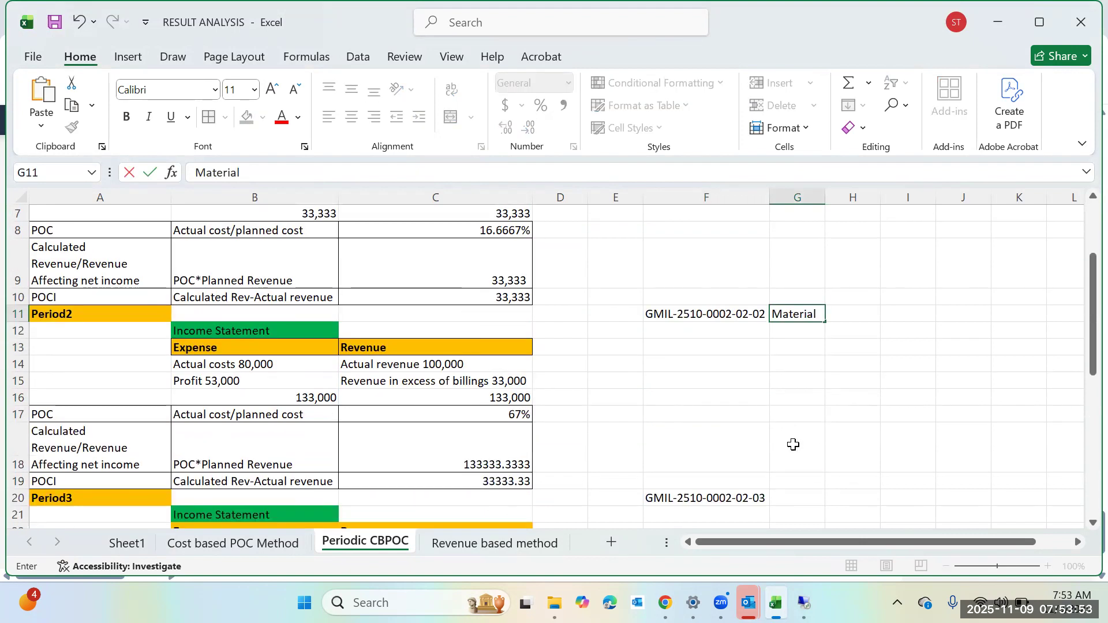
click(798, 489)
Label cell G20 as Equipment and cell G29 as Services.
text(Equipment)
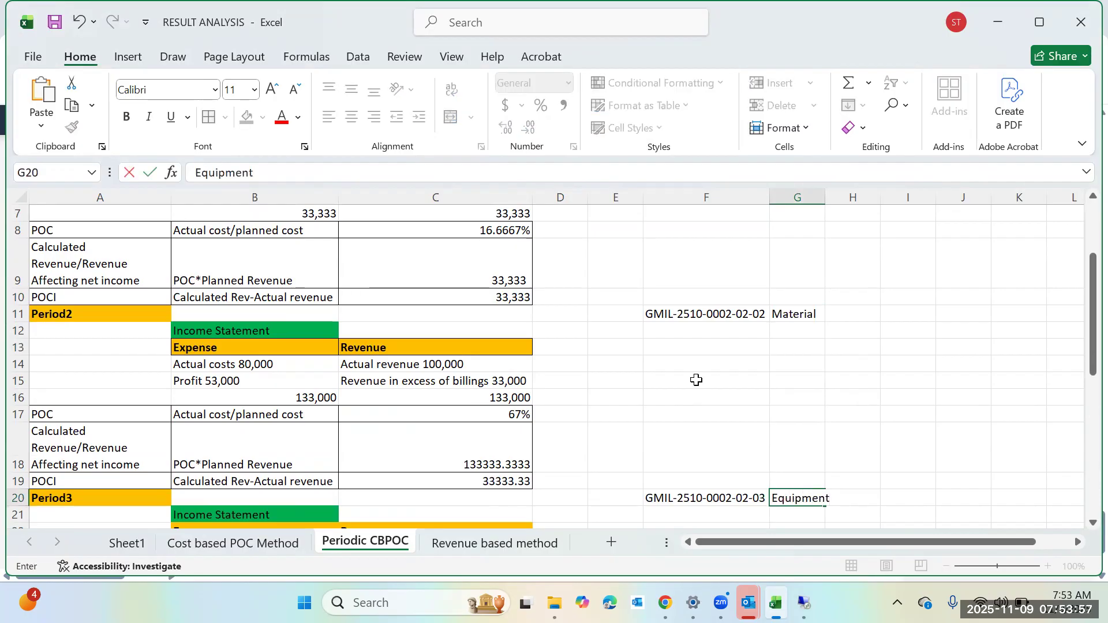
scroll(698, 382, down, 2)
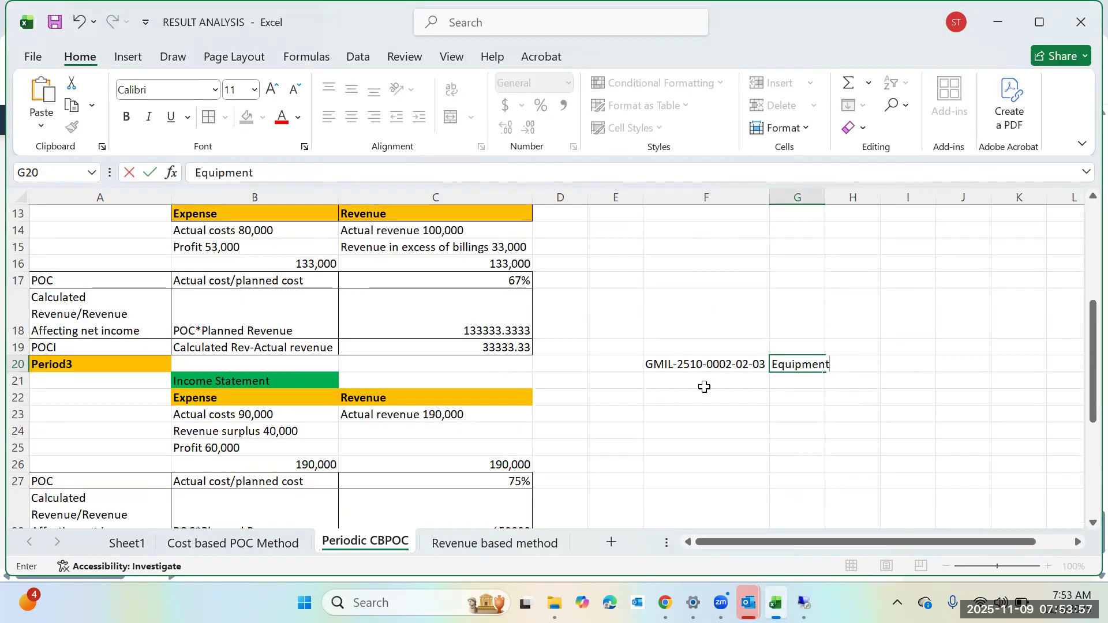
scroll(795, 415, down, 3)
click(810, 363)
text(Services)
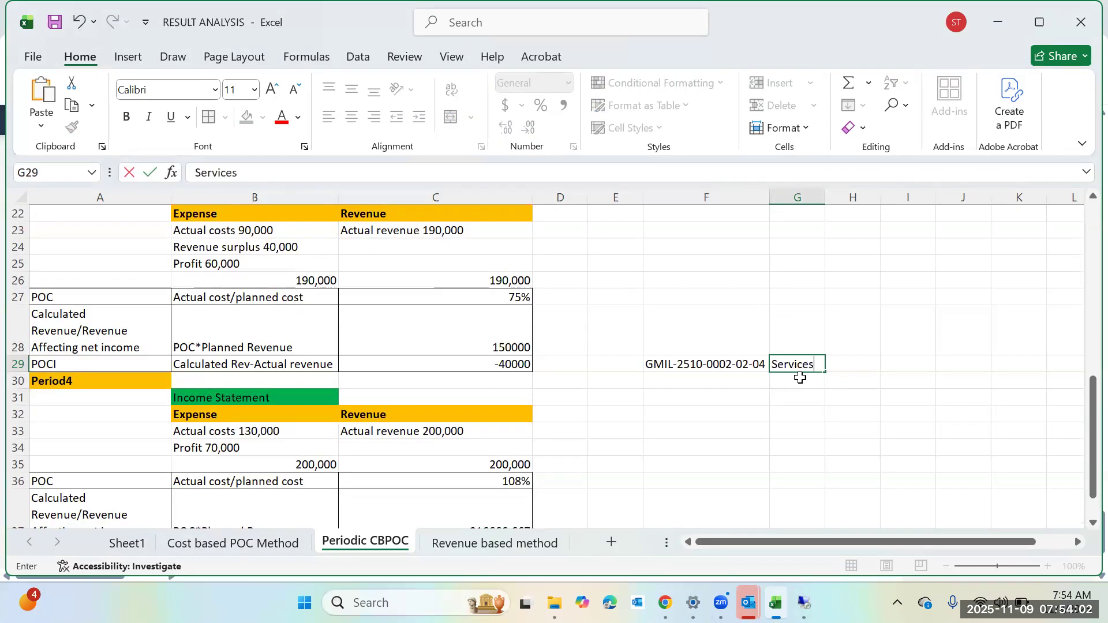
click(822, 428)
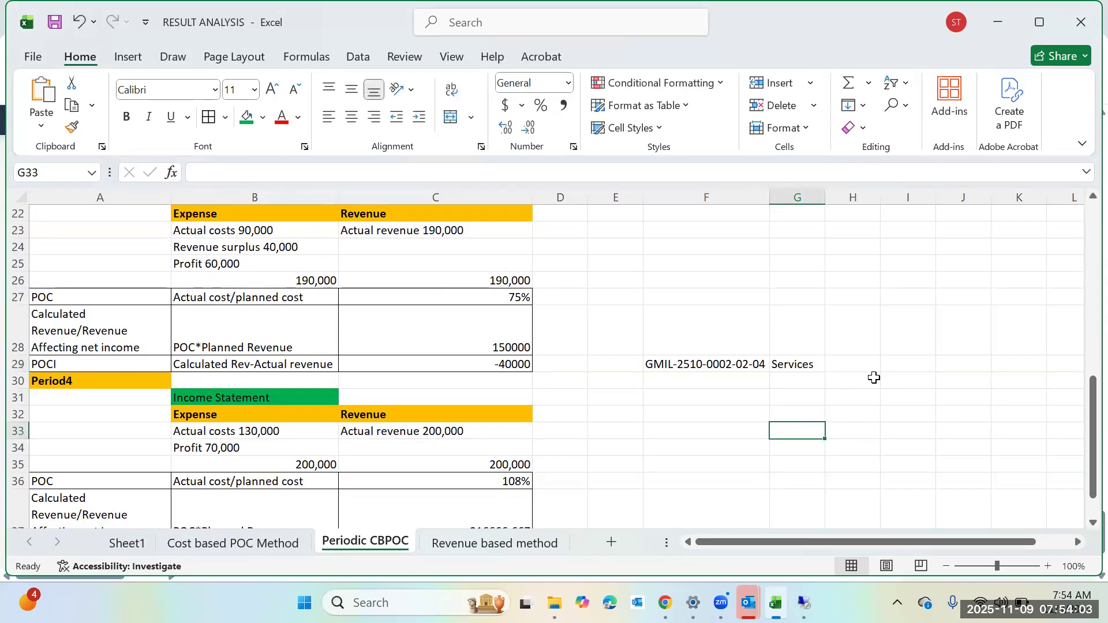
Add a border to cell F4 holding the MANPOWER WBS element ID.
scroll(871, 385, up, 7)
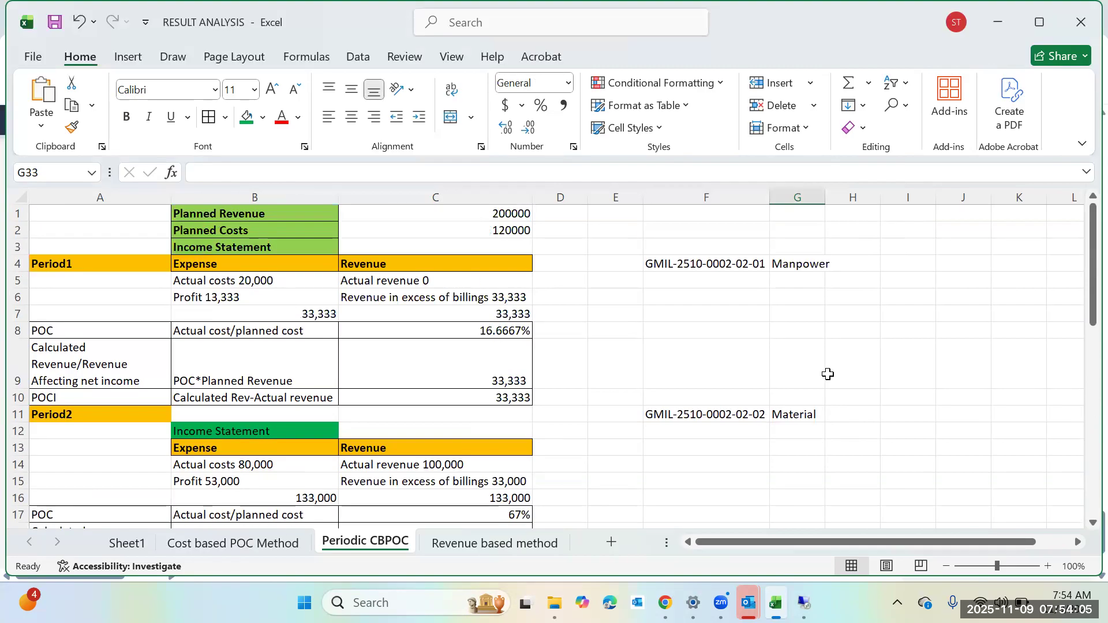
click(828, 374)
click(700, 264)
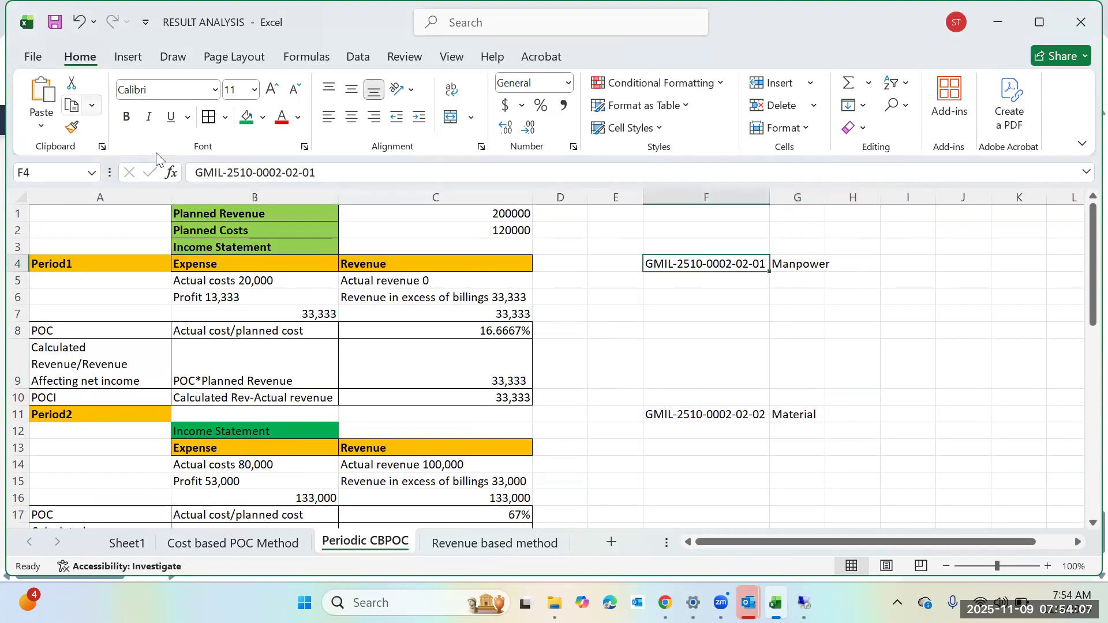
click(208, 122)
click(912, 327)
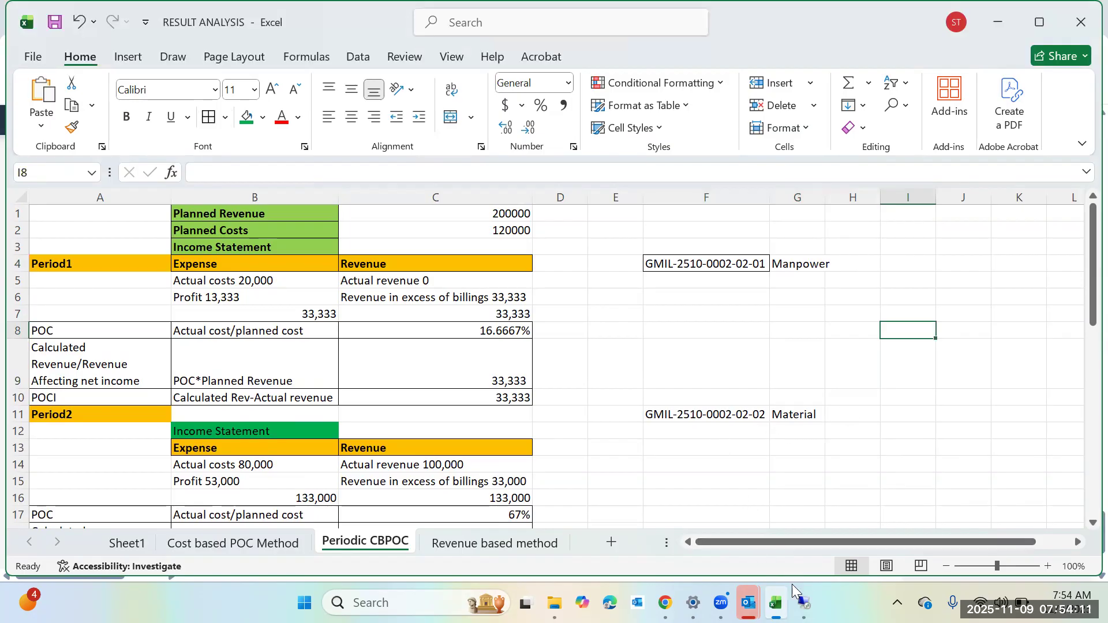
Switch to SAP and save the project in Project Builder.
mouse_move(803, 603)
click(798, 502)
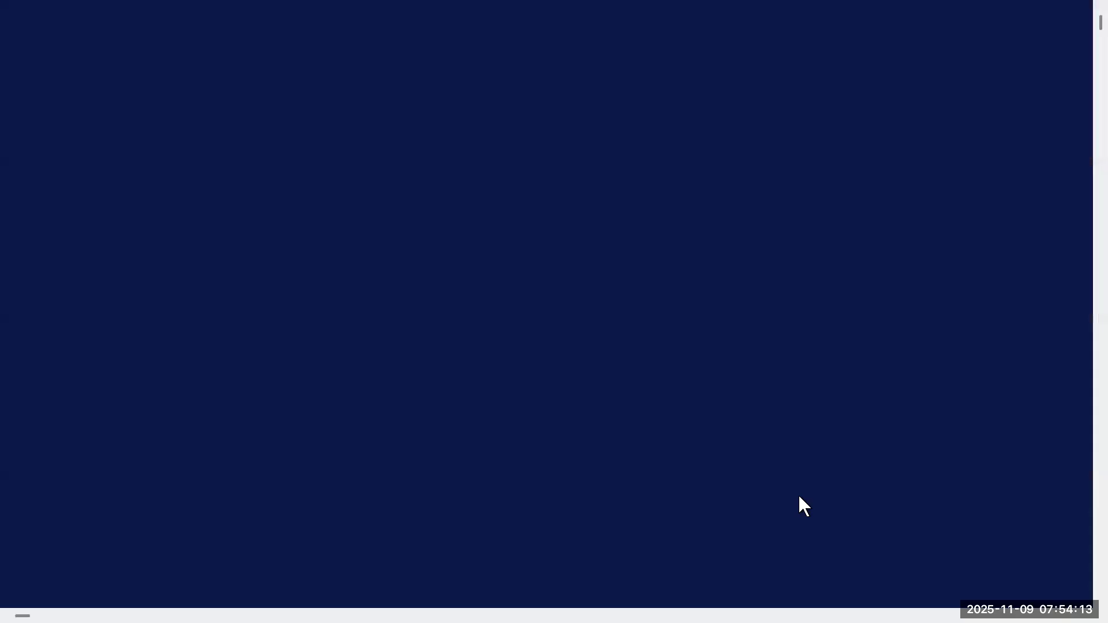
click(197, 50)
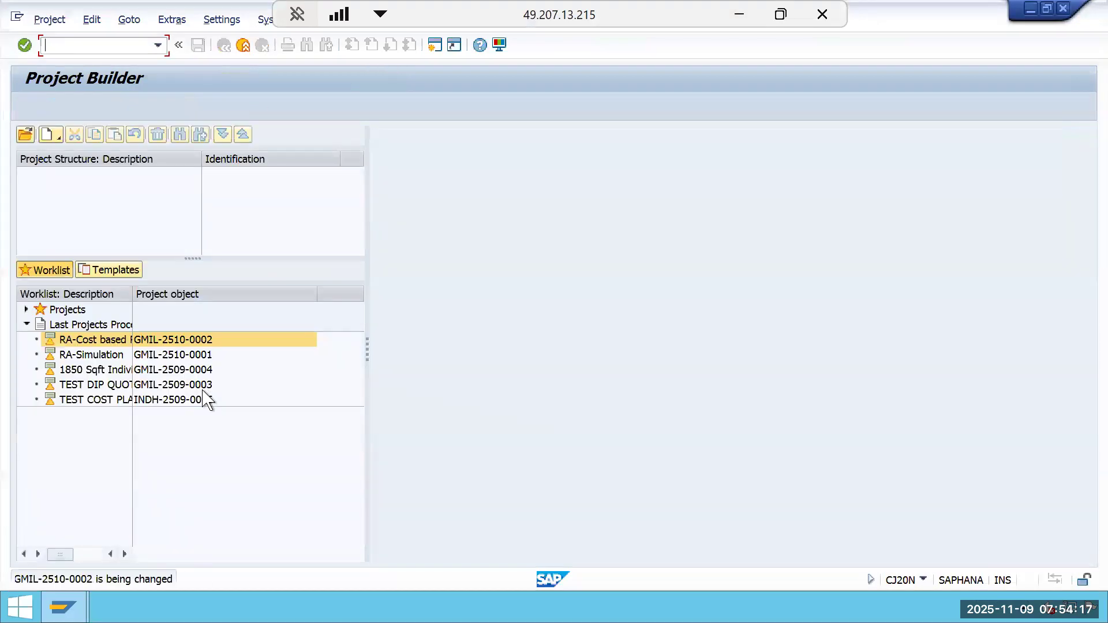
Reopen project GMIL-2510-0002 from the worklist and set its status to Release.
double_click(193, 337)
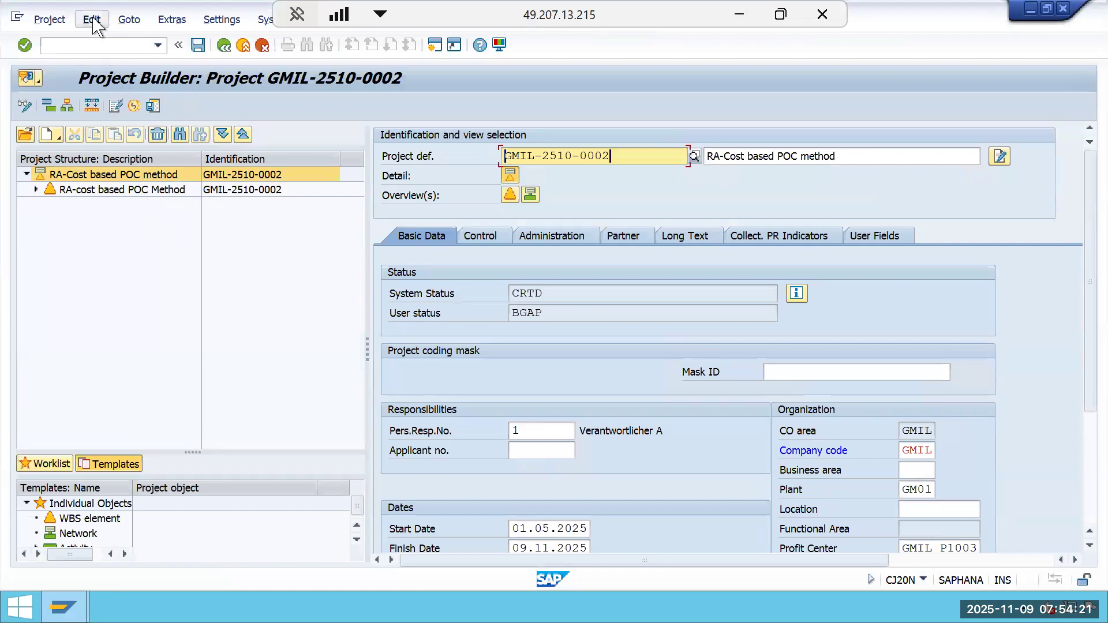
click(92, 19)
mouse_move(139, 42)
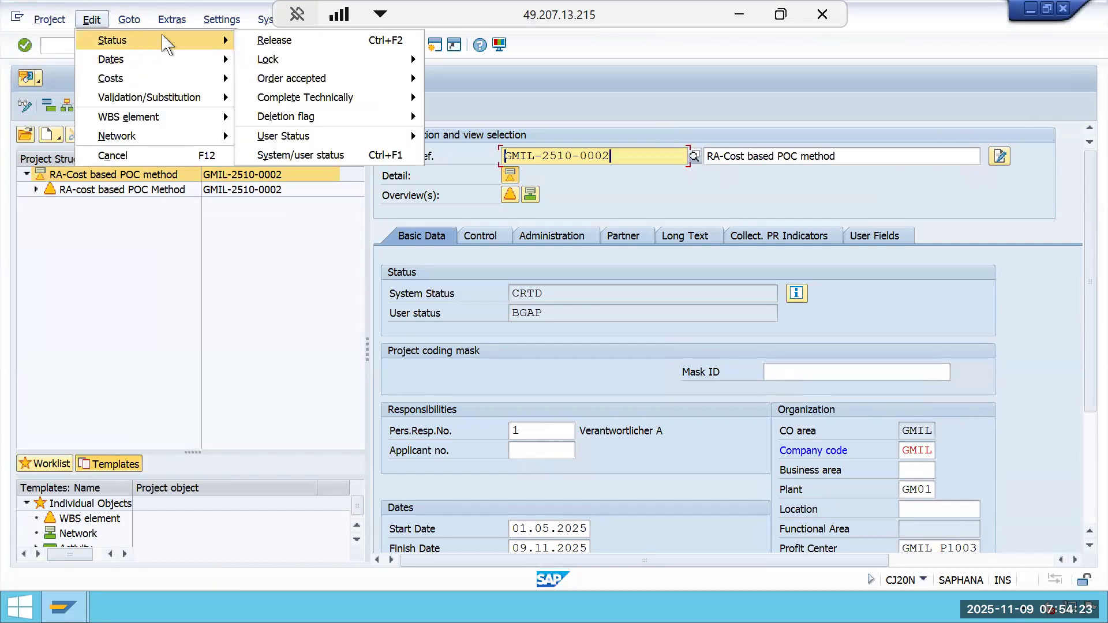
click(270, 40)
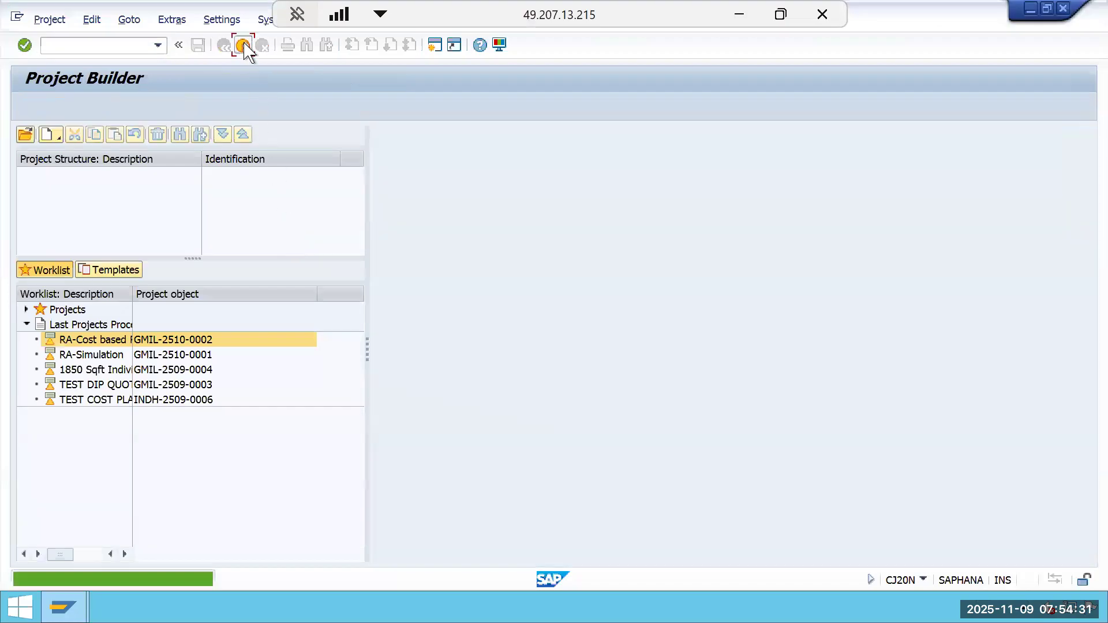
Exit Project Builder and start transaction FB50.
click(243, 45)
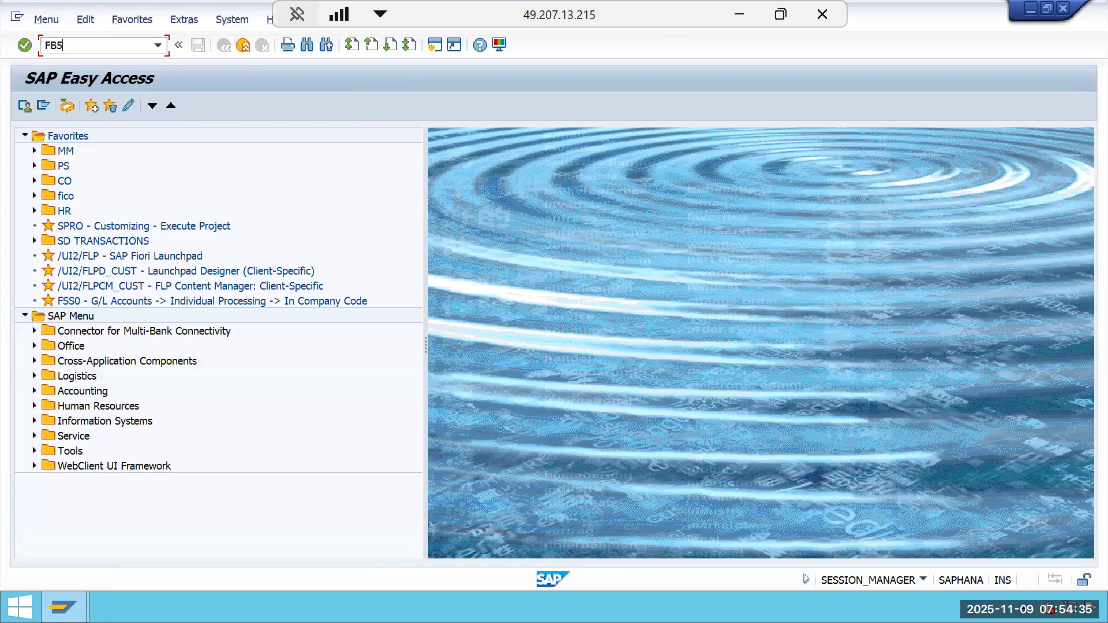
key(Return)
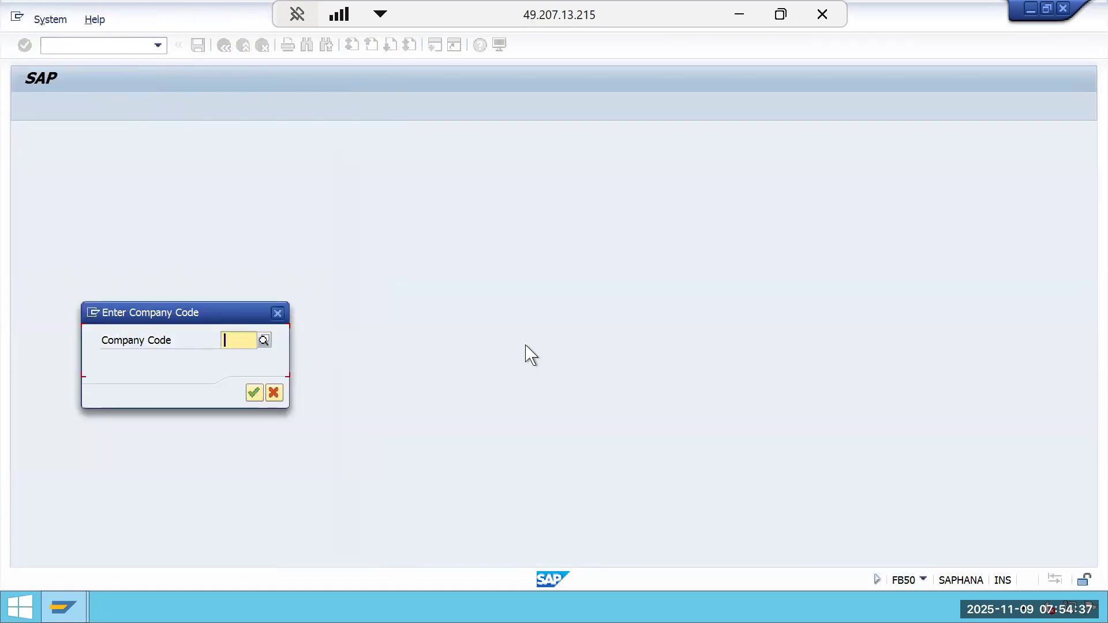
Set company code GMIL, leave the FB50 company code dialog, and start transaction FB60.
text(GMI)
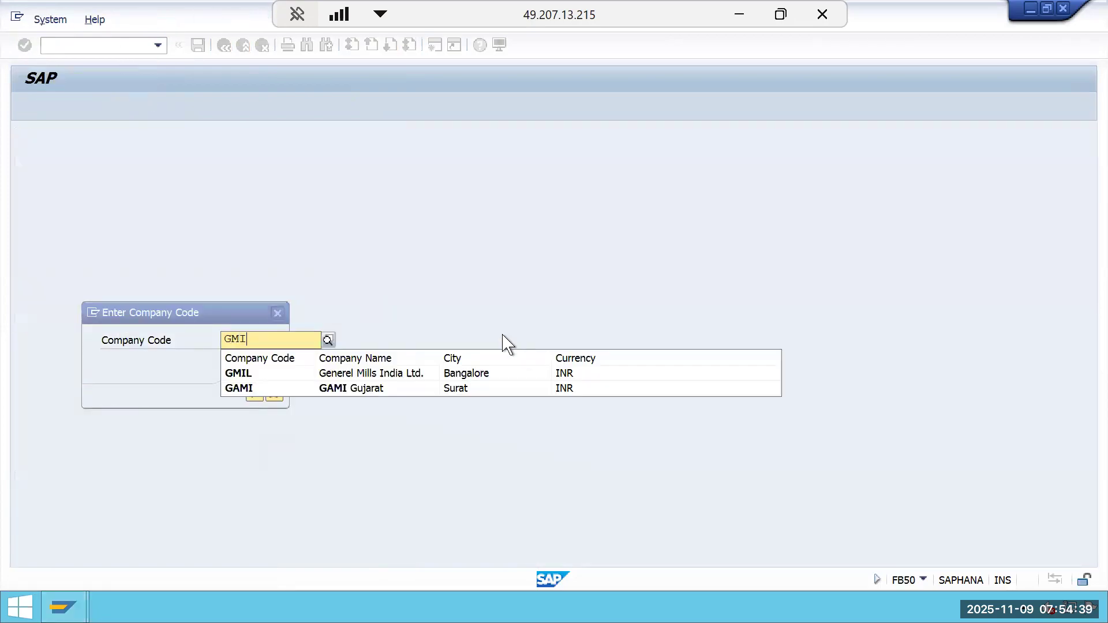
click(306, 371)
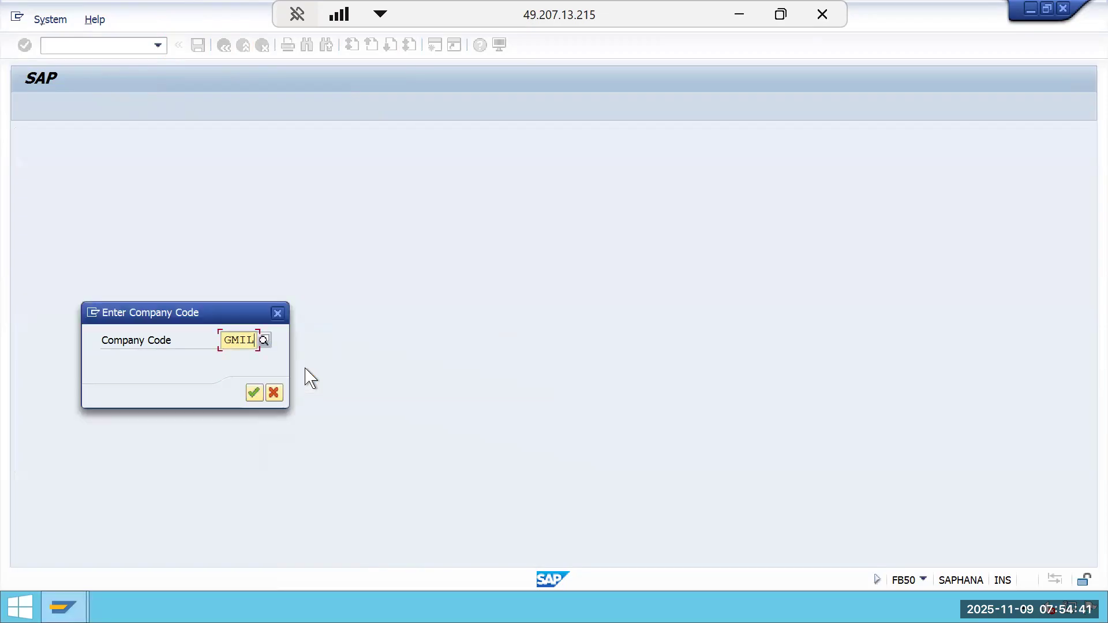
click(277, 313)
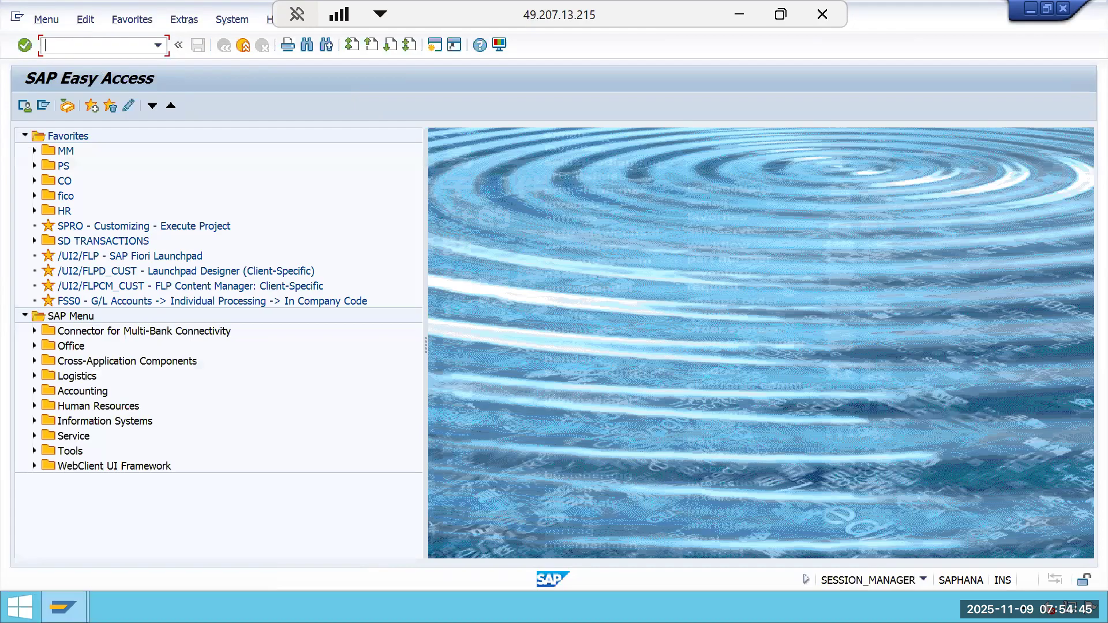
text(FB60)
key(Return)
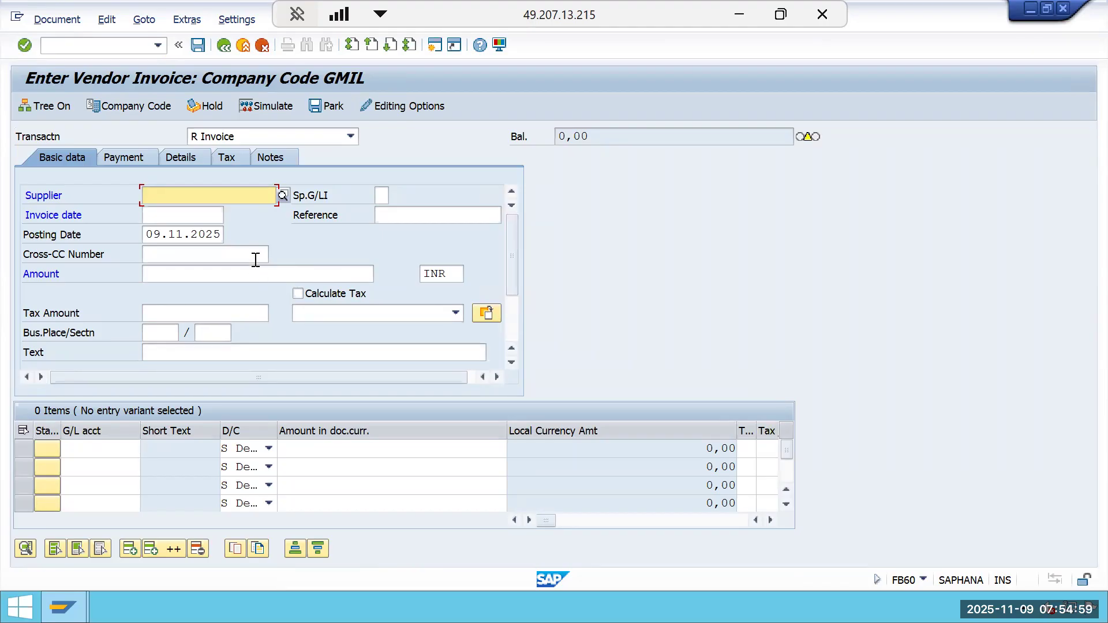
click(227, 196)
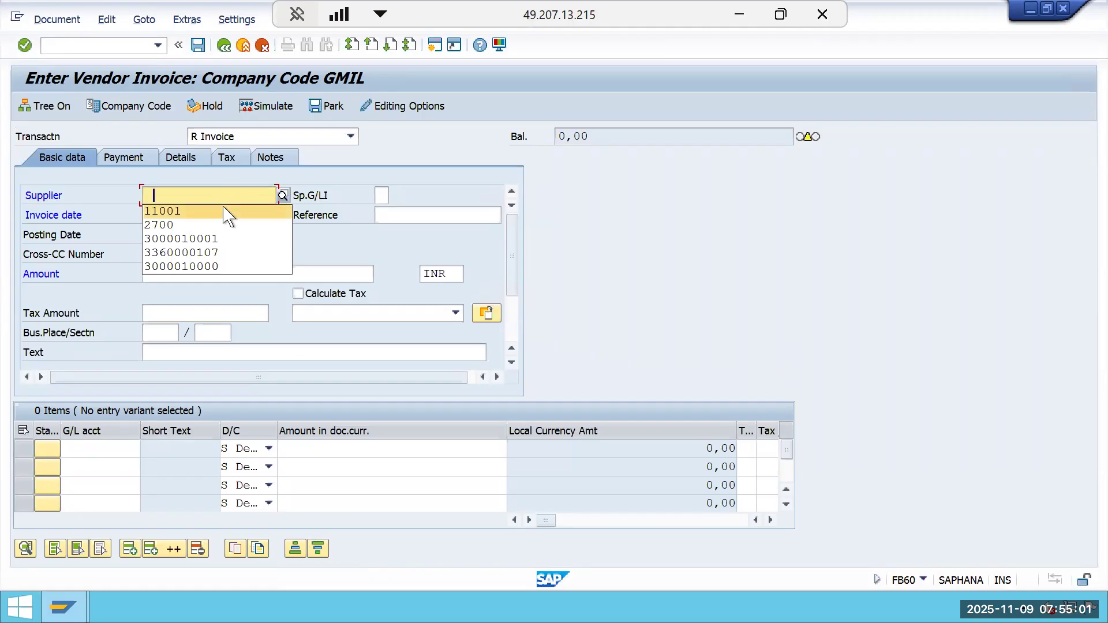
click(283, 196)
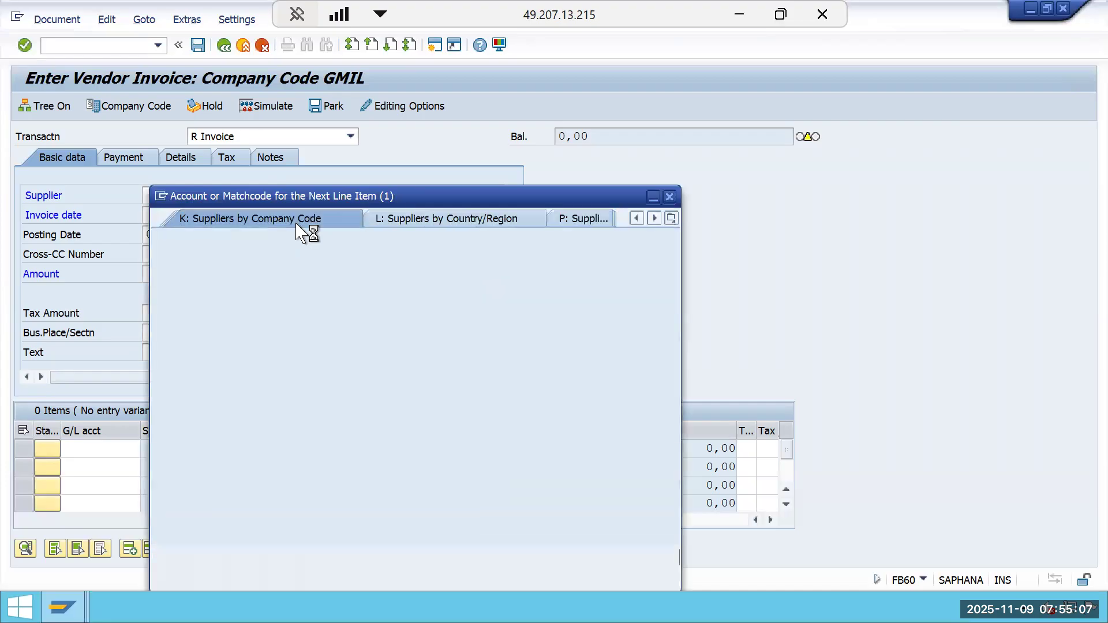
key(Return)
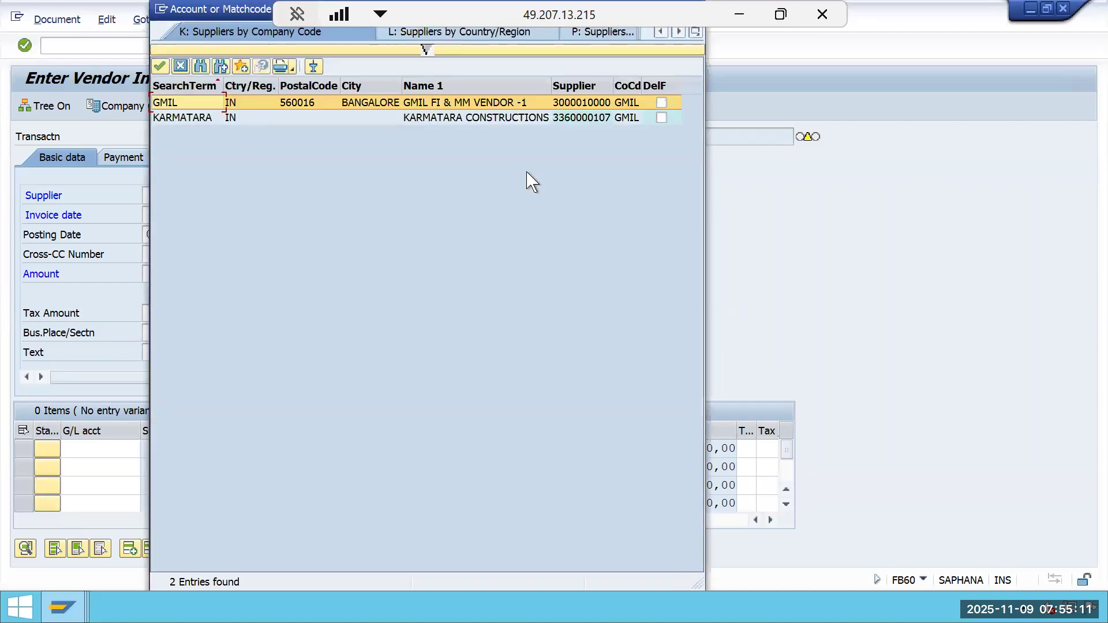
double_click(603, 104)
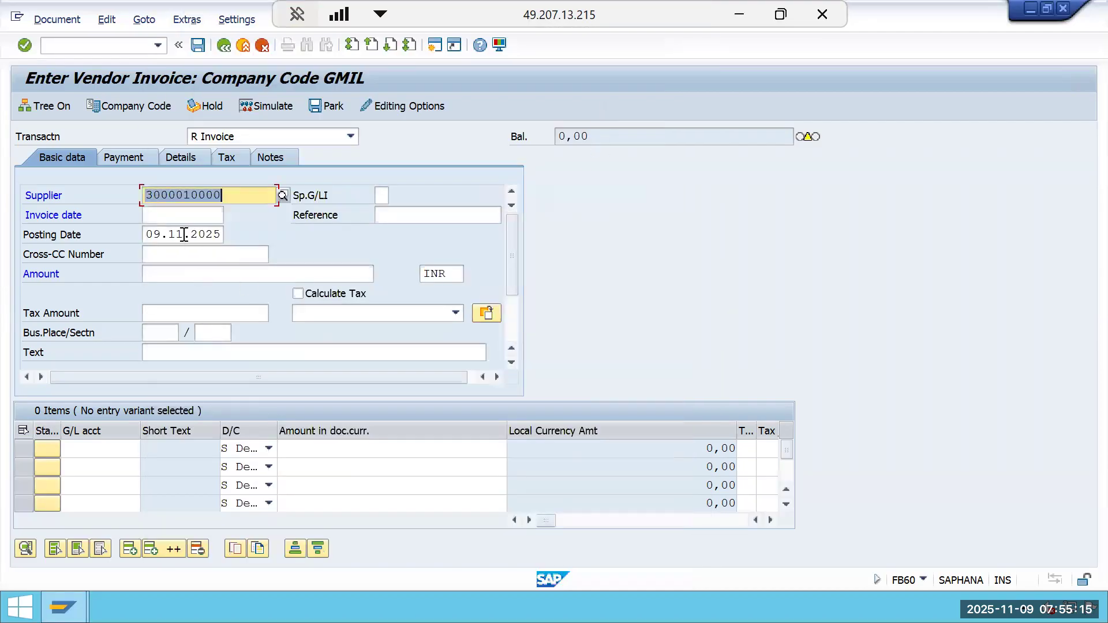
Set the posting date to 01.05.2025.
click(220, 234)
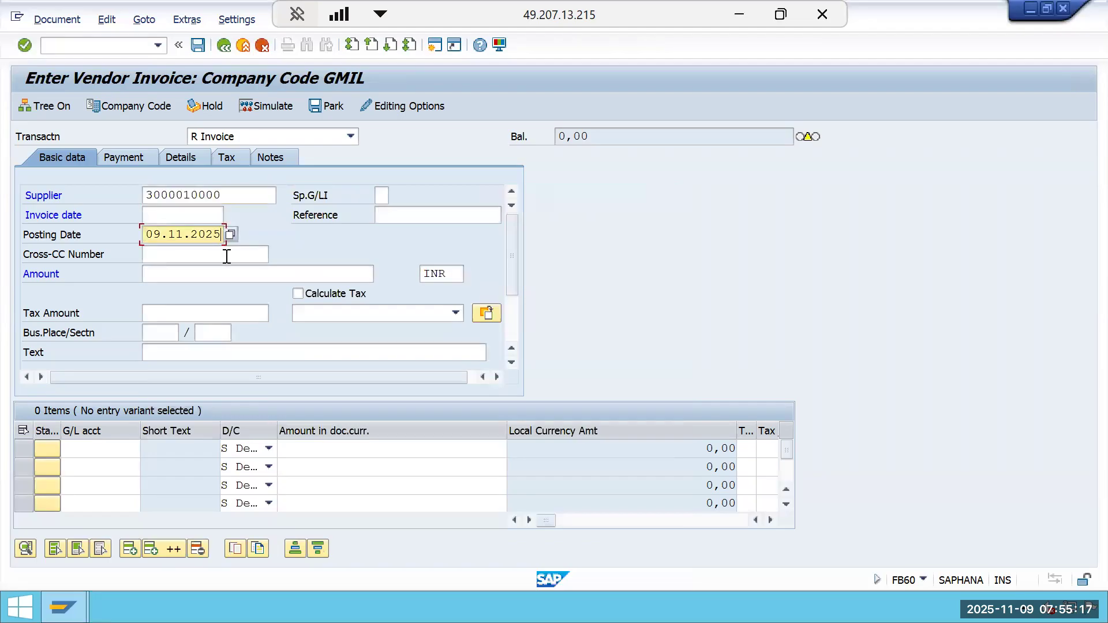
key(BackSpace)
key(BackSpace)
key(BackSpace)
key(BackSpace)
key(BackSpace)
text(0)
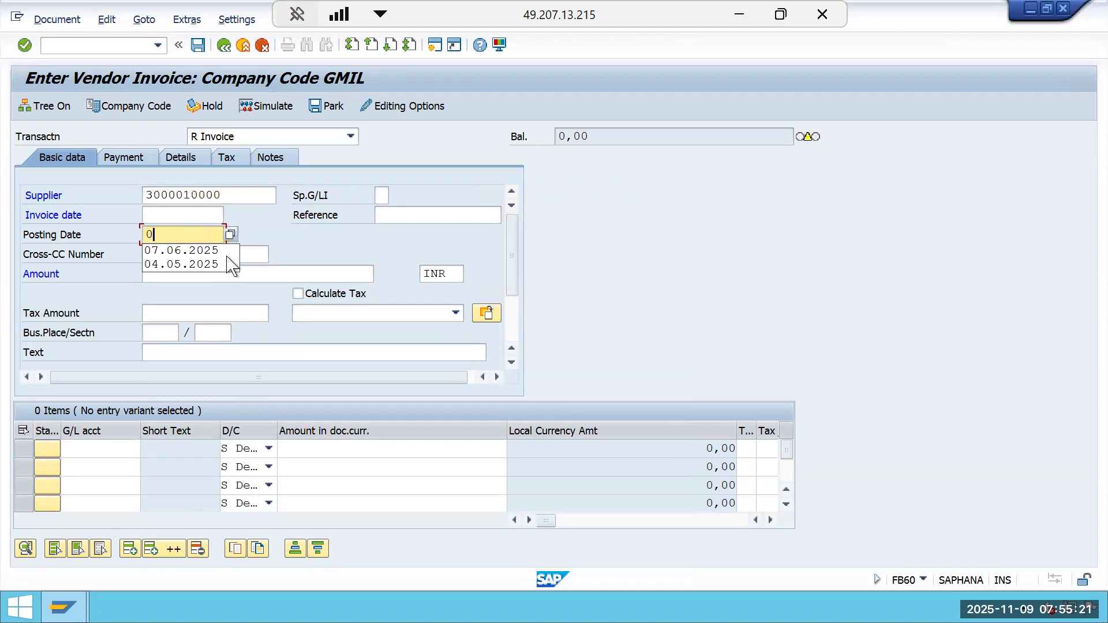
text(1)
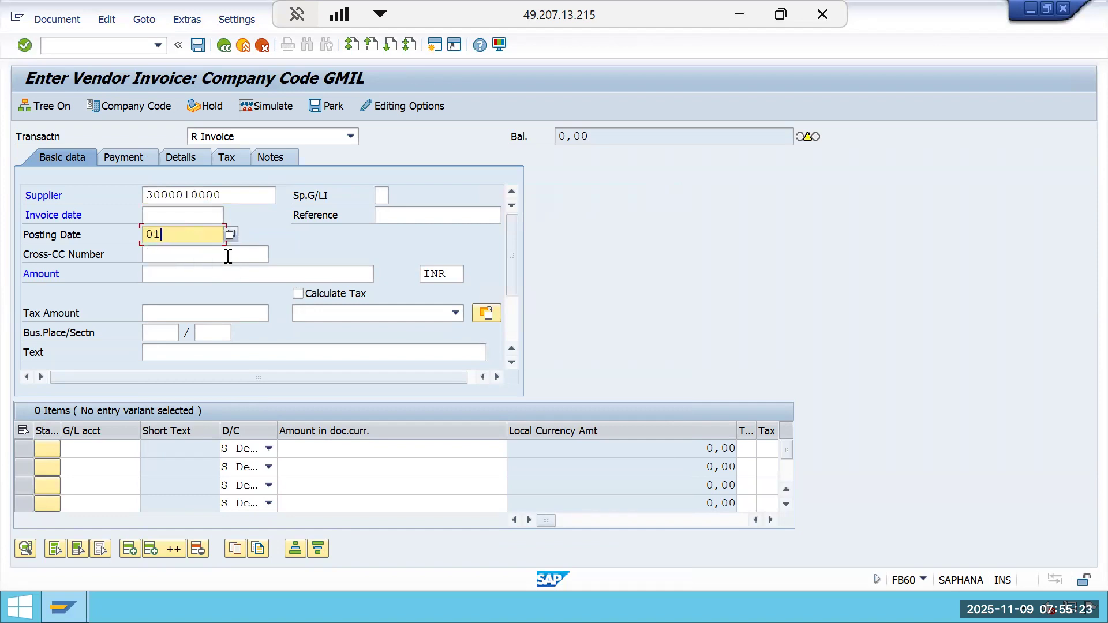
key(BackSpace)
key(BackSpace)
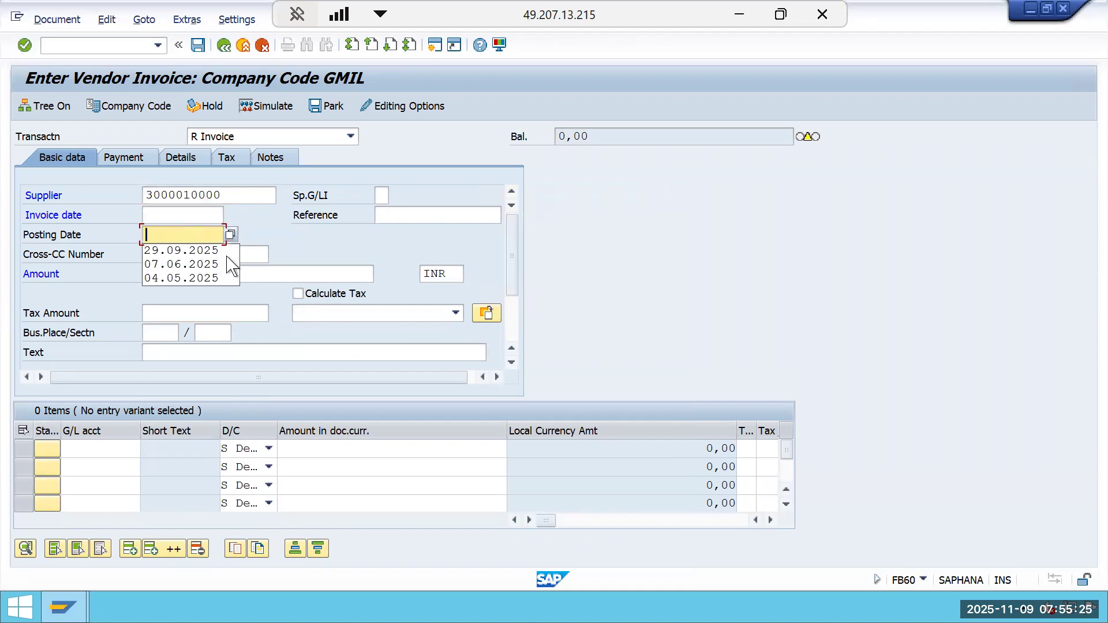
text(01.05.2025)
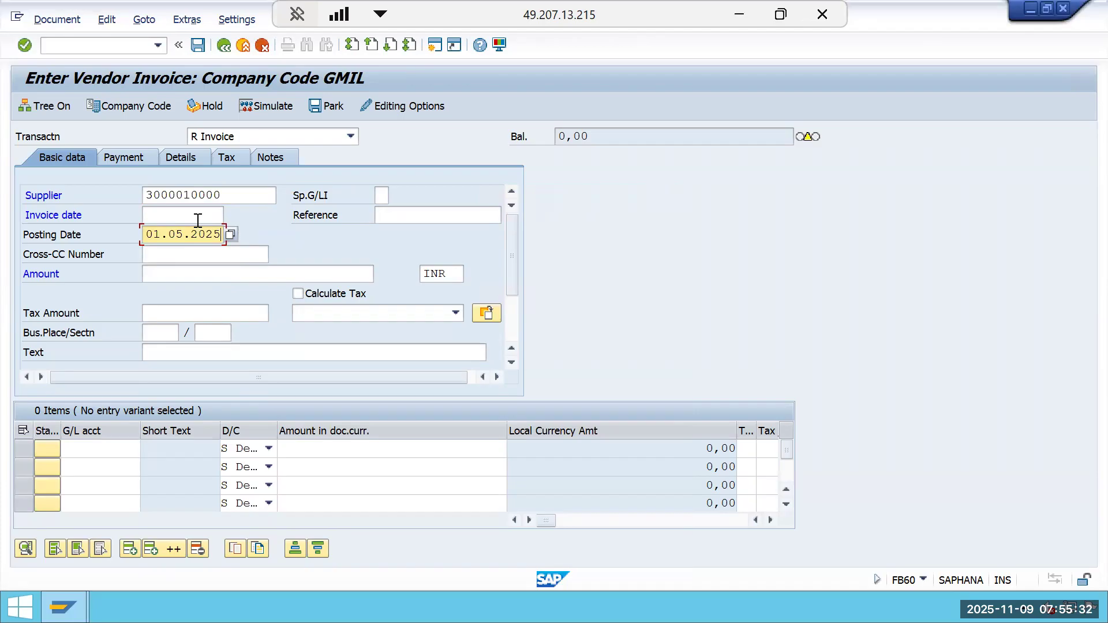
Set the invoice date to 01.05.2025 and the invoice amount to 20000 INR.
click(197, 220)
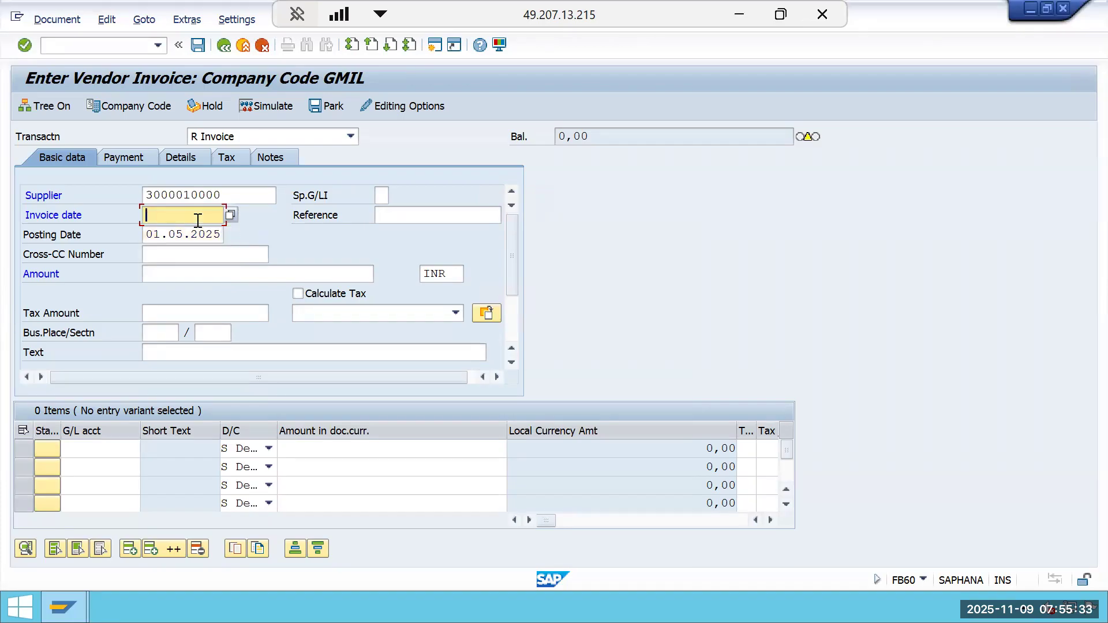
text(01.05.2025)
click(185, 217)
click(176, 255)
click(174, 268)
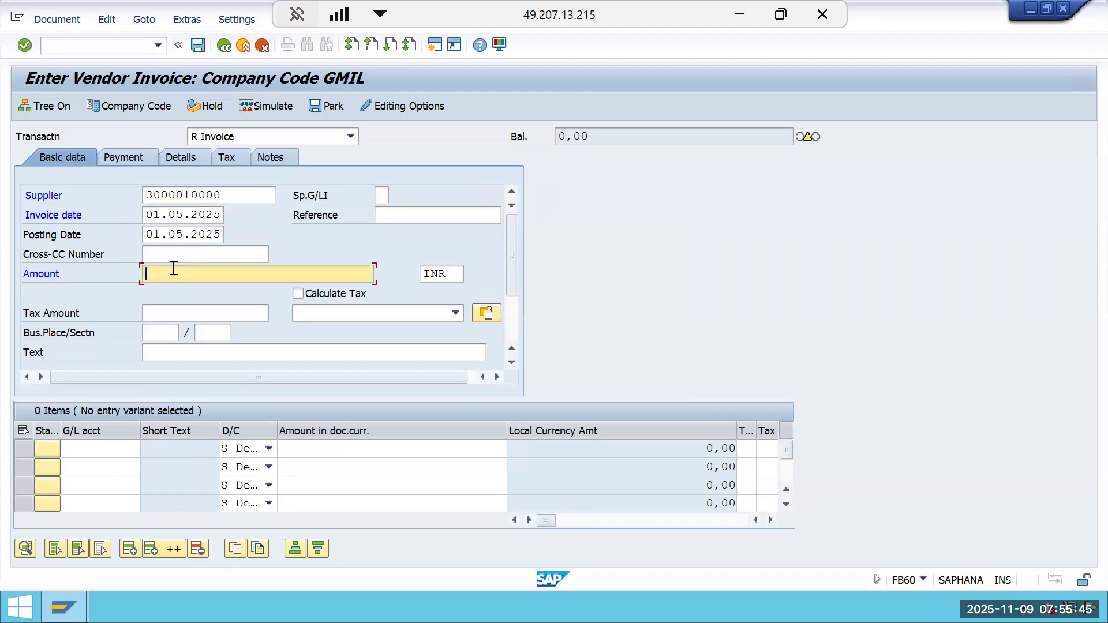
text(20000)
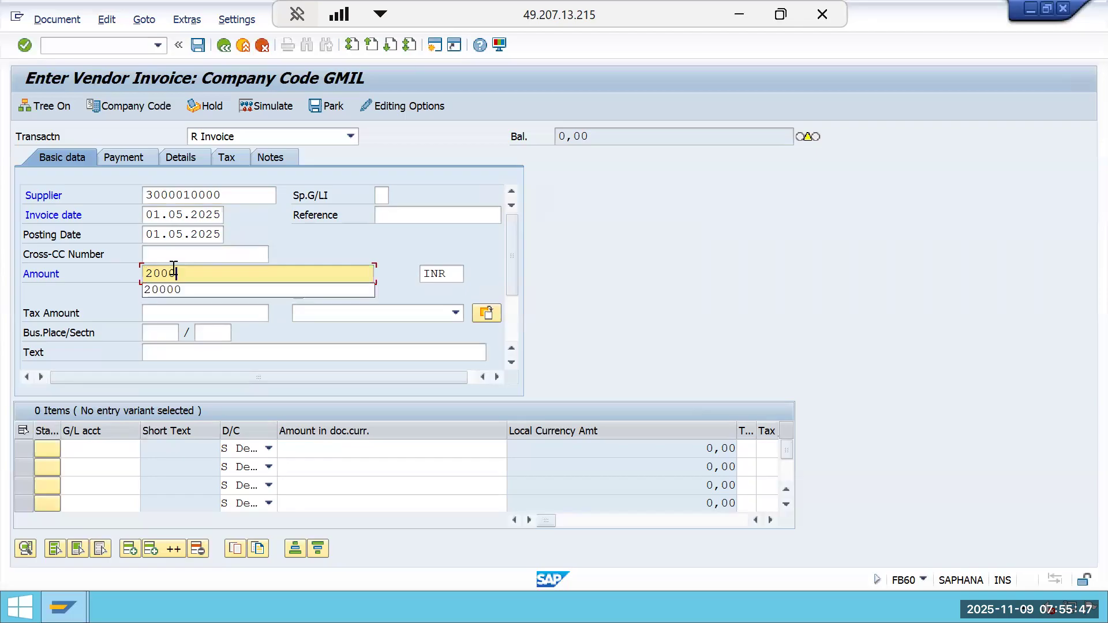
Enter G/L account 300000 and amount * in the first invoice line item.
click(109, 449)
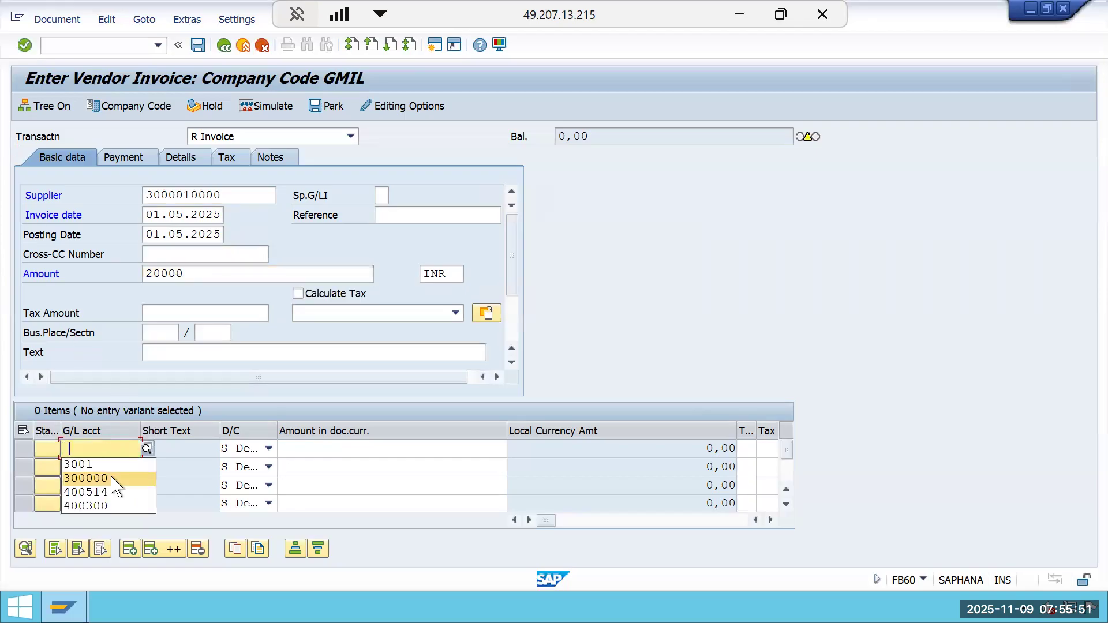
click(113, 478)
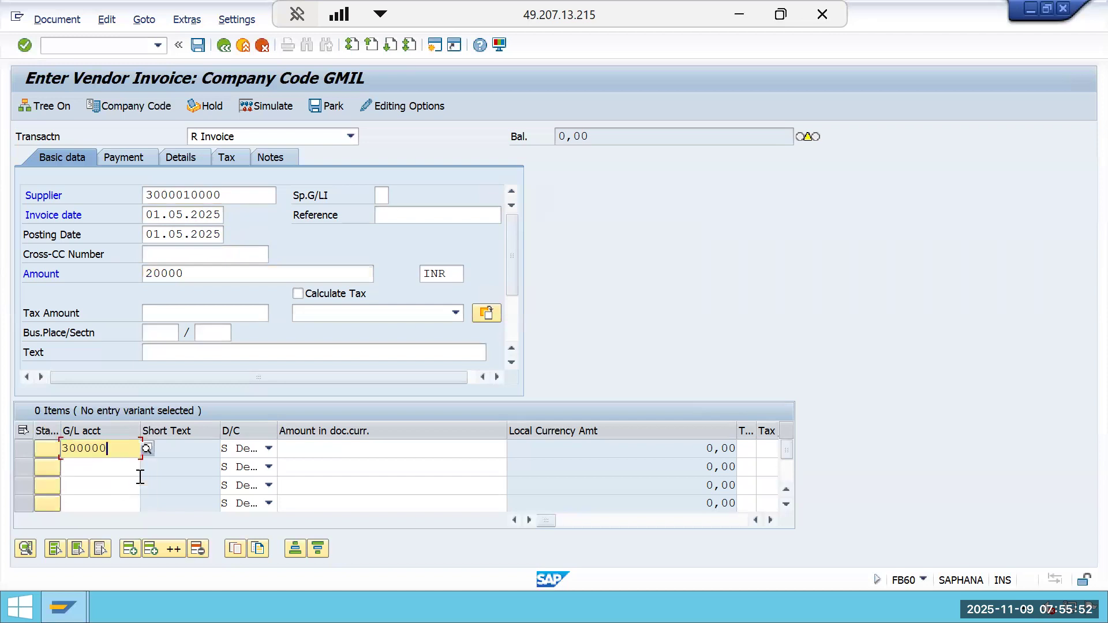
click(482, 454)
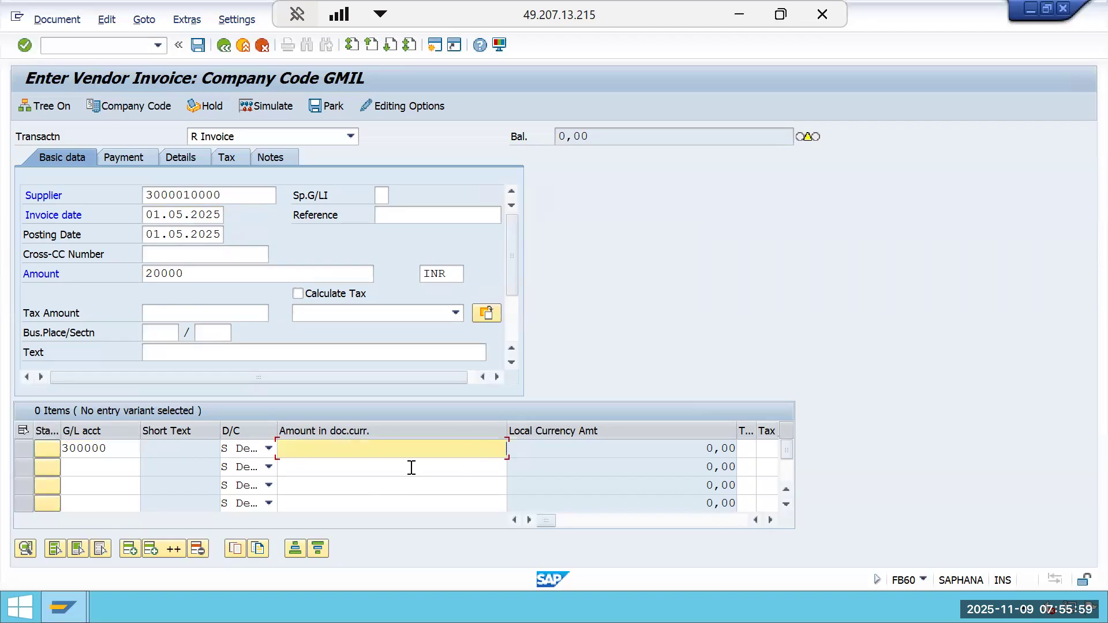
text(*)
key(Tab)
key(Tab)
key(Tab)
key(Tab)
key(Tab)
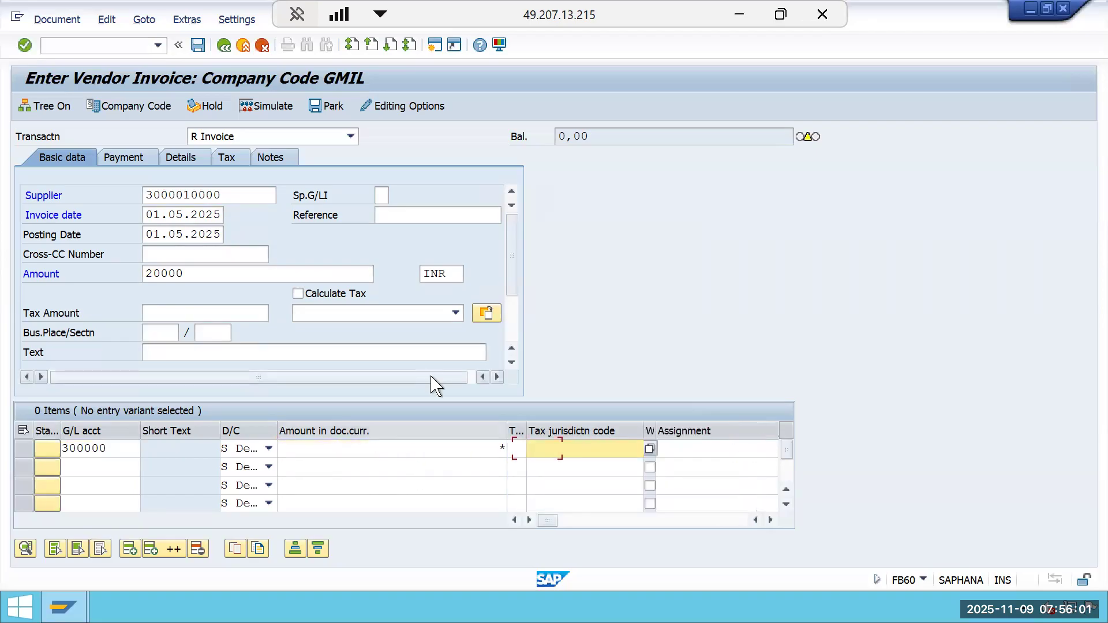
key(Tab)
key(Tab)
key(Tab)
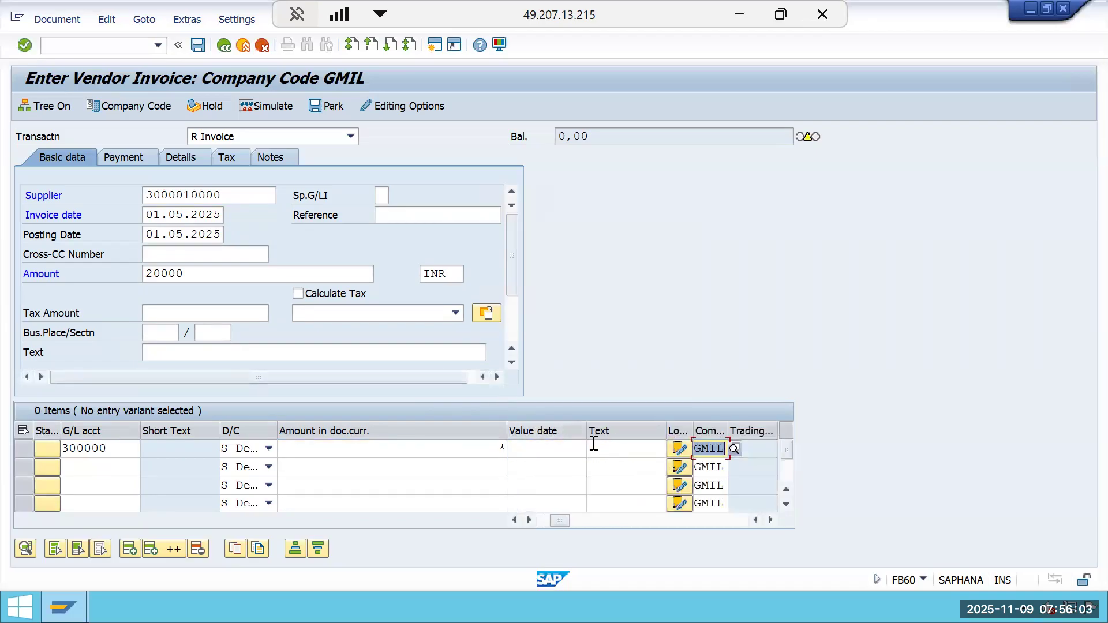
key(Tab)
key(Tab)
key(Tab)
key(Tab)
key(Tab)
key(Tab)
key(Tab)
key(Tab)
key(Tab)
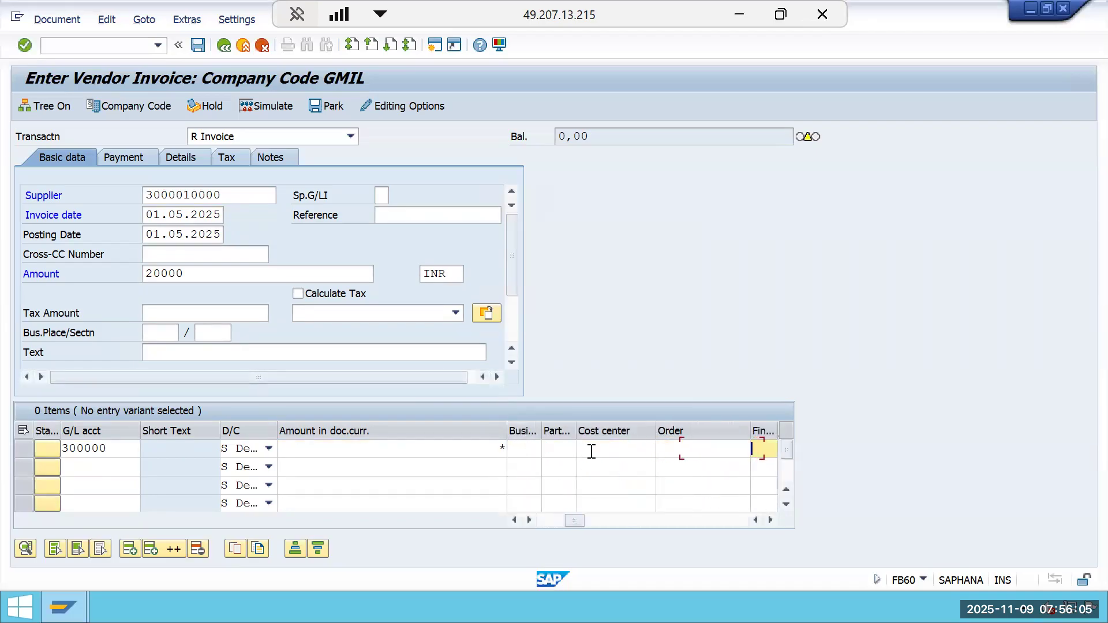
key(Tab)
key(Tab)
key(Tab)
key(Tab)
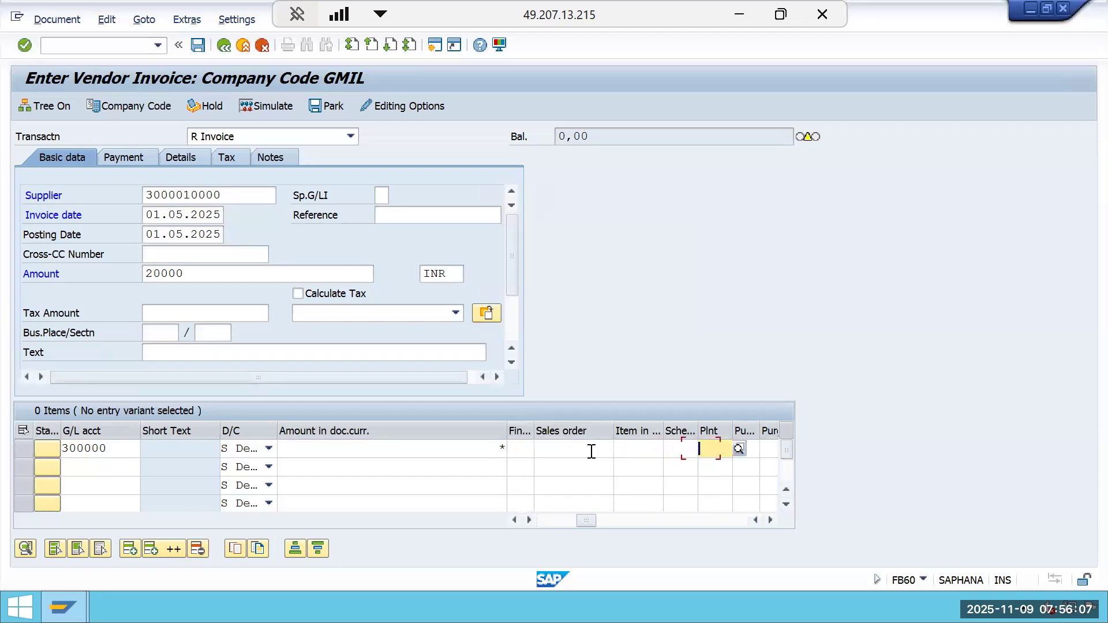
key(Tab)
key(Tab)
key(Tab)
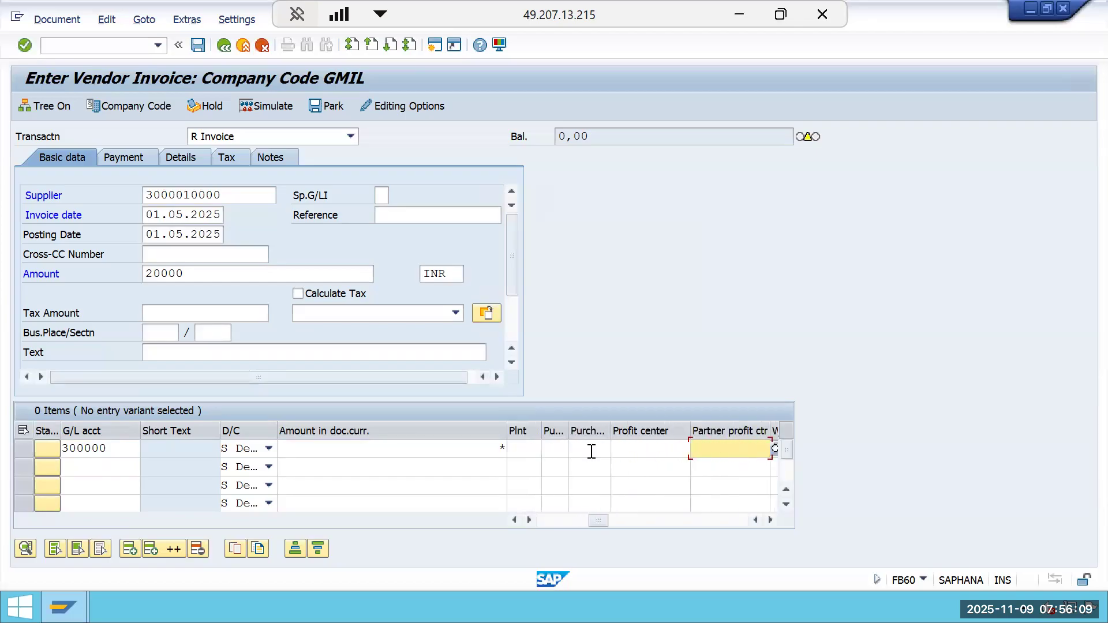
key(Tab)
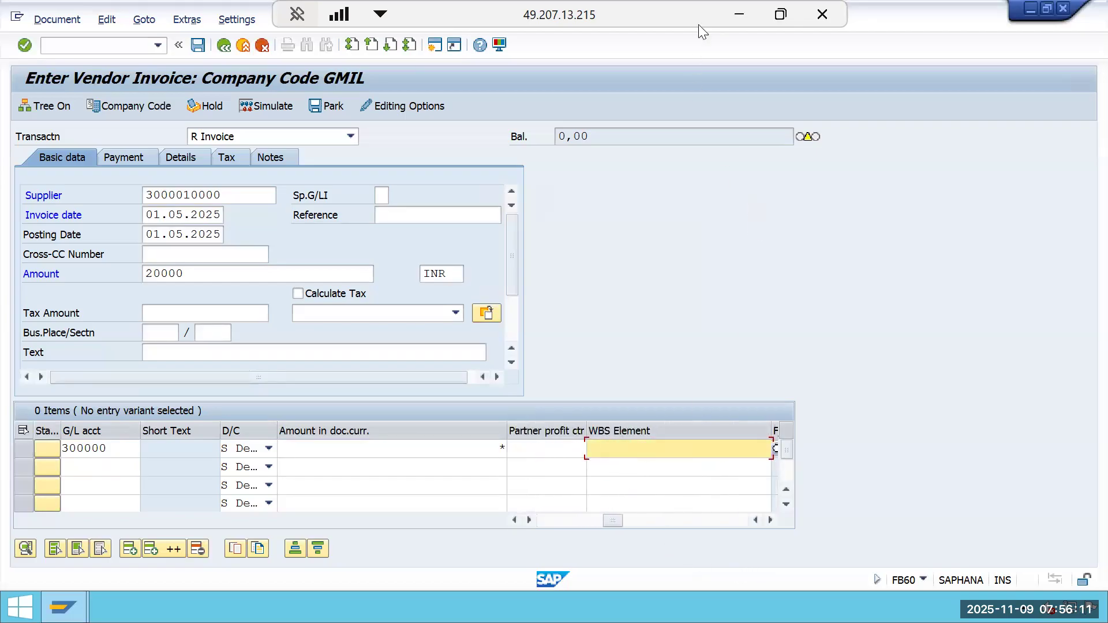
click(738, 16)
click(689, 267)
key(ctrl+c)
click(997, 22)
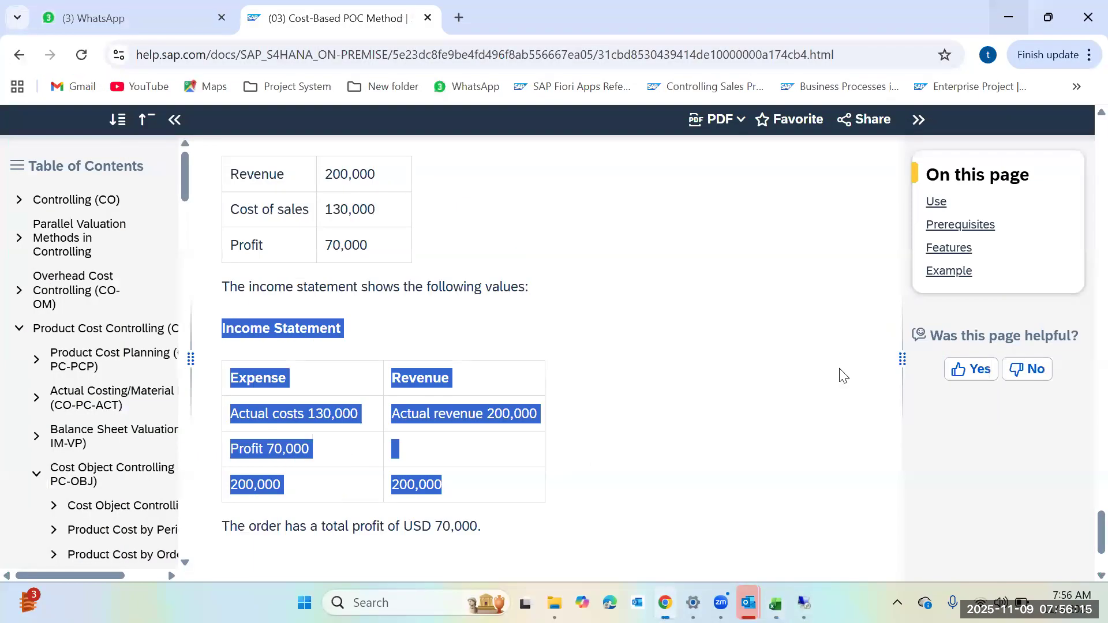
click(1008, 17)
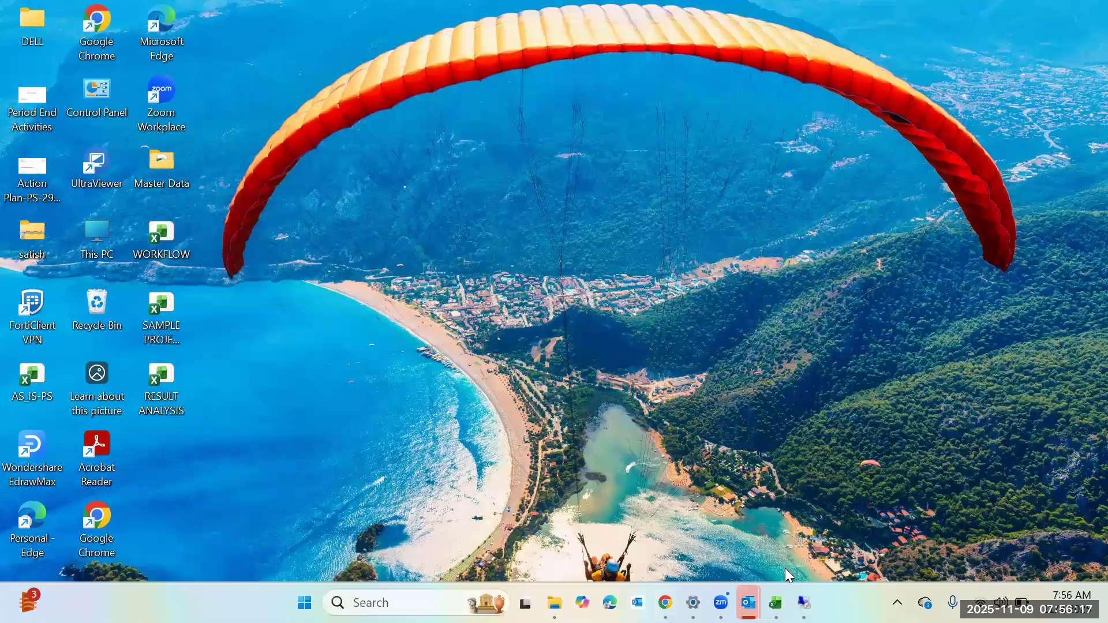
click(803, 603)
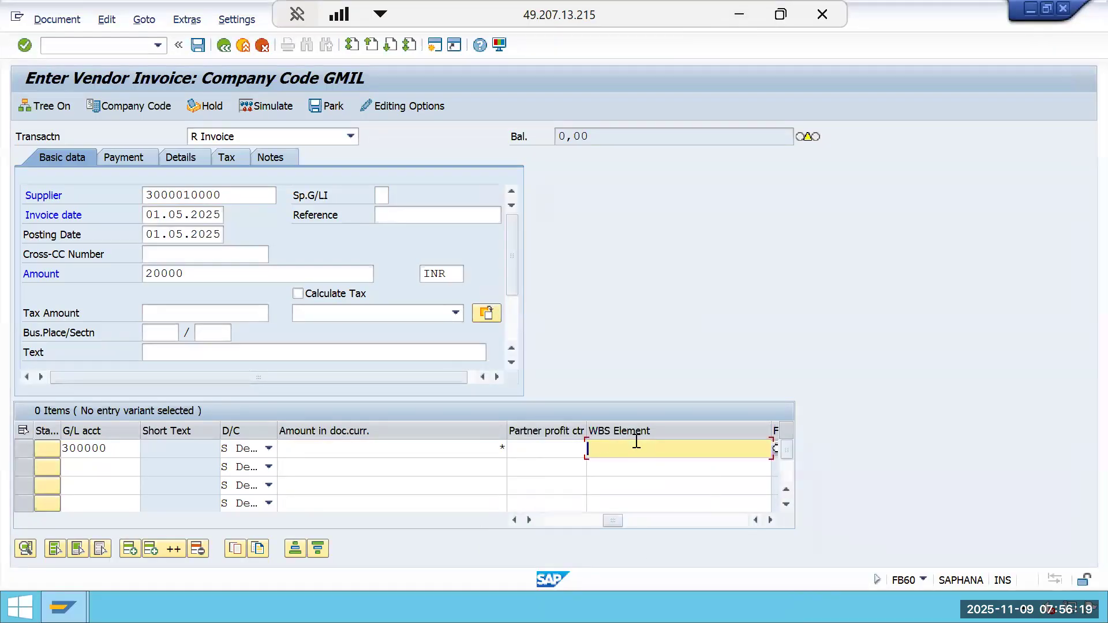
key(ctrl+v)
key(Return)
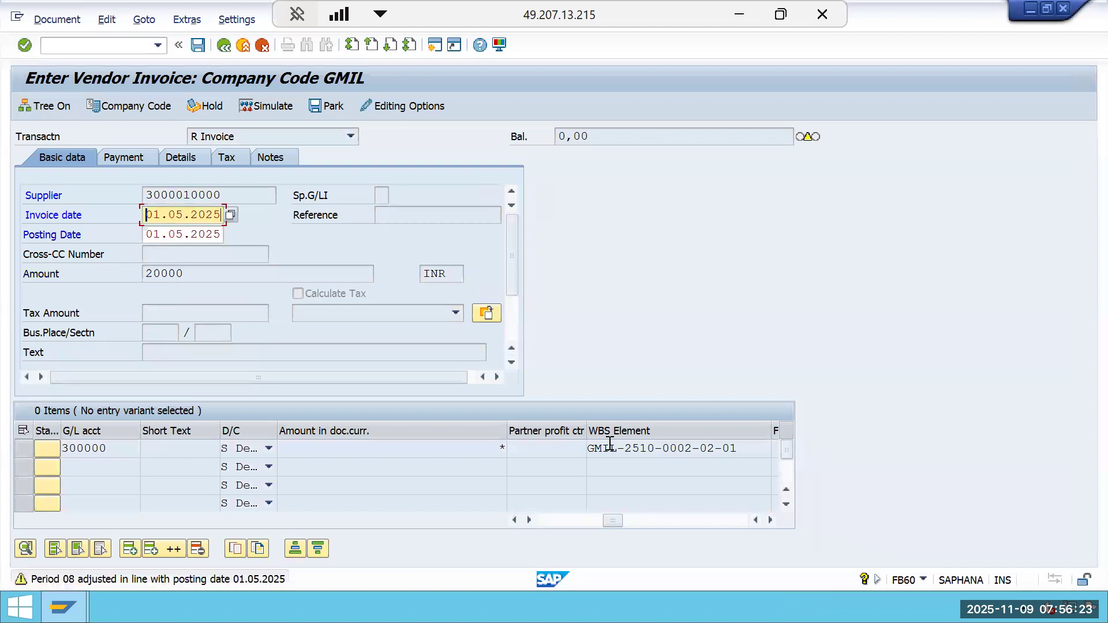
key(Return)
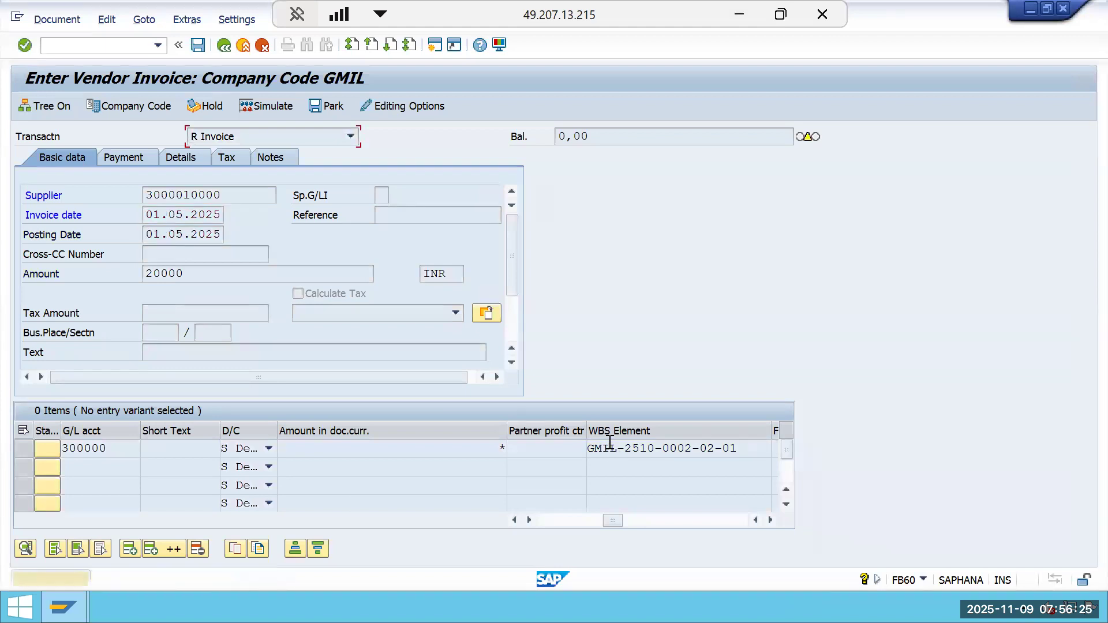
key(Return)
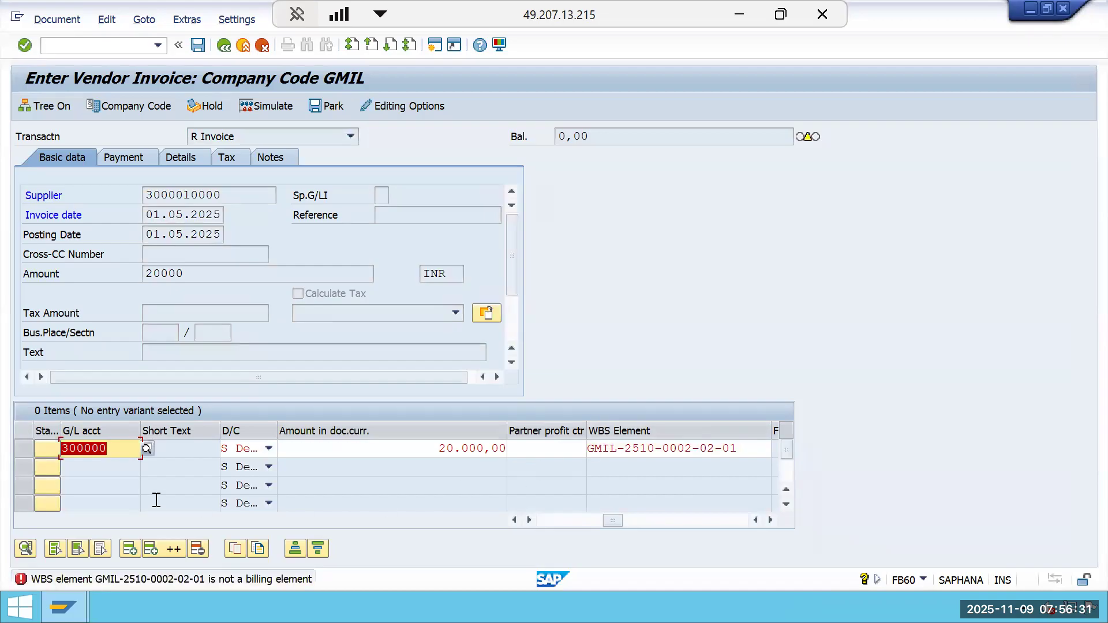
Replace the line item's G/L account with 400514.
key(Delete)
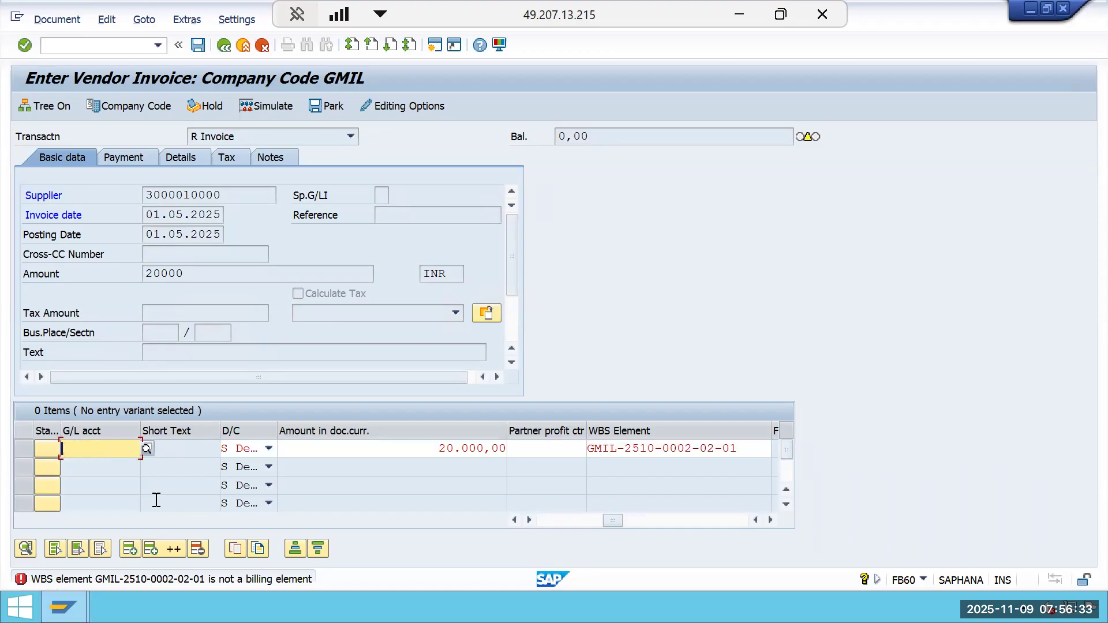
text(4)
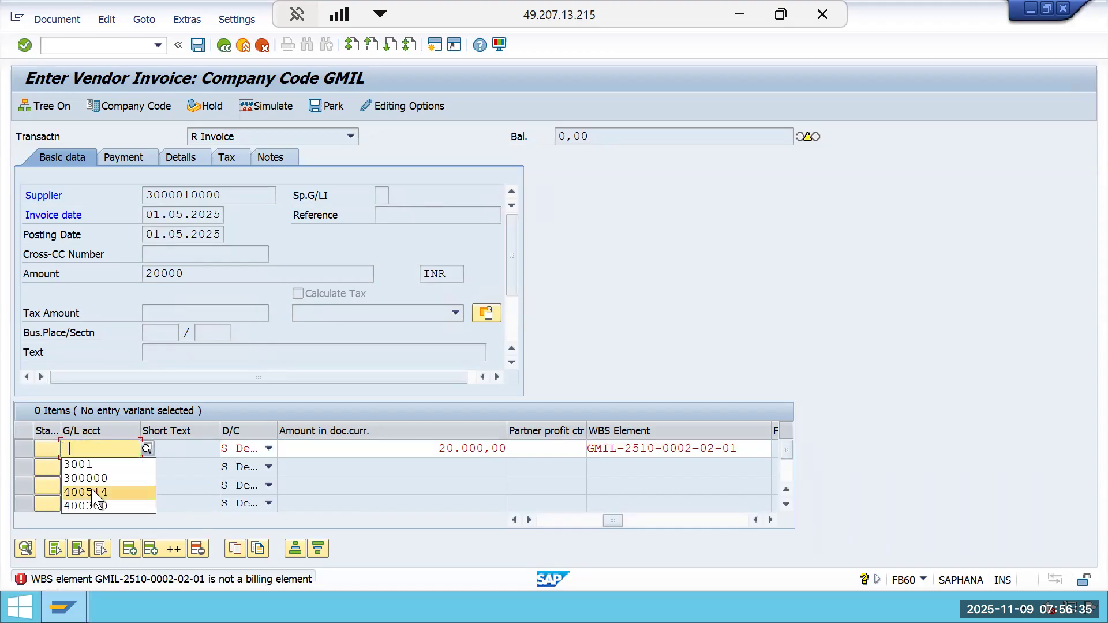
click(92, 489)
key(Return)
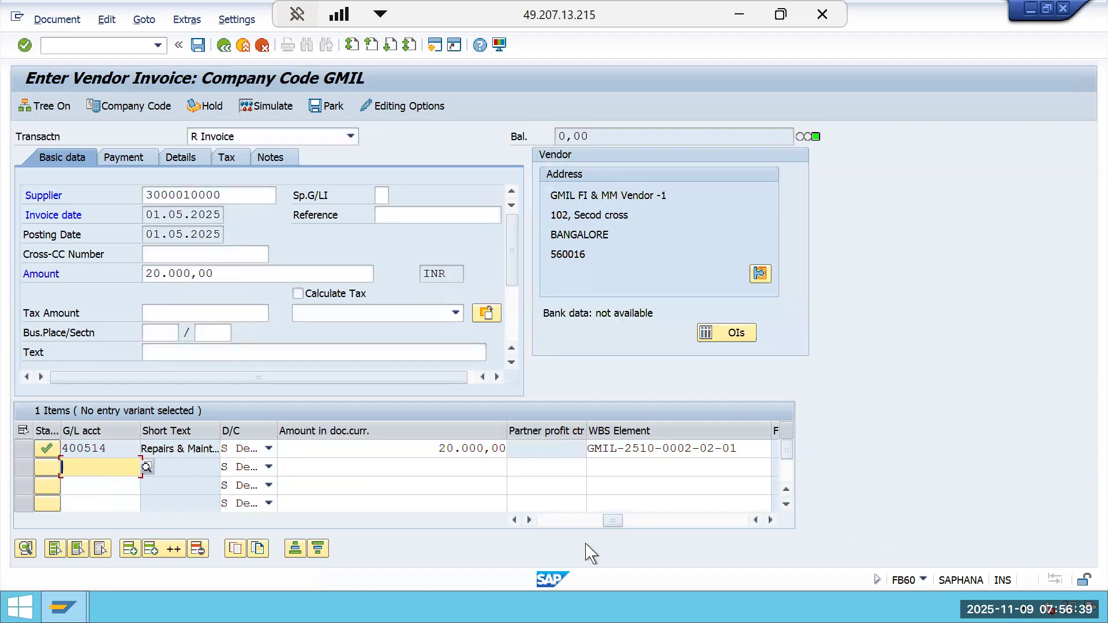
drag(614, 521, 529, 543)
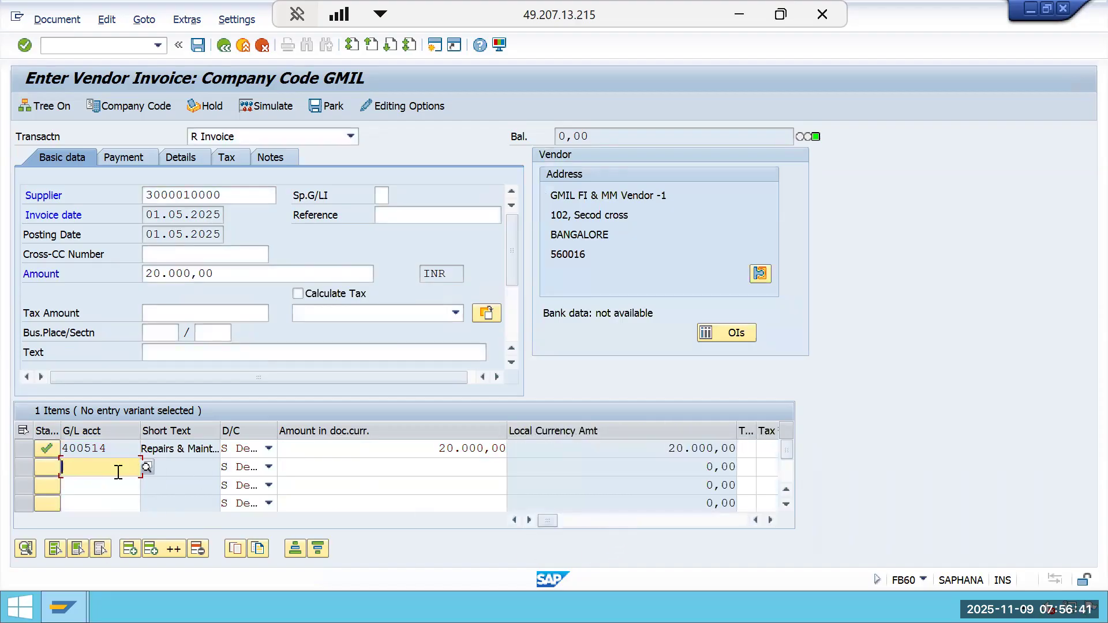
Simulate the vendor invoice and post it.
click(124, 449)
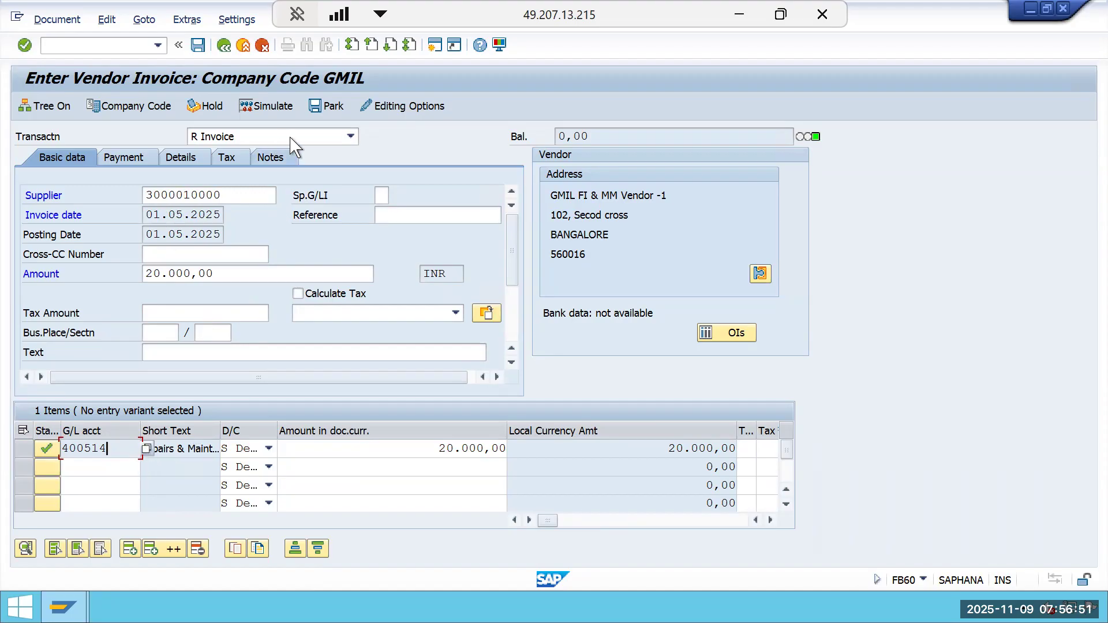
click(267, 106)
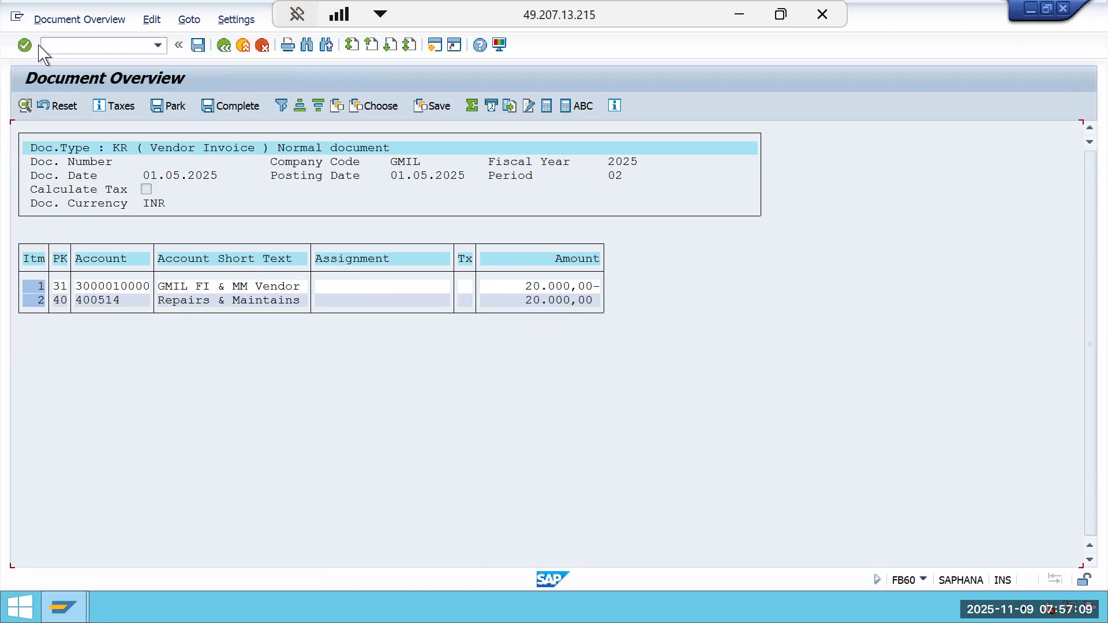
click(199, 46)
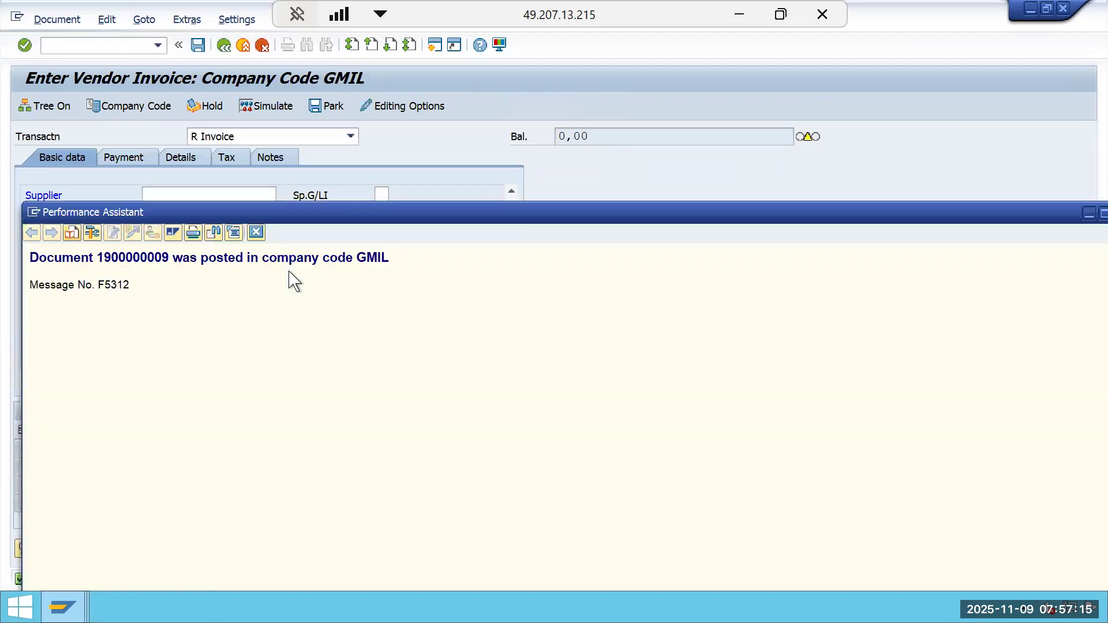
Select and copy the posted document message text.
drag(393, 257, 263, 258)
drag(186, 264, 34, 267)
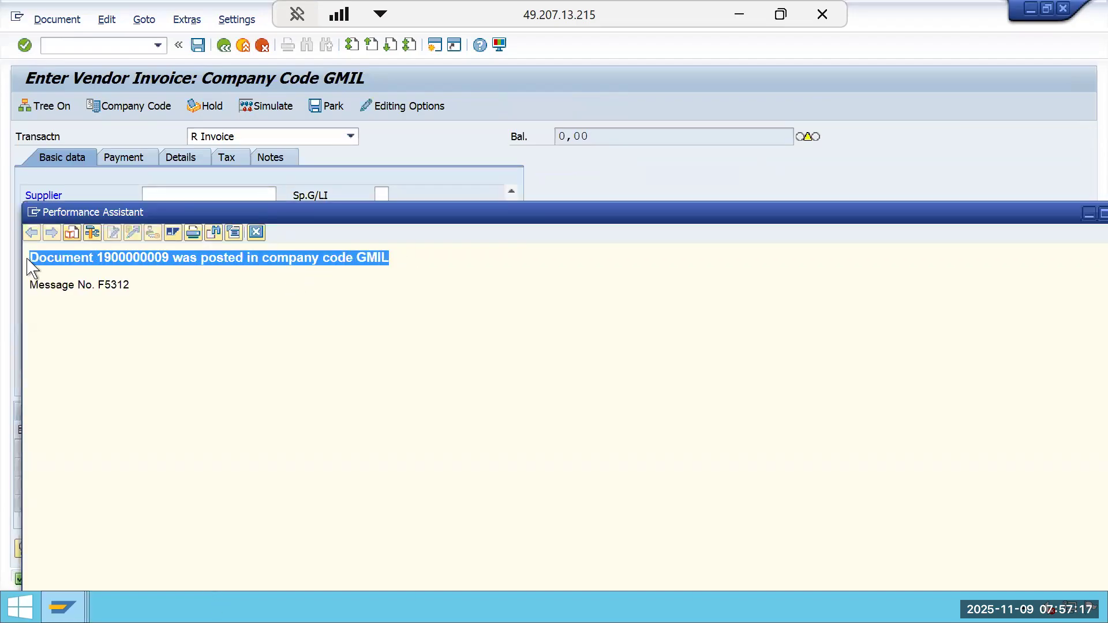
right_click(45, 261)
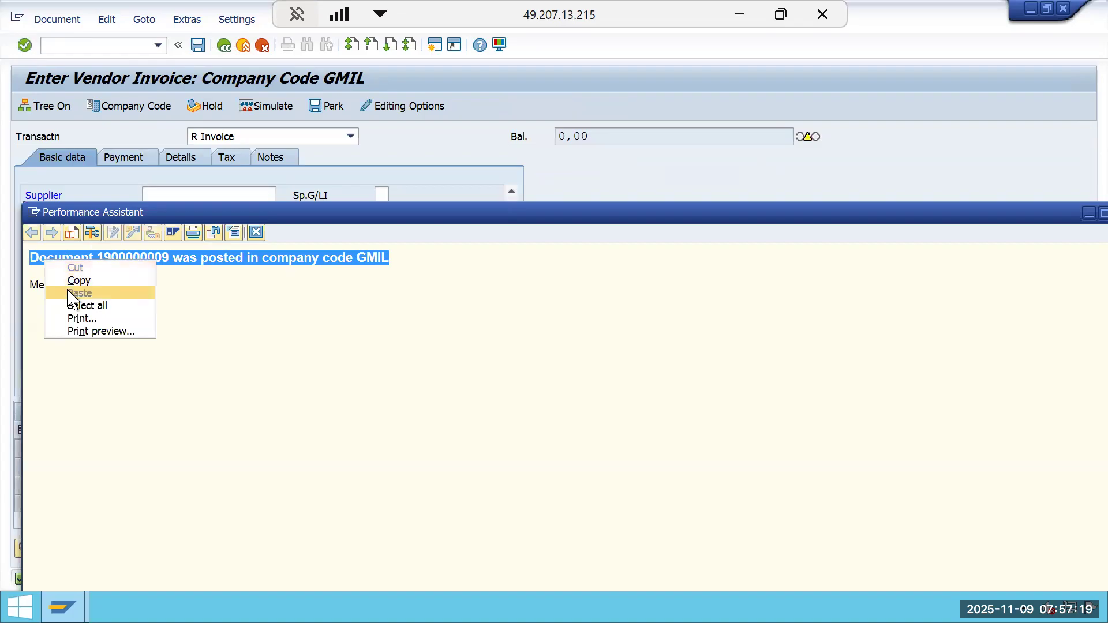
click(74, 280)
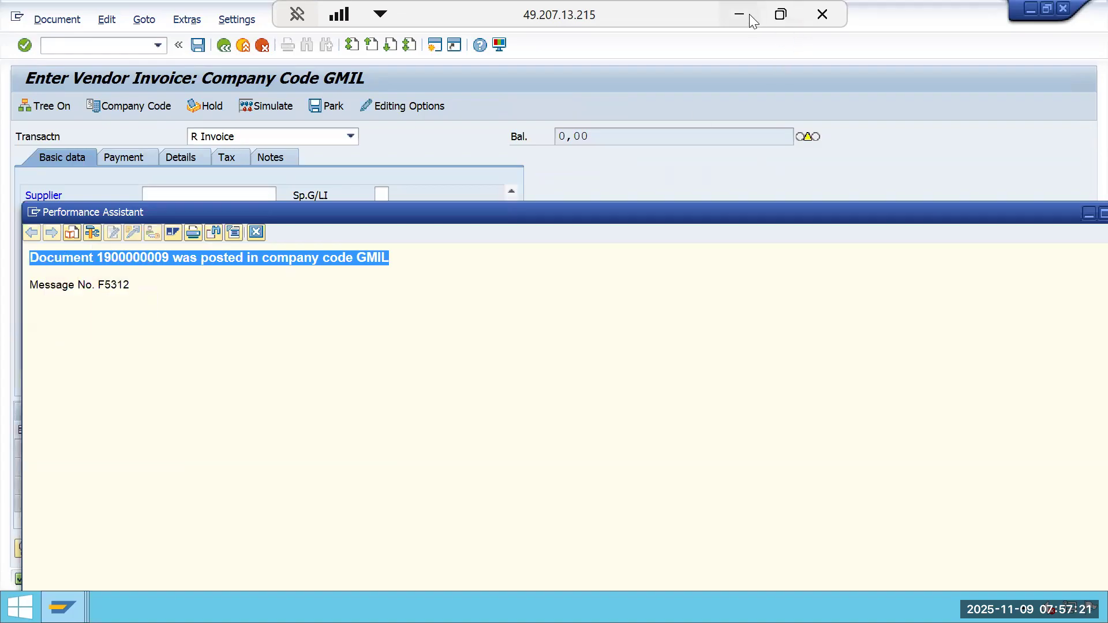
Switch to Excel and paste the document posting message into cell F6.
click(745, 15)
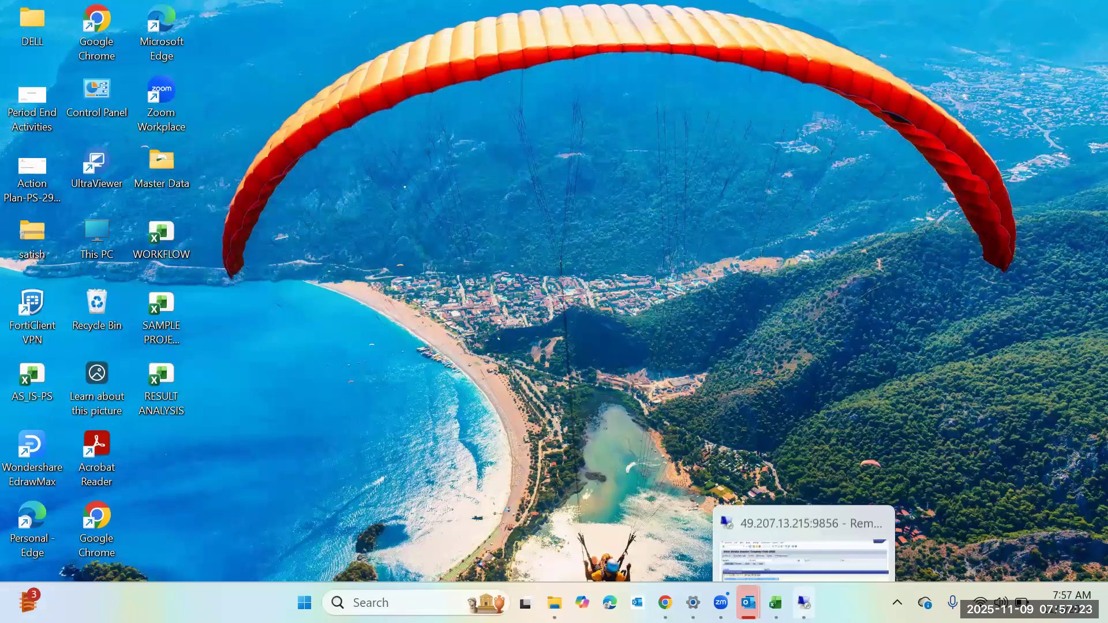
click(776, 603)
click(754, 295)
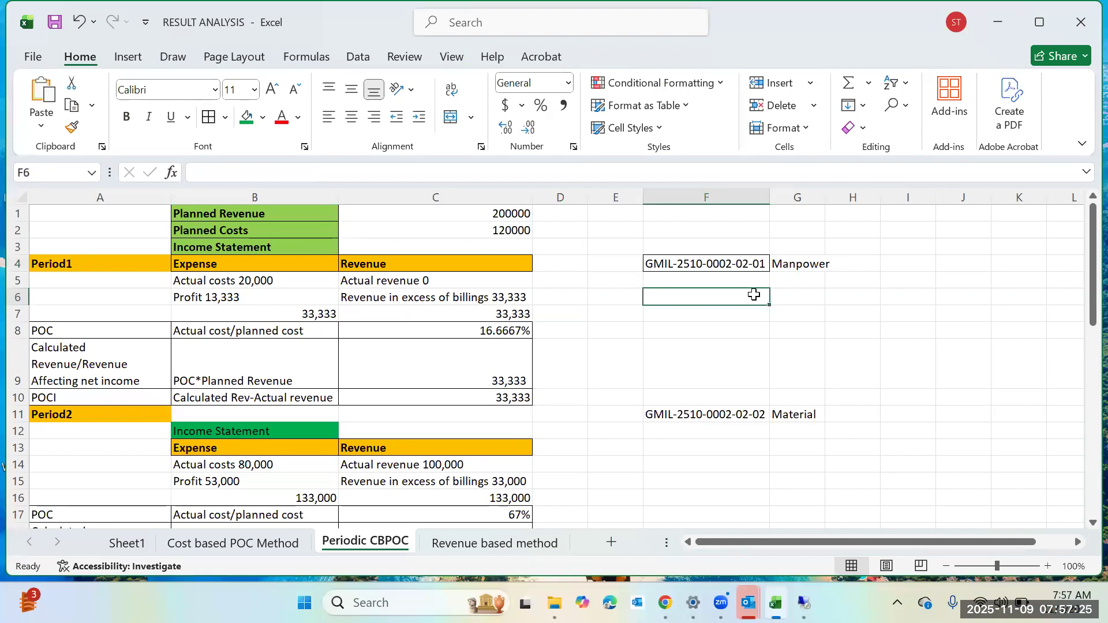
right_click(754, 294)
click(820, 200)
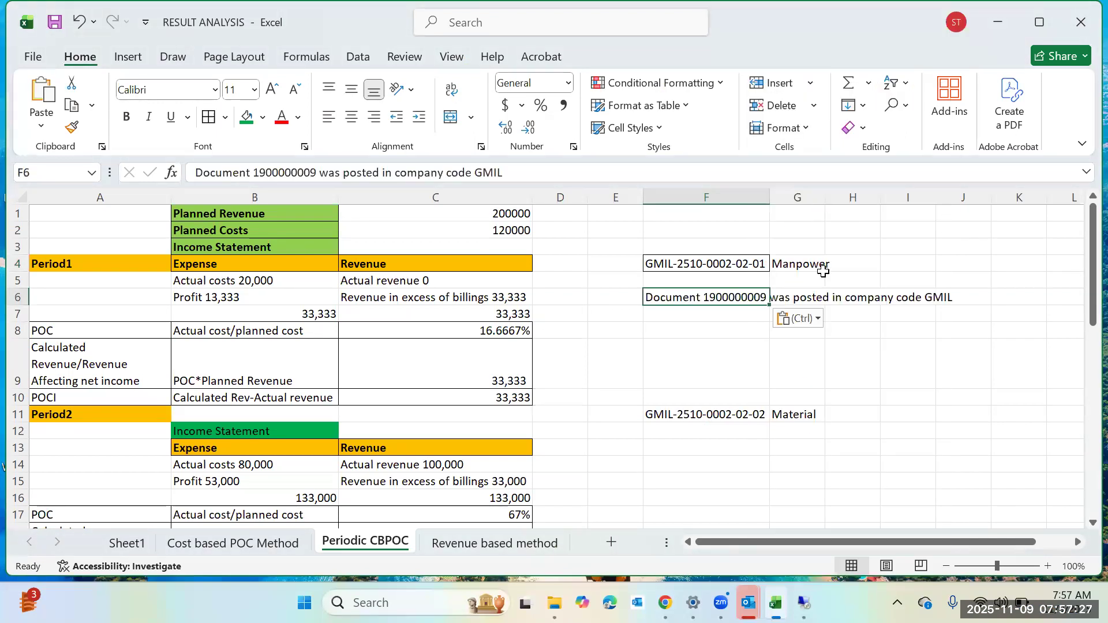
click(930, 396)
click(846, 464)
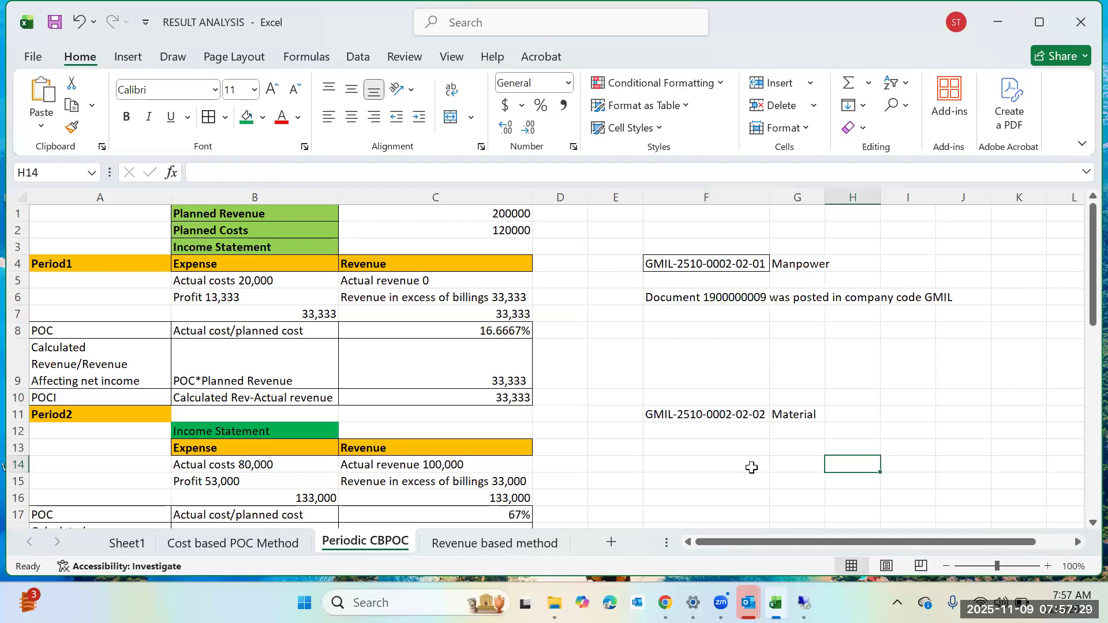
Enter 60000 in cell F13 below the Material WBS element.
scroll(749, 467, down, 1)
scroll(366, 425, down, 1)
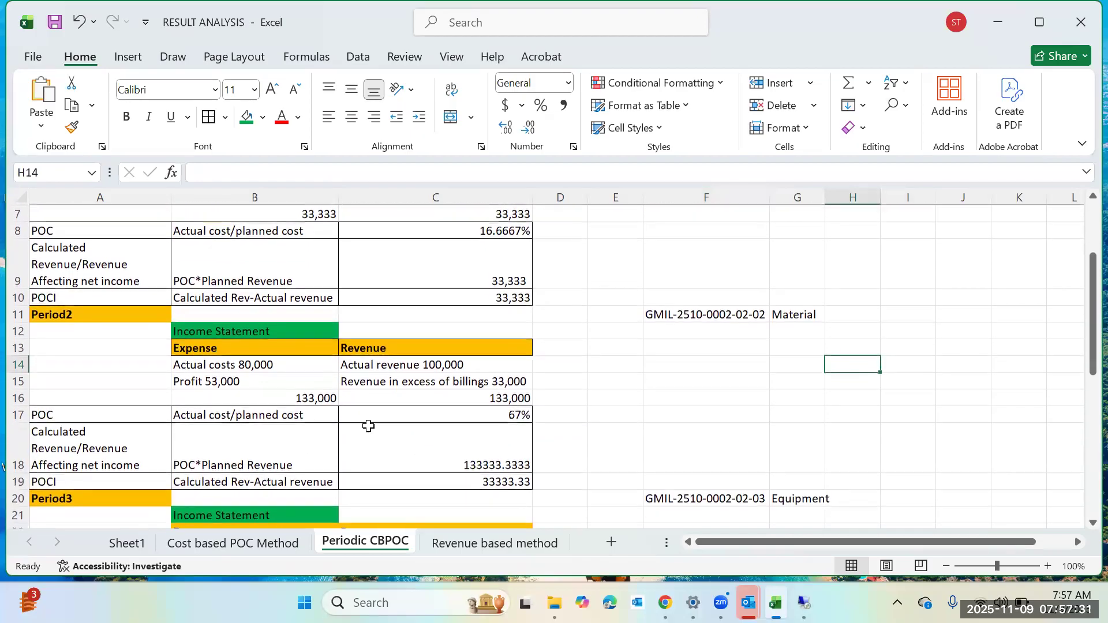
click(294, 361)
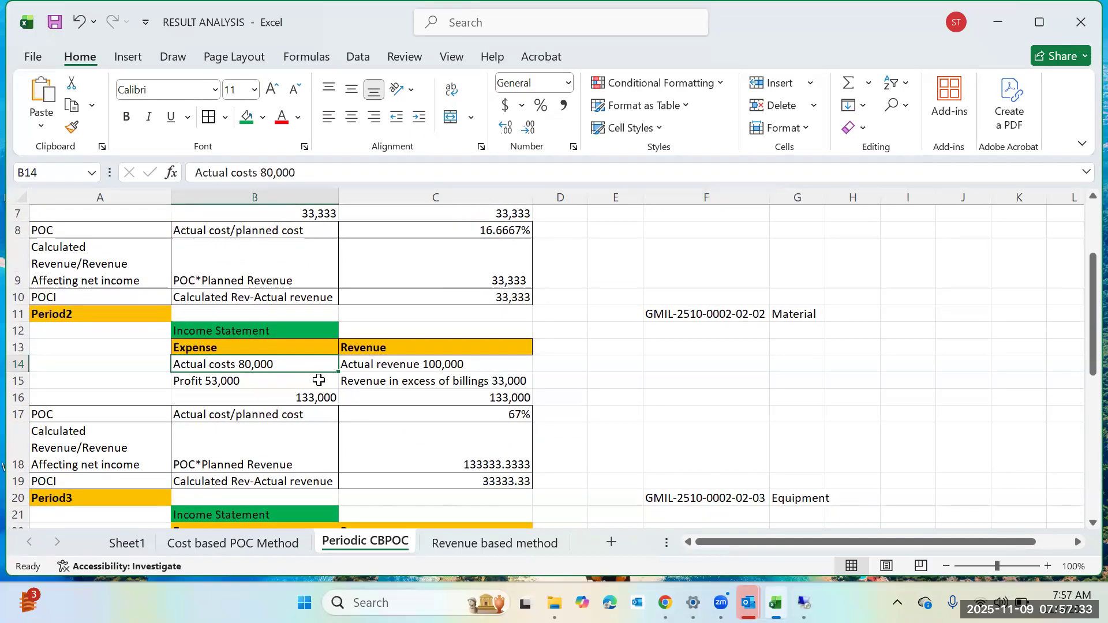
click(657, 350)
text(600)
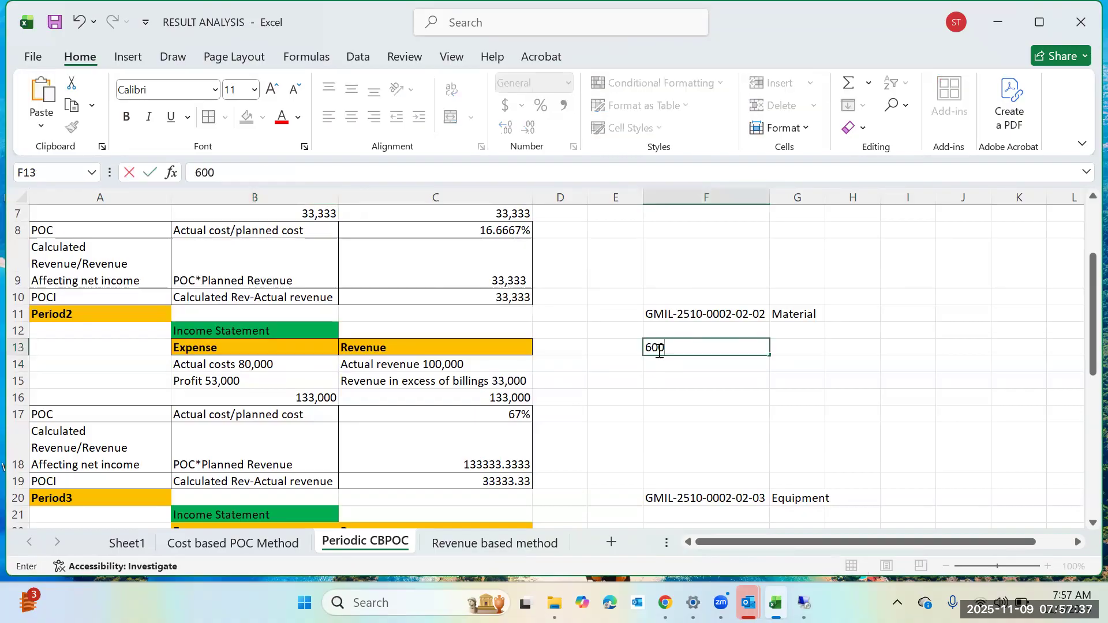
text(00)
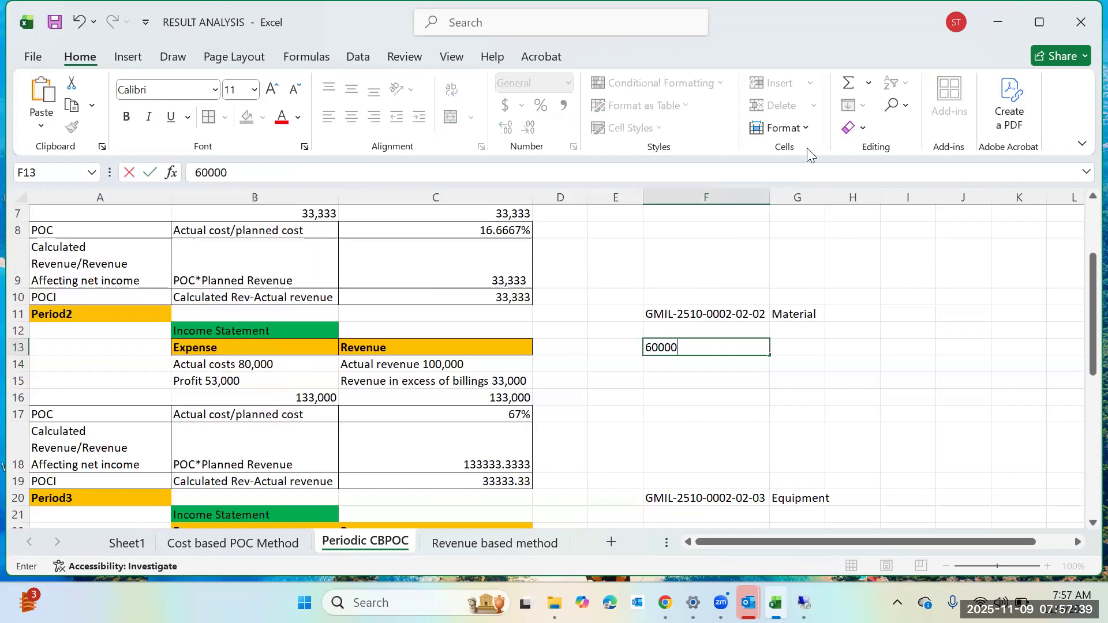
click(734, 391)
Left-align the 60000 value in cell F13.
click(710, 346)
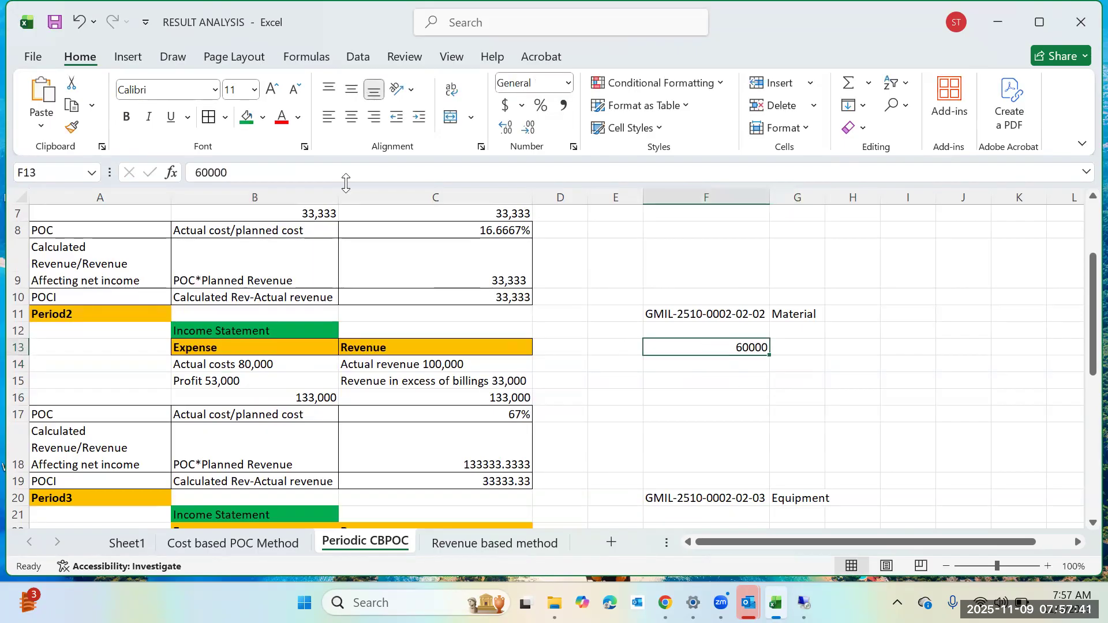
click(328, 116)
click(795, 416)
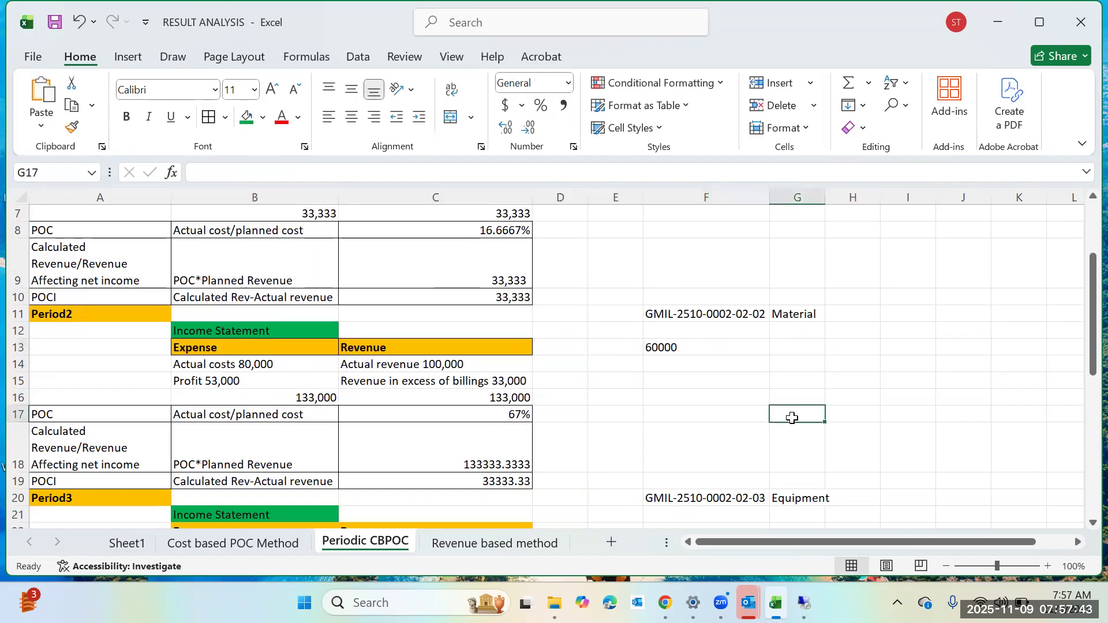
click(475, 365)
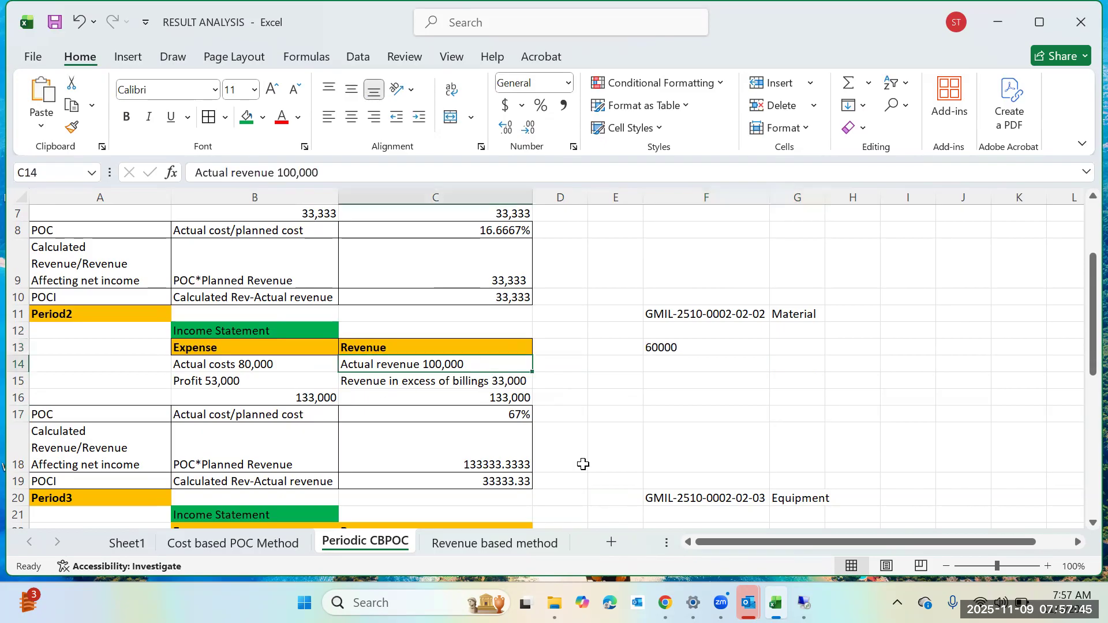
mouse_move(803, 603)
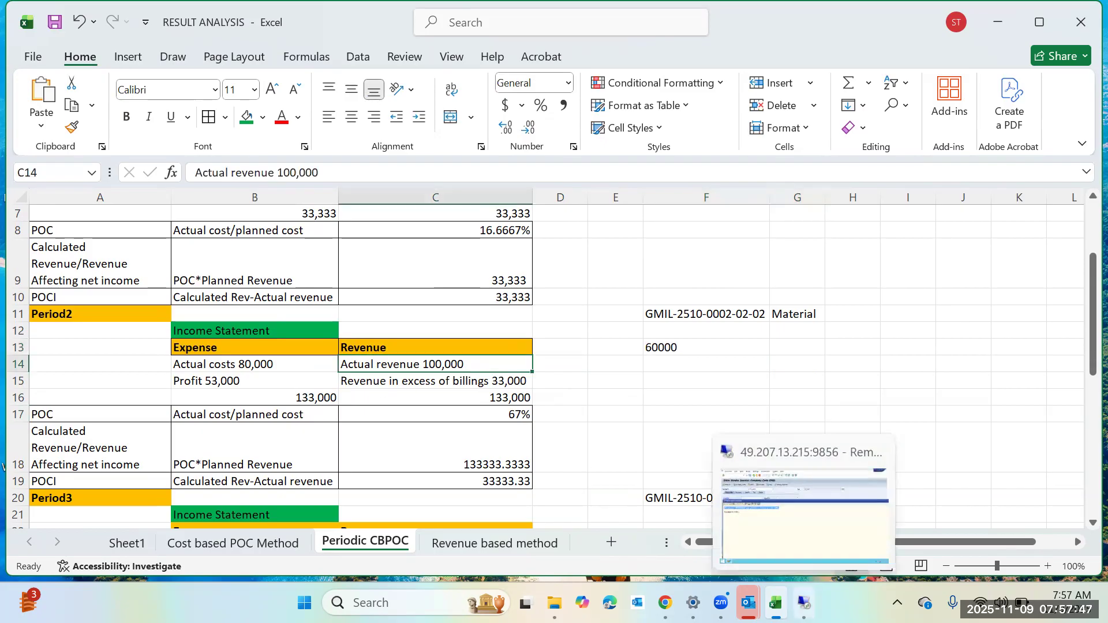
click(810, 548)
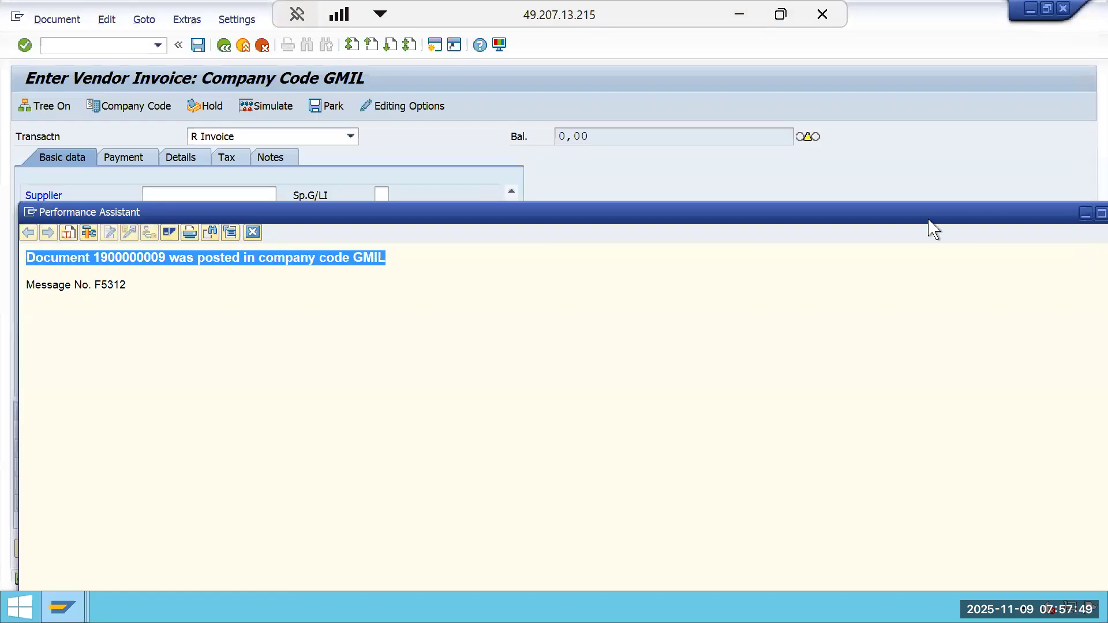
click(930, 226)
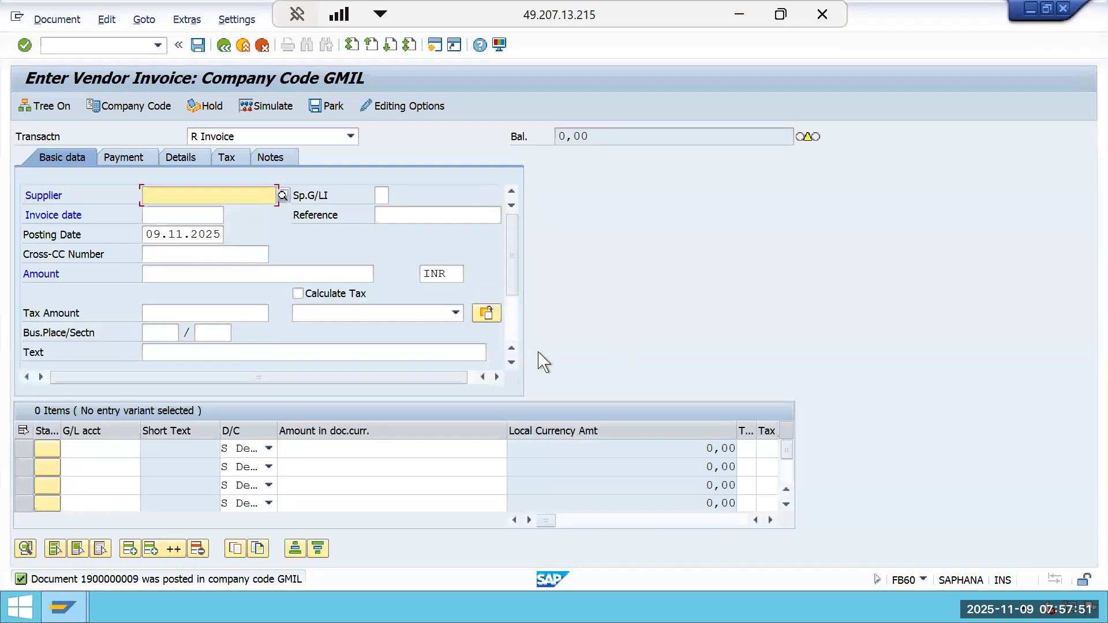
click(163, 202)
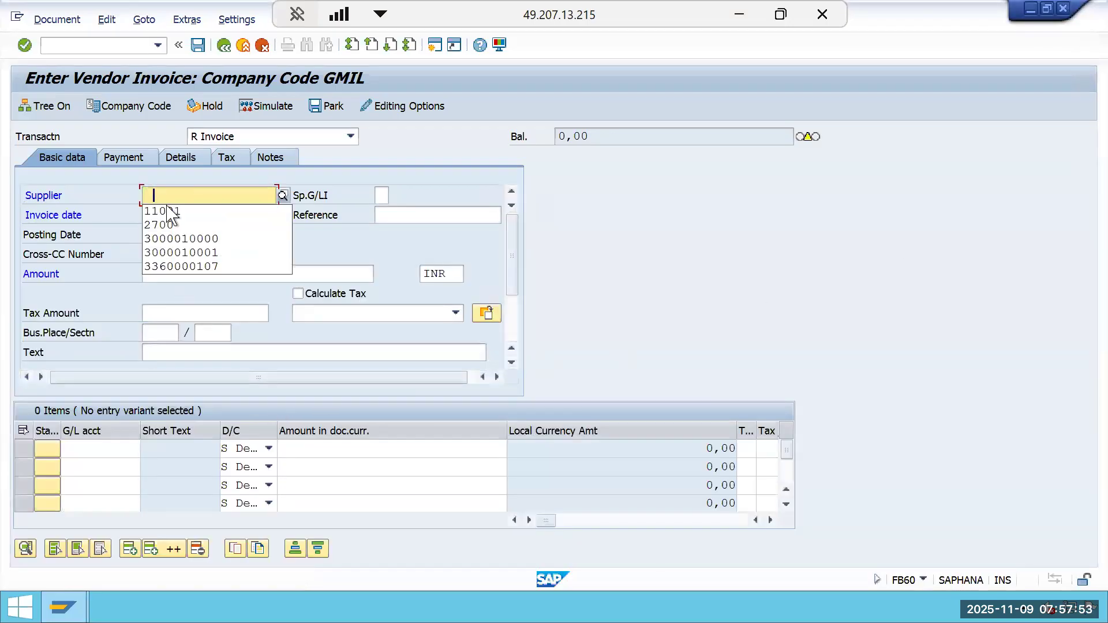
click(170, 239)
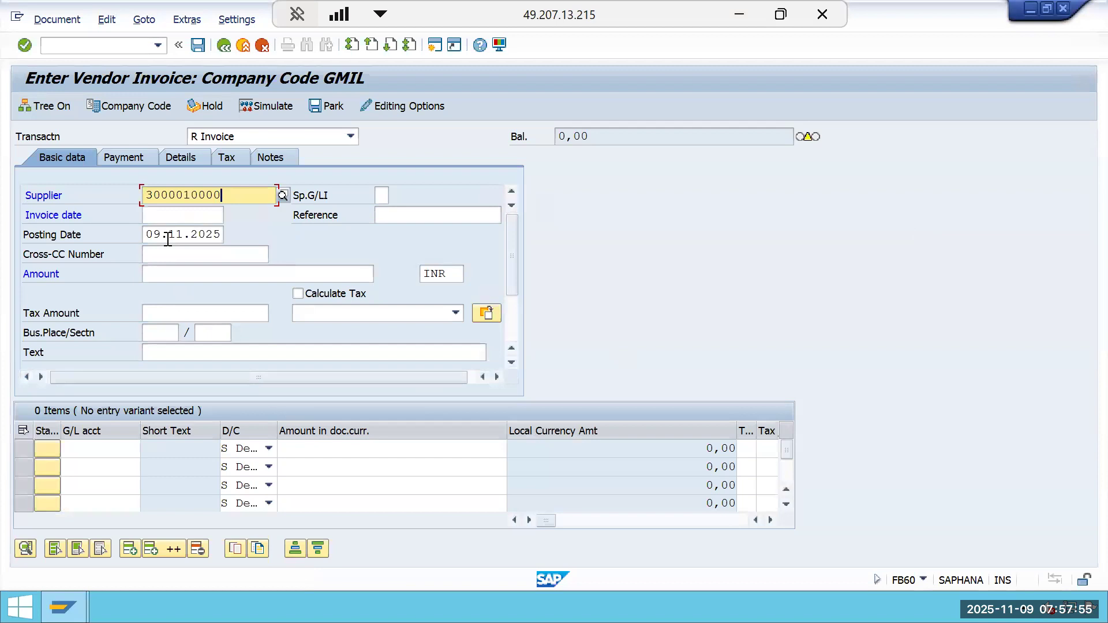
Set both the invoice date and the posting date to 01.06.2025.
click(171, 218)
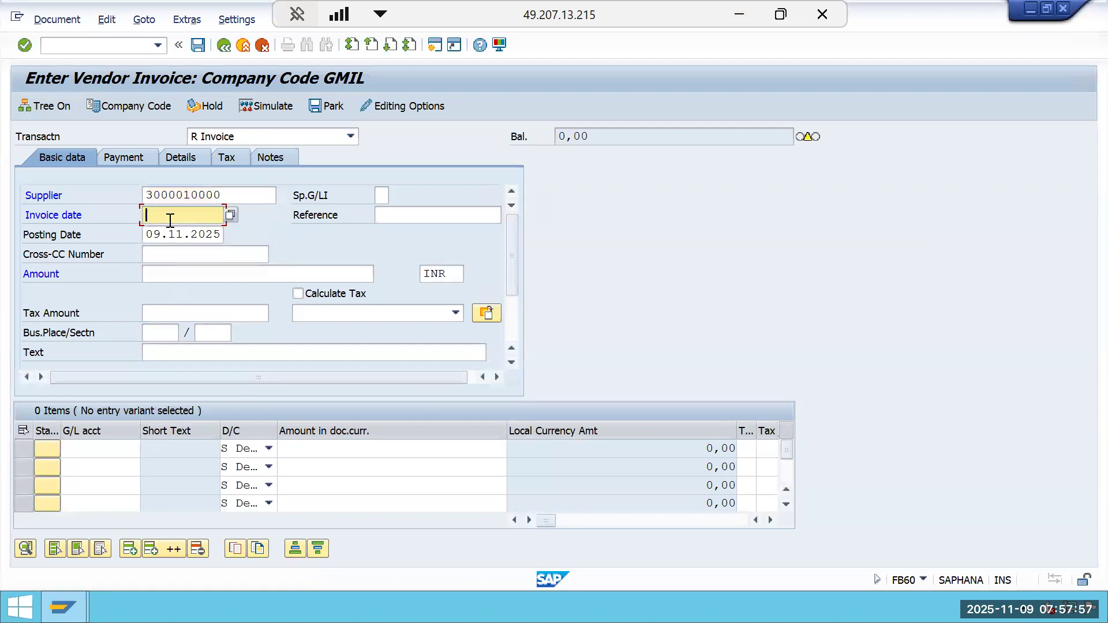
text(01.0)
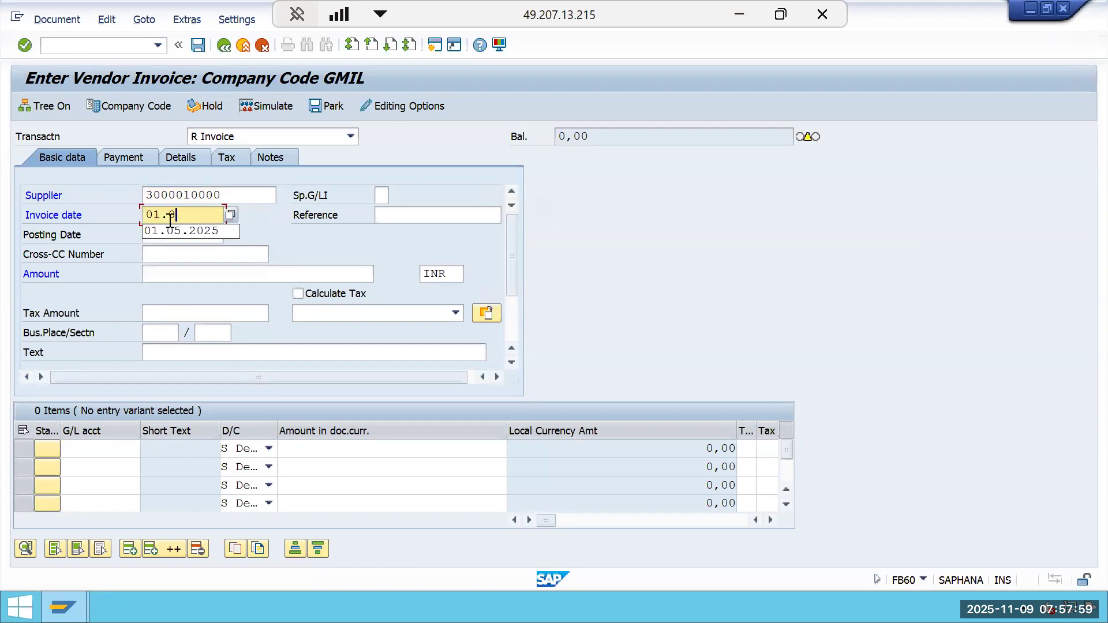
text(6.2025)
key(Tab)
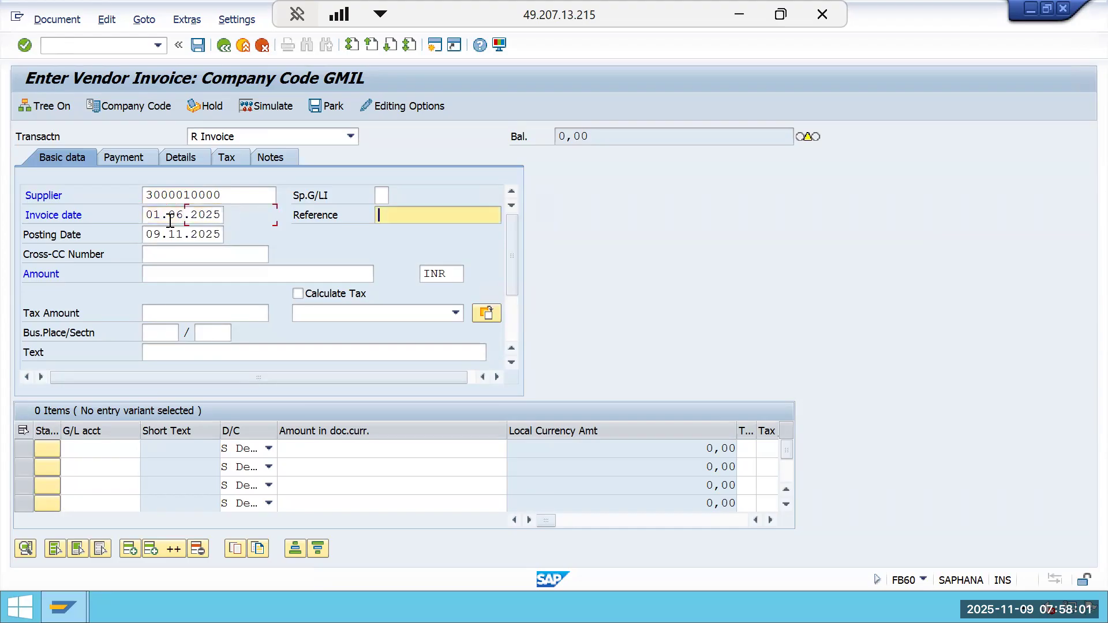
click(222, 234)
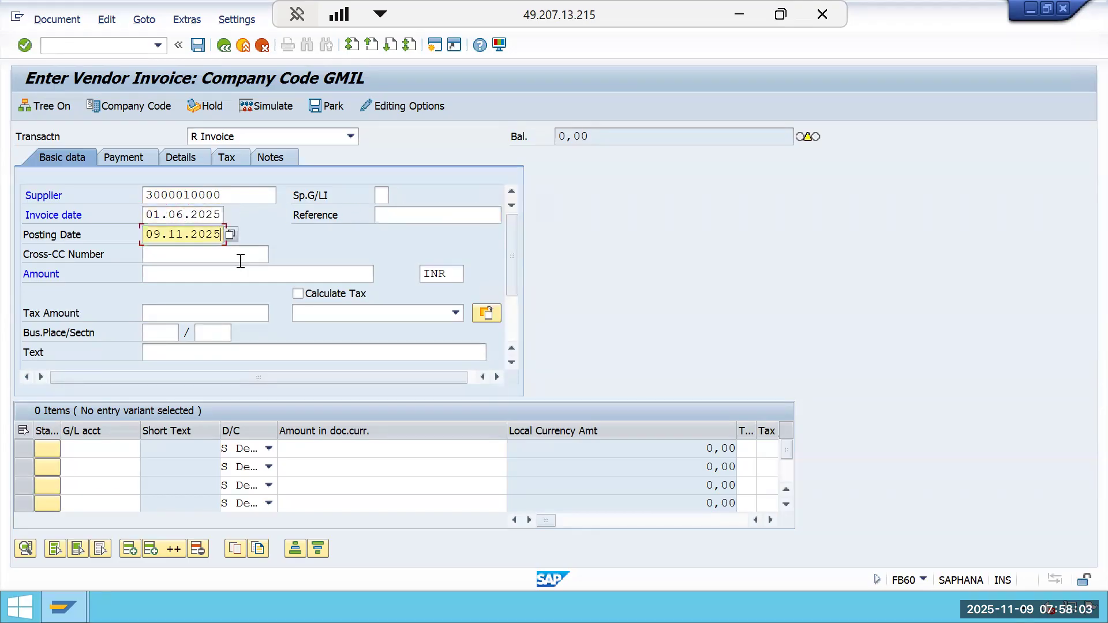
key(BackSpace)
key(BackSpace)
key(BackSpace)
key(BackSpace)
key(BackSpace)
key(BackSpace)
key(BackSpace)
text(01.06.2025)
Set the invoice amount to 60000.
click(238, 269)
text(60000)
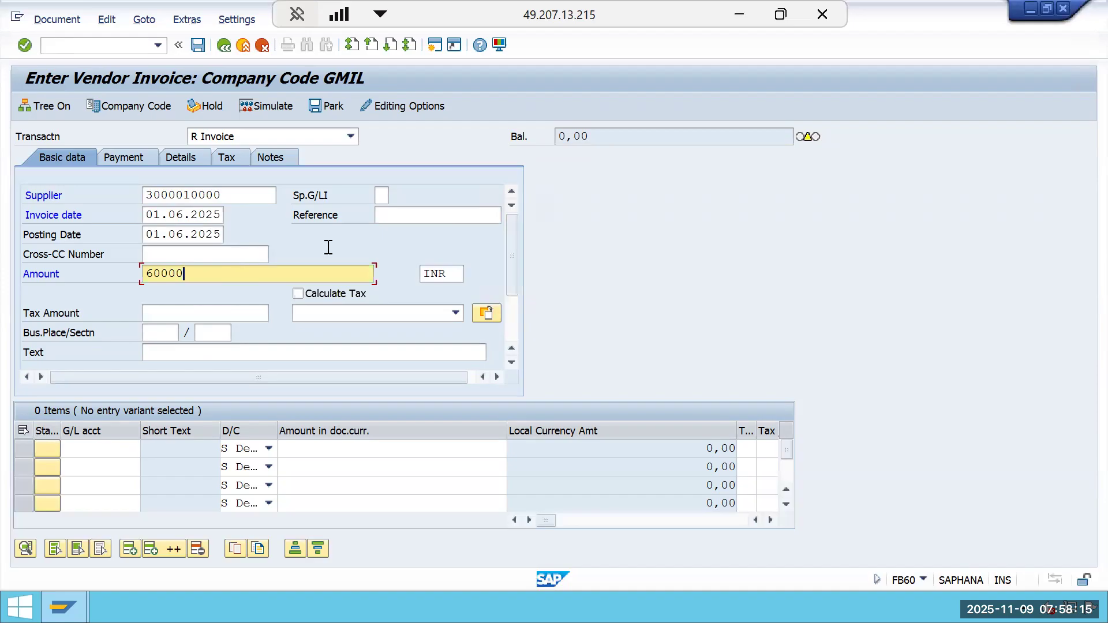
Enter G/L account 400300 and amount * in the first invoice line item.
click(108, 454)
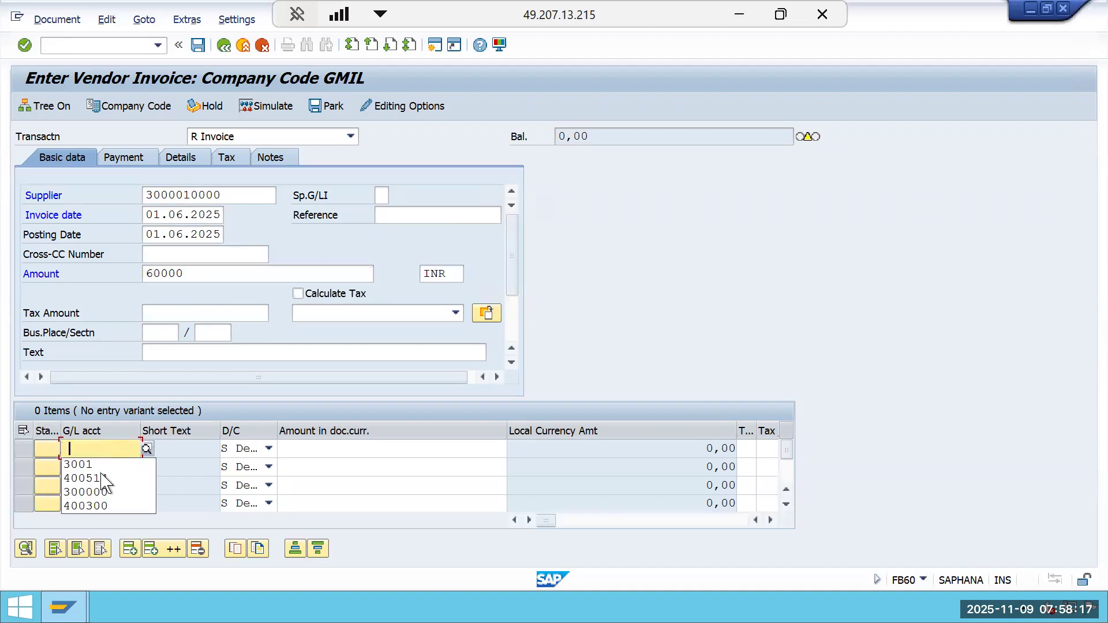
click(104, 508)
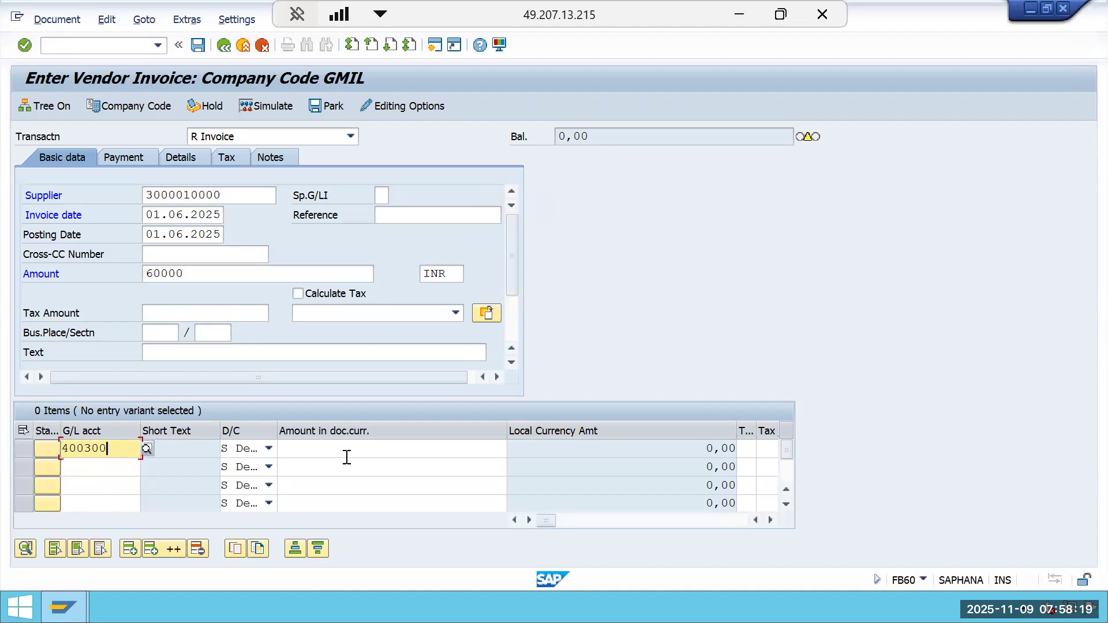
click(346, 447)
text(*)
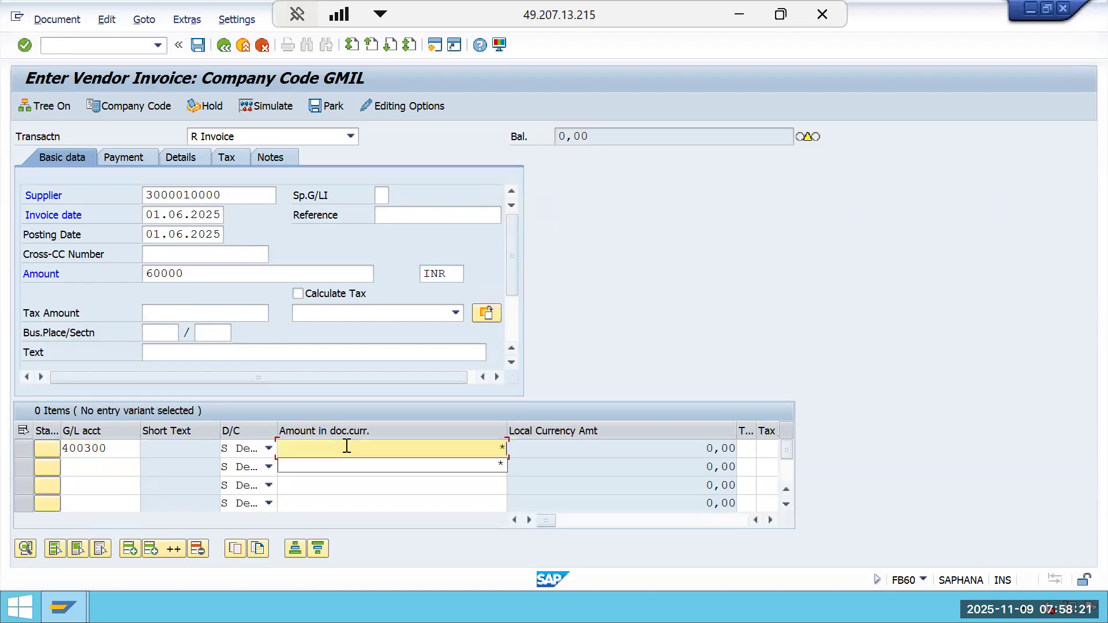
Advance through the first line item's columns toward the WBS Element field.
key(Tab)
key(Tab)
key(Tab)
key(Tab)
key(Tab)
key(Tab)
key(Tab)
key(Tab)
key(Tab)
key(Tab)
key(Tab)
key(Tab)
key(Tab)
key(Tab)
key(Tab)
key(Tab)
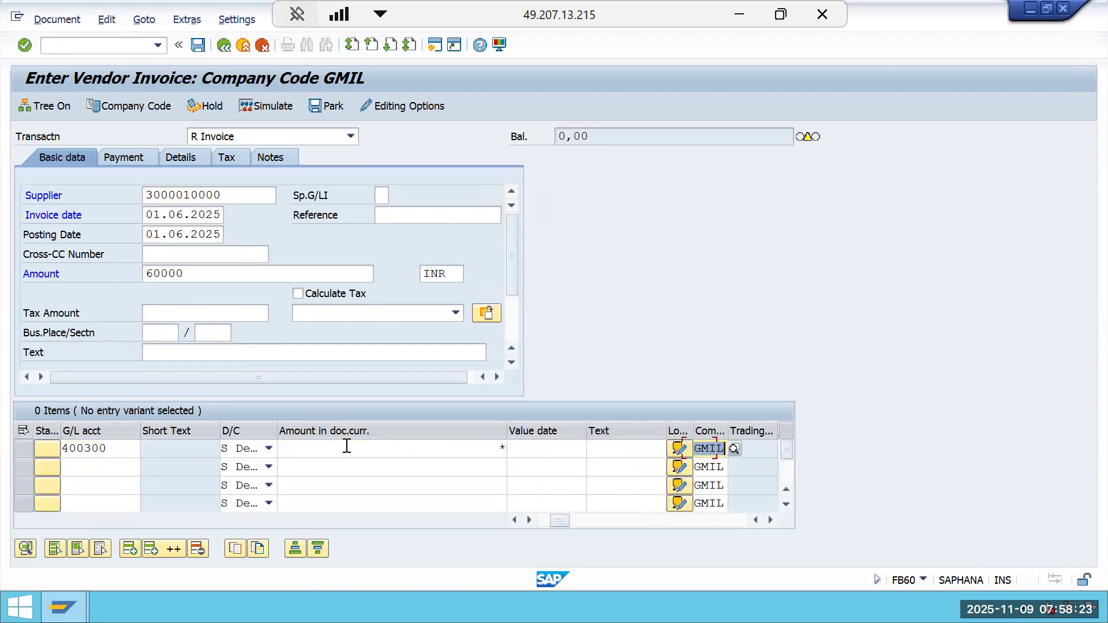
key(Tab)
key(Tab)
key(Tab)
key(Tab)
key(Tab)
key(Tab)
key(Tab)
key(Tab)
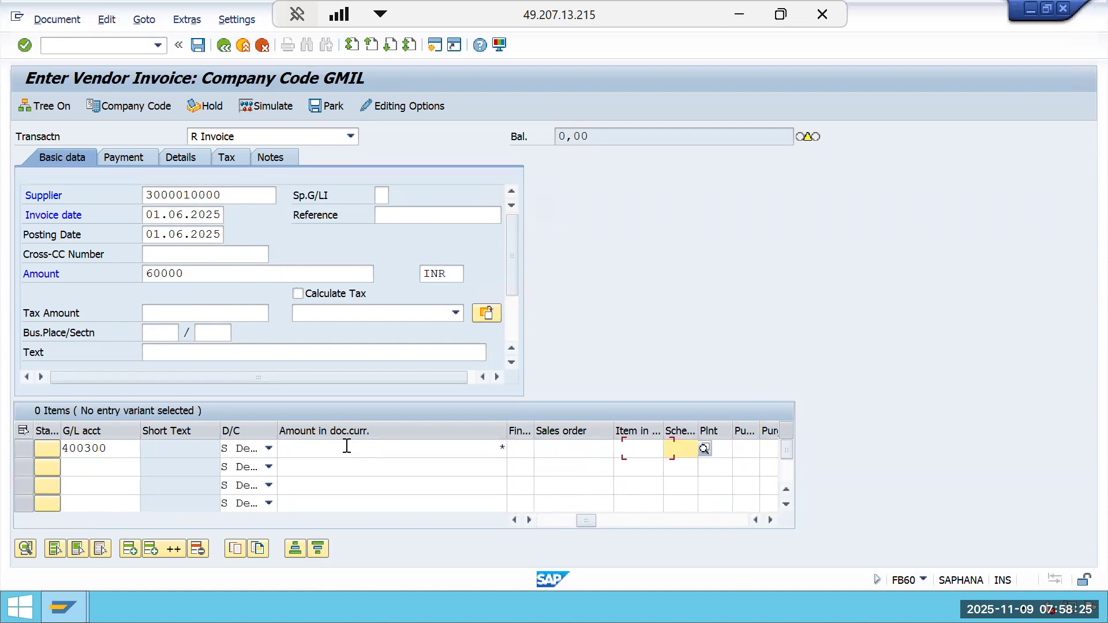
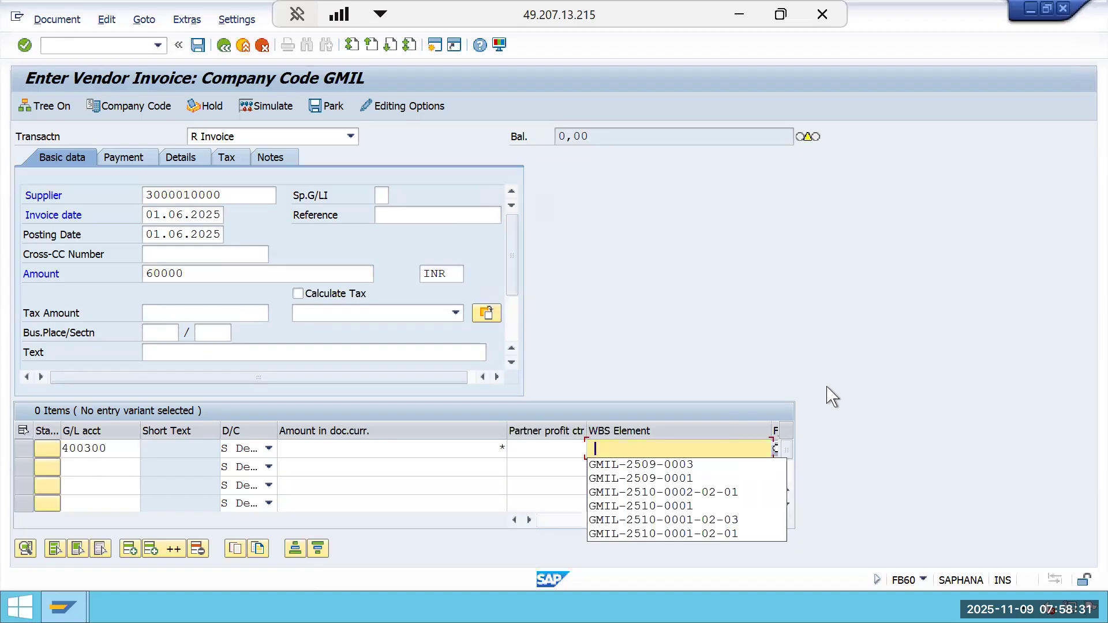
click(742, 493)
key(BackSpace)
text(2510-0002-02-02)
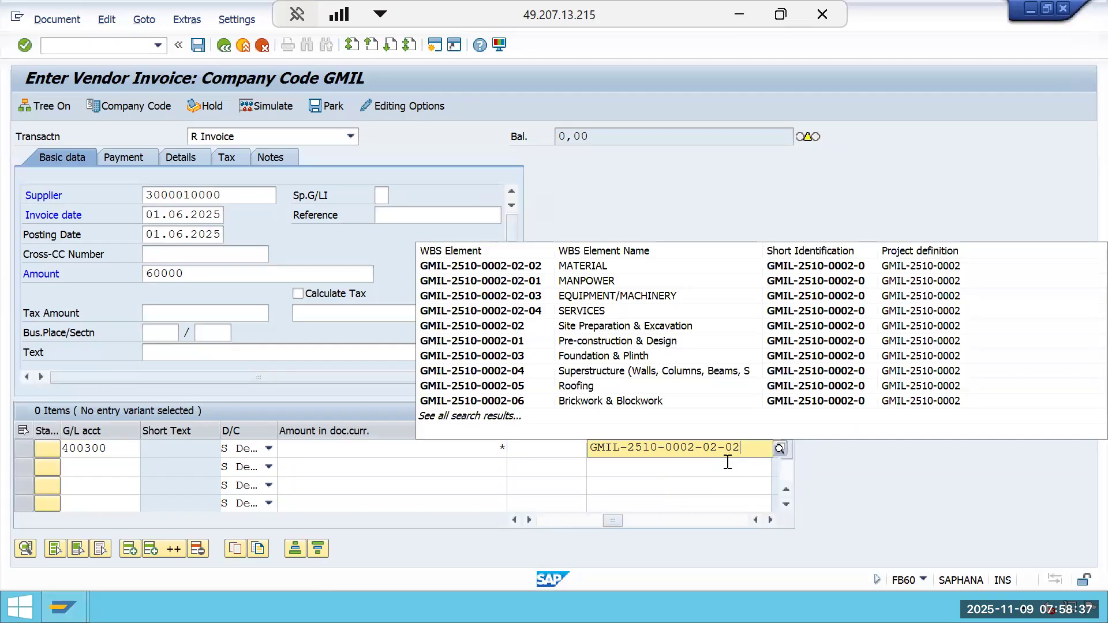
click(586, 271)
Check the WBS ID noted in the Excel workbook, then return to the SAP invoice screen.
click(738, 14)
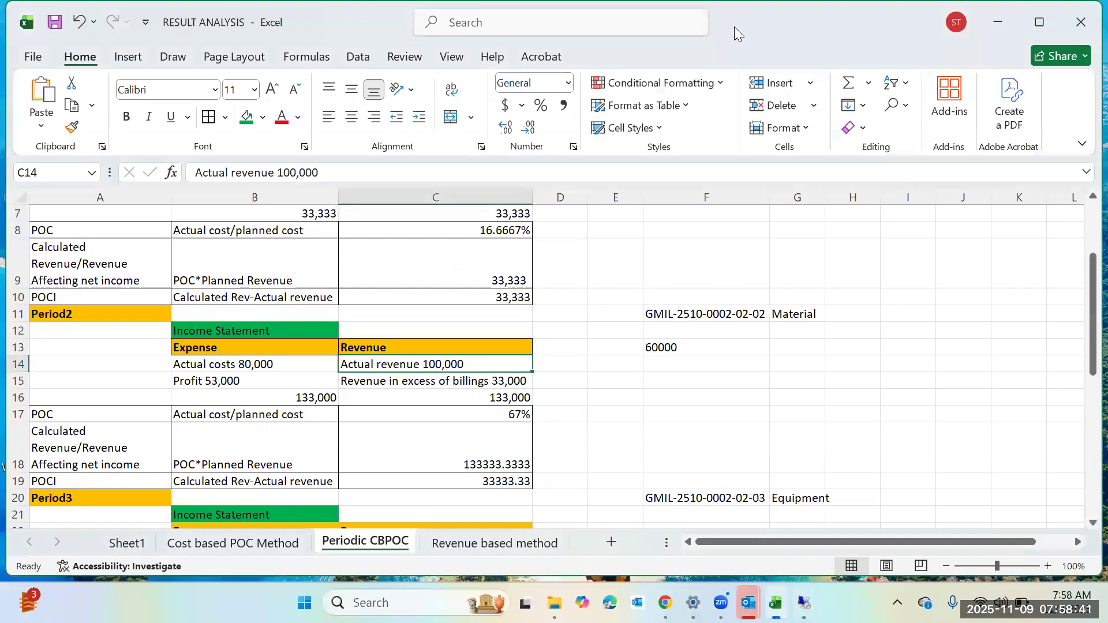
click(744, 312)
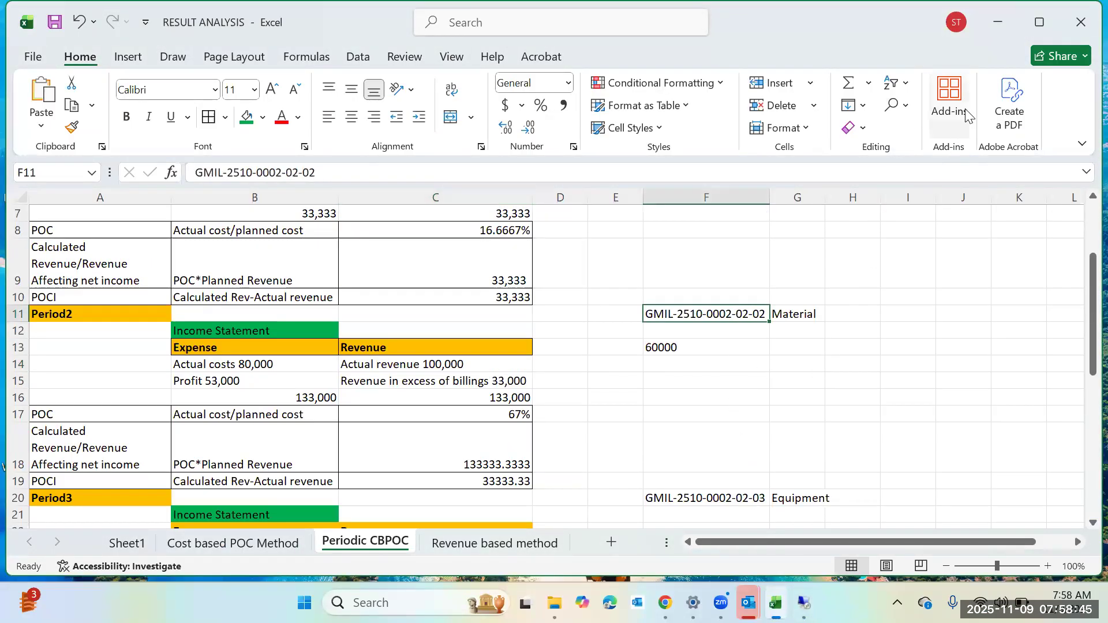
click(1003, 28)
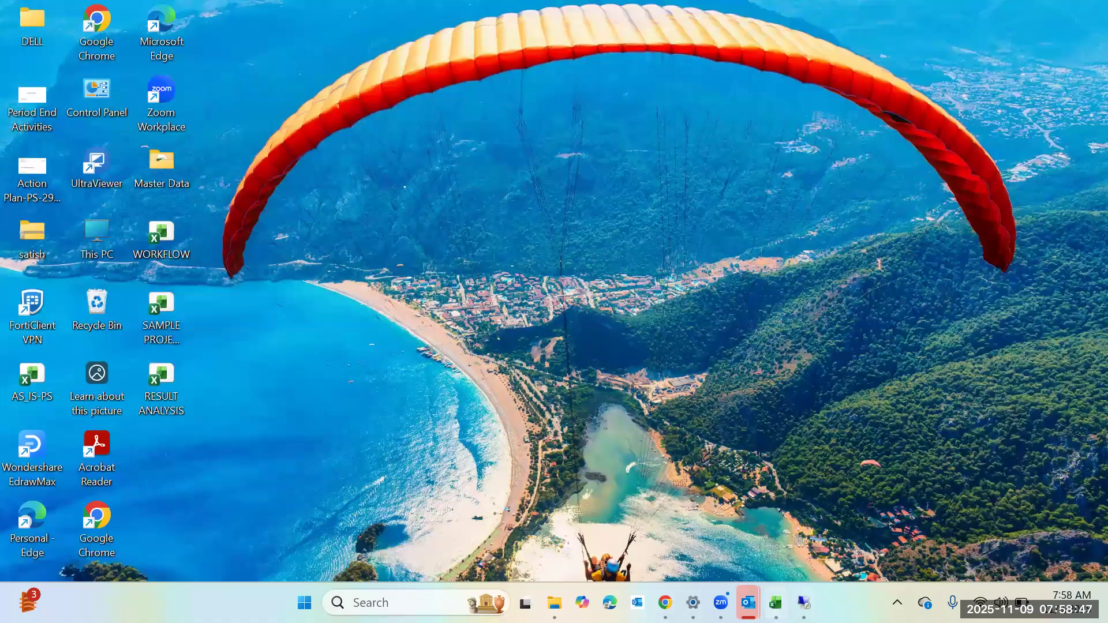
click(804, 603)
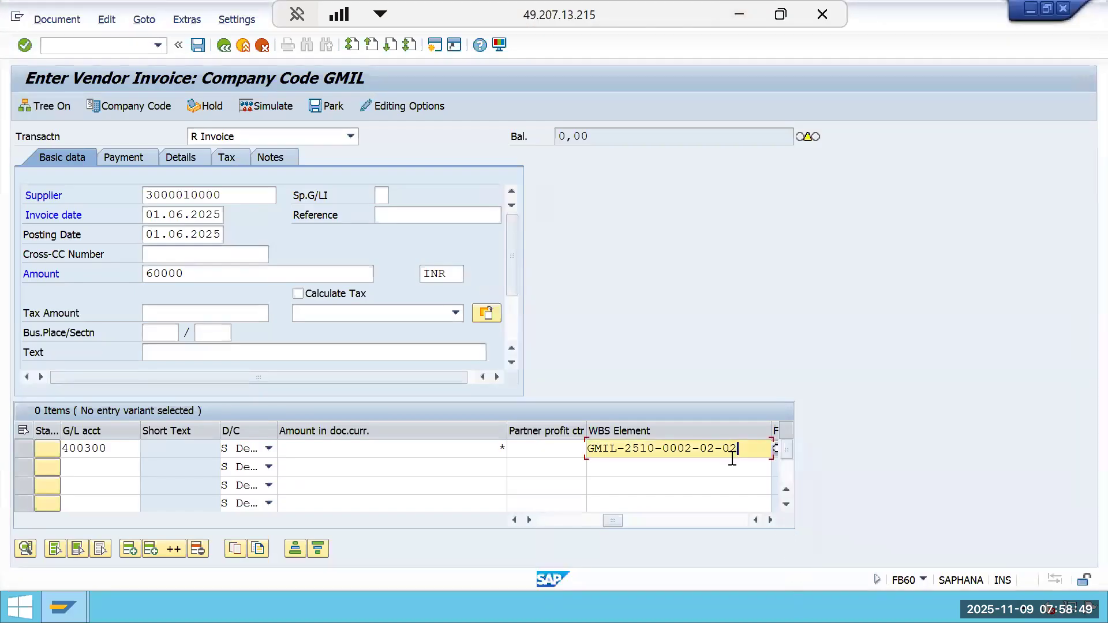
Validate the entries, simulate the document and post the vendor invoice.
key(Return)
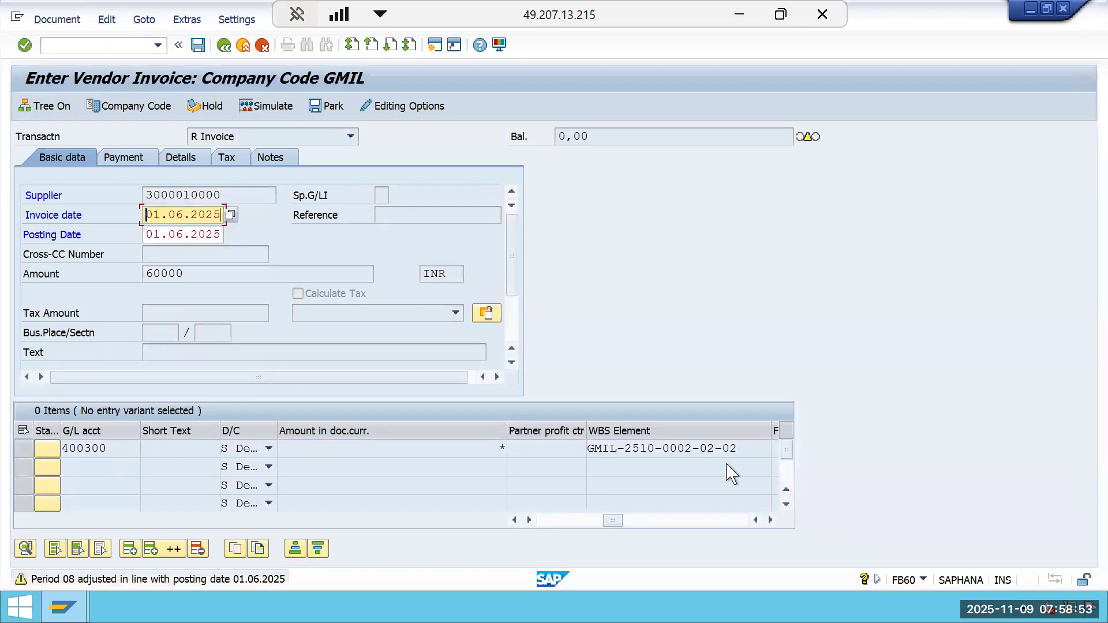
key(Return)
key(Return)
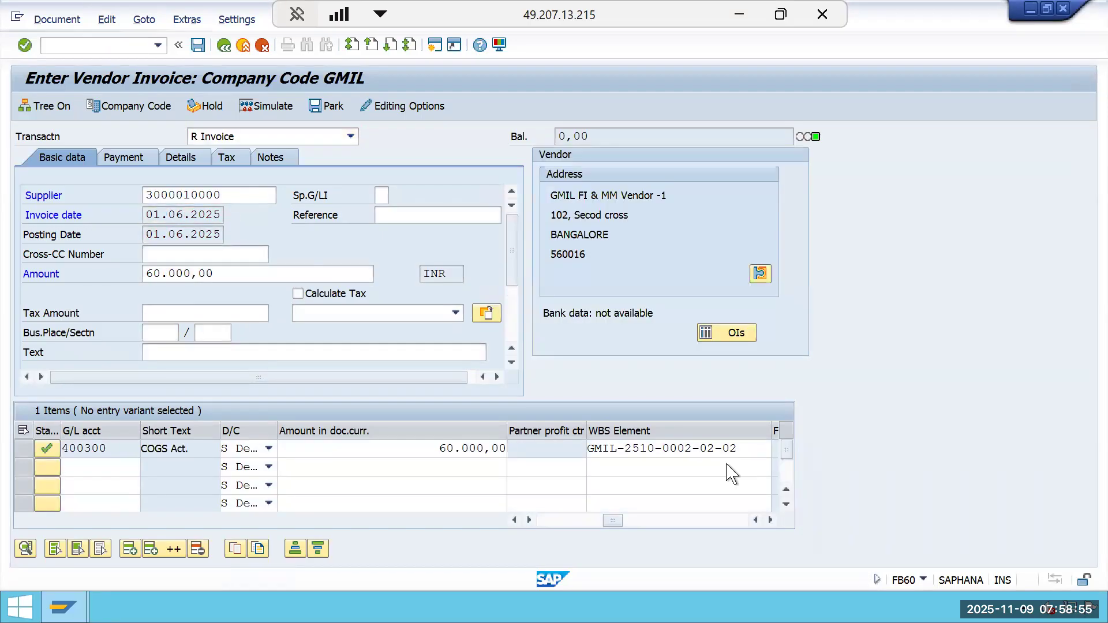
click(283, 106)
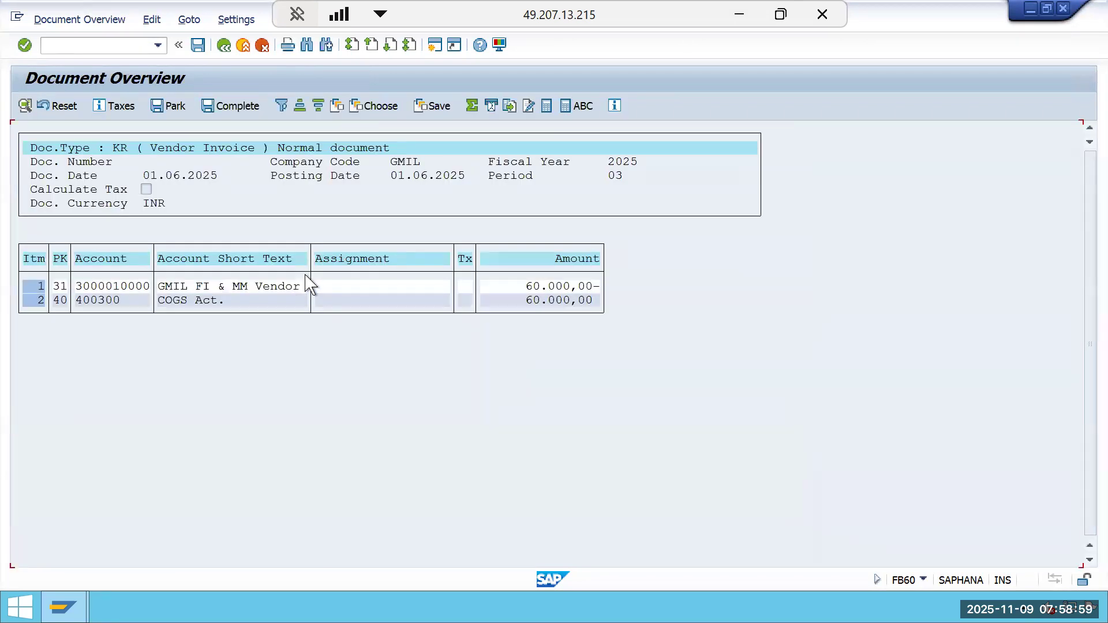
click(199, 47)
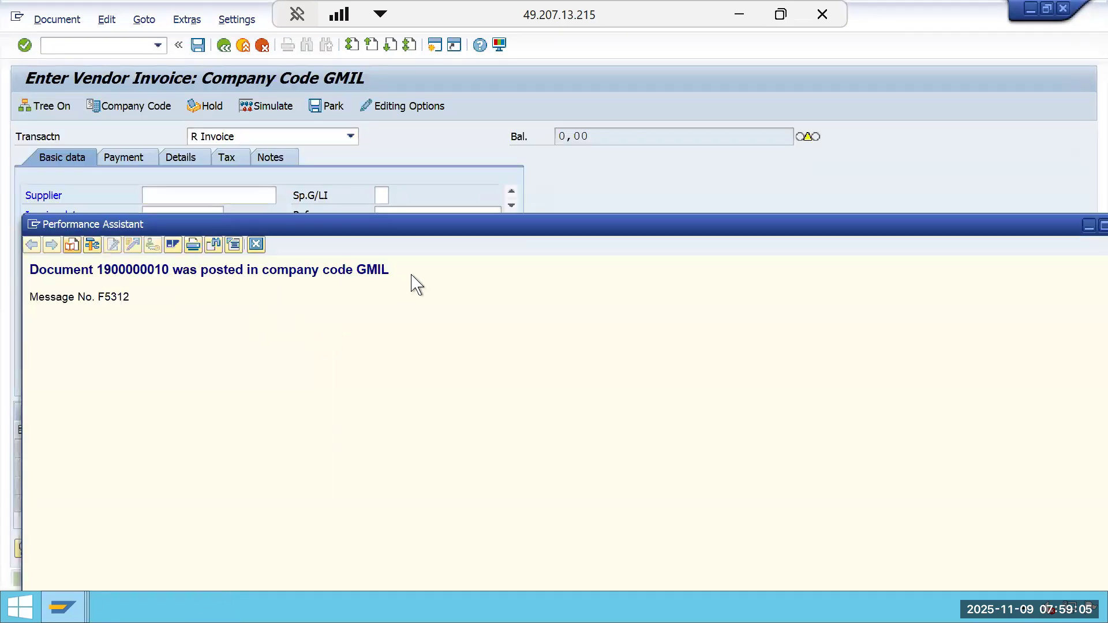
Copy the text of the document-posted confirmation message.
drag(411, 275, 22, 278)
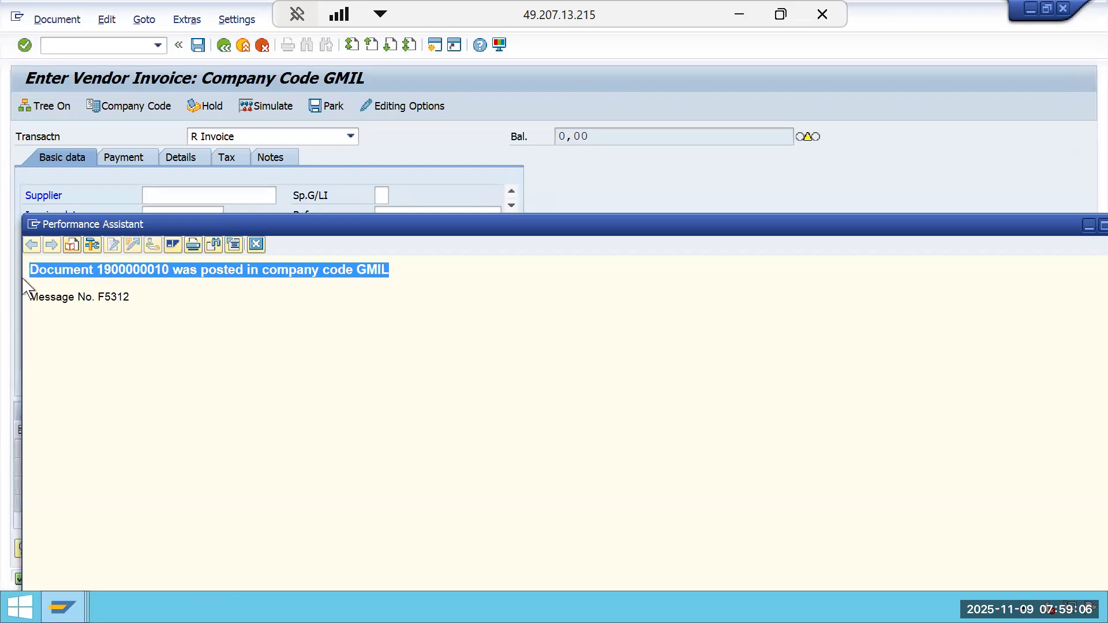
right_click(53, 279)
click(64, 292)
click(739, 14)
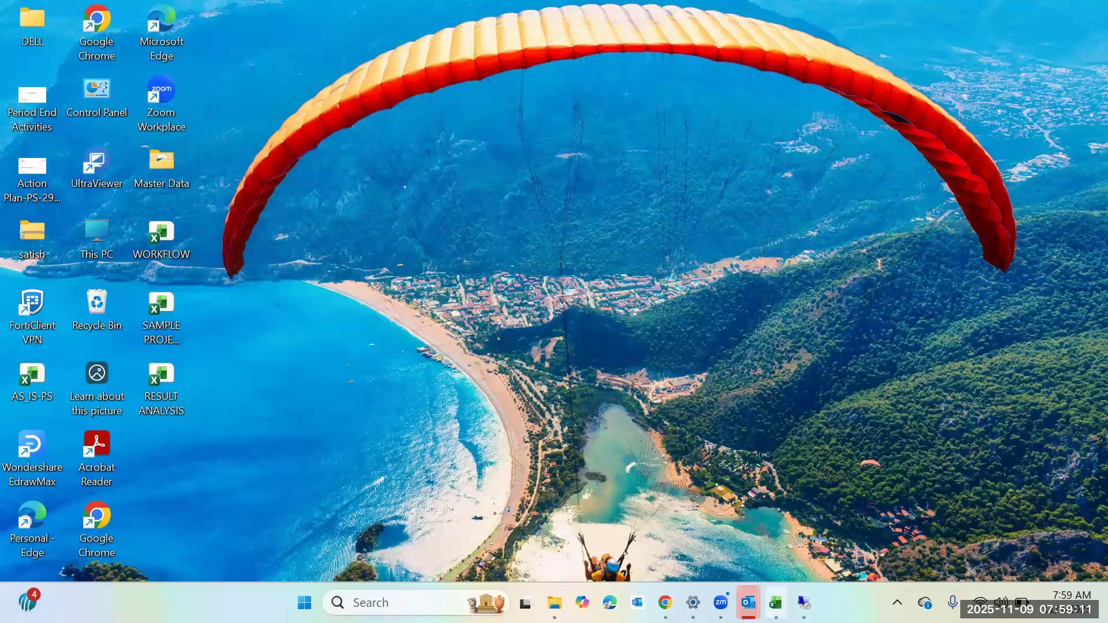
Paste the posting confirmation message into cell F14 below the 60000 amount.
click(775, 603)
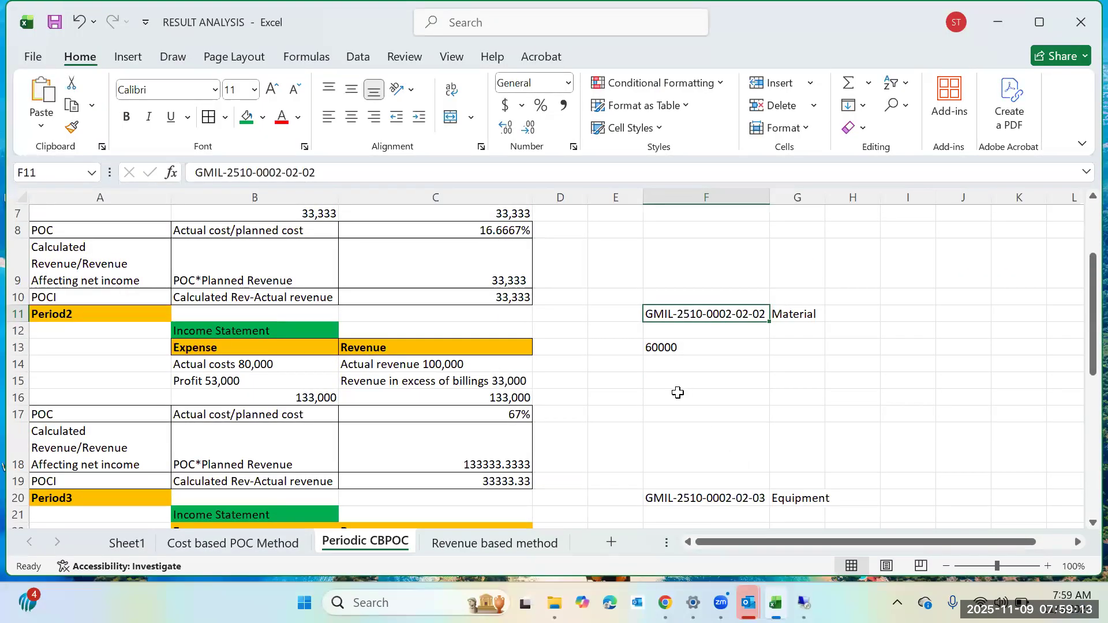
click(682, 364)
right_click(682, 364)
click(757, 197)
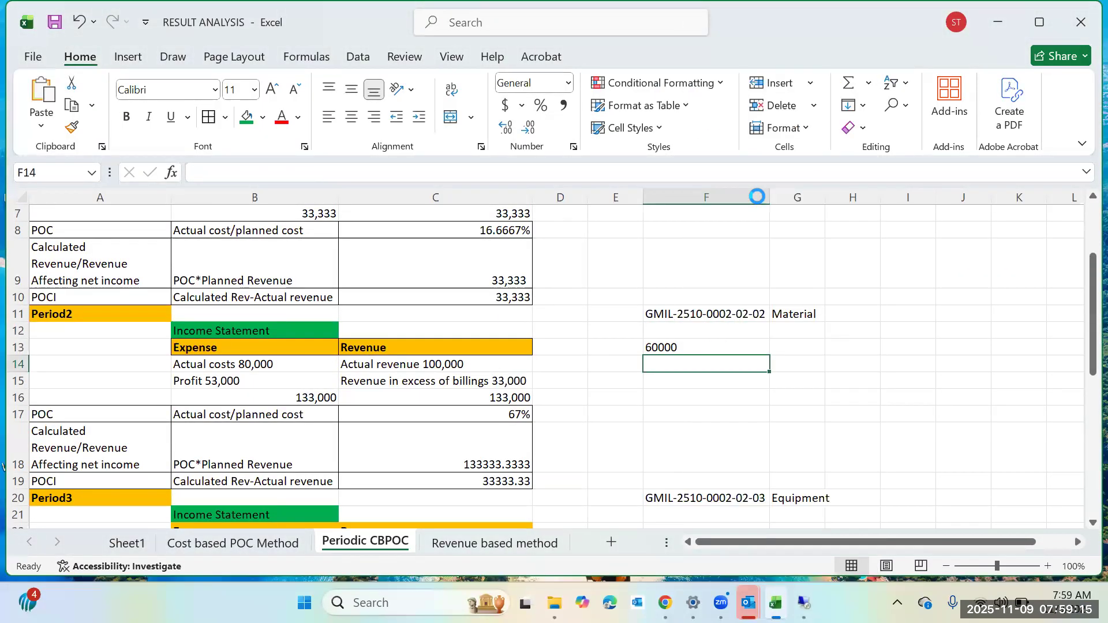
click(881, 428)
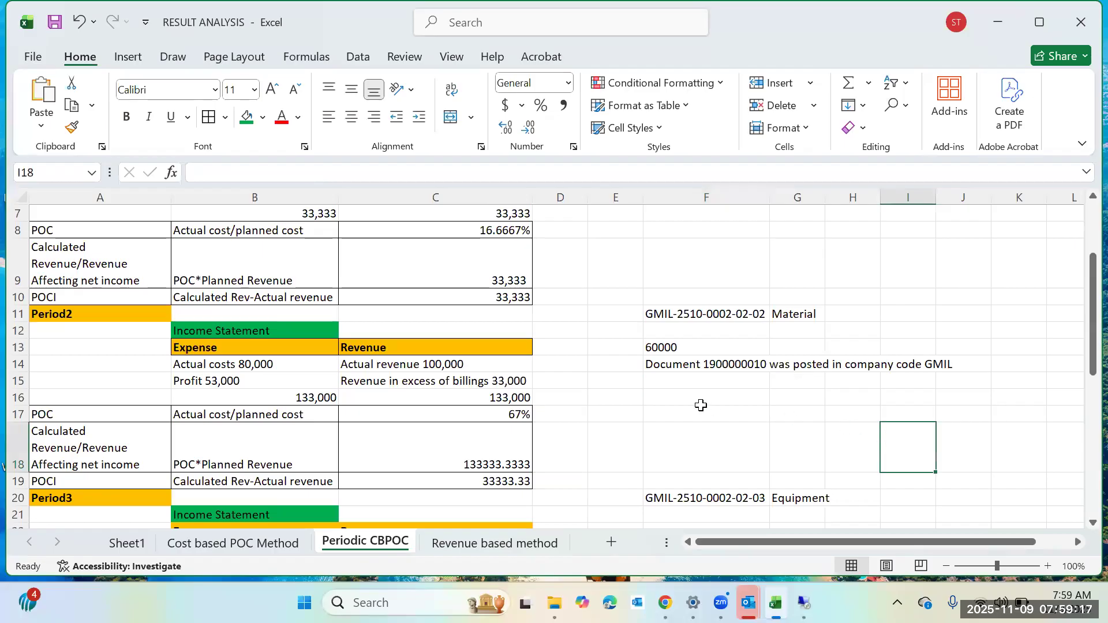
Enter 10000 in cell F22 below the Equipment WBS ID and left-align it.
scroll(700, 405, down, 2)
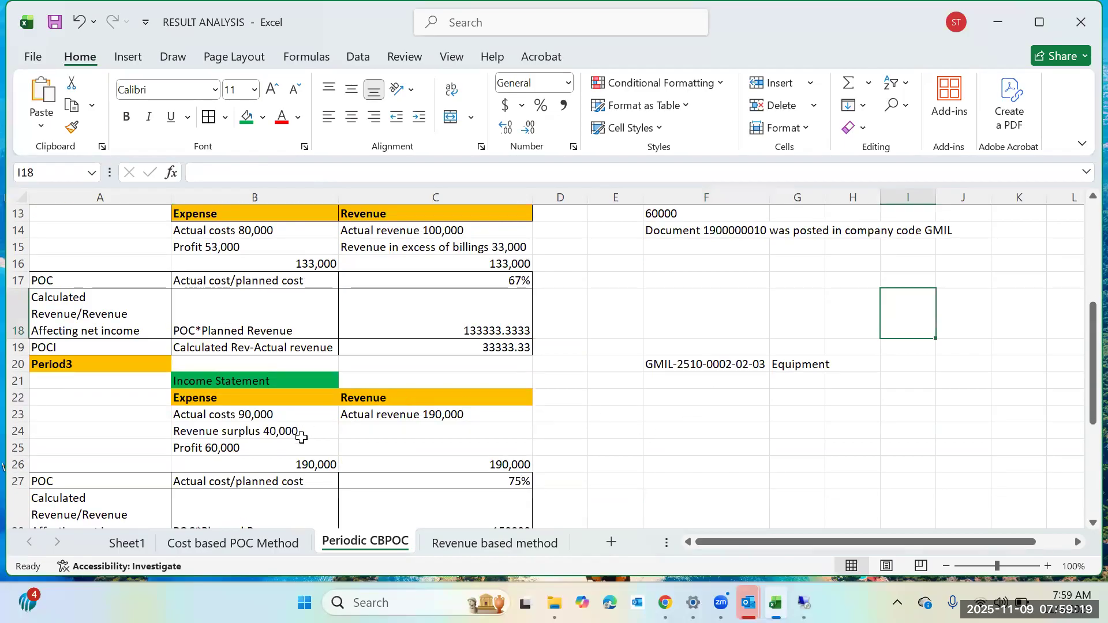
click(278, 414)
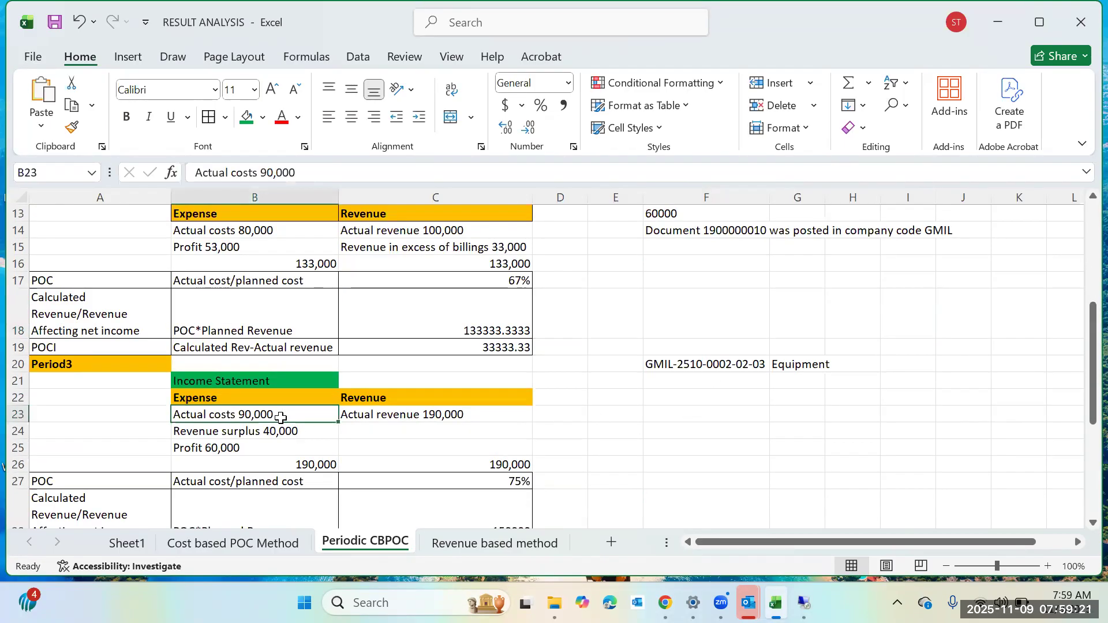
click(681, 397)
text(10000)
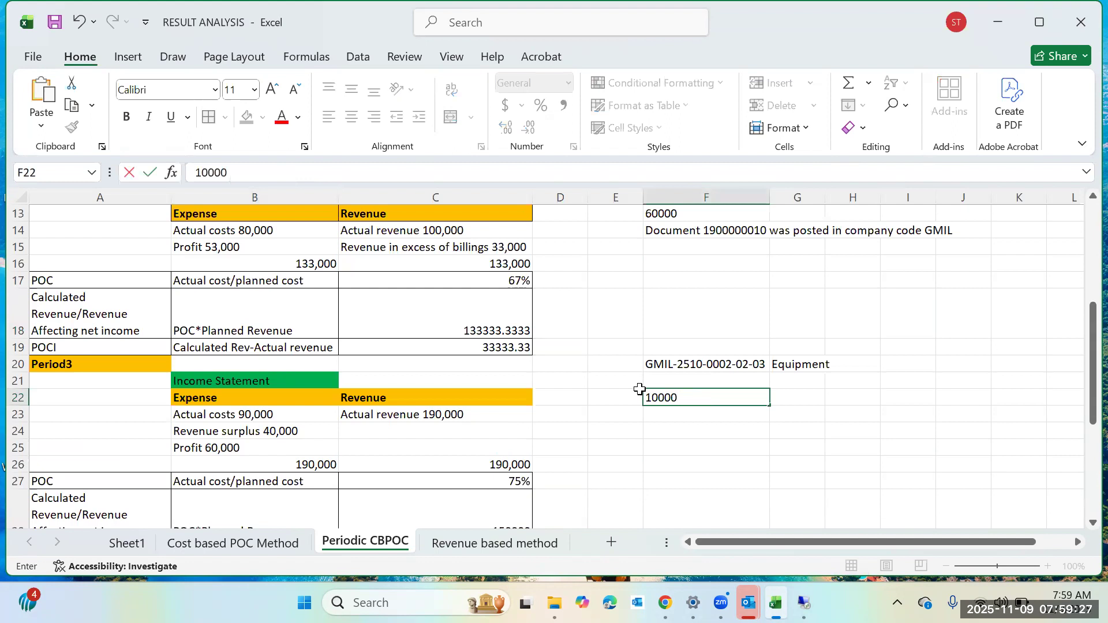
click(800, 447)
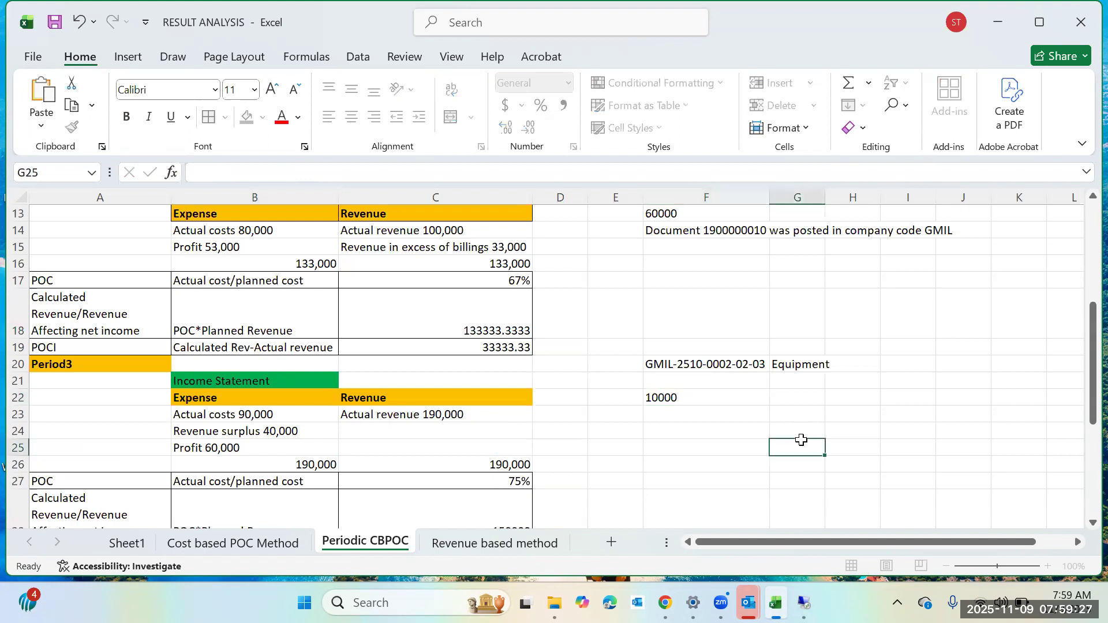
click(720, 392)
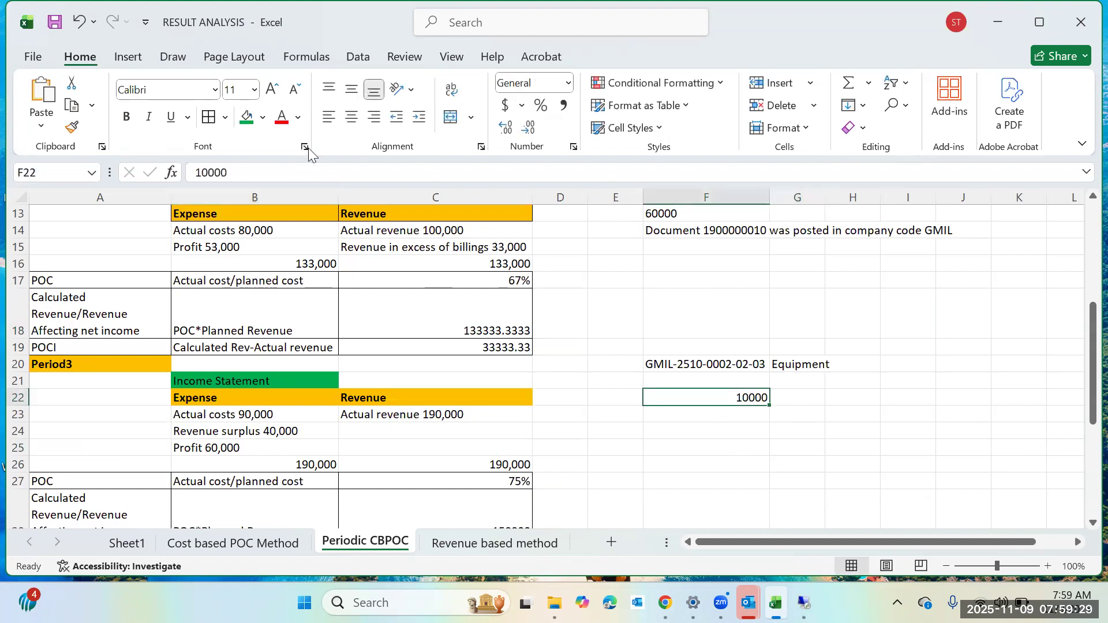
click(329, 118)
click(748, 471)
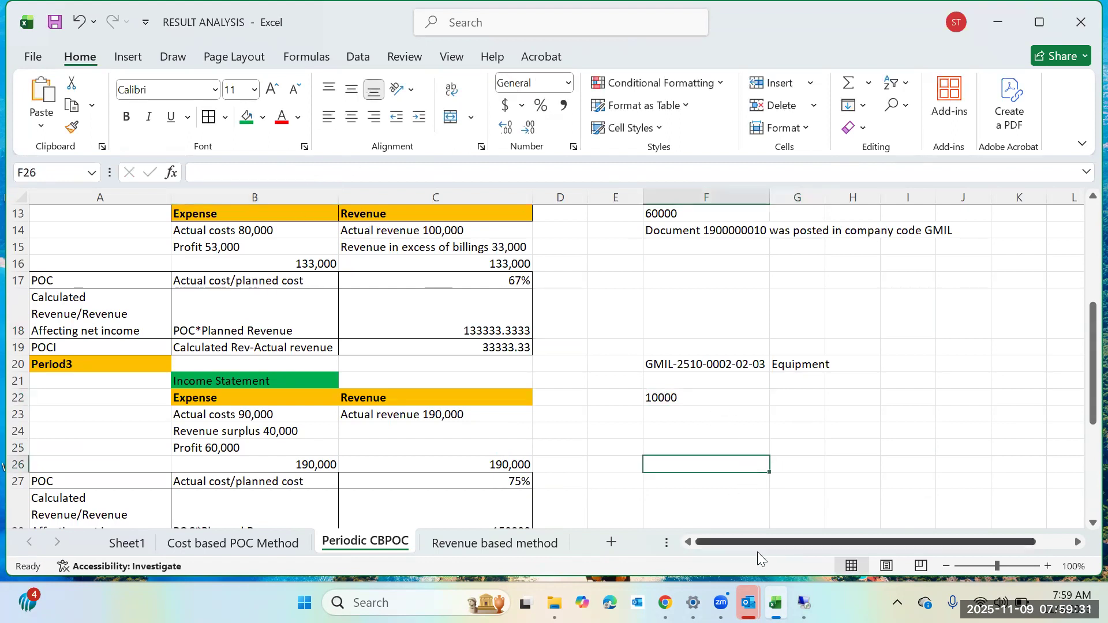
Return to SAP and close the Performance Assistant window.
mouse_move(803, 603)
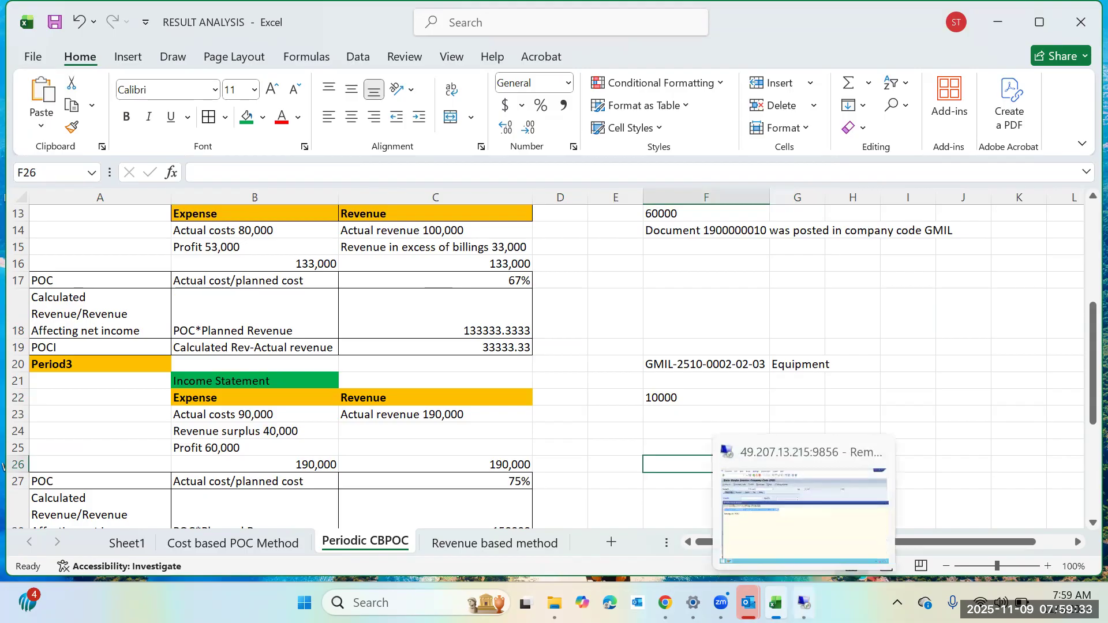
click(816, 534)
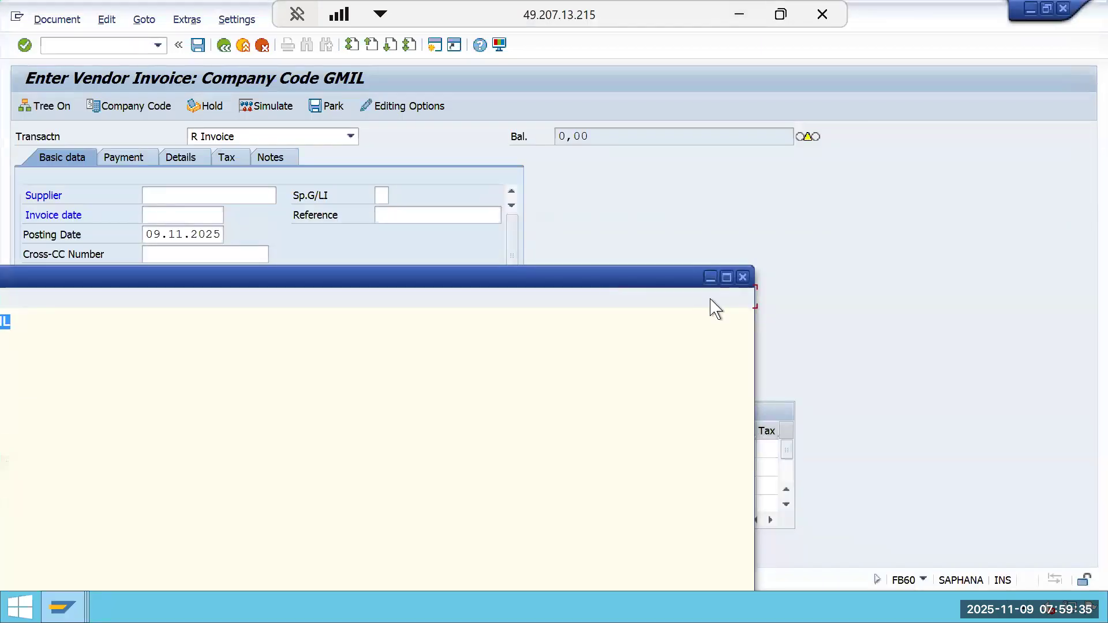
click(741, 278)
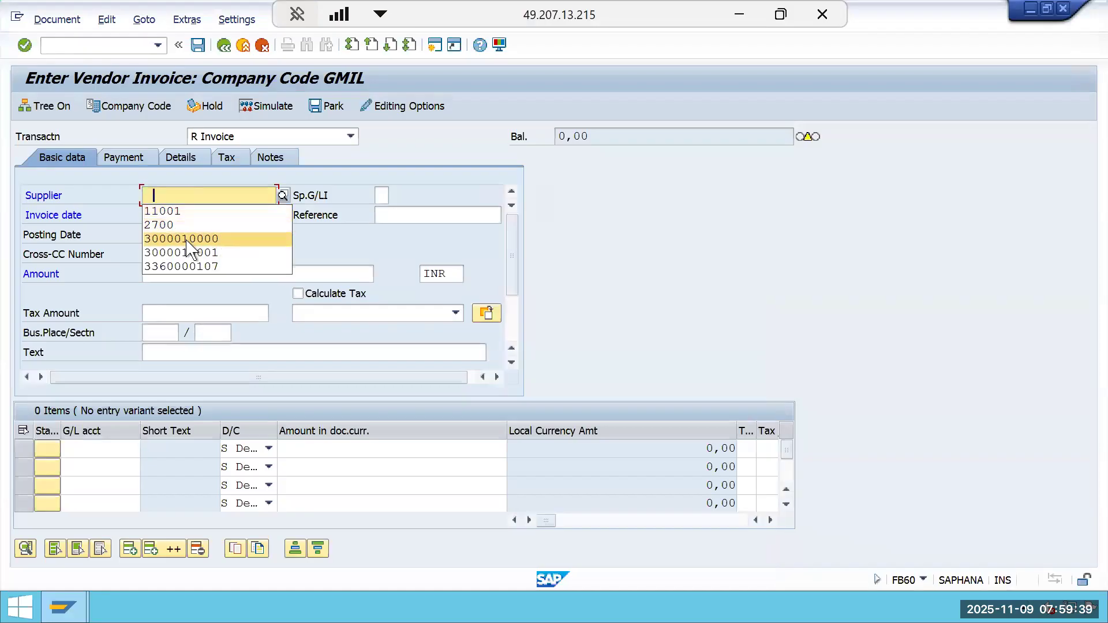
Select the same supplier as before and set the invoice date to 01.07.2025.
click(190, 241)
click(181, 217)
click(171, 227)
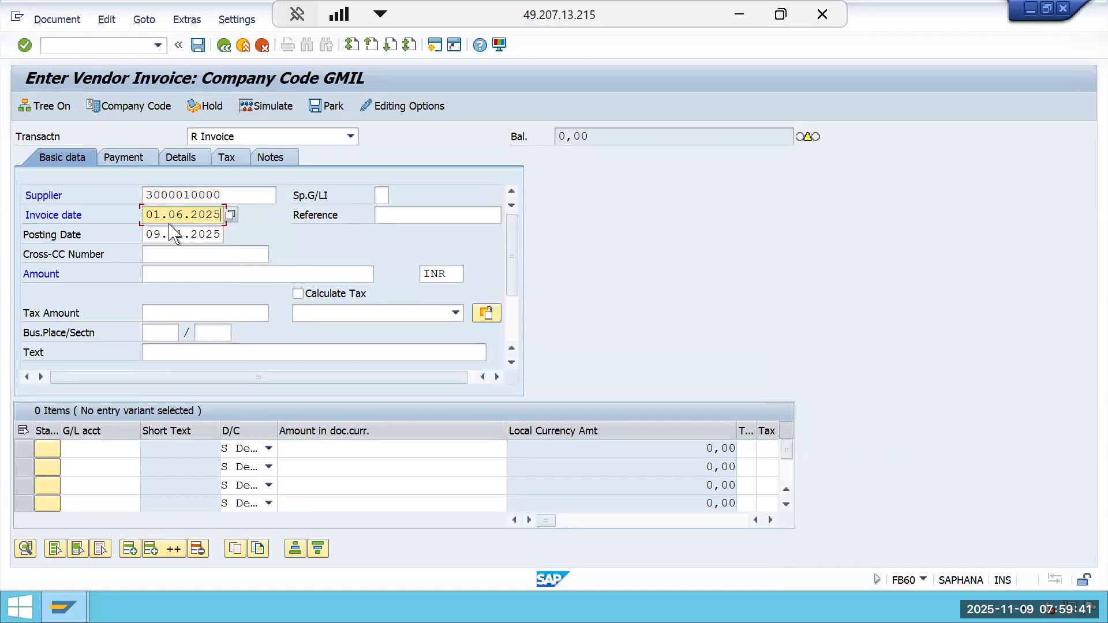
key(BackSpace)
text(7)
Set the posting date to 01.07.2025.
click(220, 235)
key(BackSpace)
key(BackSpace)
key(BackSpace)
key(BackSpace)
key(BackSpace)
key(BackSpace)
key(BackSpace)
key(BackSpace)
key(BackSpace)
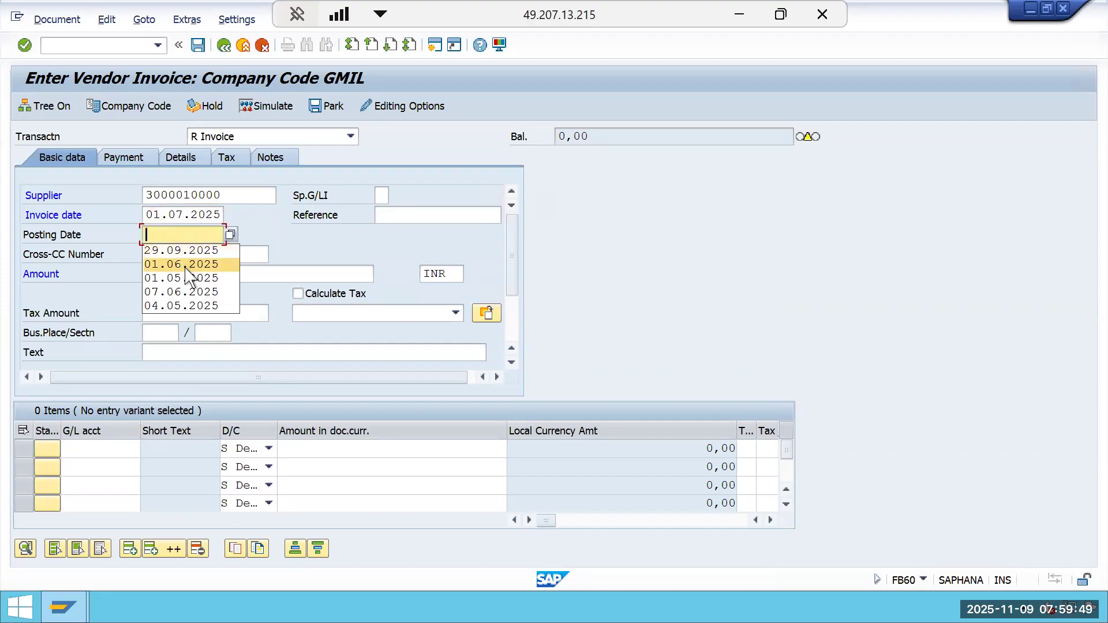
click(186, 266)
key(BackSpace)
text(7)
click(212, 258)
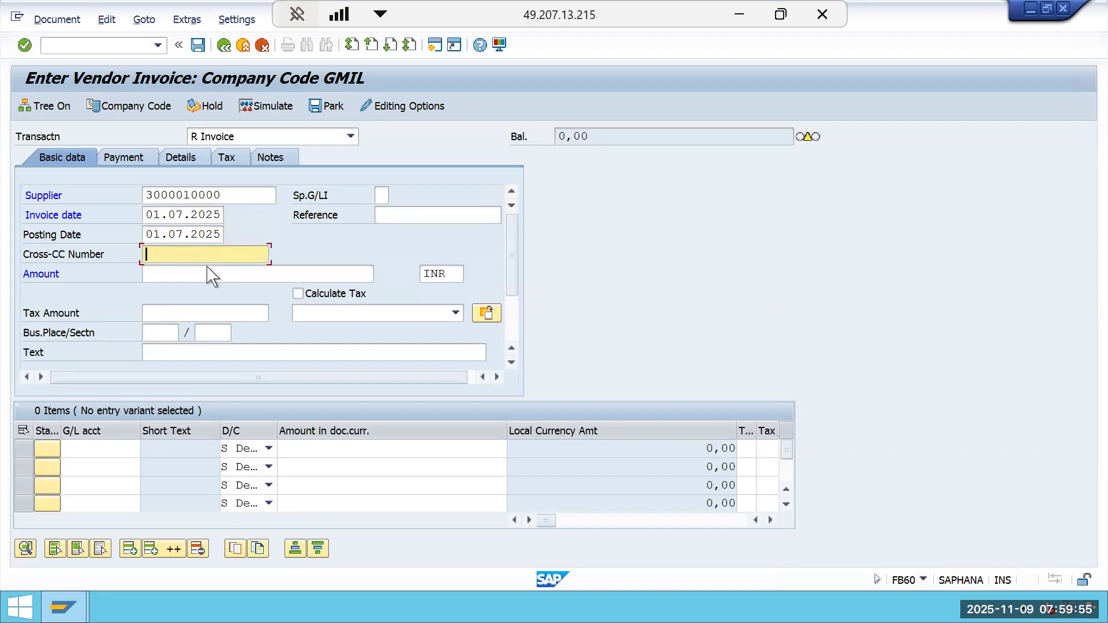
Set the invoice amount to 10000 and enter G/L account 400514 with amount * in the first line item.
click(205, 276)
text(10000)
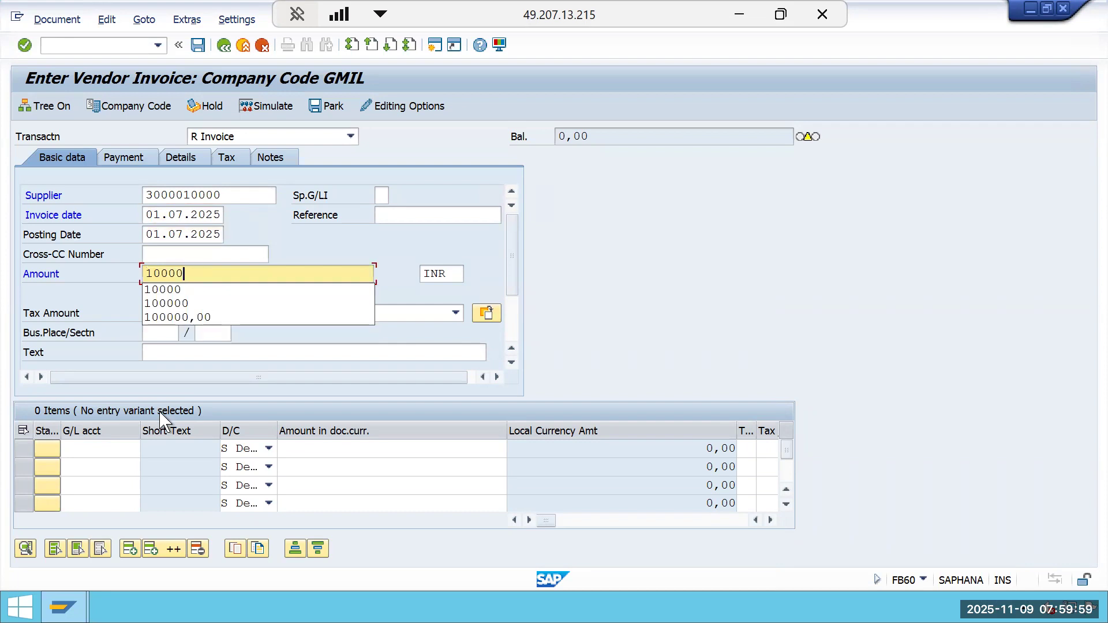
click(98, 449)
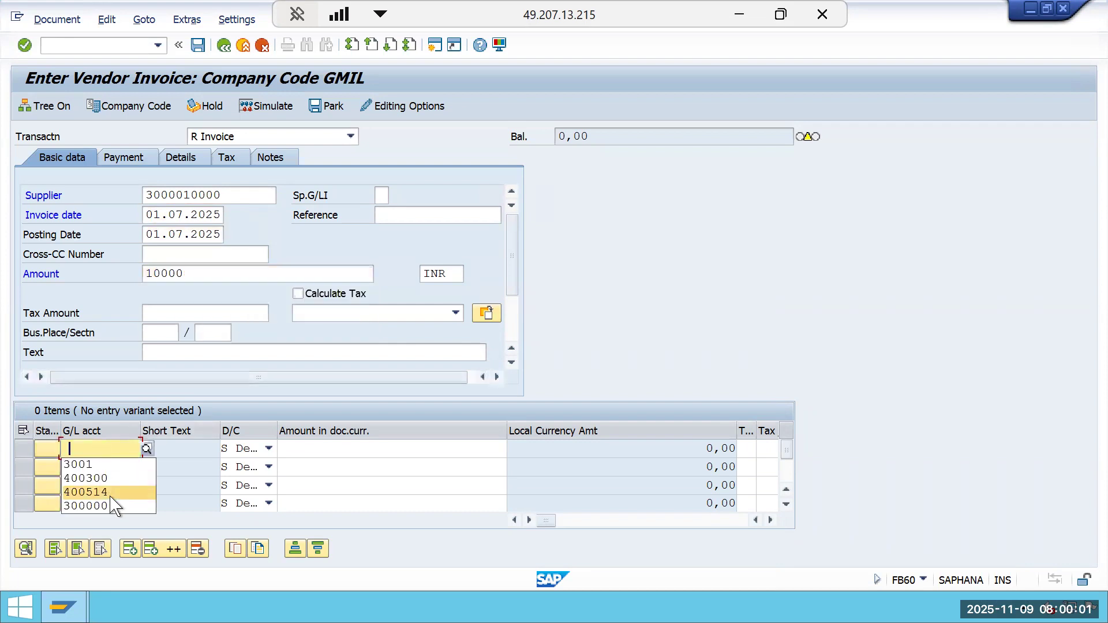
click(110, 495)
click(340, 450)
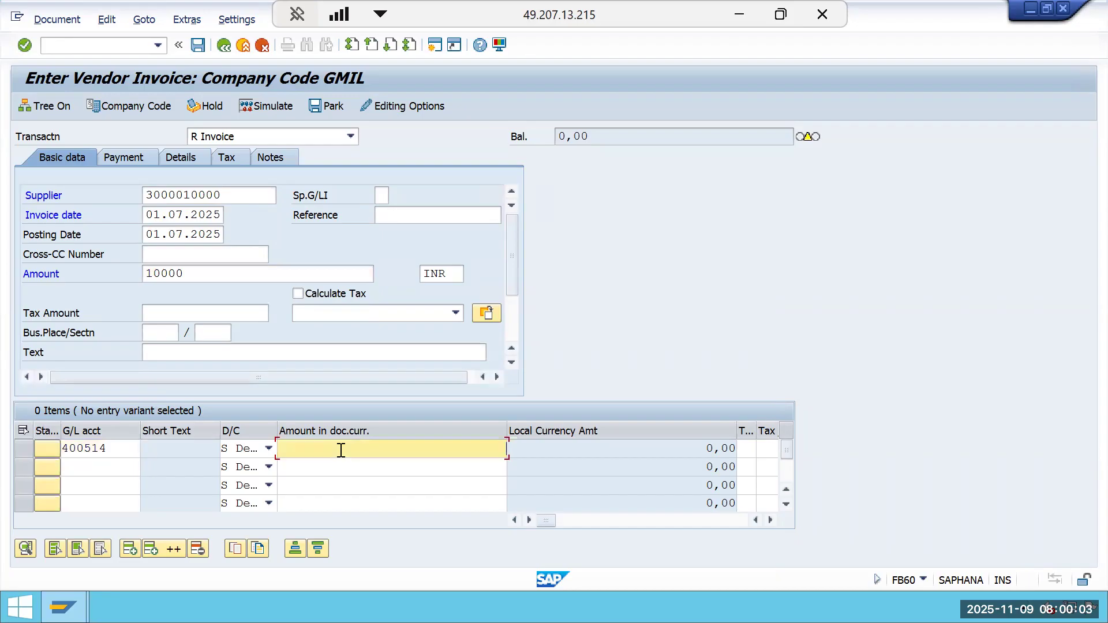
text(*)
key(Tab)
key(Tab)
key(Tab)
key(Tab)
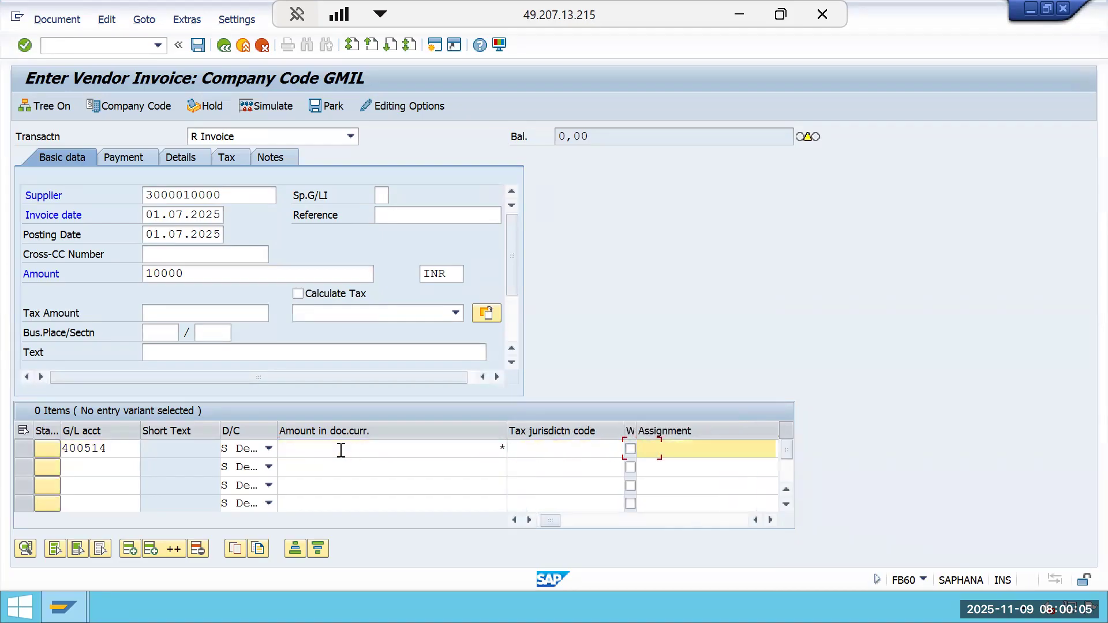
key(Tab)
key(Tab)
key(Tab)
key(Tab)
key(Tab)
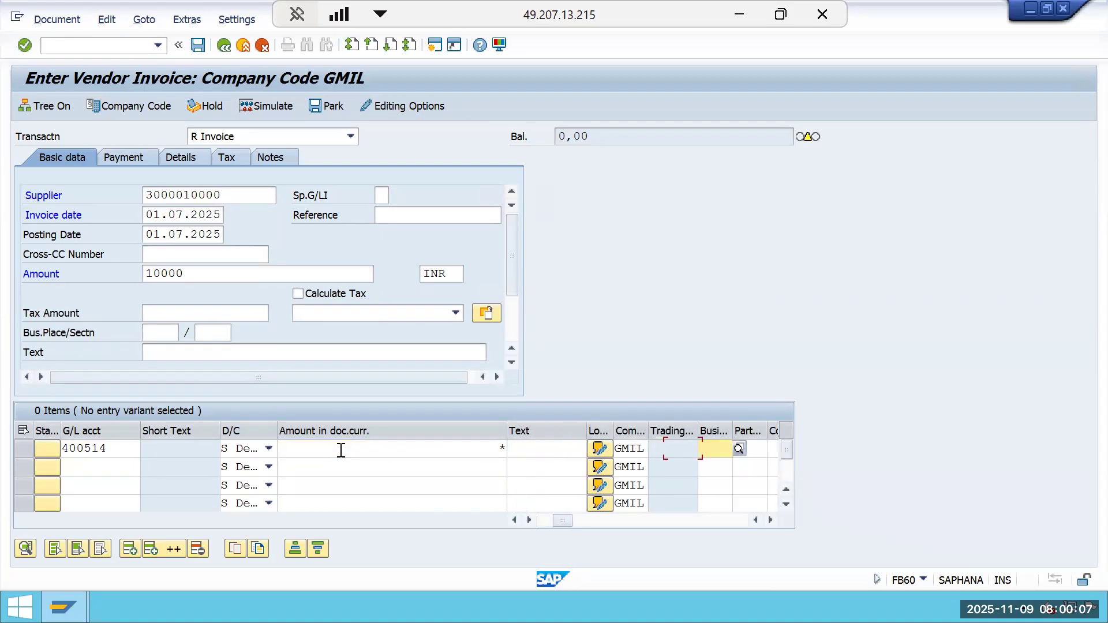
key(Tab)
key(Tab)
key(Tab)
key(Tab)
key(Tab)
key(Tab)
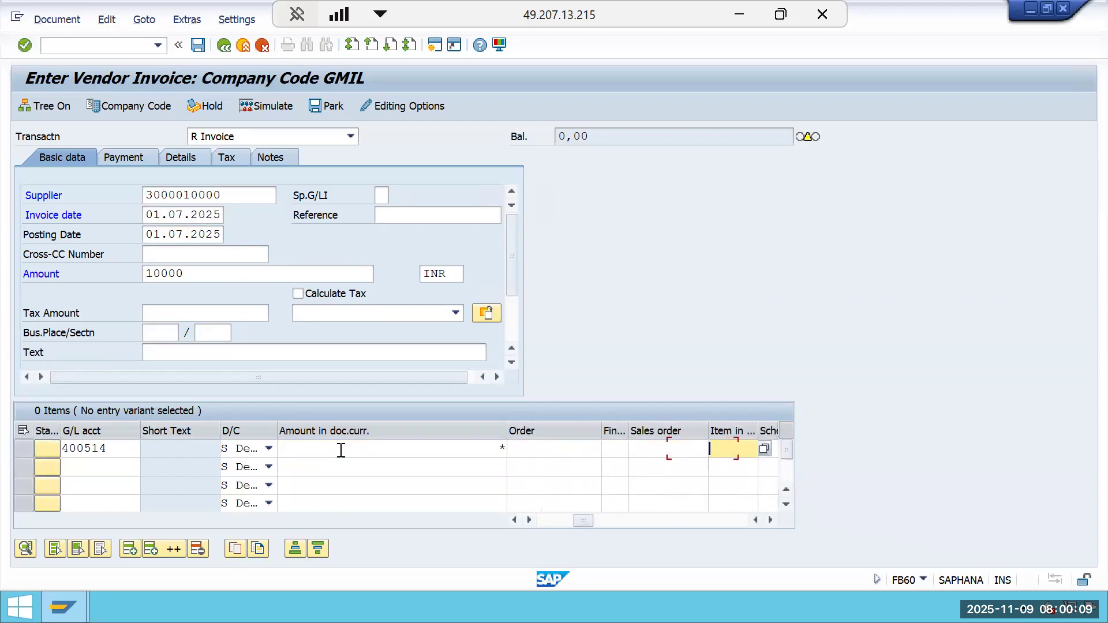
key(Tab)
key(Tab)
key(Tab)
key(Tab)
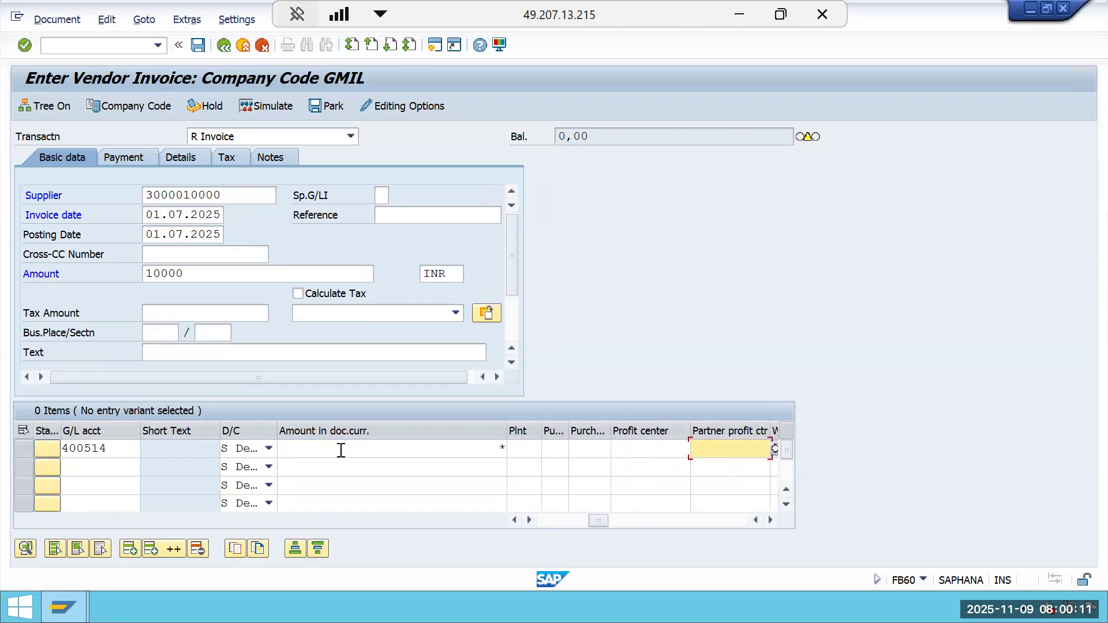
key(Tab)
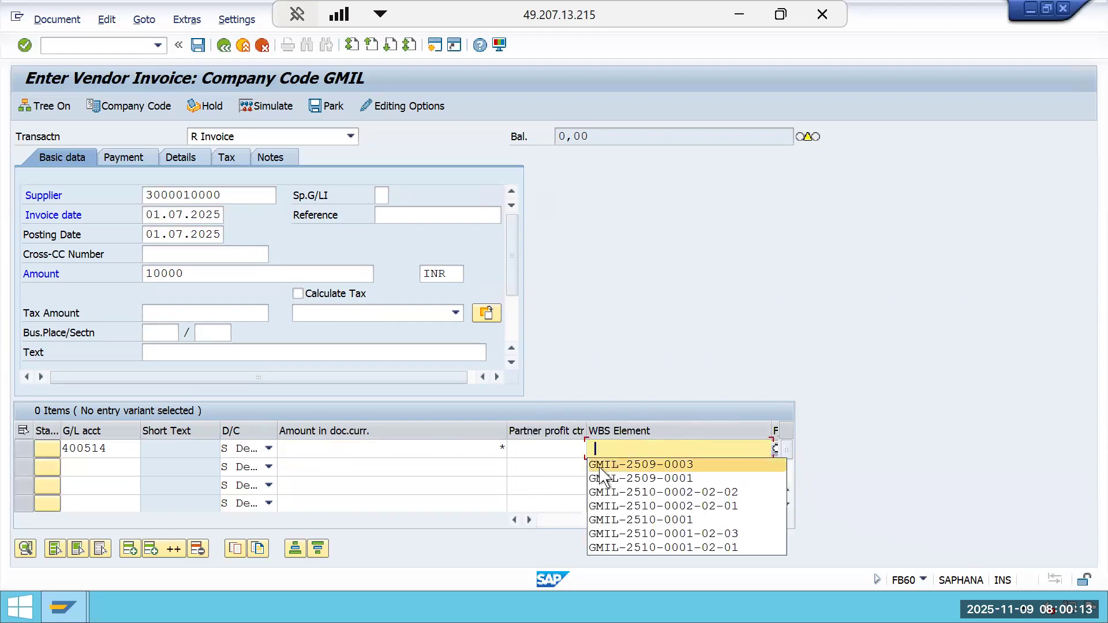
click(735, 494)
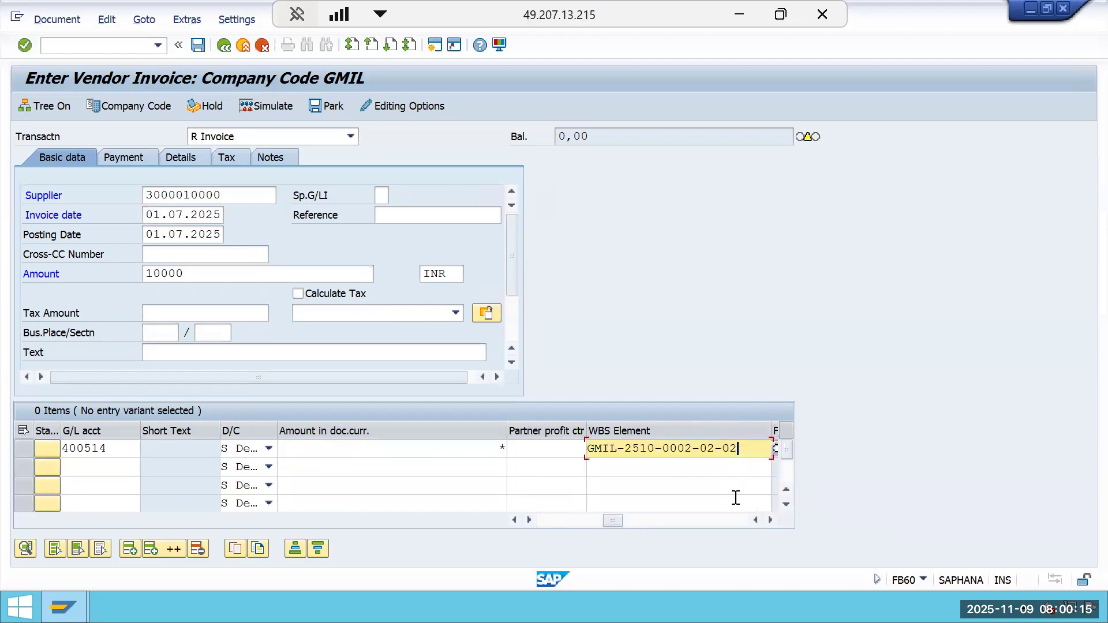
key(BackSpace)
text(3)
key(Return)
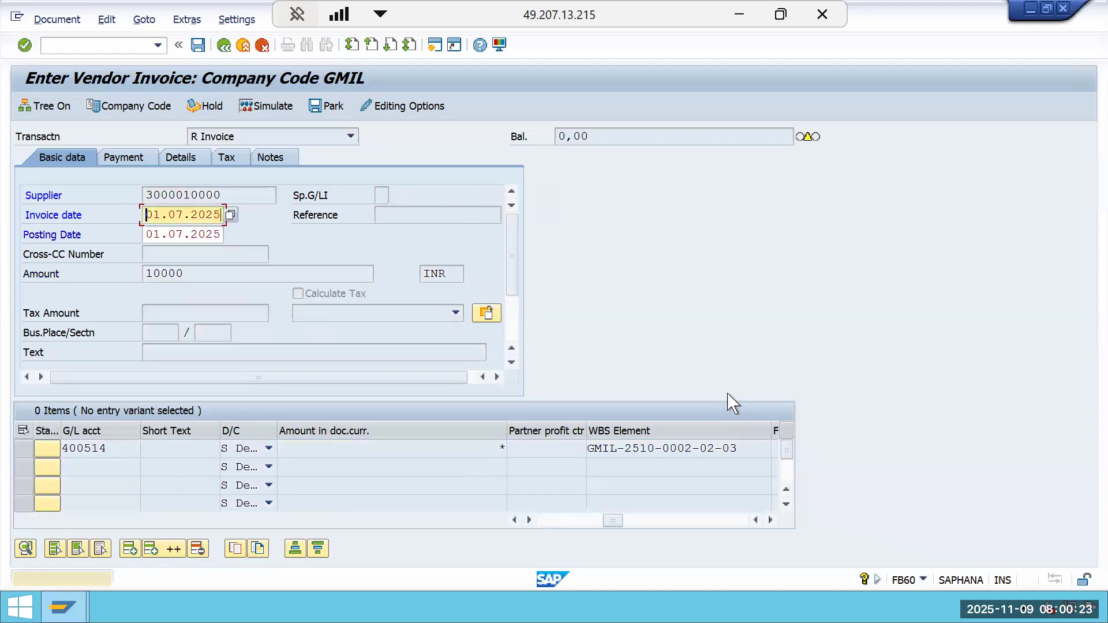
Confirm the line item entries and post the vendor invoice.
key(Return)
key(Return)
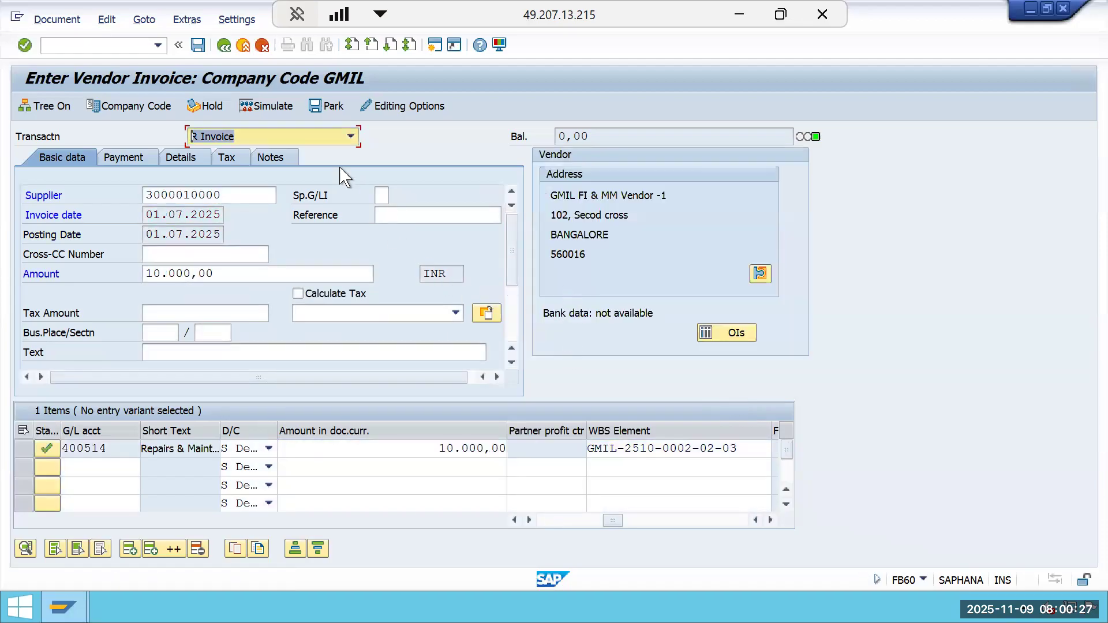
click(269, 107)
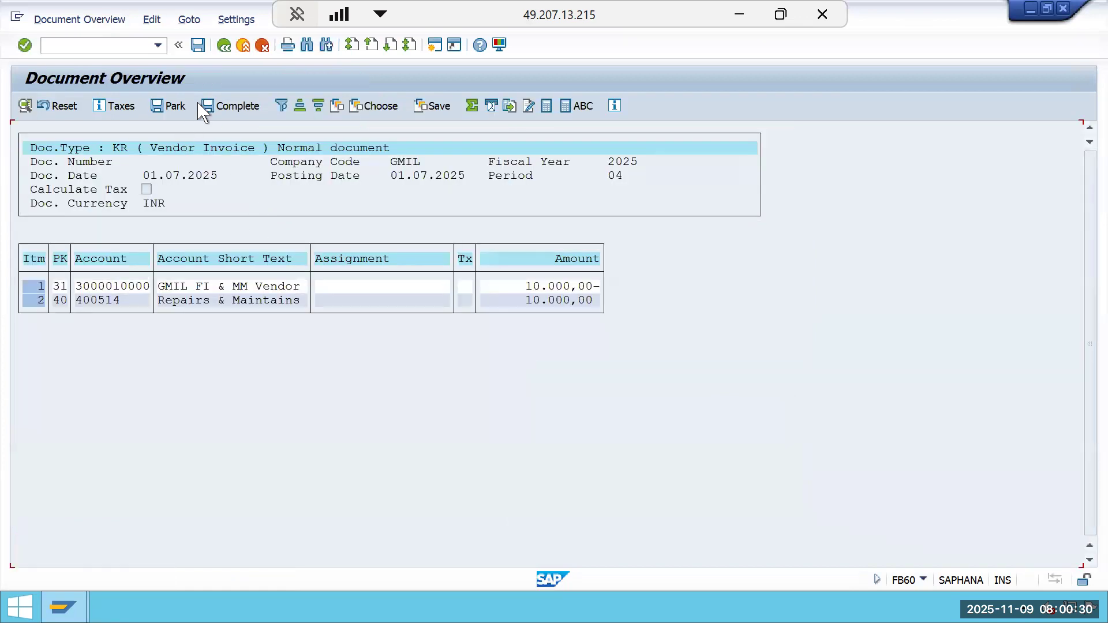
click(198, 45)
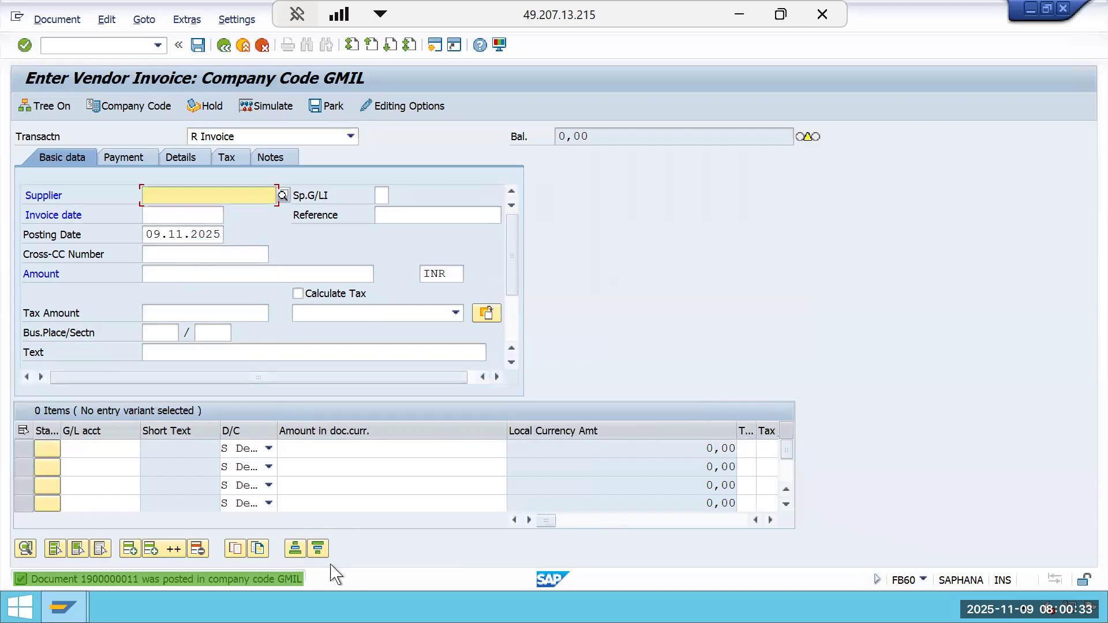
Open the posting confirmation message and copy its text with the document number.
double_click(295, 577)
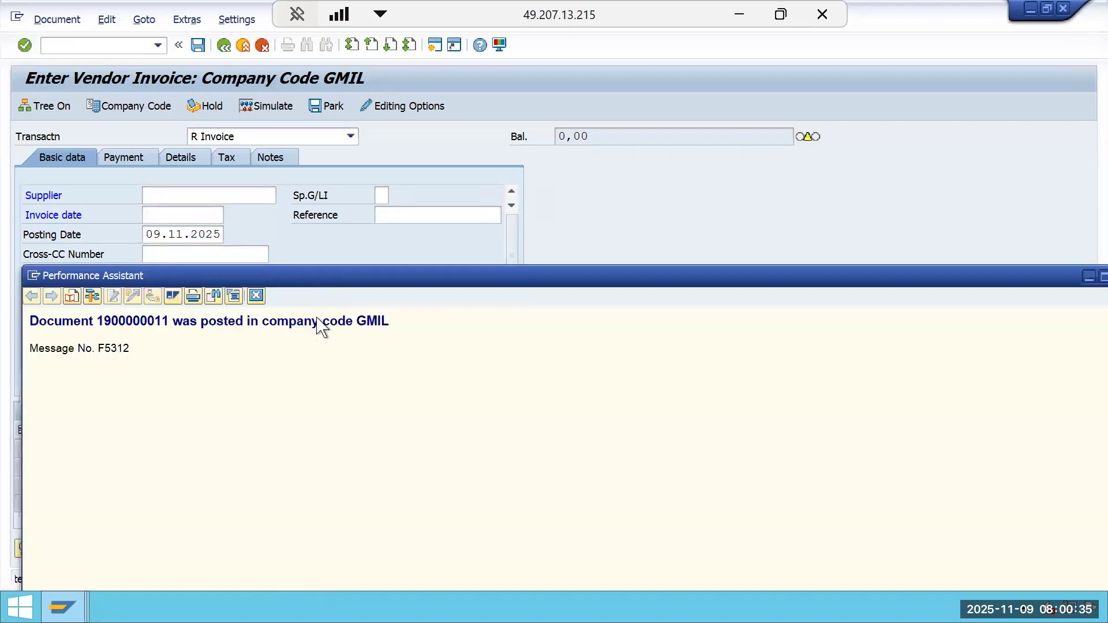
drag(390, 322, 29, 323)
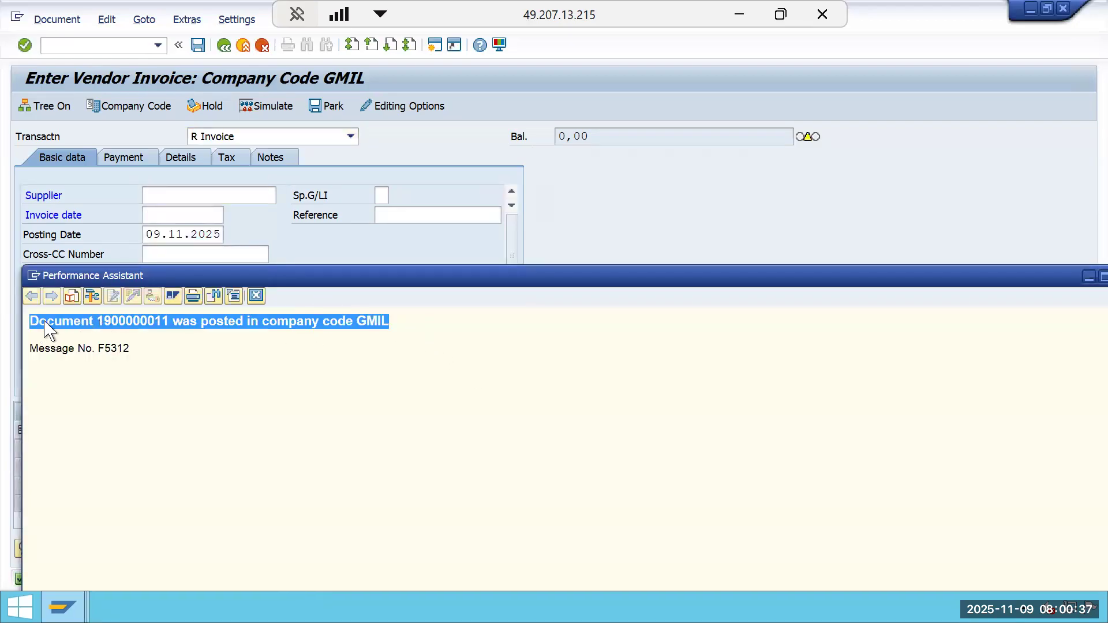
right_click(45, 325)
click(73, 345)
click(730, 9)
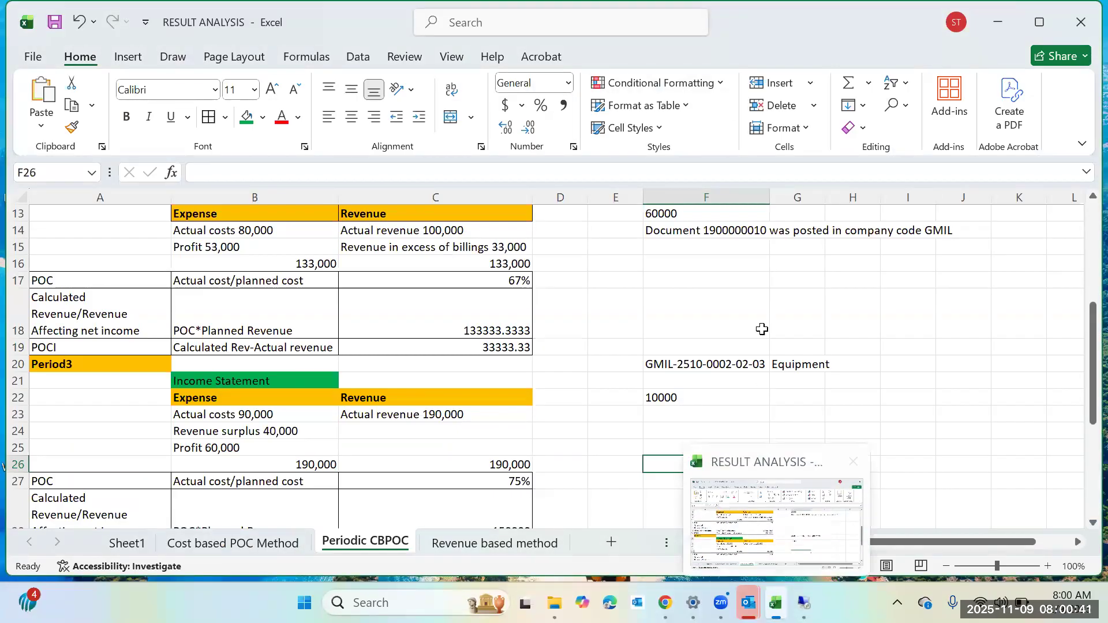
Paste the posting confirmation message into cell F23 below the 10000 amount.
scroll(738, 356, down, 1)
click(702, 365)
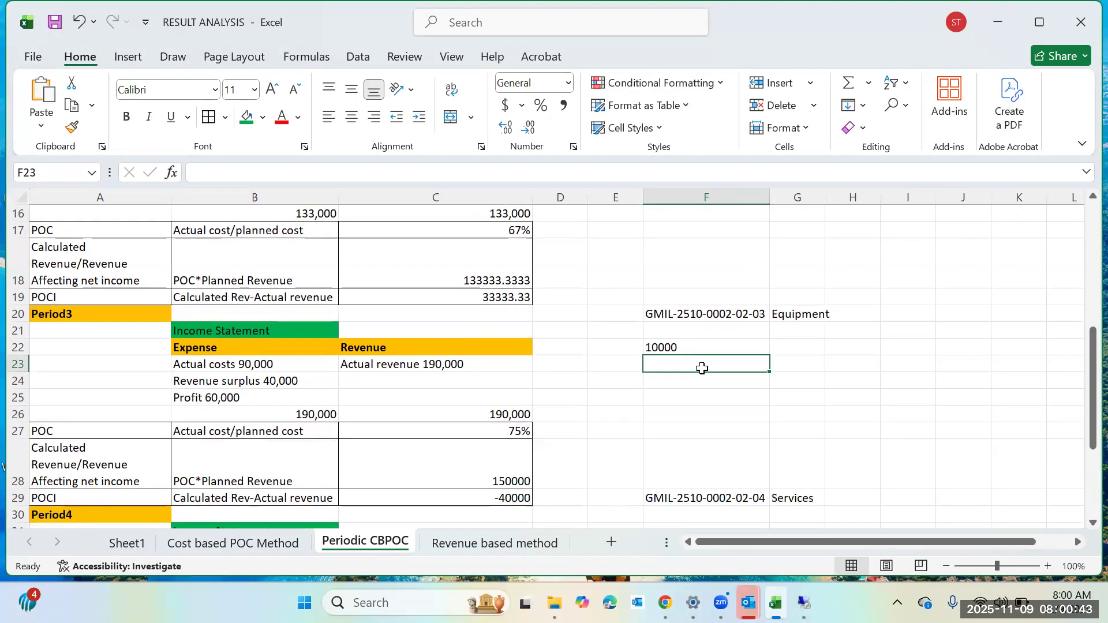
right_click(702, 365)
click(771, 200)
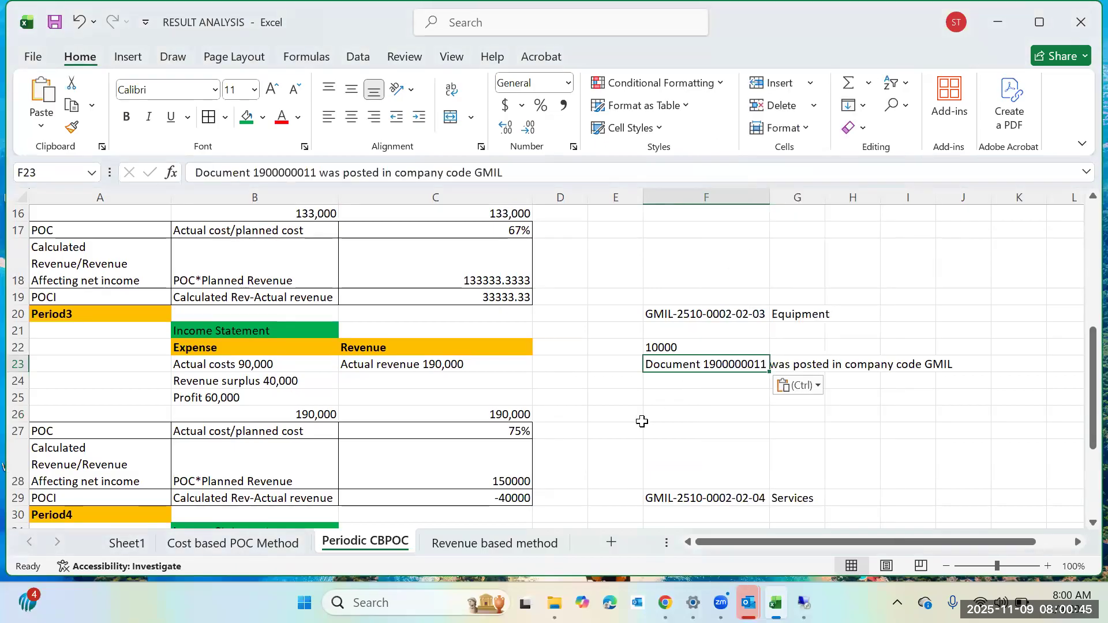
scroll(640, 415, down, 3)
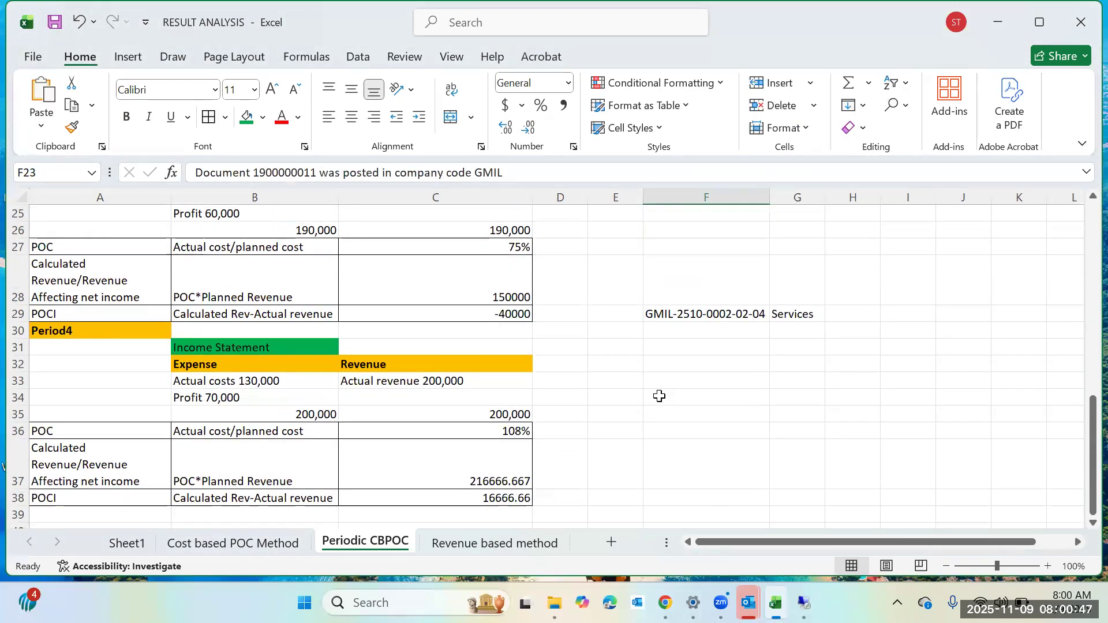
click(660, 396)
click(700, 346)
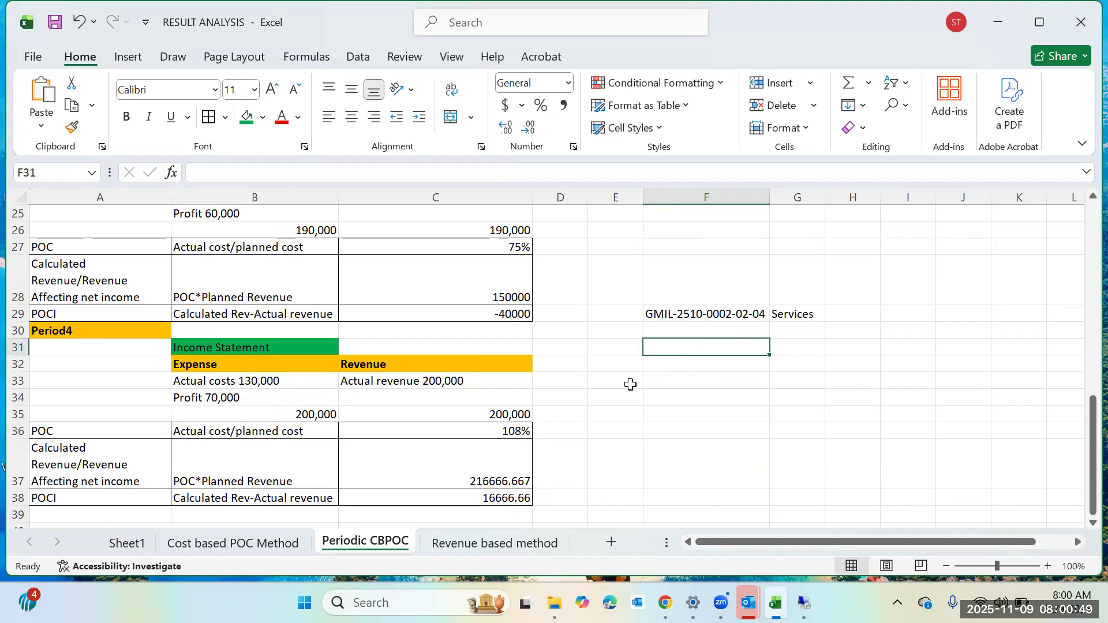
scroll(630, 385, up, 3)
scroll(628, 385, down, 1)
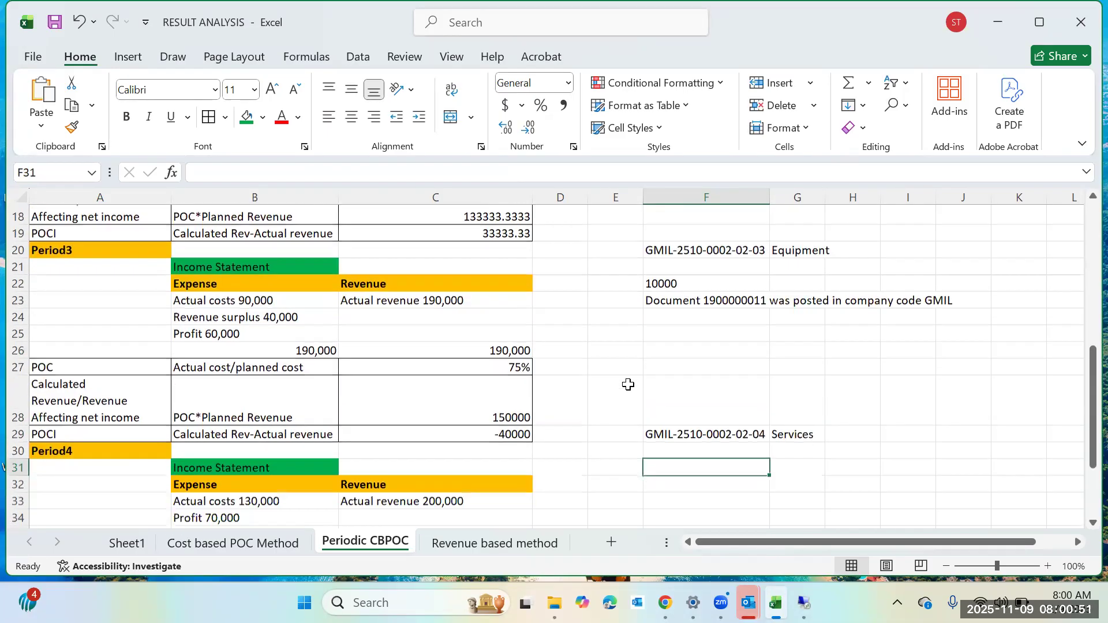
scroll(666, 473, down, 1)
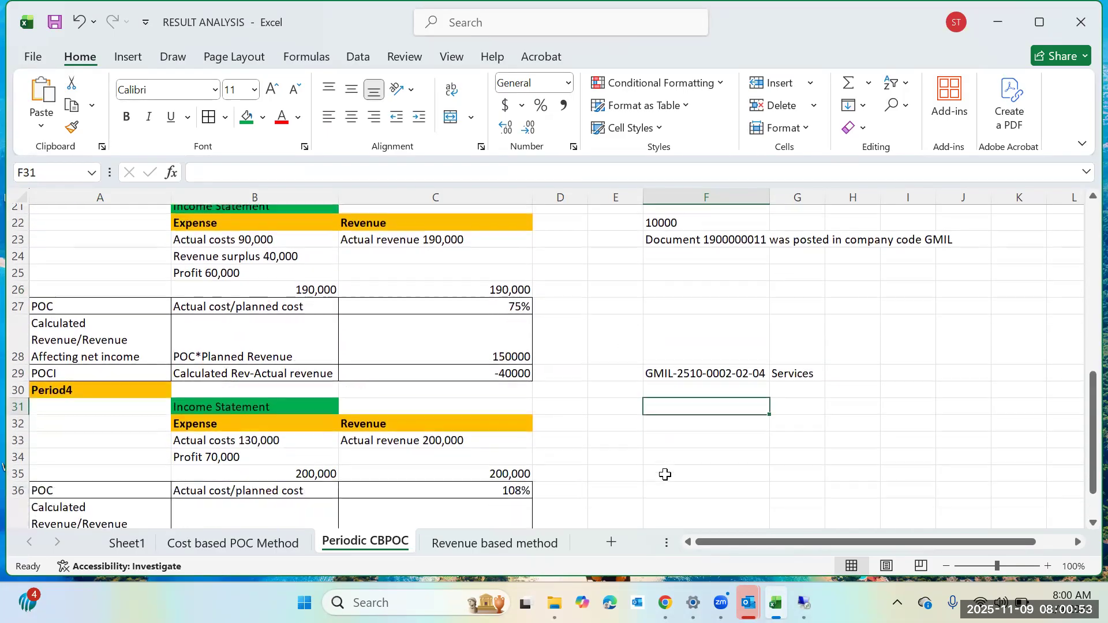
click(735, 365)
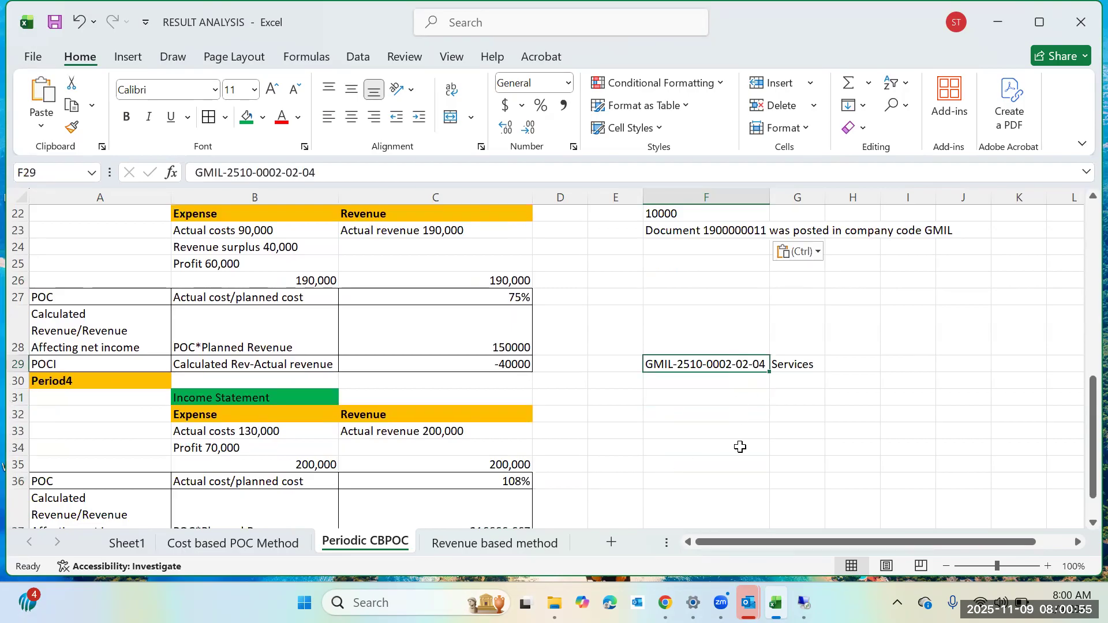
key(ctrl+c)
click(702, 414)
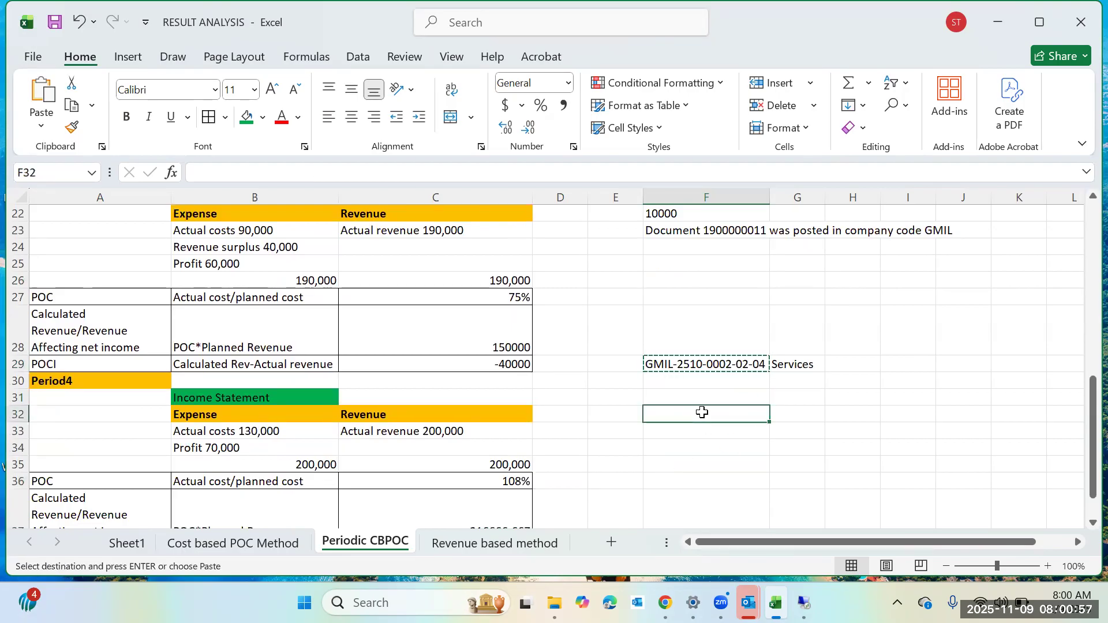
key(ctrl+v)
Move the Services label from cell G29 to cell G32 beside the WBS ID.
click(690, 478)
click(788, 359)
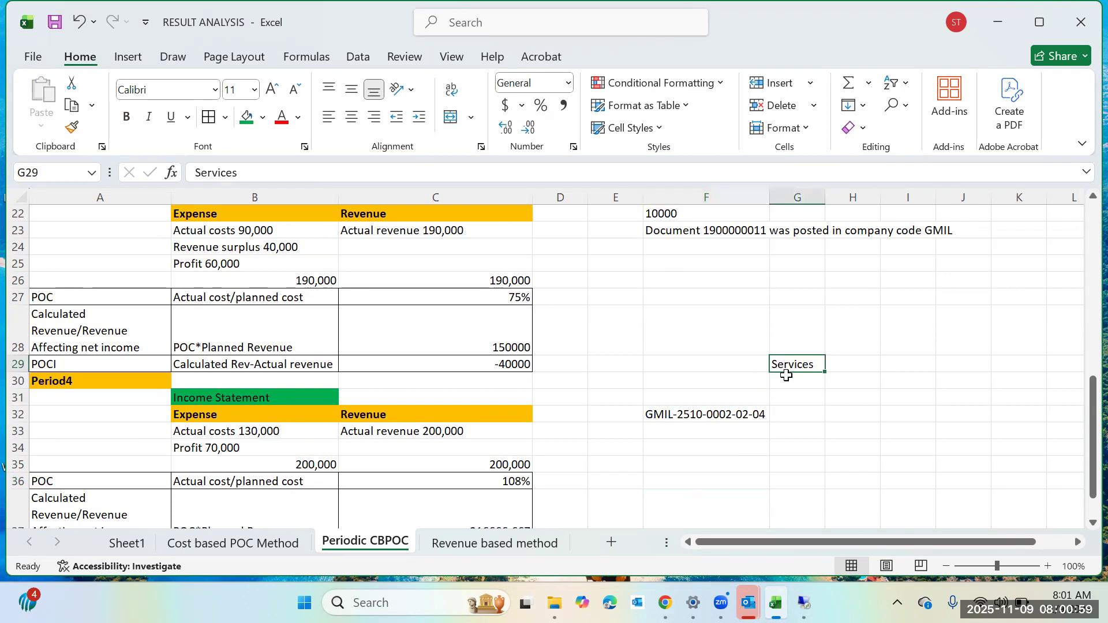
key(ctrl+c)
click(786, 415)
key(ctrl+v)
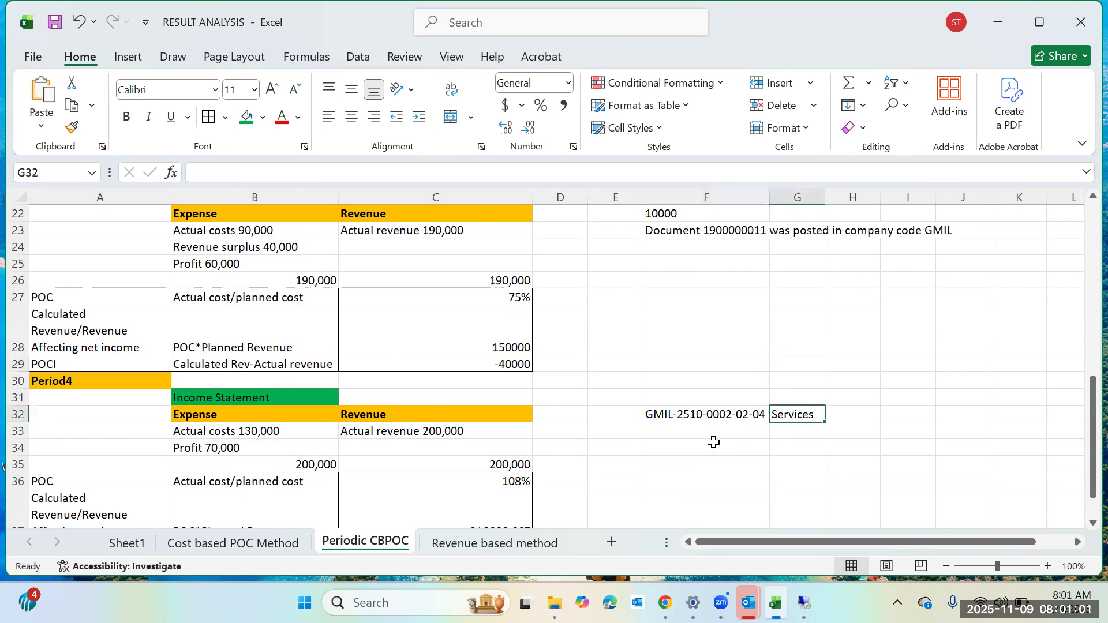
Enter the amount 40000 in cell F33 below the WBS ID and left-align it.
scroll(683, 437, down, 1)
click(684, 434)
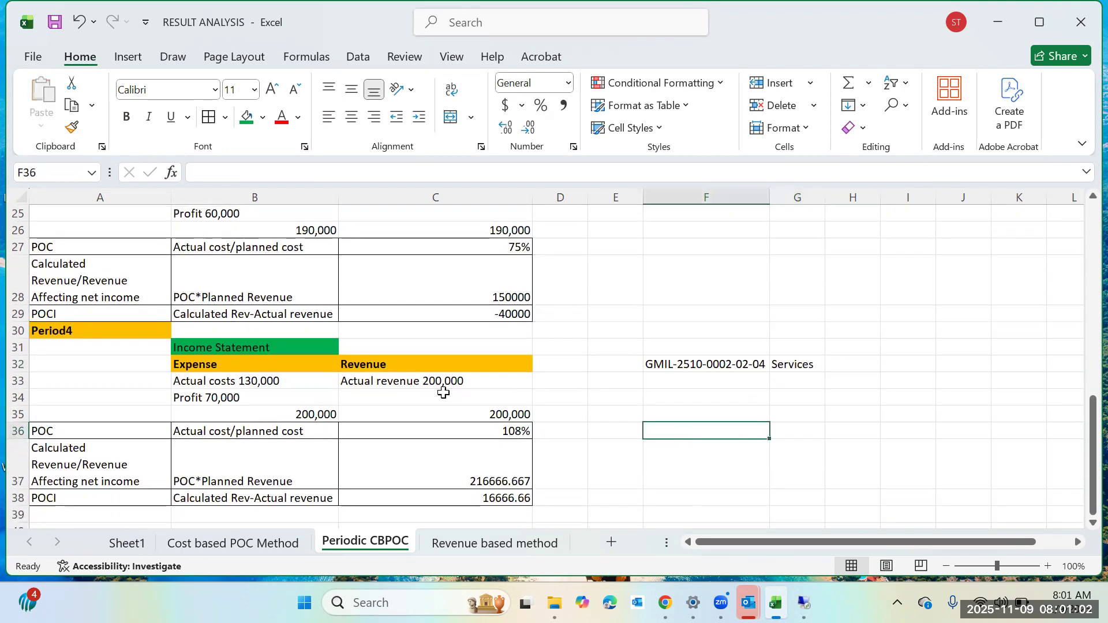
click(292, 384)
scroll(635, 417, up, 2)
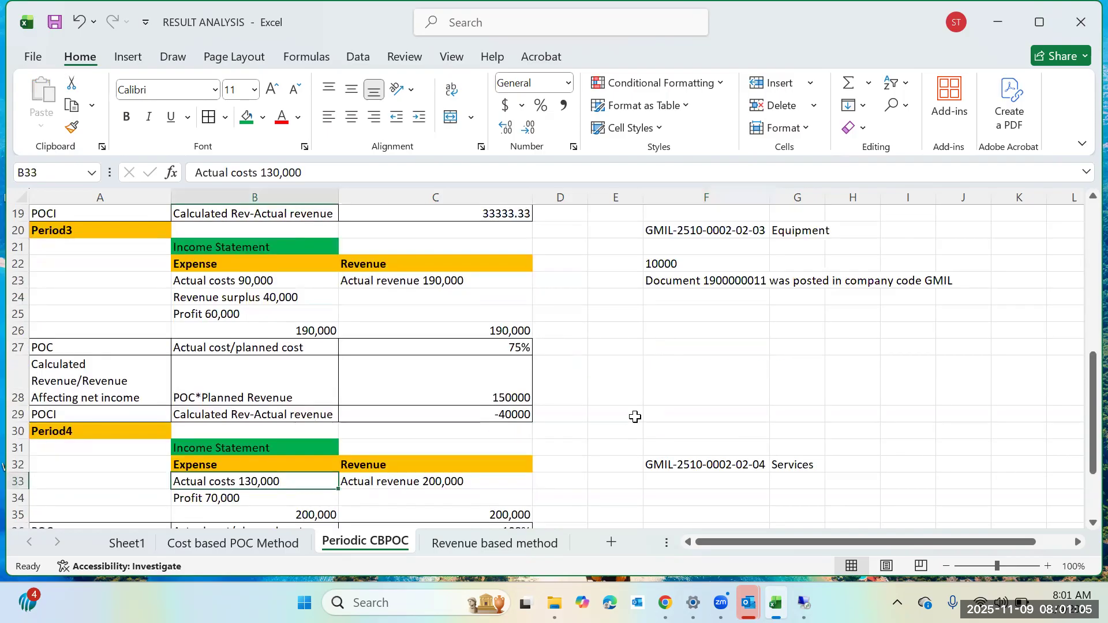
scroll(635, 417, down, 1)
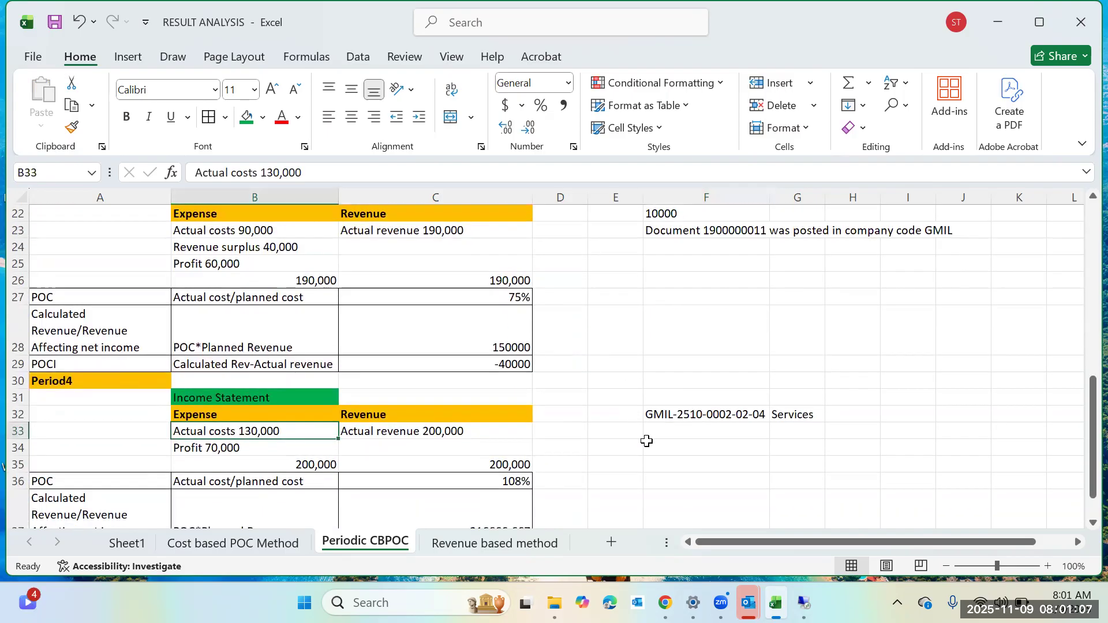
click(697, 433)
text(40000)
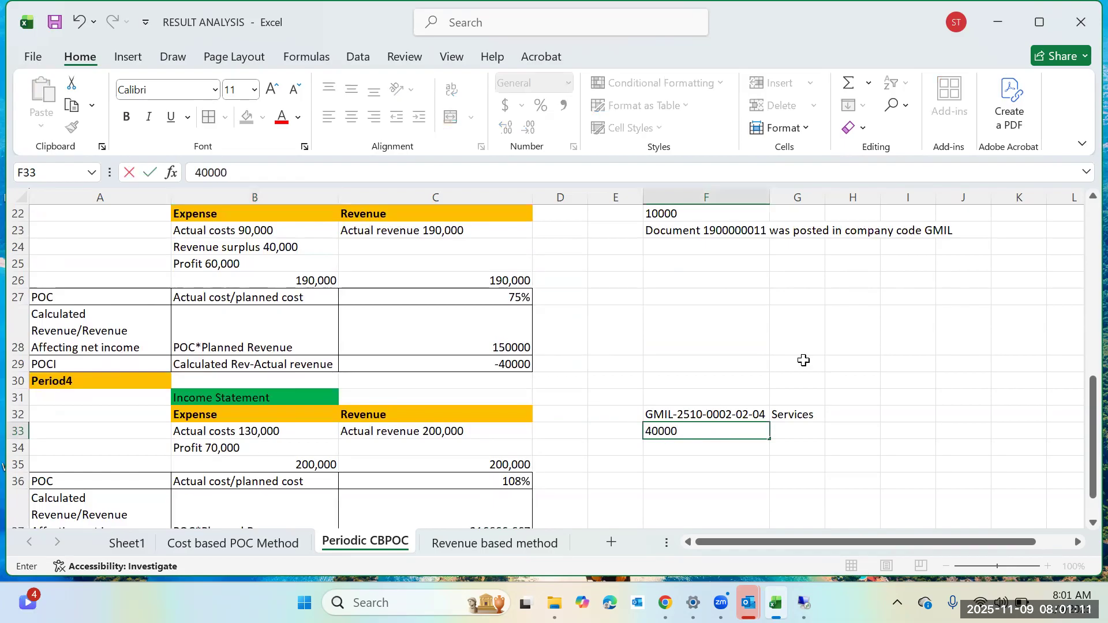
click(708, 414)
click(730, 430)
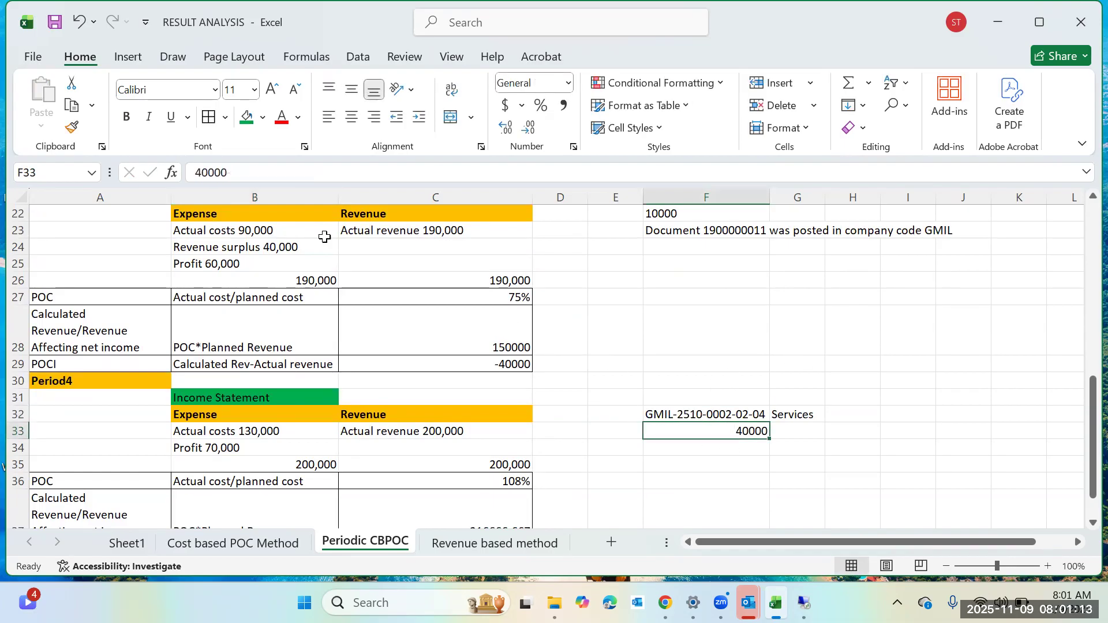
click(330, 117)
click(838, 448)
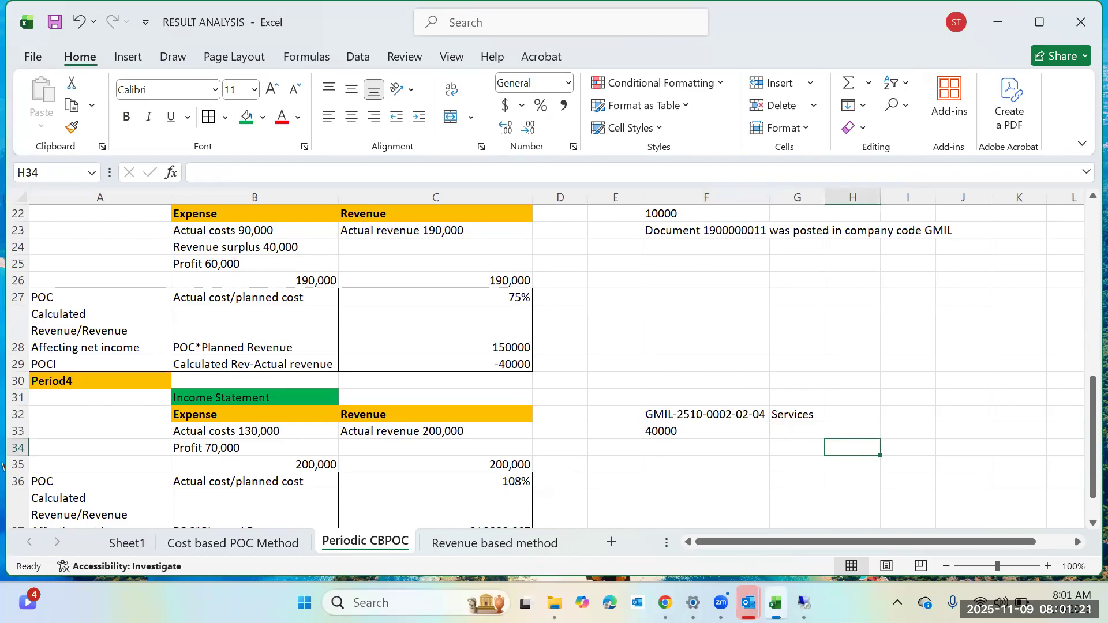
Return to SAP and close the Performance Assistant window.
mouse_move(803, 602)
click(797, 545)
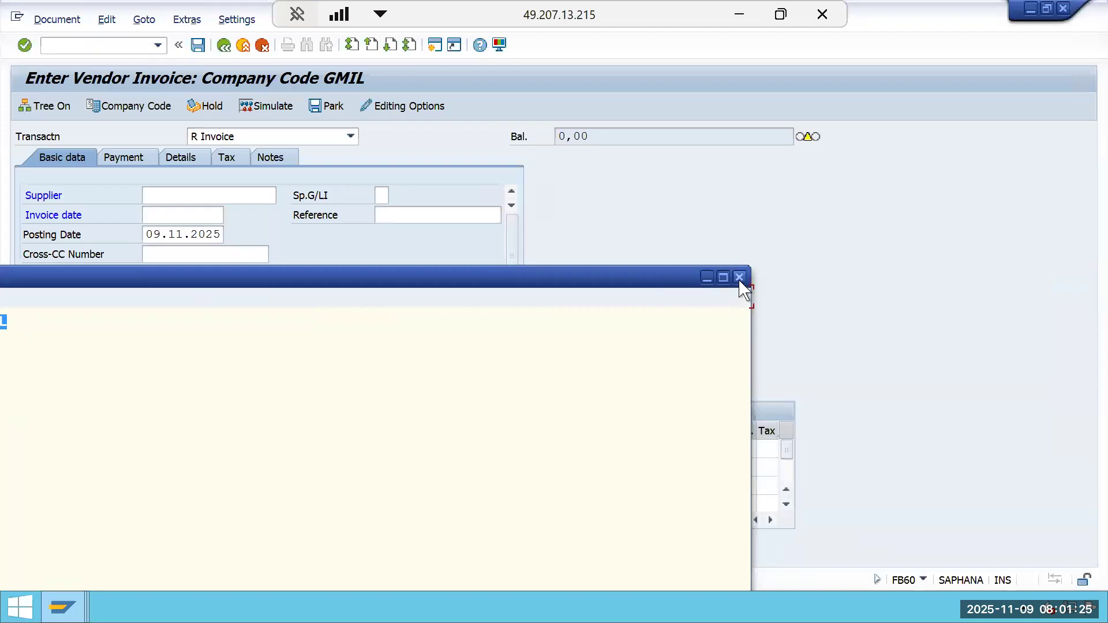
click(739, 280)
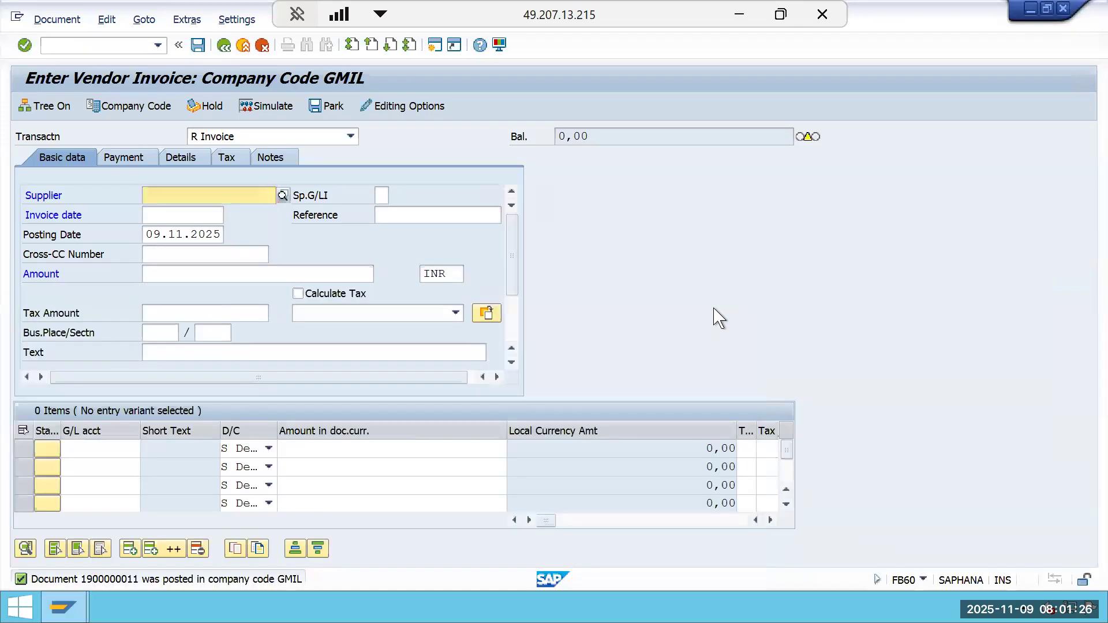
Select the same supplier again and set the invoice date to 01.08.2025.
click(154, 198)
click(174, 236)
click(173, 223)
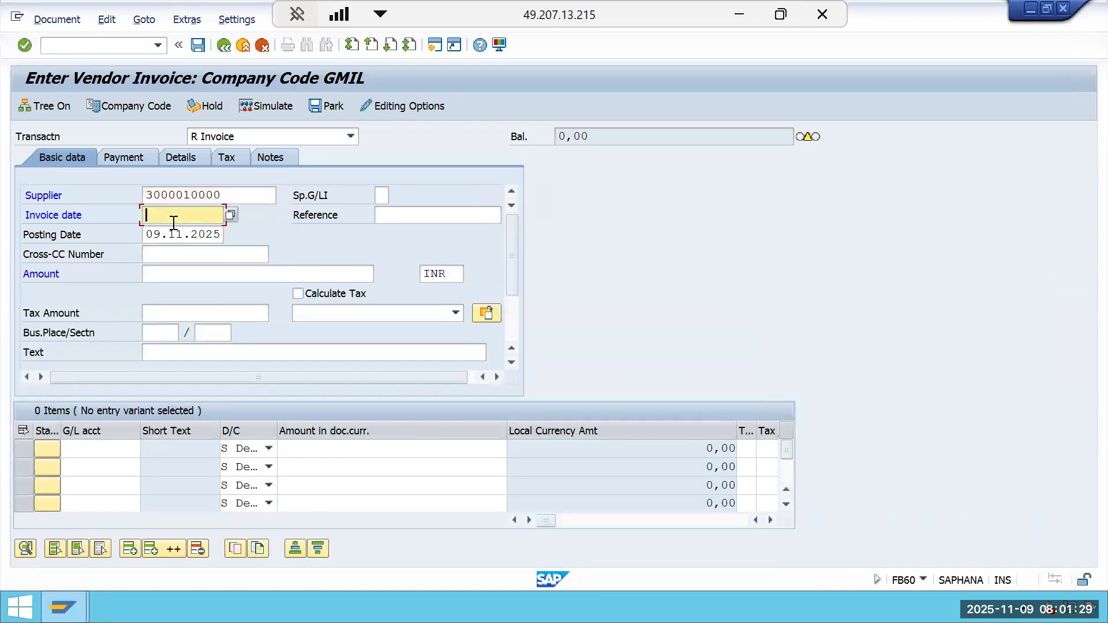
click(180, 228)
key(BackSpace)
text(8)
Set the posting date to 01.08.2025.
click(219, 235)
key(BackSpace)
key(BackSpace)
key(BackSpace)
key(BackSpace)
key(BackSpace)
key(BackSpace)
key(BackSpace)
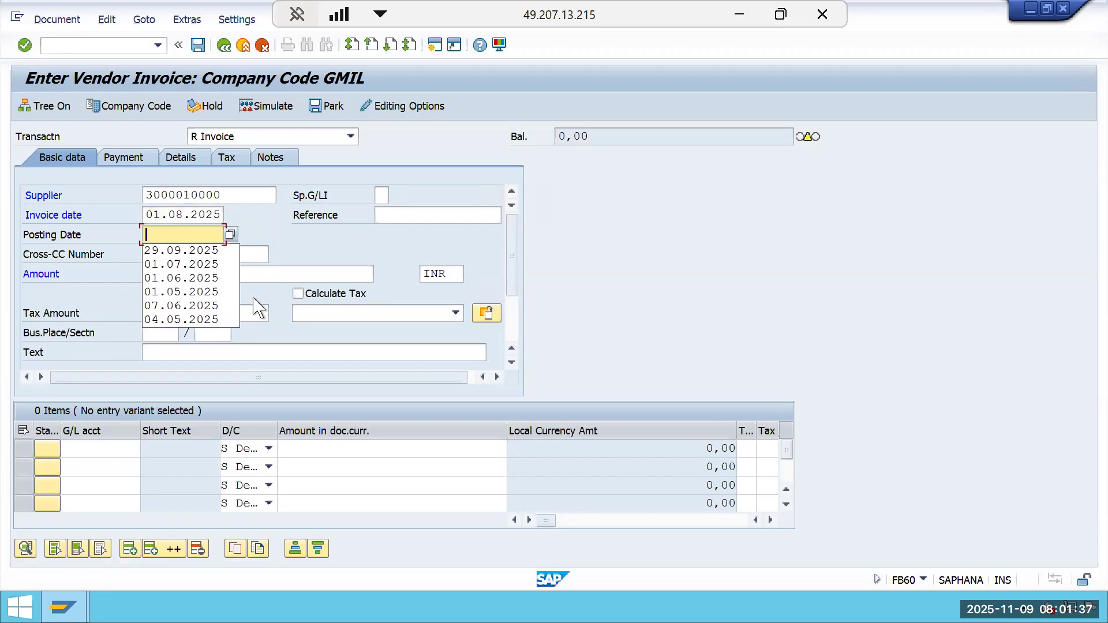
click(214, 266)
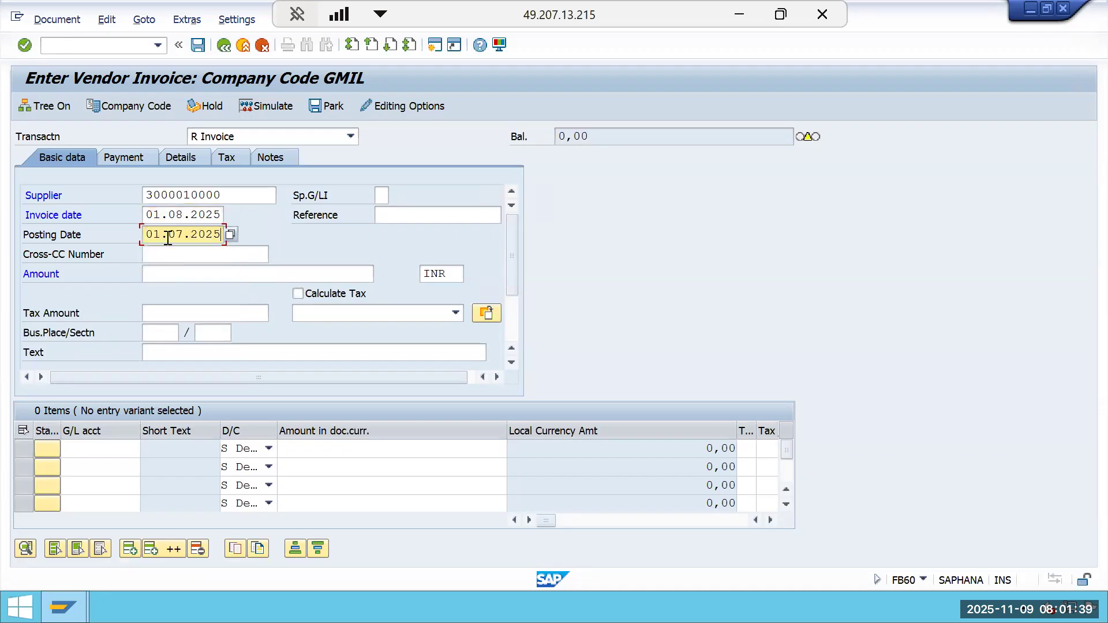
key(BackSpace)
text(8)
Set the invoice amount to 40000 and enter G/L account 400514 with amount * in the first line item.
click(260, 279)
text(40000)
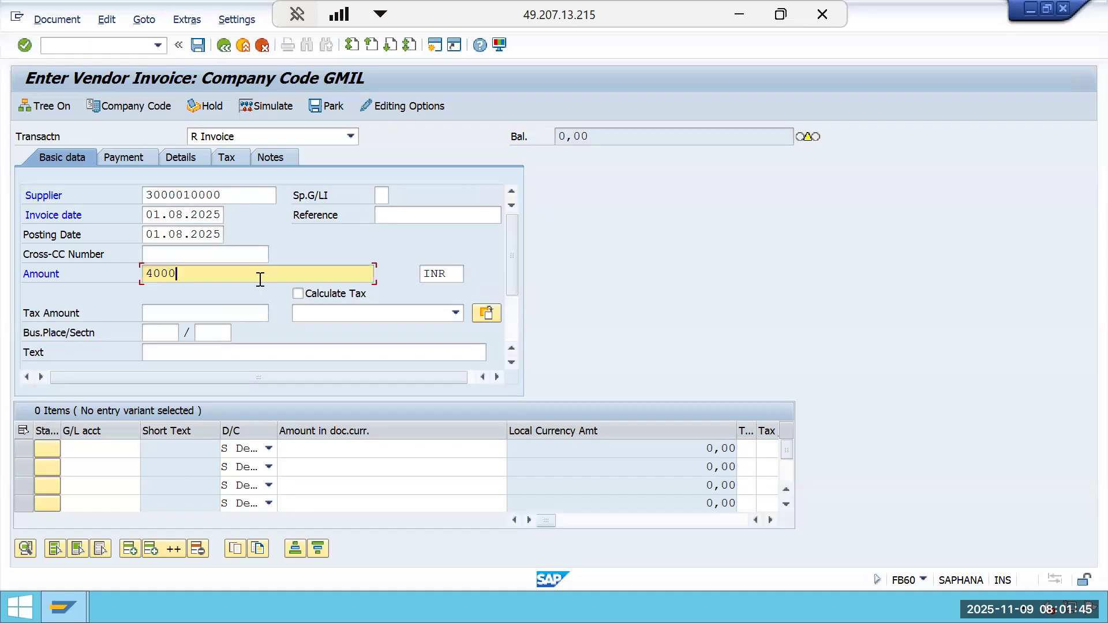
click(123, 448)
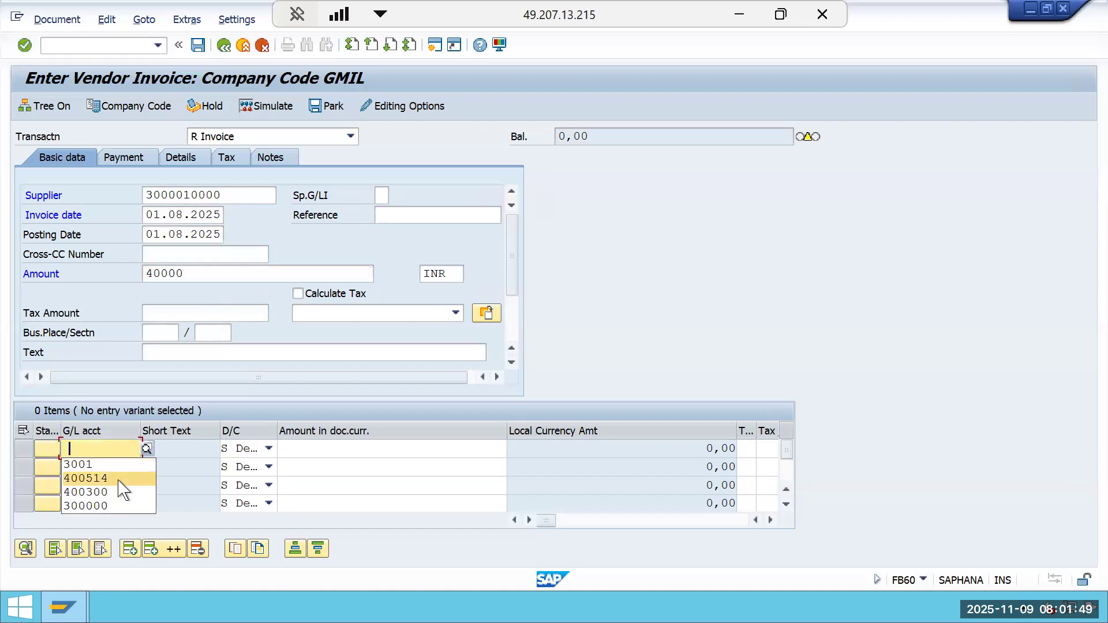
click(118, 479)
click(356, 449)
click(404, 467)
key(Return)
key(Tab)
key(Tab)
key(Tab)
key(Tab)
key(Tab)
key(Tab)
key(Tab)
key(Tab)
key(Tab)
key(Tab)
key(Tab)
key(Tab)
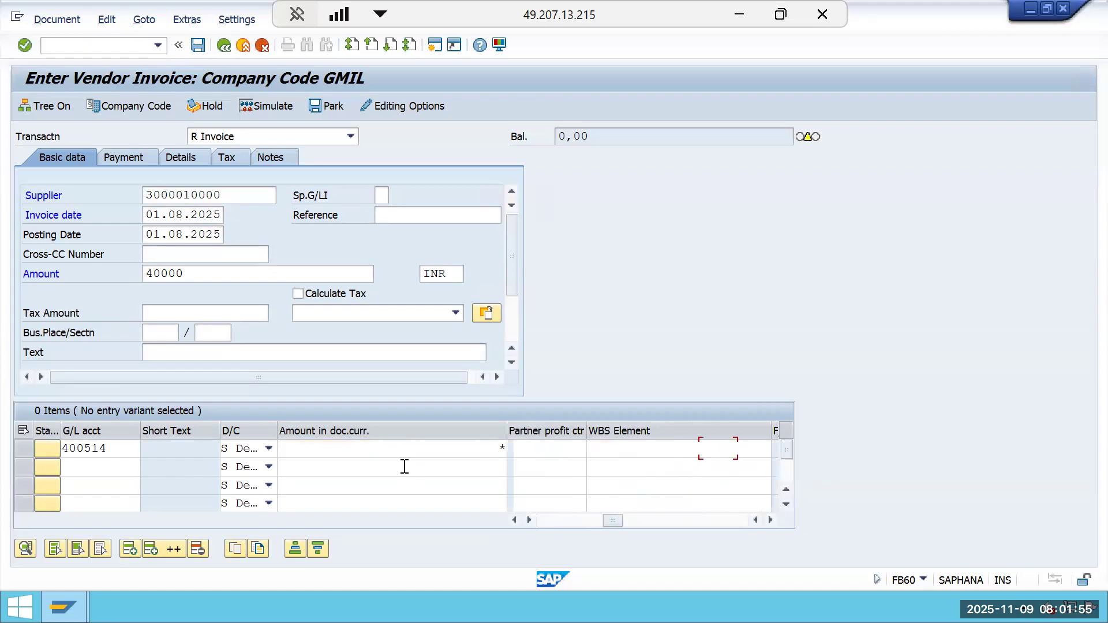
key(Tab)
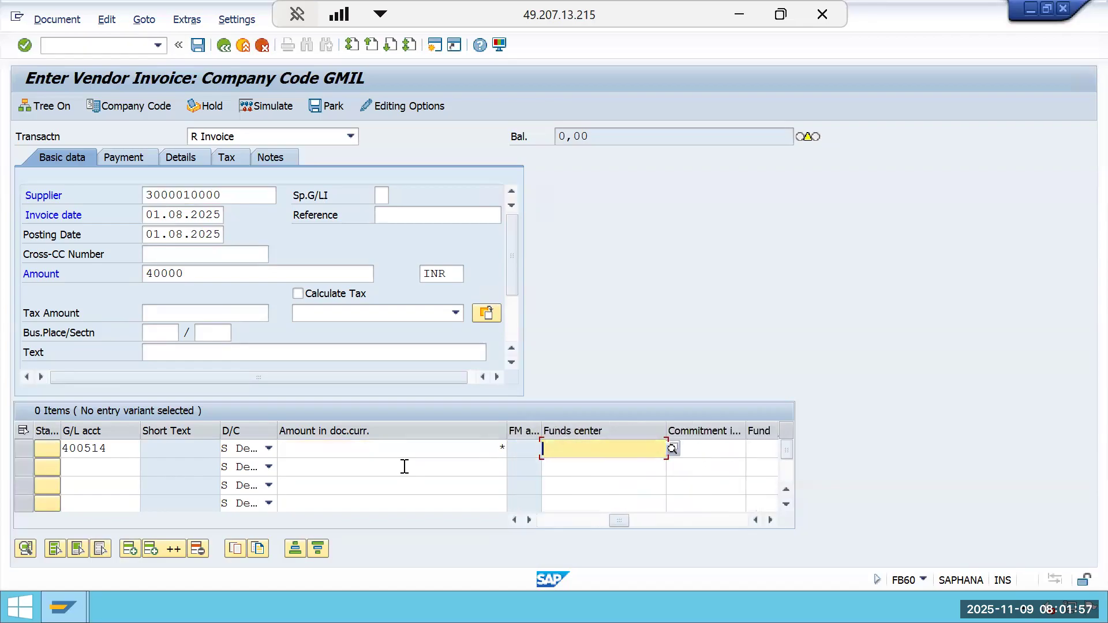
key(Tab)
key(Tab)
key(Tab)
key(Tab)
key(Tab)
key(Tab)
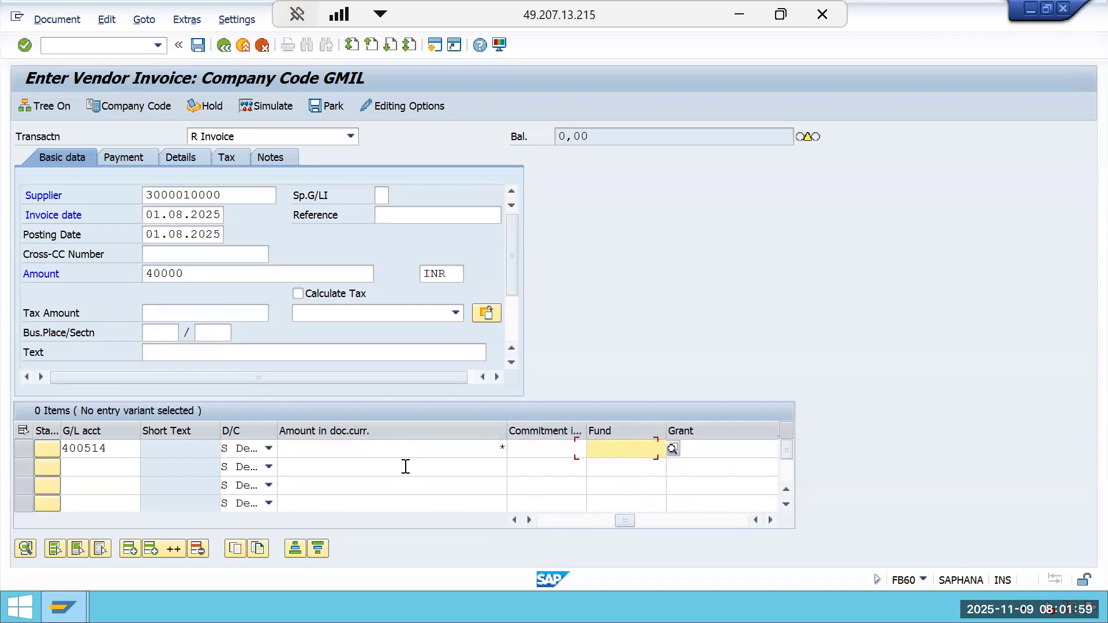
key(Tab)
key(Tab)
key(Tab)
key(Tab)
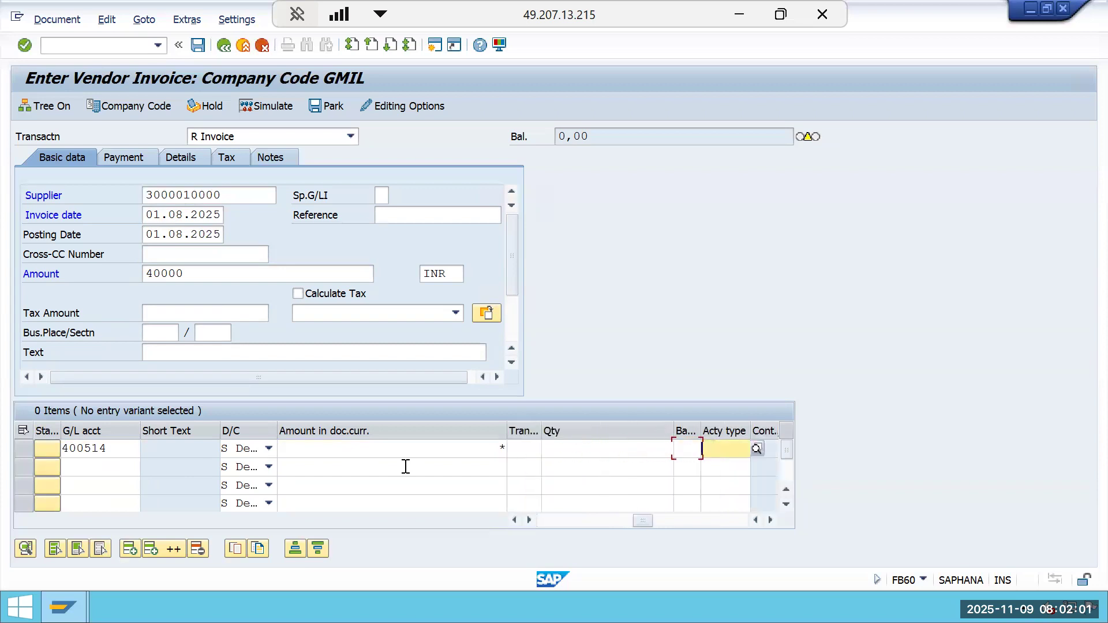
drag(647, 521, 544, 527)
click(480, 450)
key(Tab)
key(Tab)
key(Tab)
key(Tab)
key(Tab)
key(Tab)
key(Tab)
key(Tab)
key(Tab)
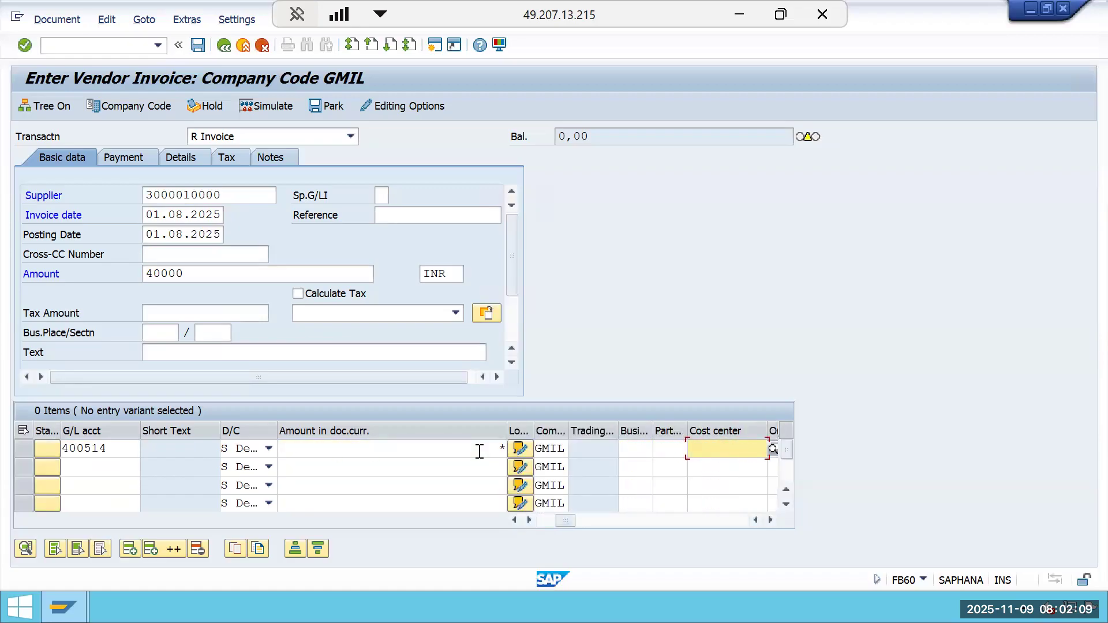
key(Tab)
key(Tab)
key(Tab)
key(Tab)
key(Tab)
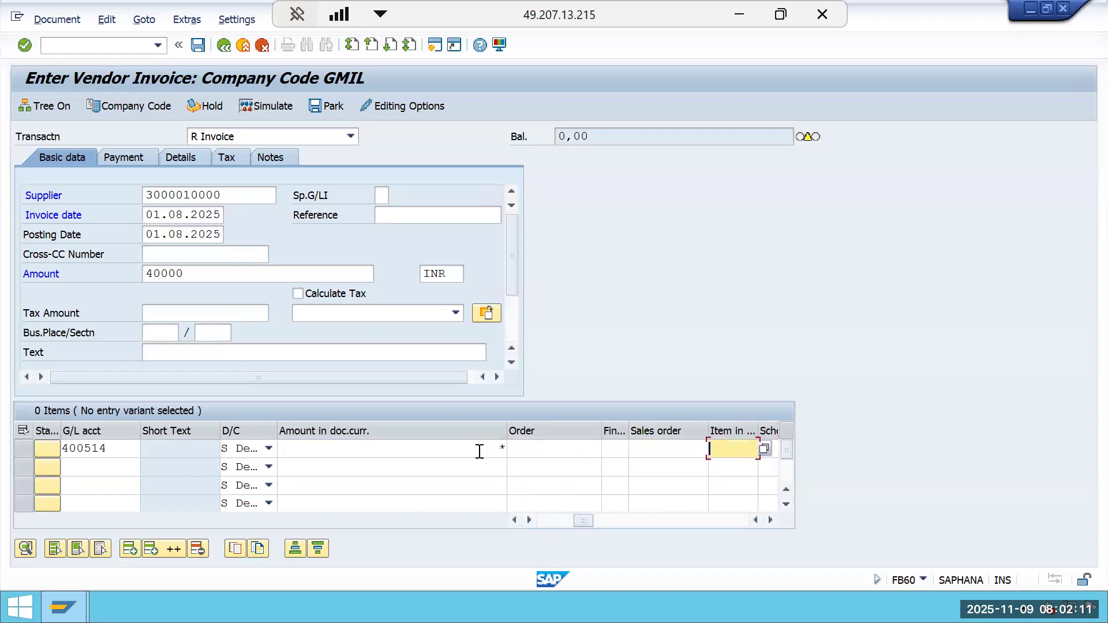
key(Tab)
key(Tab)
key(Tab)
key(Tab)
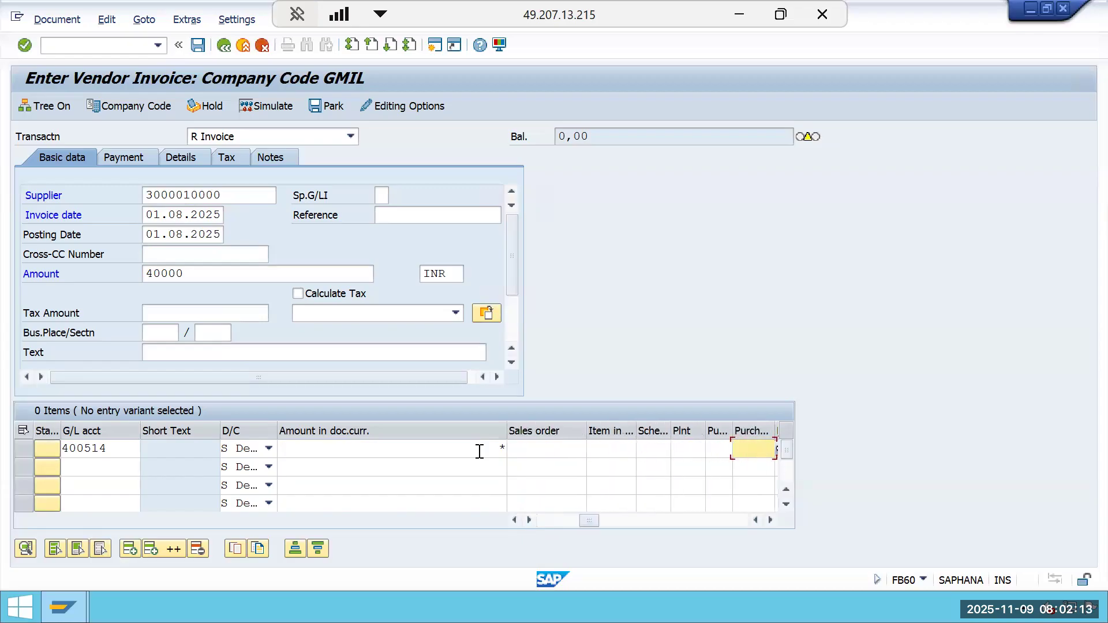
key(Tab)
key(Tab)
key(Tab)
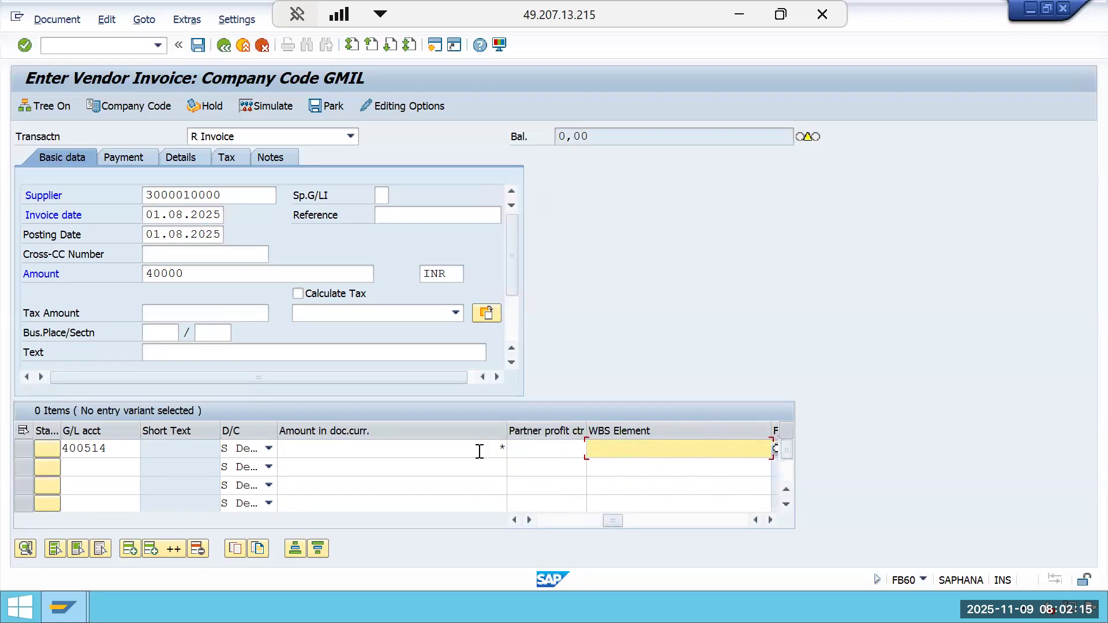
click(591, 449)
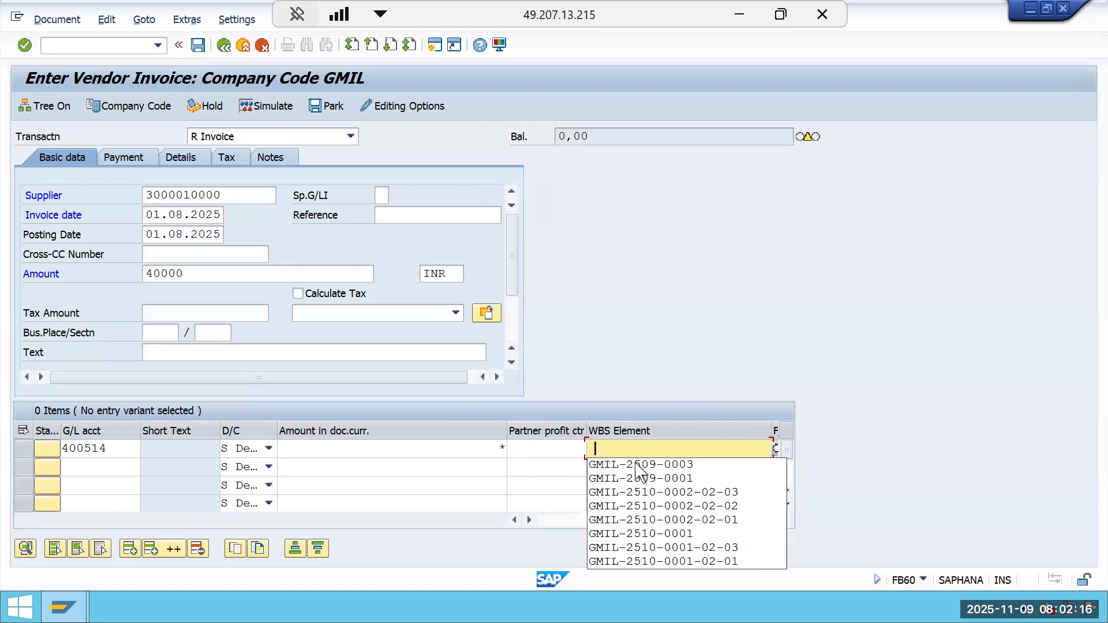
click(655, 493)
key(BackSpace)
text(4)
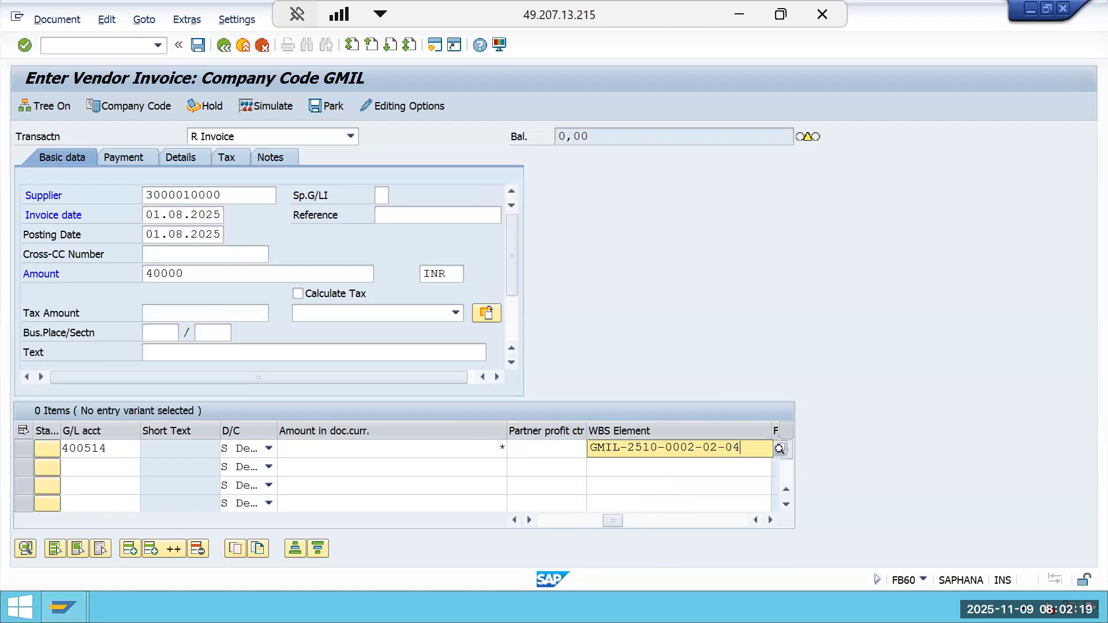
Confirm the line items, review the document overview and post the vendor invoice.
key(Return)
key(Return)
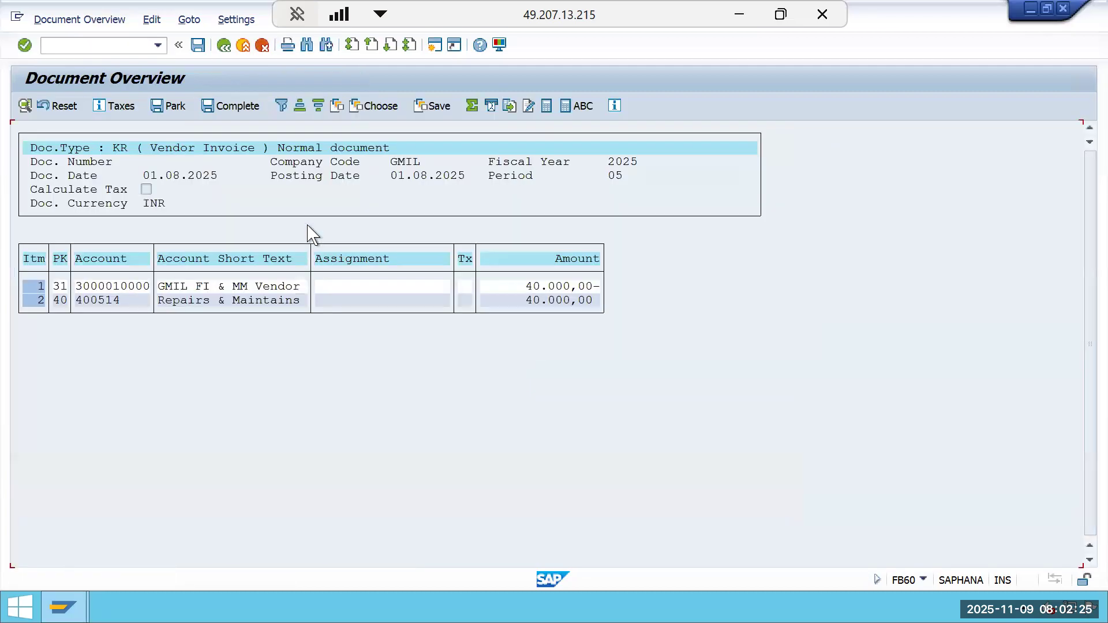
click(198, 51)
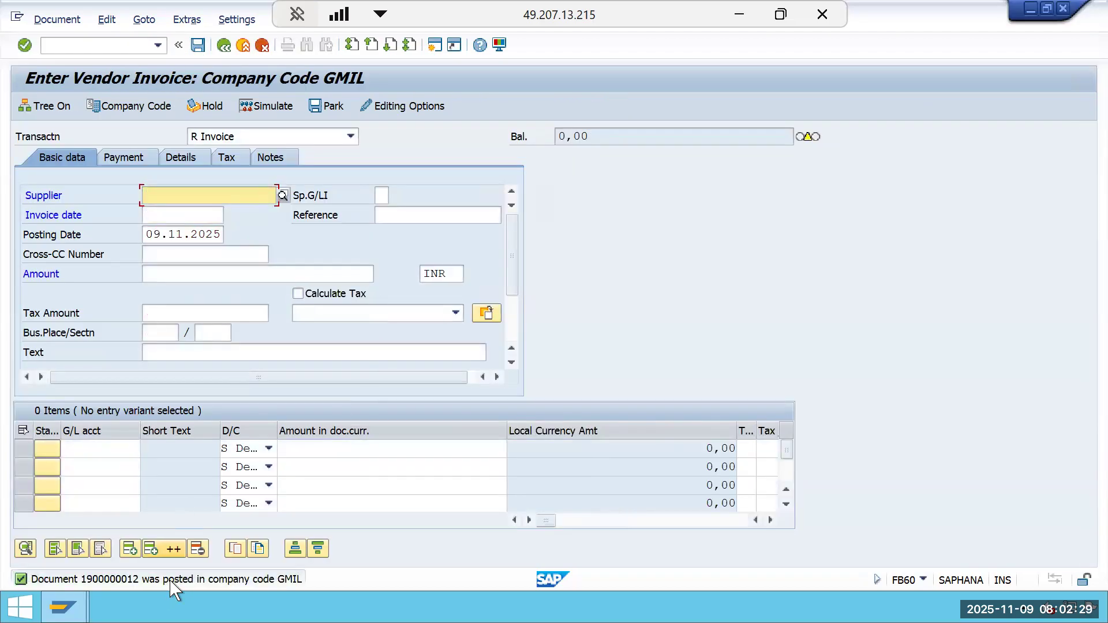
Open the posting message in the Performance Assistant and copy its text.
click(169, 582)
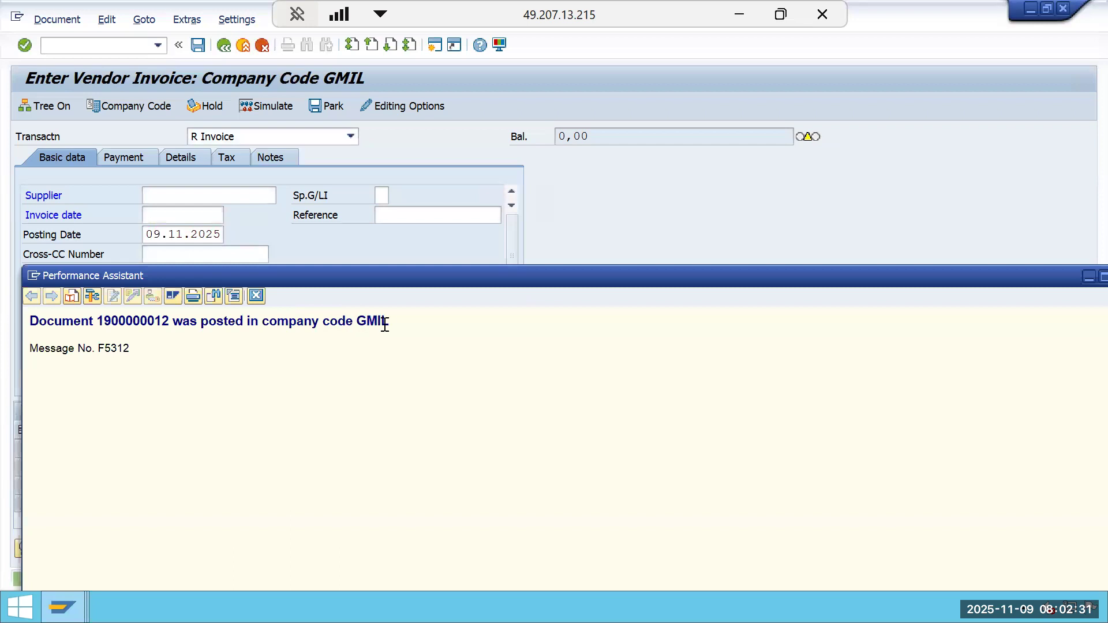
drag(392, 330, 22, 339)
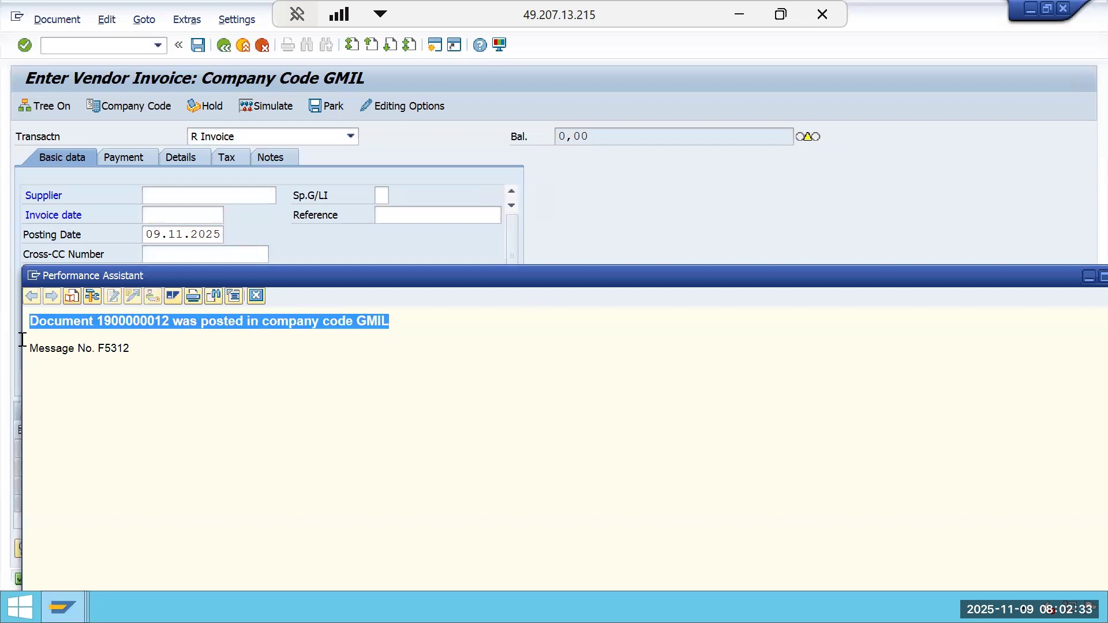
right_click(56, 327)
click(89, 339)
Switch to Excel and paste the posting message as text into cell F34 below the WBS ID and amount.
click(743, 10)
click(707, 448)
right_click(708, 447)
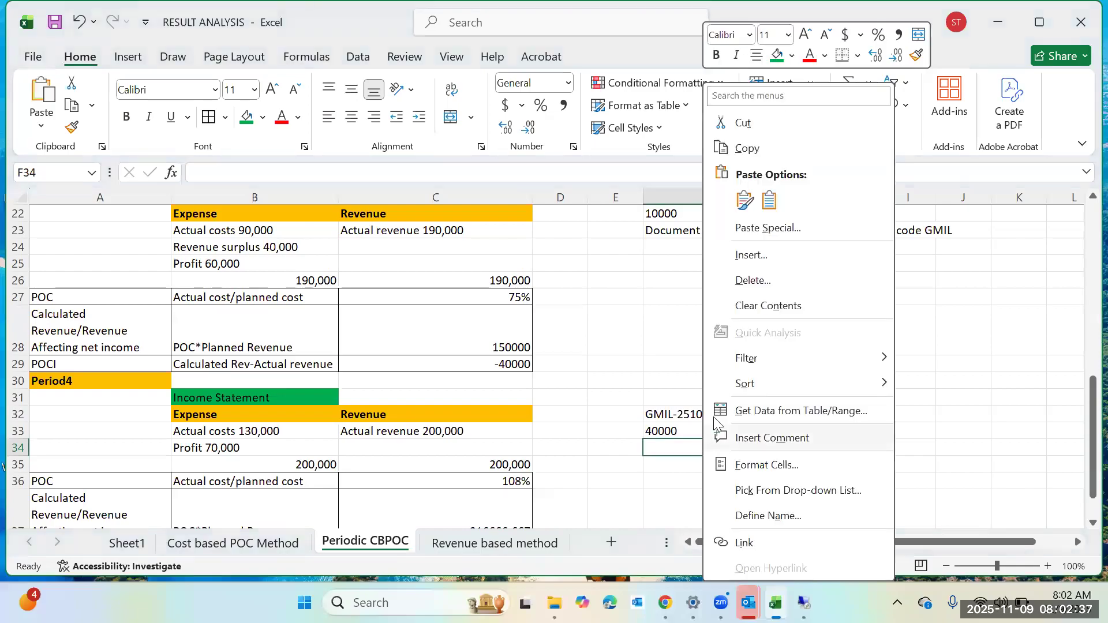
click(735, 199)
click(928, 397)
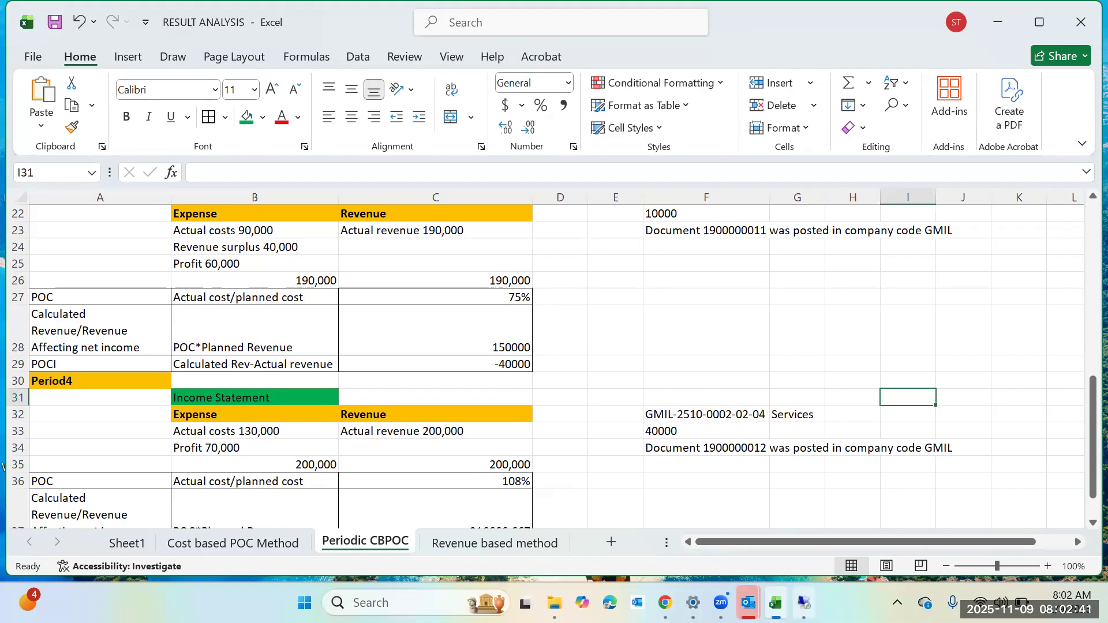
Close the Performance Assistant in SAP and exit the vendor invoice entry screen without saving.
mouse_move(803, 602)
click(801, 496)
drag(861, 281, 356, 315)
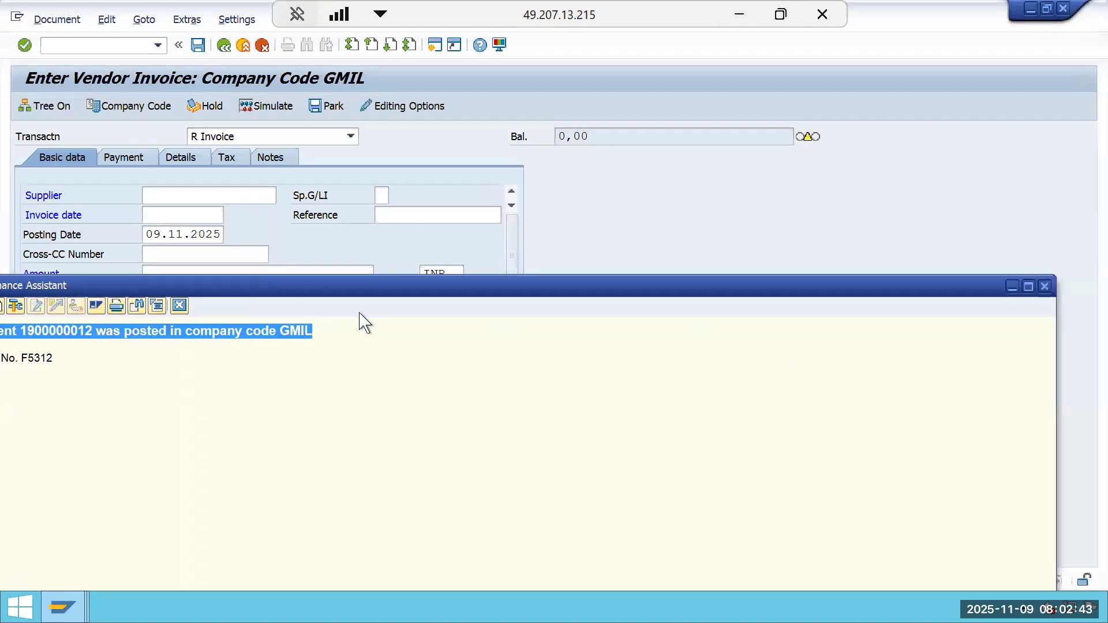
click(614, 313)
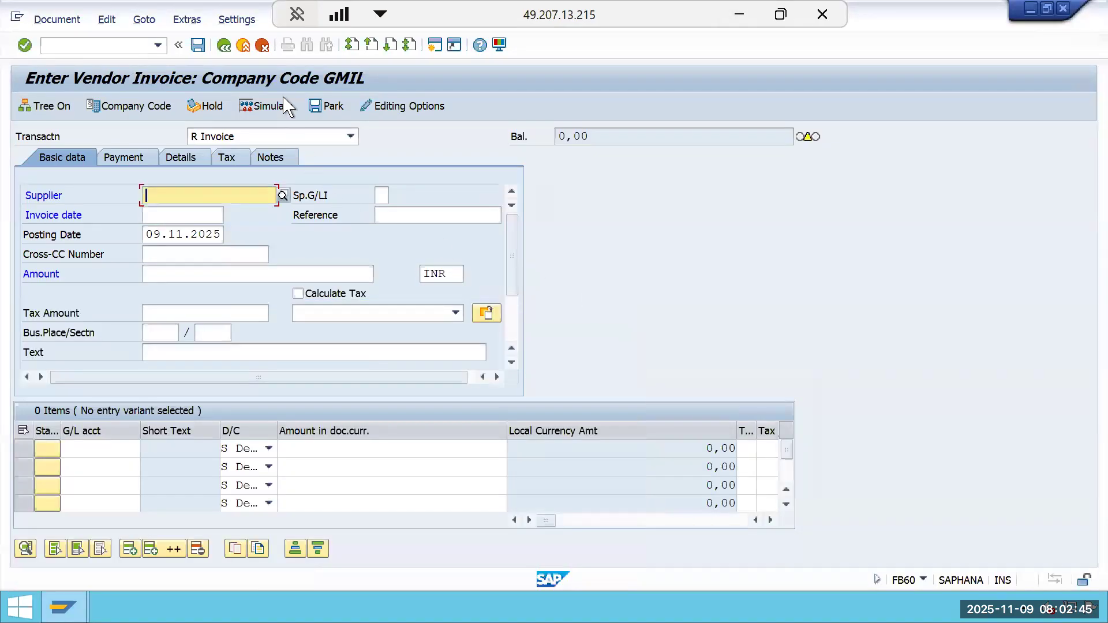
click(243, 45)
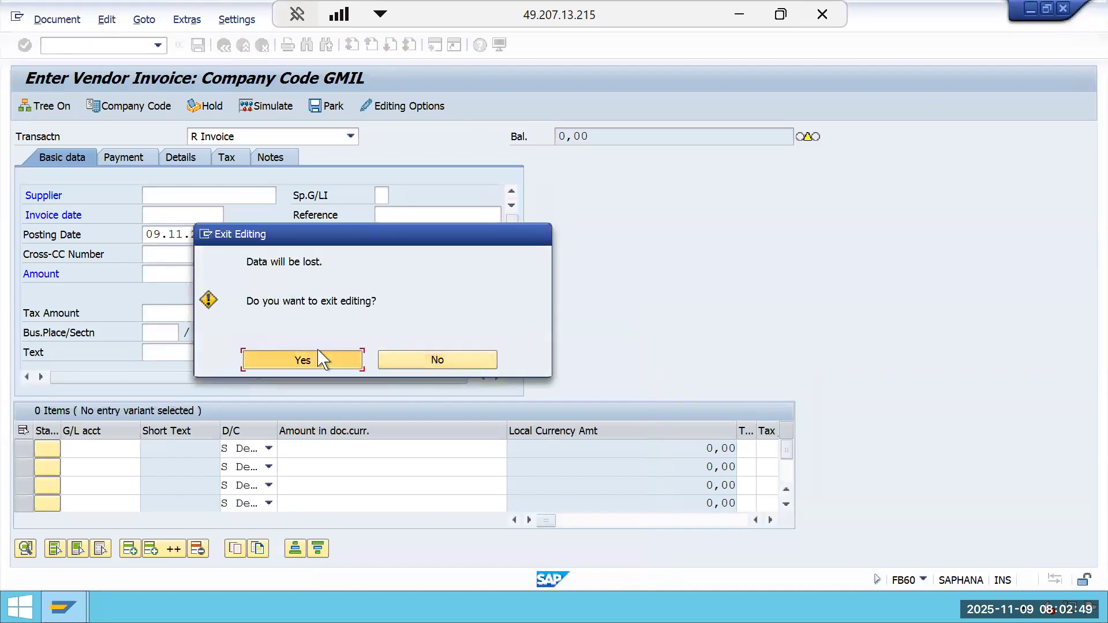
click(294, 358)
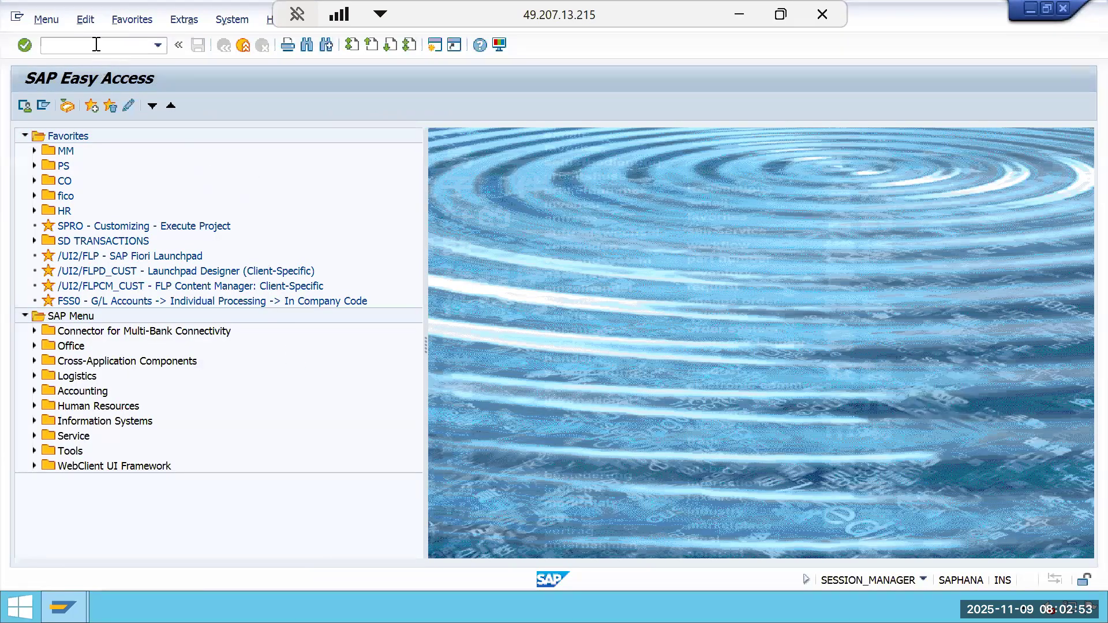
Run transaction CJI3 for project GMIL-2510-0002 with the posting-date lower limit cleared.
click(102, 51)
text(cji3)
key(Return)
click(599, 258)
click(629, 275)
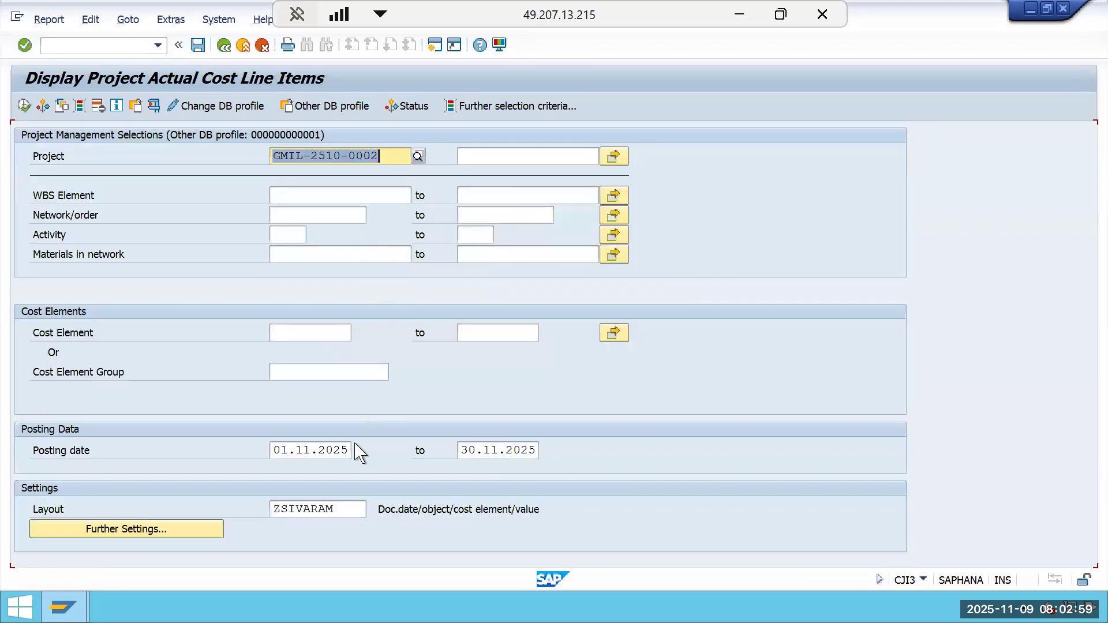
click(346, 450)
key(BackSpace)
key(BackSpace)
key(BackSpace)
key(BackSpace)
key(BackSpace)
key(BackSpace)
key(BackSpace)
key(BackSpace)
key(BackSpace)
key(BackSpace)
click(23, 105)
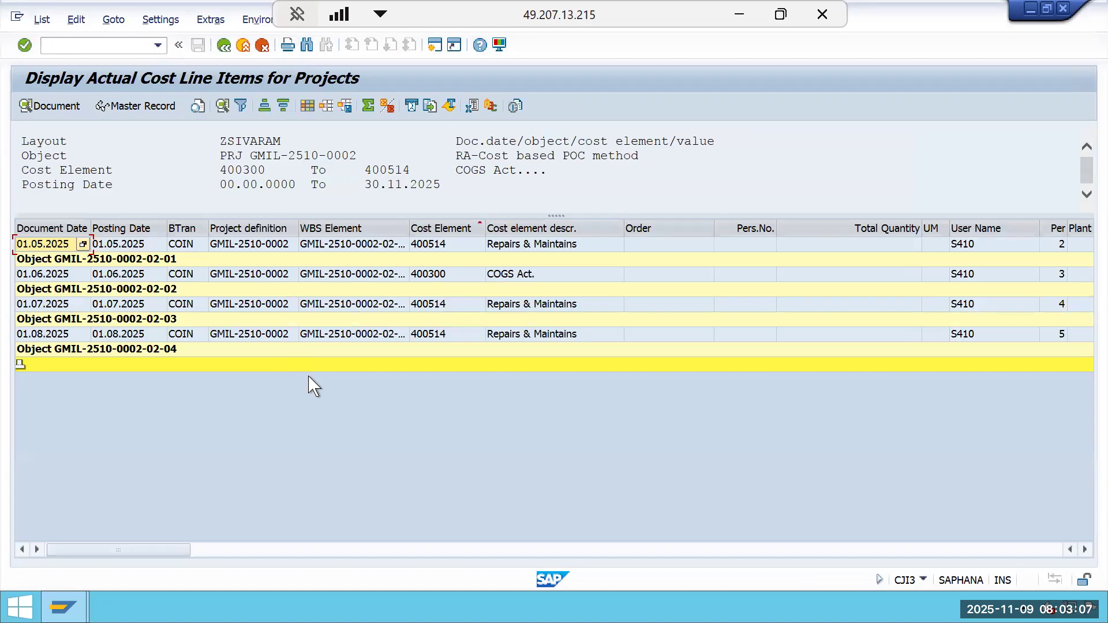
Review the project actual cost line items, moving the period column forward and widening the value columns.
click(1084, 550)
click(1085, 549)
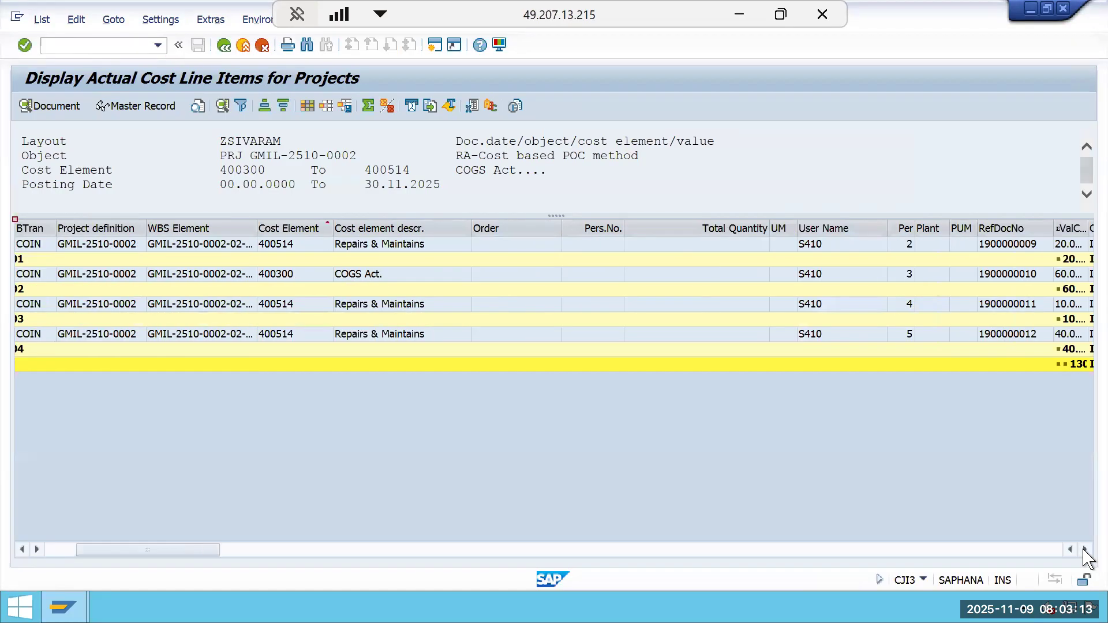
drag(903, 229, 173, 226)
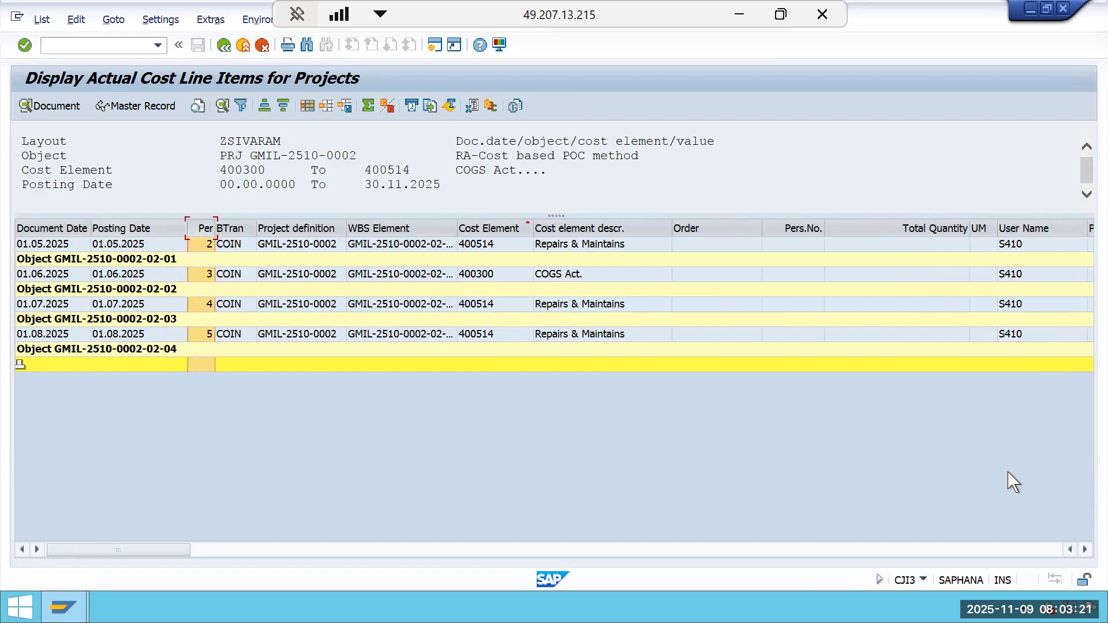
click(1037, 550)
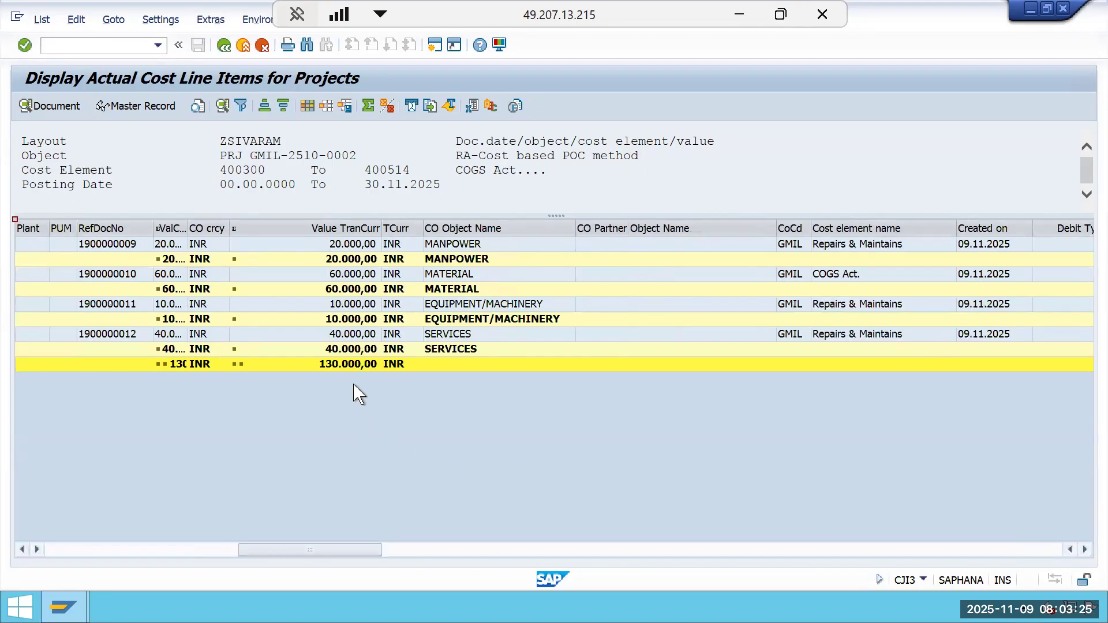
drag(183, 230, 206, 244)
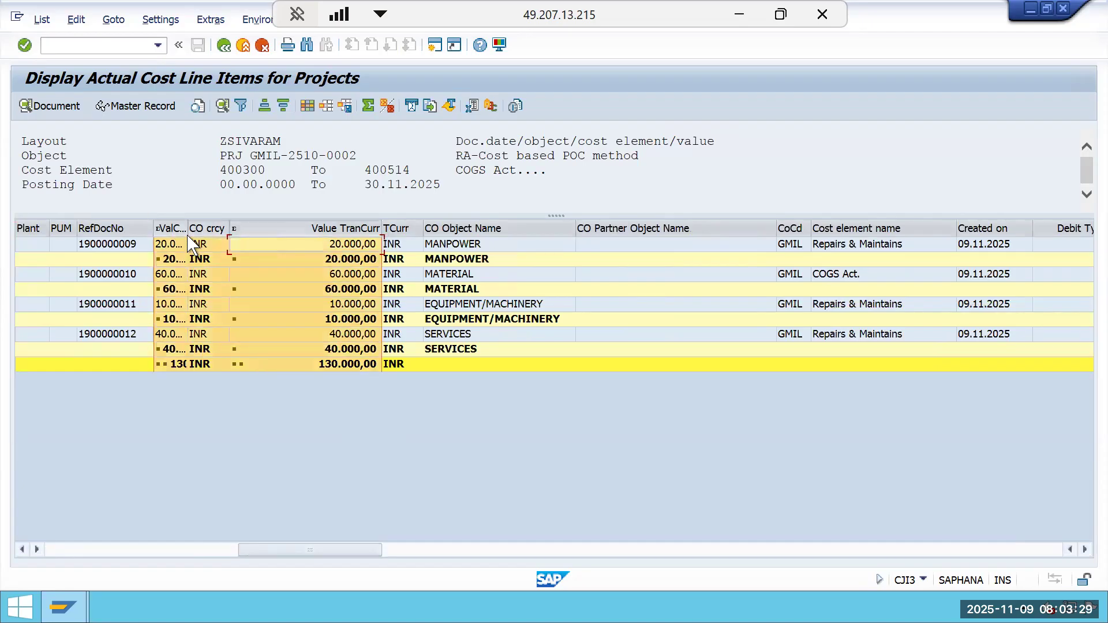
double_click(186, 232)
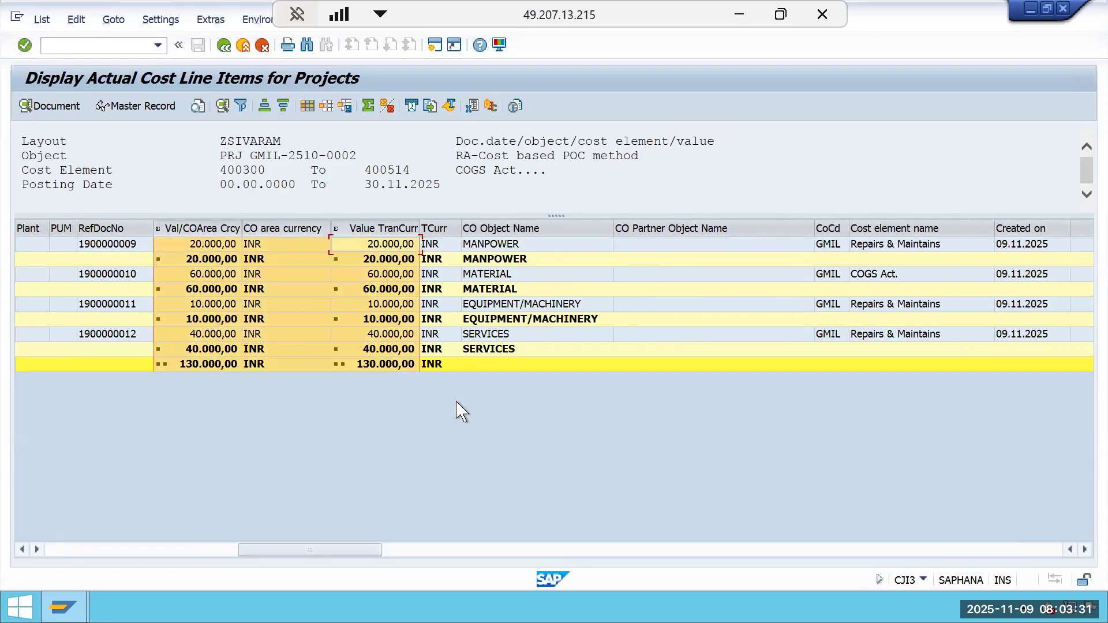
click(191, 368)
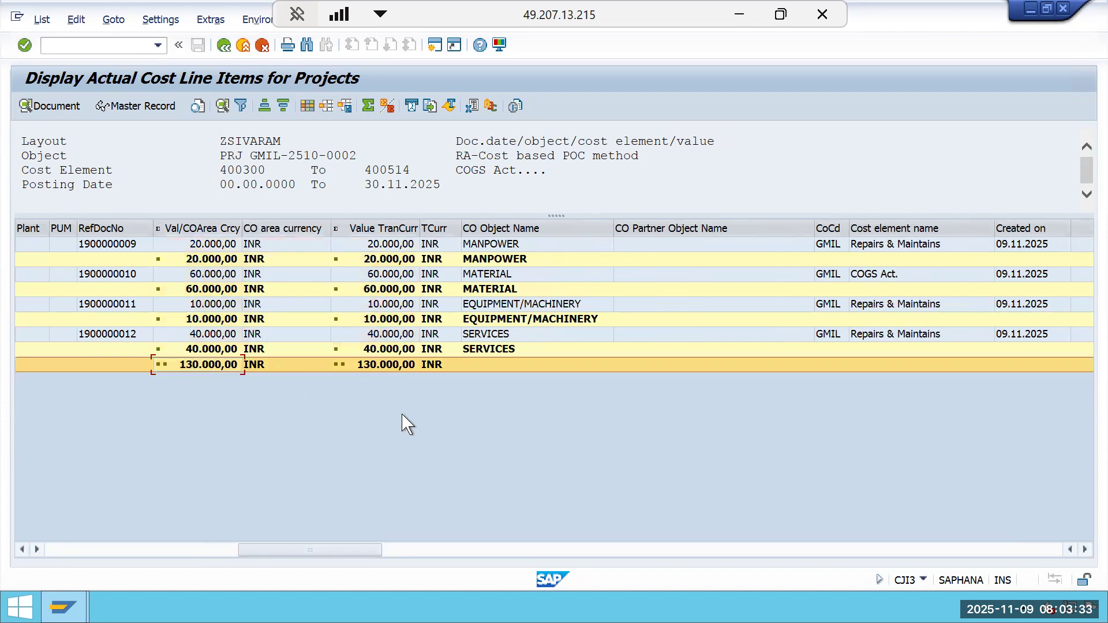
click(205, 228)
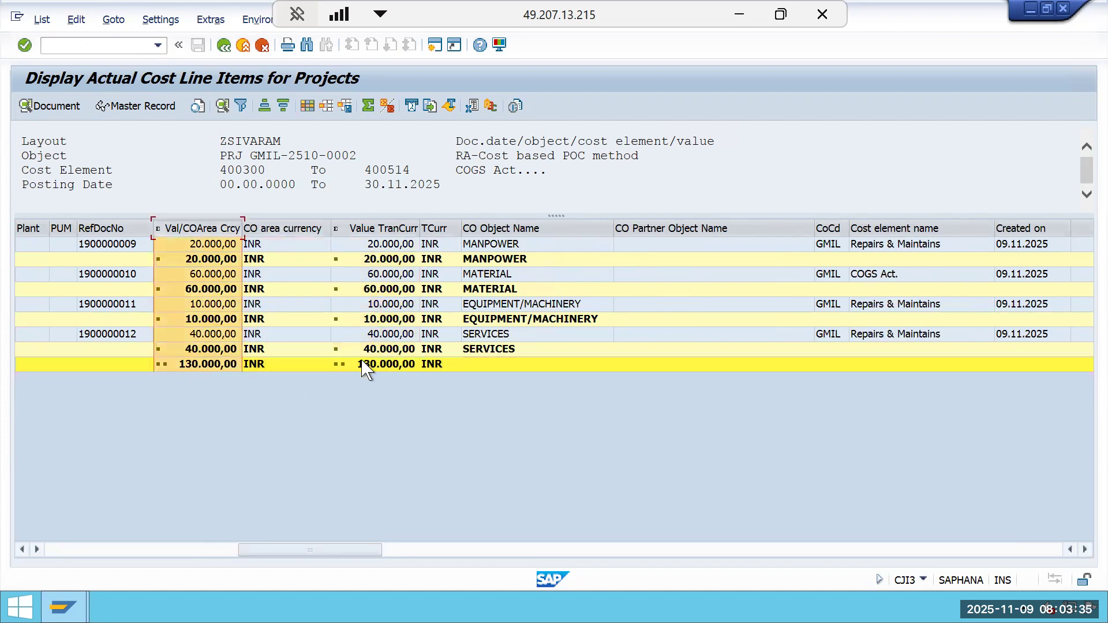
click(386, 227)
Switch to Excel and review the period income statements and recorded postings on the Periodic CBPOC sheet.
click(739, 19)
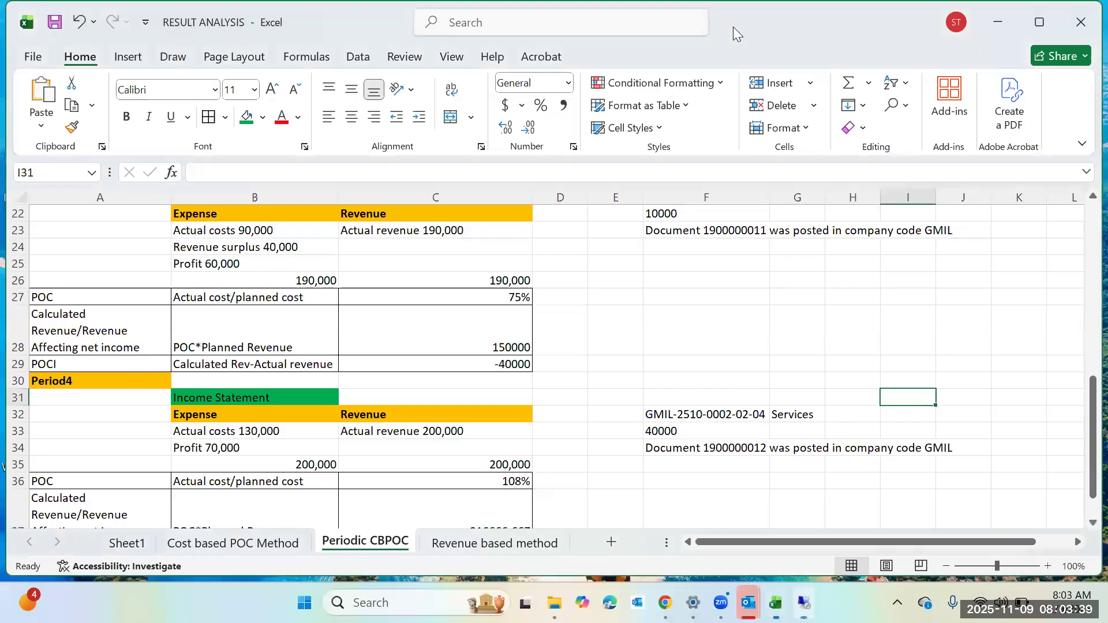
click(317, 437)
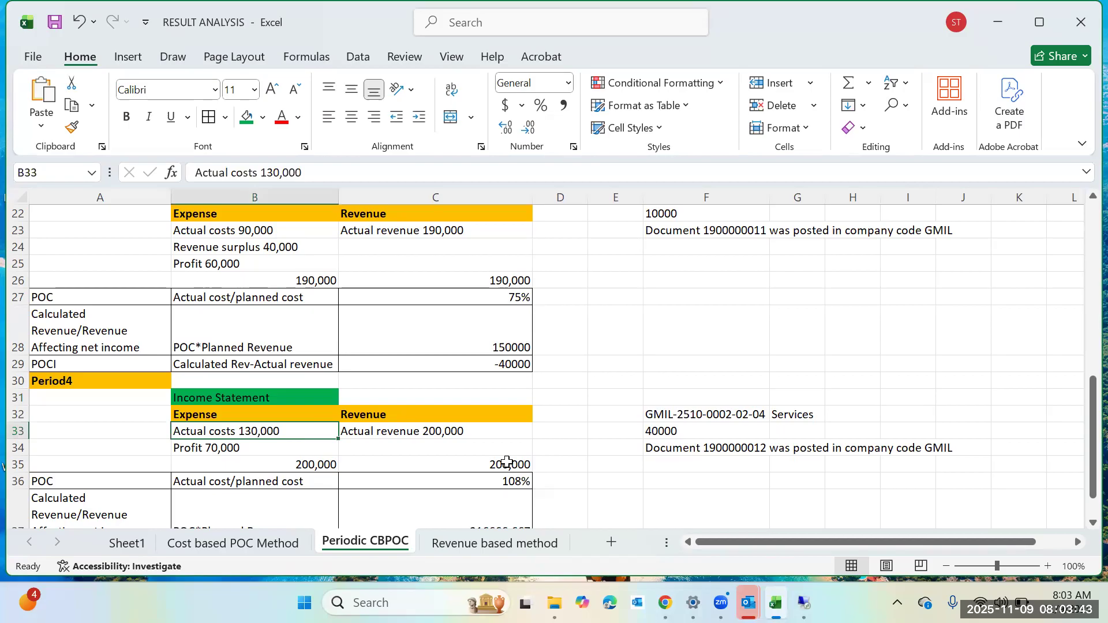
scroll(507, 461, down, 1)
scroll(675, 459, up, 2)
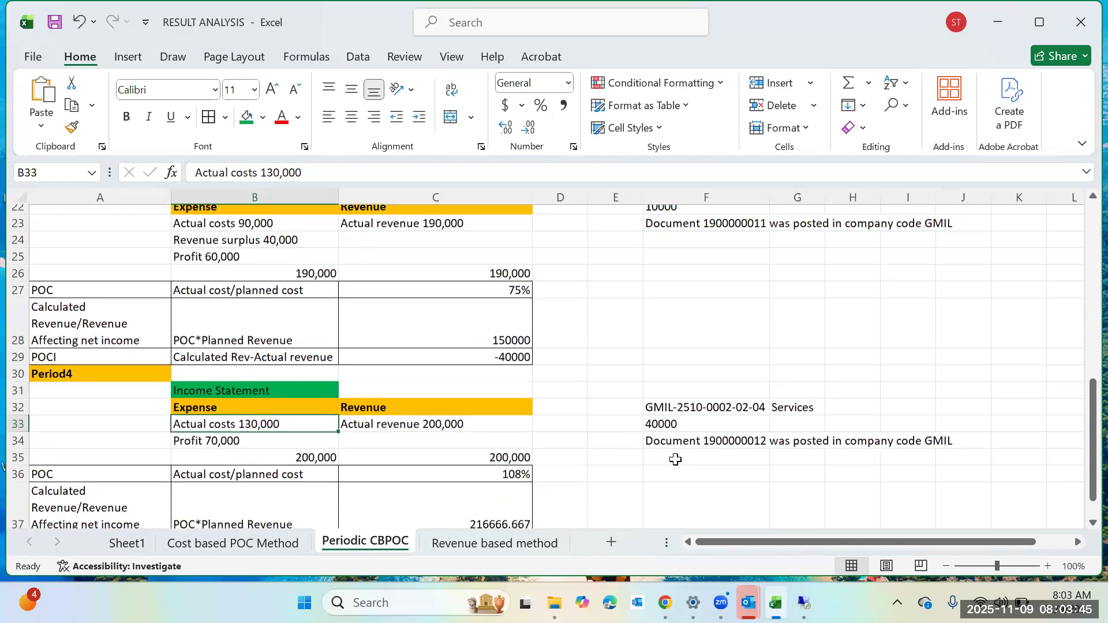
scroll(675, 460, down, 2)
scroll(684, 458, down, 1)
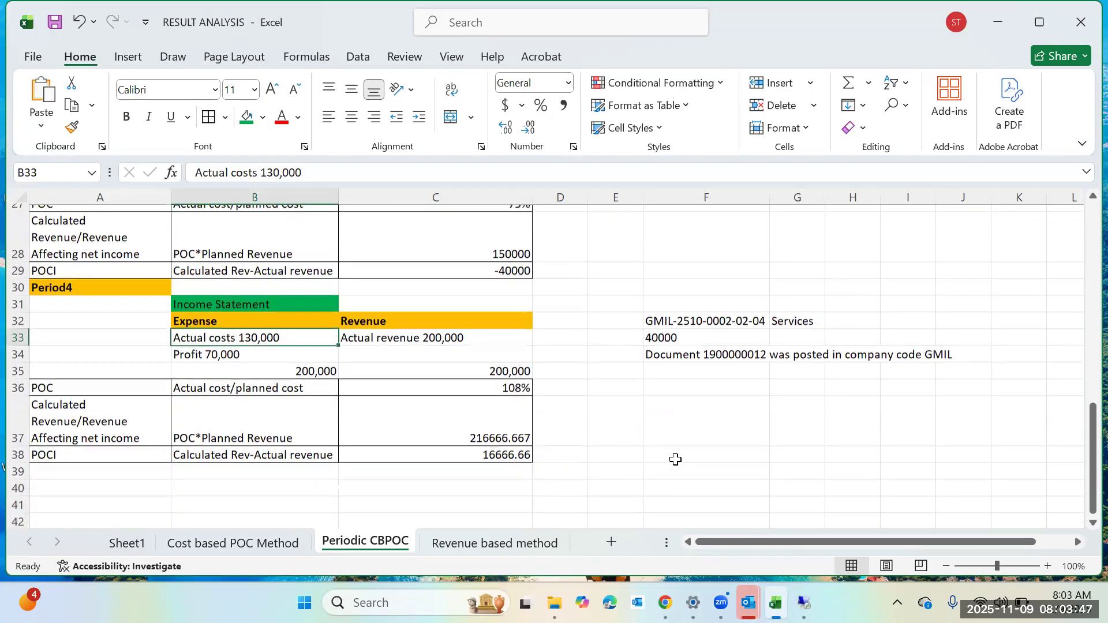
click(709, 445)
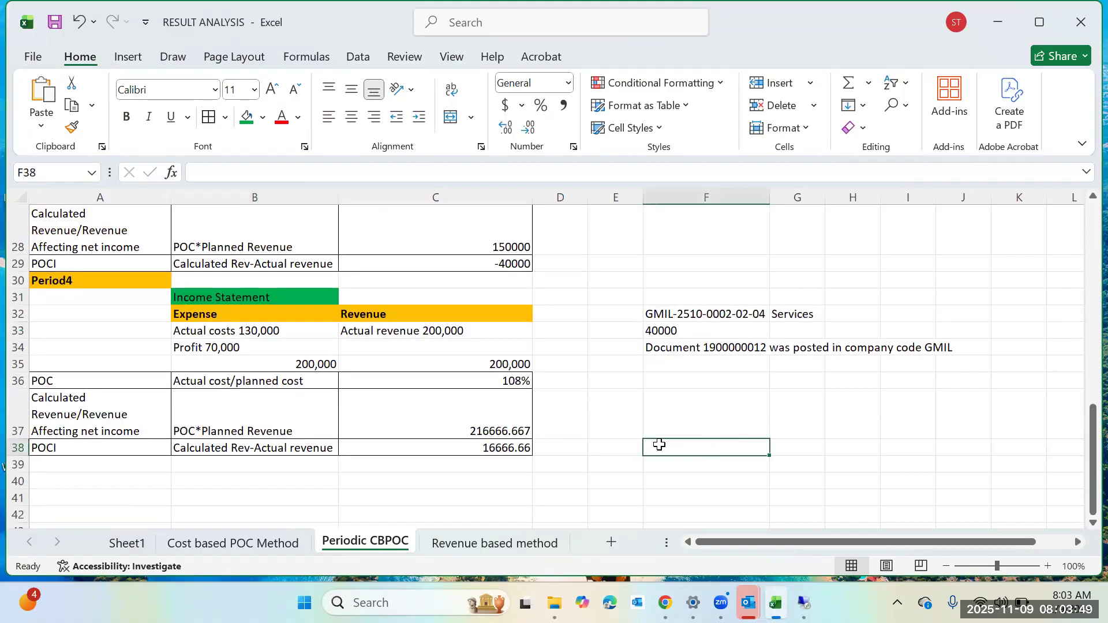
scroll(660, 445, up, 9)
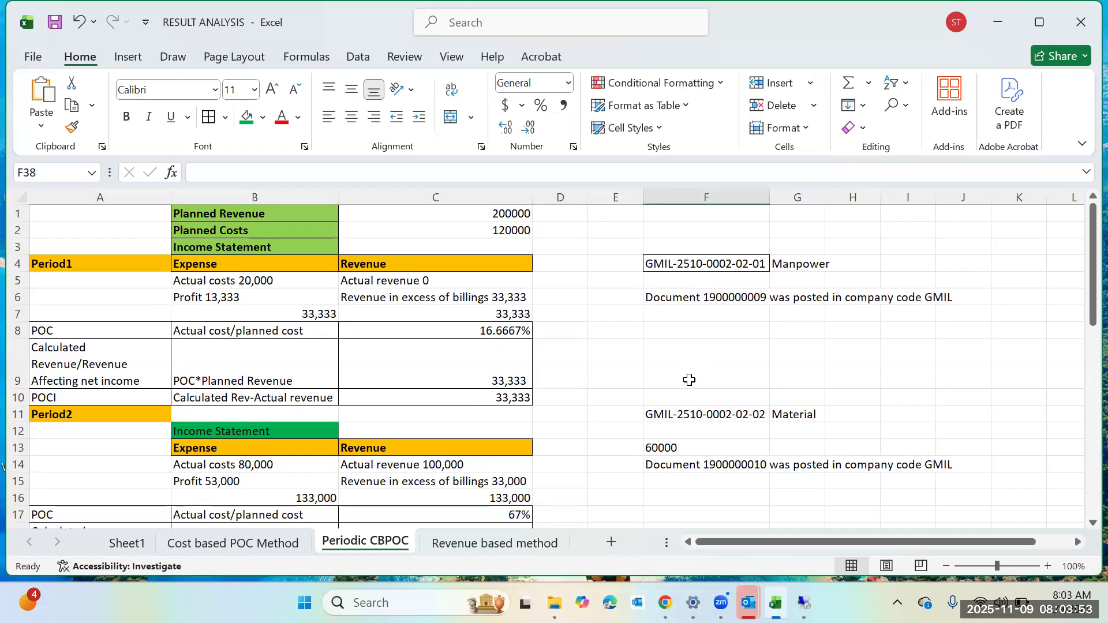
Switch to SAP to review the posting periods and WBS elements of the CJI3 cost line items, then return to Excel.
mouse_move(804, 602)
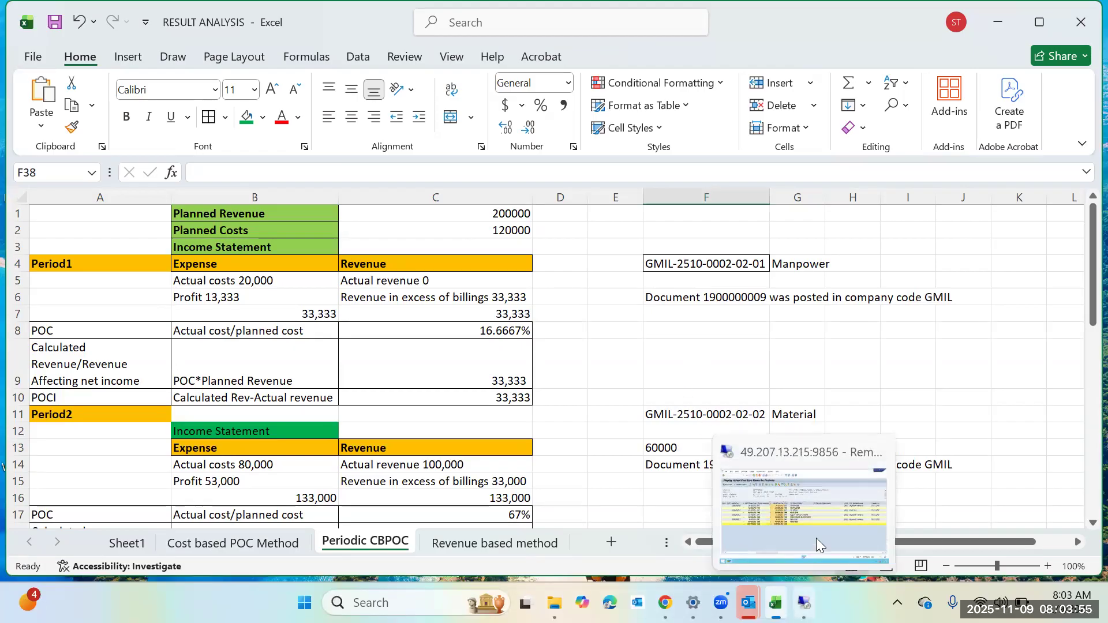
click(815, 538)
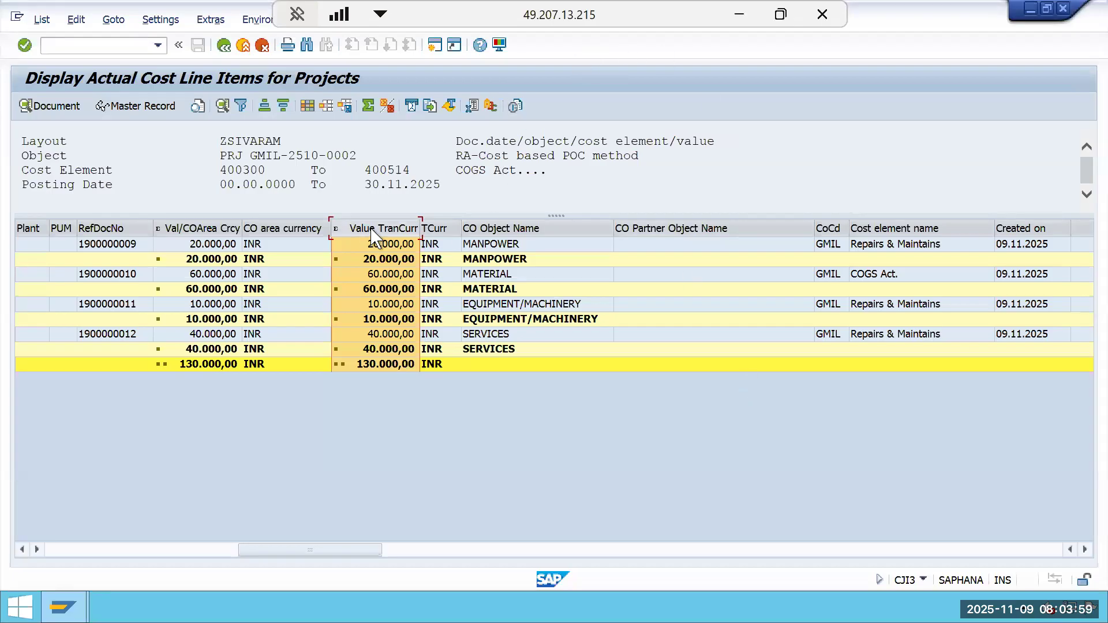
click(200, 227)
drag(206, 234, 379, 305)
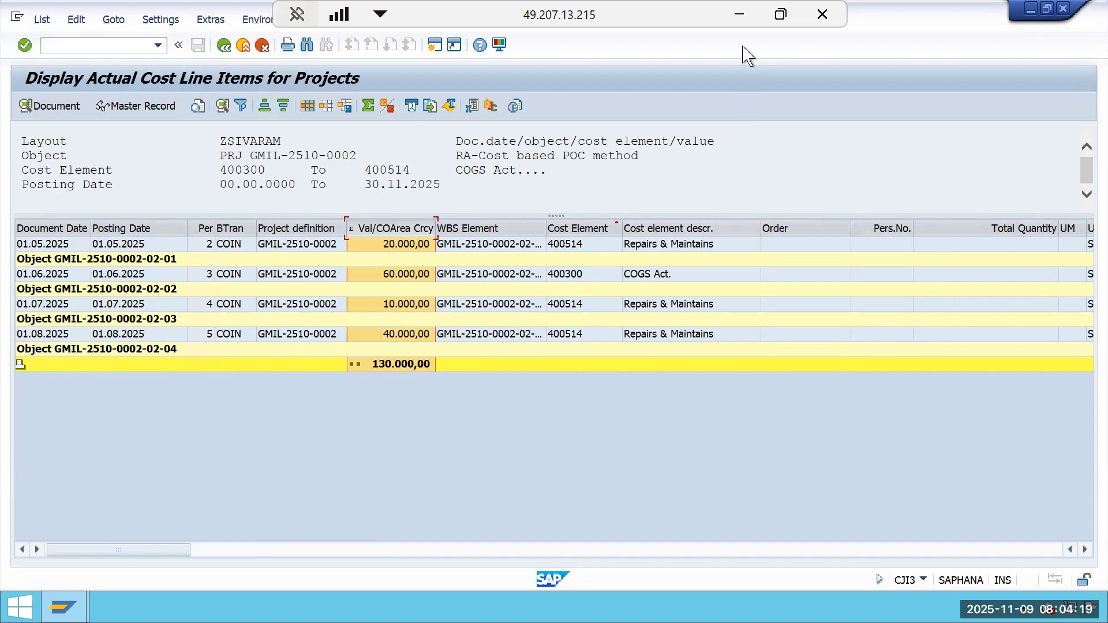
click(740, 14)
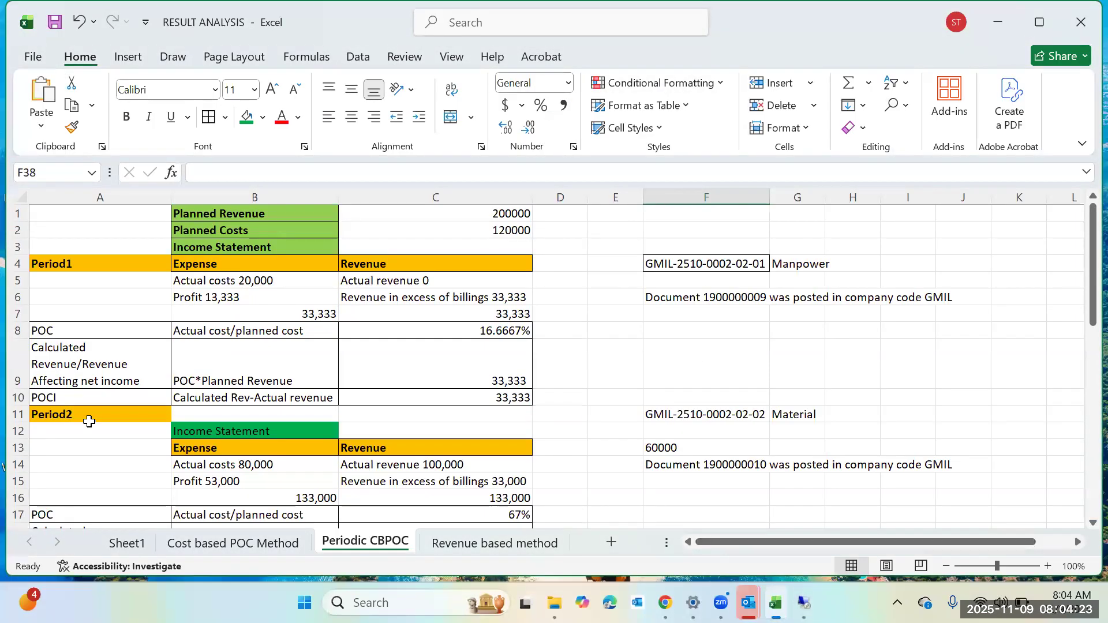
Enter posting periods 5 and 6 in column D beside the Period1 and Period2 headings.
click(536, 266)
text(05)
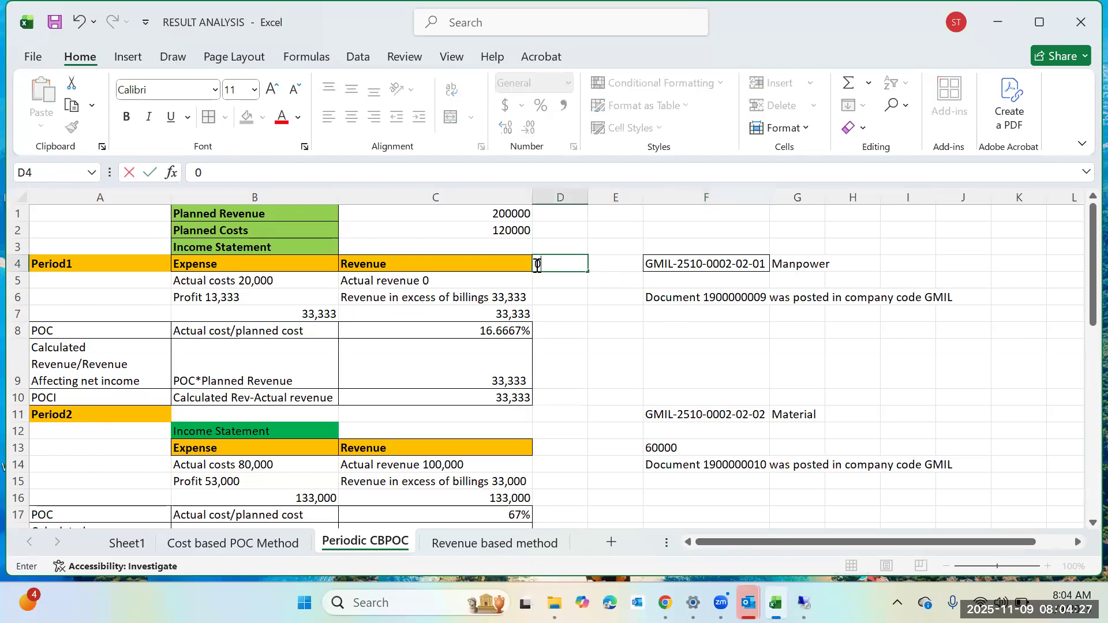
click(565, 416)
text(06)
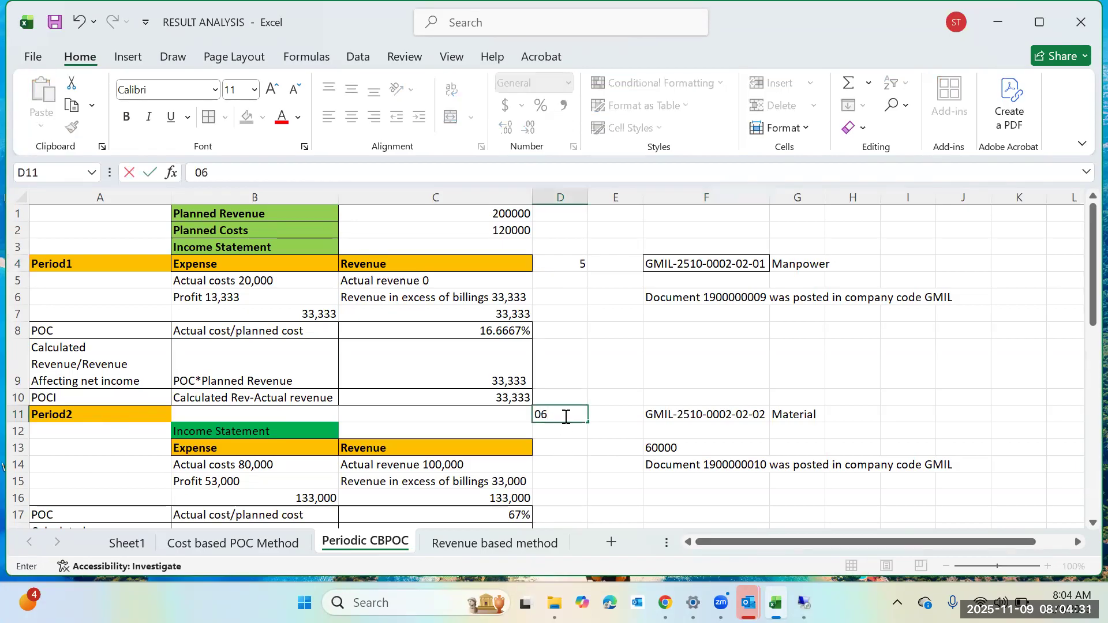
click(571, 448)
scroll(574, 456, down, 2)
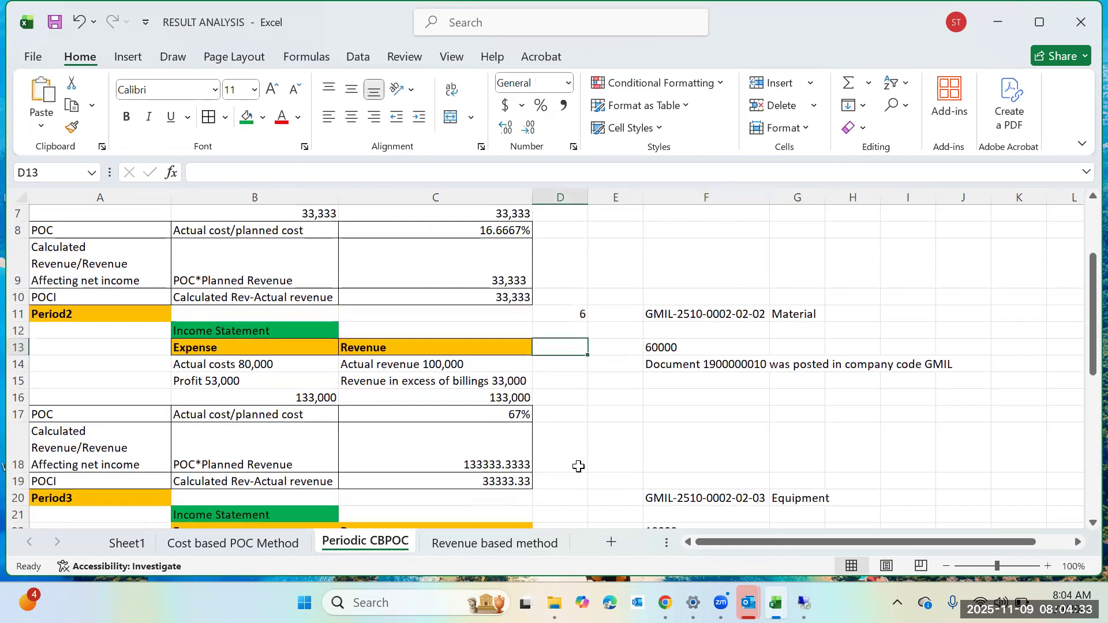
Enter posting periods 7 and 8 in column D beside the Period3 and Period4 headings.
scroll(578, 466, down, 2)
click(566, 372)
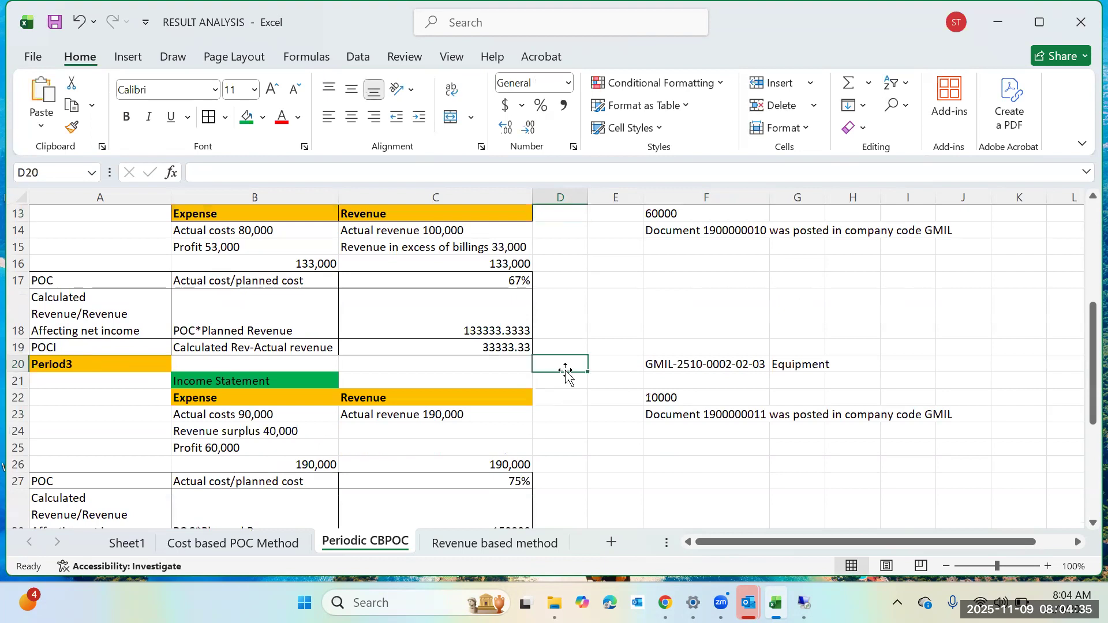
text(0)
scroll(563, 372, up, 1)
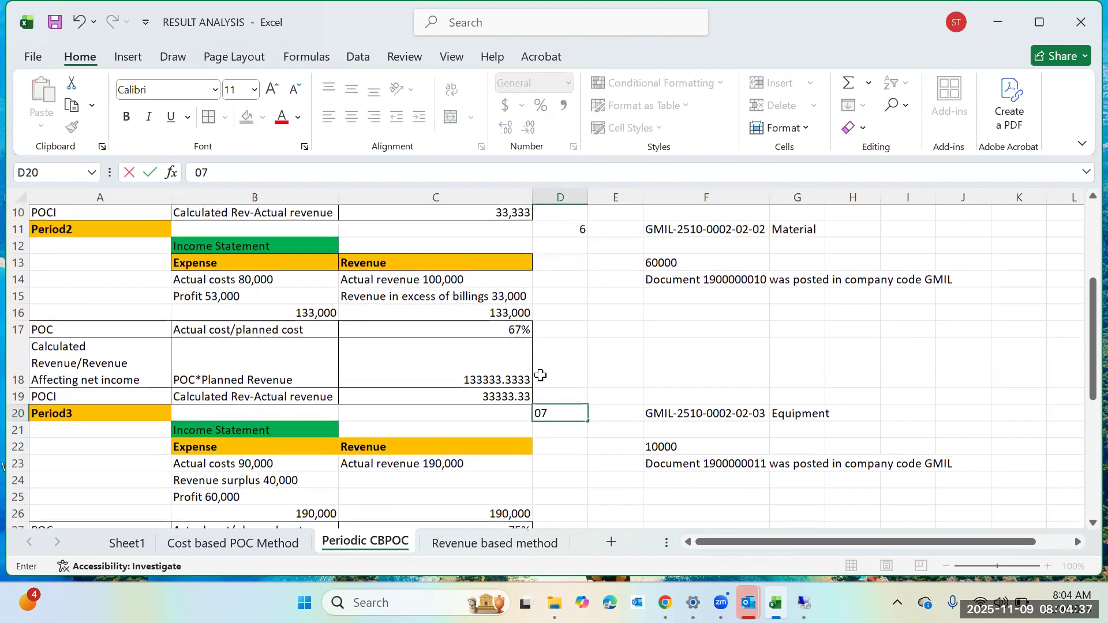
click(577, 449)
scroll(574, 473, down, 1)
scroll(561, 501, down, 2)
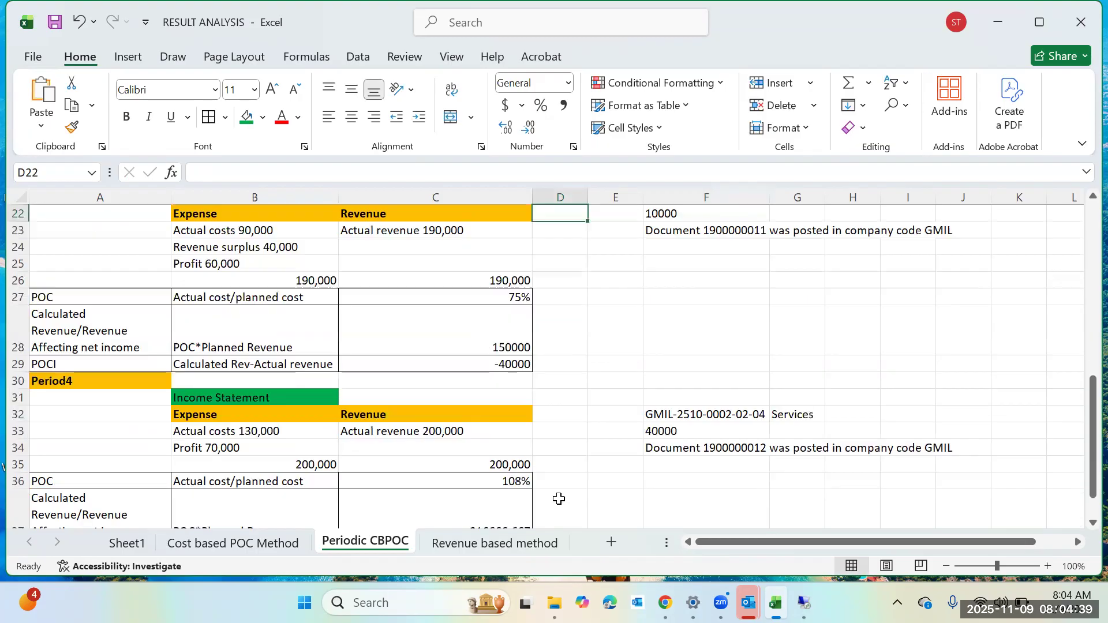
click(562, 383)
text(8)
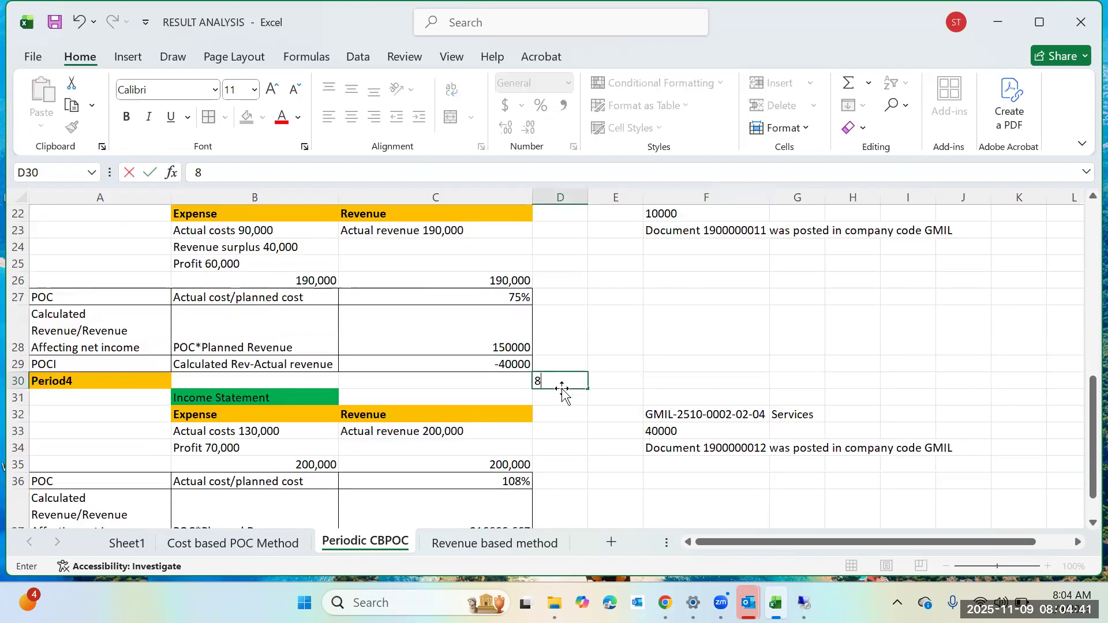
click(580, 444)
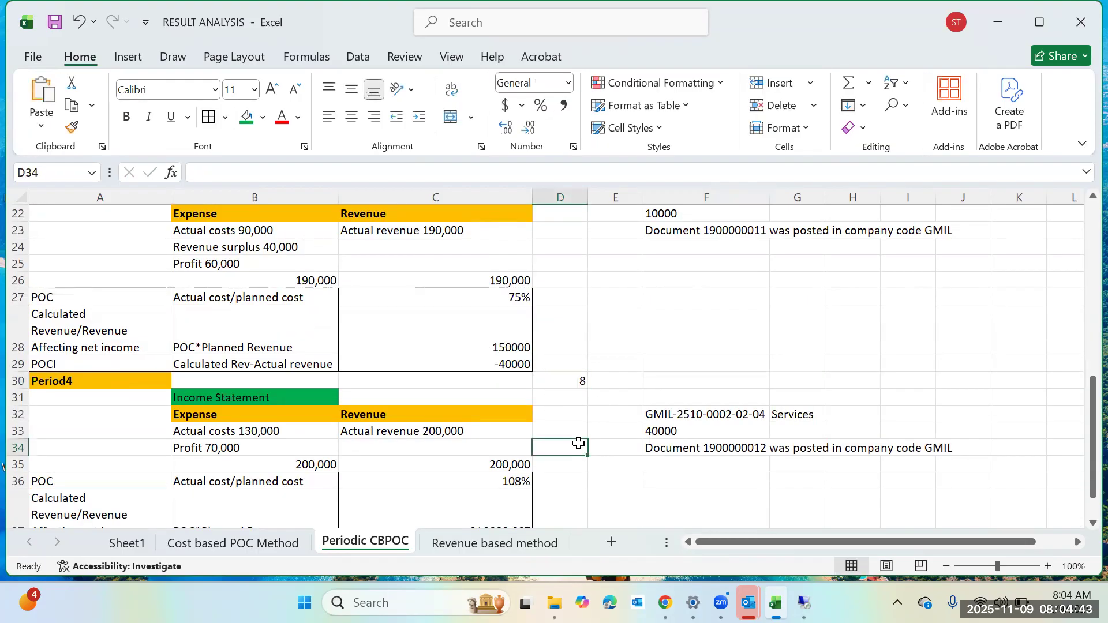
Enter Rev=0 in D5 beside Period1's actual revenue and fill the cell red.
scroll(580, 433, up, 7)
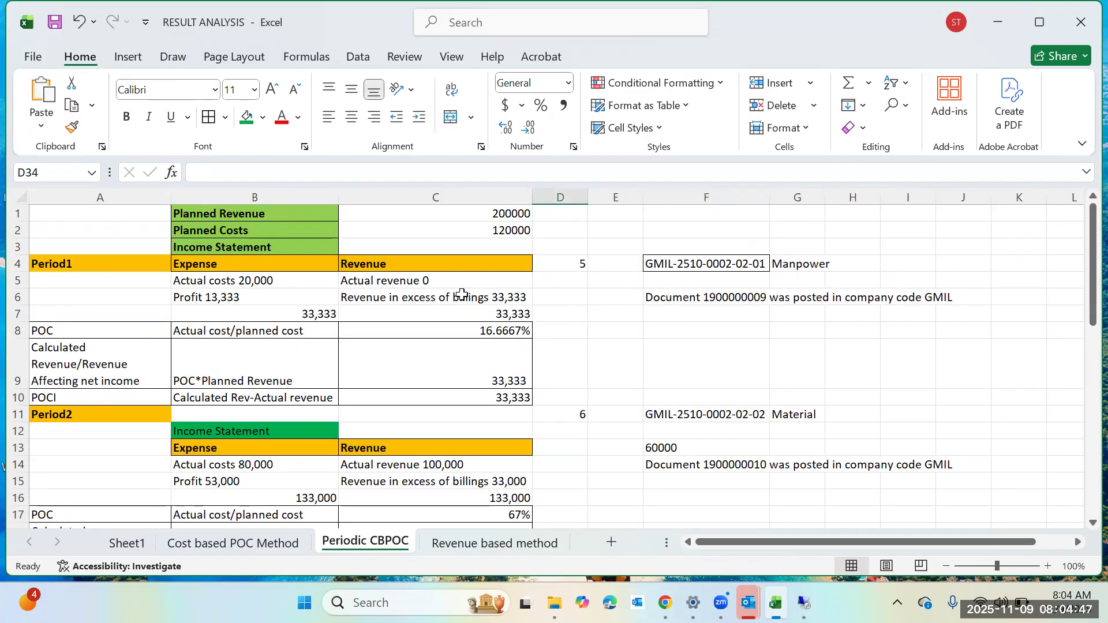
click(510, 284)
click(571, 281)
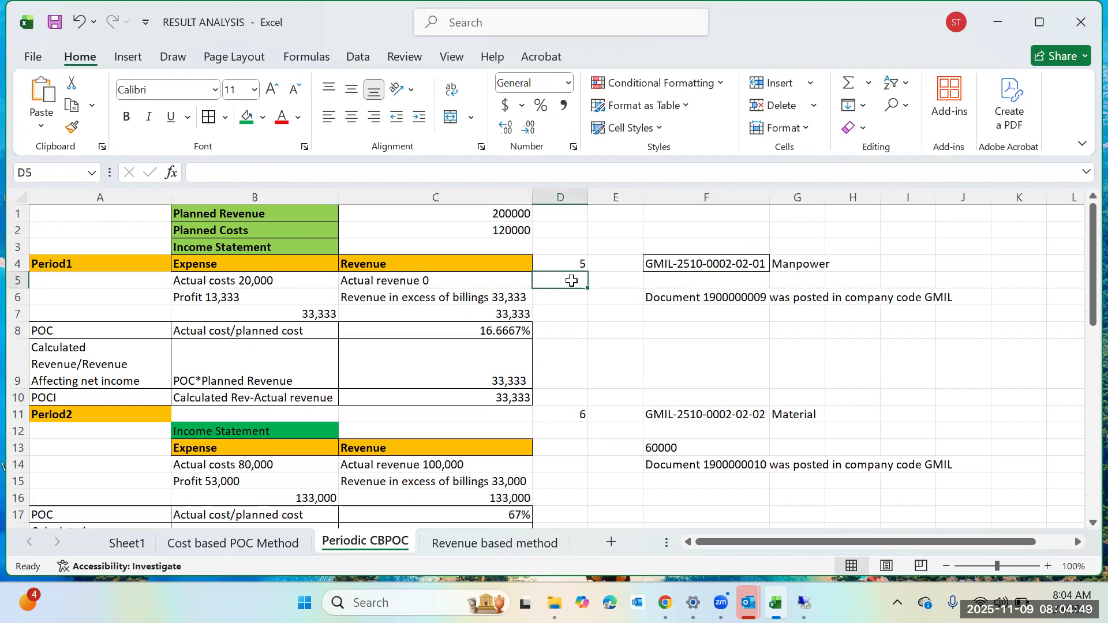
text(Rev=0)
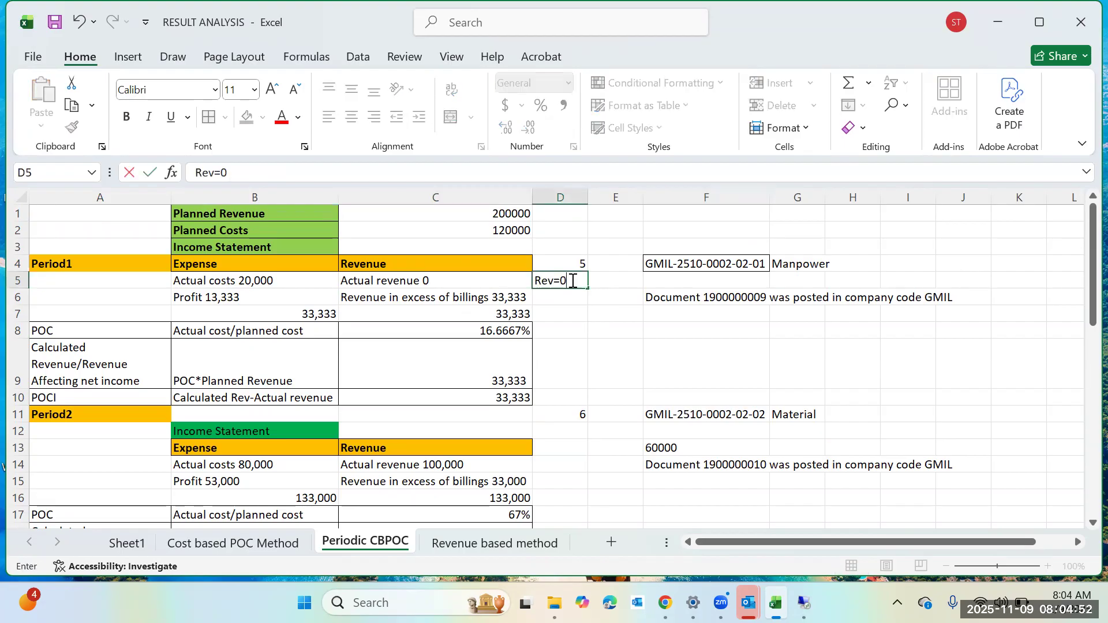
key(Return)
click(571, 281)
click(263, 118)
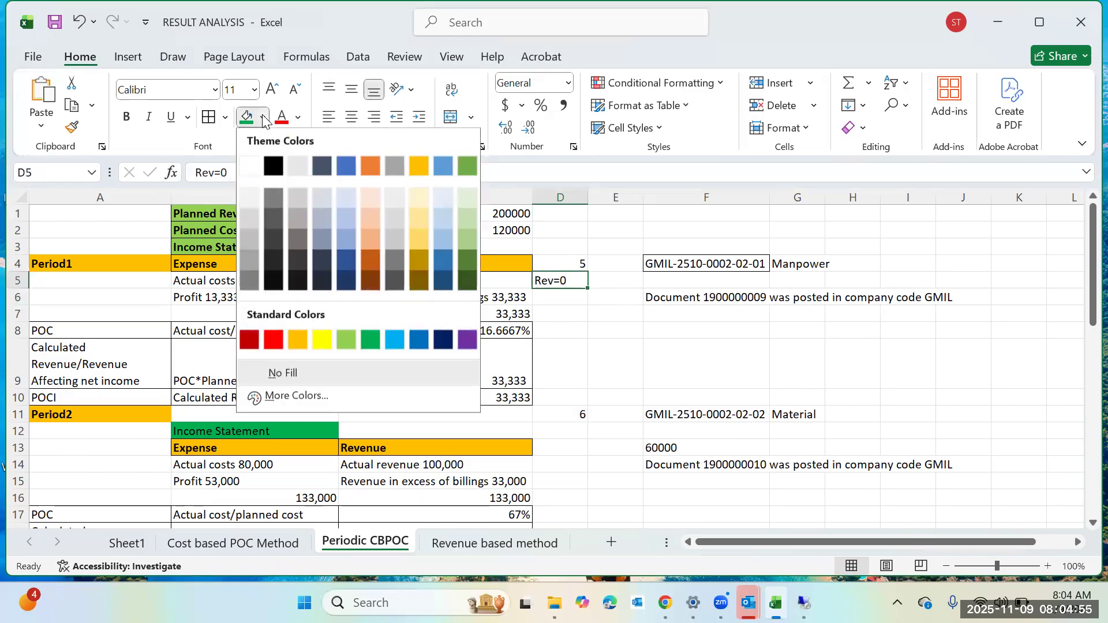
click(273, 341)
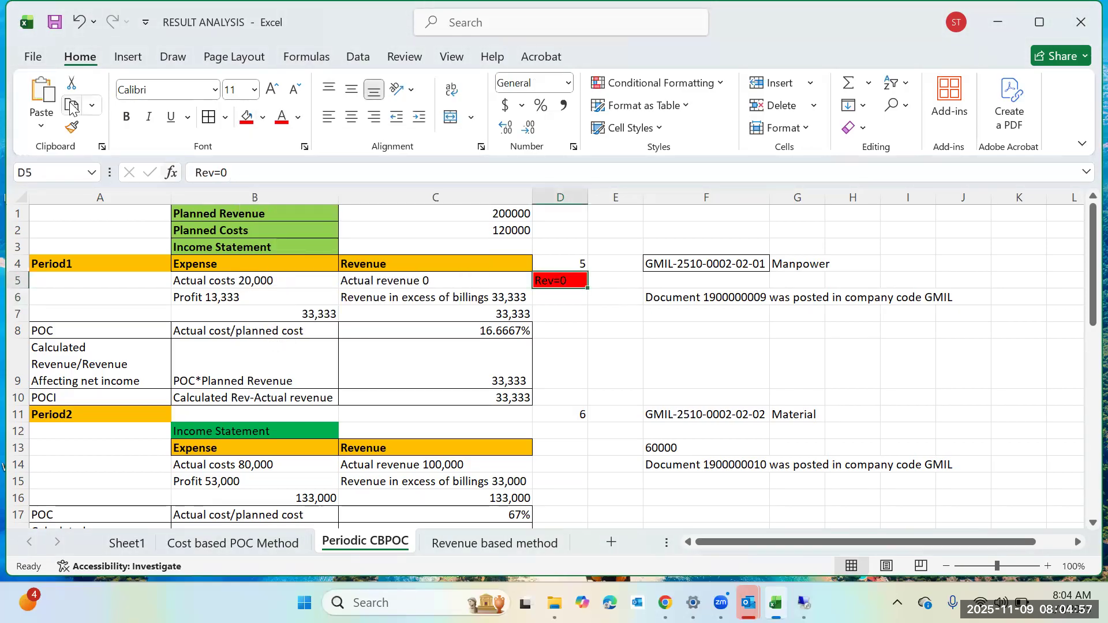
Review the period numbers and revenue entries for Period1 and Period2 on the sheet.
click(704, 363)
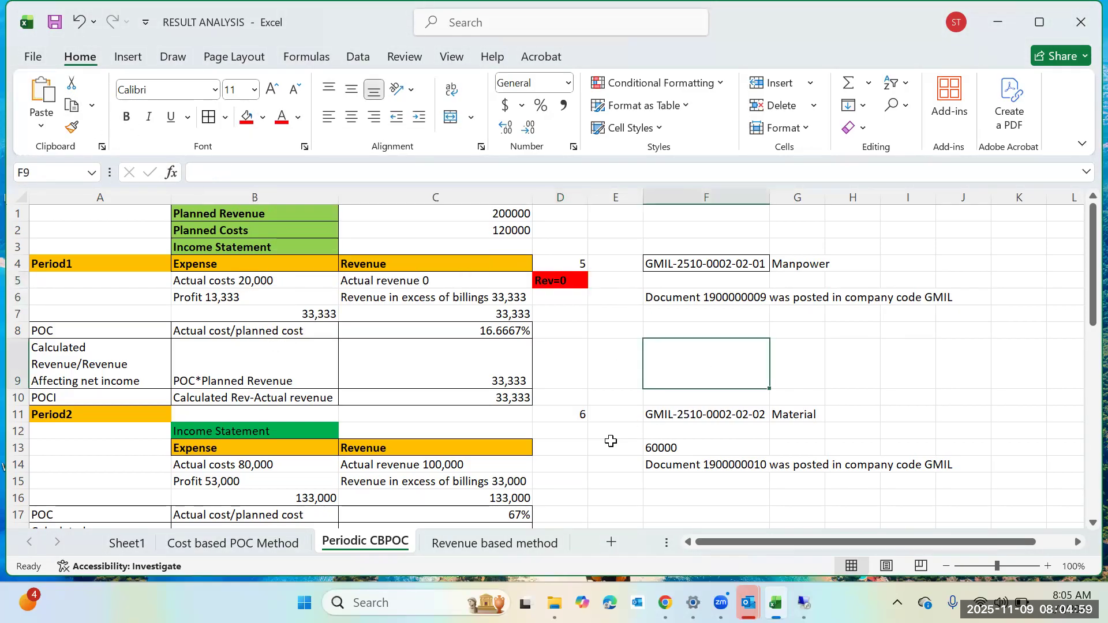
scroll(611, 441, down, 2)
scroll(593, 452, up, 2)
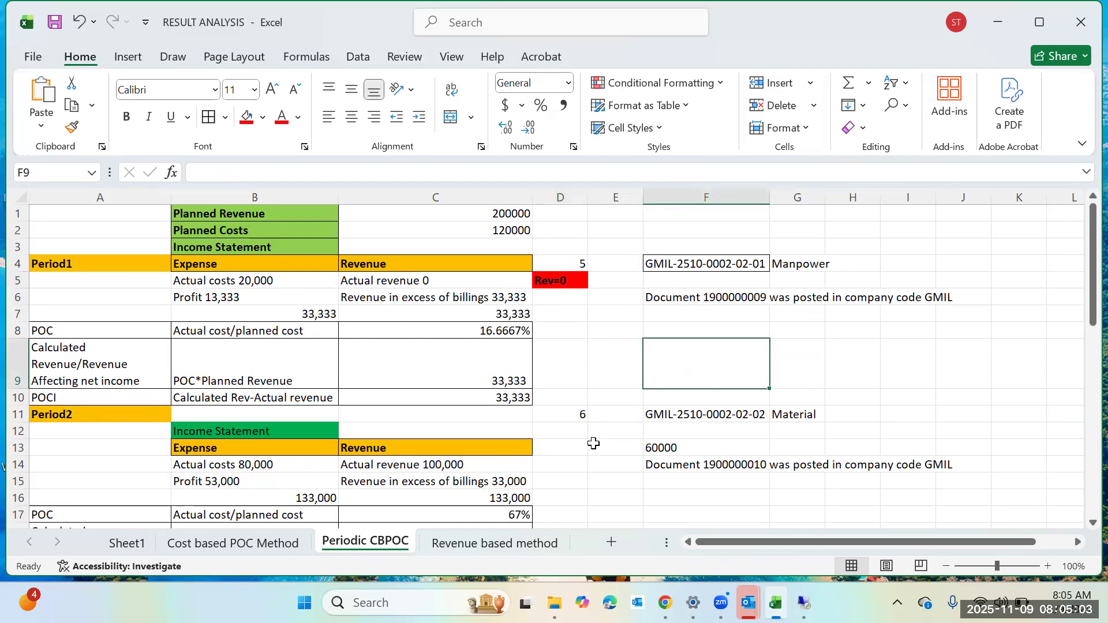
click(582, 266)
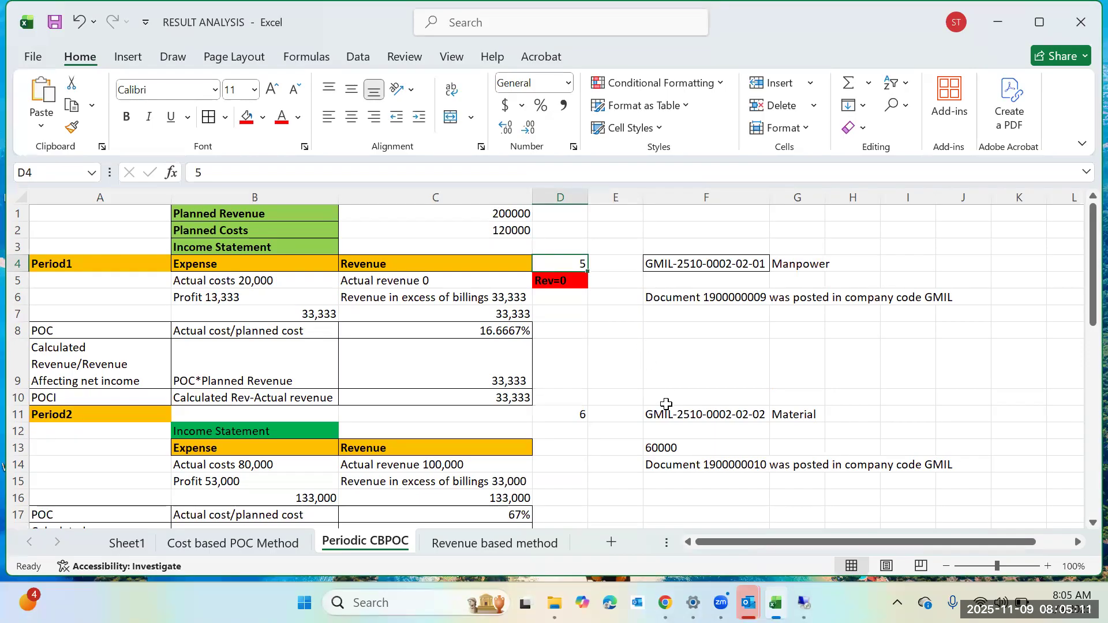
click(586, 413)
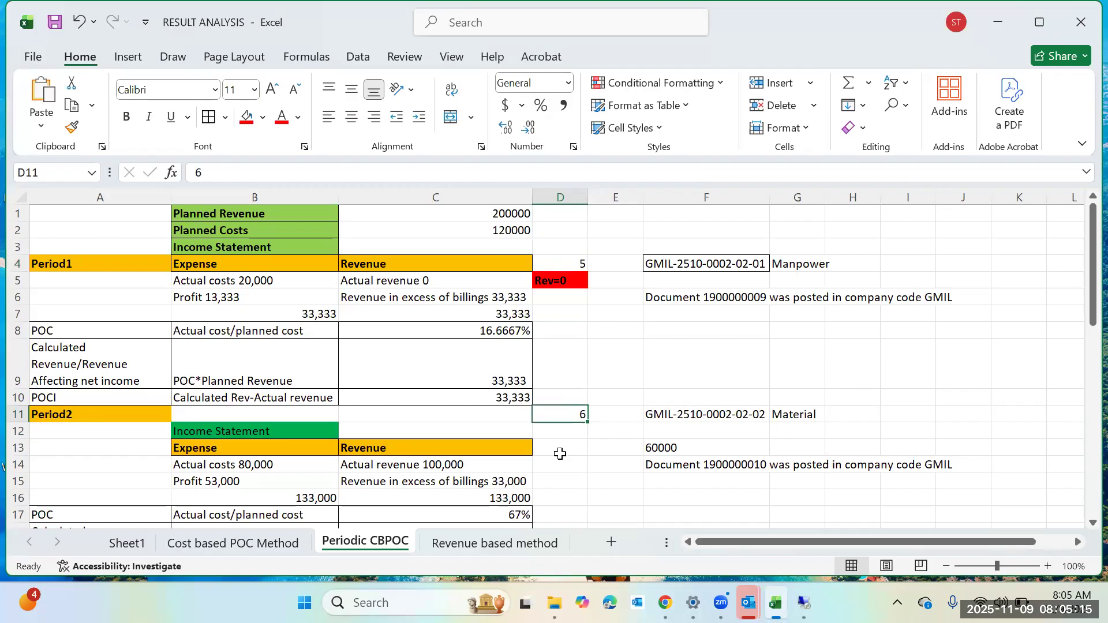
click(577, 263)
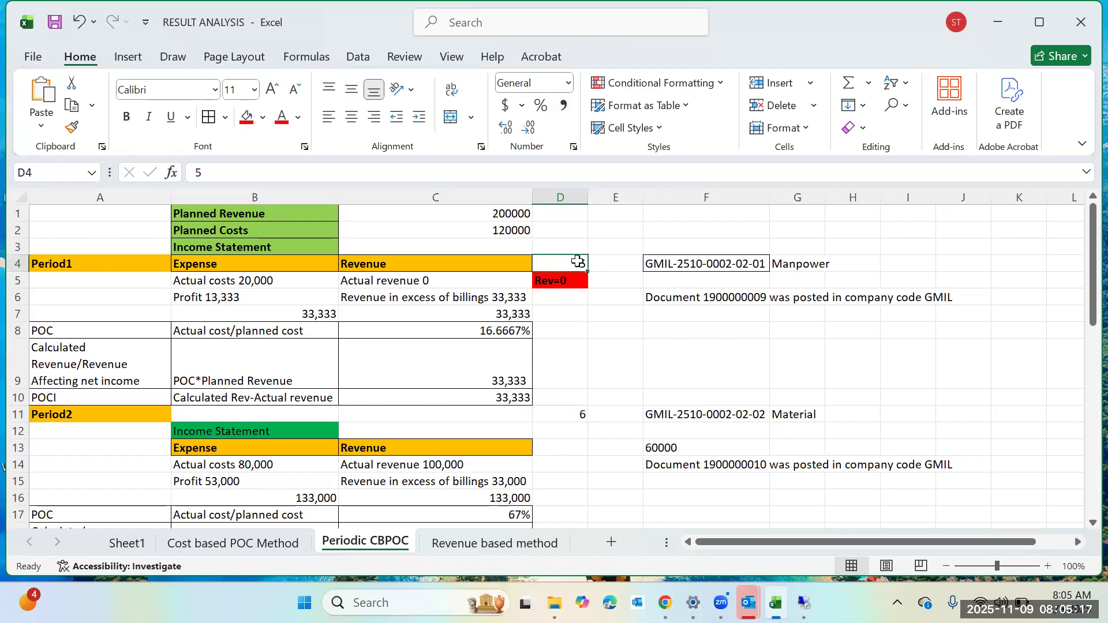
click(574, 415)
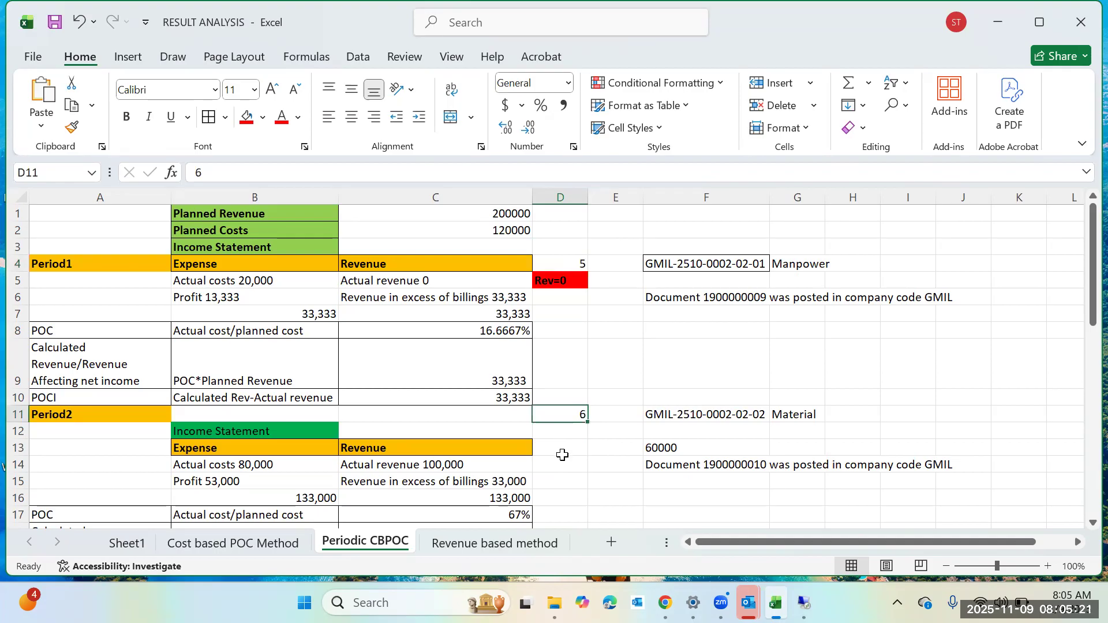
scroll(563, 455, down, 1)
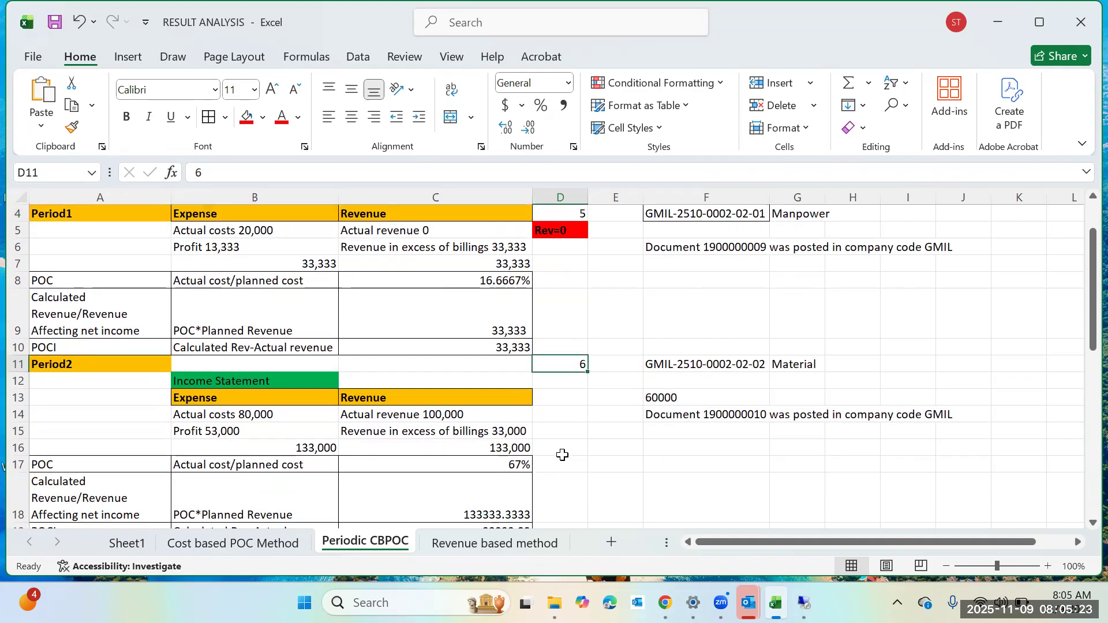
click(510, 418)
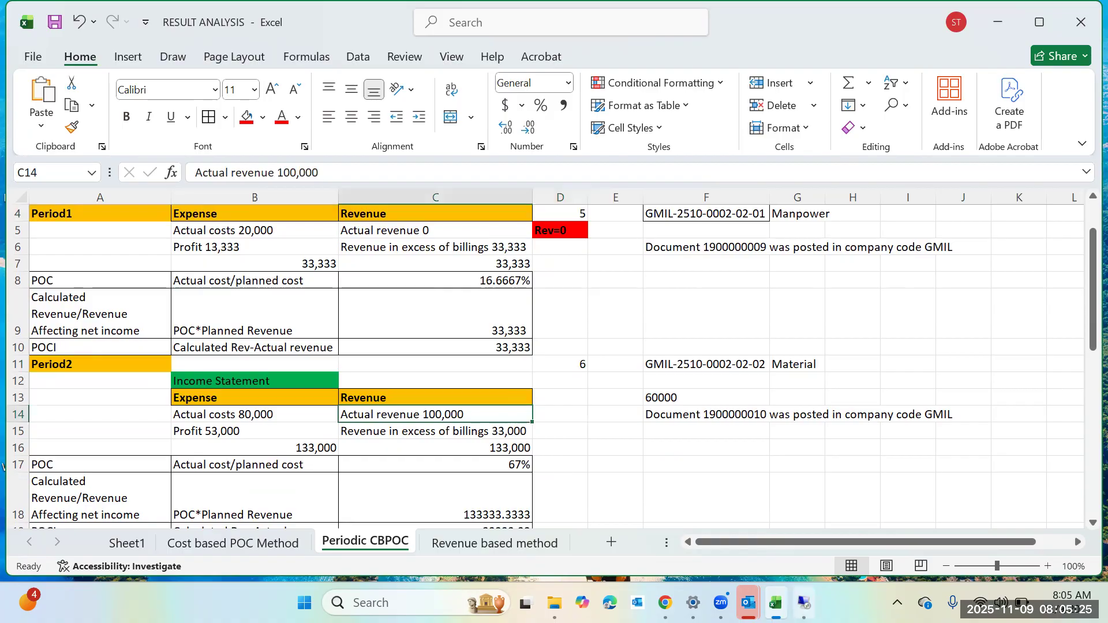
Switch to SAP and open transaction FB70 for customer invoice entry in a new session.
mouse_move(805, 603)
click(804, 545)
click(437, 46)
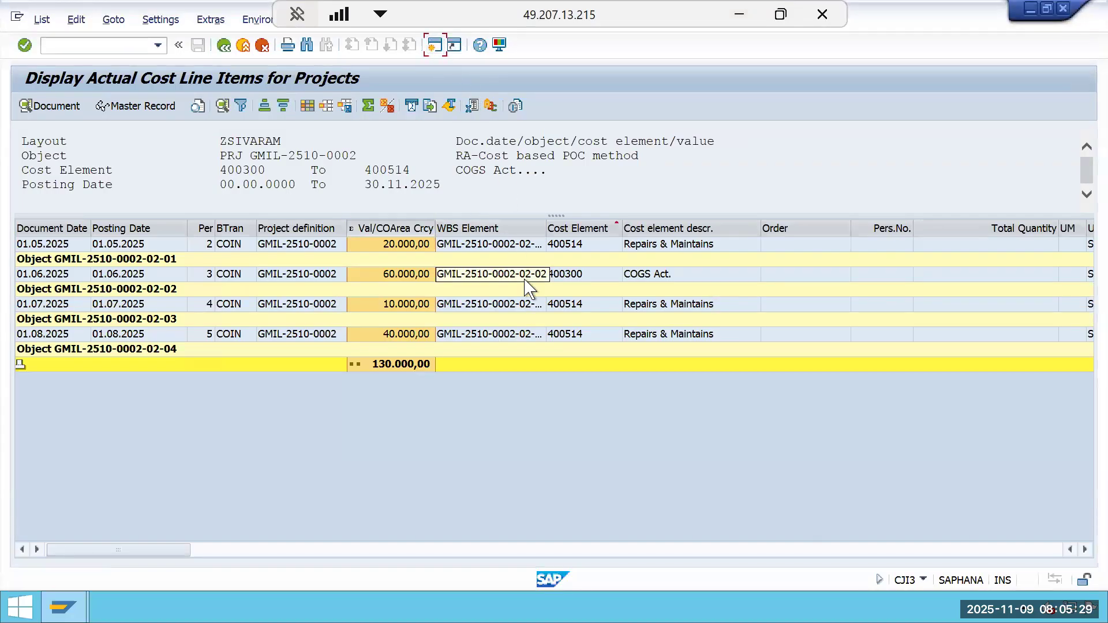
text(fb70)
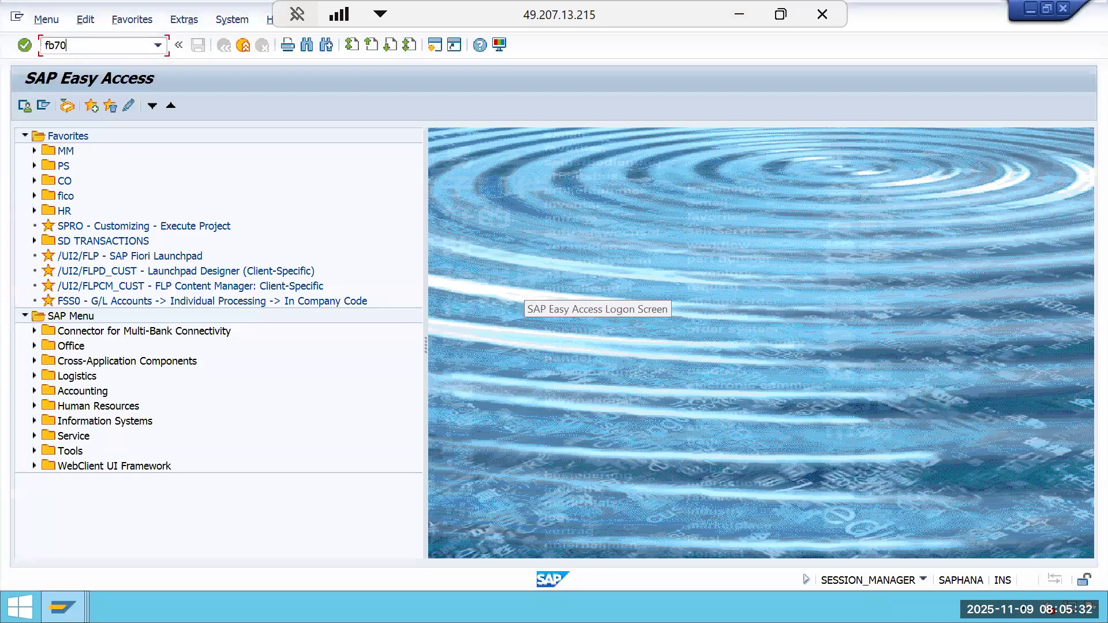
key(Return)
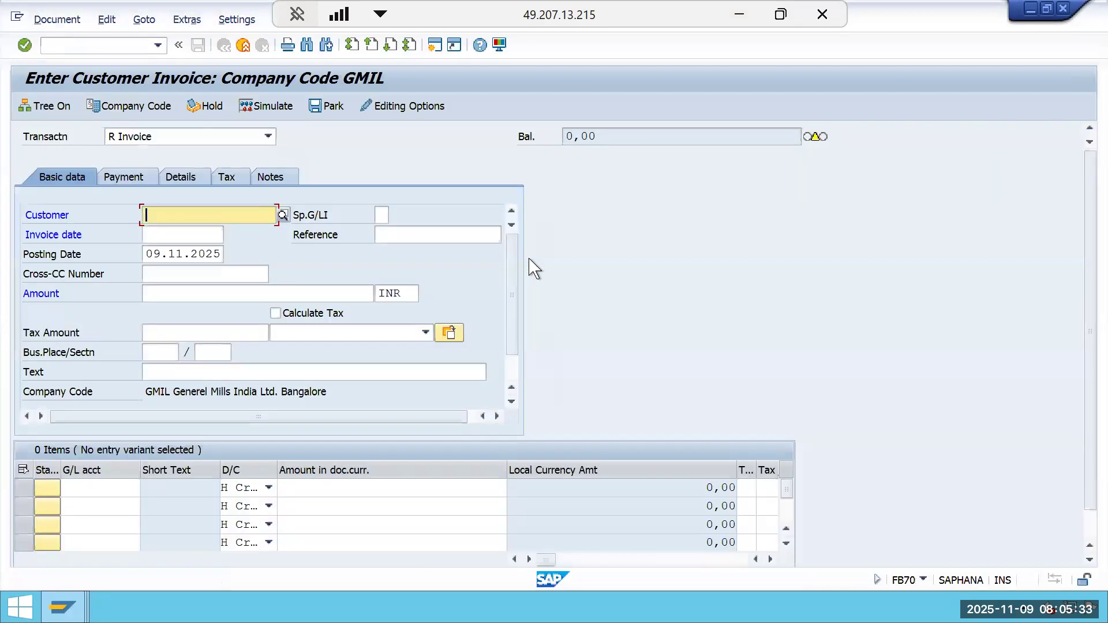
Pick the GMIL FI & SD customer for company code GMIL through the customer search help.
click(181, 220)
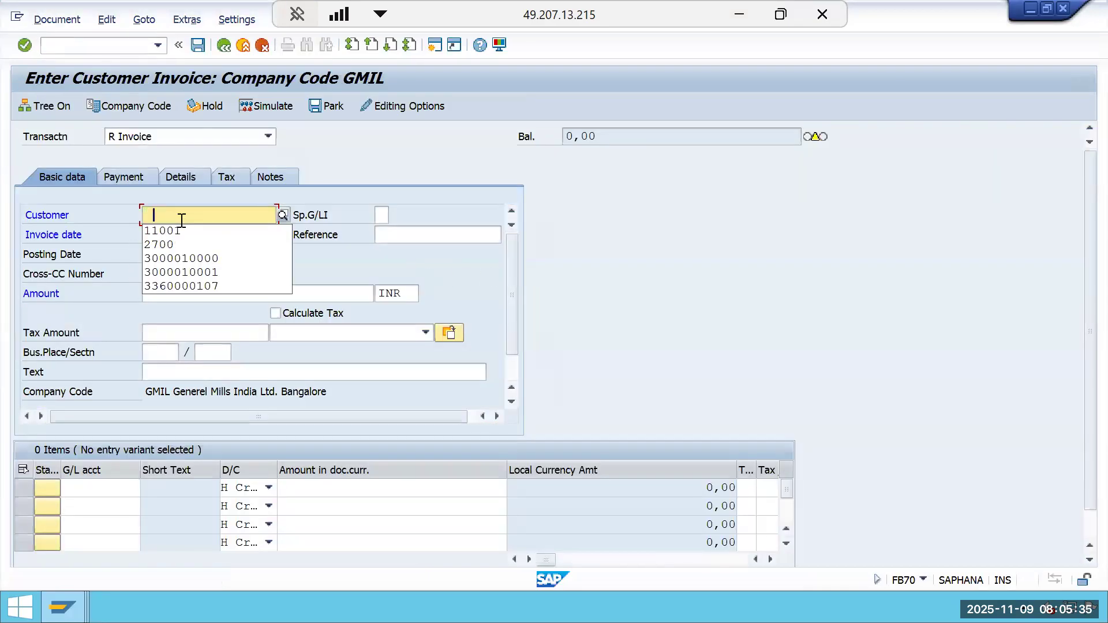
click(274, 216)
click(282, 216)
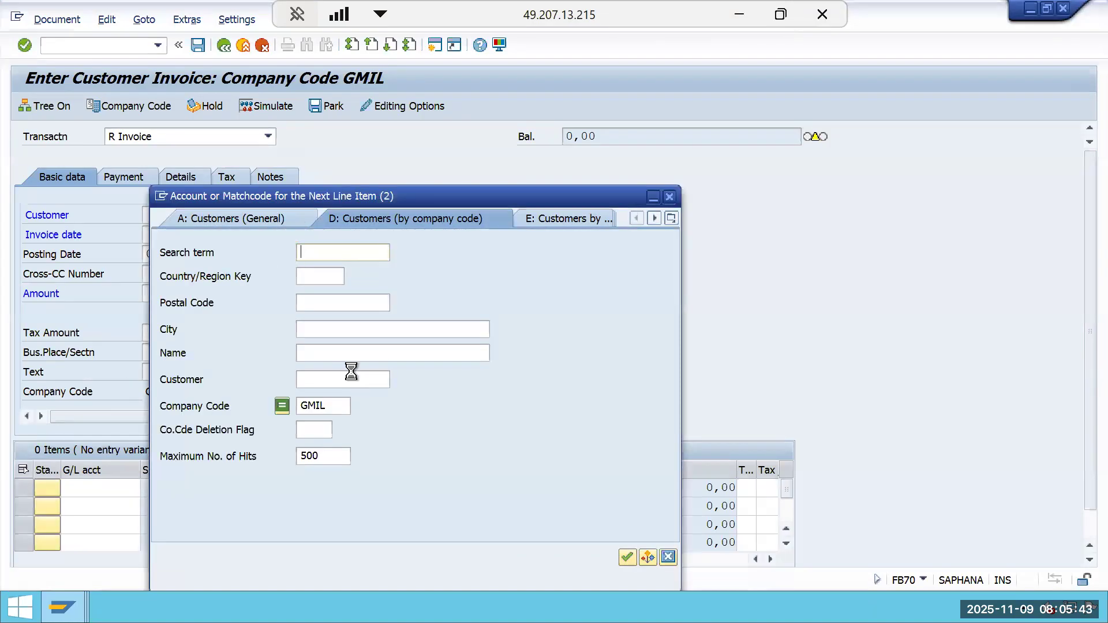
key(Return)
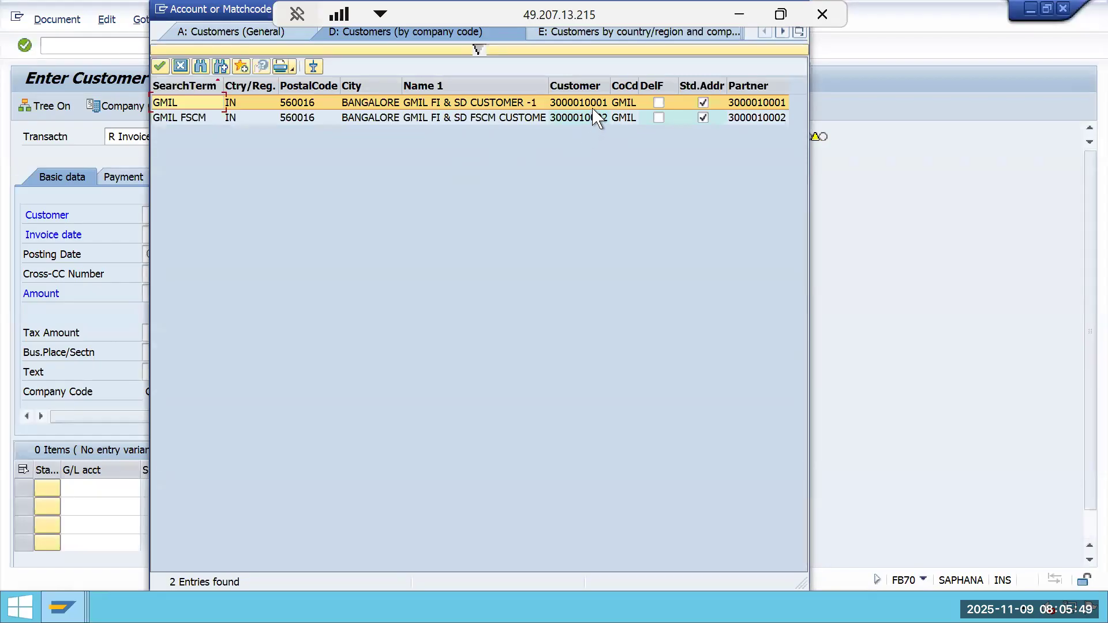
key(Return)
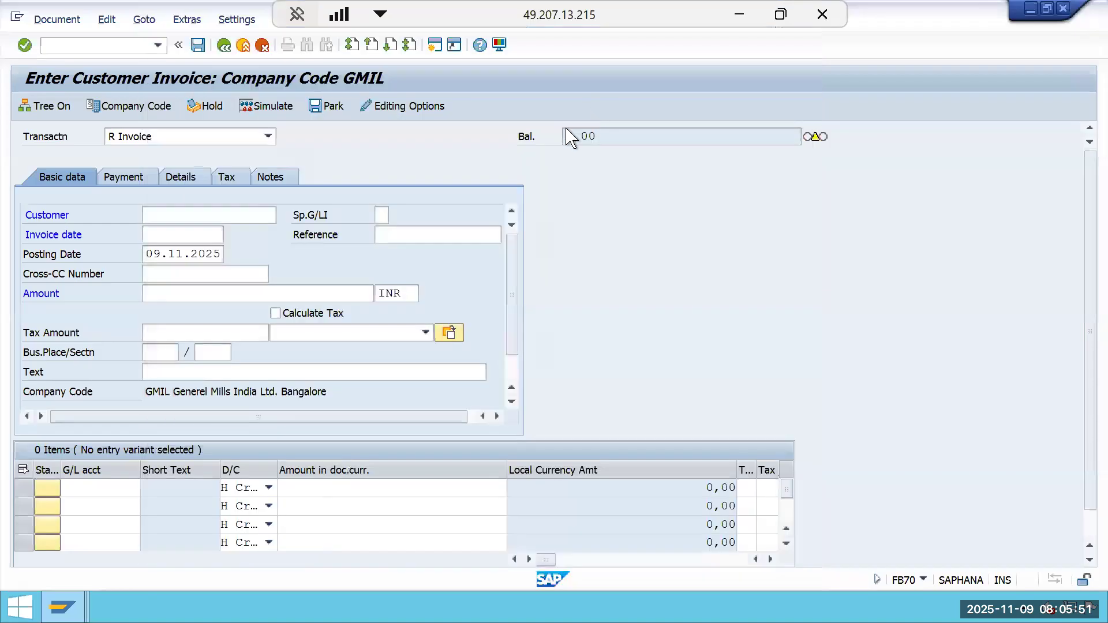
Set the invoice date and posting date to 01.06.2025 and enter the invoice amount 100000.
click(190, 234)
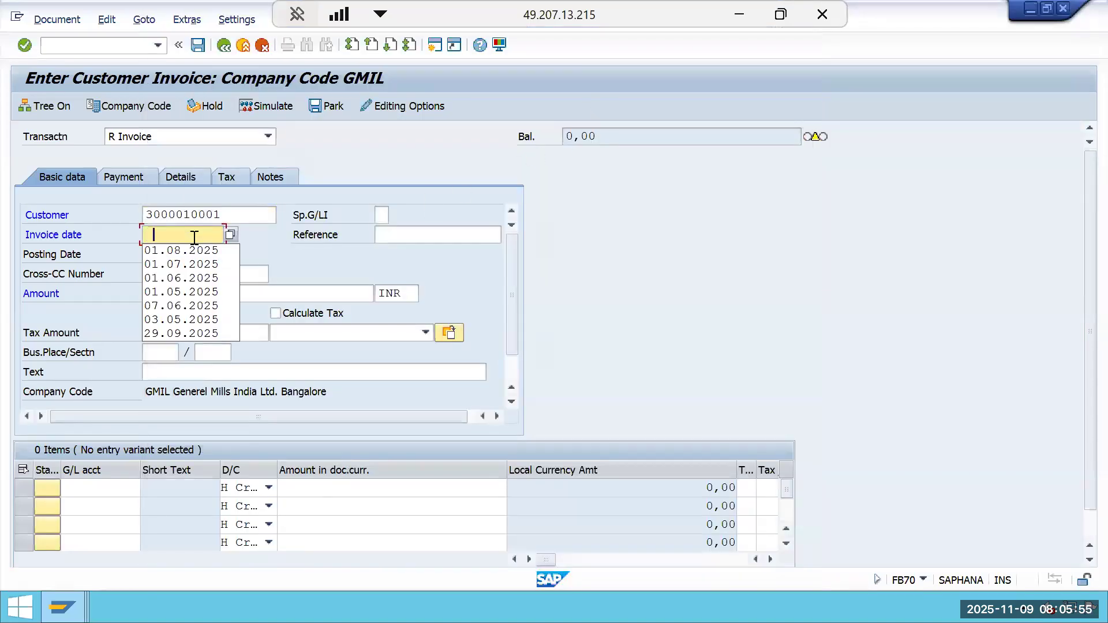
click(198, 277)
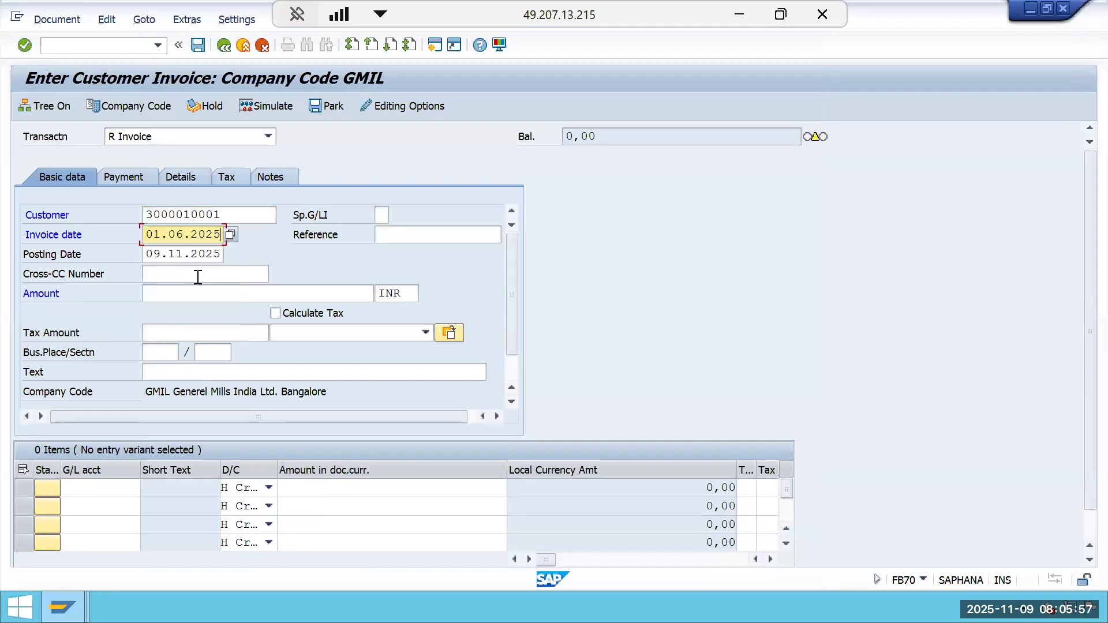
click(221, 254)
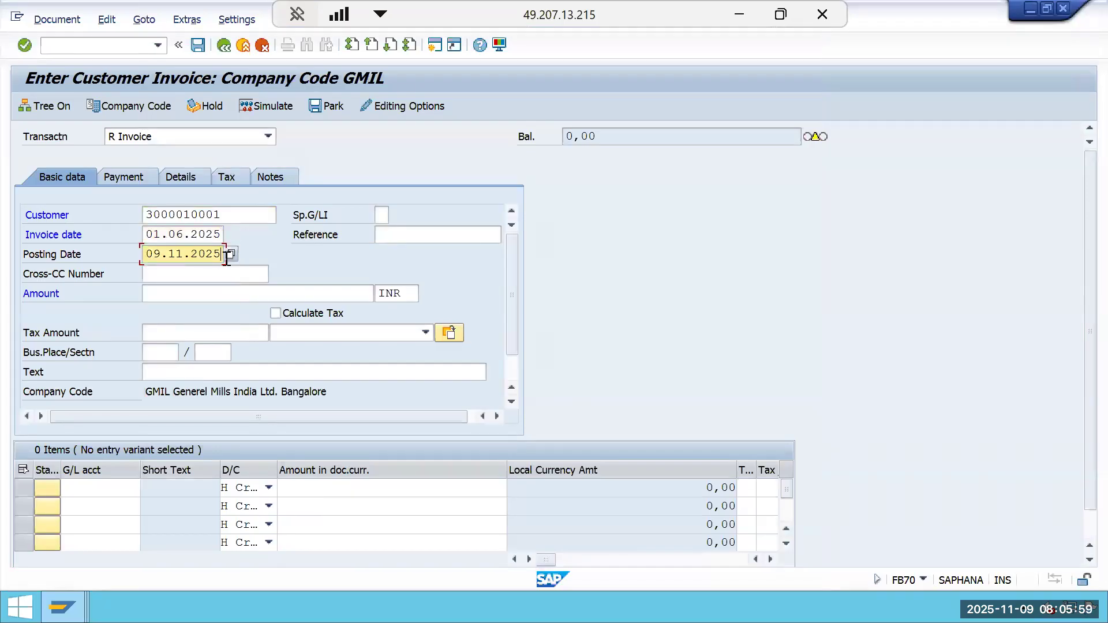
key(BackSpace)
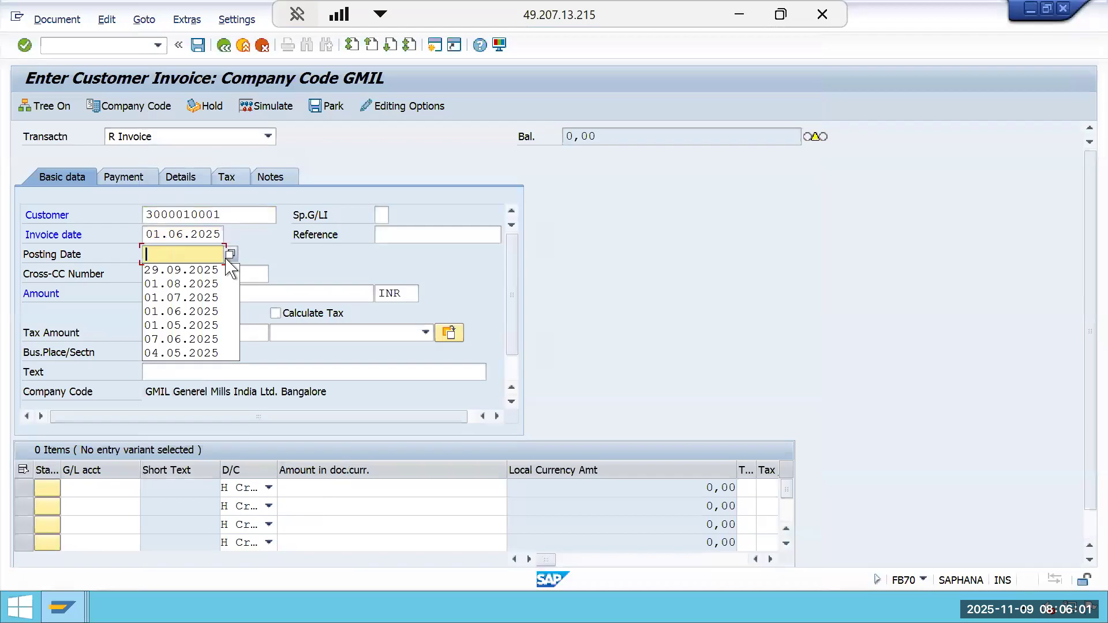
click(206, 312)
click(206, 298)
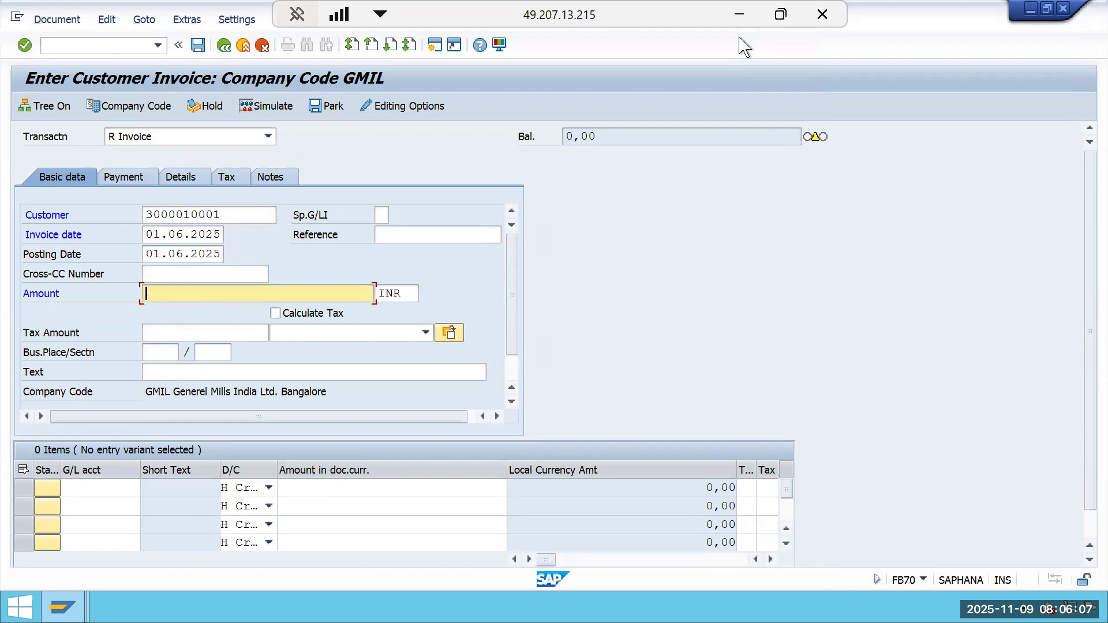
text(100000)
Switch to Excel and fill the period cells D11 and D4 light blue.
click(739, 14)
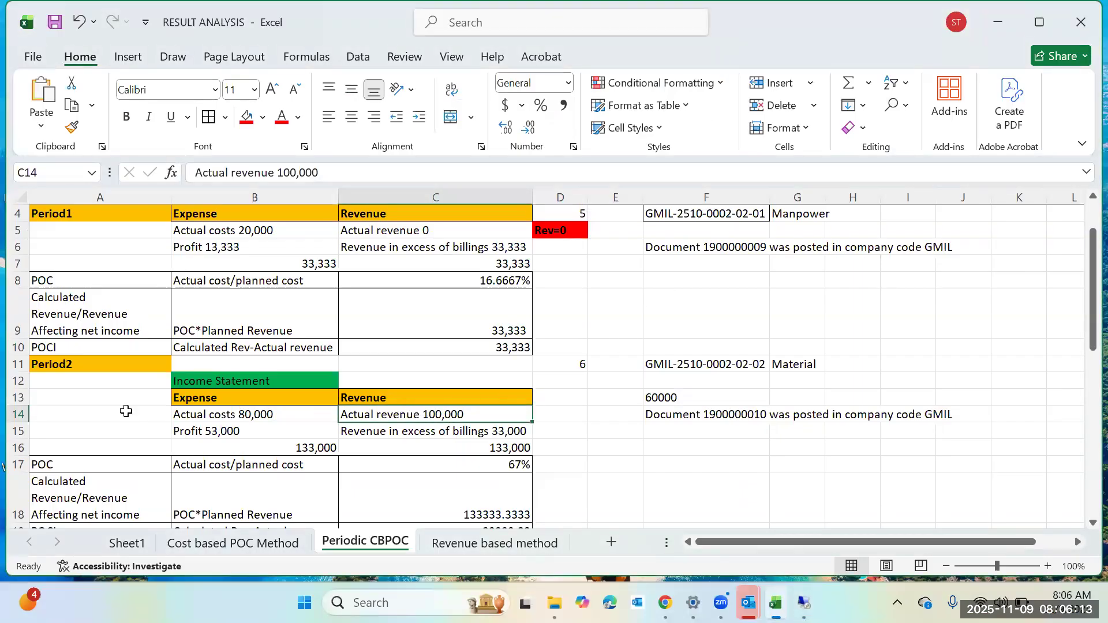
click(563, 367)
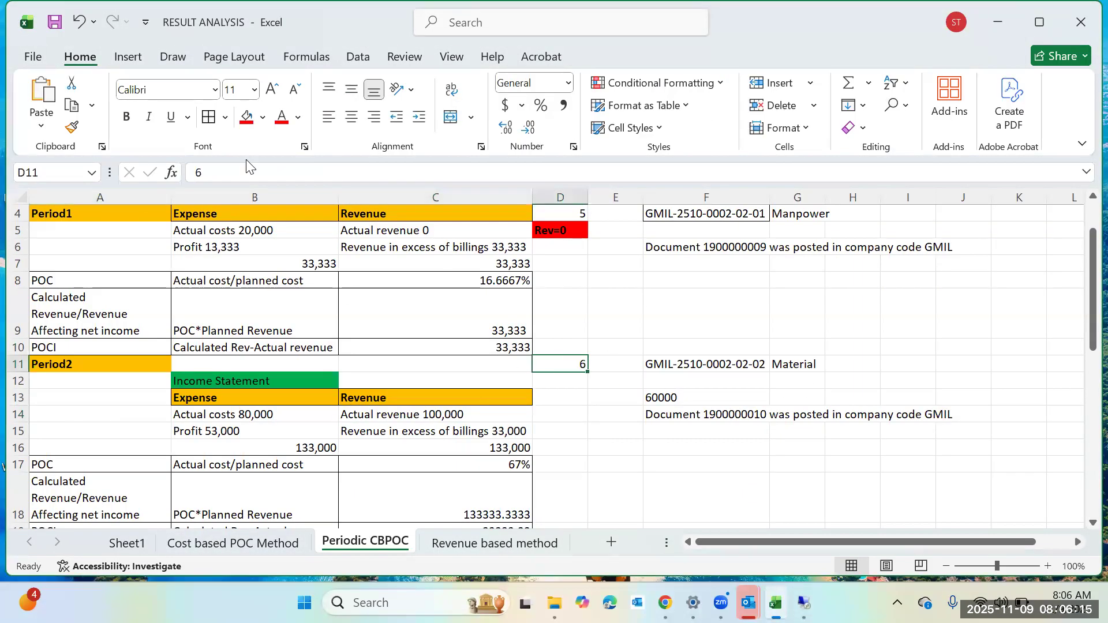
click(247, 117)
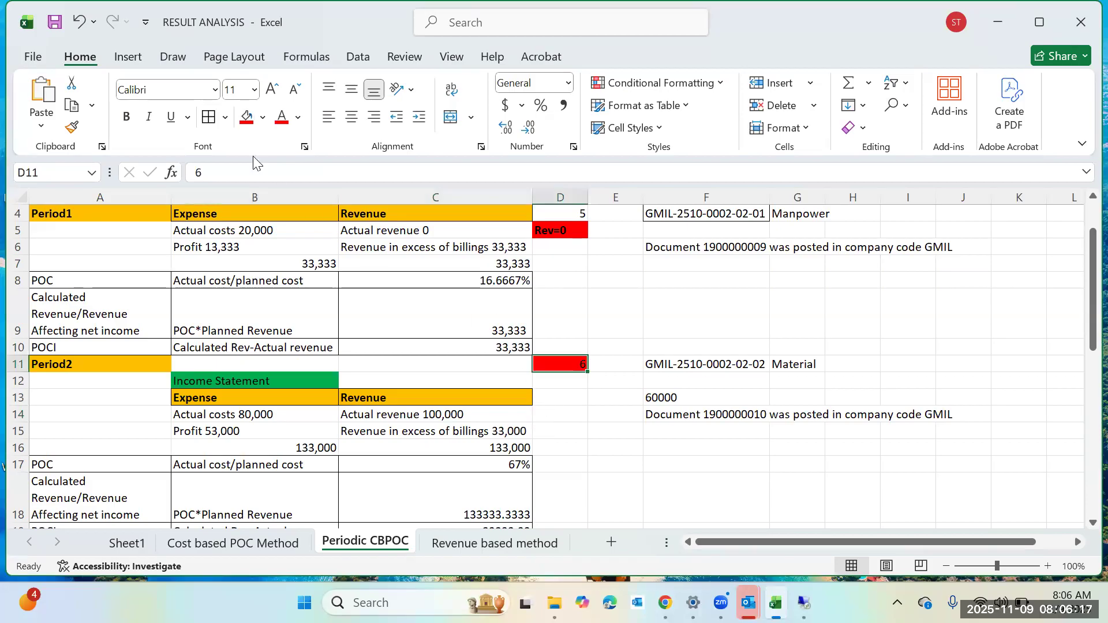
click(262, 117)
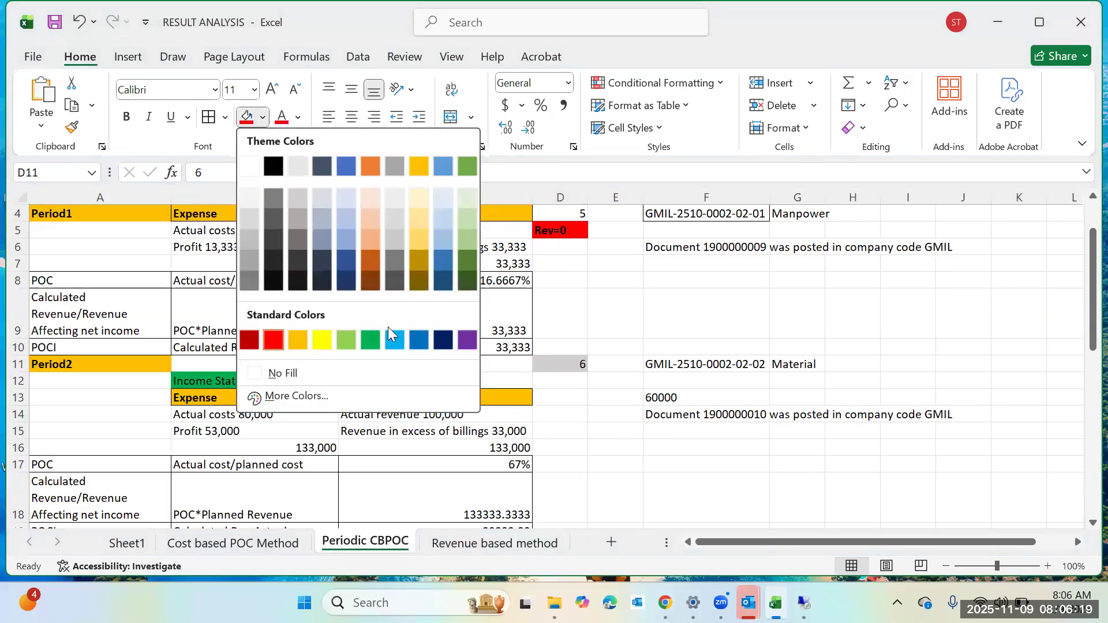
click(388, 328)
click(560, 213)
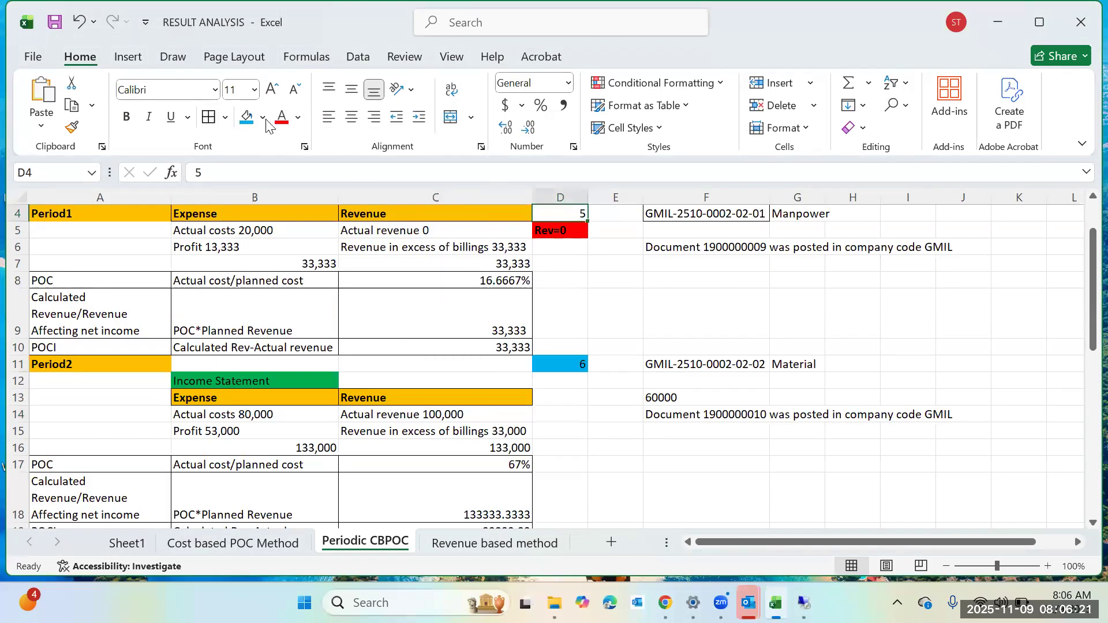
click(247, 117)
Review Period2's actual revenue on the sheet and switch back to SAP.
click(580, 472)
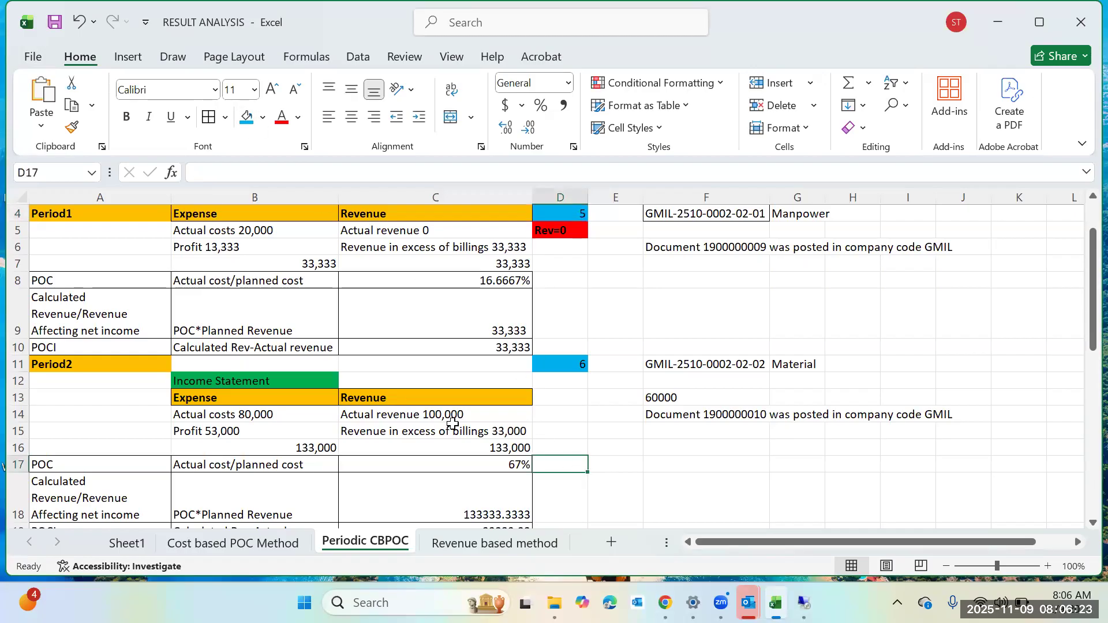
click(460, 403)
click(463, 416)
mouse_move(804, 603)
click(802, 489)
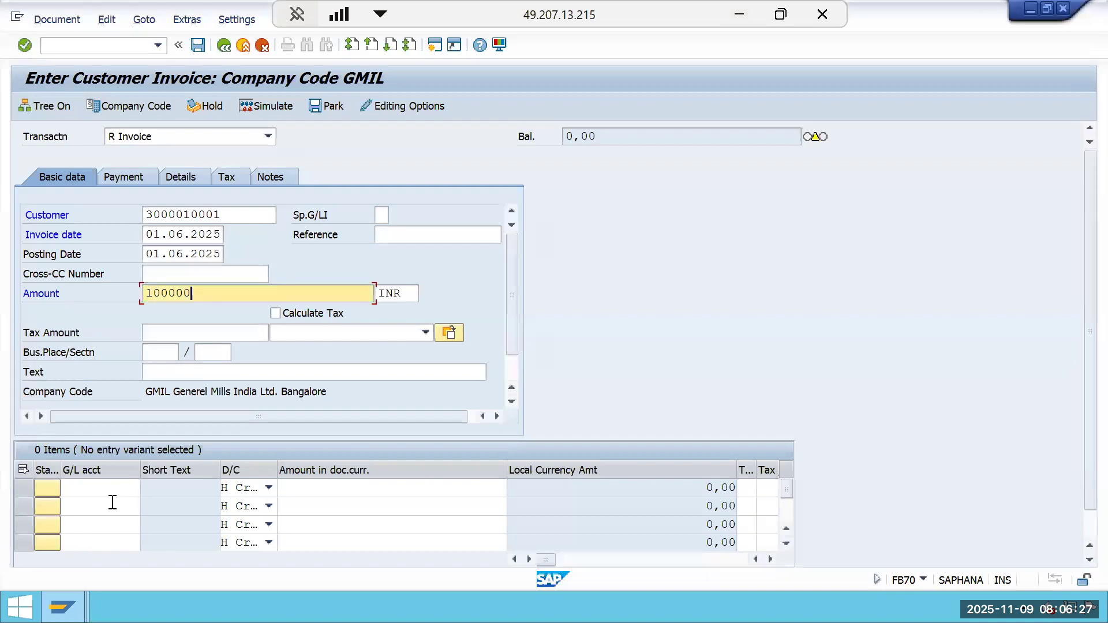
Choose G/L account 300000 Sales/Revenue Act. for the first line item through the search help.
click(113, 490)
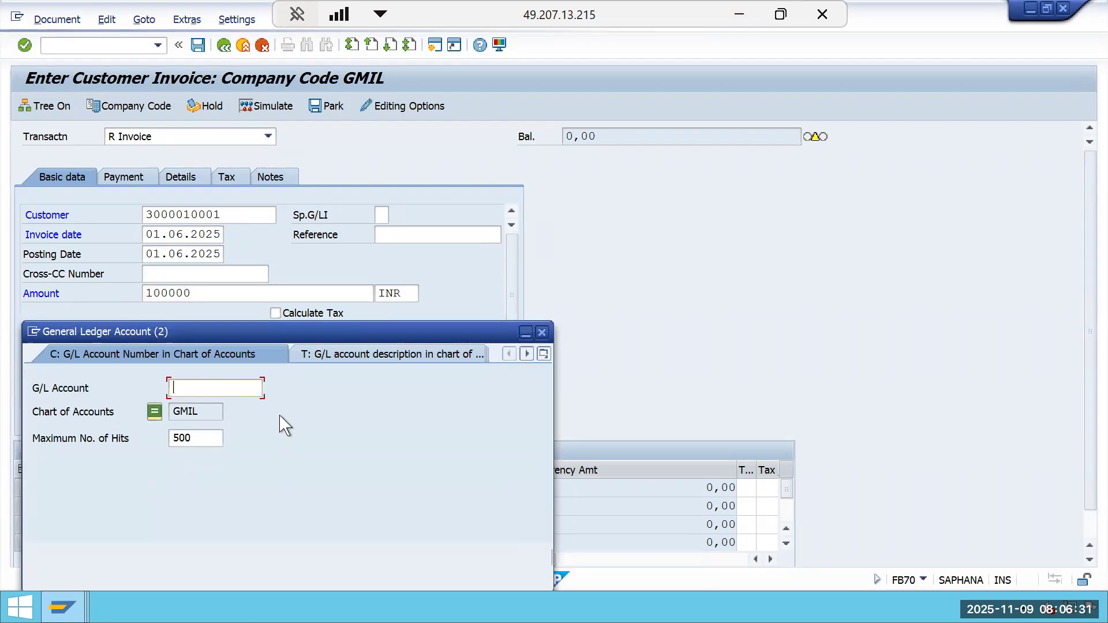
key(Return)
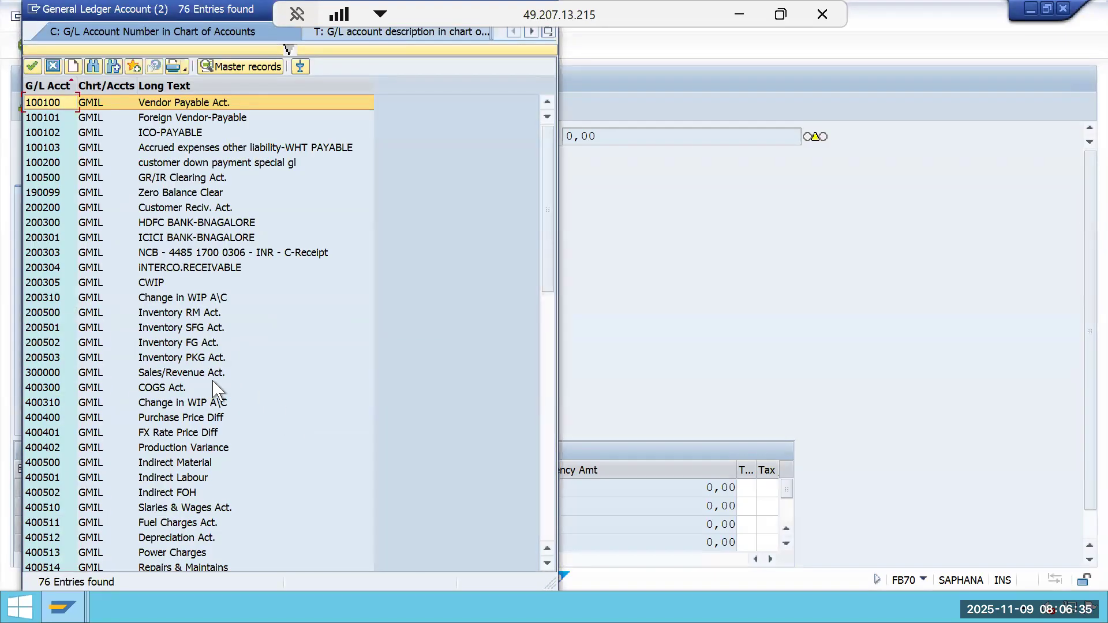
double_click(212, 375)
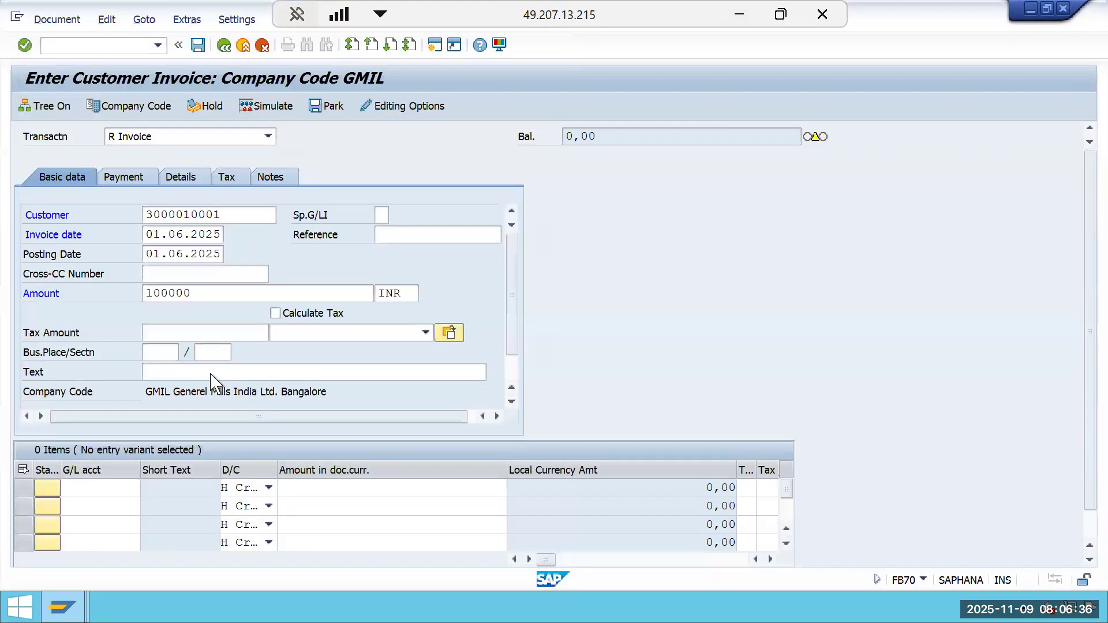
Enter * as the line item's amount in document currency.
click(379, 487)
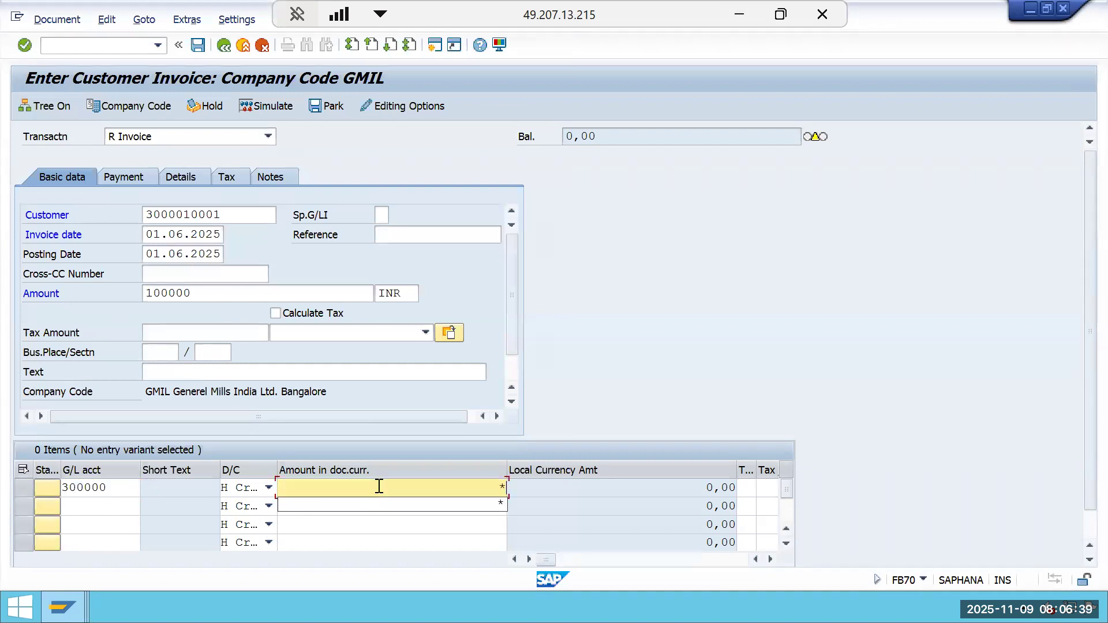
text(*)
key(Tab)
Assign WBS element GMIL-2510-0002 to the revenue line item.
key(Tab)
key(Tab)
key(Tab)
key(Tab)
key(Tab)
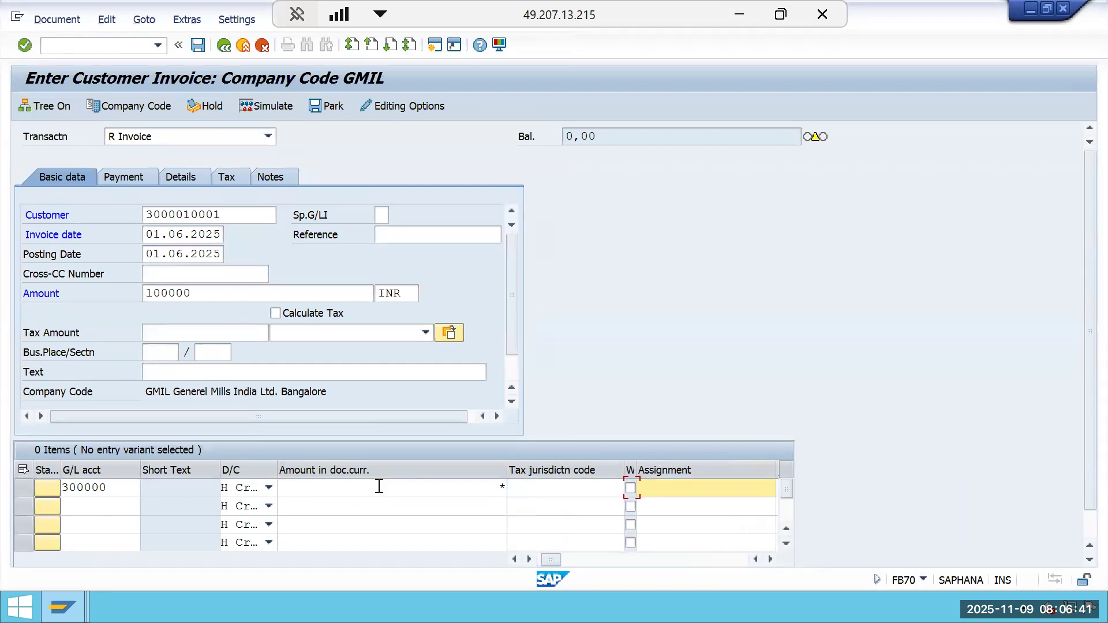
key(Tab)
key(Tab)
key(Tab)
key(Tab)
key(Tab)
key(Tab)
key(Tab)
key(Tab)
key(Tab)
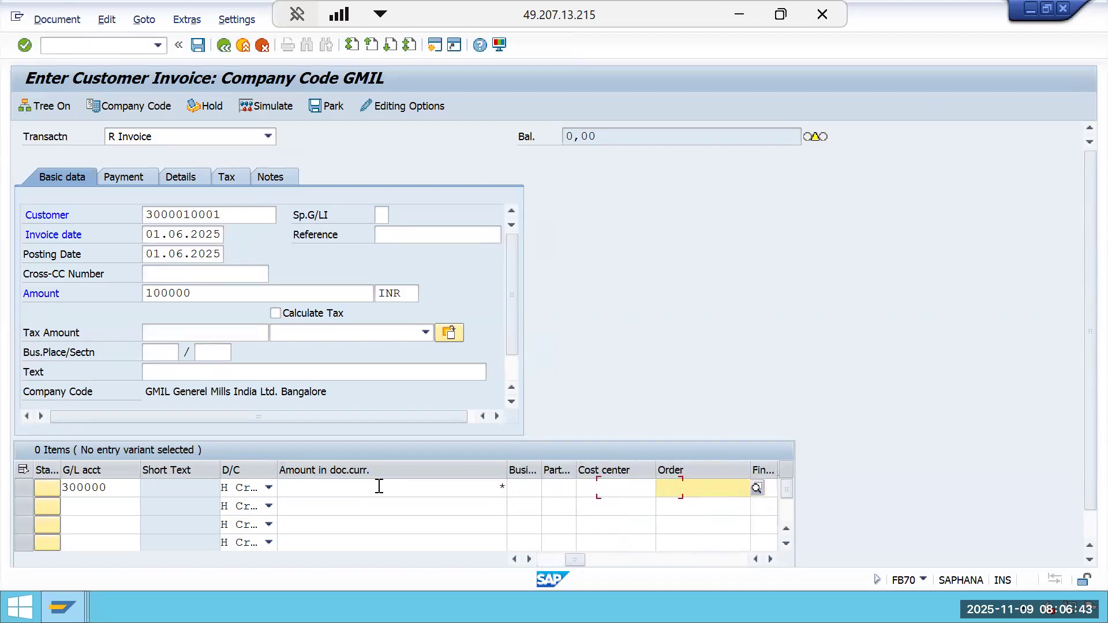
key(Tab)
key(Tab)
key(Tab)
key(Tab)
key(Tab)
key(Tab)
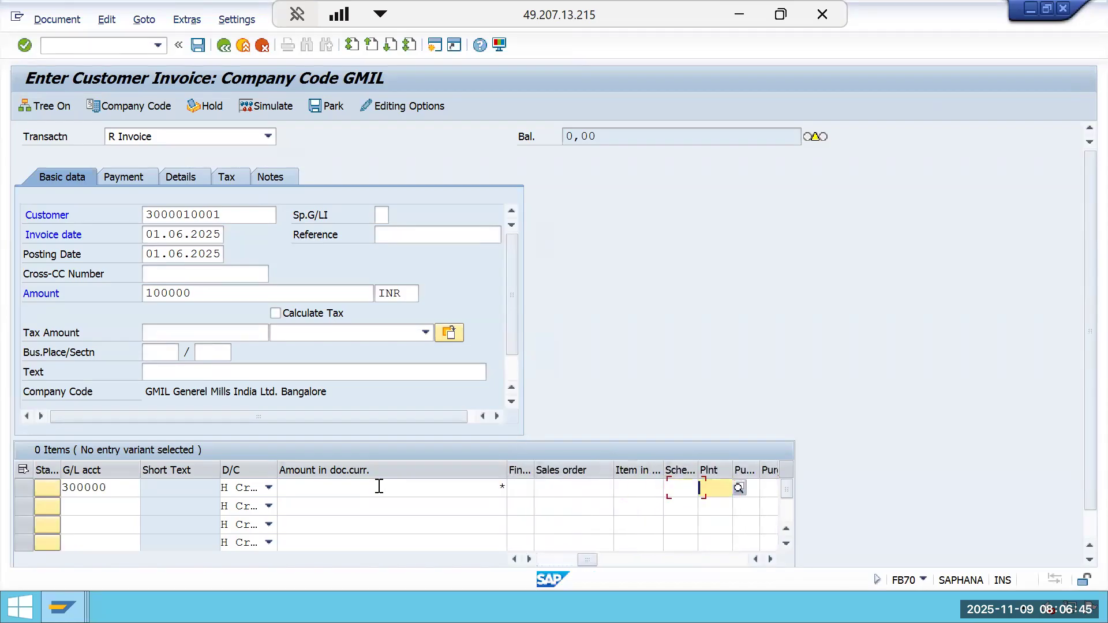
key(Tab)
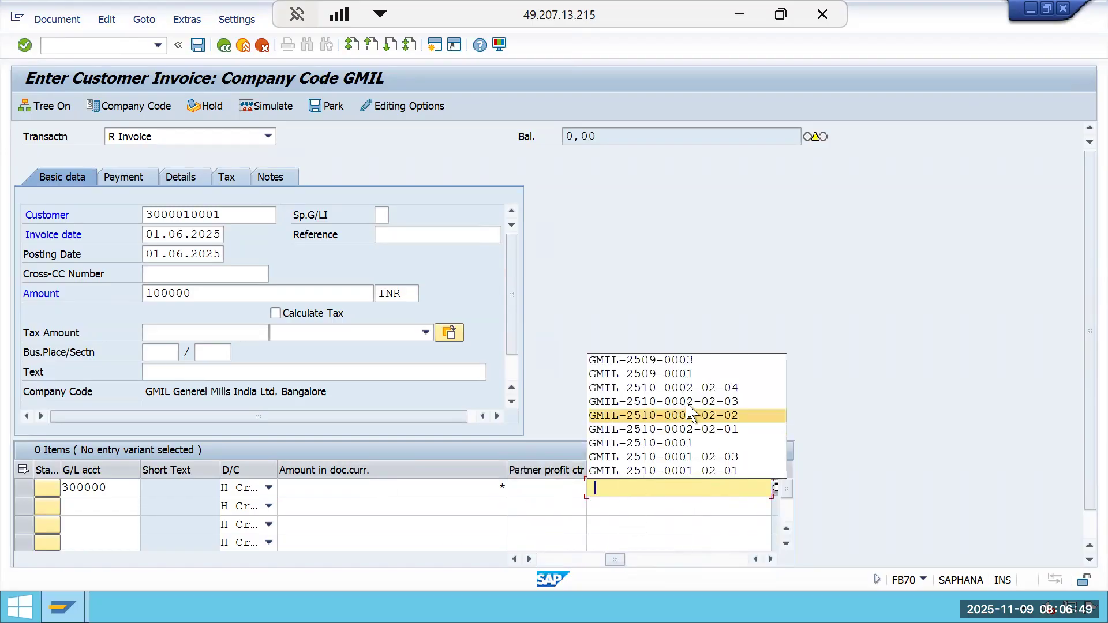
click(701, 391)
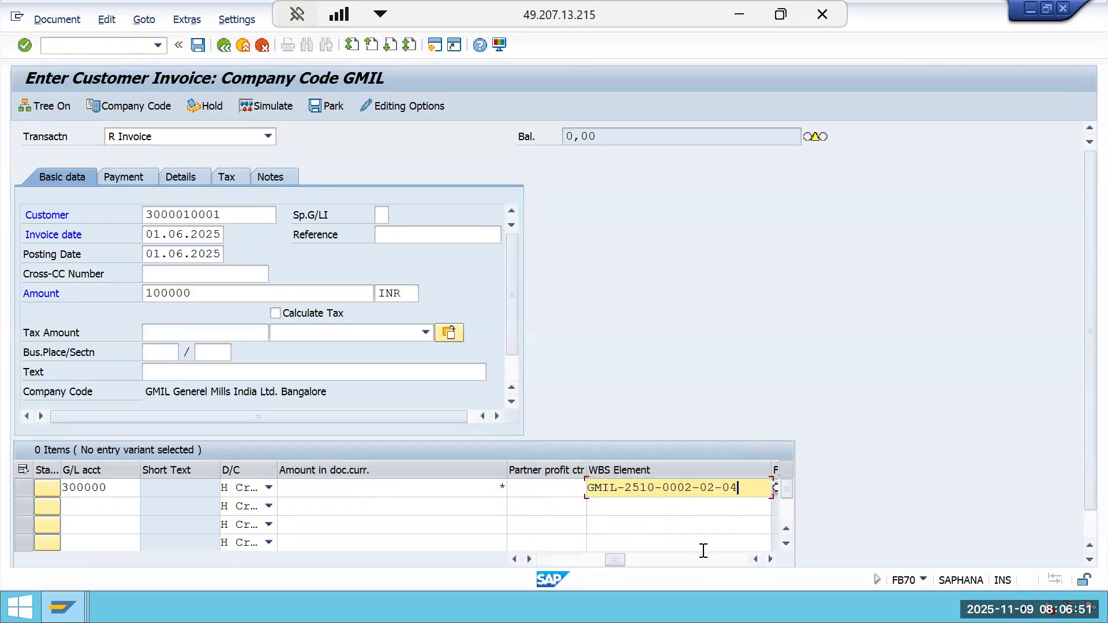
key(BackSpace)
key(BackSpace)
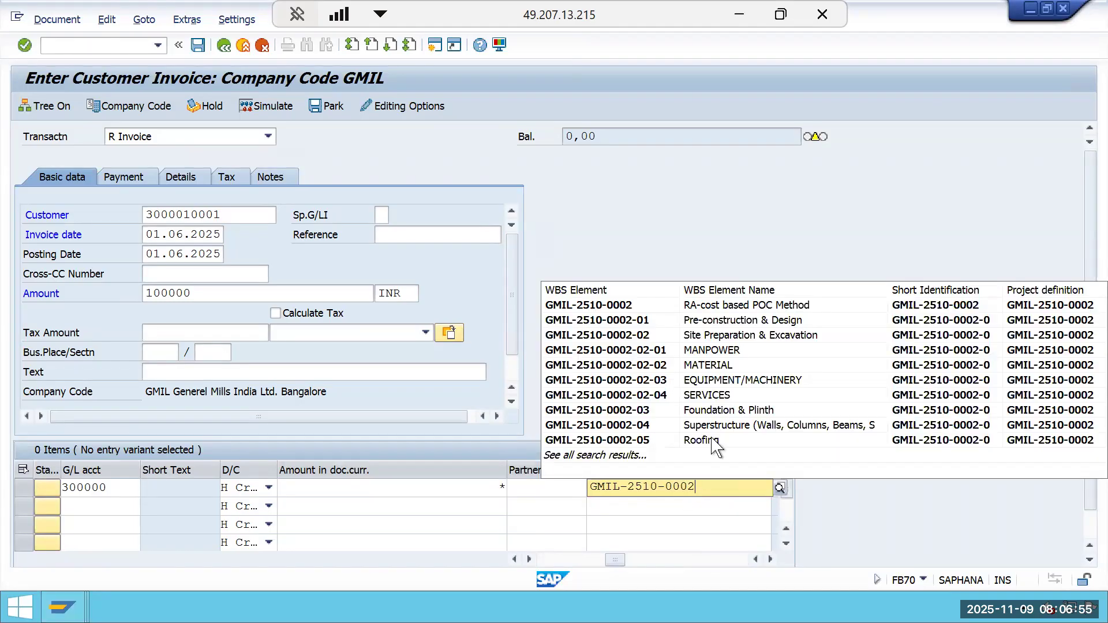
click(743, 306)
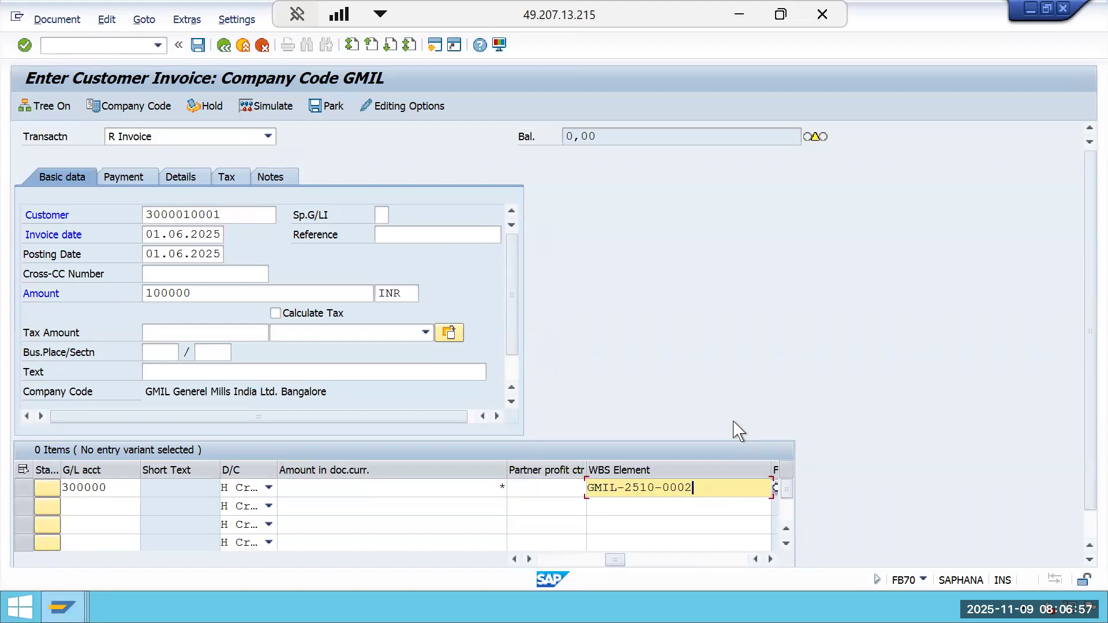
Confirm the invoice entries and open the long text of the status bar message.
key(Return)
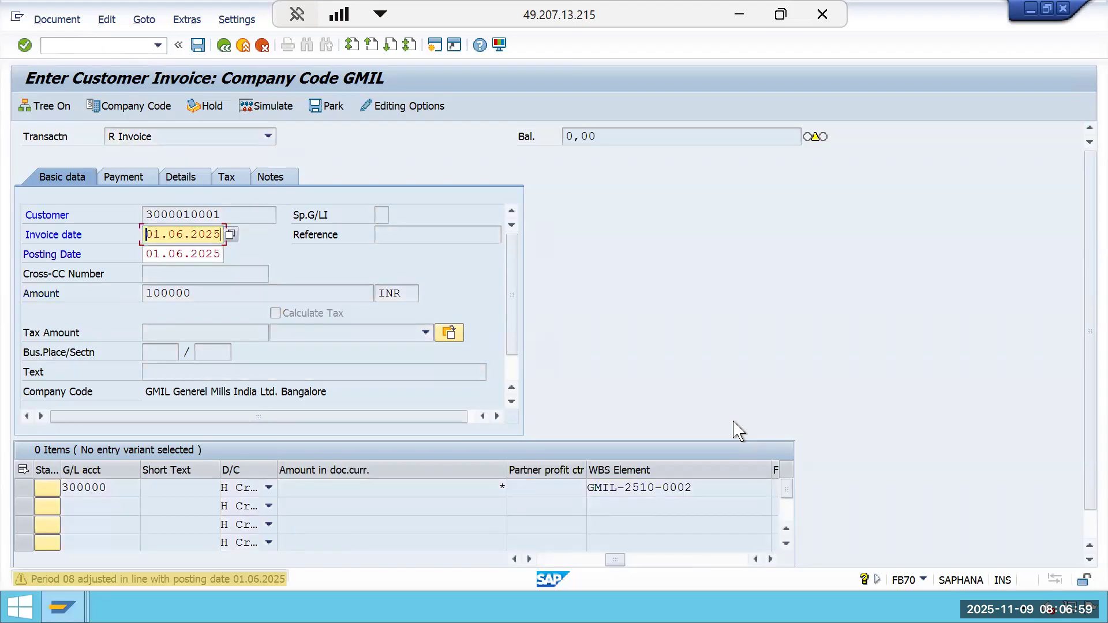
key(Return)
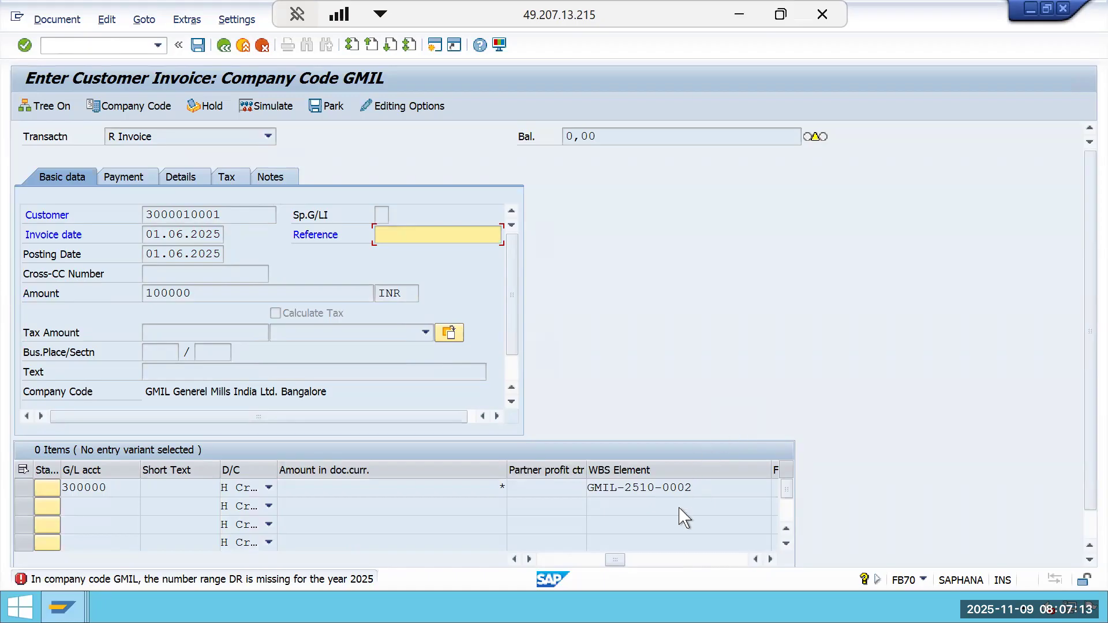
double_click(288, 582)
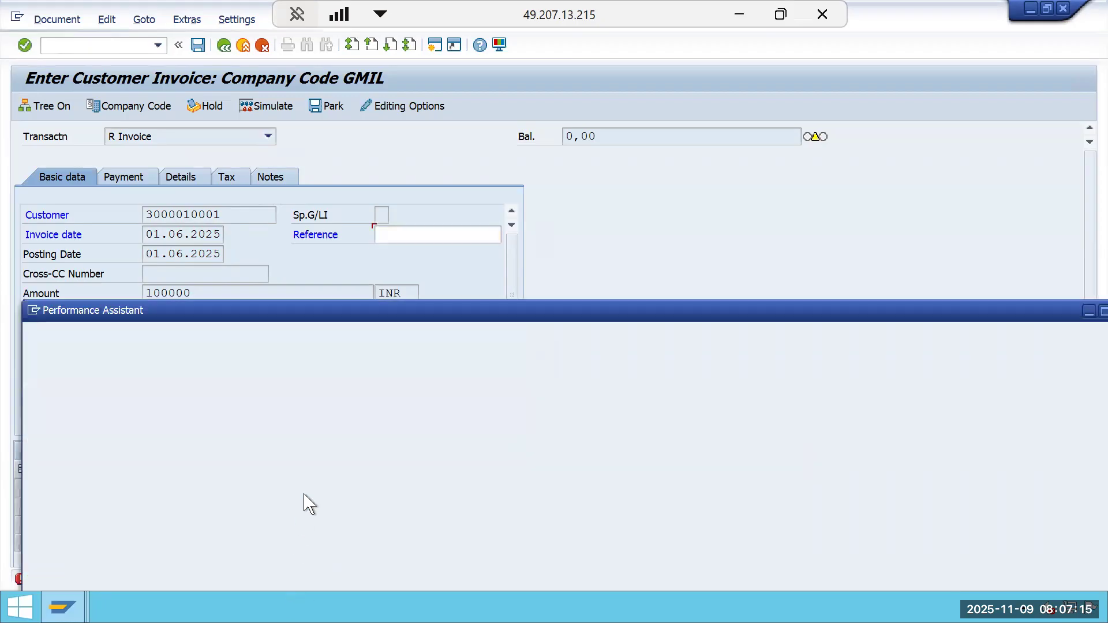
drag(399, 304, 484, 121)
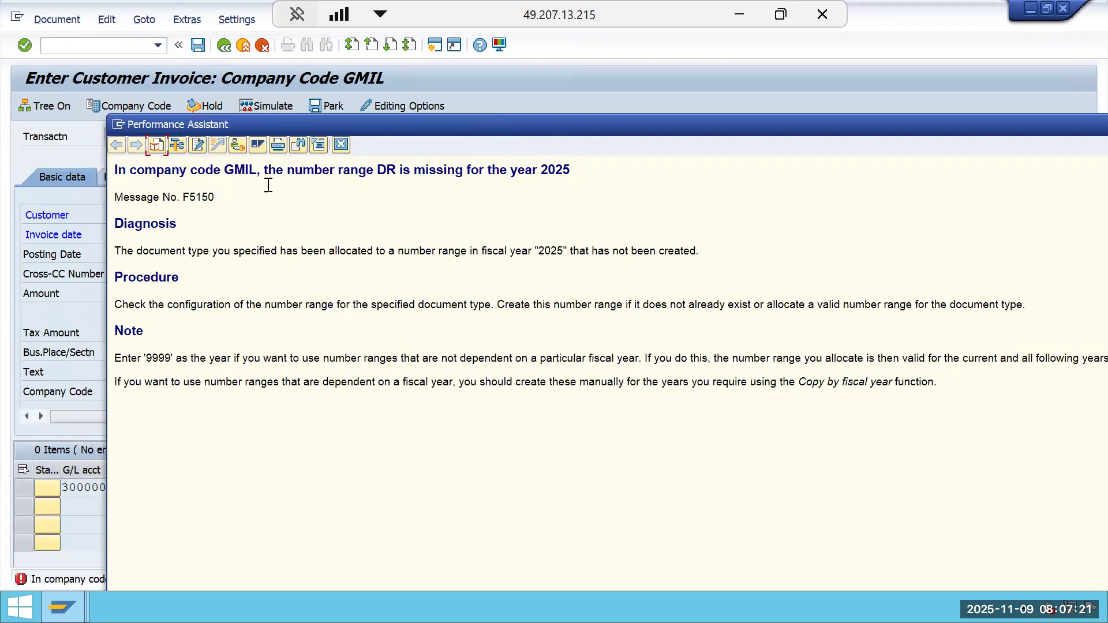
From the message help, open the IMG activity Define Document Number Ranges under Financial Accounting Global Settings (New).
click(237, 145)
click(556, 218)
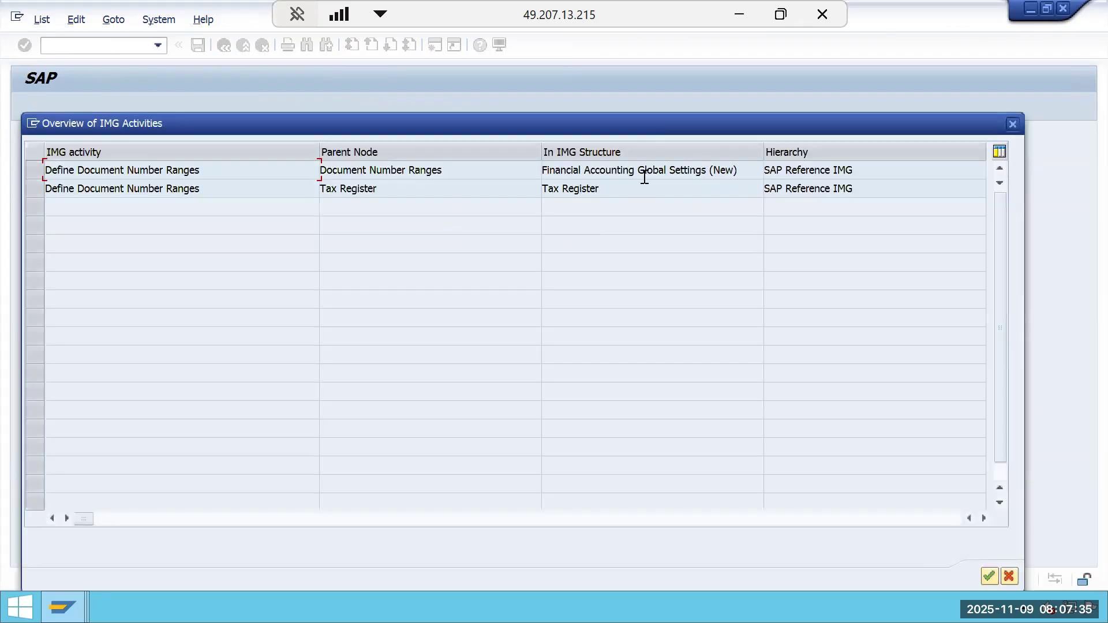
double_click(649, 172)
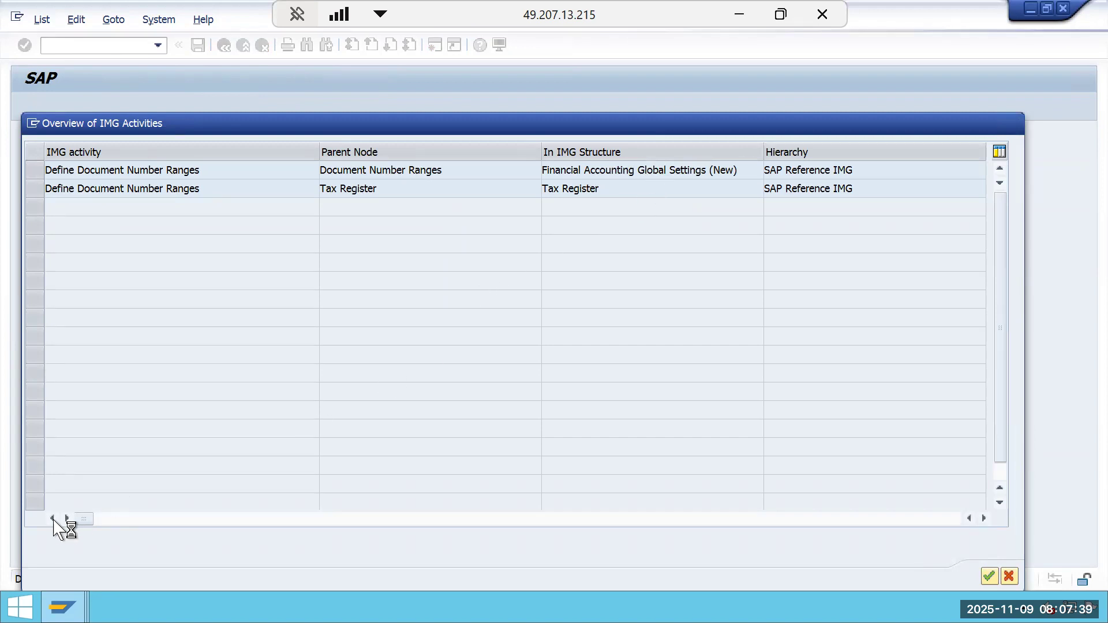
Minimize the help window and run Copy to Company Code for document number ranges, accepting the transport notice.
mouse_move(62, 607)
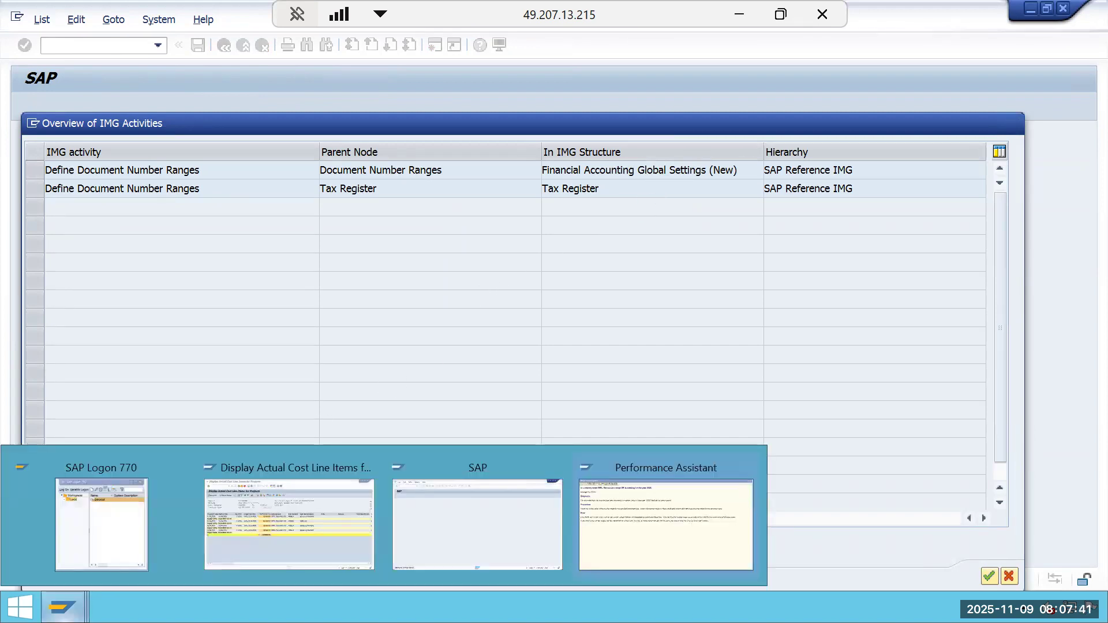
click(682, 539)
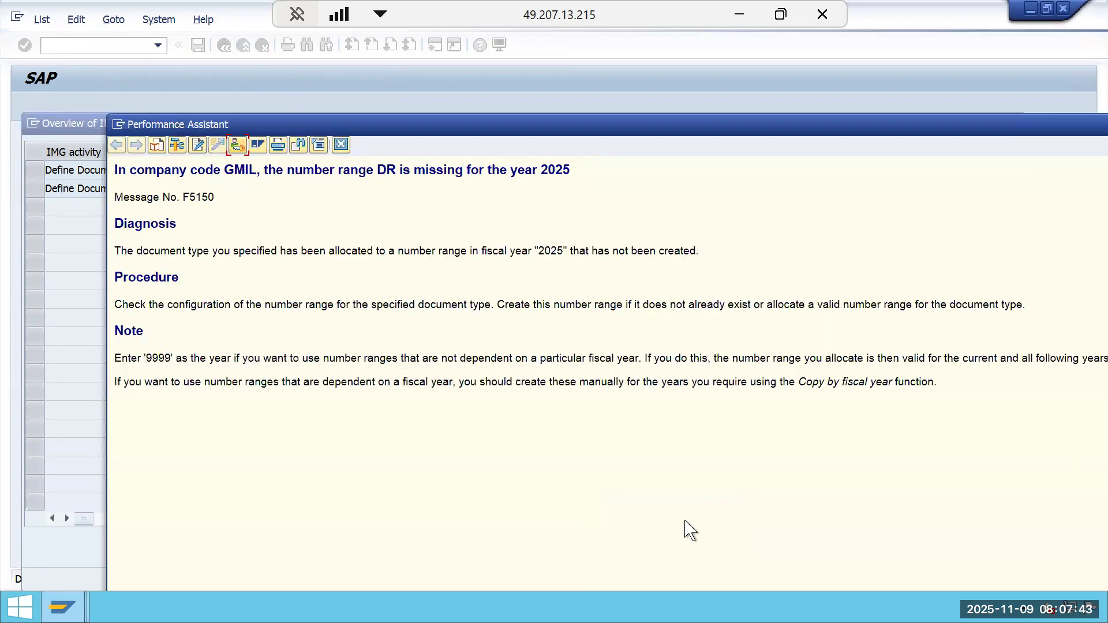
drag(1073, 130, 920, 155)
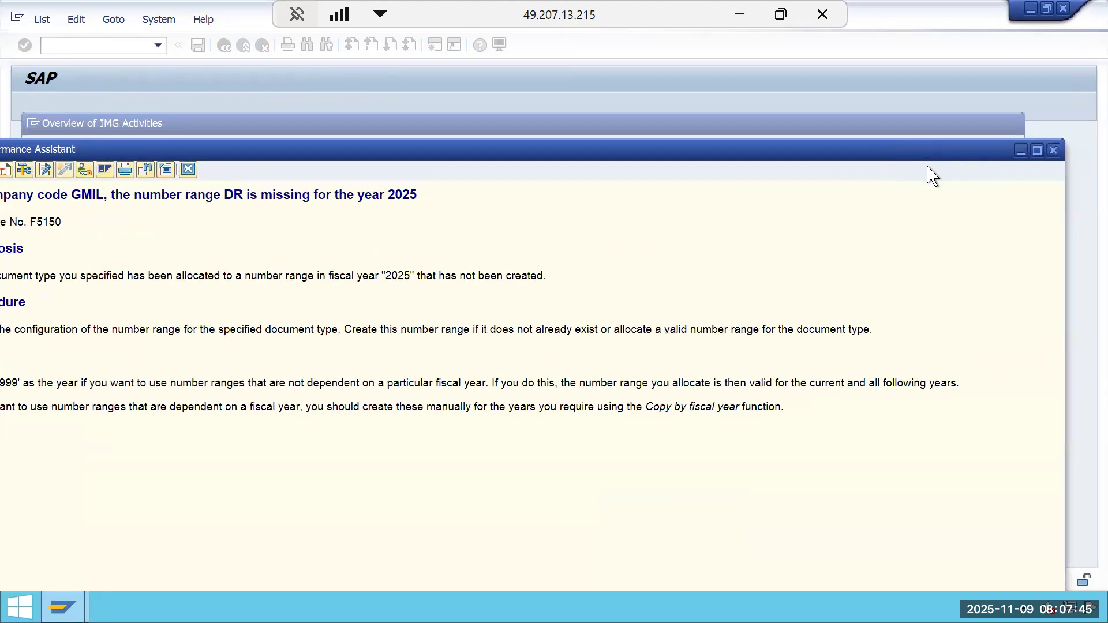
click(1020, 150)
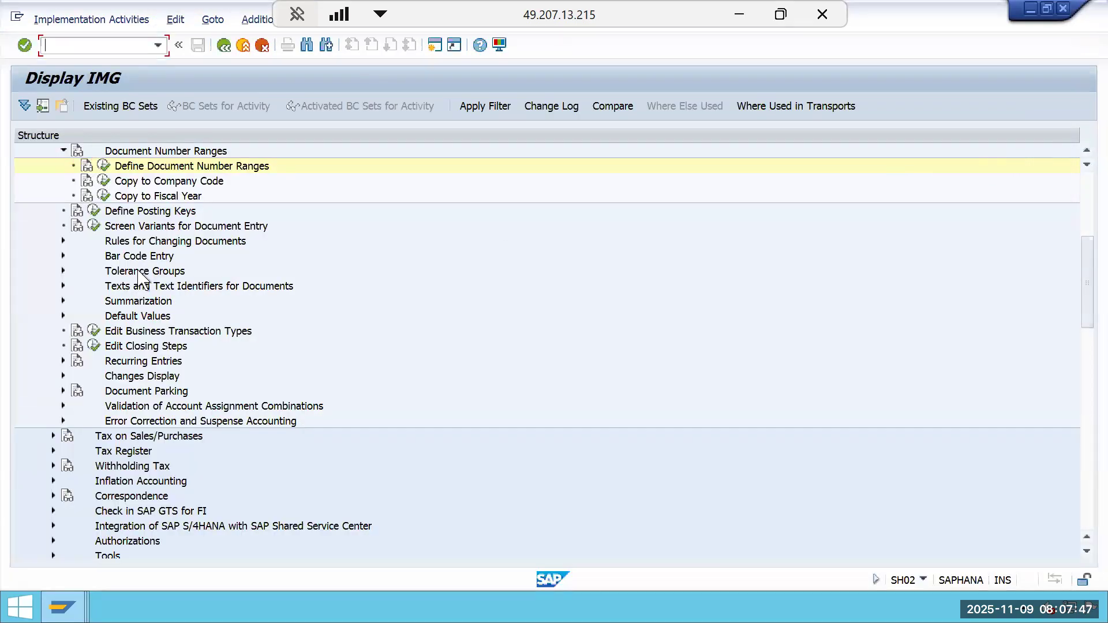
click(104, 184)
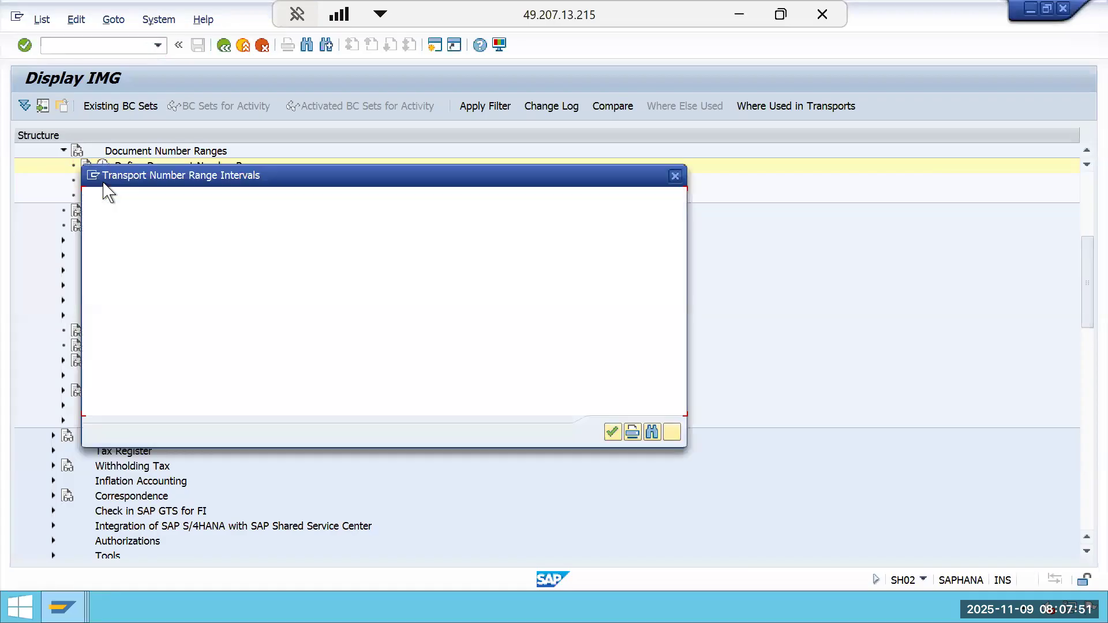
click(612, 432)
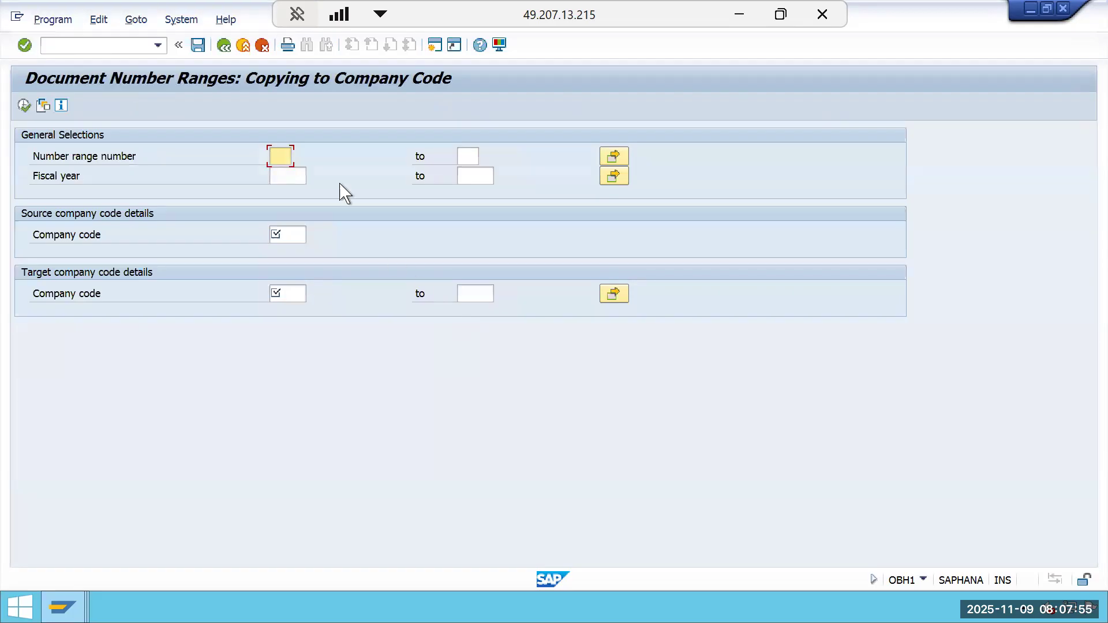
Display the accounting document number range intervals for company code 1000 via Define Document Number Ranges.
click(223, 45)
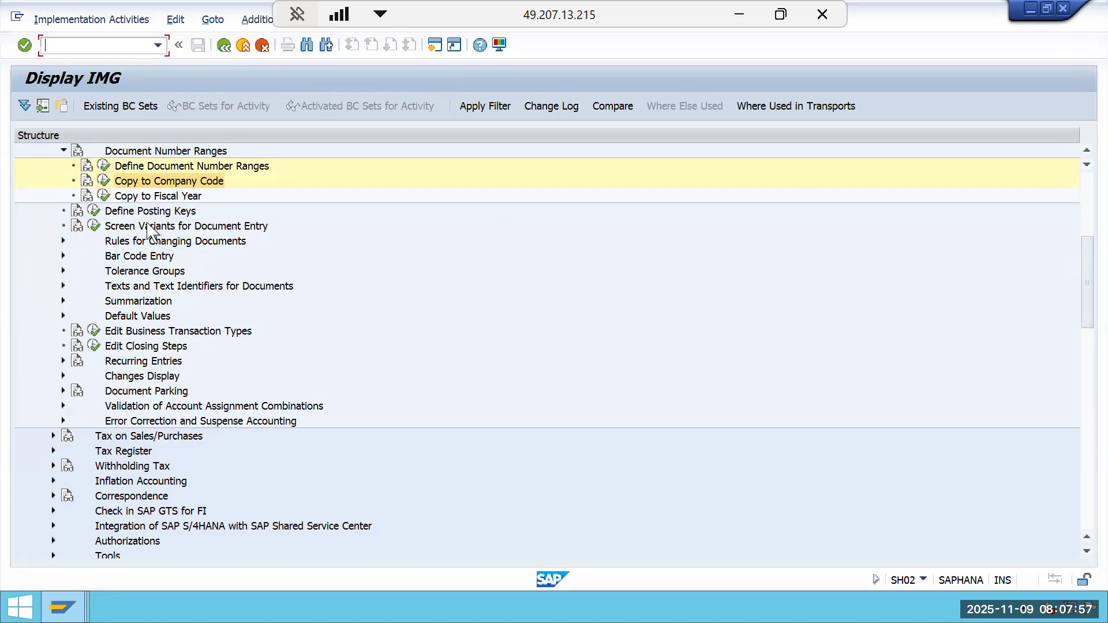
click(104, 166)
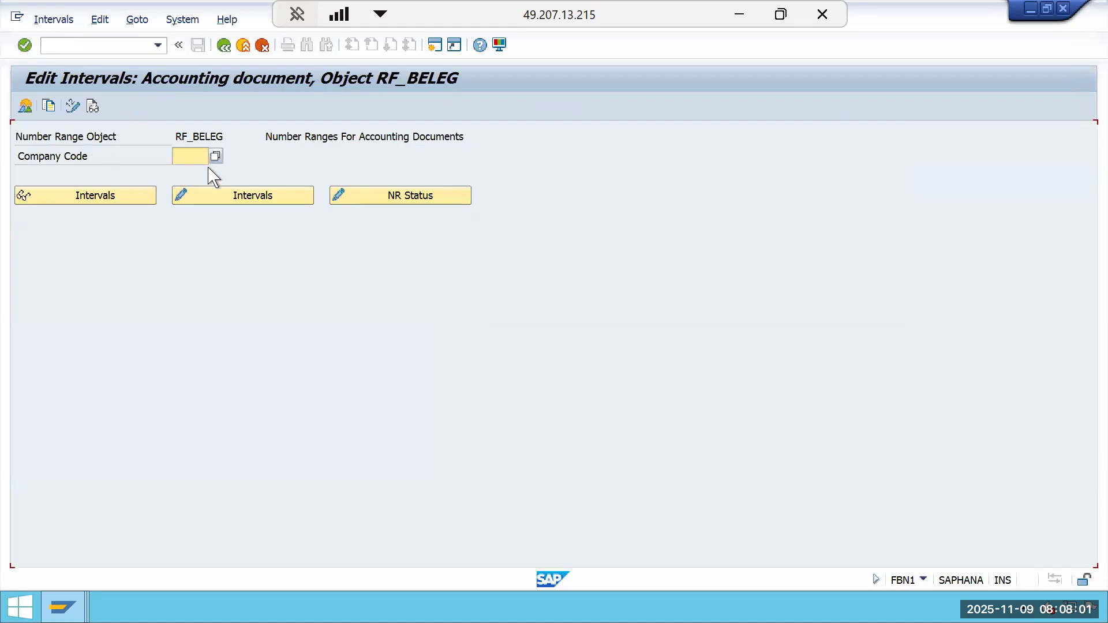
text(1000)
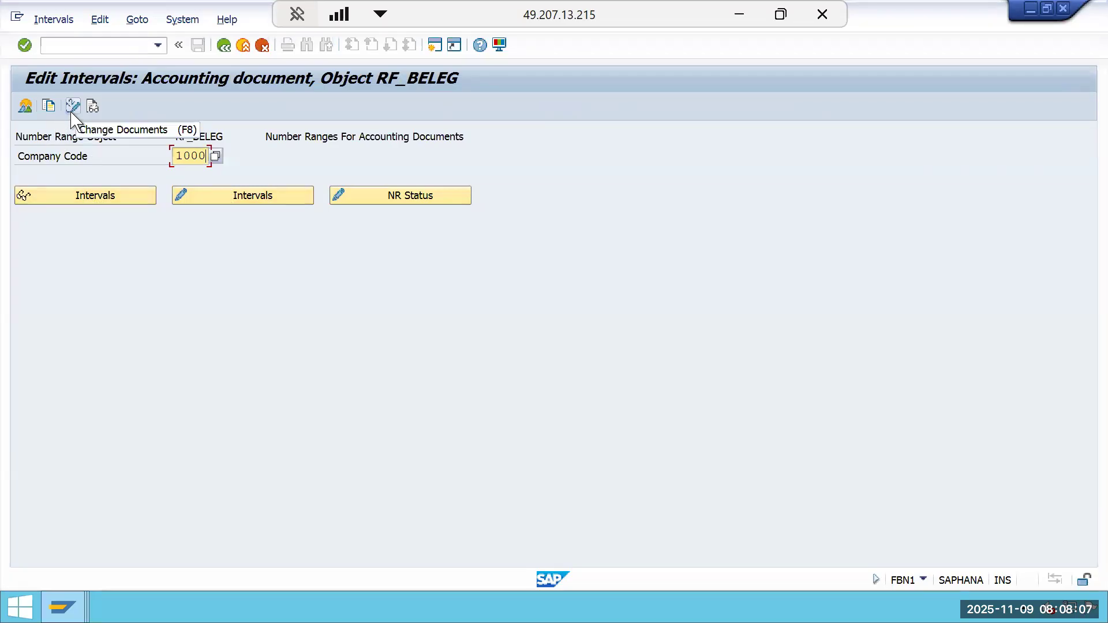
click(68, 196)
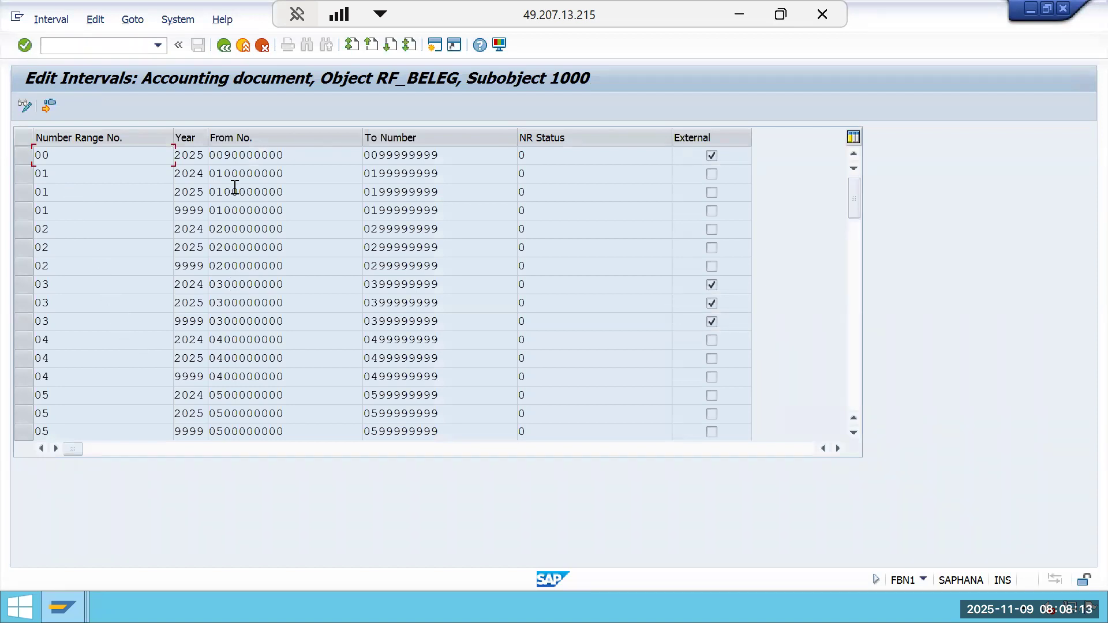
Open a new session and launch the SAP Reference IMG in customizing.
click(225, 46)
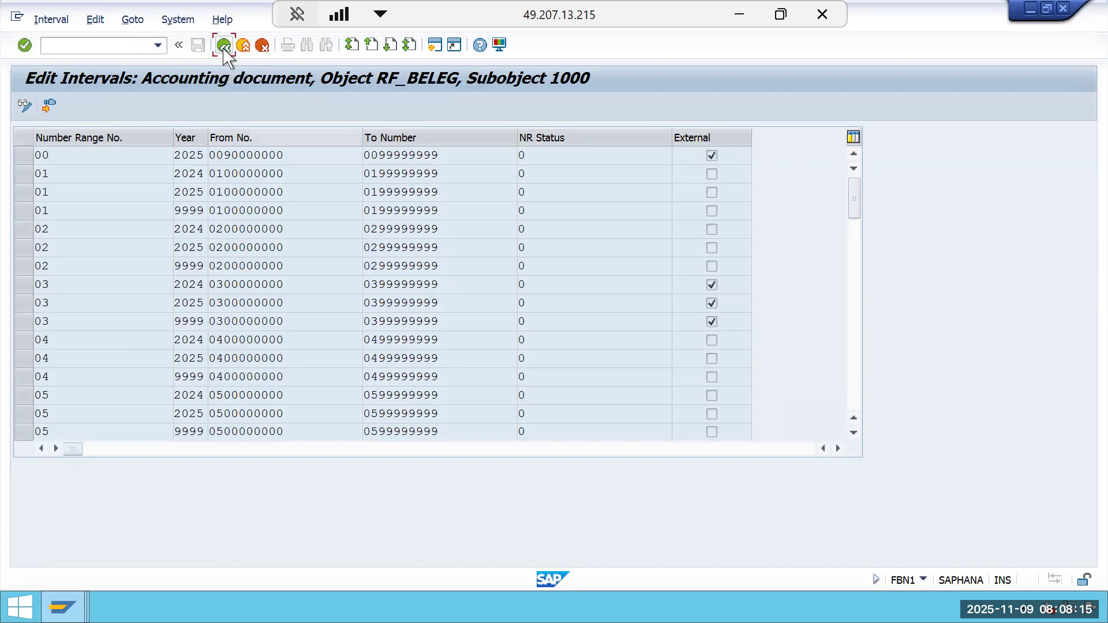
click(435, 44)
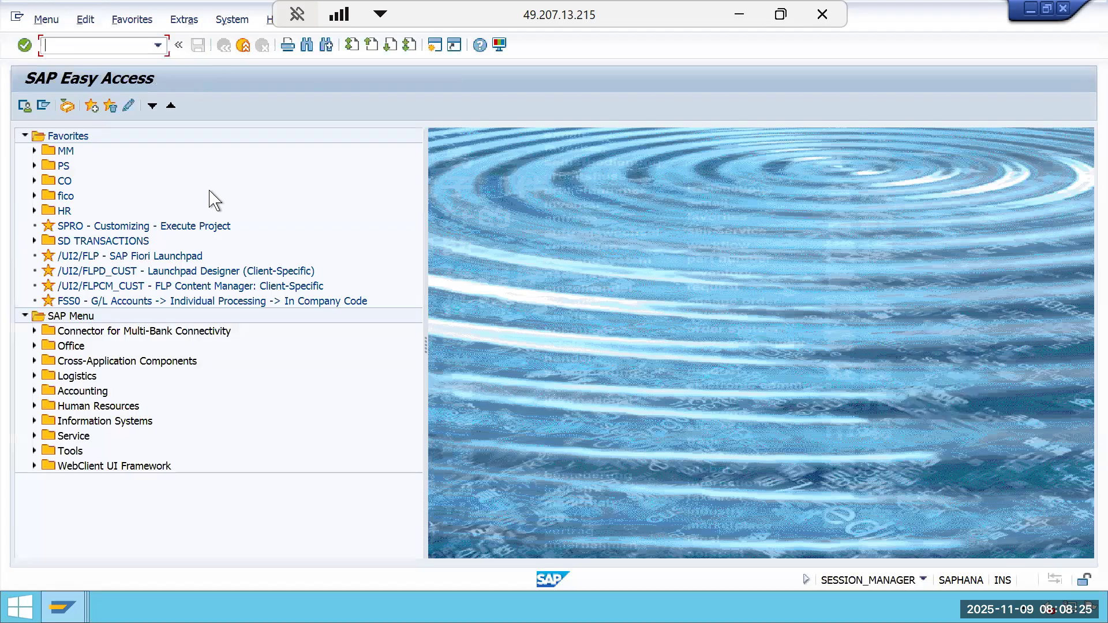
key(Return)
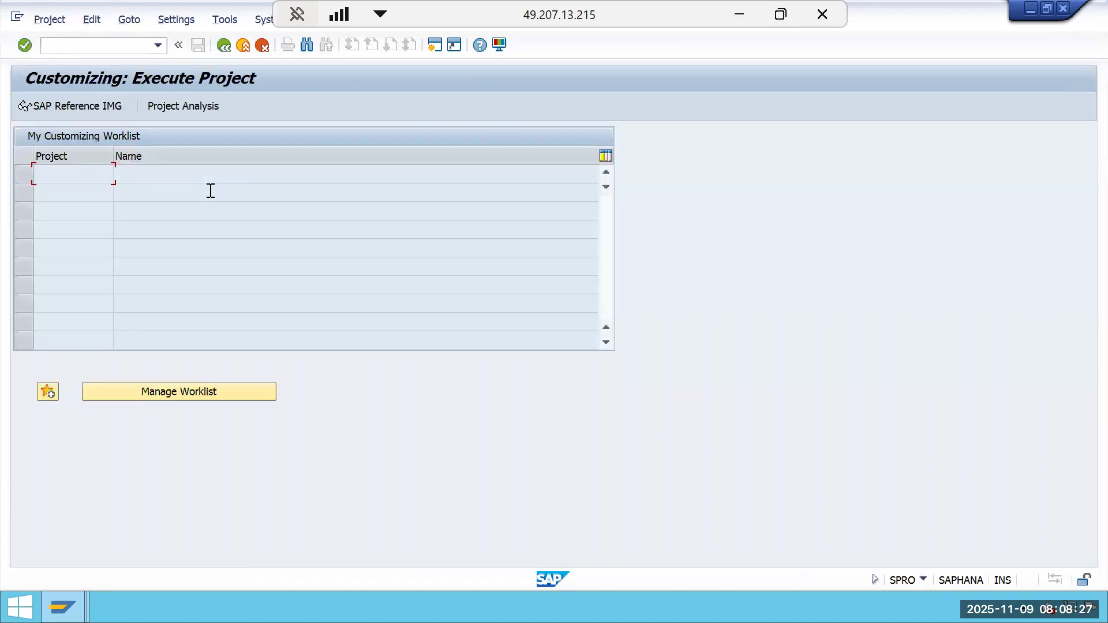
click(112, 107)
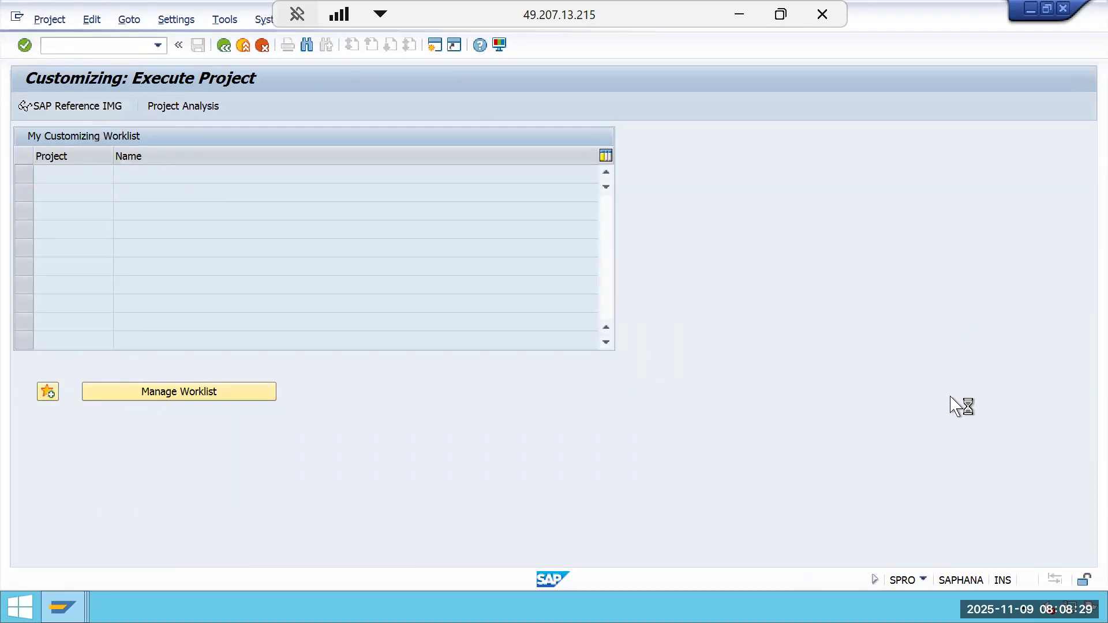
Open Define Document Types under Financial Accounting Global Settings, Document, Document Types.
click(1084, 501)
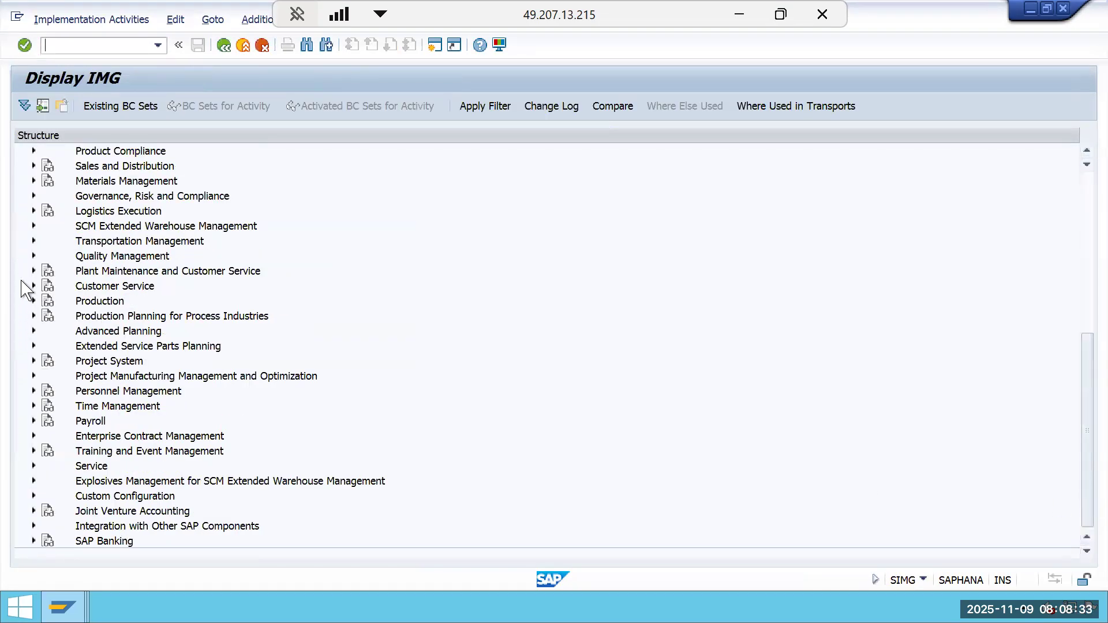
click(1087, 296)
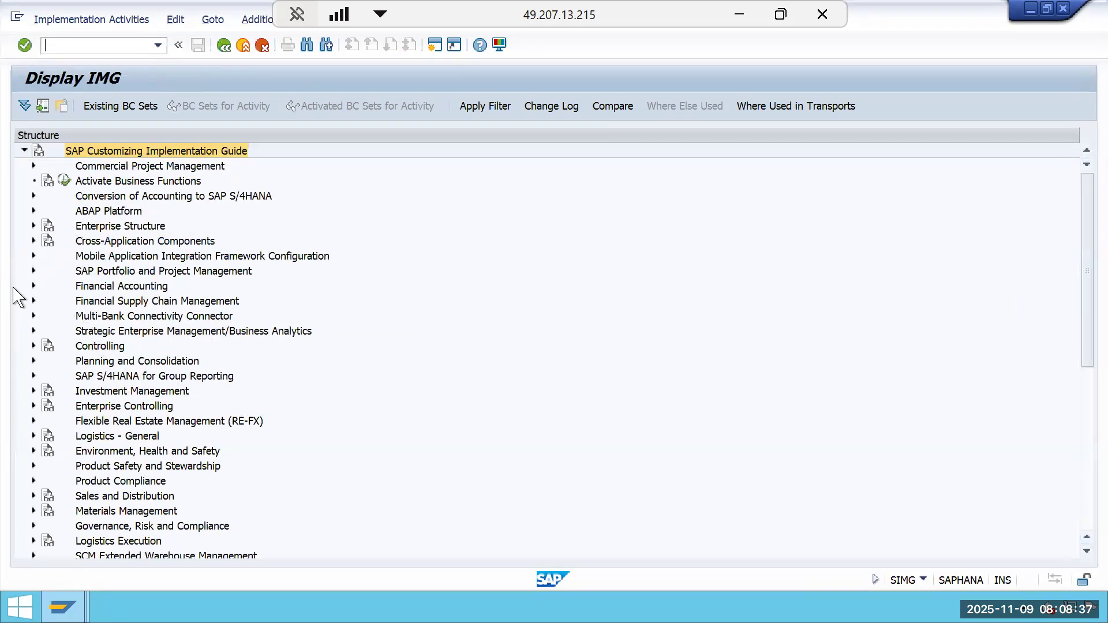
click(33, 286)
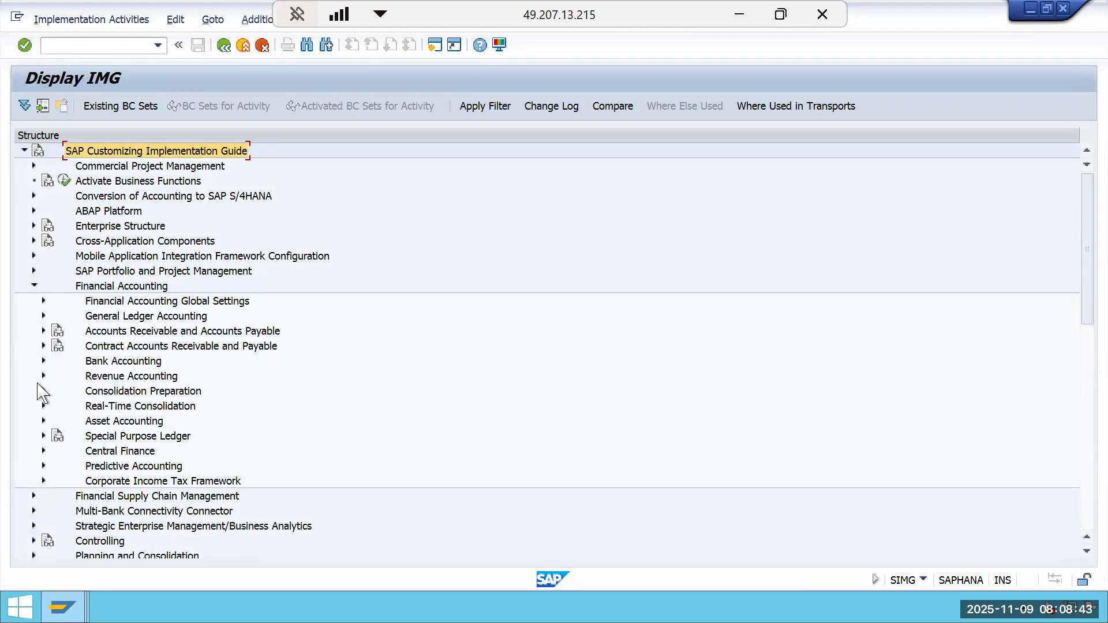
click(38, 317)
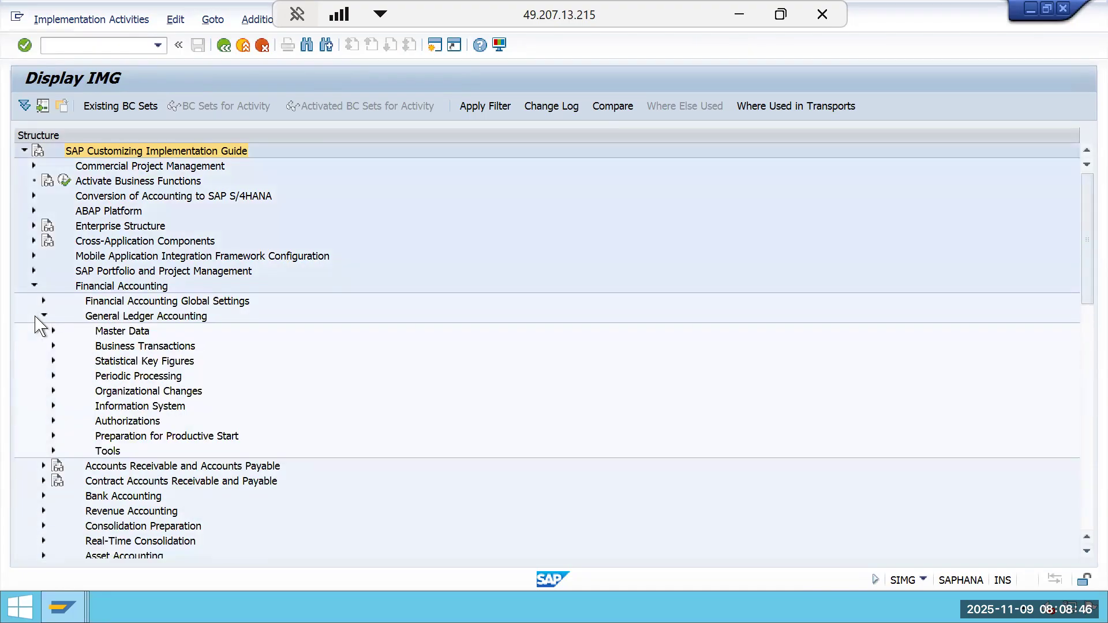
click(52, 346)
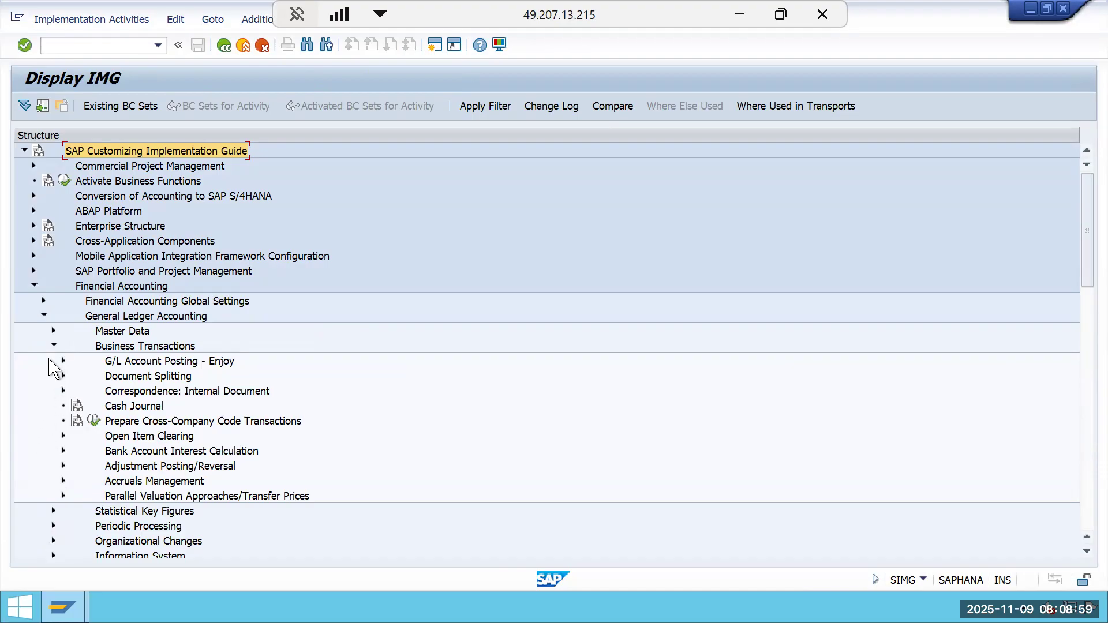
click(43, 301)
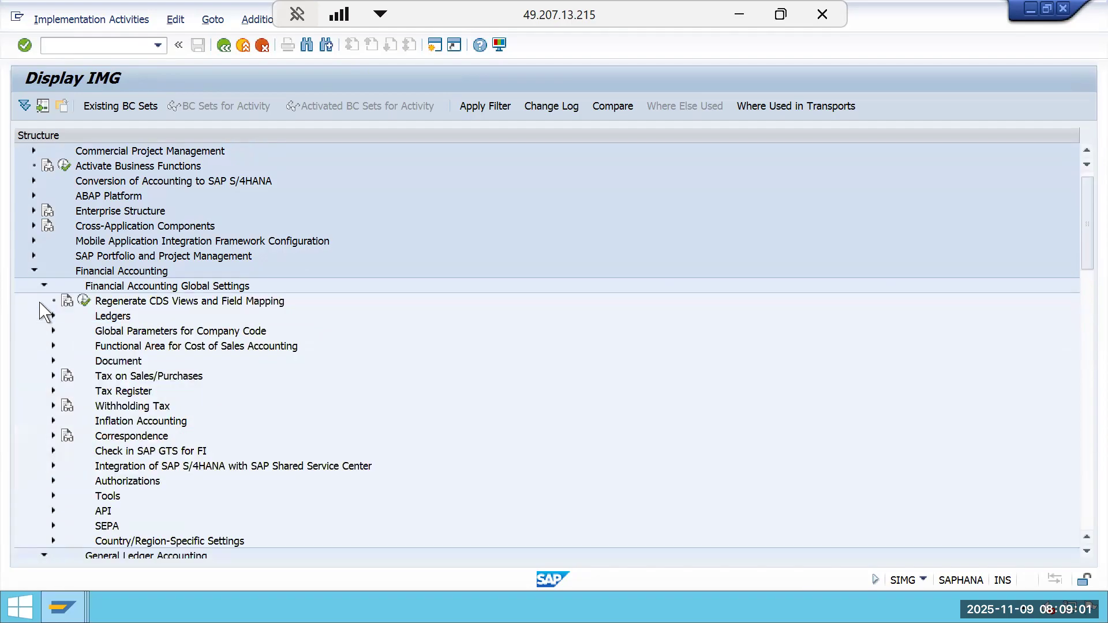
click(53, 361)
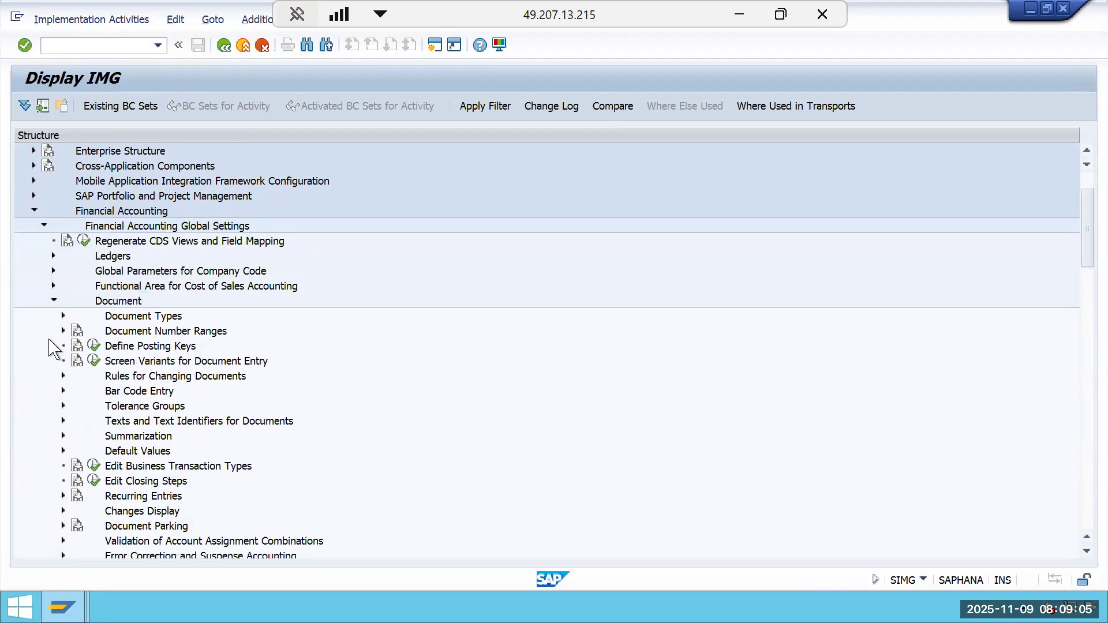
click(63, 316)
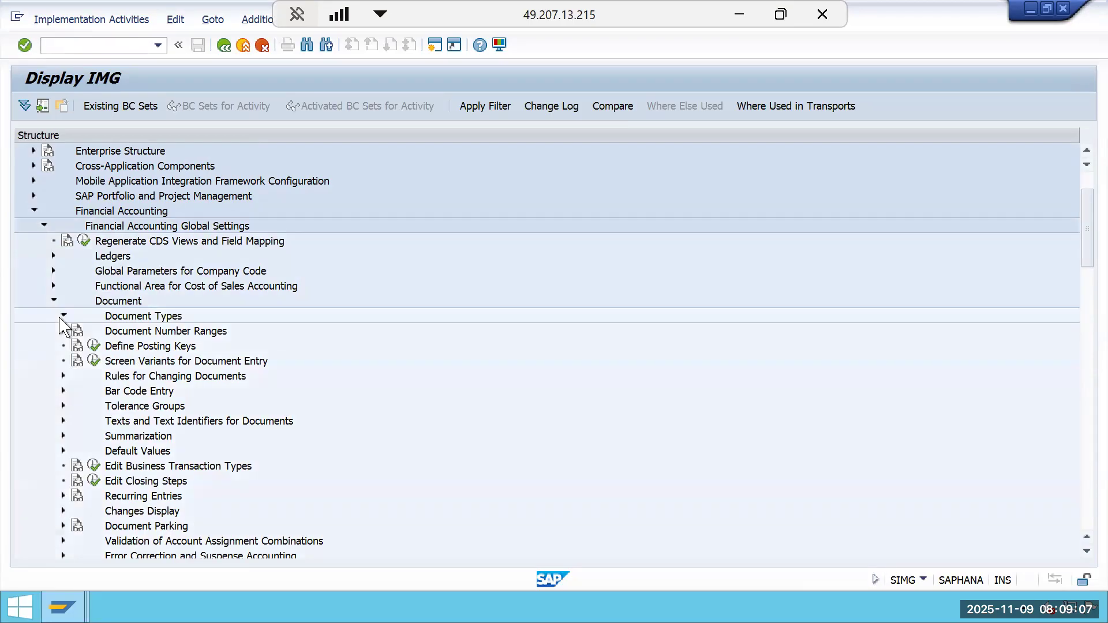
click(104, 331)
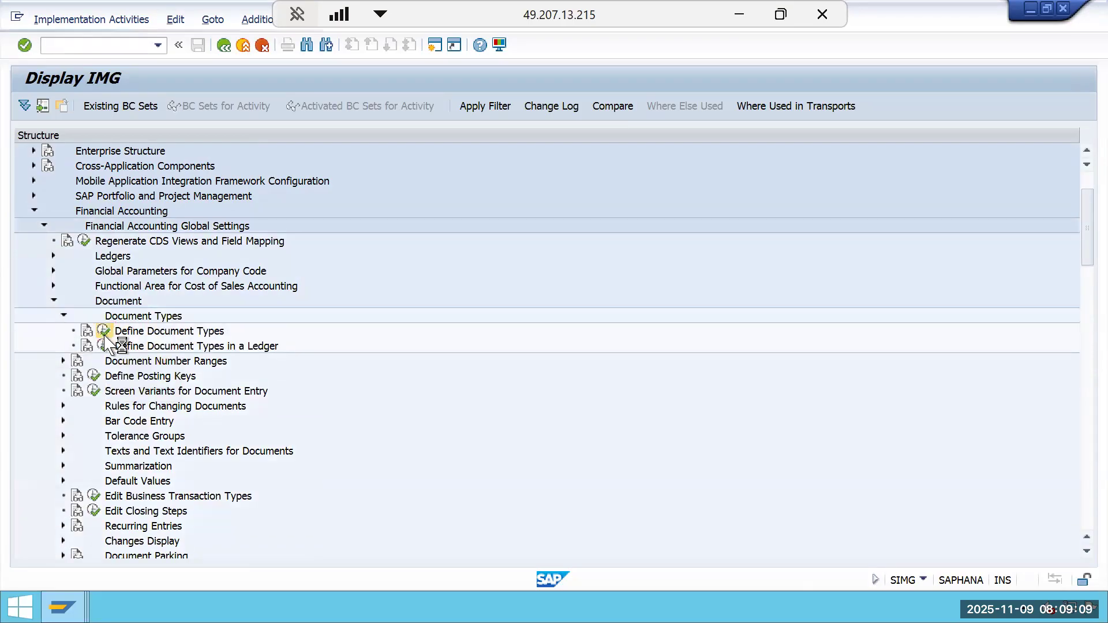
Position the document type list on DR and display the details of the Customer Invoice type.
click(232, 553)
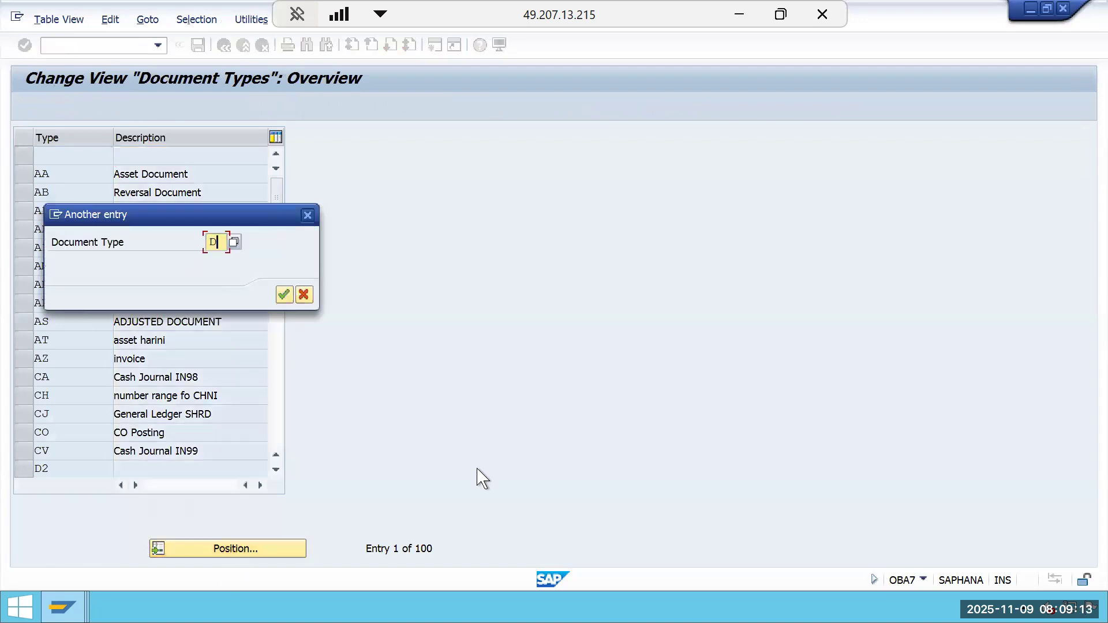
key(Return)
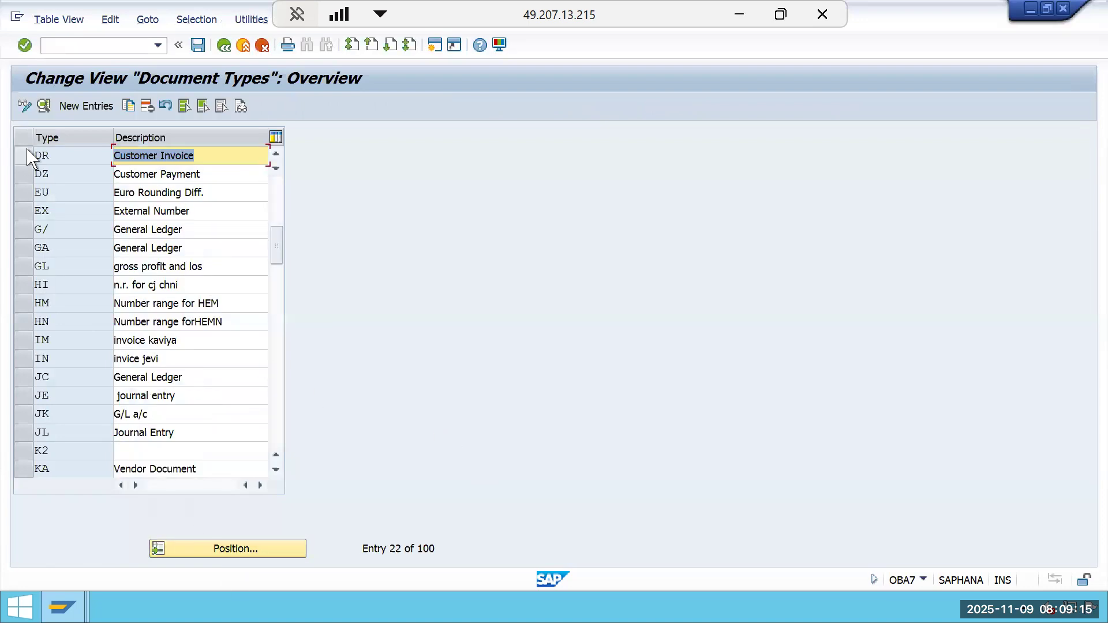
click(43, 106)
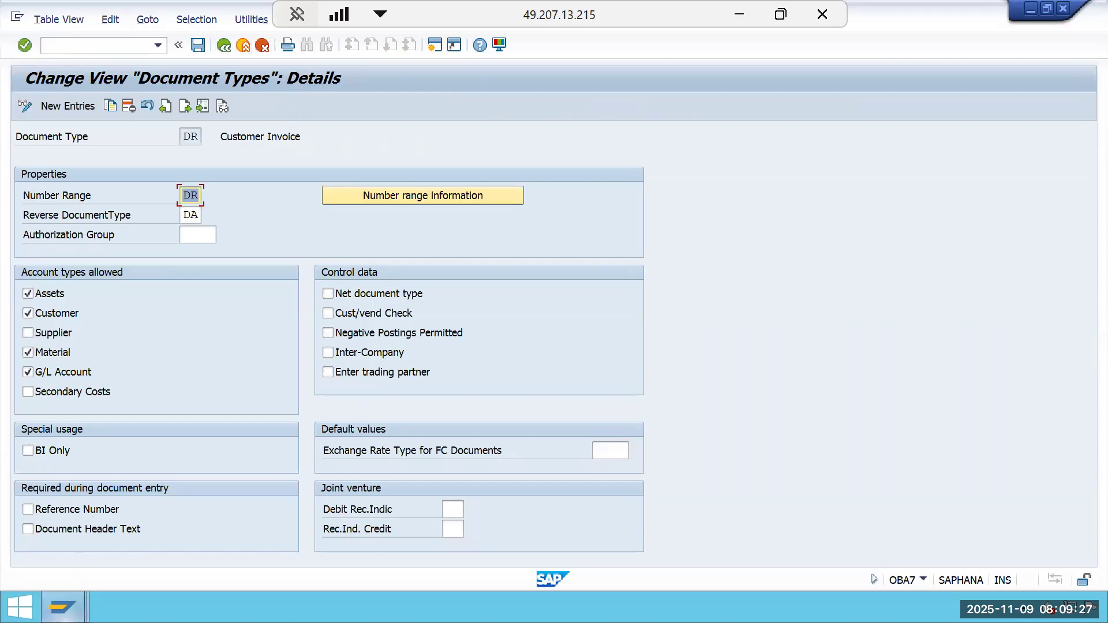
Switch to the number range window and display the intervals for company code 1000.
click(68, 597)
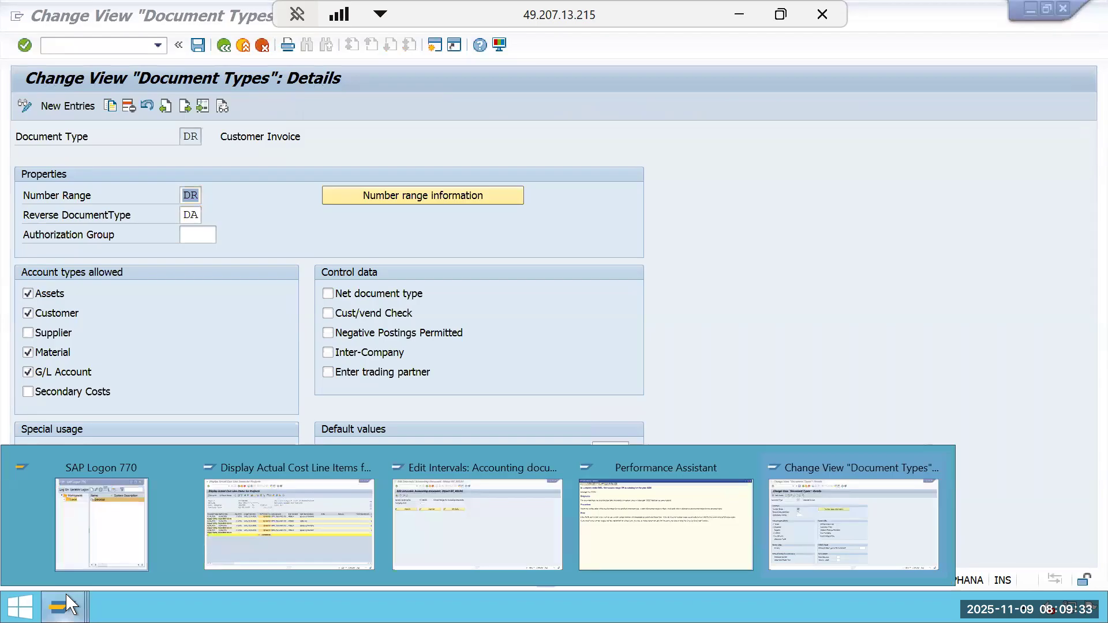
click(447, 531)
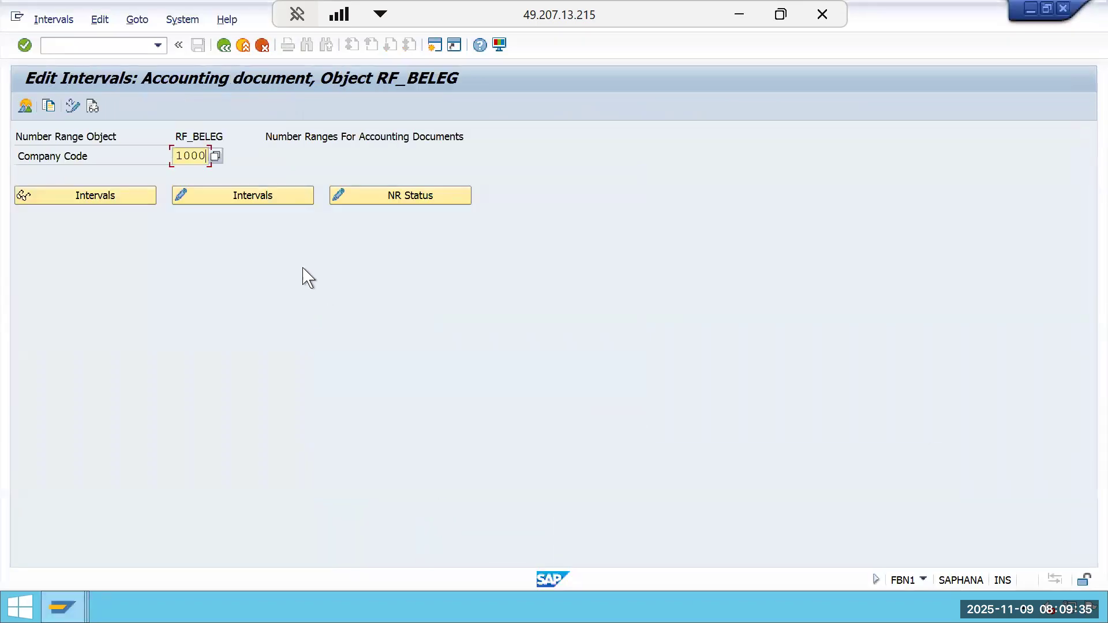
click(154, 199)
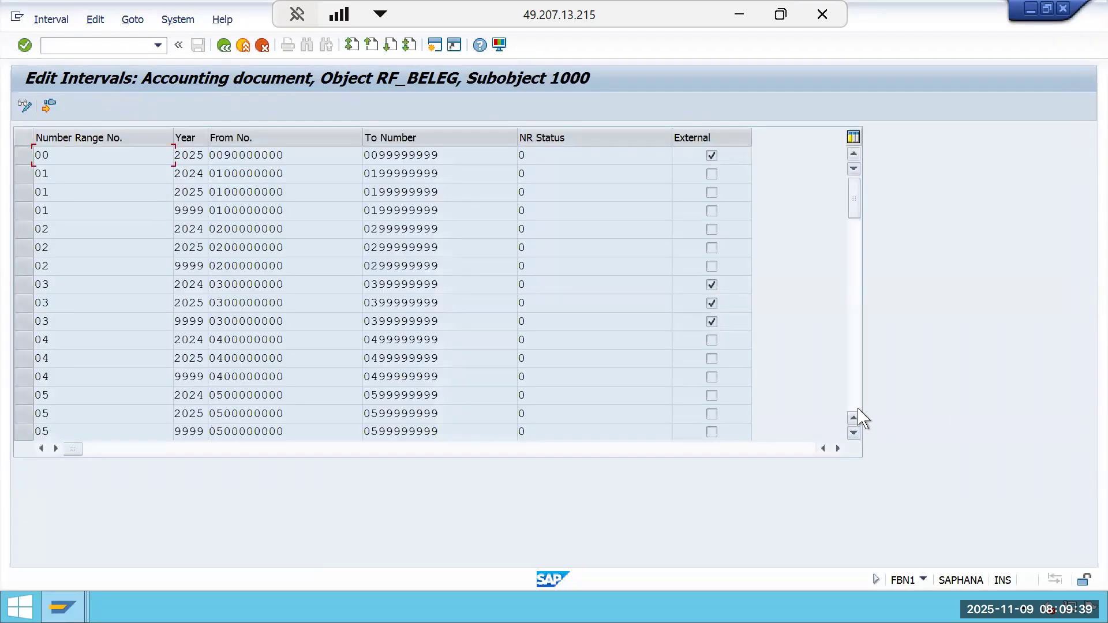
Review all number range intervals of company code 1000 and exit the number range transaction.
click(859, 381)
click(859, 381)
click(860, 387)
click(860, 388)
click(860, 388)
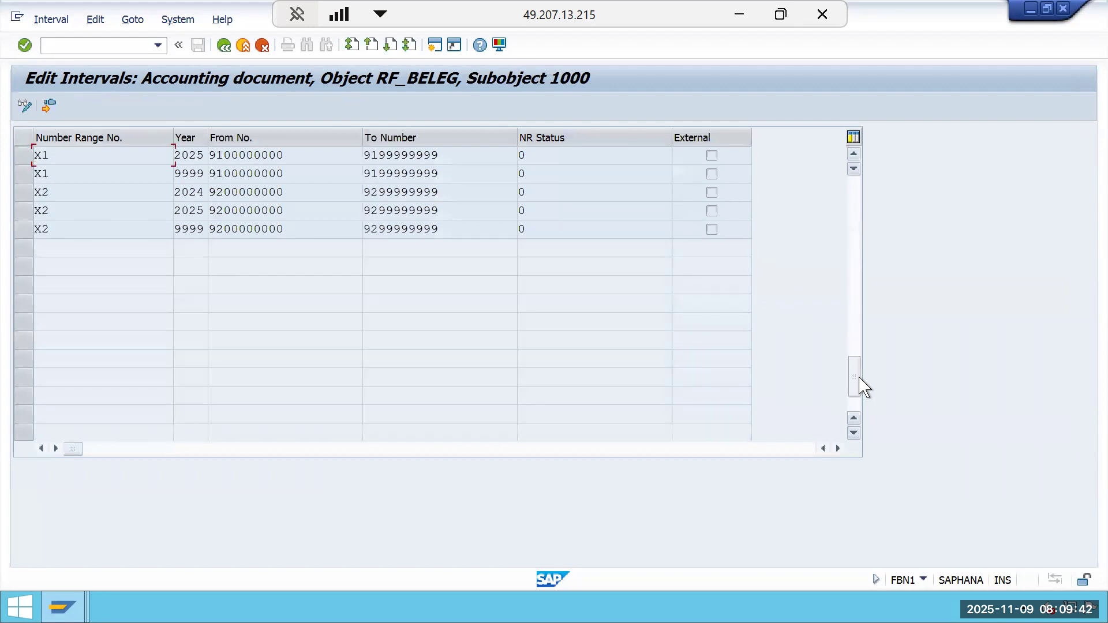
click(858, 267)
click(858, 275)
click(858, 274)
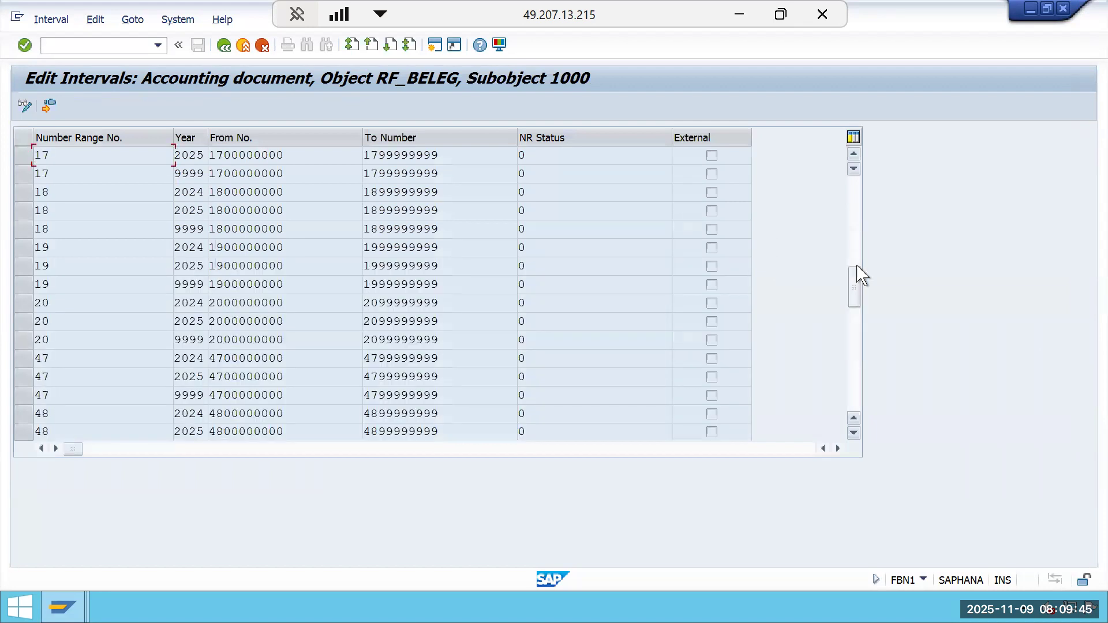
click(858, 398)
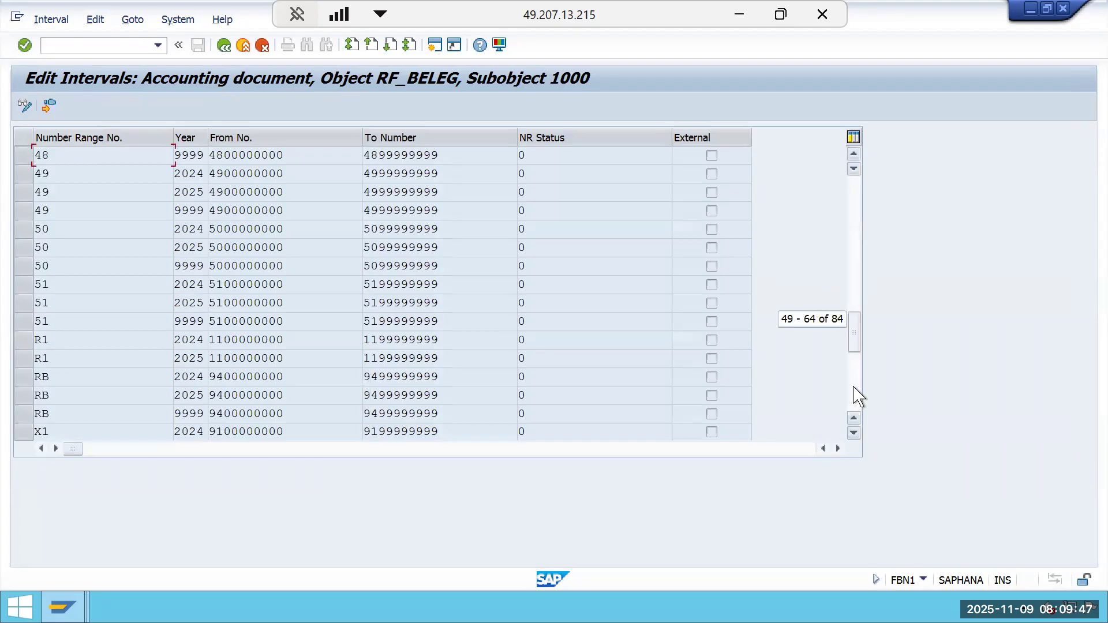
click(858, 396)
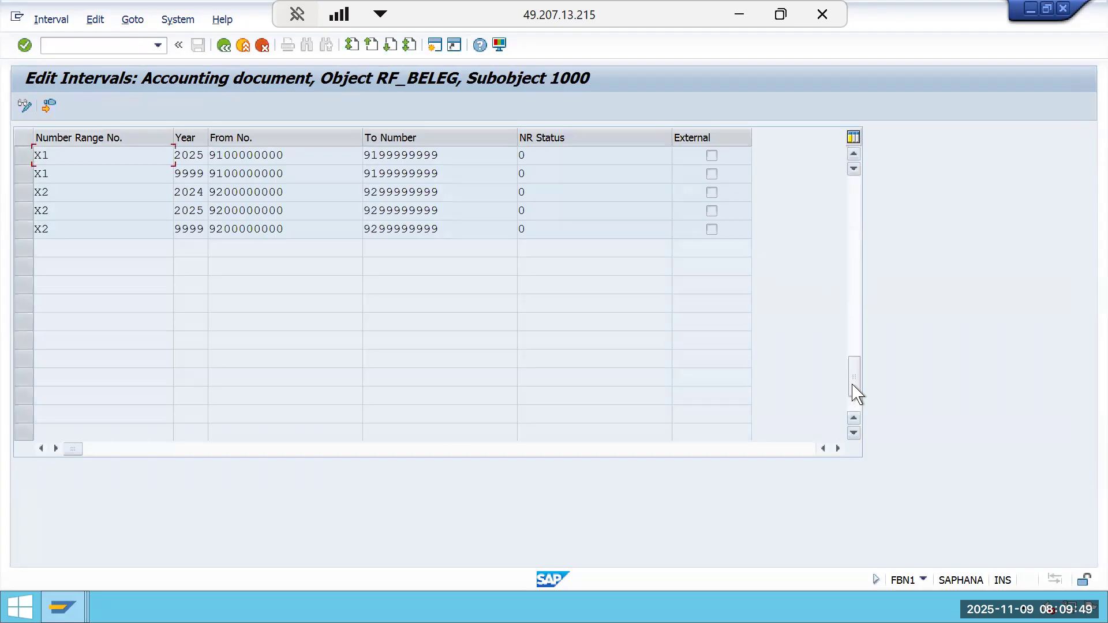
click(860, 292)
click(861, 279)
click(859, 235)
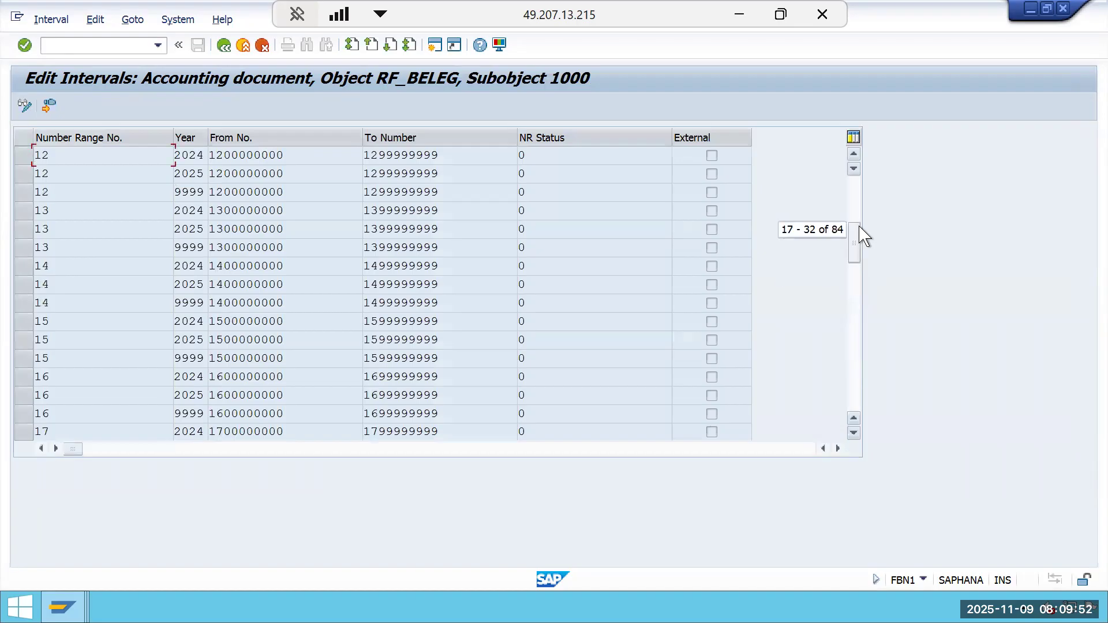
click(859, 190)
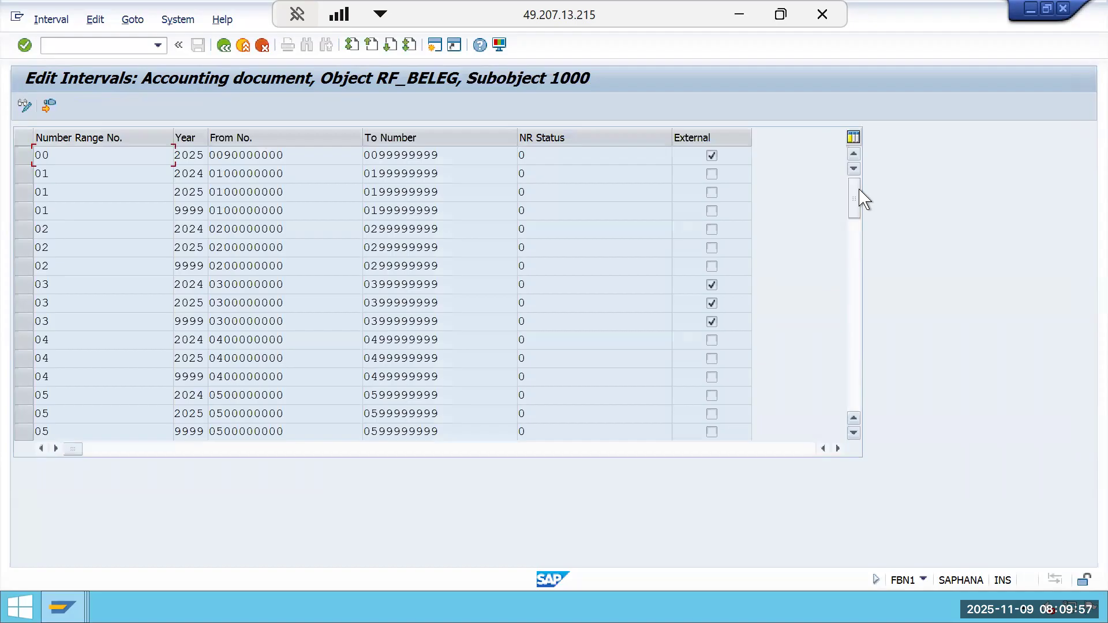
click(859, 189)
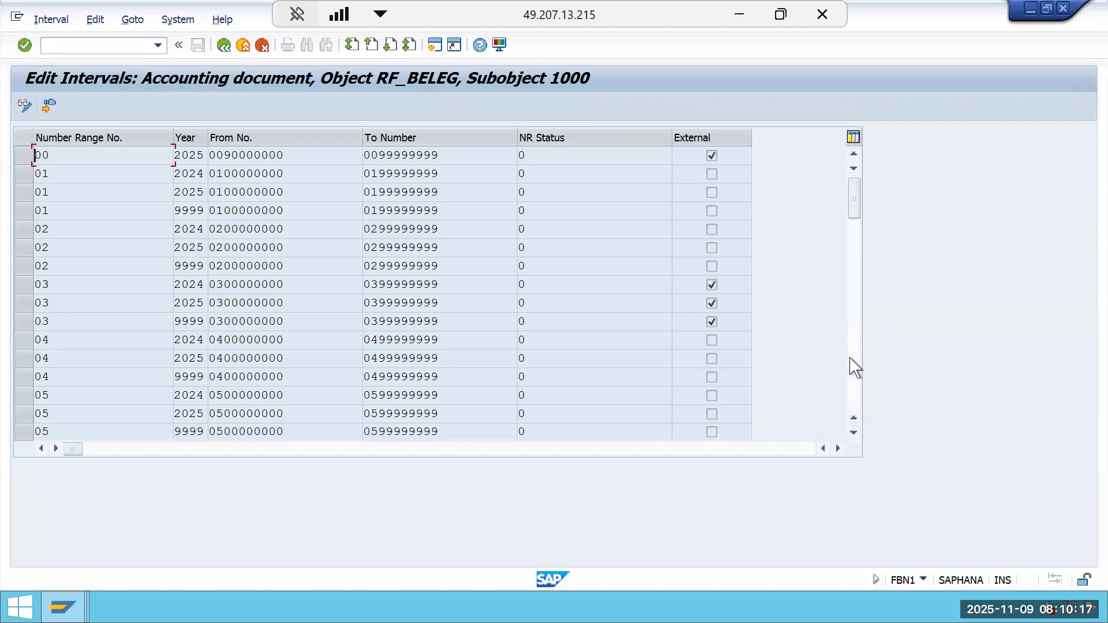
scroll(852, 360, down, 10)
scroll(857, 367, down, 10)
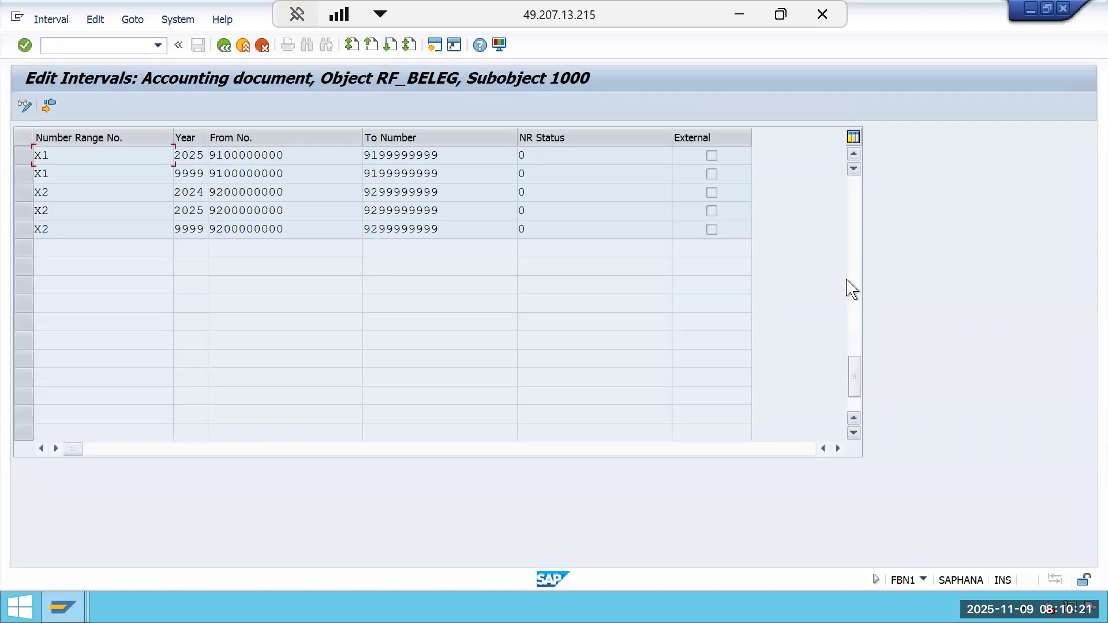
click(853, 242)
click(856, 243)
click(857, 231)
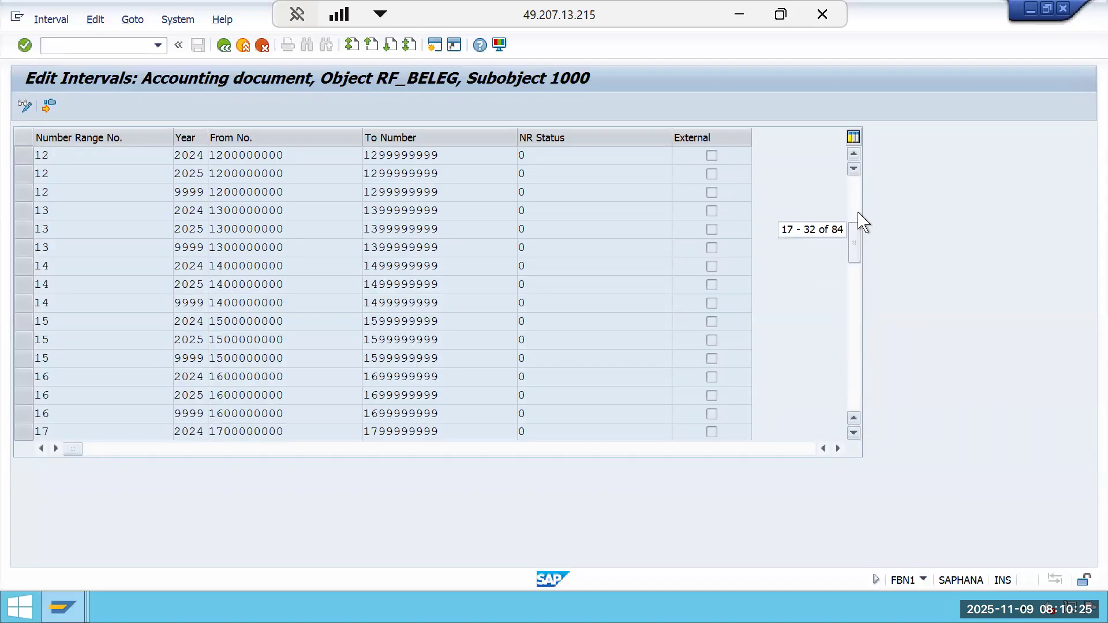
click(859, 205)
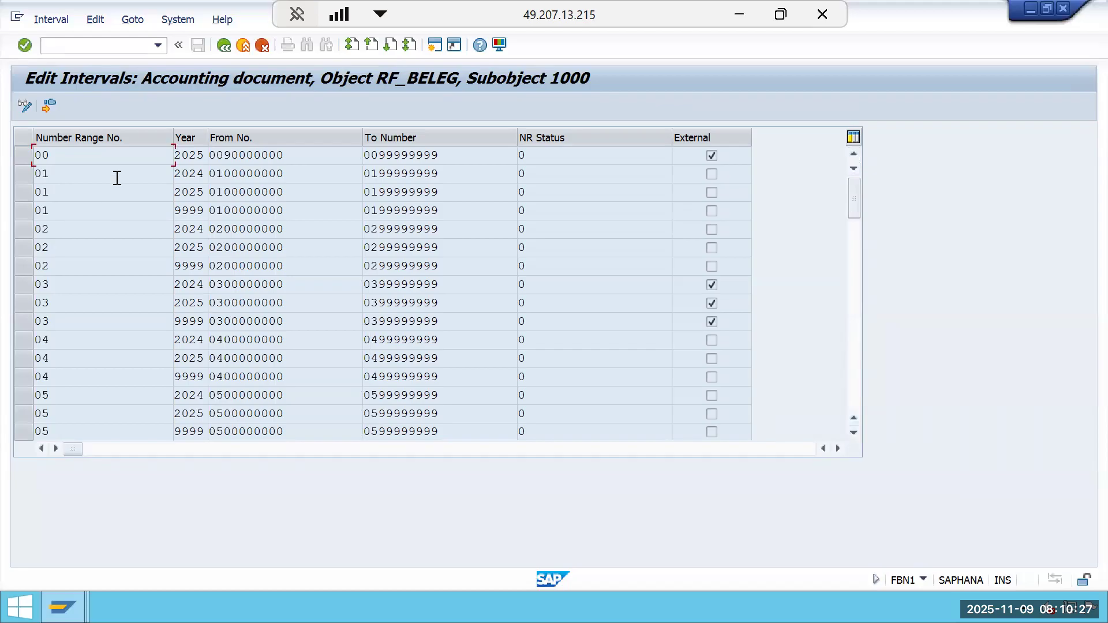
click(221, 47)
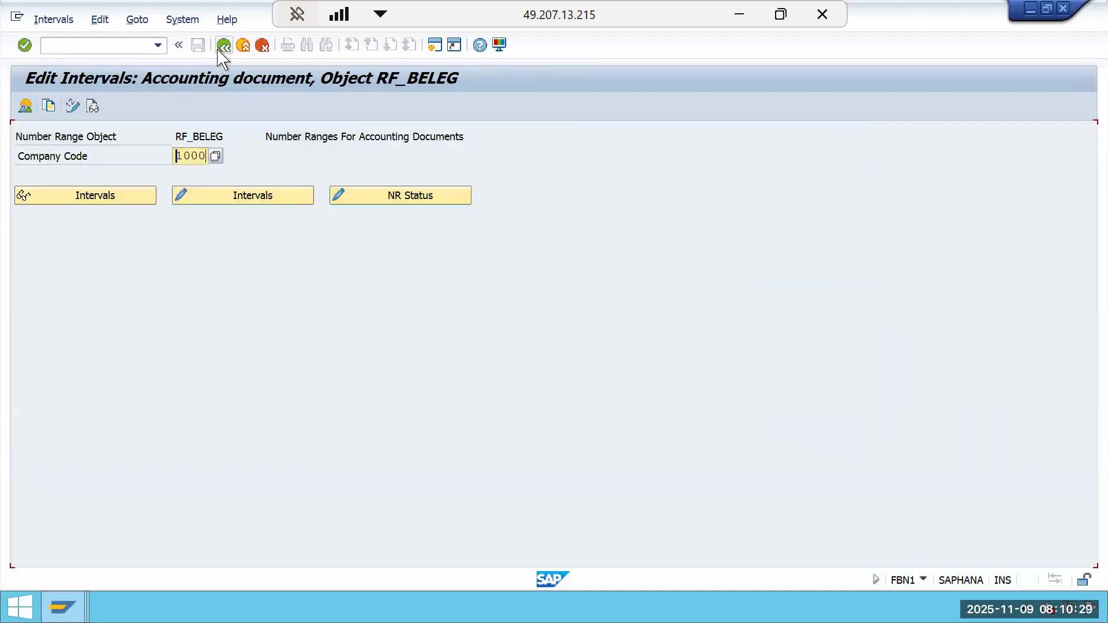
click(224, 46)
click(431, 50)
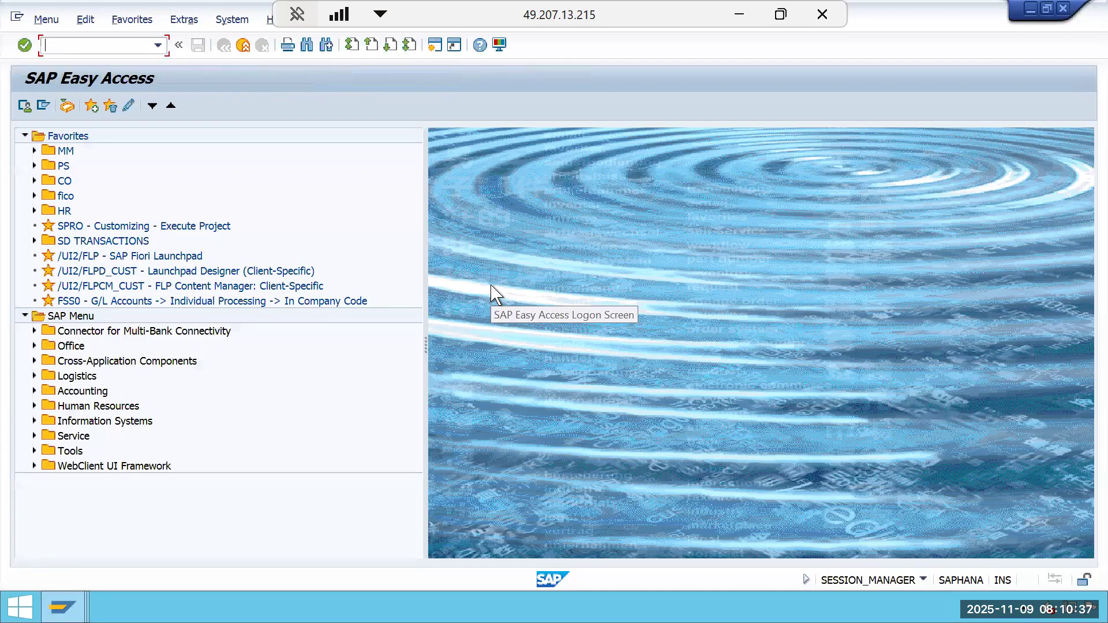
Open CJI3 and set the project selection to GMIL-2510-0001.
text(cji3)
key(Return)
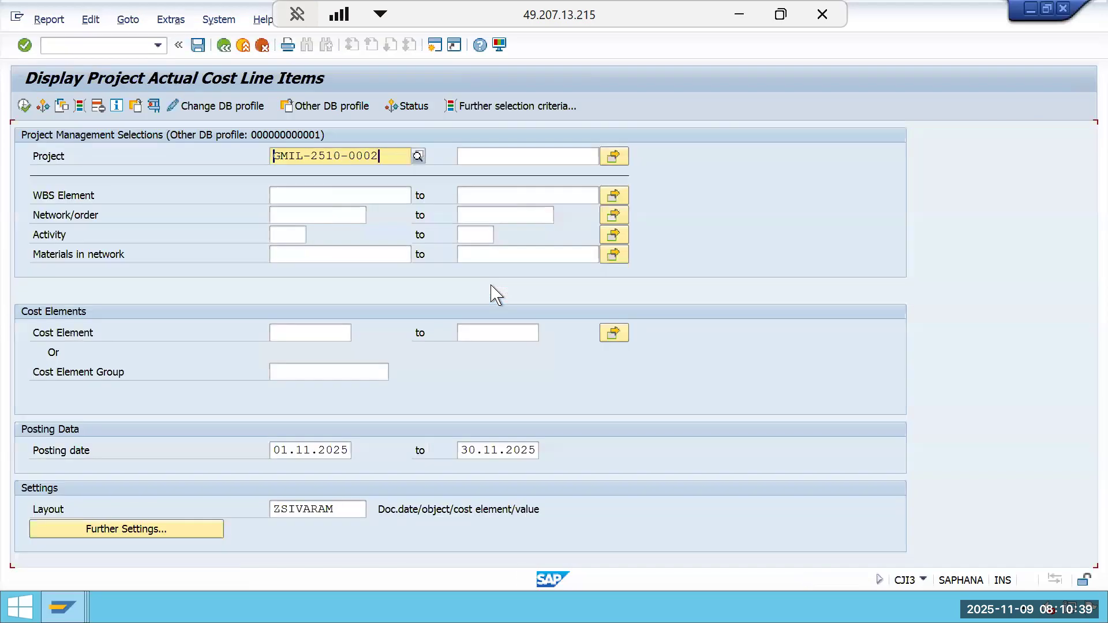
key(BackSpace)
text(1)
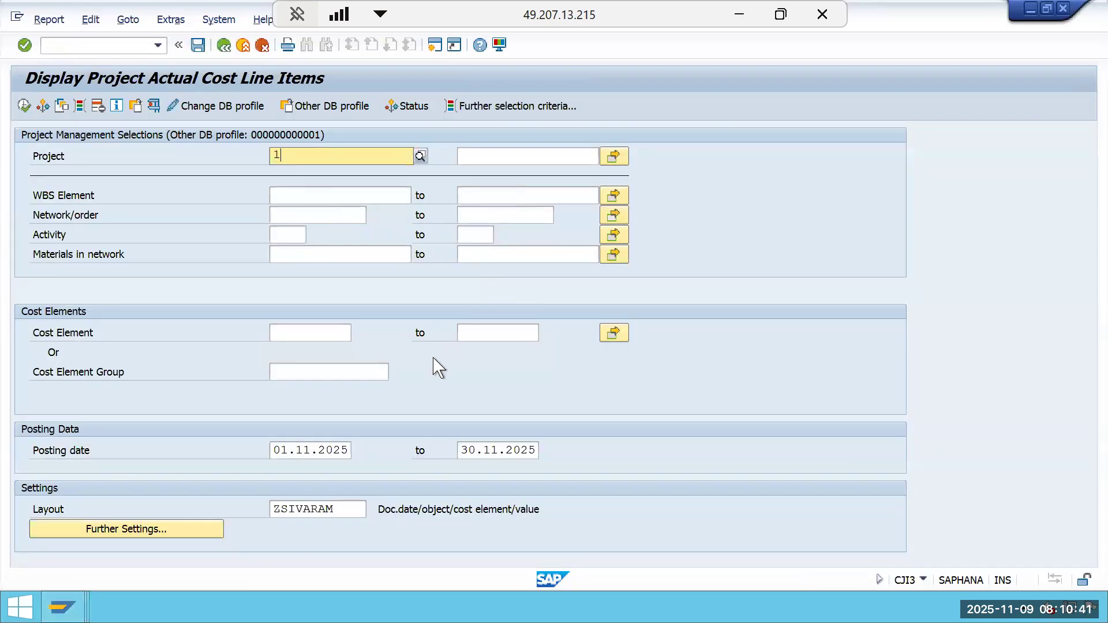
key(BackSpace)
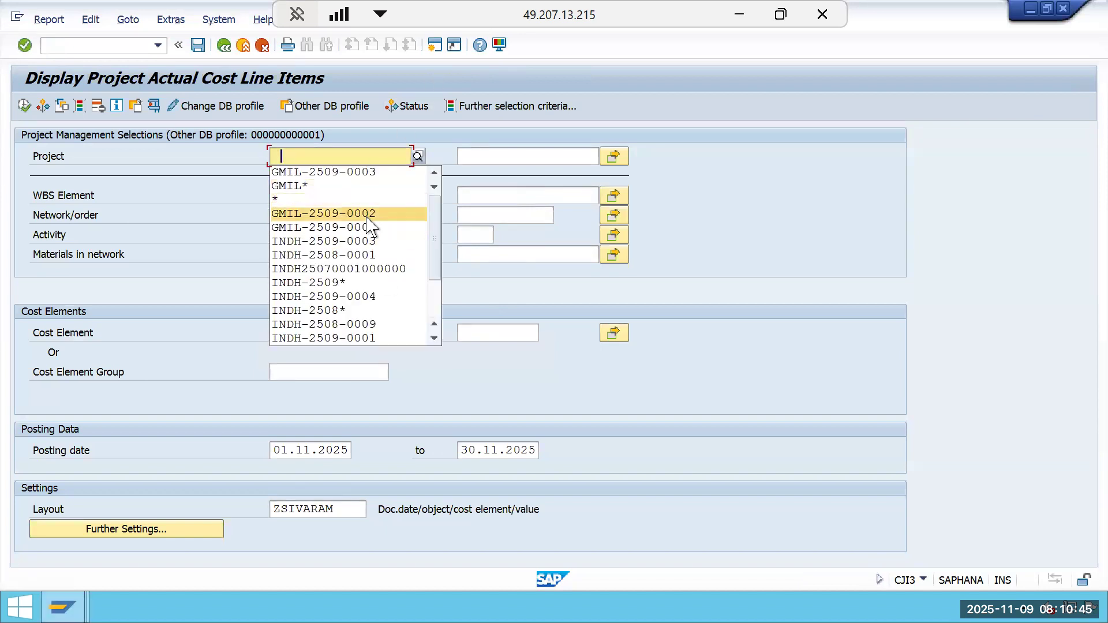
click(352, 172)
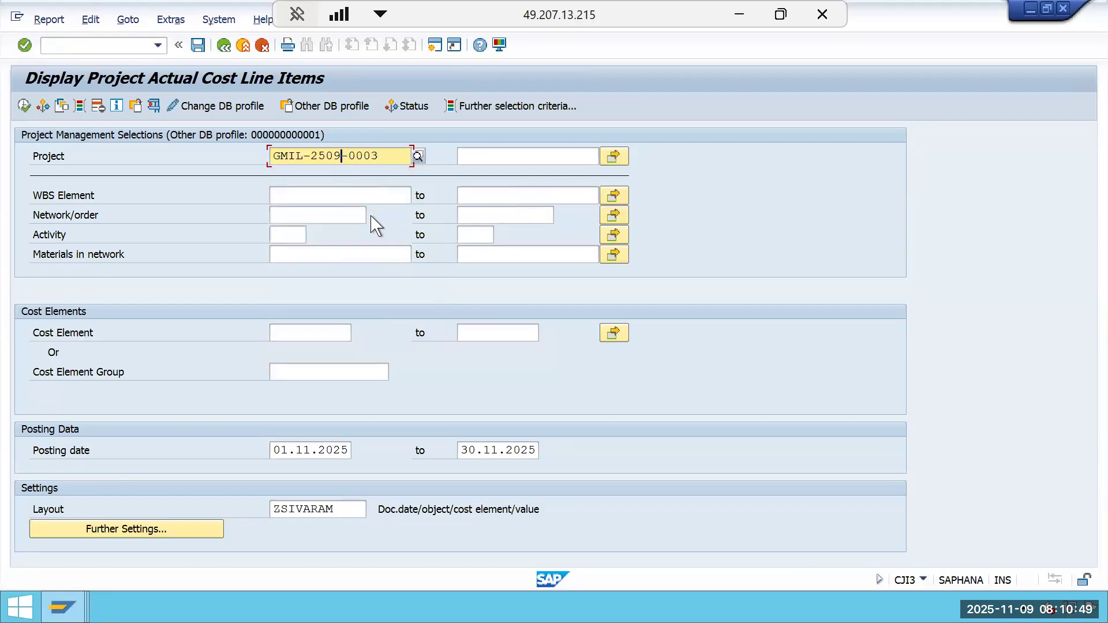
key(BackSpace)
key(BackSpace)
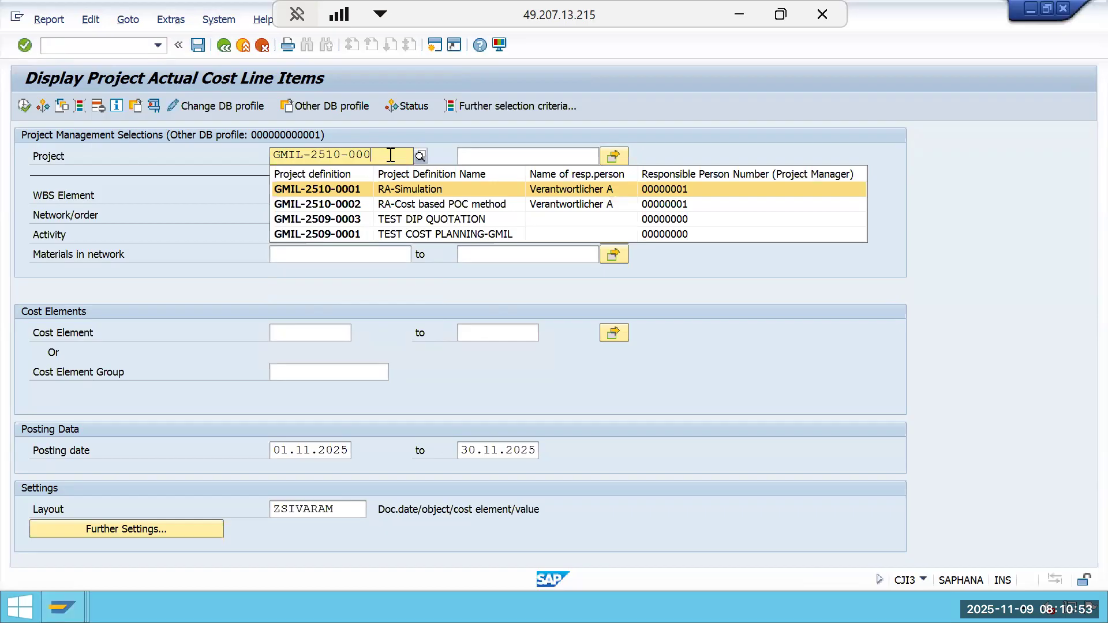
text(1)
click(383, 191)
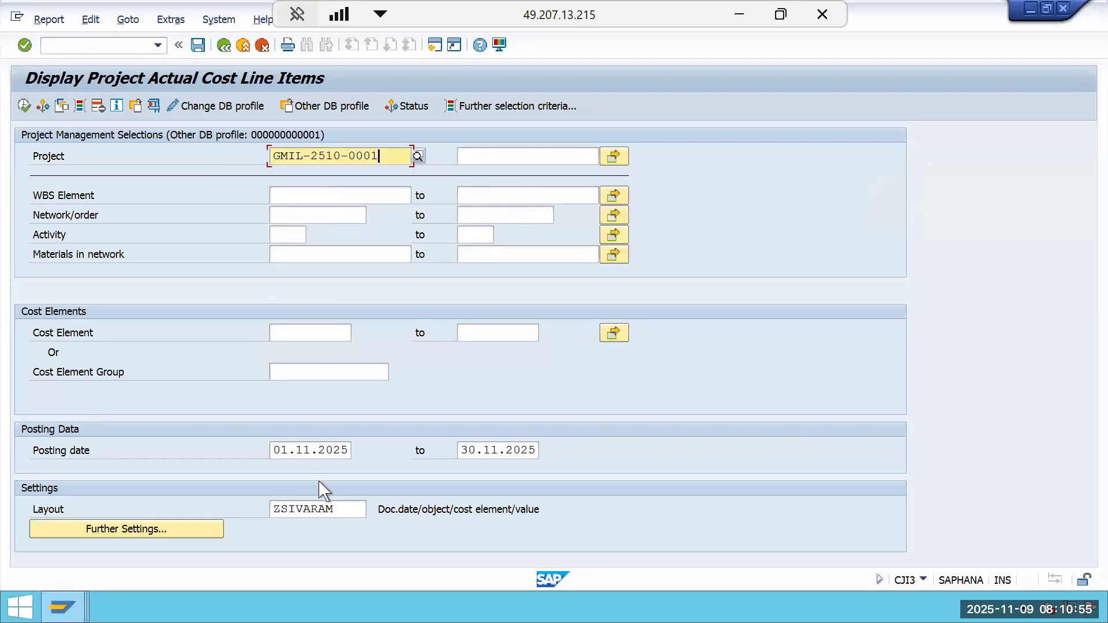
Clear the start of the posting date range and execute the actual cost line item report.
click(346, 454)
key(BackSpace)
key(BackSpace)
key(BackSpace)
key(BackSpace)
key(BackSpace)
key(BackSpace)
key(BackSpace)
key(BackSpace)
key(BackSpace)
key(BackSpace)
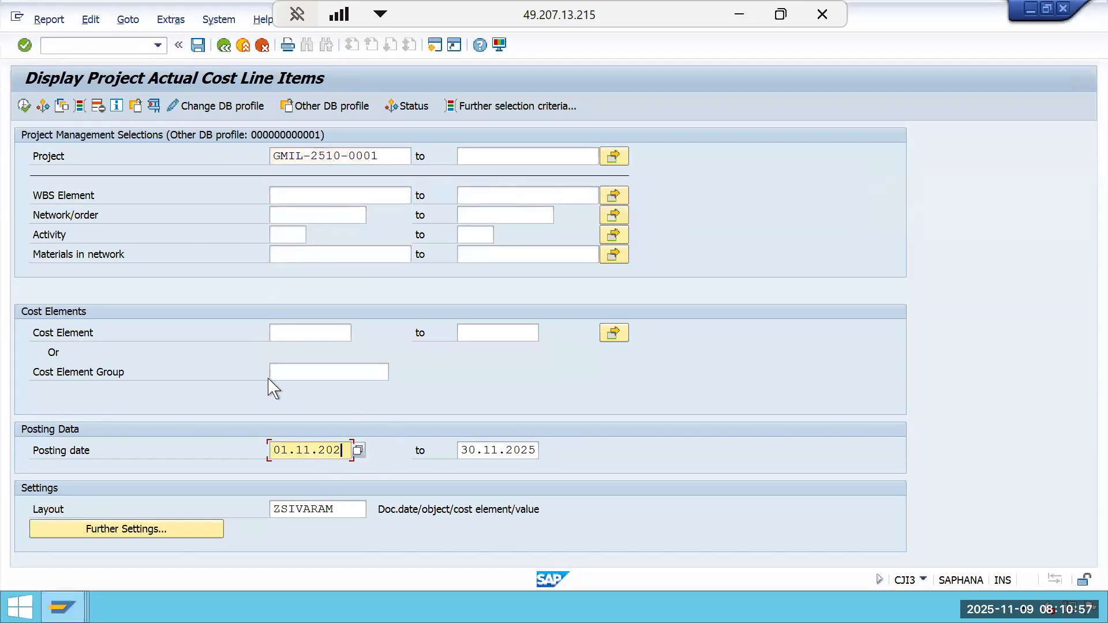
click(23, 106)
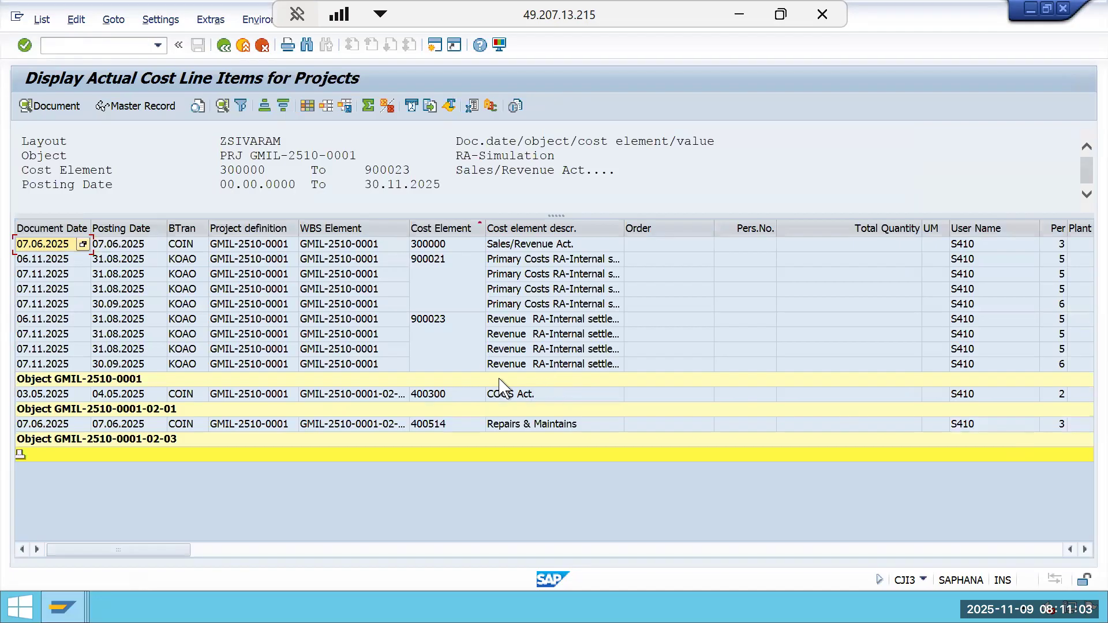
Open the accounting document behind the cost element 300000 Sales/Revenue line item.
click(459, 244)
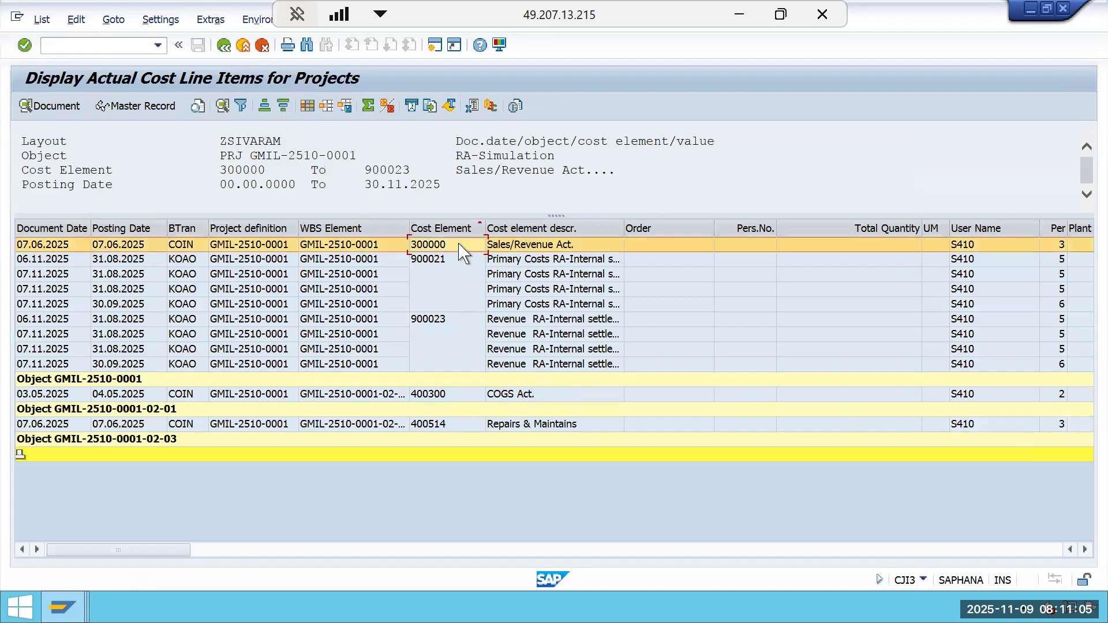
click(210, 20)
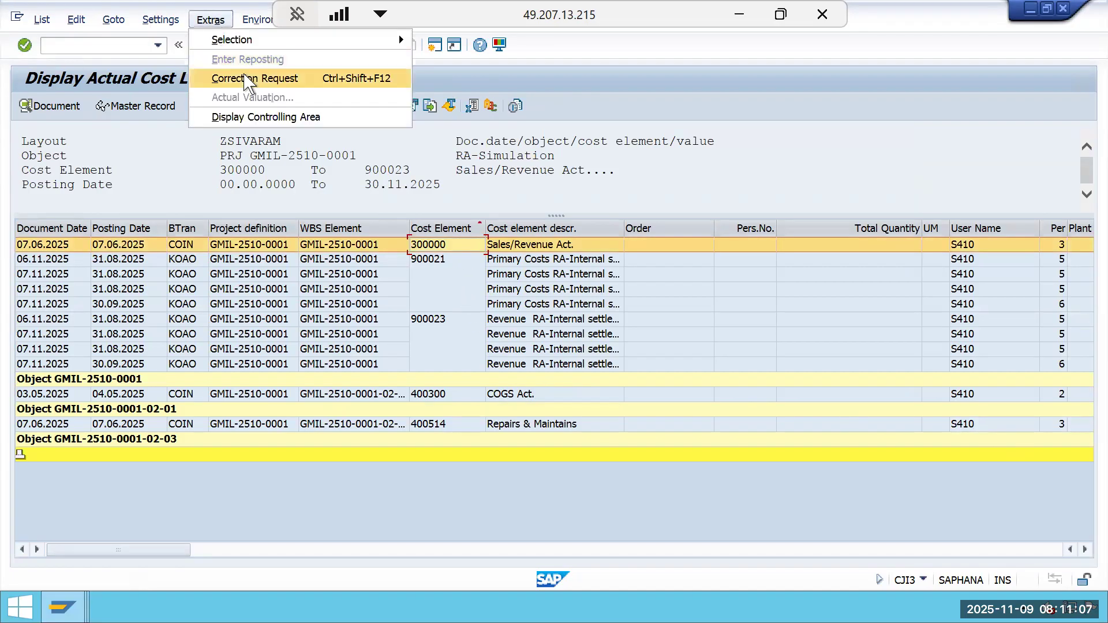
mouse_move(253, 20)
click(284, 78)
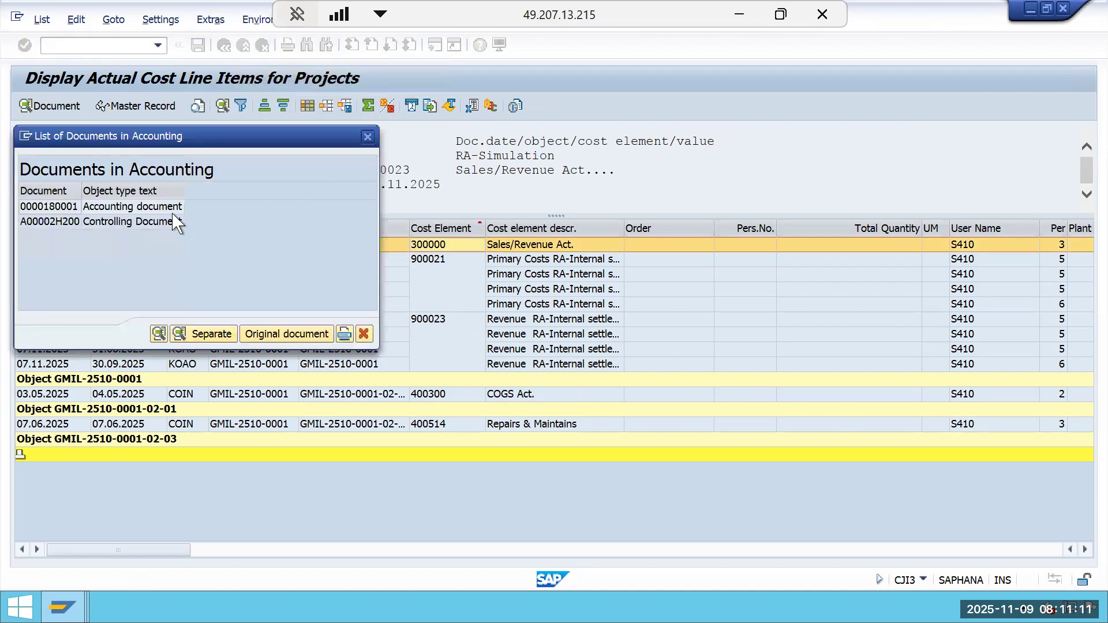
click(155, 206)
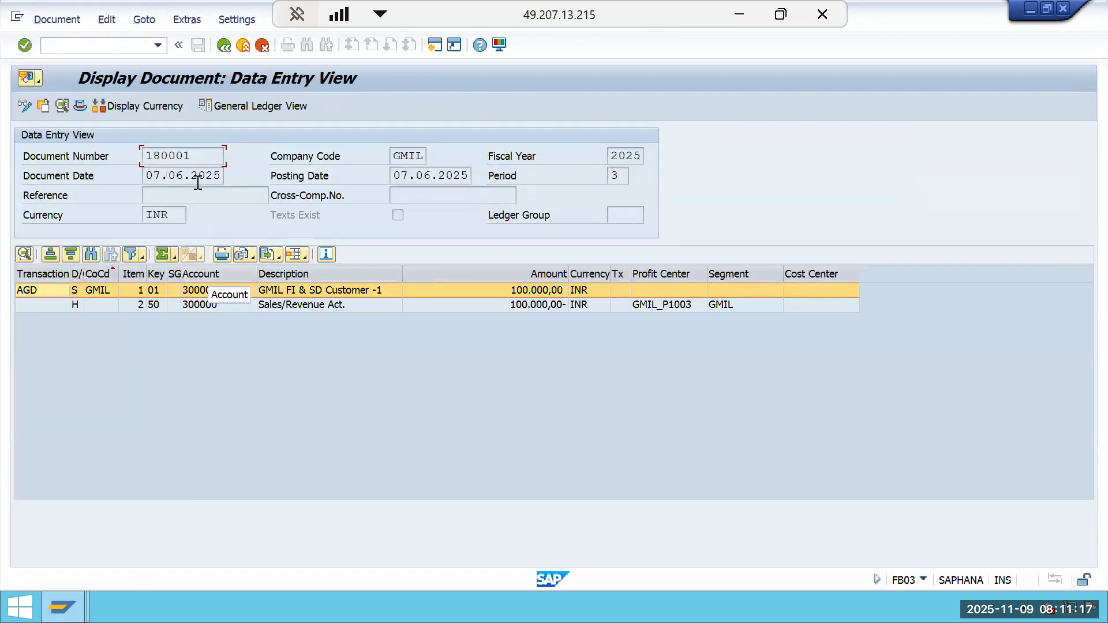
Examine the document number and header of the customer invoice document and compare it with the Excel tracking sheet.
click(419, 175)
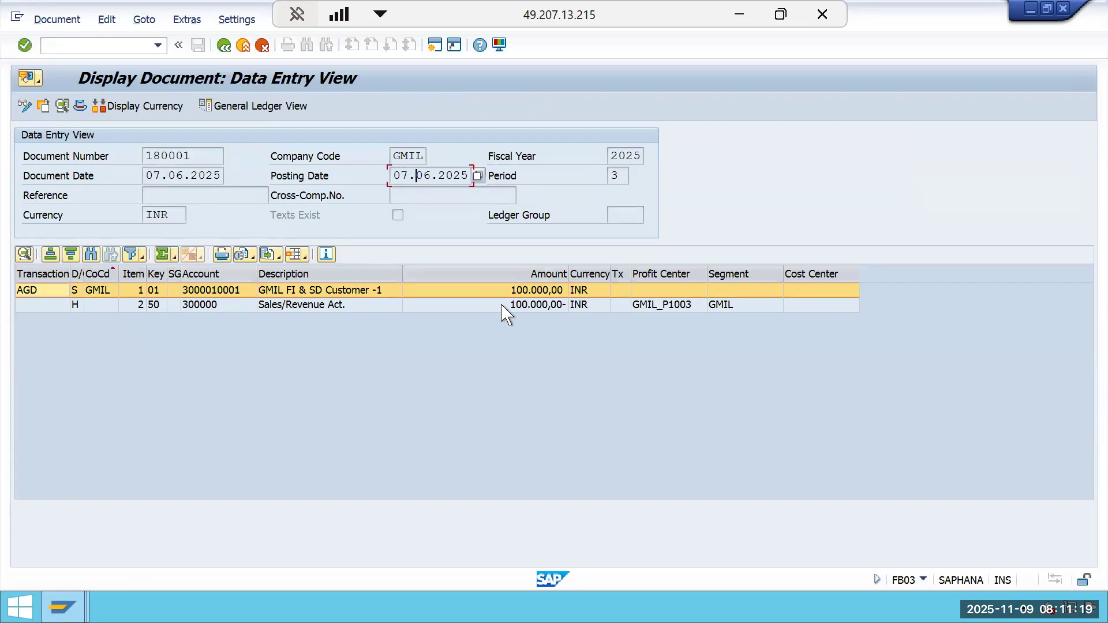
drag(190, 157, 125, 160)
click(147, 157)
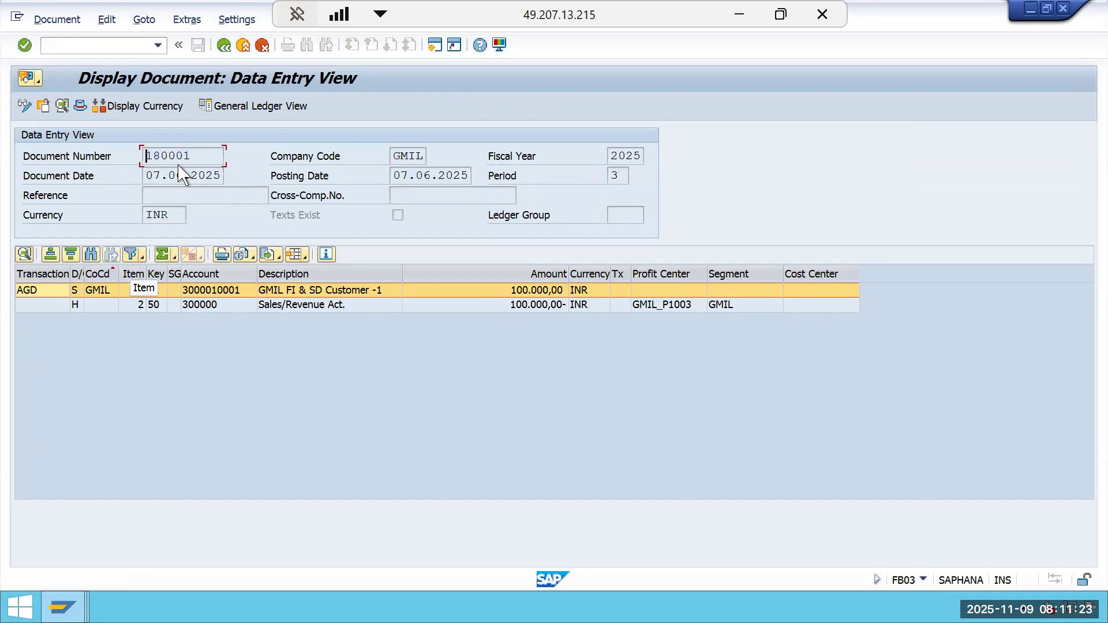
drag(196, 158, 134, 167)
click(136, 170)
click(430, 375)
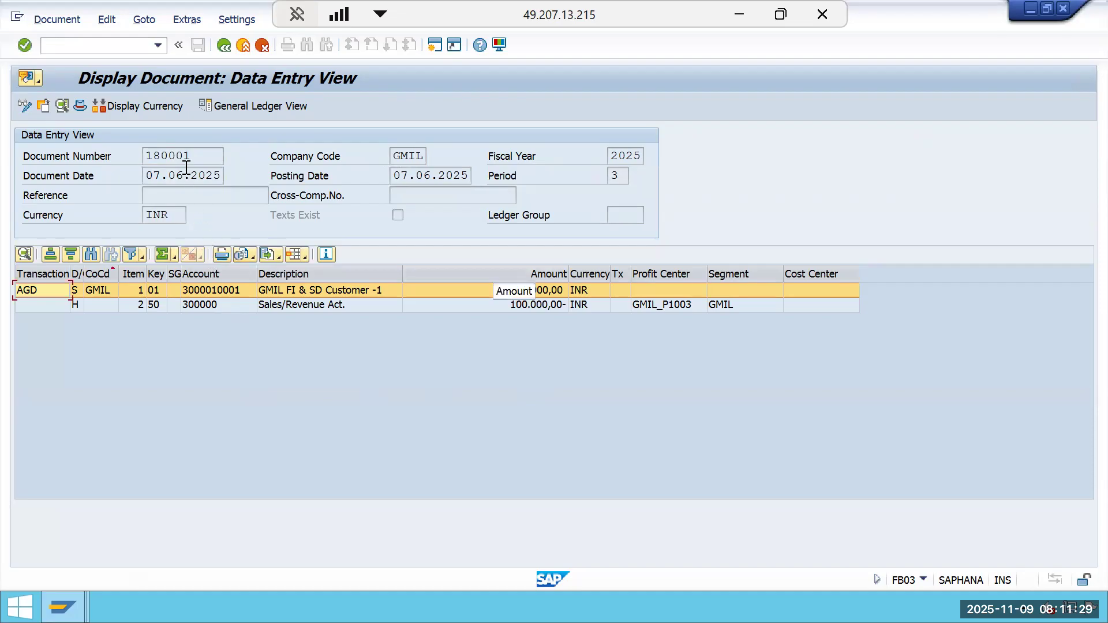
drag(189, 155, 134, 173)
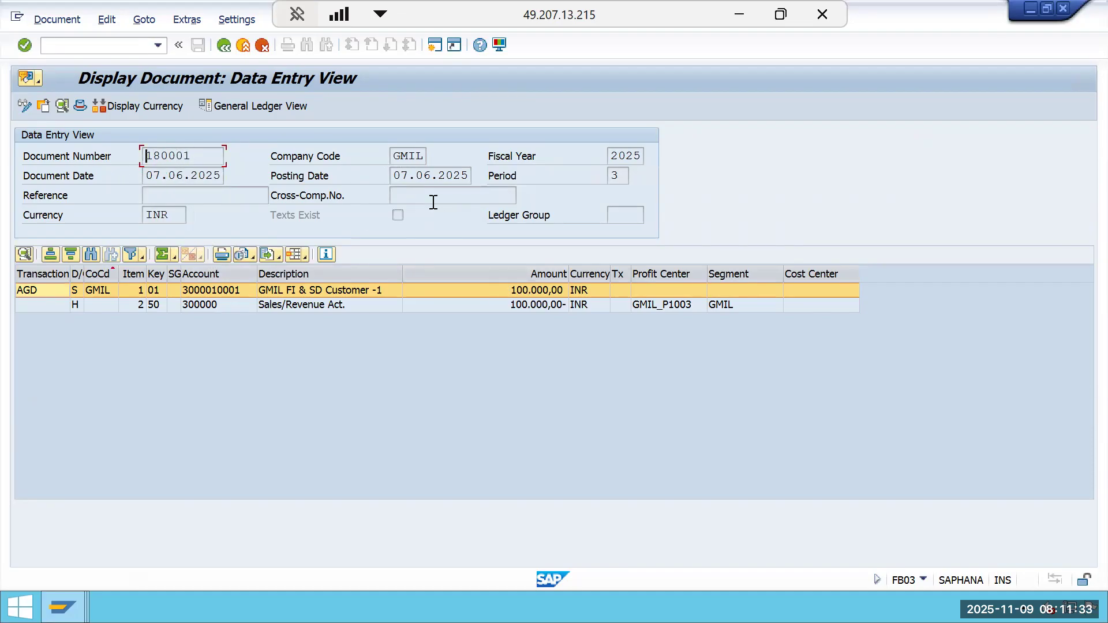
click(447, 176)
click(737, 16)
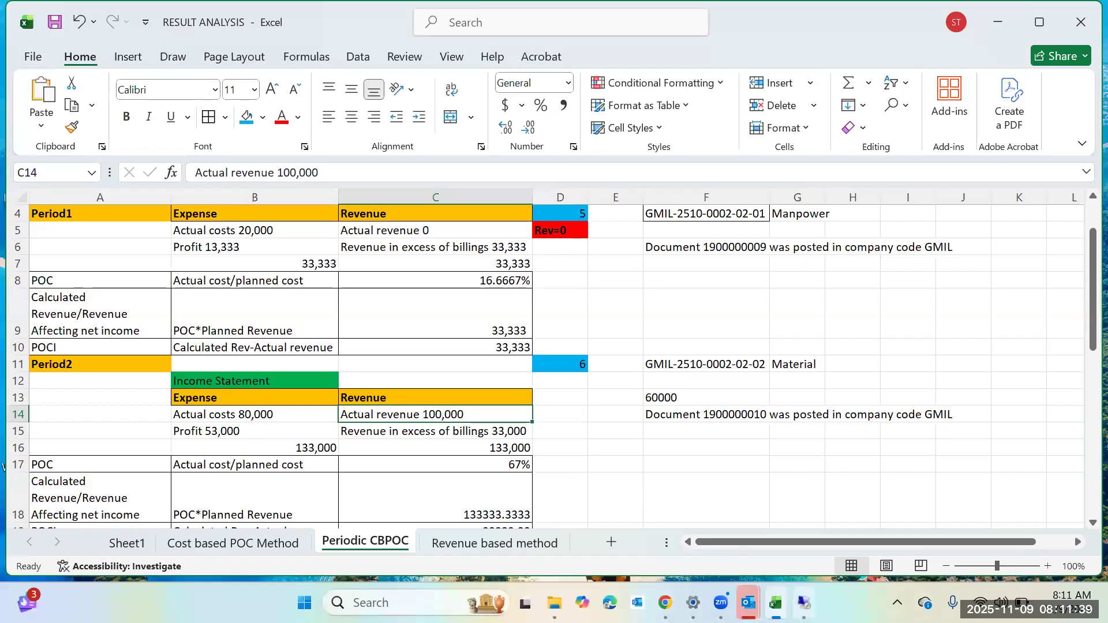
mouse_move(803, 602)
click(774, 490)
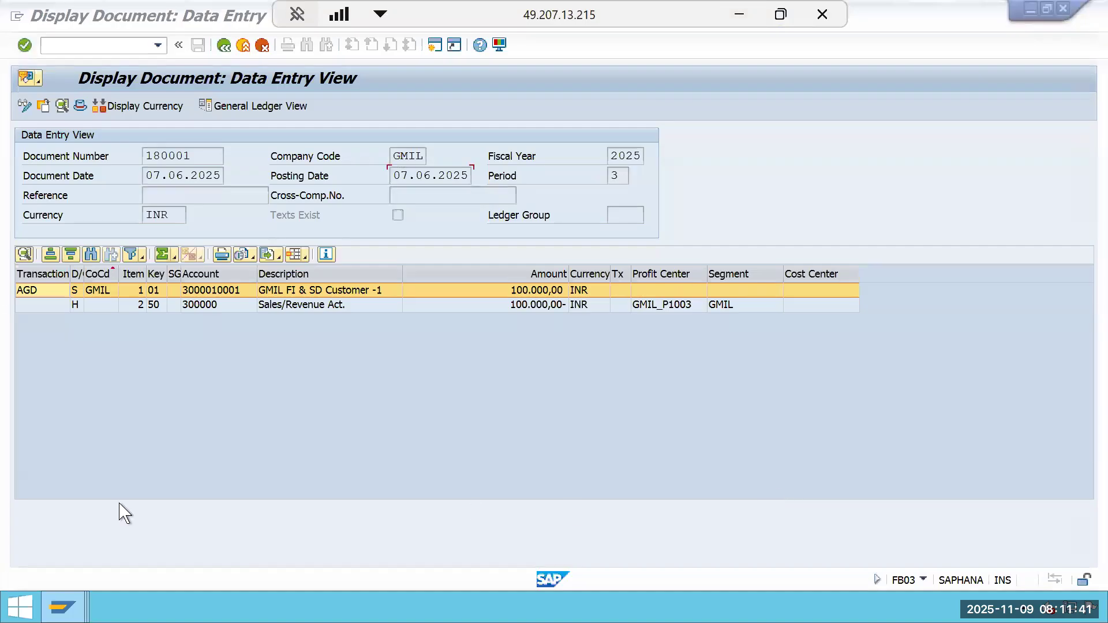
Switch to the Document Types session and go back from the DR details to the IMG structure.
click(62, 606)
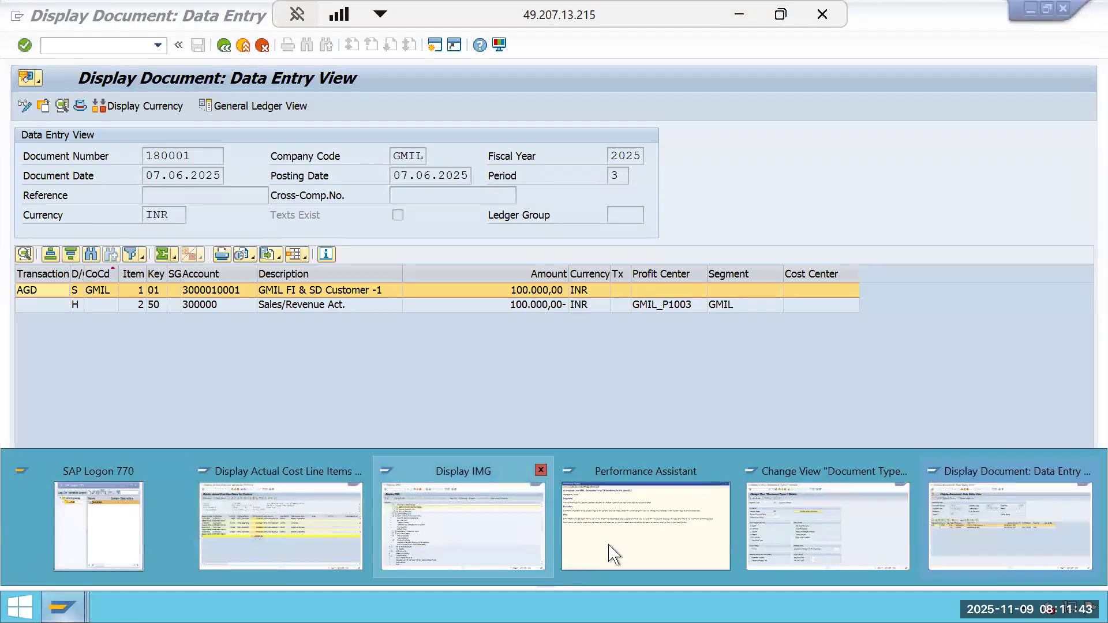
click(820, 528)
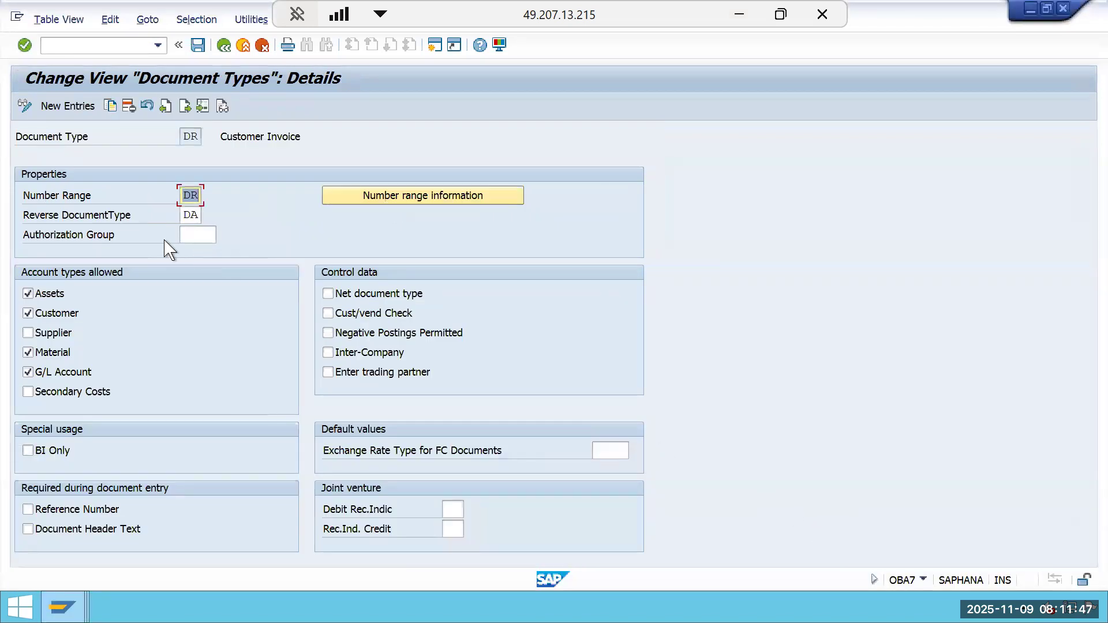
click(193, 196)
click(225, 45)
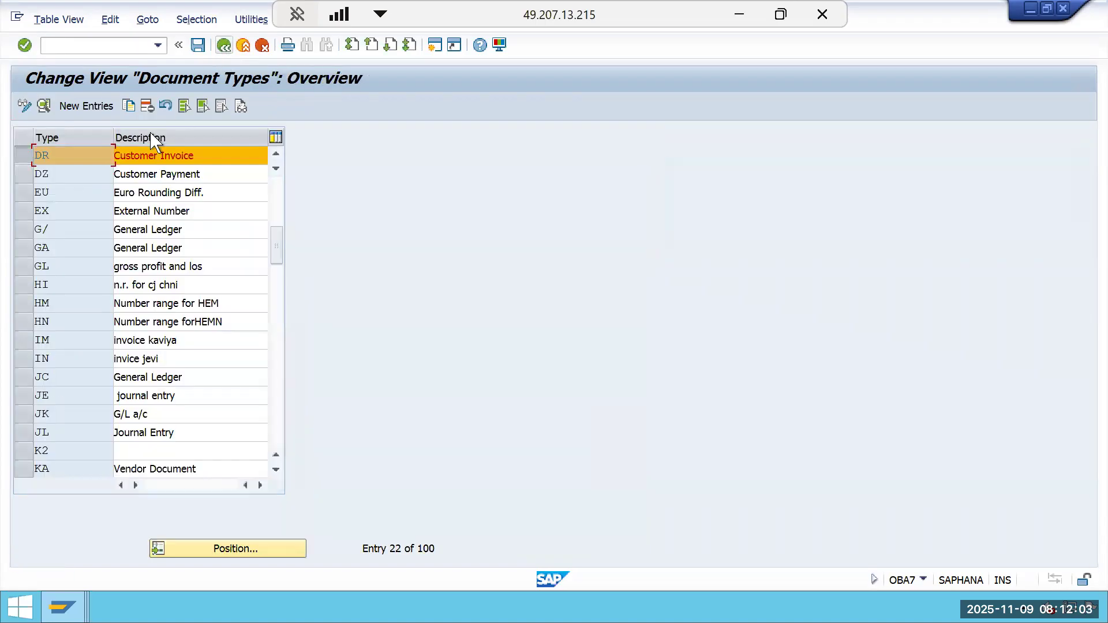
click(33, 162)
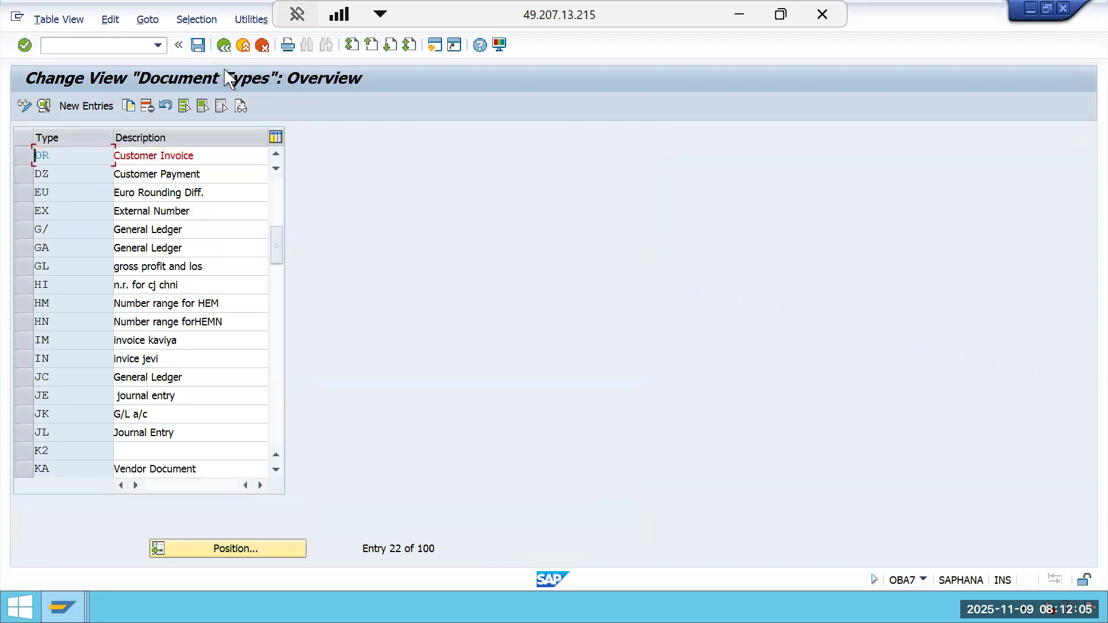
click(225, 45)
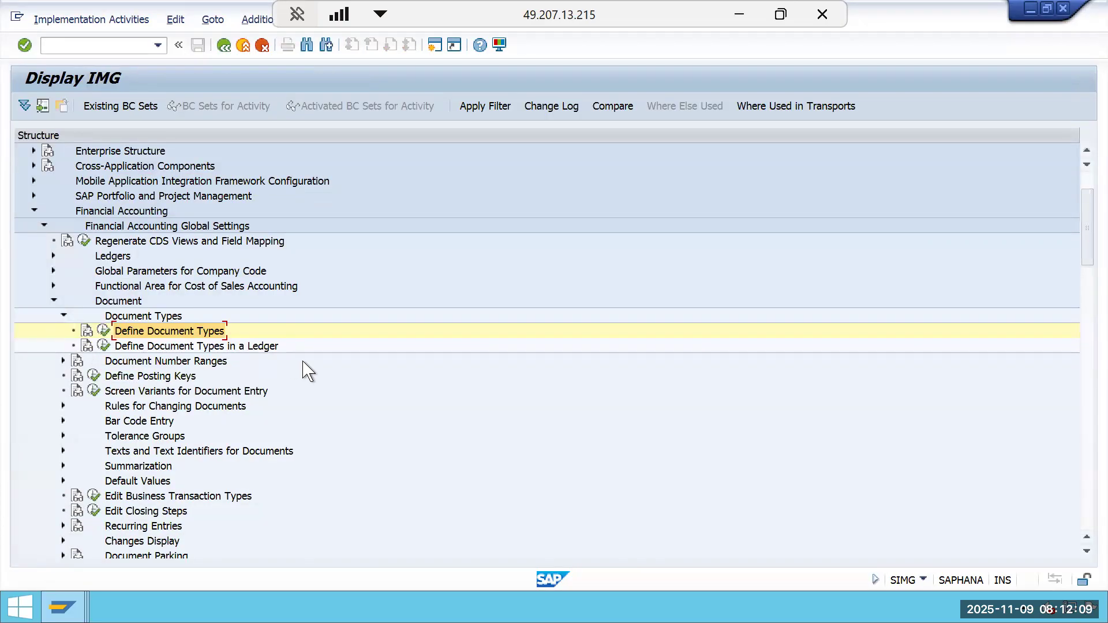
Open Define Document Number Ranges and display the intervals for company code 1000.
click(64, 361)
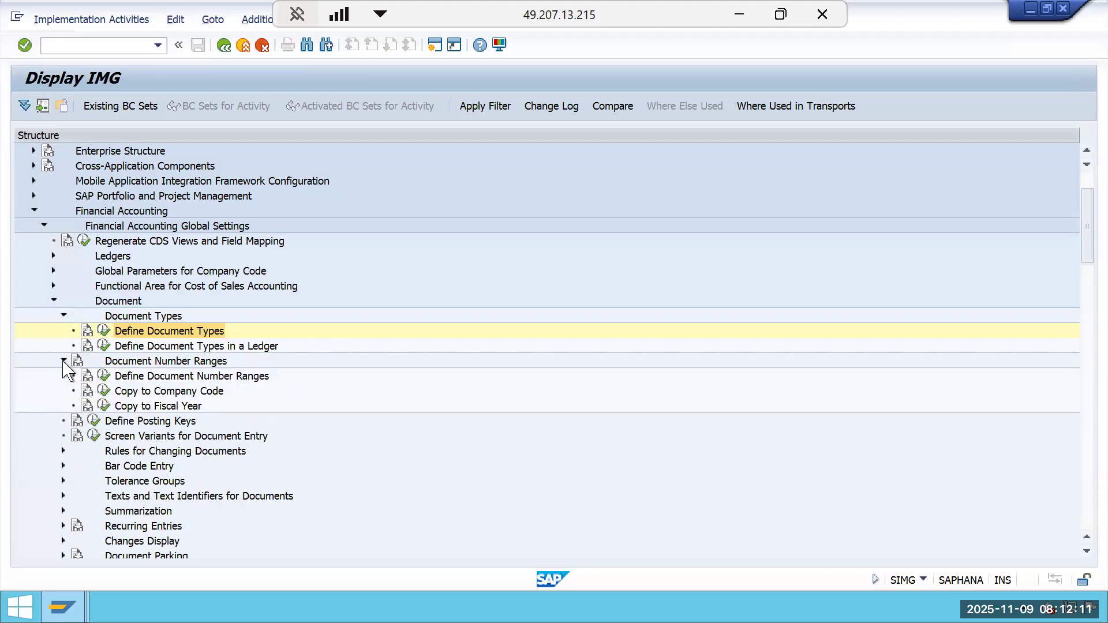
click(106, 377)
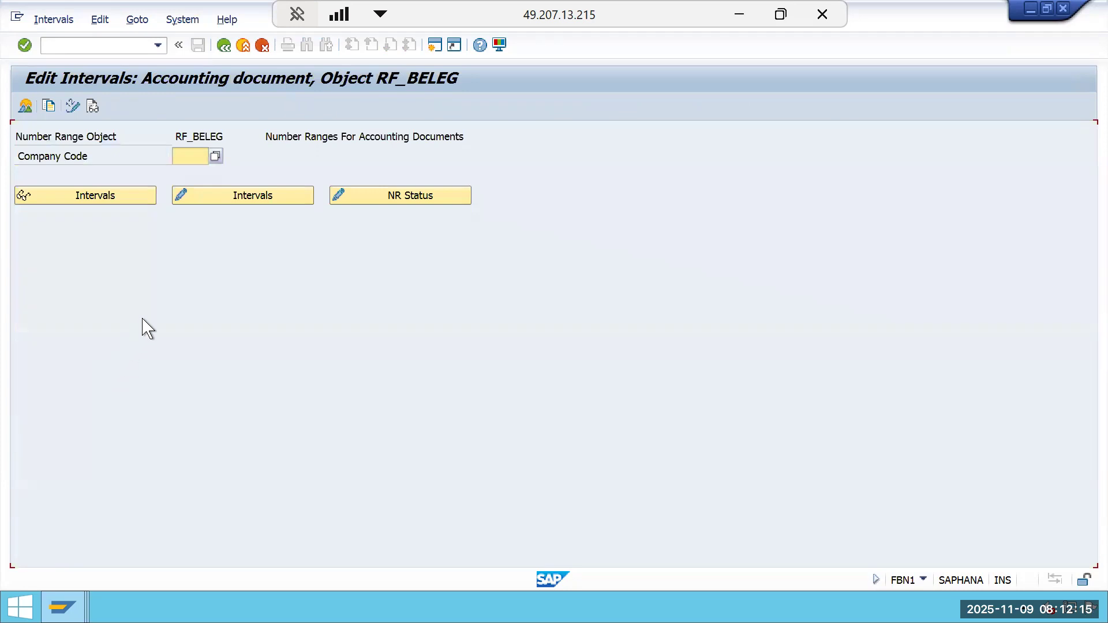
text(1000)
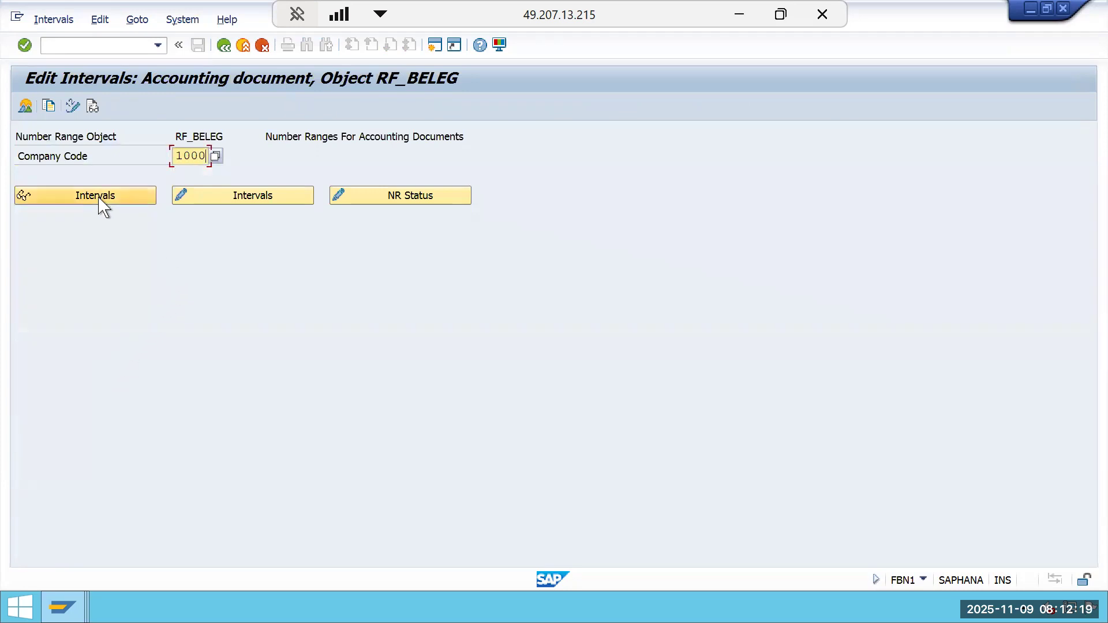
click(27, 107)
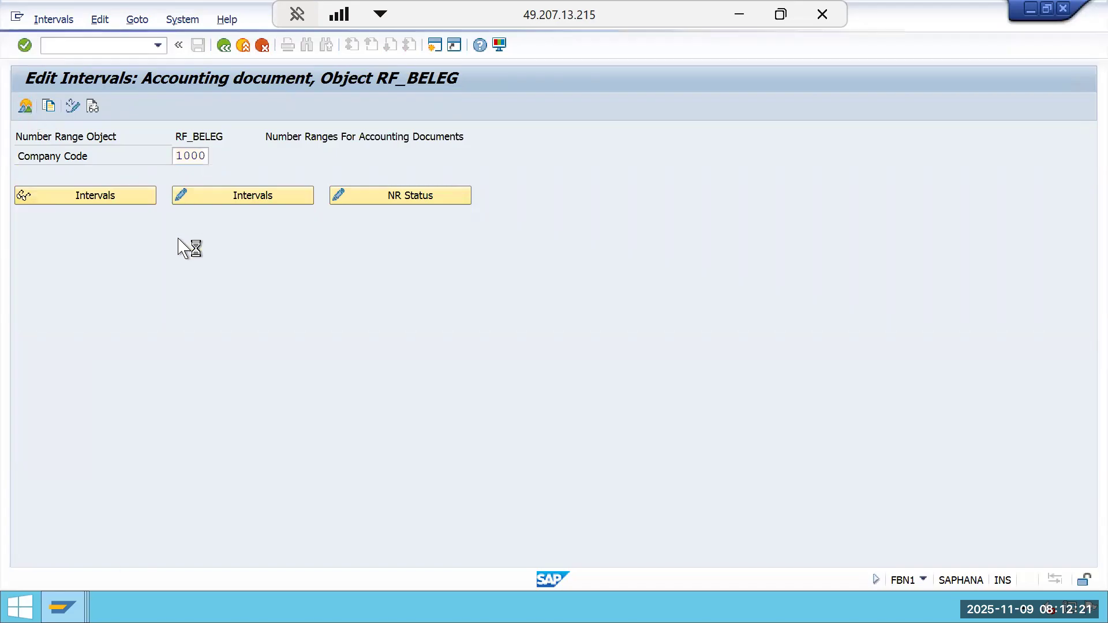
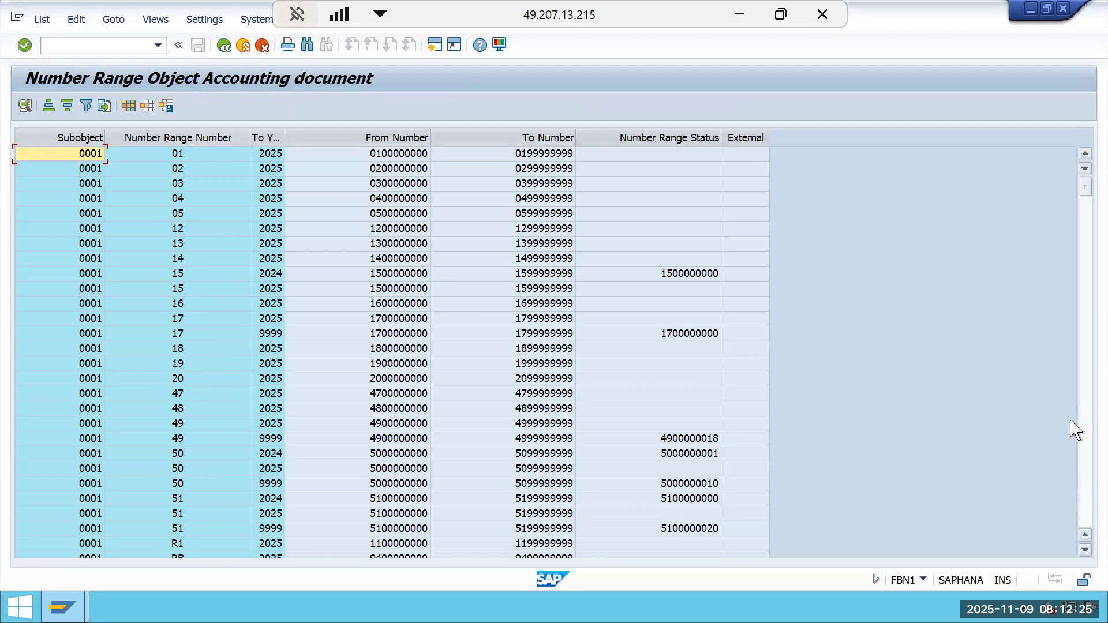
Scroll through the accounting document number range intervals and pick out number range 18 of subobject 0500.
click(1083, 499)
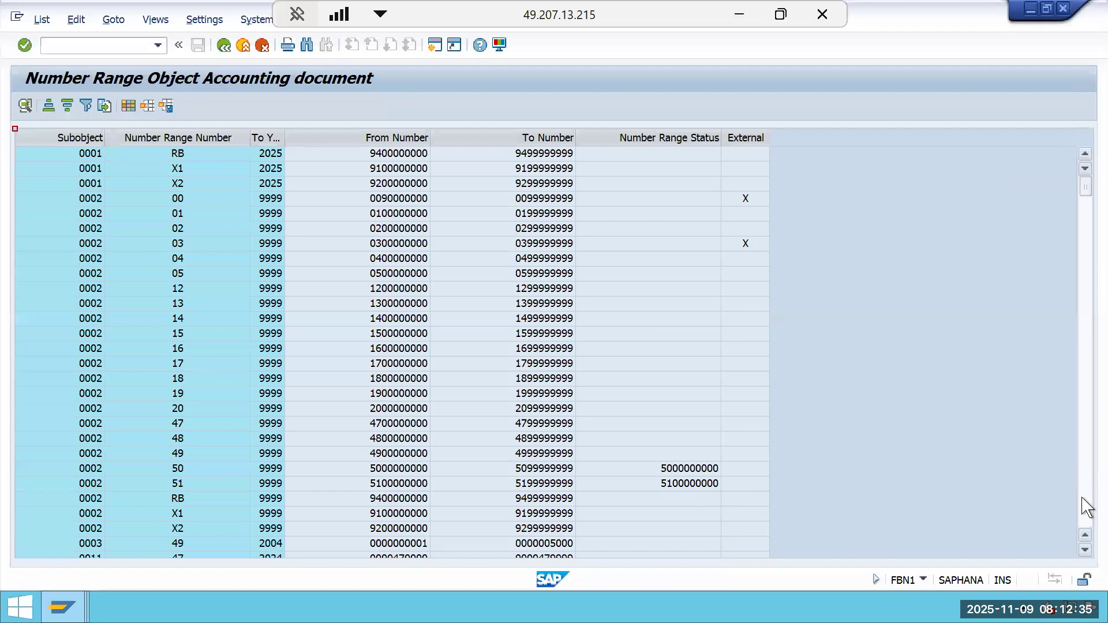
click(1083, 498)
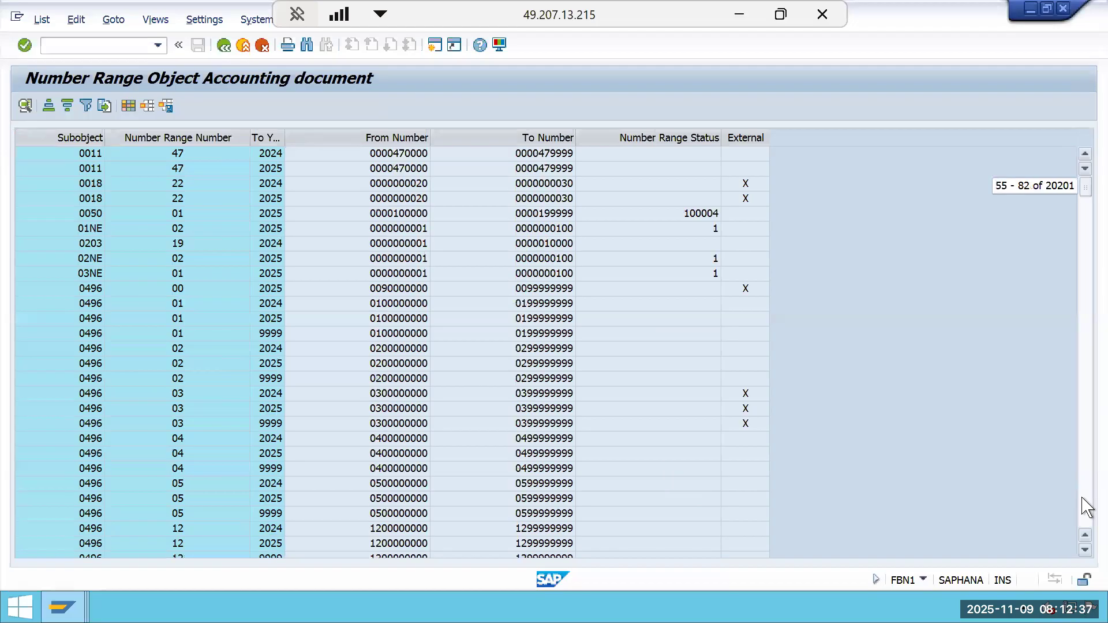
click(1083, 499)
click(1083, 499)
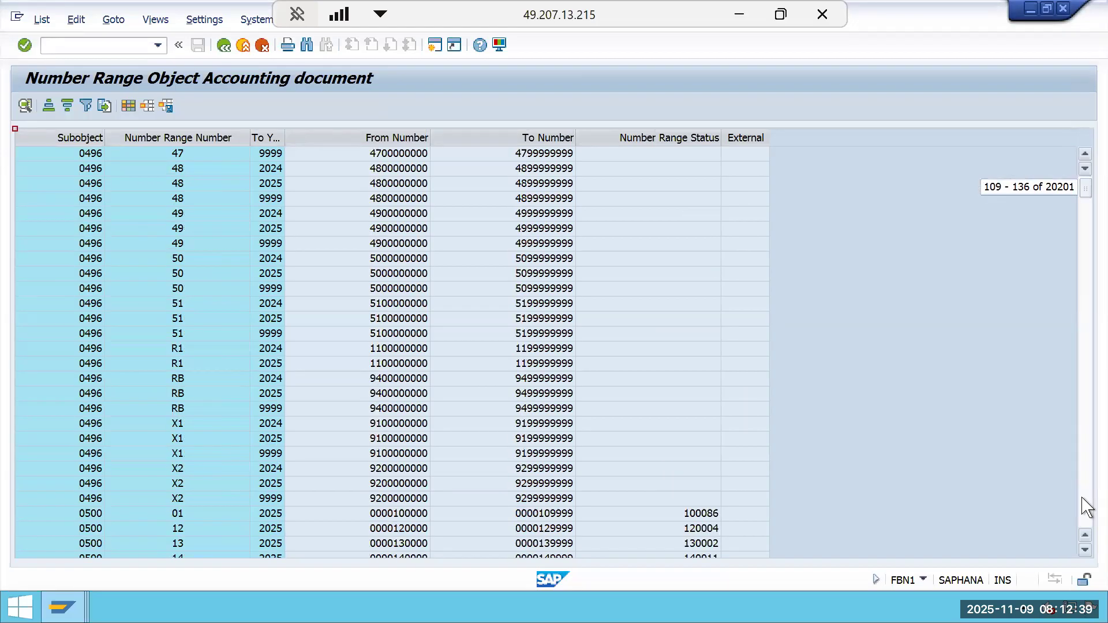
scroll(952, 512, down, 7)
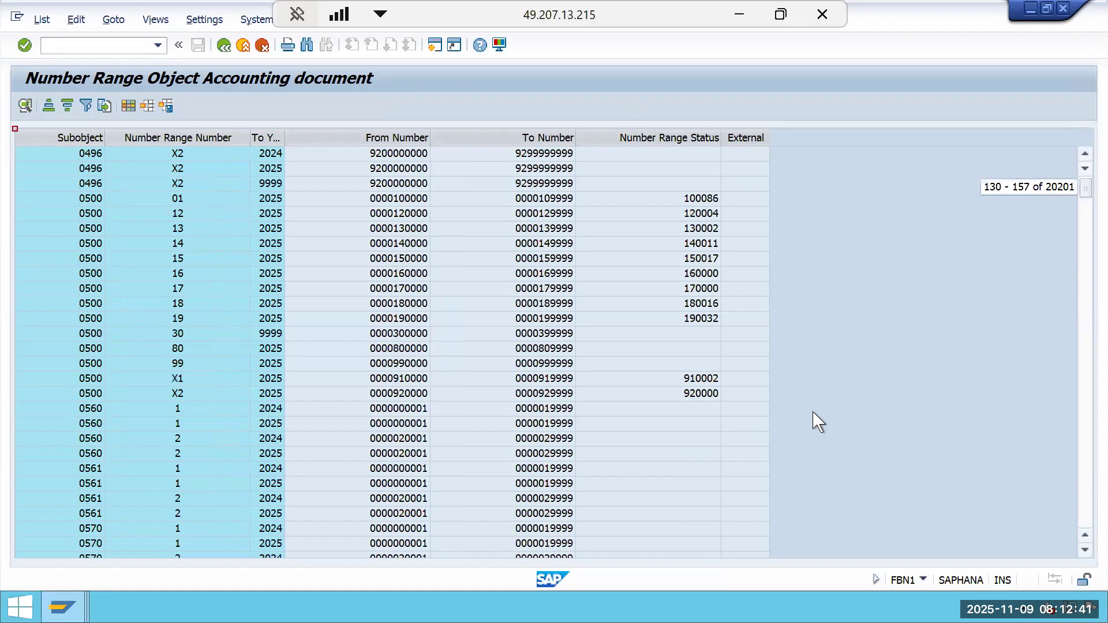
click(701, 305)
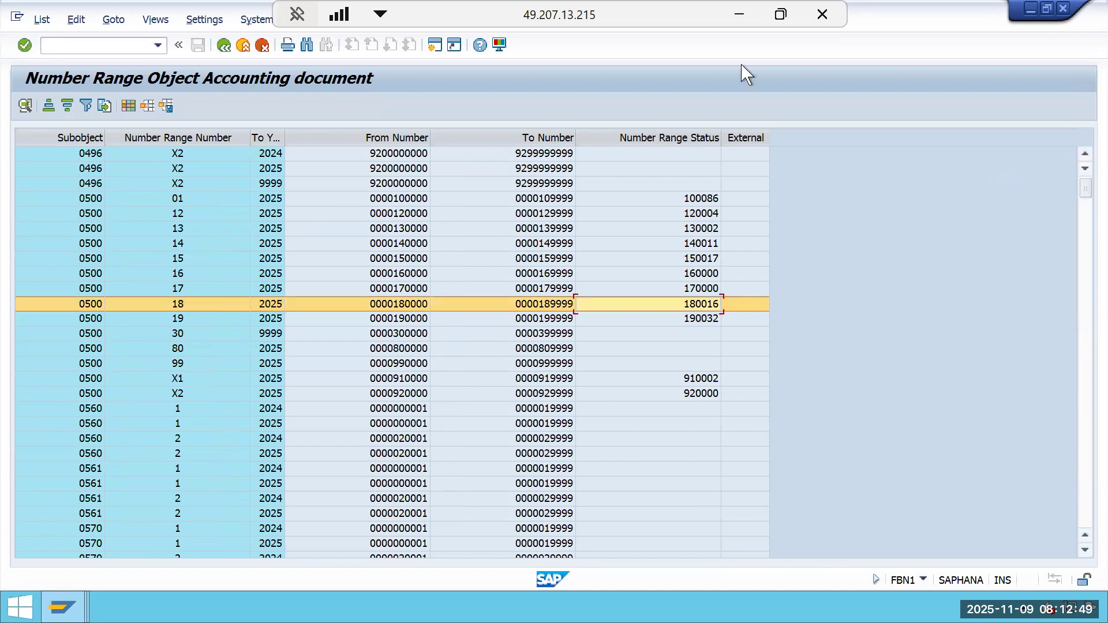
Switch between the Excel sheet, the customer invoice document and the number range list to compare document numbers.
click(738, 11)
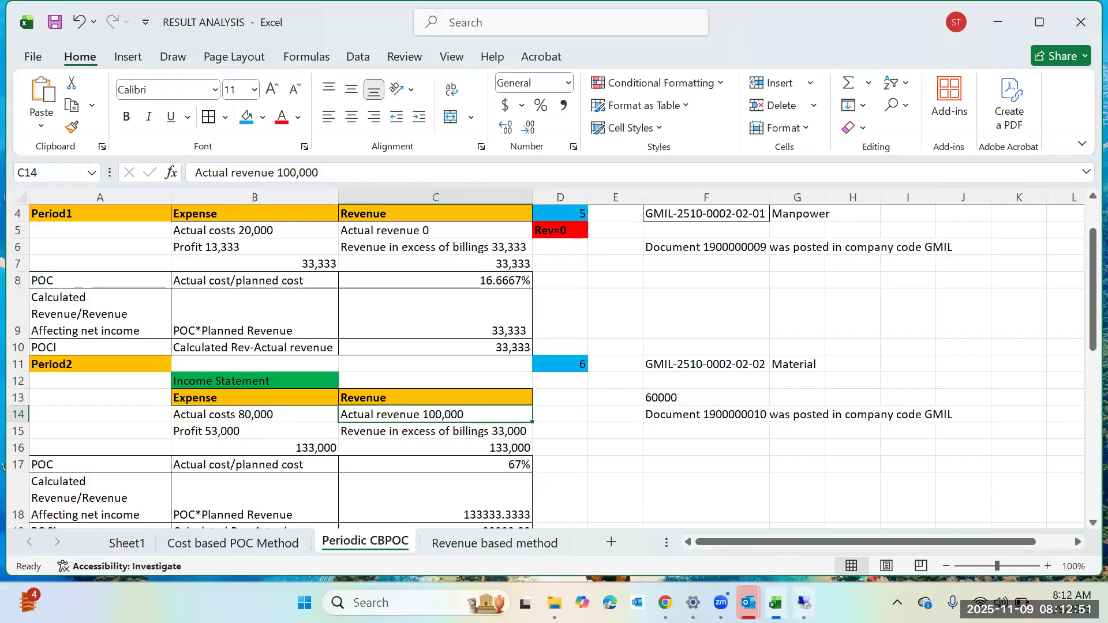
click(803, 603)
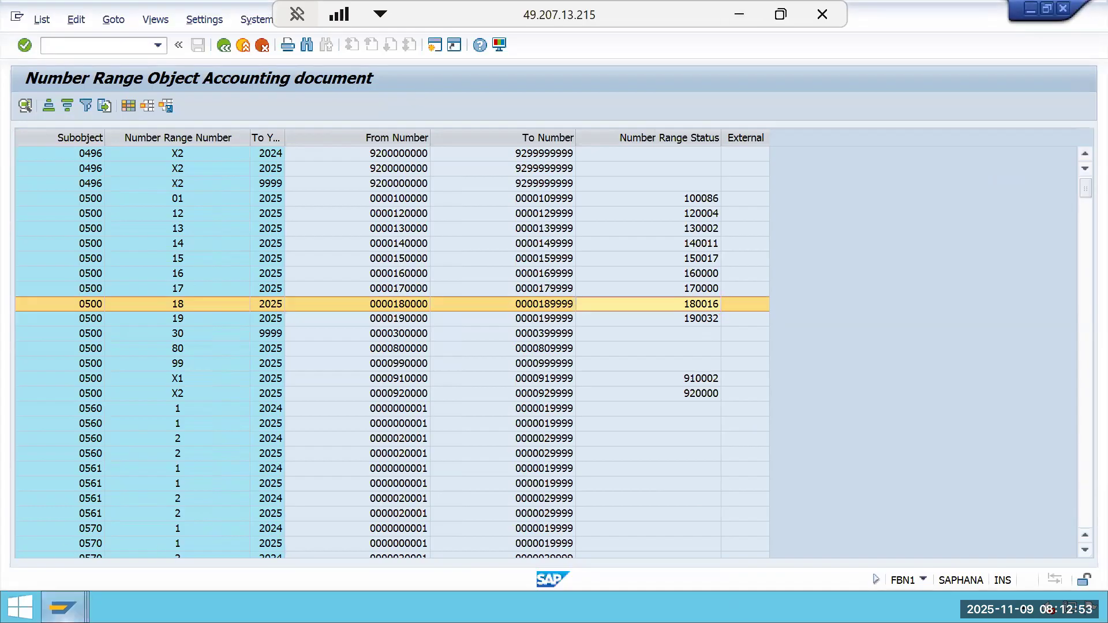
click(63, 607)
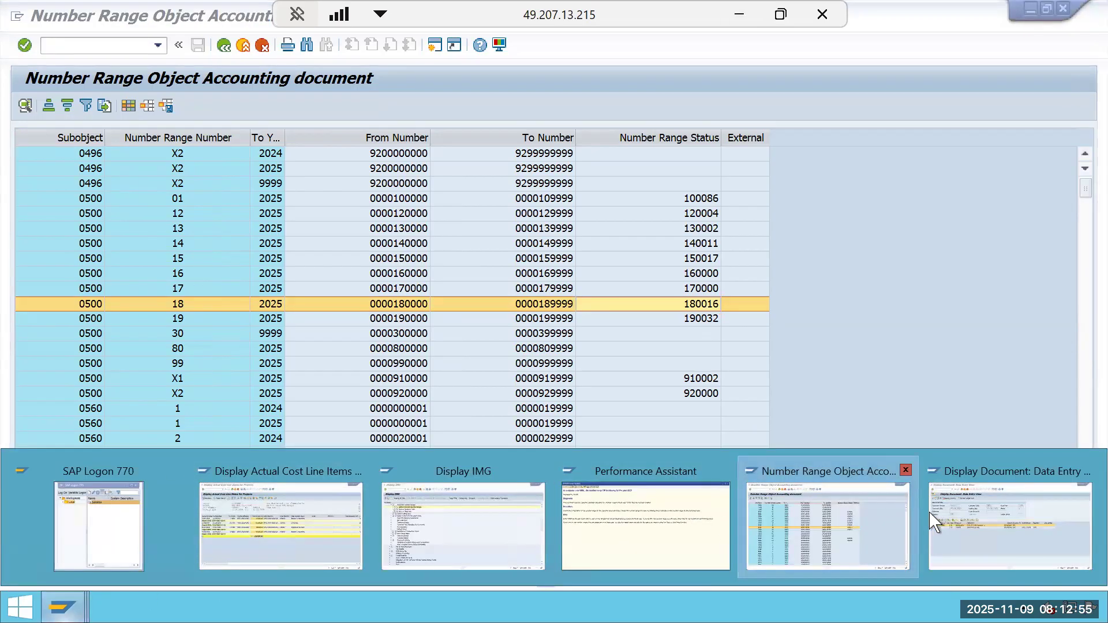
click(1004, 514)
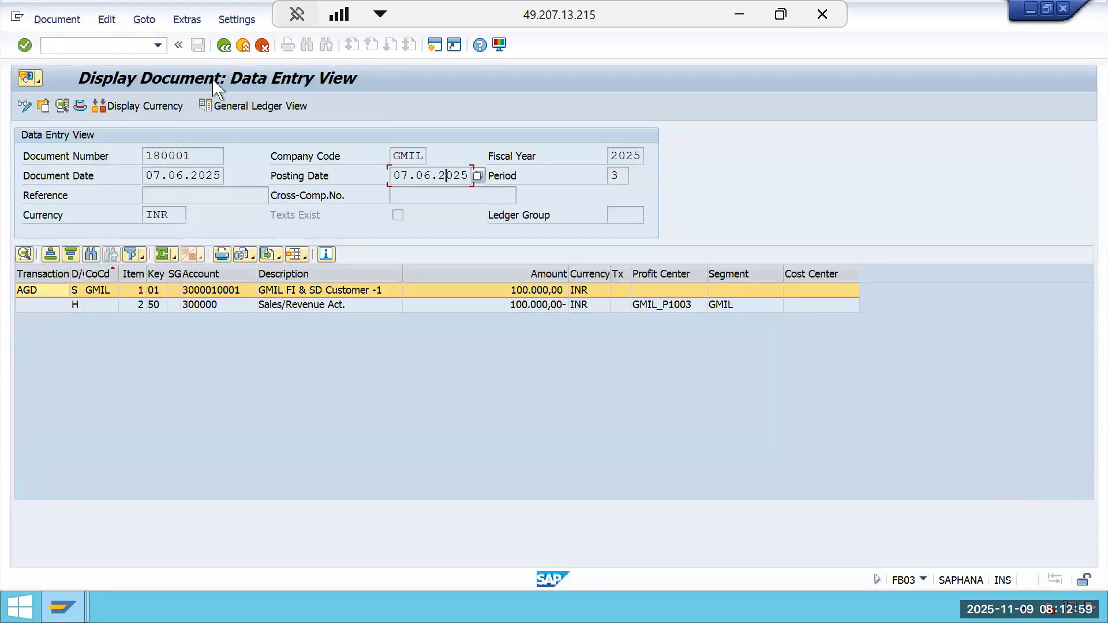
click(739, 12)
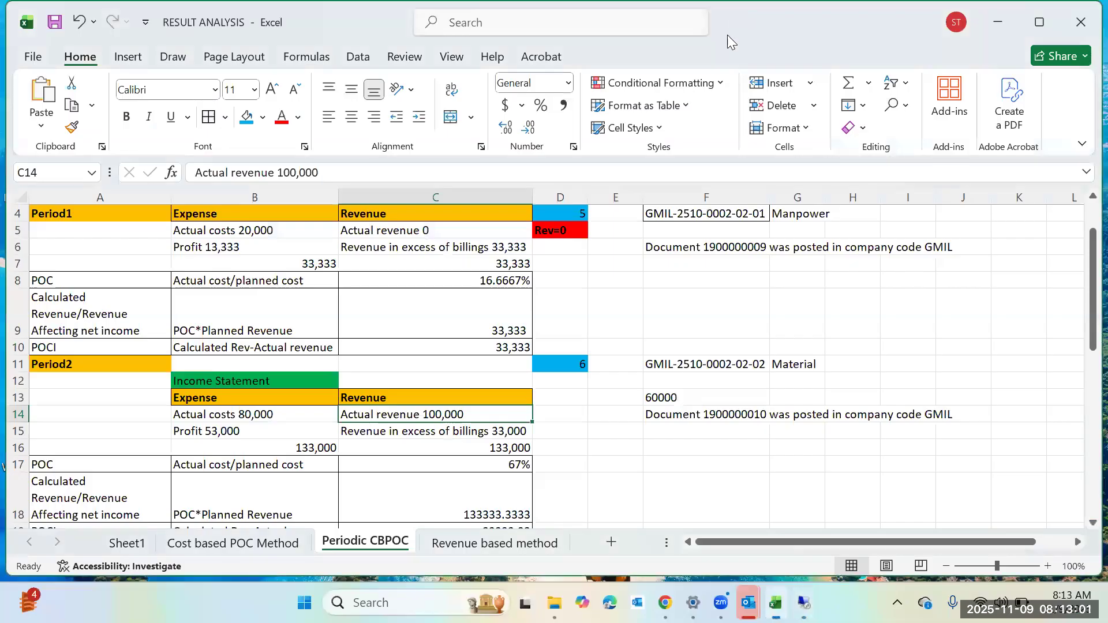
click(804, 603)
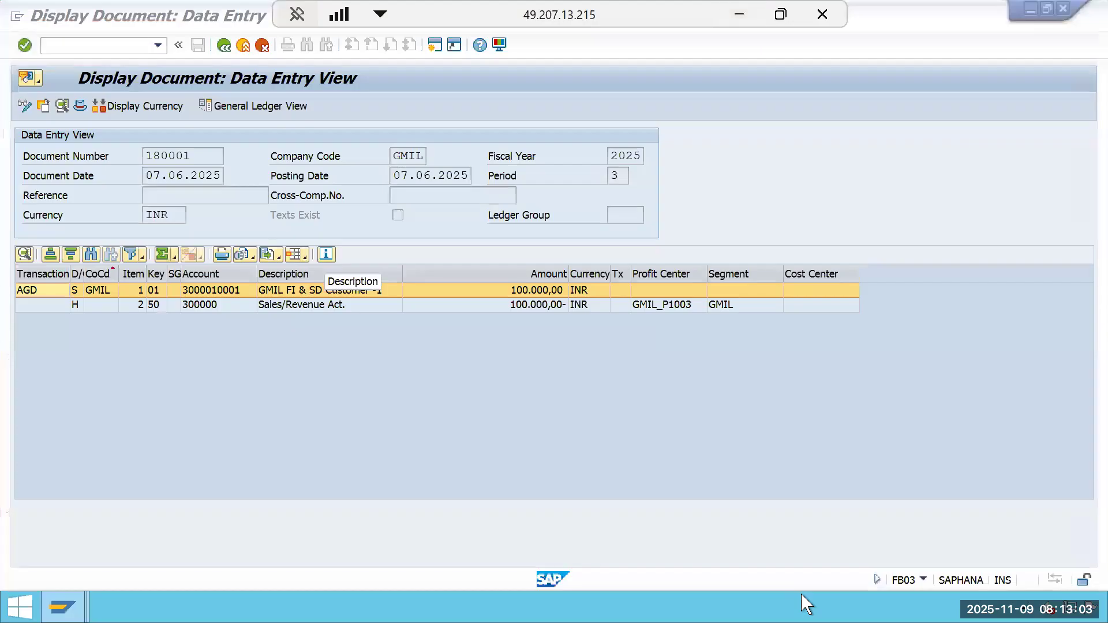
click(62, 606)
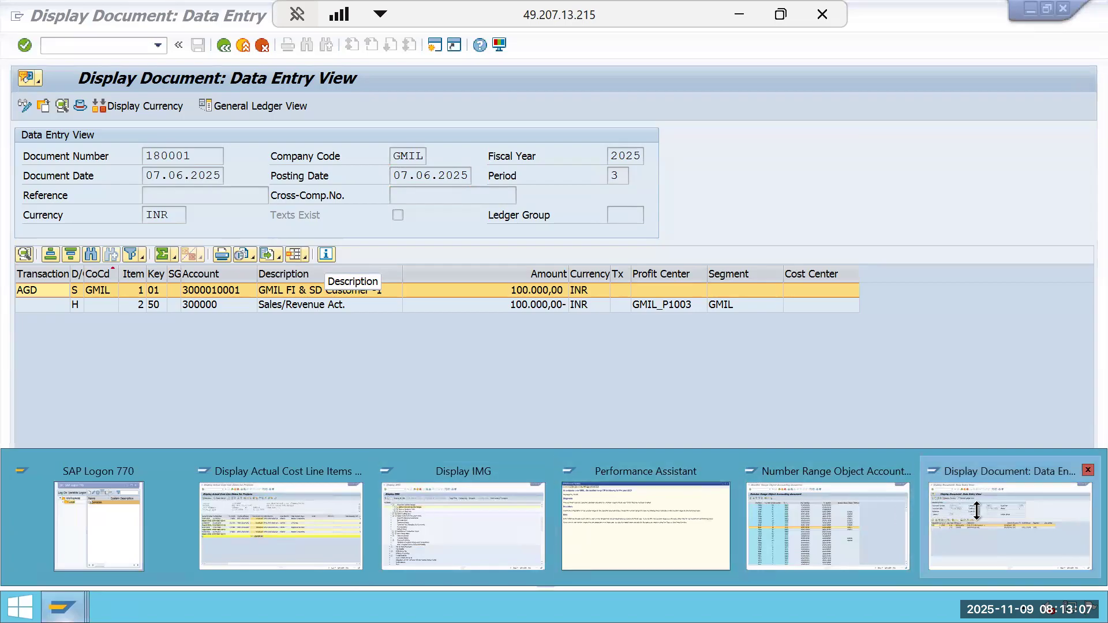
click(852, 522)
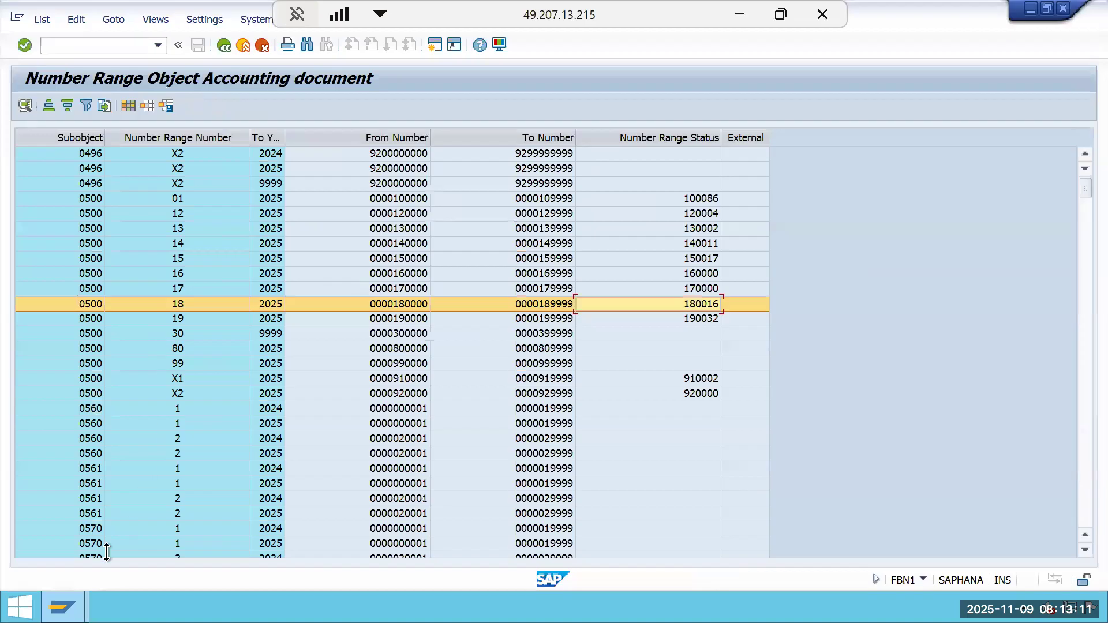
Display the document number range intervals for company code GMIL and examine the row for number range 18.
mouse_move(62, 607)
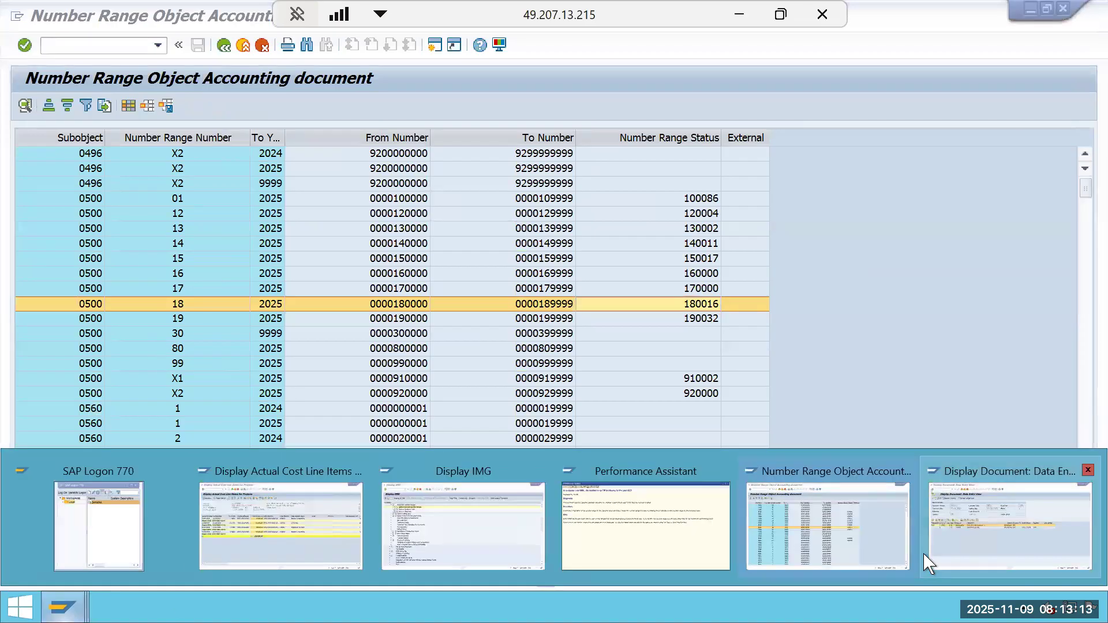
click(442, 522)
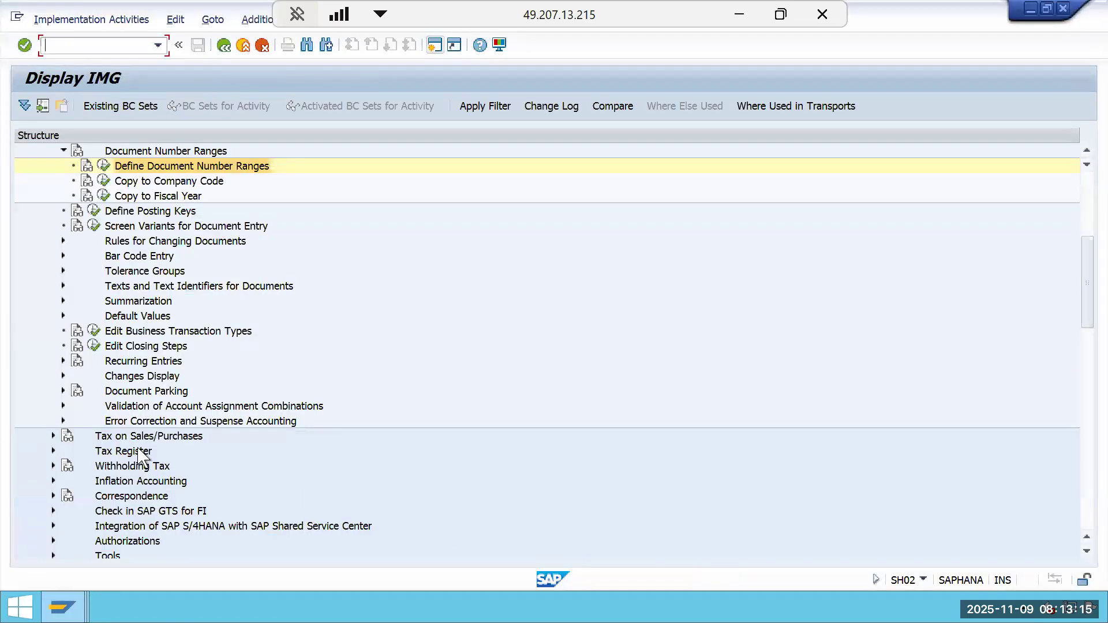
click(104, 166)
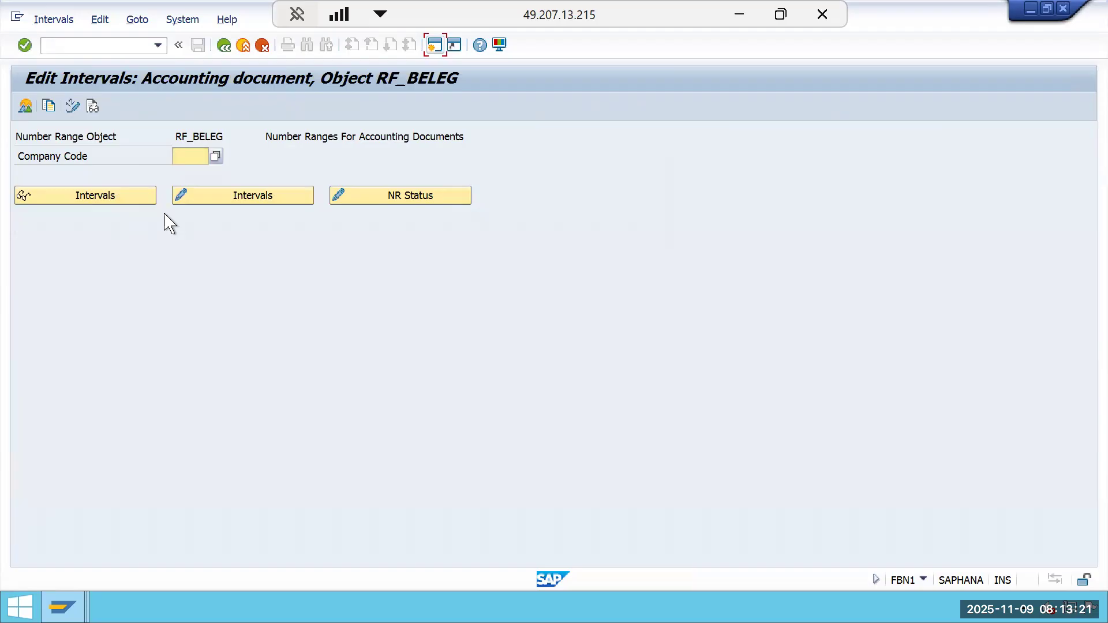
text(gmil)
key(Return)
click(189, 202)
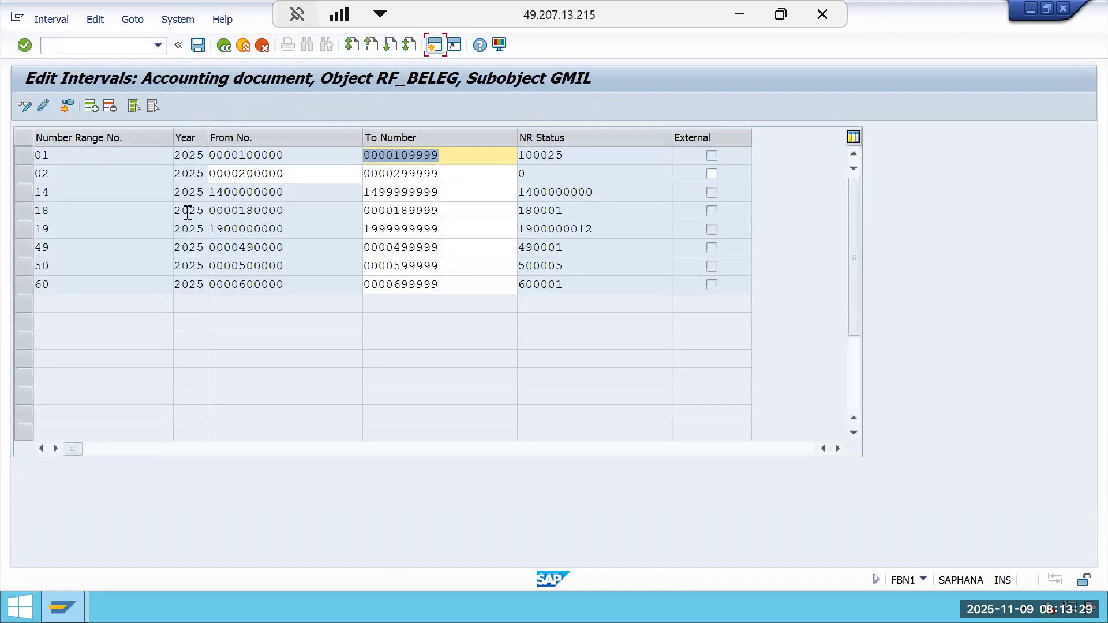
drag(625, 200, 438, 217)
drag(610, 210, 11, 216)
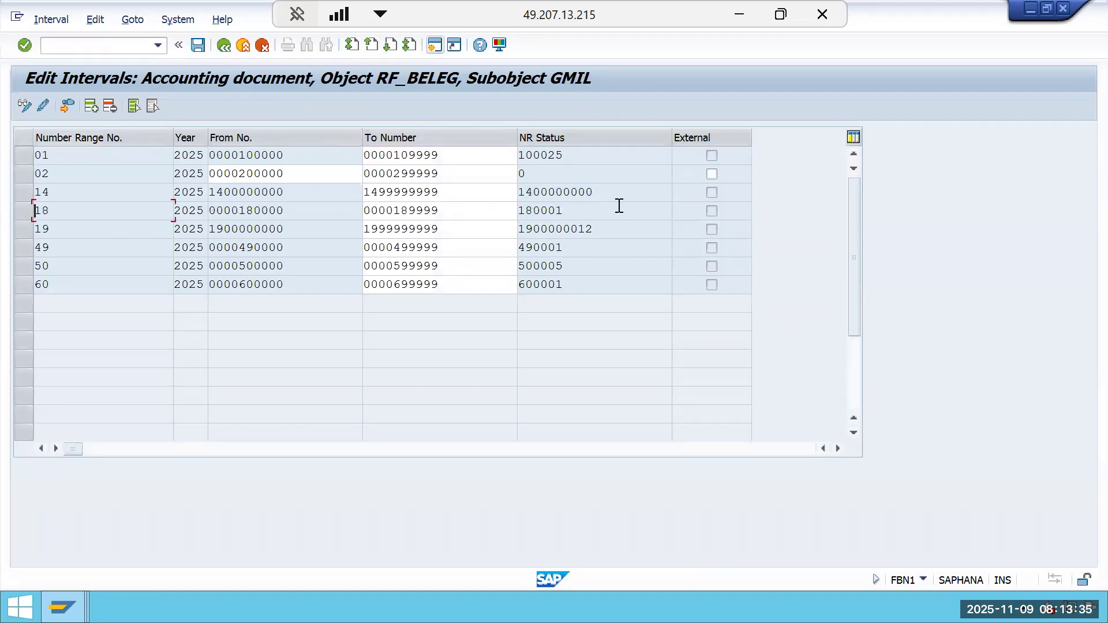
drag(623, 210, 456, 221)
drag(621, 210, 450, 225)
Leave the number range intervals and the IMG, closing the IMG activities overview.
click(224, 46)
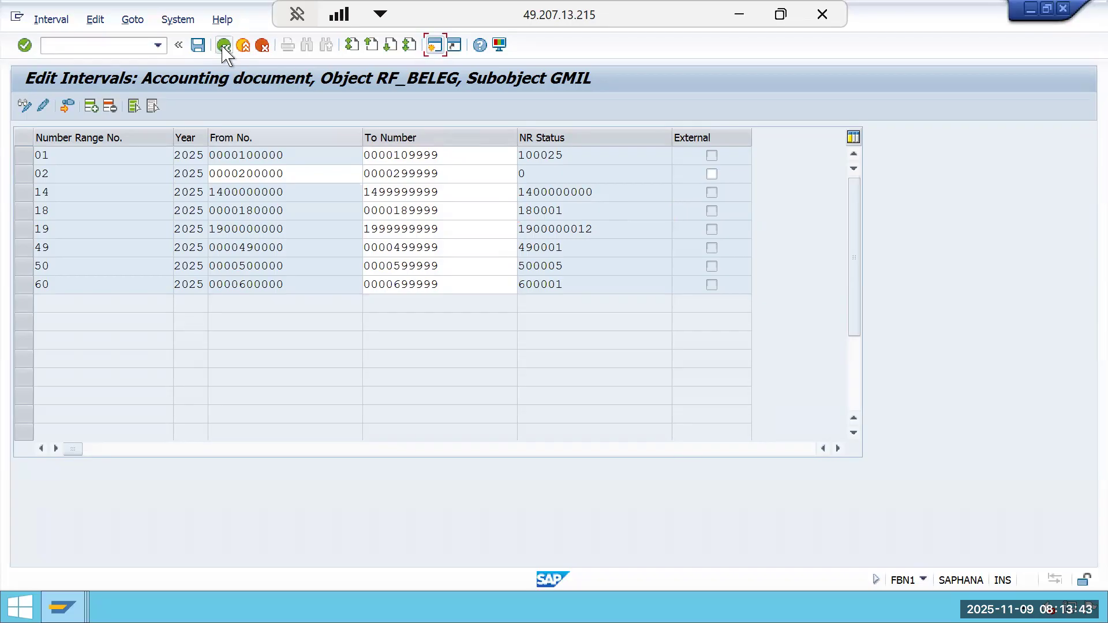
click(216, 50)
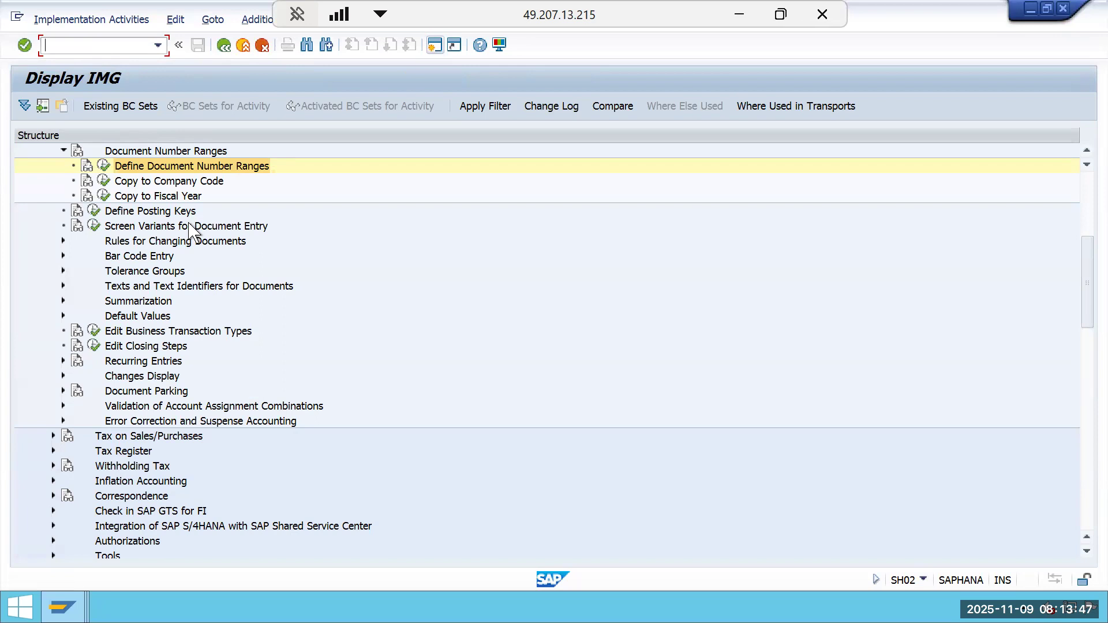
click(229, 46)
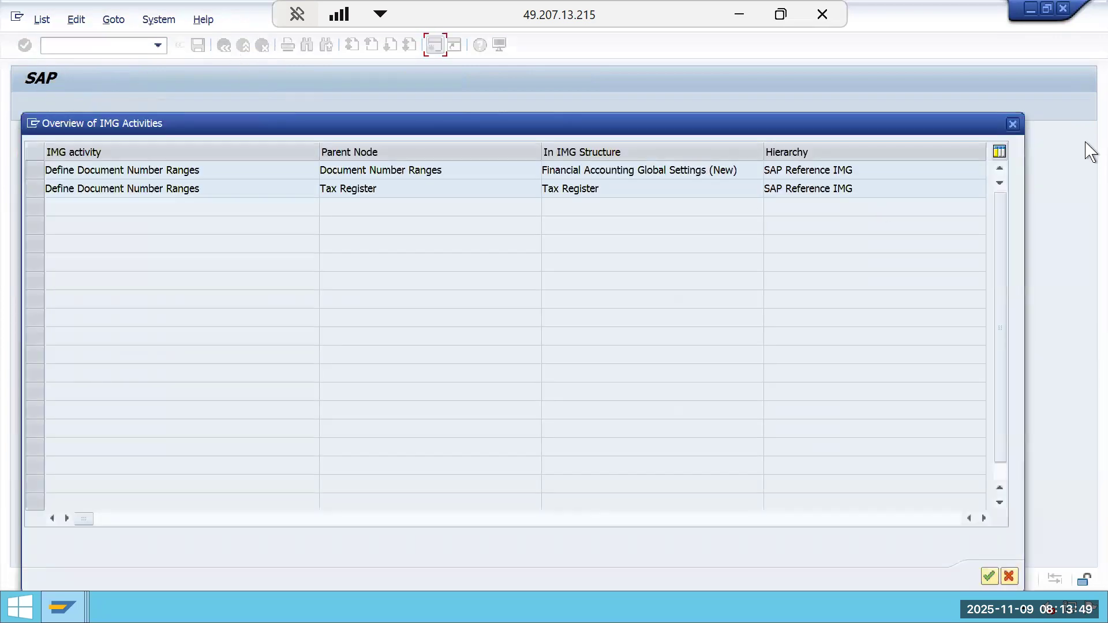
click(1013, 123)
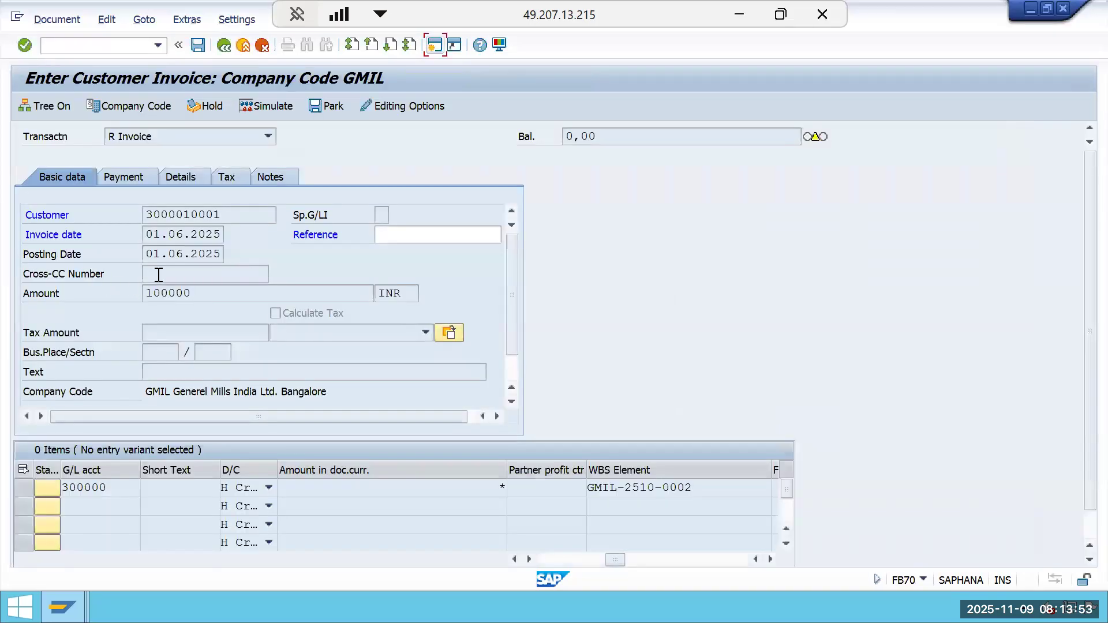
Exit the customer invoice entry screen without saving and return to SAP Easy Access.
click(262, 45)
click(326, 368)
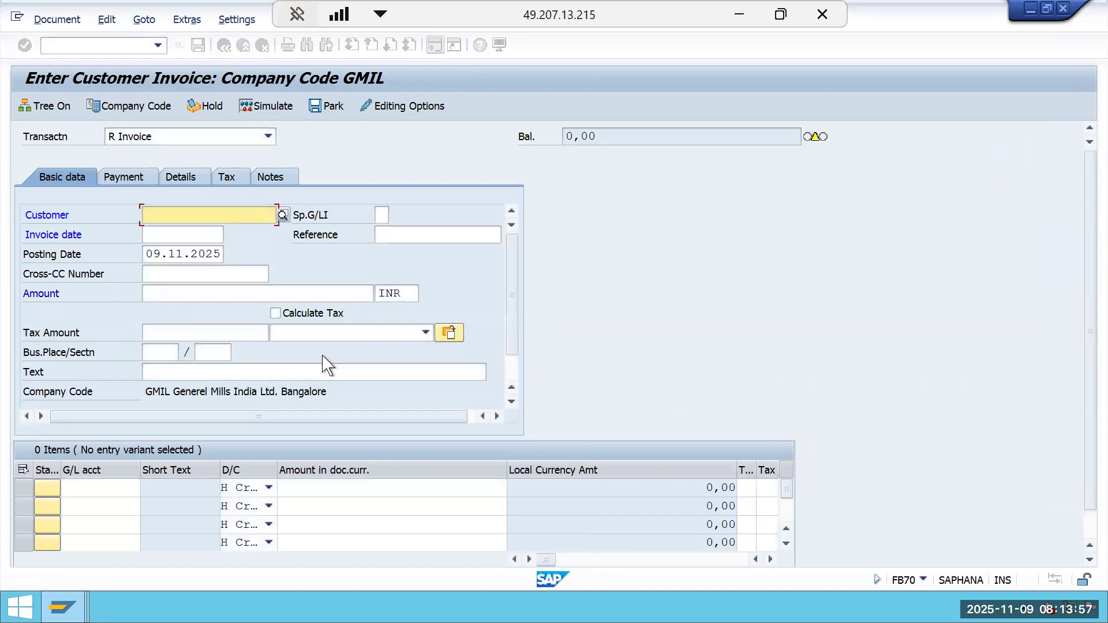
click(263, 45)
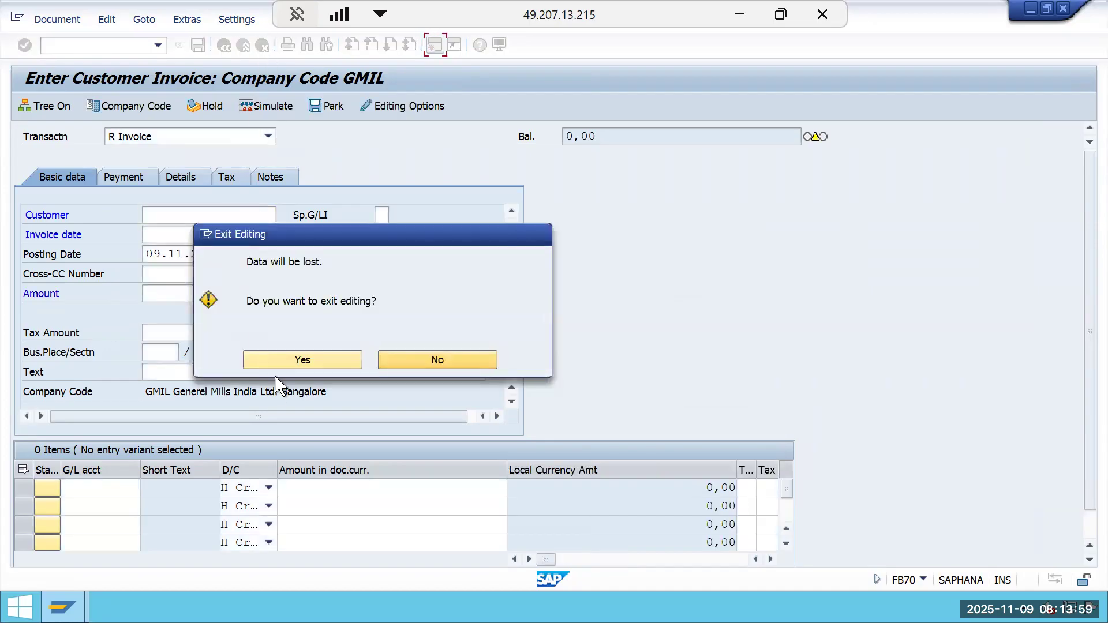
click(334, 359)
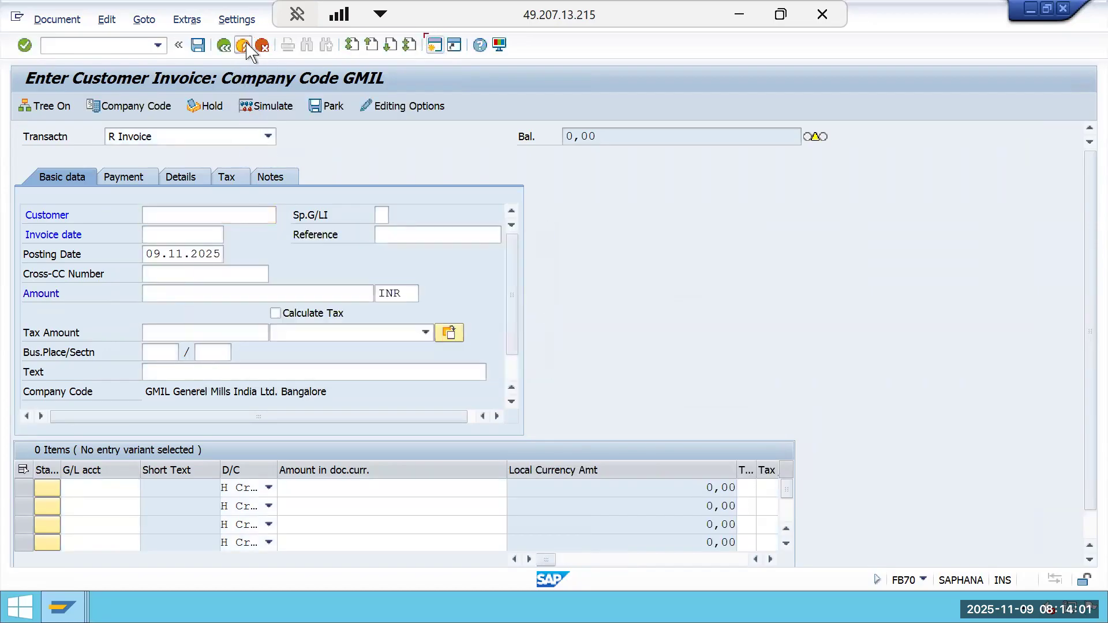
click(262, 45)
click(293, 358)
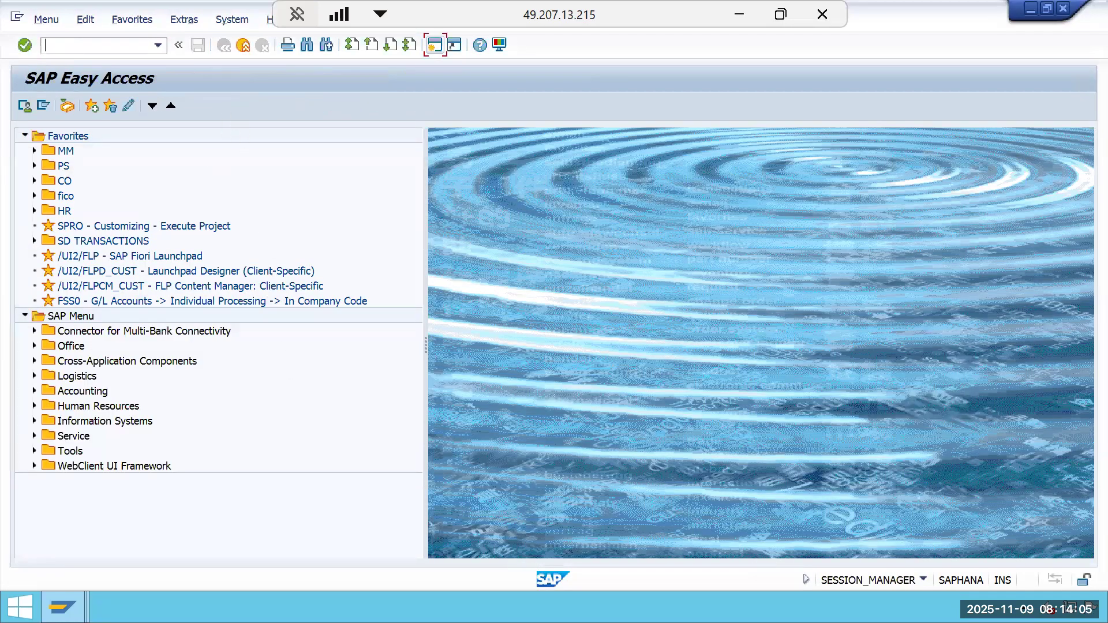
Open the details of document type DR in the Document Types view to check its number range.
key(Return)
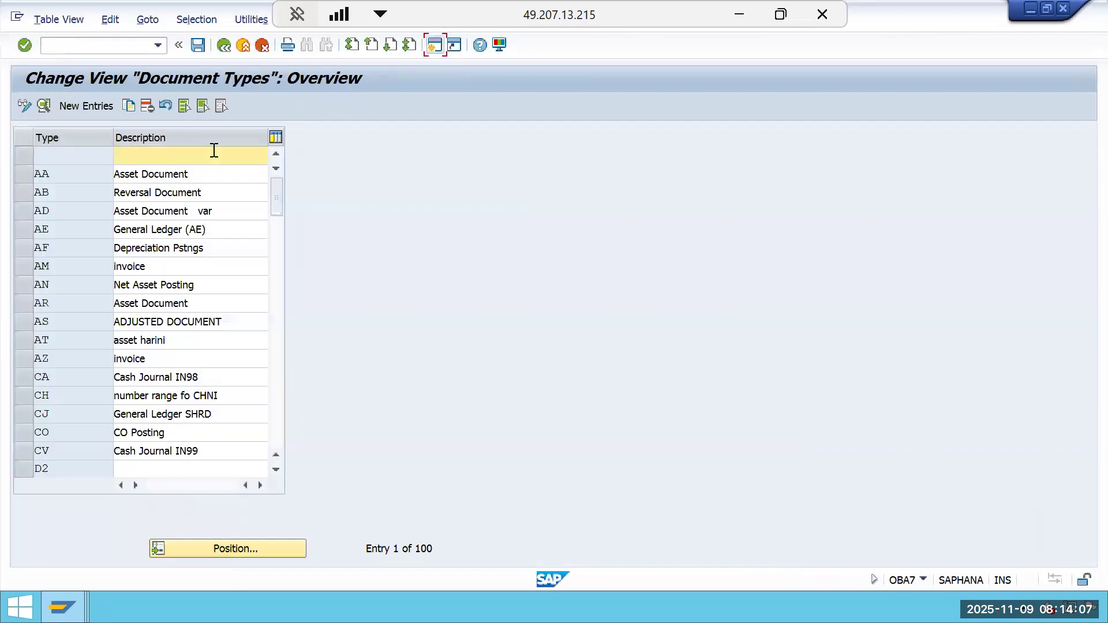
click(245, 549)
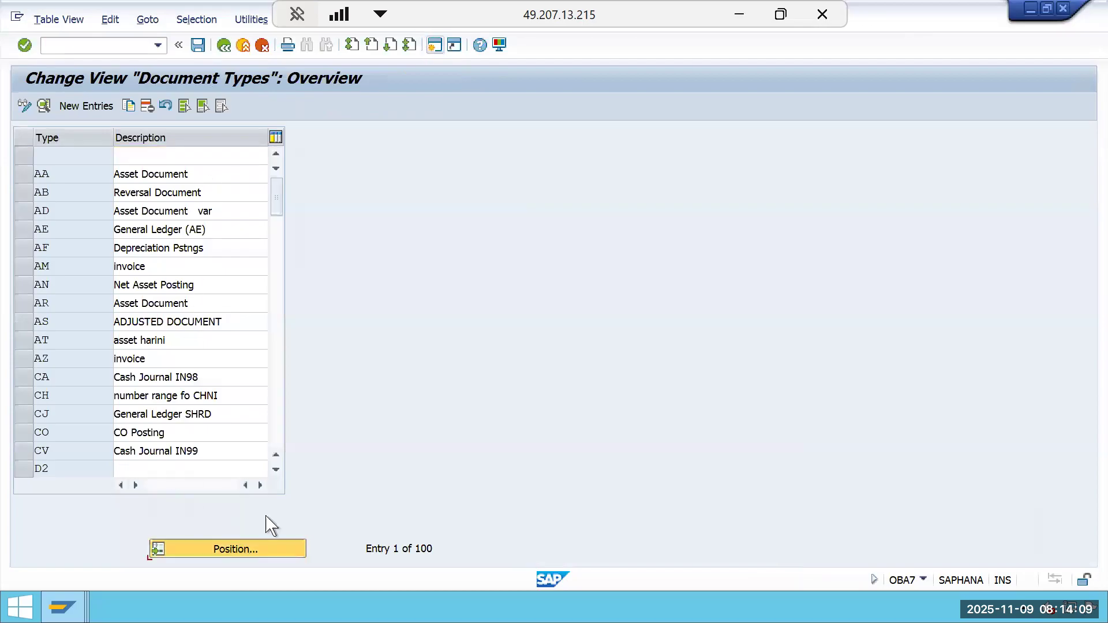
text(DR)
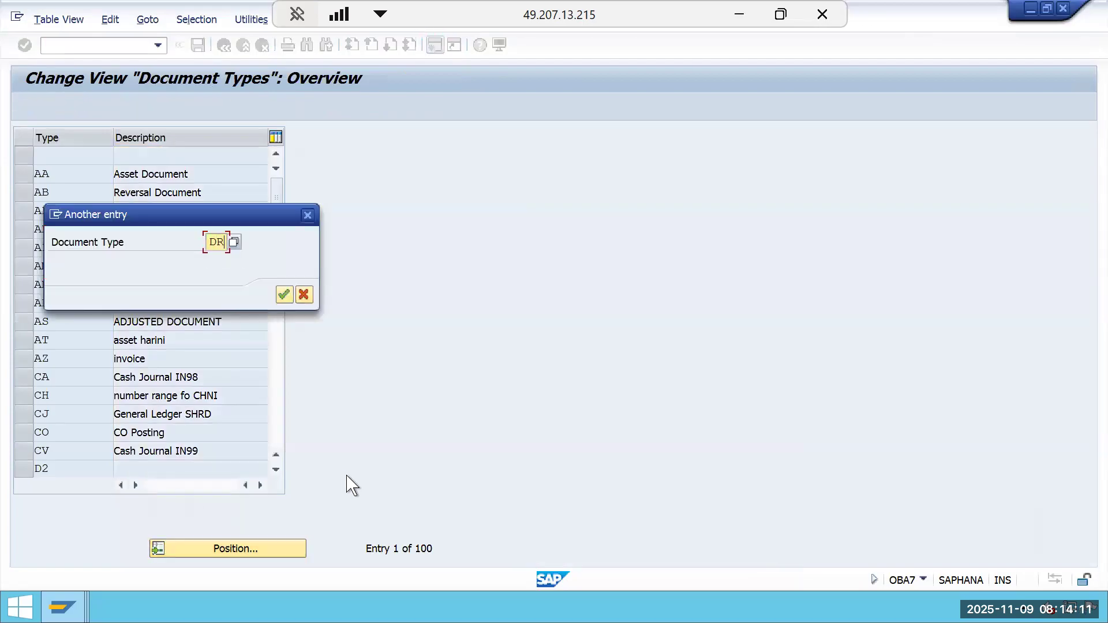
key(Return)
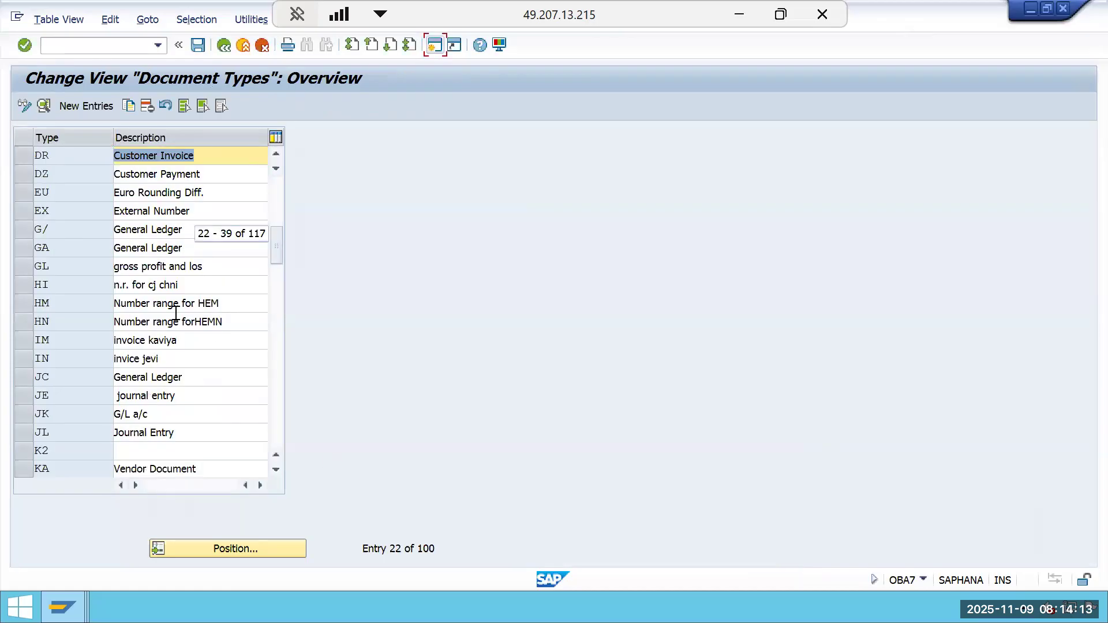
double_click(46, 161)
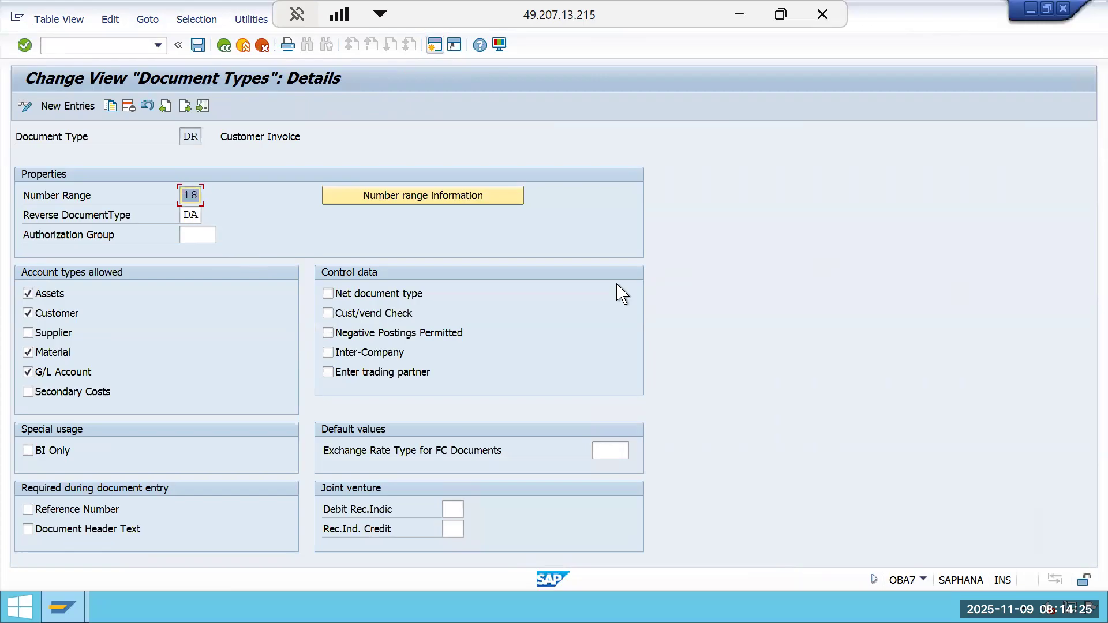
Leave the DR document type details and return to SAP Easy Access.
click(198, 45)
click(363, 295)
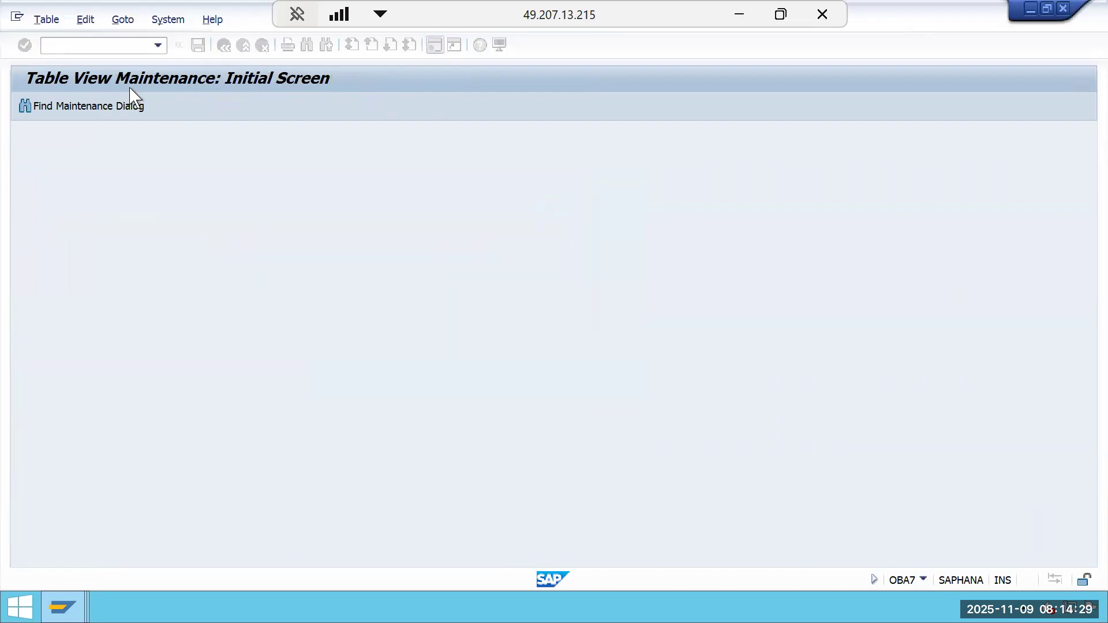
click(224, 45)
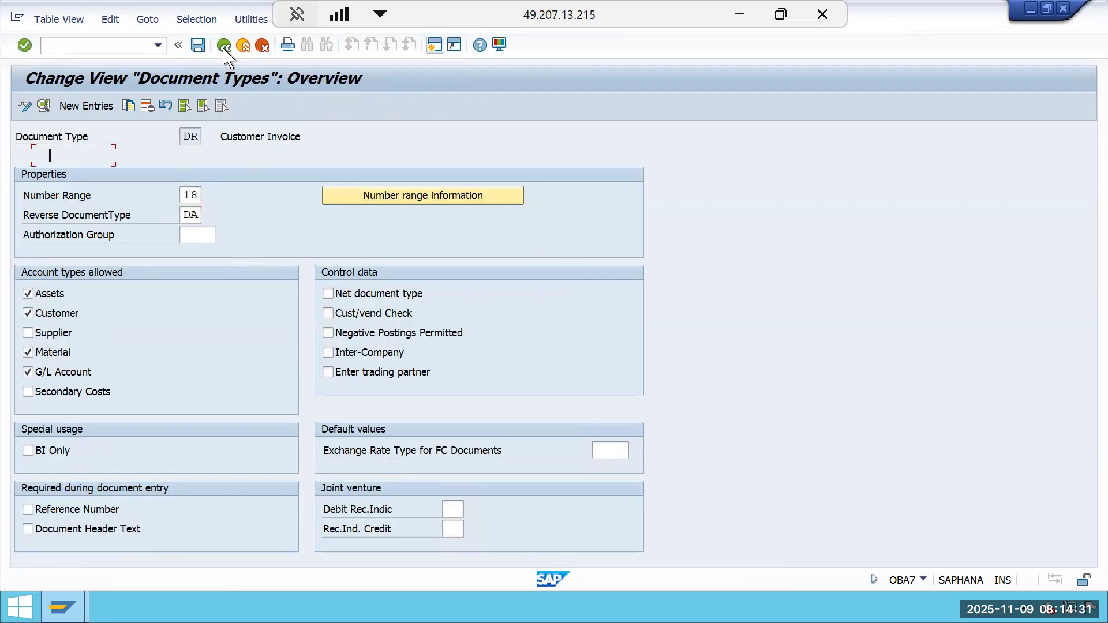
click(224, 46)
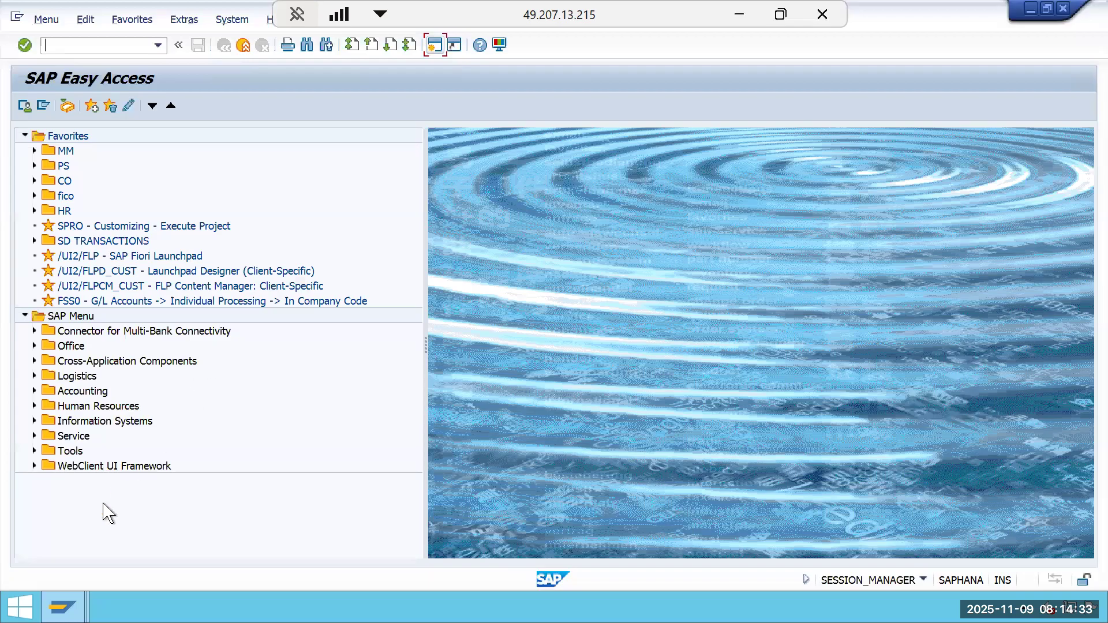
mouse_move(62, 607)
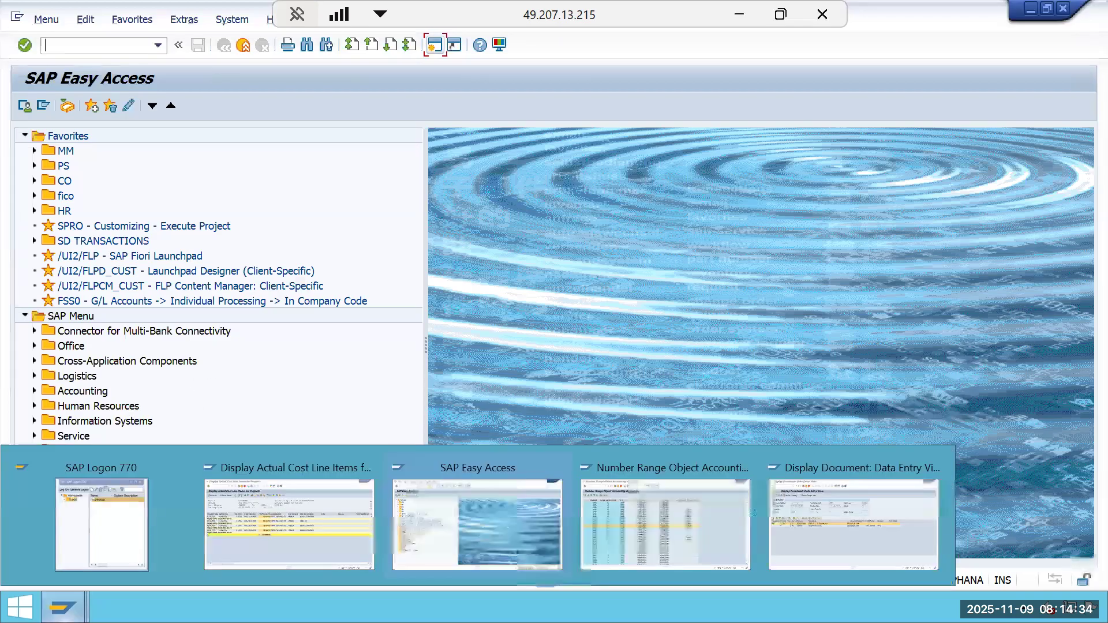
Switch to the number range session and display the accounting document number range intervals for company code GMIL.
click(642, 551)
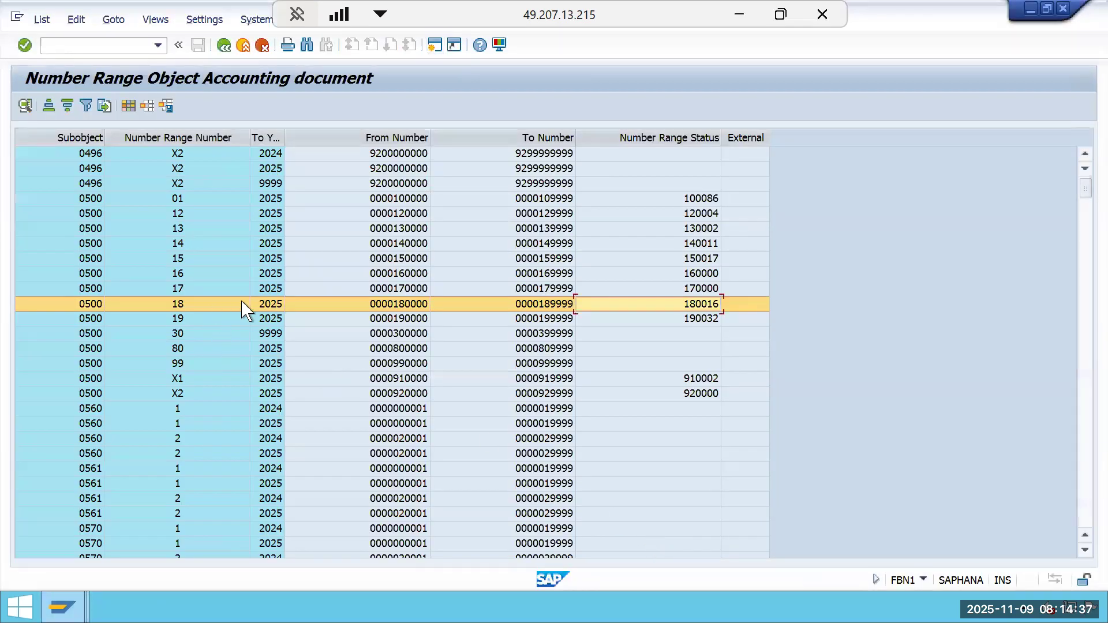
click(224, 46)
click(224, 46)
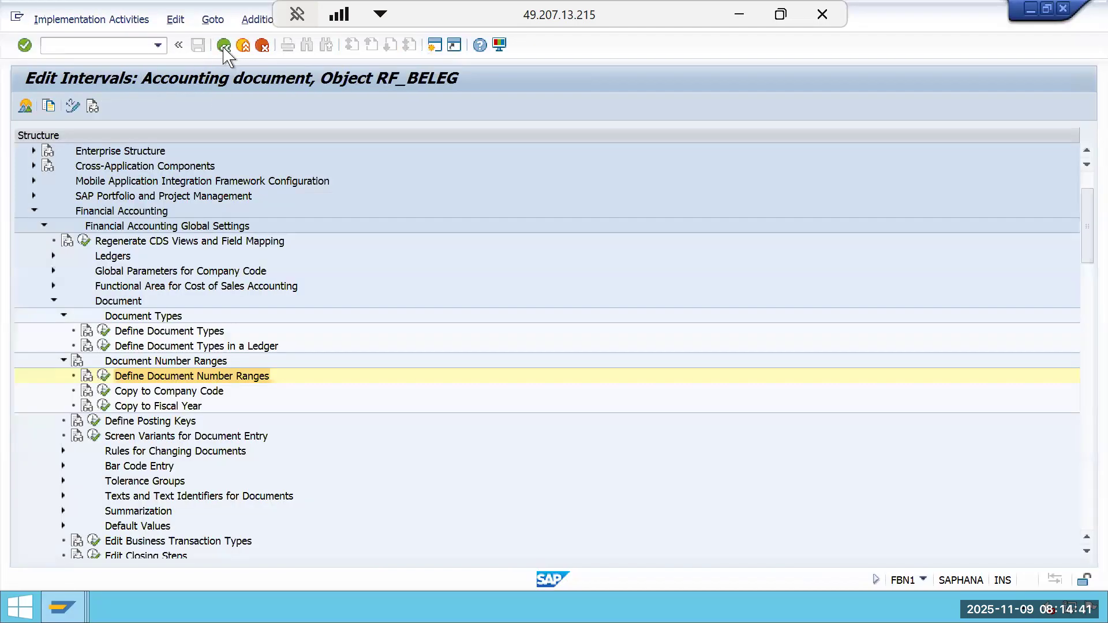
click(104, 376)
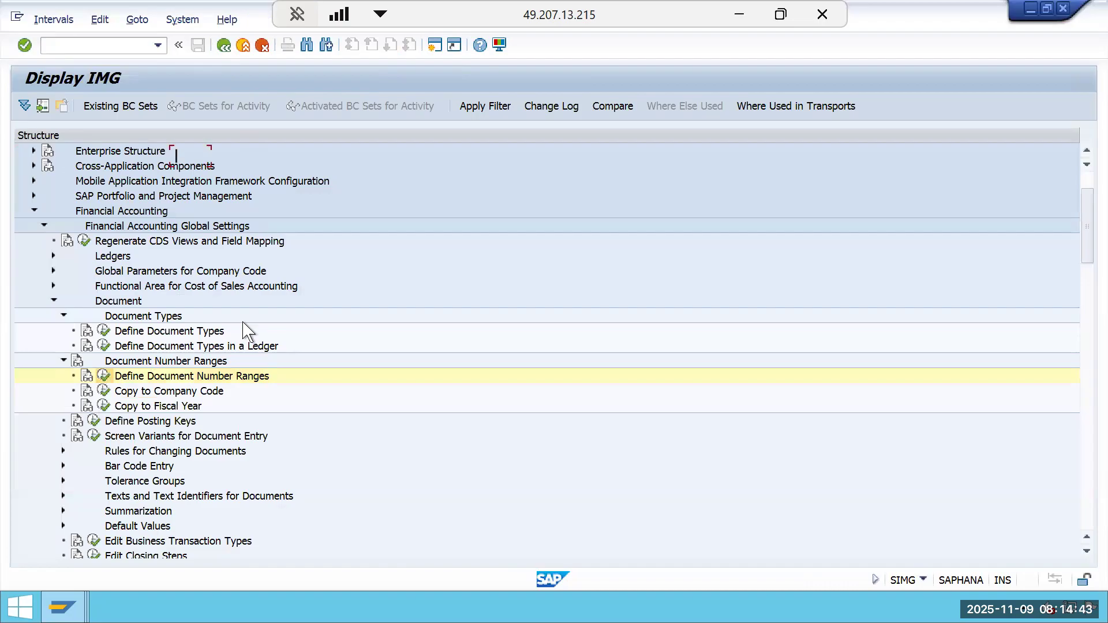
text(GMIL)
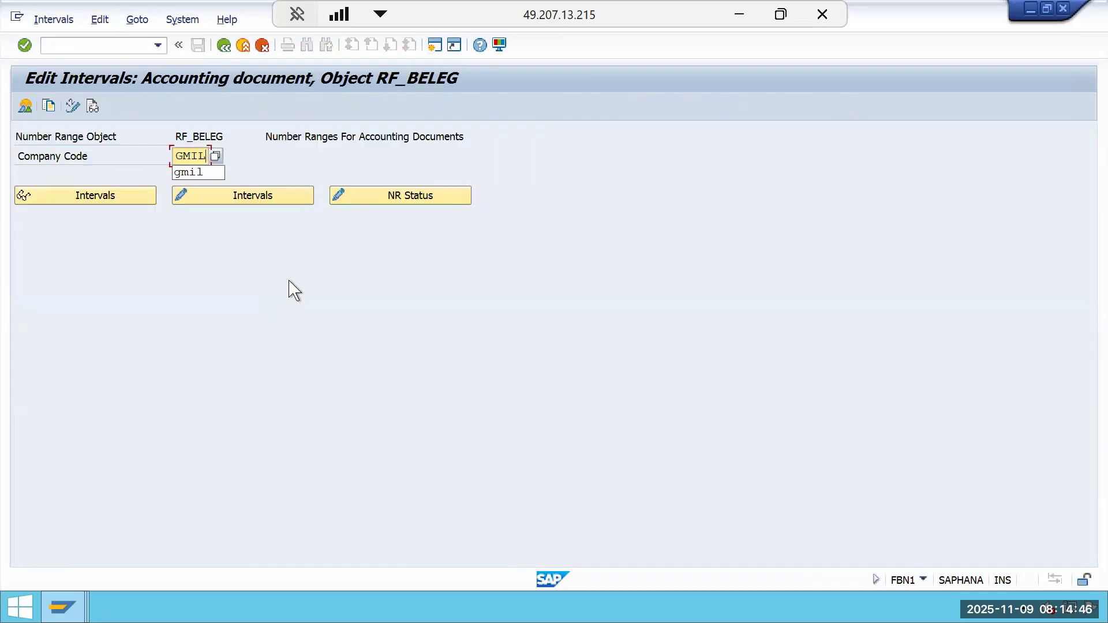
click(118, 196)
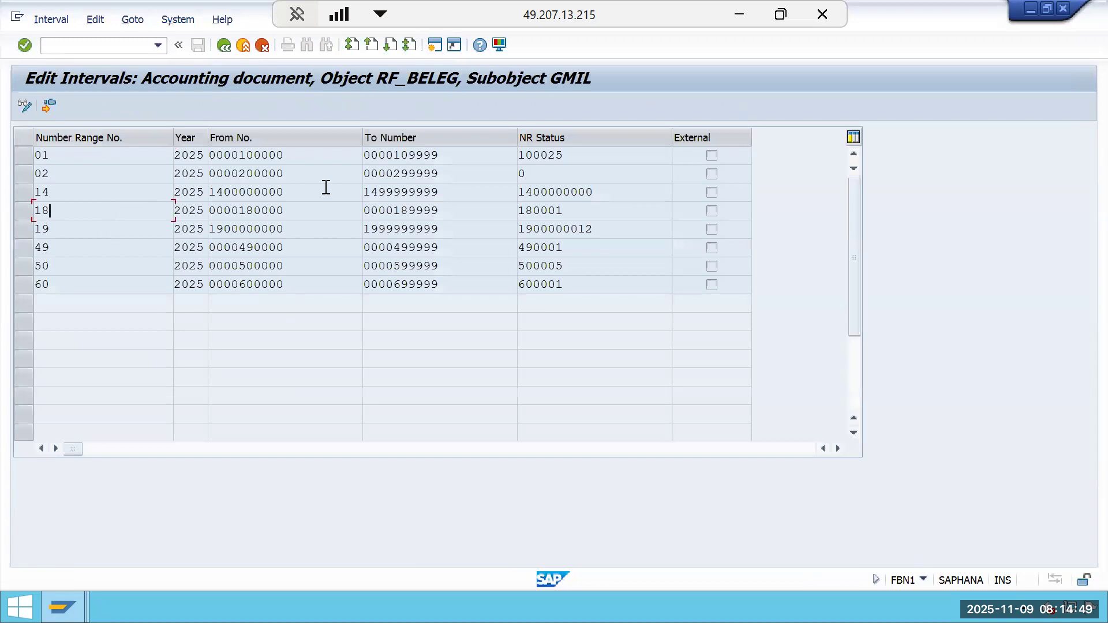
Leave the GMIL number range intervals and return to SAP Easy Access.
click(228, 50)
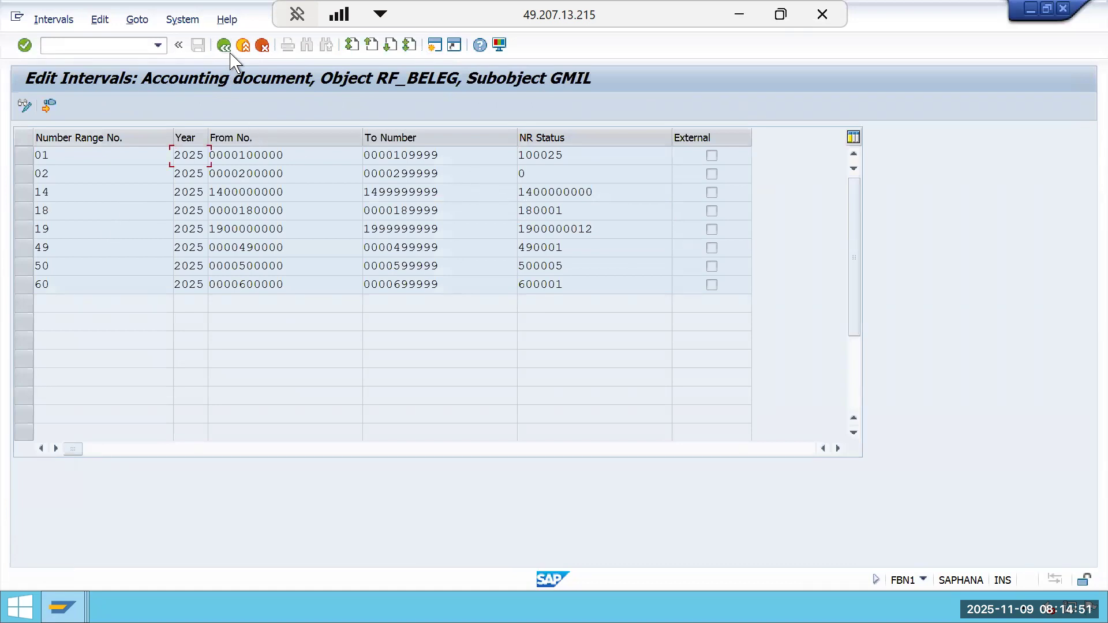
click(228, 50)
click(228, 49)
click(228, 50)
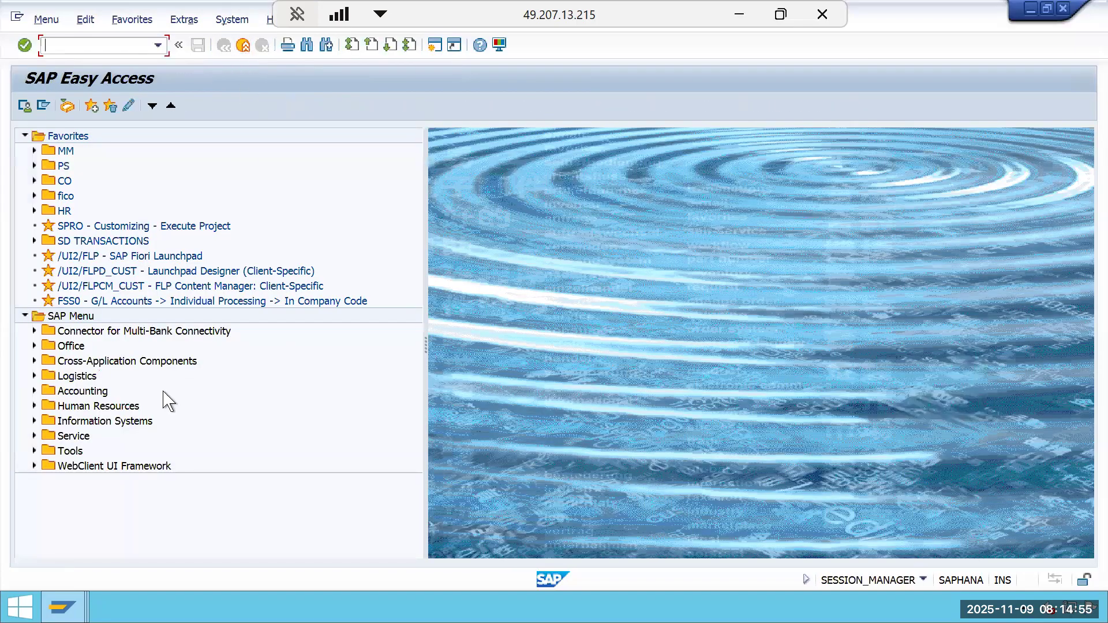
Switch to the CJI3 cost line items window for project GMIL-2510-0002, closing the accounting documents list on the way.
click(62, 607)
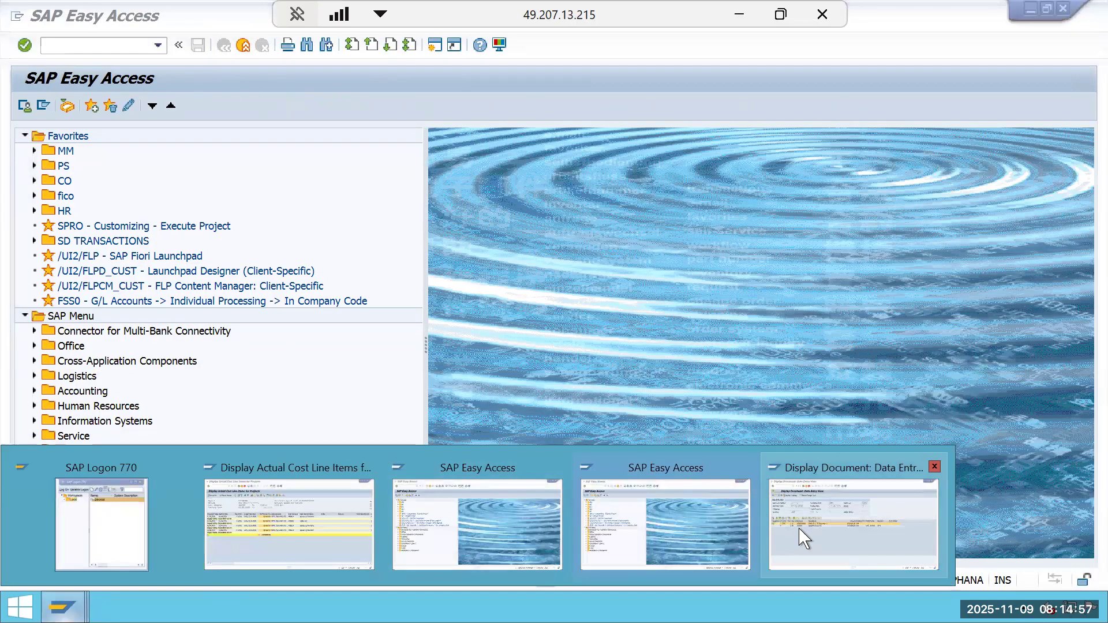
click(802, 537)
click(230, 50)
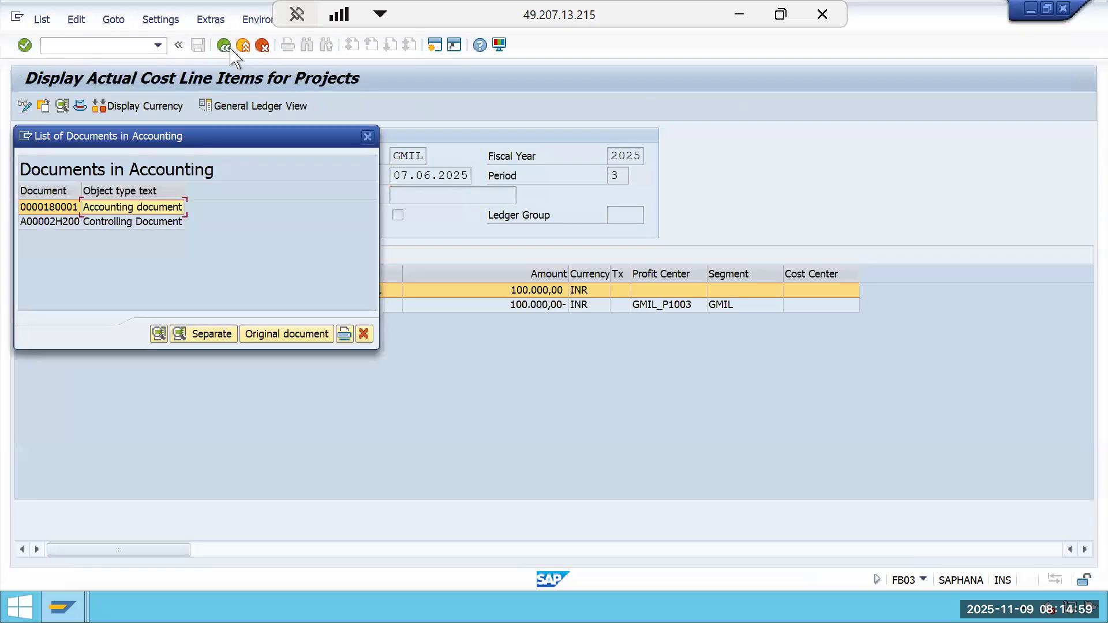
click(368, 137)
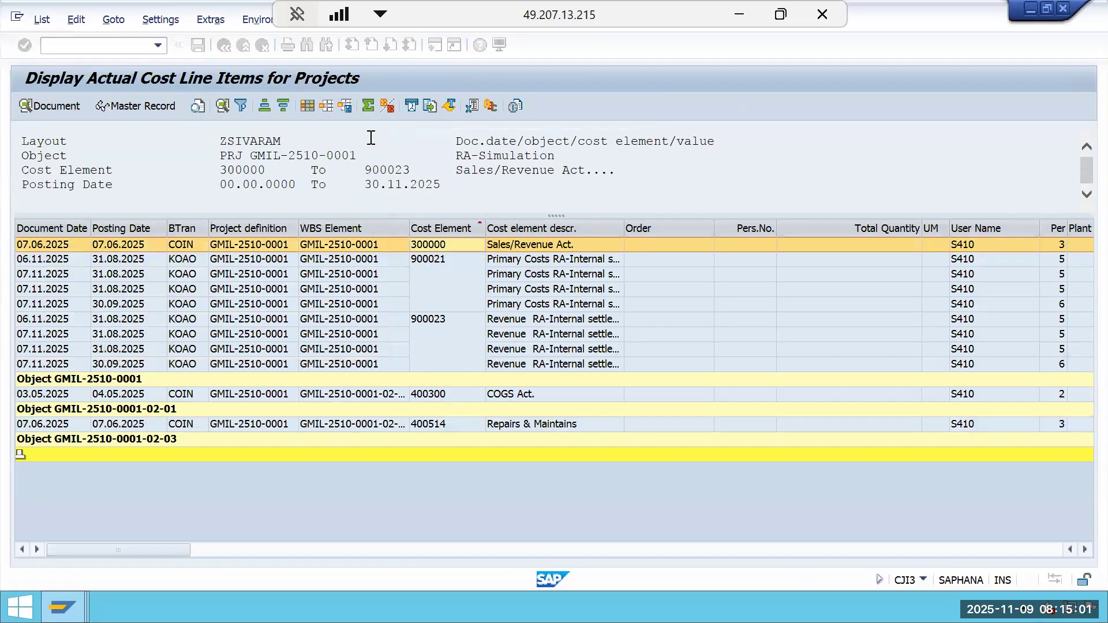
mouse_move(62, 607)
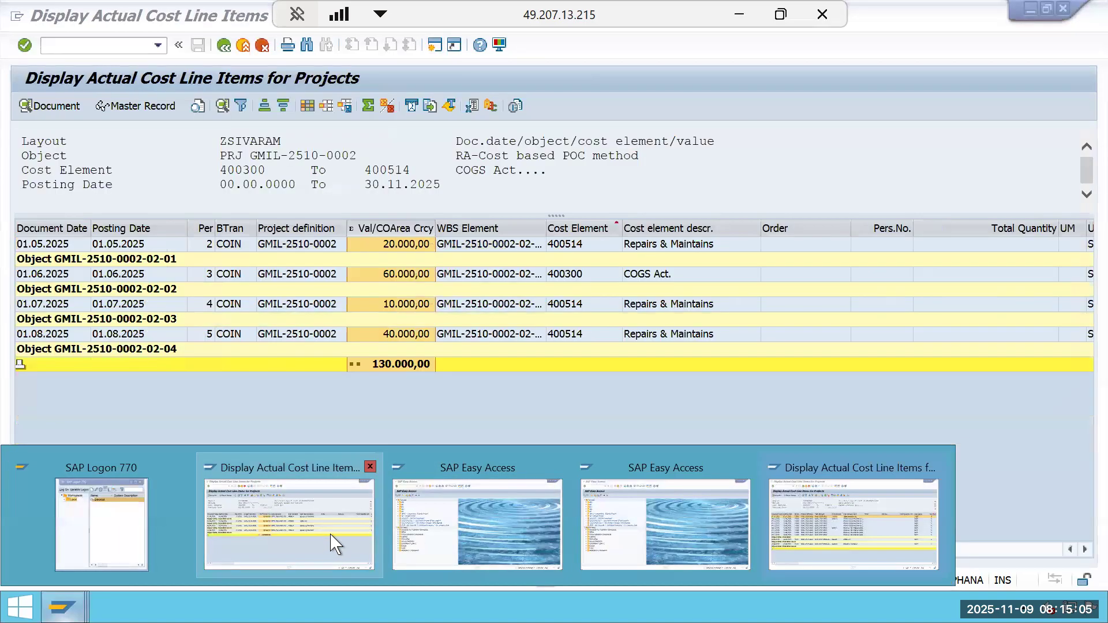
click(335, 542)
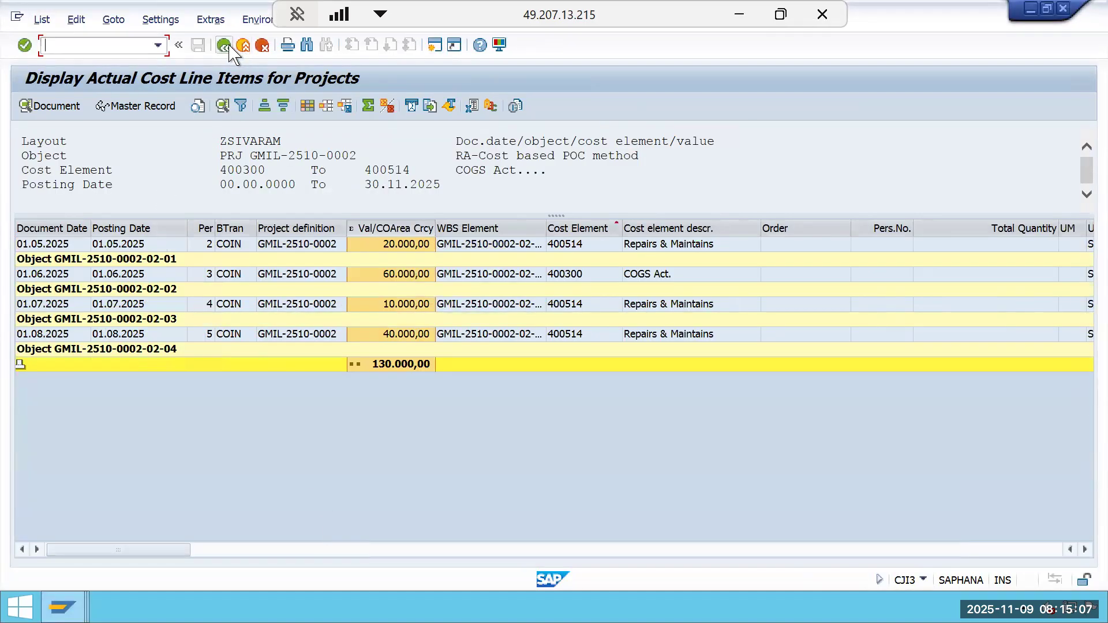
Switch to the SAP Easy Access session and start customer invoice entry with transaction FB70.
mouse_move(62, 607)
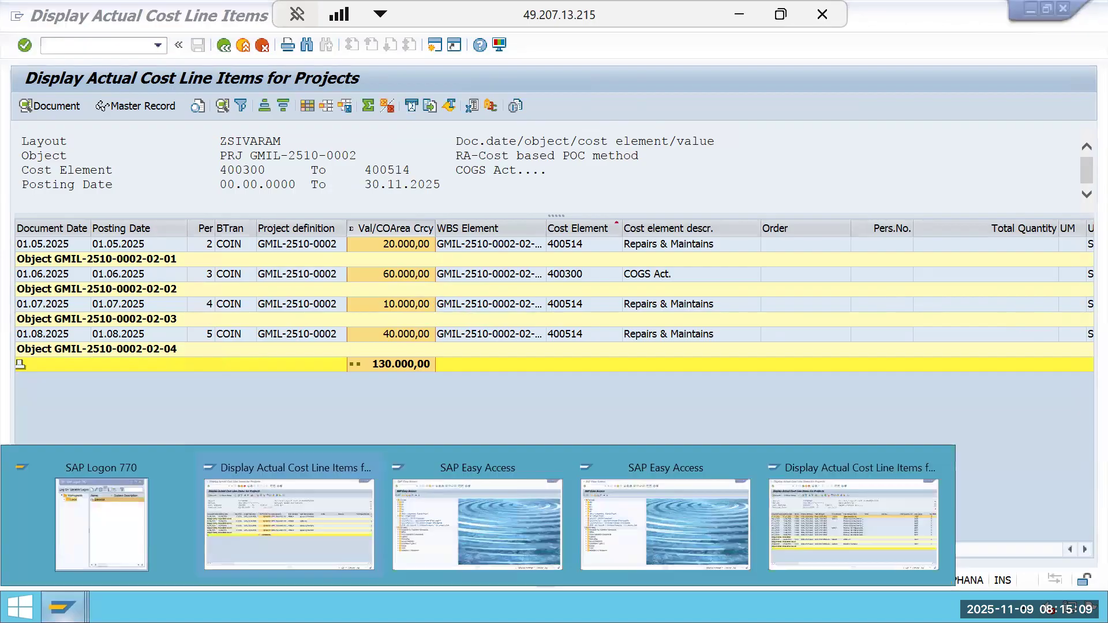
click(611, 522)
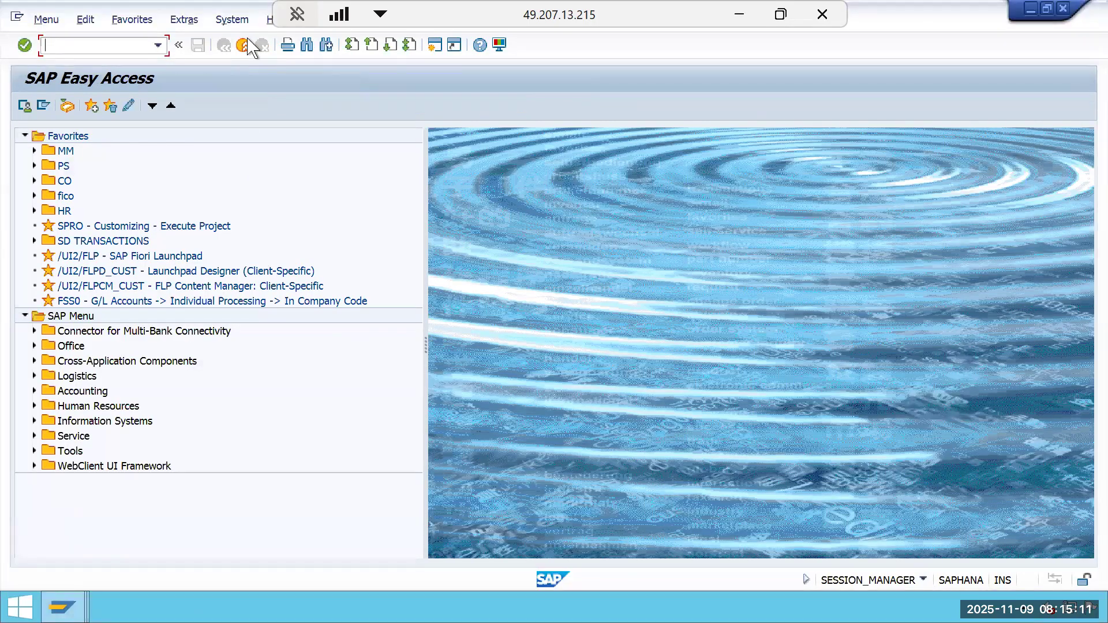
click(247, 43)
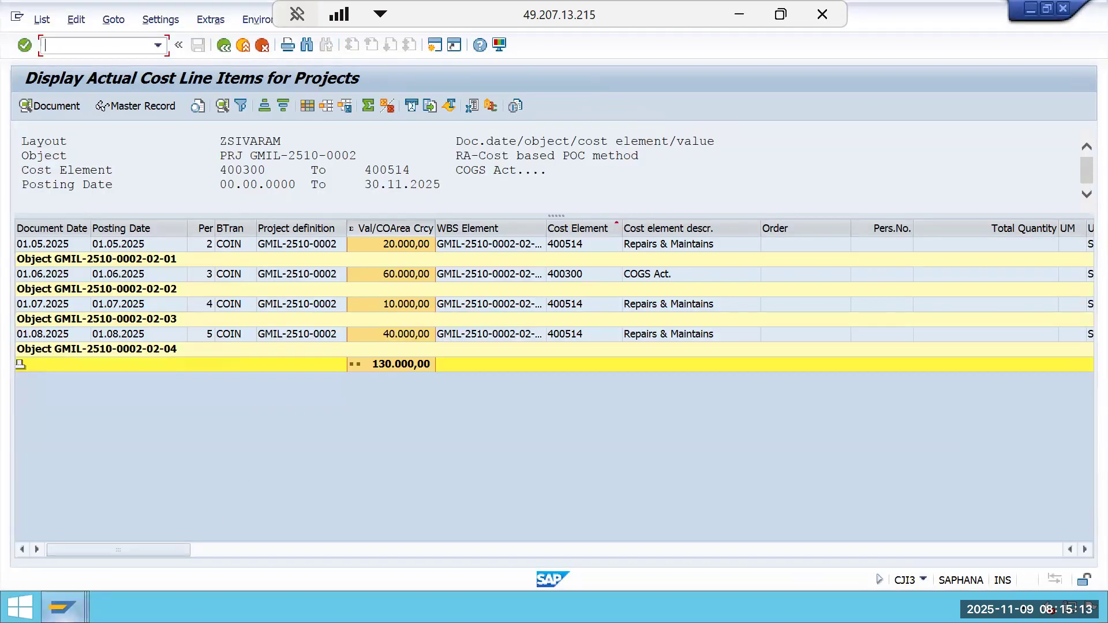
mouse_move(63, 607)
click(442, 516)
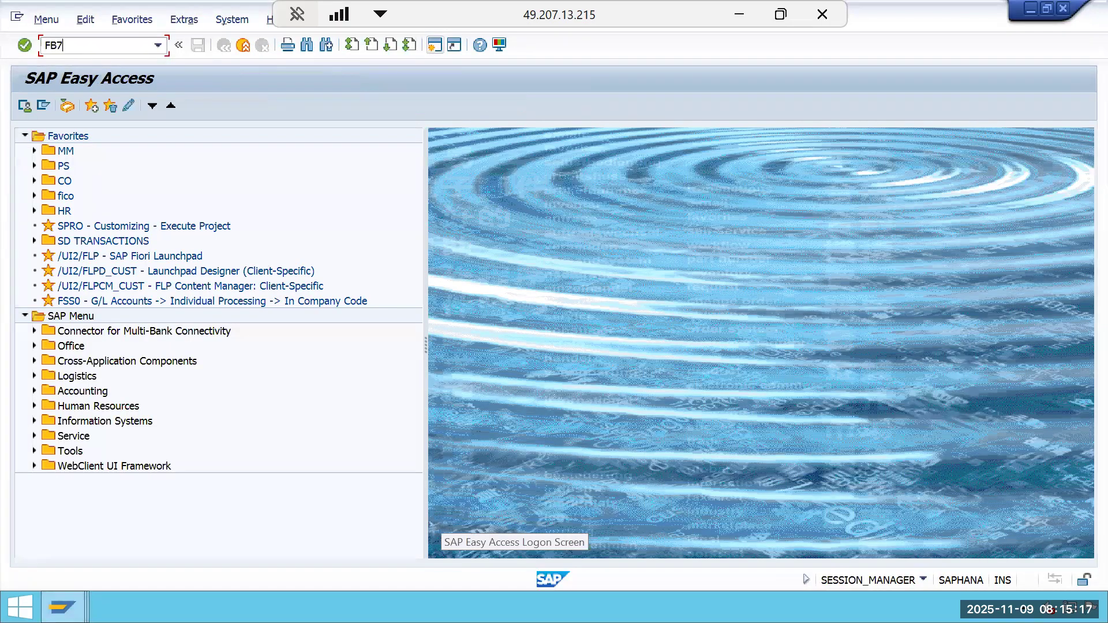
key(Return)
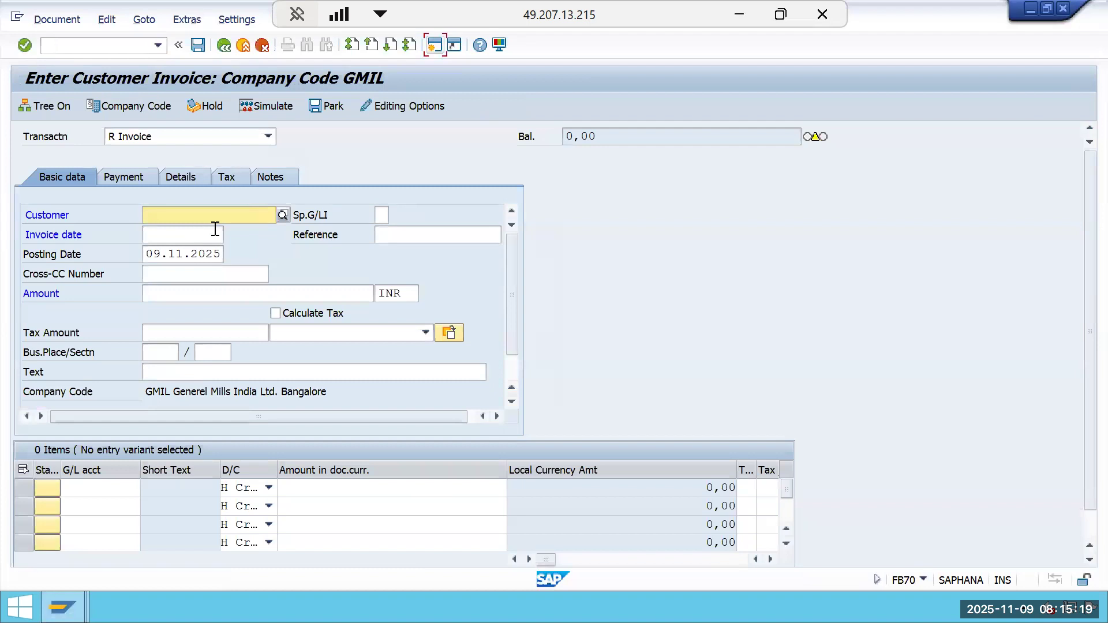
click(217, 222)
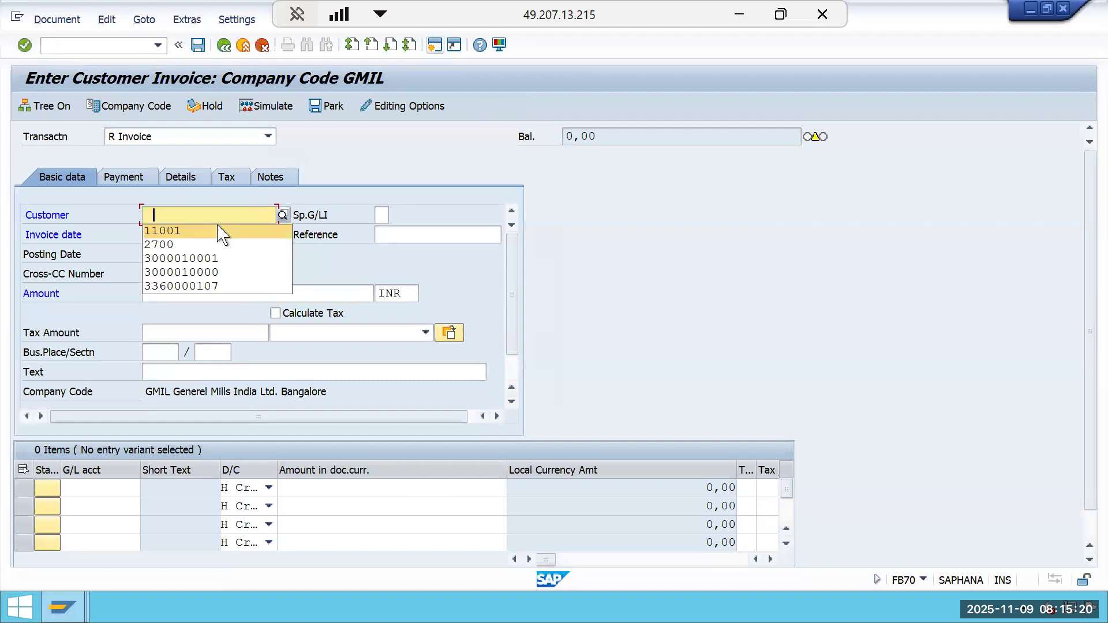
click(228, 260)
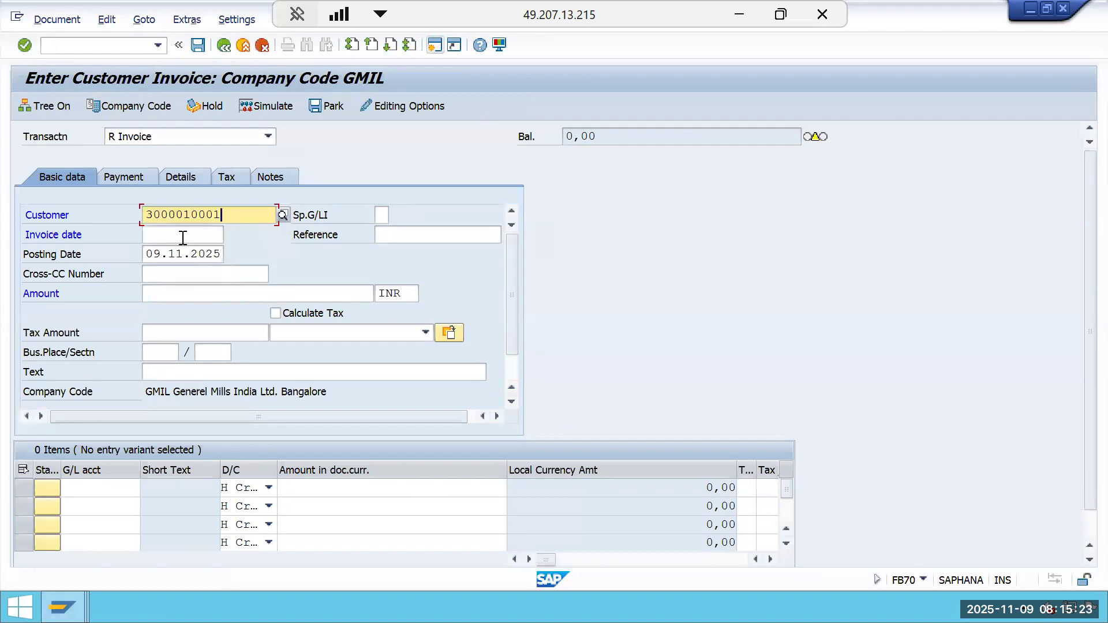
click(182, 238)
click(190, 248)
click(221, 254)
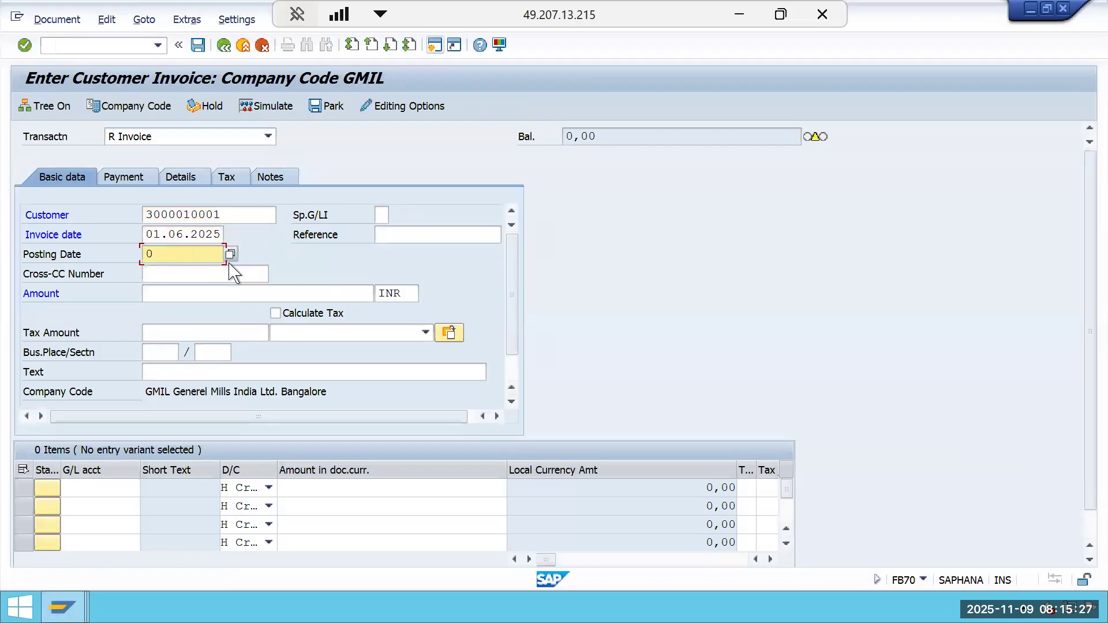
Set the posting date to 01.06.2025 and the invoice amount to 1.00000,00.
key(BackSpace)
click(208, 283)
click(207, 294)
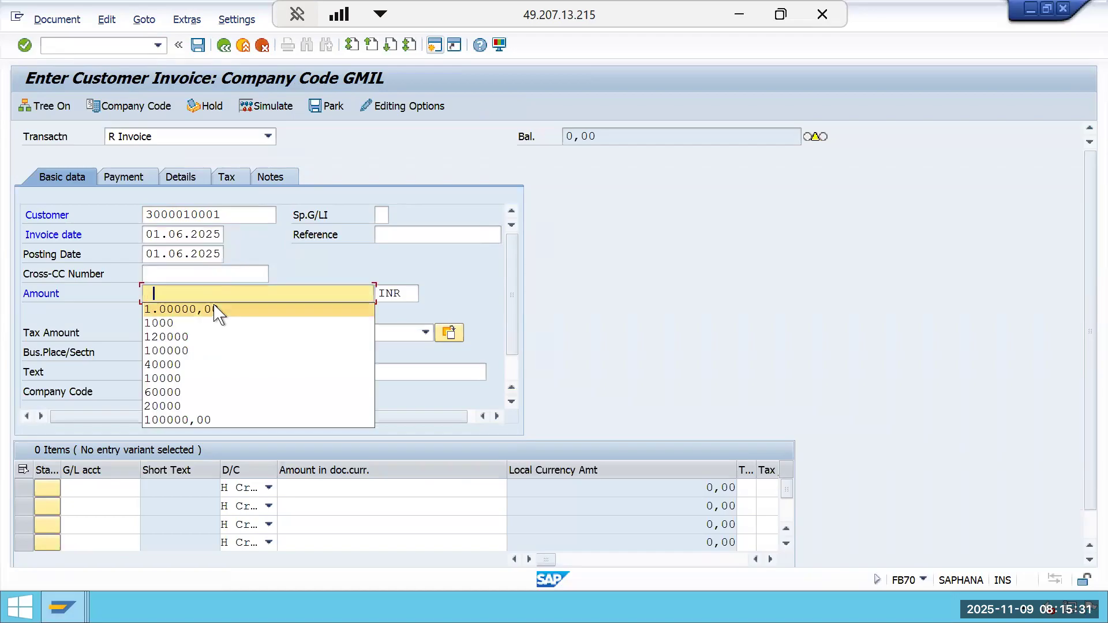
click(215, 309)
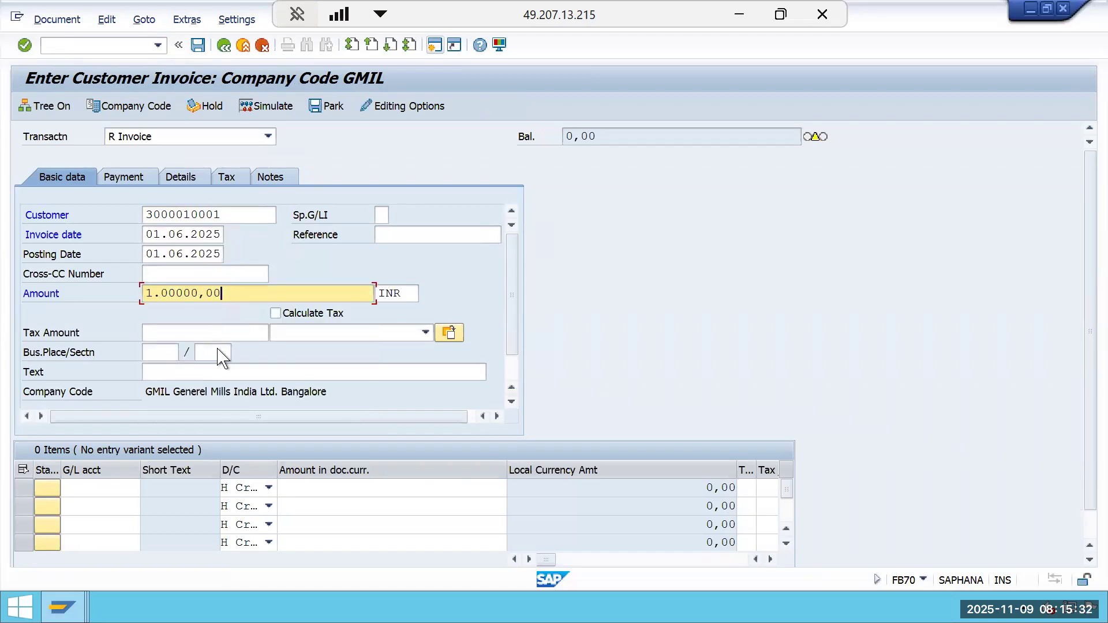
Enter G/L account 300000 with amount * in the first line item.
click(110, 488)
click(104, 541)
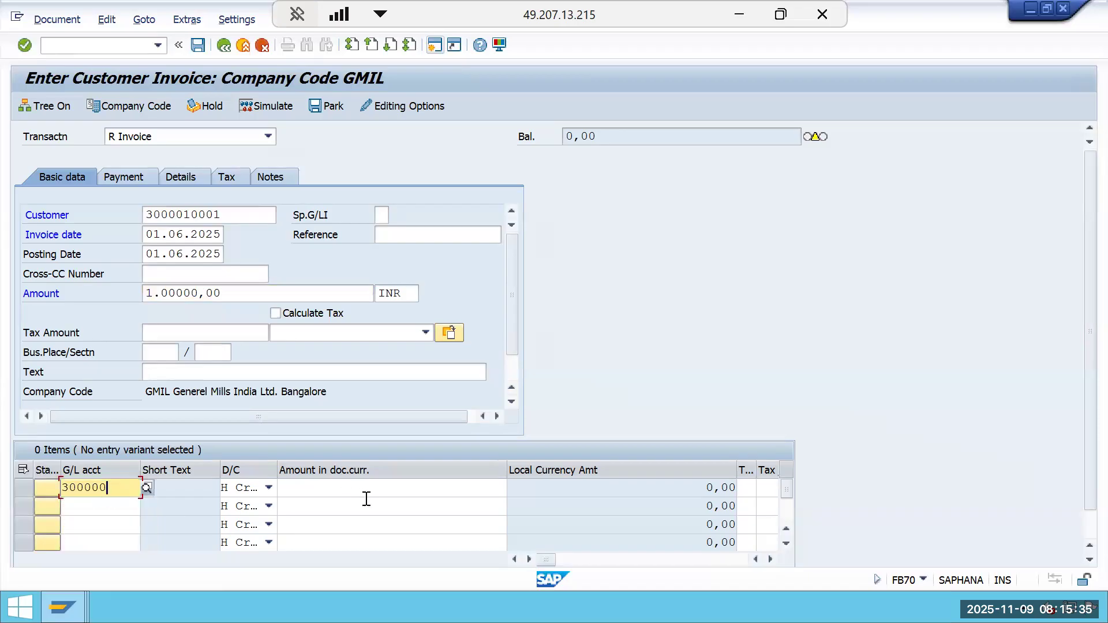
click(367, 491)
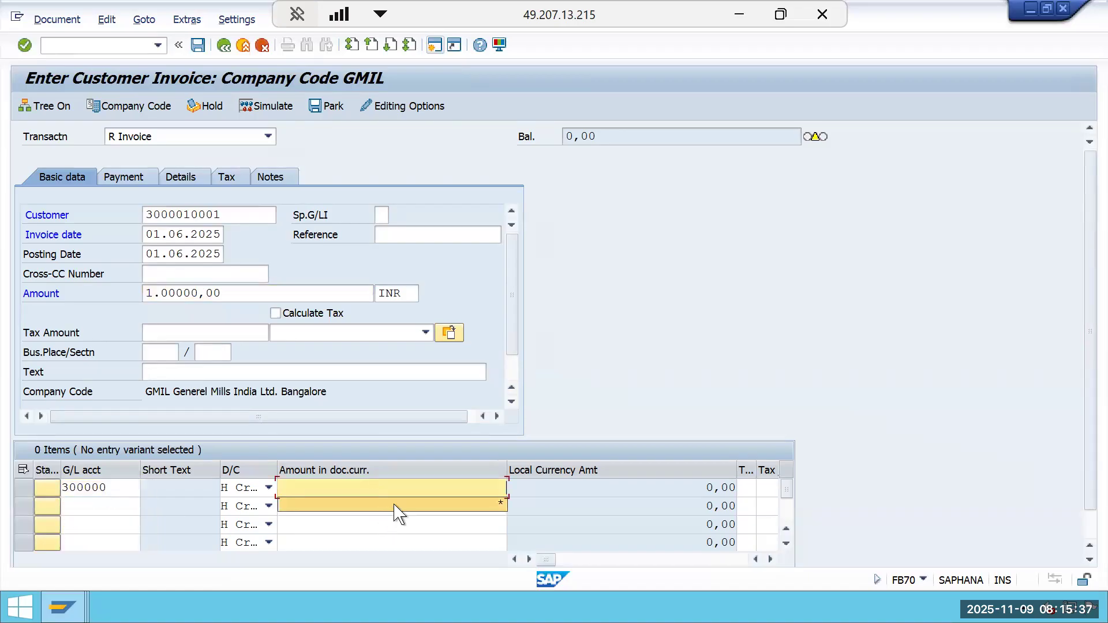
click(395, 505)
Assign WBS element GMIL-2510-0002 to the first line item.
key(Tab)
key(Tab)
key(Tab)
key(Tab)
key(Tab)
key(Tab)
key(Tab)
key(Tab)
key(Tab)
key(Tab)
key(Tab)
key(Tab)
key(Tab)
key(Tab)
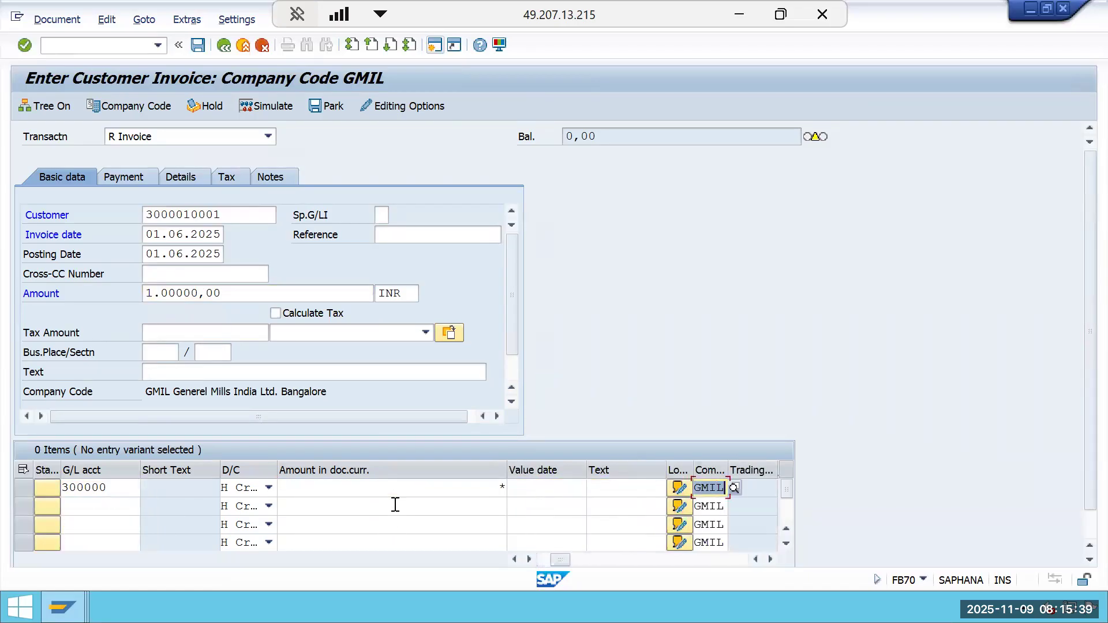
key(Tab)
key(Tab)
key(Tab)
key(Tab)
key(Tab)
key(Tab)
key(Tab)
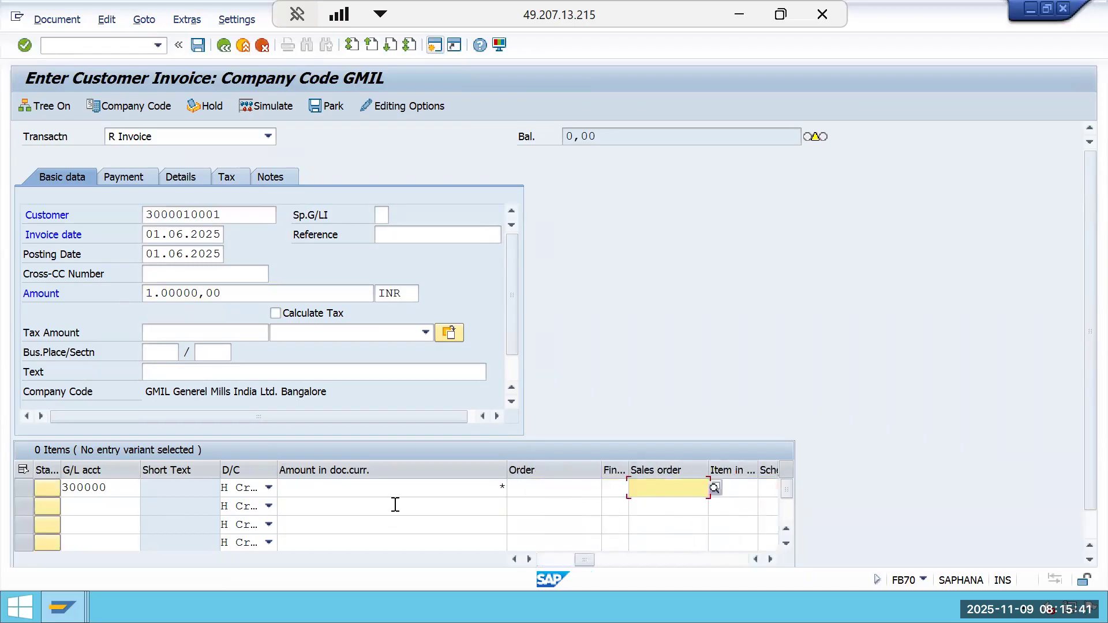
key(Tab)
key(Tab)
key(Tab)
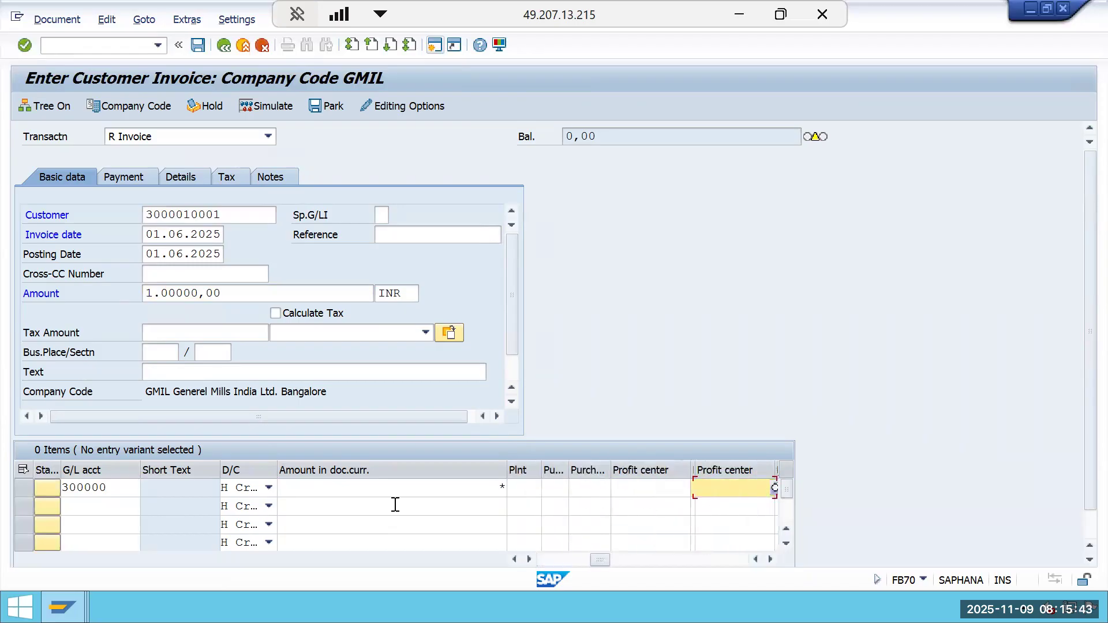
click(648, 488)
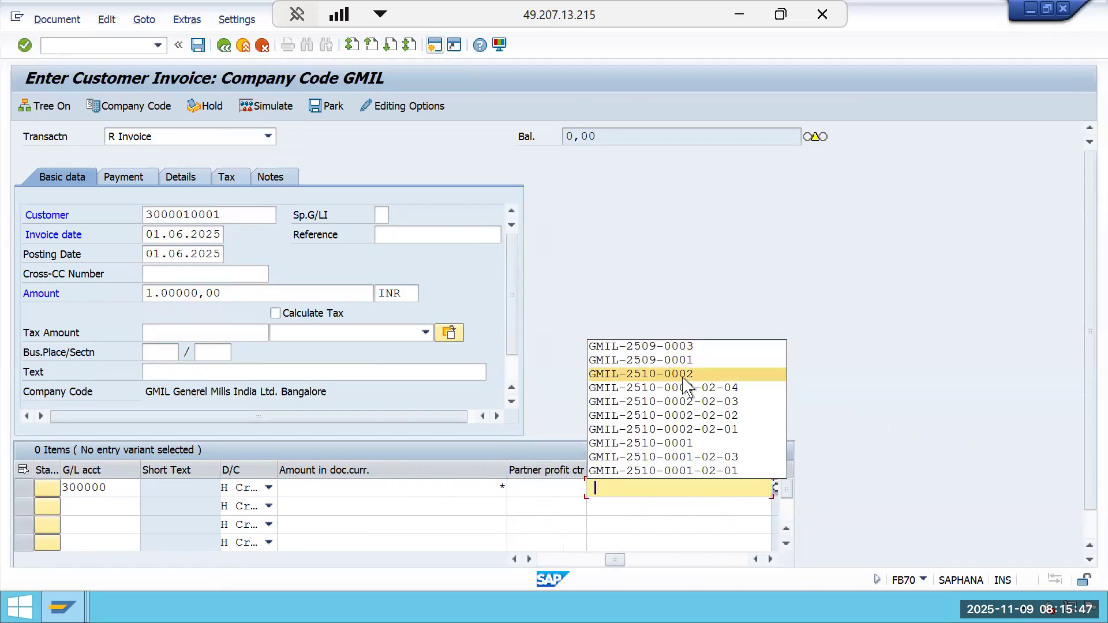
click(683, 378)
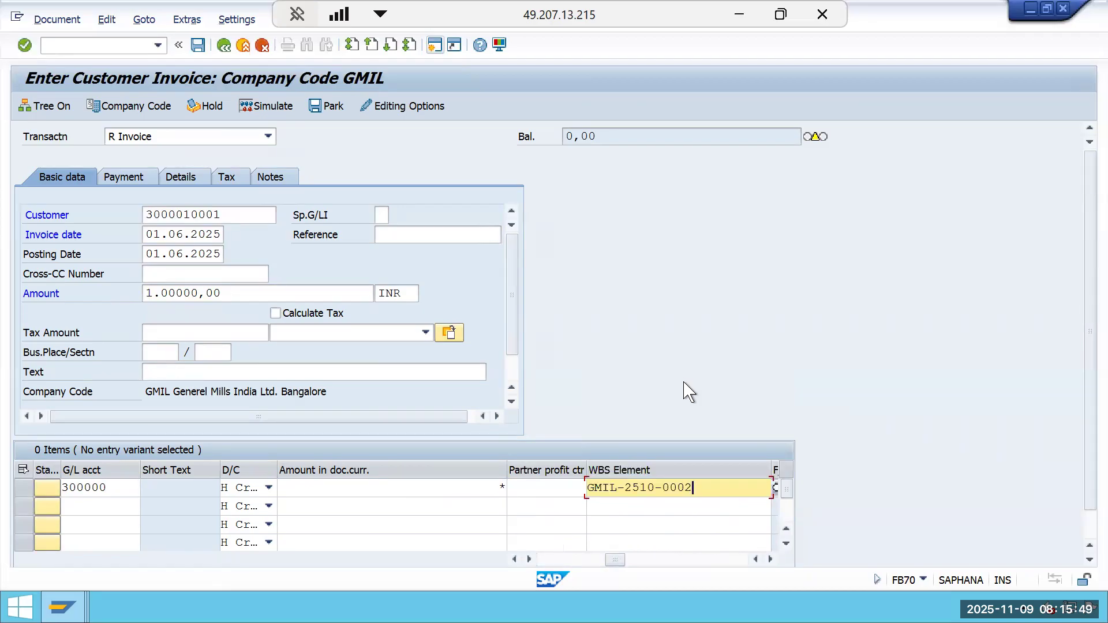
key(Return)
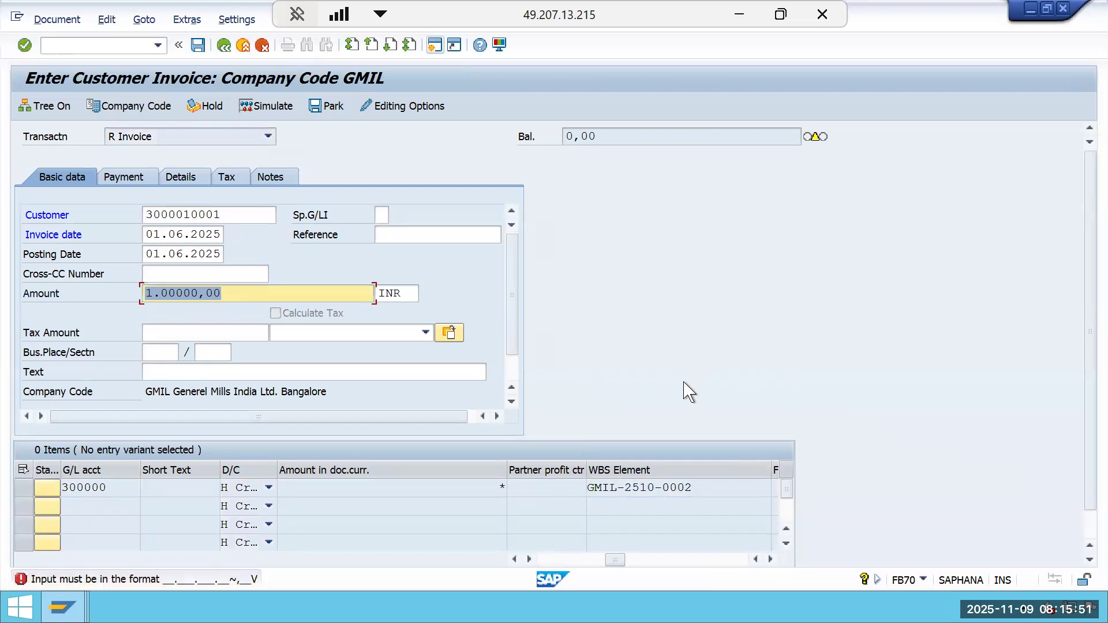
Correct the invoice amount to 100000,00, confirm the entries, and minimize the SAP window to reach the Excel tracker.
click(165, 293)
key(BackSpace)
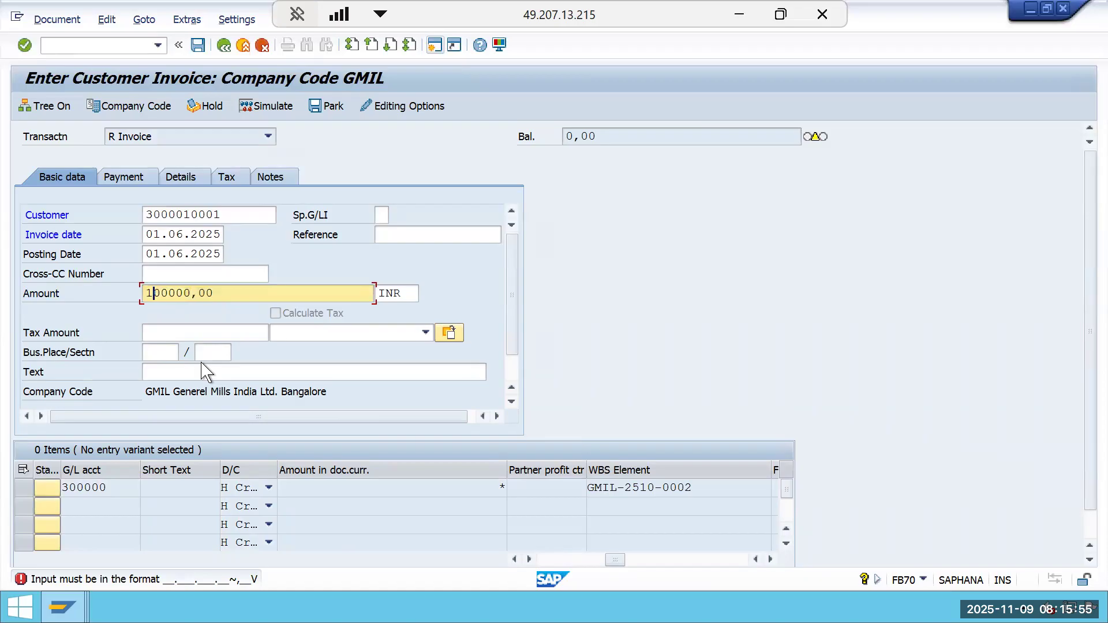
key(Return)
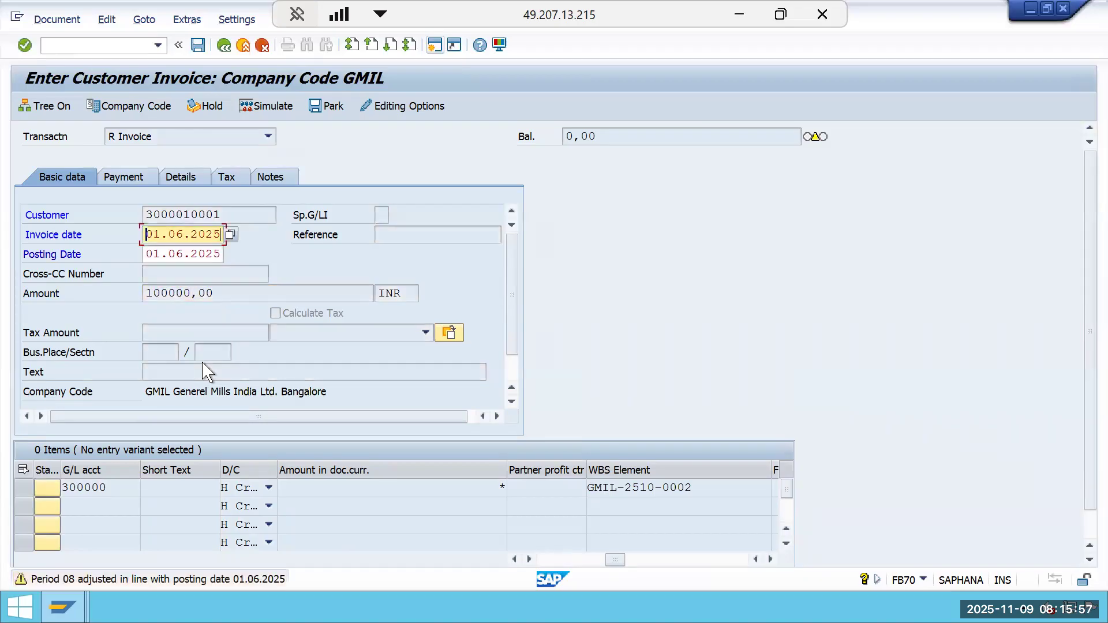
key(Return)
key(Return)
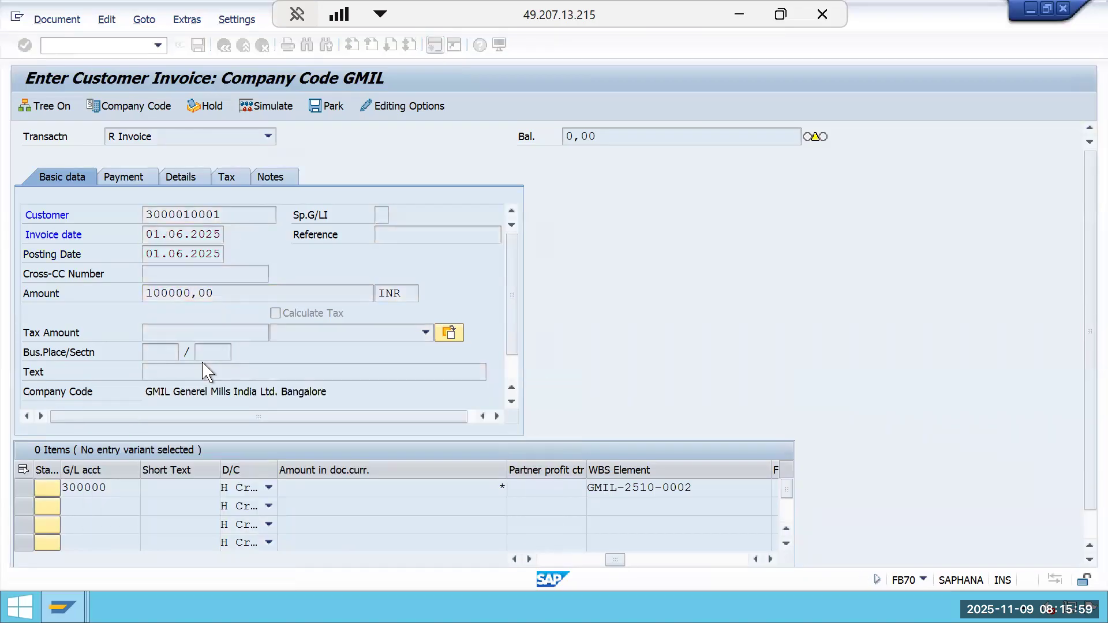
key(Return)
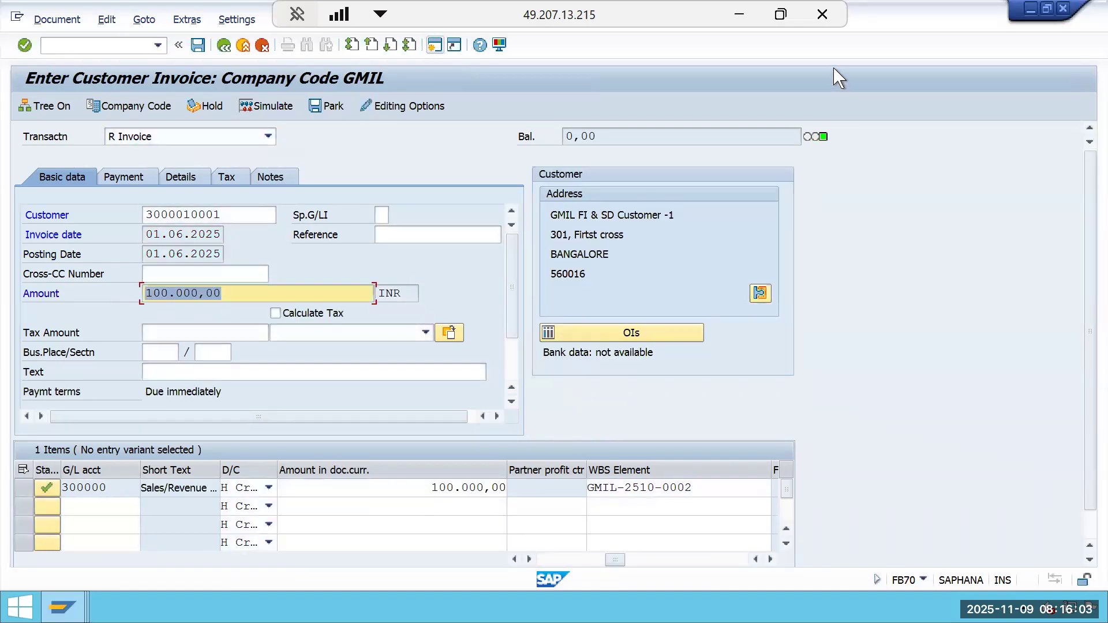
click(744, 15)
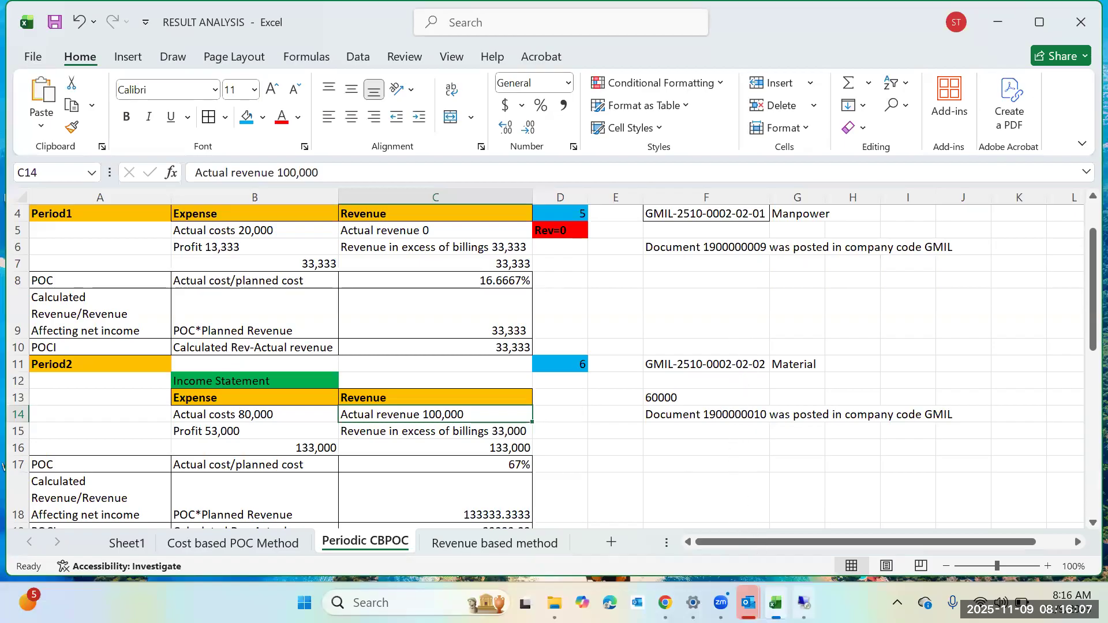
mouse_move(803, 603)
click(806, 521)
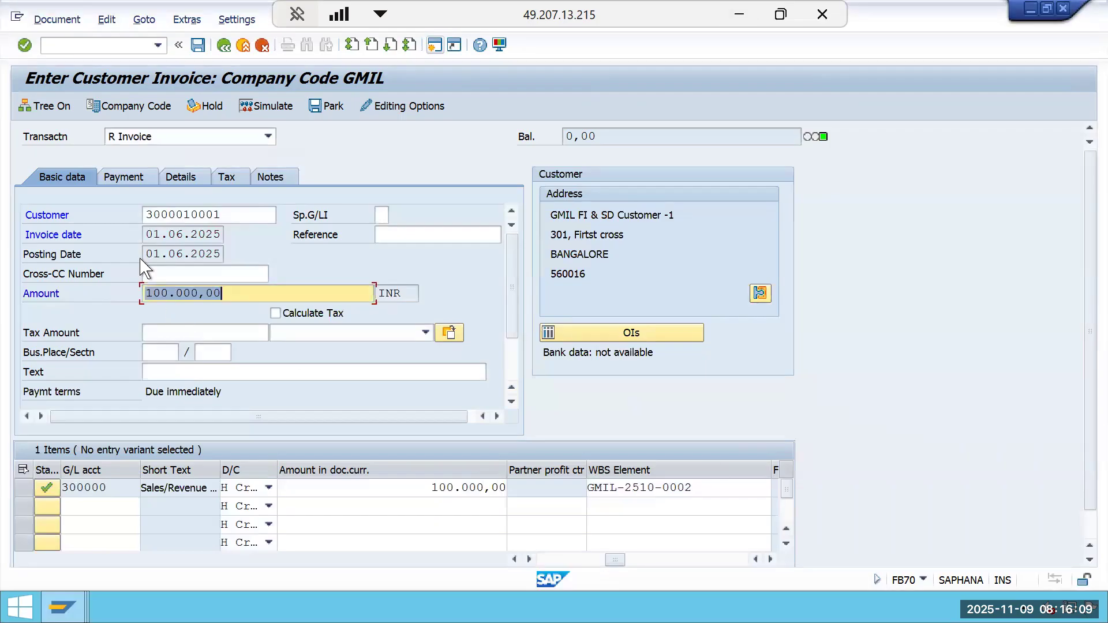
click(740, 21)
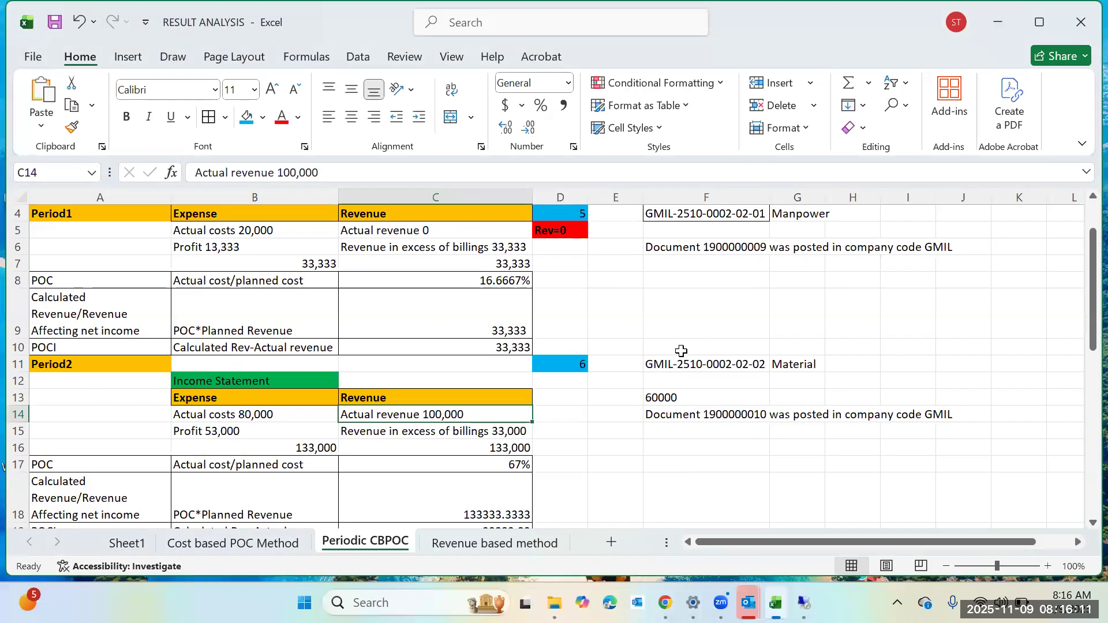
Highlight the Actual revenue 100,000 cell with the blue fill colour.
drag(573, 363, 570, 354)
click(439, 413)
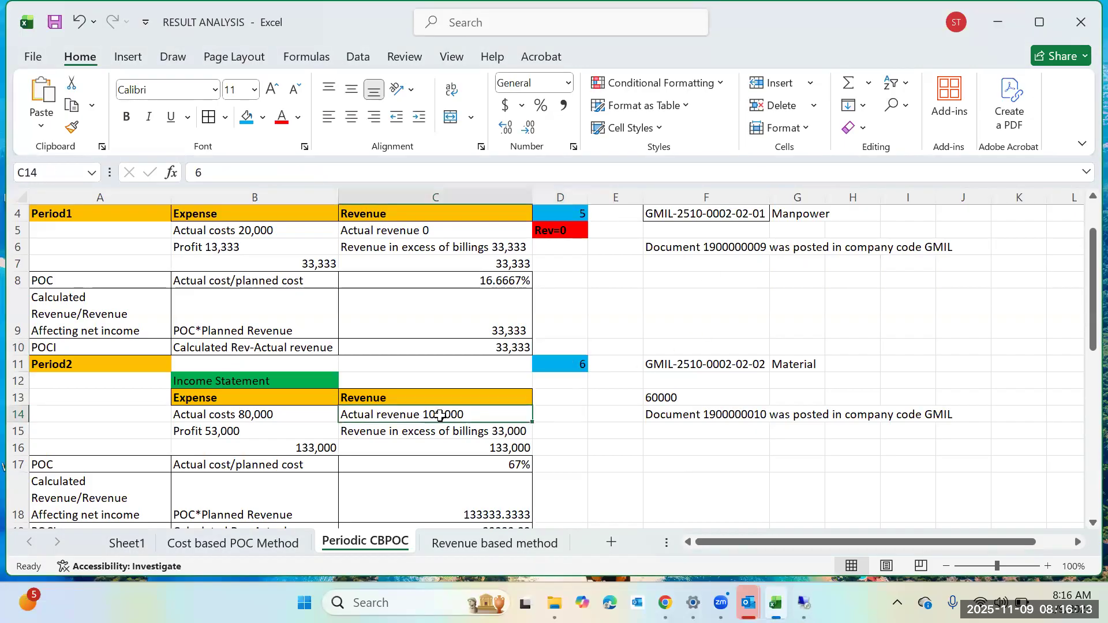
click(248, 119)
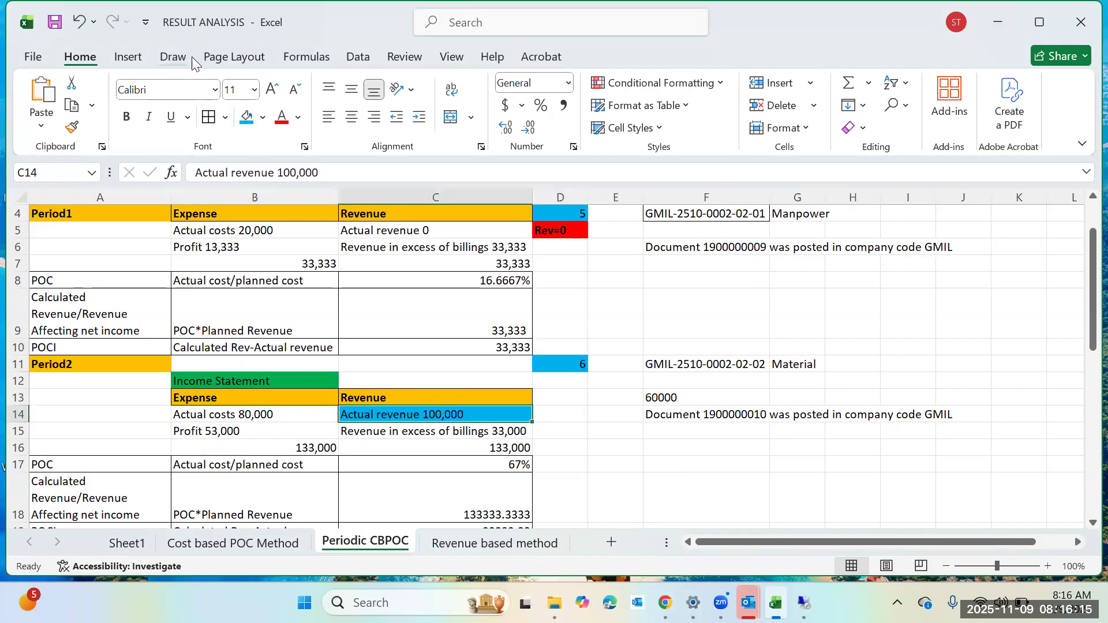
Return to SAP, simulate the customer invoice, and post it.
click(59, 21)
mouse_move(804, 602)
click(834, 514)
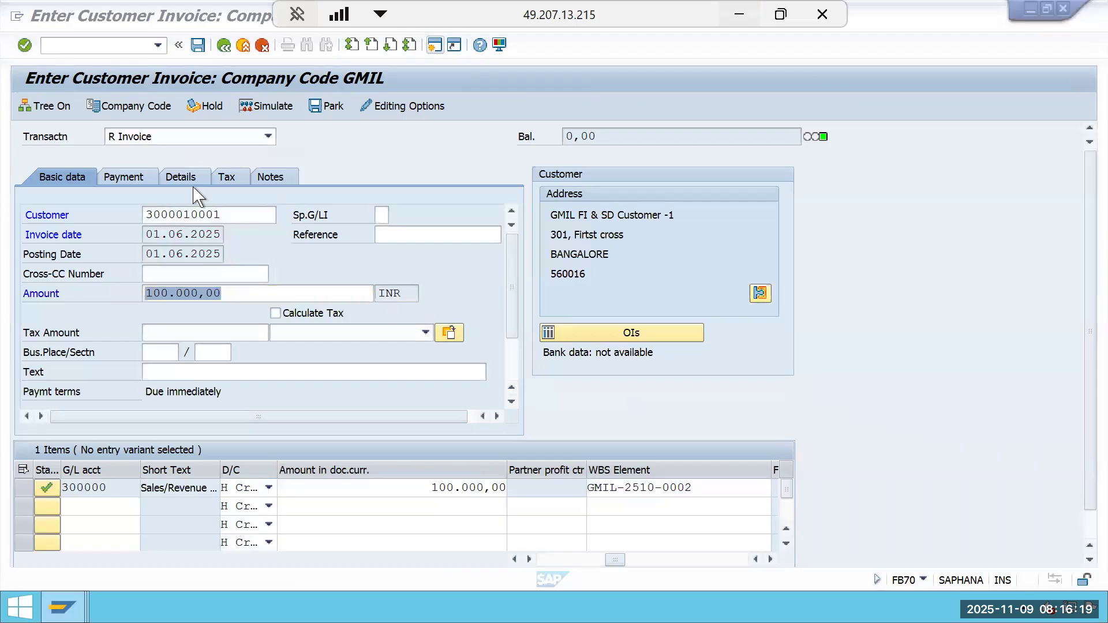
click(265, 106)
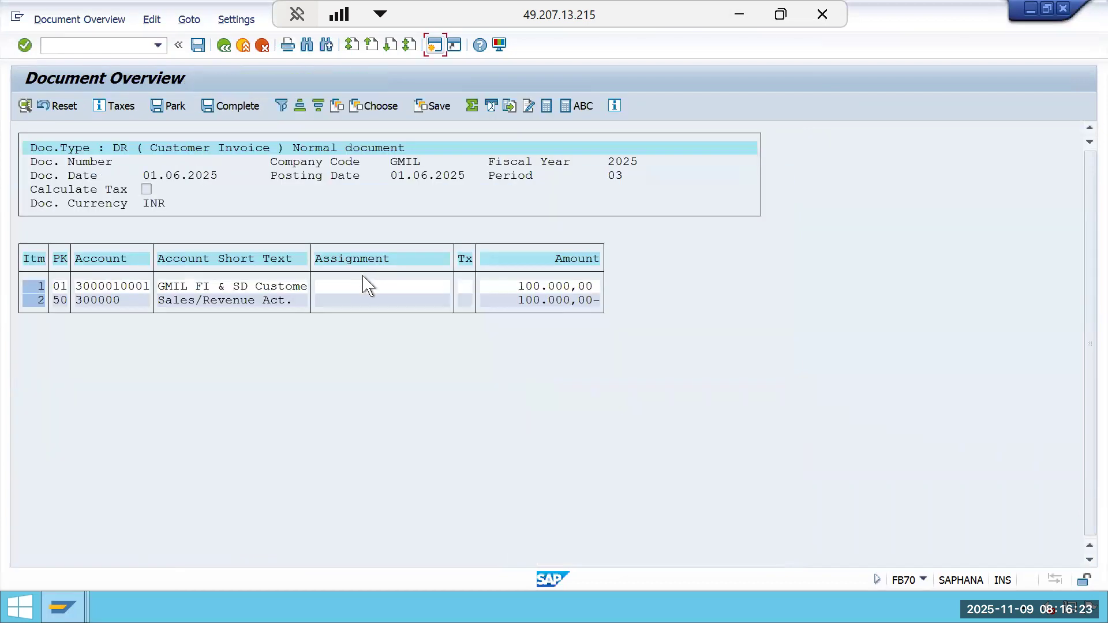
click(198, 45)
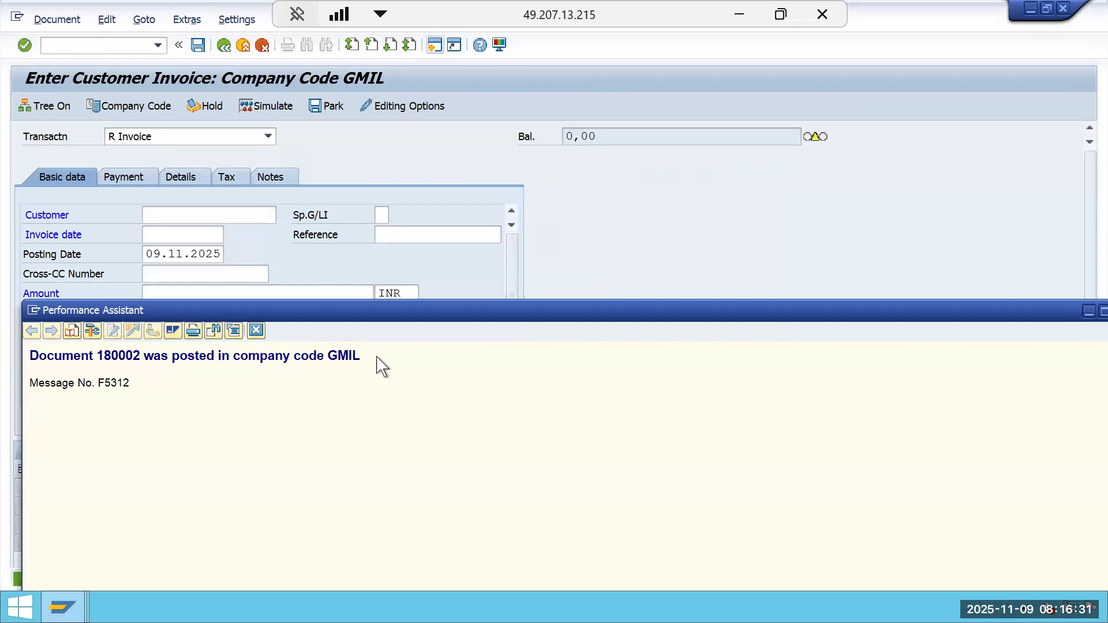
Copy the posting confirmation message from the SAP status bar and switch back to the Excel tracker.
drag(376, 357, 26, 369)
right_click(88, 359)
click(121, 377)
click(739, 14)
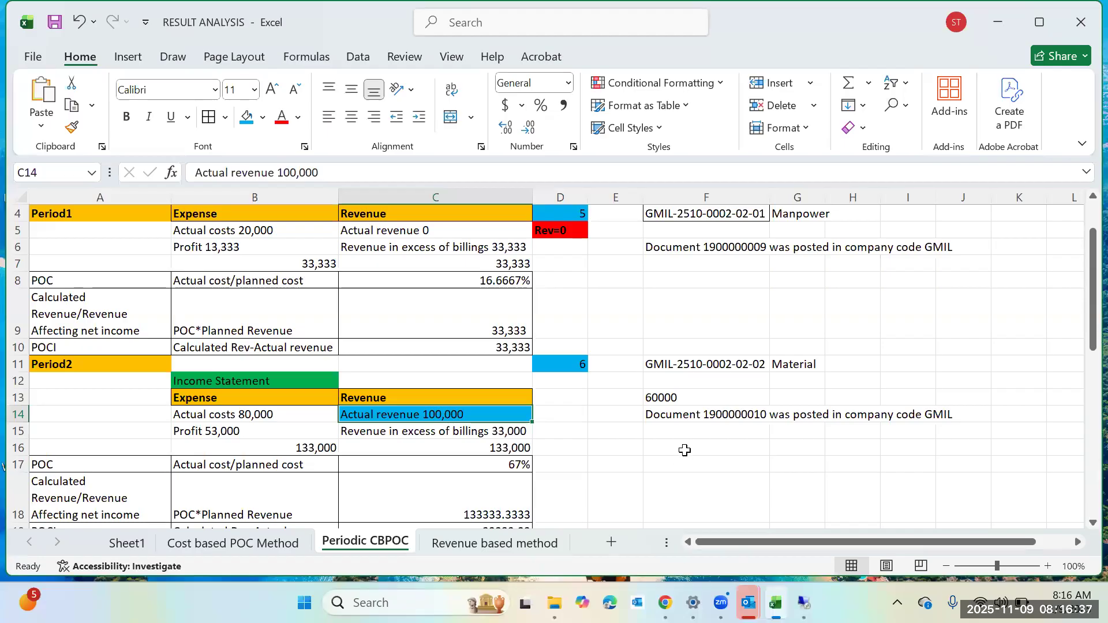
Paste the posting message into cell F15 below the previous document line and save the workbook.
click(677, 433)
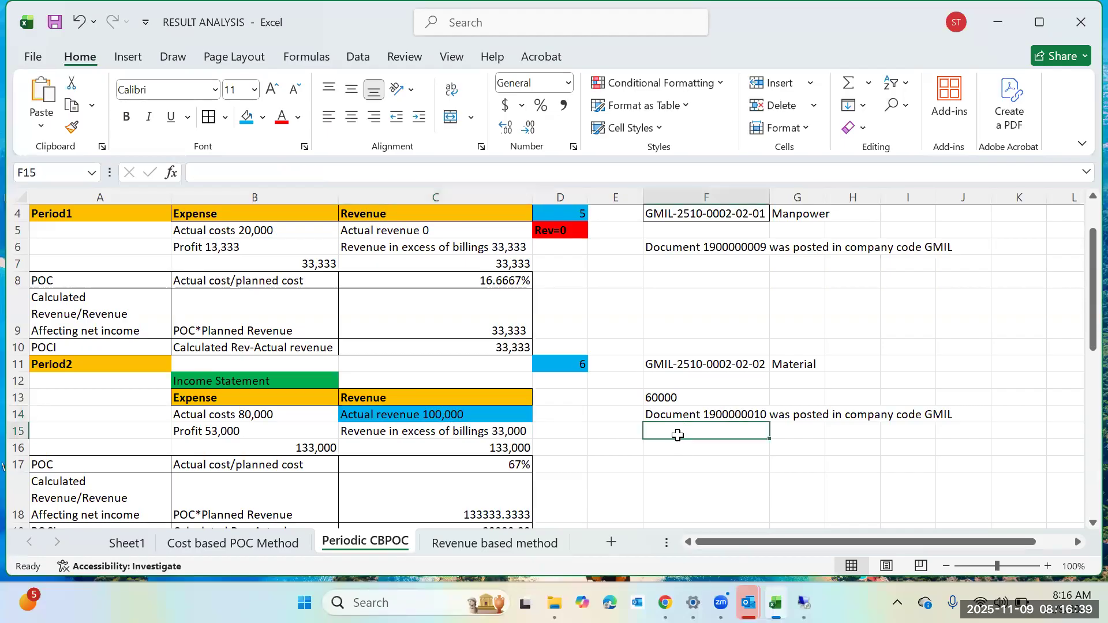
right_click(677, 435)
click(789, 209)
click(706, 491)
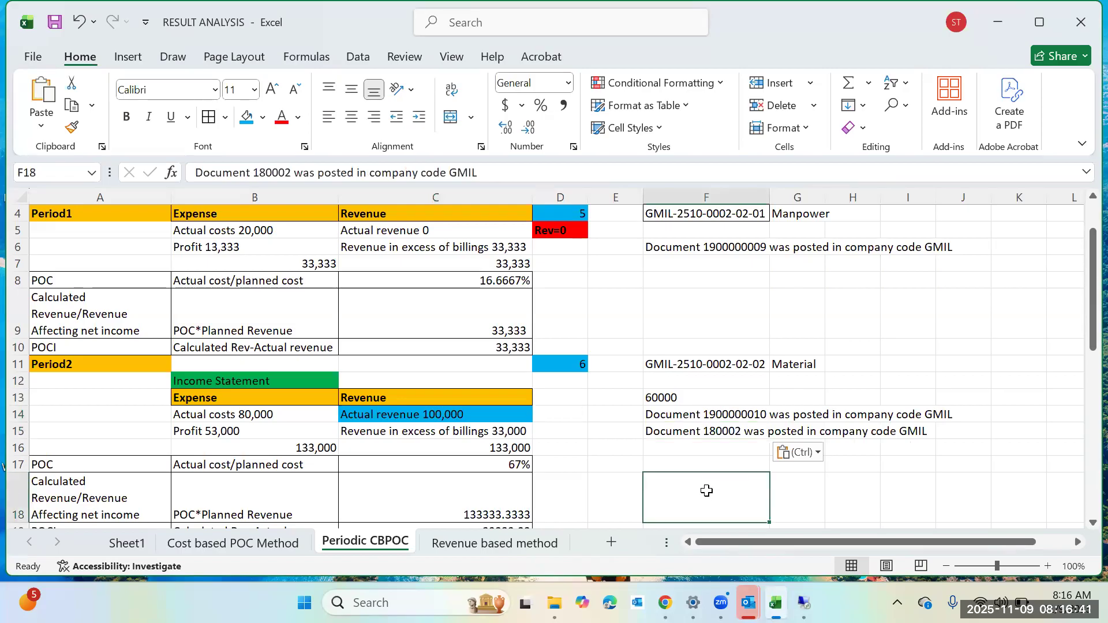
key(ctrl+s)
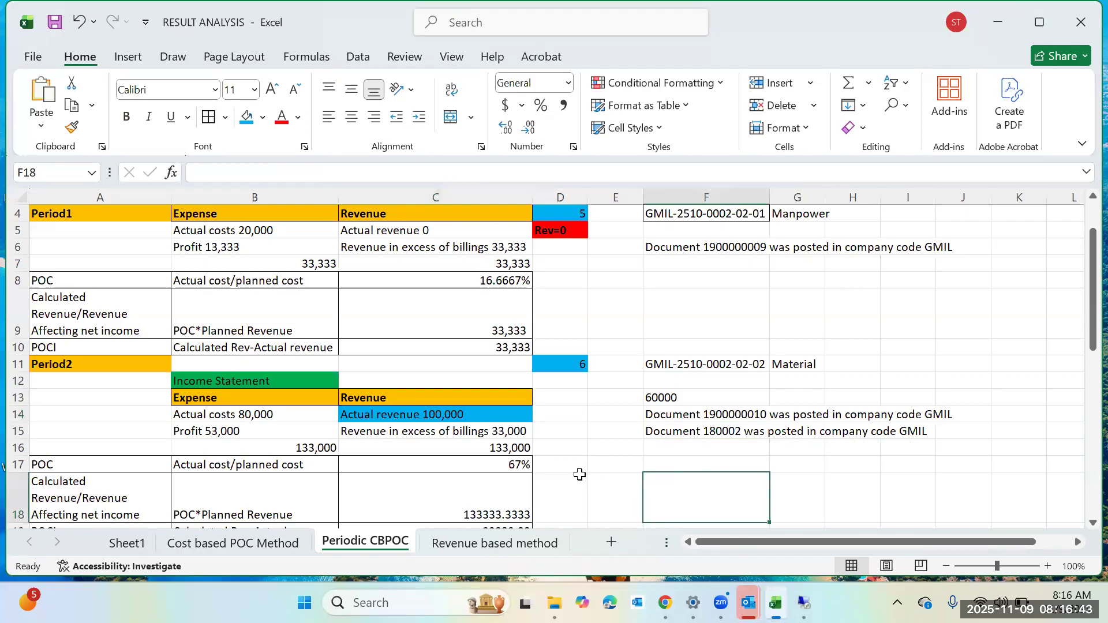
Enter 90000 in cell F24 under the Period3 Equipment entries.
scroll(540, 469, down, 2)
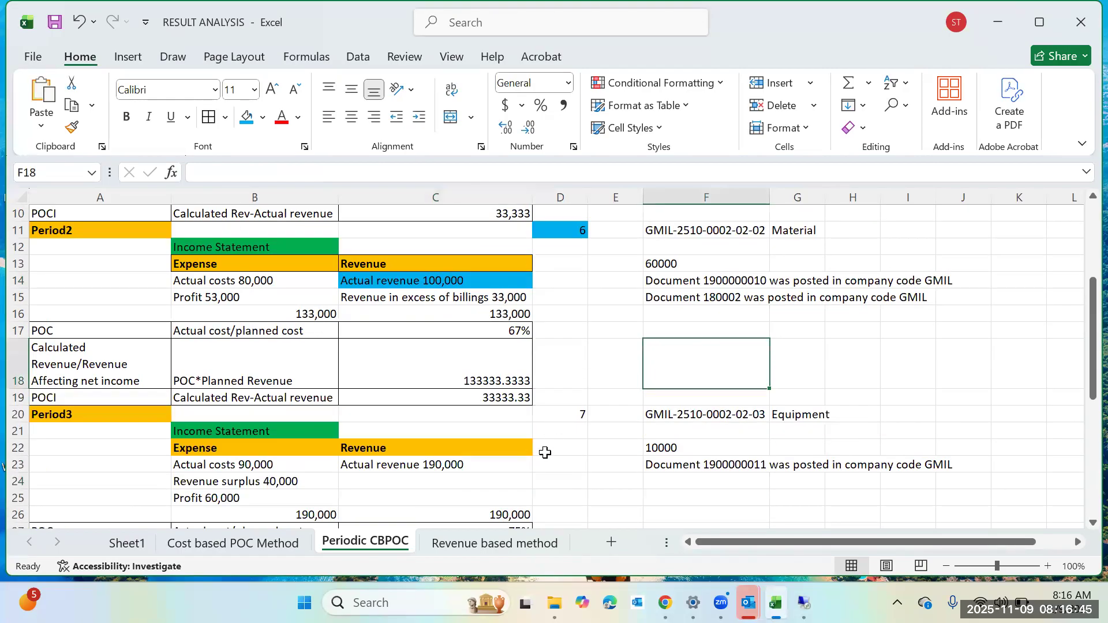
click(552, 463)
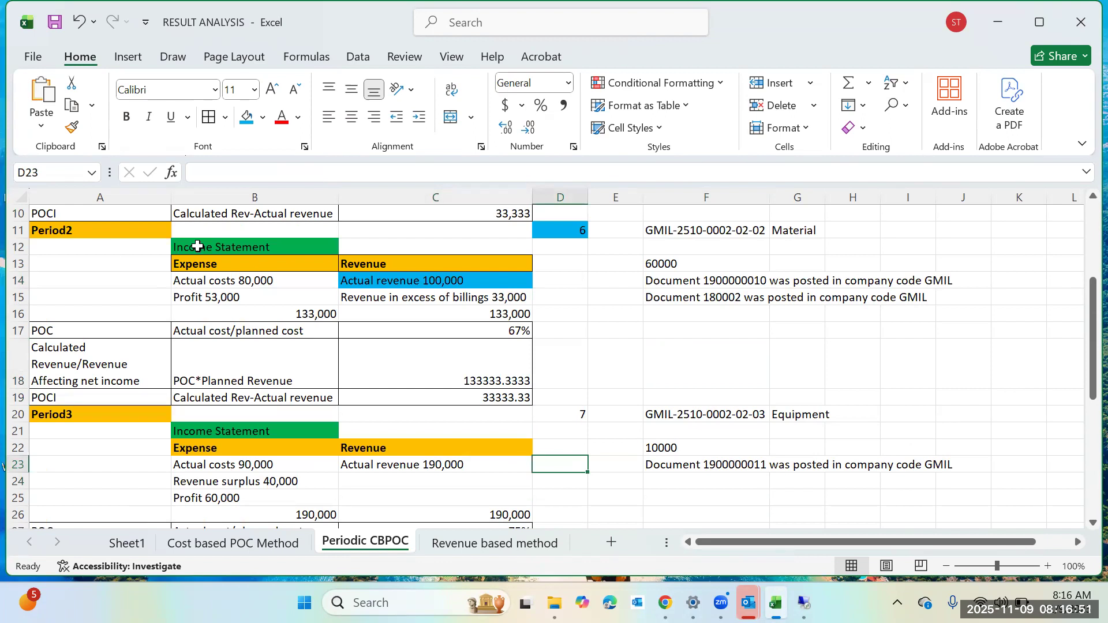
click(669, 485)
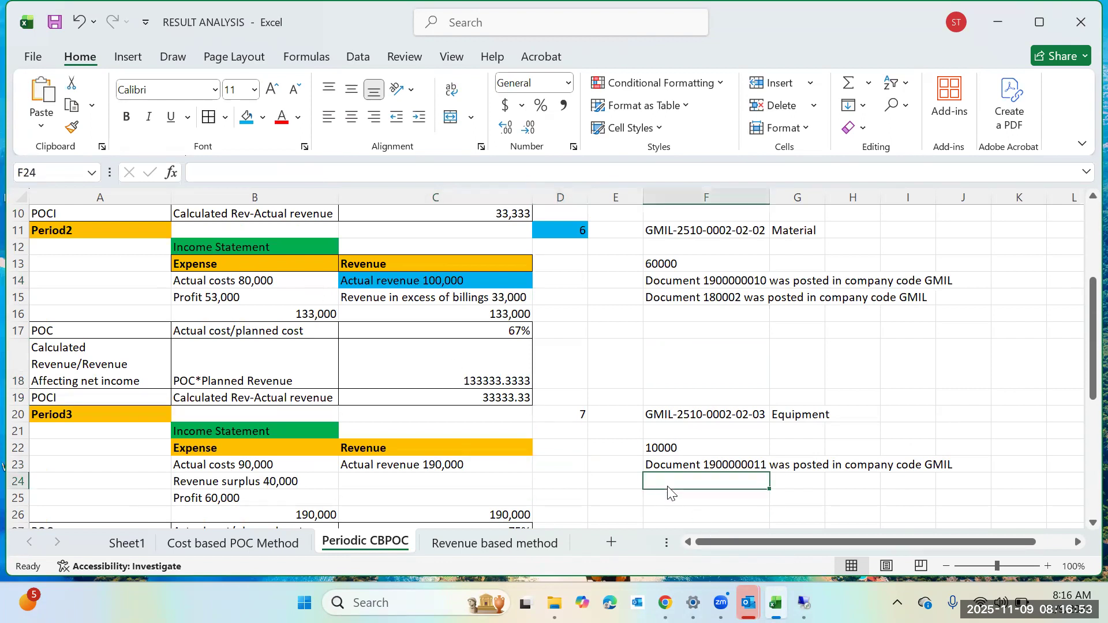
text(9000)
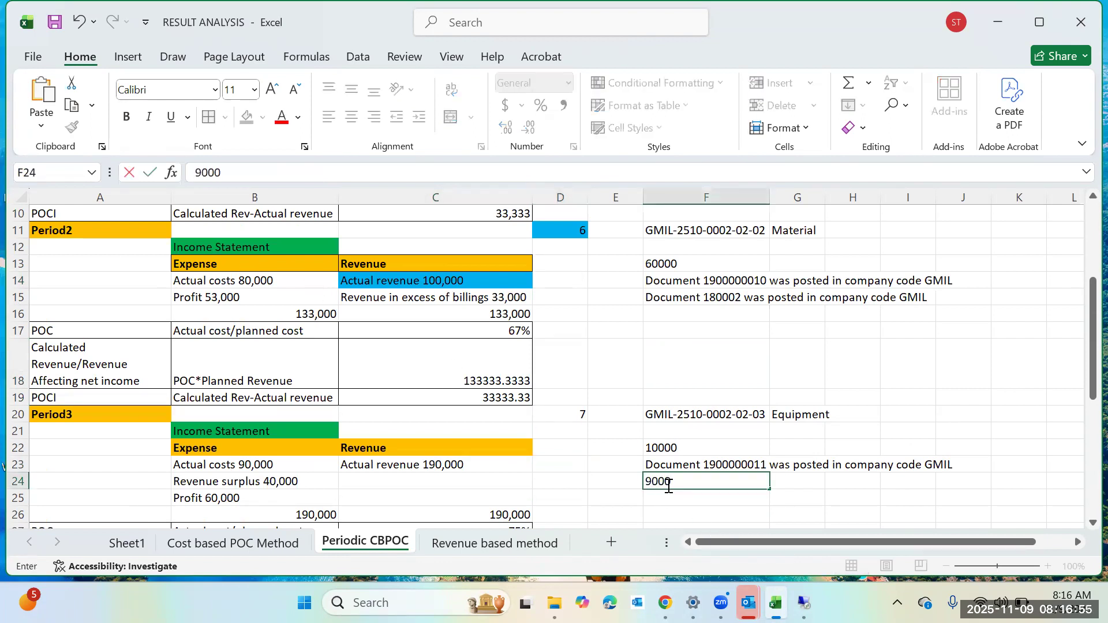
click(20, 381)
text(0)
drag(749, 480, 755, 477)
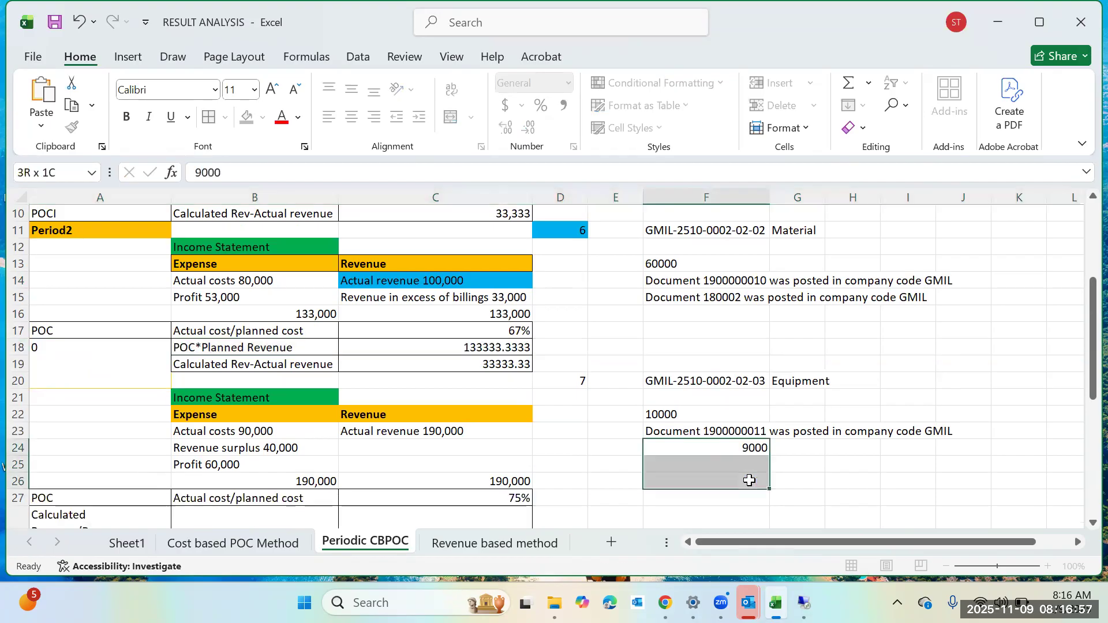
click(318, 172)
text(0)
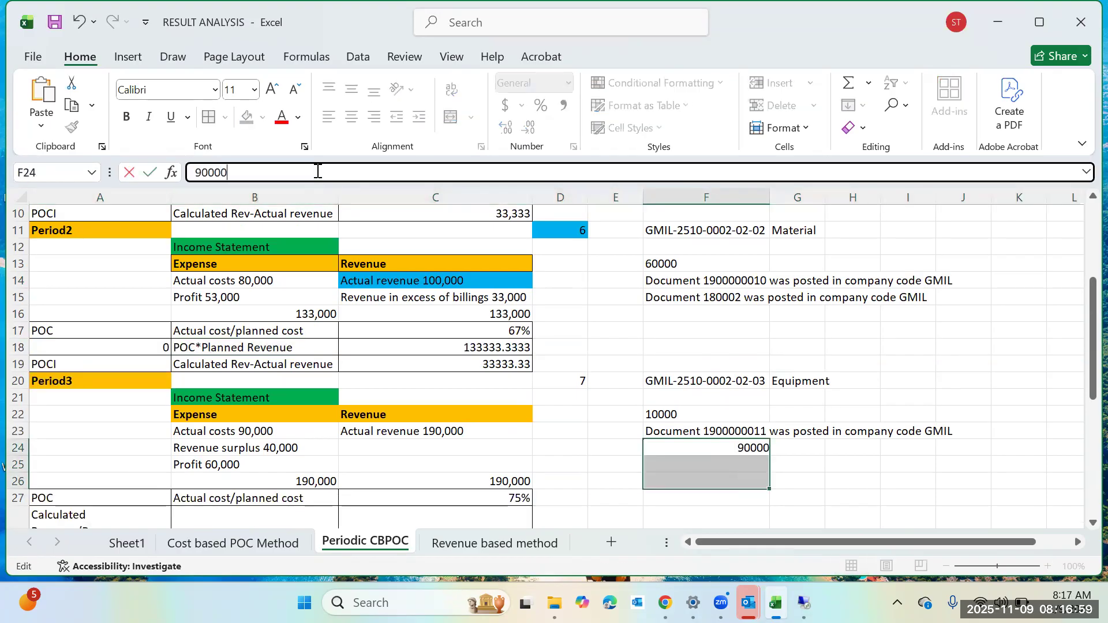
key(Return)
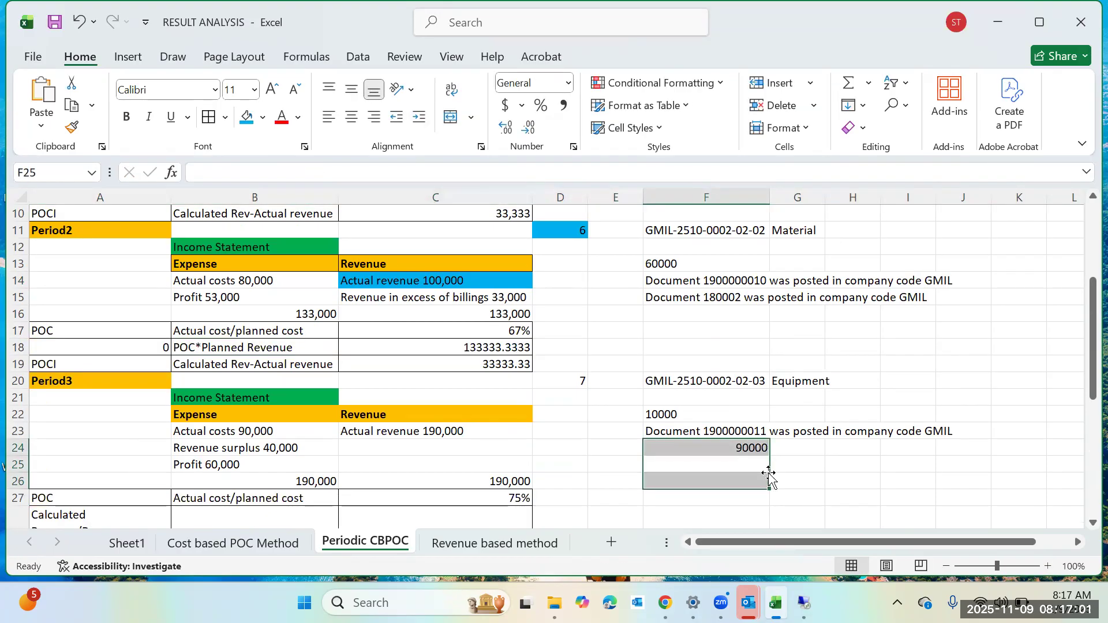
Label cell E24 as Revenue and highlight it with the blue fill colour.
click(594, 453)
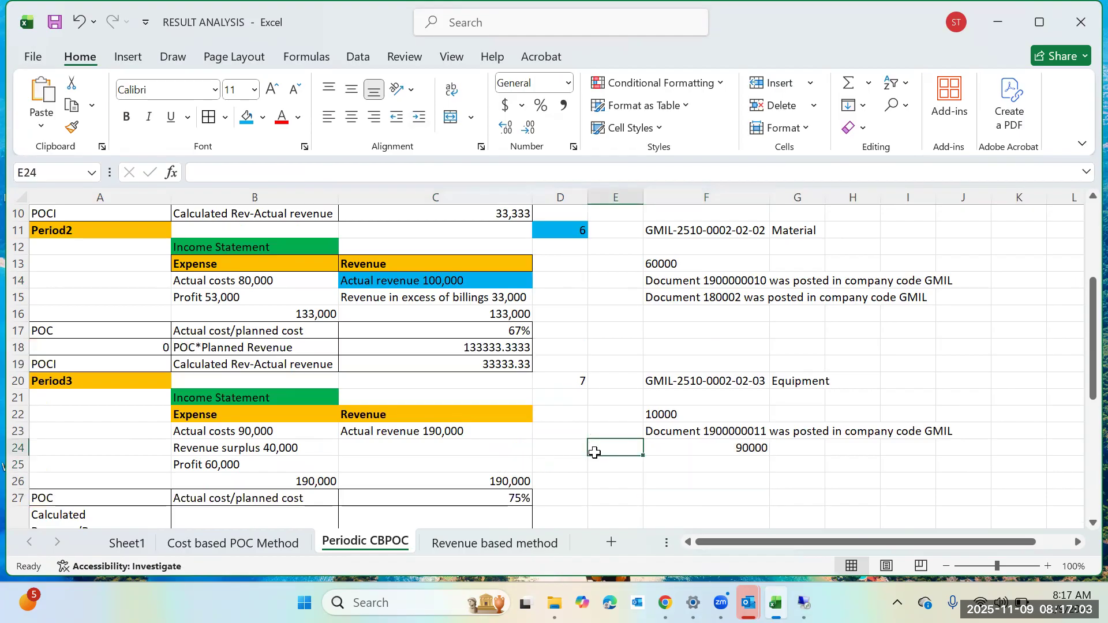
text(rEVE)
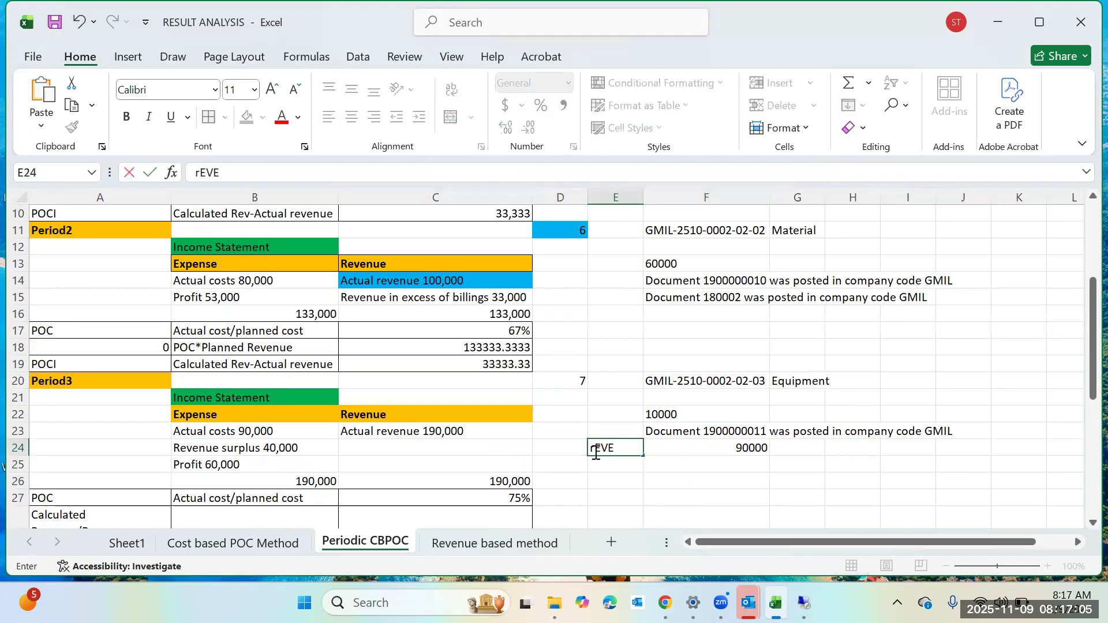
key(BackSpace)
text(Revenue)
click(625, 470)
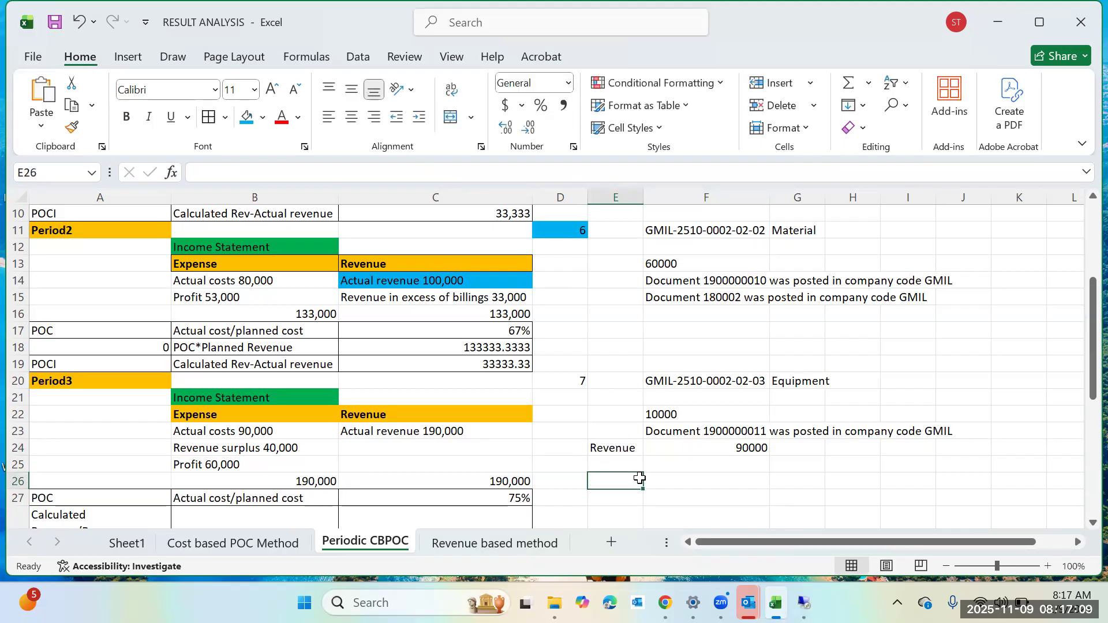
click(629, 449)
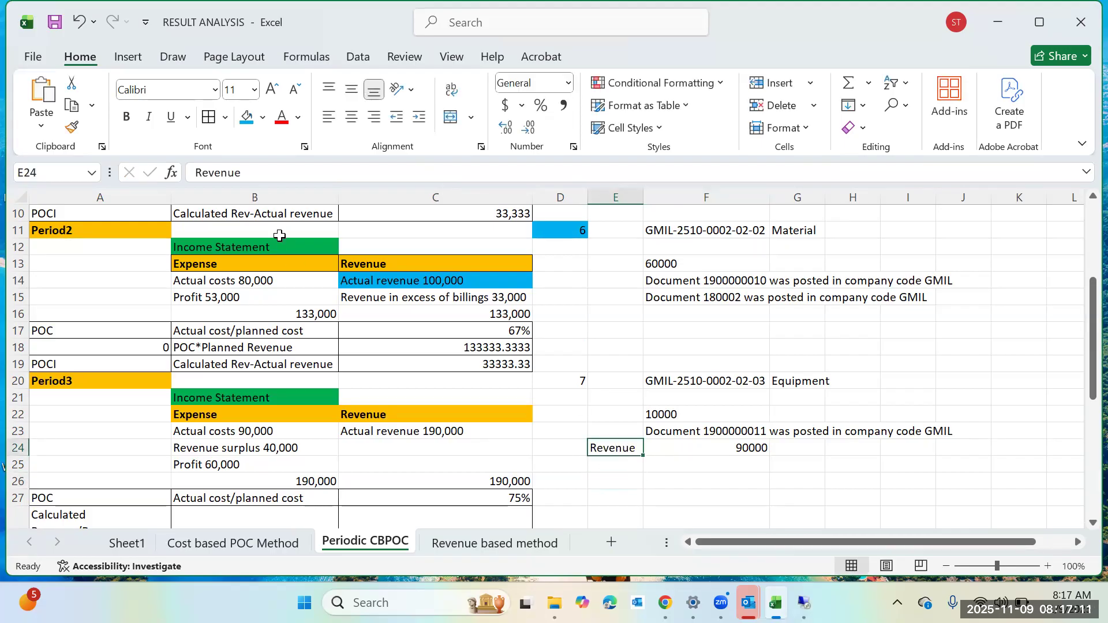
click(247, 117)
click(858, 475)
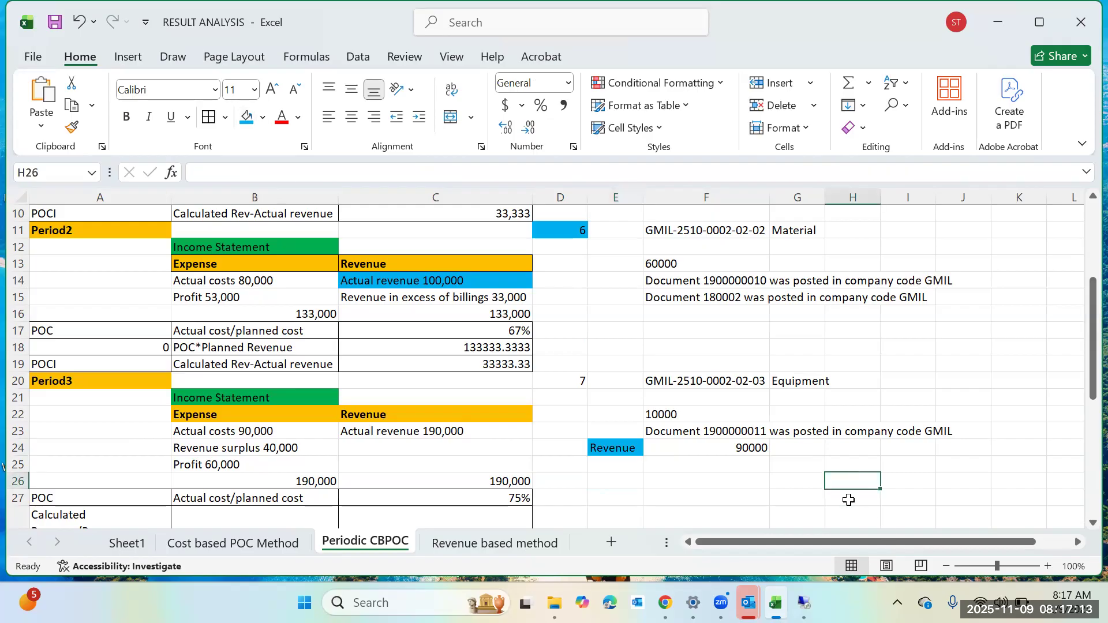
mouse_move(803, 603)
click(791, 511)
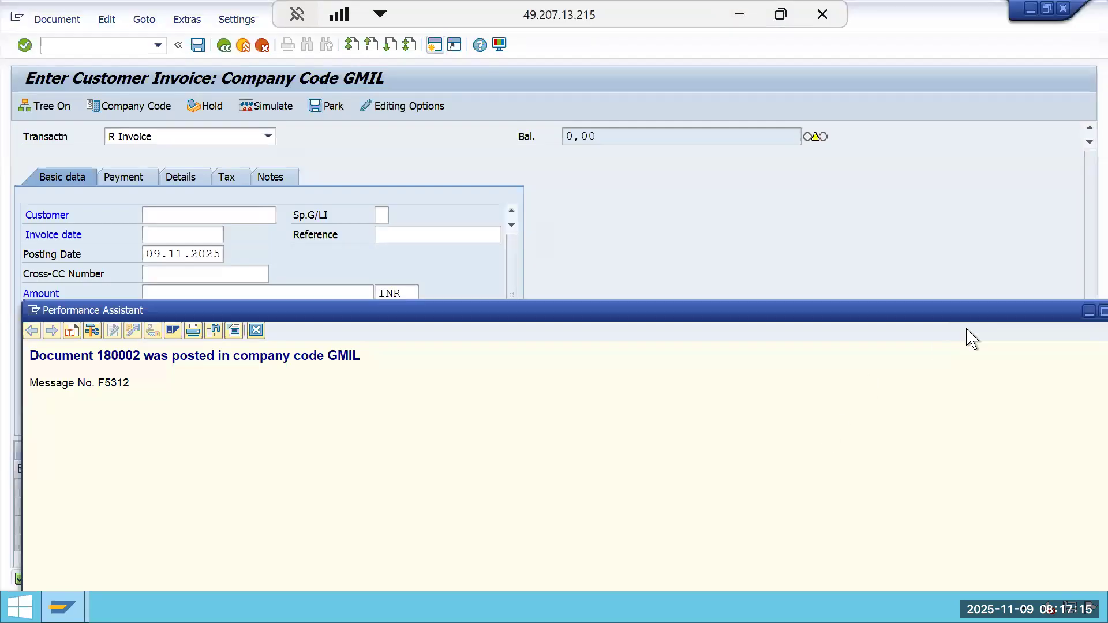
drag(1001, 314, 766, 313)
click(887, 311)
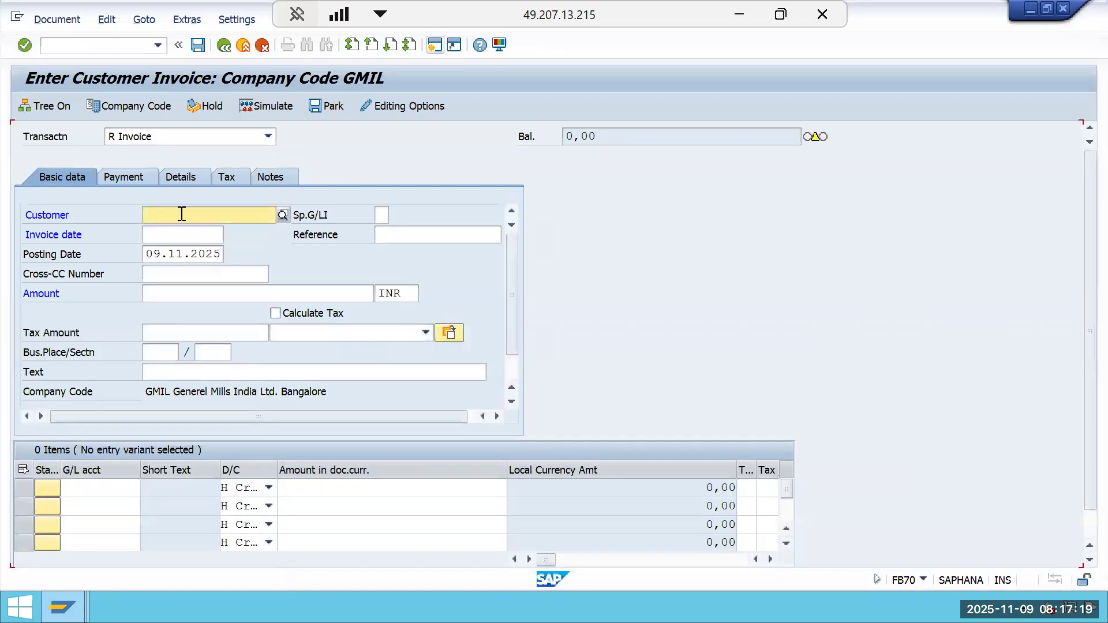
click(181, 214)
click(187, 259)
Set both the posting date and the invoice date to 01.07.2025.
click(219, 255)
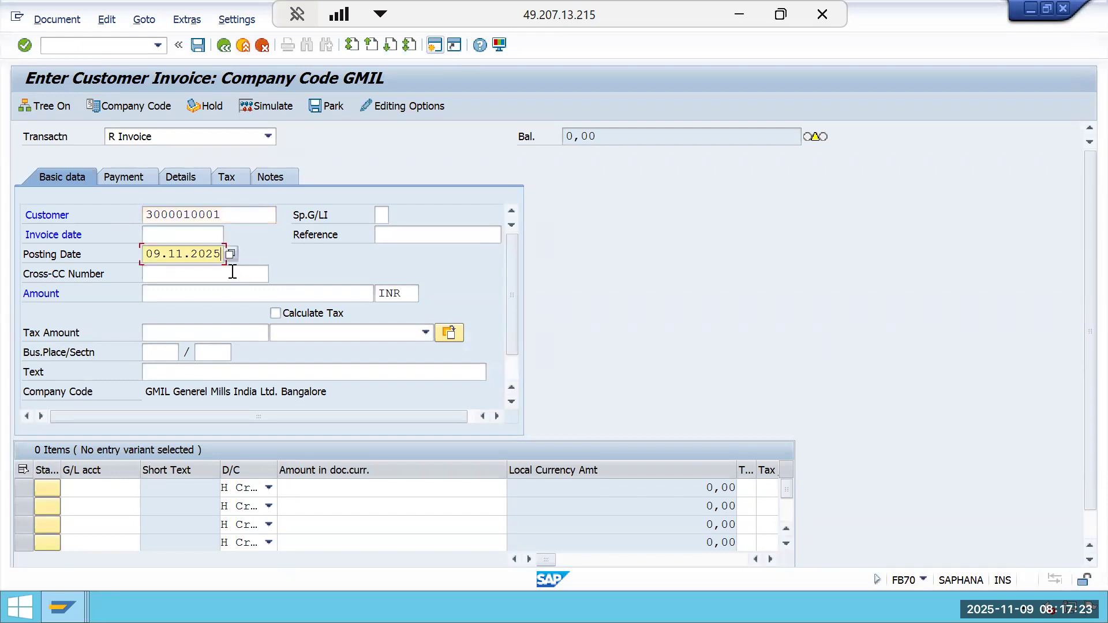
key(BackSpace)
key(BackSpace)
key(BackSpace)
key(BackSpace)
key(BackSpace)
key(BackSpace)
key(BackSpace)
key(BackSpace)
key(BackSpace)
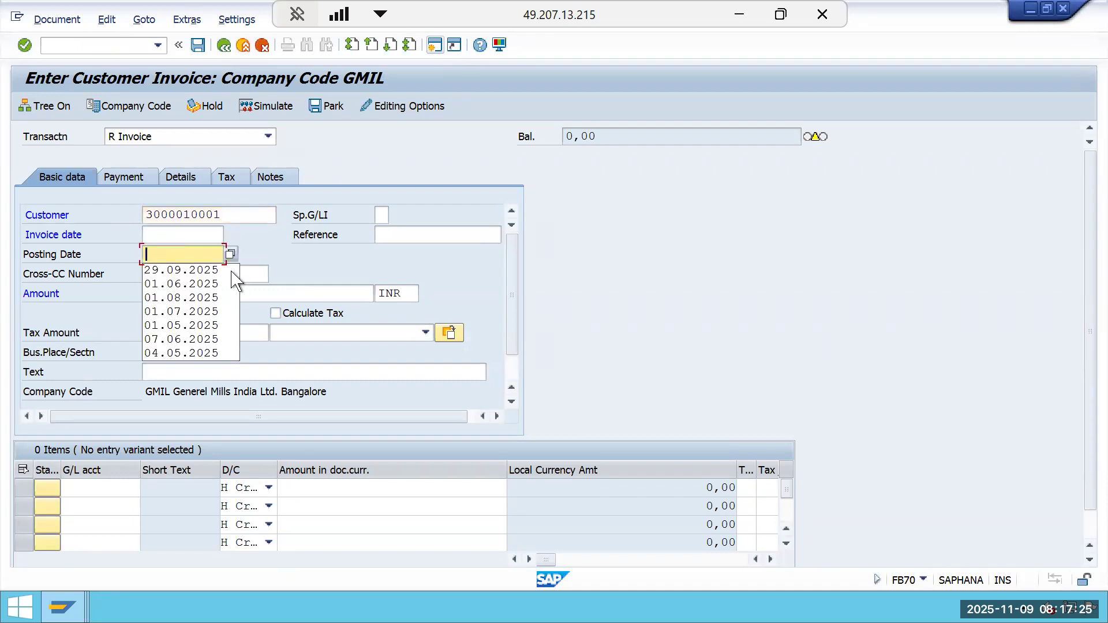
click(217, 311)
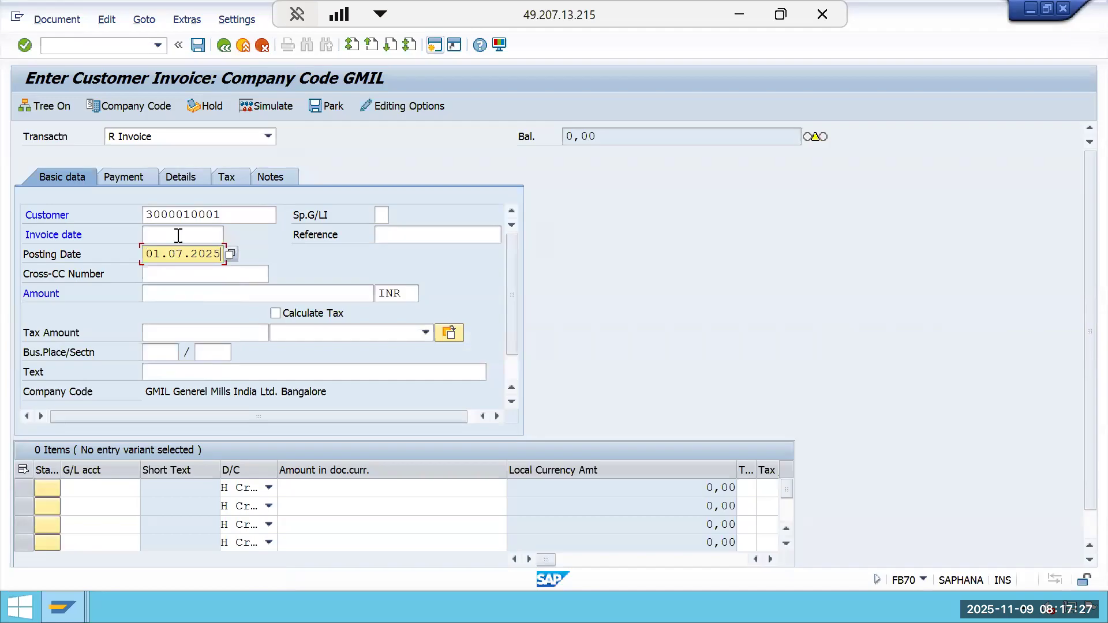
click(178, 235)
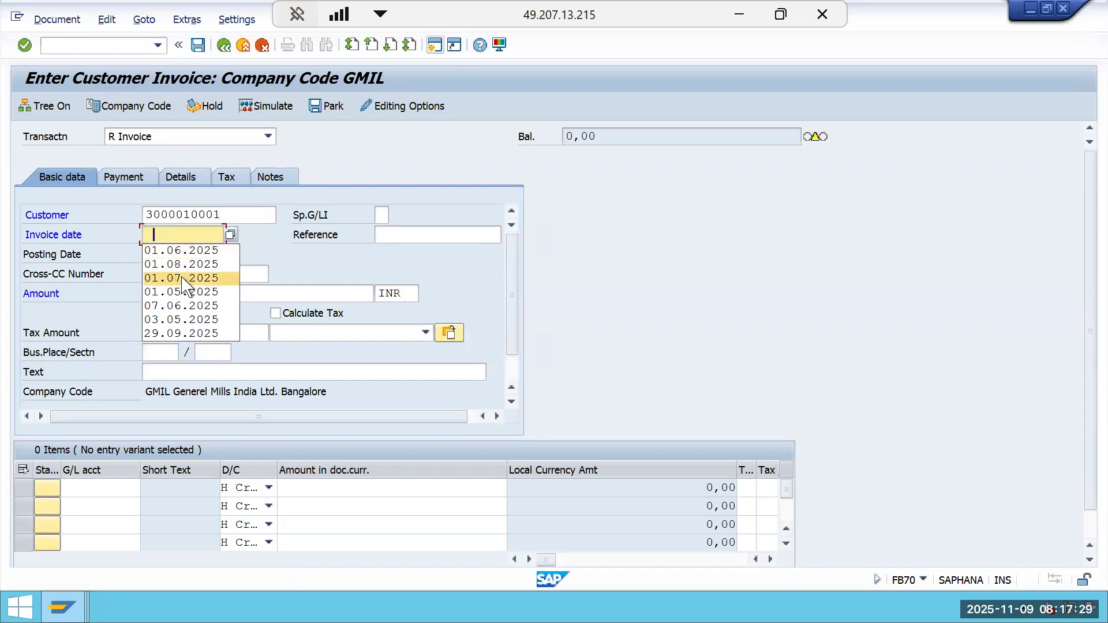
click(182, 278)
click(183, 294)
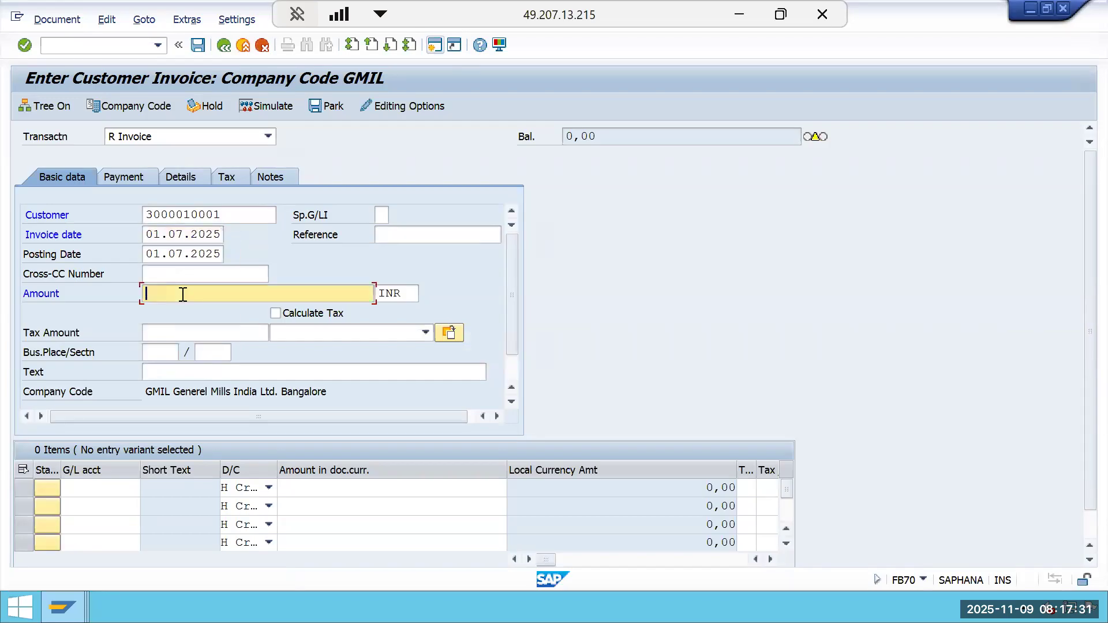
Copy the 90000 revenue value from Excel into the invoice amount.
click(732, 15)
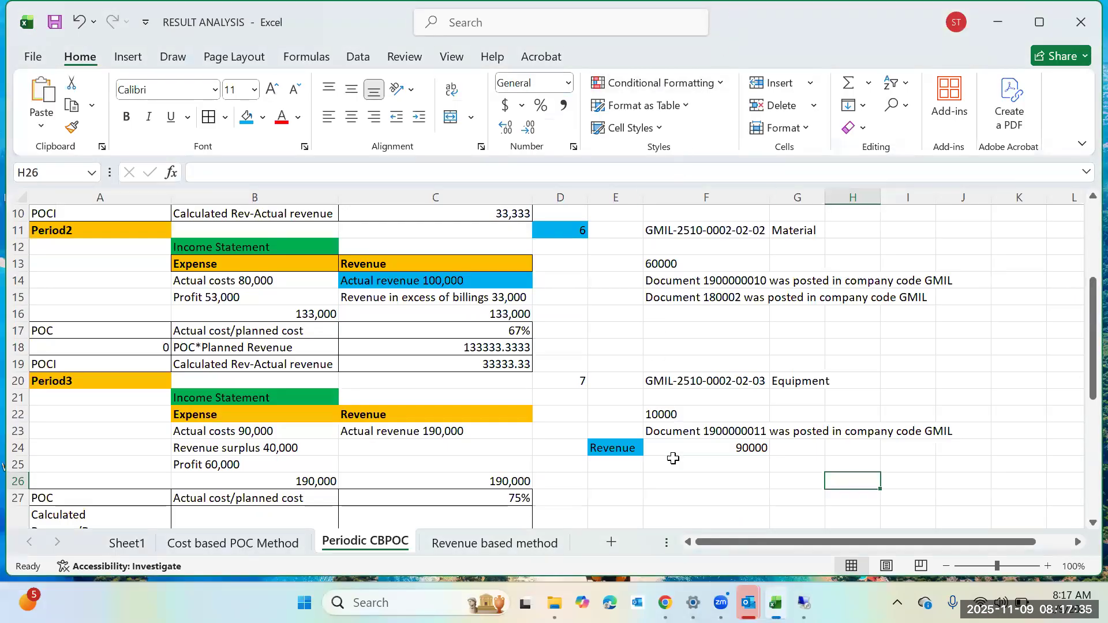
click(686, 437)
click(692, 451)
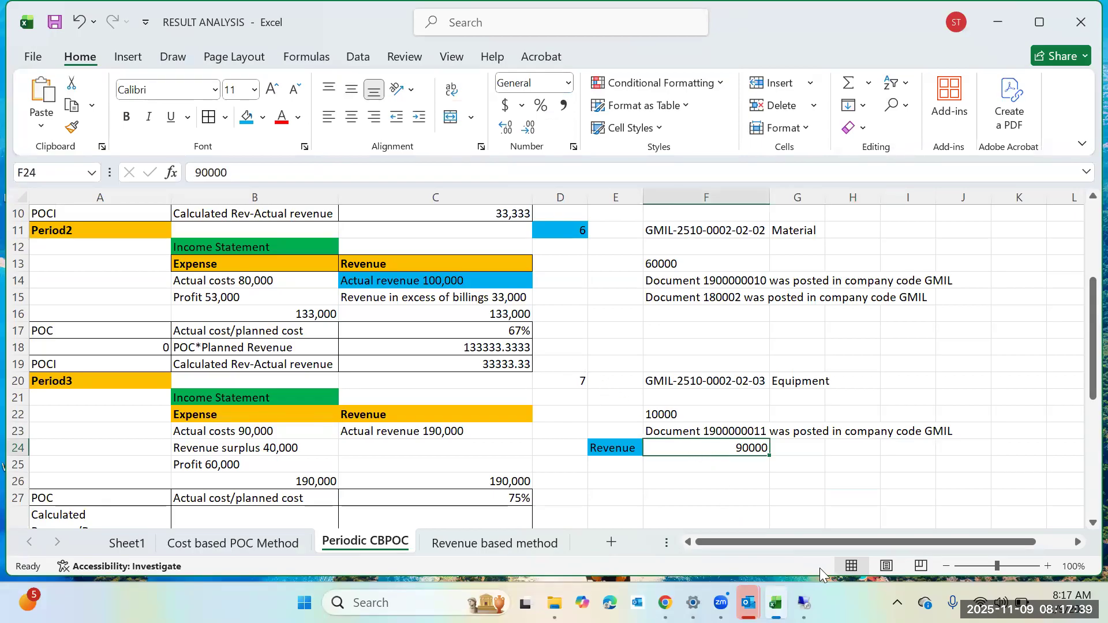
mouse_move(803, 603)
click(786, 512)
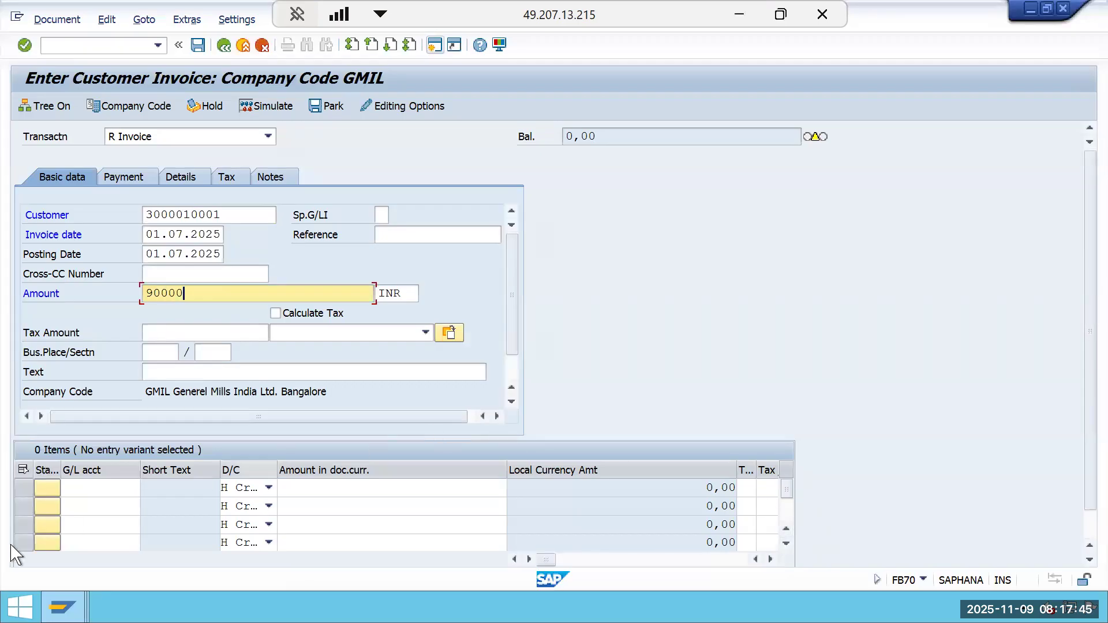
Enter G/L account 300000 in the first line item.
click(98, 491)
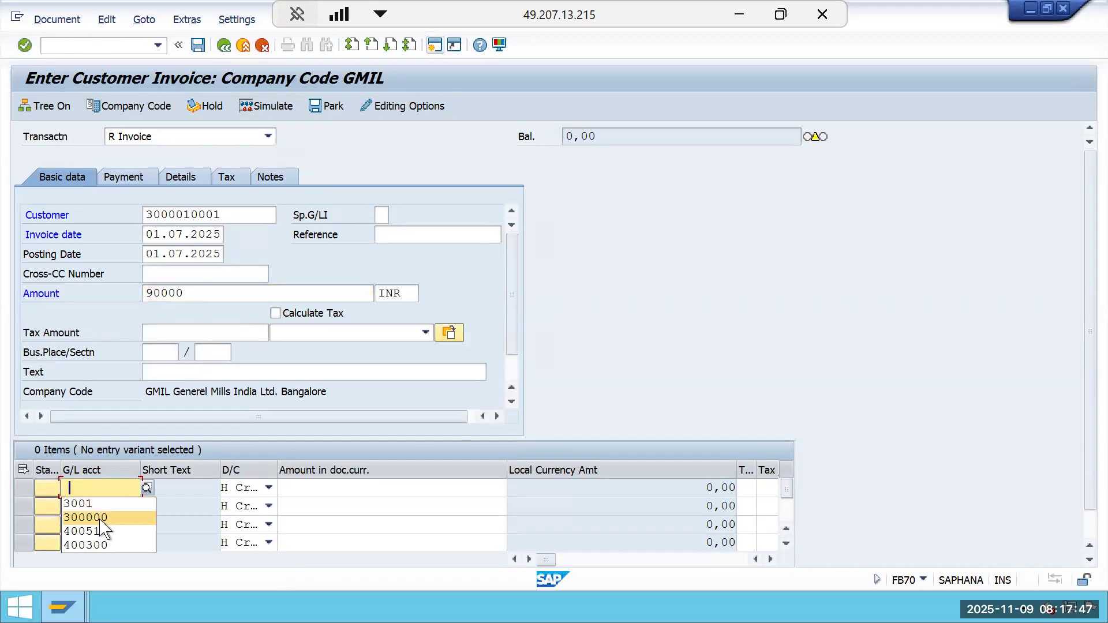
click(96, 517)
click(365, 491)
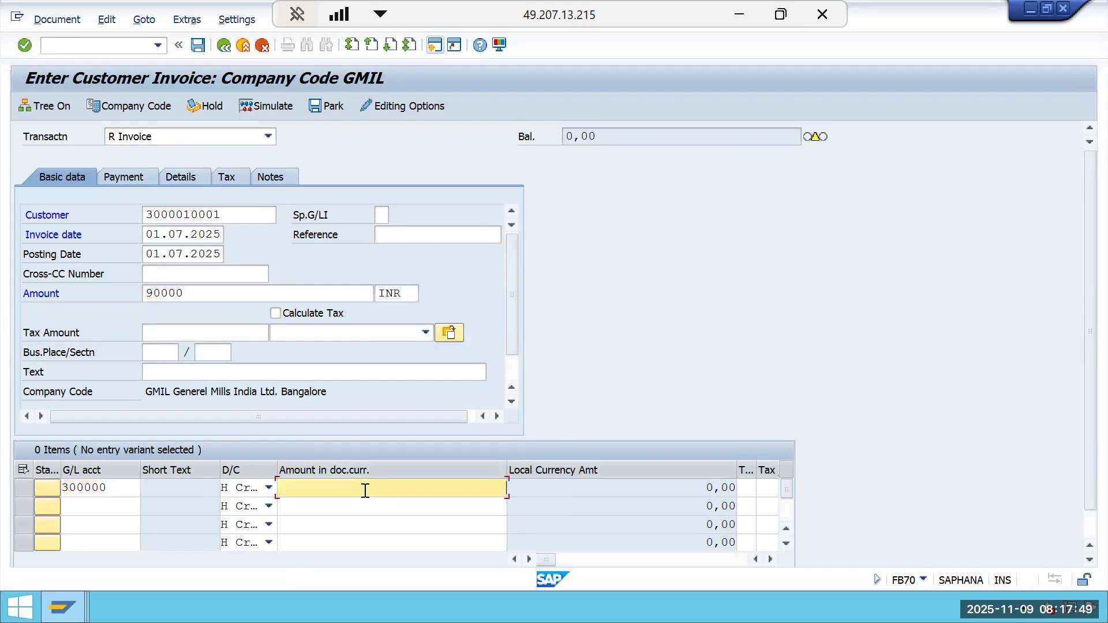
Set the line item amount to * and assign WBS element GMIL-2510-0002 to it.
text(*)
key(Tab)
key(Tab)
key(Tab)
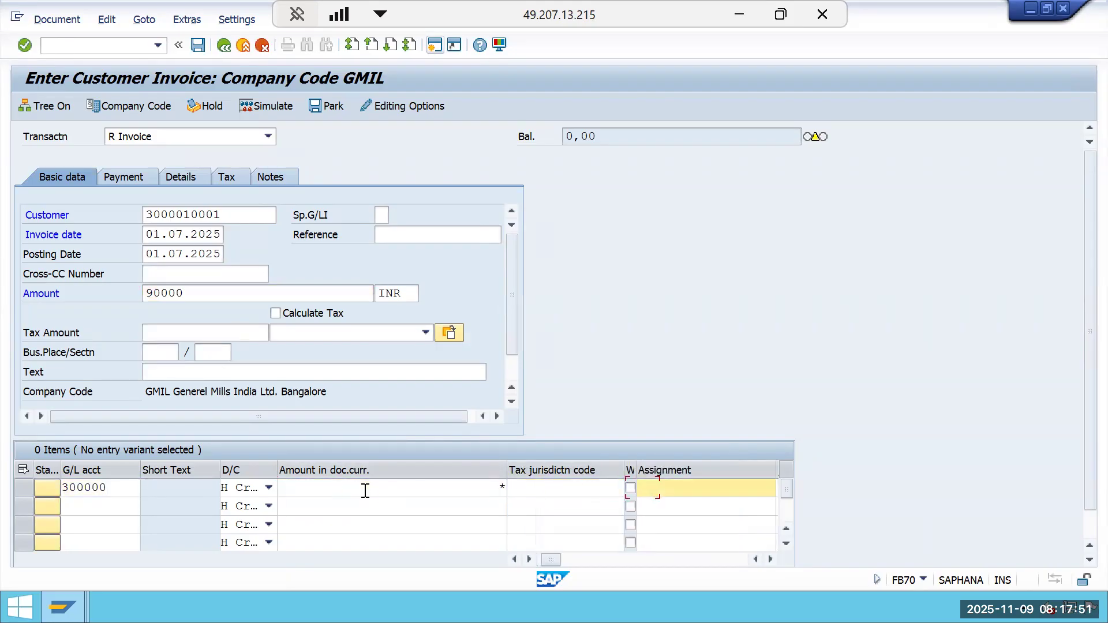
key(Tab)
key(Tab)
key(Tab)
key(Tab)
key(Tab)
key(Tab)
key(Tab)
key(Tab)
key(Tab)
key(Tab)
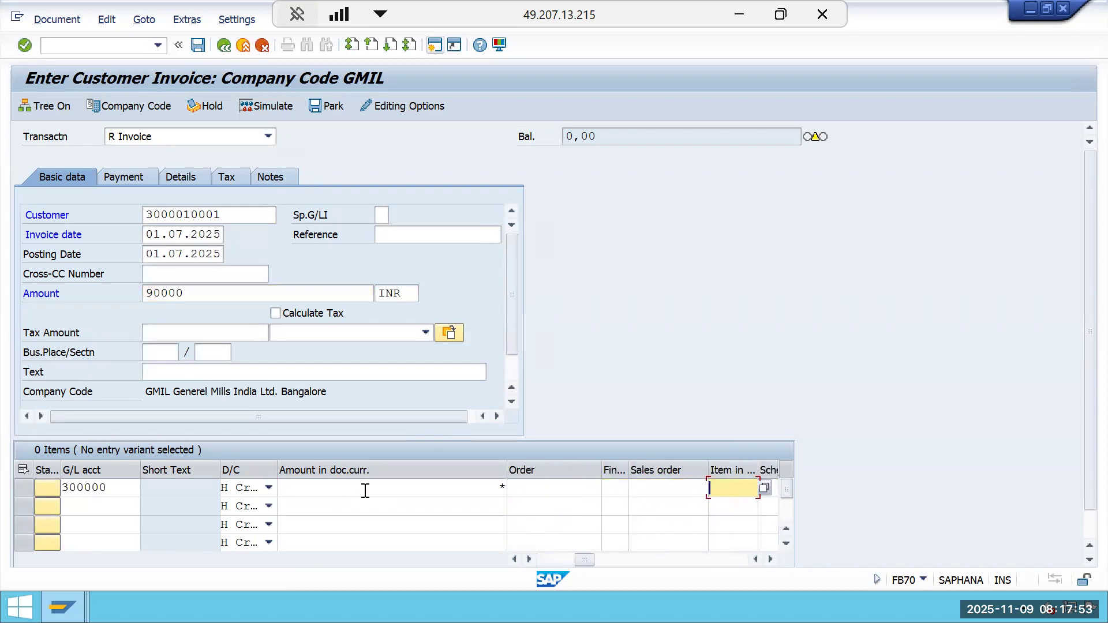
key(Tab)
key(Tab)
key(Tab)
key(Tab)
key(Tab)
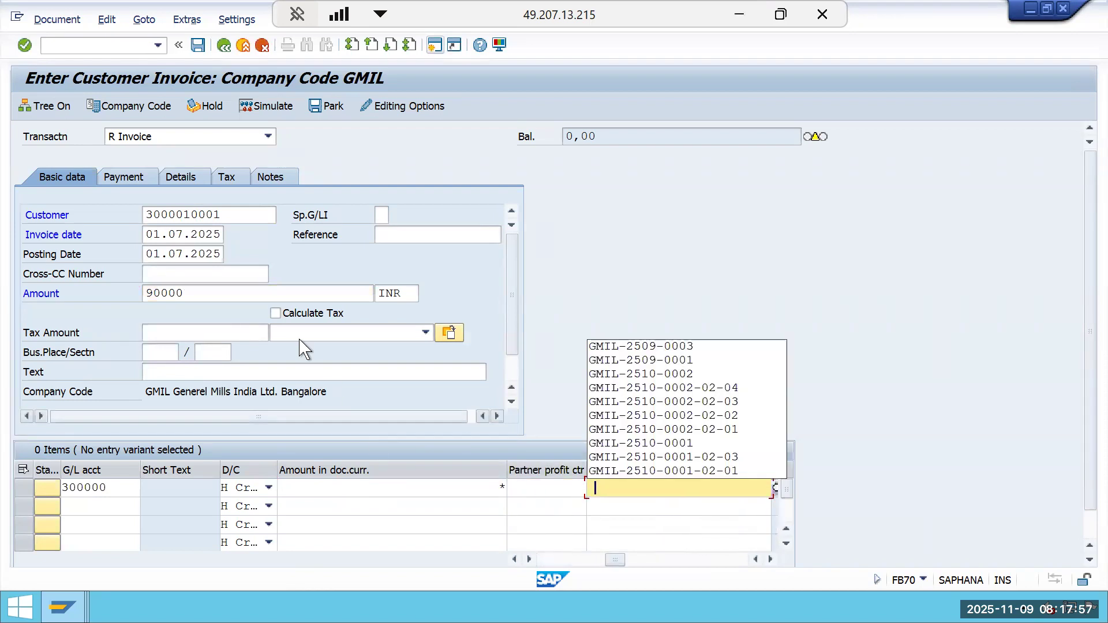
click(641, 375)
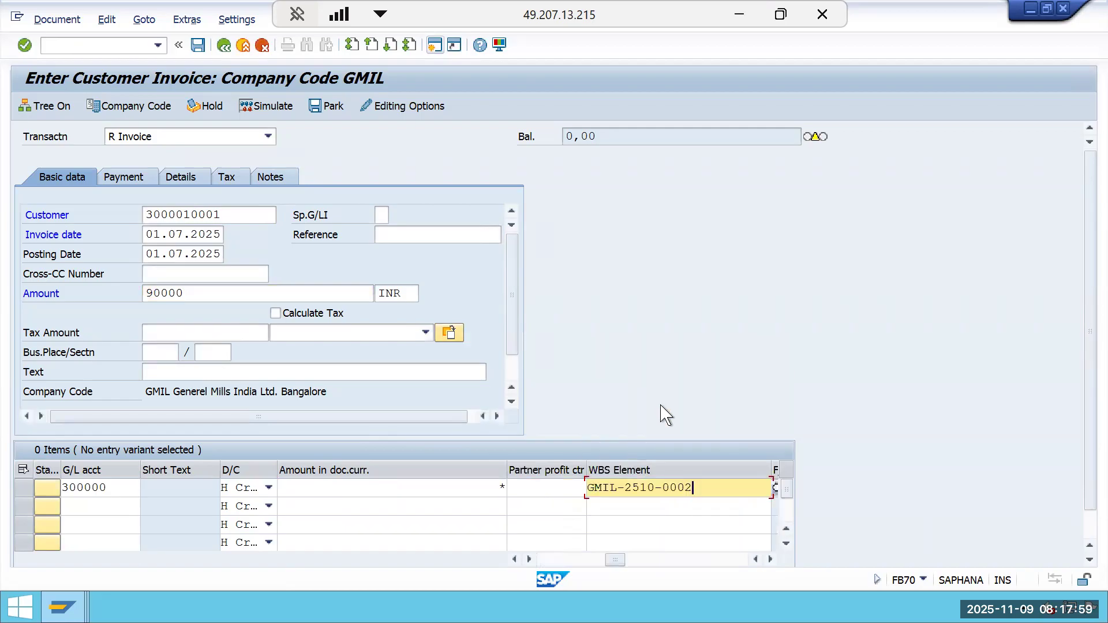
key(Return)
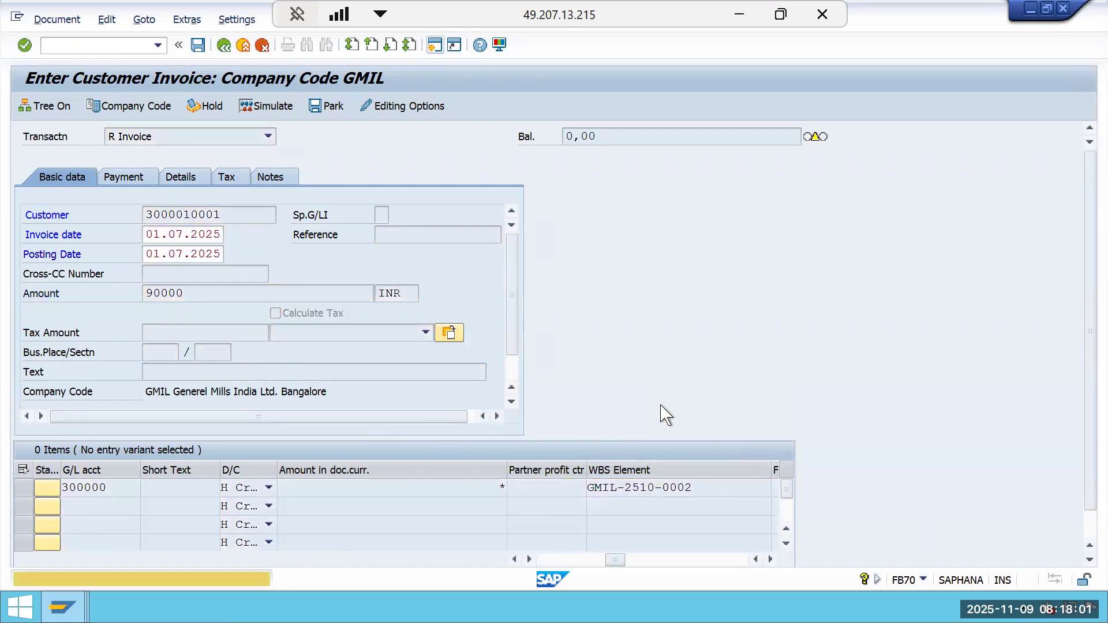
Simulate the customer invoice and post it.
key(Return)
key(Return)
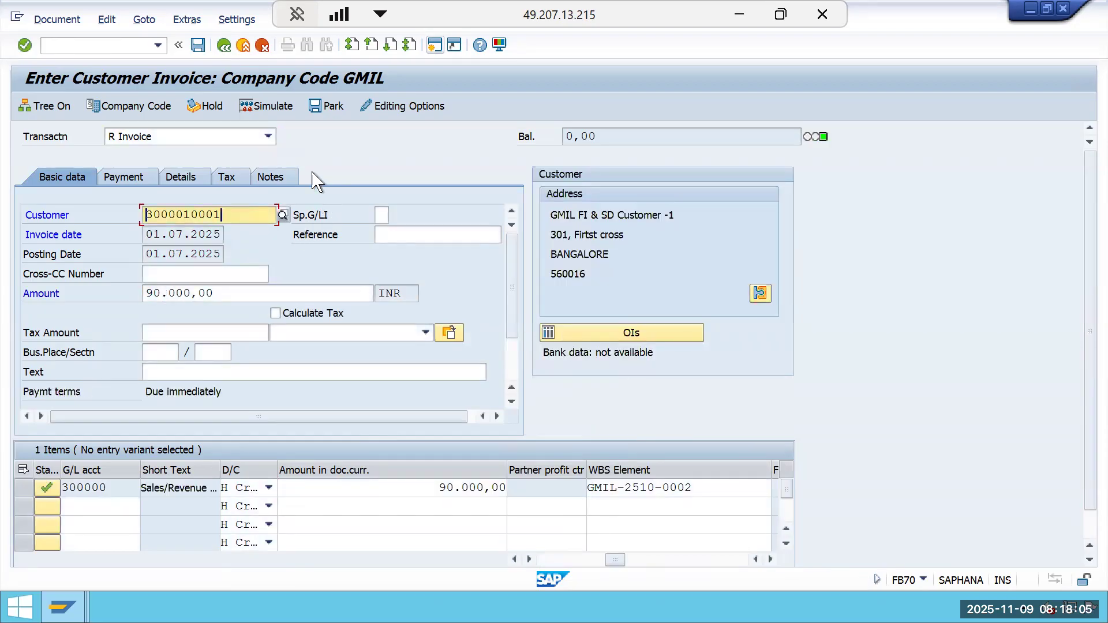
click(276, 109)
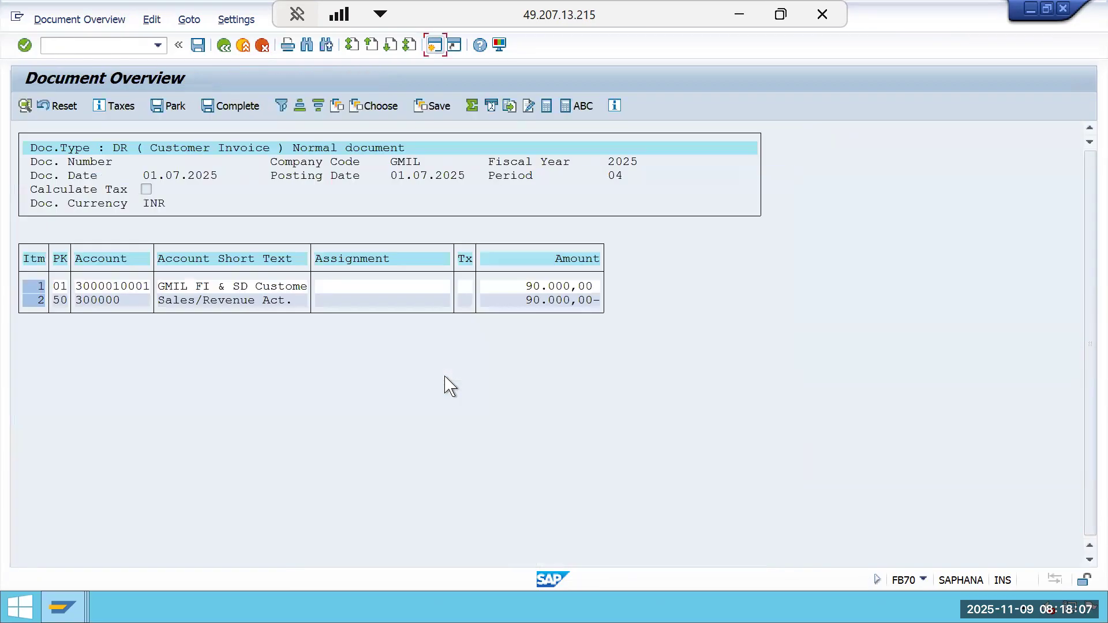
click(198, 45)
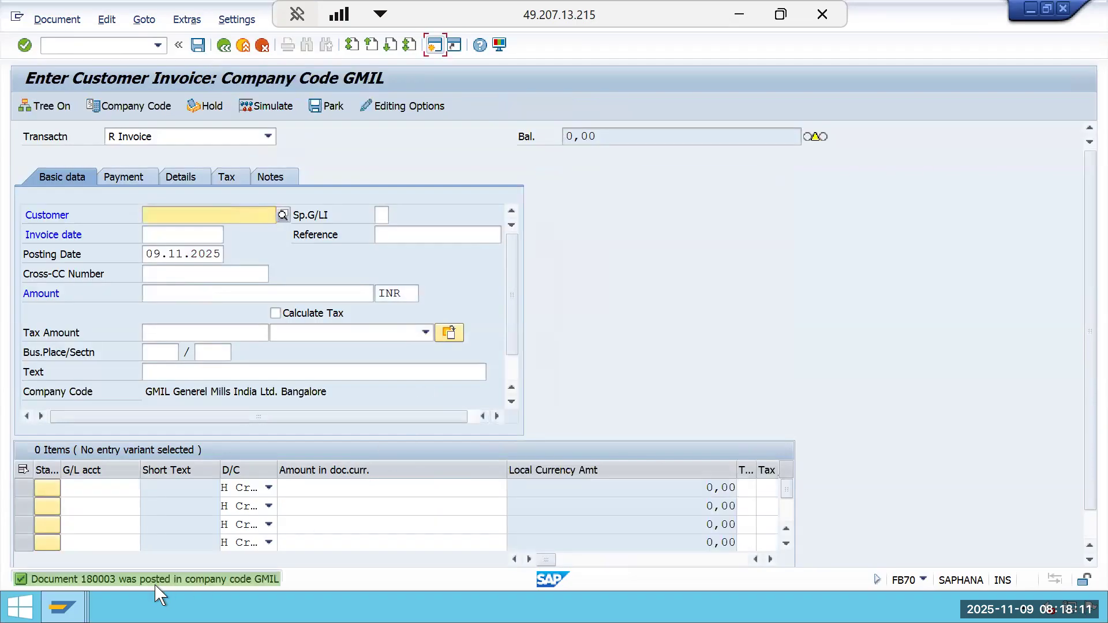
Open the posting message details, copy the message text, and close the window.
click(156, 584)
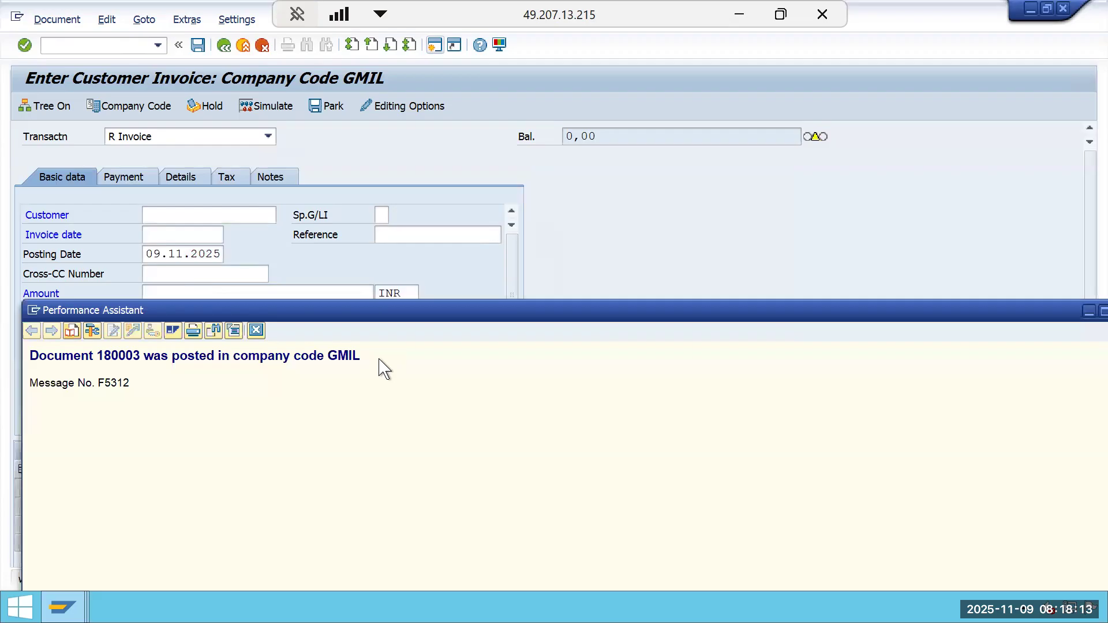
triple_click(35, 357)
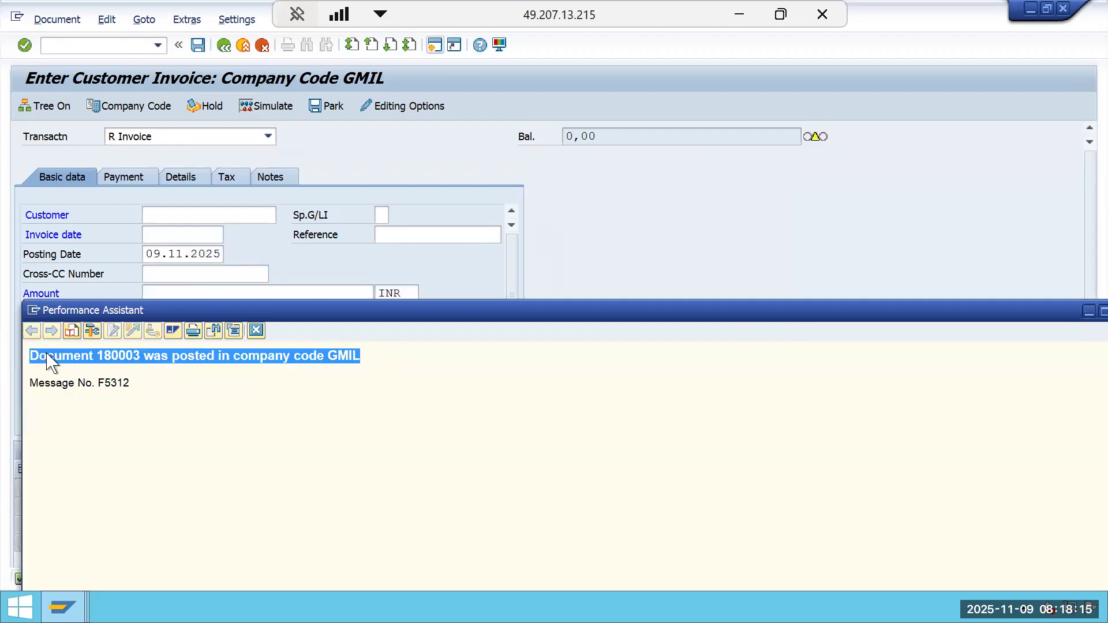
right_click(49, 357)
click(81, 375)
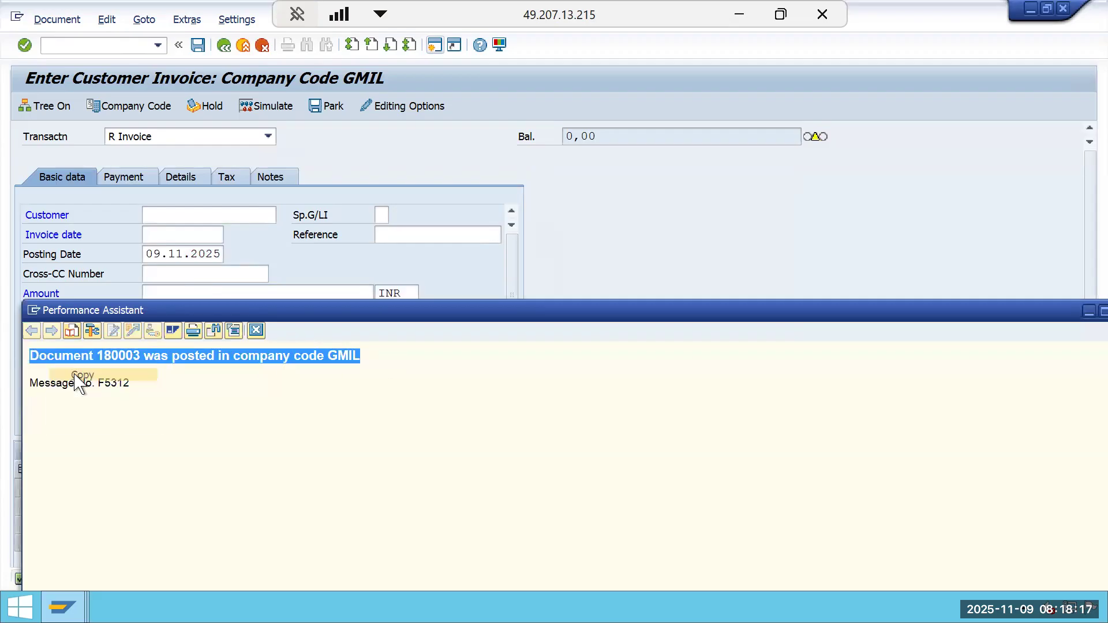
click(1087, 312)
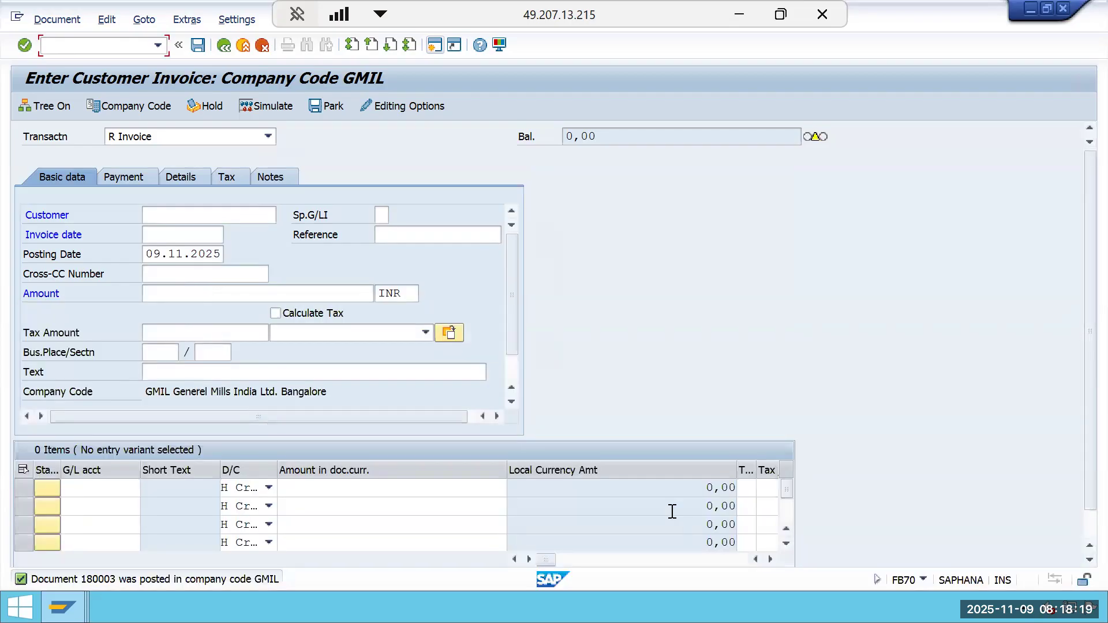
Switch to Excel and paste the posting message into F25 below the 90000 revenue.
click(739, 17)
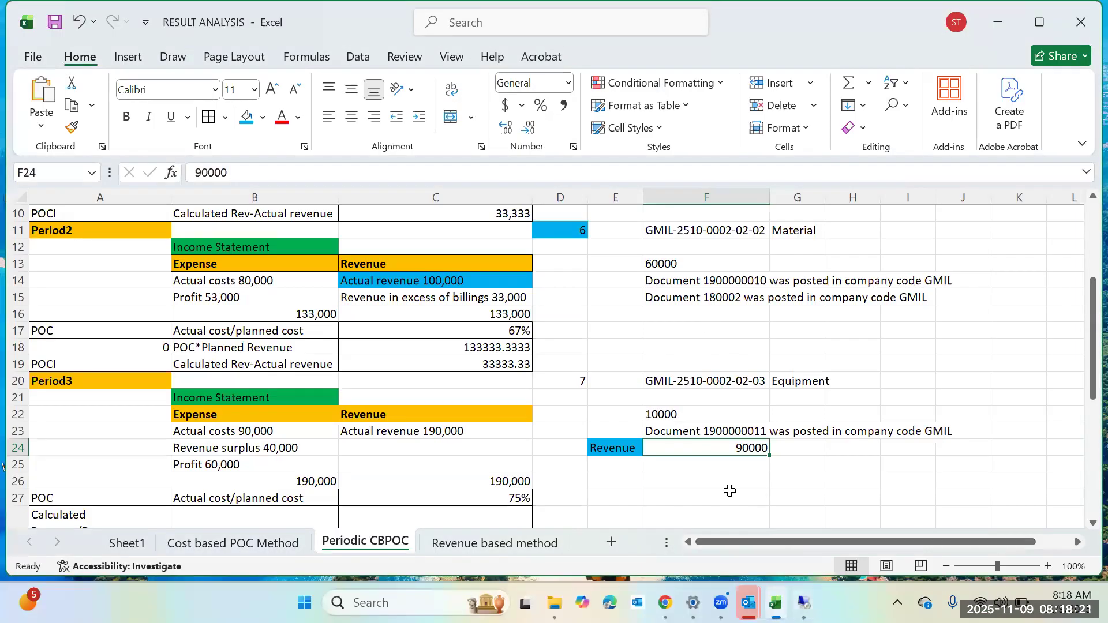
scroll(659, 500, down, 1)
click(663, 411)
right_click(664, 411)
click(740, 211)
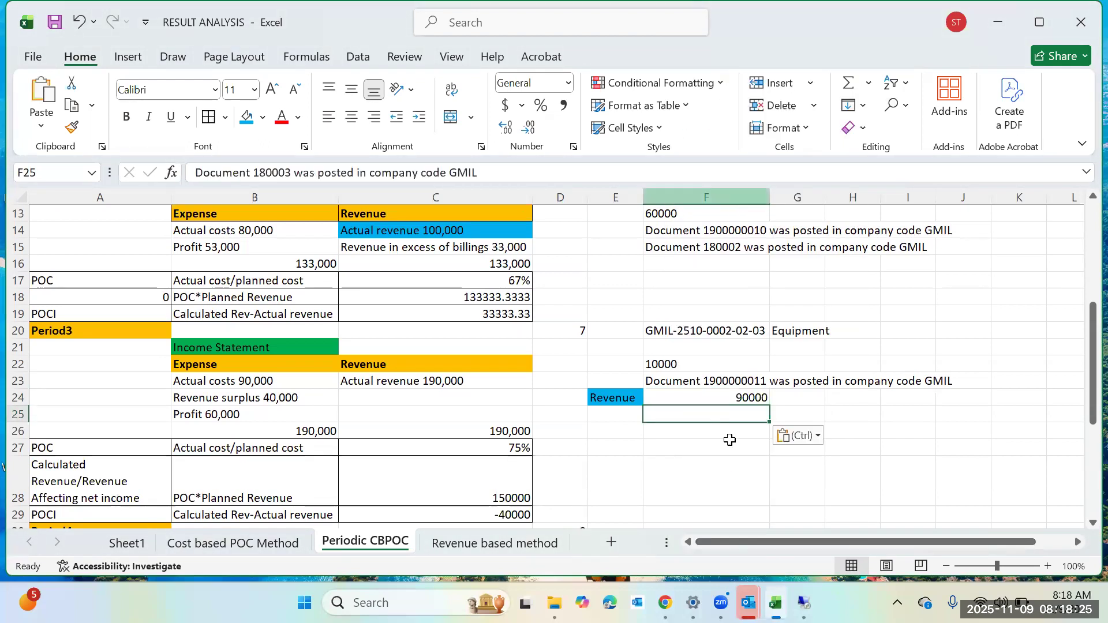
Highlight the period 4 number cell D30 with blue fill.
key(Down)
key(Down)
key(Down)
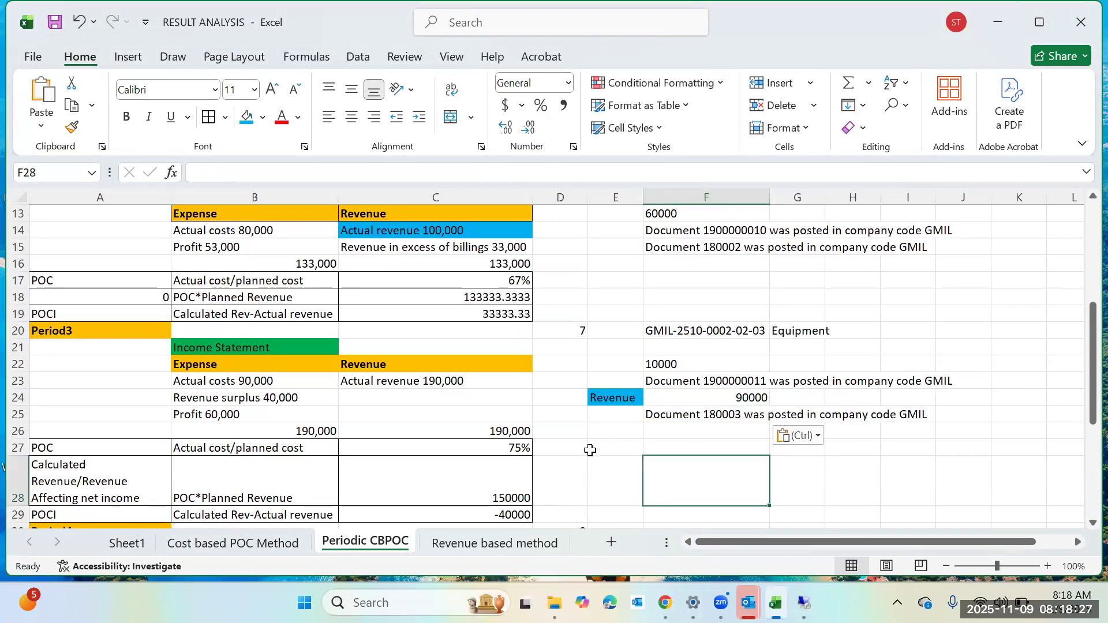
key(Escape)
scroll(586, 452, down, 2)
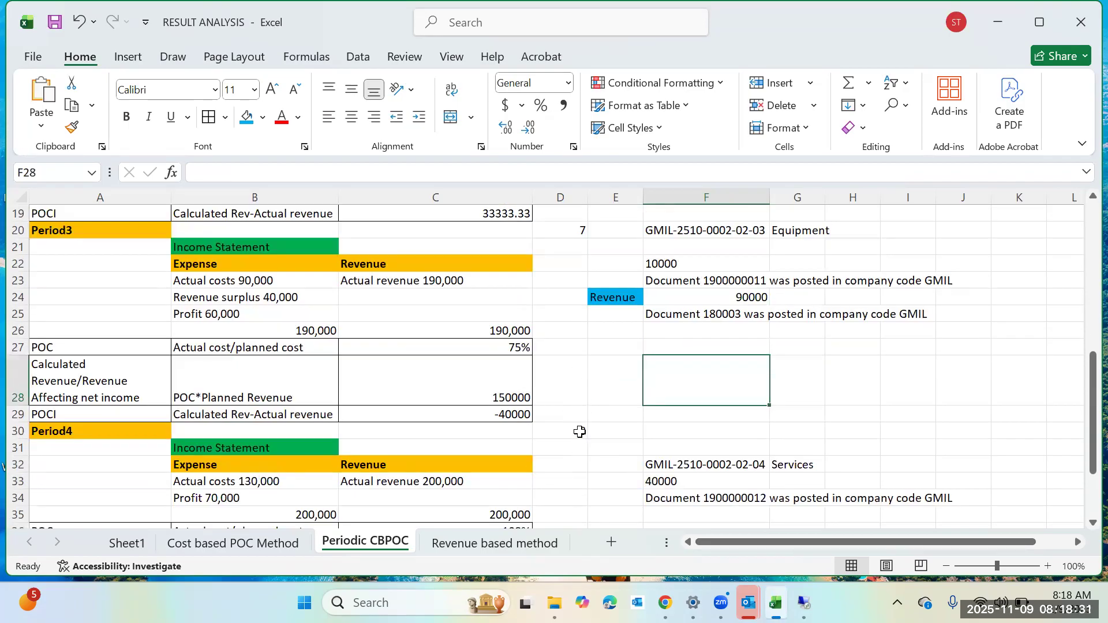
click(577, 435)
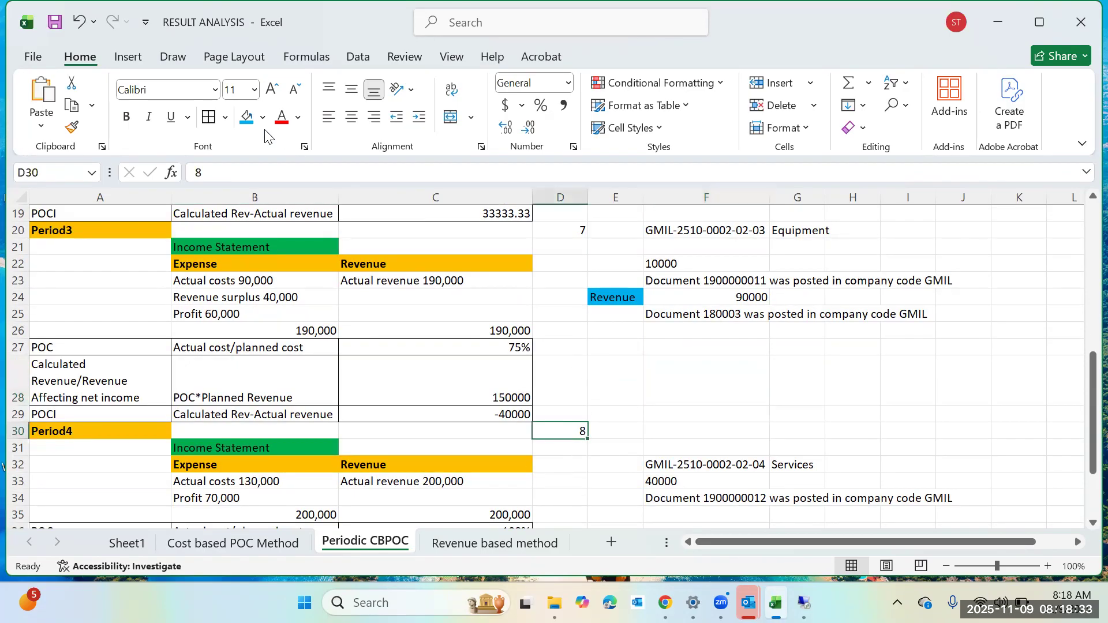
click(247, 117)
Record 10000 in F35 under the Services WBS posting and label E35 as Revenue.
click(555, 230)
scroll(405, 256, down, 2)
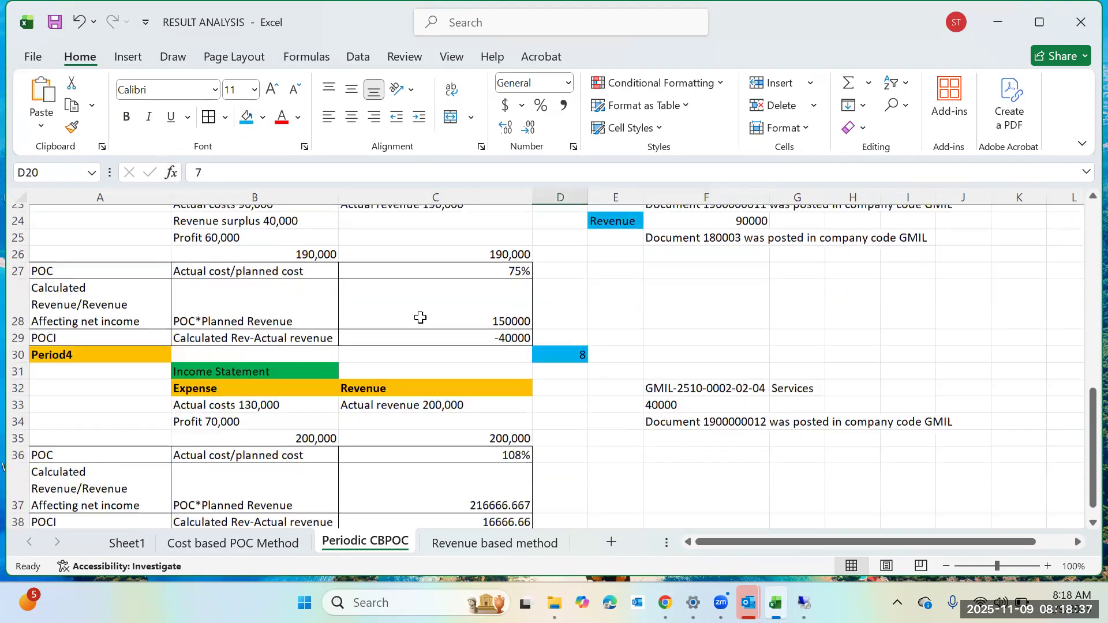
click(658, 431)
click(456, 375)
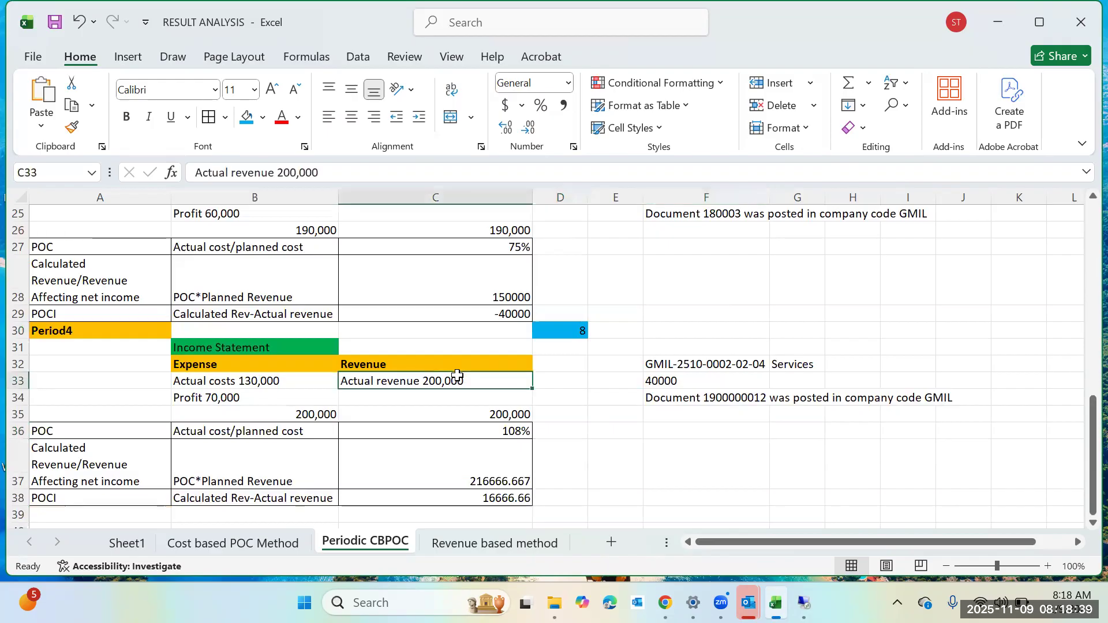
scroll(485, 394, up, 2)
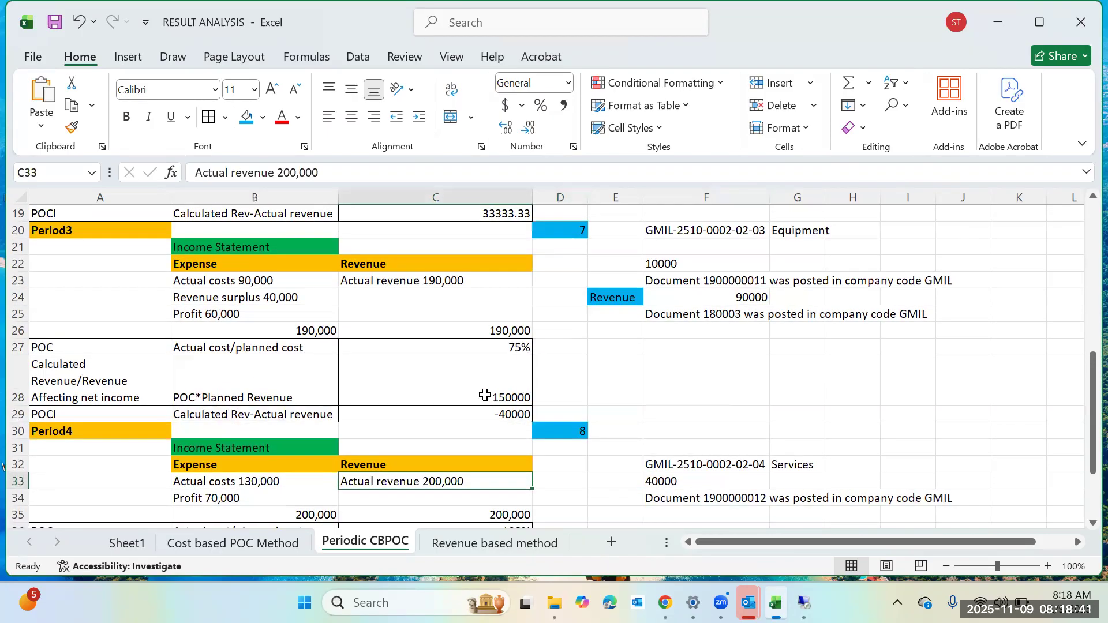
scroll(484, 394, down, 2)
click(688, 457)
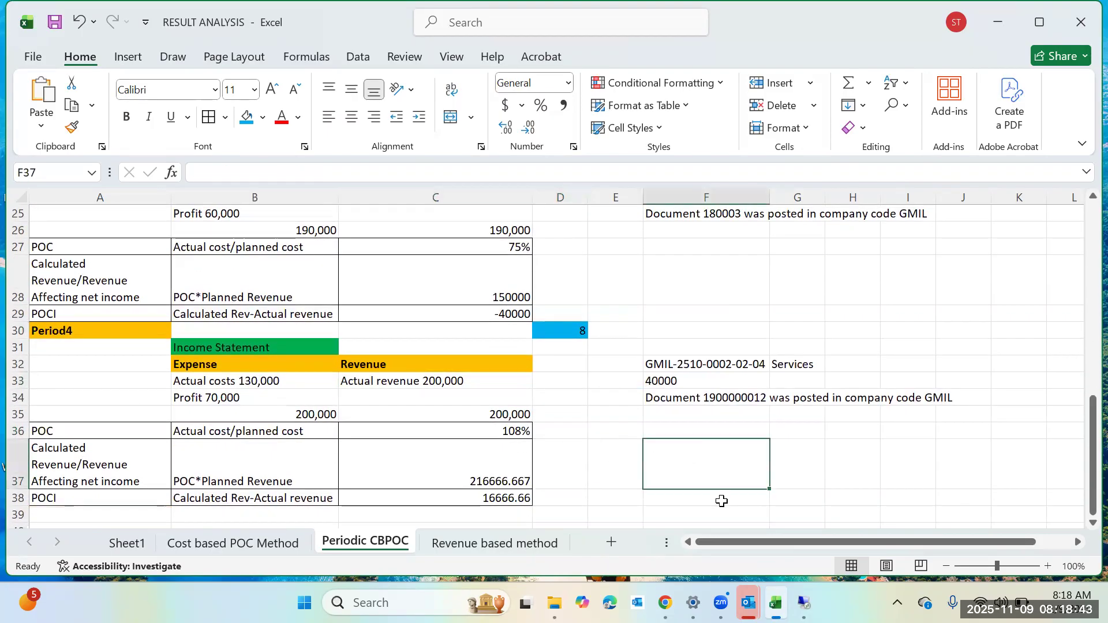
click(670, 411)
text(10000)
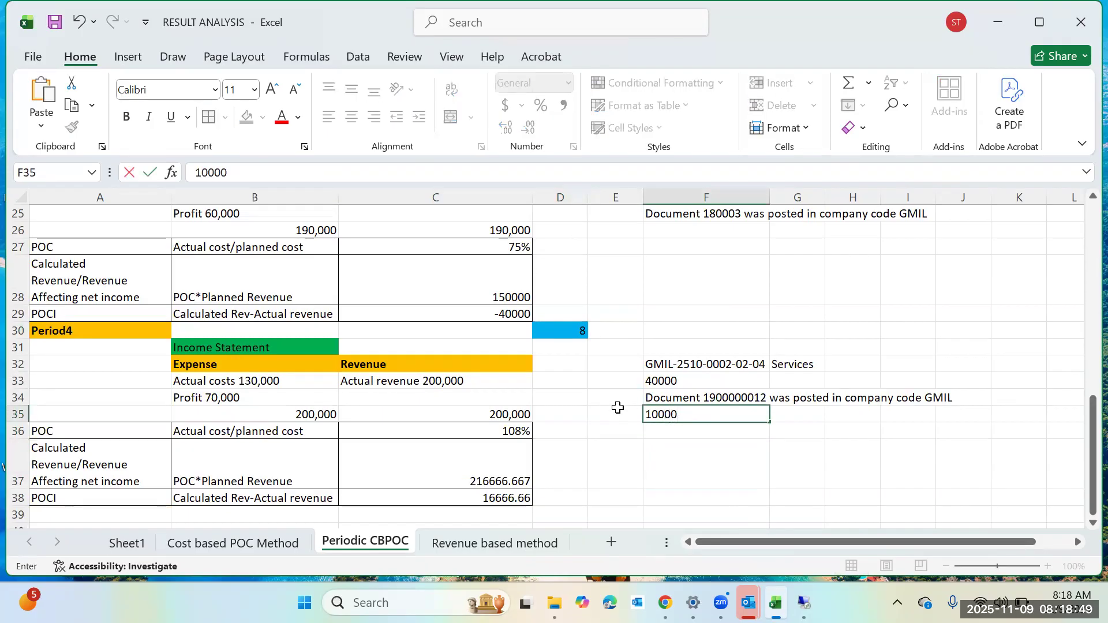
click(619, 412)
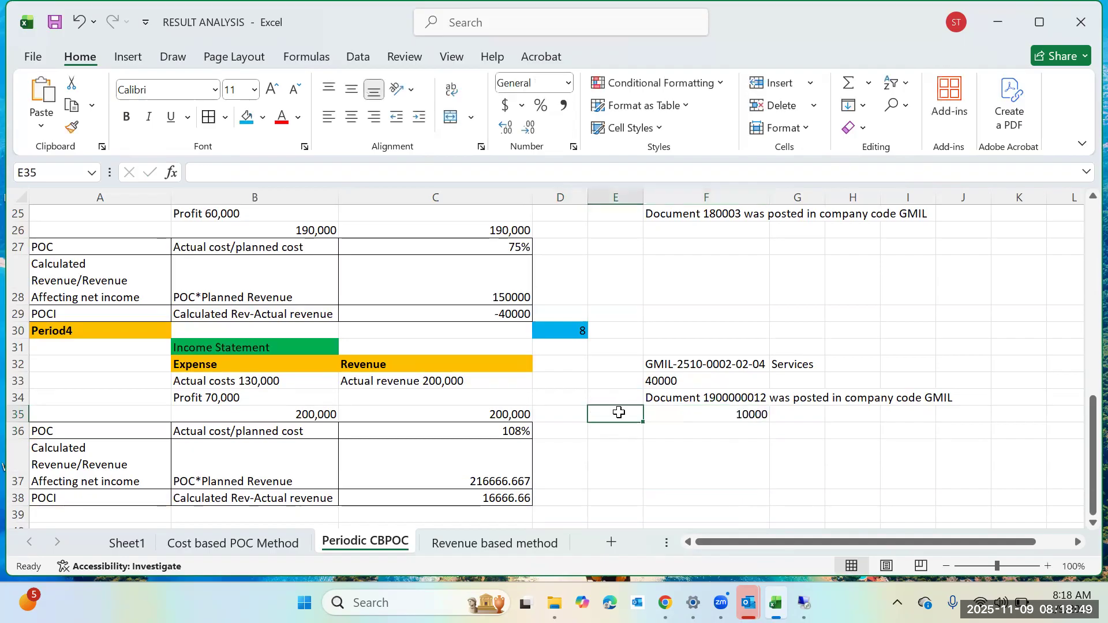
text(Revenue)
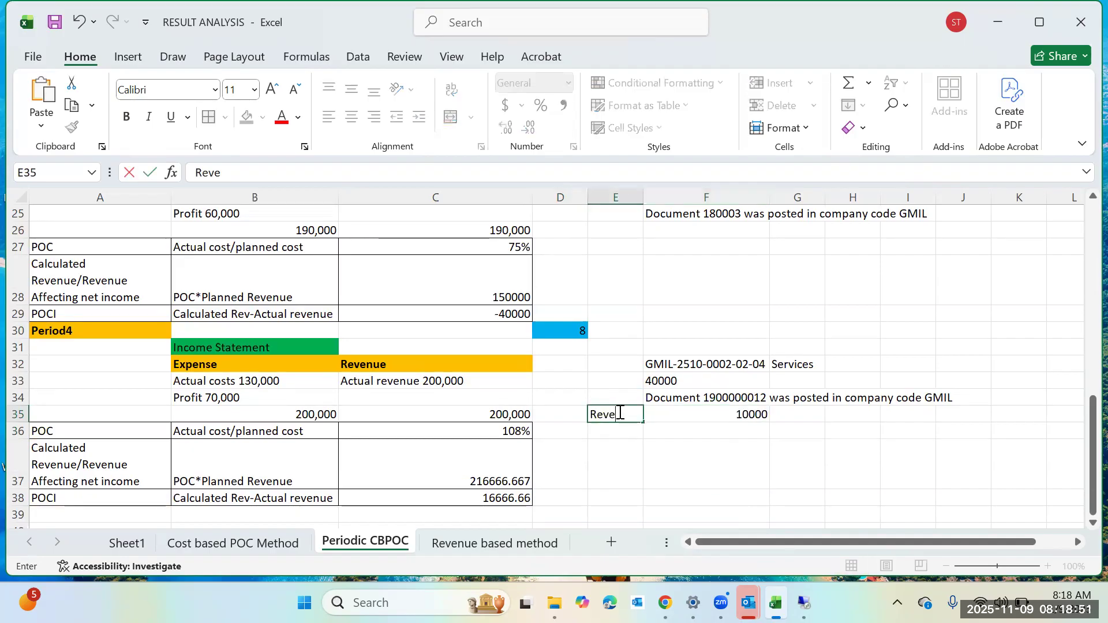
click(753, 482)
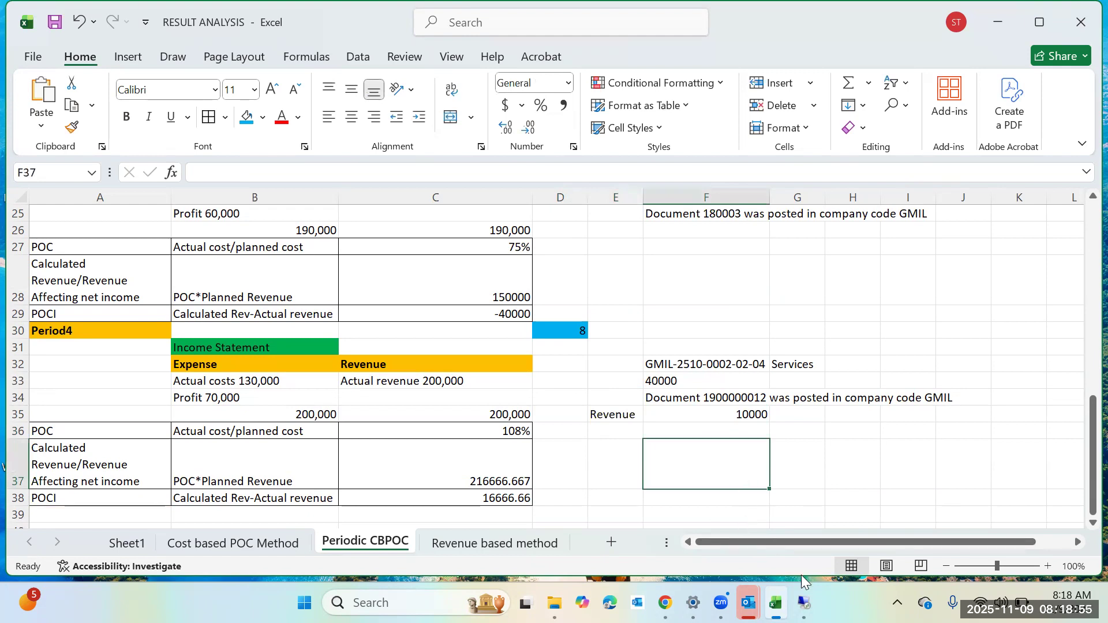
mouse_move(803, 602)
click(812, 502)
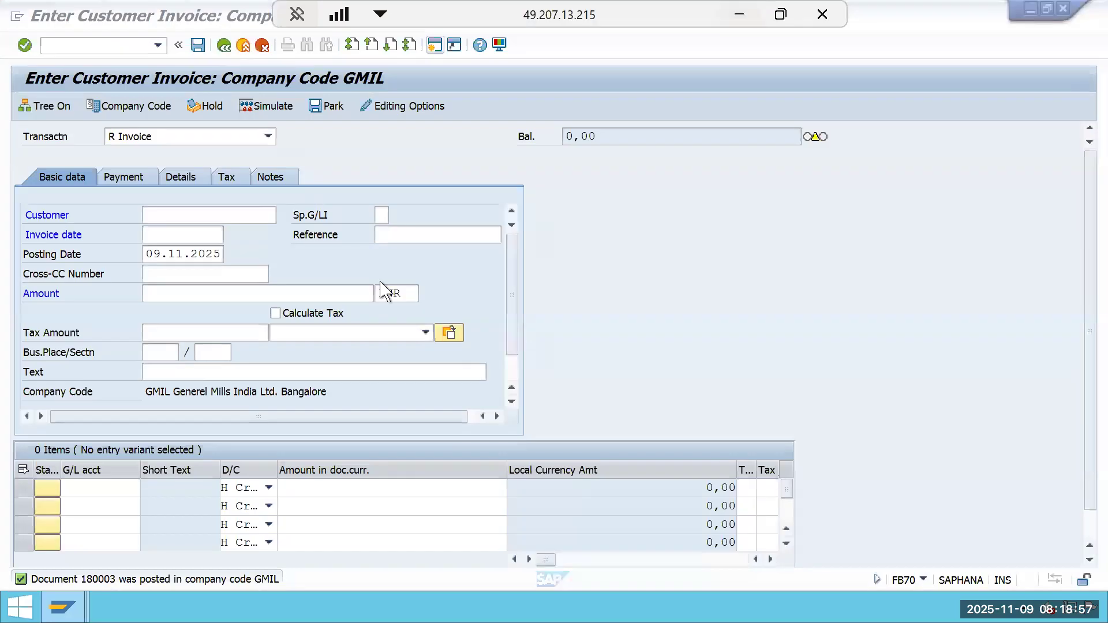
click(226, 210)
click(221, 256)
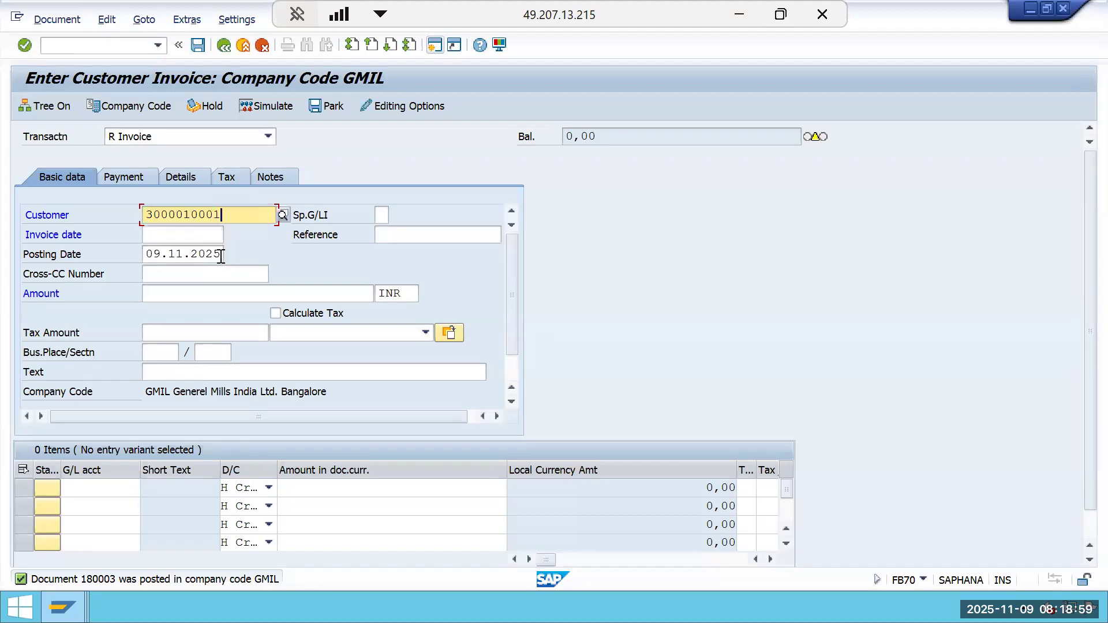
Set both the invoice date and the posting date to 01.08.2025.
click(182, 232)
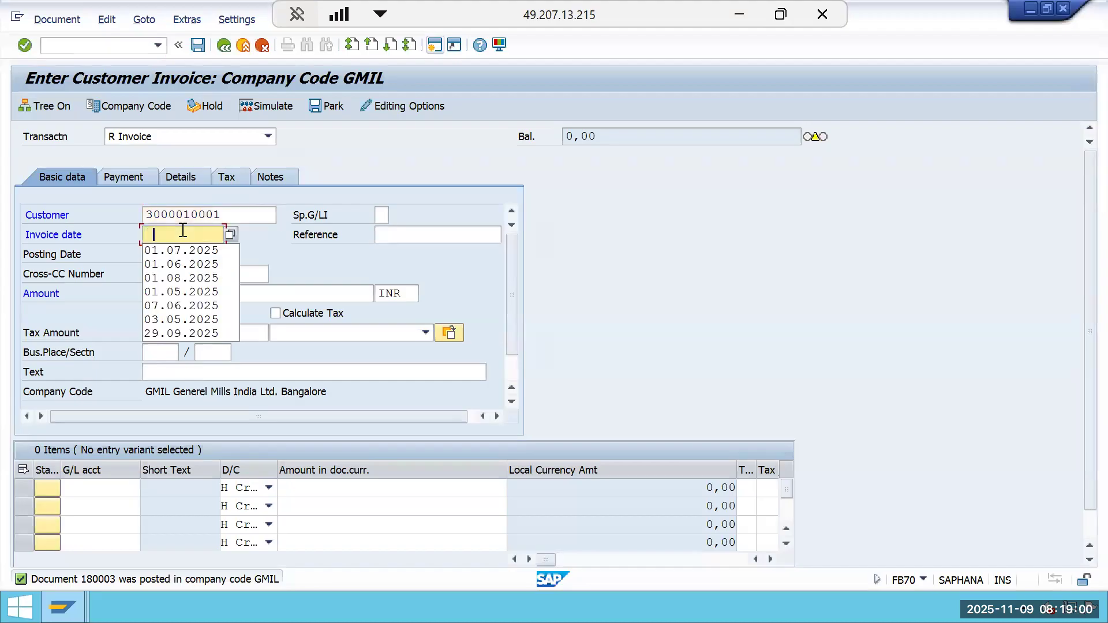
click(188, 277)
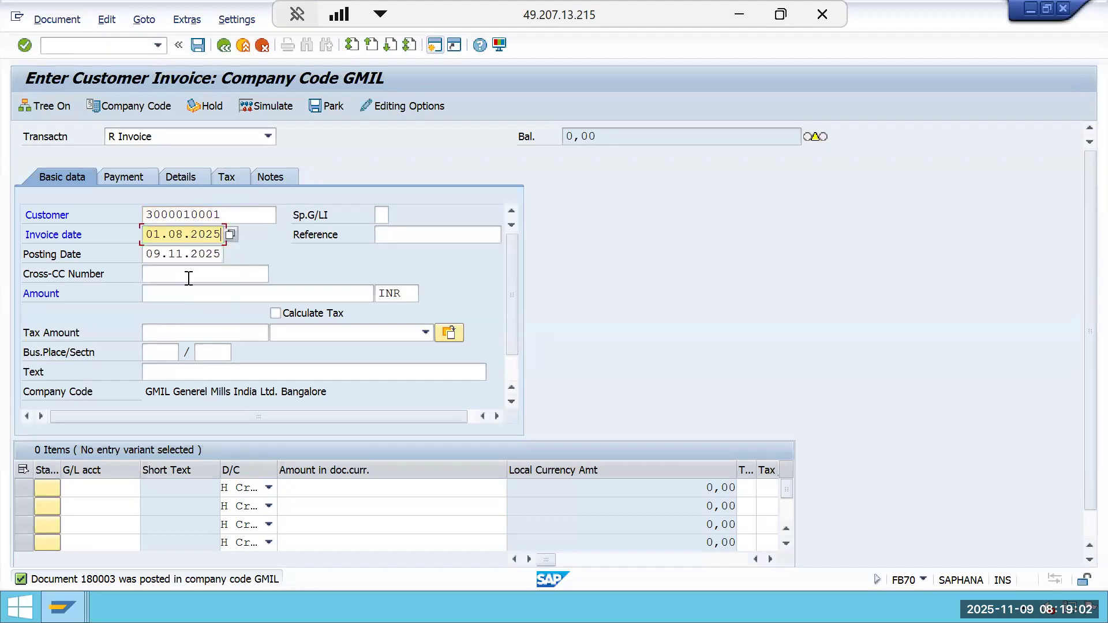
click(222, 258)
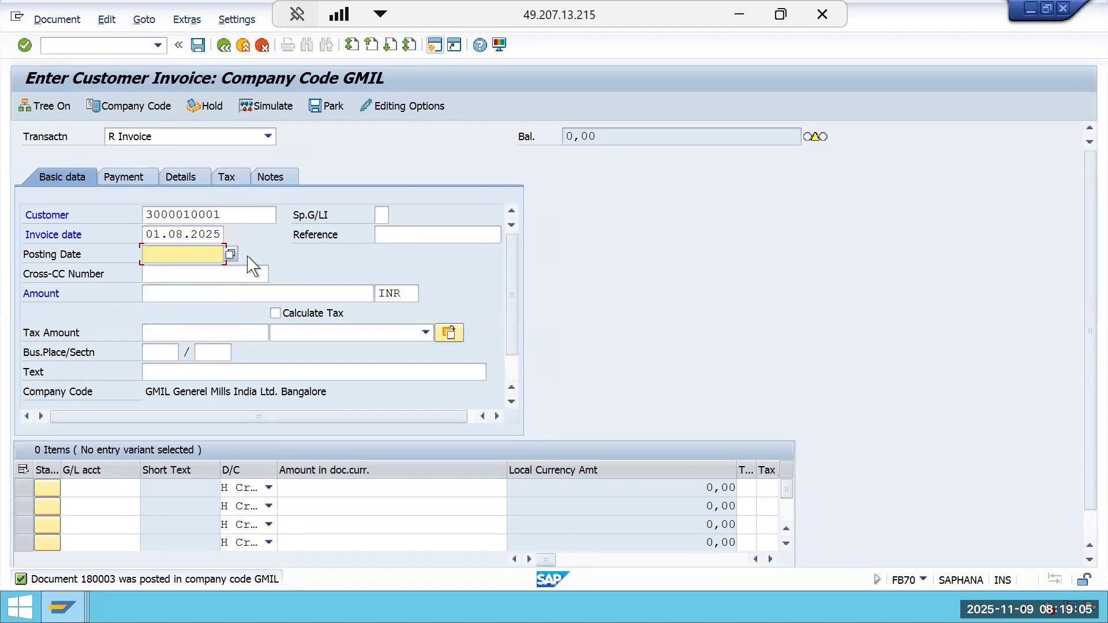
key(BackSpace)
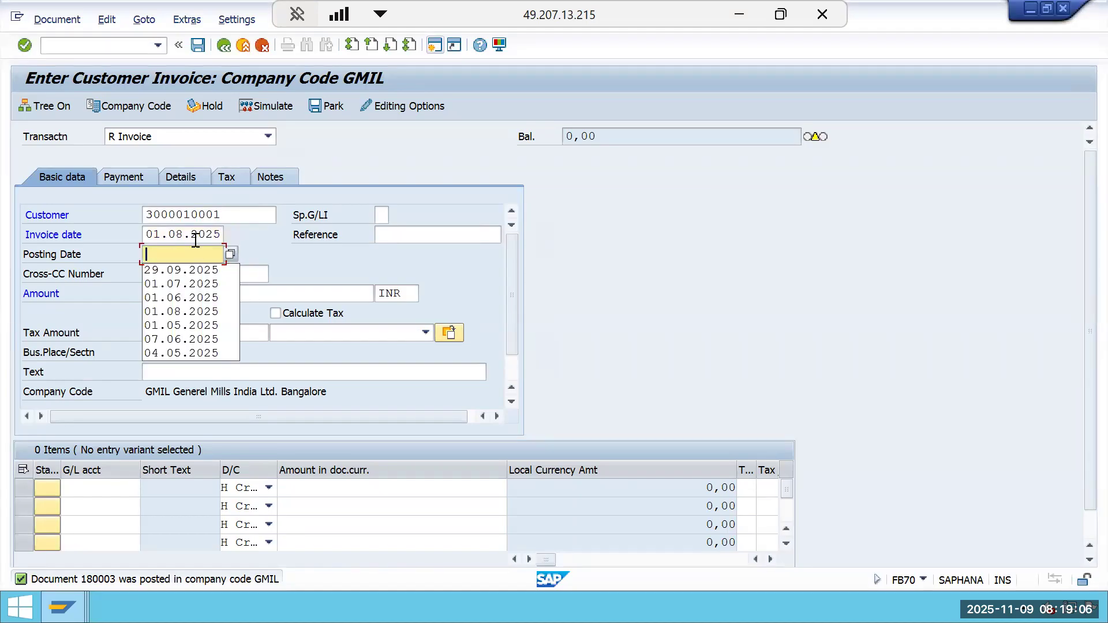
click(192, 312)
Enter 10000 as the invoice amount.
click(204, 299)
text(10)
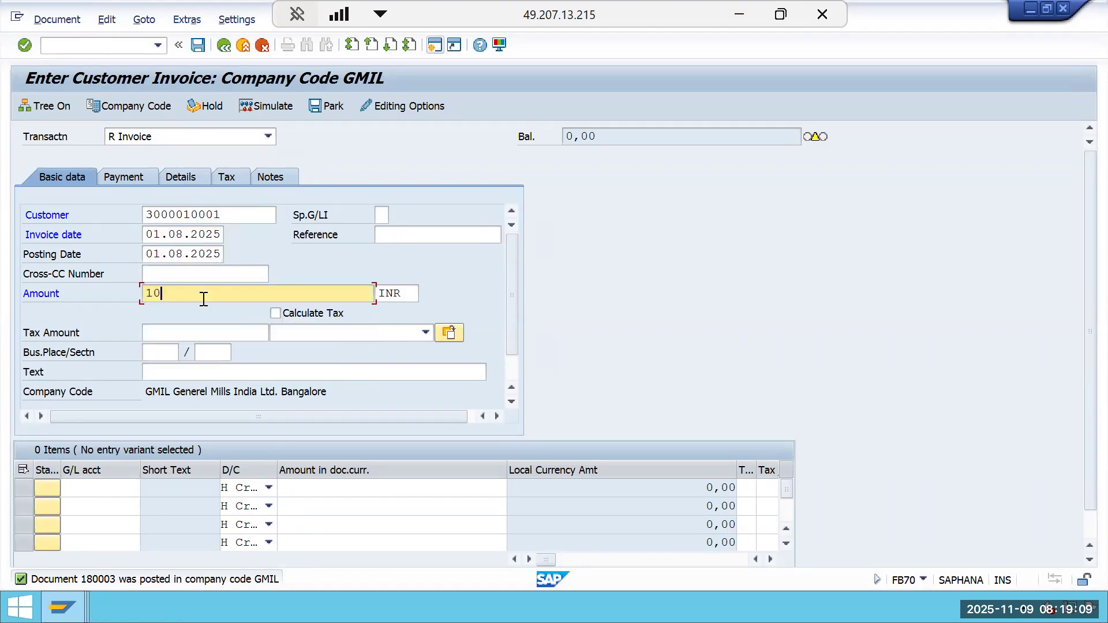
text(000)
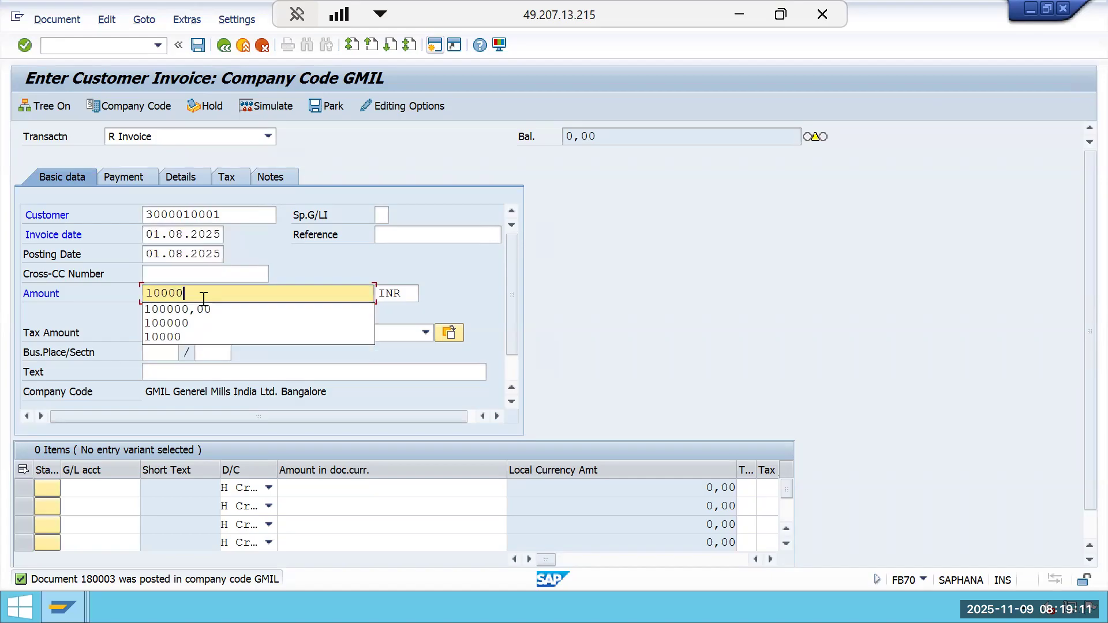
click(645, 316)
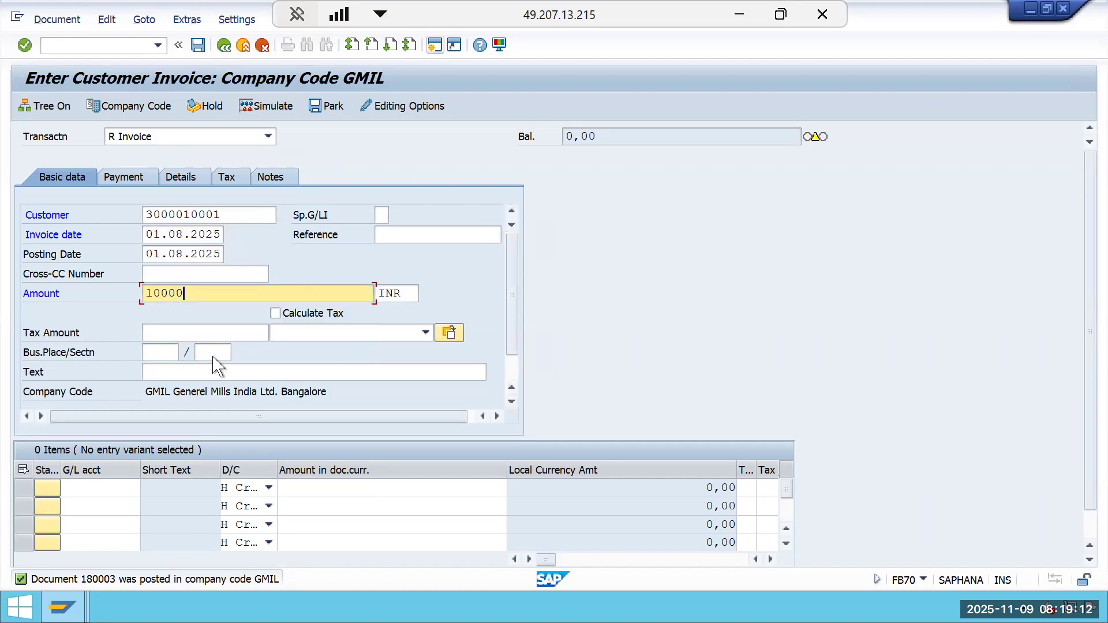
Enter G/L account 300000 in the first line item.
click(109, 489)
key(space)
click(110, 521)
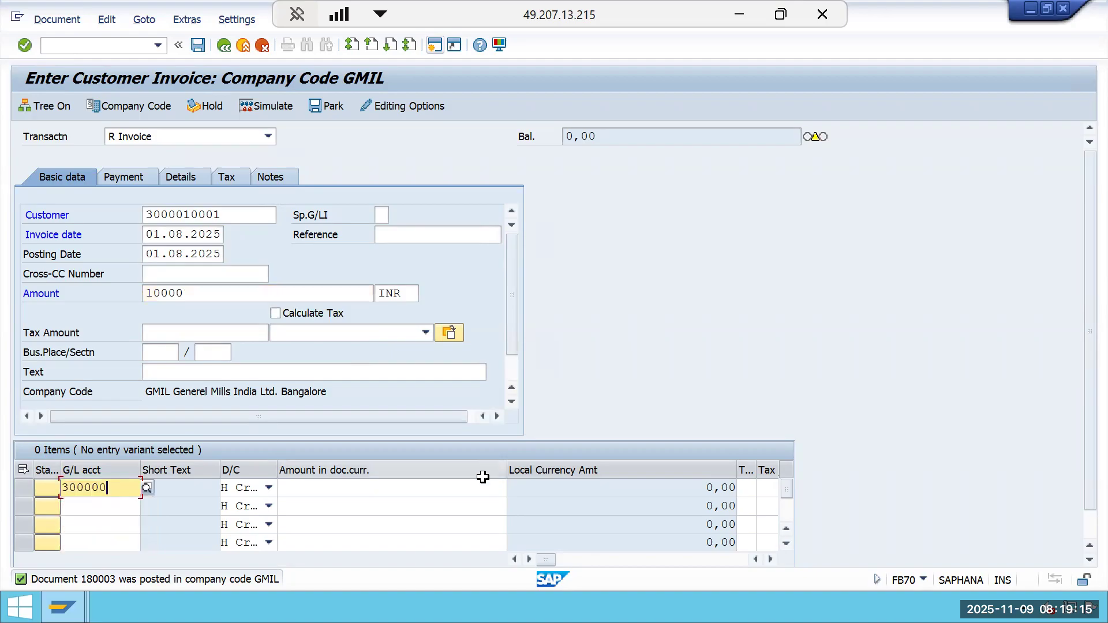
Enter * as the line item amount so it takes the invoice total.
click(476, 487)
key(space)
click(475, 505)
key(Tab)
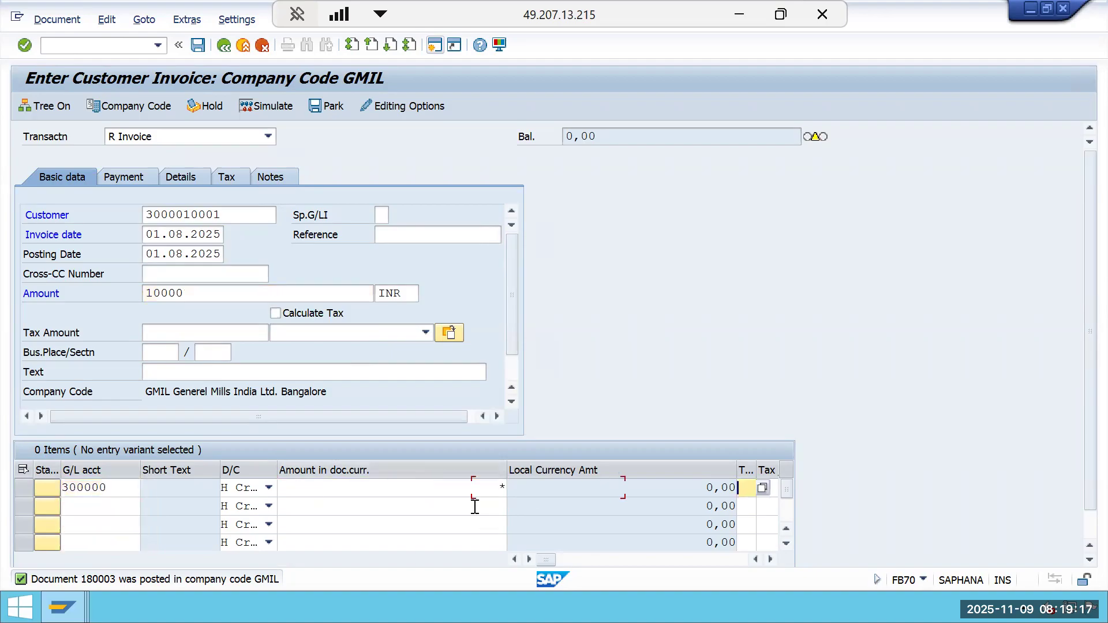
Assign WBS element GMIL-2510-0002 to the revenue line item and confirm the entries.
key(Tab)
key(Tab)
key(Tab)
key(Tab)
key(Tab)
key(Tab)
key(Tab)
key(Tab)
key(Tab)
key(Tab)
key(Tab)
key(Tab)
key(Tab)
key(Tab)
key(Tab)
key(Tab)
key(Tab)
key(Tab)
key(Tab)
key(Tab)
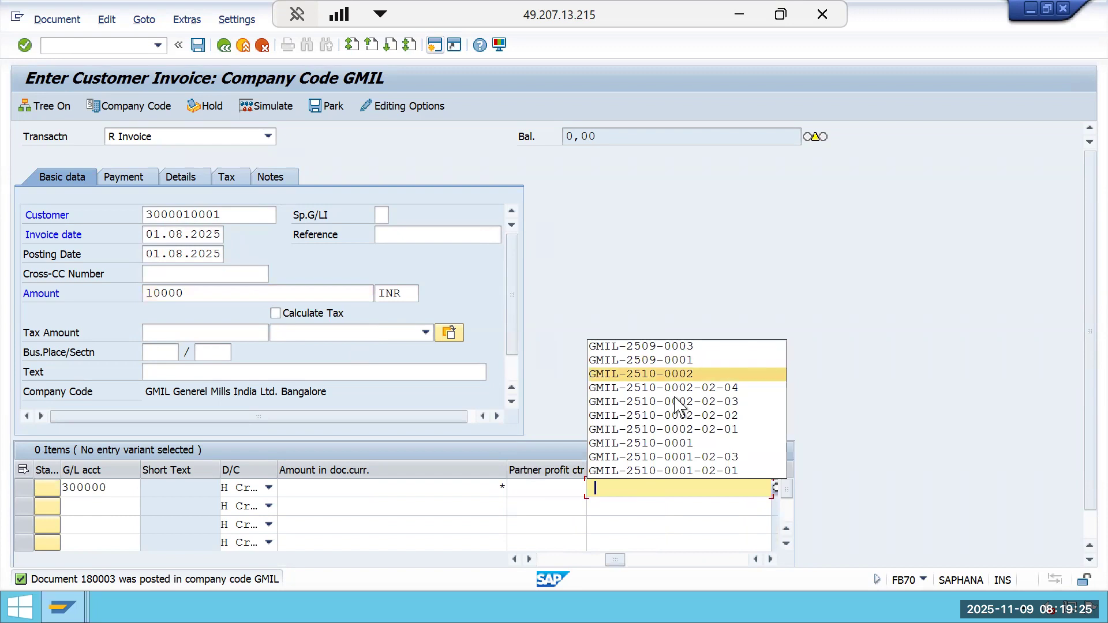
click(672, 374)
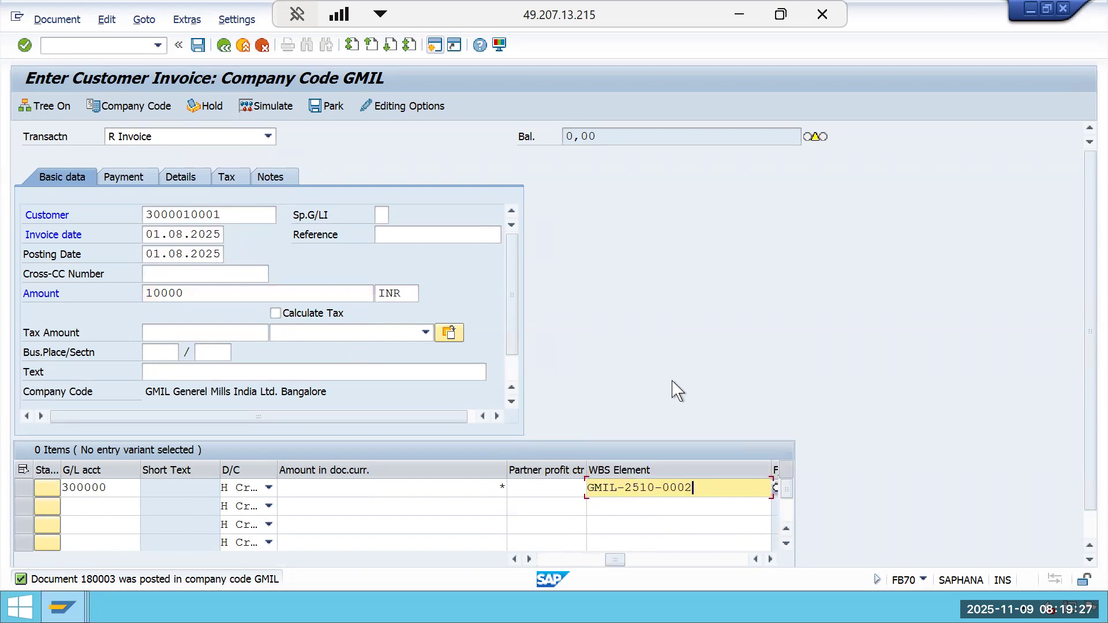
key(Return)
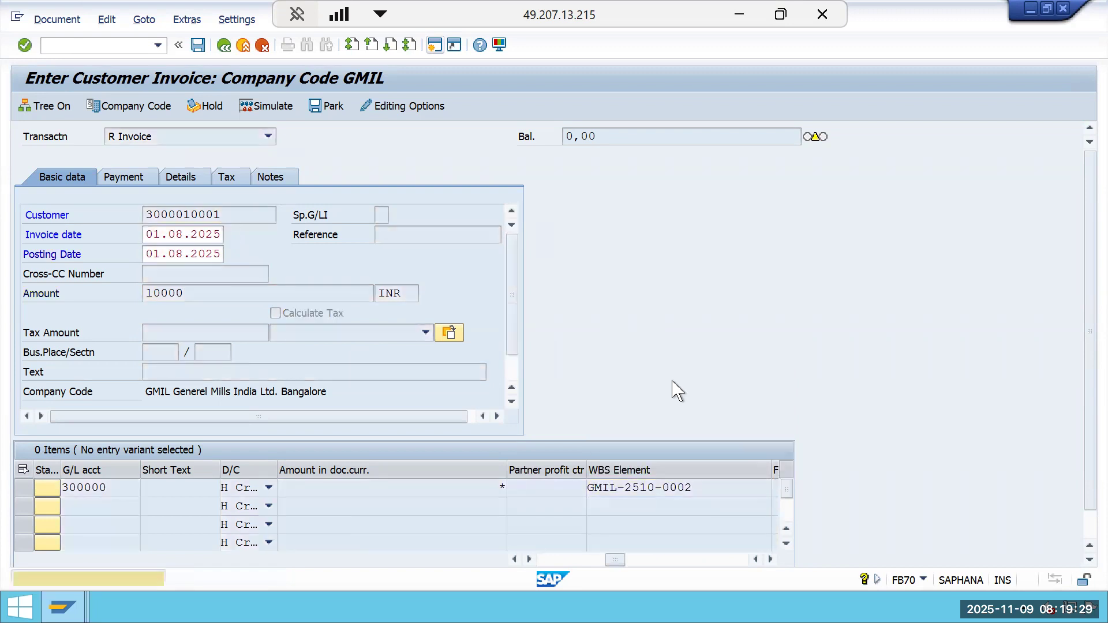
key(Return)
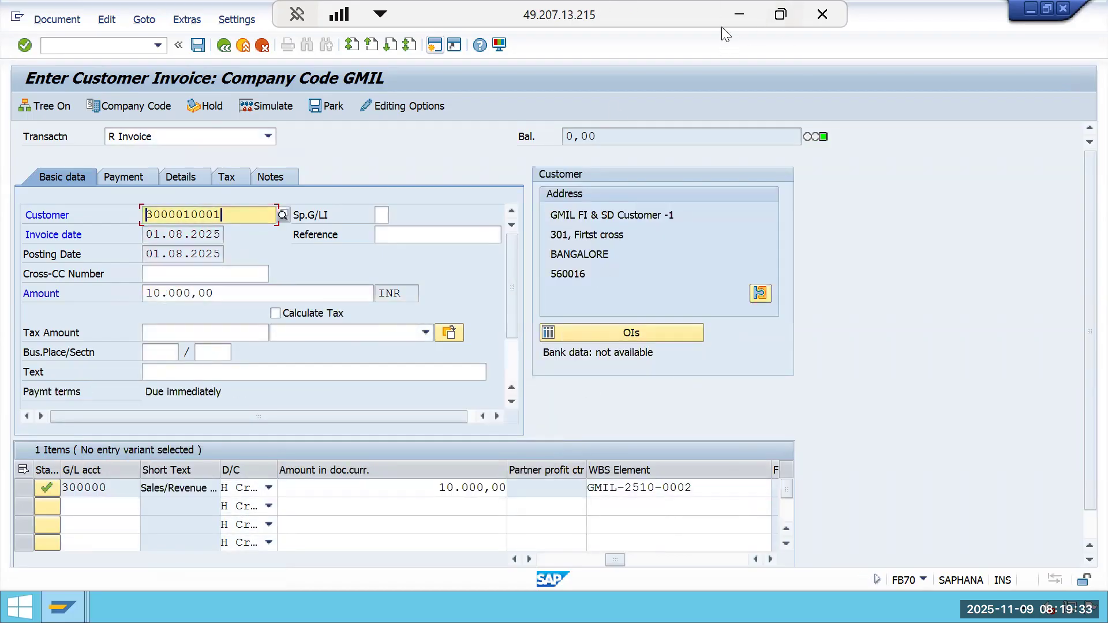
Simulate the customer invoice and post it.
click(739, 14)
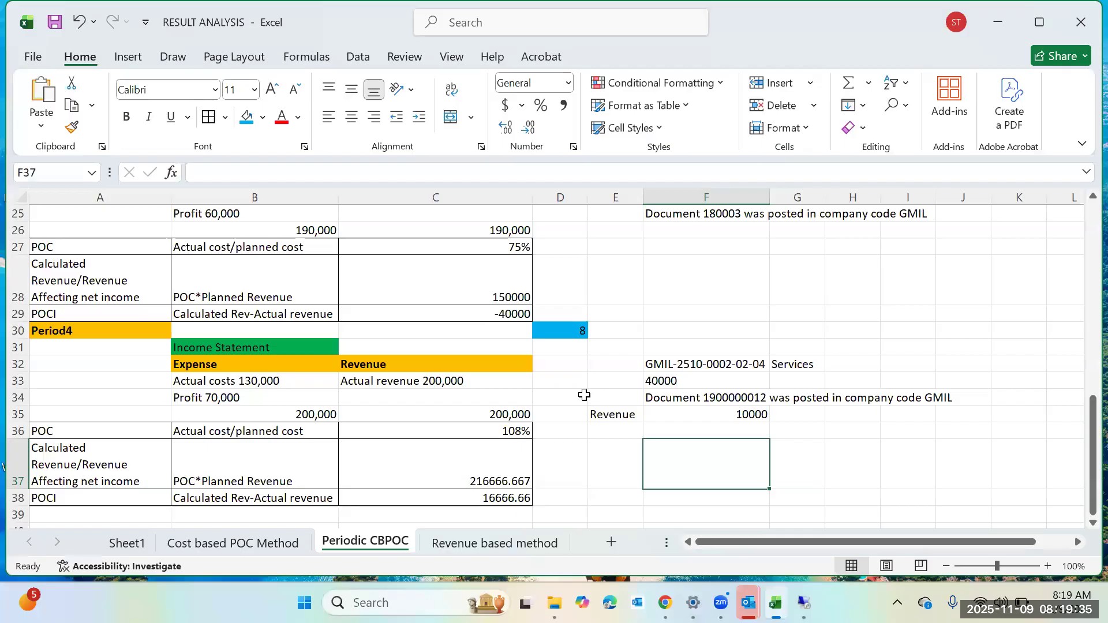
scroll(584, 394, down, 3)
scroll(719, 510, up, 2)
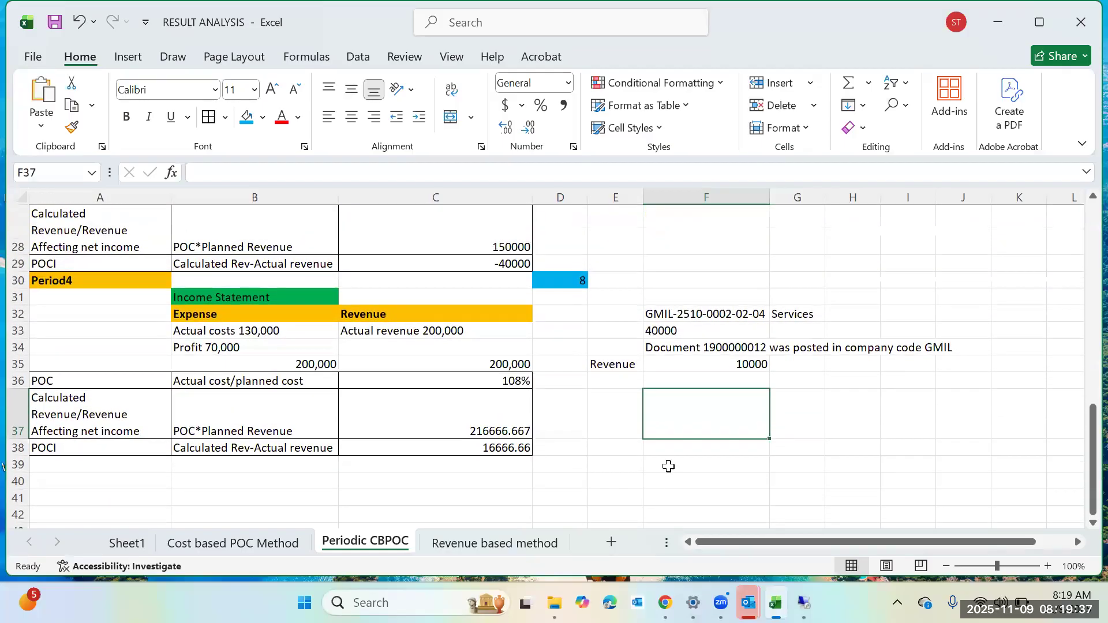
mouse_move(804, 602)
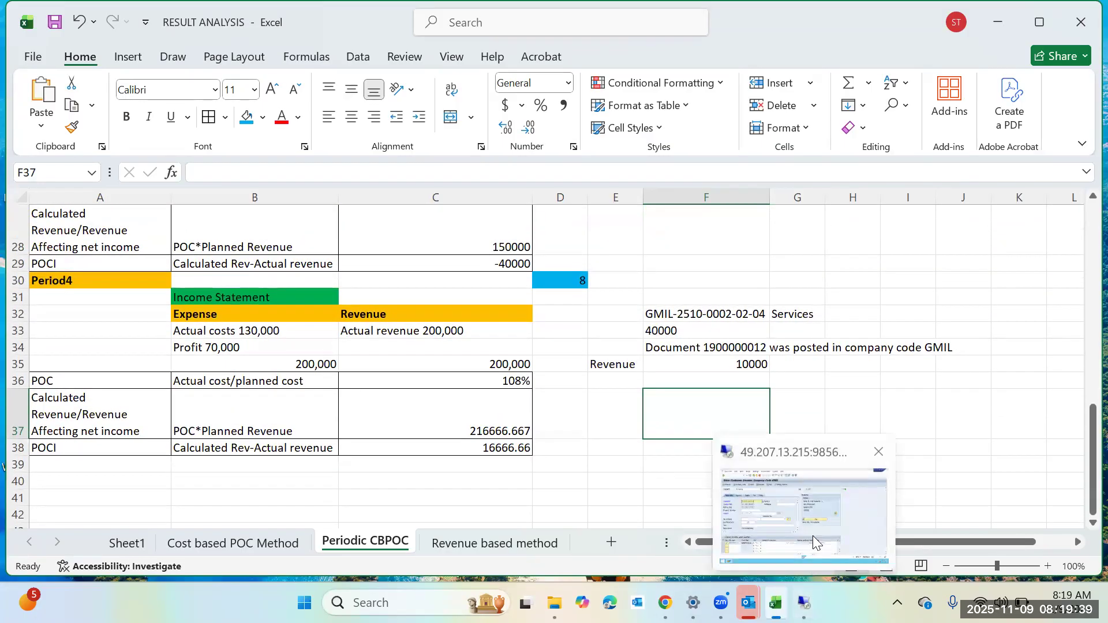
click(813, 535)
click(275, 107)
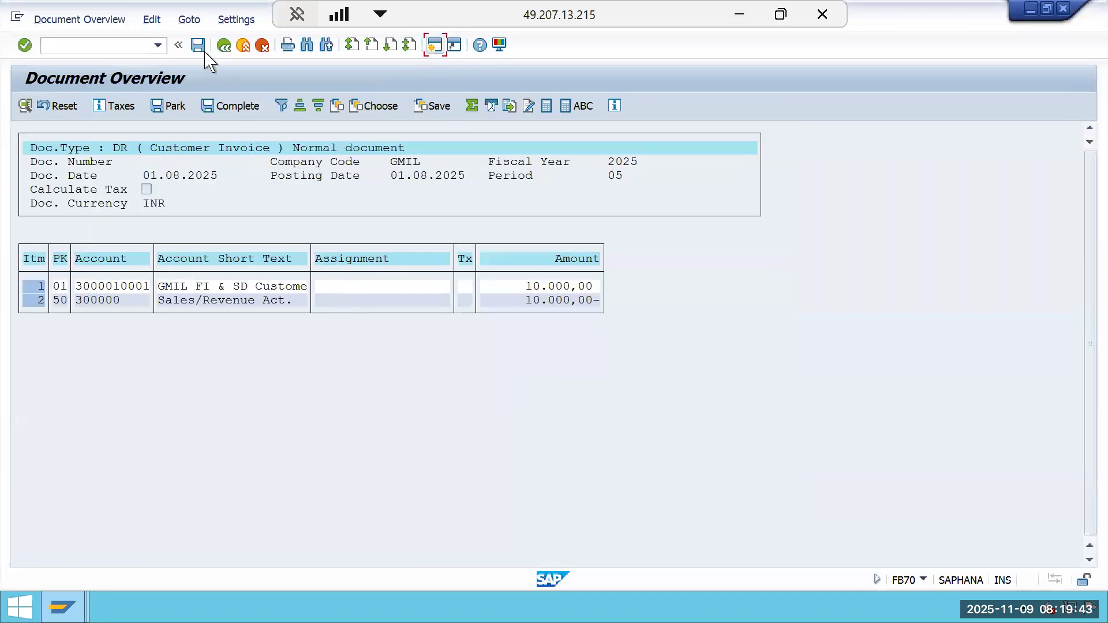
click(199, 46)
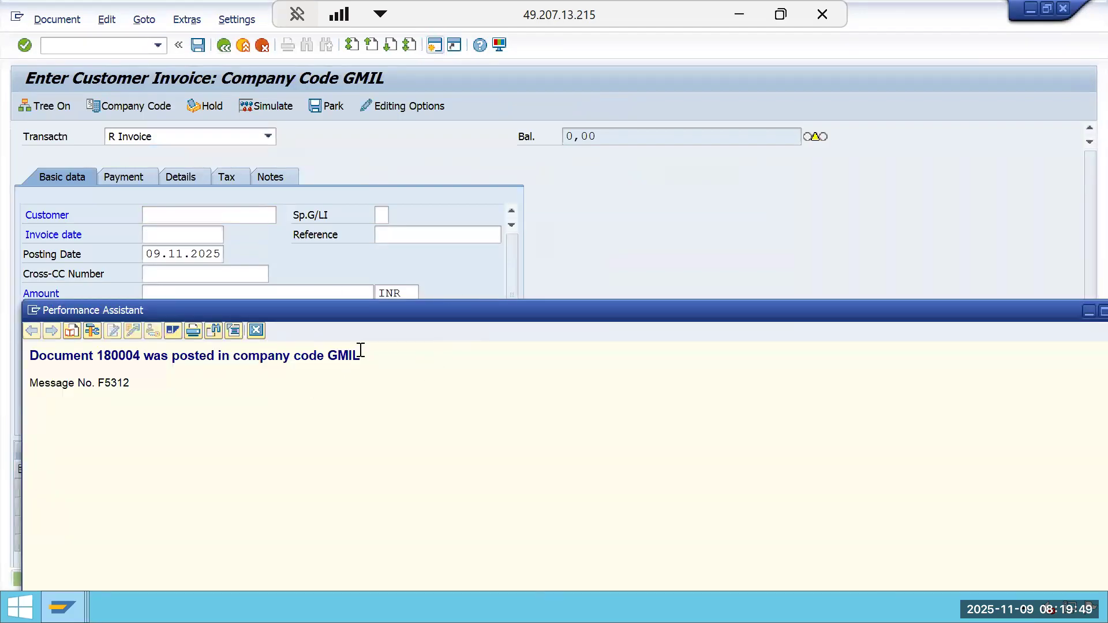
Copy the posting confirmation message text.
drag(361, 356, 34, 359)
right_click(46, 368)
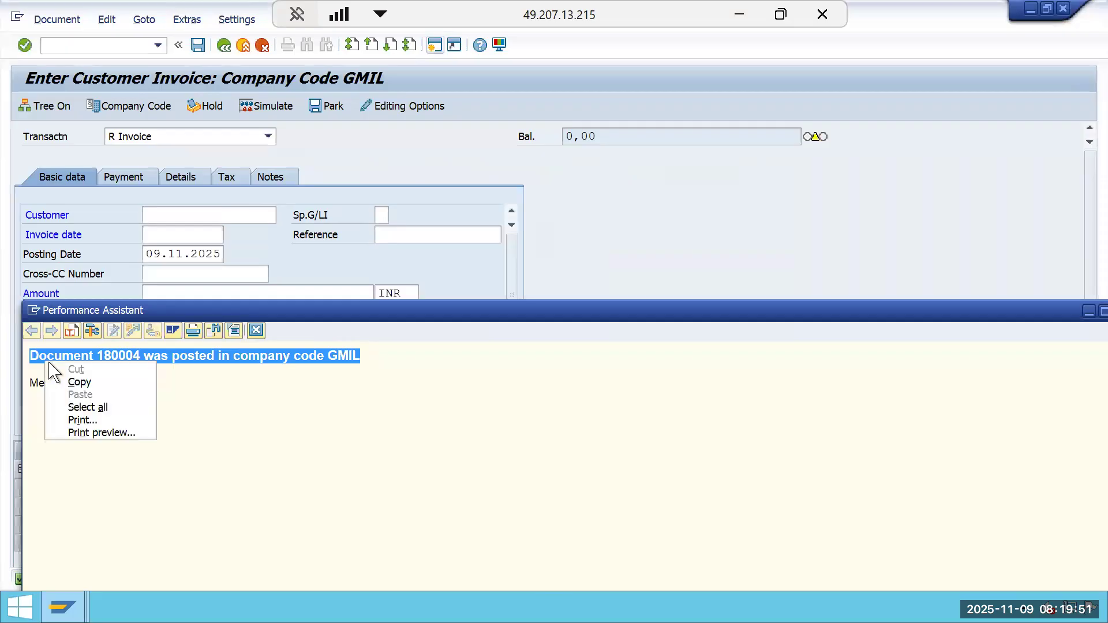
click(78, 380)
Paste the posting message into cell F36 of the Excel sheet and save the workbook.
click(733, 12)
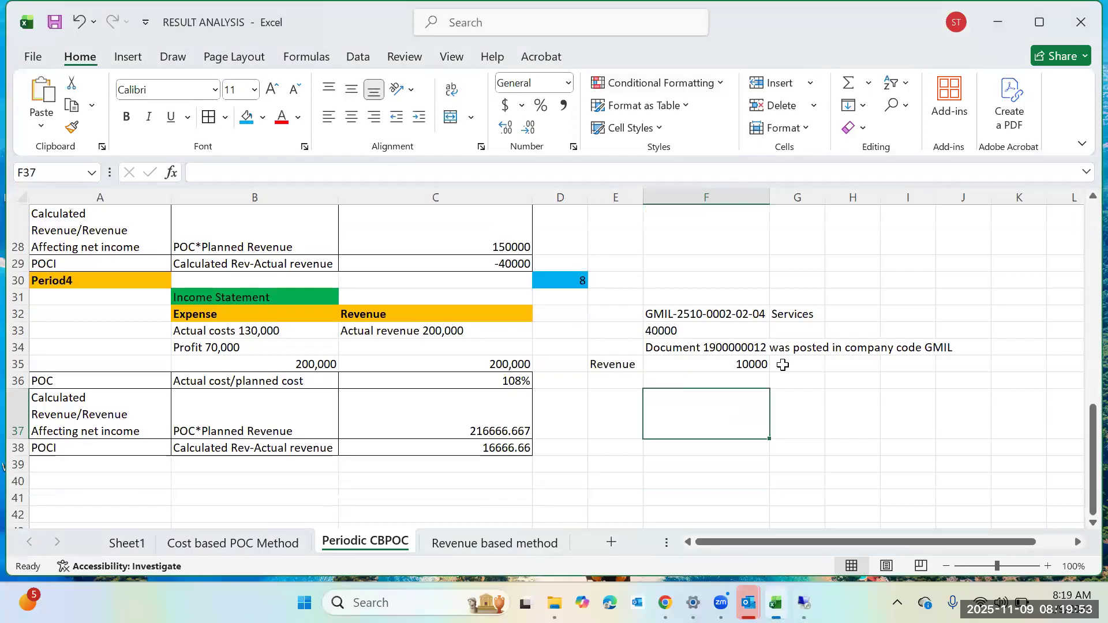
click(683, 378)
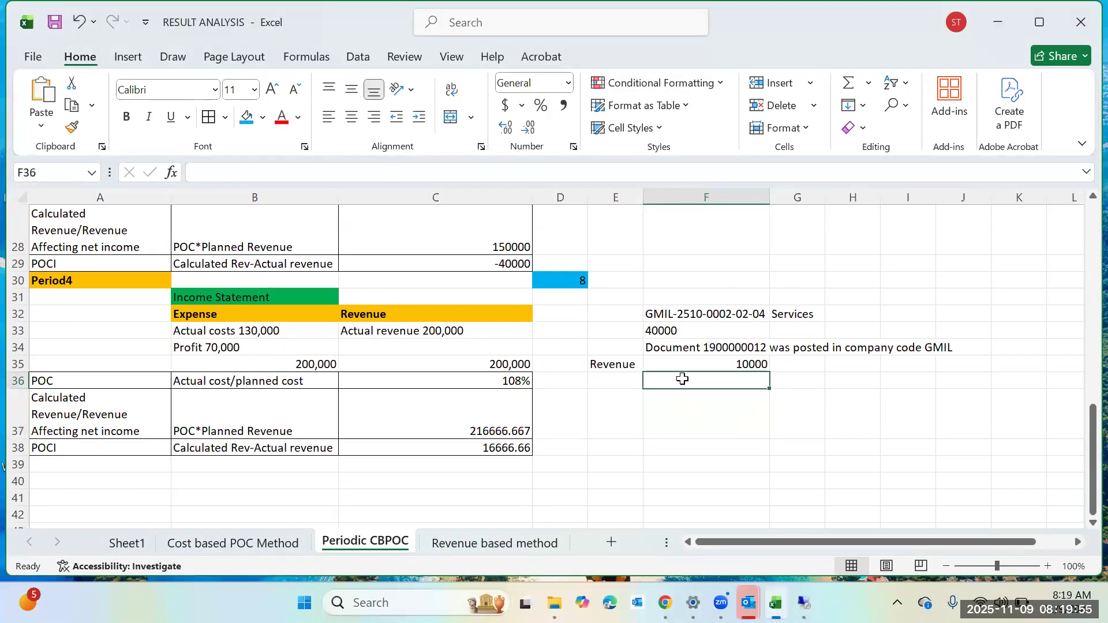
right_click(683, 379)
click(750, 202)
click(718, 454)
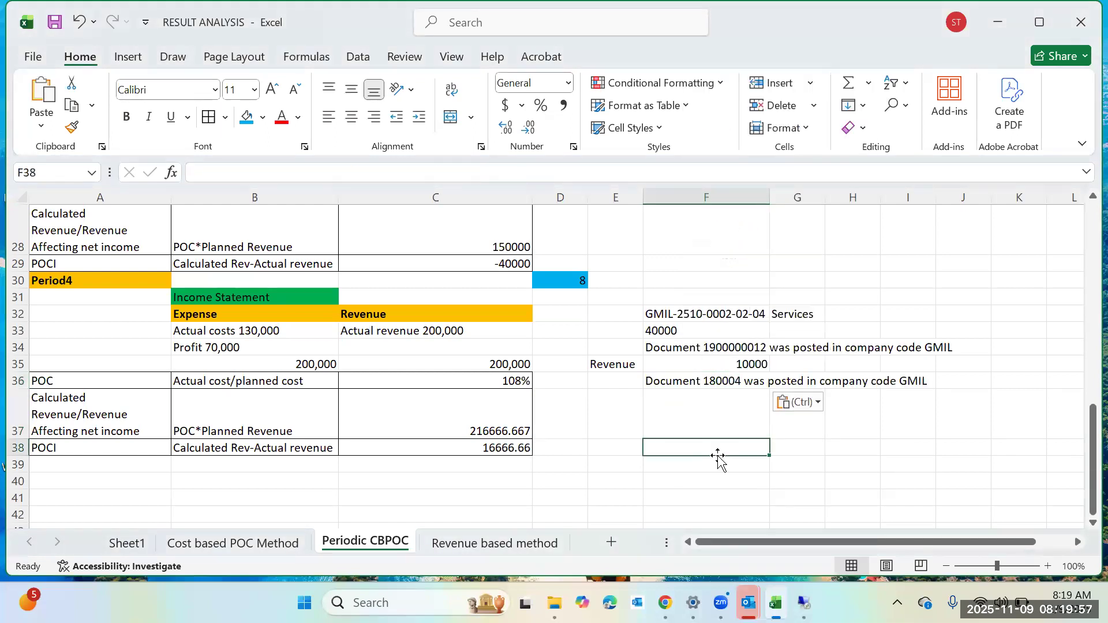
key(ctrl+s)
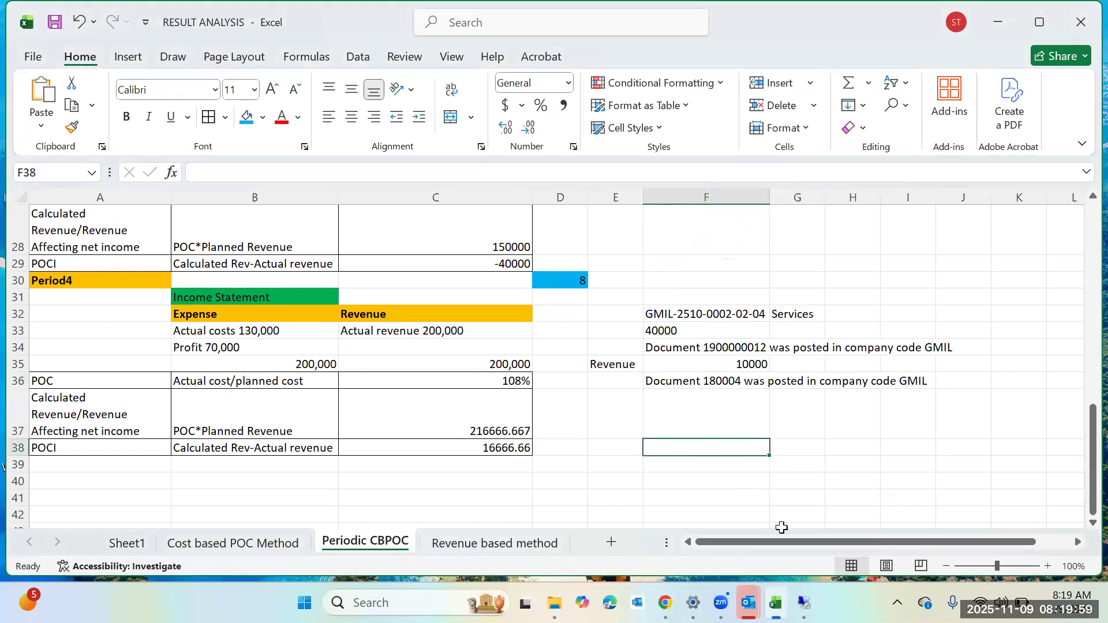
Close the message window and exit the customer invoice transaction.
mouse_move(804, 603)
click(814, 527)
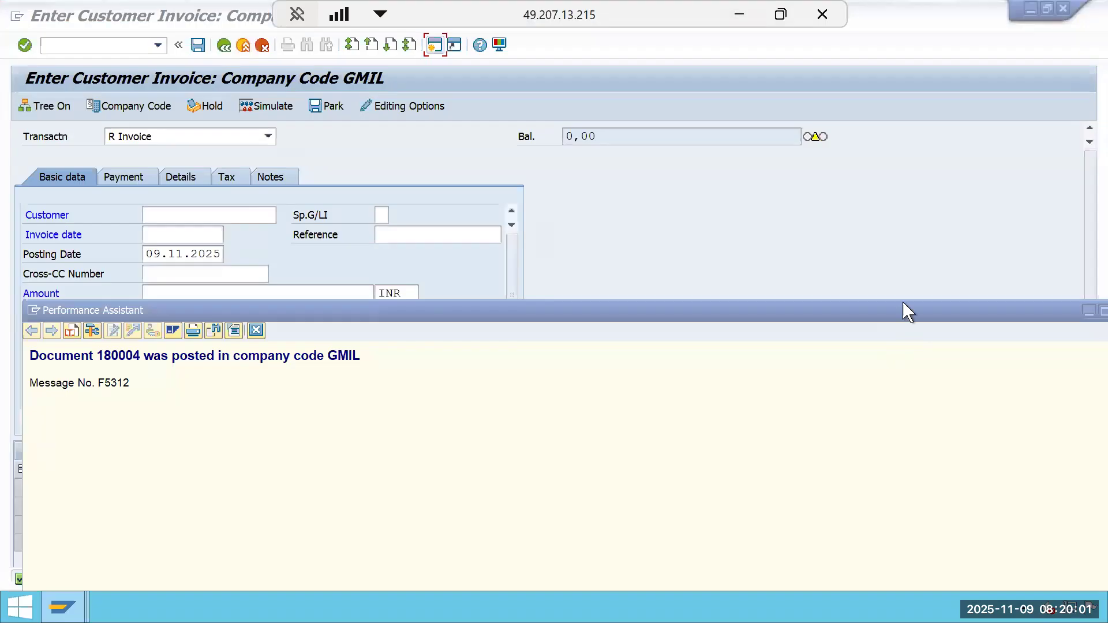
drag(963, 315, 522, 338)
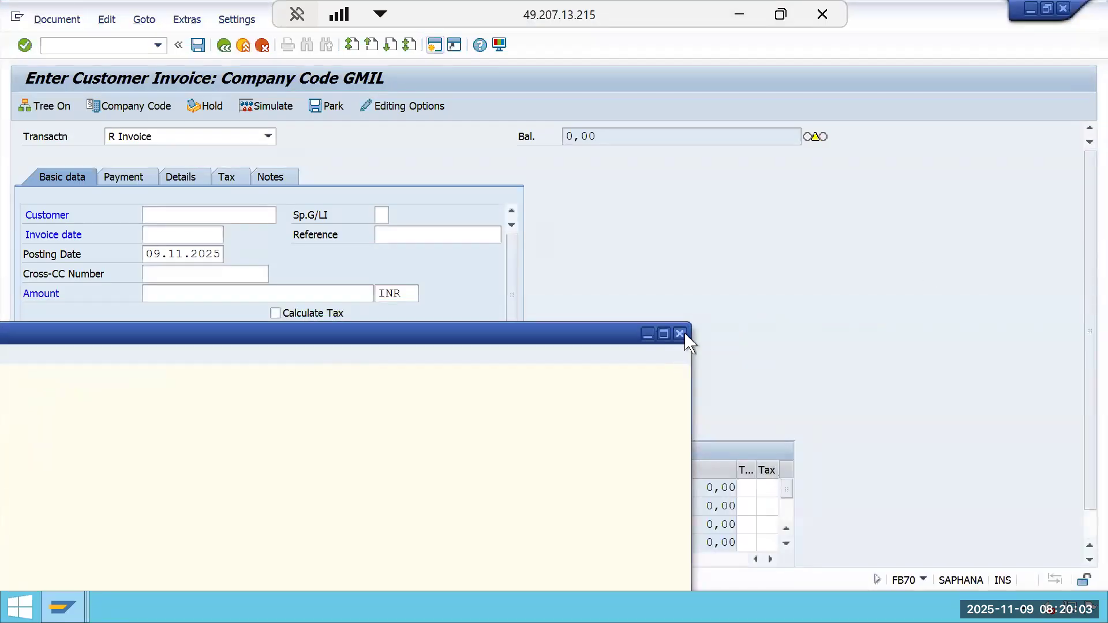
click(680, 333)
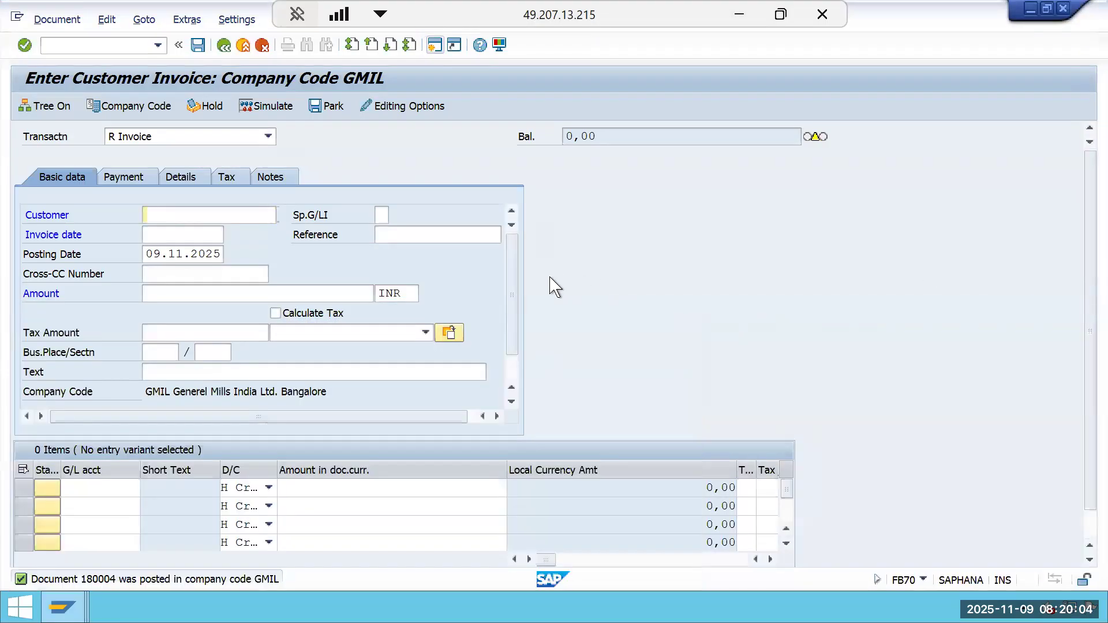
click(241, 46)
click(303, 360)
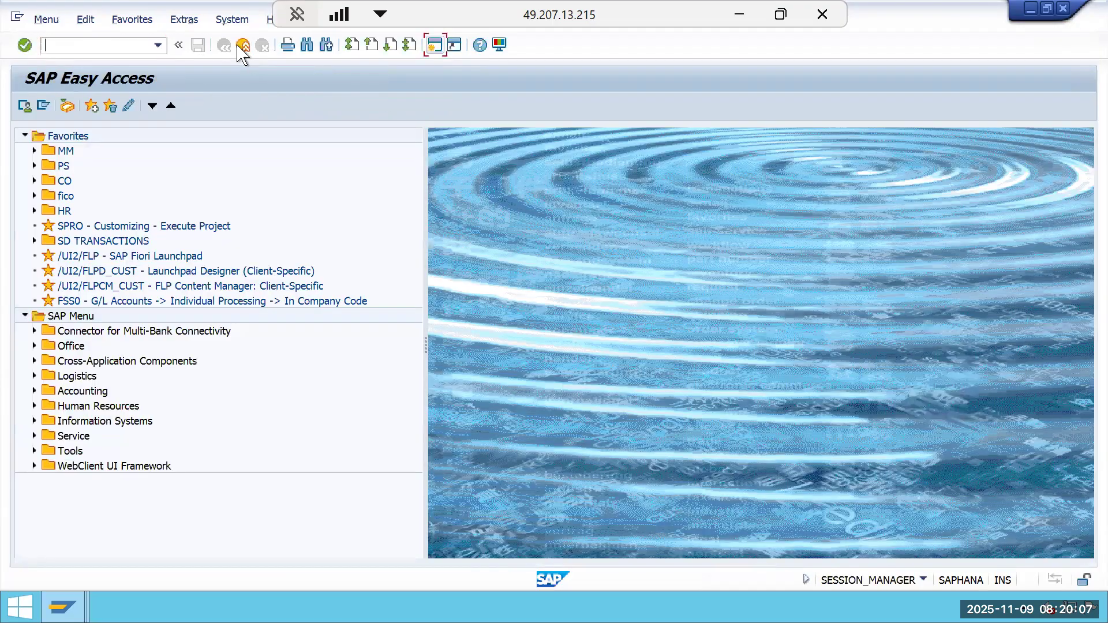
Re-run the actual cost line item report for project GMIL-2510-0001 and leave it.
mouse_move(62, 606)
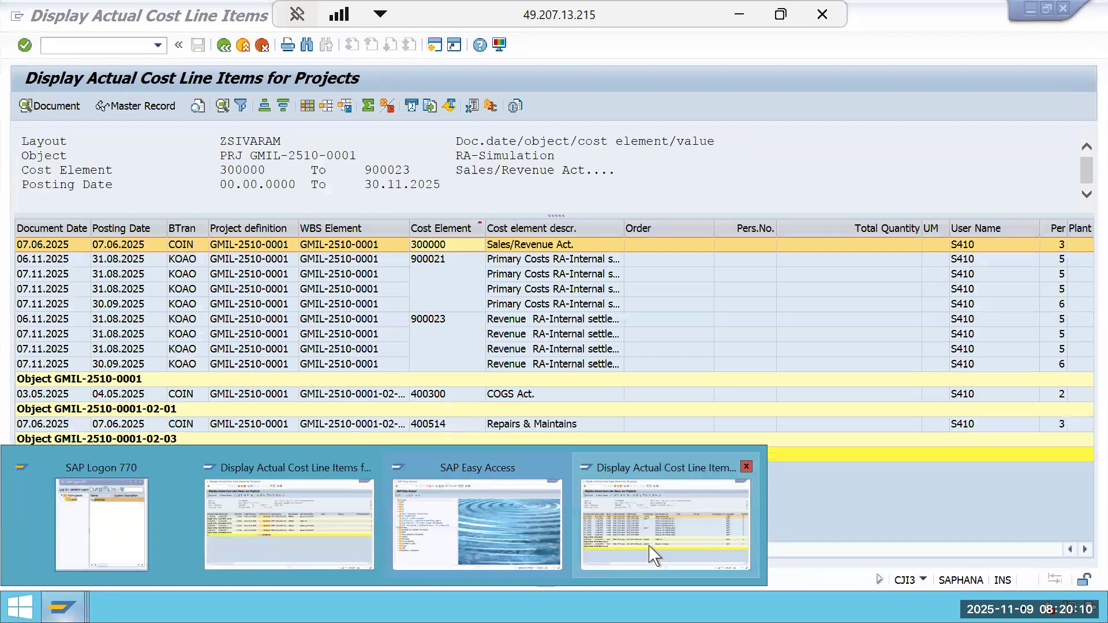
click(650, 554)
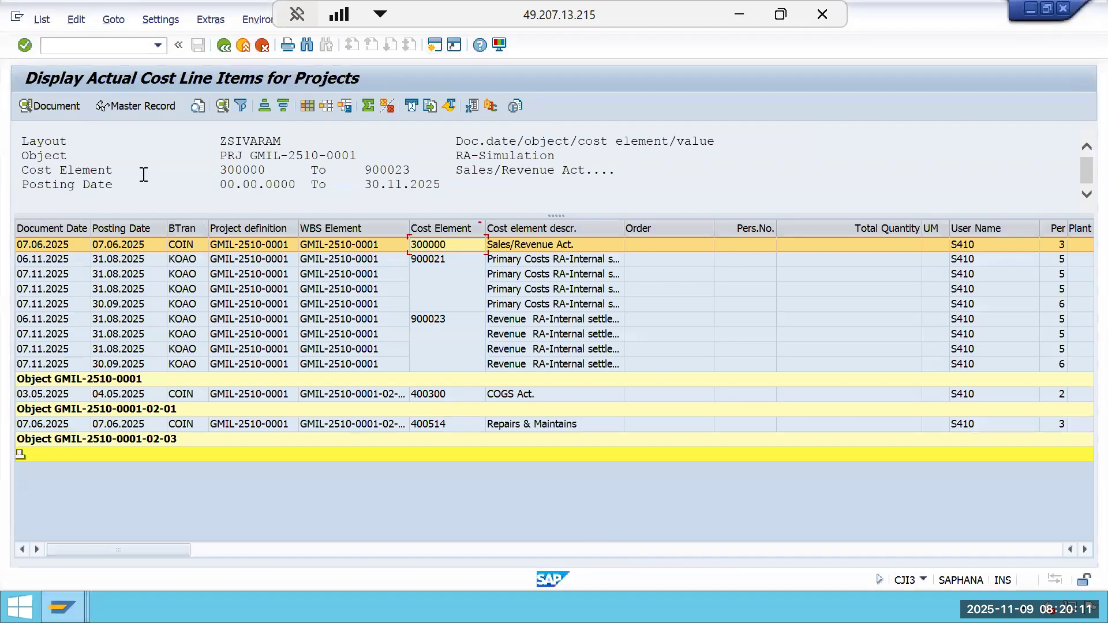
click(228, 45)
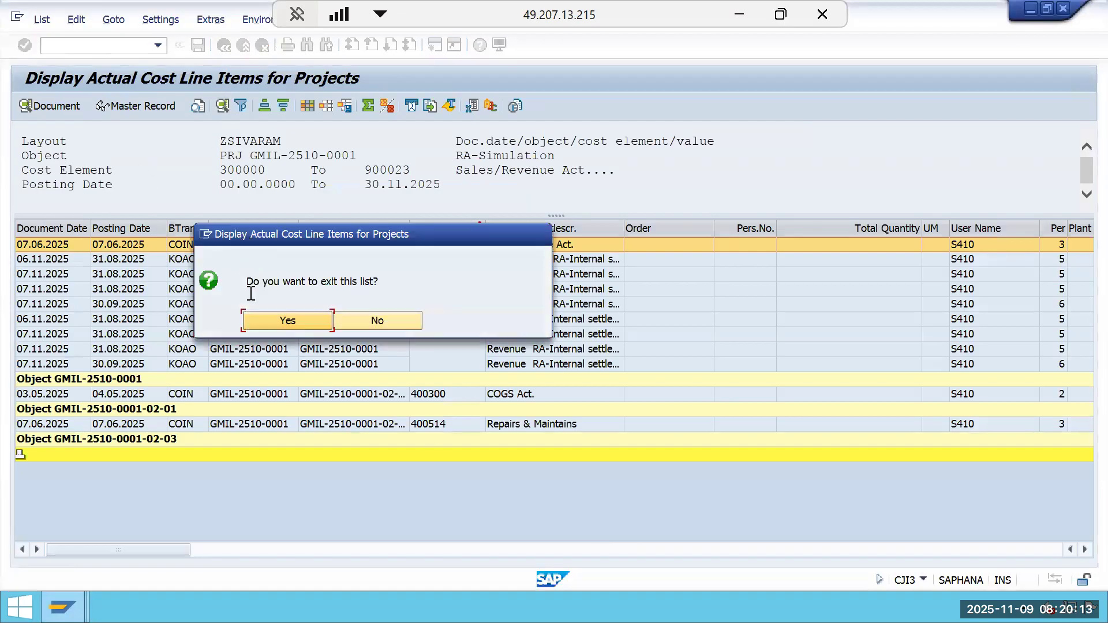
click(323, 321)
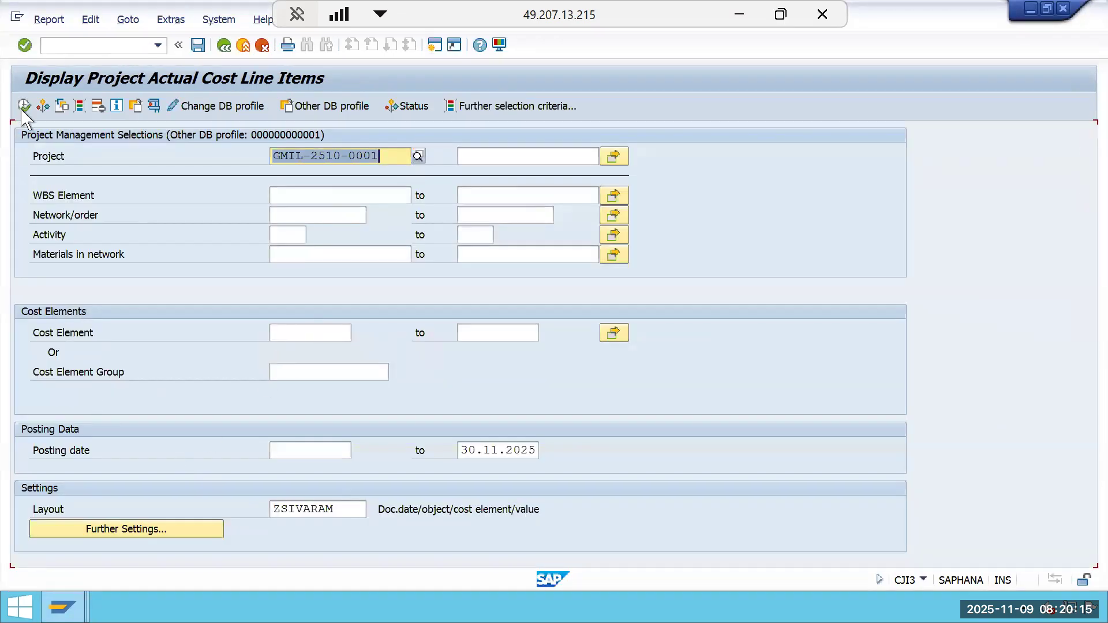
click(24, 106)
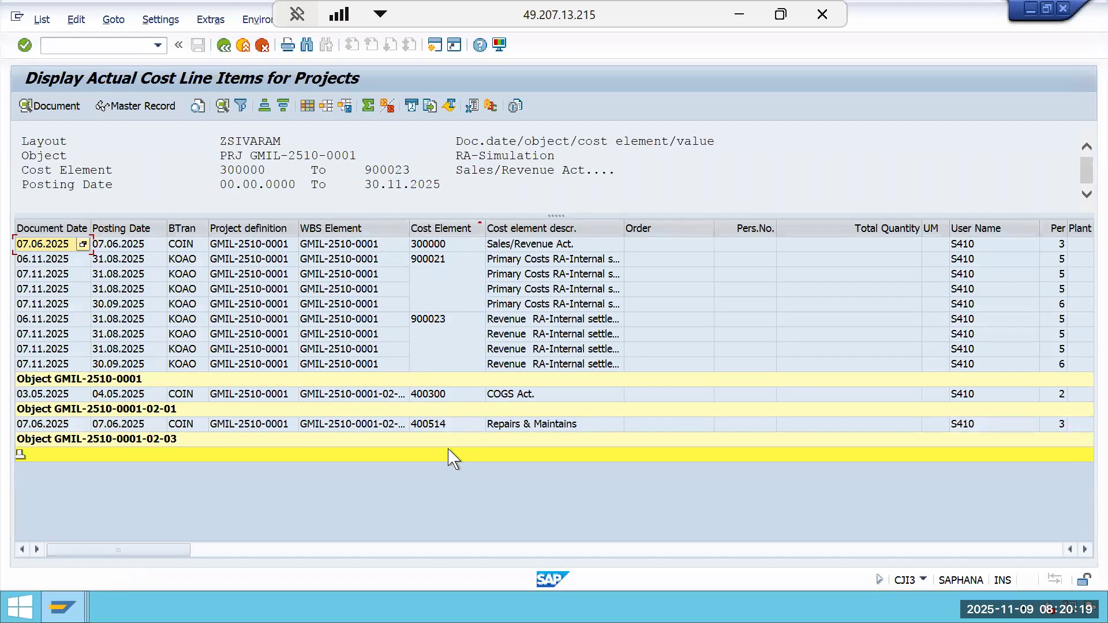
click(224, 45)
click(292, 322)
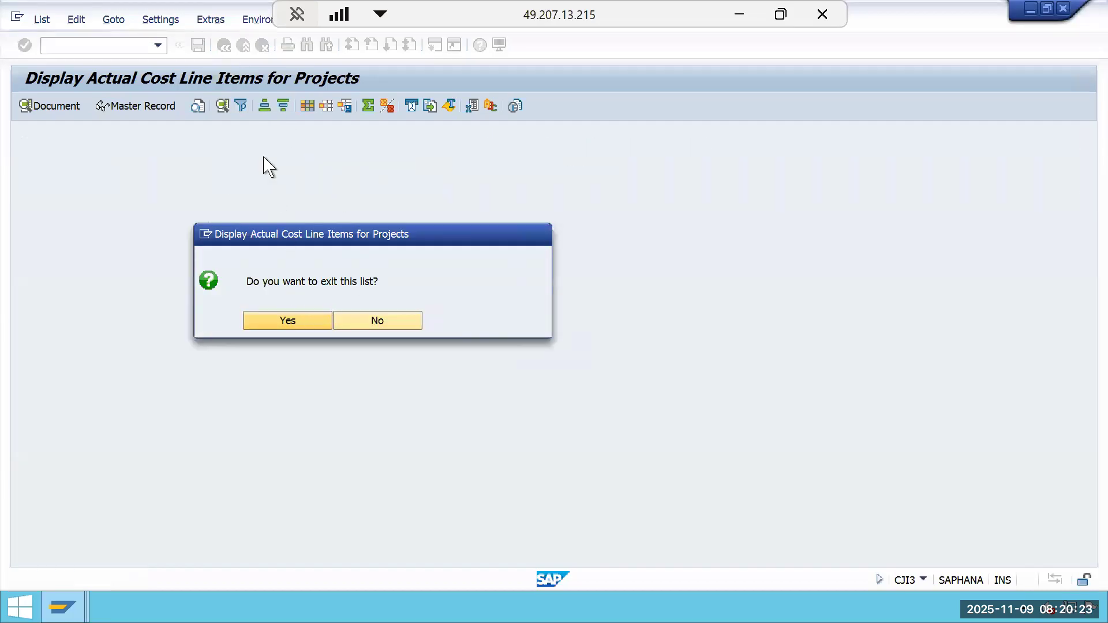
click(243, 47)
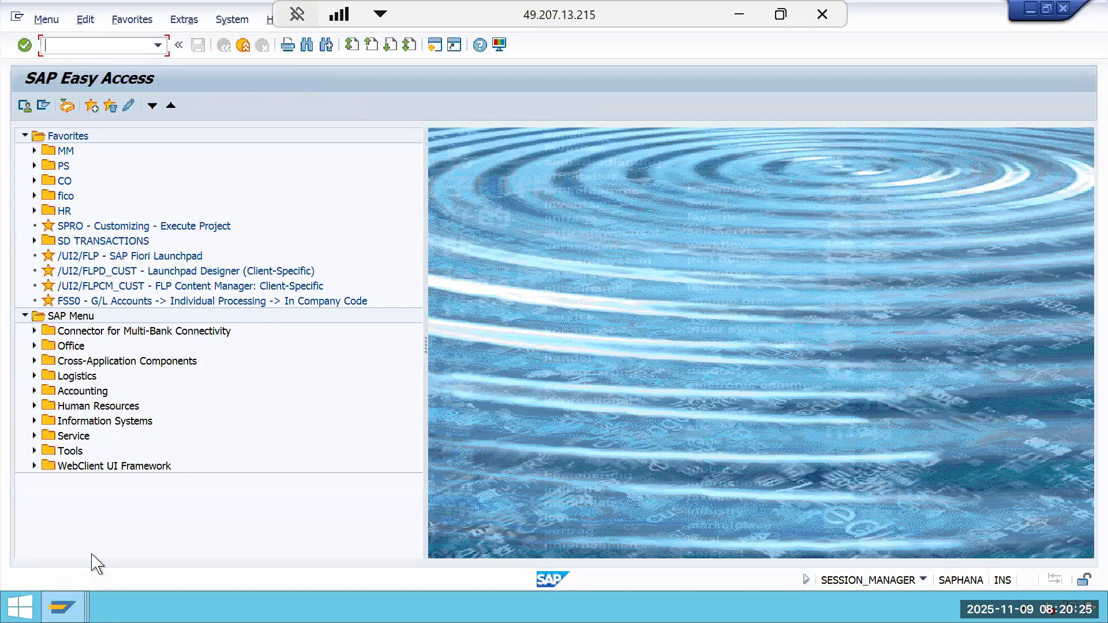
Re-run the actual cost line item report for project GMIL-2510-0002.
mouse_move(62, 607)
click(213, 539)
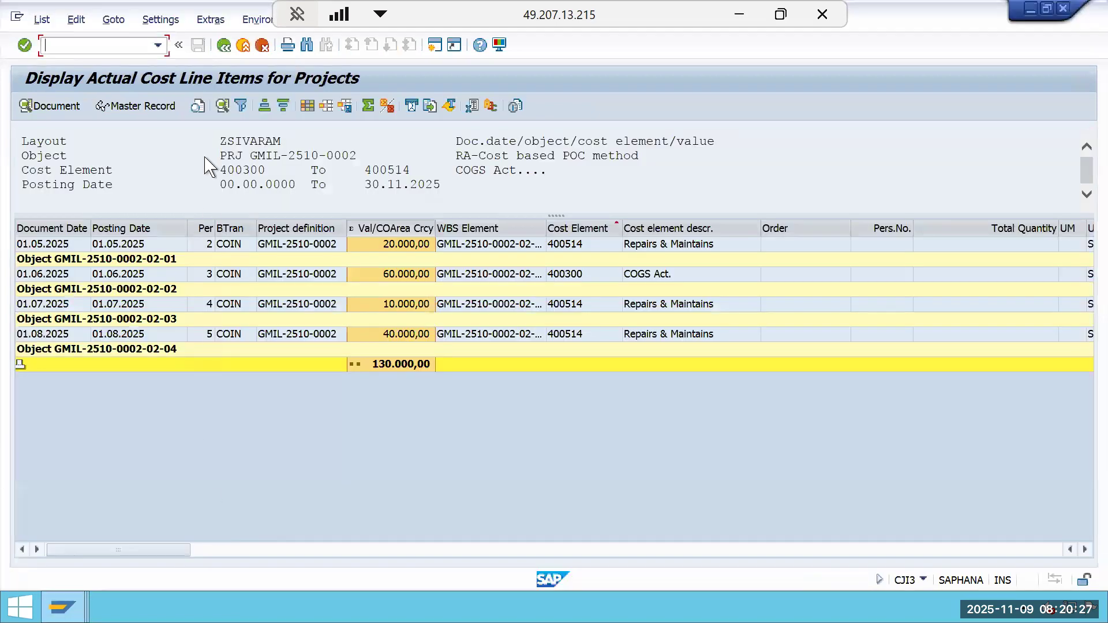
click(224, 46)
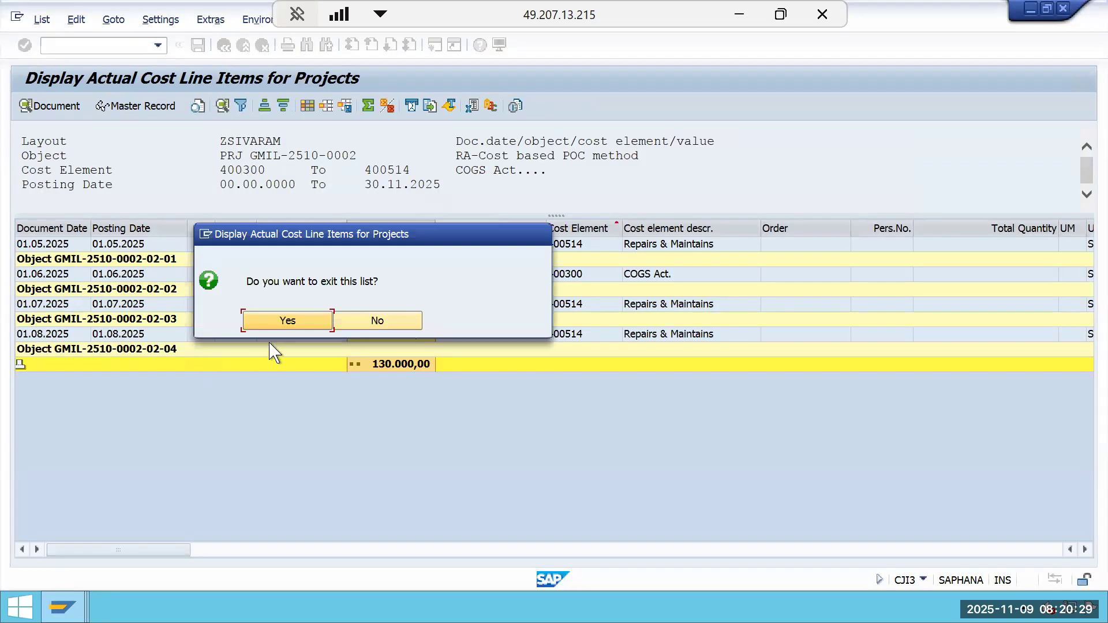
click(286, 321)
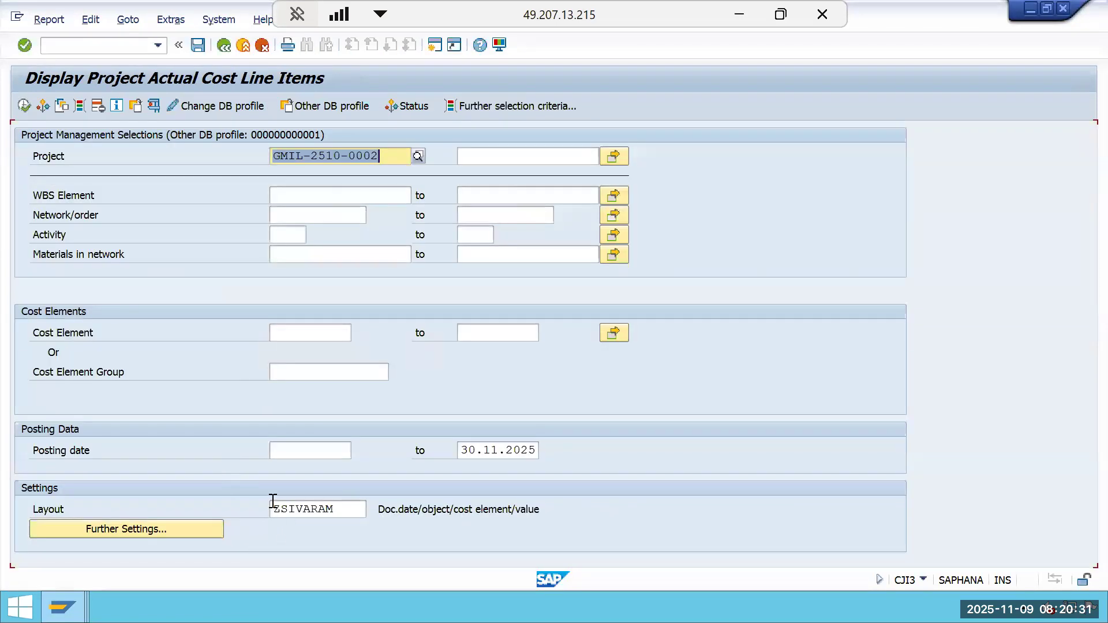
click(33, 108)
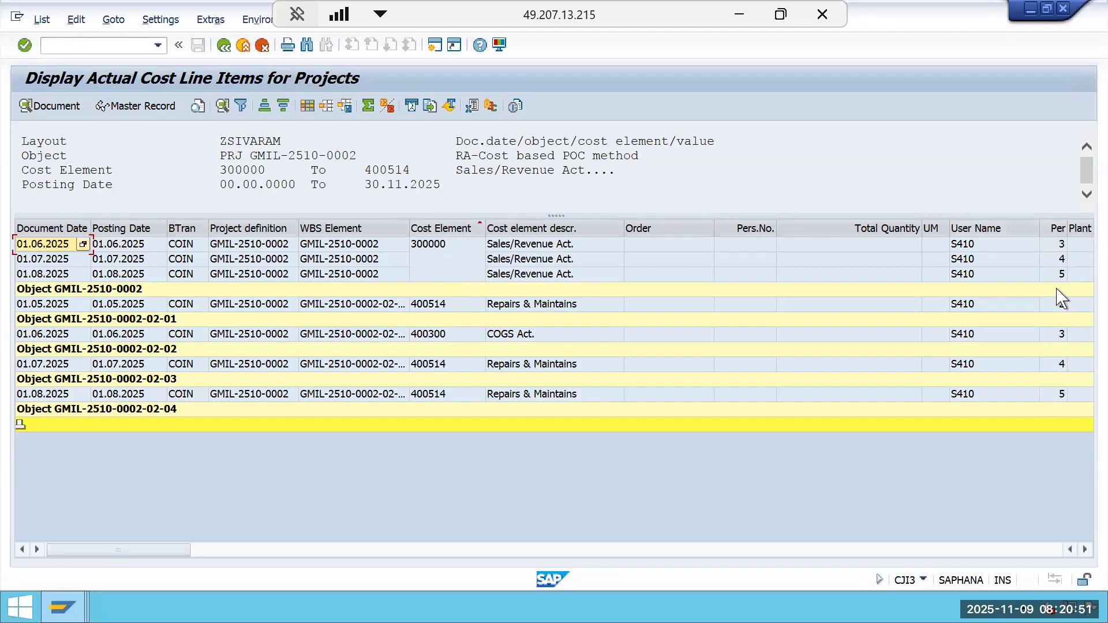
Reorder and widen the report columns to examine revenue and cost totals per WBS element.
click(1061, 230)
drag(853, 280, 620, 308)
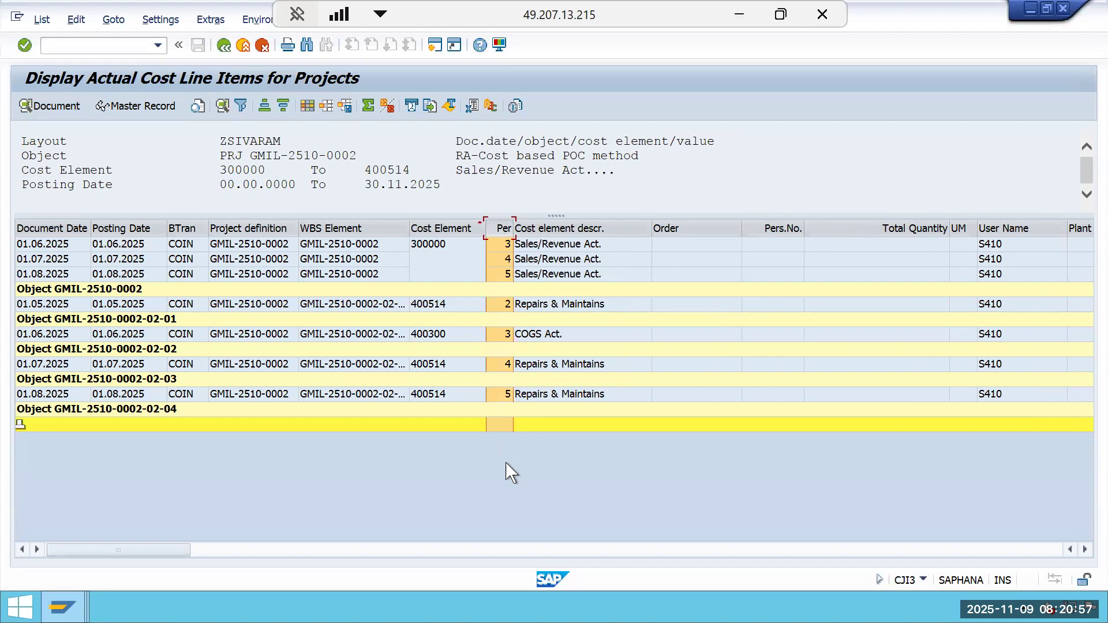
click(1003, 549)
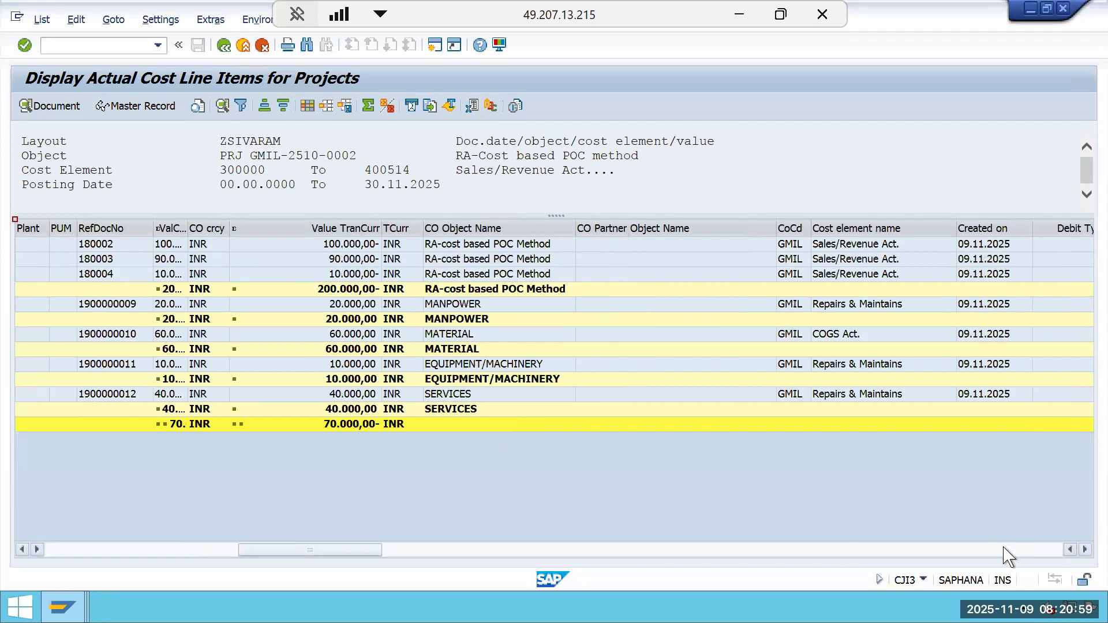
click(341, 290)
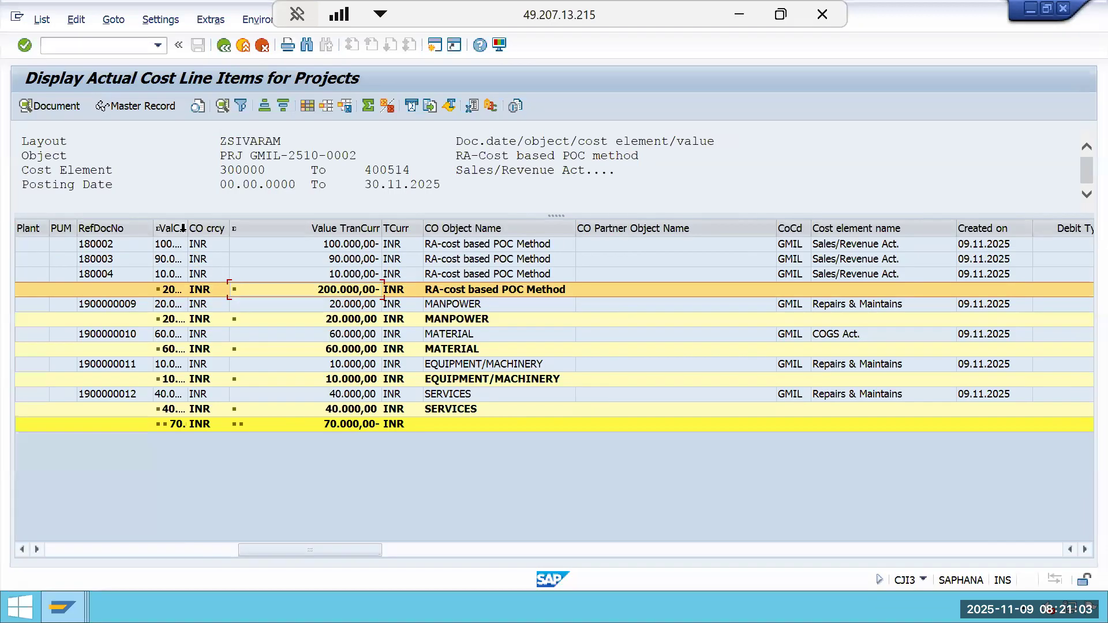
double_click(211, 233)
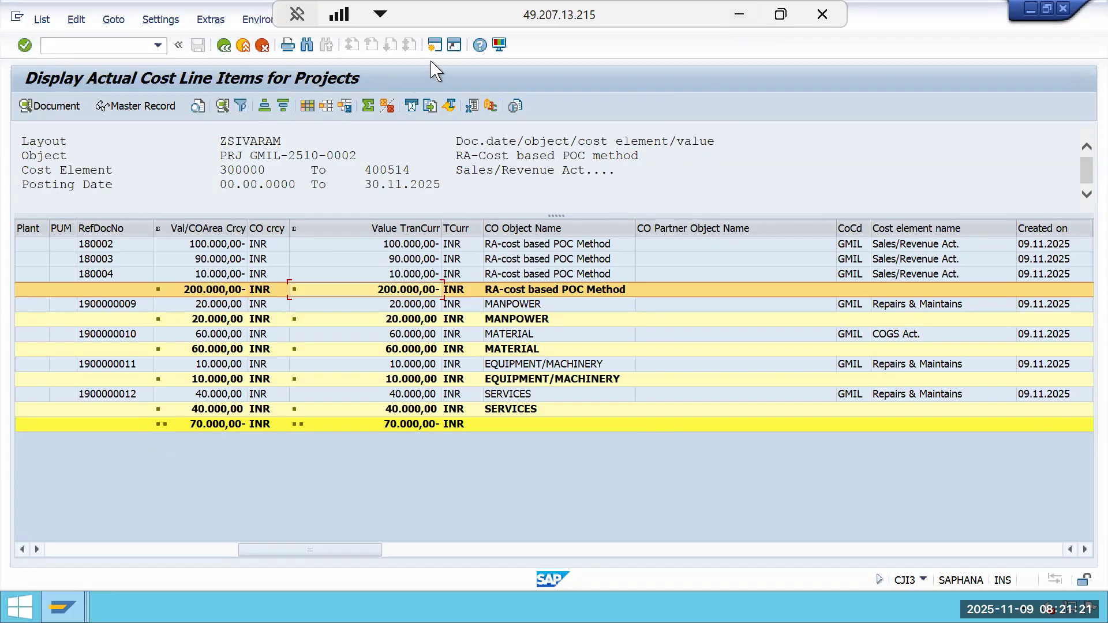
click(435, 44)
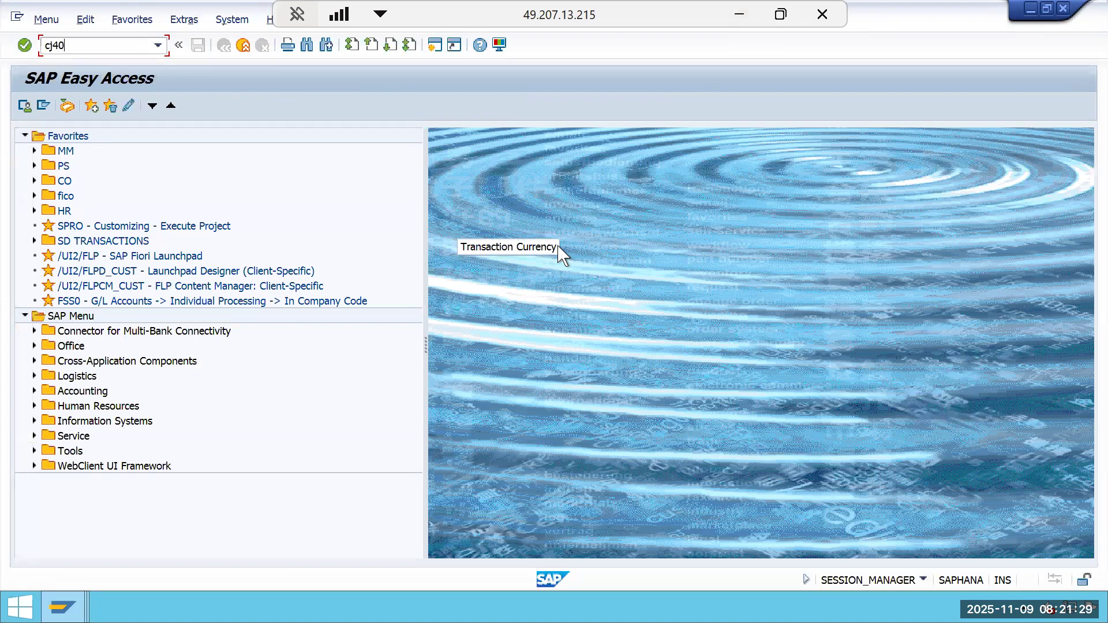
Open cost planning for project GMIL-2510-0002, set the top WBS element's cost plan to 120000 INR, save, and exit.
key(Return)
key(Return)
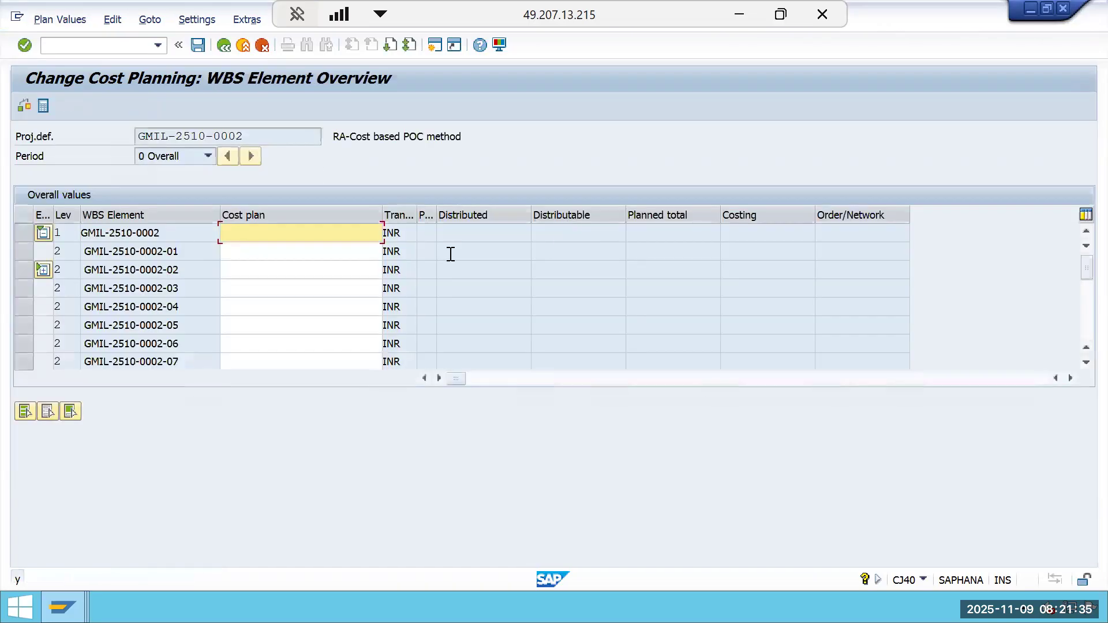
text(120000)
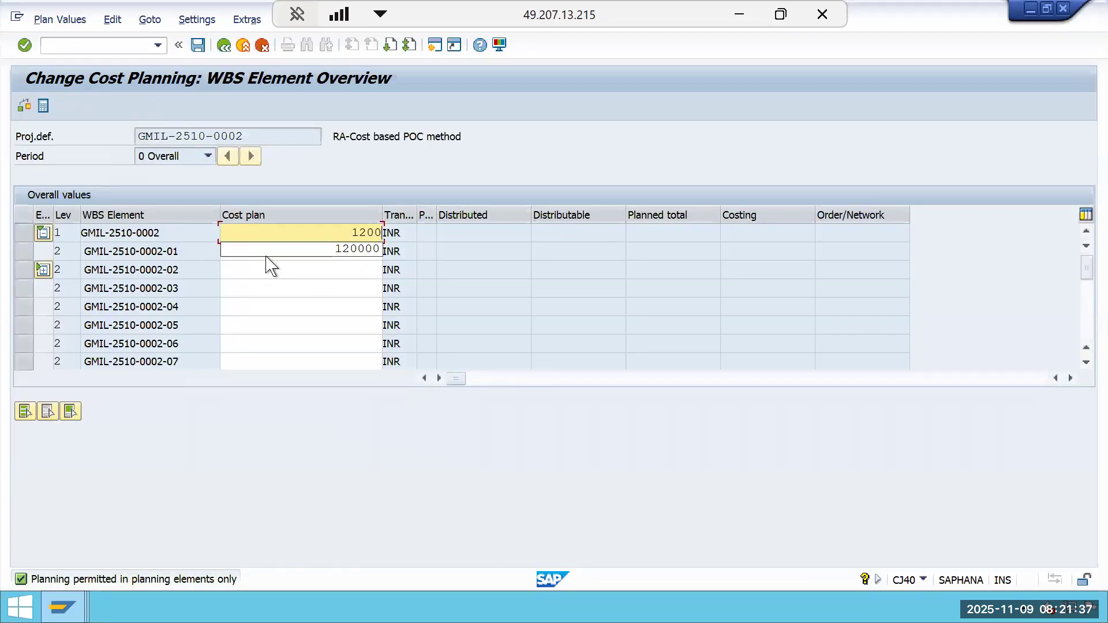
click(341, 248)
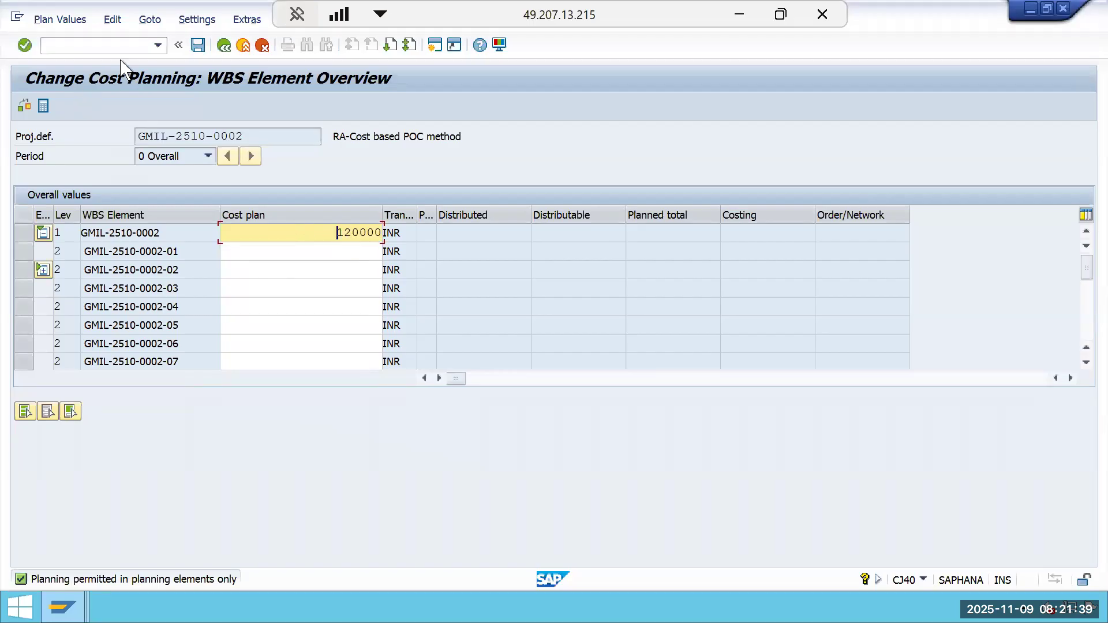
click(198, 45)
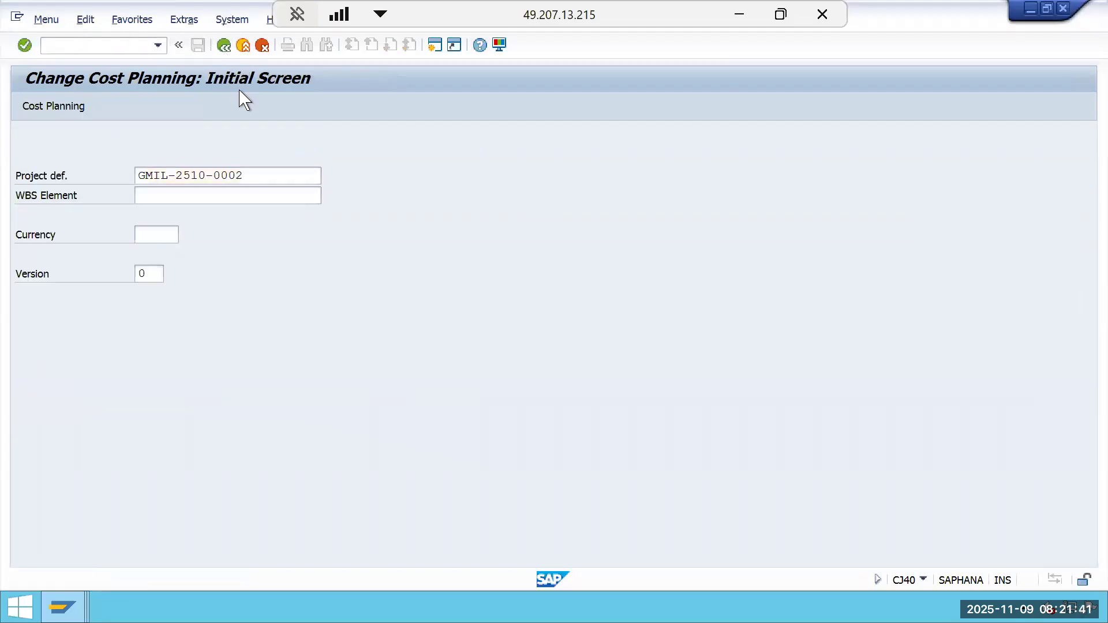
key(F3)
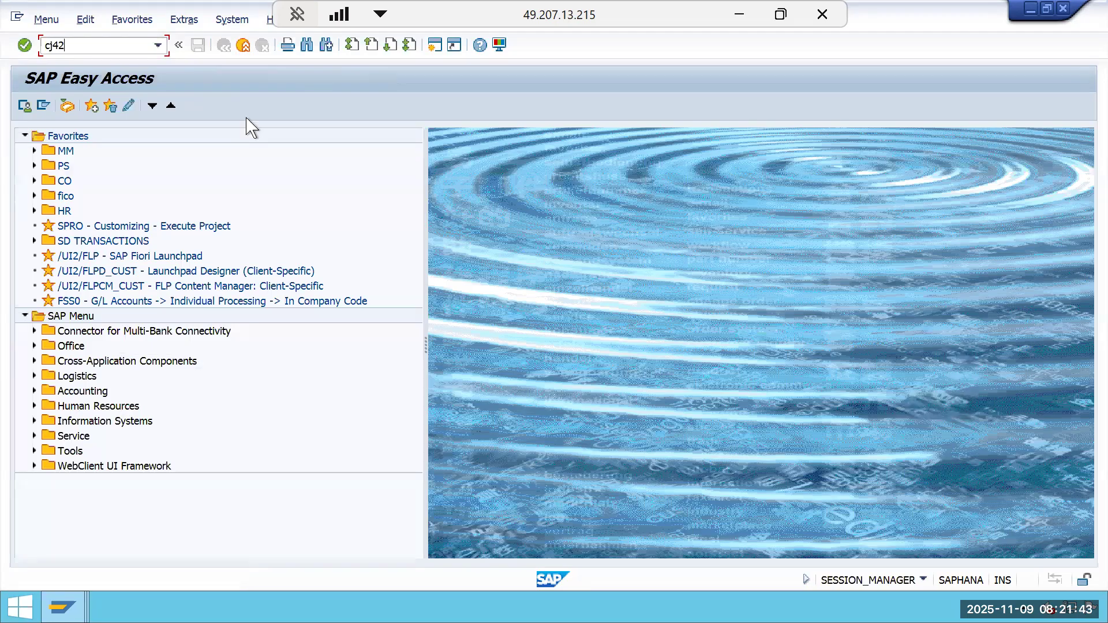
Open revenue planning for the project and set the top WBS element's revenue plan to 200.000,00 INR, then save.
key(Return)
key(Return)
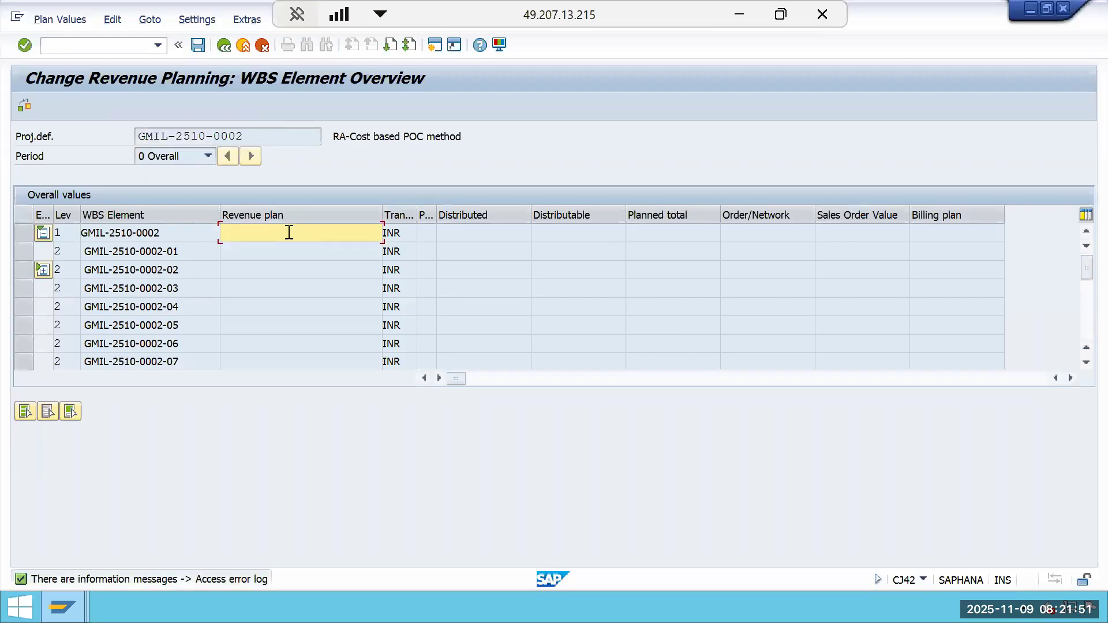
click(289, 232)
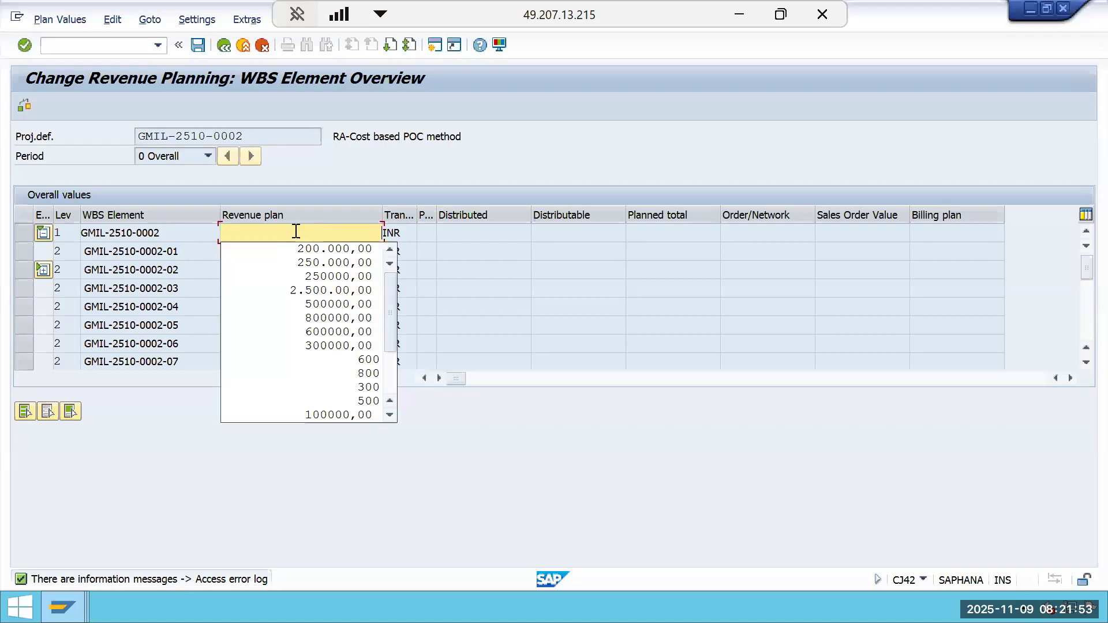
click(326, 249)
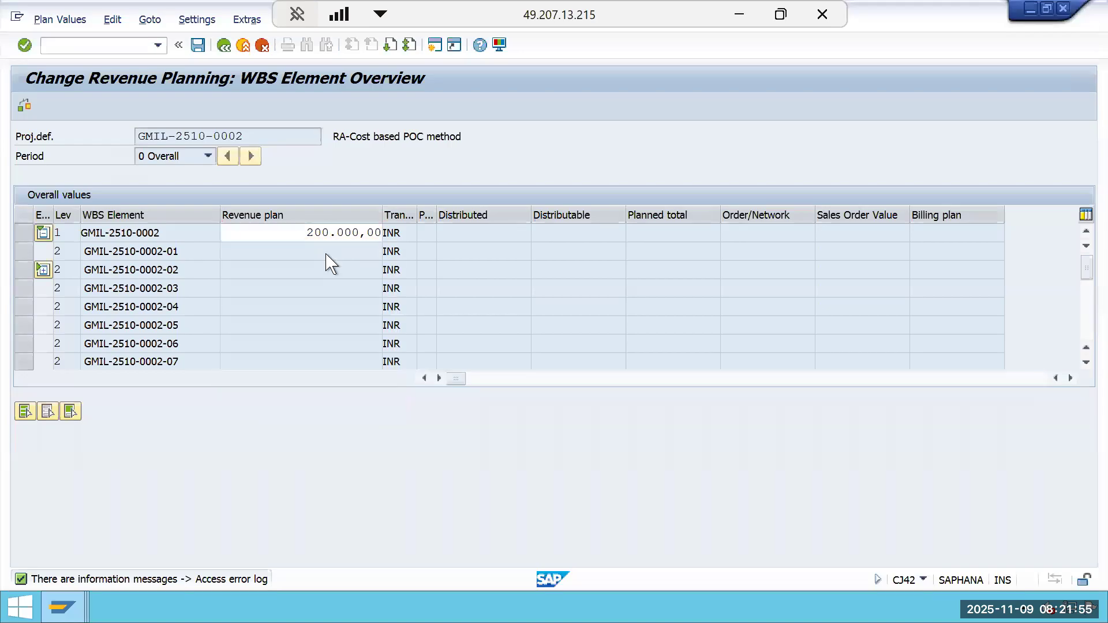
key(Return)
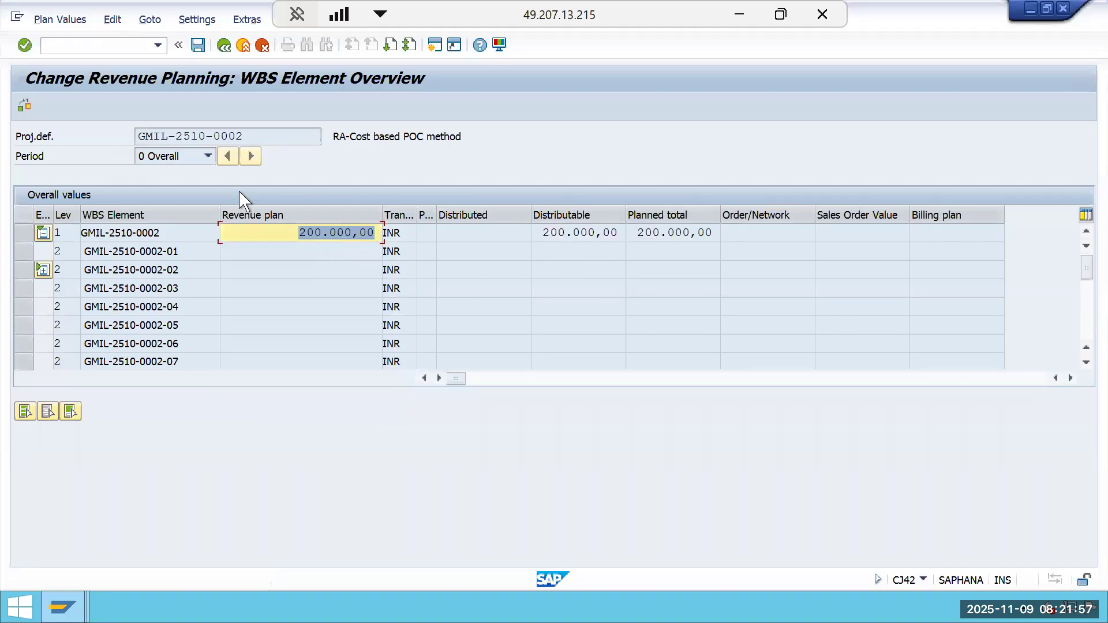
click(198, 45)
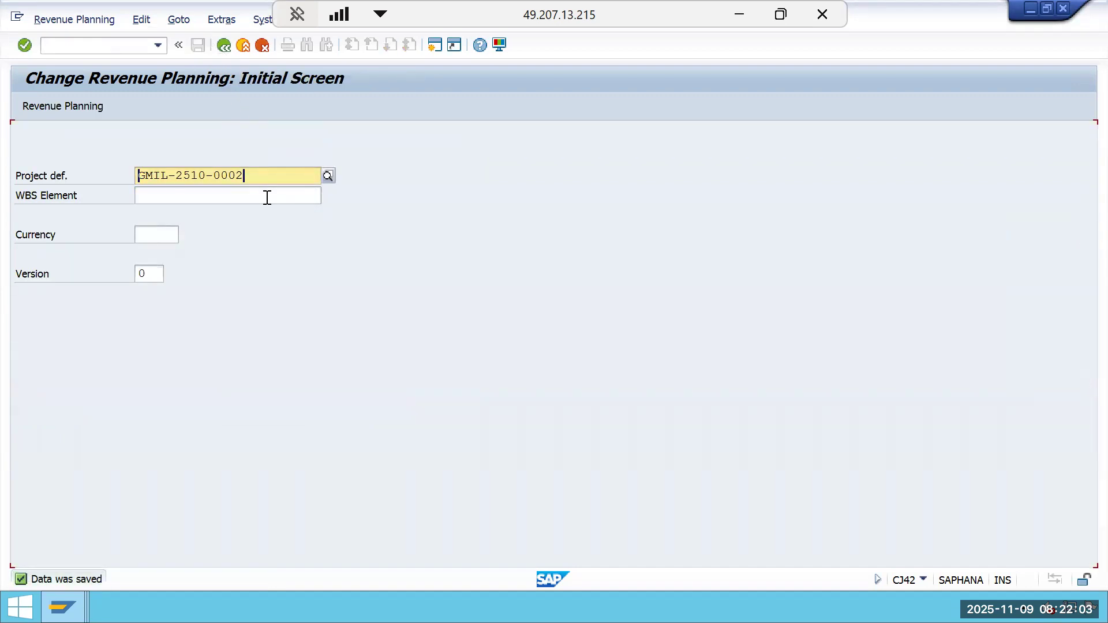
Switch revenue planning to display mode to review the project's saved revenue plan, then leave it.
click(69, 20)
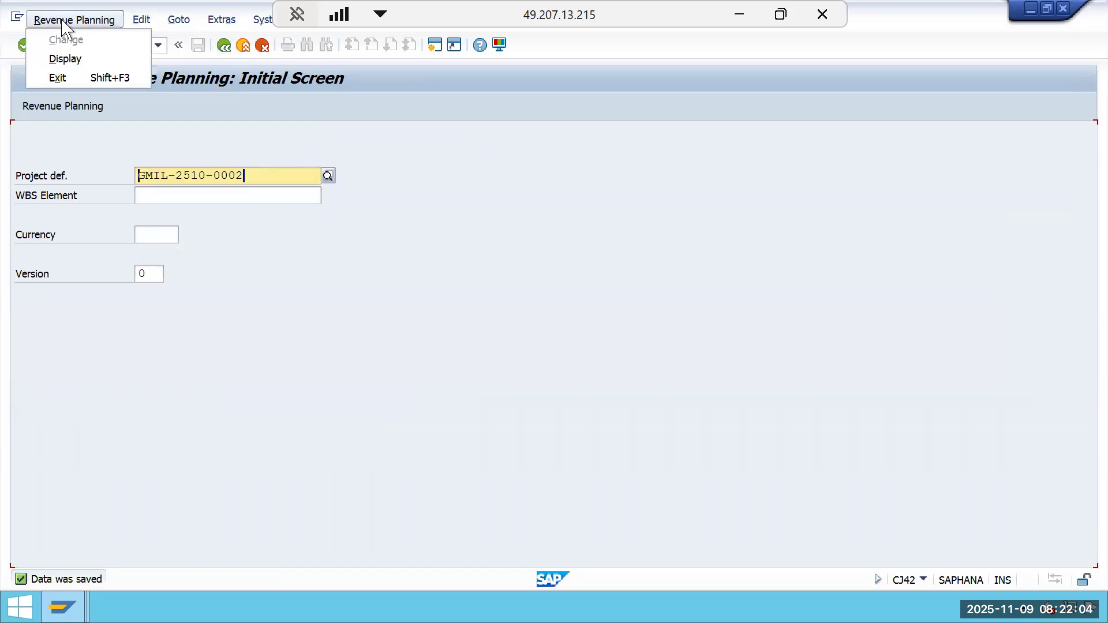
click(81, 64)
key(Return)
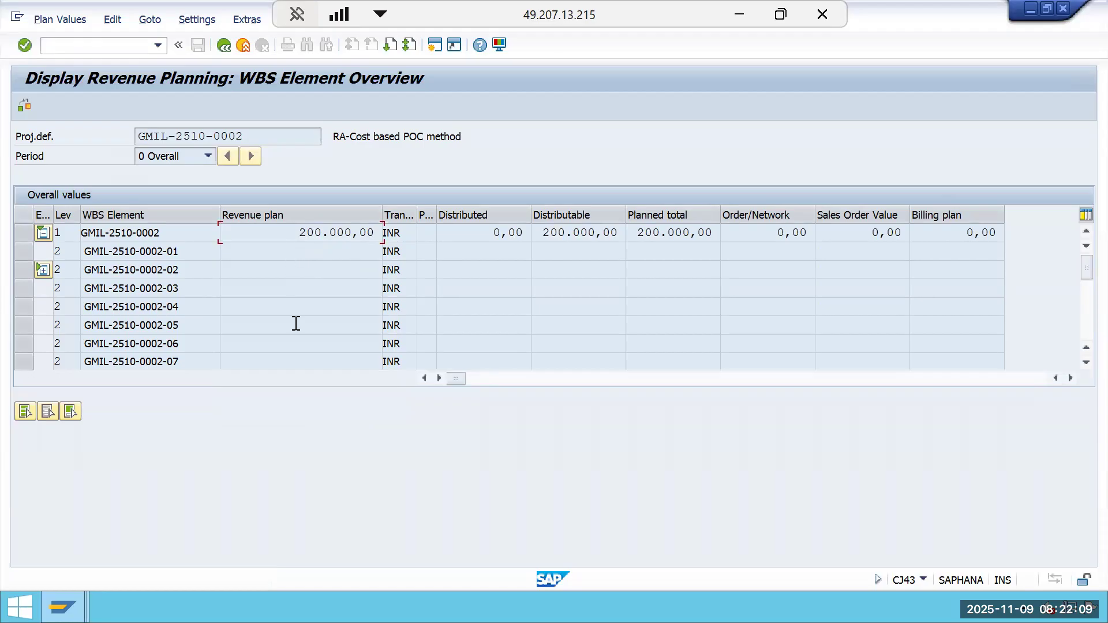
click(224, 45)
click(225, 47)
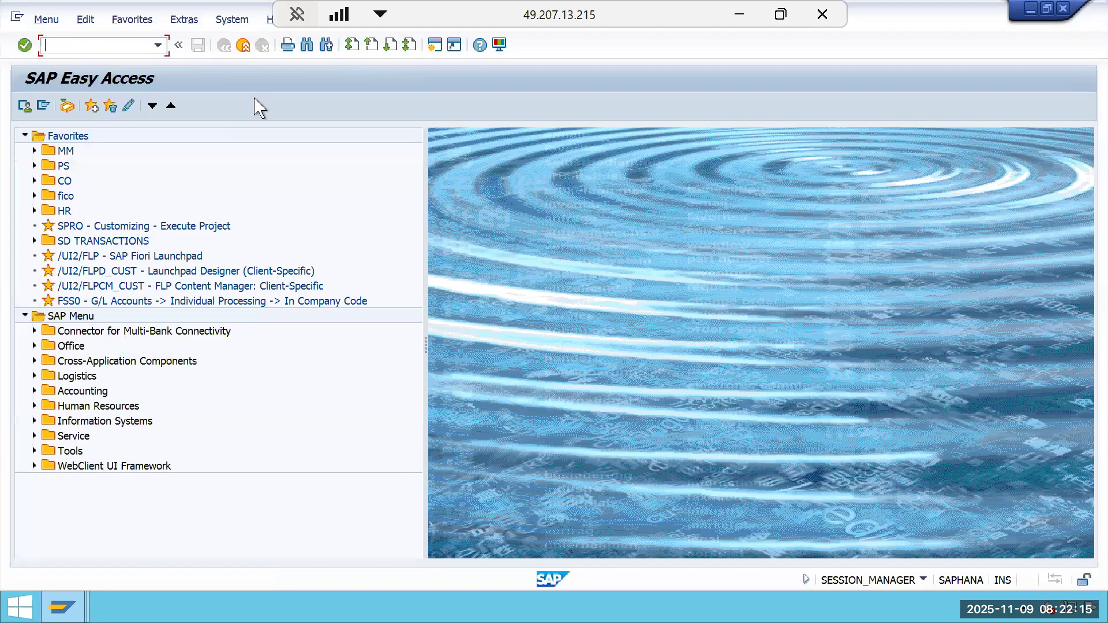
Run results analysis (KKA2) for WBS element GMIL-2510-0002, period 02, fiscal year 2025, RA version 0, and leave the results.
text(kka2)
key(Return)
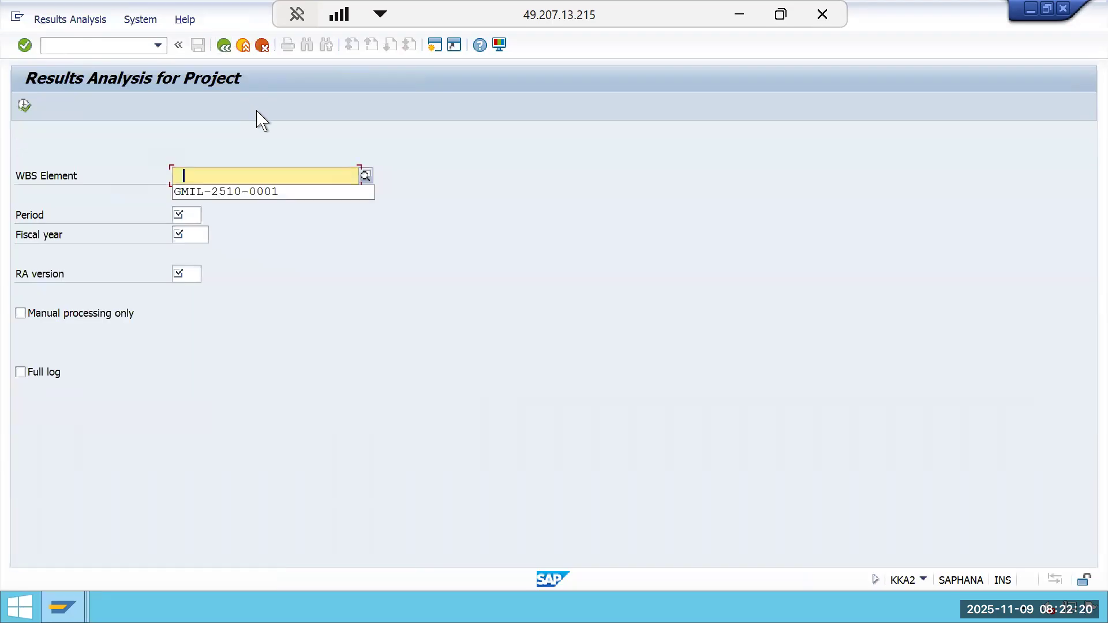
click(255, 193)
key(BackSpace)
text(2510-0002)
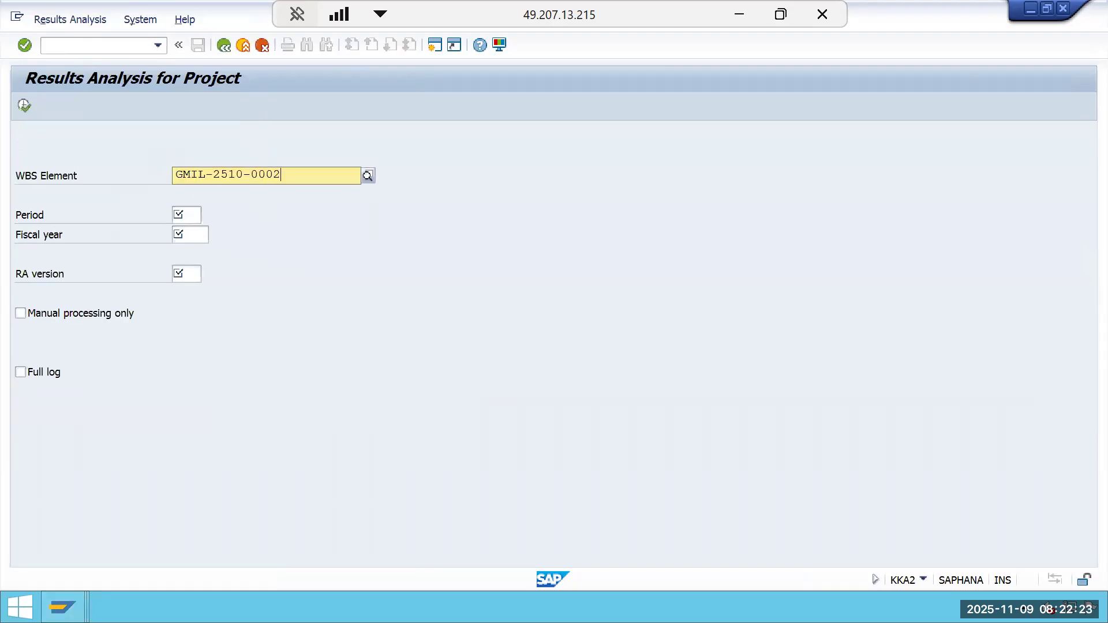
click(275, 211)
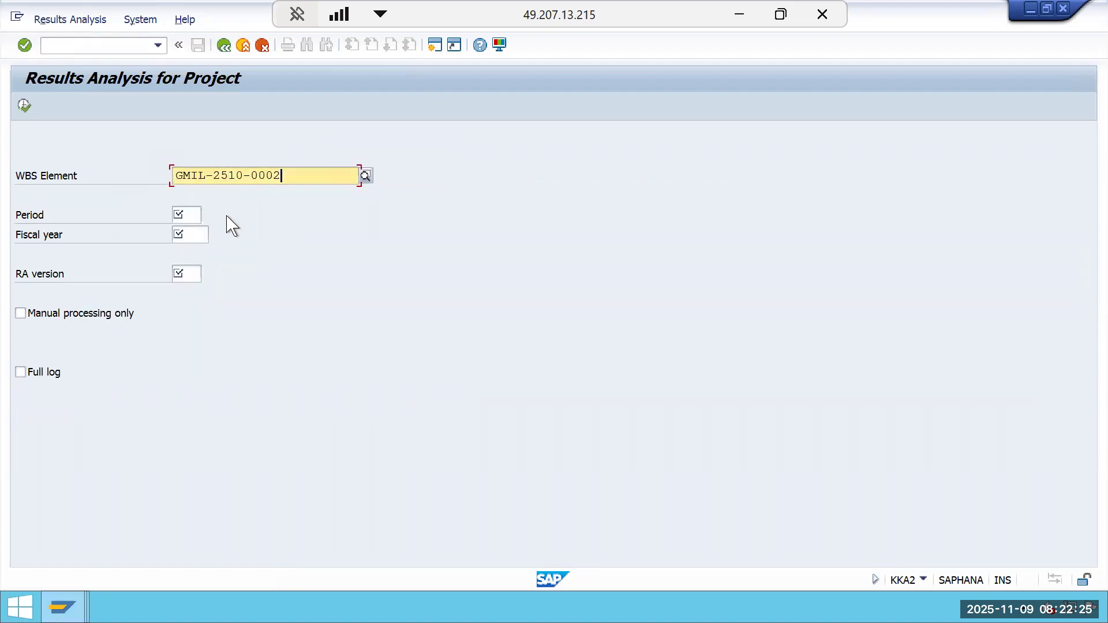
click(197, 218)
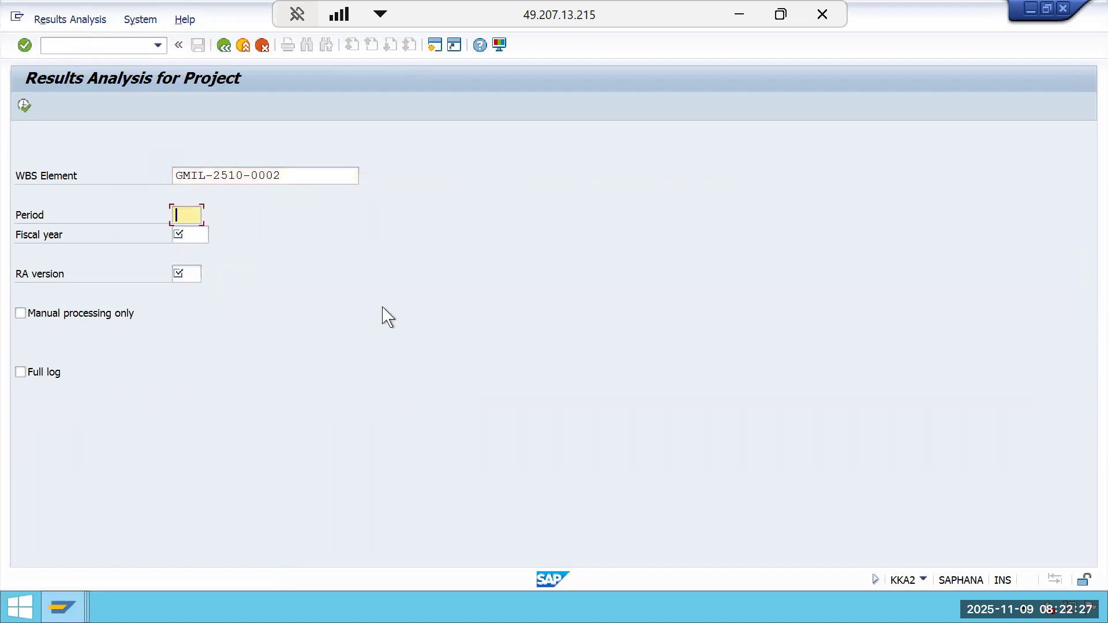
text(02)
click(191, 232)
text(2025)
click(180, 276)
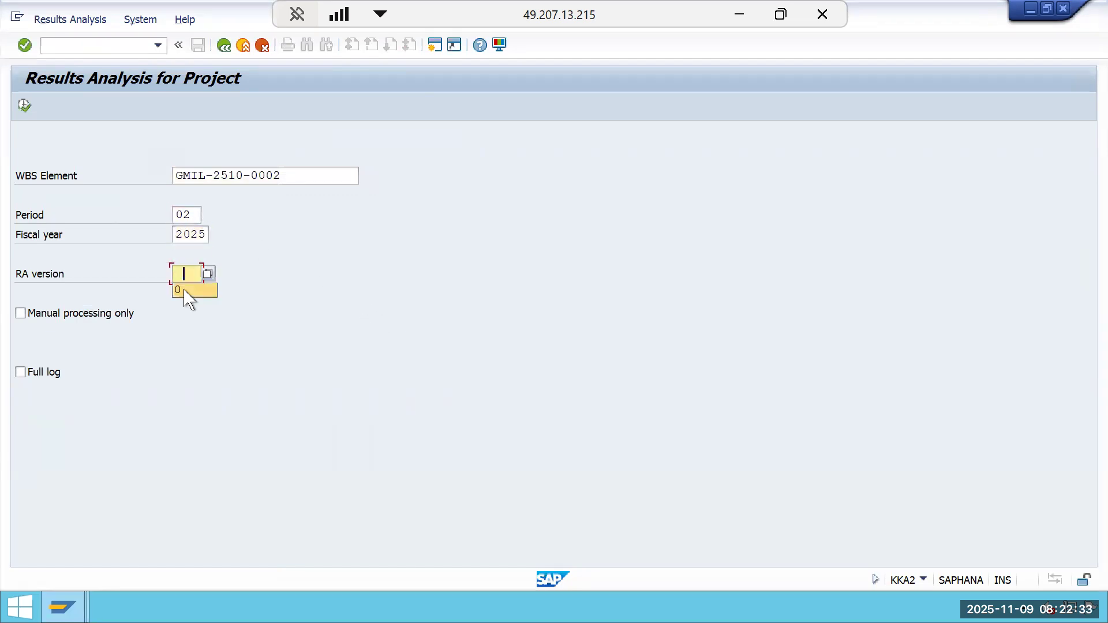
click(185, 290)
click(24, 106)
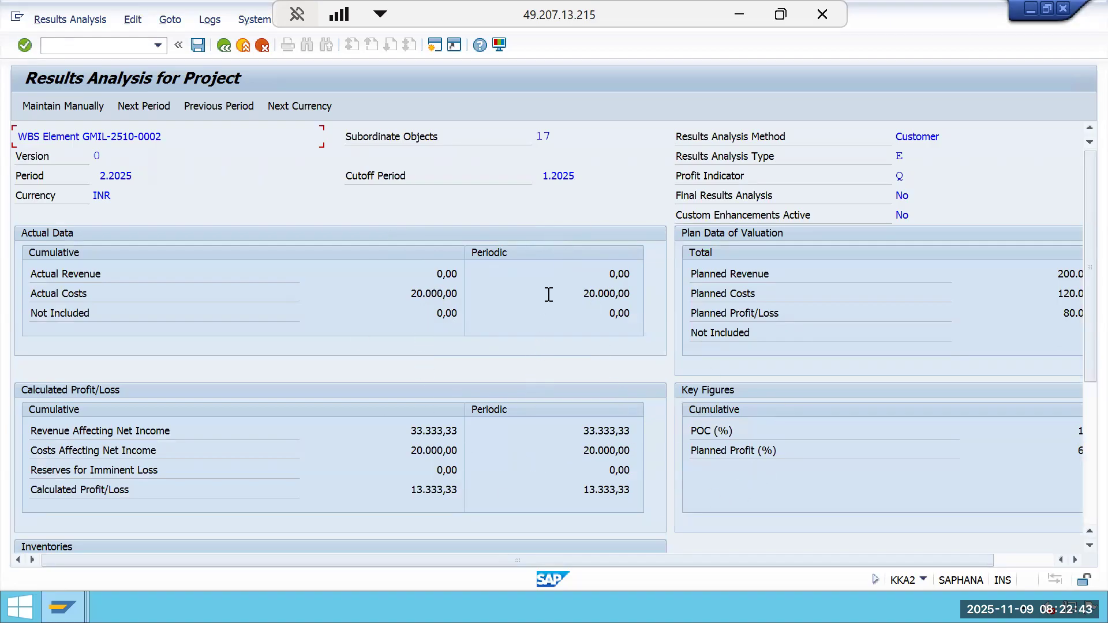
click(771, 291)
click(224, 45)
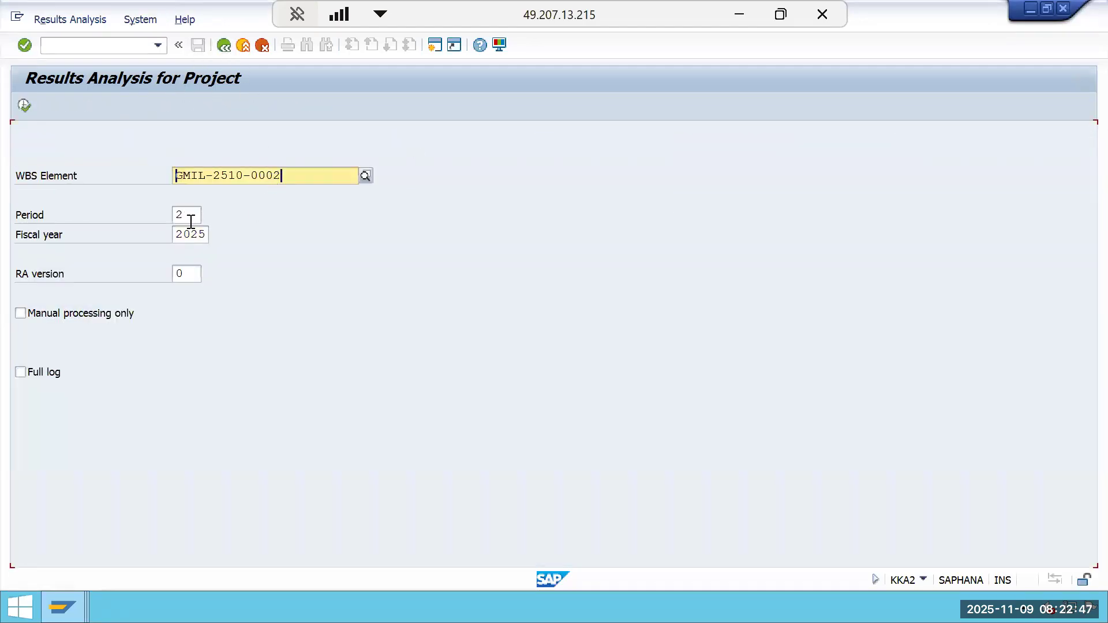
Re-run the results analysis for period 5 and leave the results.
click(190, 222)
key(BackSpace)
text(5)
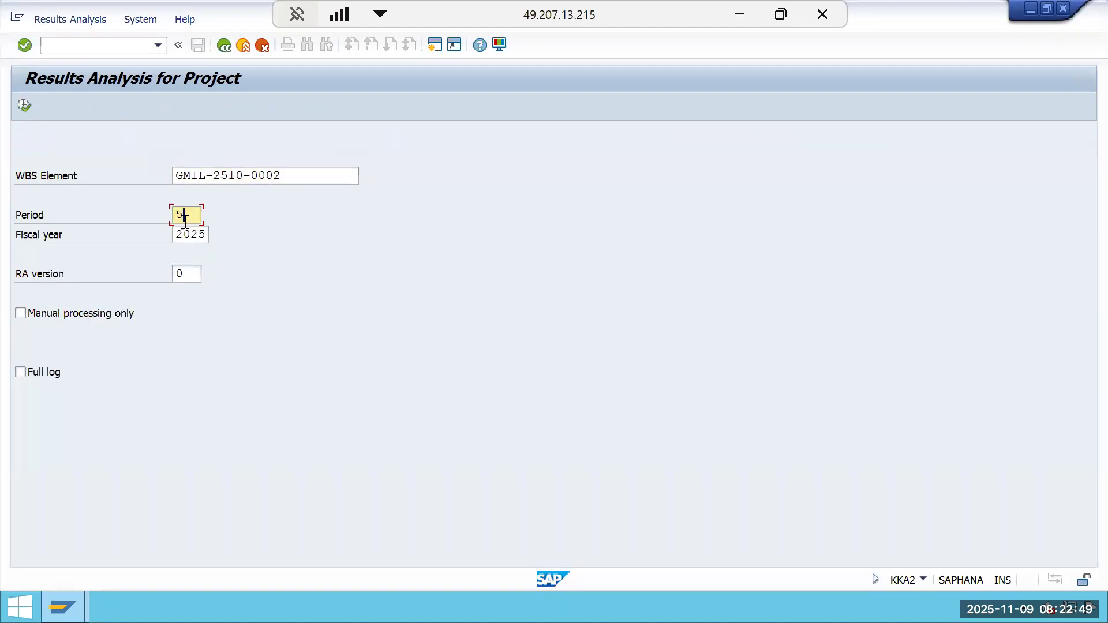
click(26, 106)
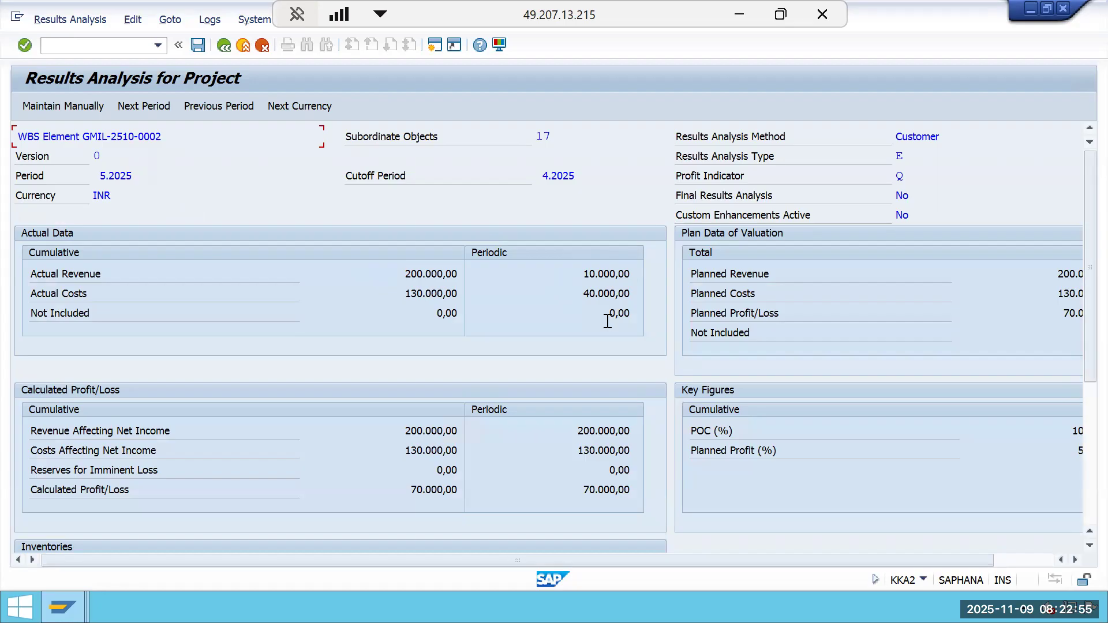
click(222, 48)
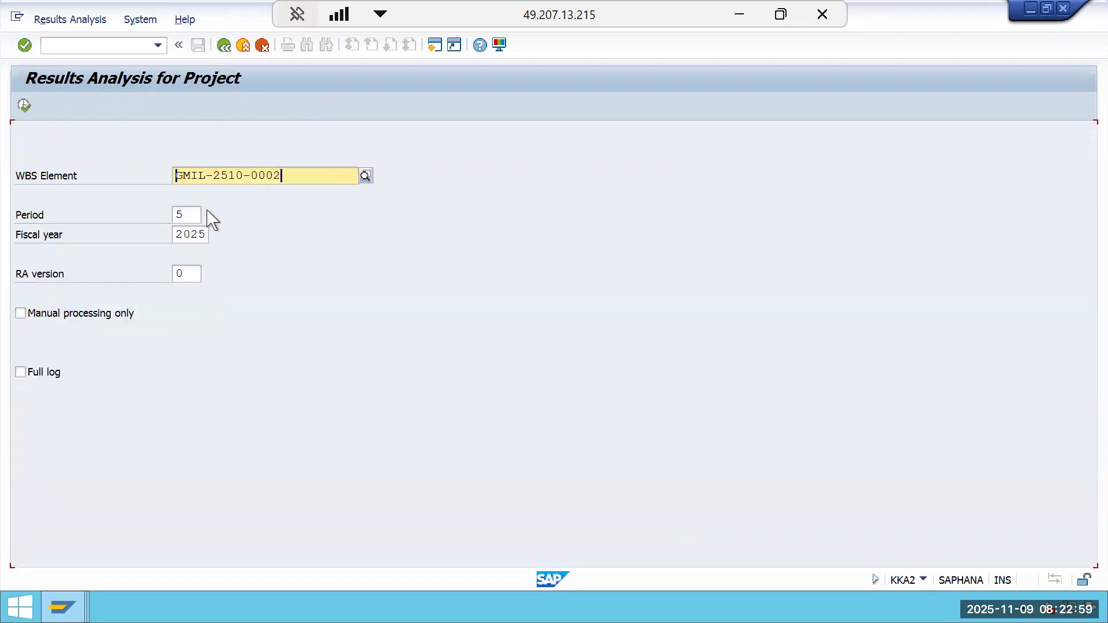
Re-run the results analysis for period 02, review plan data and key figures, save the results, and exit.
click(187, 218)
key(BackSpace)
text(02)
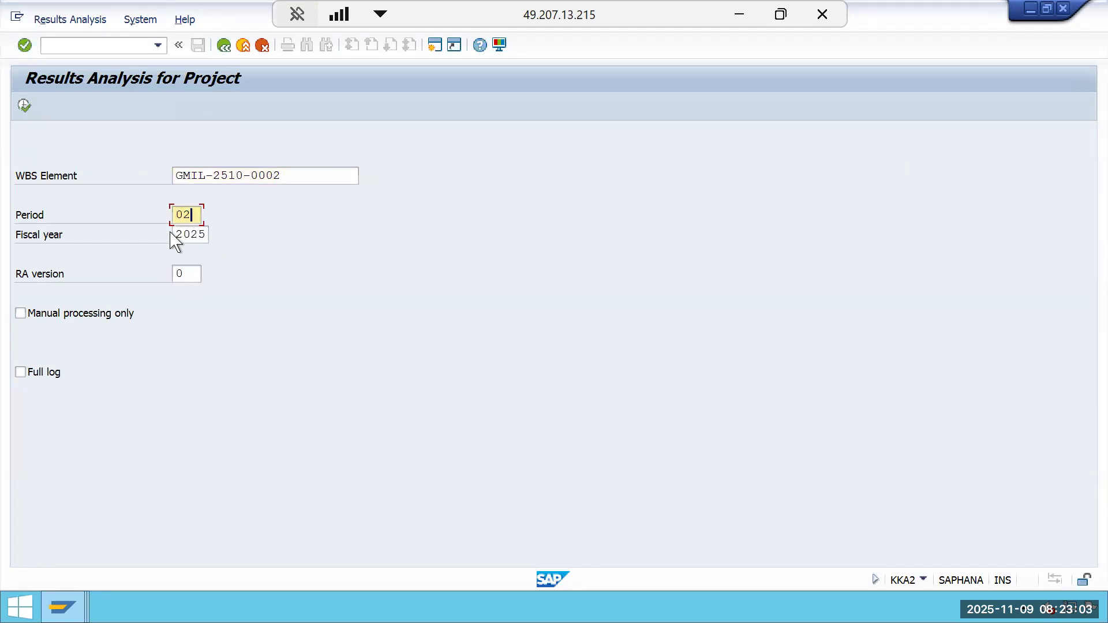
click(23, 105)
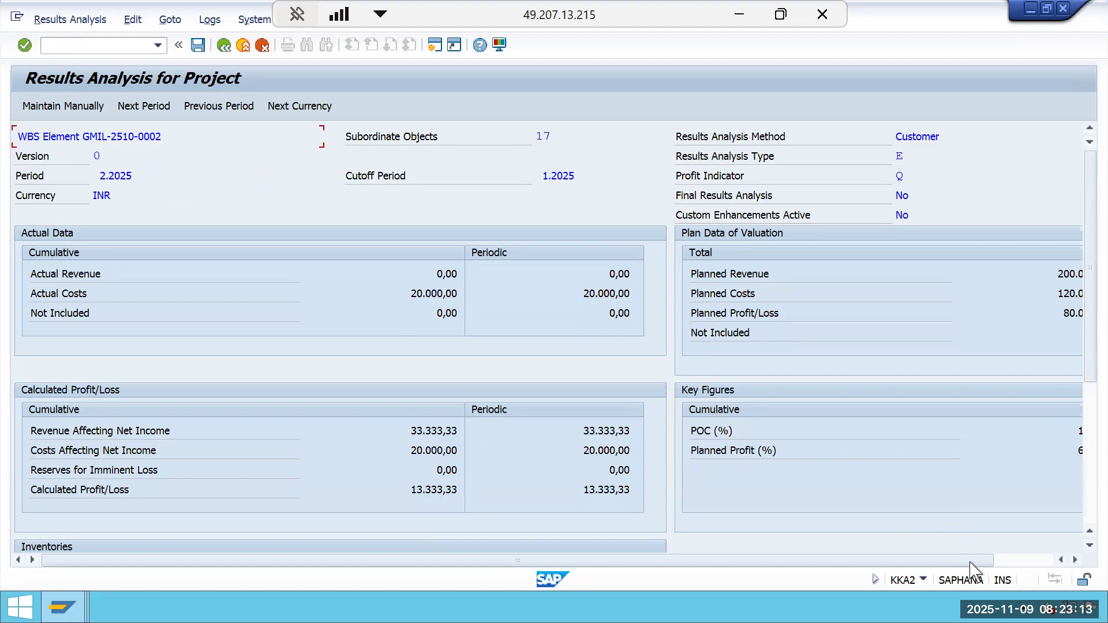
drag(970, 561, 1043, 564)
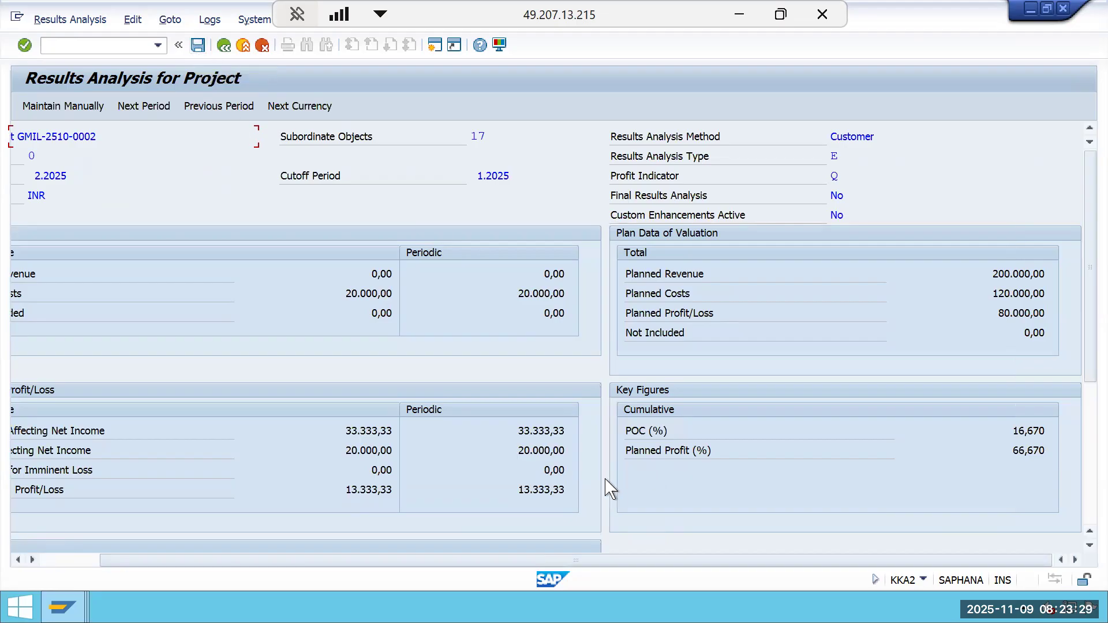
drag(248, 560, 187, 559)
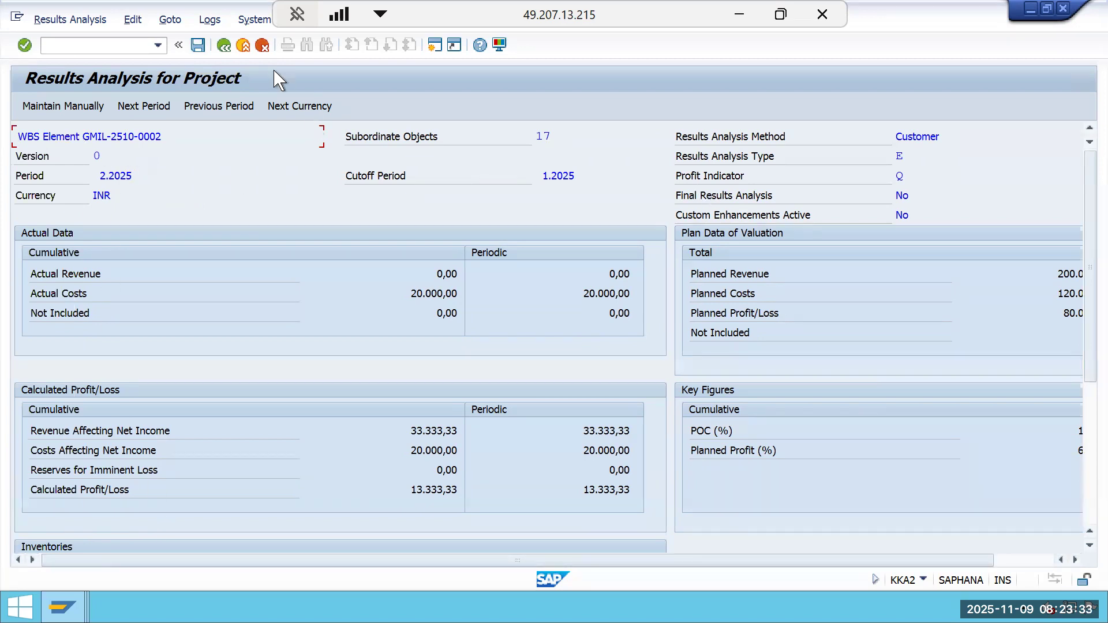
click(198, 46)
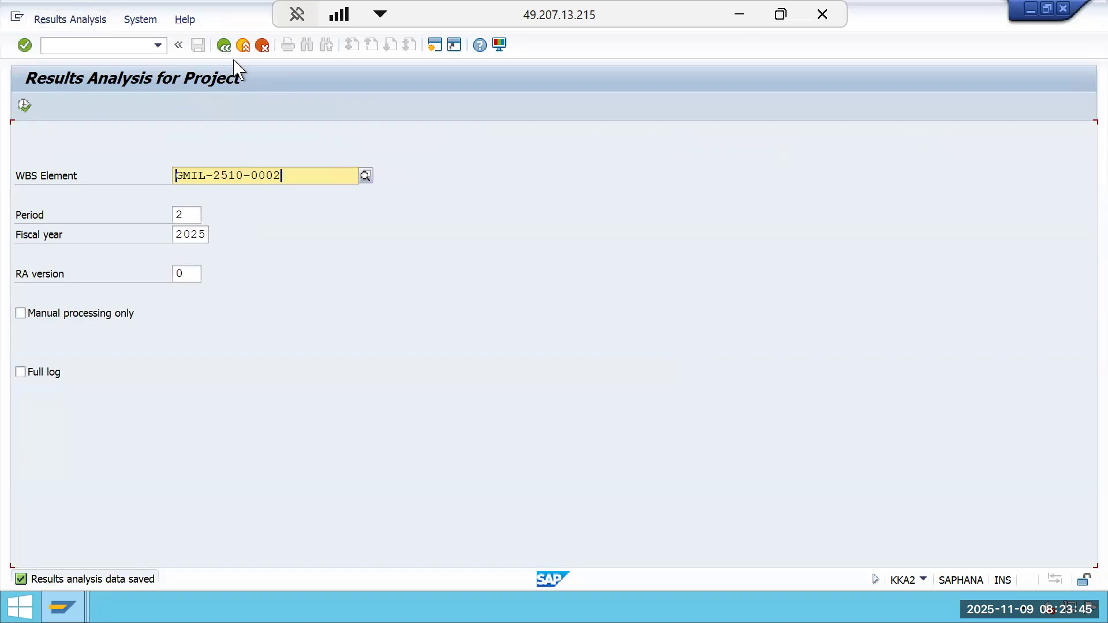
click(225, 48)
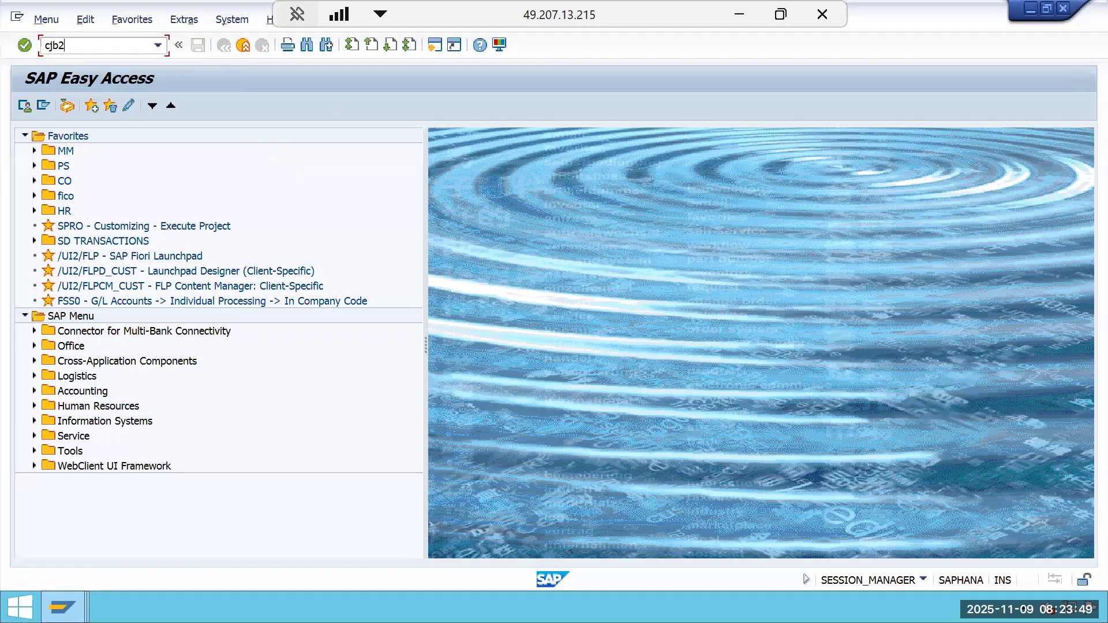
Generate settlement rules for project GMIL-2510-0002 with hierarchy for period 02, 2025, as a test run with detail lists.
key(Return)
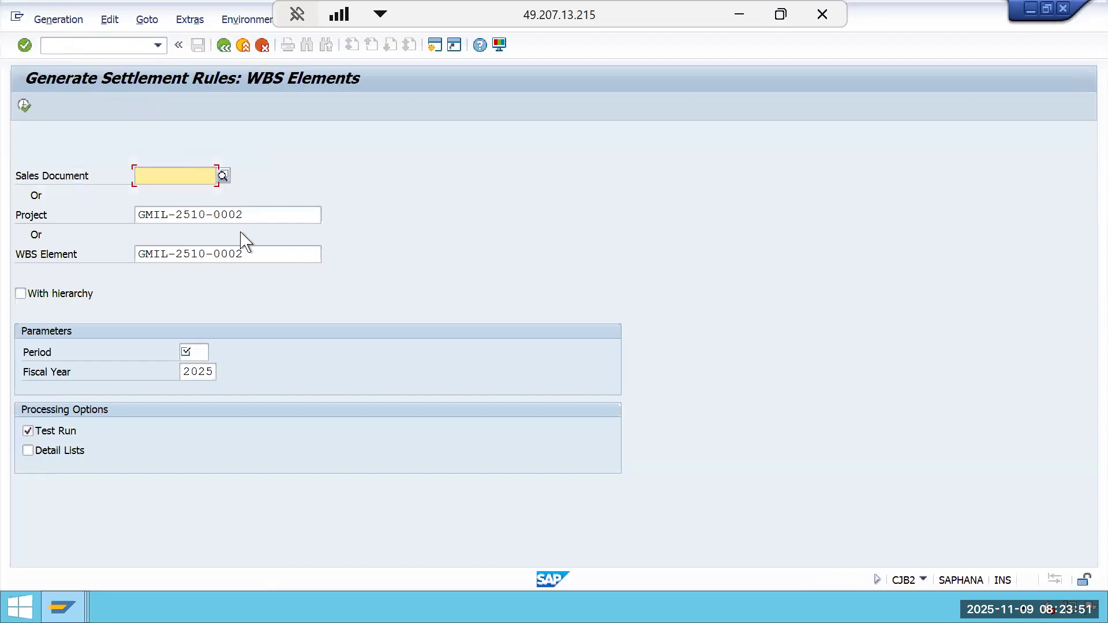
click(262, 251)
key(shift+Home)
key(BackSpace)
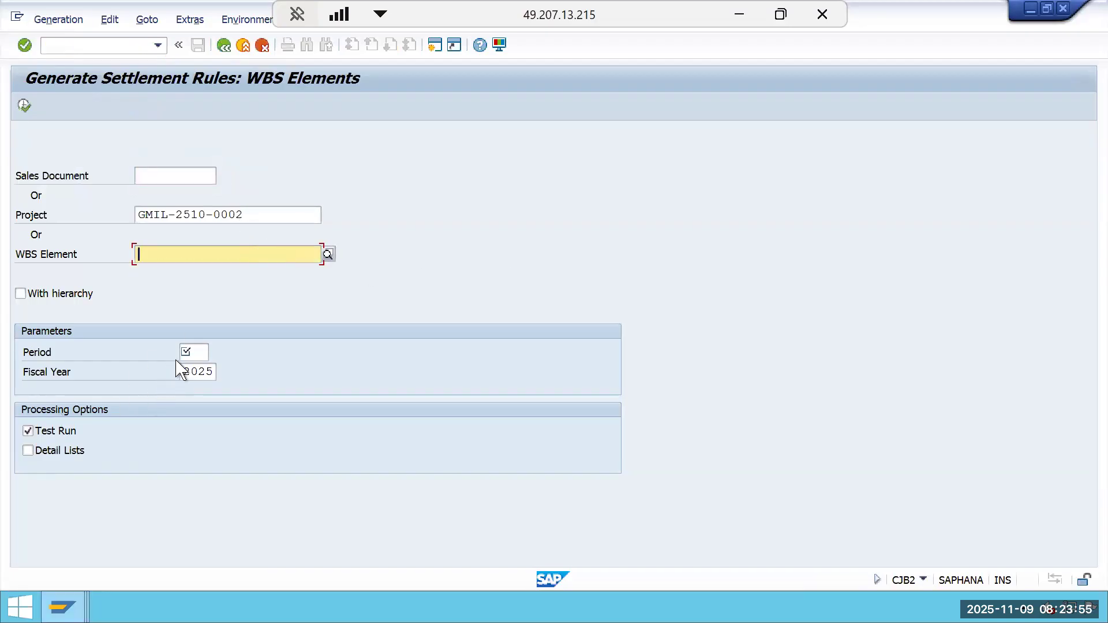
click(193, 353)
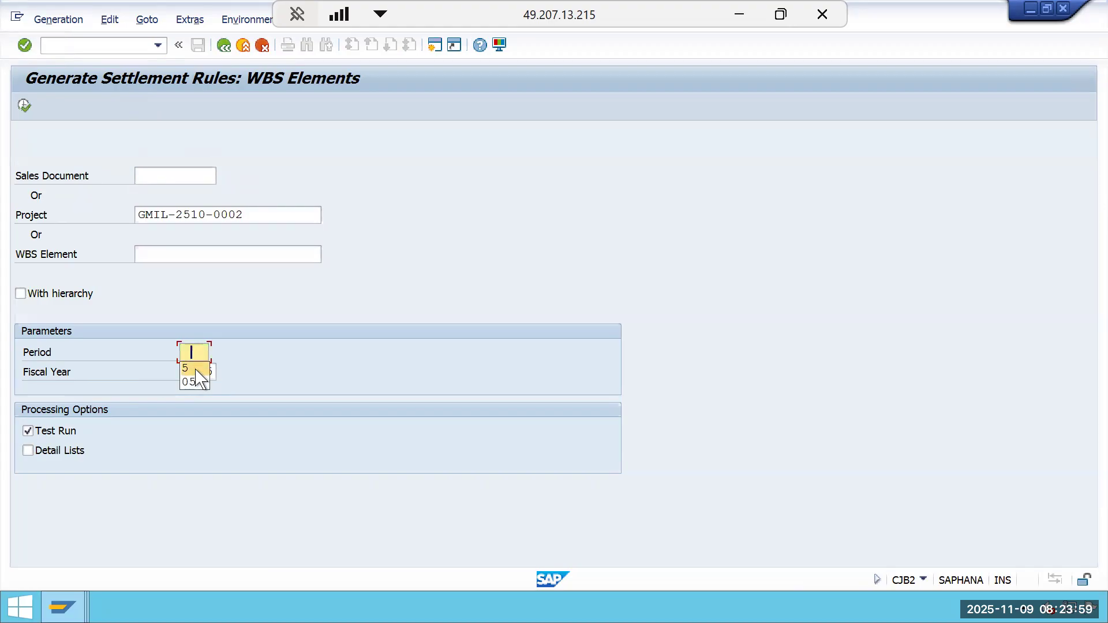
click(200, 353)
text(02)
click(59, 295)
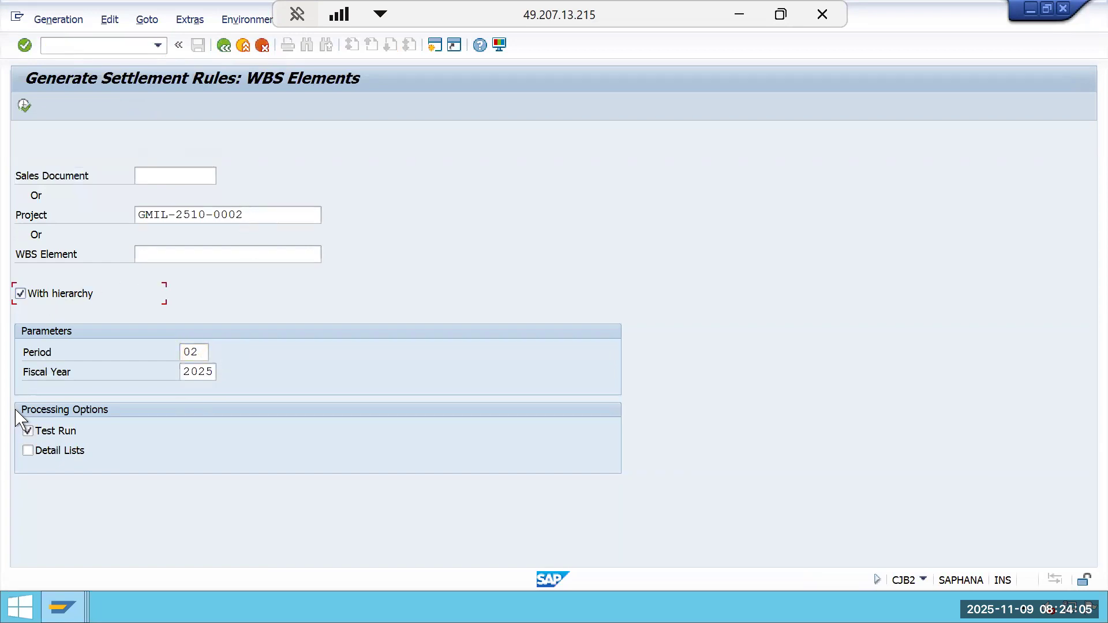
click(34, 452)
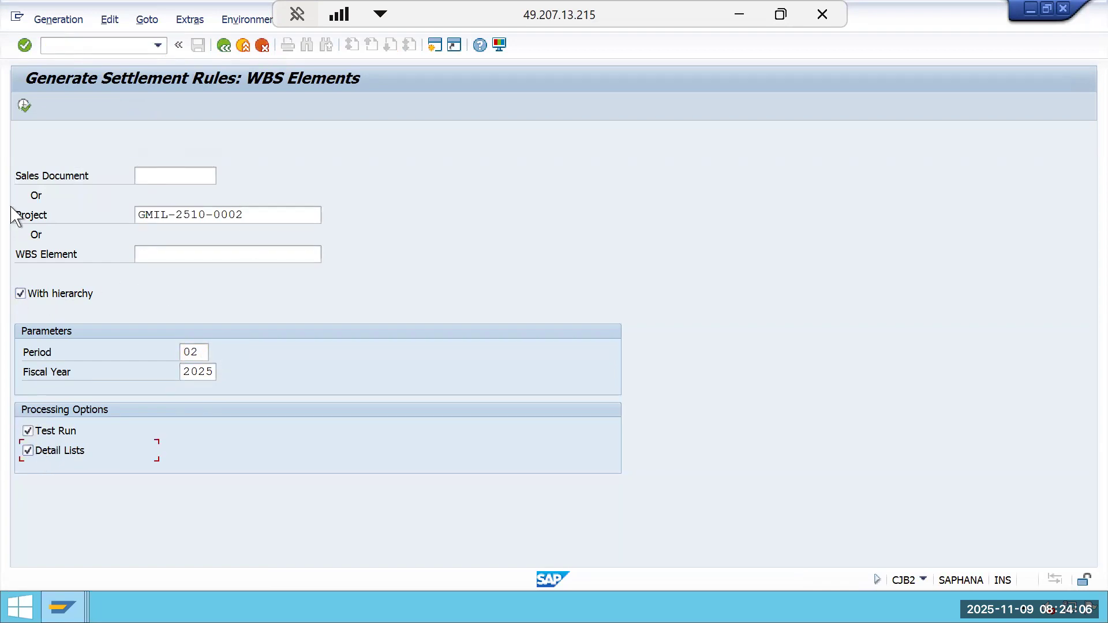
click(24, 106)
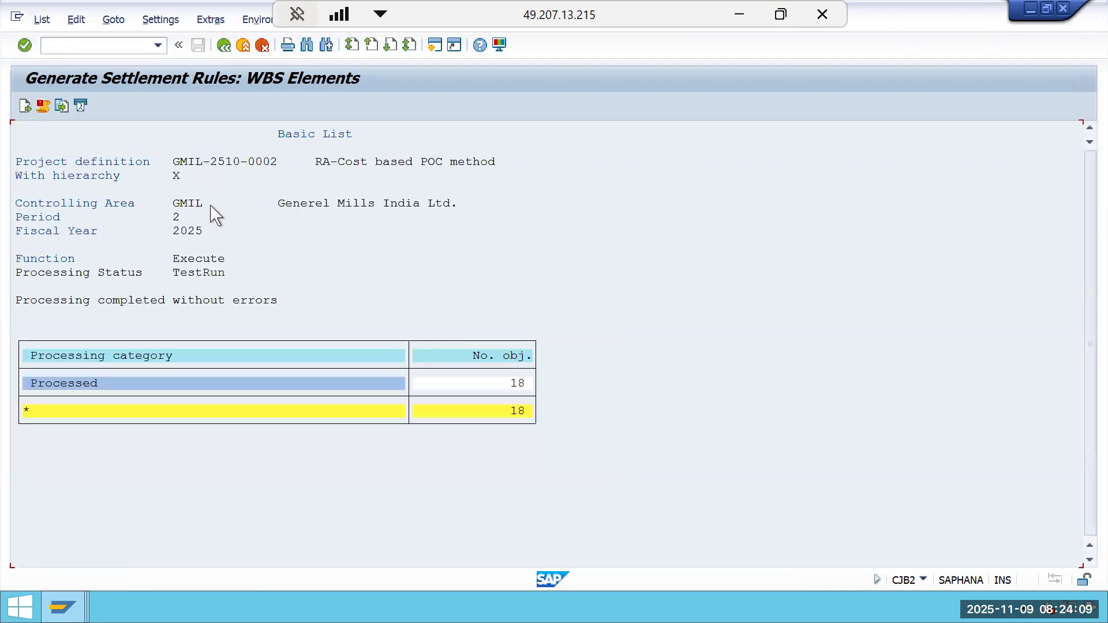
Re-run settlement rule generation for project GMIL-2510-0002 as an update run, with Test Run switched off.
click(224, 46)
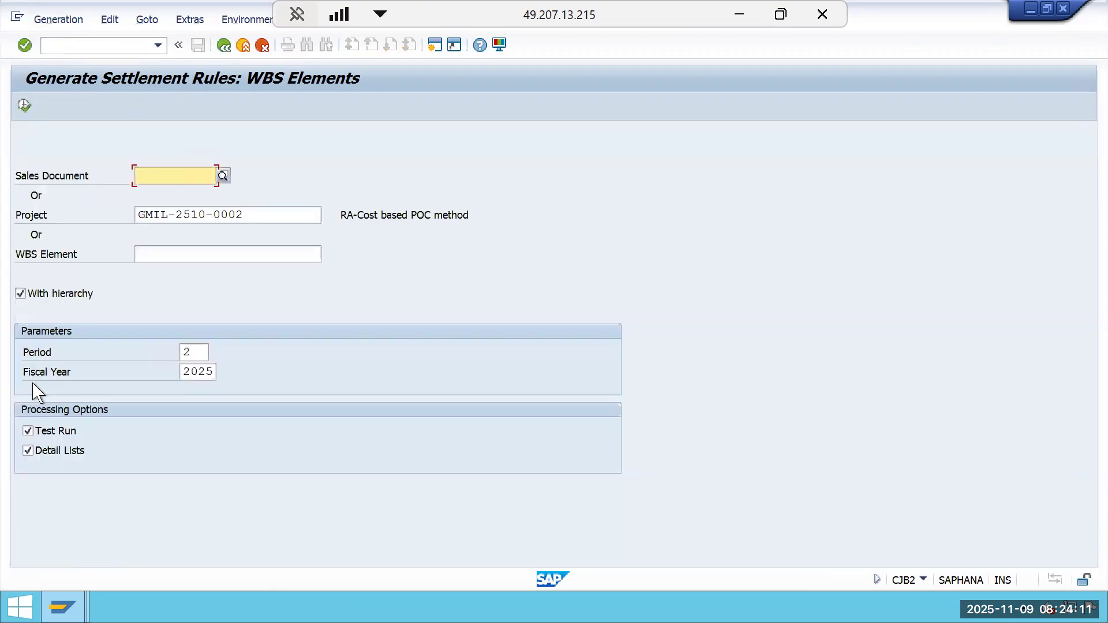
click(28, 431)
click(24, 105)
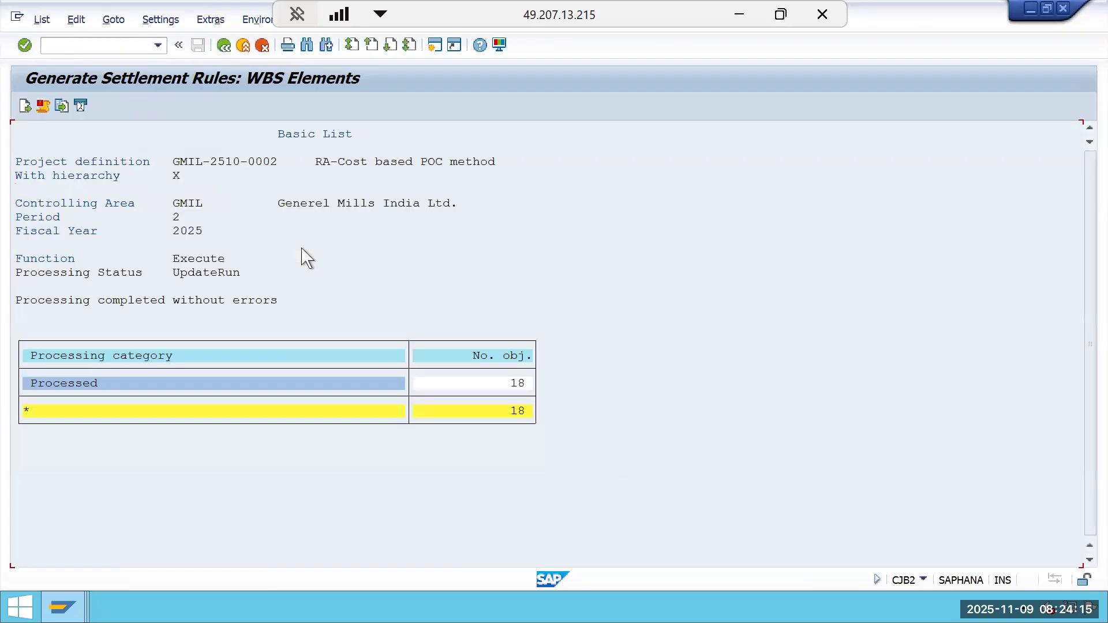
Open project GMIL-2510-0002 in the Project Builder (CJ20N) and open the project definition's settlement rule.
click(224, 46)
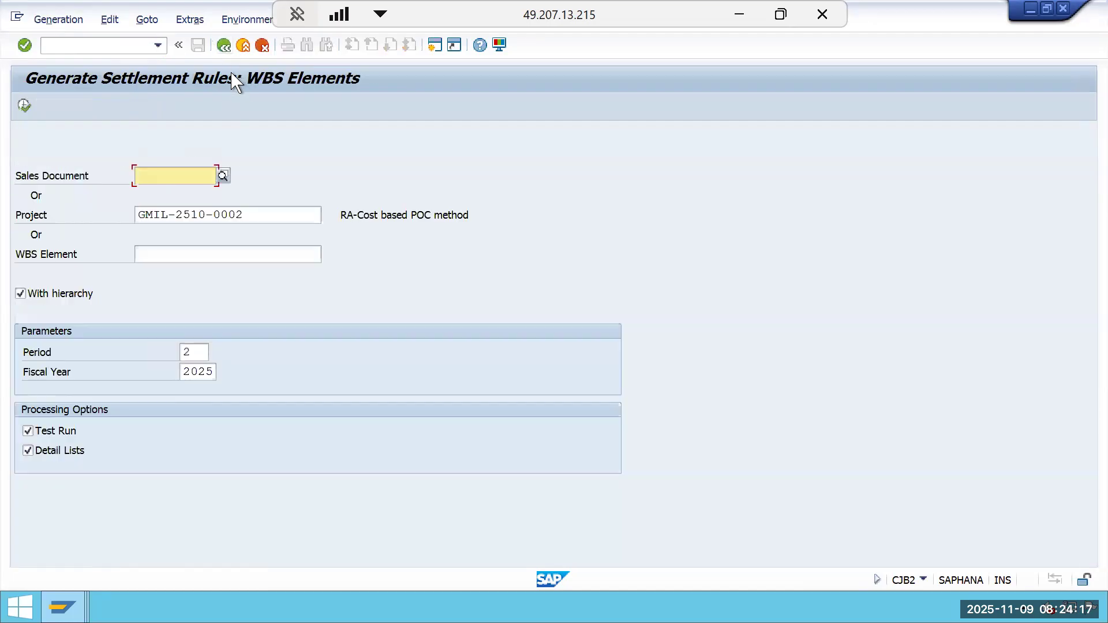
click(224, 45)
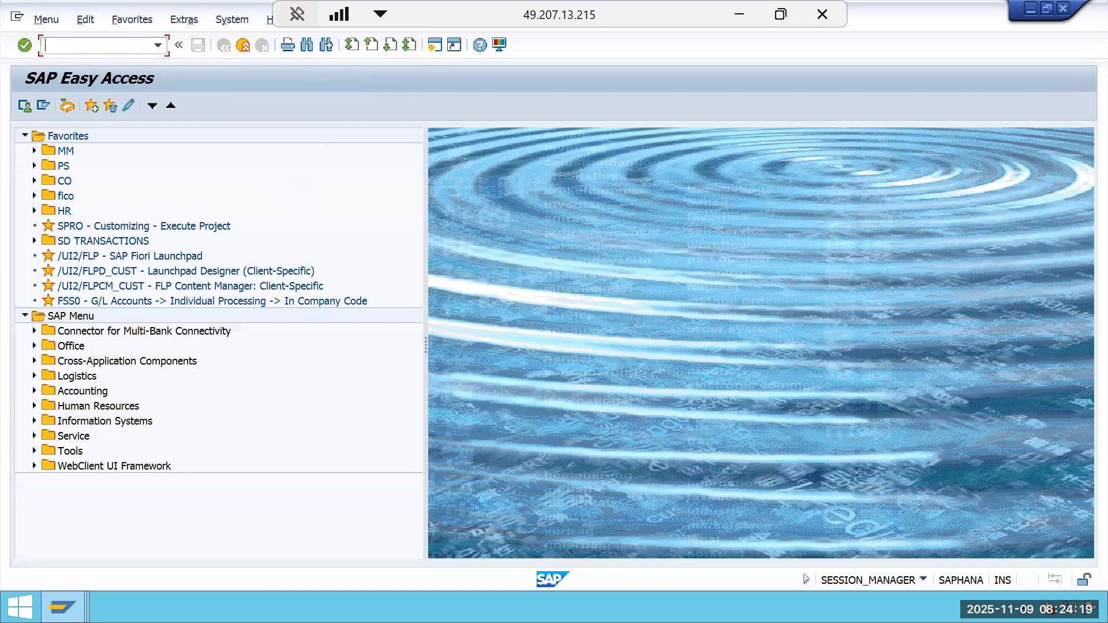
text(cj20n)
key(Return)
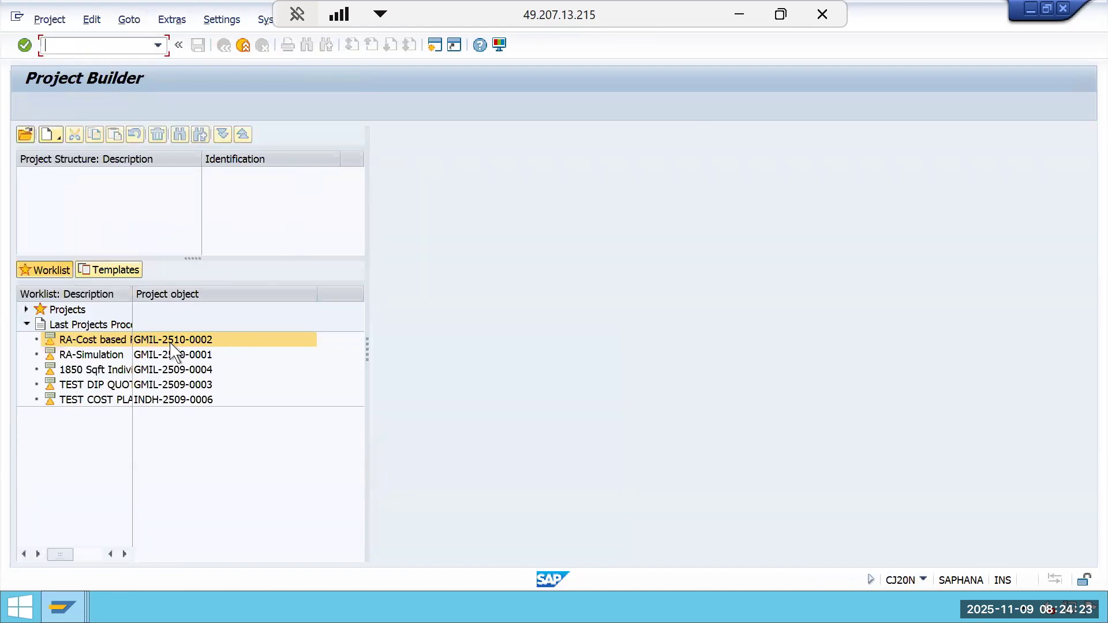
double_click(184, 342)
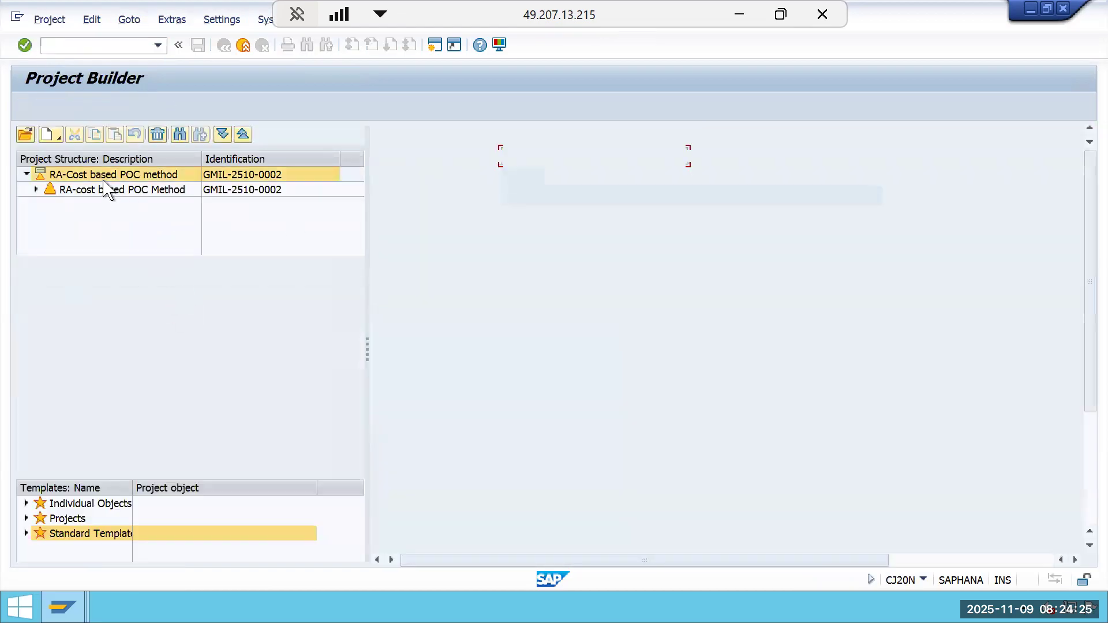
click(91, 19)
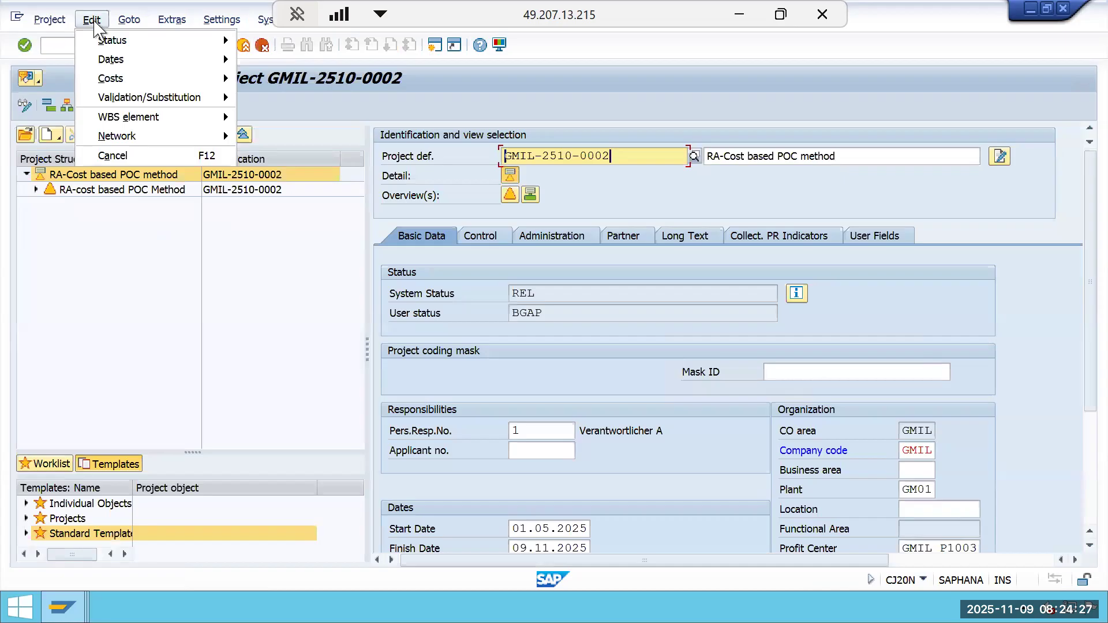
mouse_move(219, 78)
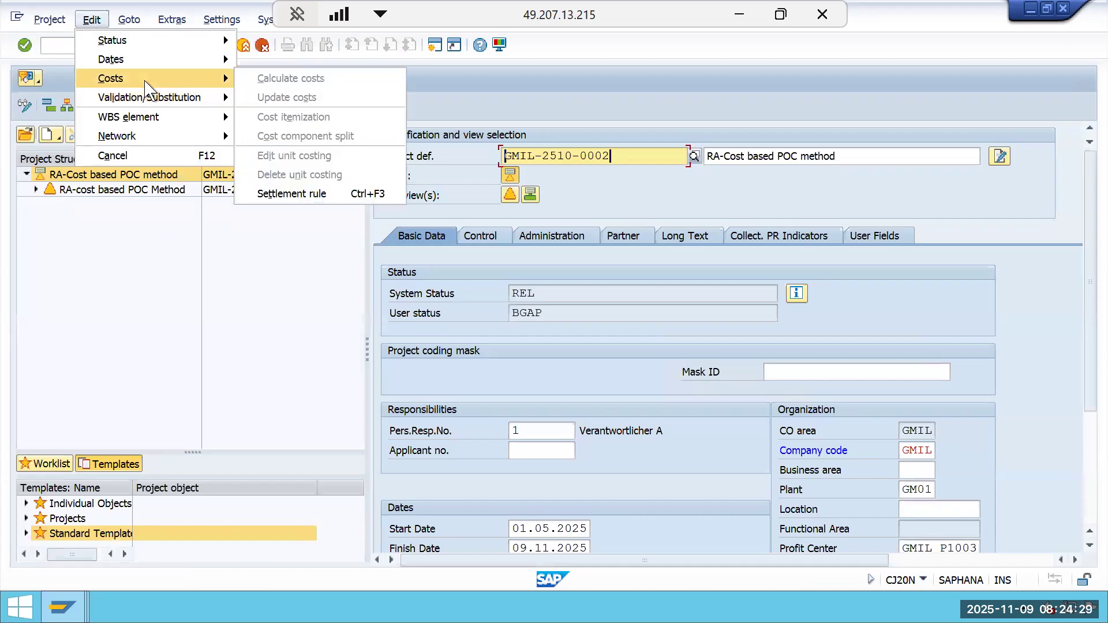
click(296, 194)
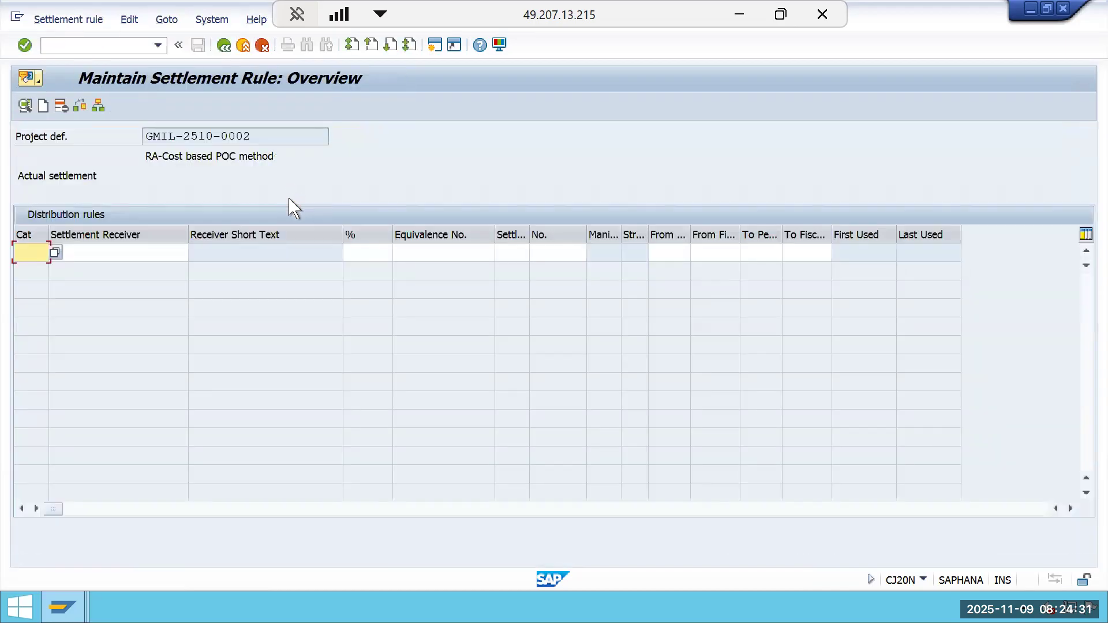
Add a PSG distribution rule assigned to a profitability segment, selecting the customer from the search list.
text(PS)
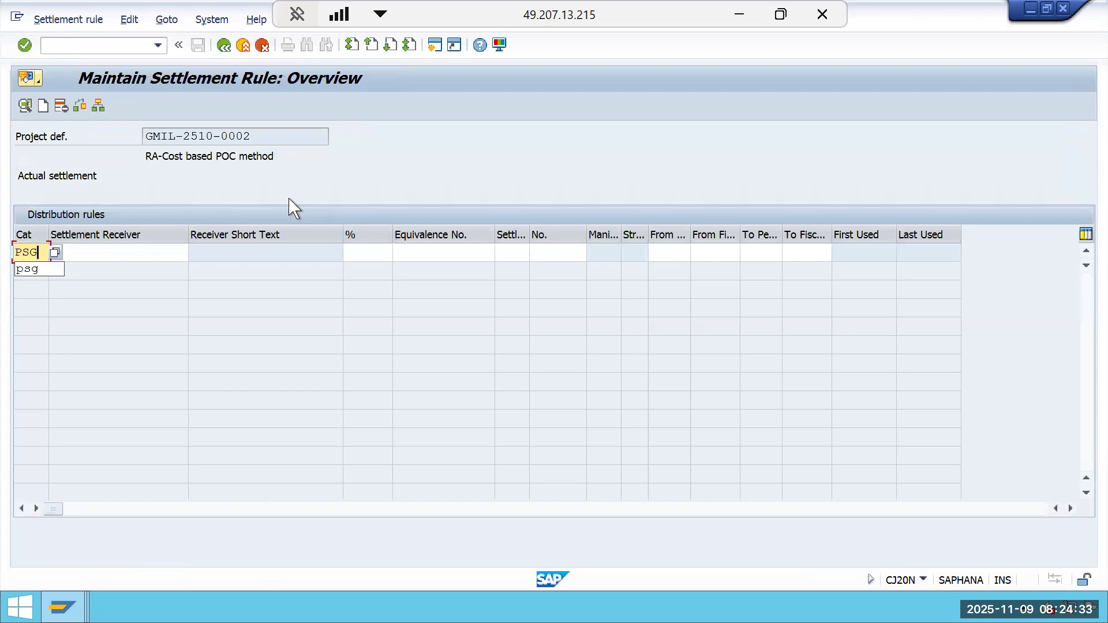
text(G)
key(Return)
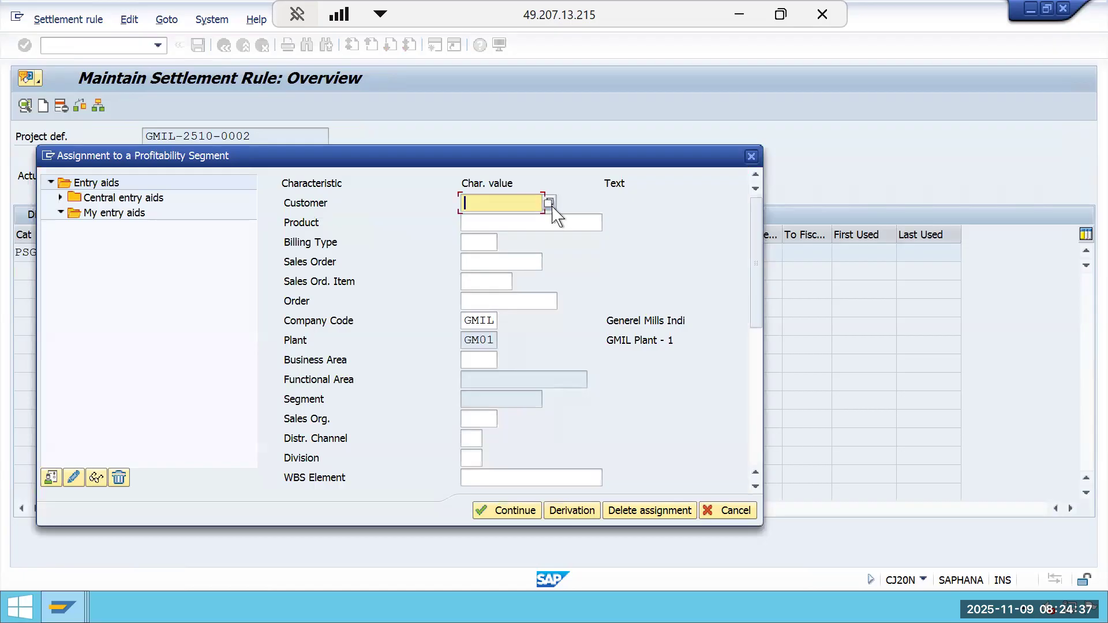
click(549, 204)
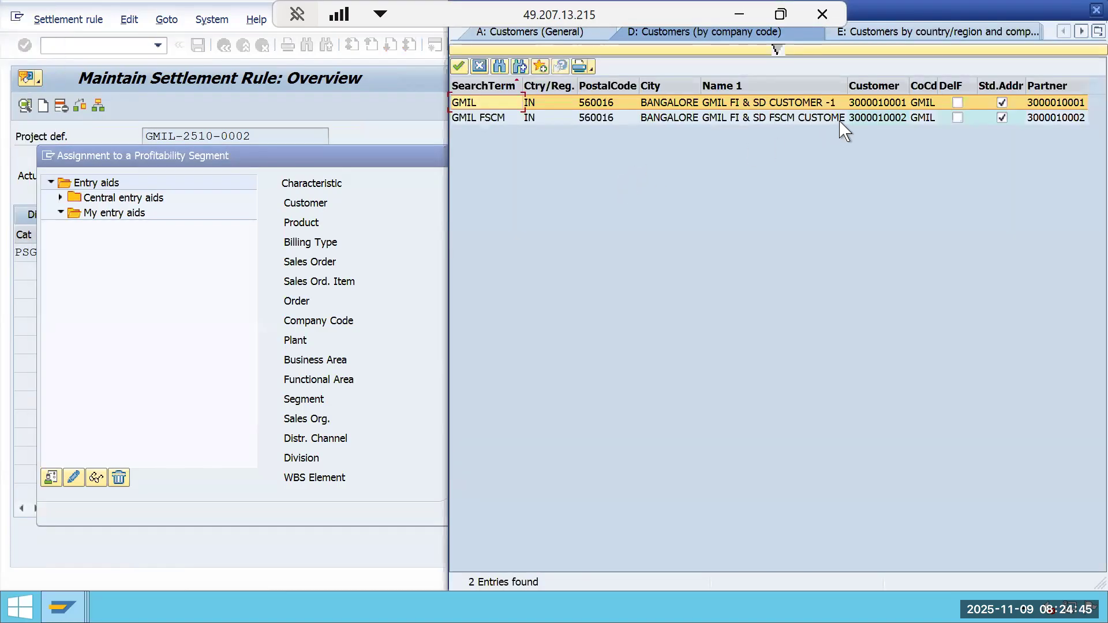
double_click(870, 105)
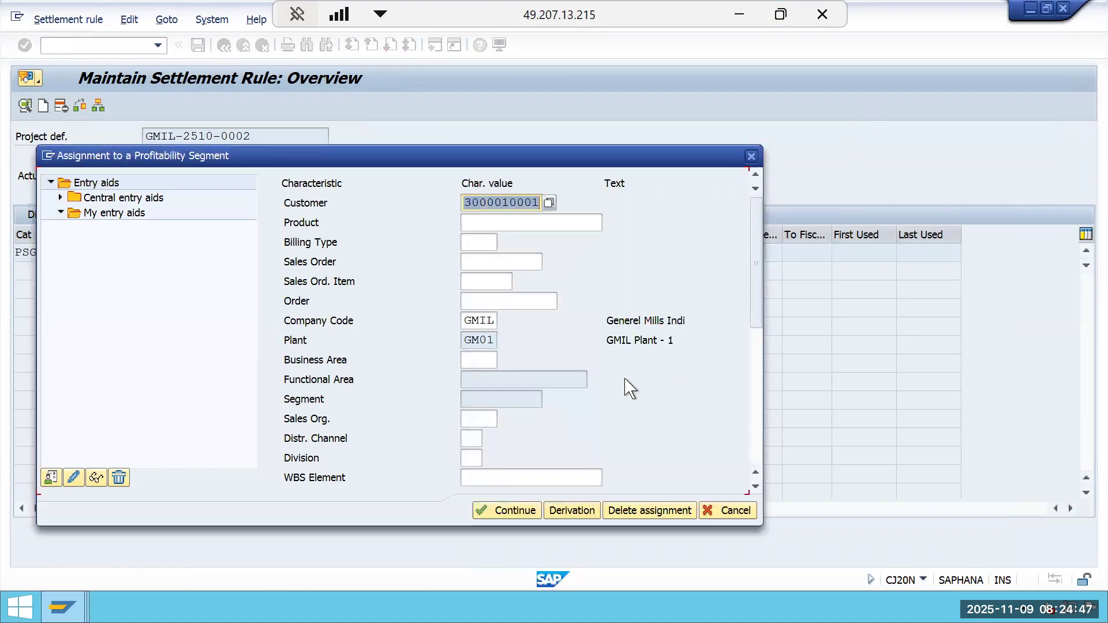
click(496, 509)
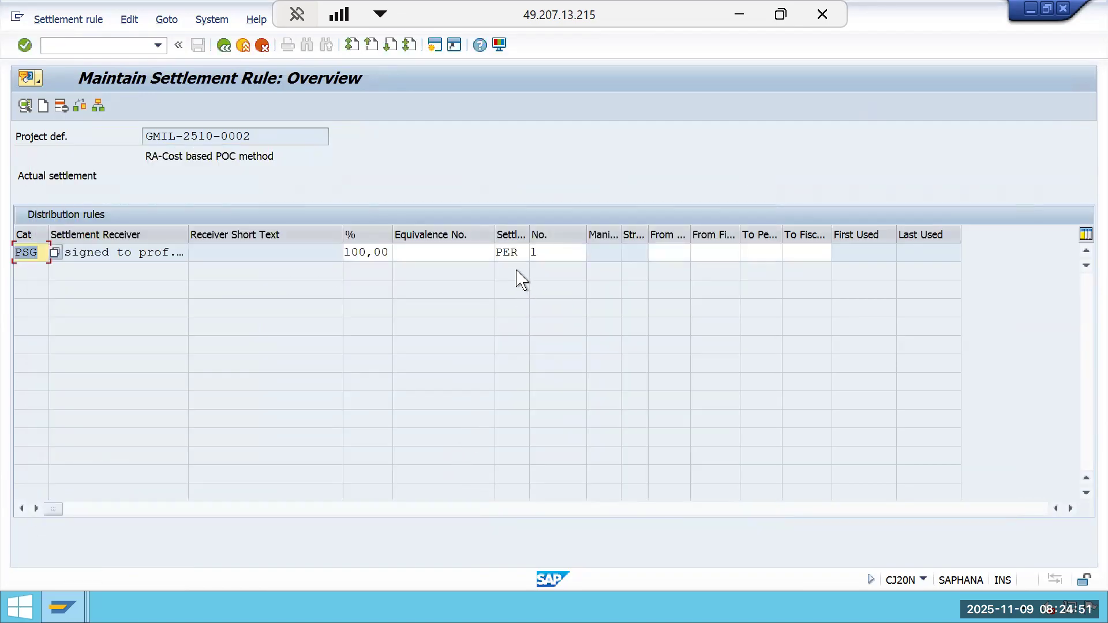
Set the distribution rule's settlement type to FUL and return to the project.
click(520, 254)
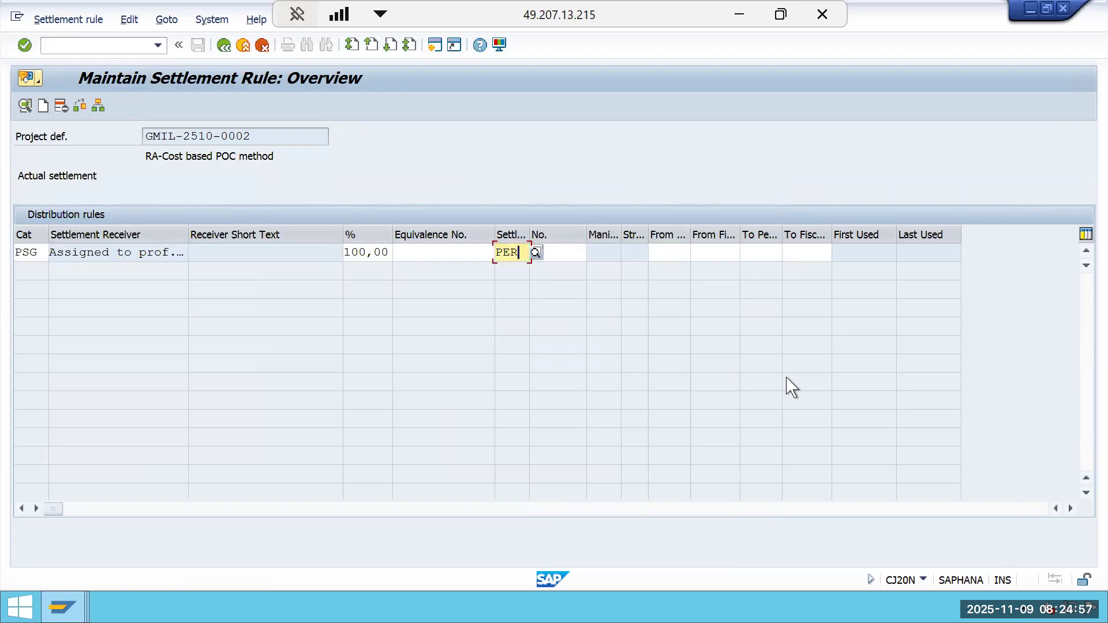
key(BackSpace)
key(BackSpace)
key(BackSpace)
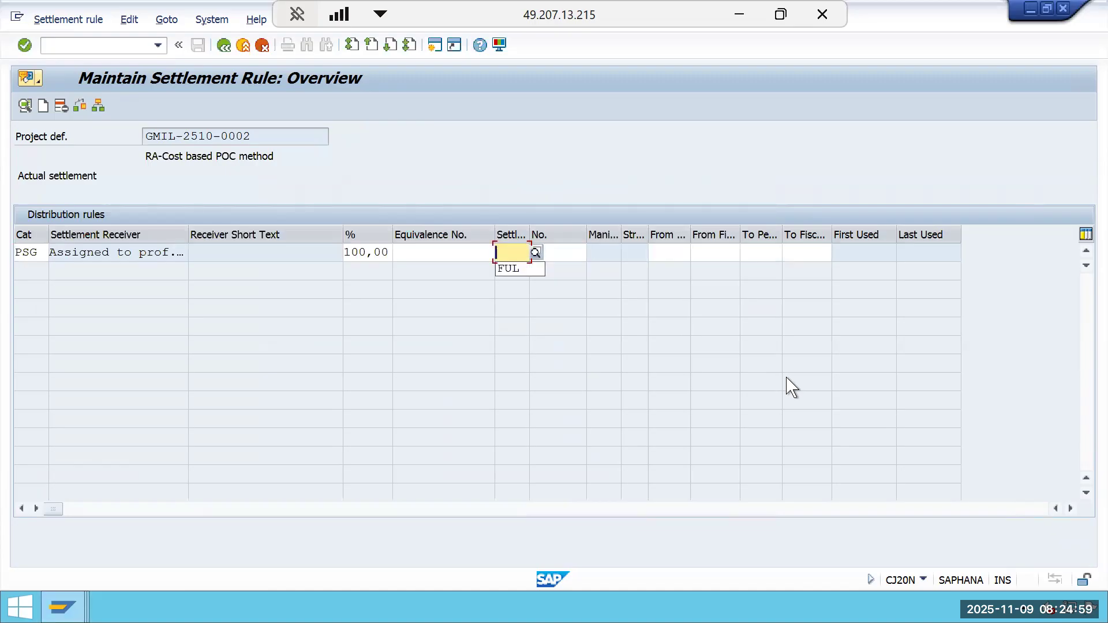
text(FUL)
key(Return)
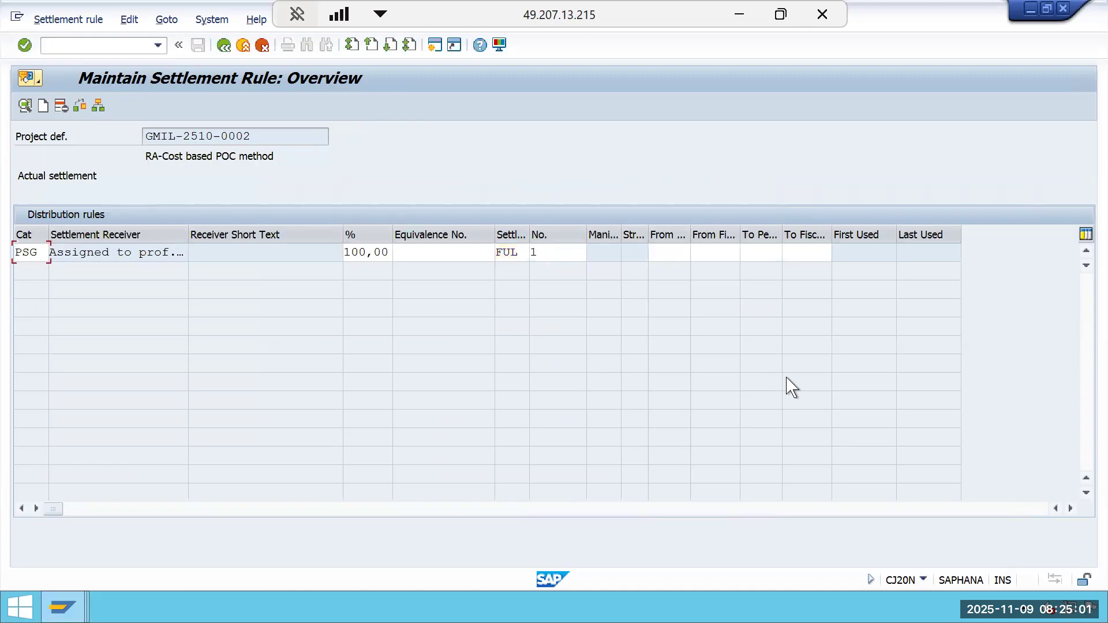
click(224, 47)
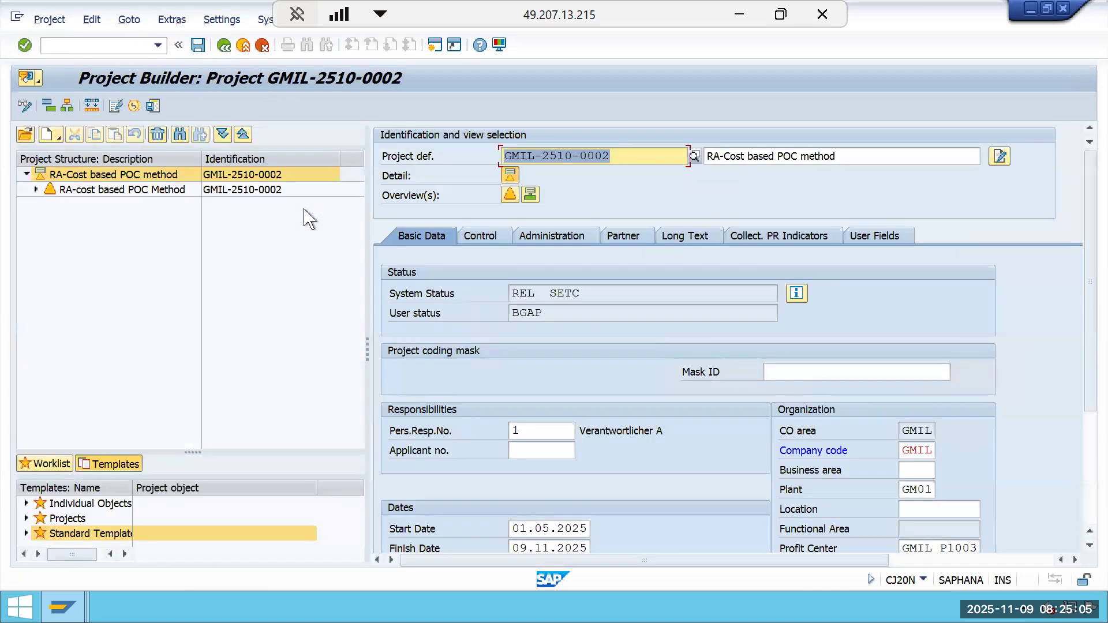
Exit the Project Builder and run settlement rule generation (CJB2) for the project as a test run with detail lists.
click(261, 191)
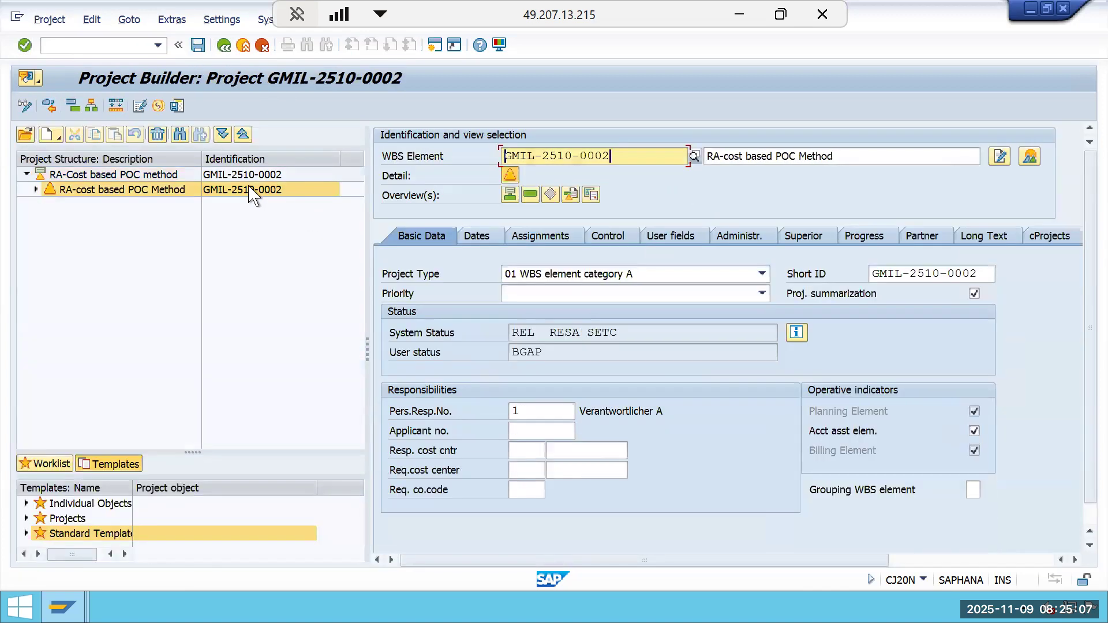
click(223, 51)
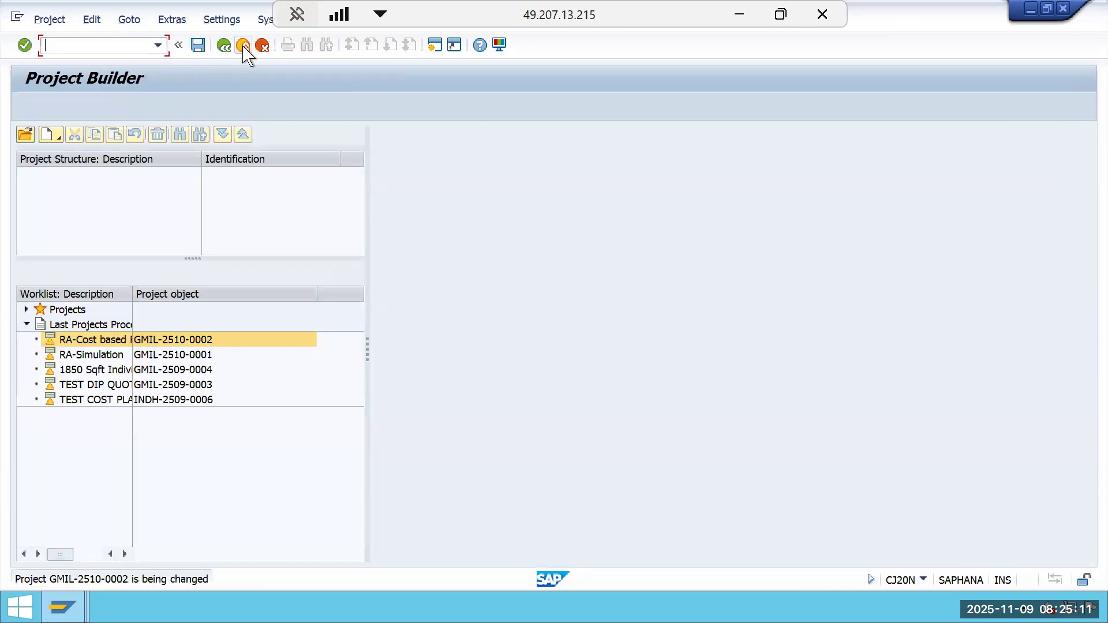
click(243, 46)
text(CJB2)
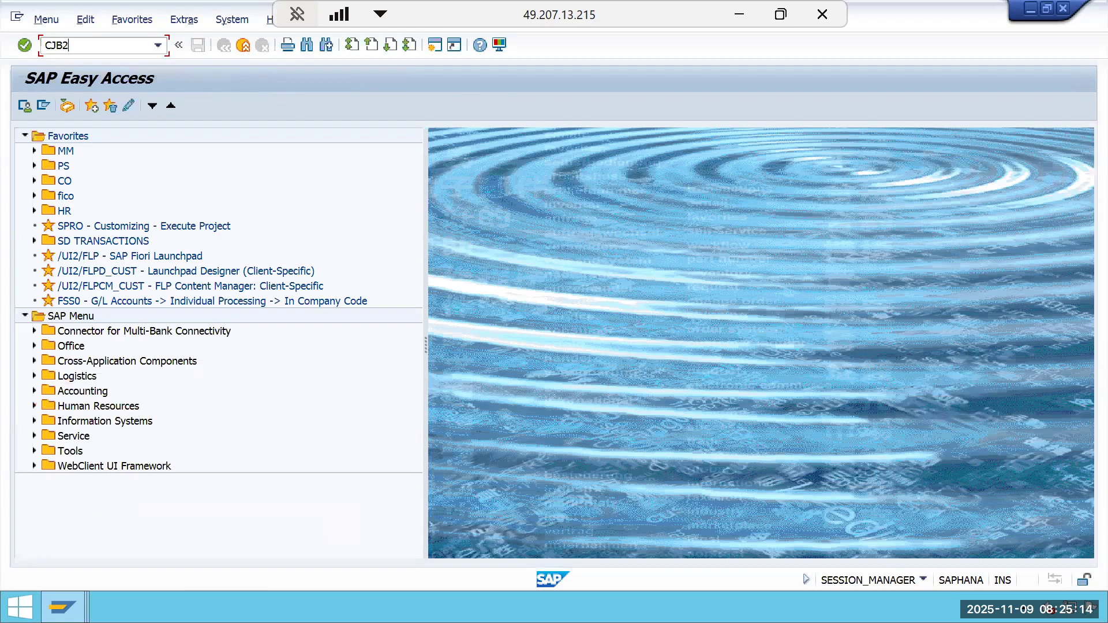
key(Return)
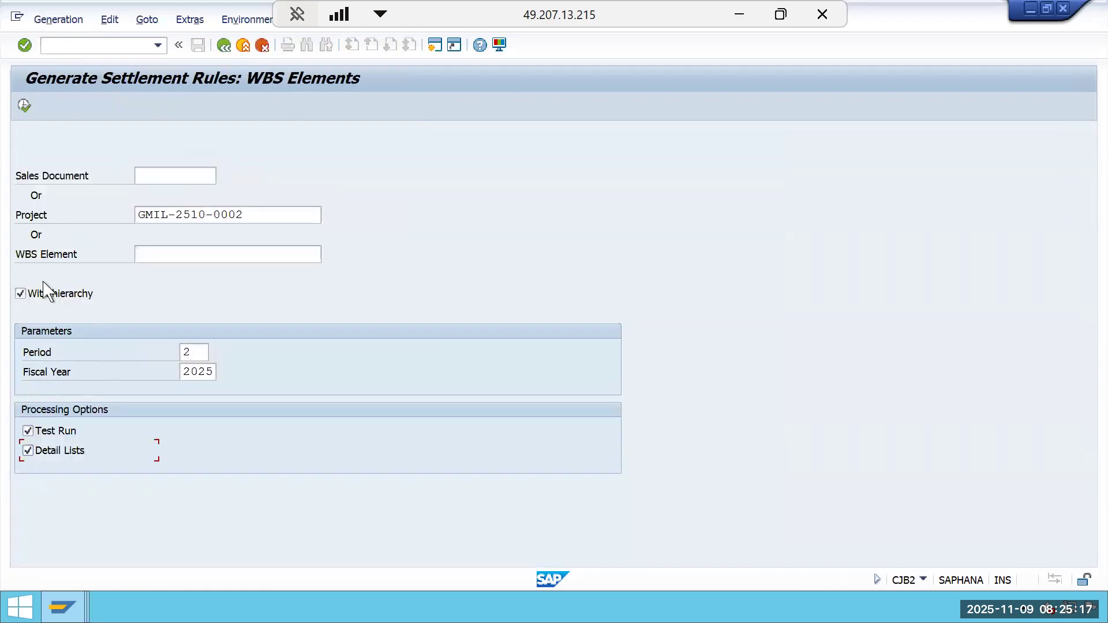
click(25, 110)
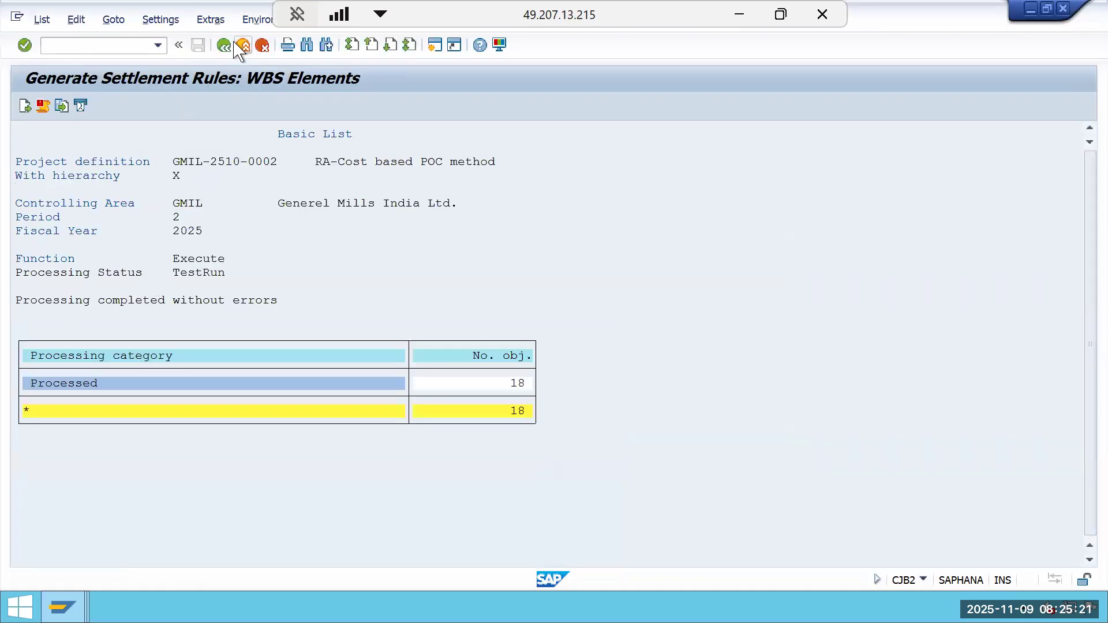
Re-run settlement rule generation for period 2, 2025 as an update run with detail lists, Test Run switched off.
click(241, 47)
text(CJB2)
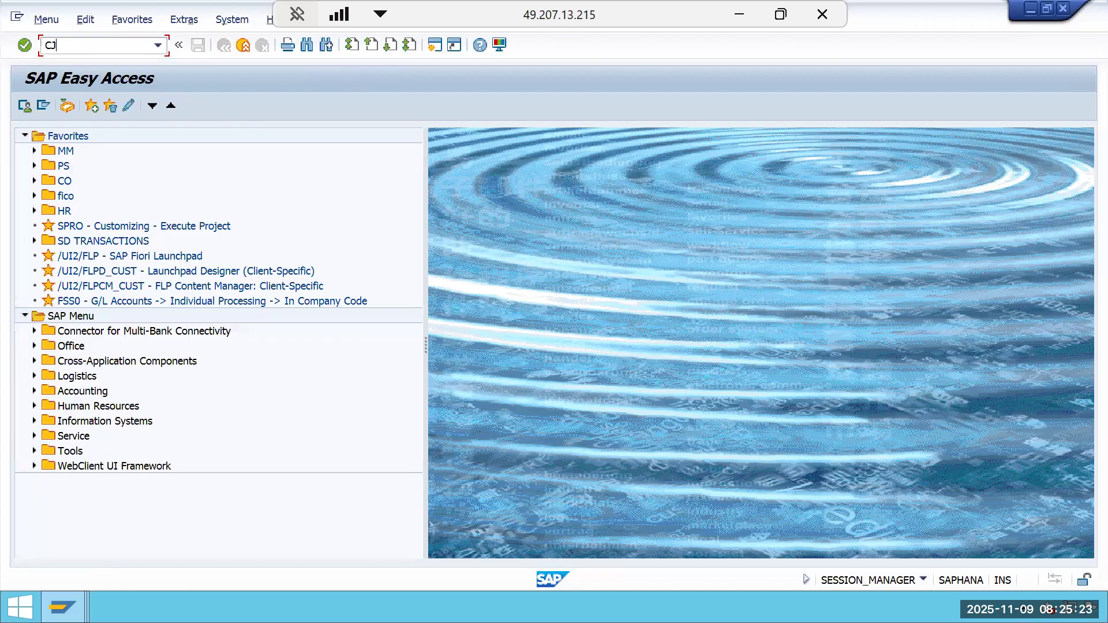
key(Return)
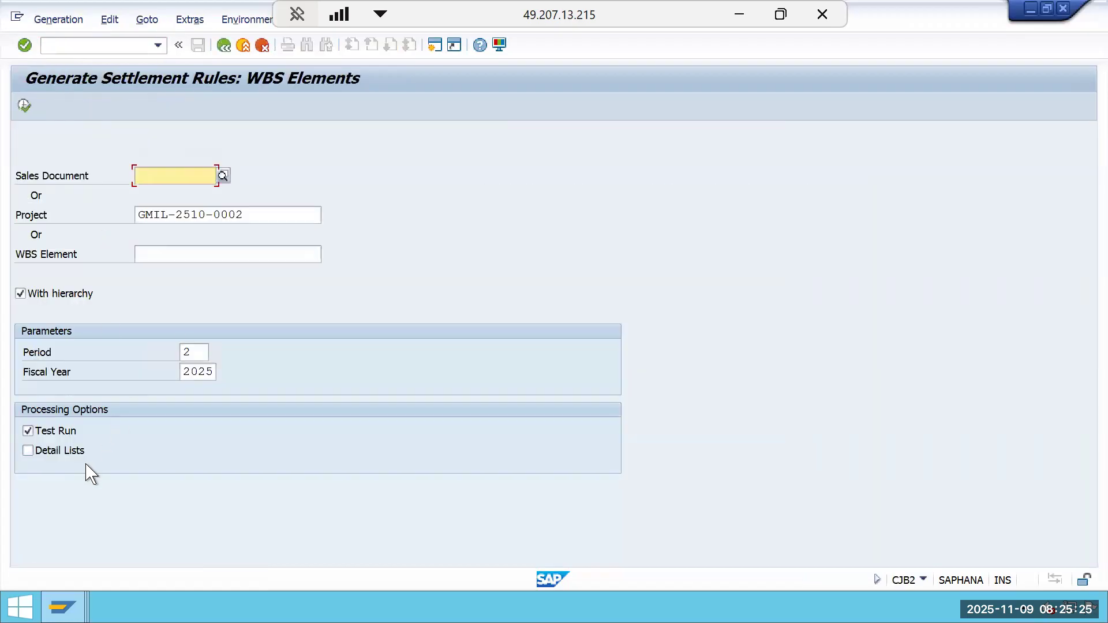
click(61, 449)
click(56, 432)
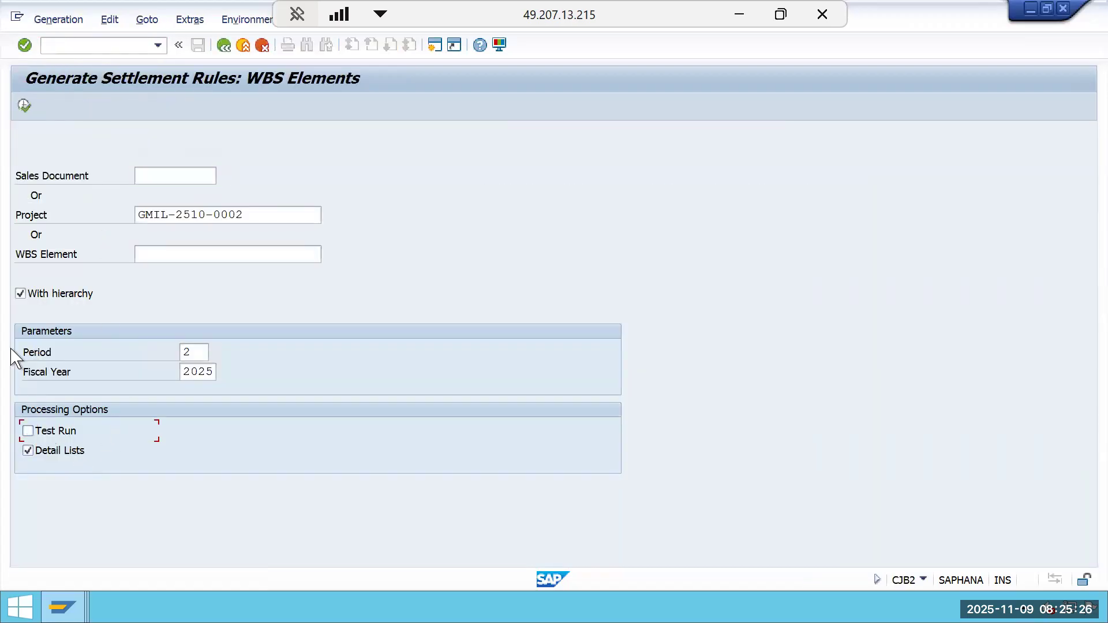
click(25, 106)
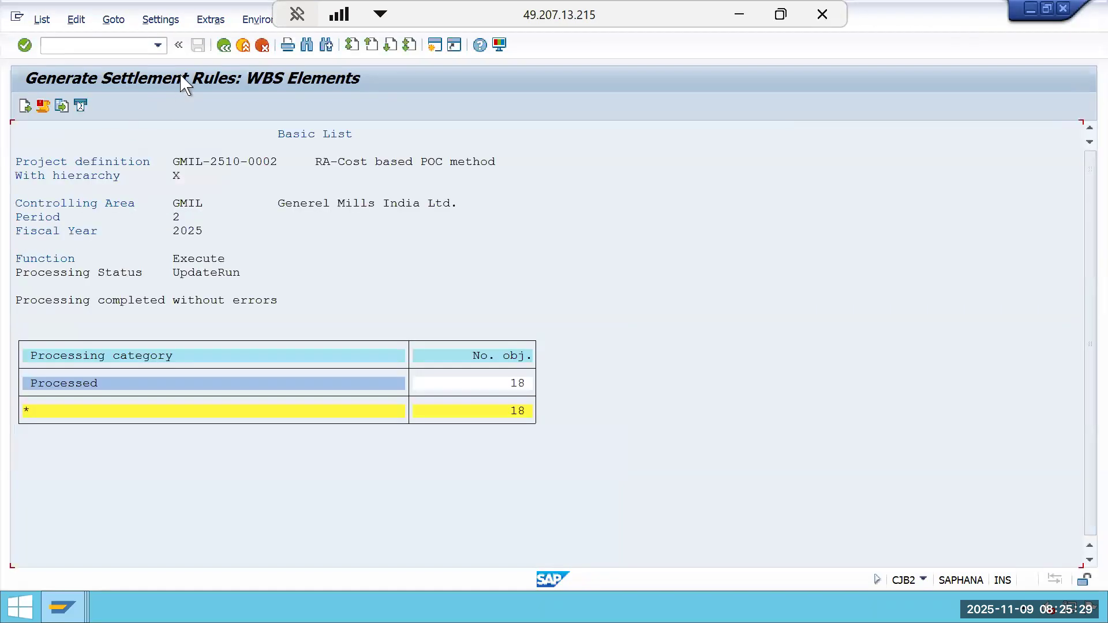
Reopen project GMIL-2510-0002 in the Project Builder, open the top WBS element's settlement rule, and select its settlement type for editing.
click(223, 46)
click(223, 46)
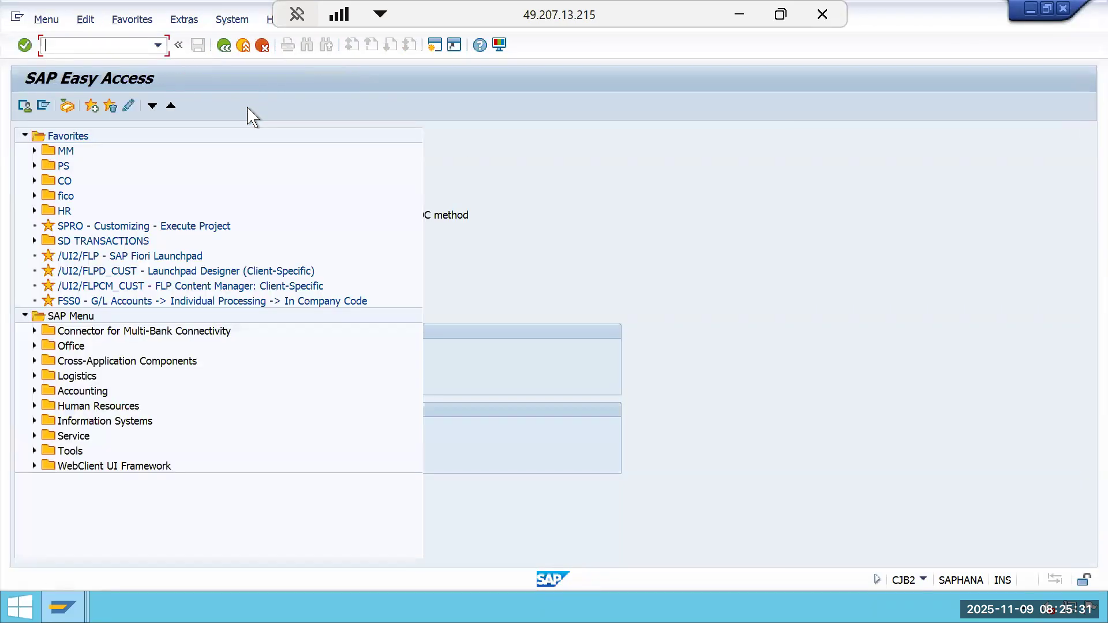
text(CJ20N)
key(Return)
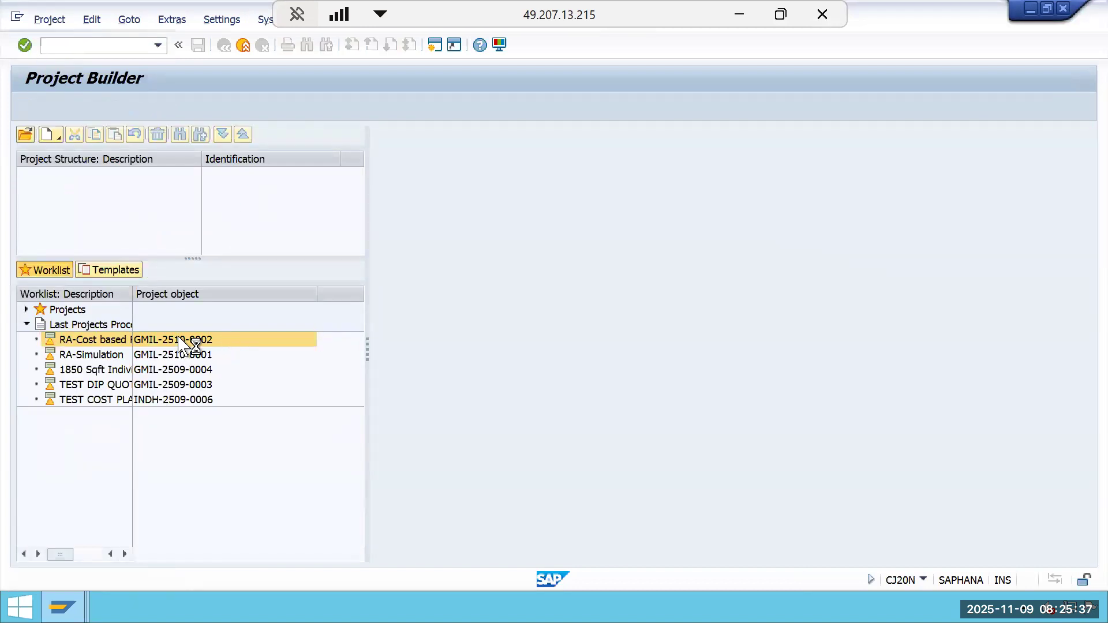
double_click(195, 339)
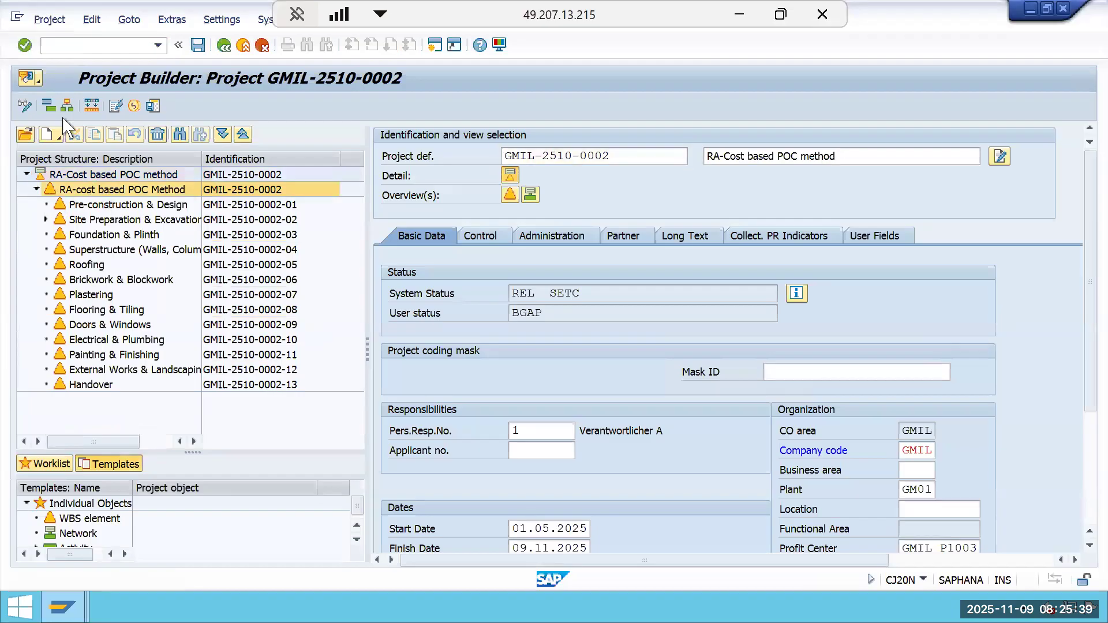
click(91, 19)
mouse_move(144, 102)
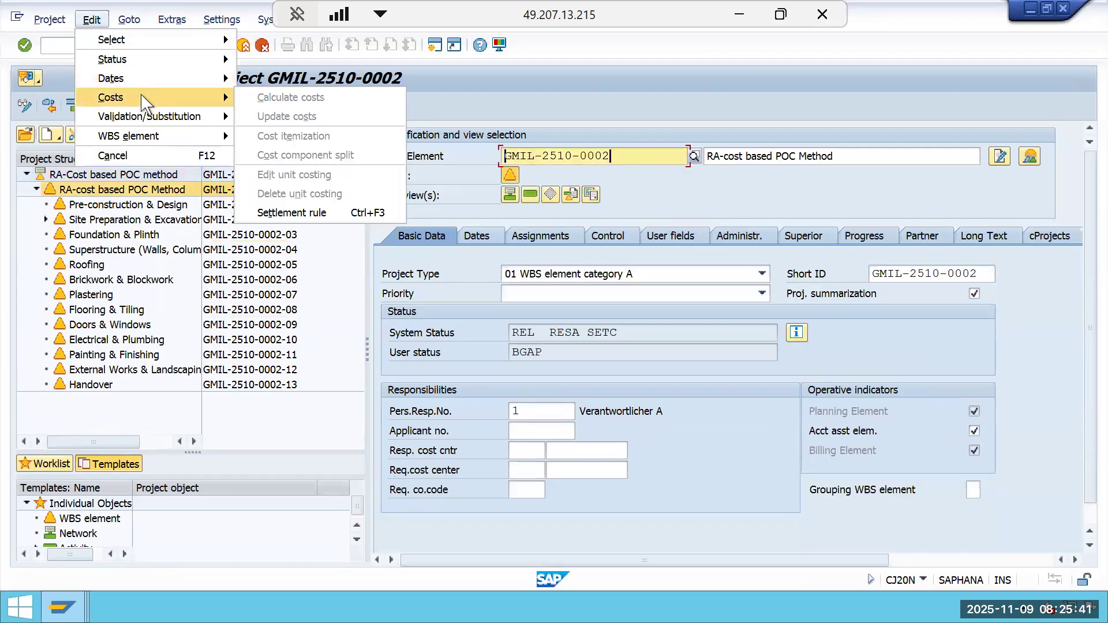
click(295, 213)
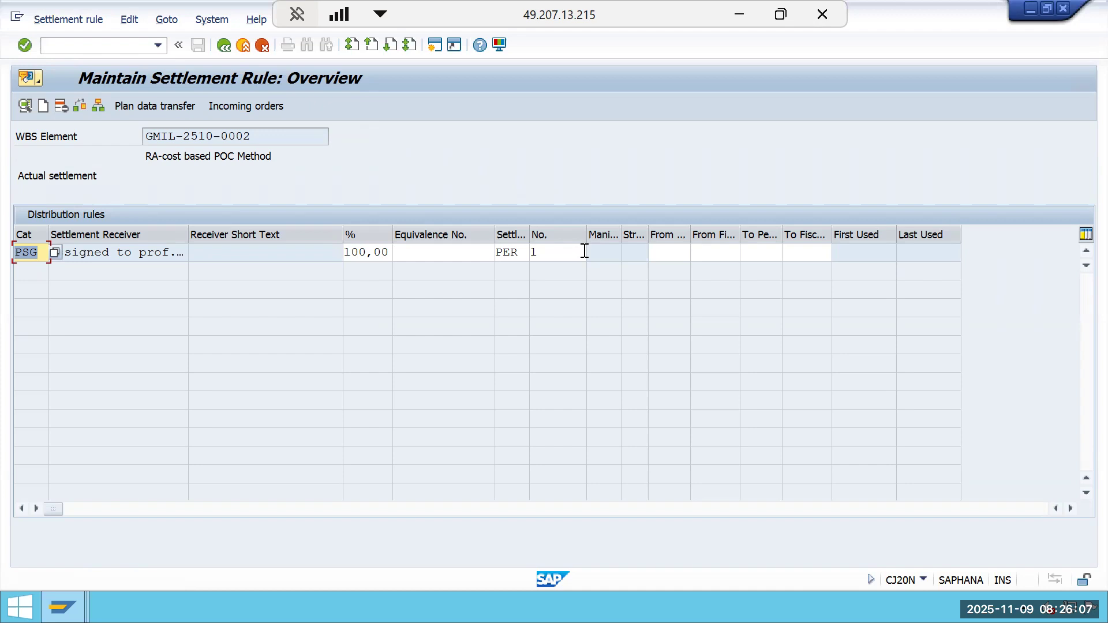
click(515, 254)
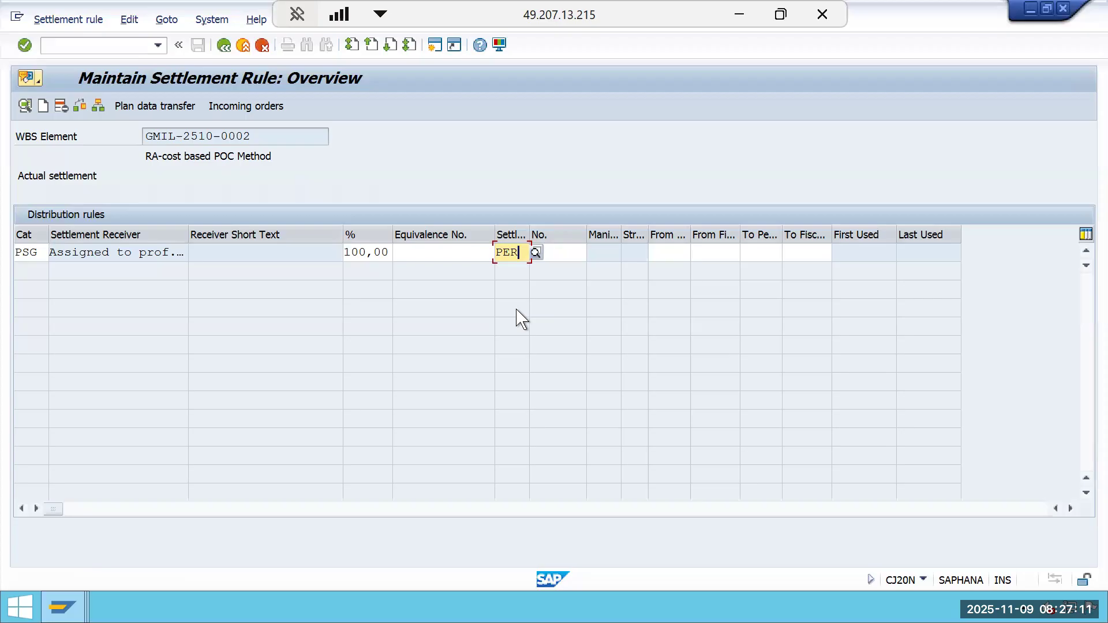
Set the top WBS element's settlement type to FUL, then save the project and leave the Project Builder.
key(BackSpace)
key(BackSpace)
key(BackSpace)
text(FUL)
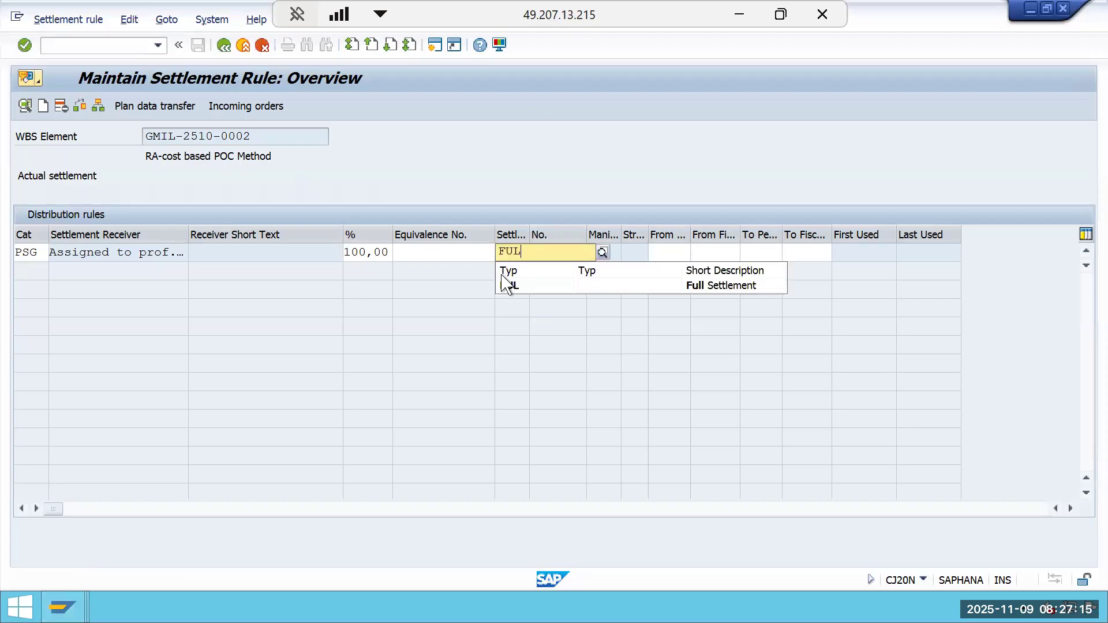
click(512, 293)
click(224, 45)
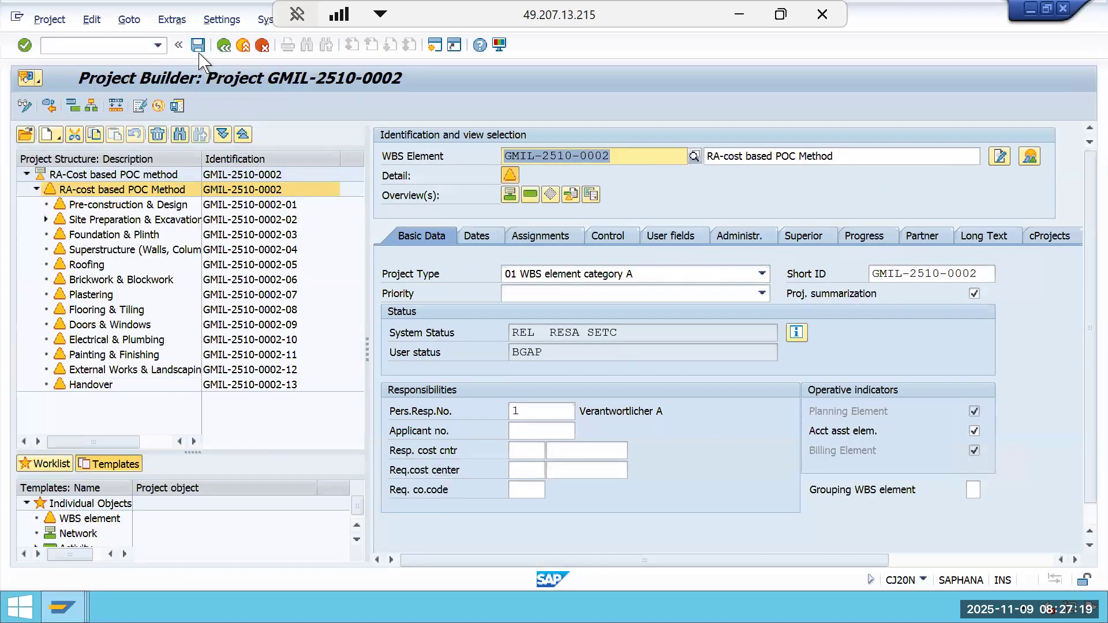
click(225, 48)
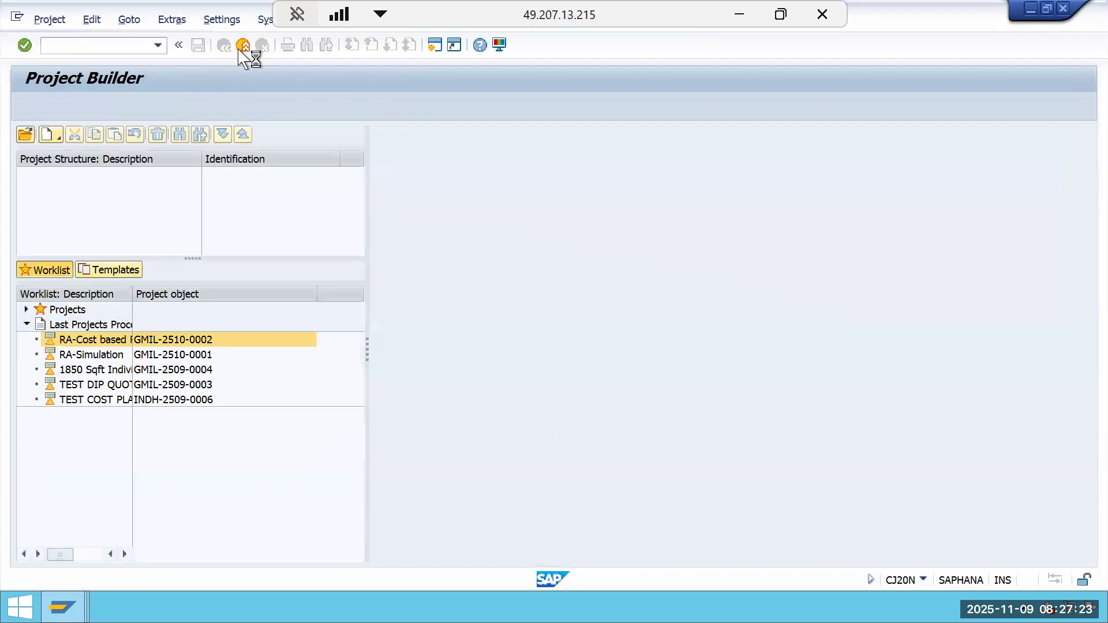
click(243, 46)
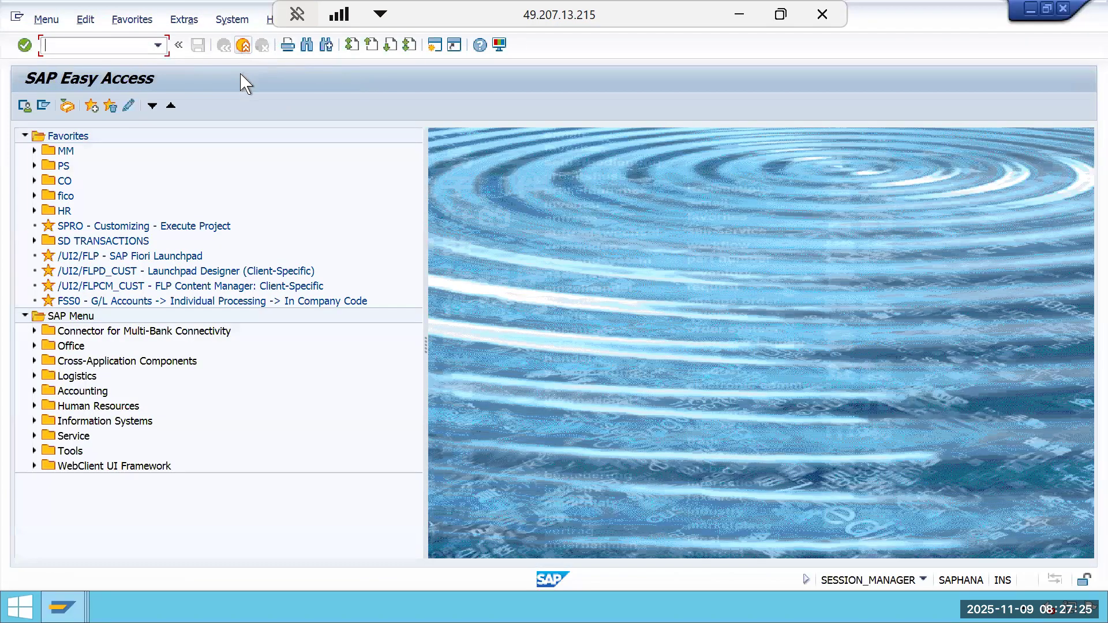
Run settlement rule generation (CJB2) for the project, period 2, 2025, as an update run with detail lists.
text(CJB2)
key(Return)
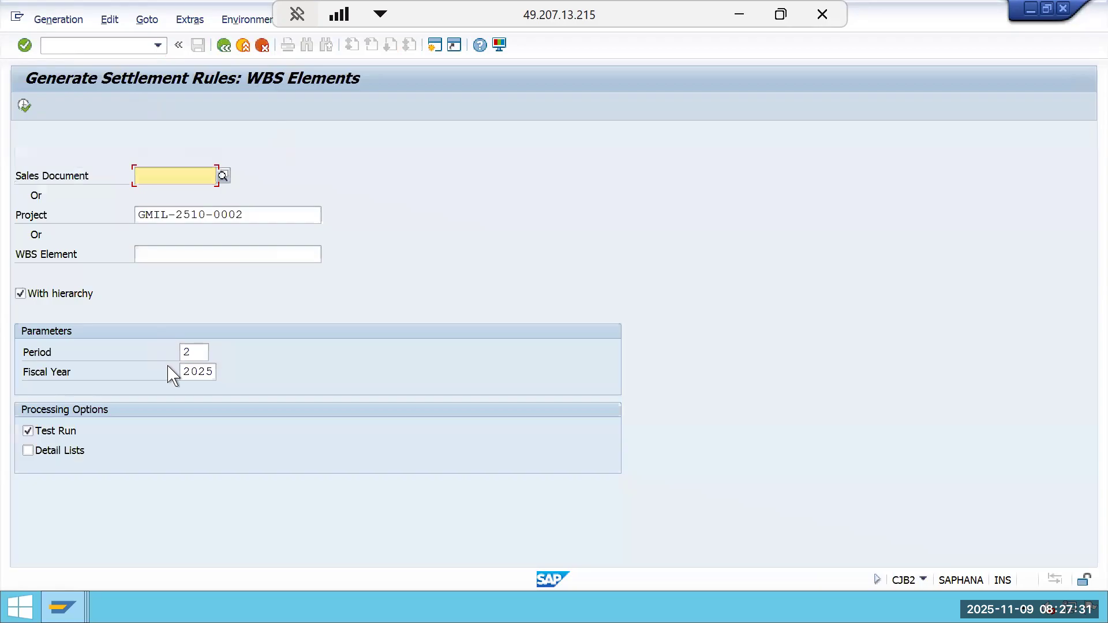
click(28, 451)
click(41, 430)
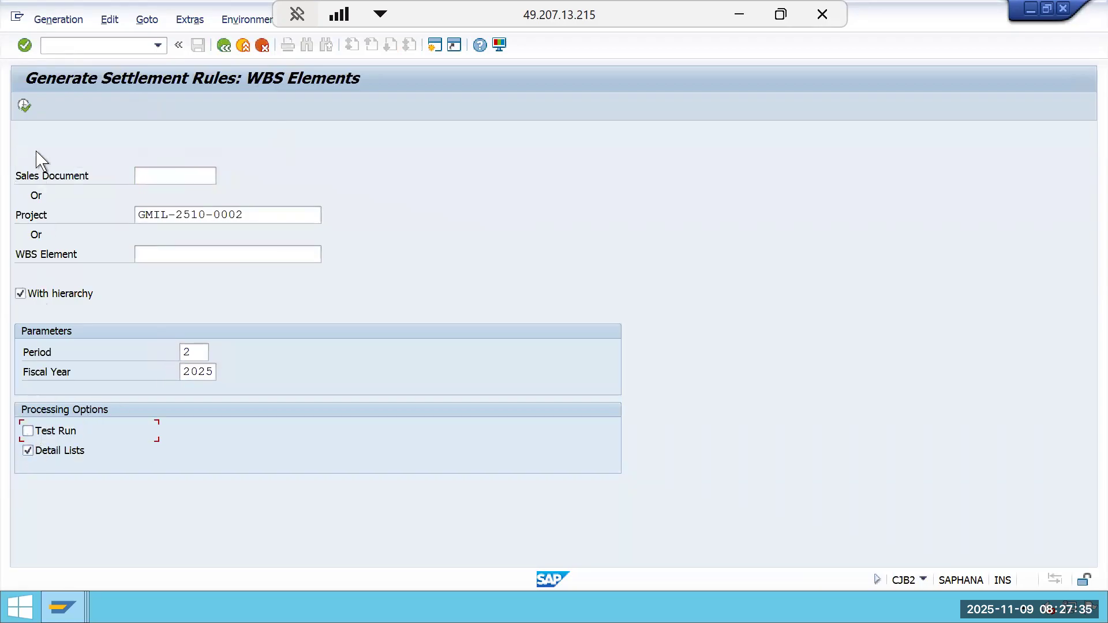
click(24, 105)
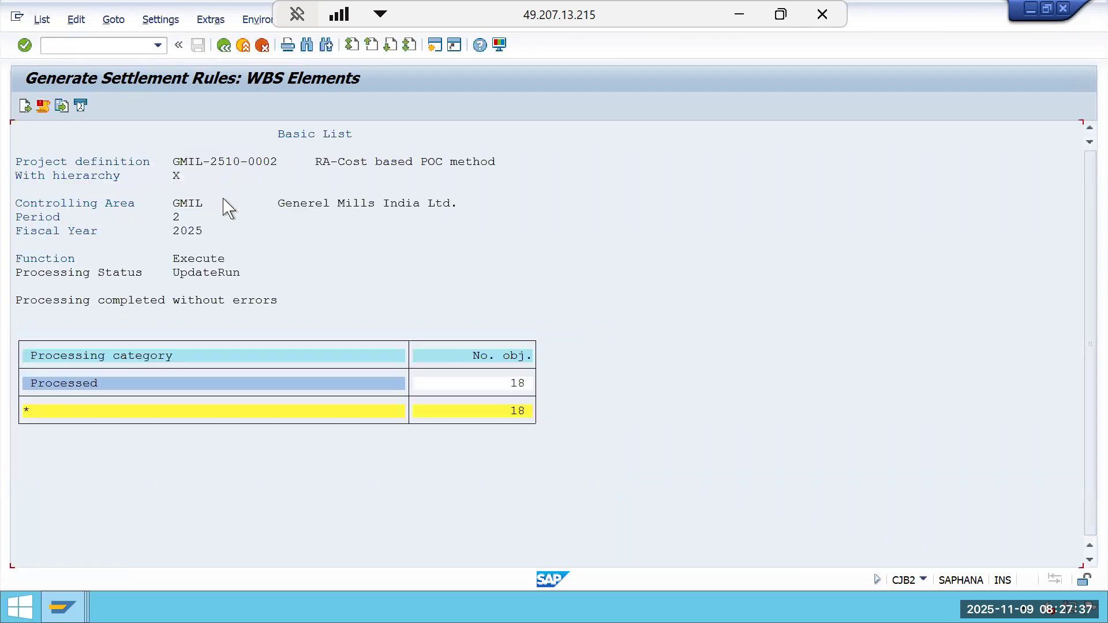
click(225, 46)
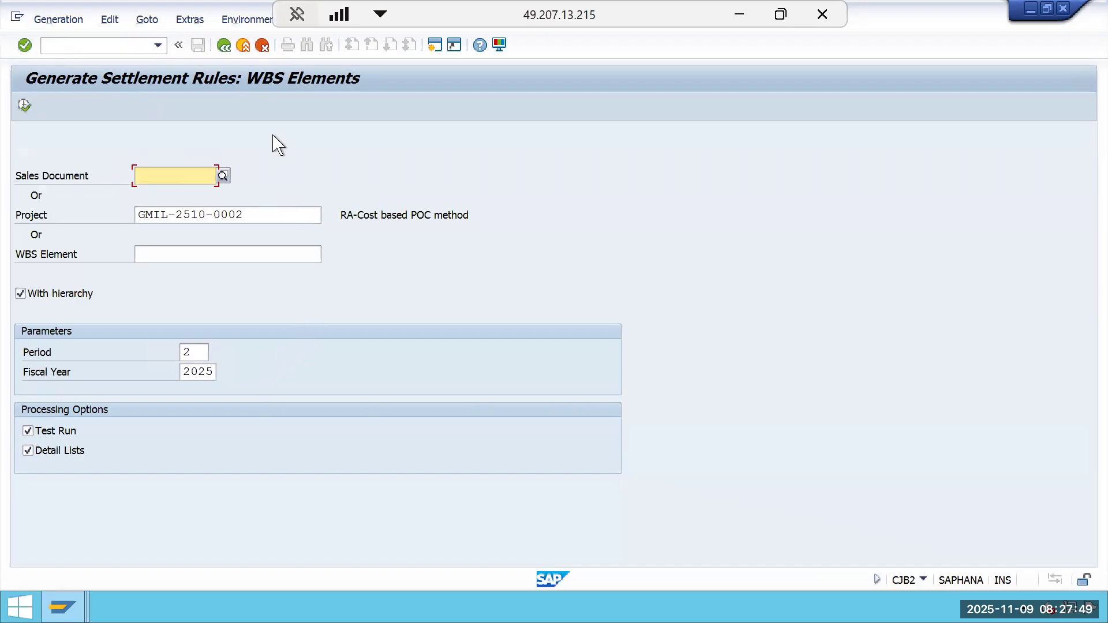
click(225, 45)
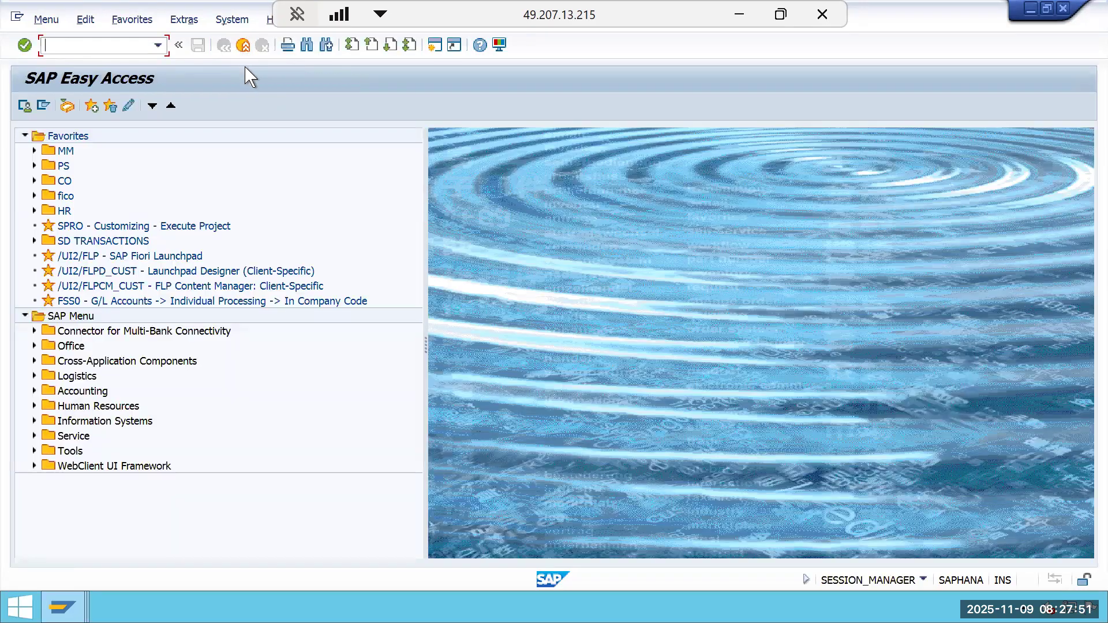
text(CJ88)
key(Return)
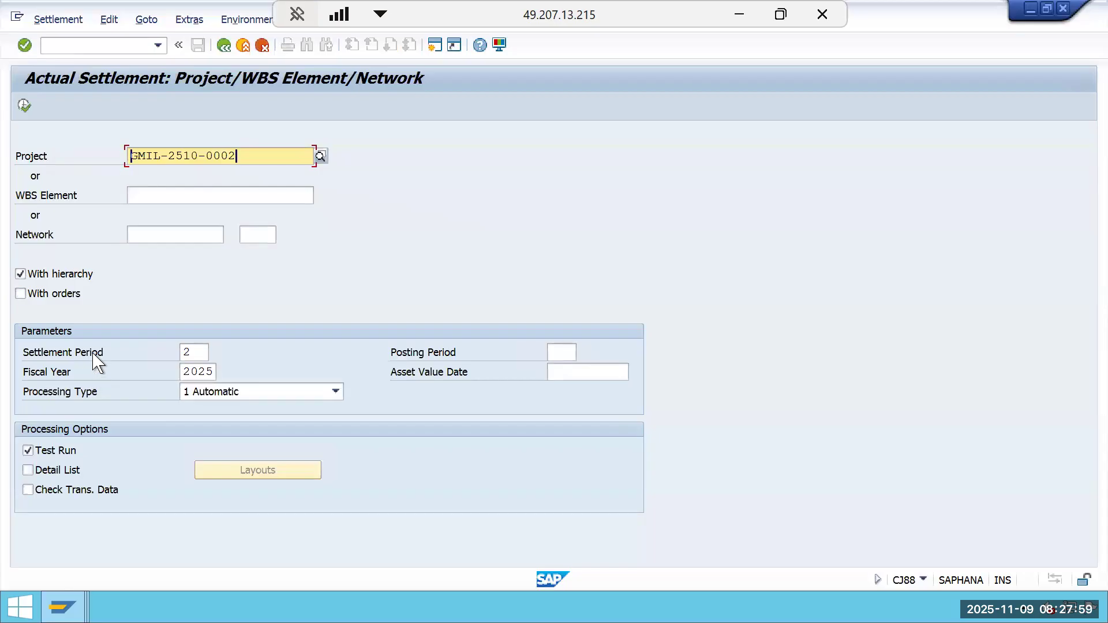
click(224, 45)
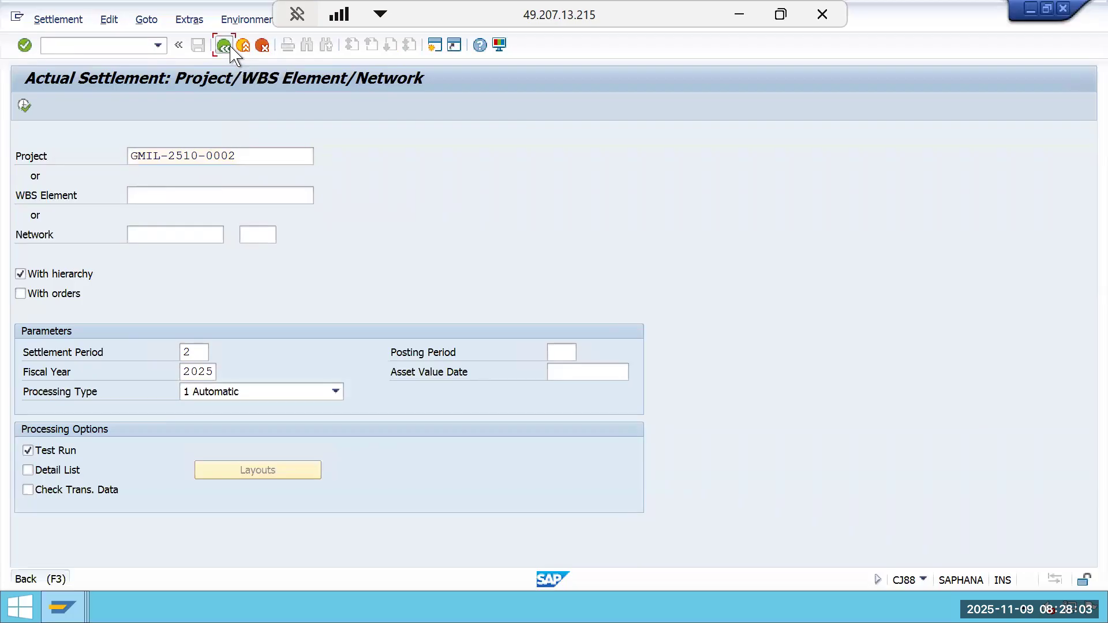
Display the project's results analysis line items (CJIF) for posting dates 01.05.2025 to 30.11.2025.
text(CJID)
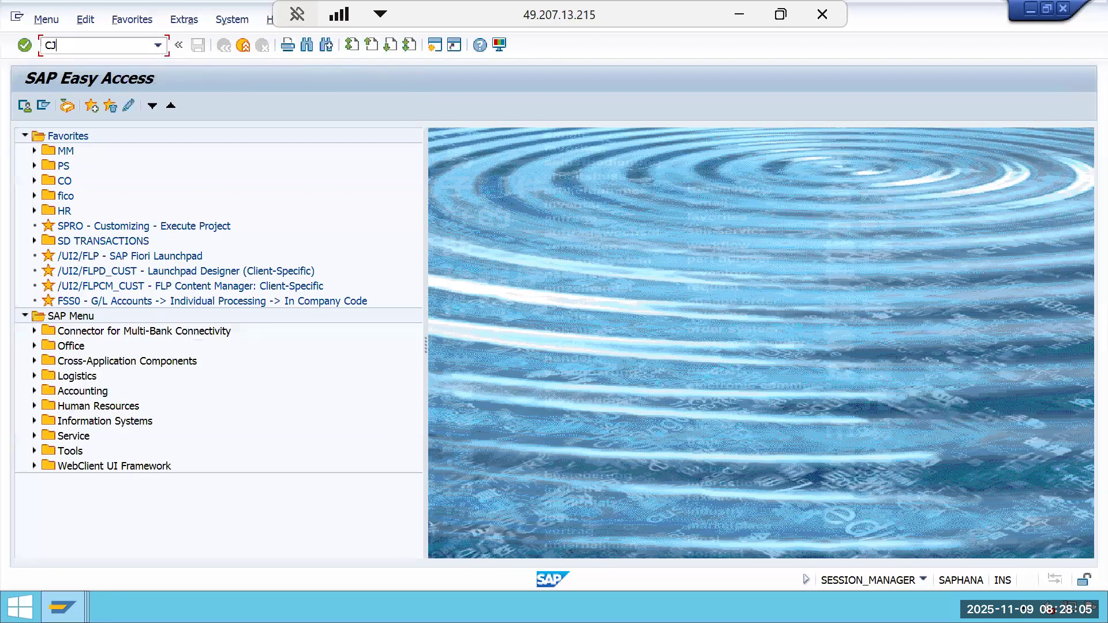
key(Return)
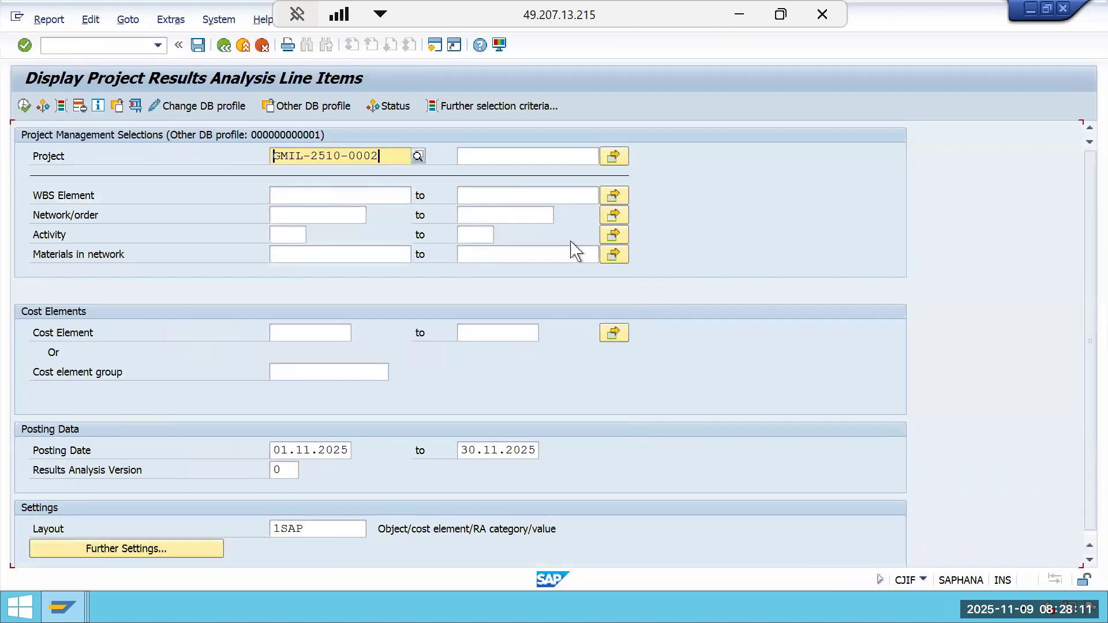
click(348, 450)
key(BackSpace)
key(BackSpace)
key(BackSpace)
key(BackSpace)
key(BackSpace)
key(BackSpace)
key(BackSpace)
key(BackSpace)
key(BackSpace)
key(BackSpace)
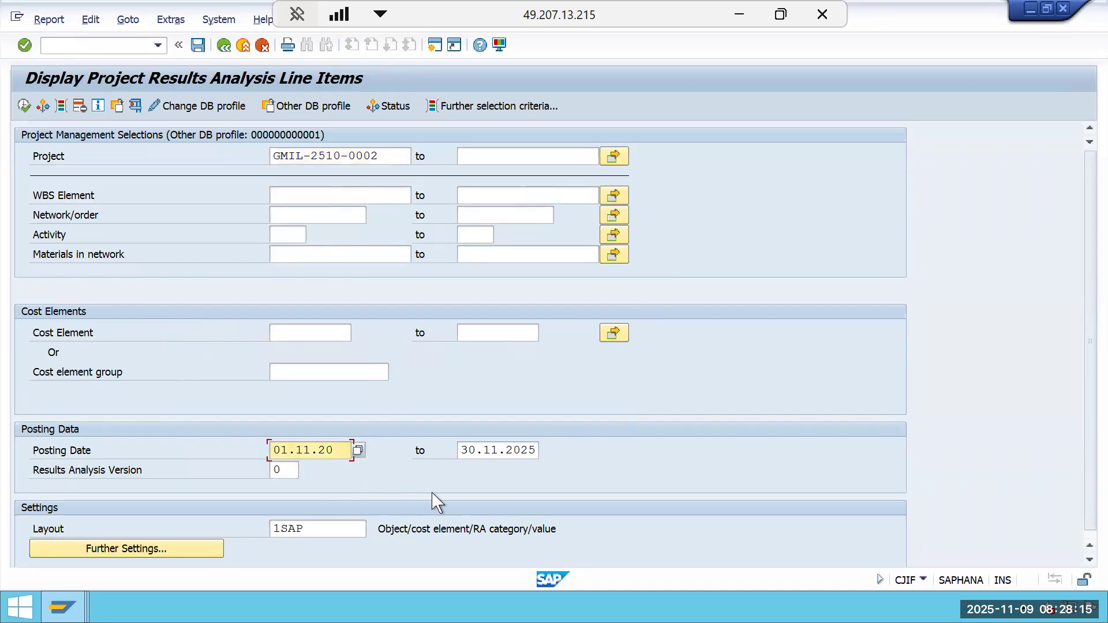
text(01.05.2025)
click(25, 107)
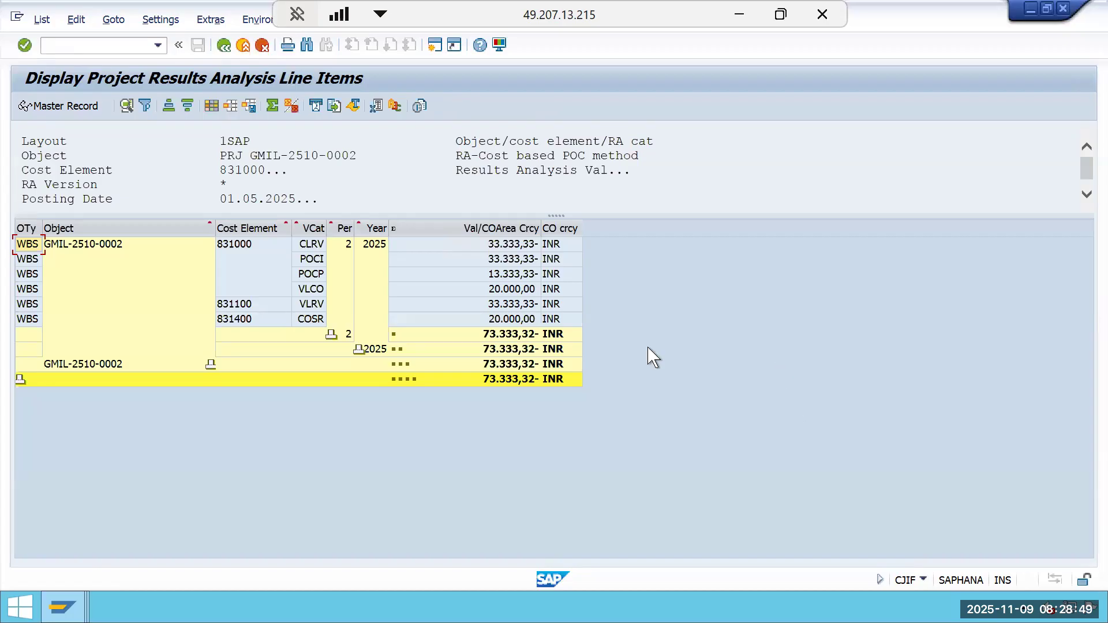
Examine the results analysis categories available in the value help for the line items' category column.
click(309, 247)
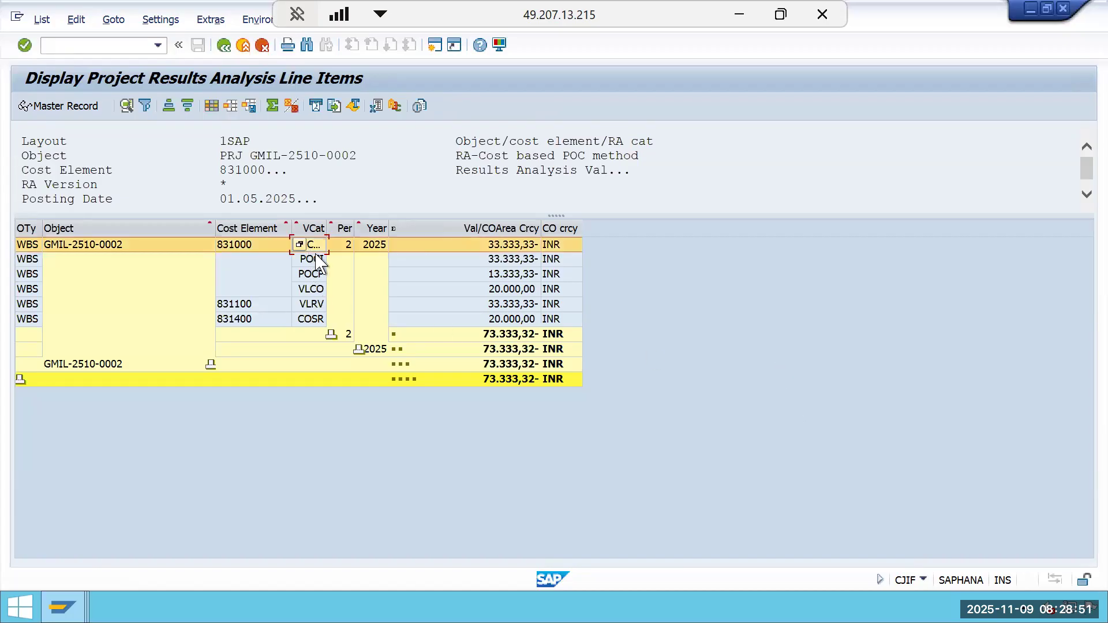
click(291, 243)
click(301, 246)
key(F4)
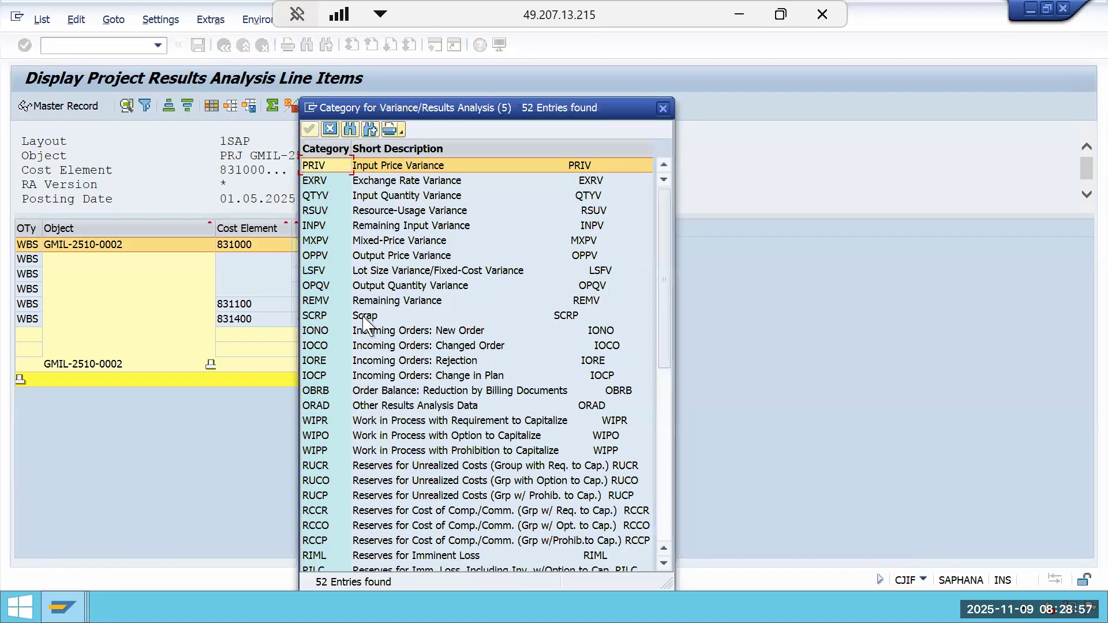
click(327, 149)
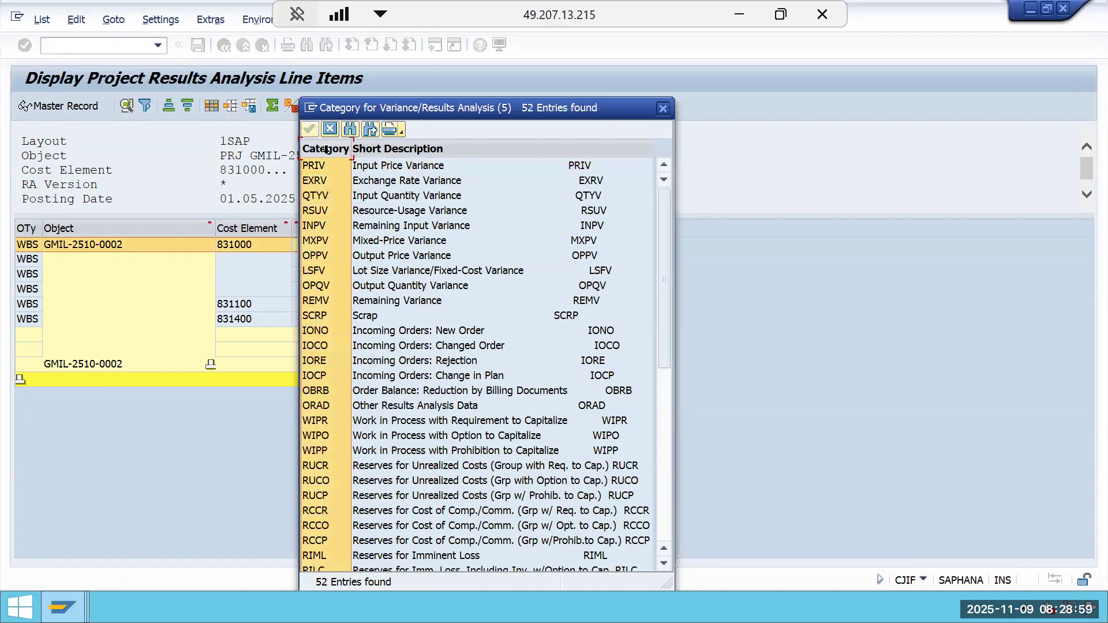
click(327, 149)
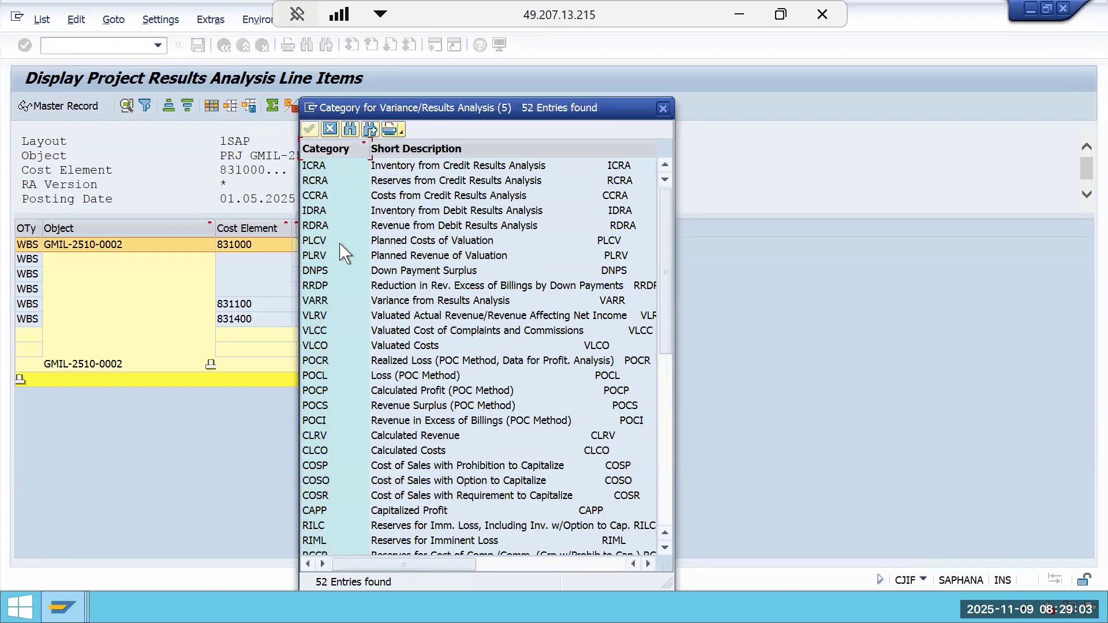
click(370, 437)
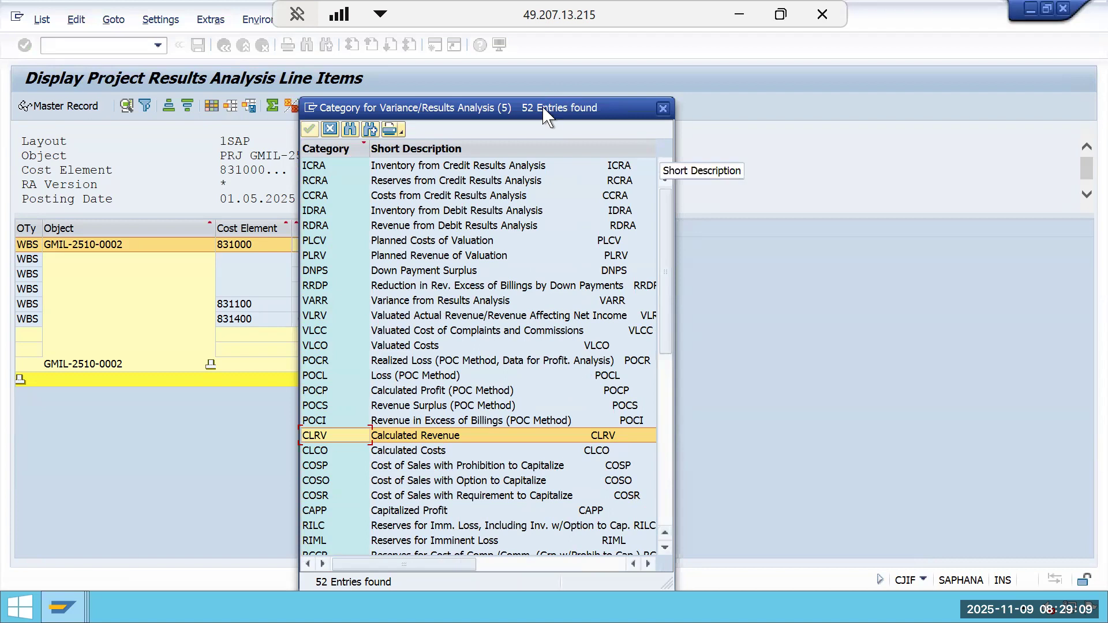
drag(543, 98, 911, 45)
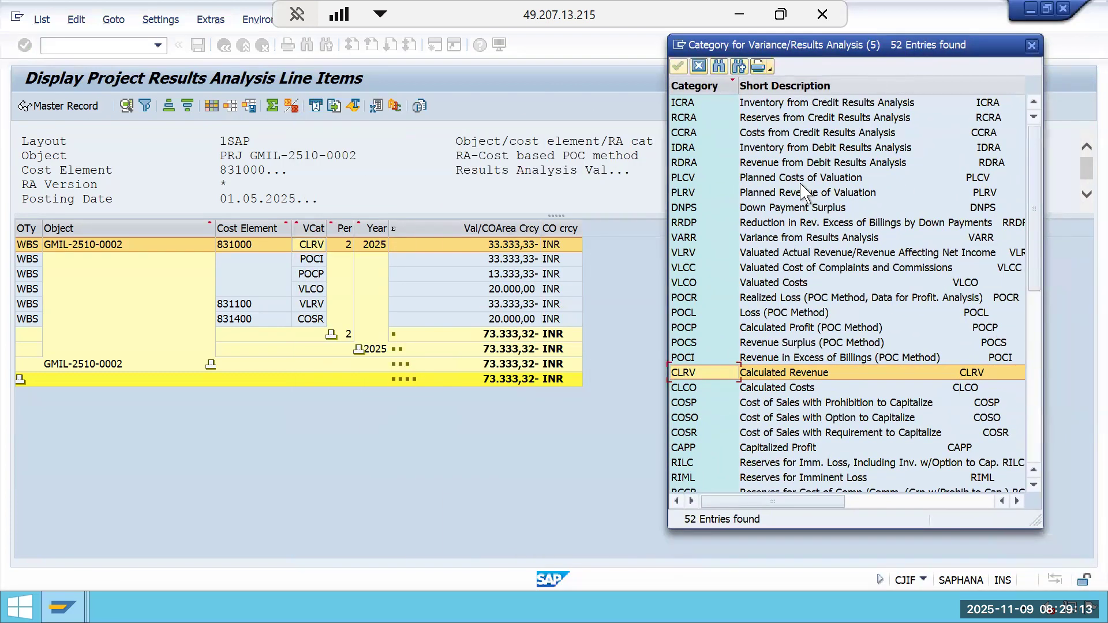
click(774, 391)
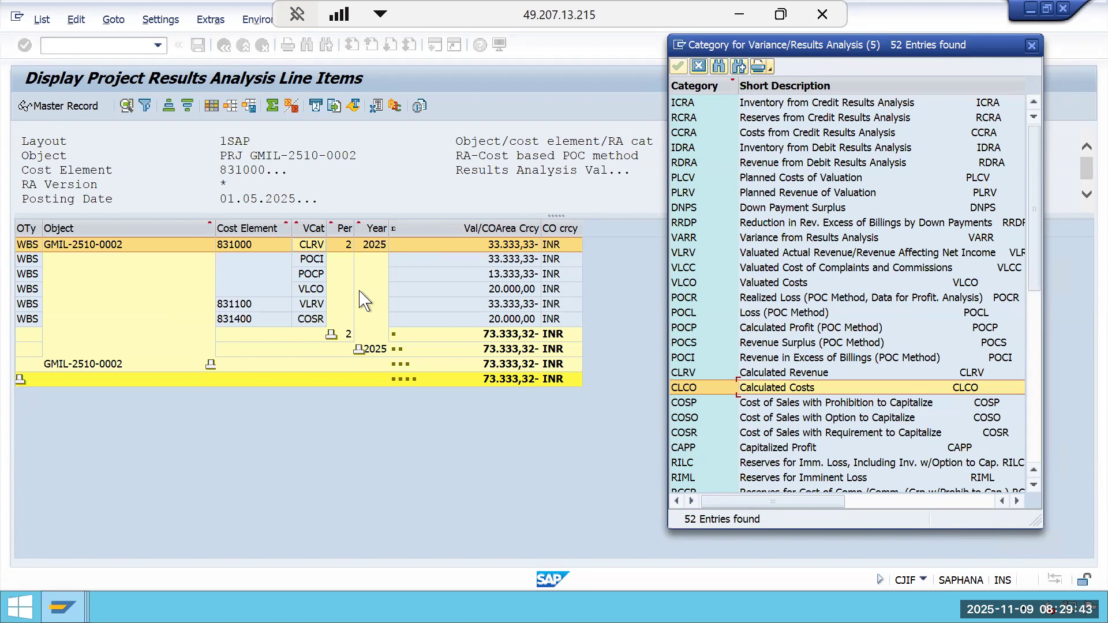
click(697, 328)
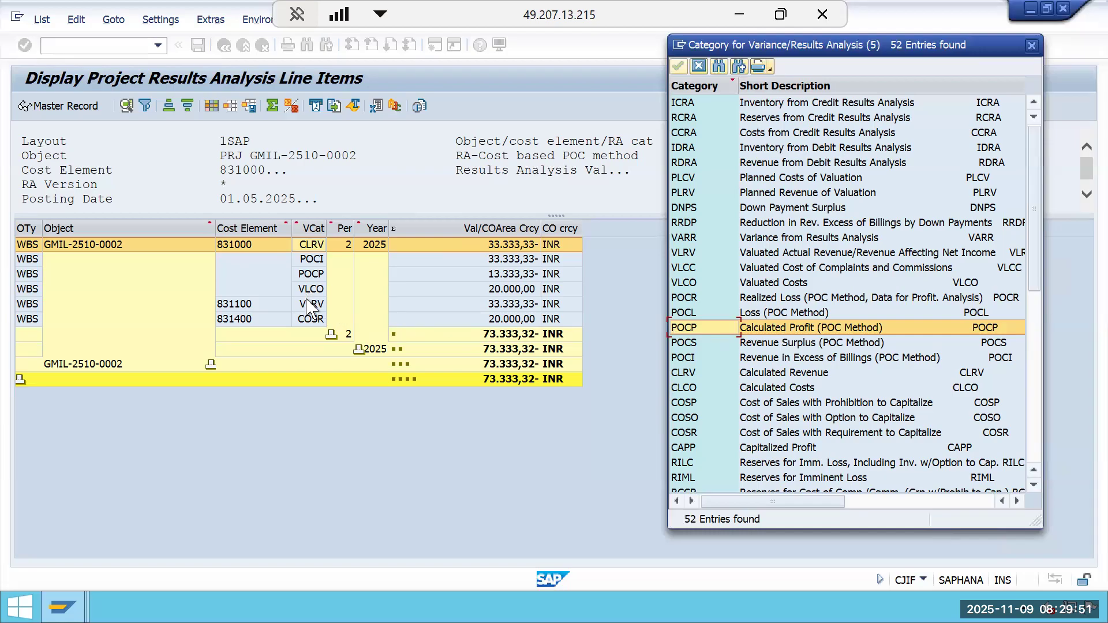
click(685, 253)
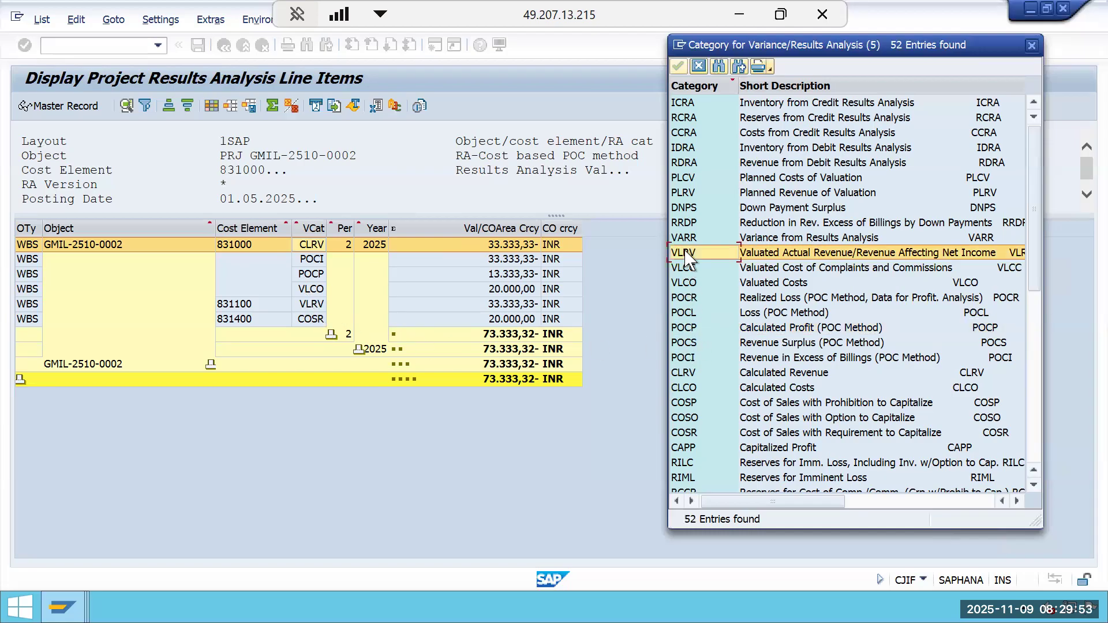
click(699, 283)
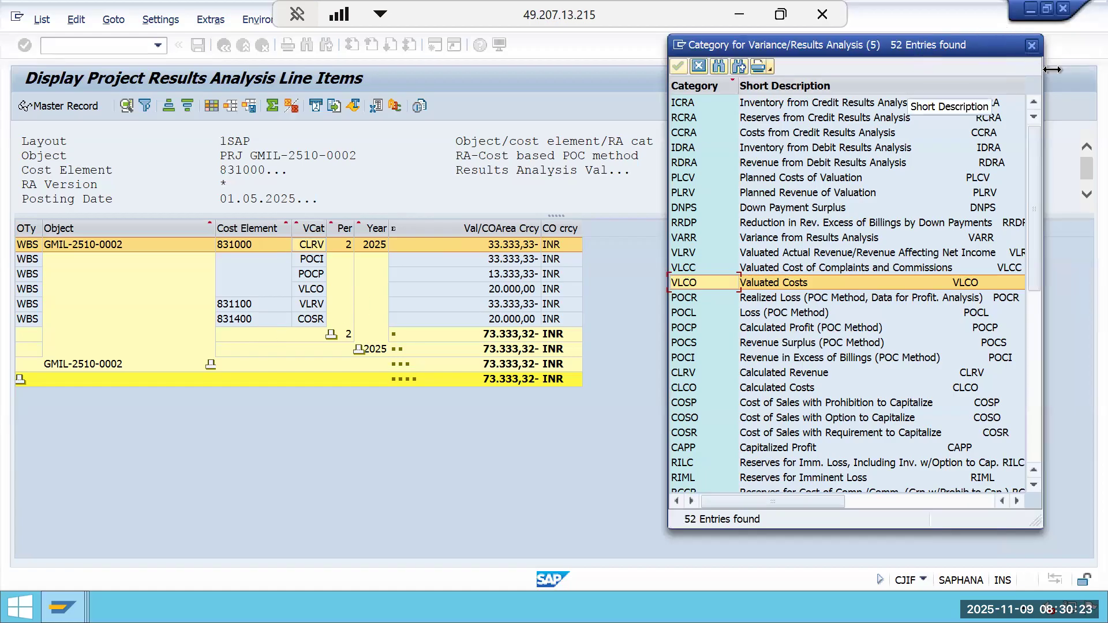
click(1033, 47)
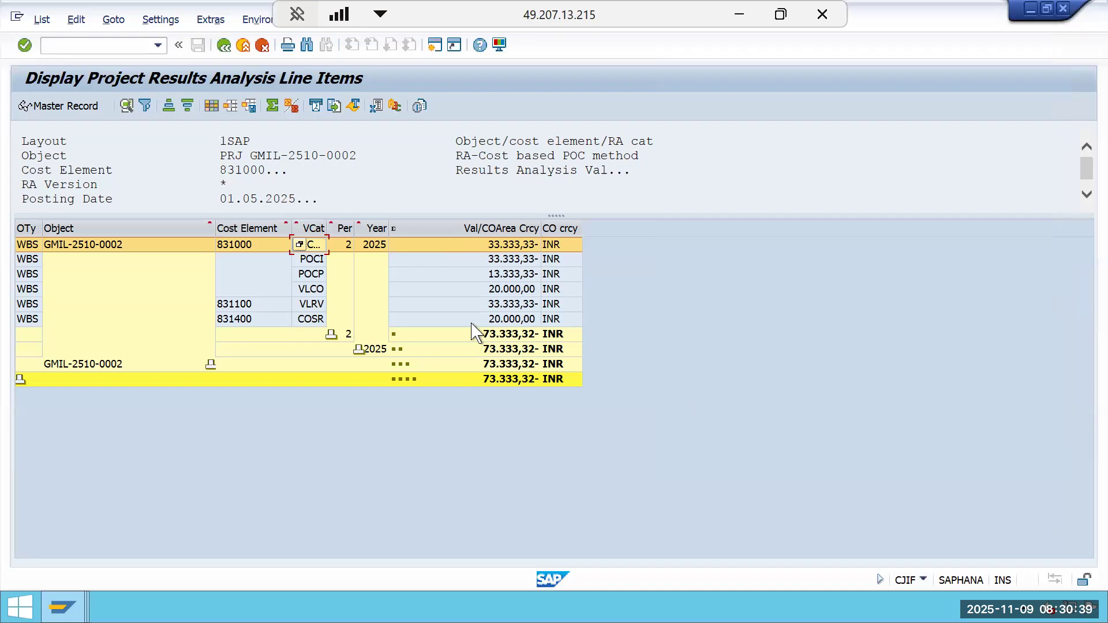
Widen the category column, then exit the results analysis line item list.
drag(324, 235, 356, 237)
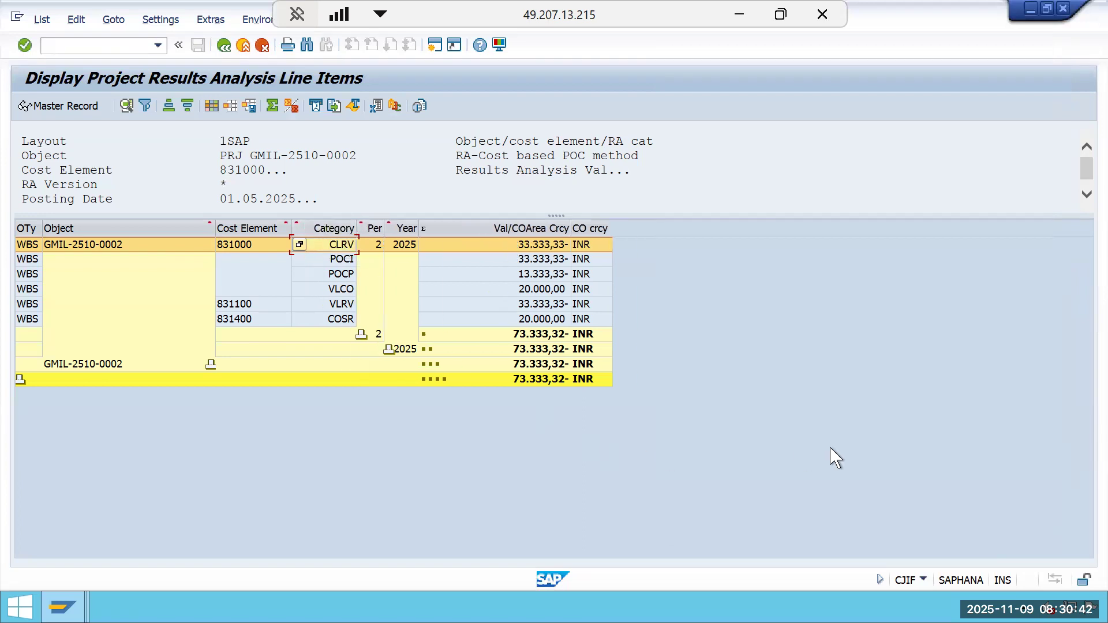
click(224, 45)
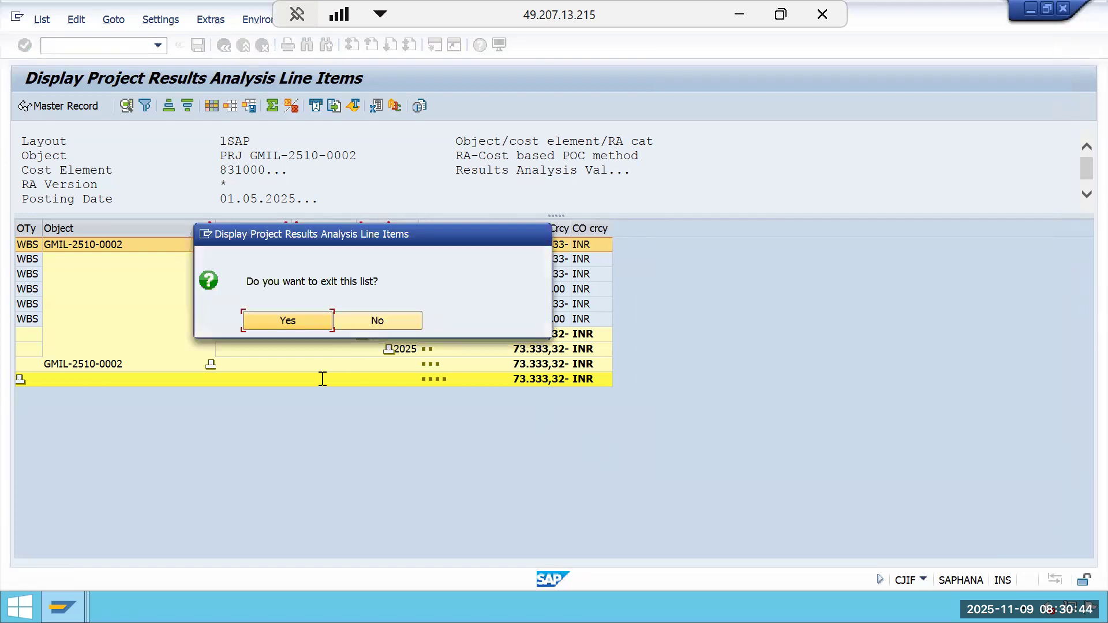
click(307, 326)
Compare with the actual cost line items for the project in the other session window.
click(63, 607)
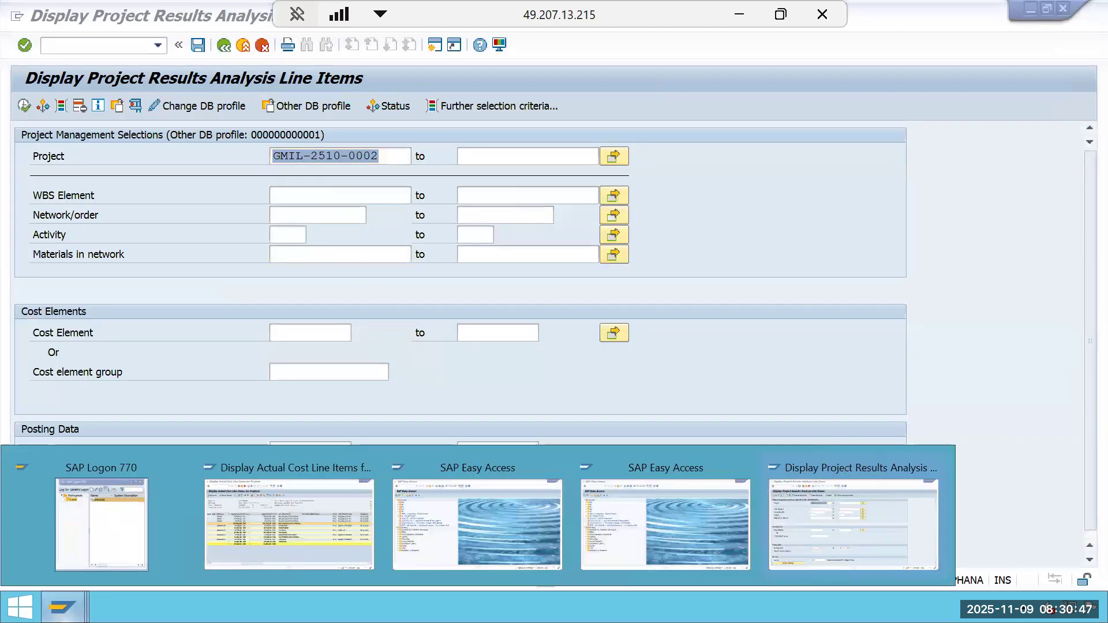
click(248, 545)
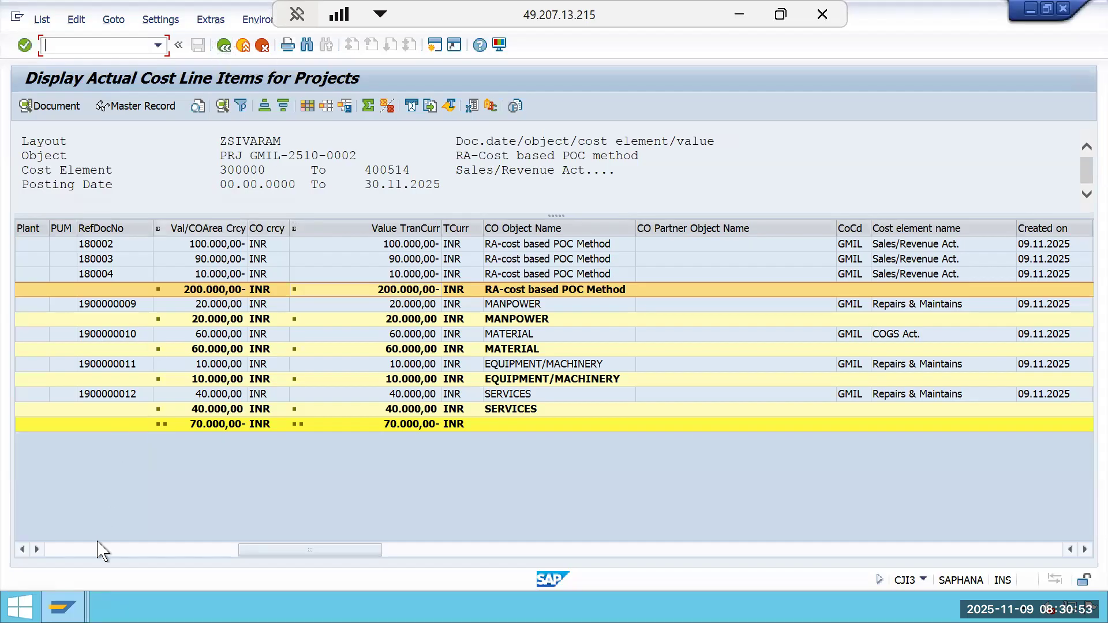
click(63, 607)
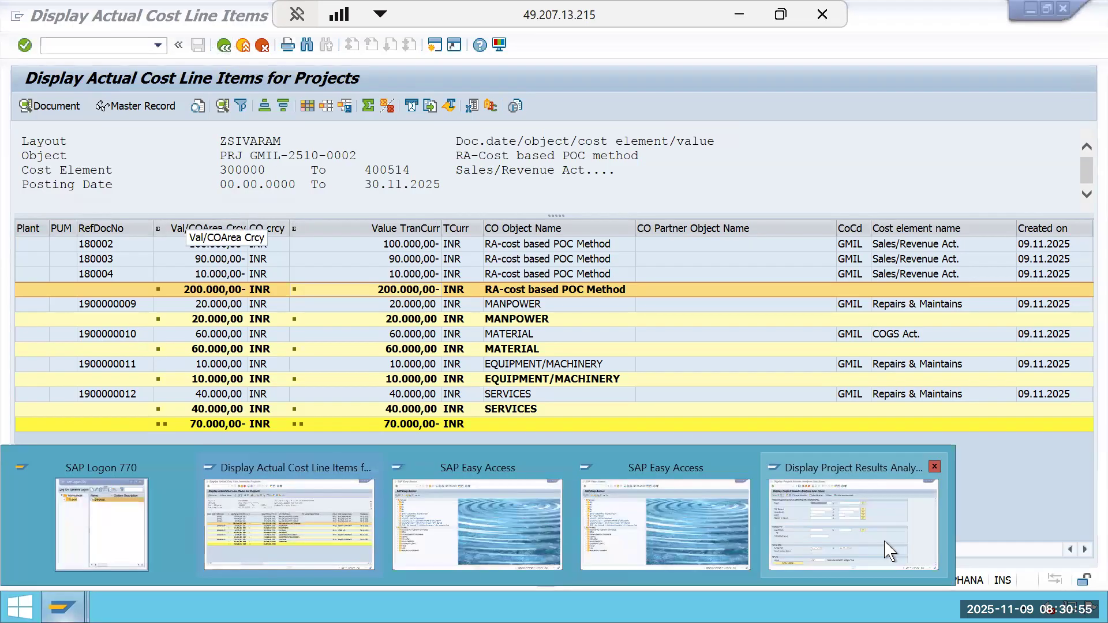
click(804, 546)
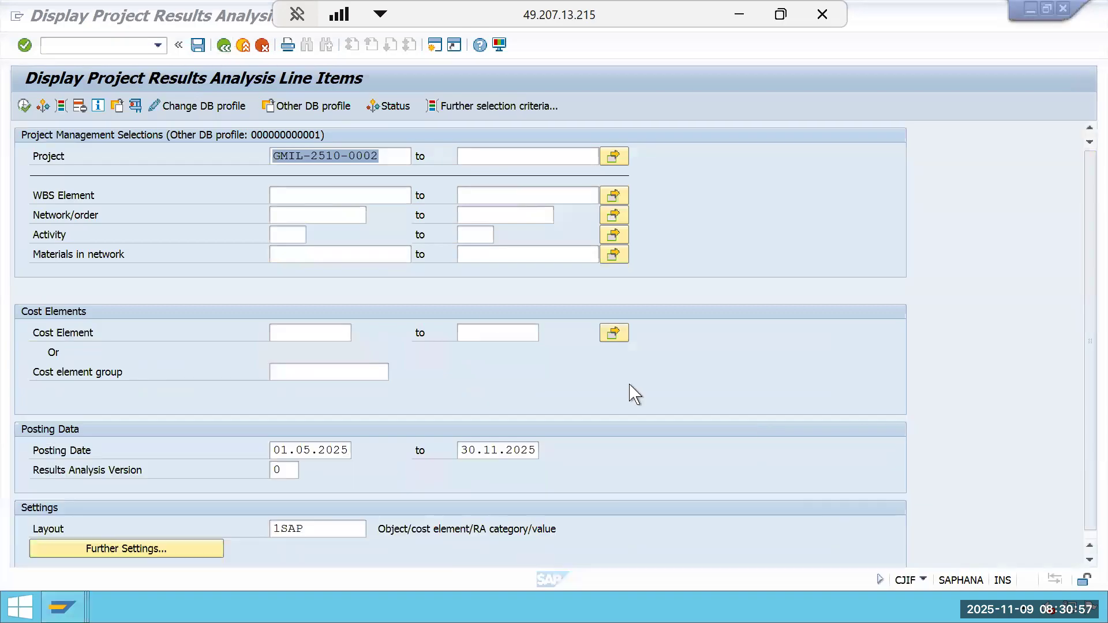
Leave the line item report and add transaction CJB2 to the PS favorites folder.
click(243, 46)
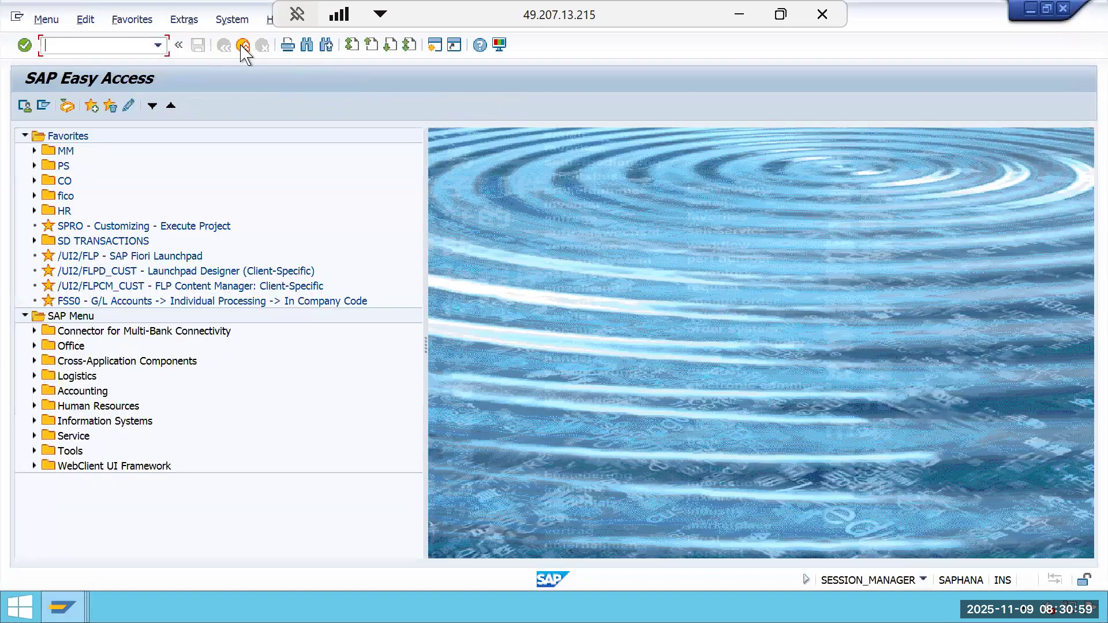
click(34, 166)
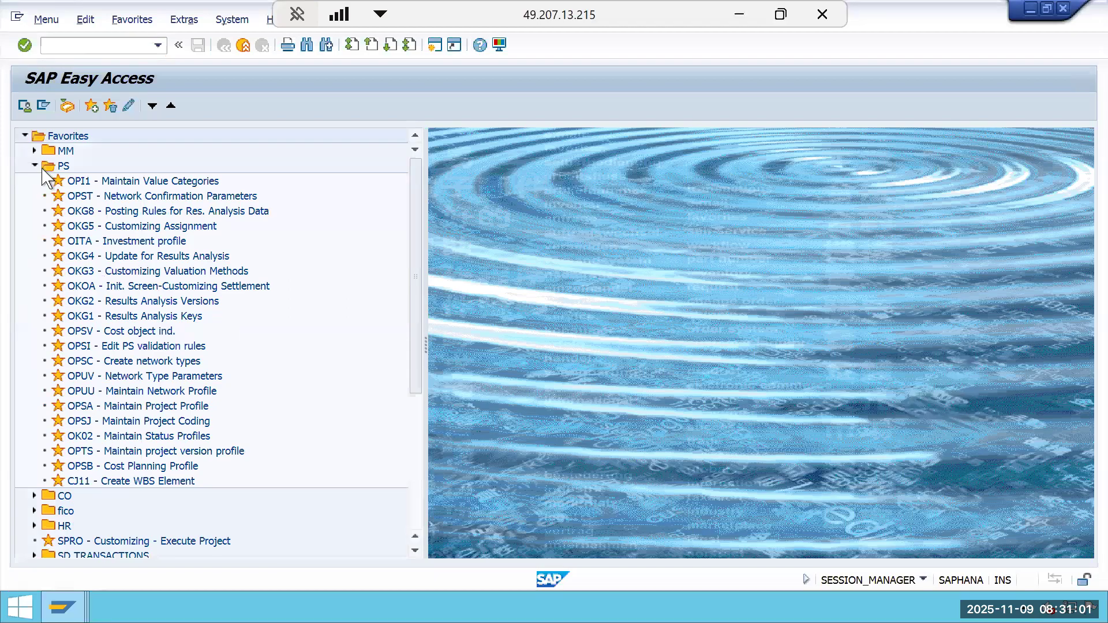
right_click(47, 172)
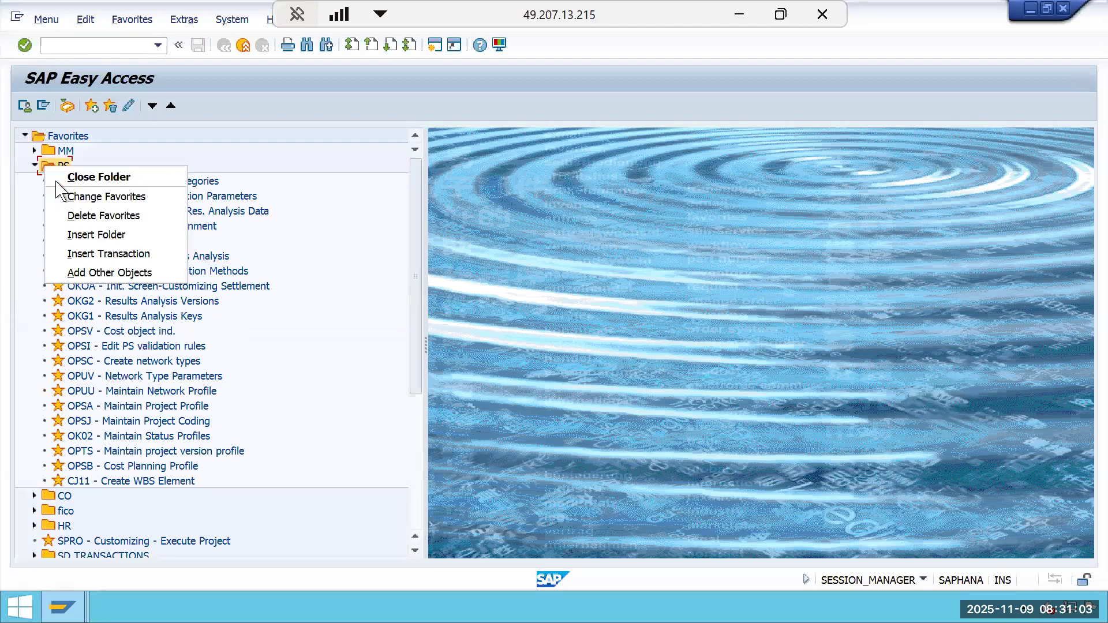
click(113, 254)
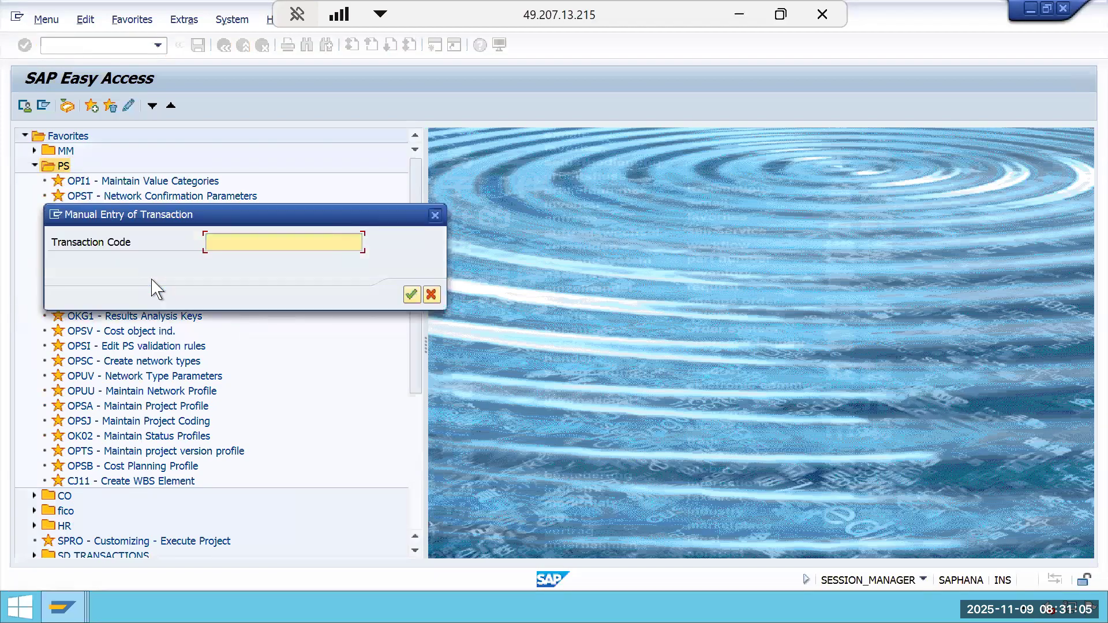
text(CJB2)
key(Return)
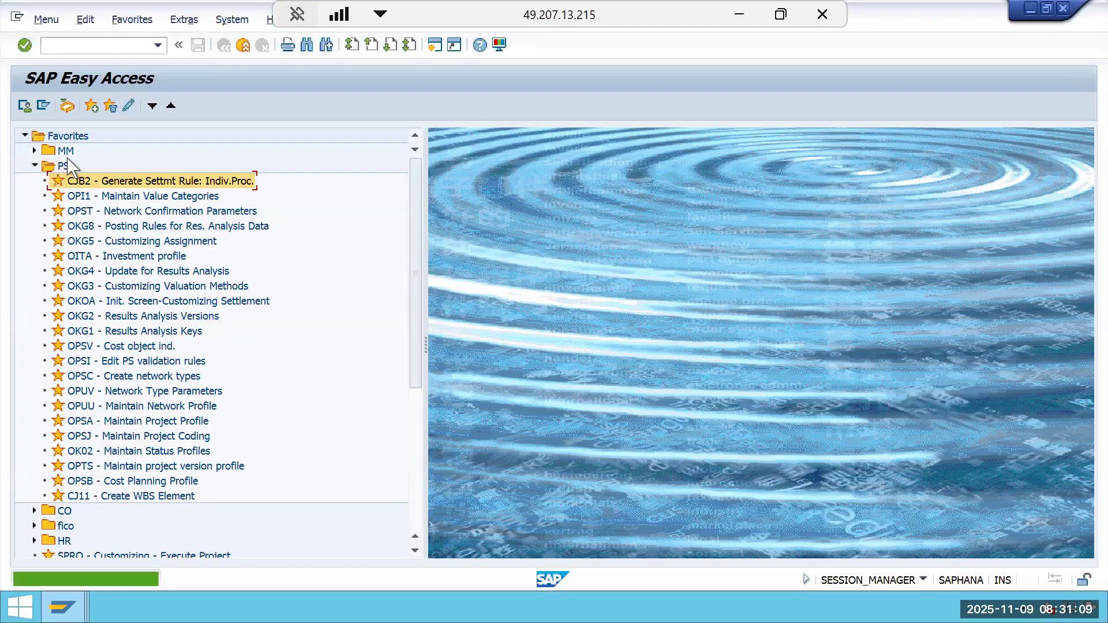
Add transaction CJIF to the PS favorites folder and collapse the folder.
click(65, 165)
right_click(64, 165)
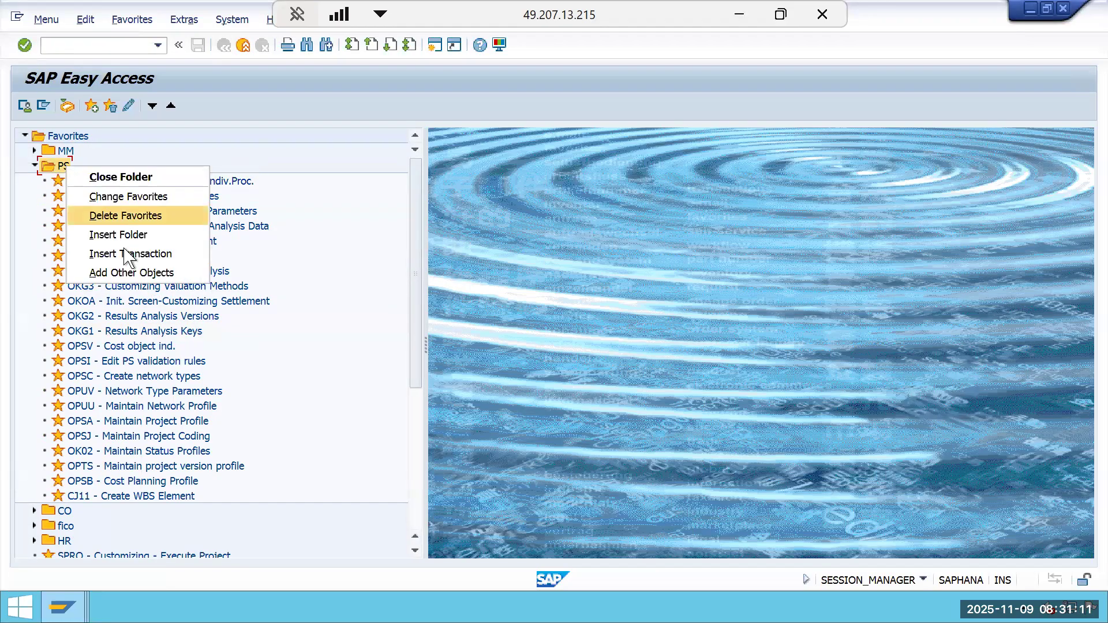
click(131, 257)
text(c)
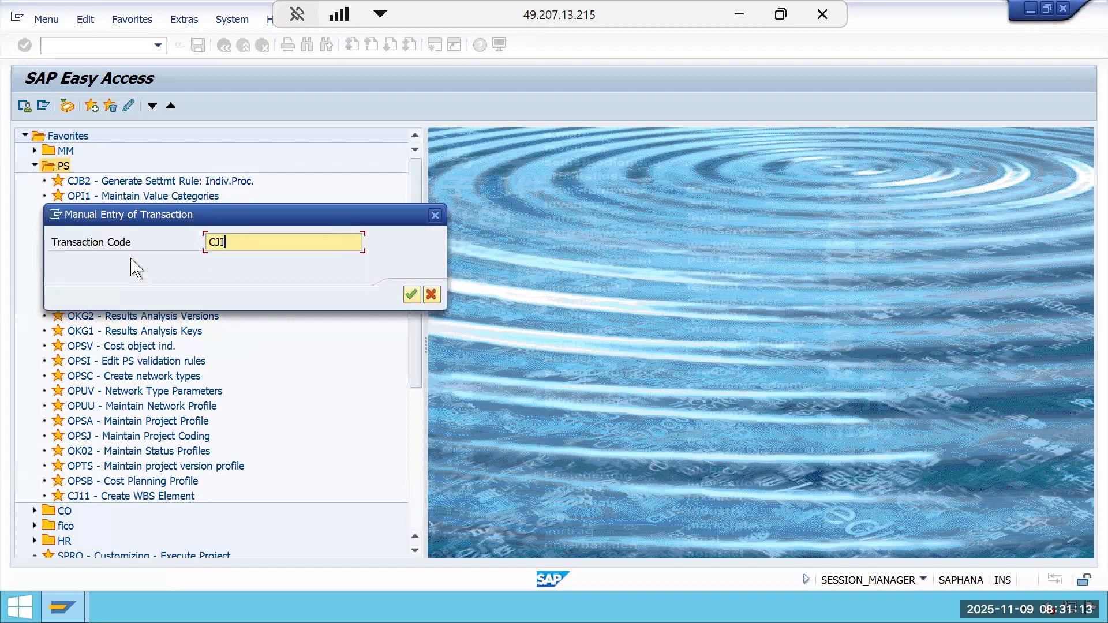
key(Return)
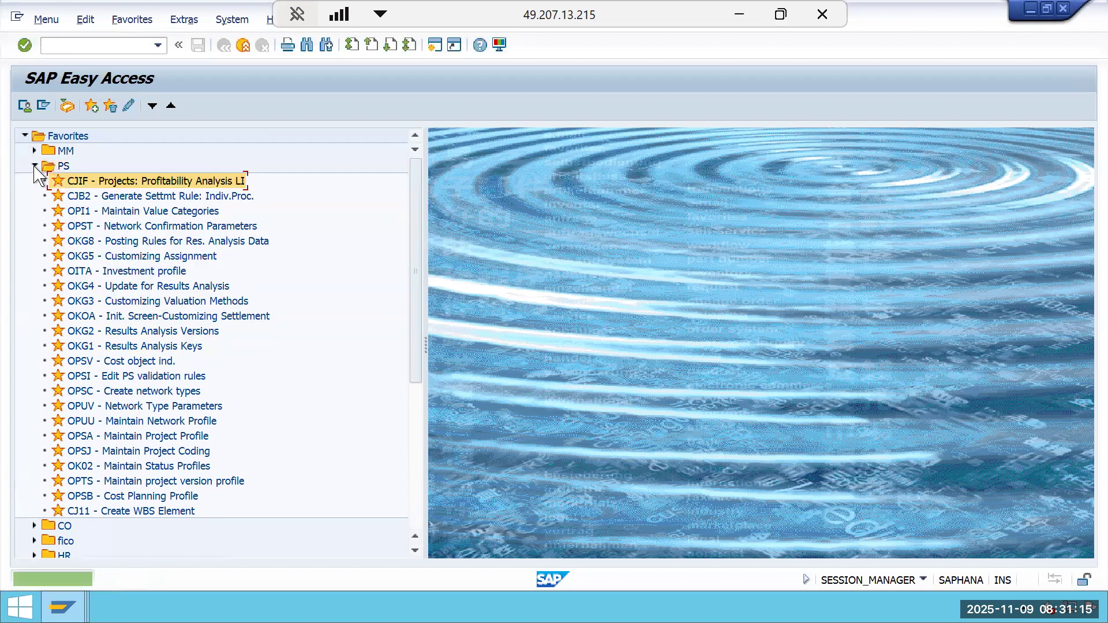
click(34, 165)
click(34, 166)
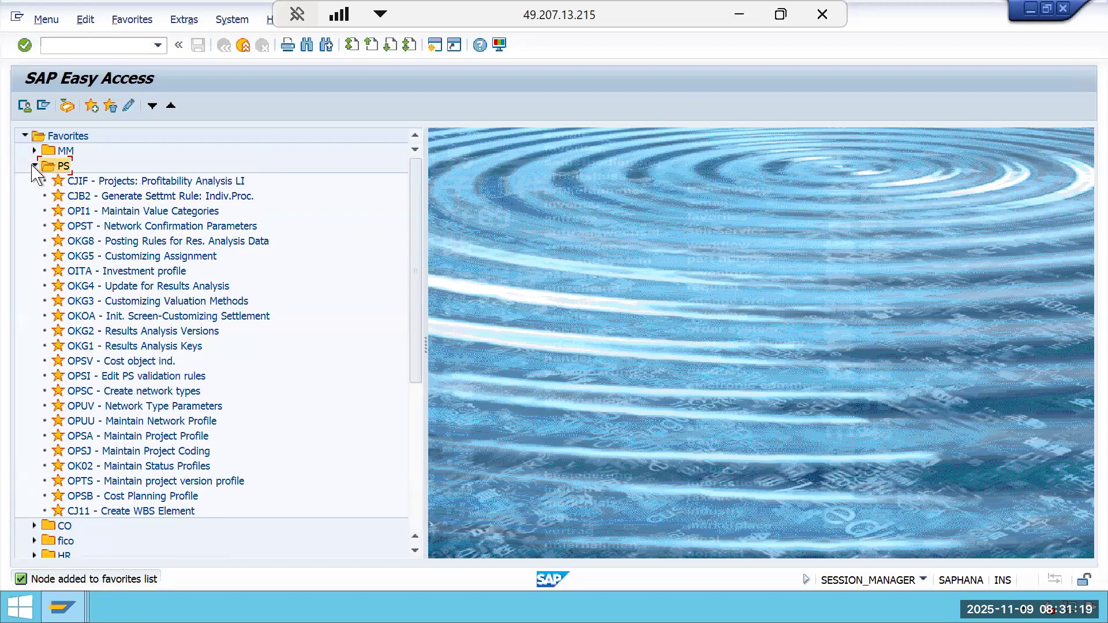
click(34, 166)
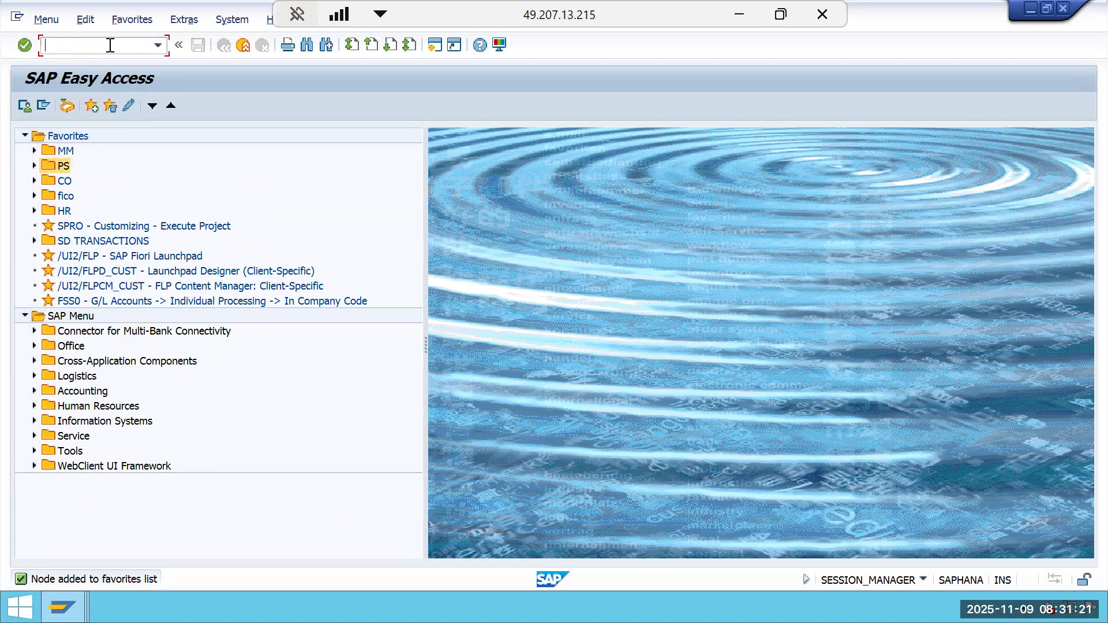
Run actual settlement (CJ88) for project GMIL-2510-0002, period 2 2025, as a test run with detail list.
text(CJ88)
key(Return)
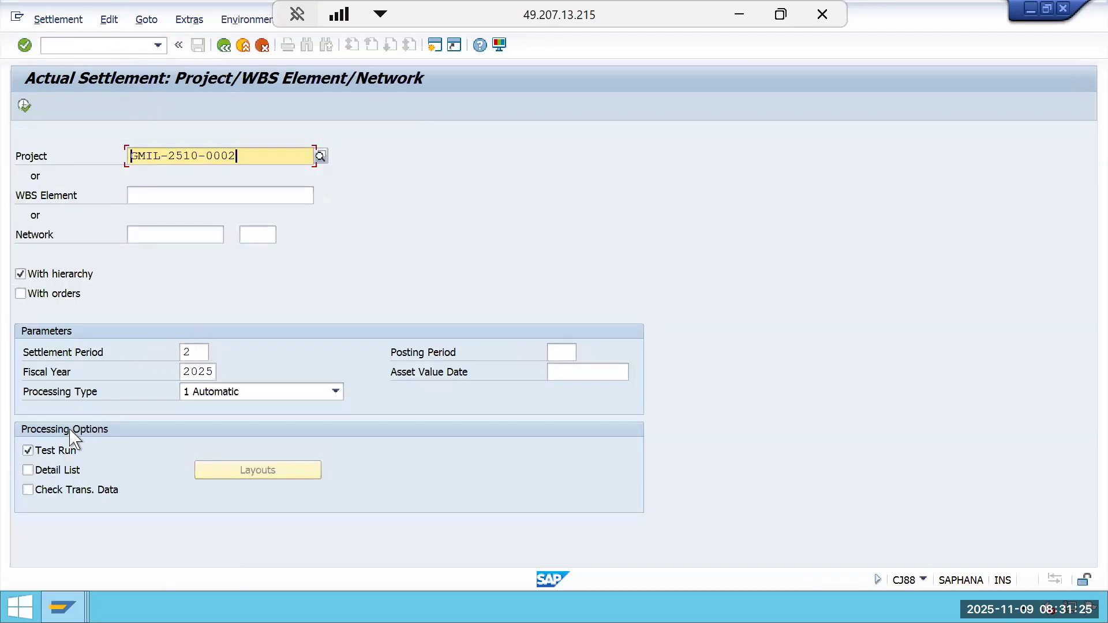
click(65, 472)
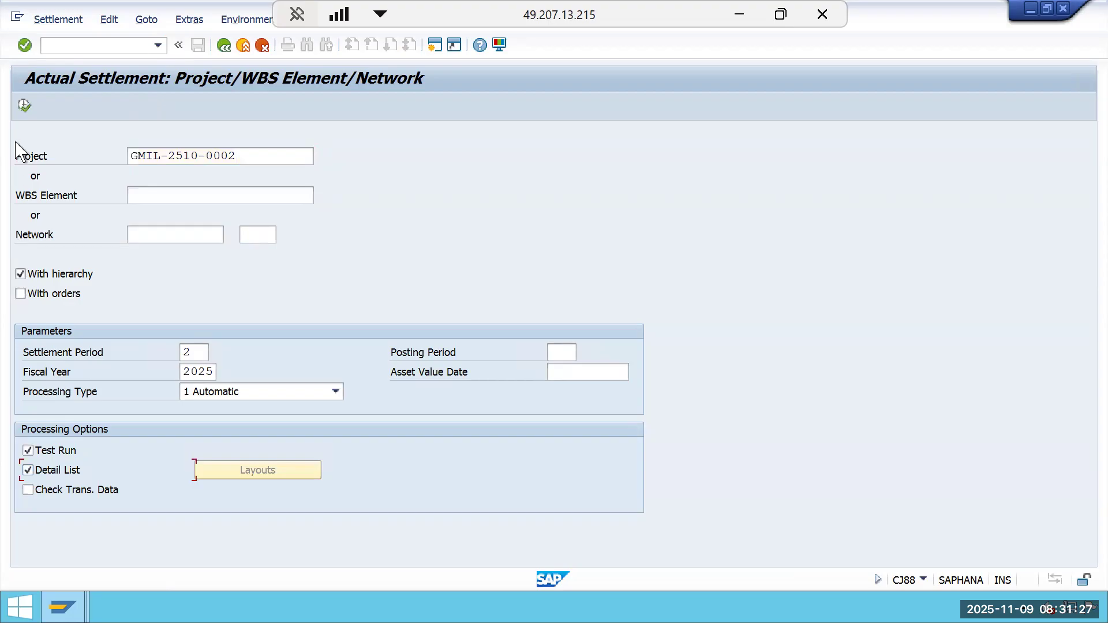
click(24, 105)
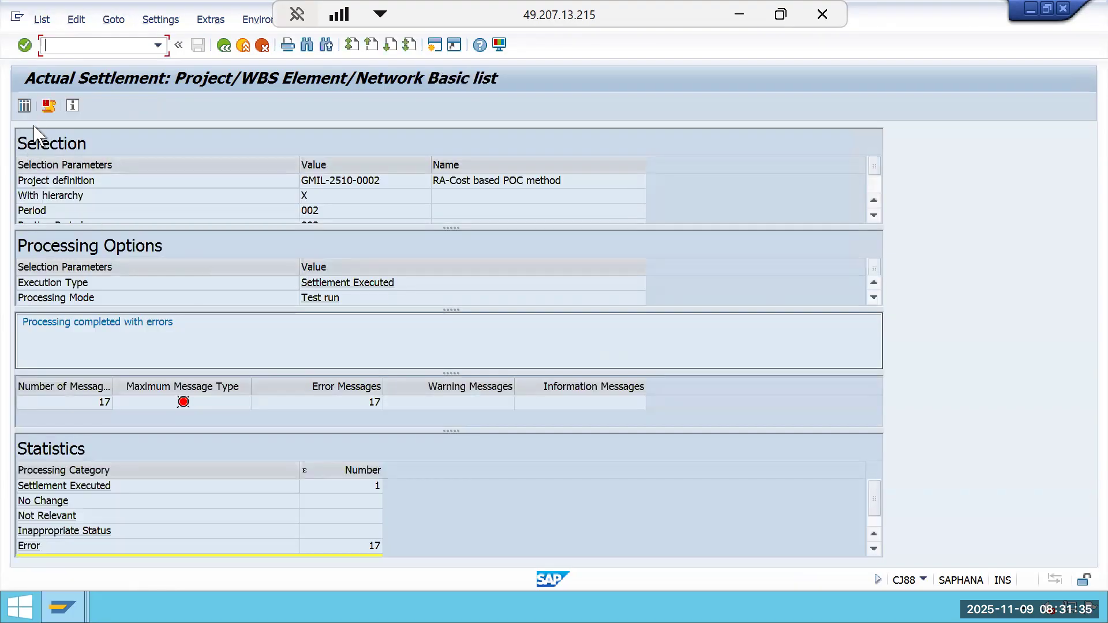
Examine the test run's settled values, receiver debits and the WBS element's settlement rule.
click(24, 106)
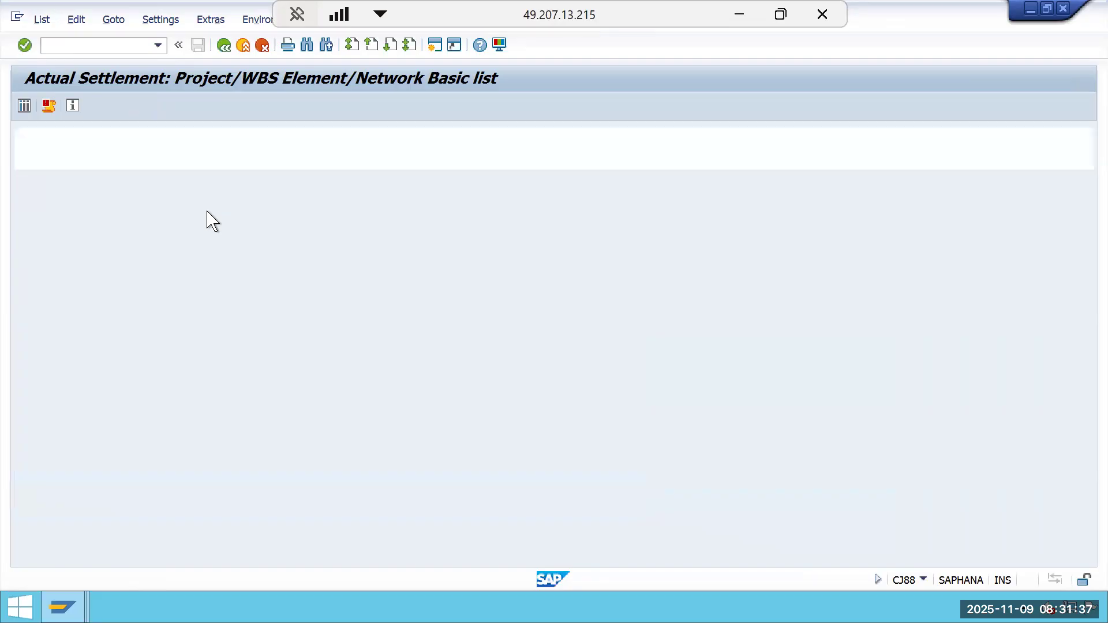
click(313, 206)
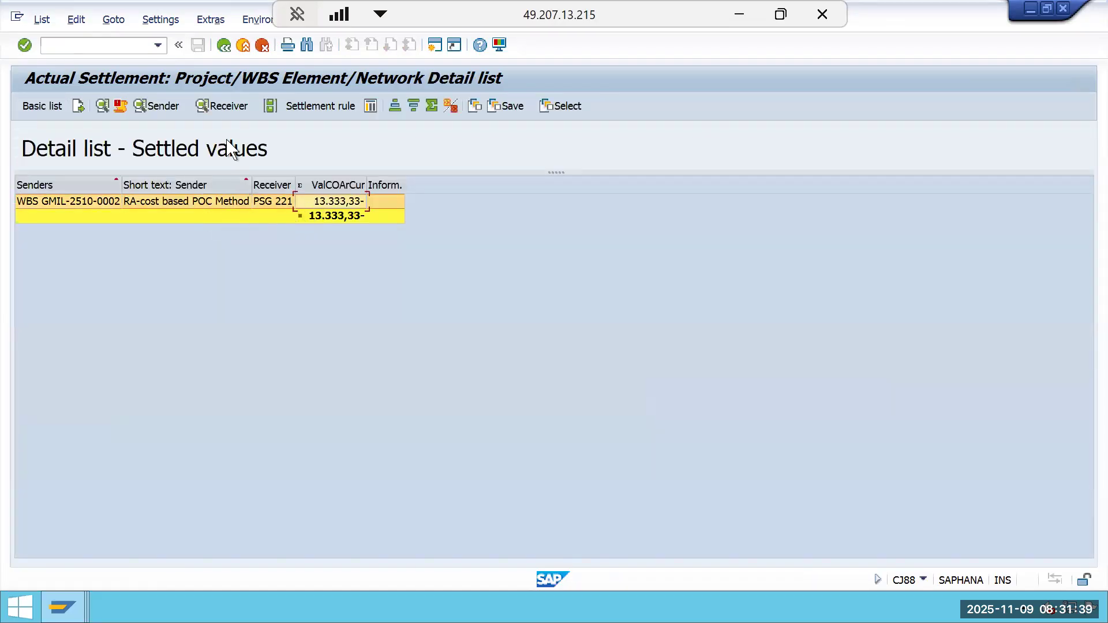
click(234, 111)
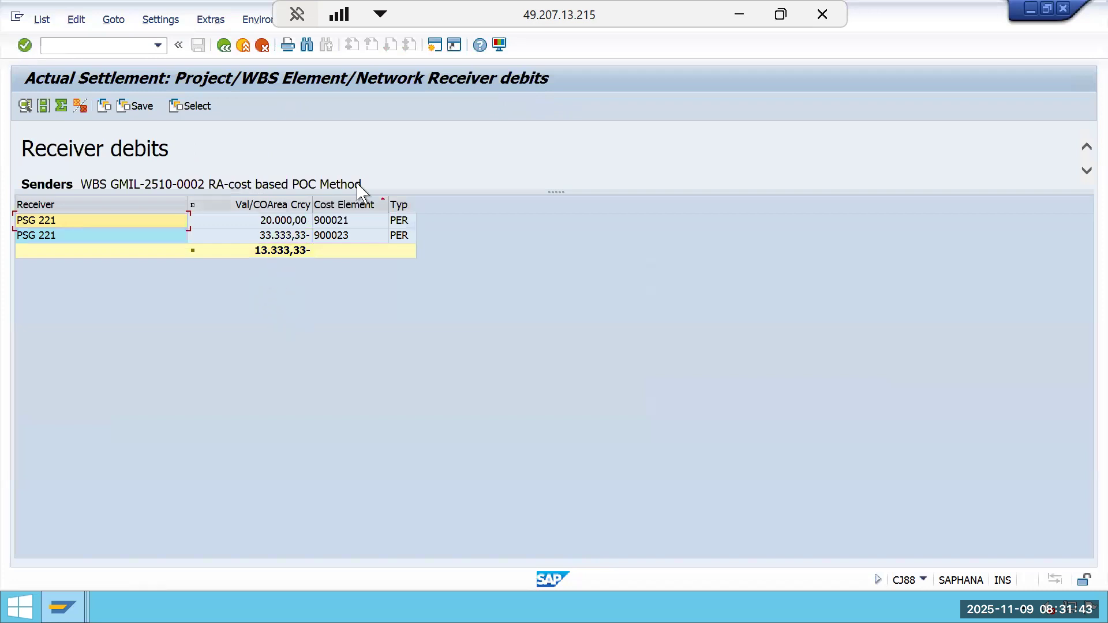
click(223, 45)
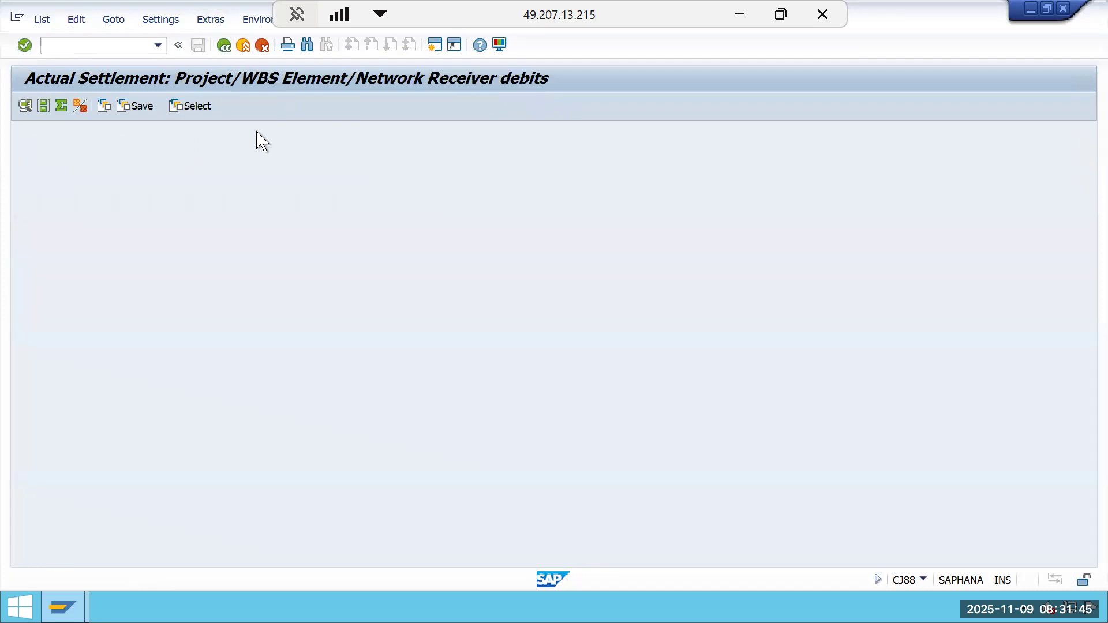
click(334, 111)
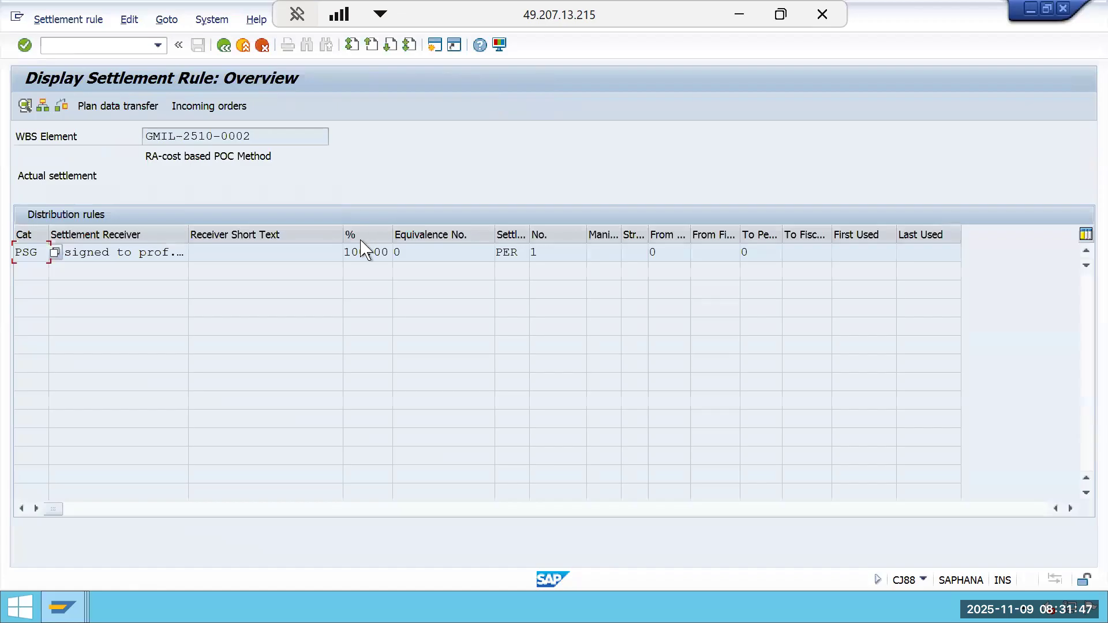
click(223, 45)
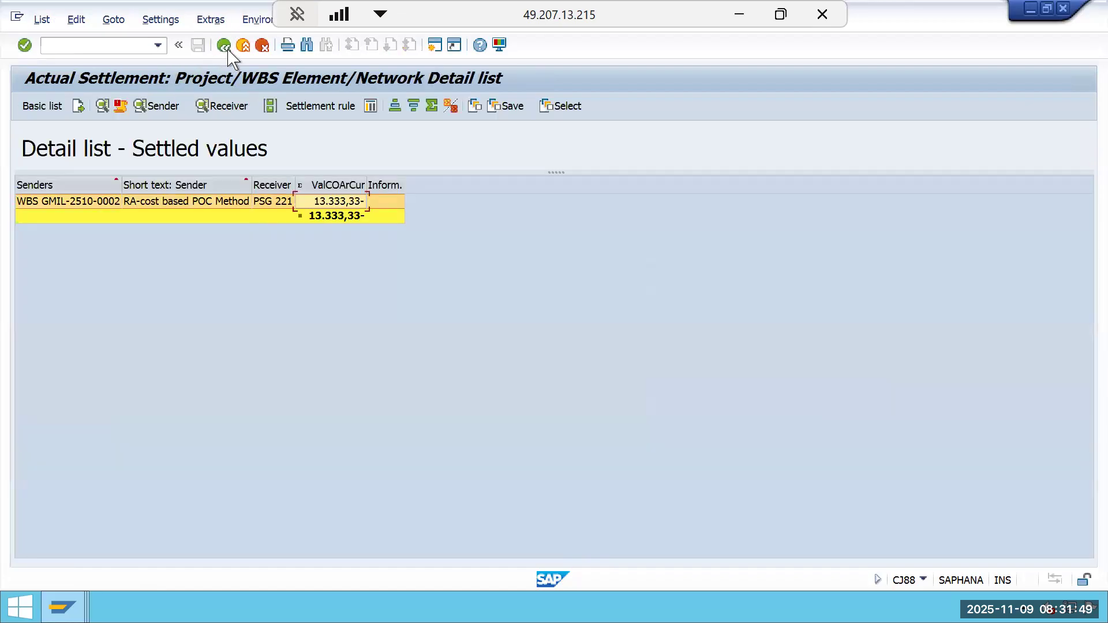
click(224, 45)
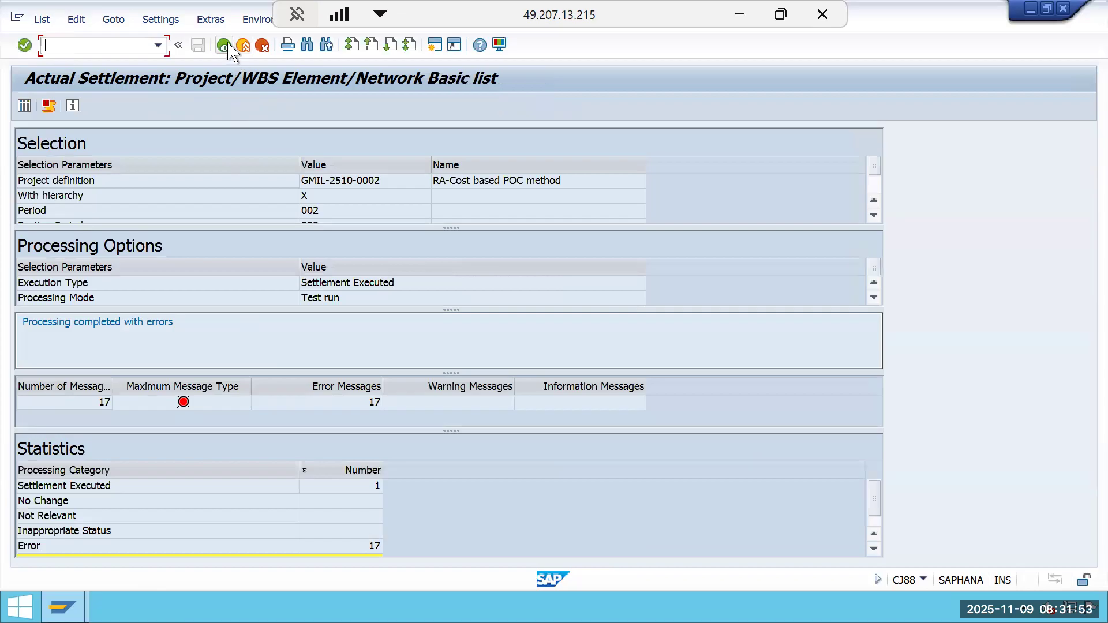
click(224, 45)
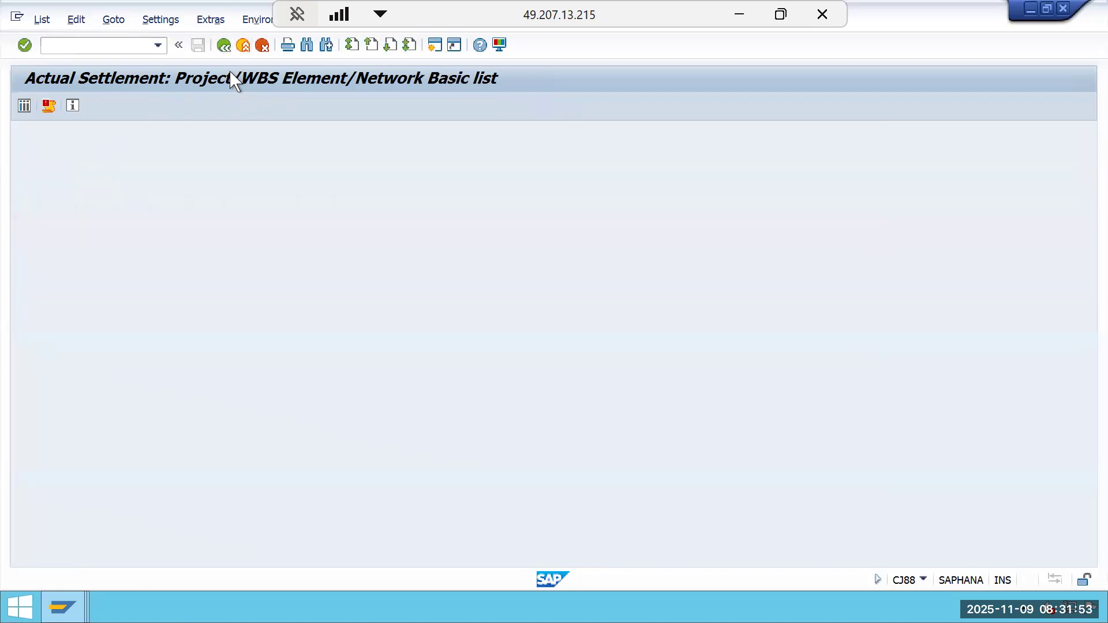
Execute the settlement as an update run and review the accounting document it posted.
click(38, 451)
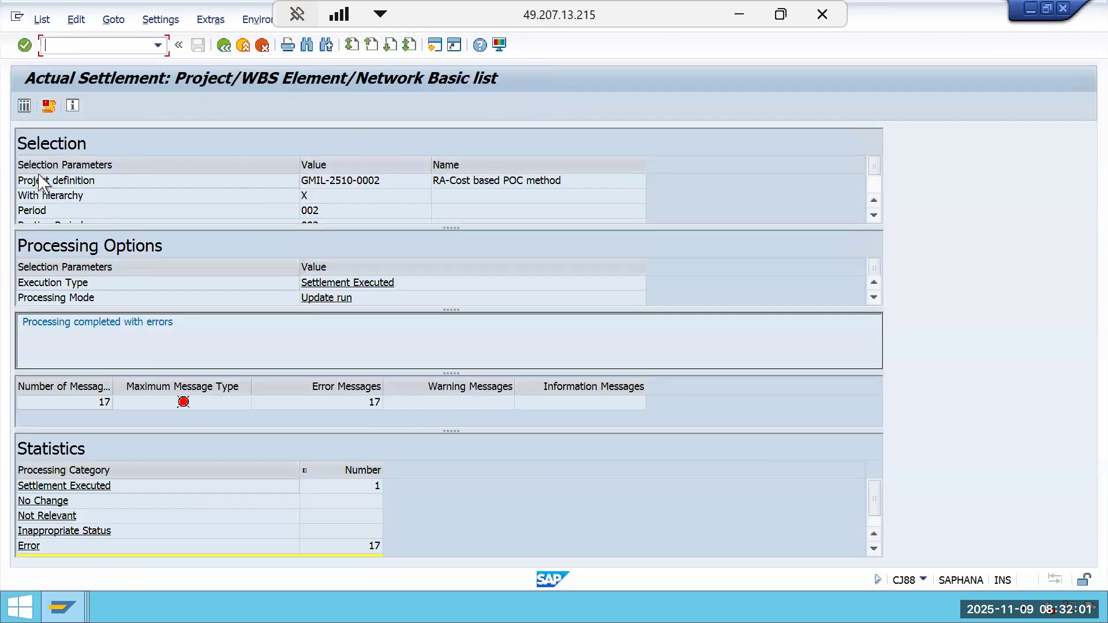
click(24, 106)
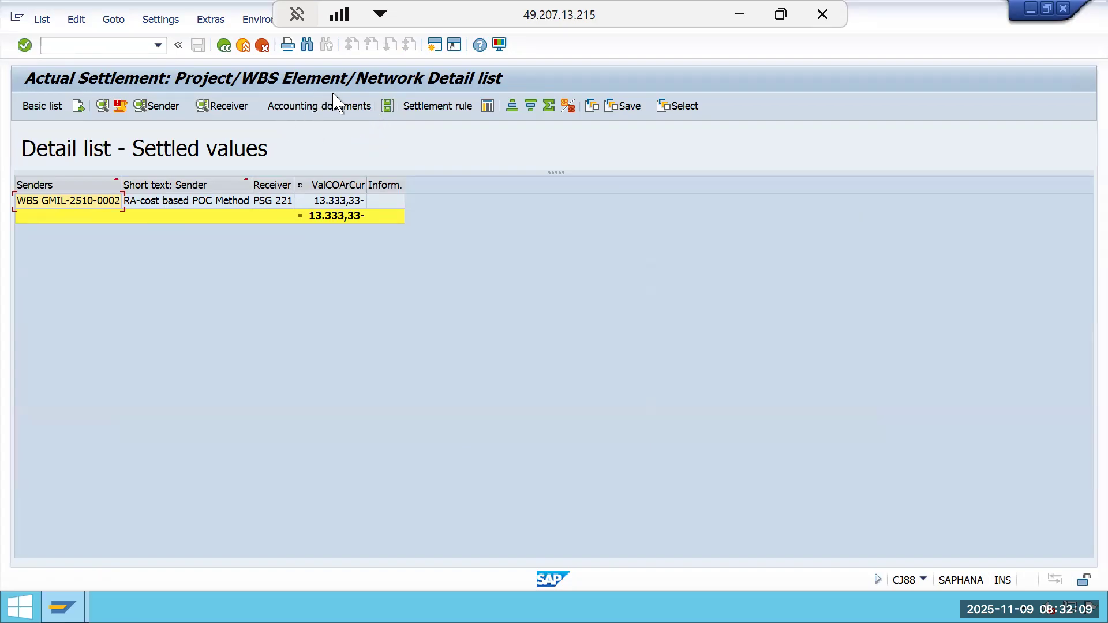
click(337, 206)
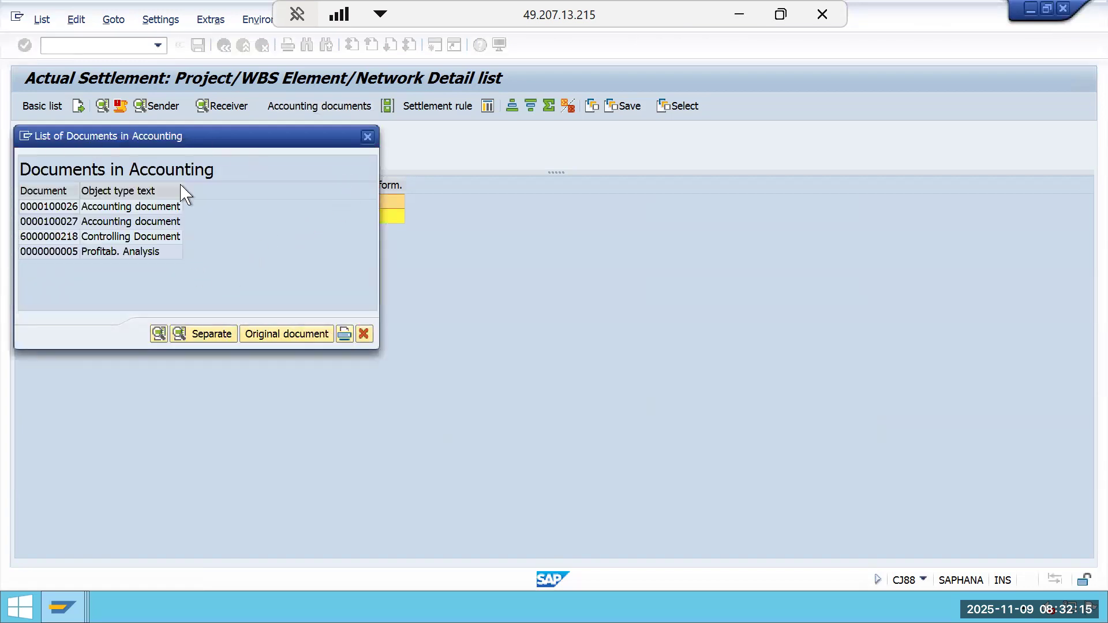
drag(208, 144, 487, 157)
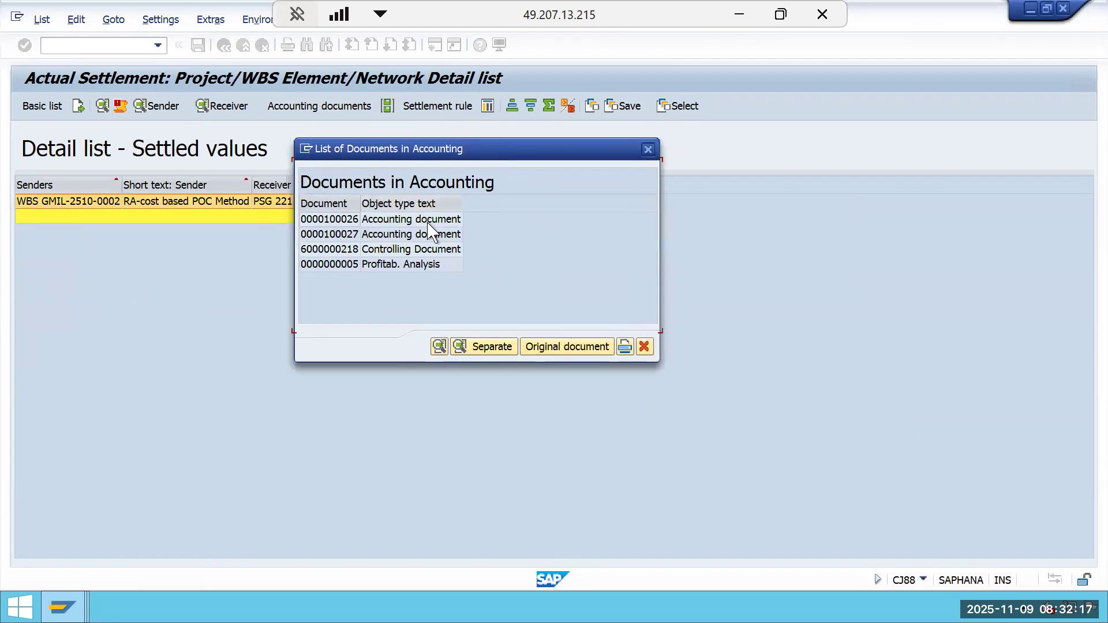
double_click(430, 221)
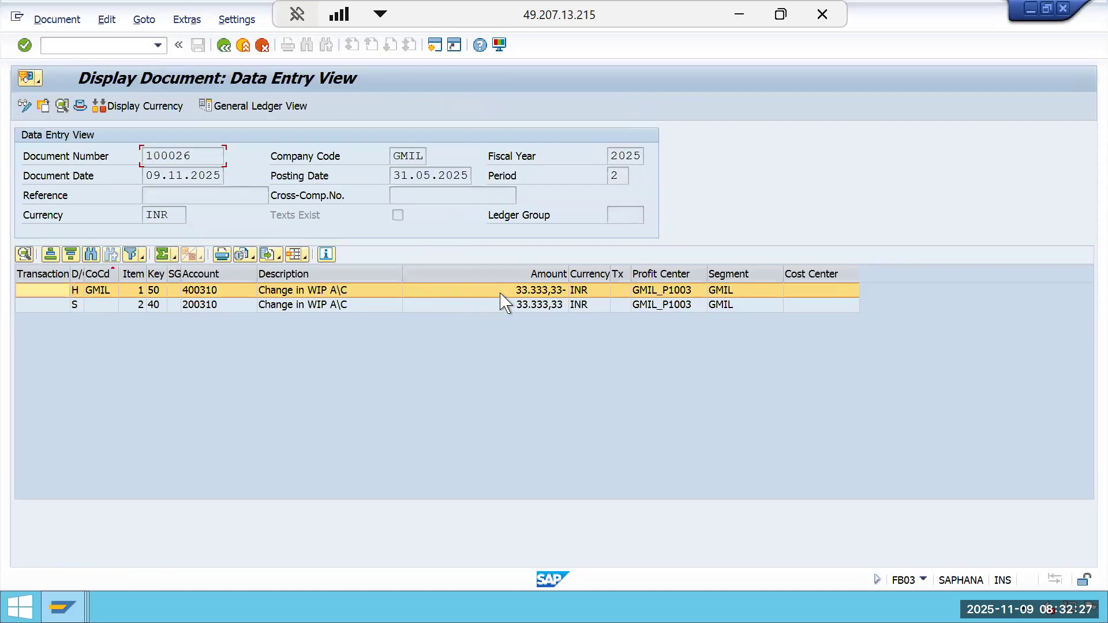
click(217, 306)
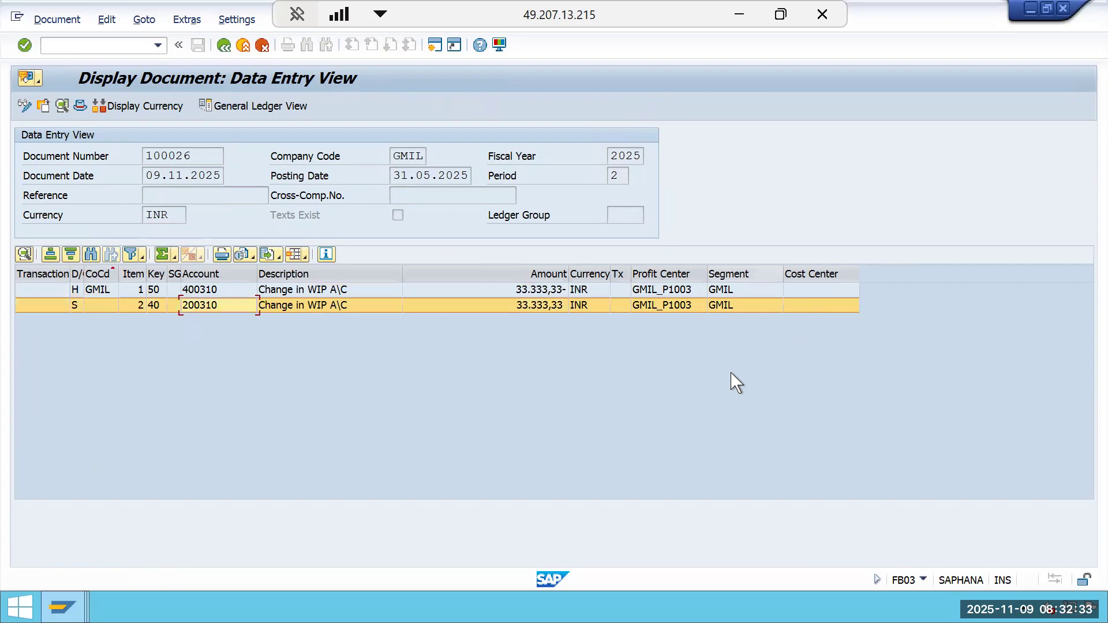
click(231, 47)
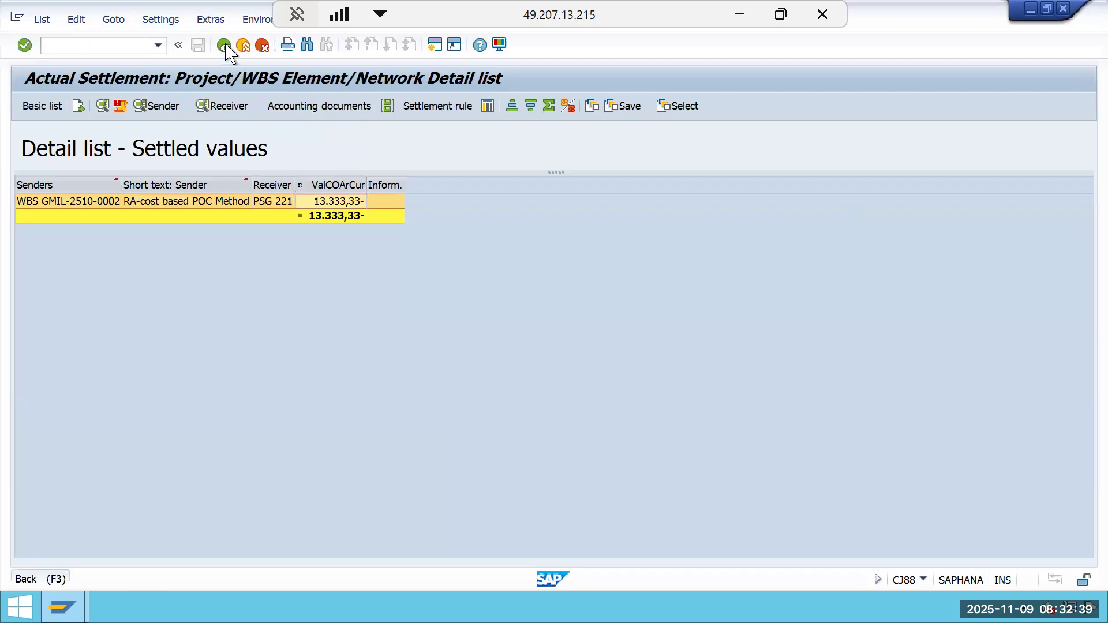
Run results analysis (KKA2) for WBS element GMIL-2510-0002 for period 3, fiscal year 2025.
click(224, 46)
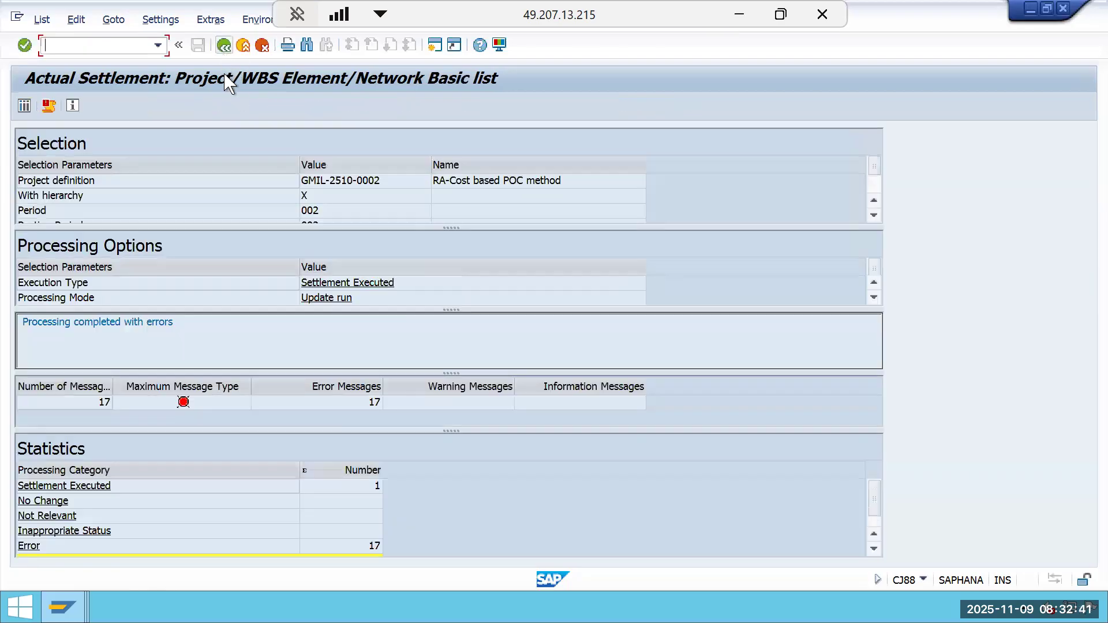
click(224, 46)
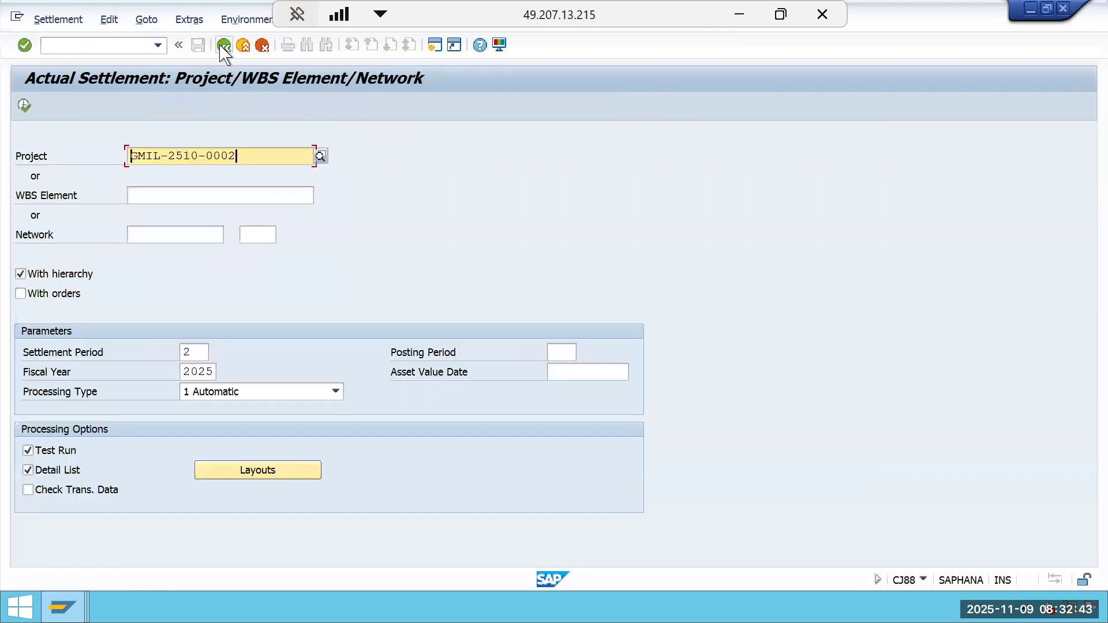
click(224, 46)
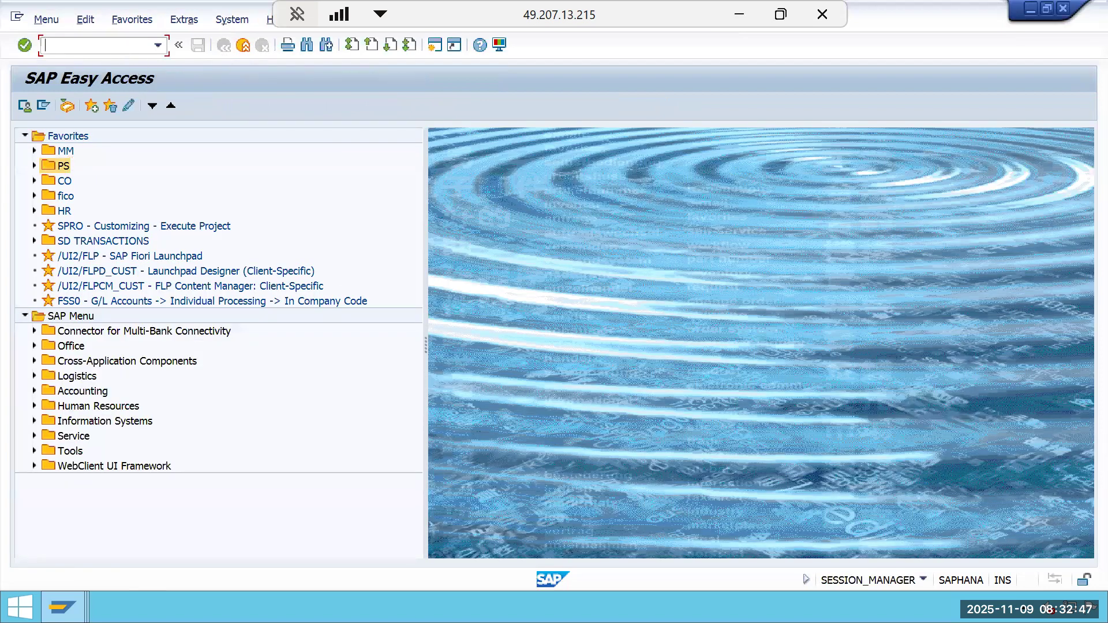
text(KKA2)
key(Return)
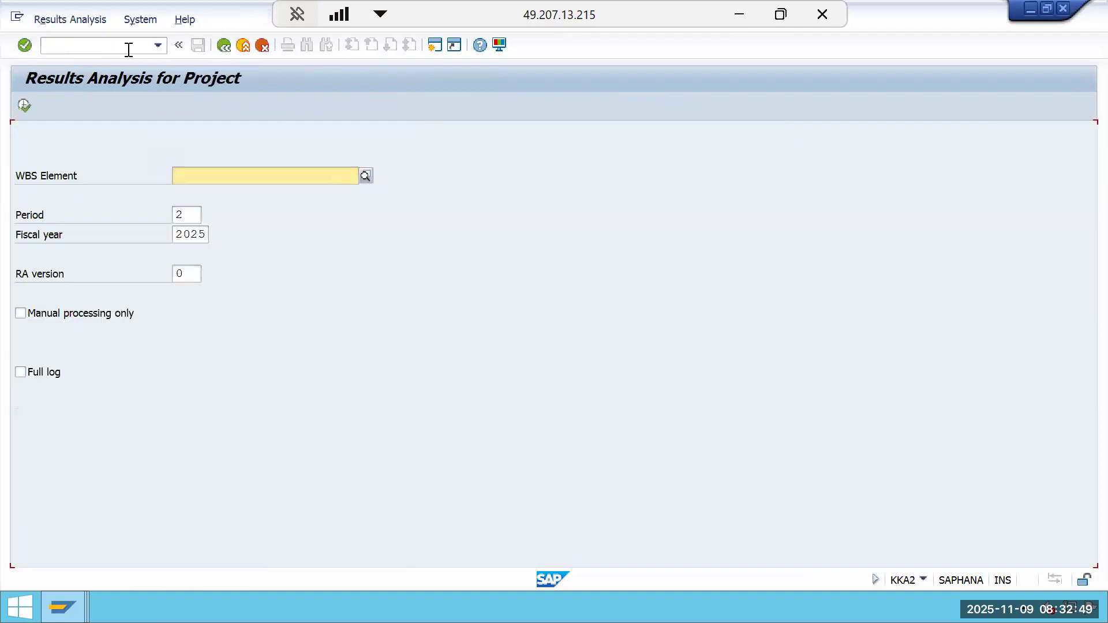
click(184, 216)
key(BackSpace)
text(3)
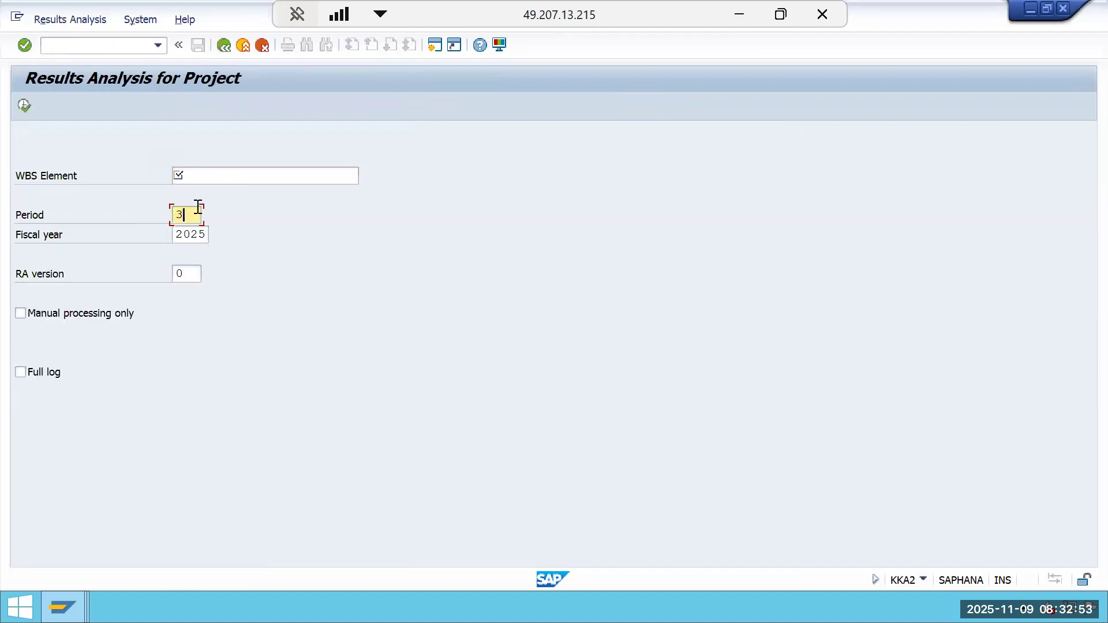
click(208, 176)
click(209, 193)
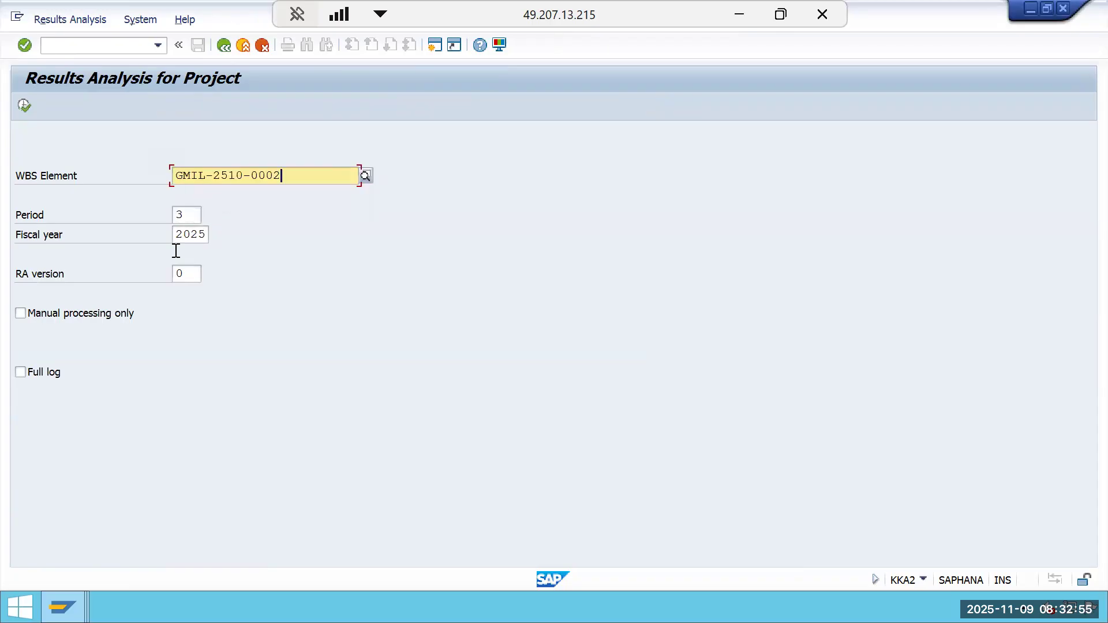
click(24, 105)
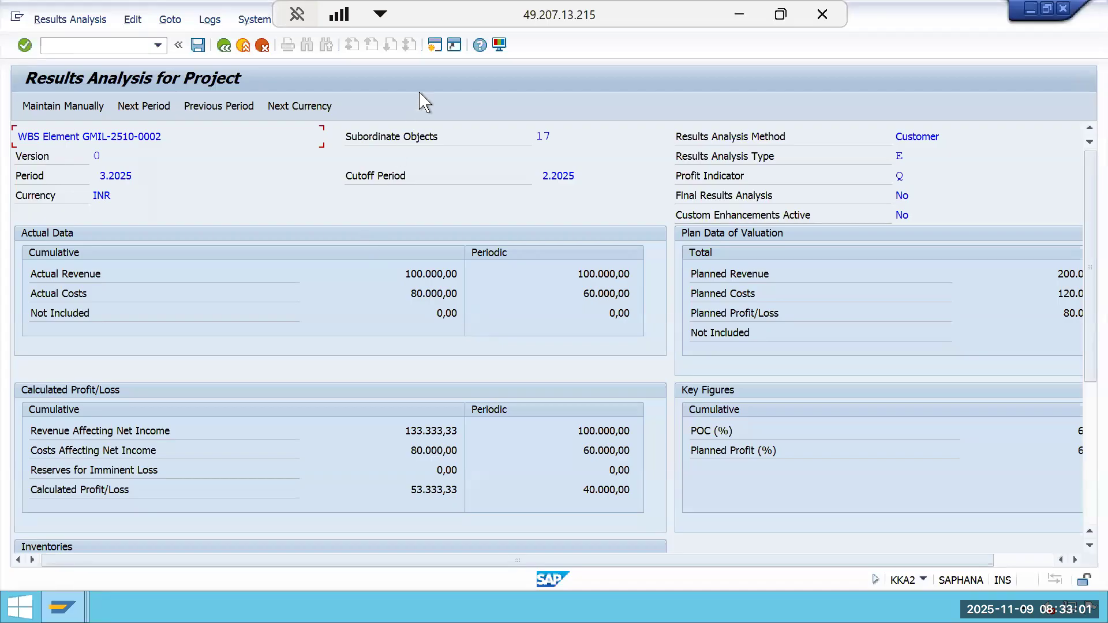
Open CJI3 and list actual cost line items for project GMIL-2510-0002, clearing the WBS element and the posting-date start.
click(434, 52)
text(CJ)
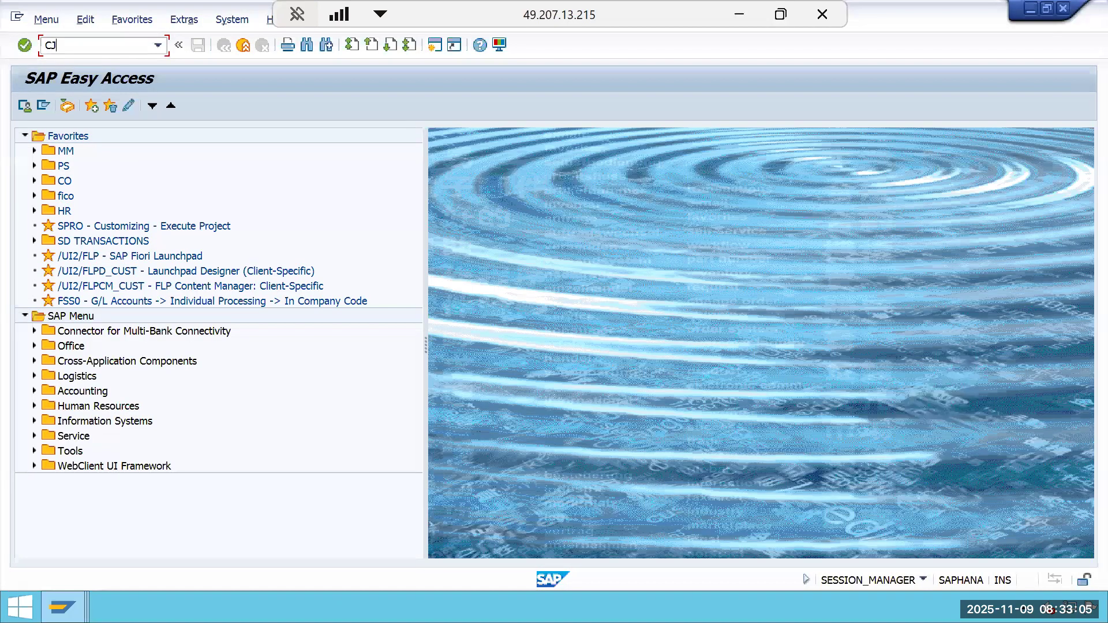
text(I3)
key(Return)
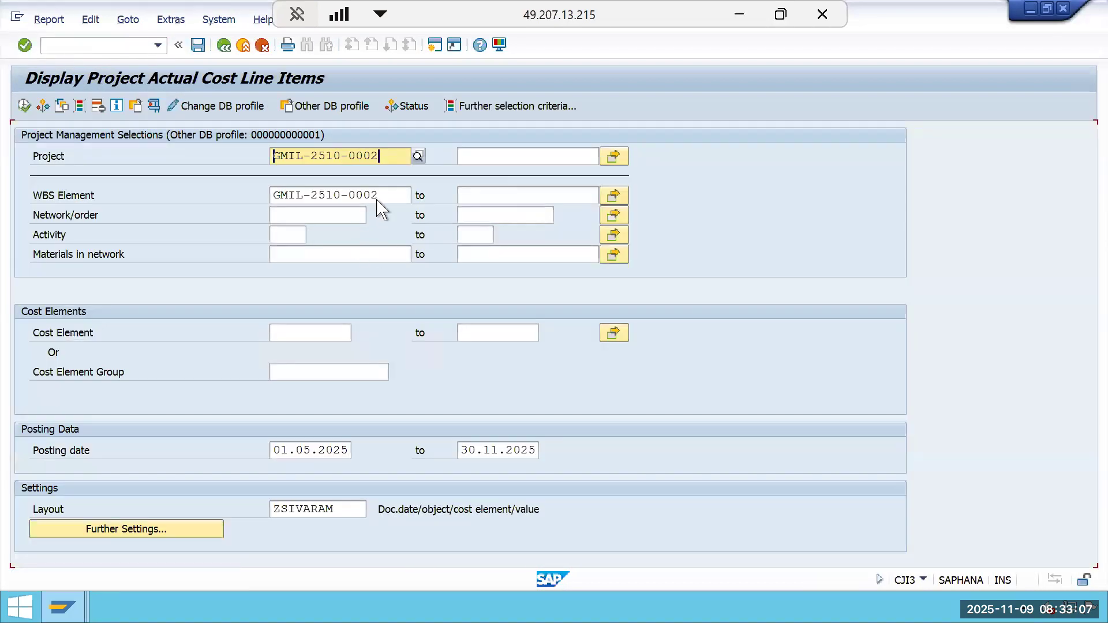
click(387, 190)
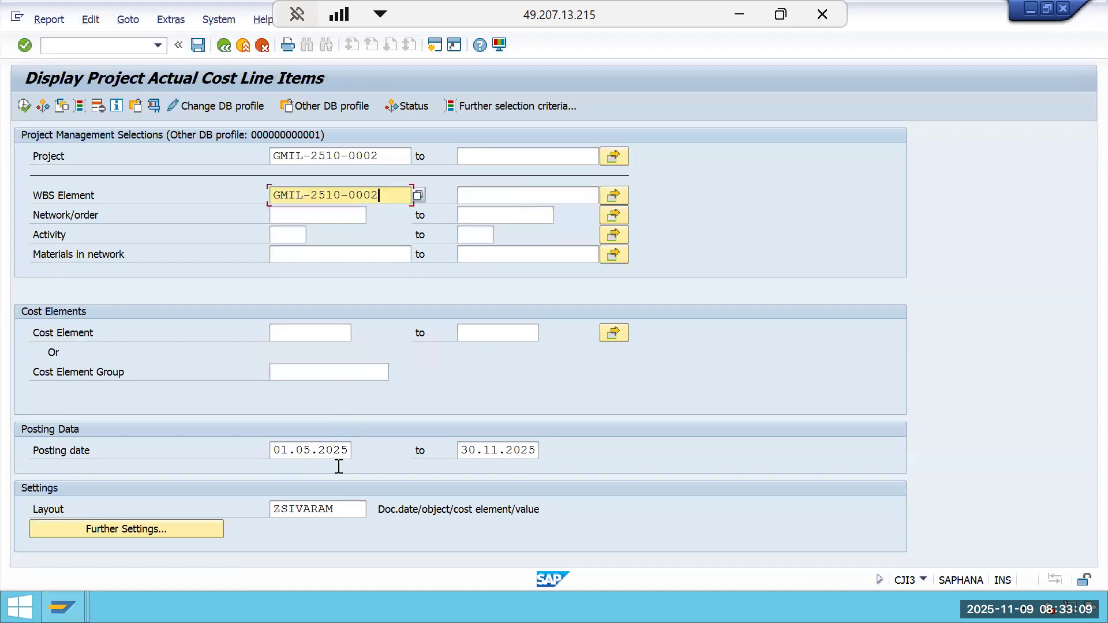
key(BackSpace)
key(BackSpace)
key(BackSpace)
key(BackSpace)
key(BackSpace)
key(BackSpace)
key(BackSpace)
key(BackSpace)
key(BackSpace)
key(BackSpace)
key(BackSpace)
key(BackSpace)
key(BackSpace)
key(BackSpace)
click(348, 450)
key(BackSpace)
key(BackSpace)
key(BackSpace)
key(BackSpace)
key(BackSpace)
key(BackSpace)
key(BackSpace)
key(BackSpace)
key(BackSpace)
key(BackSpace)
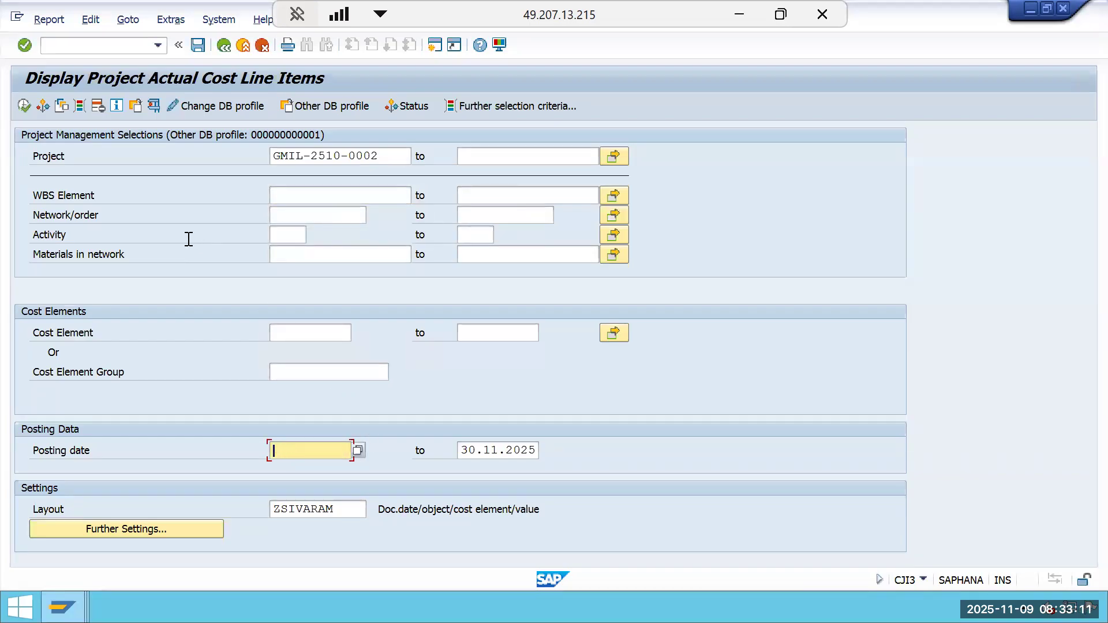
click(24, 106)
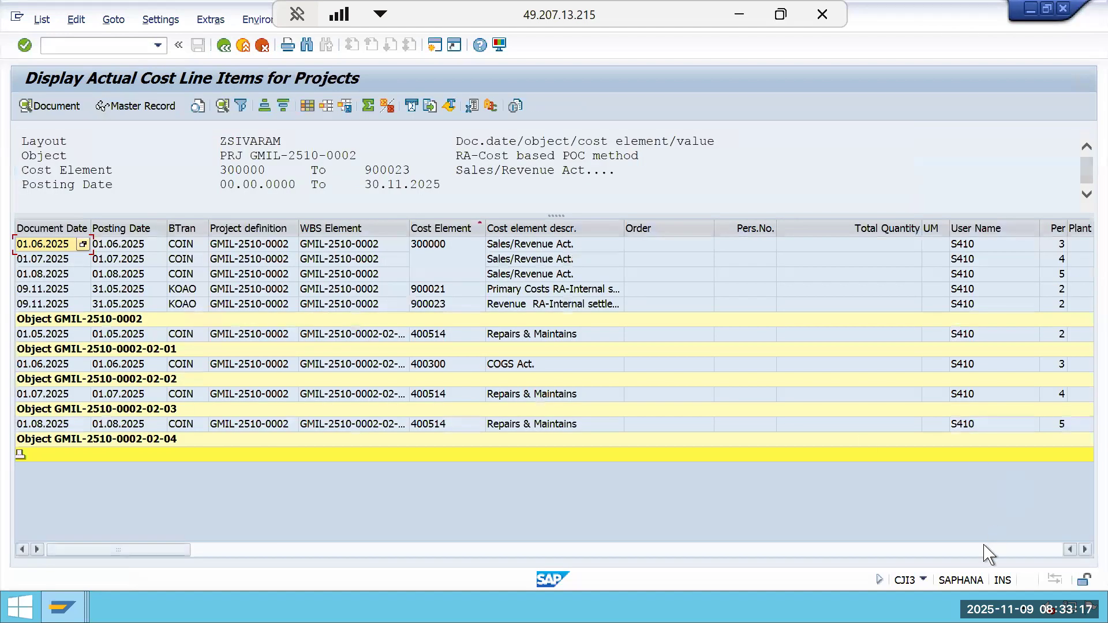
Examine the results analysis line items for cost elements 900021 and 900023 and their values, then leave the list.
click(445, 290)
click(446, 303)
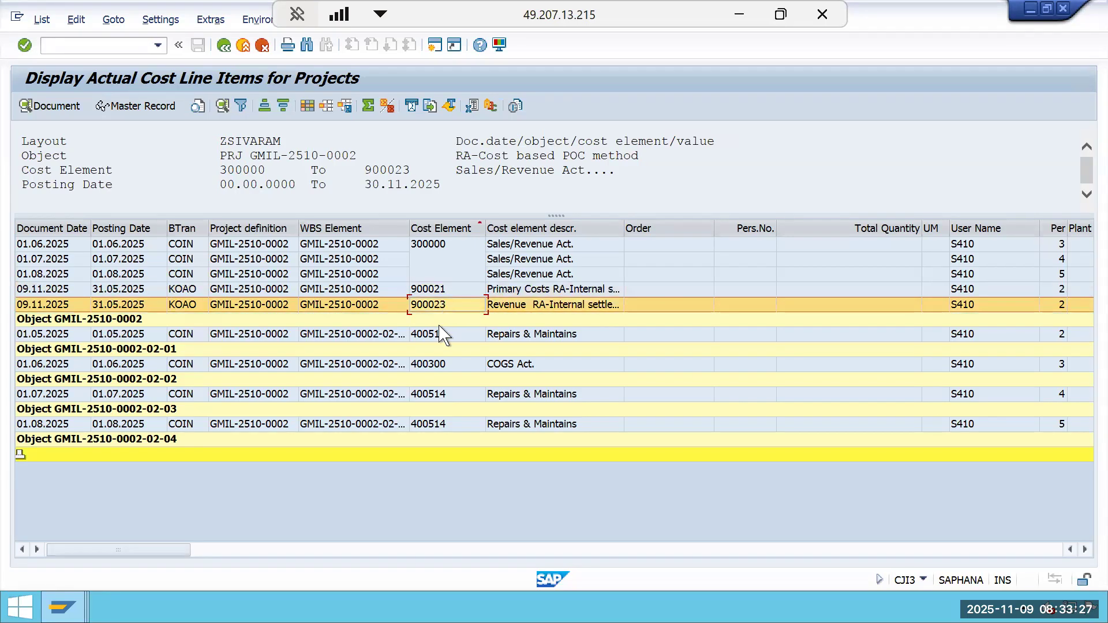
click(1007, 554)
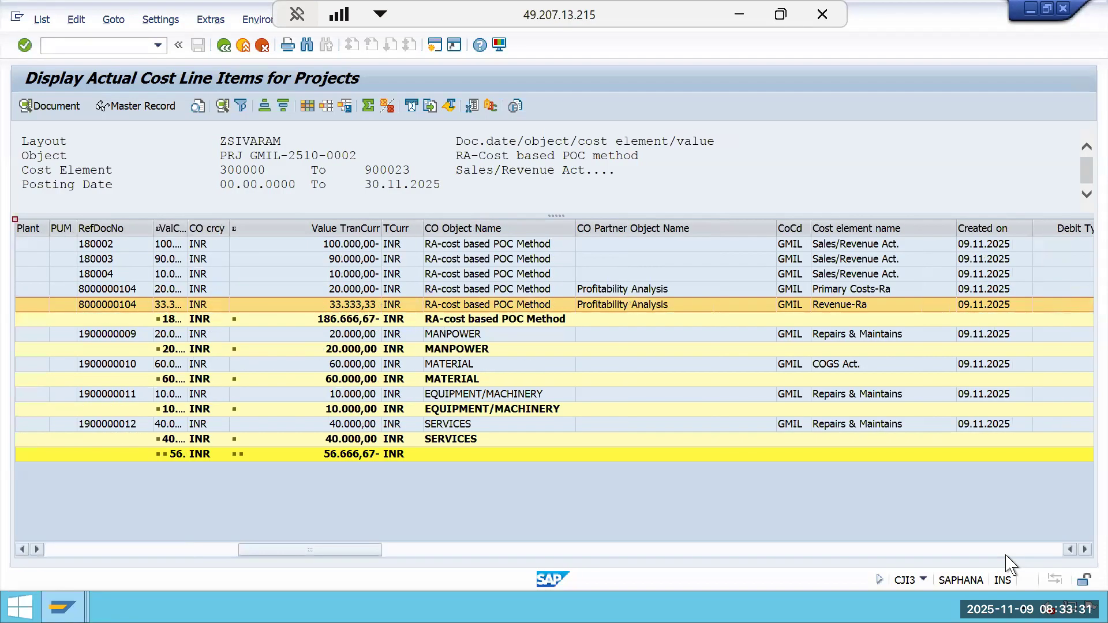
double_click(187, 227)
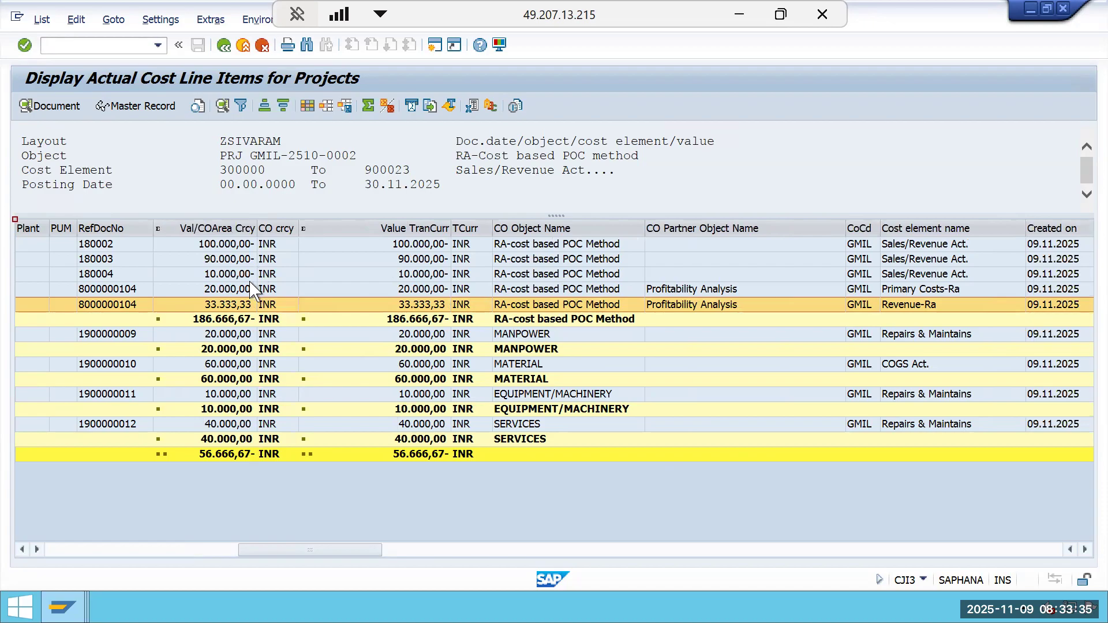
click(253, 289)
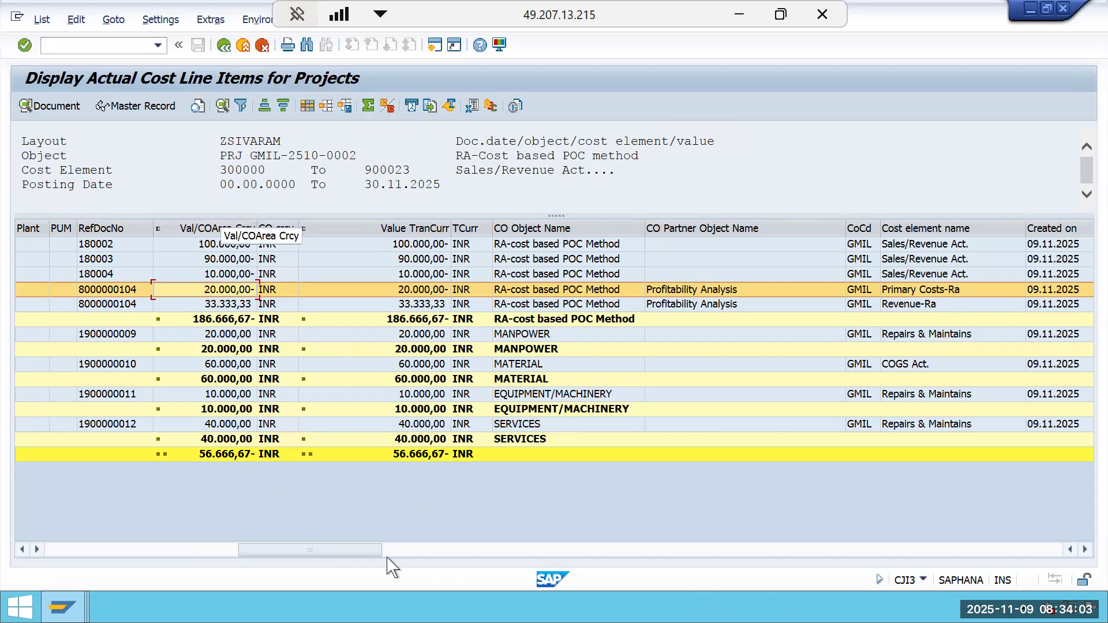
drag(376, 551, 77, 543)
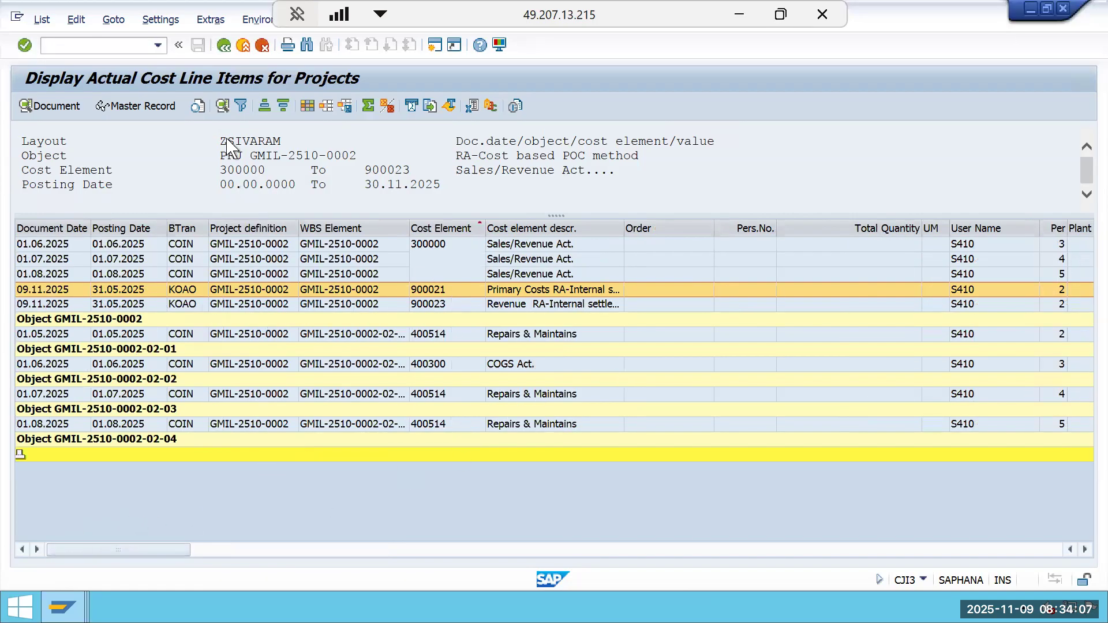
click(229, 48)
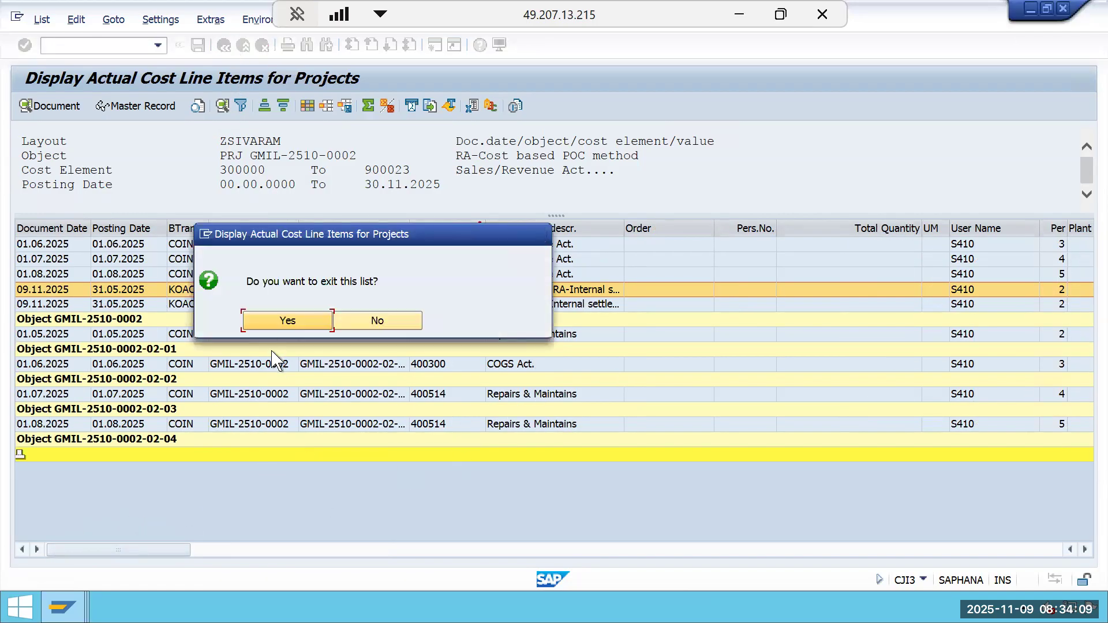
click(281, 321)
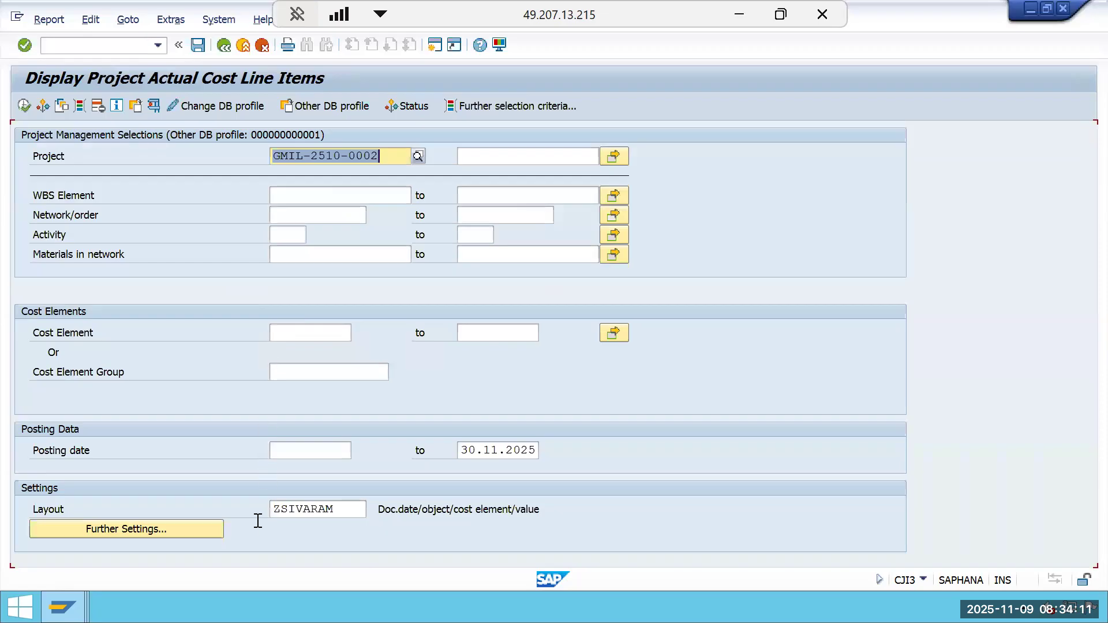
Return to the results analysis window and examine the actual and calculated revenue and cost figures.
click(62, 607)
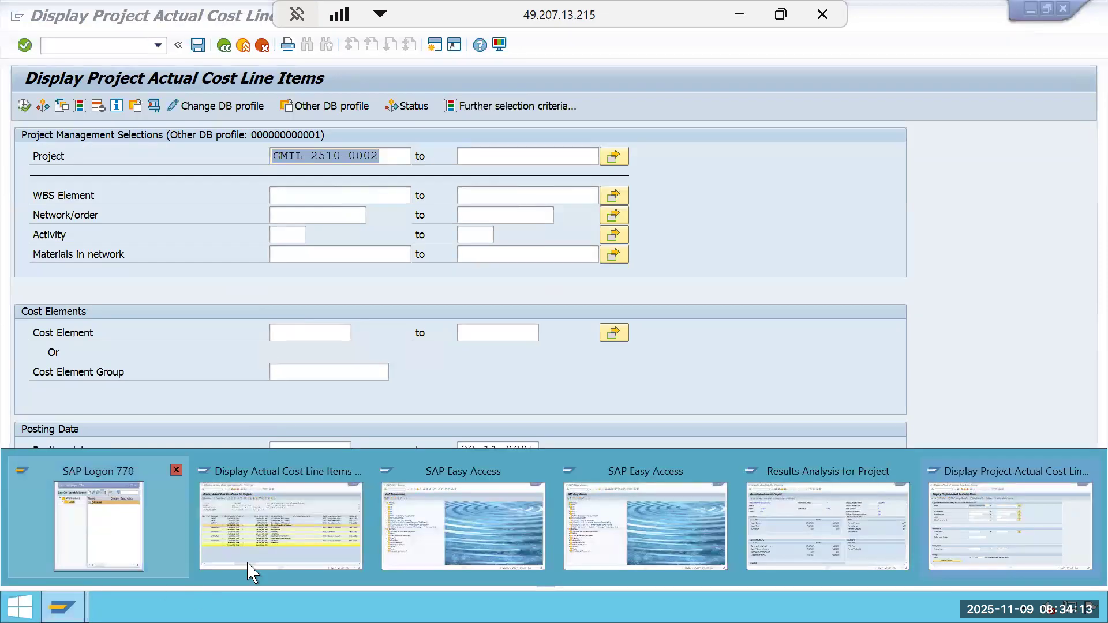
click(793, 511)
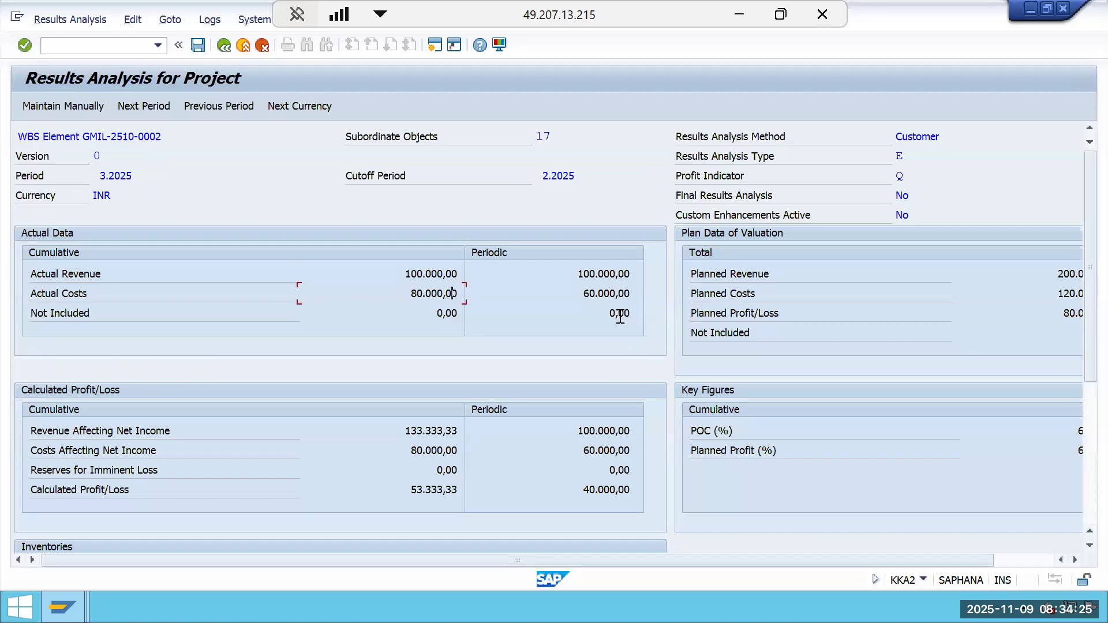
click(580, 295)
drag(576, 295, 687, 297)
click(623, 287)
click(573, 275)
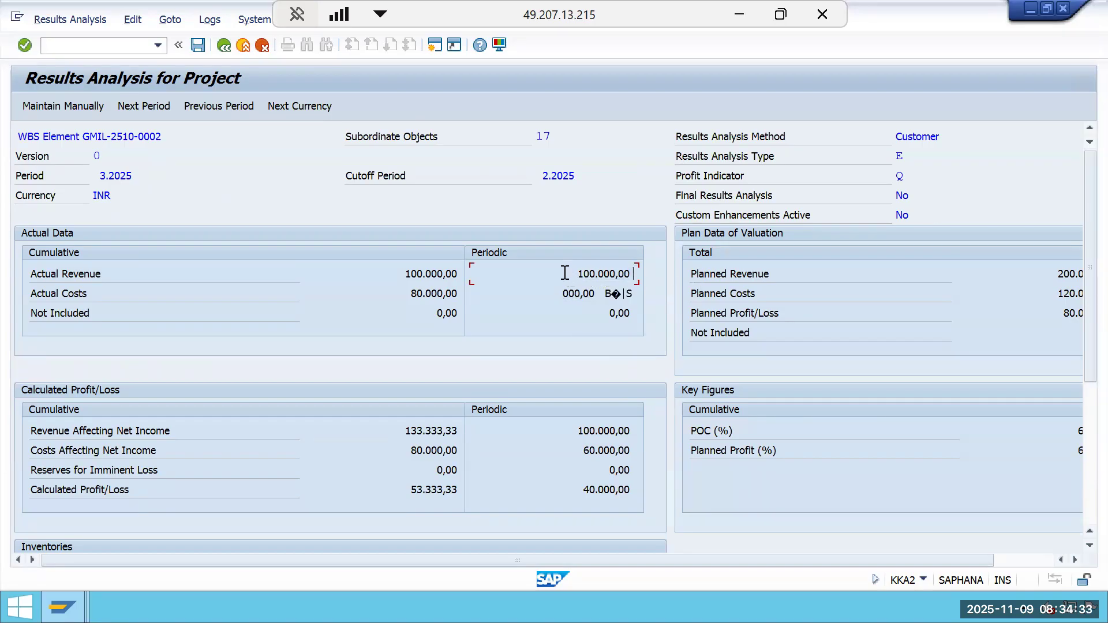
drag(568, 274, 643, 274)
click(633, 275)
click(376, 275)
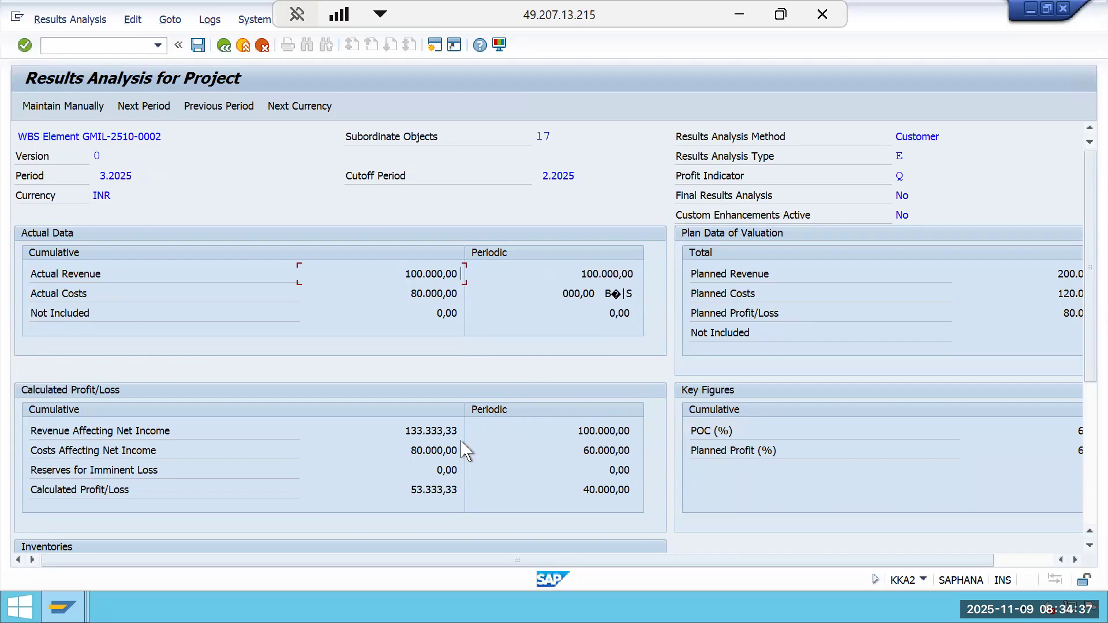
click(1089, 519)
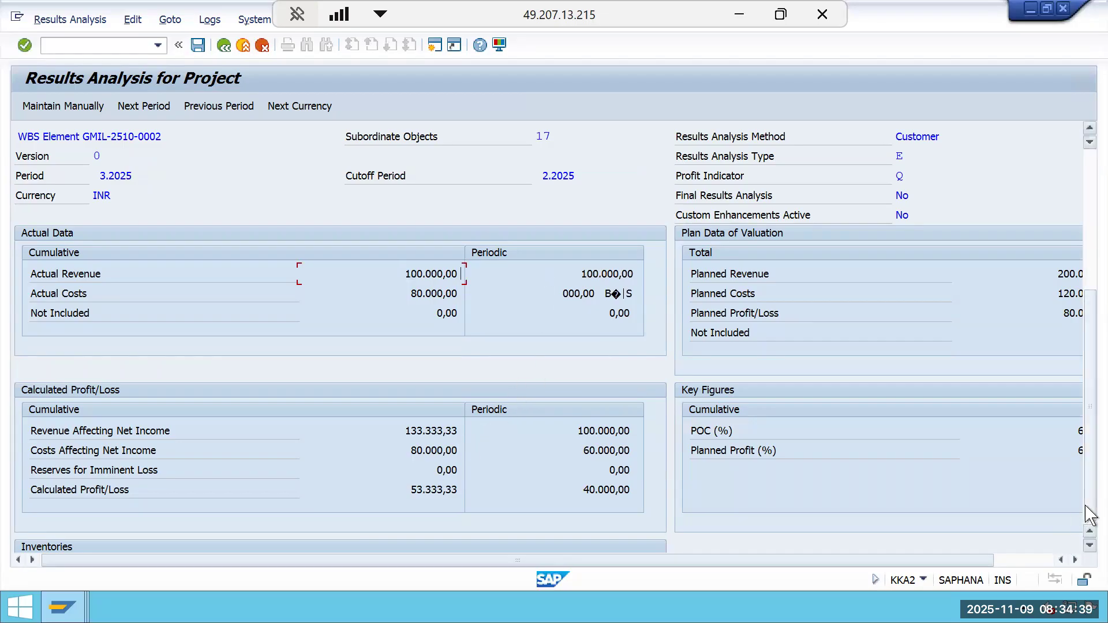
Compare against the period 2 formulas in the Periodic CBPOC sheet of the RESULT ANALYSIS workbook.
click(750, 15)
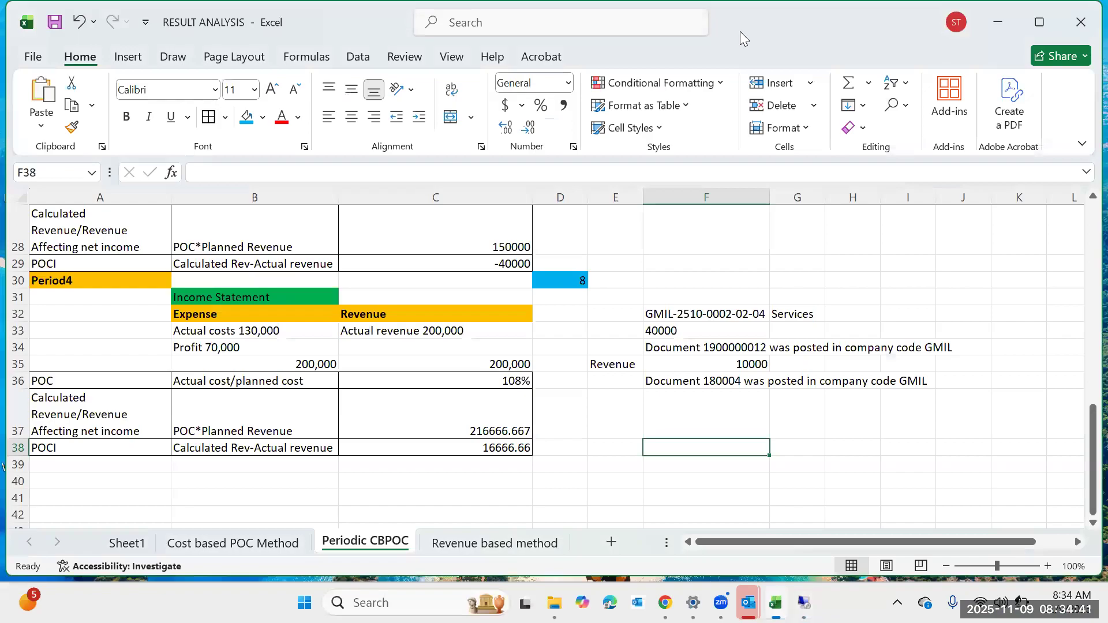
scroll(390, 355, up, 10)
scroll(389, 355, up, 2)
scroll(390, 352, down, 2)
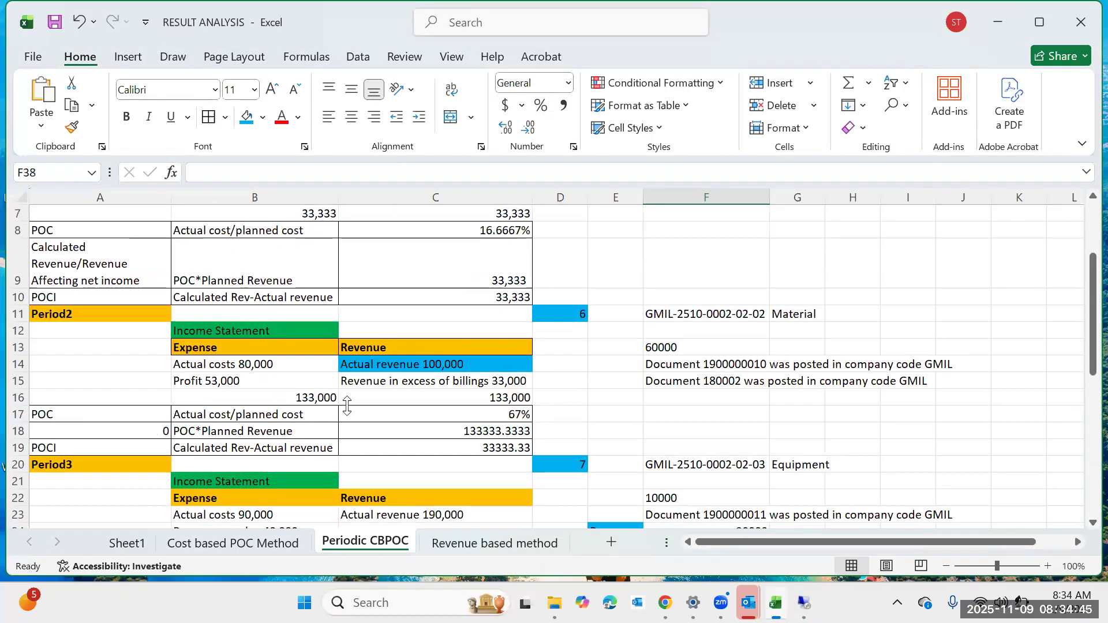
scroll(346, 406, down, 1)
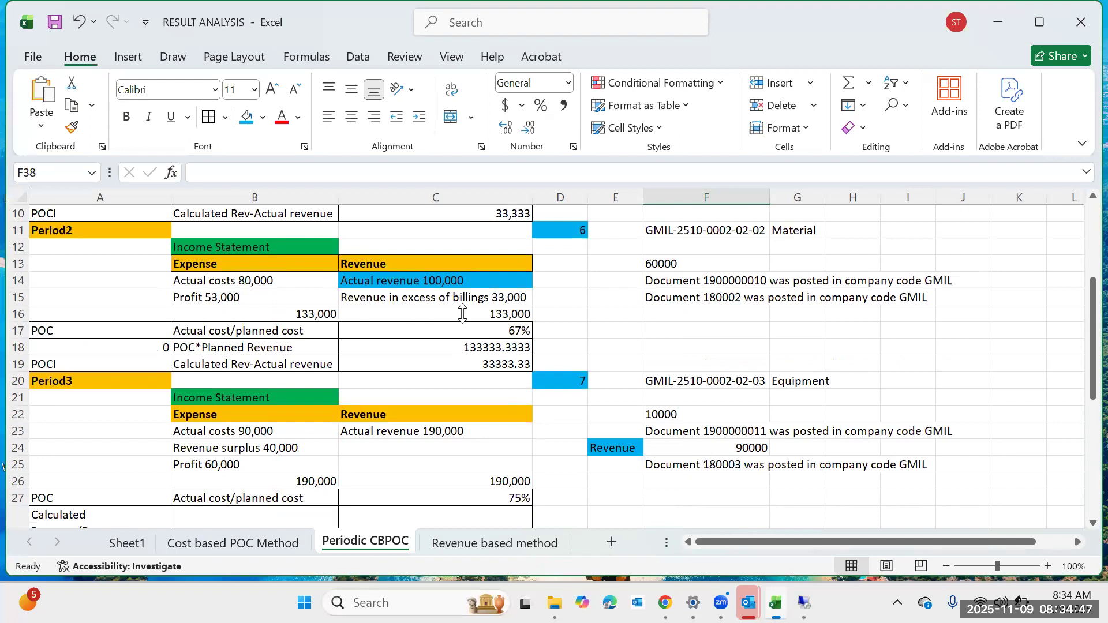
click(462, 314)
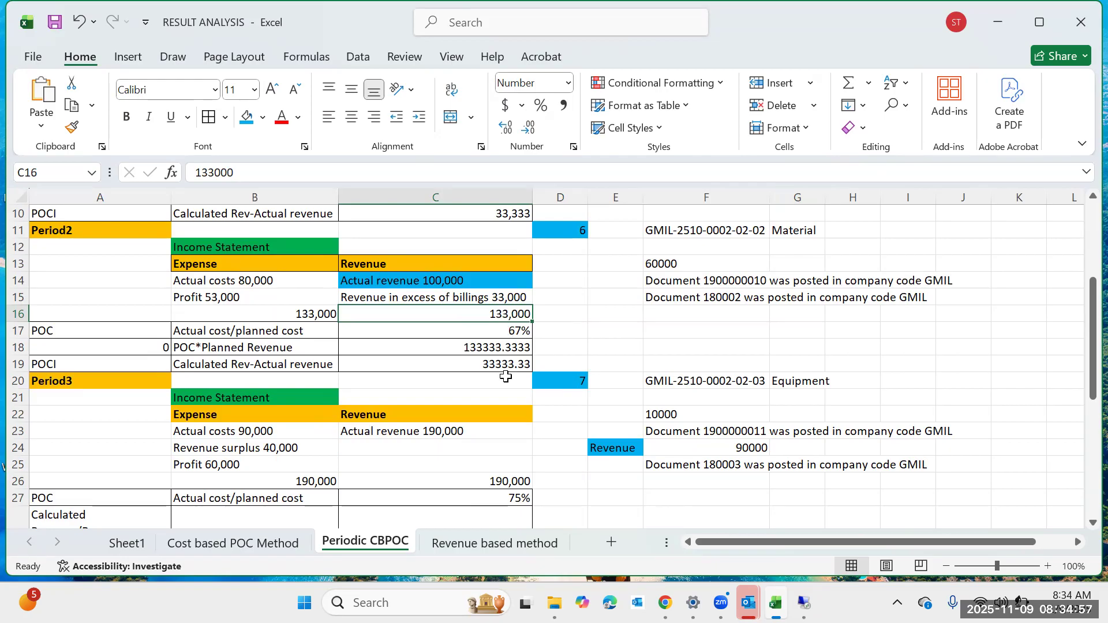
click(514, 348)
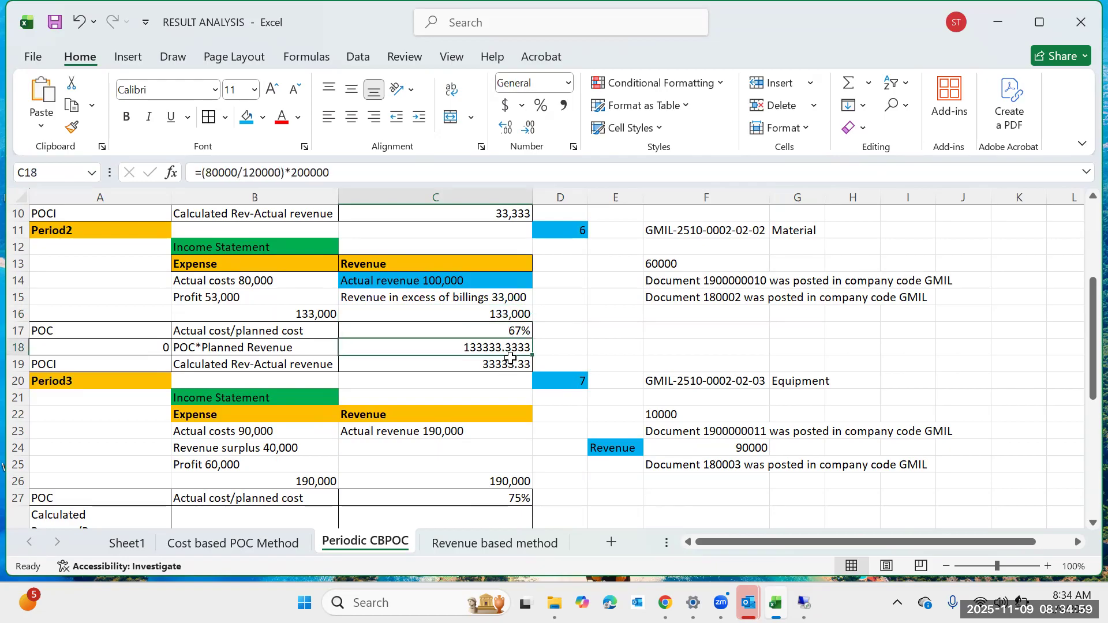
click(508, 368)
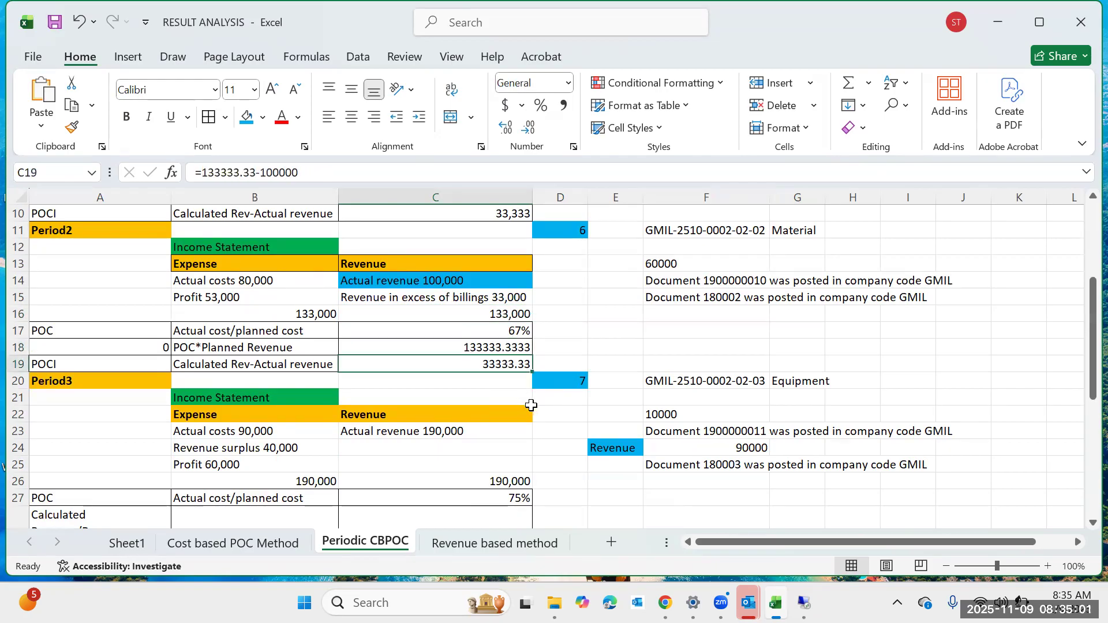
Return to the results analysis and examine the revenue in excess of billings and calculated revenue values.
click(994, 30)
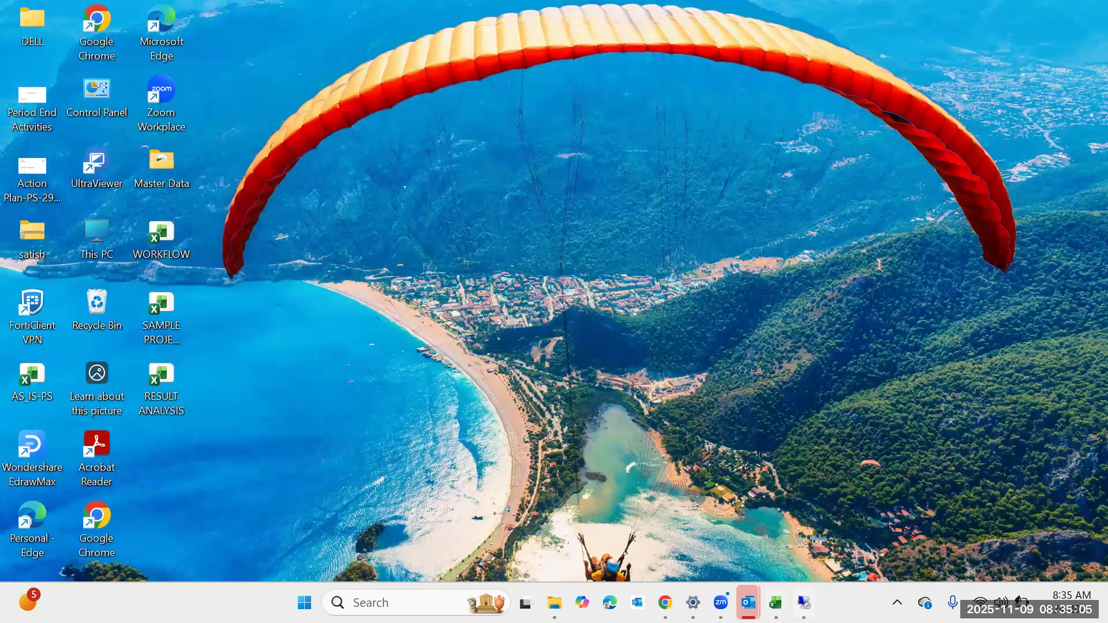
click(804, 602)
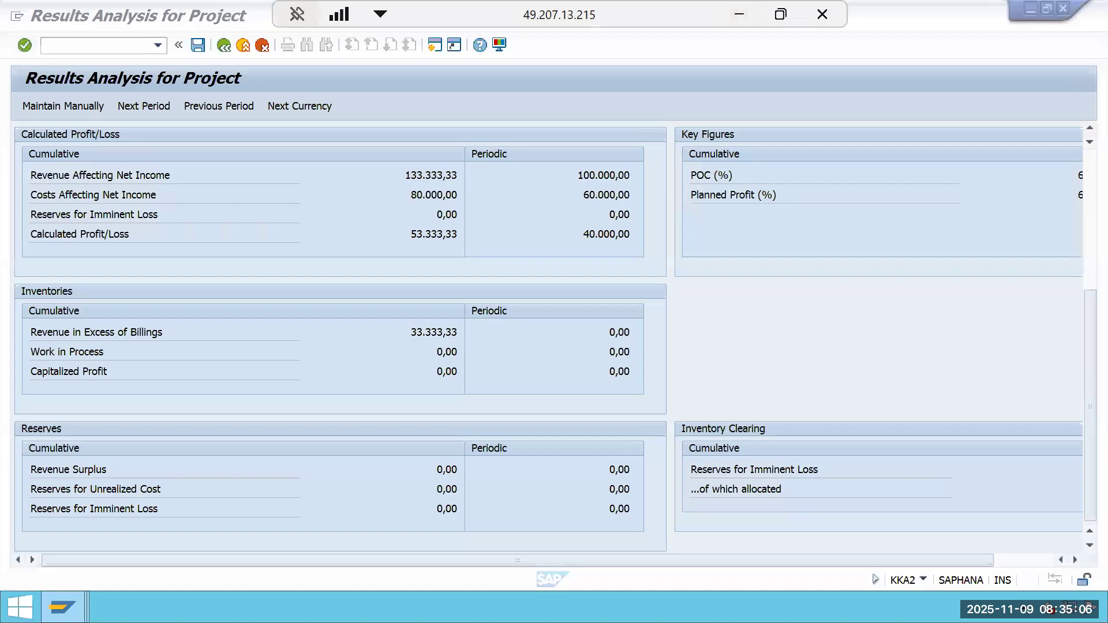
double_click(463, 332)
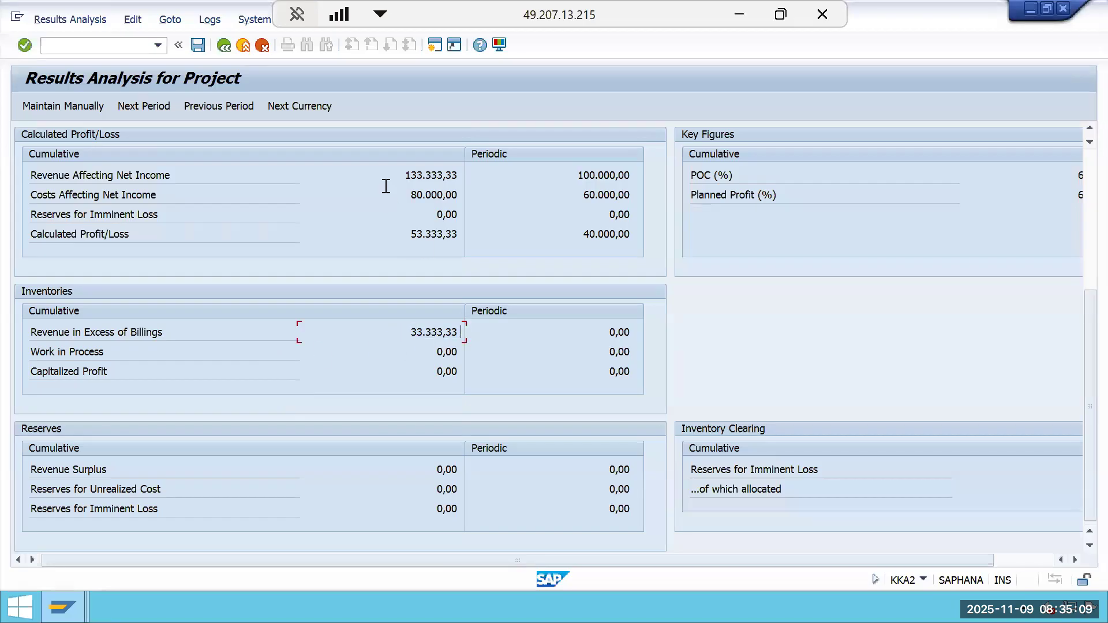
key(End)
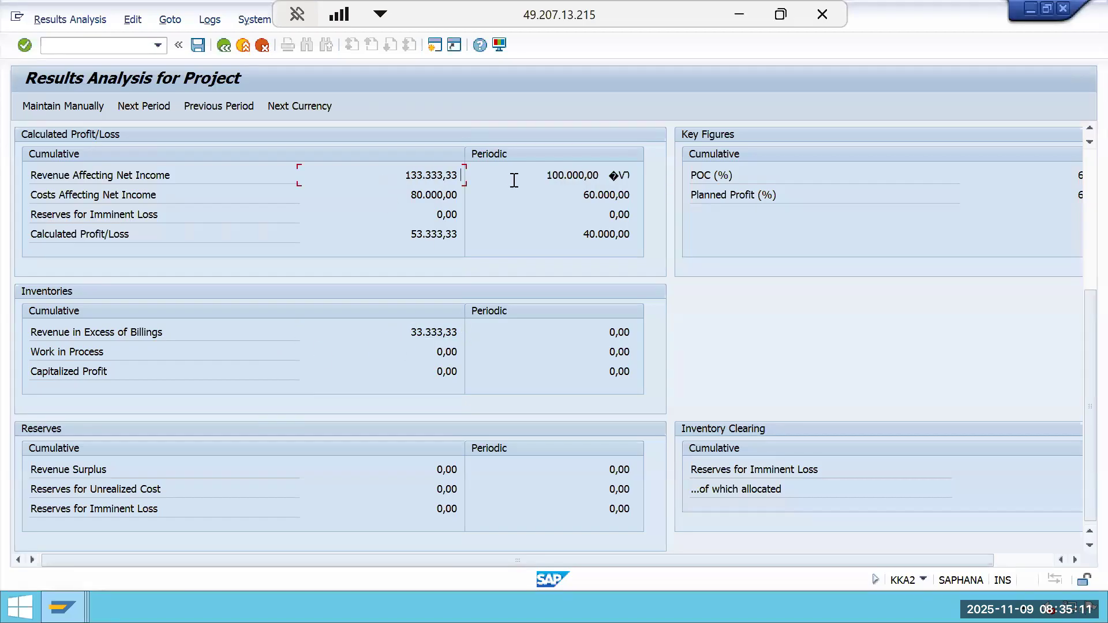
drag(400, 181, 476, 179)
drag(399, 333, 495, 333)
click(495, 327)
drag(407, 176, 477, 178)
click(514, 210)
scroll(514, 217, up, 2)
scroll(519, 220, up, 4)
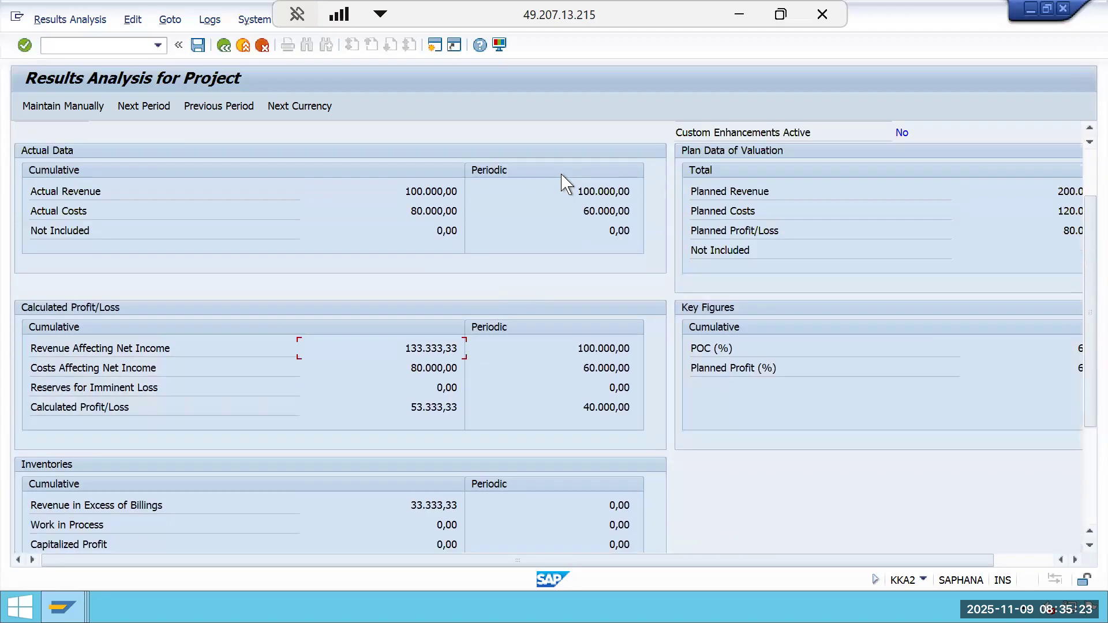
scroll(578, 403, down, 2)
drag(401, 441, 531, 453)
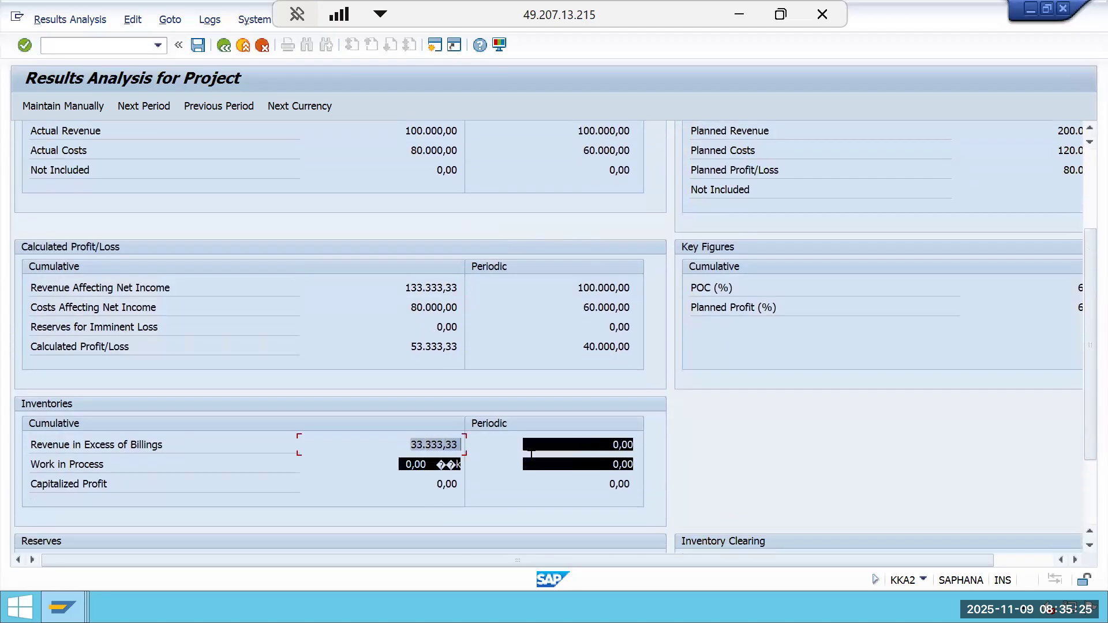
scroll(531, 457, down, 4)
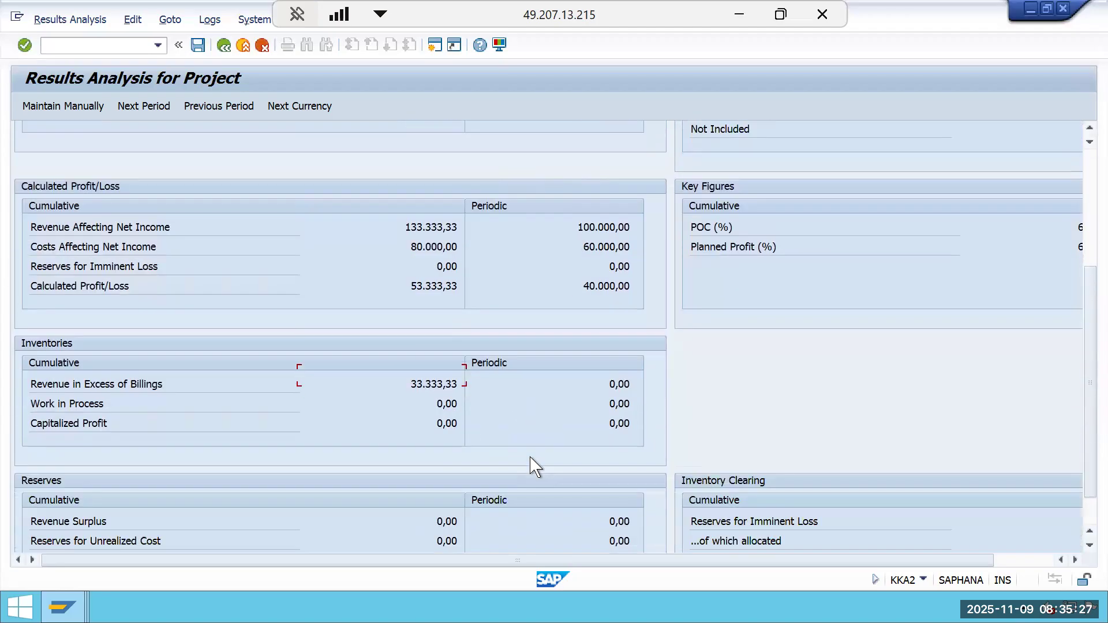
scroll(294, 340, up, 2)
scroll(295, 339, up, 6)
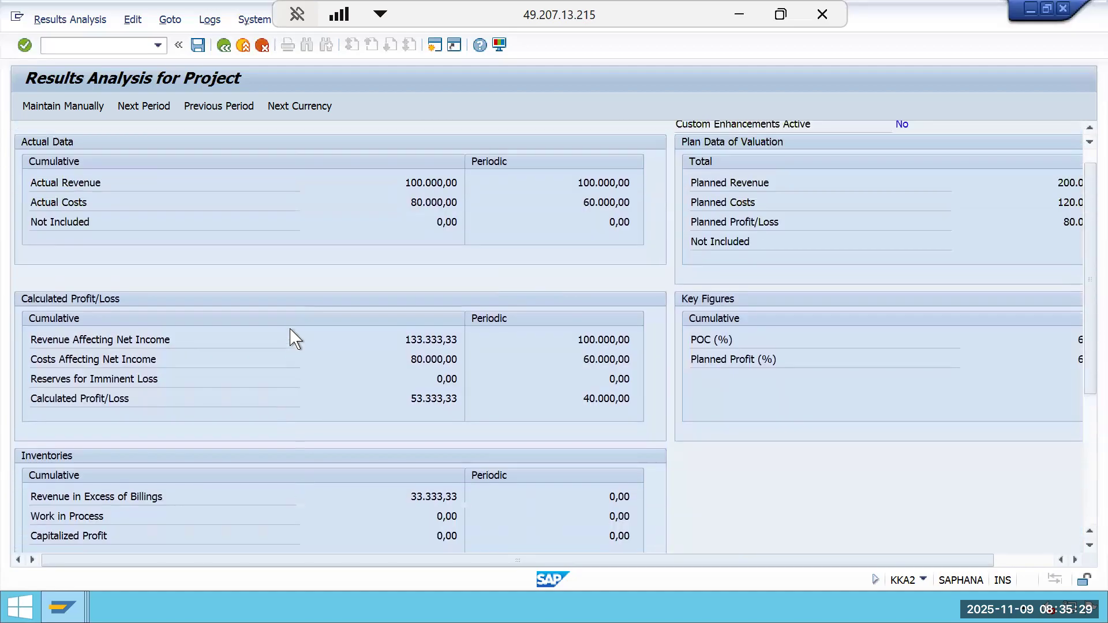
Generate settlement rules (CJB2) for project GMIL-2510-0002 for period 3, fiscal year 2025, as a test run.
click(198, 45)
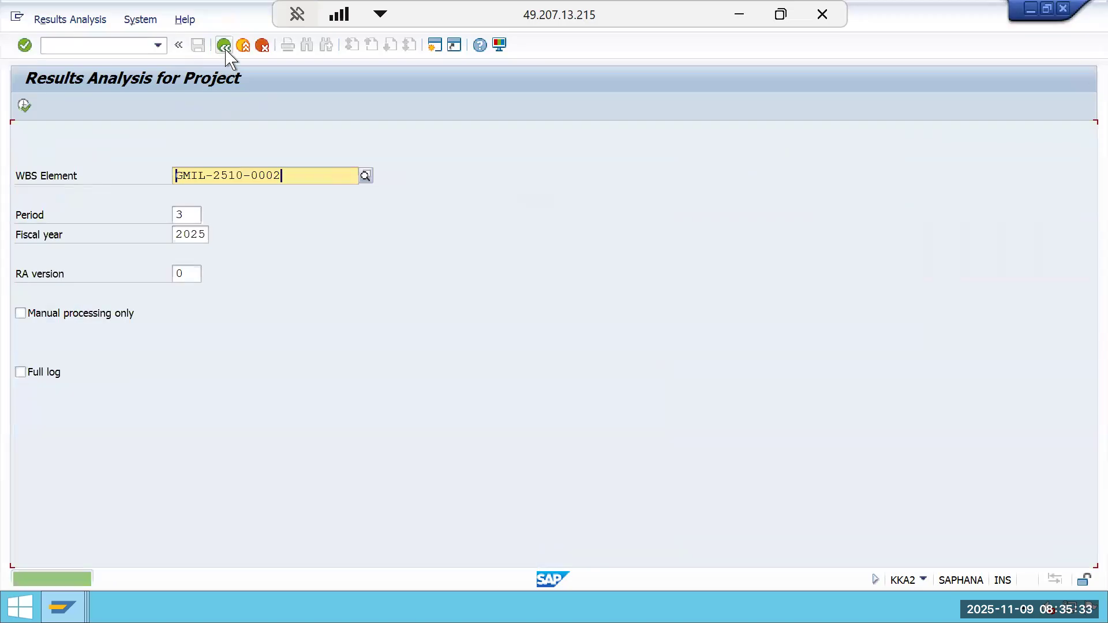
click(224, 49)
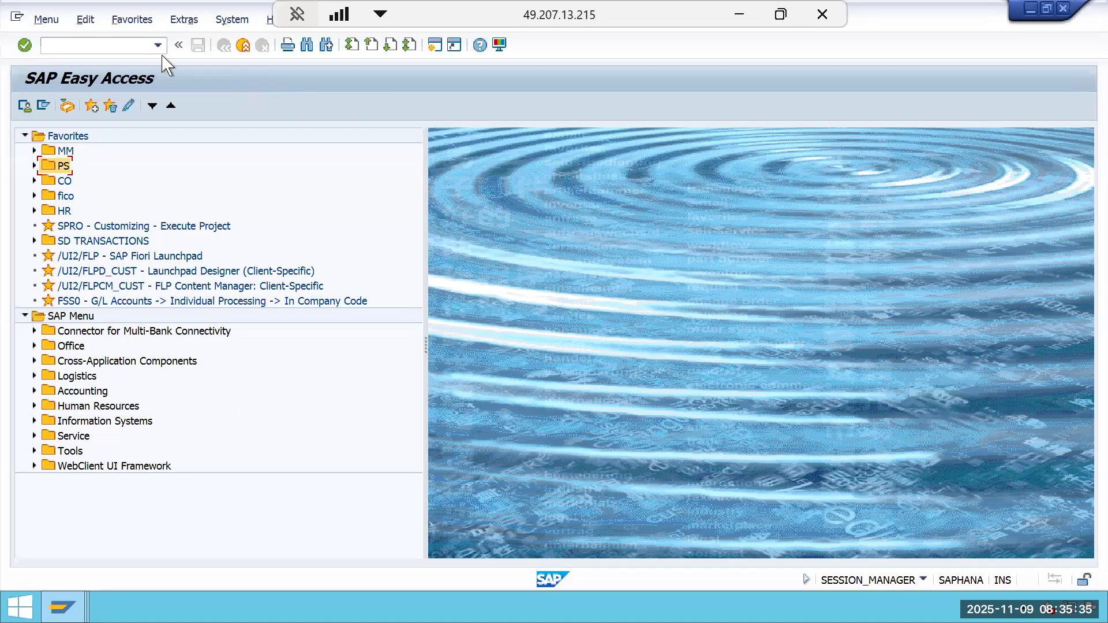
text(CJB2)
key(Return)
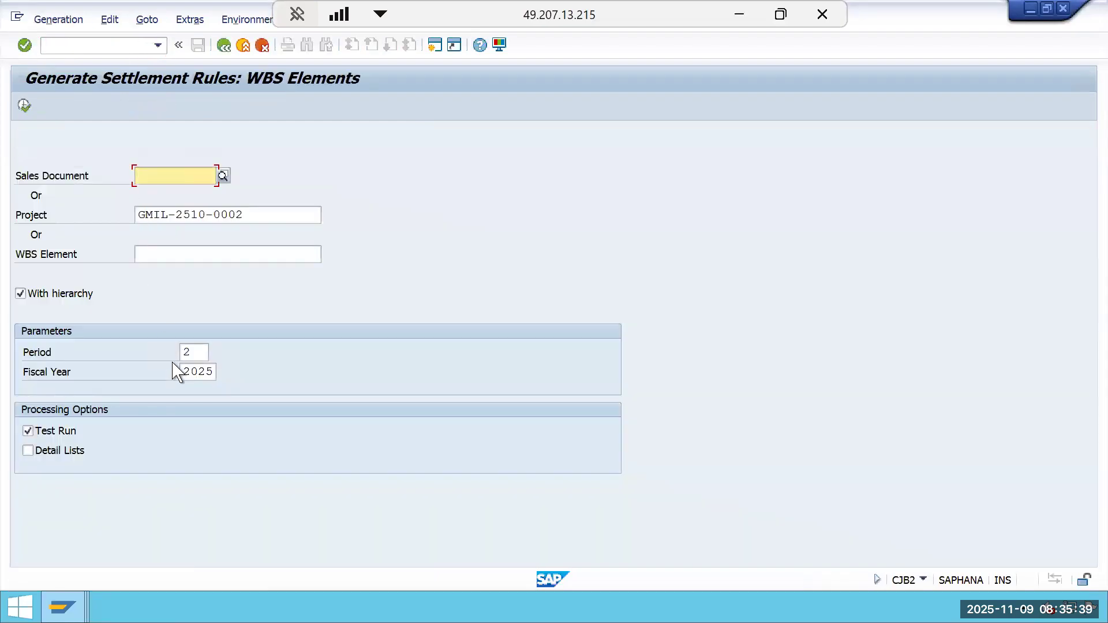
click(198, 353)
key(BackSpace)
text(3)
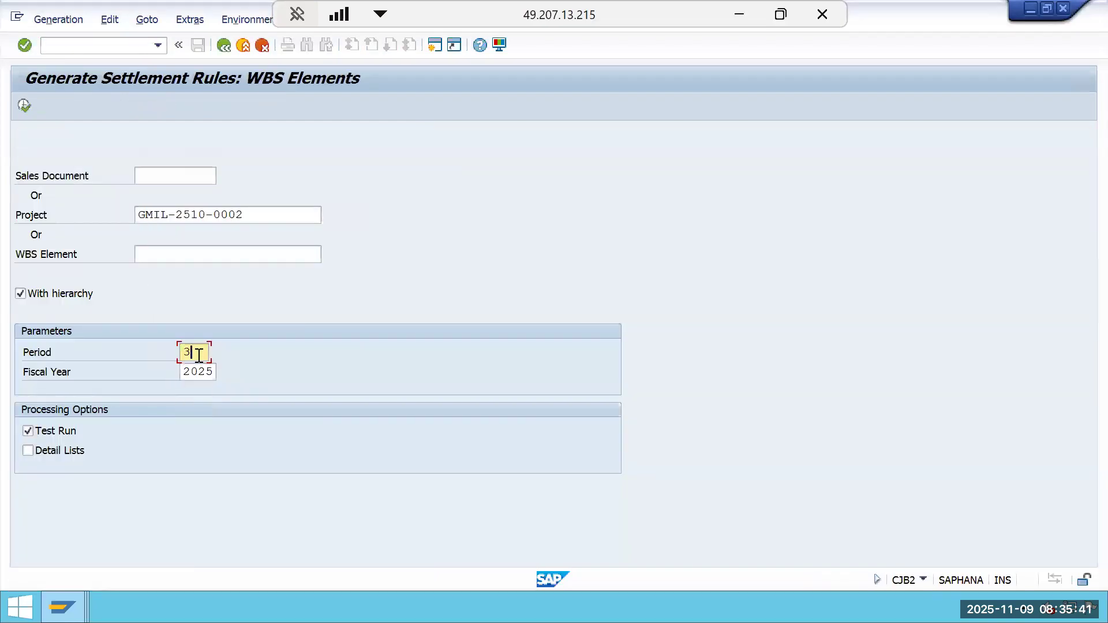
click(24, 106)
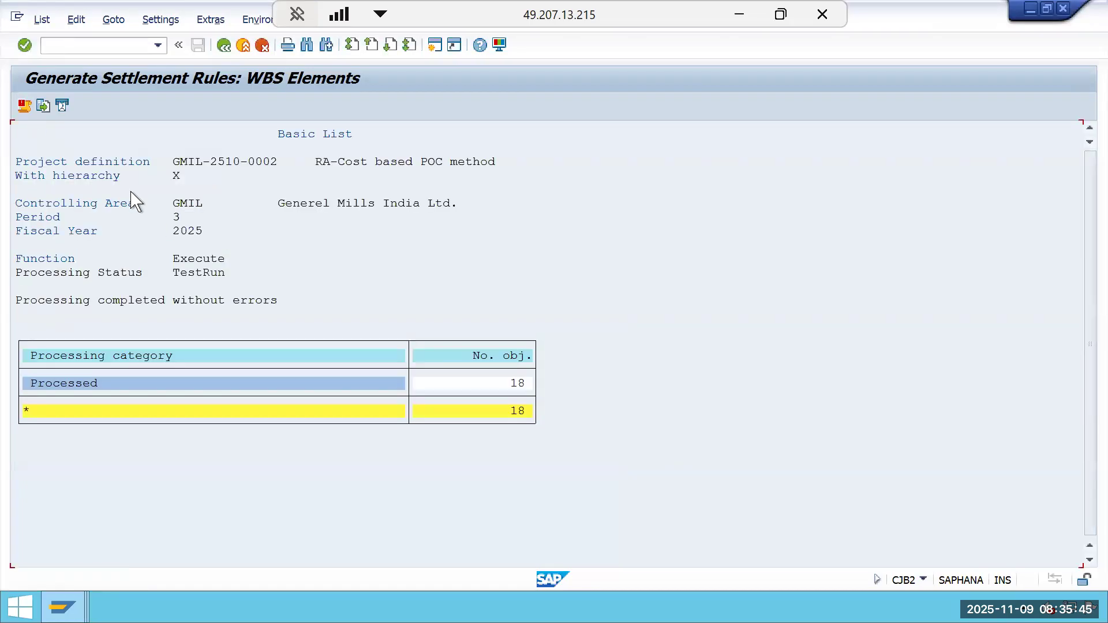
Rerun settlement rule generation for the project as an update run without test mode.
click(224, 46)
click(28, 431)
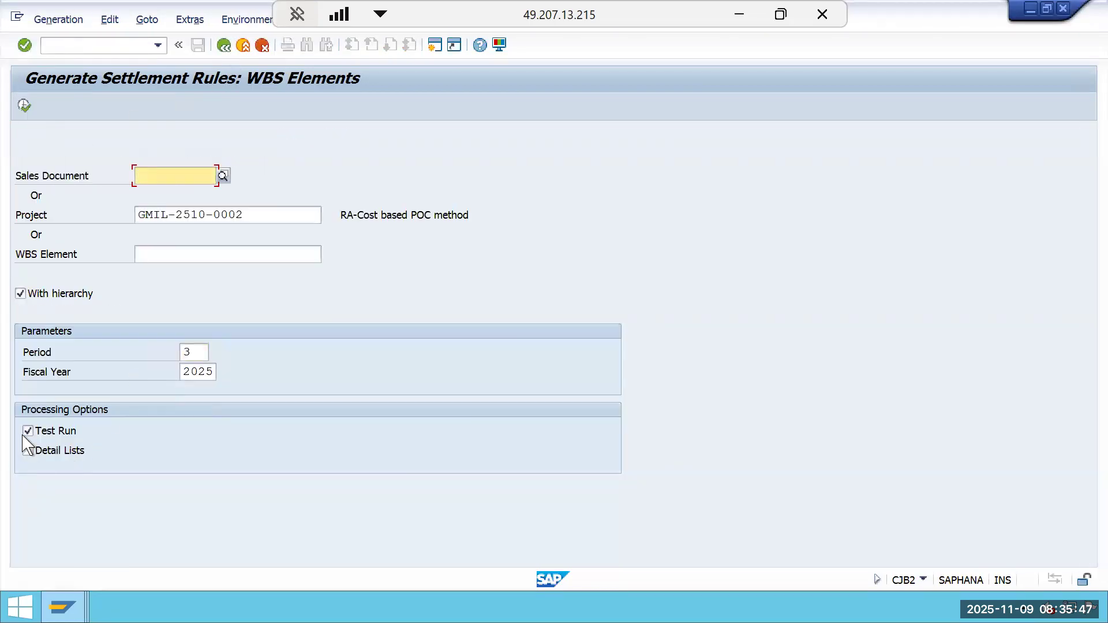
click(30, 452)
click(24, 105)
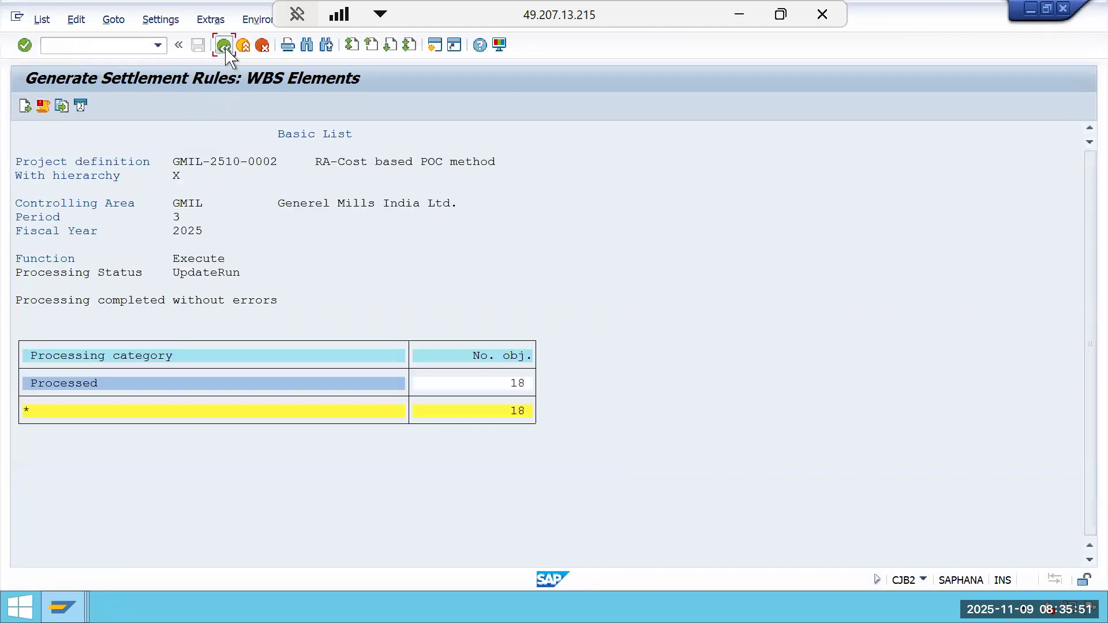
Open Actual Settlement (CJ88) for project GMIL-2510-0002 and run a test settlement for period 3, fiscal year 2025.
click(225, 46)
click(224, 46)
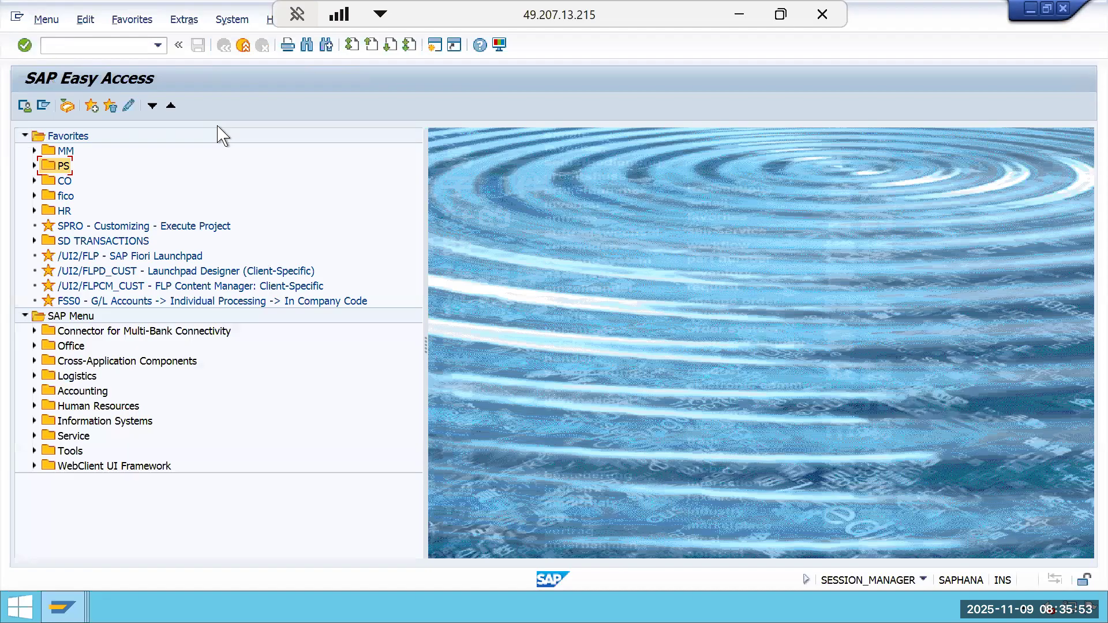
click(104, 50)
key(Return)
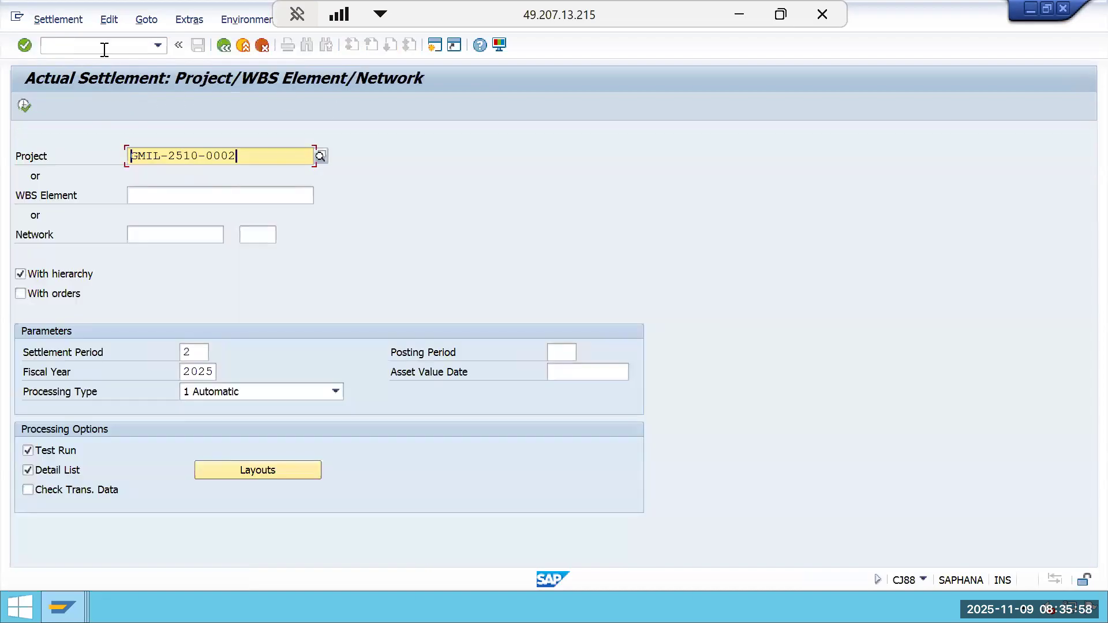
double_click(204, 353)
text(3)
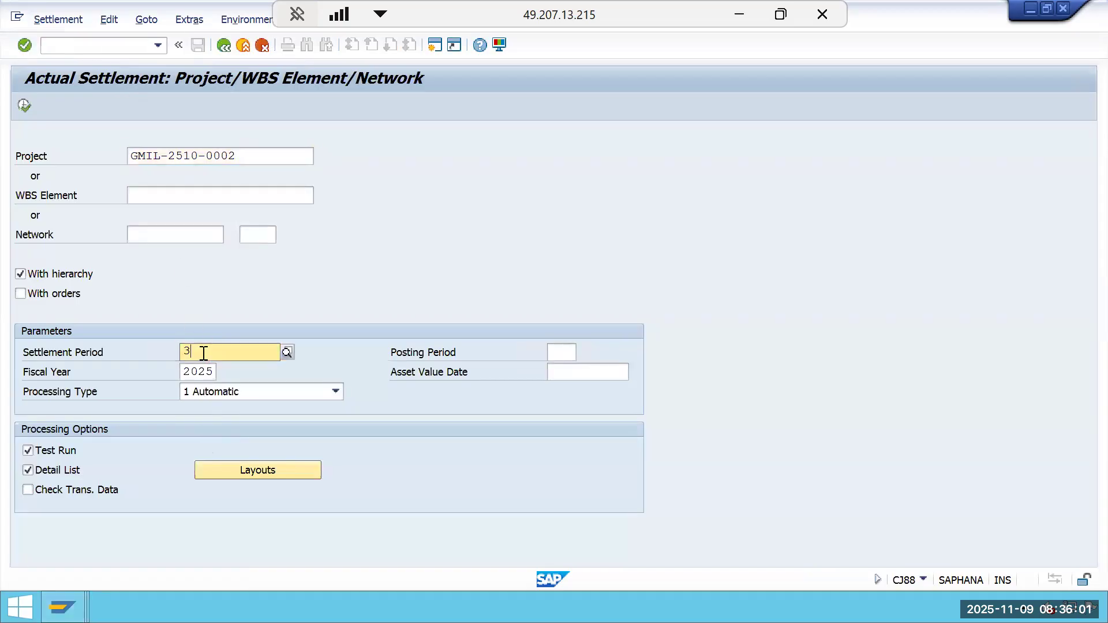
click(370, 279)
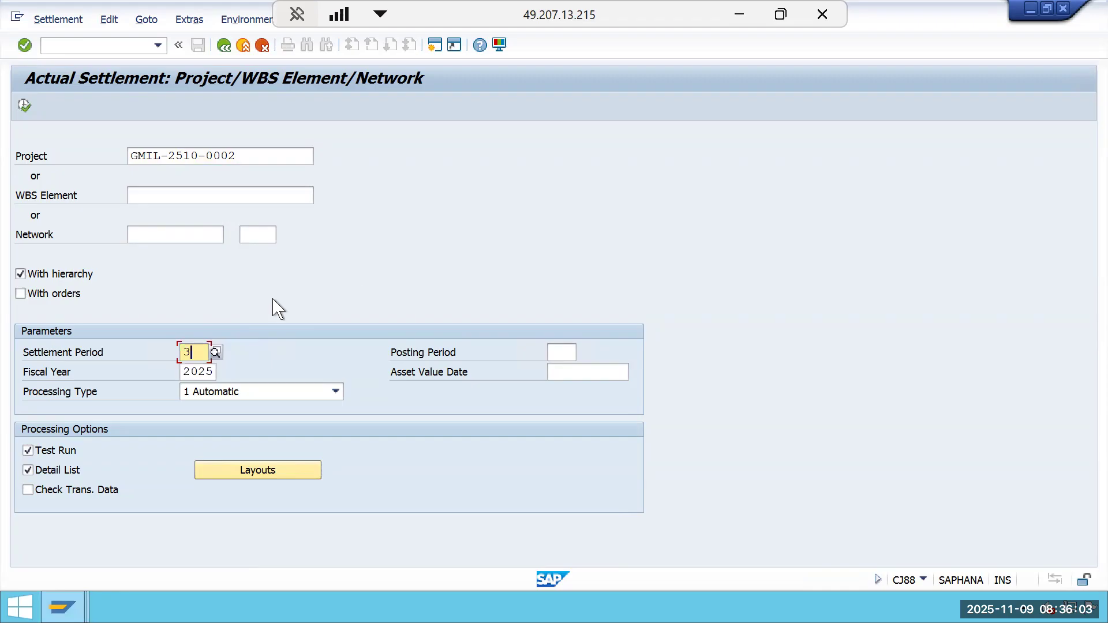
click(24, 106)
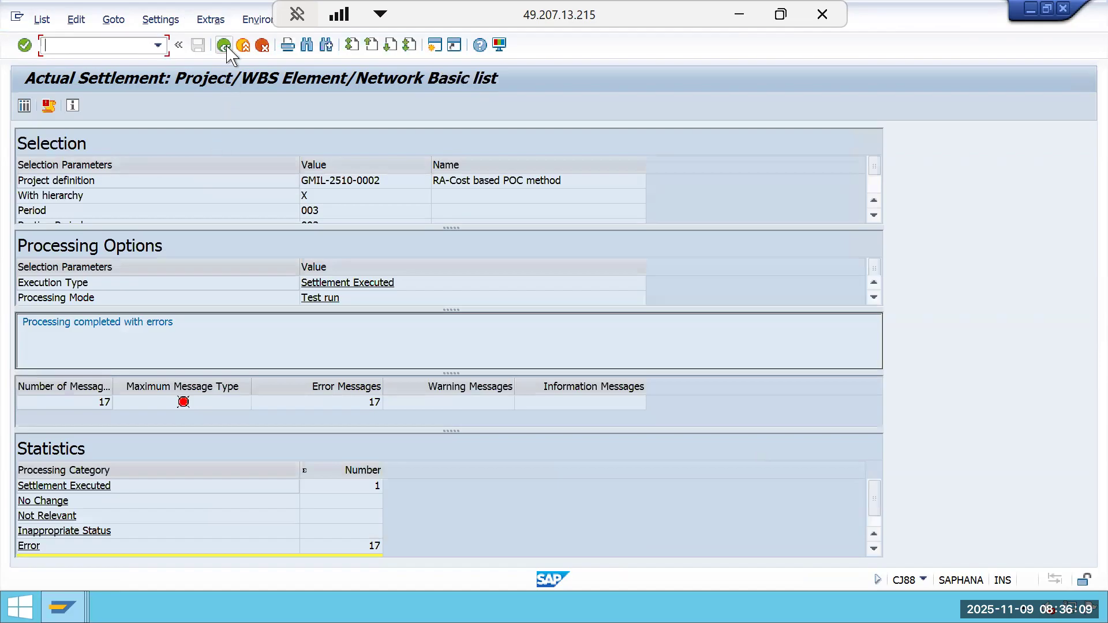
Run the actual settlement as an update run and open the detail list of settled values.
click(224, 46)
click(29, 451)
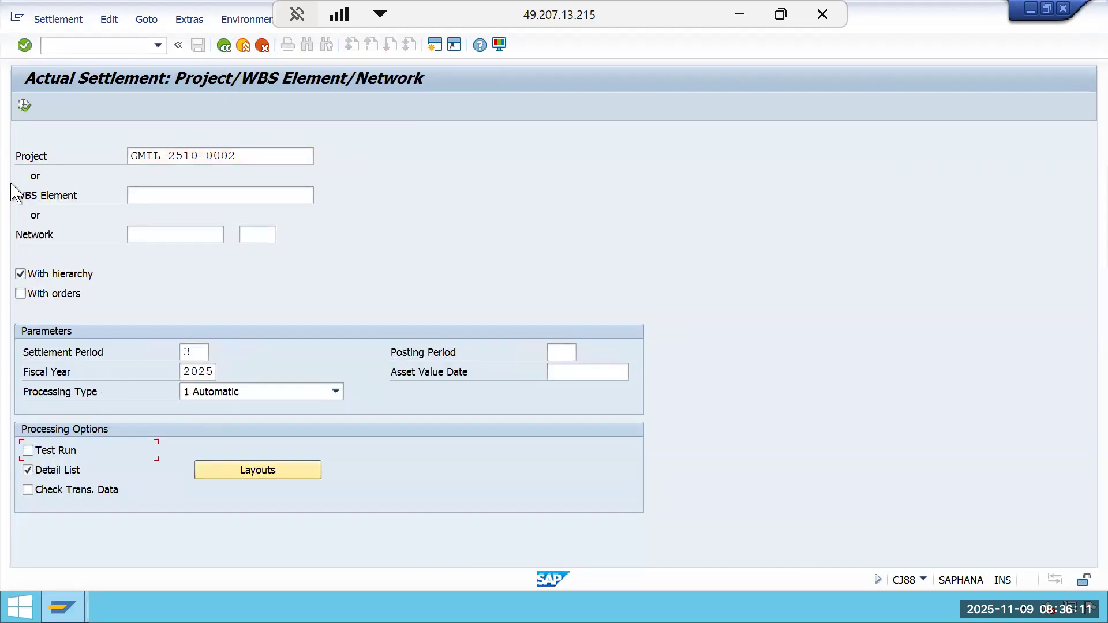
click(25, 106)
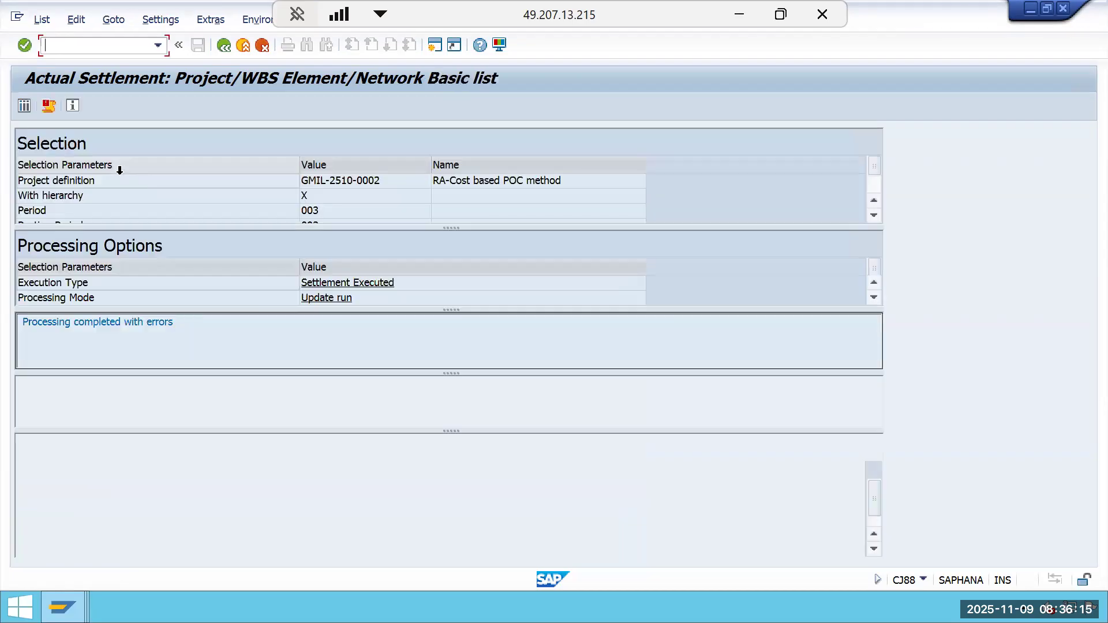
click(24, 106)
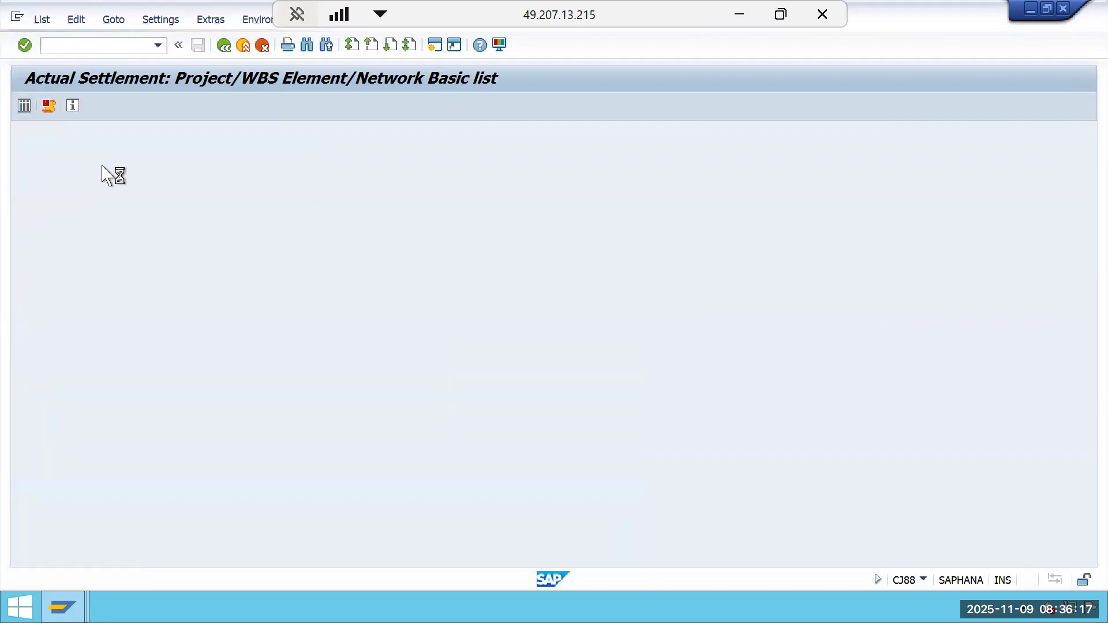
click(179, 184)
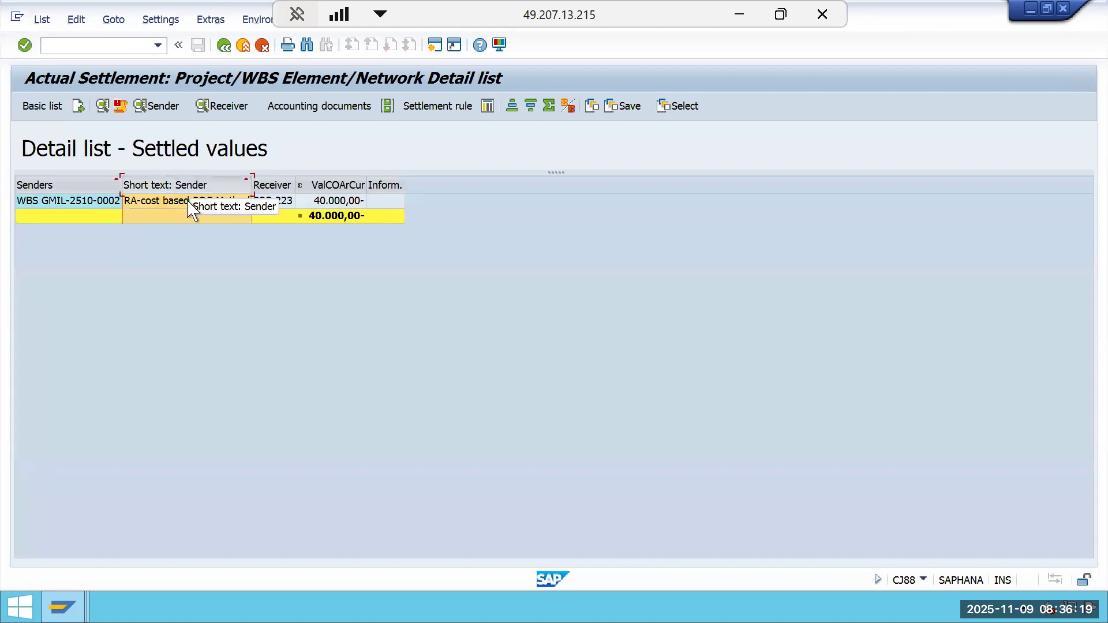
Display the accounting document posted by the settlement for the WBS sender line.
click(188, 203)
click(301, 113)
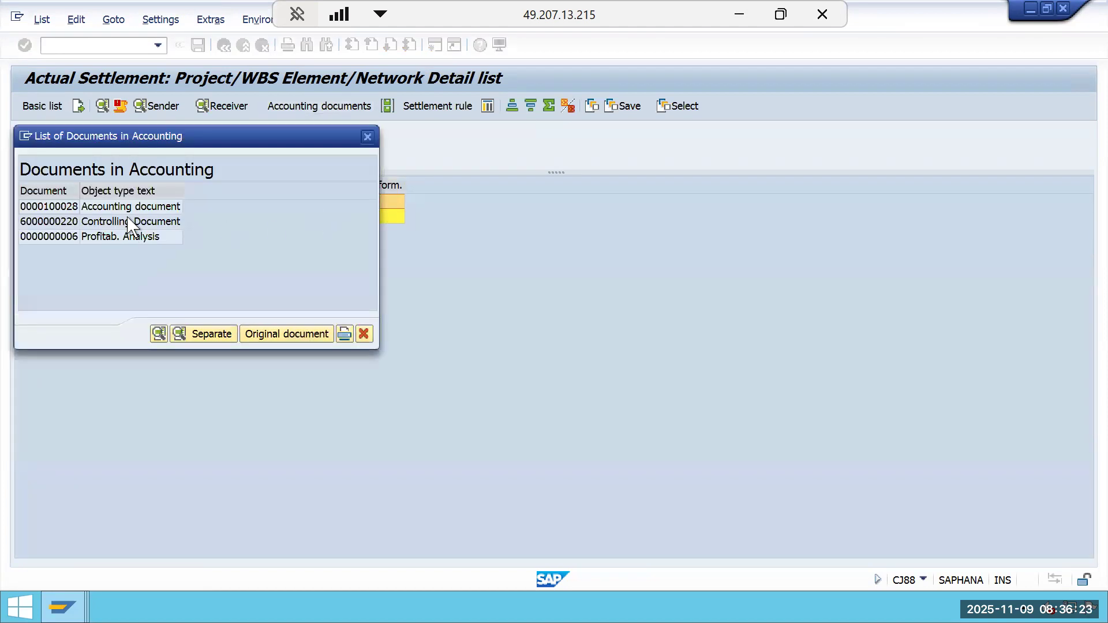
double_click(143, 208)
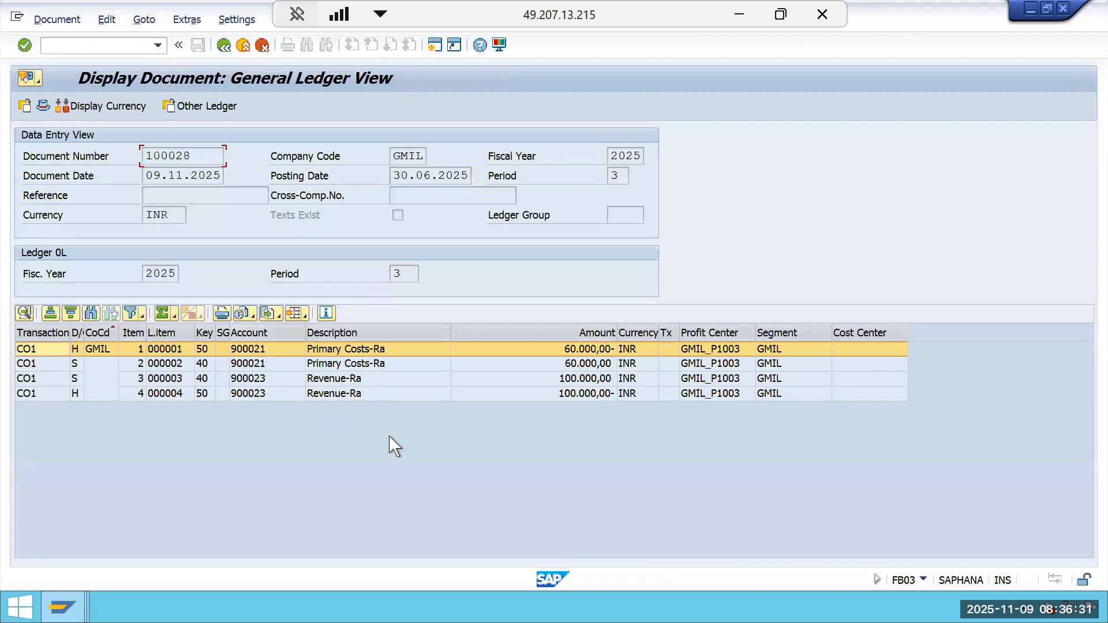
Return to the settlement detail list and reopen the settlement's accounting document.
click(230, 46)
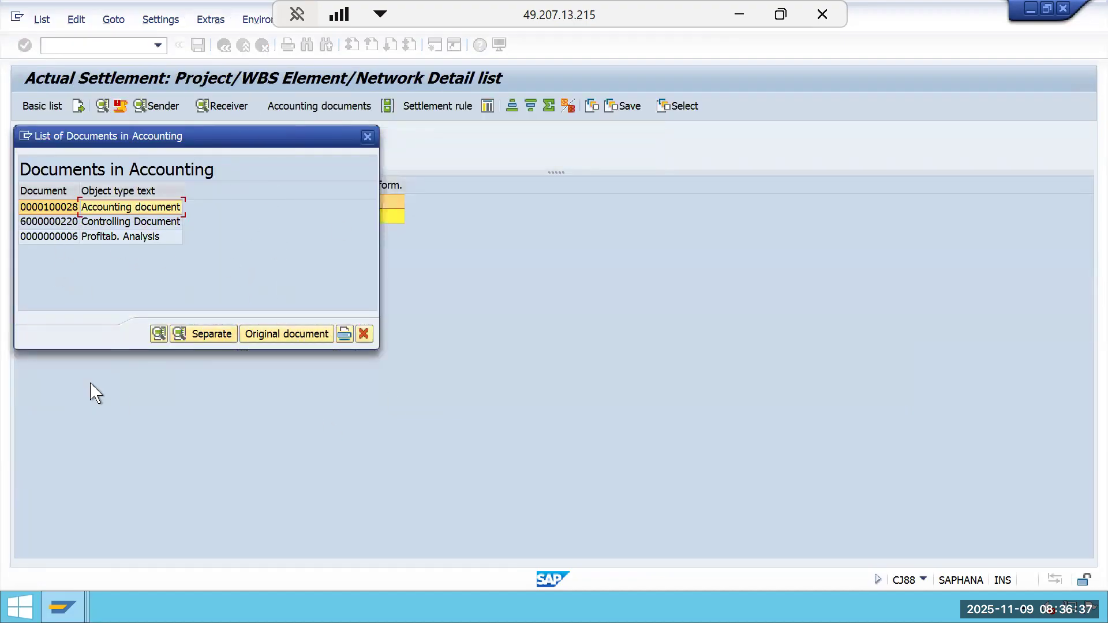
click(367, 137)
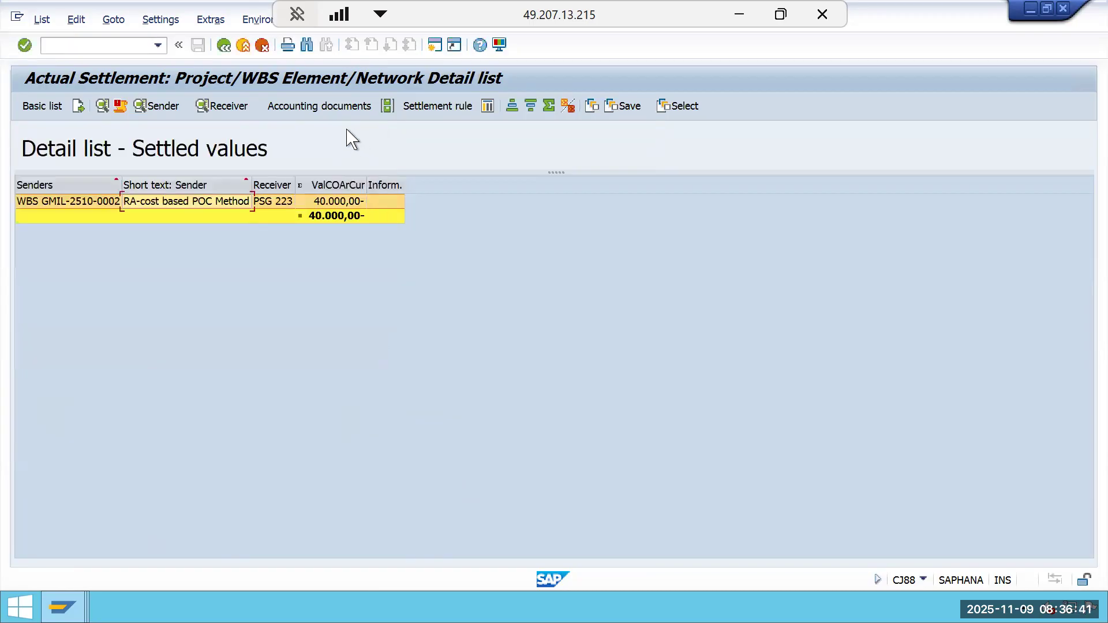
click(352, 108)
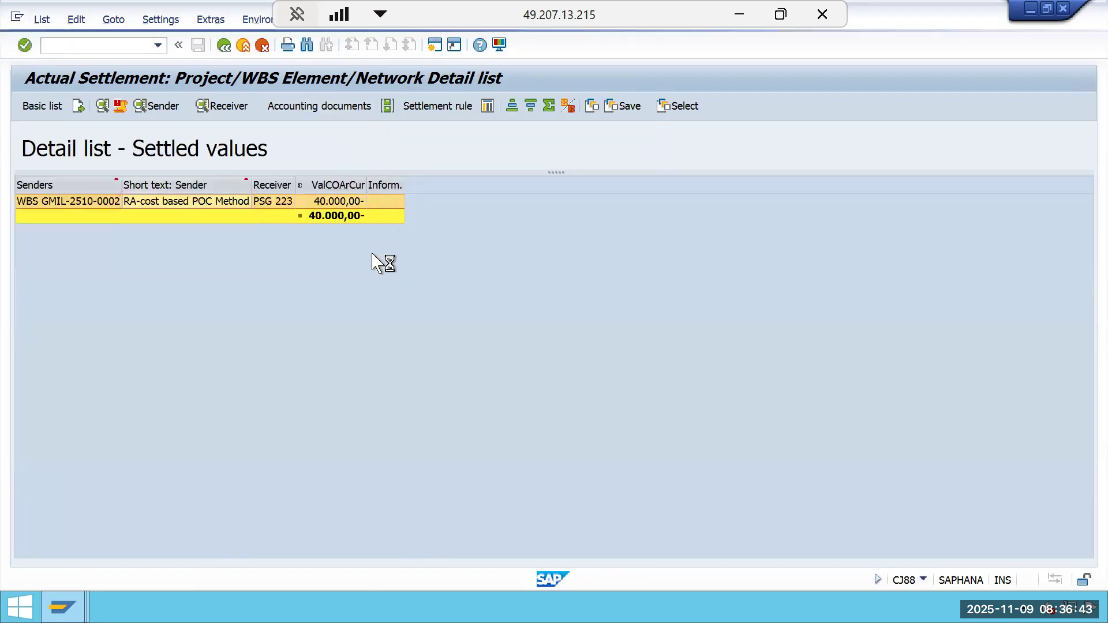
click(148, 209)
double_click(148, 210)
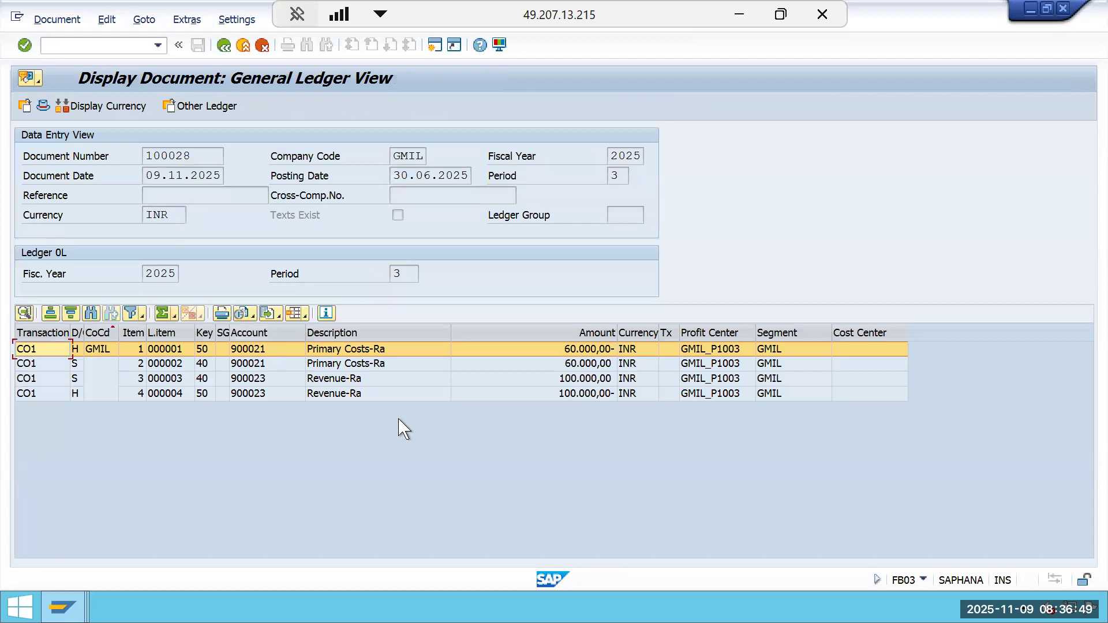
Leave the document display and switch to the RESULT ANALYSIS workbook in Excel.
click(445, 177)
drag(664, 3, 559, 321)
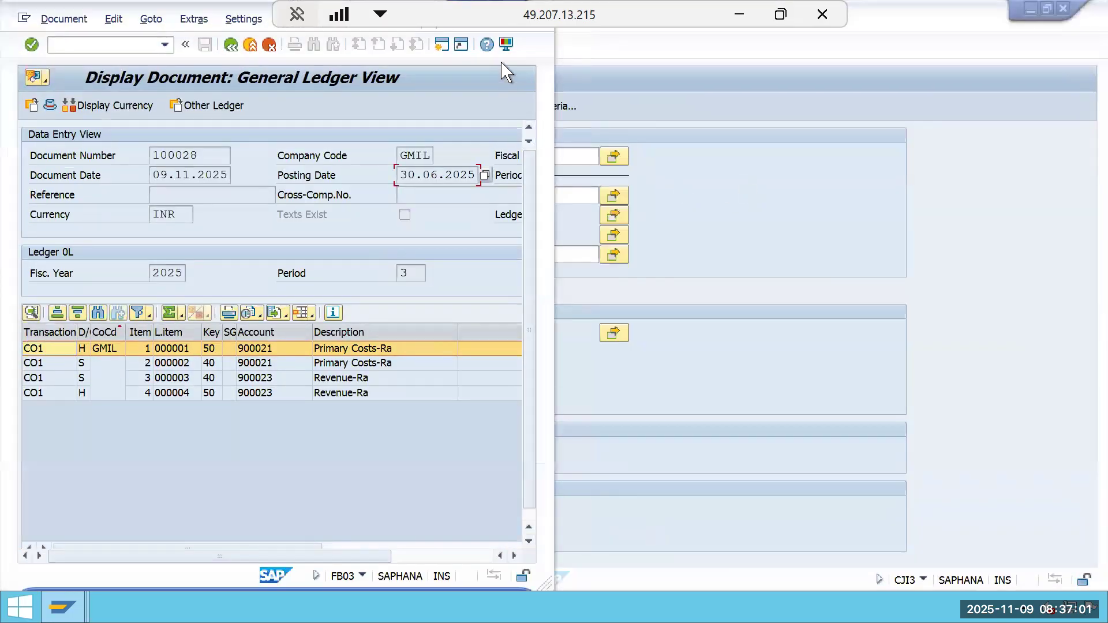
drag(136, 8, 145, 105)
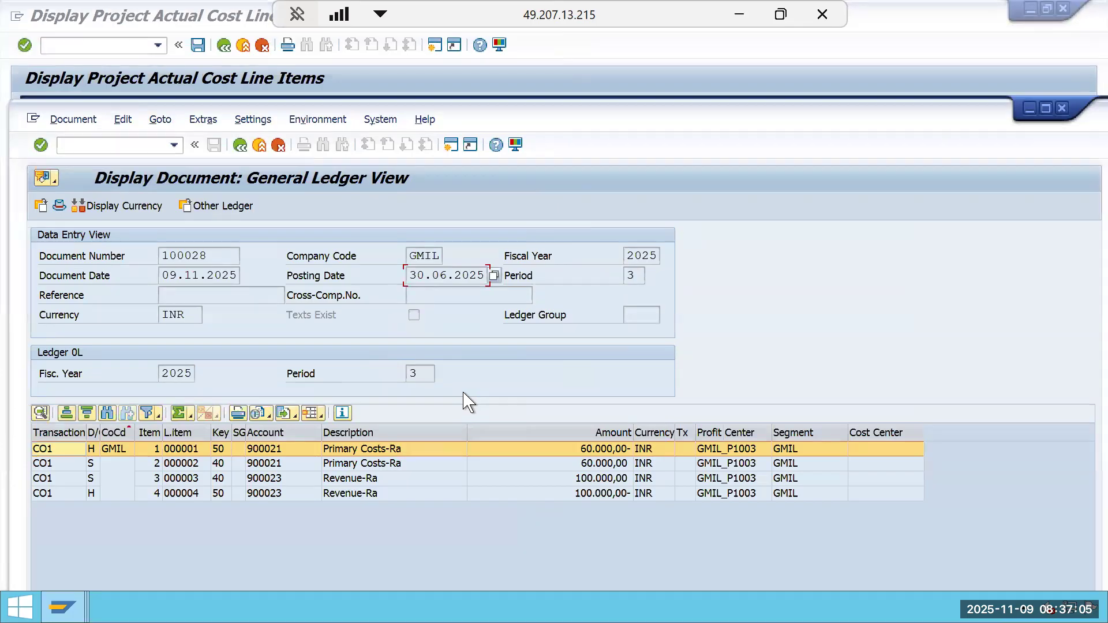
click(224, 45)
click(224, 46)
click(749, 13)
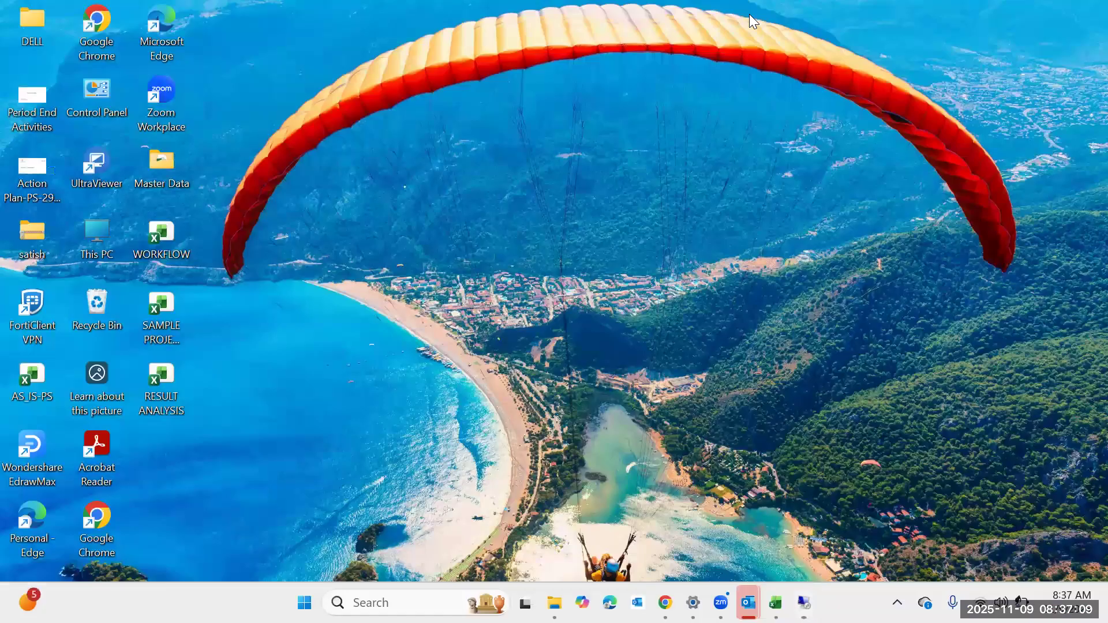
click(776, 603)
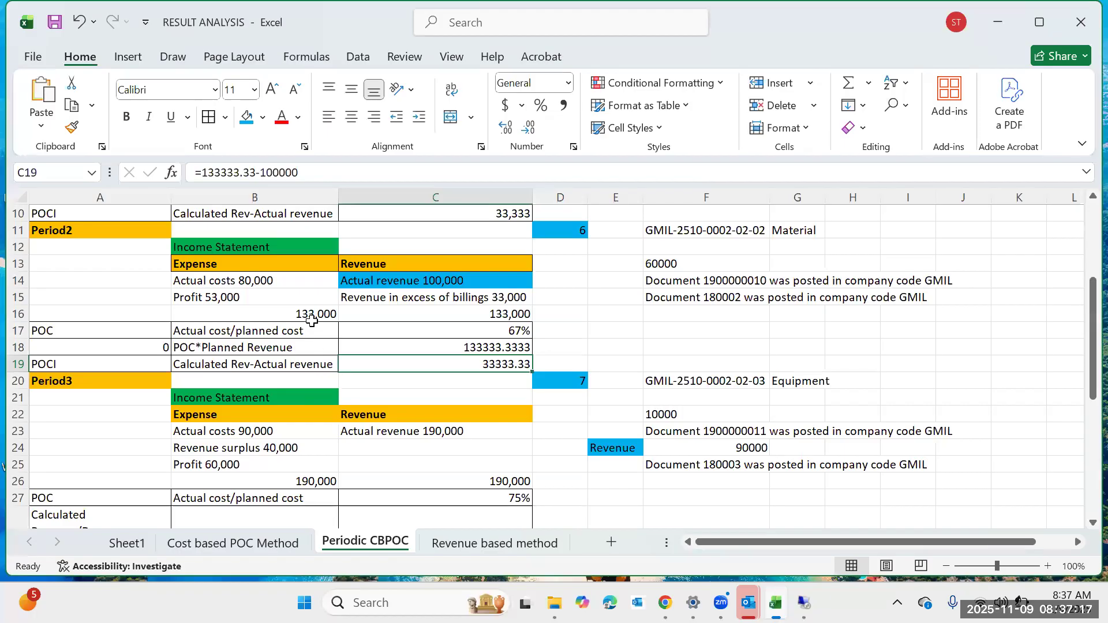
Examine the period 2 income statement figures in the Periodic CBPOC sheet.
click(314, 315)
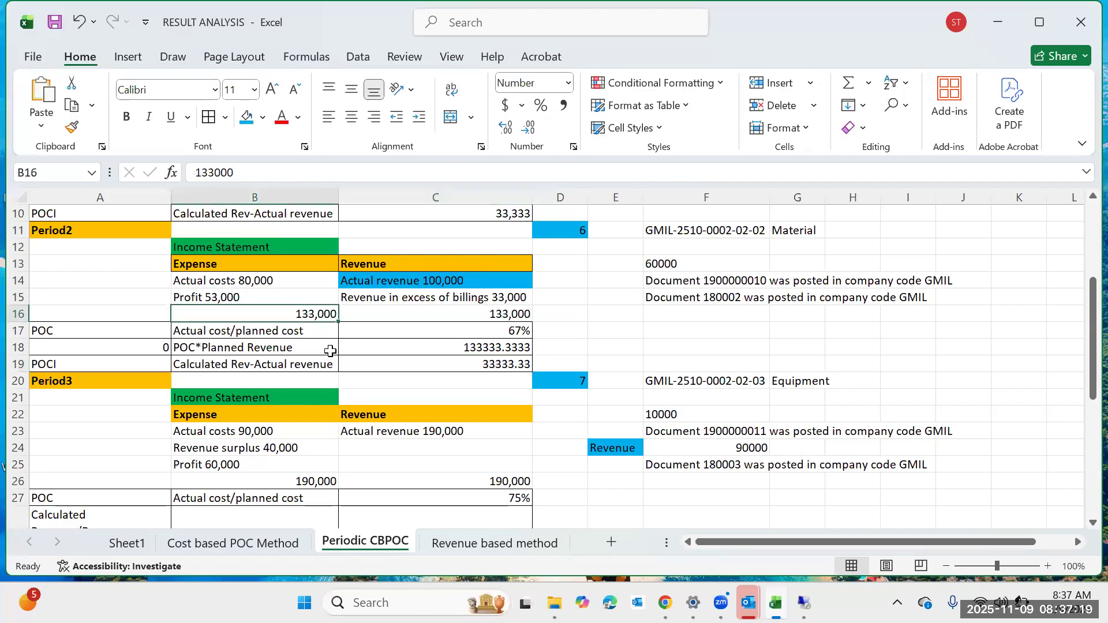
click(310, 343)
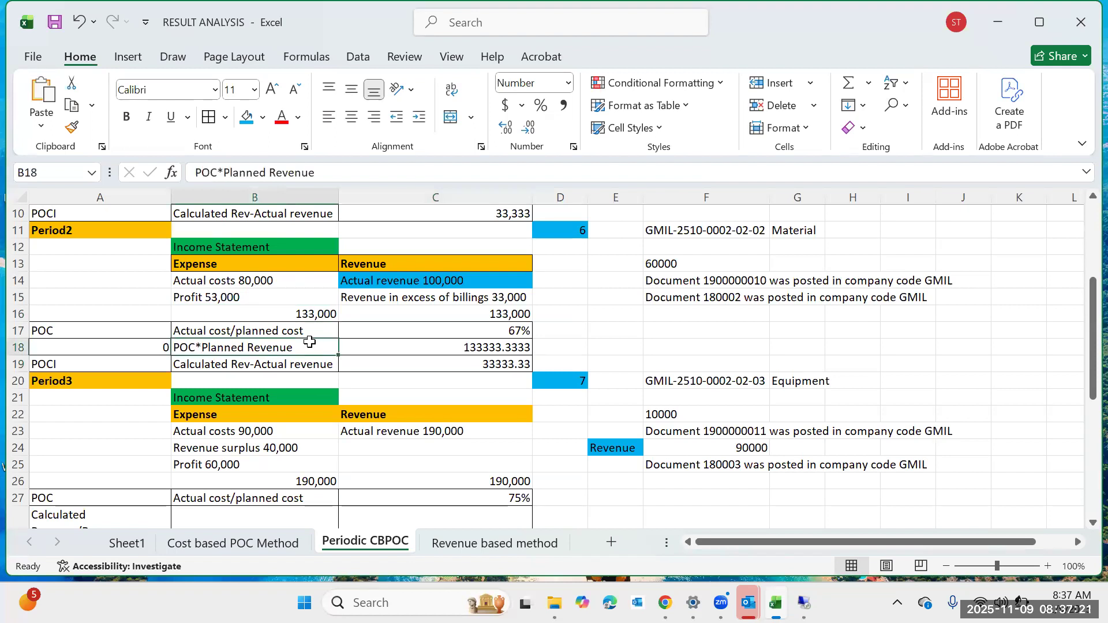
click(481, 298)
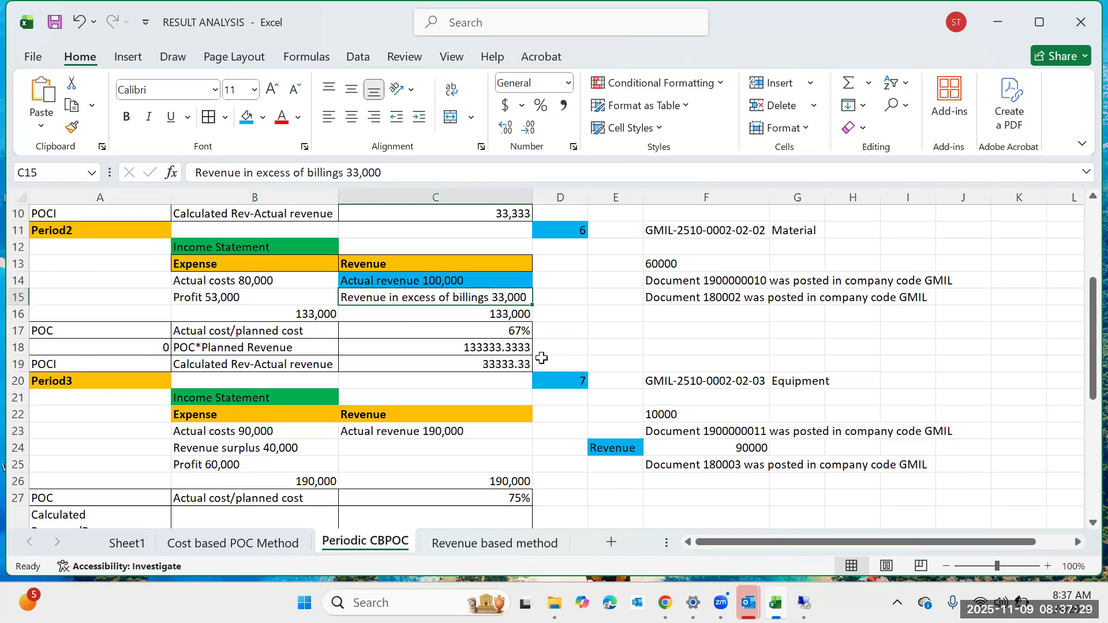
scroll(569, 382, up, 2)
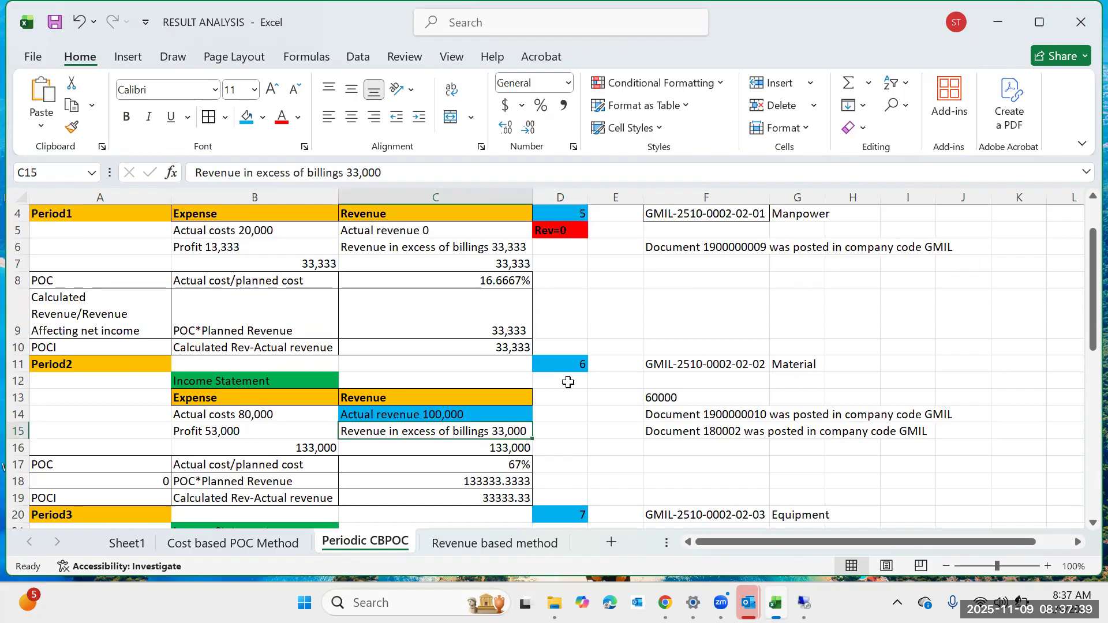
scroll(568, 381, down, 1)
click(575, 379)
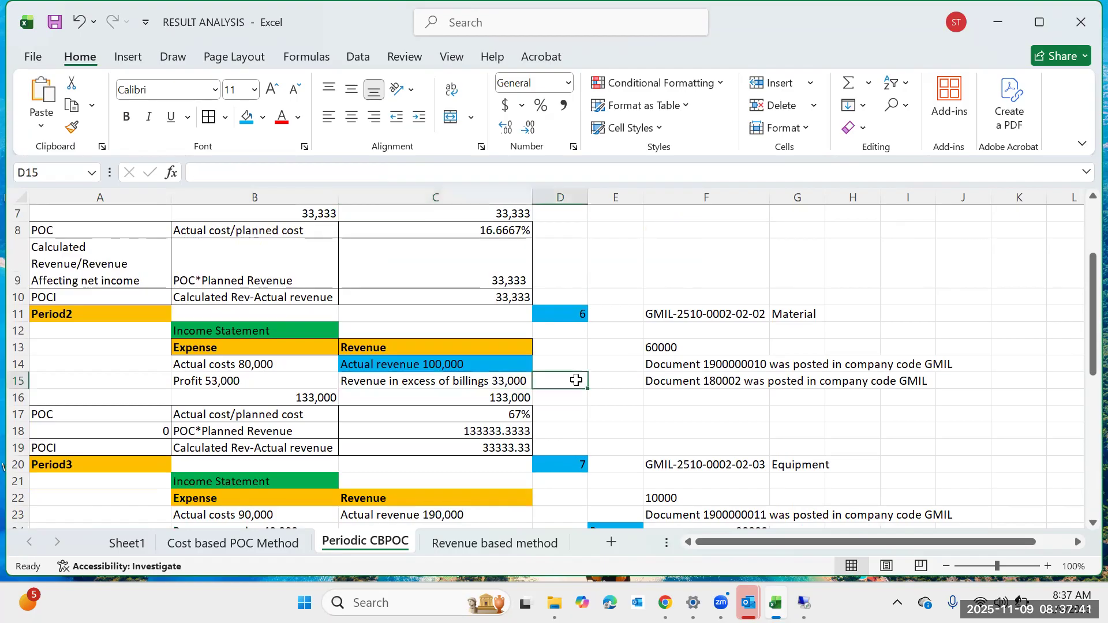
scroll(575, 416, down, 1)
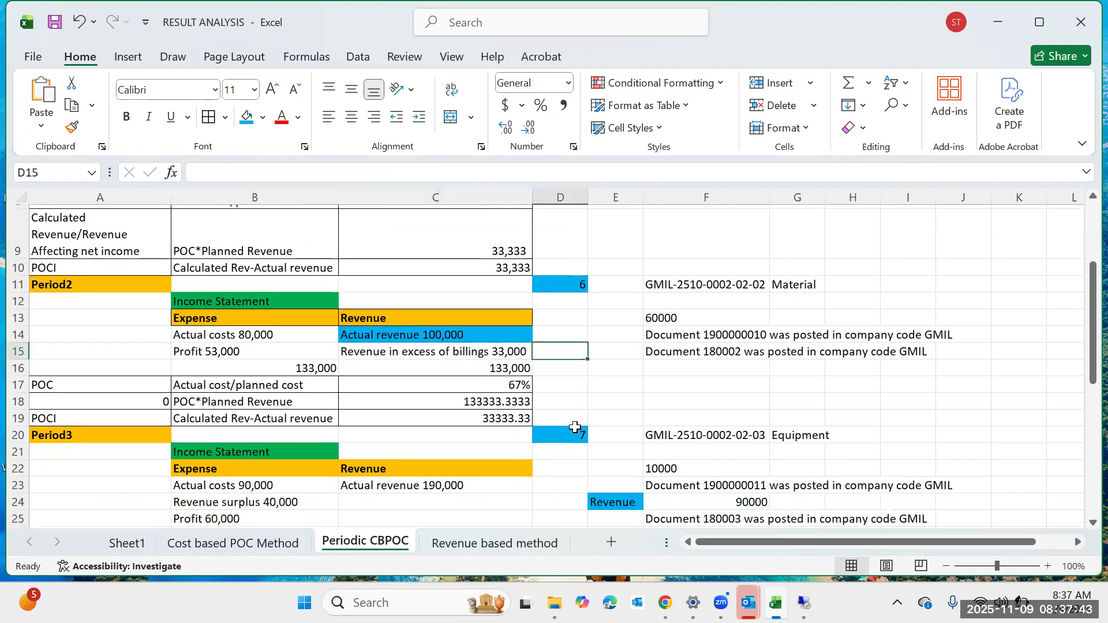
Inspect the period 2 POC, calculated revenue and revenue-in-excess-of-billings cells and their formulas.
click(478, 297)
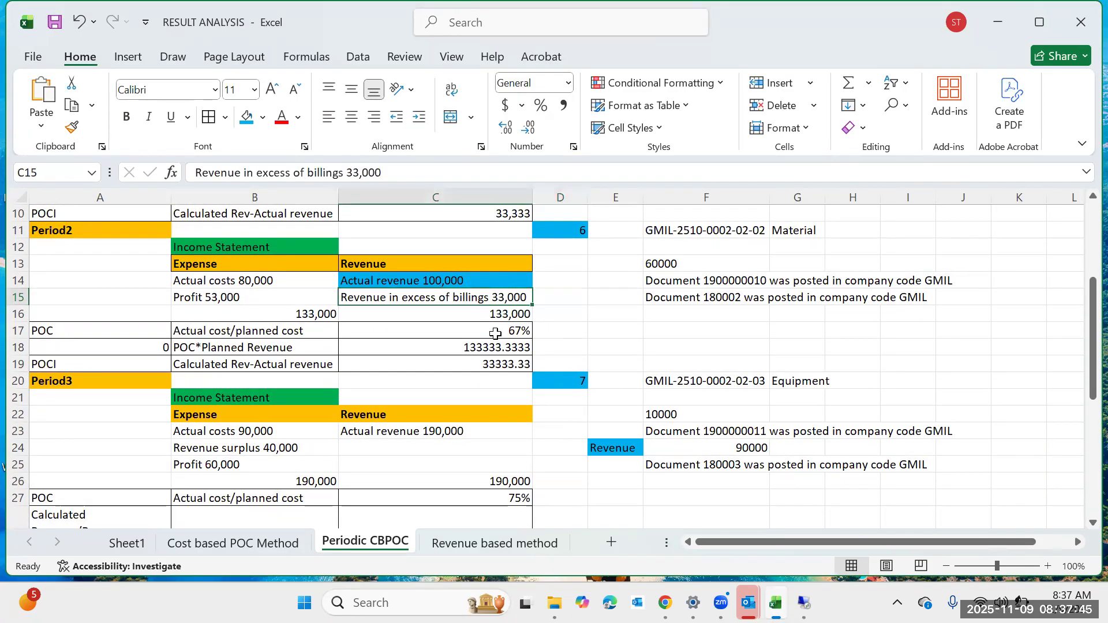
scroll(497, 346, up, 2)
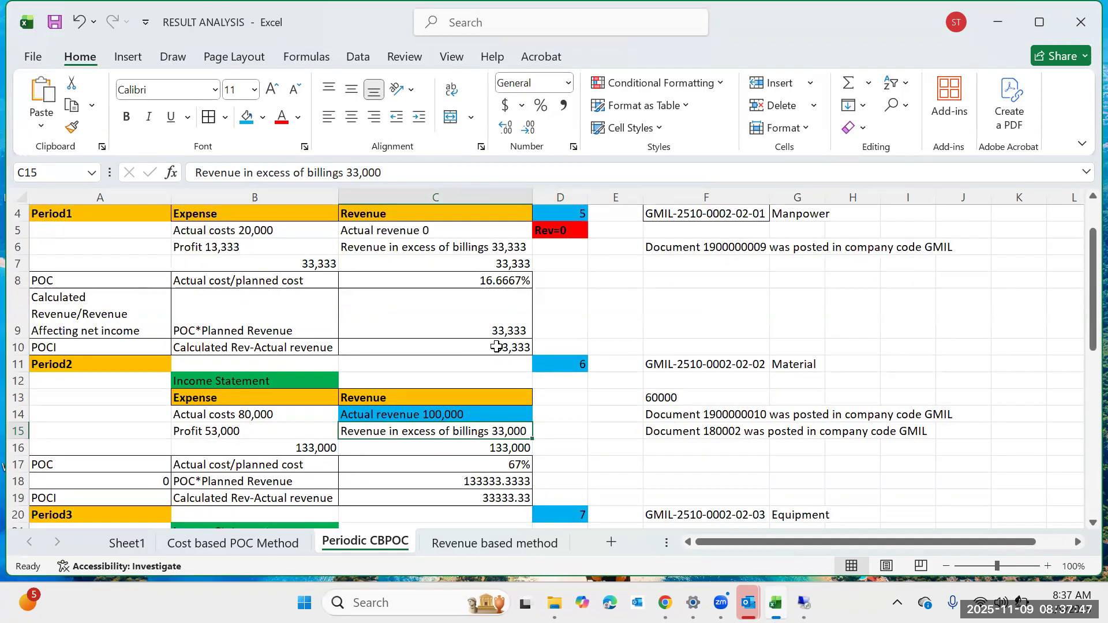
click(529, 483)
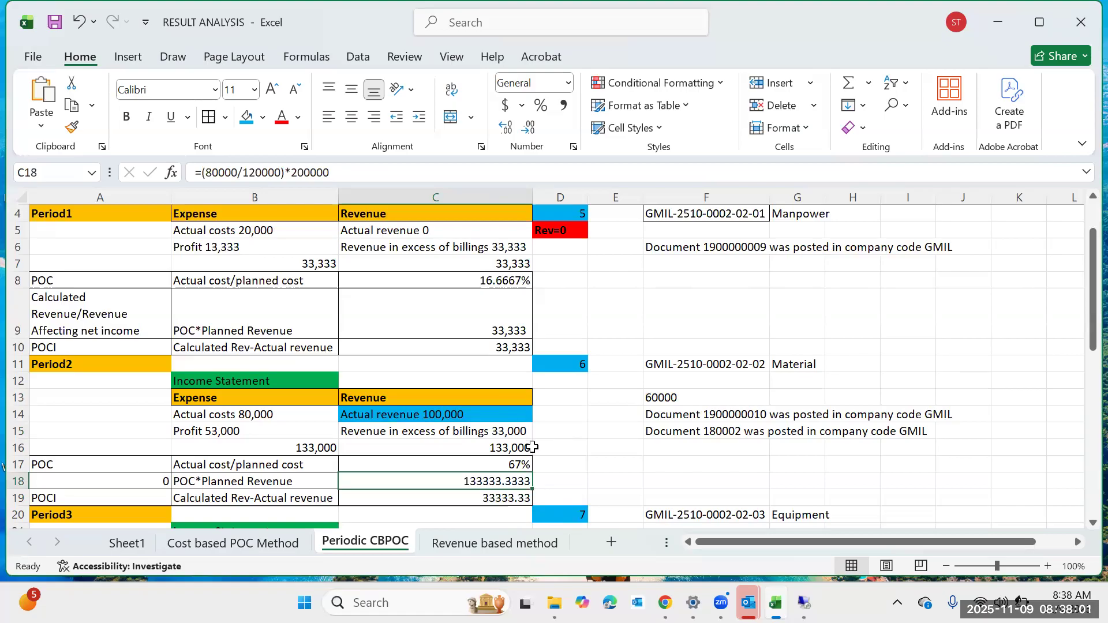
click(514, 430)
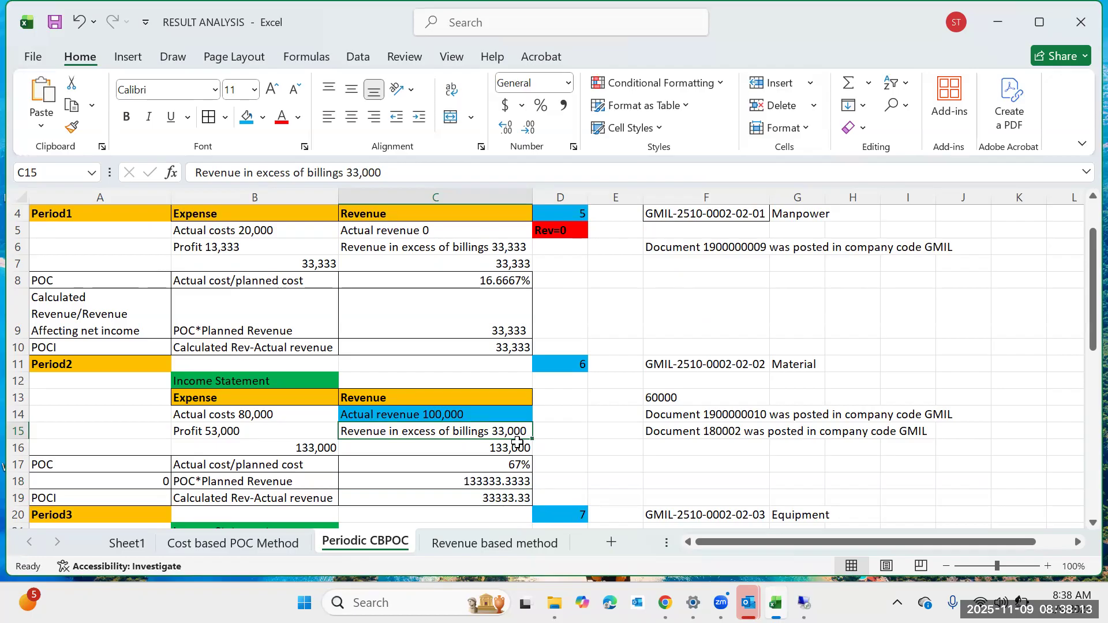
click(502, 498)
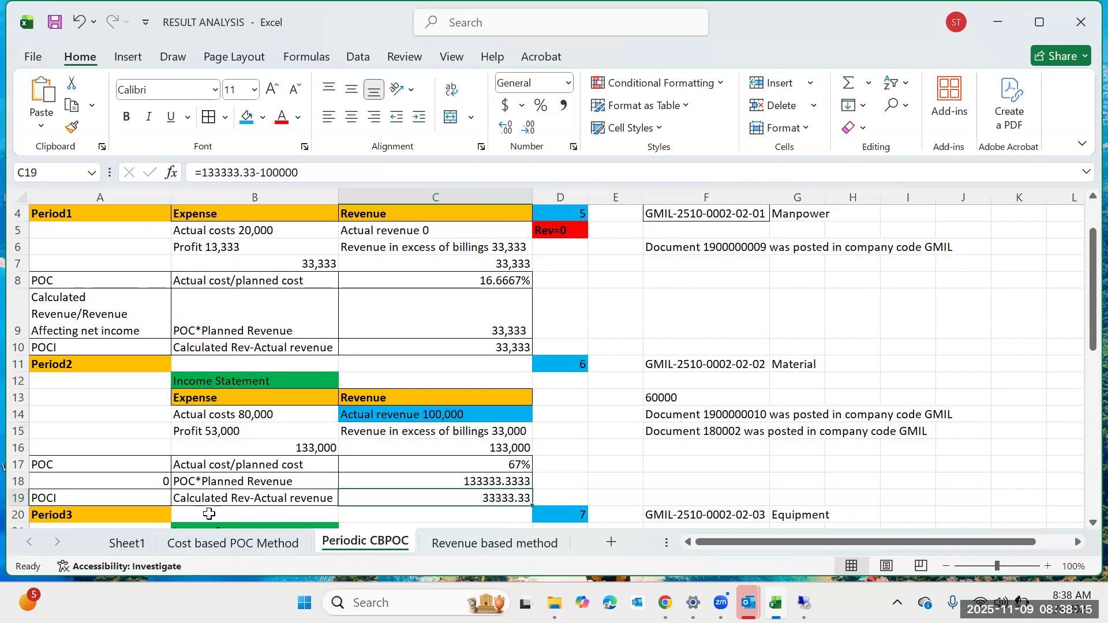
click(475, 428)
click(456, 497)
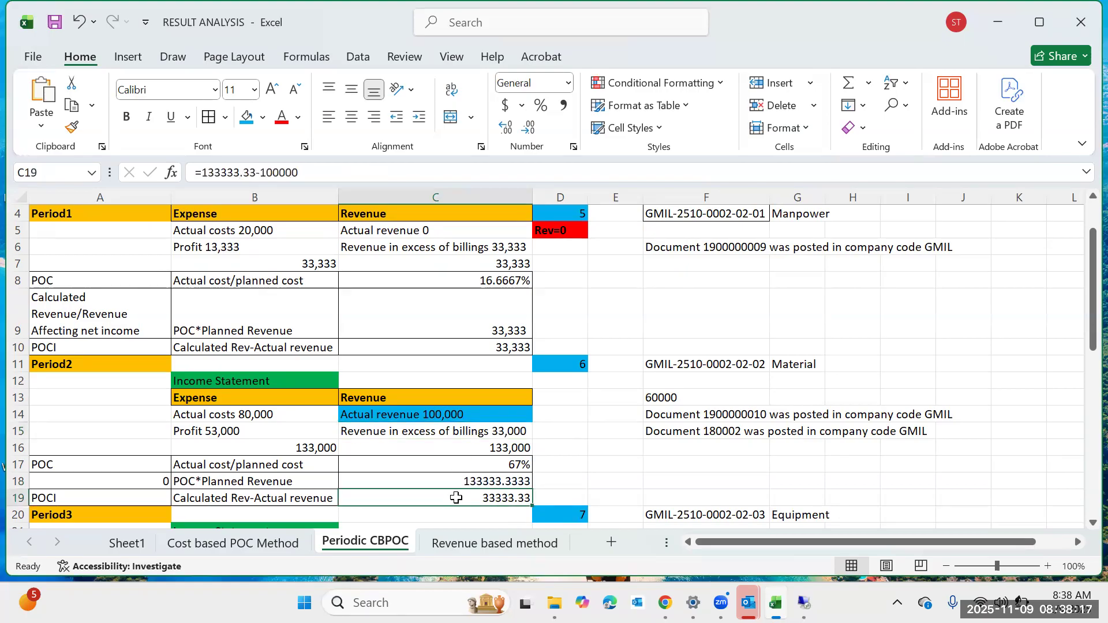
click(489, 434)
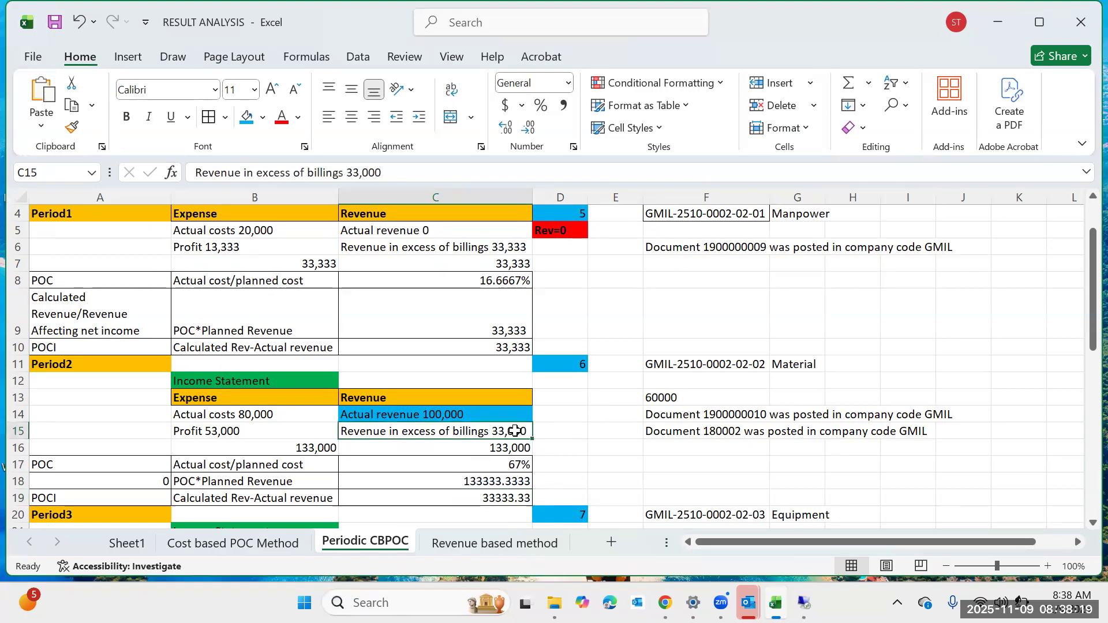
double_click(524, 430)
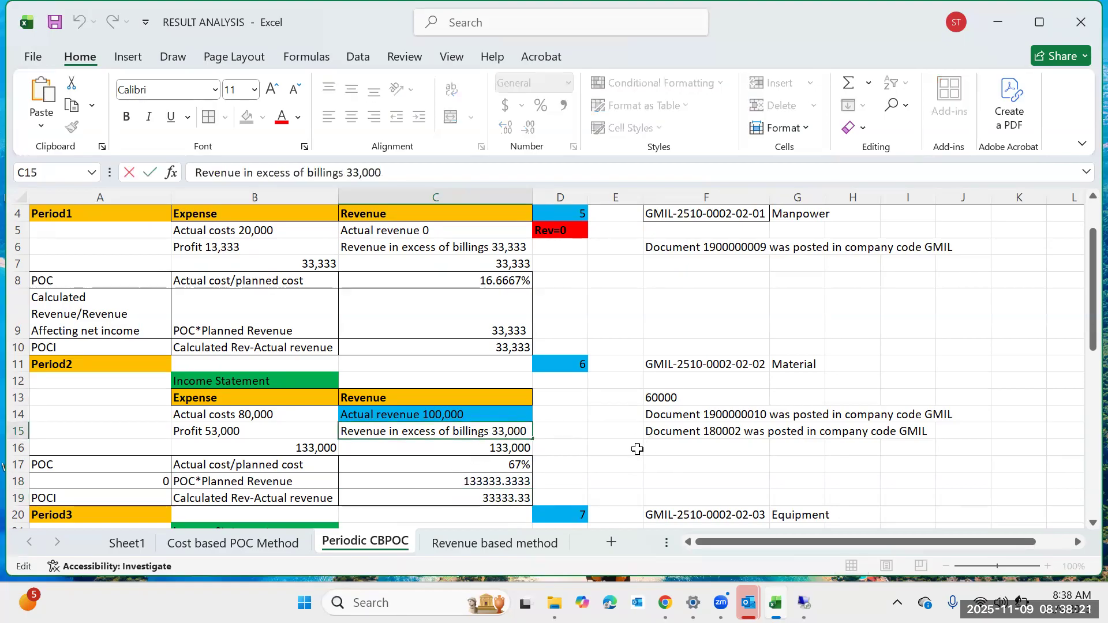
Correct the period 2 revenue-in-excess-of-billings label to read 33,333.
key(BackSpace)
text(333)
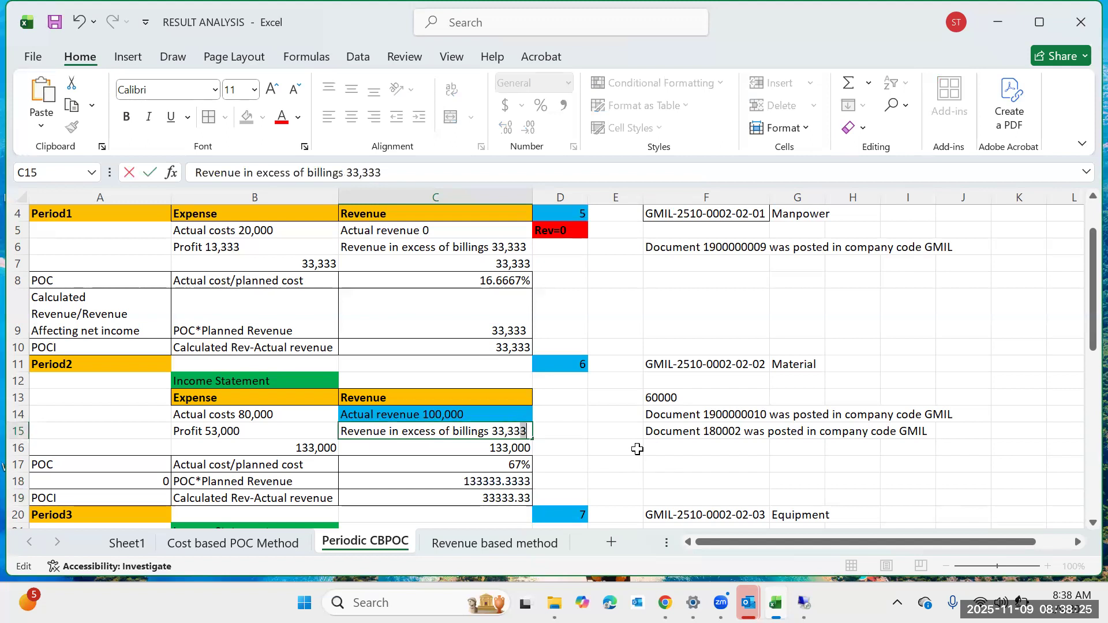
click(571, 463)
Switch to the SAP Help cost-based POC example in the browser and compare its period 2 income statement.
mouse_move(804, 603)
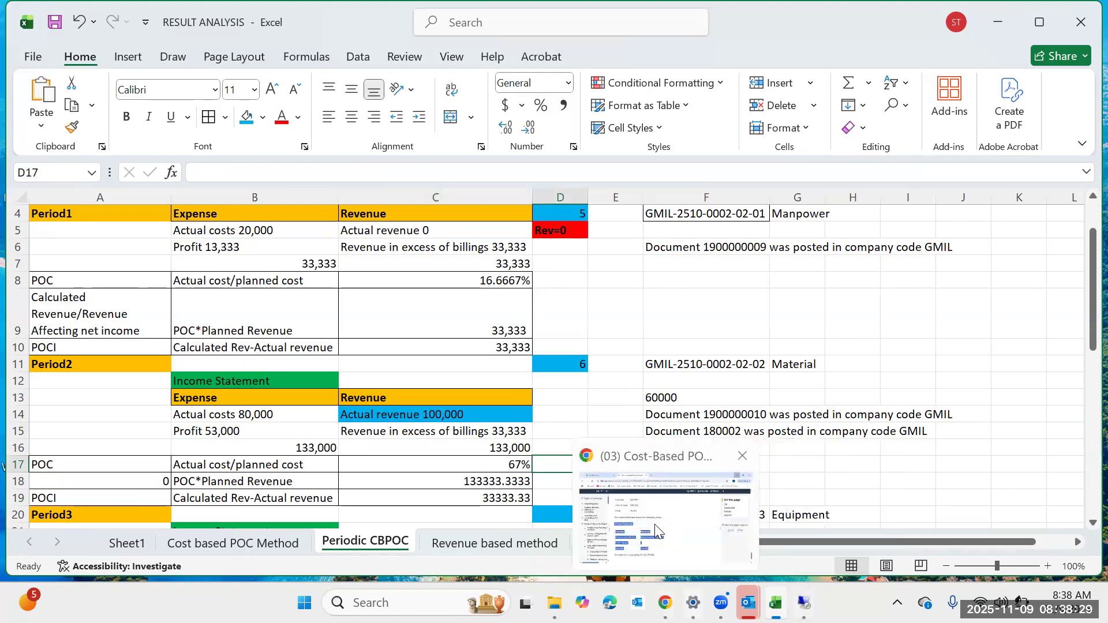
click(654, 524)
click(552, 355)
scroll(553, 356, up, 12)
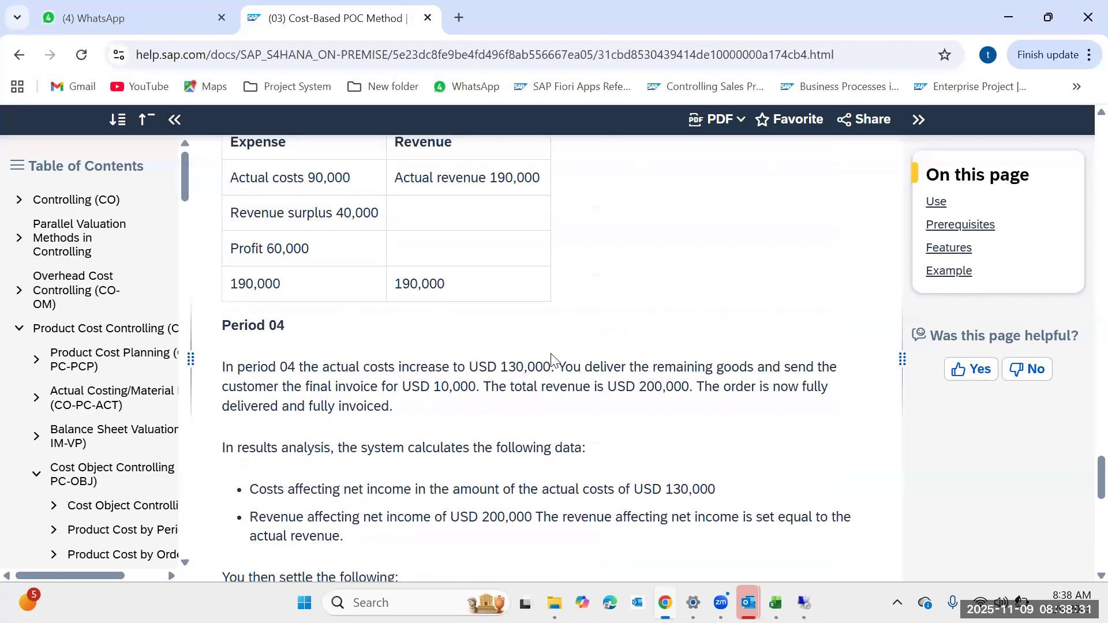
scroll(552, 359, up, 15)
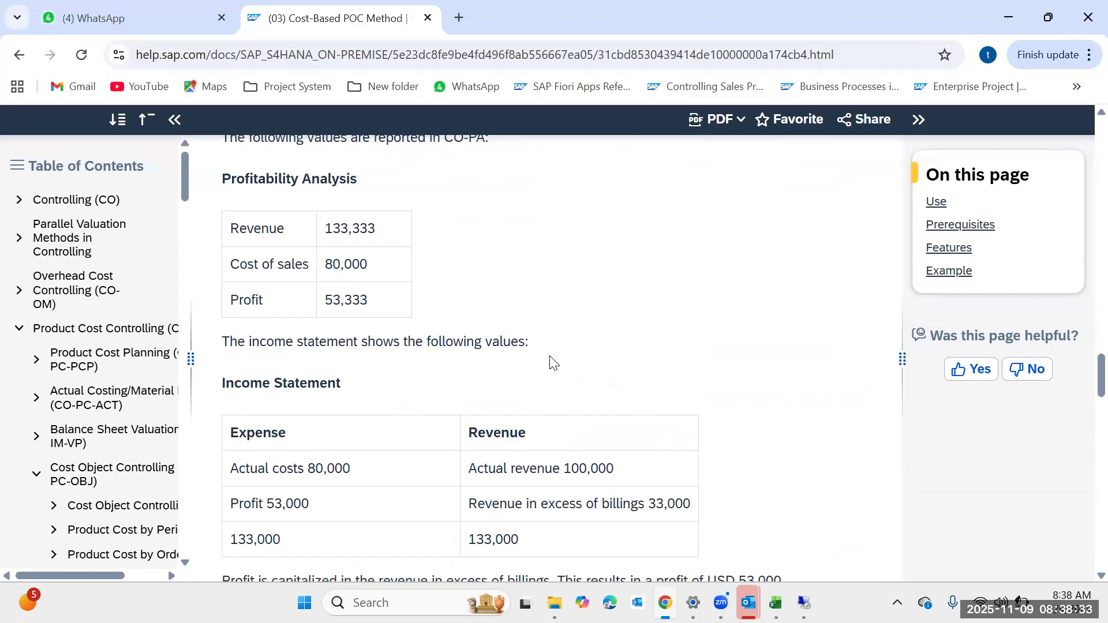
scroll(550, 366, down, 3)
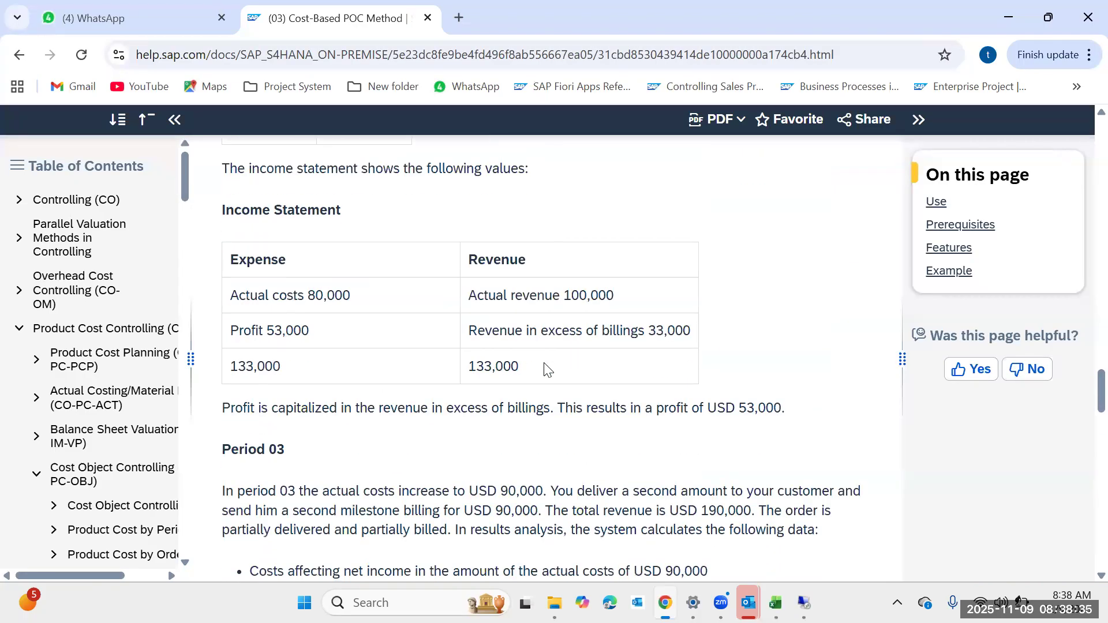
drag(709, 341, 407, 352)
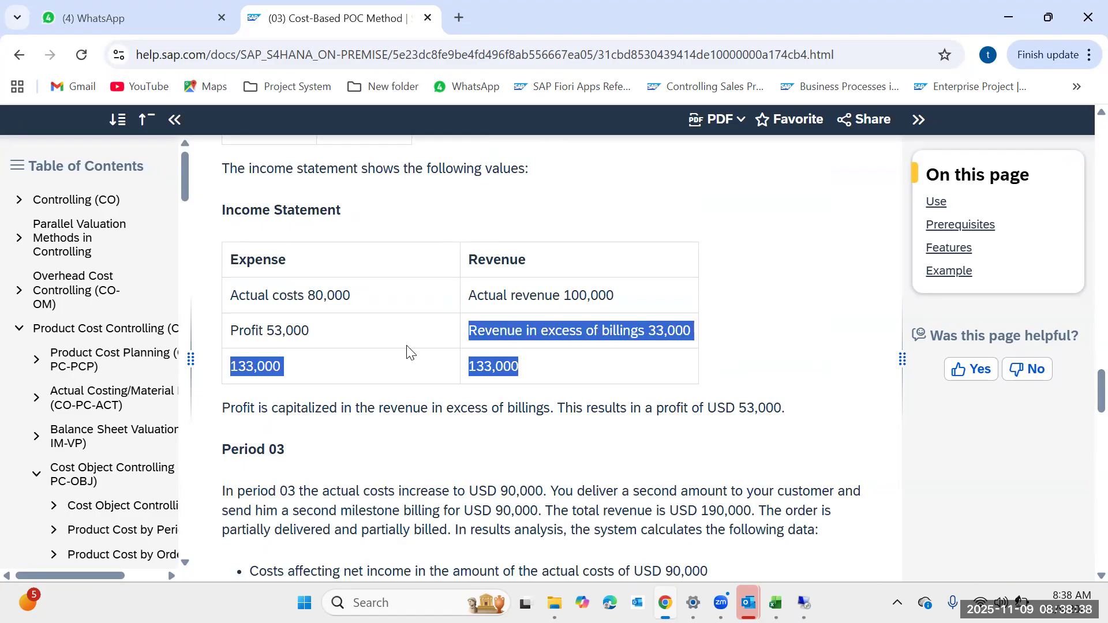
click(631, 310)
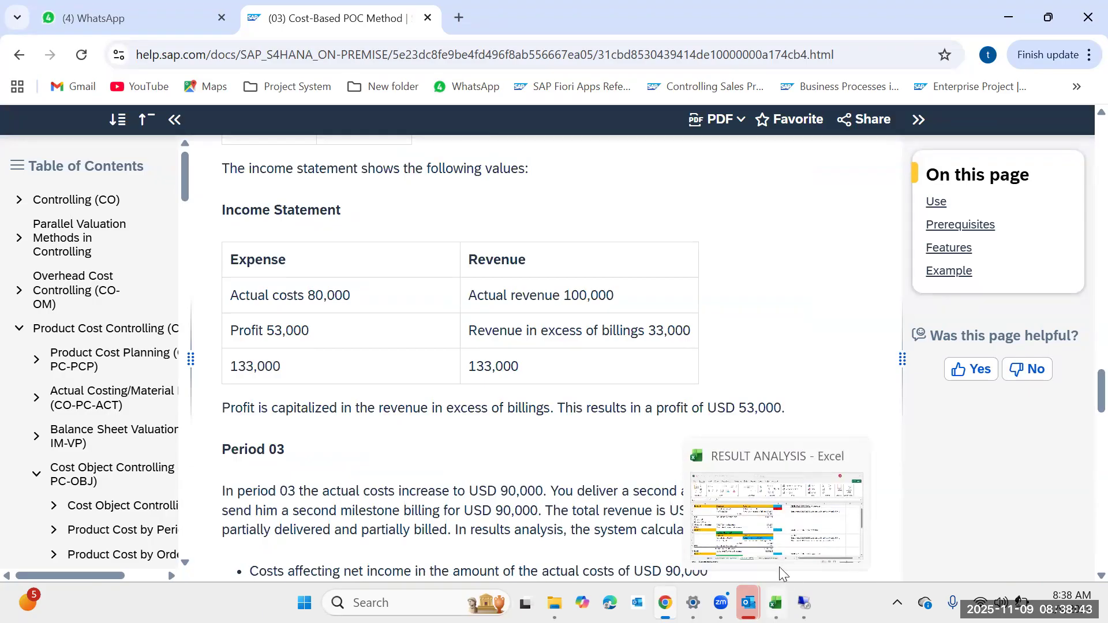
Return to the workbook and recheck the period 2 calculated revenue, actual revenue, POCI and excess-of-billings cells.
click(775, 602)
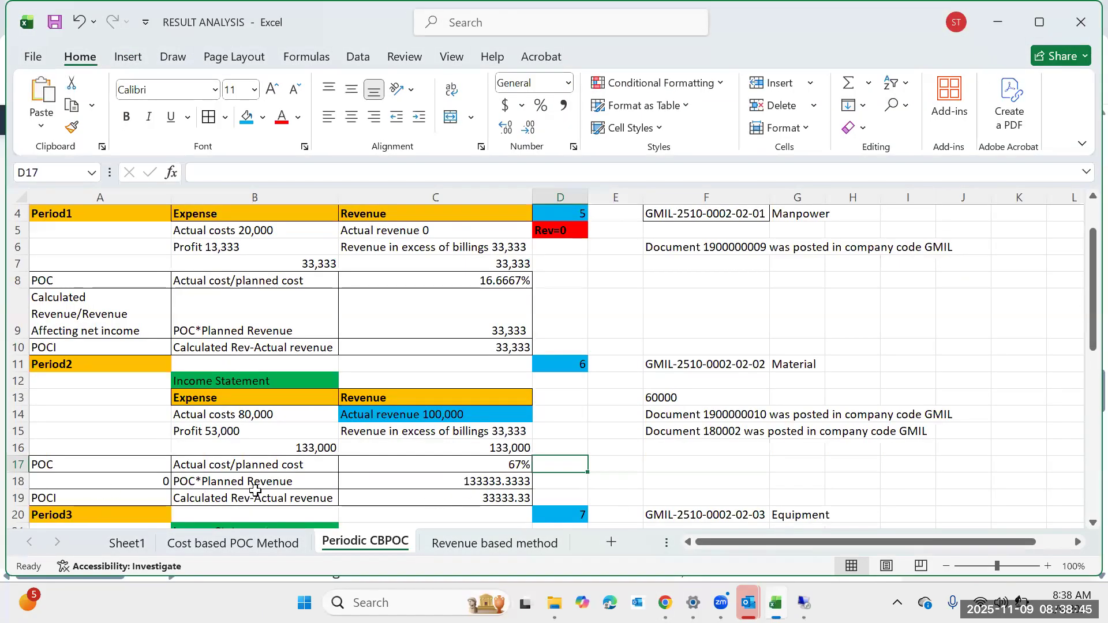
click(263, 483)
click(514, 482)
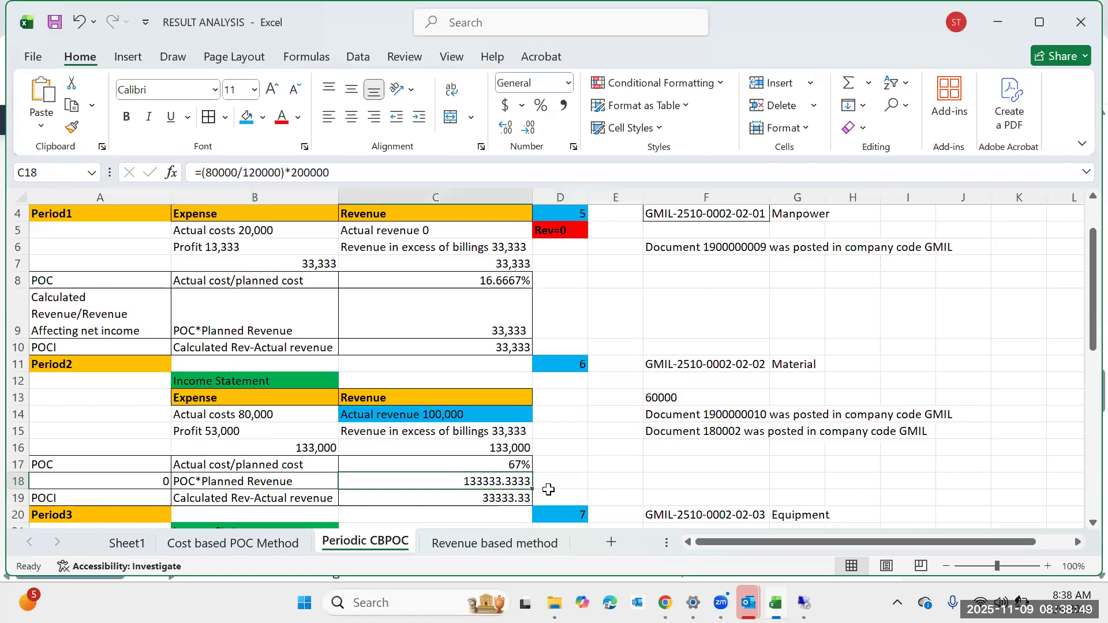
click(435, 420)
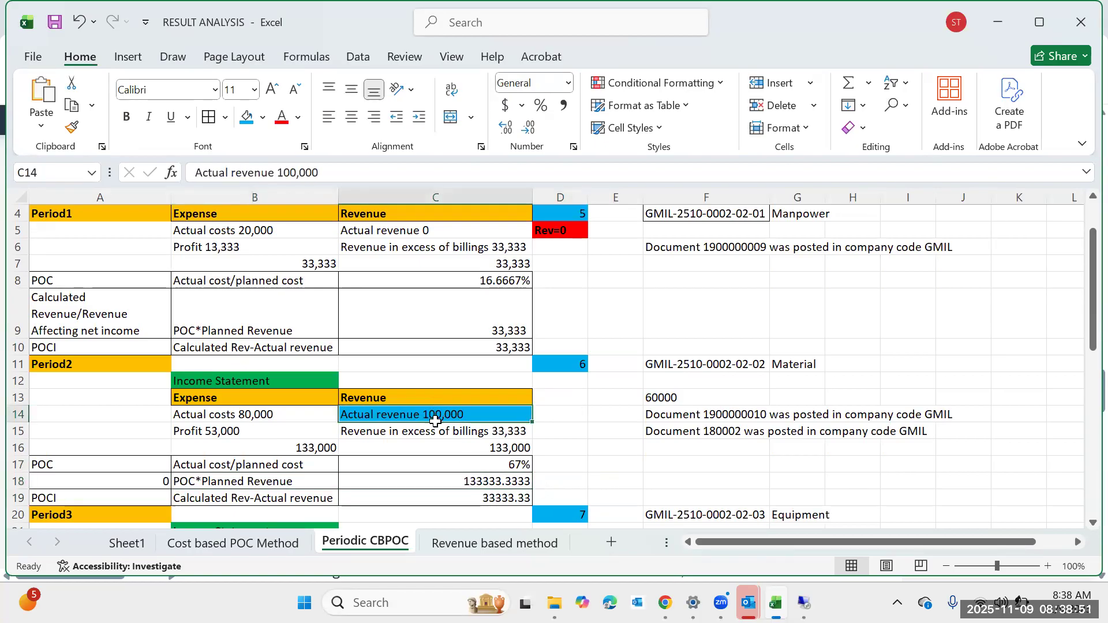
click(466, 479)
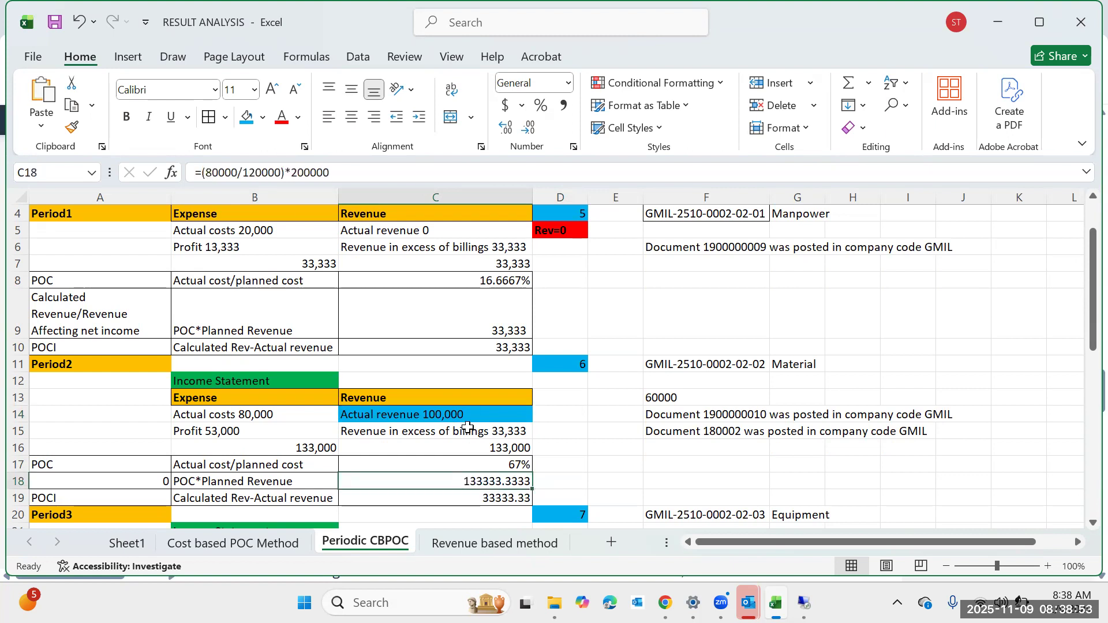
click(468, 413)
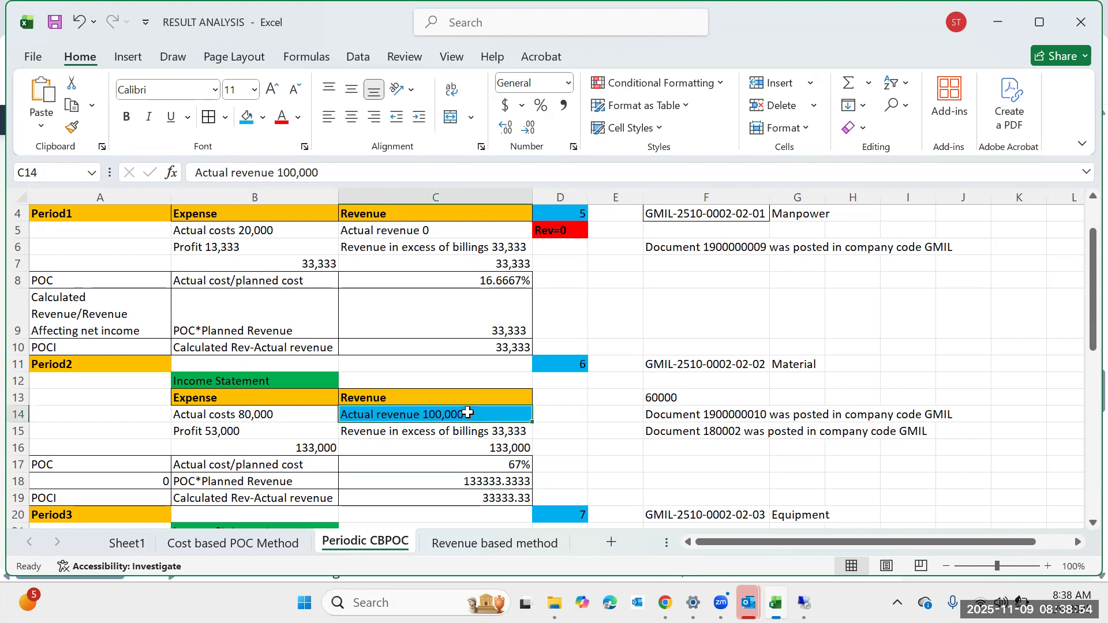
click(500, 502)
click(519, 439)
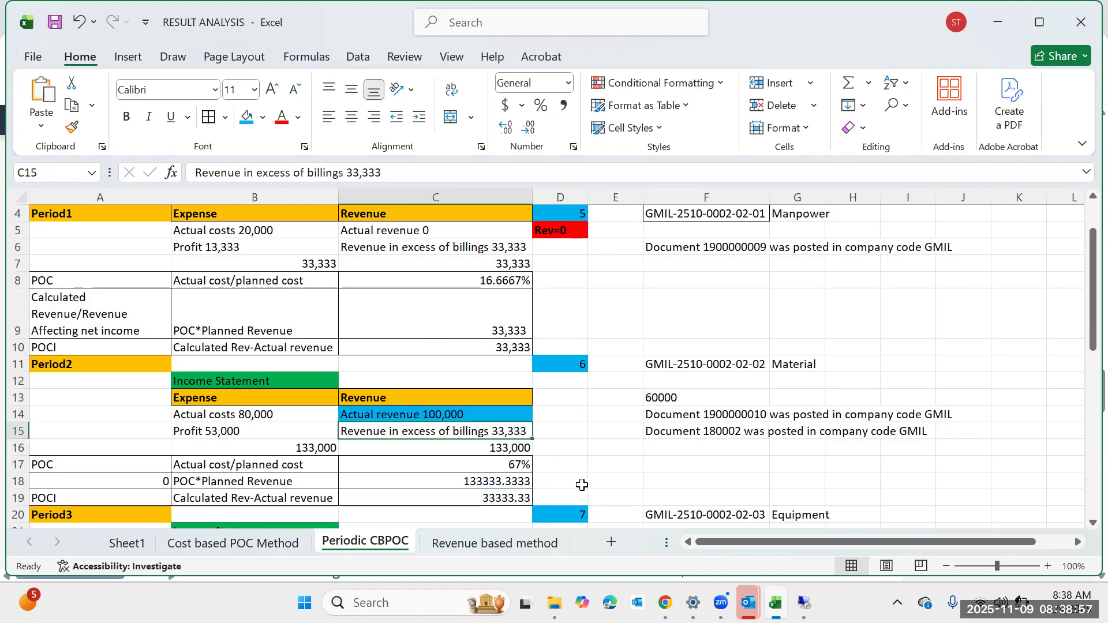
mouse_move(665, 602)
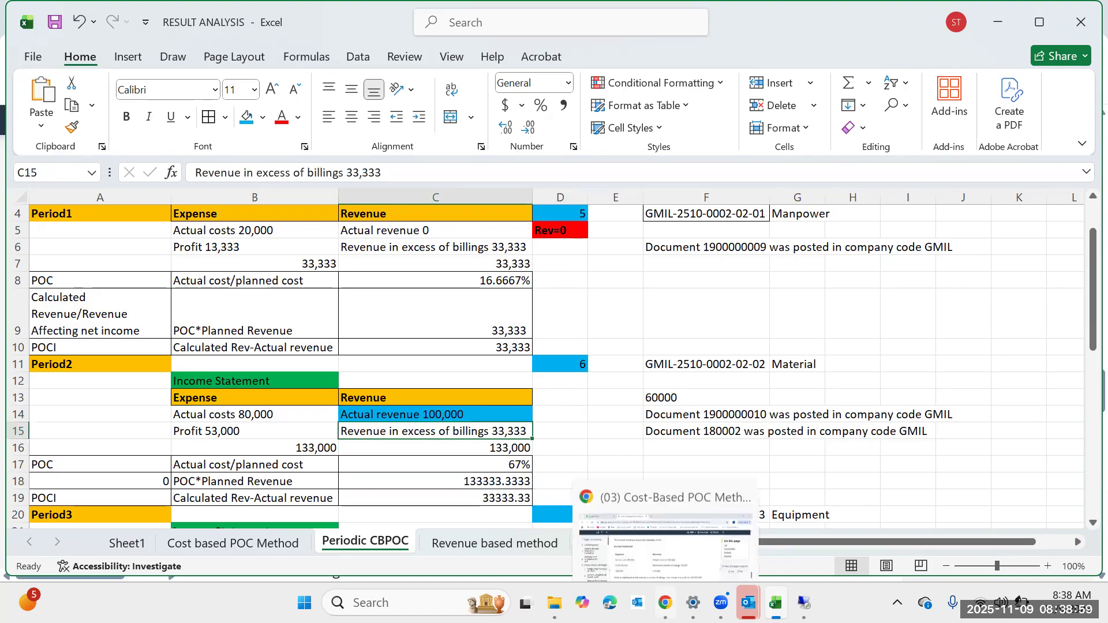
click(828, 414)
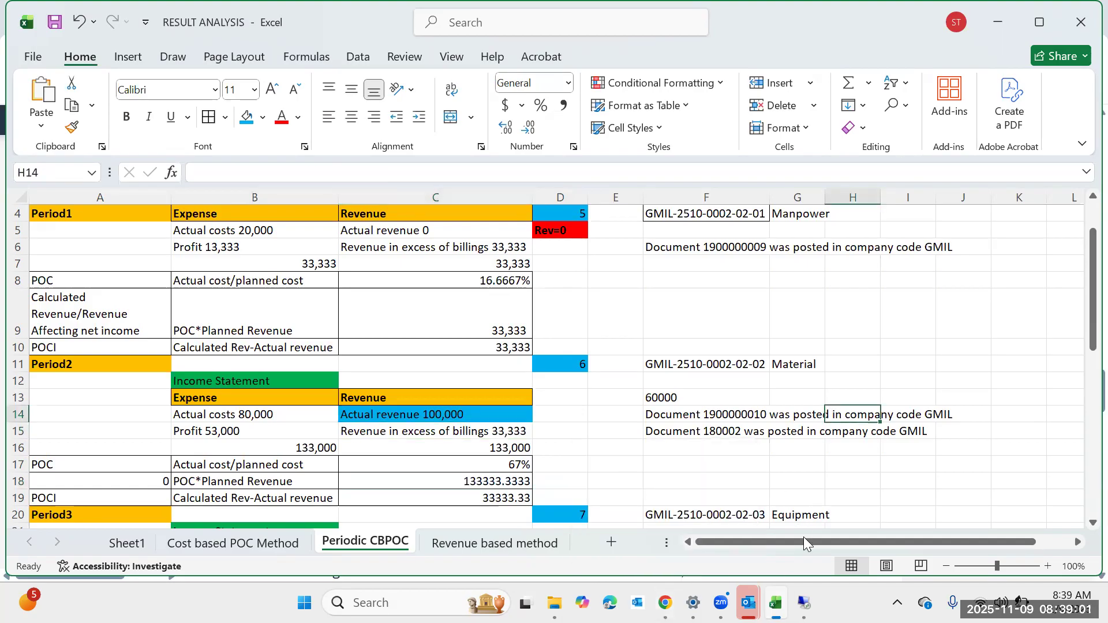
mouse_move(804, 602)
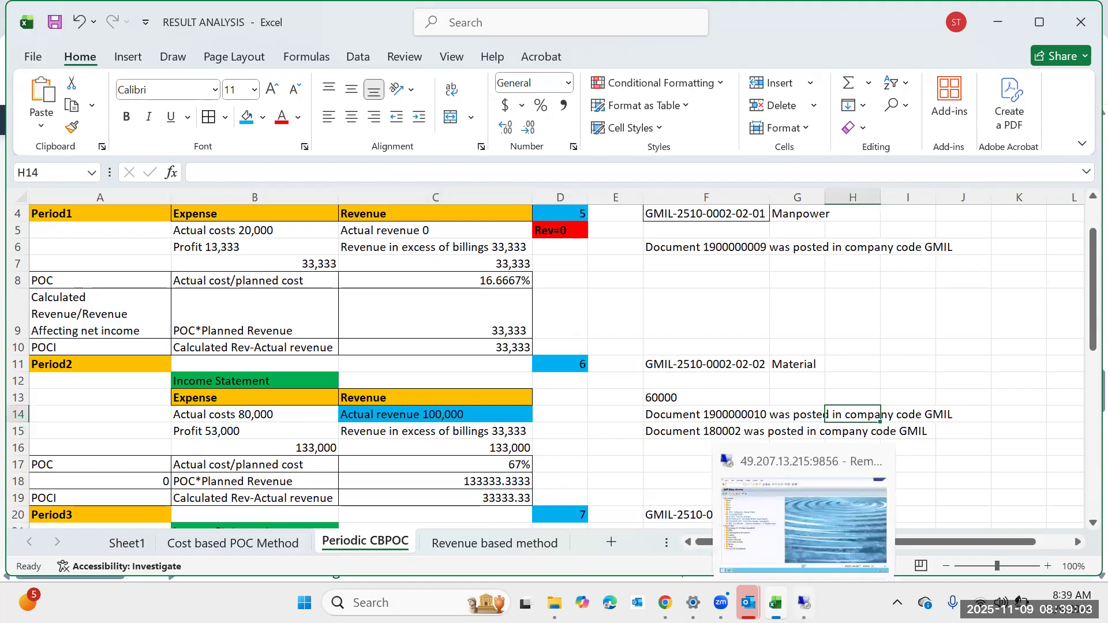
click(814, 546)
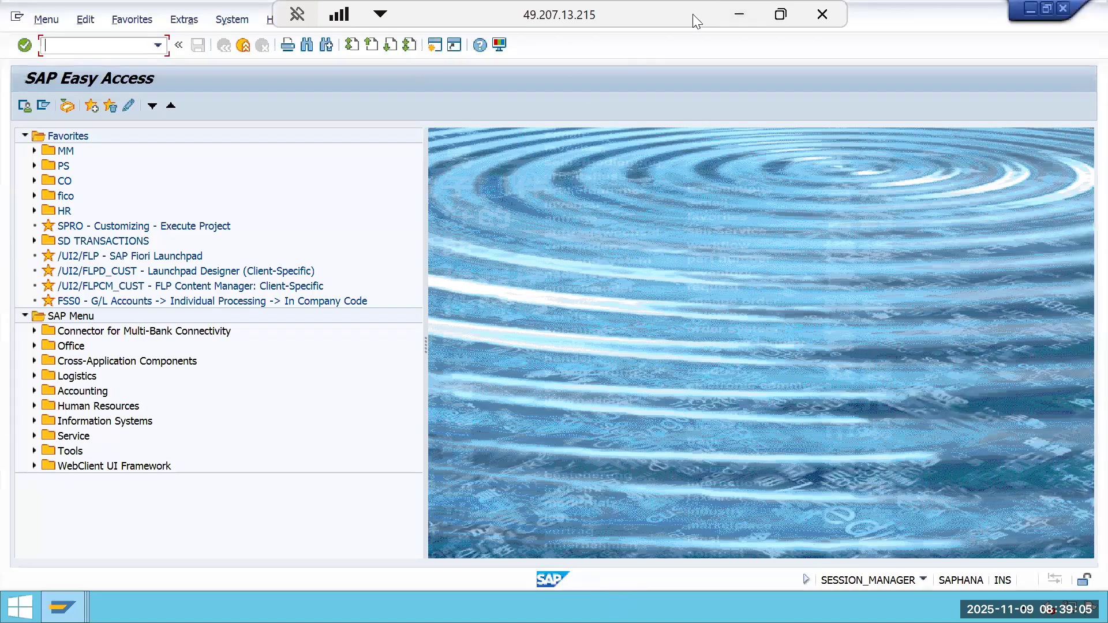
click(738, 13)
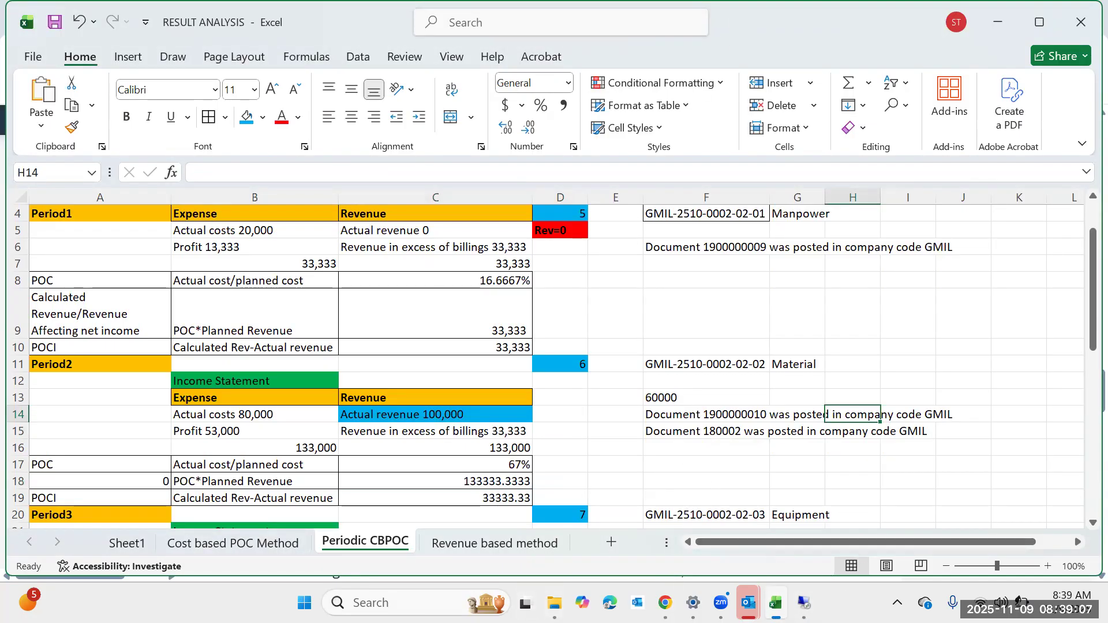
Switch to the SAP window and open transaction OKG8 for posting rules in WIP calculation and results analysis.
click(803, 602)
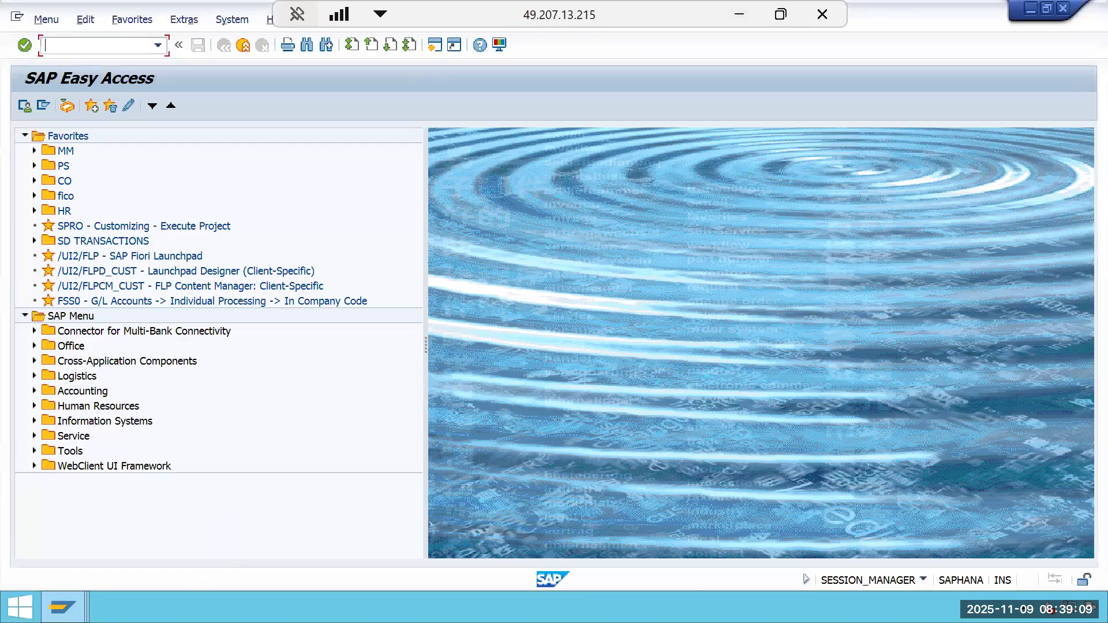
click(65, 606)
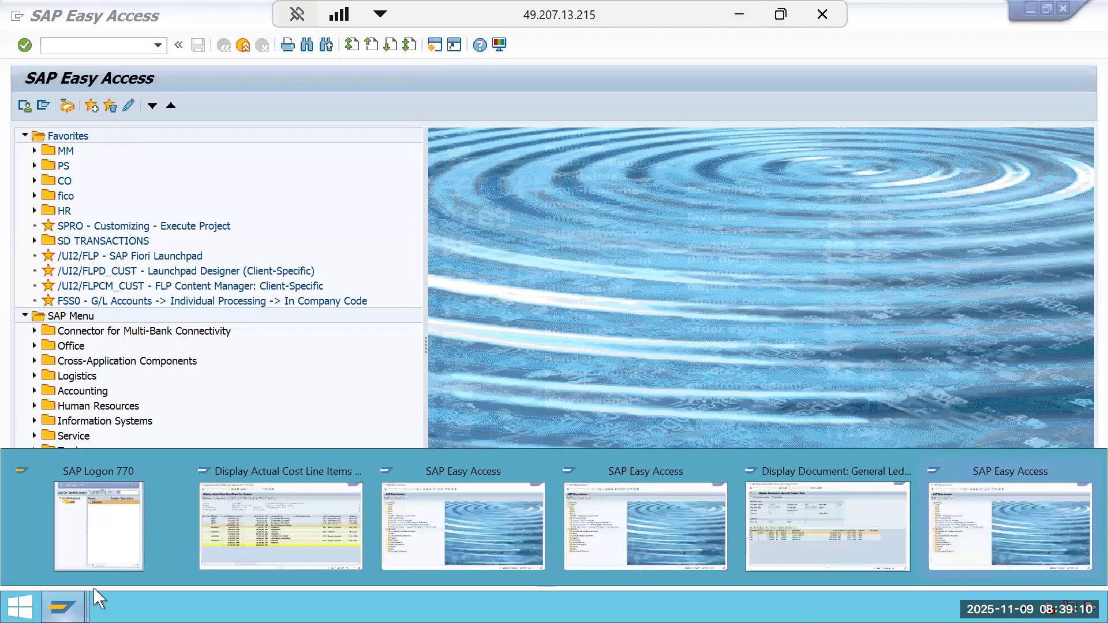
click(800, 551)
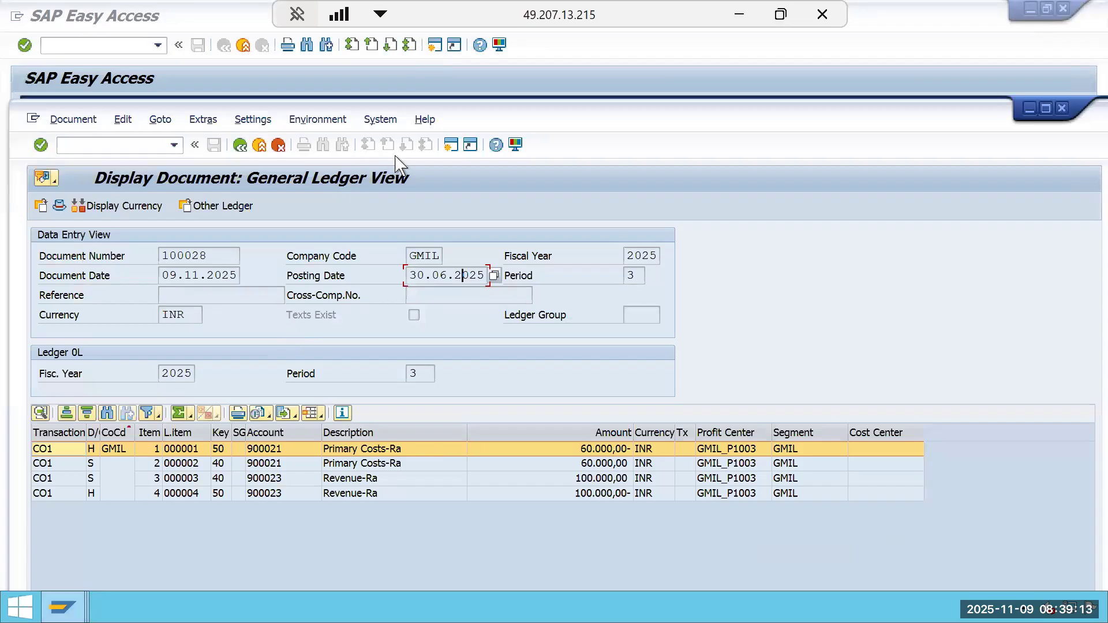
click(451, 144)
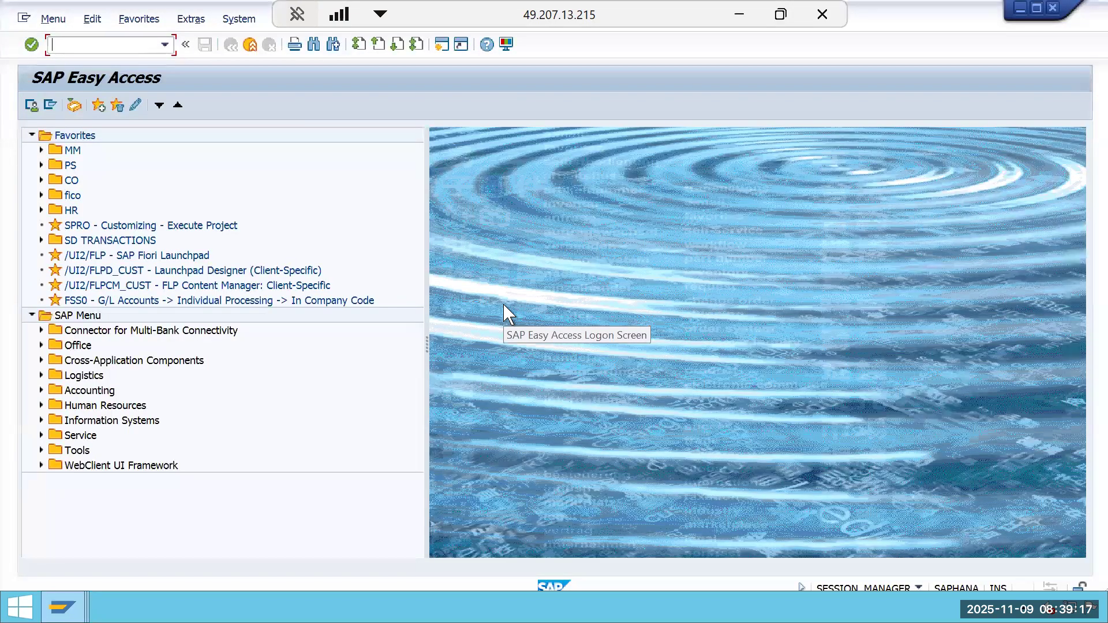
text(OKG8)
key(Return)
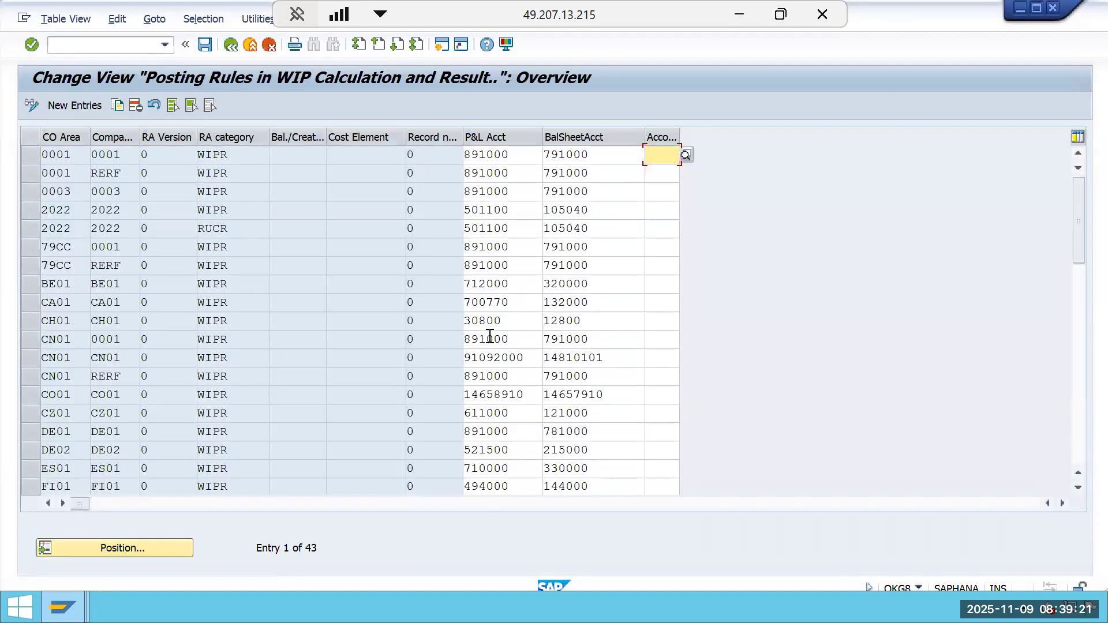
Position the posting rules list on controlling area GMIL and examine its POCI and POCS rules.
click(183, 551)
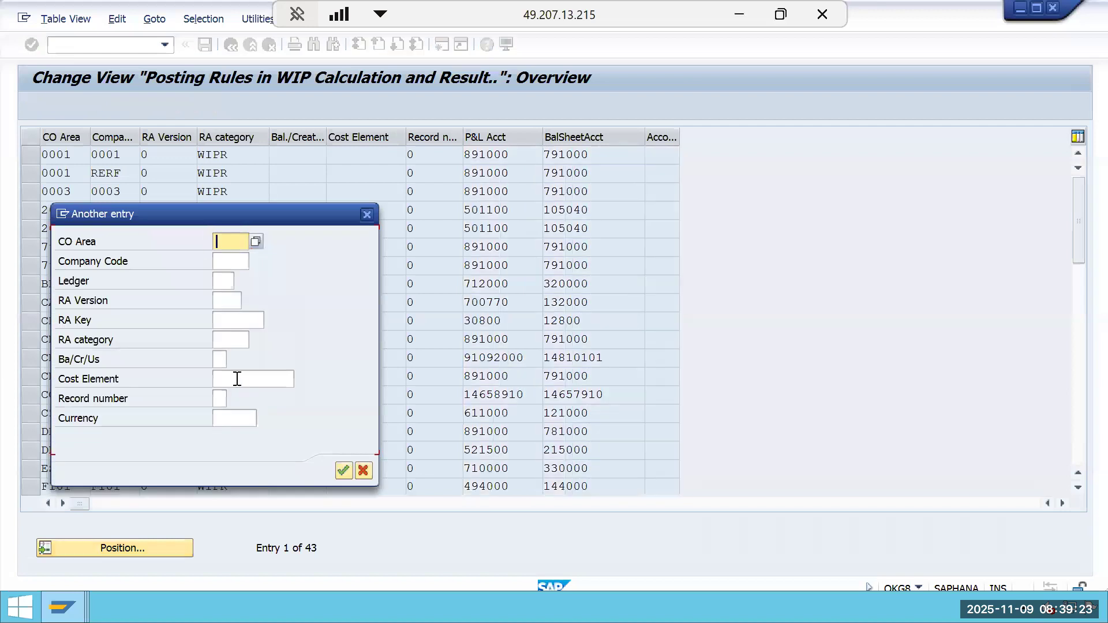
text(GMIL)
key(Tab)
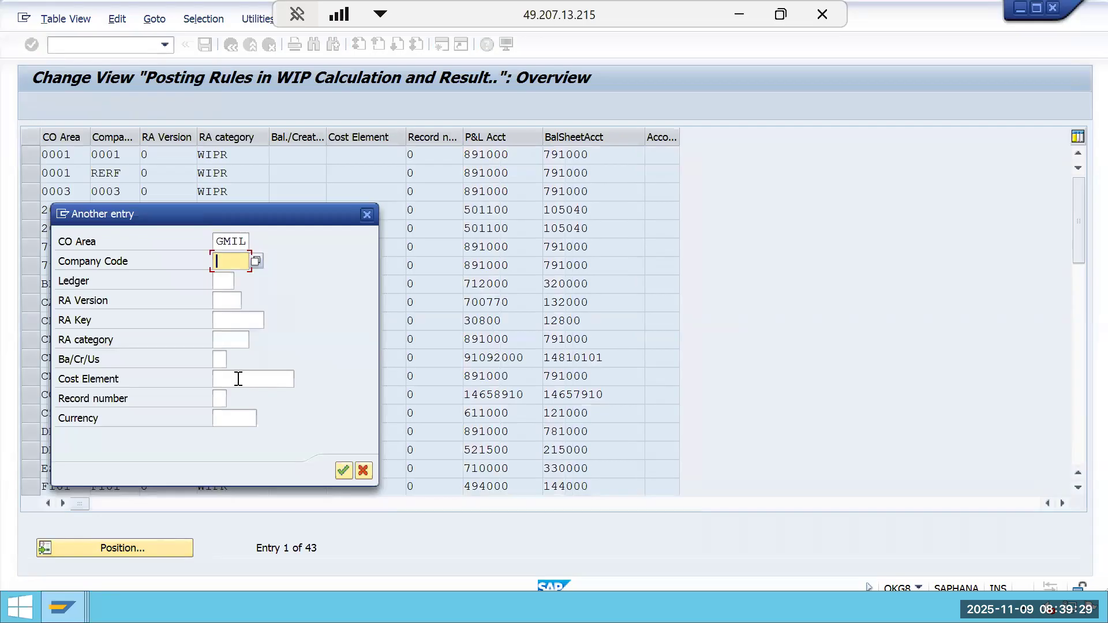
text(GMIL)
key(Return)
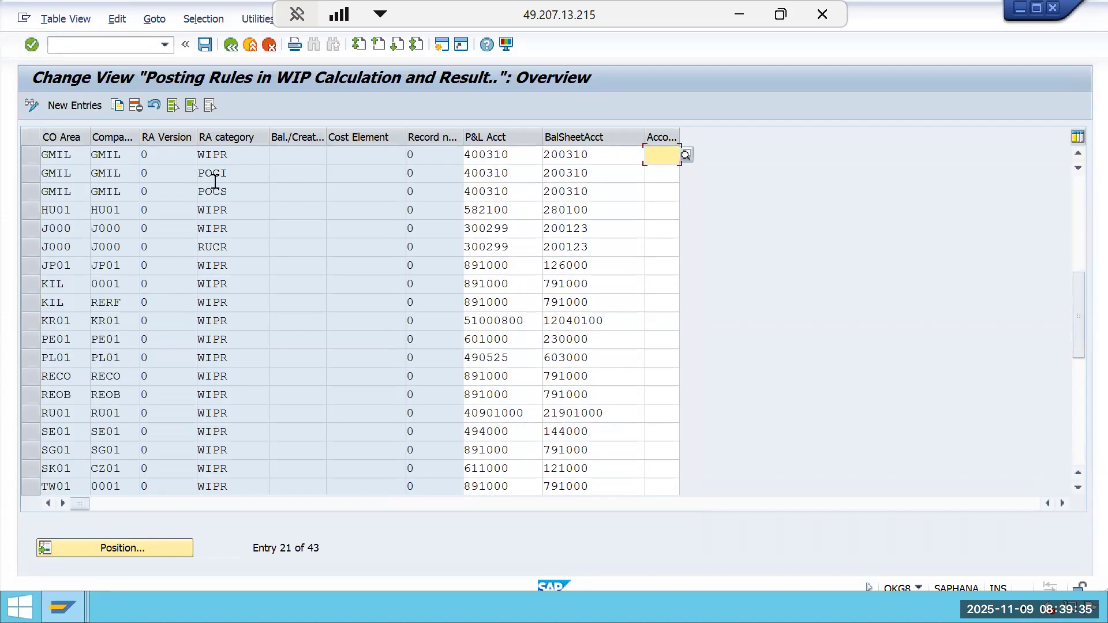
click(236, 174)
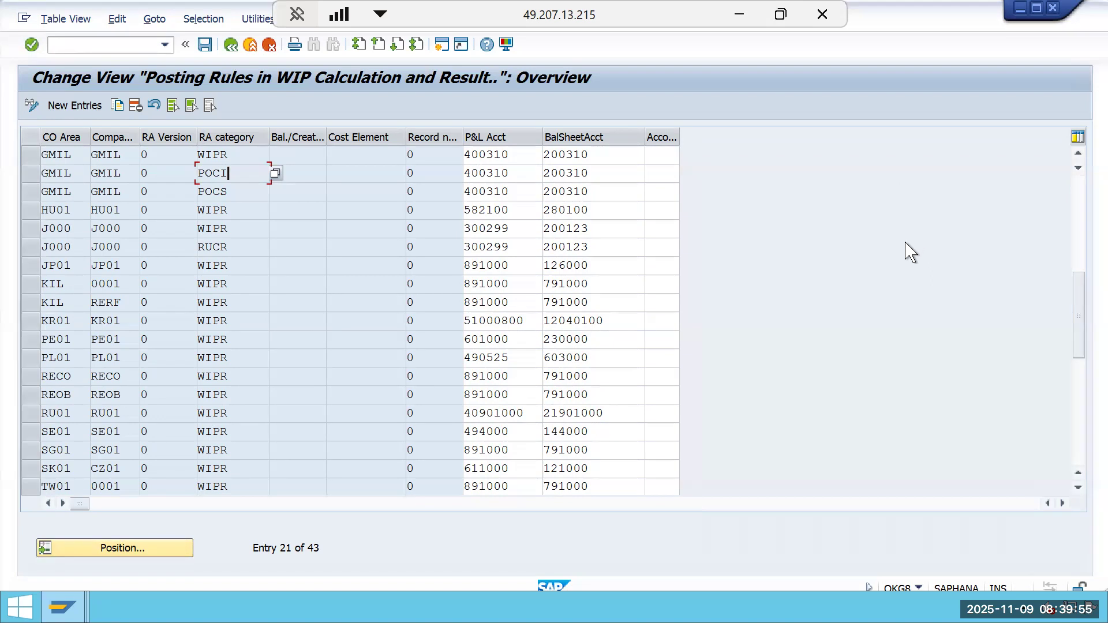
Open results analysis versions with OKG2 and display the details of version 0 for controlling area GMIL.
click(441, 45)
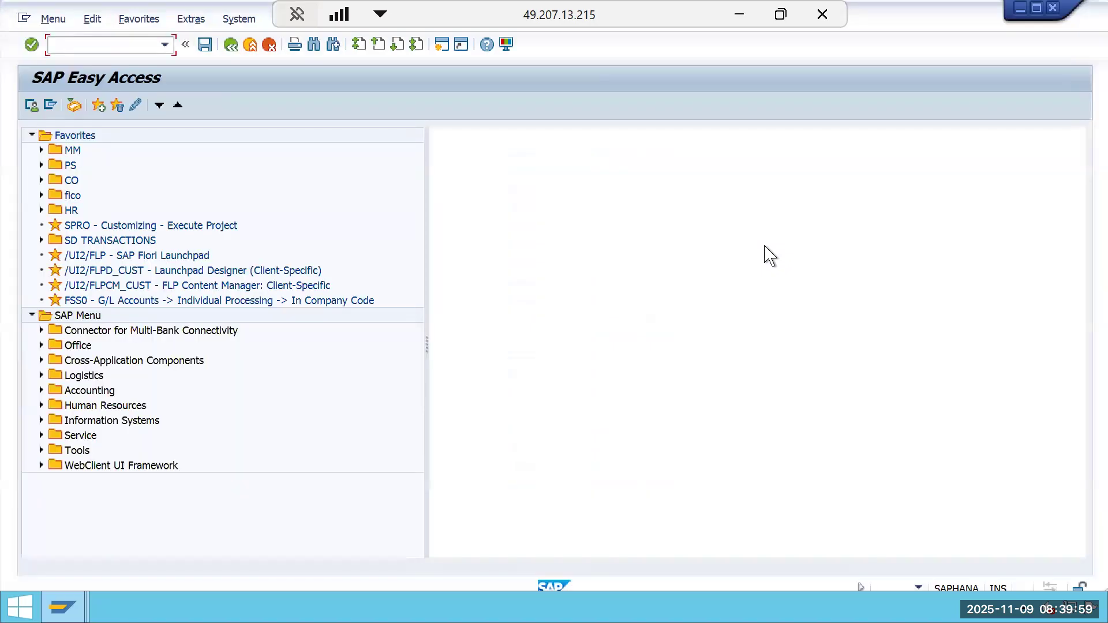
text(OKG)
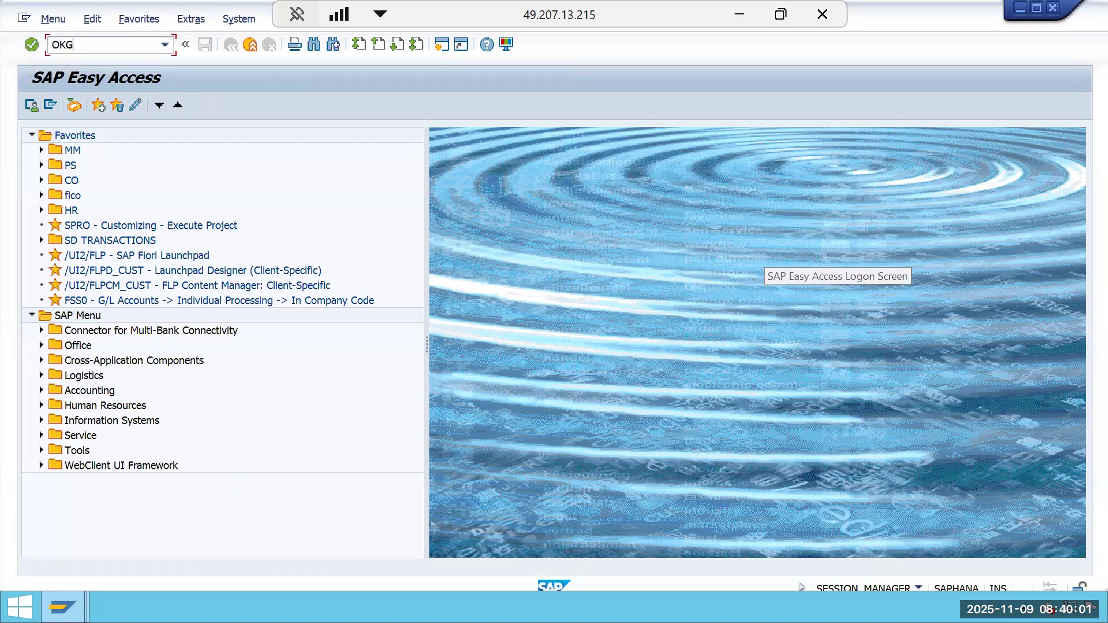
text(2)
key(Return)
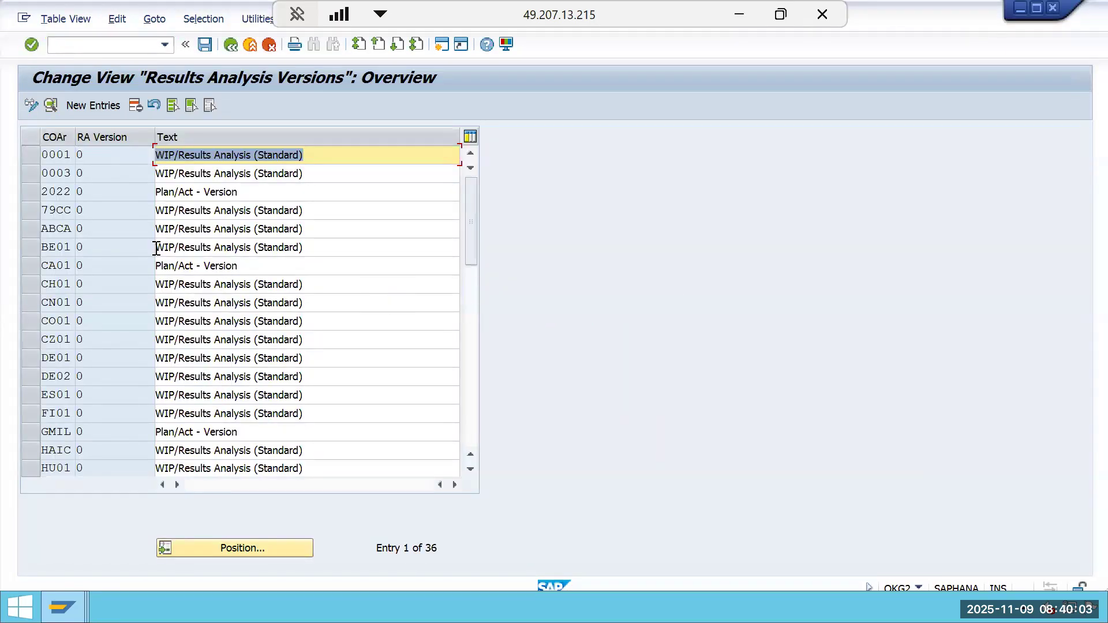
click(32, 432)
click(51, 105)
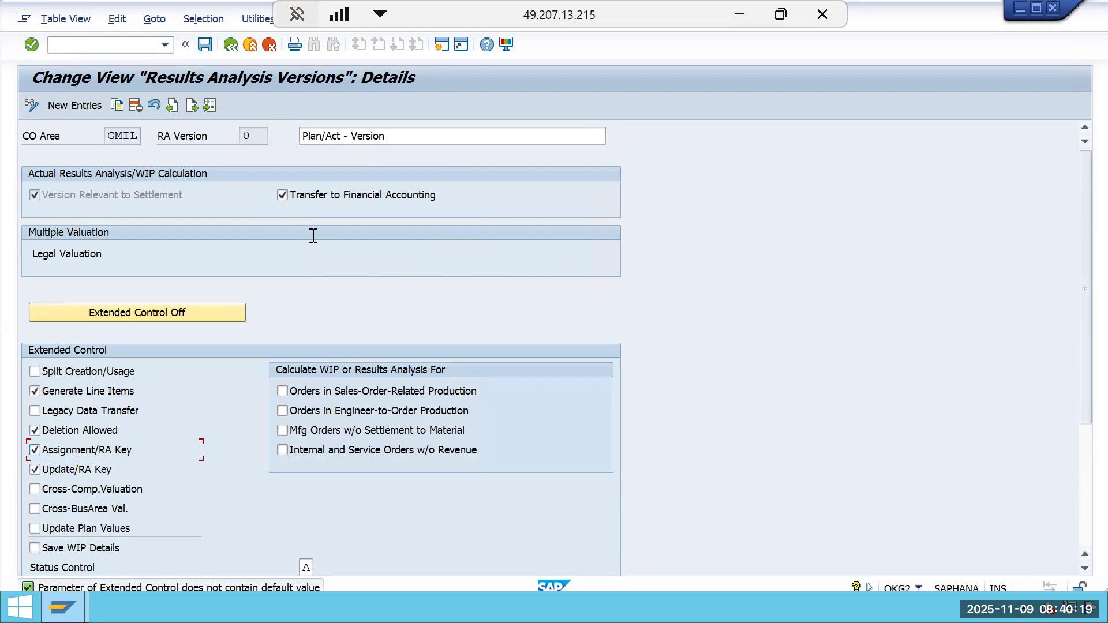
click(230, 45)
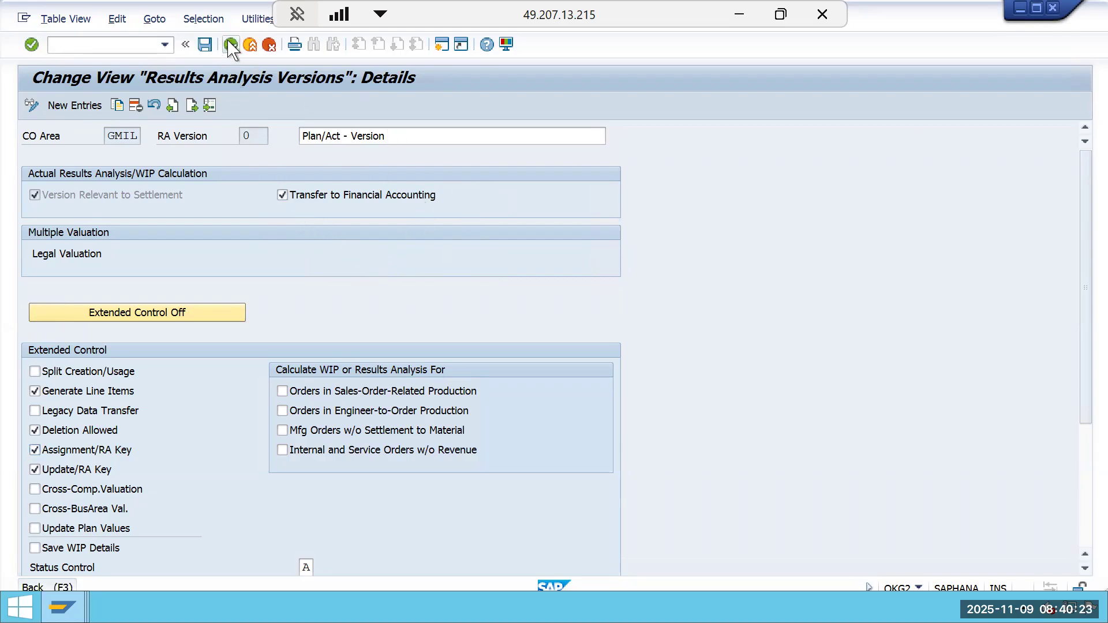
click(230, 45)
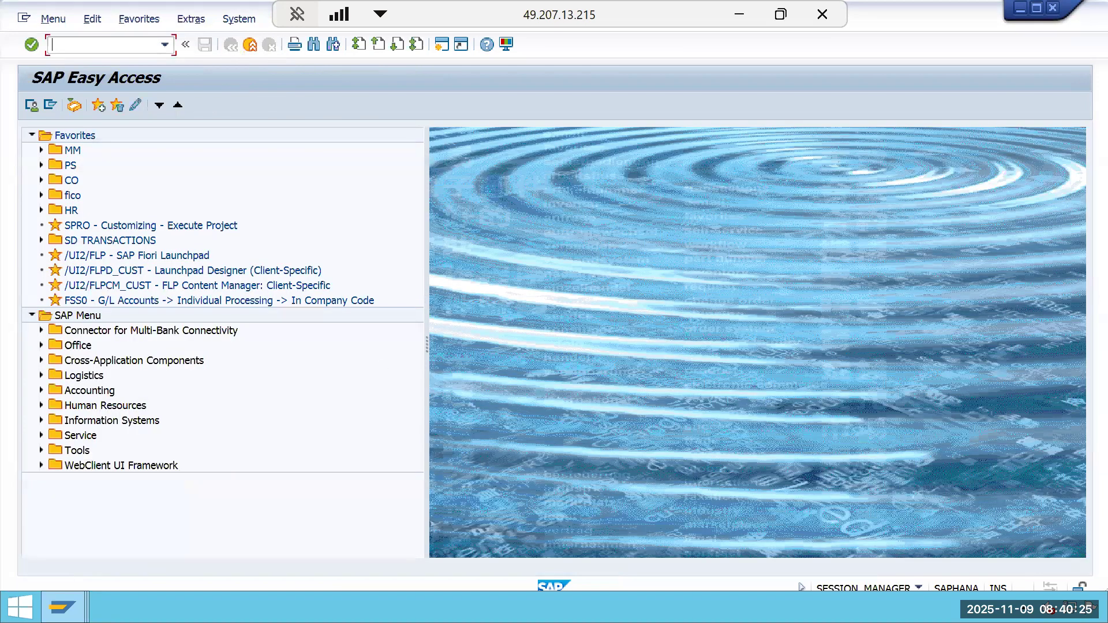
Return to the settlement's general ledger document display and select its Amount column.
mouse_move(62, 607)
click(607, 555)
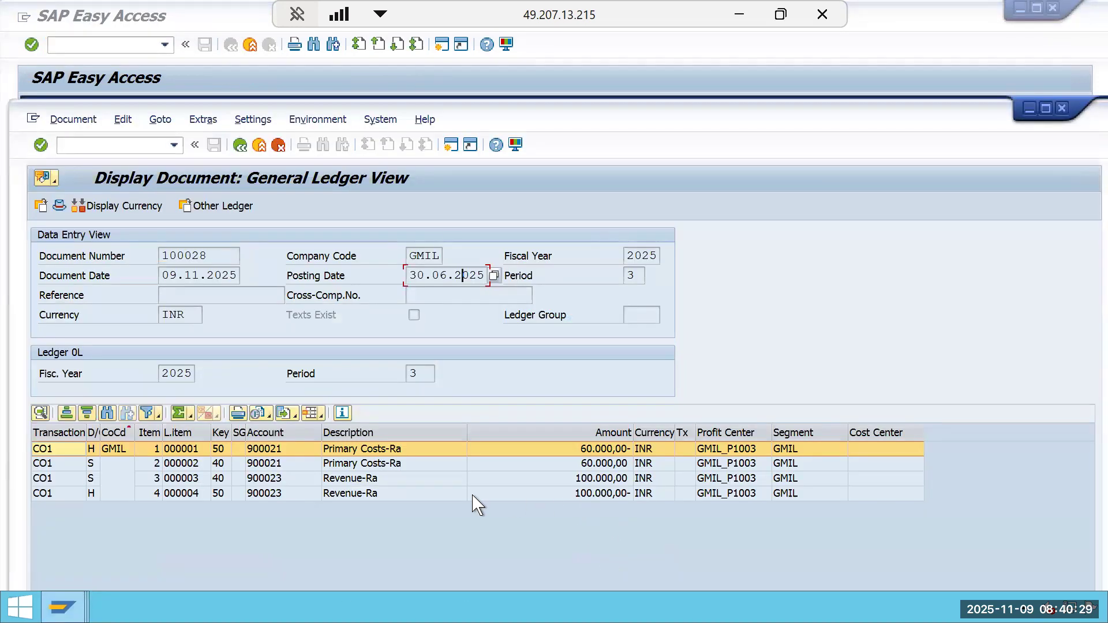
click(532, 434)
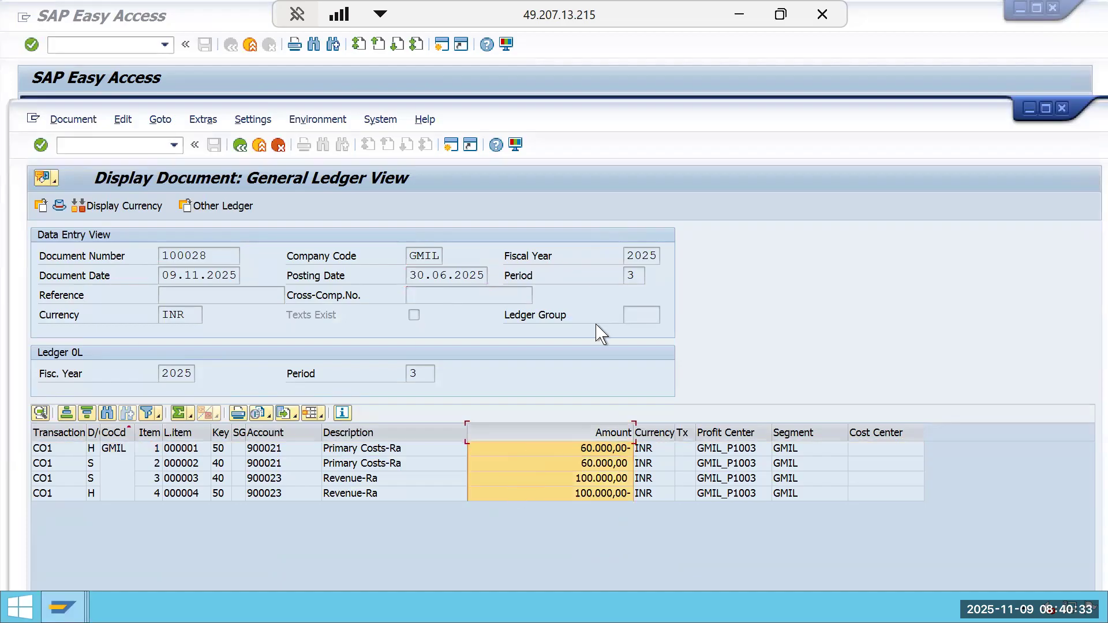
Compare the settlement's general ledger line items against the Period 2 figures in the Excel results analysis sheet.
click(738, 22)
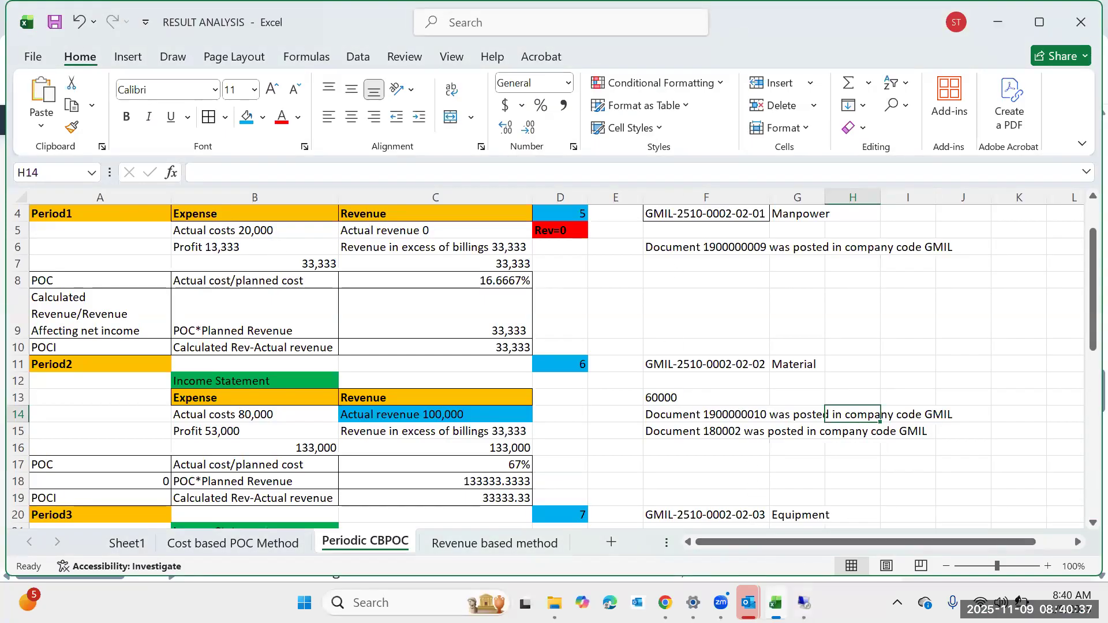
mouse_move(803, 603)
click(800, 524)
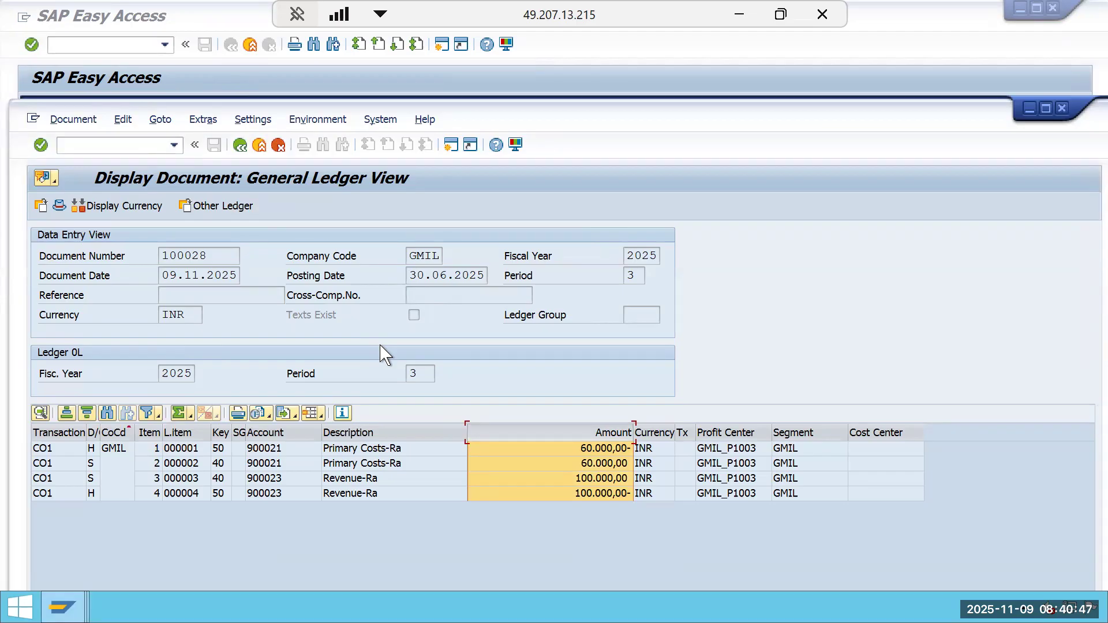
click(738, 16)
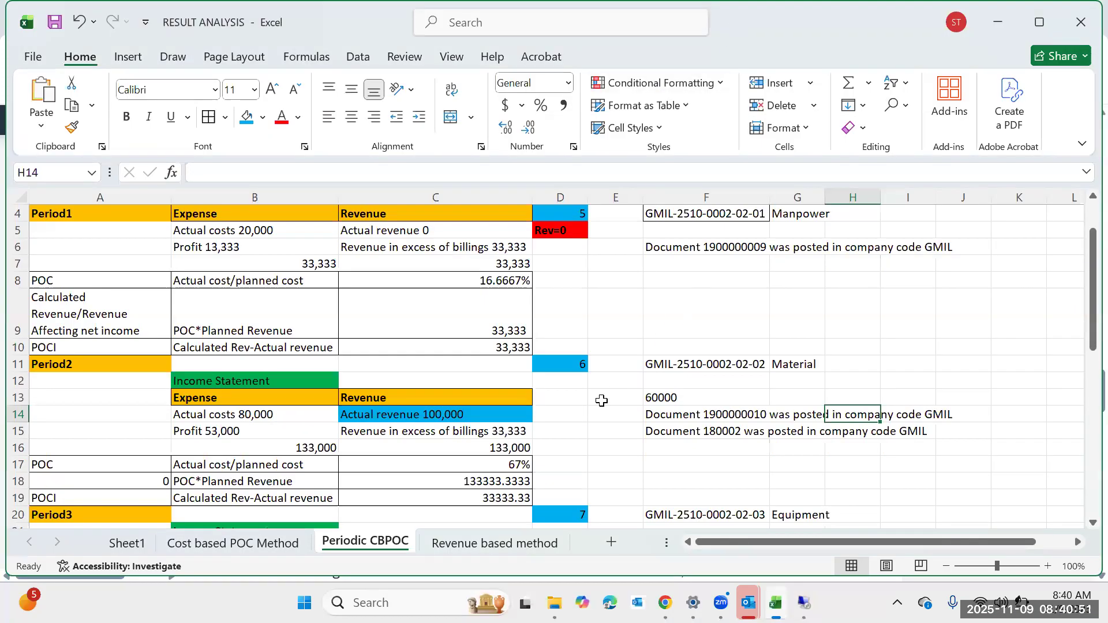
mouse_move(803, 602)
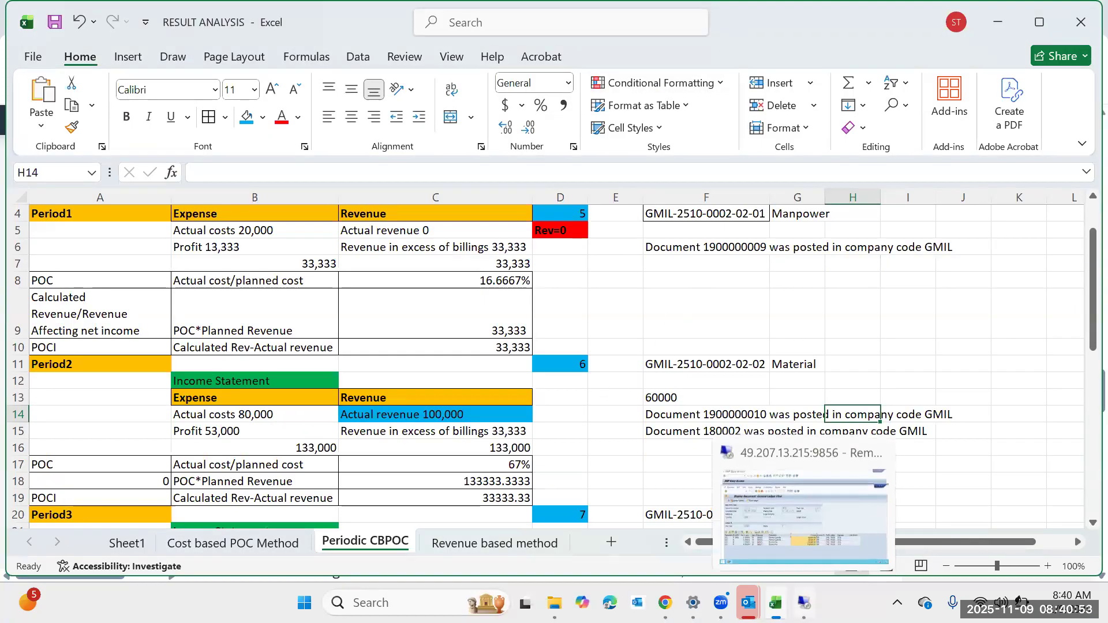
click(794, 543)
click(367, 464)
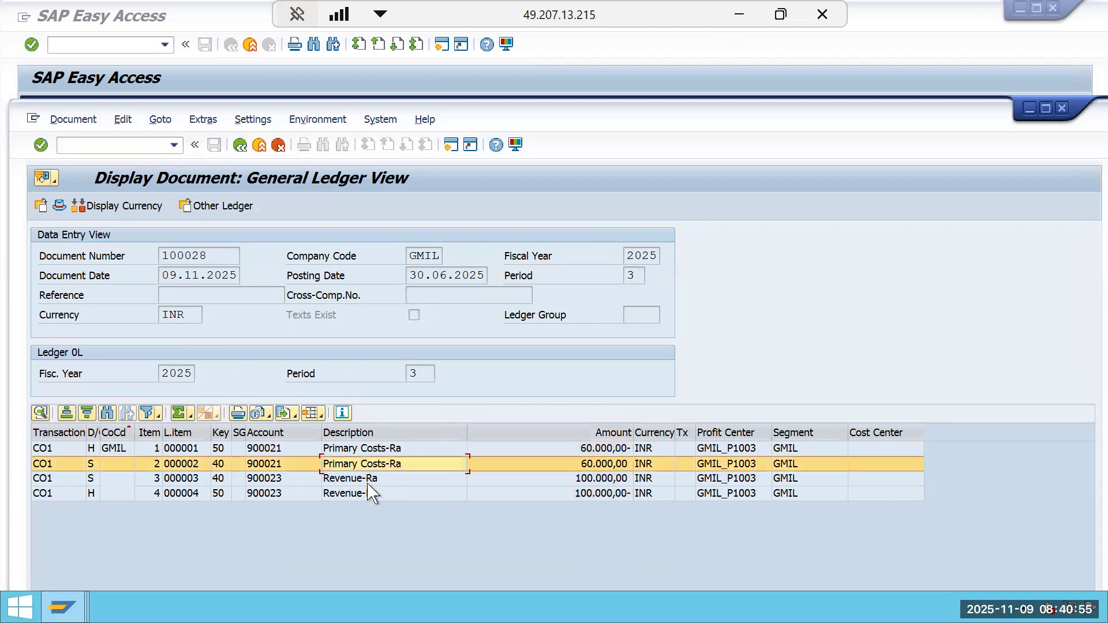
click(367, 493)
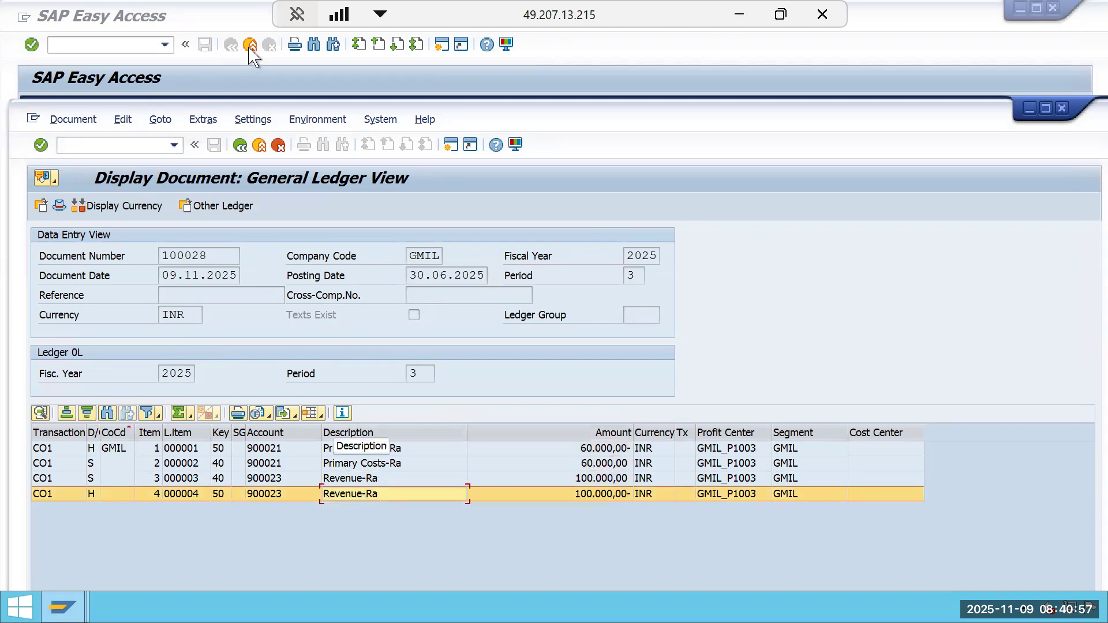
click(240, 145)
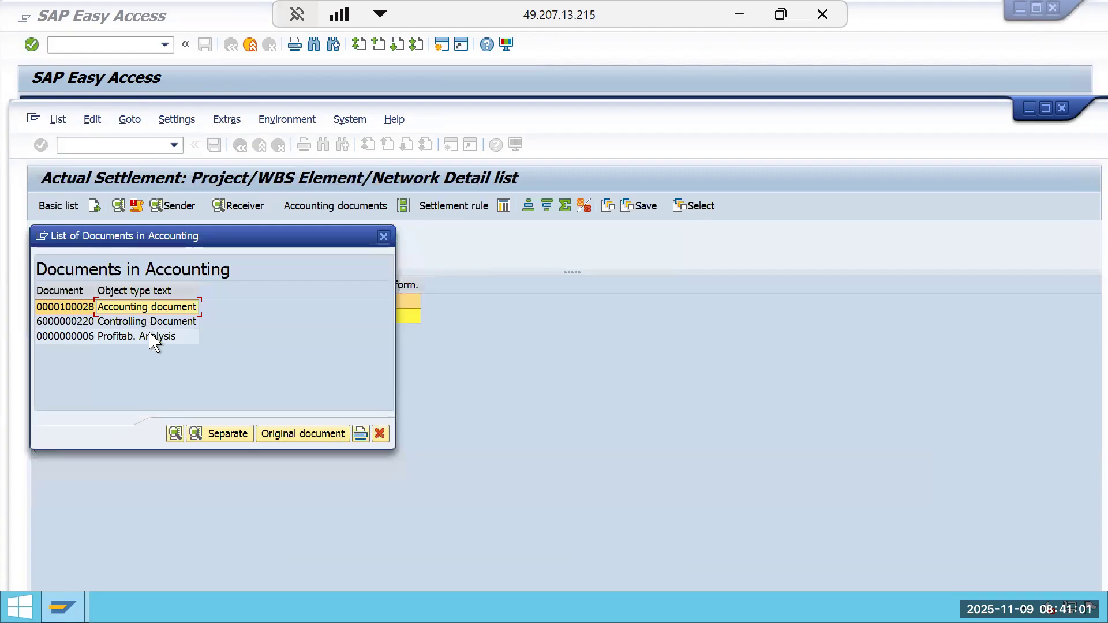
double_click(153, 323)
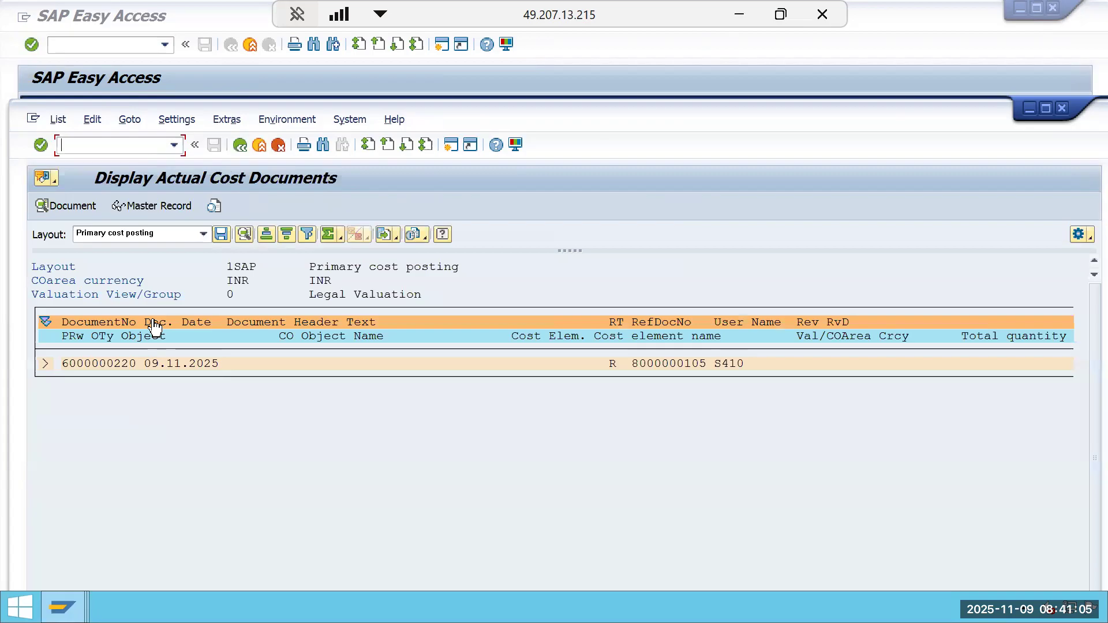
click(45, 365)
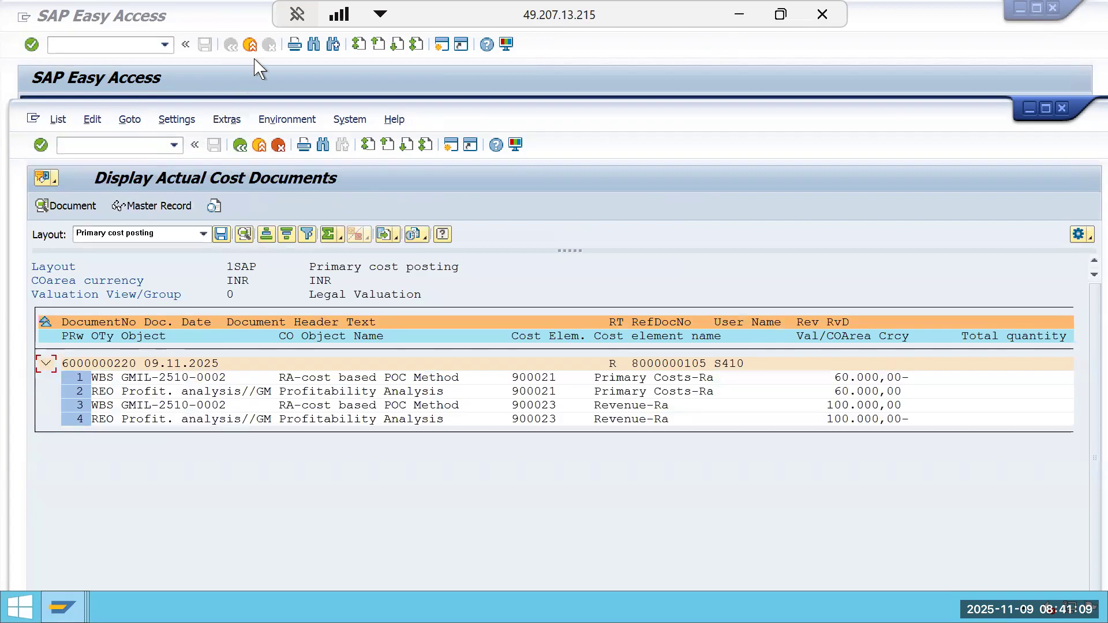
Close the accounting documents list and display the settlement's sender debits by cost element.
click(240, 145)
click(310, 396)
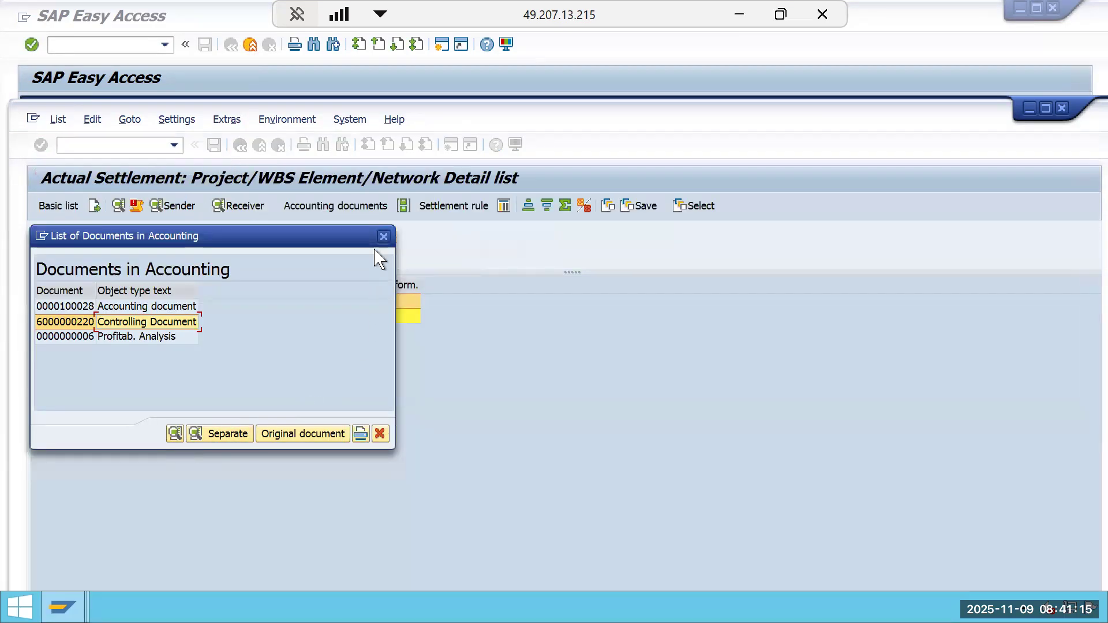
click(383, 237)
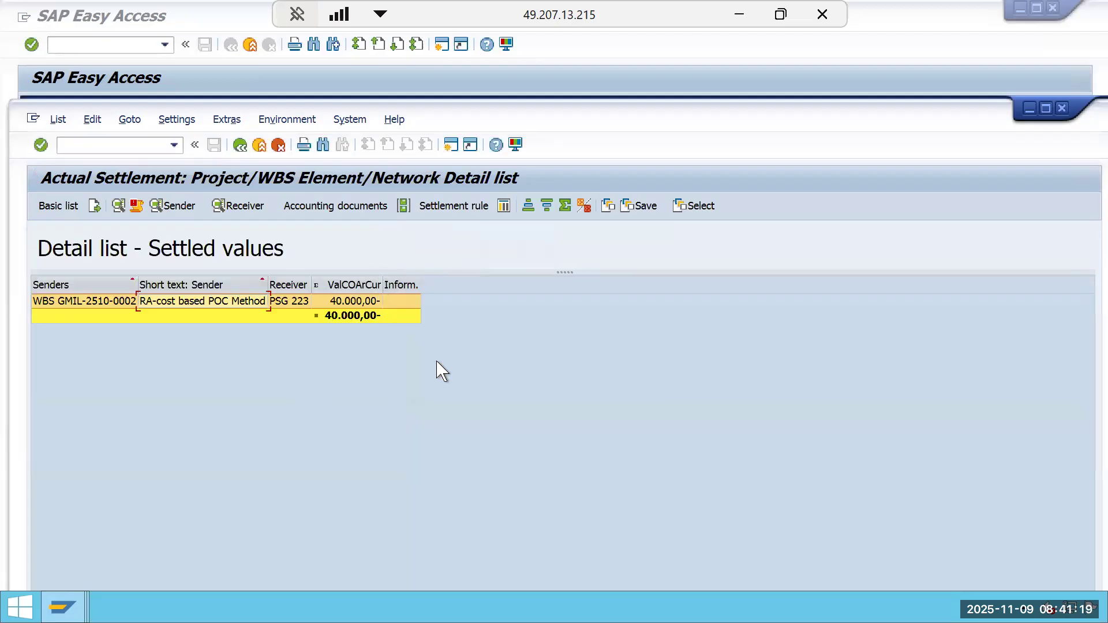
click(452, 145)
click(185, 208)
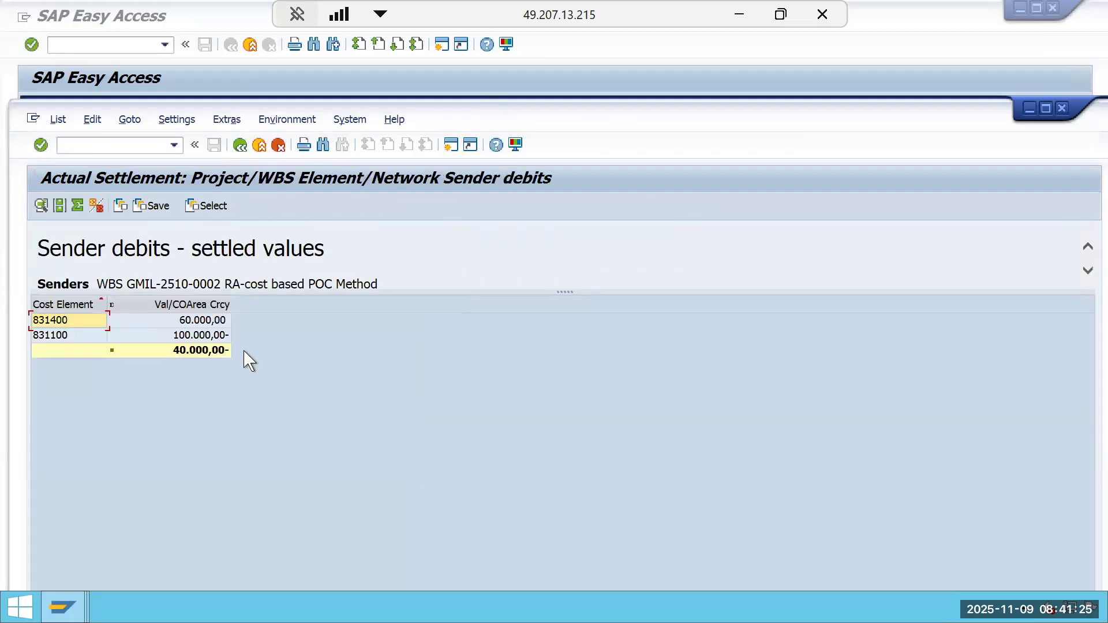
click(223, 336)
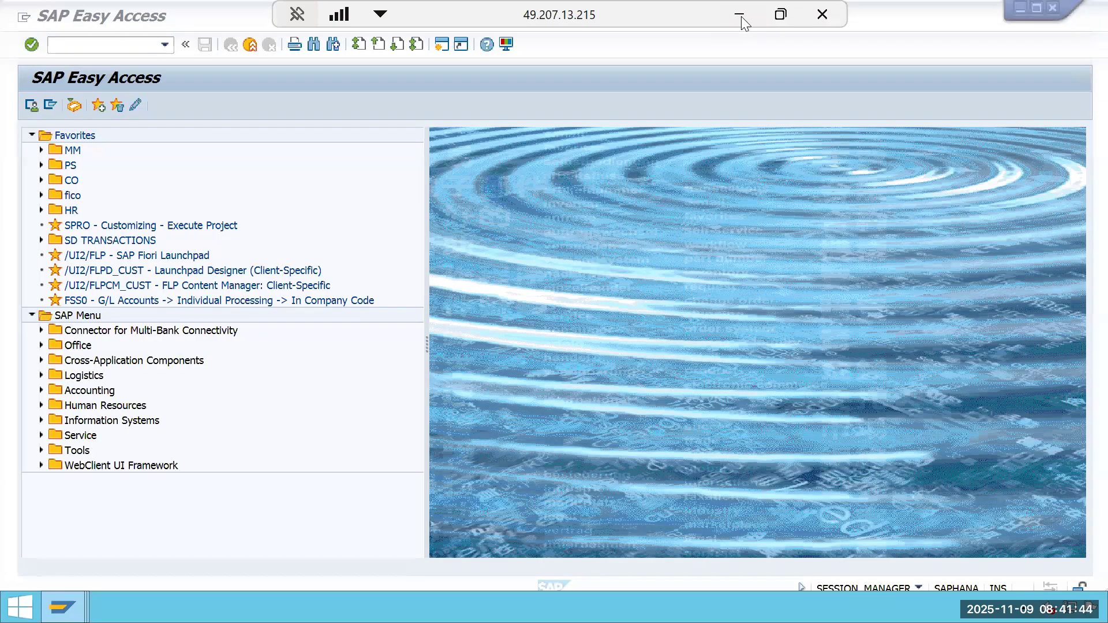
Review the Period 2 expense, revenue and POCI cells in the Periodic CBPOC sheet of the Excel workbook.
click(739, 14)
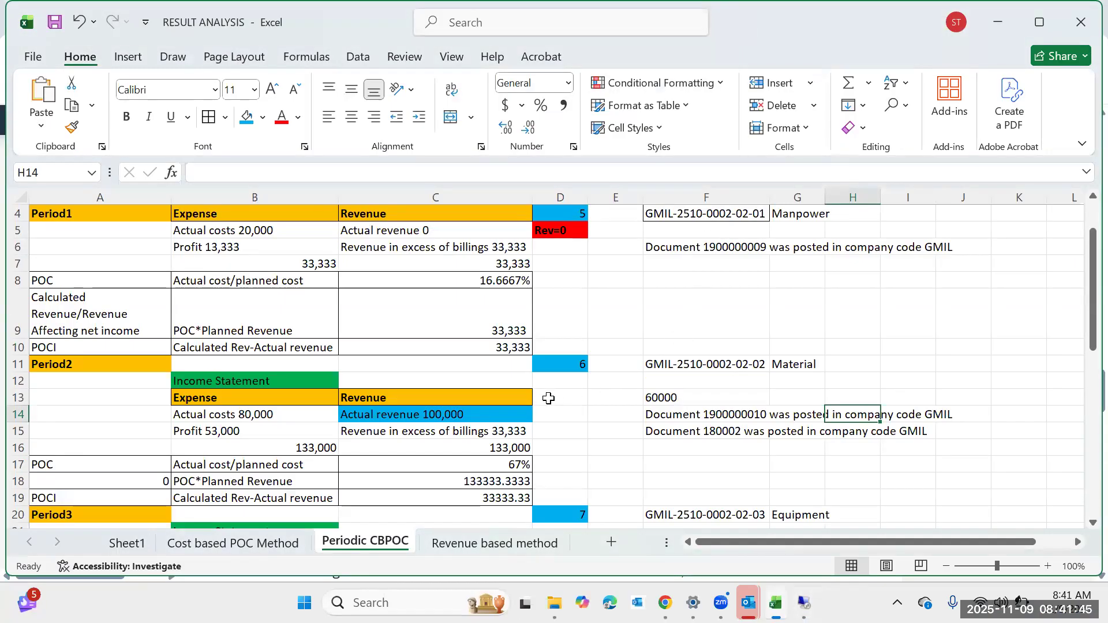
click(213, 411)
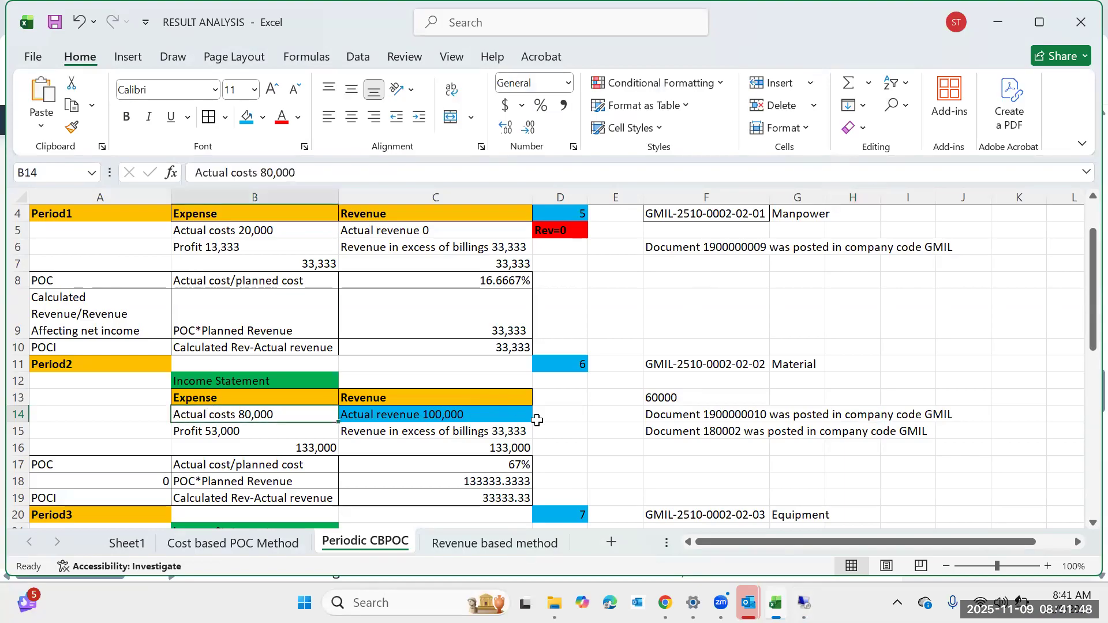
click(663, 398)
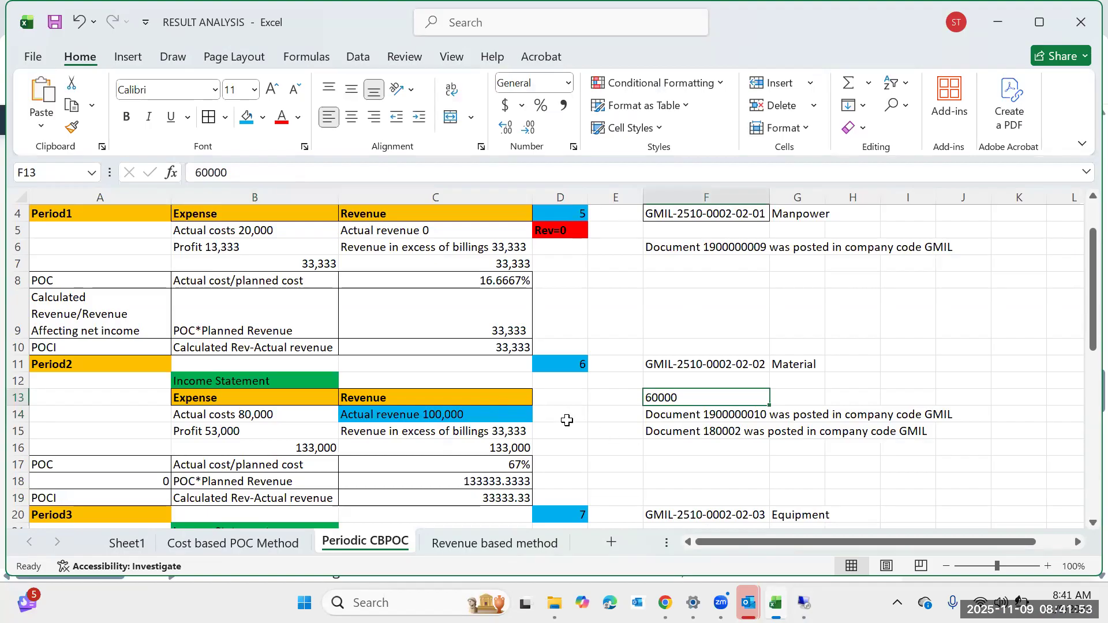
click(525, 415)
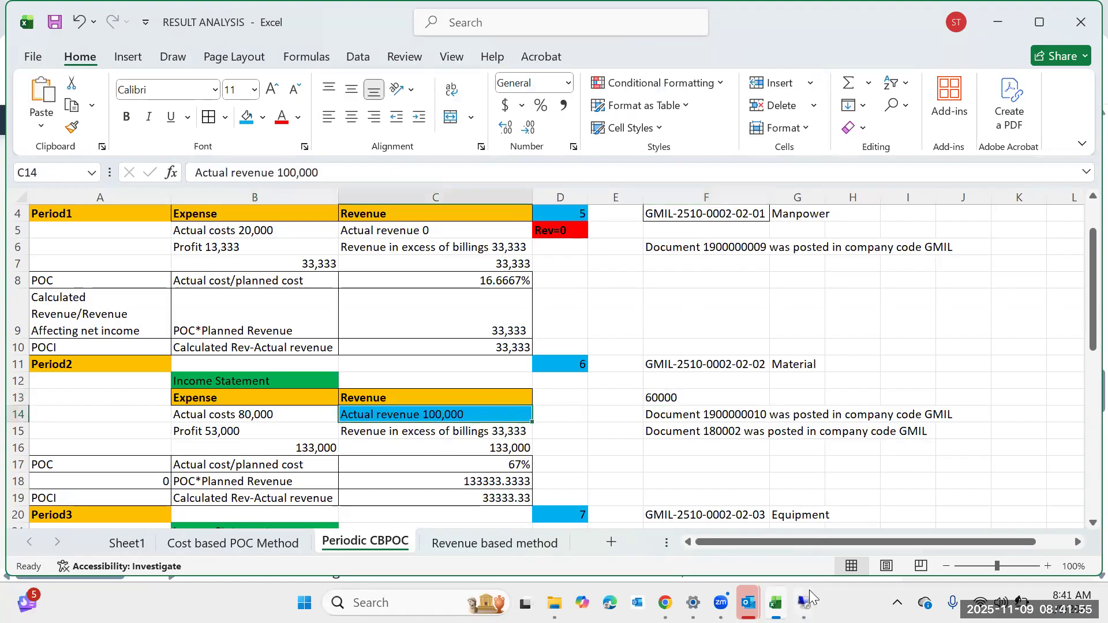
mouse_move(808, 591)
scroll(690, 389, down, 1)
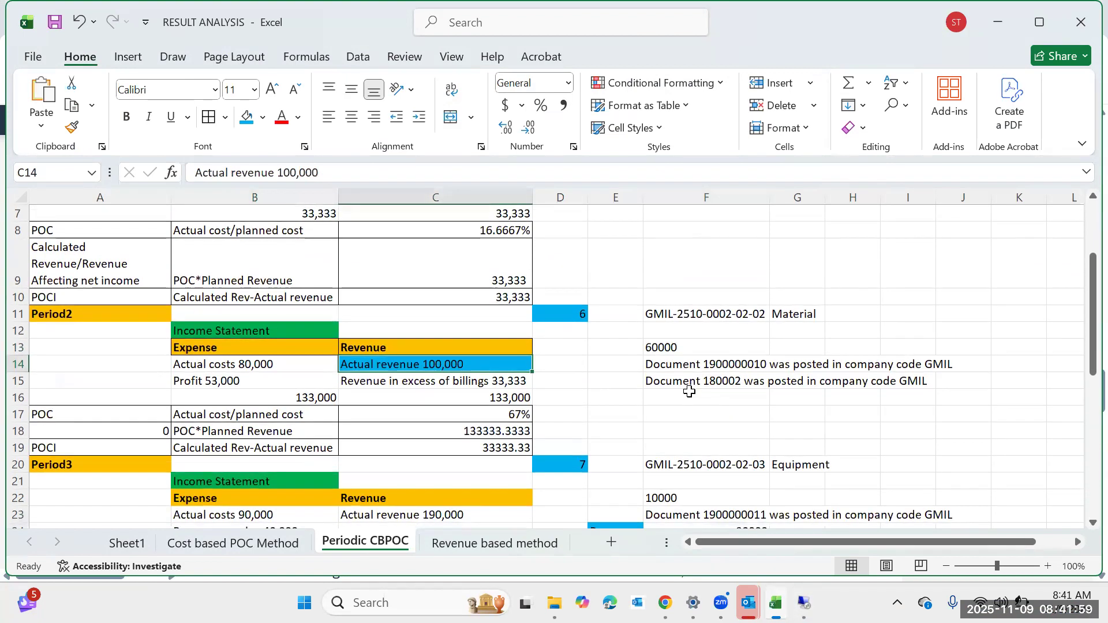
scroll(691, 391, down, 1)
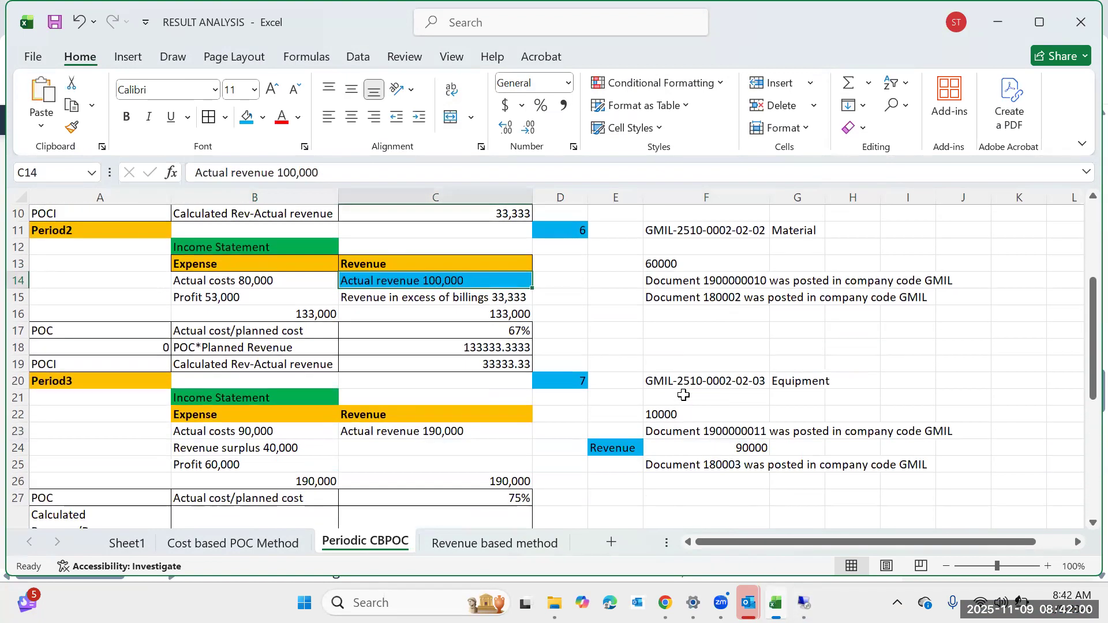
click(476, 364)
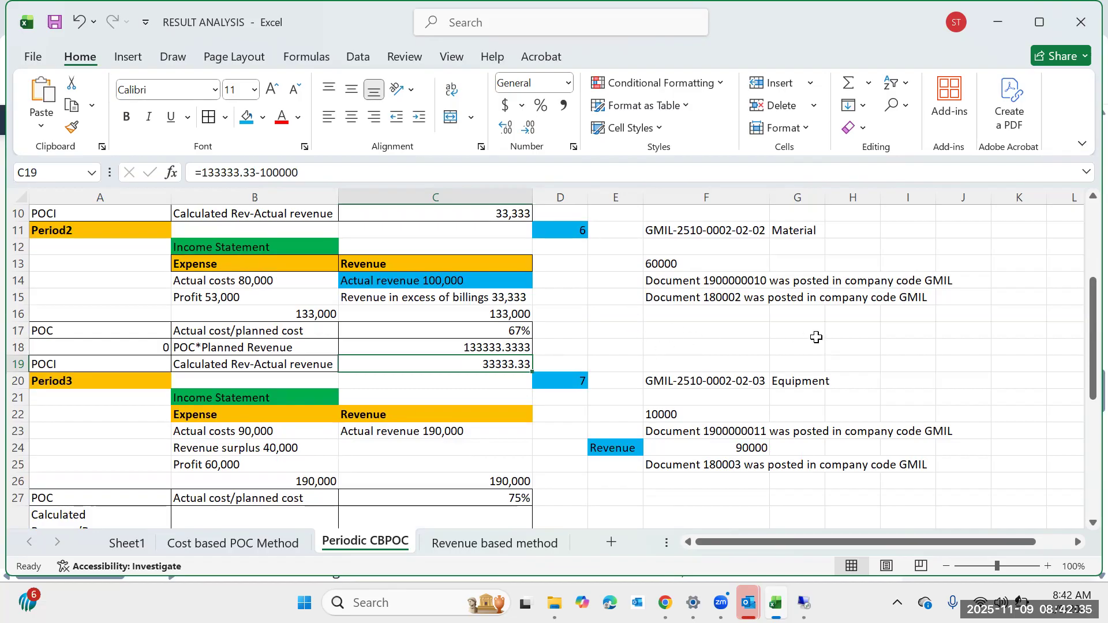
click(810, 333)
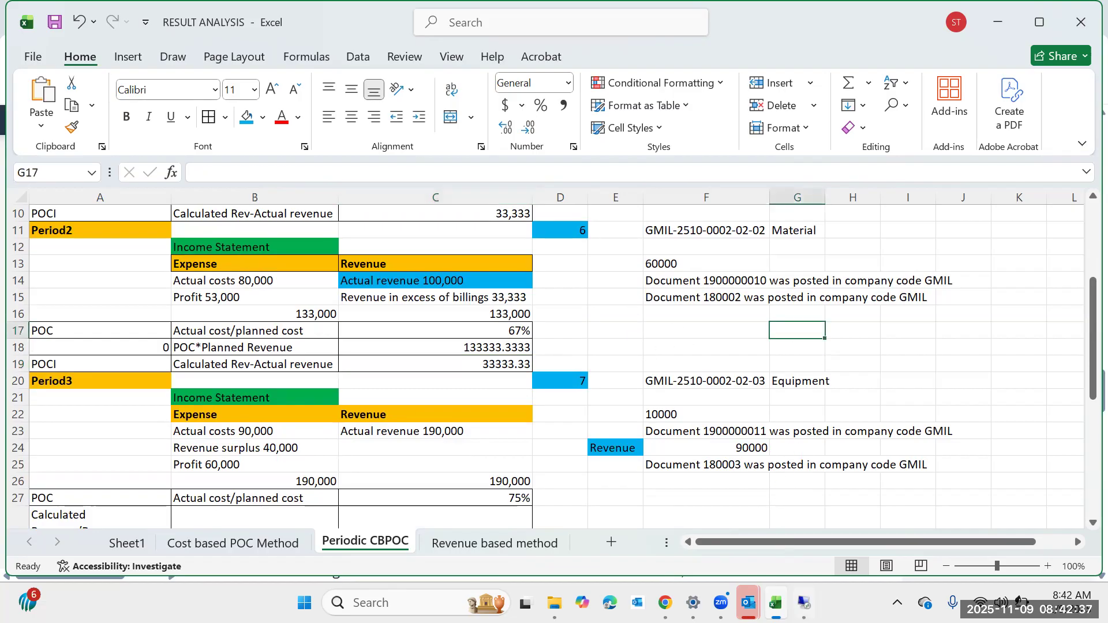
Return to the settlement and reopen its accounting document 100028 from the accounting documents list.
mouse_move(804, 602)
click(801, 514)
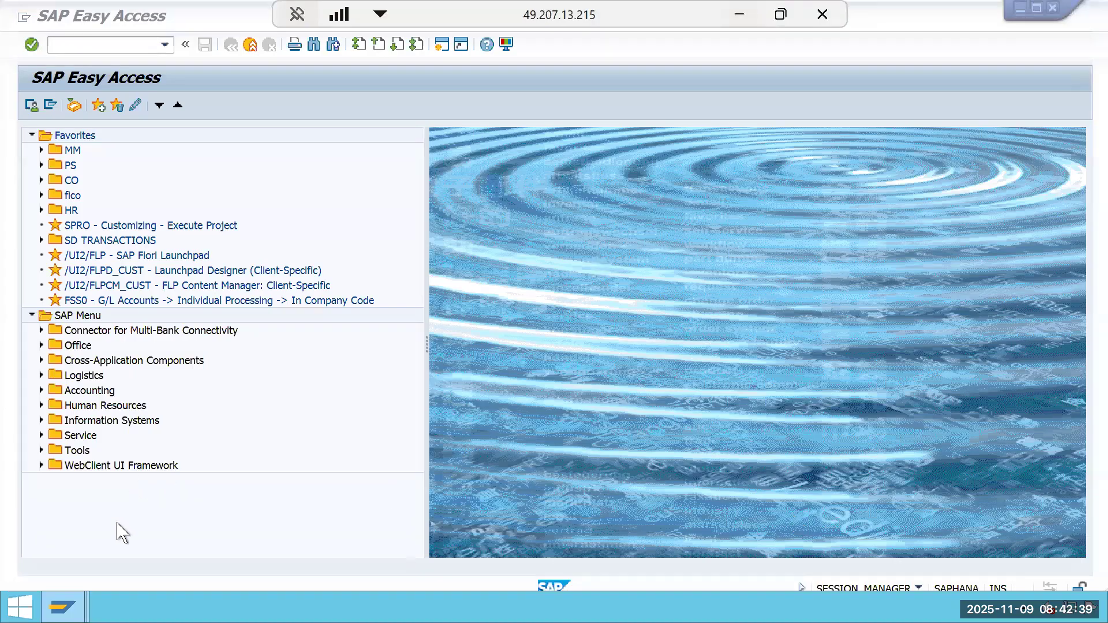
mouse_move(63, 607)
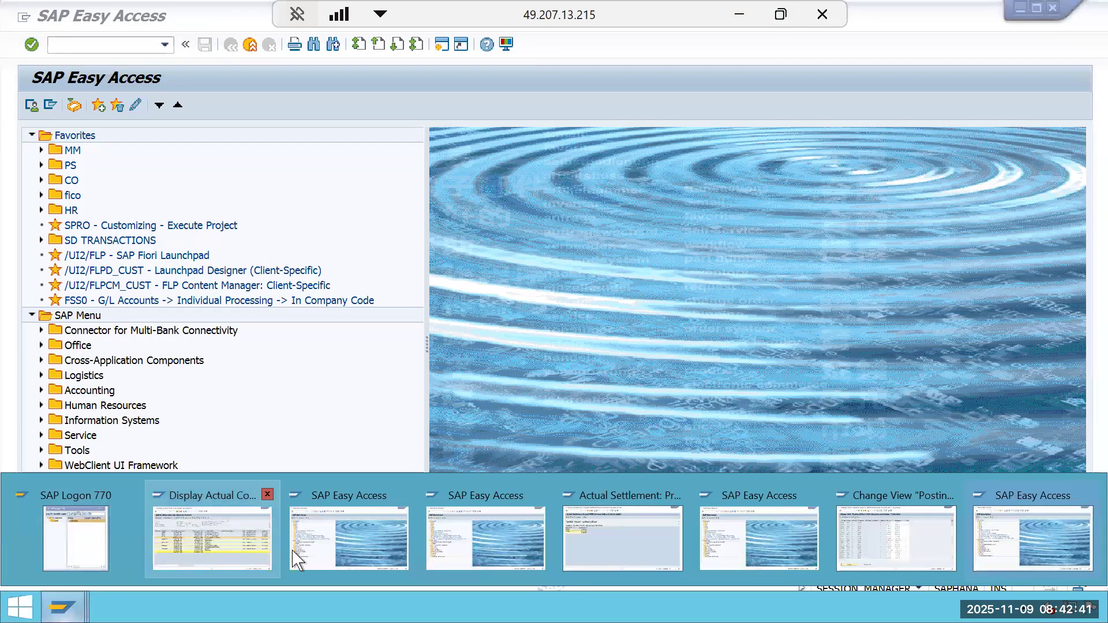
click(555, 536)
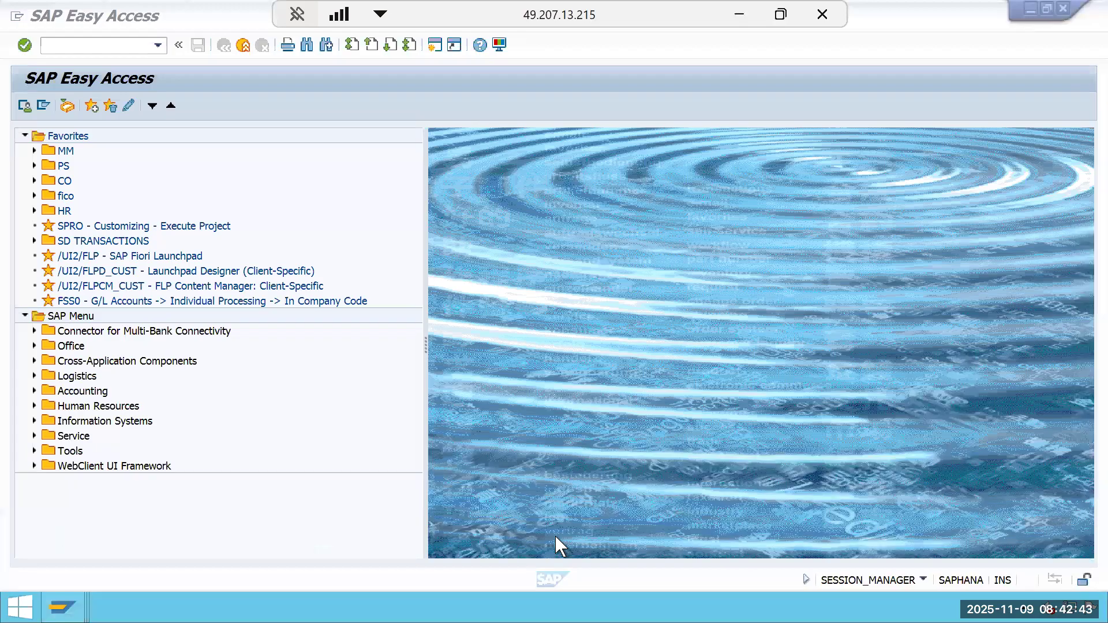
click(240, 147)
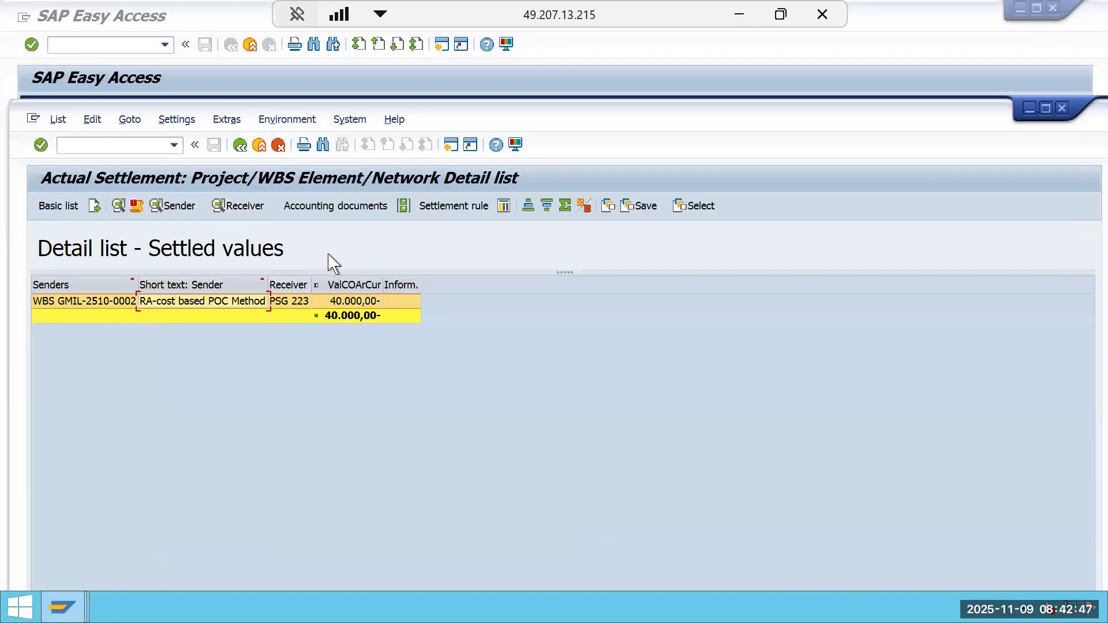
click(345, 207)
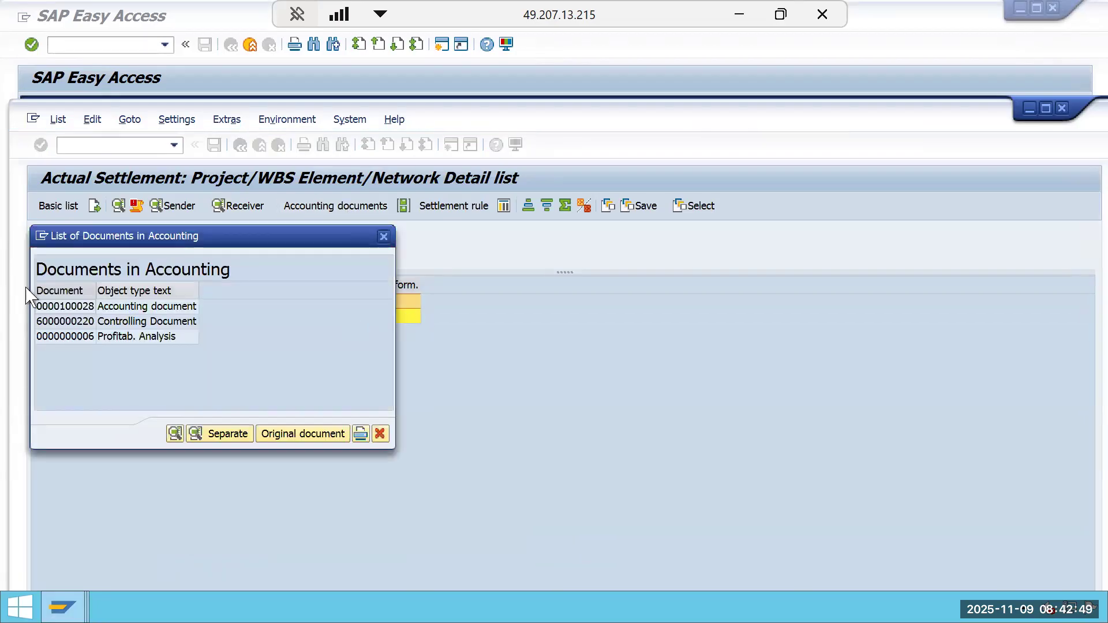
double_click(137, 308)
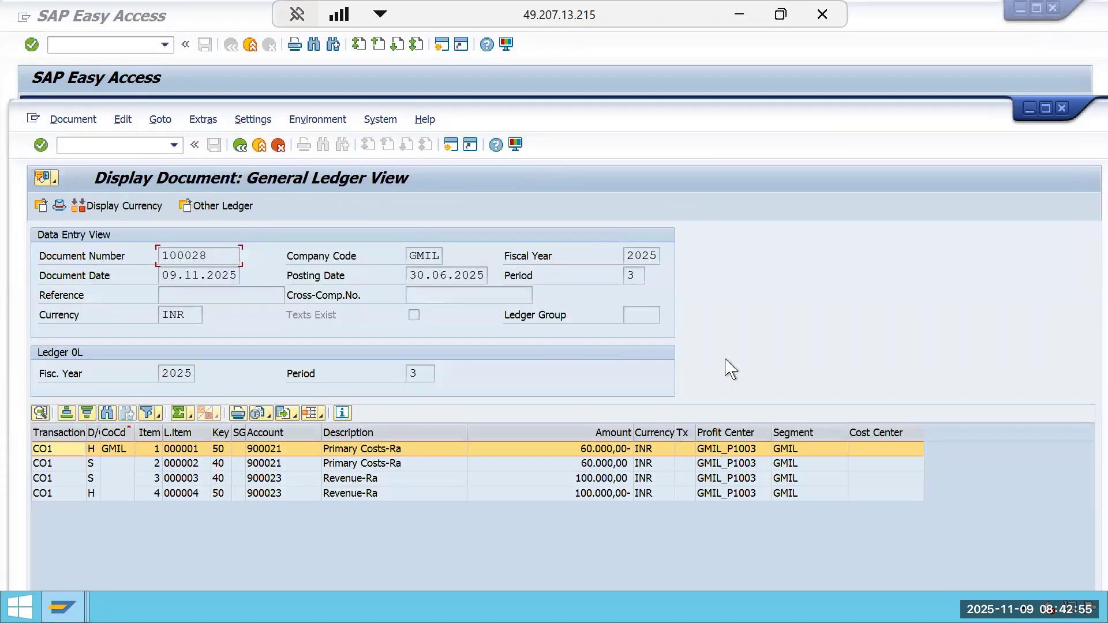
Leave the posting rules screen and switch to the actual cost line items report for project GMIL-2510-0002.
click(249, 45)
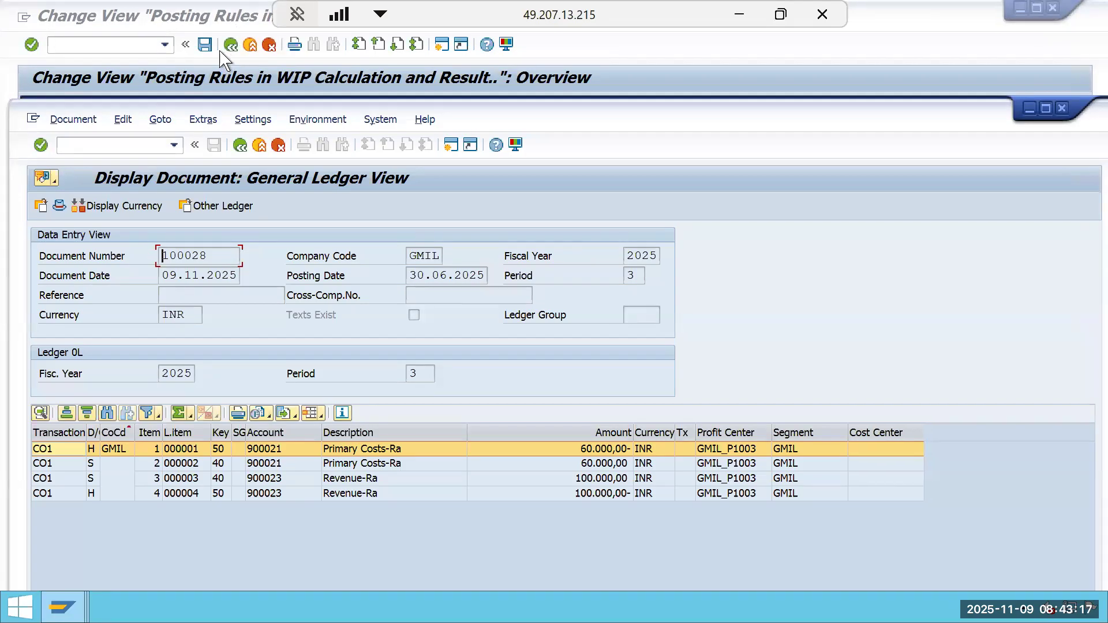
click(232, 60)
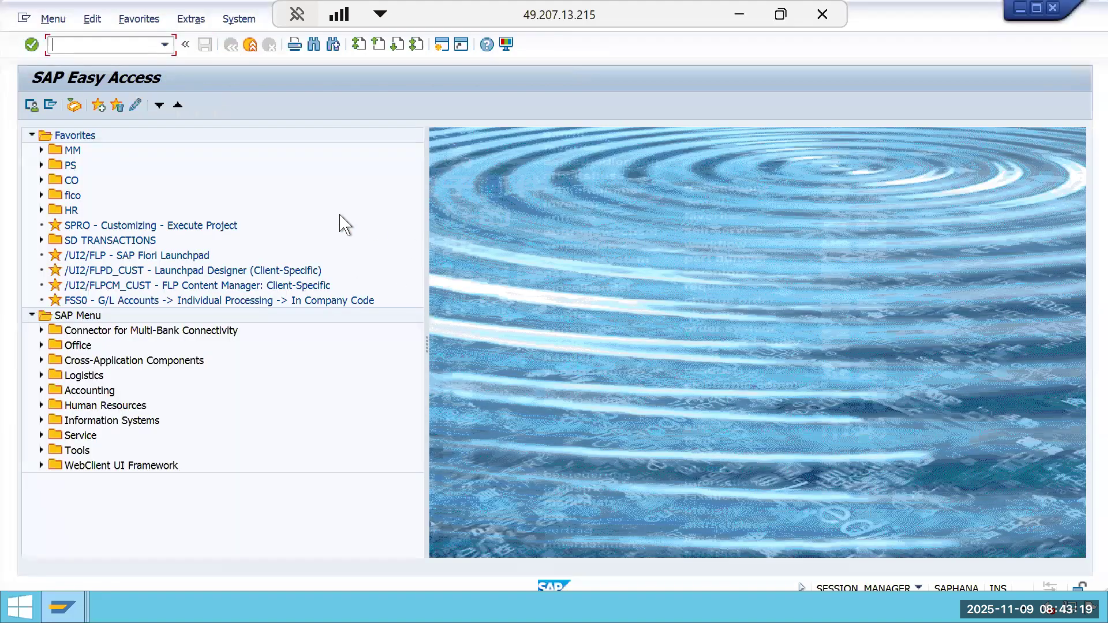
click(60, 598)
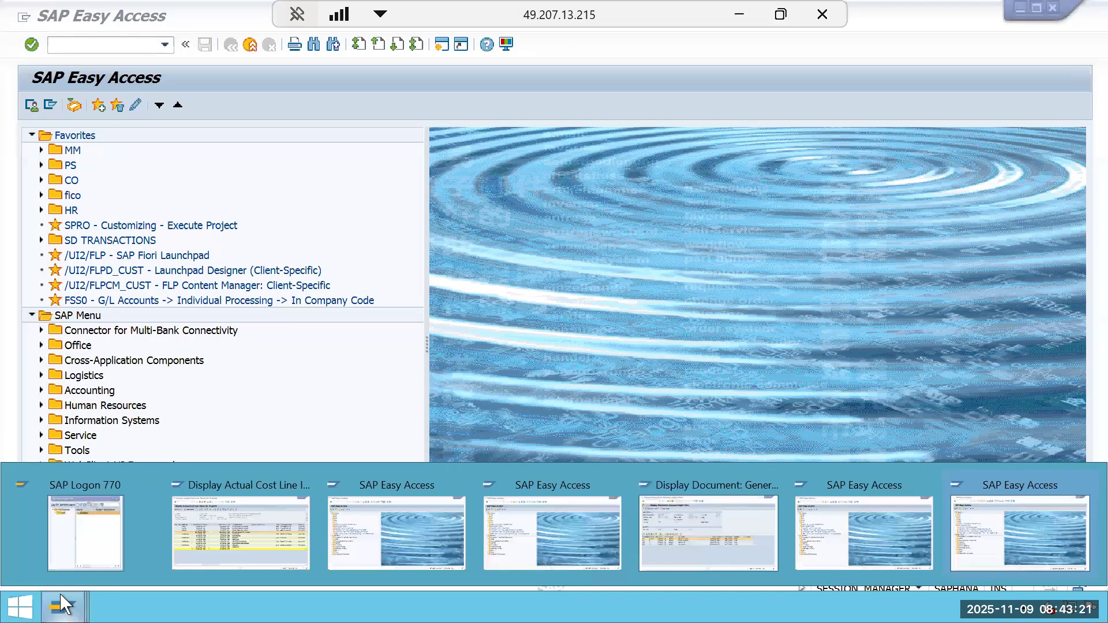
click(293, 556)
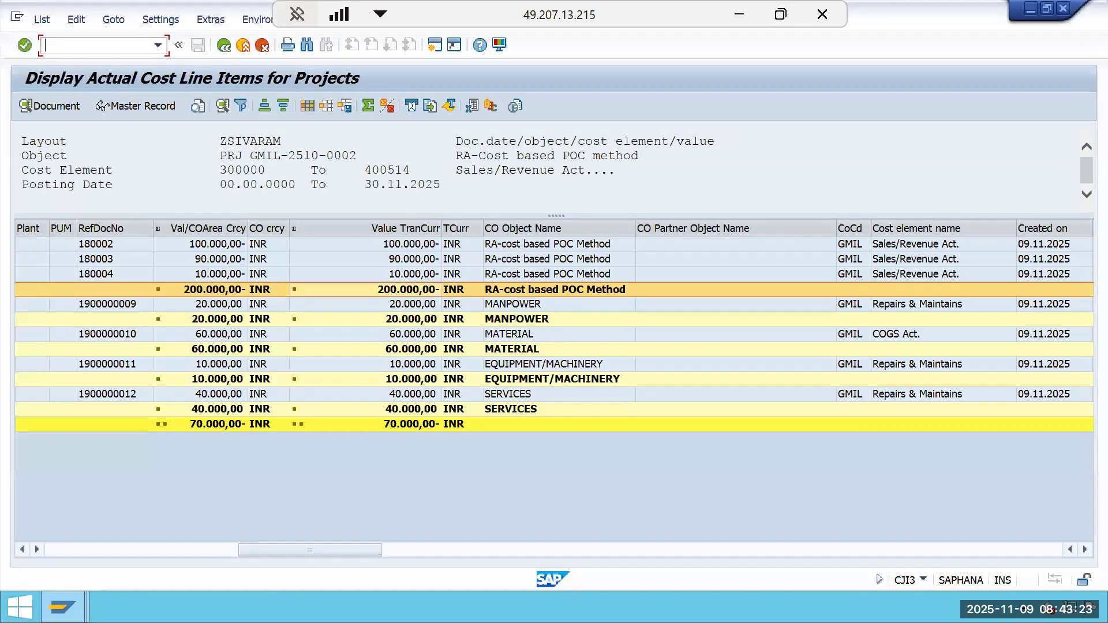
Exit the project actual cost line item list, confirming, to return to its selection screen.
mouse_move(63, 607)
click(722, 545)
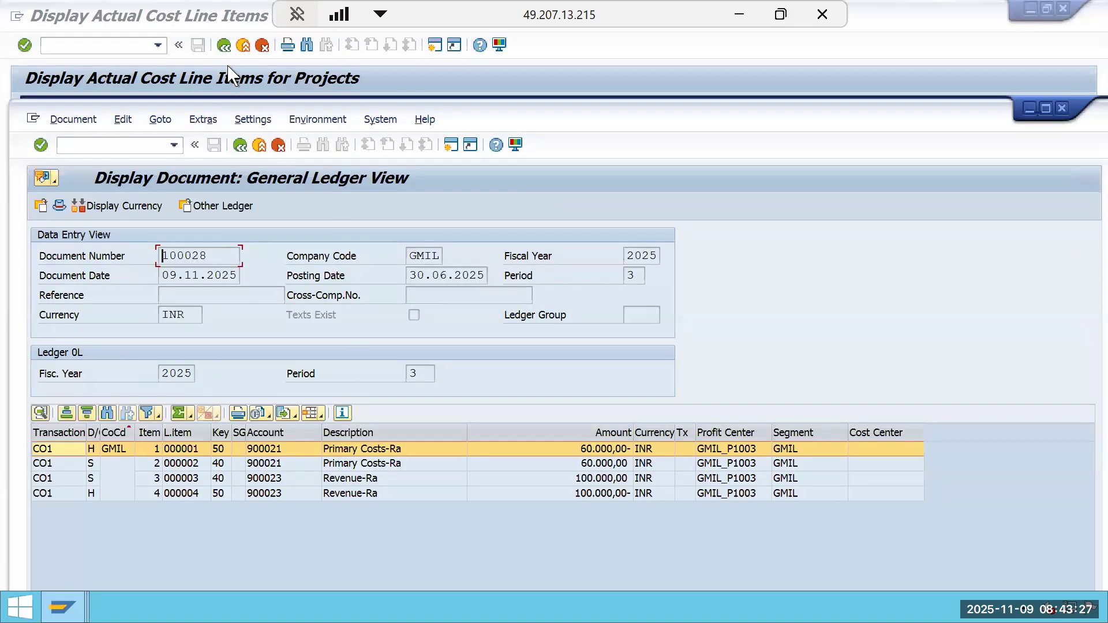
click(228, 48)
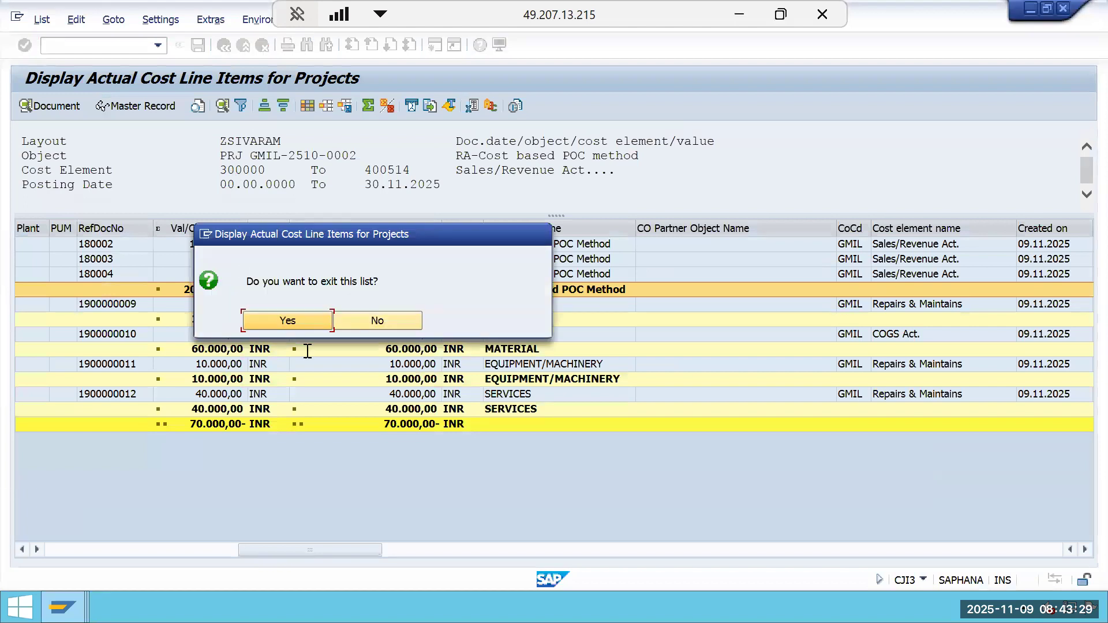
click(287, 321)
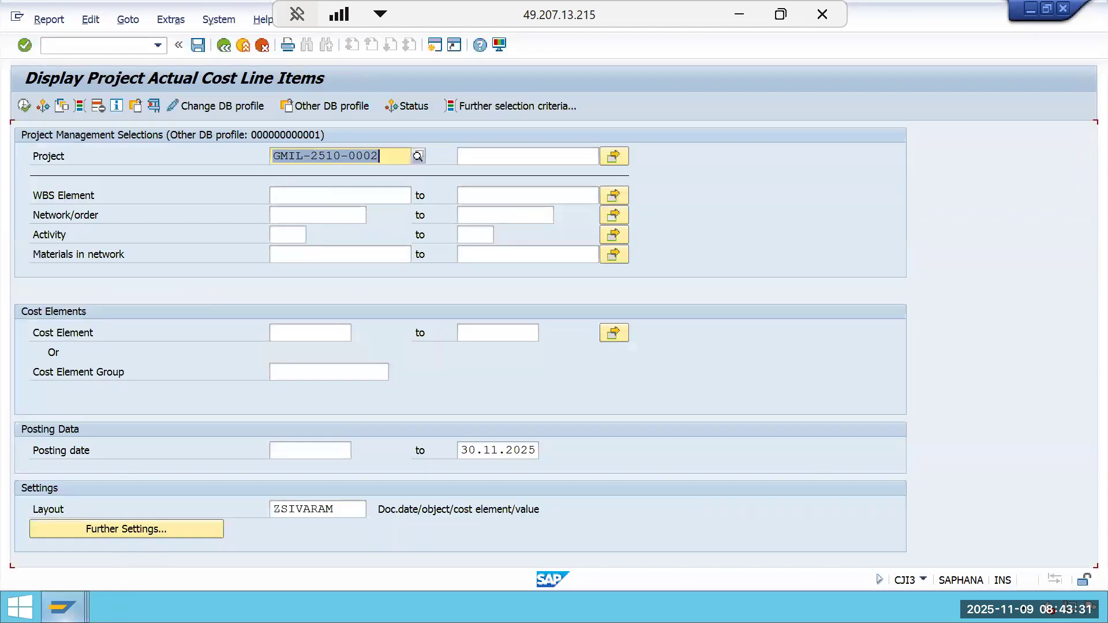
mouse_move(64, 605)
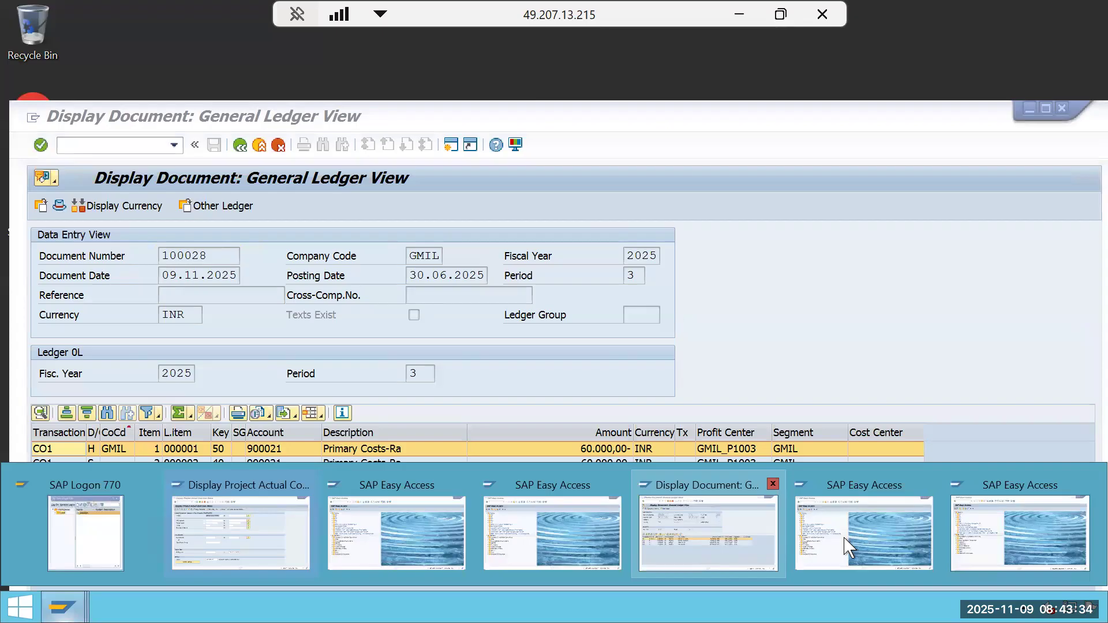
Run results analysis (KKA2) for WBS element GMIL-2510-0002 for period 4 of fiscal year 2025.
click(839, 528)
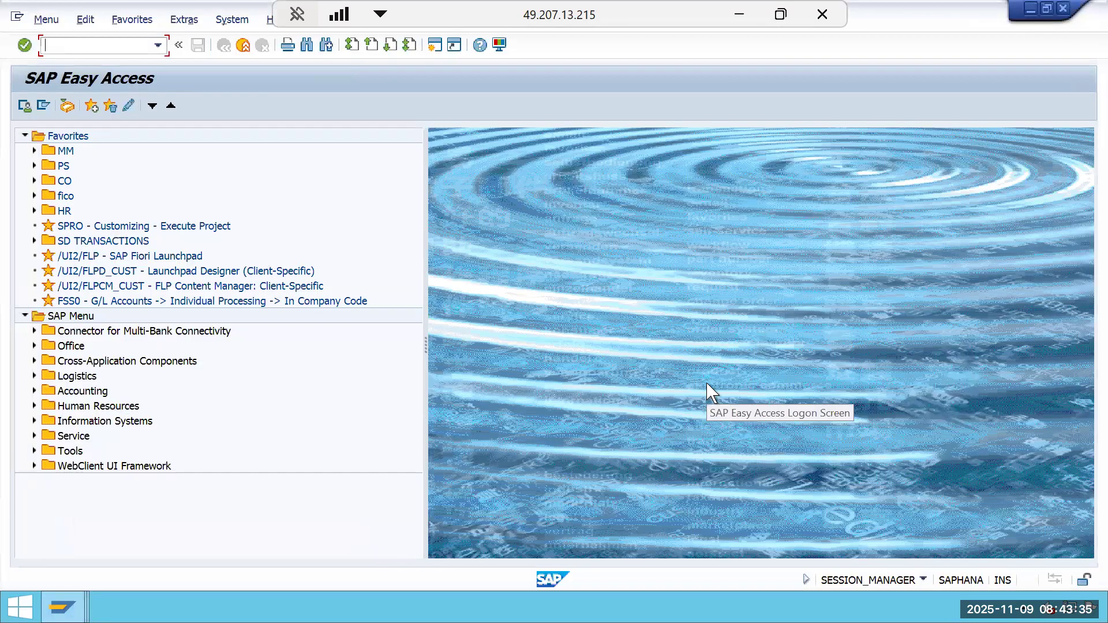
text(KKA2)
key(Return)
key(Tab)
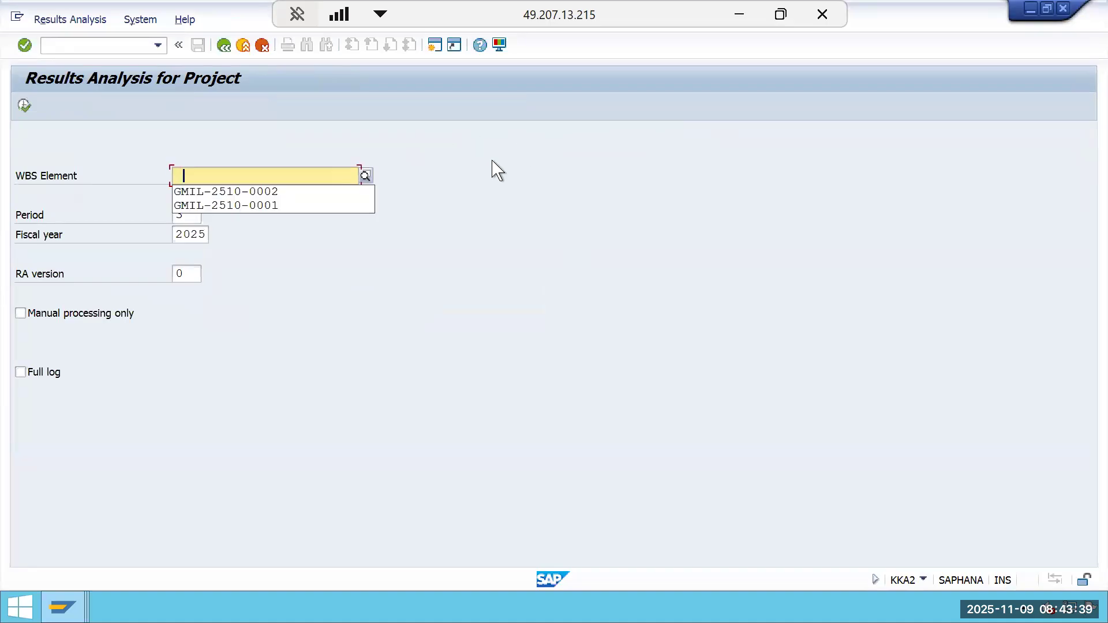
key(Return)
click(192, 217)
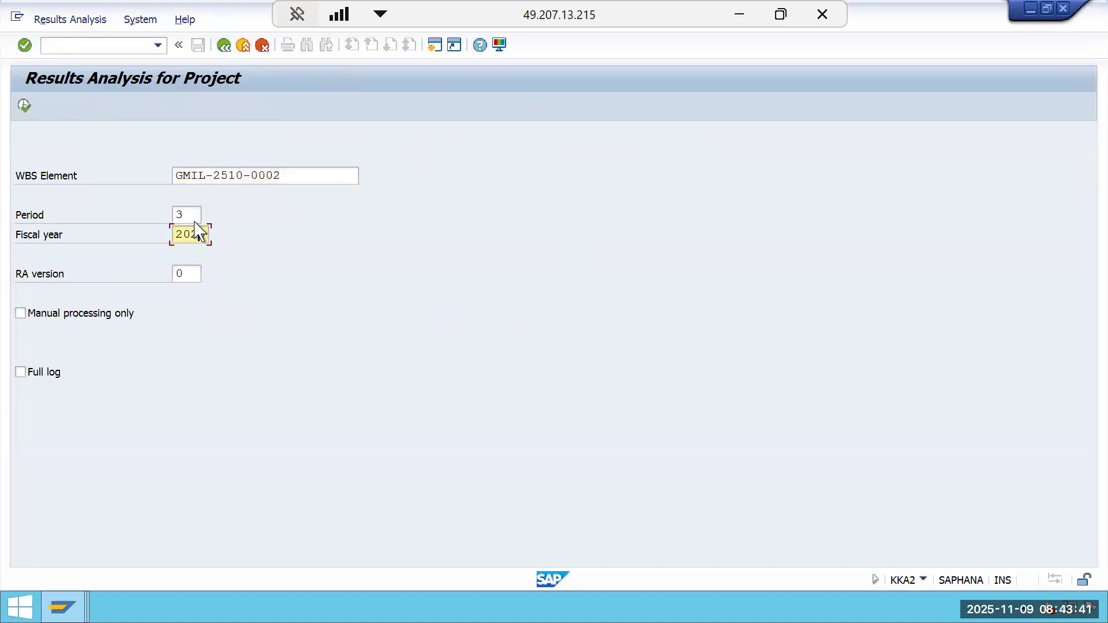
key(BackSpace)
text(4)
click(23, 106)
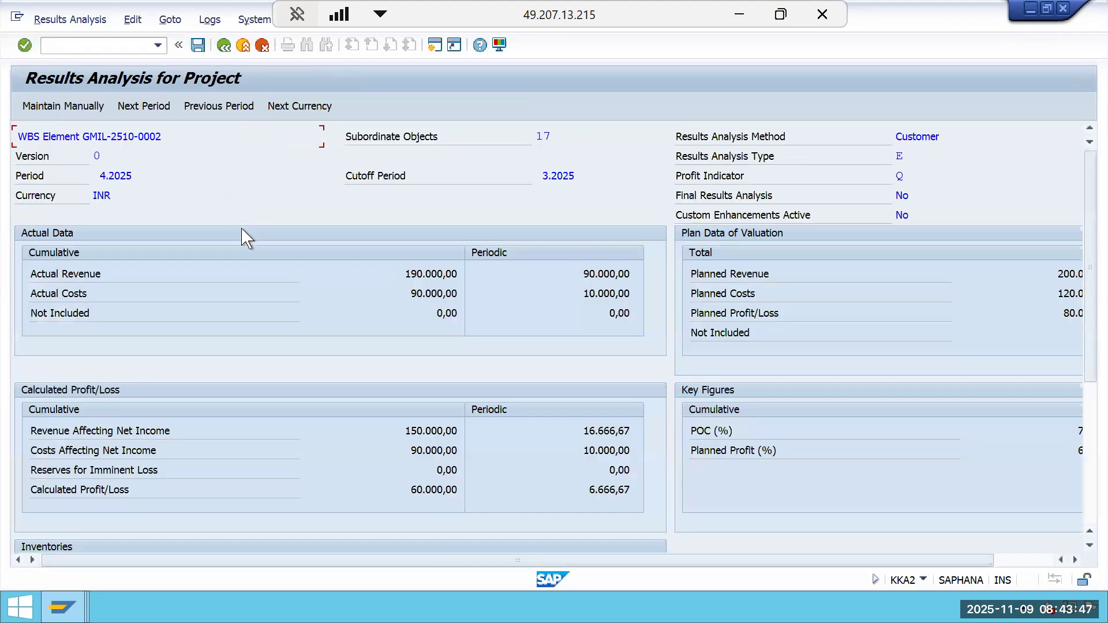
Compare the Period 3 section of the Periodic CBPOC sheet in the Excel workbook.
click(739, 14)
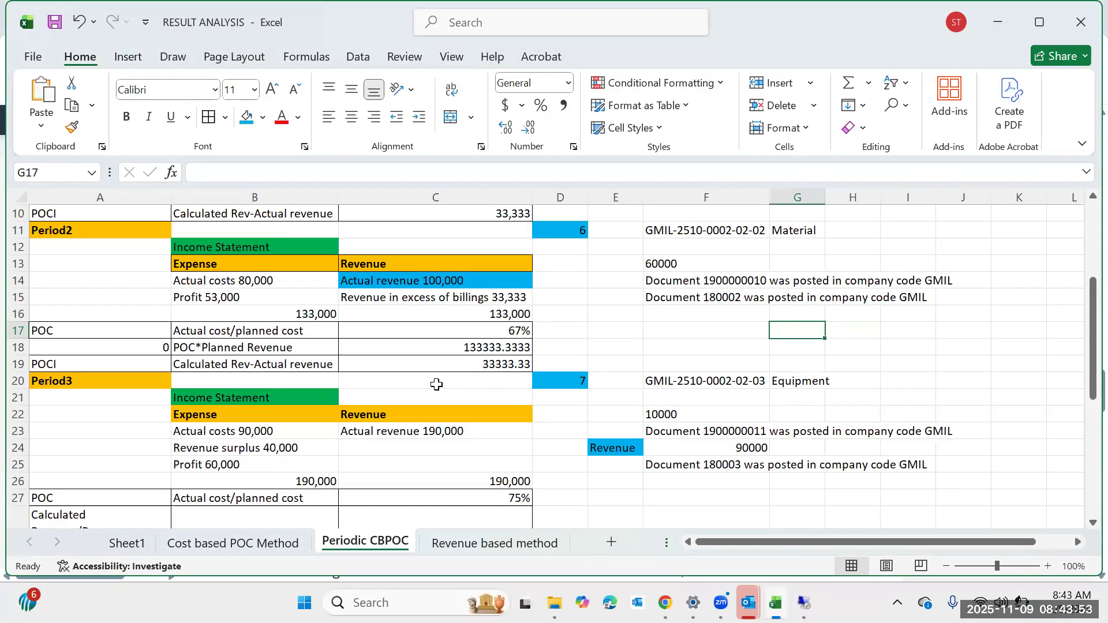
scroll(436, 384, down, 1)
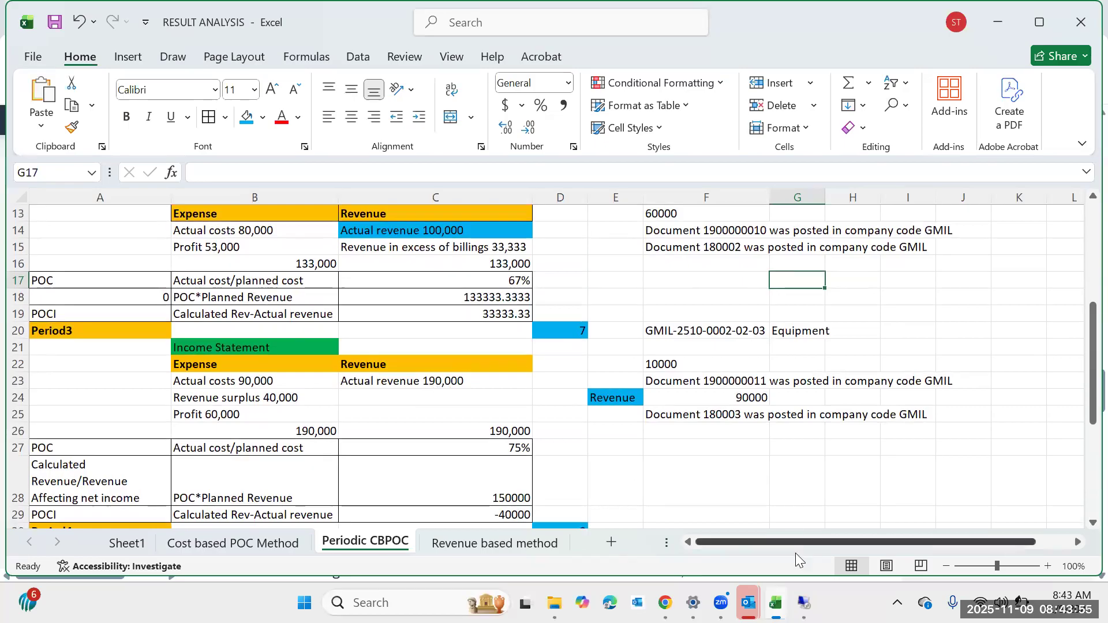
mouse_move(804, 603)
click(810, 531)
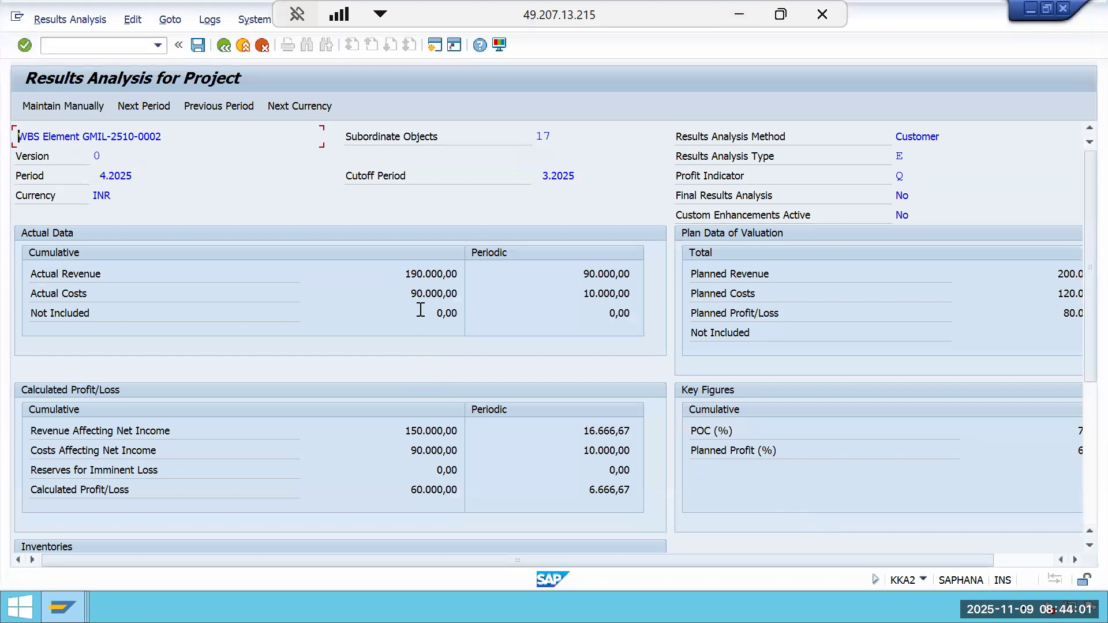
Examine the period 4 results analysis inventories, calculated profit/loss and POC key figures.
scroll(420, 310, down, 5)
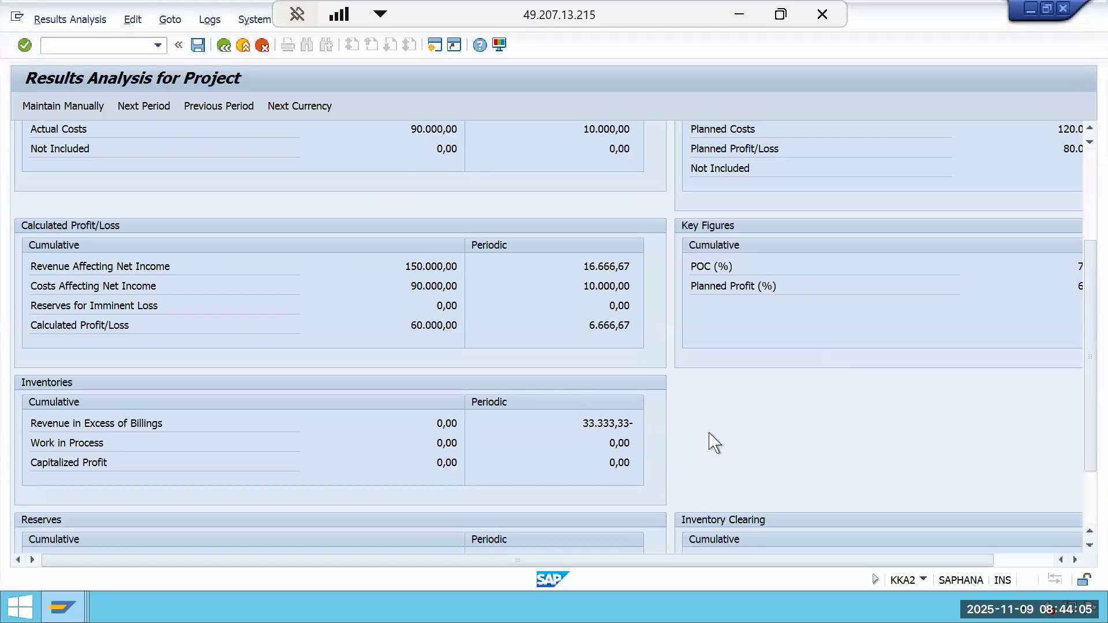
drag(597, 423, 551, 428)
click(746, 427)
click(536, 427)
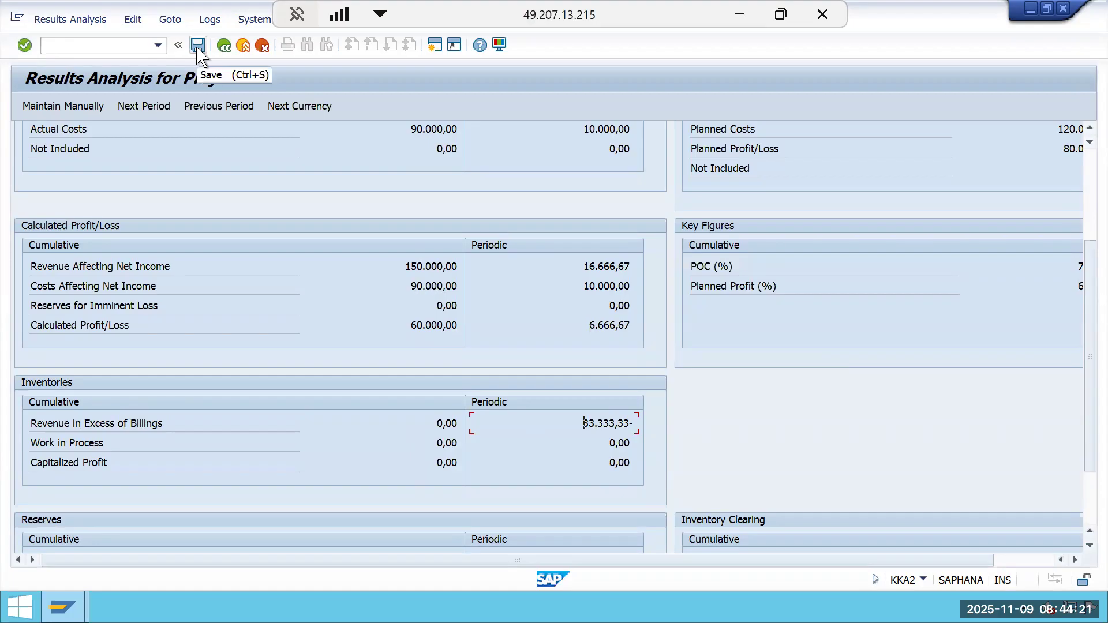
scroll(294, 292, up, 3)
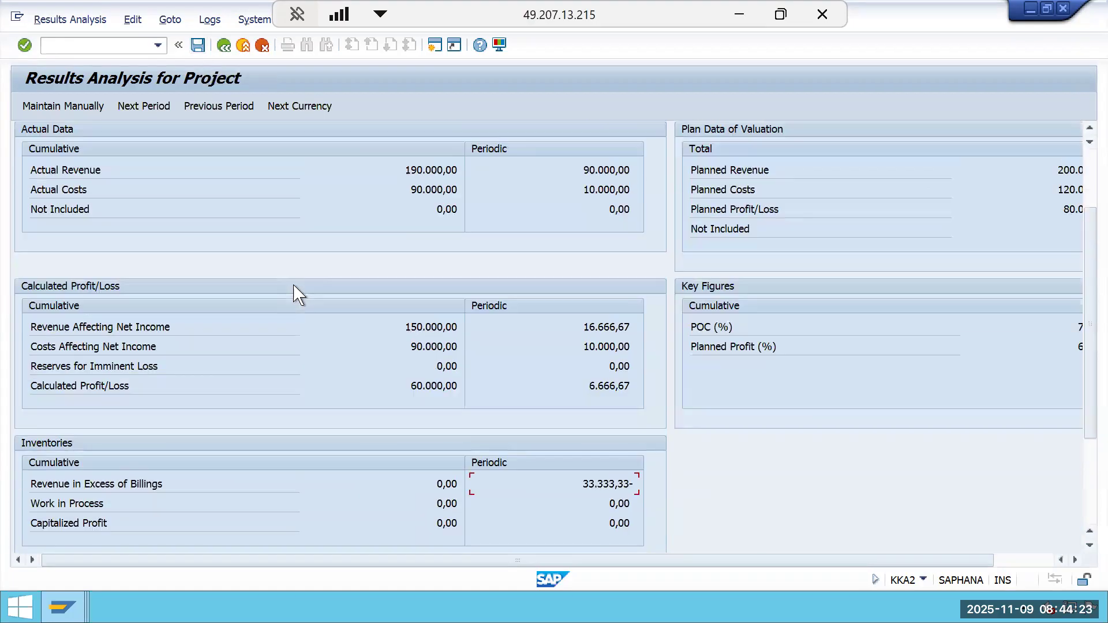
scroll(550, 397, down, 5)
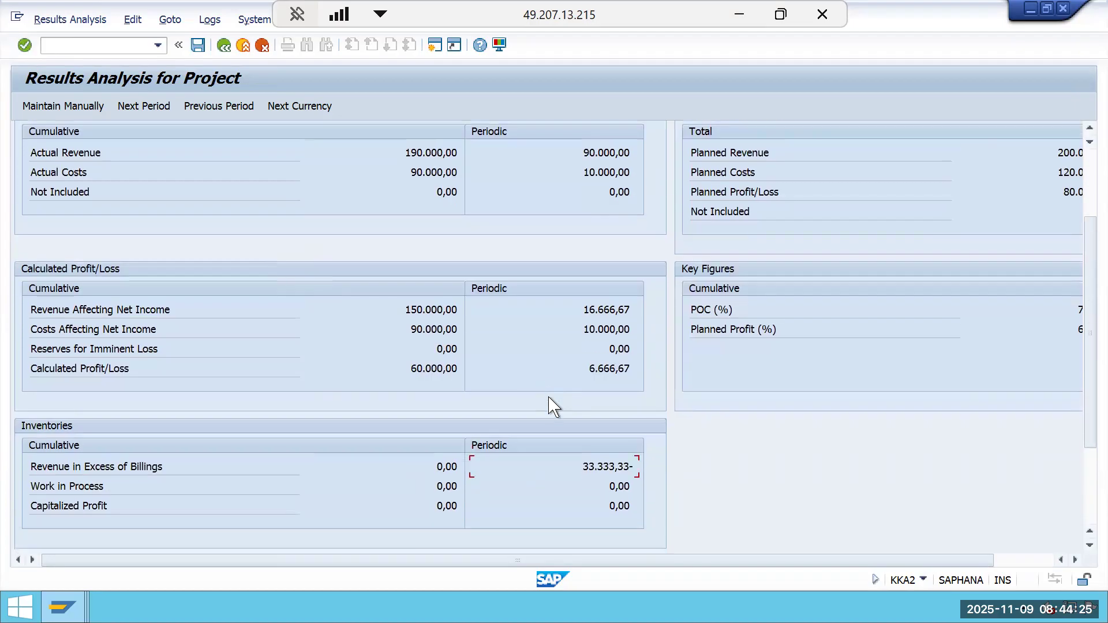
scroll(550, 398, up, 5)
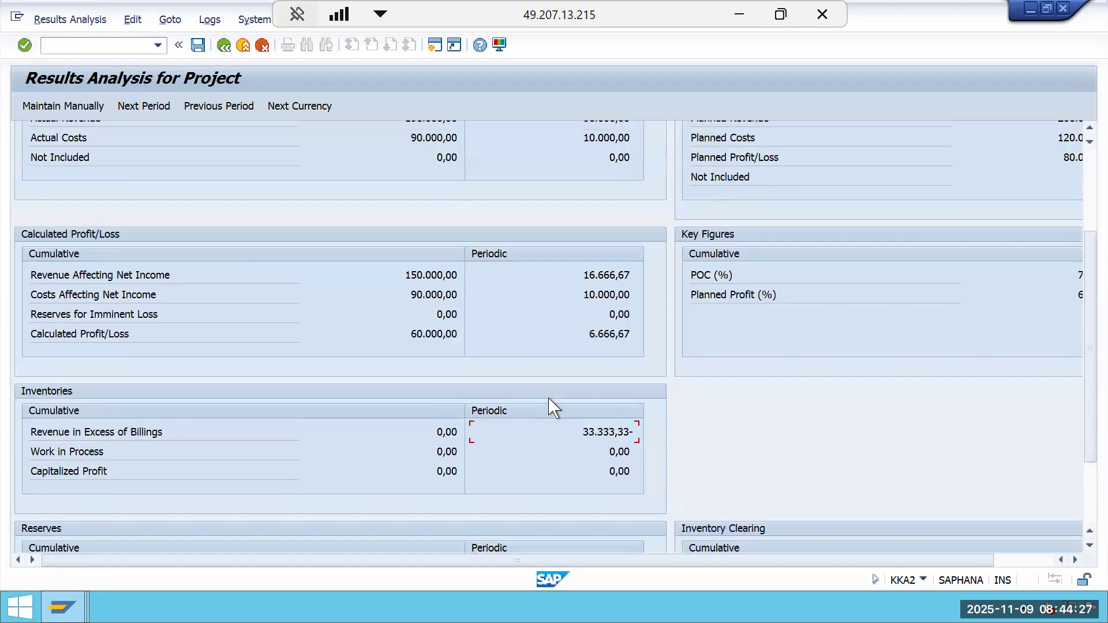
click(1045, 559)
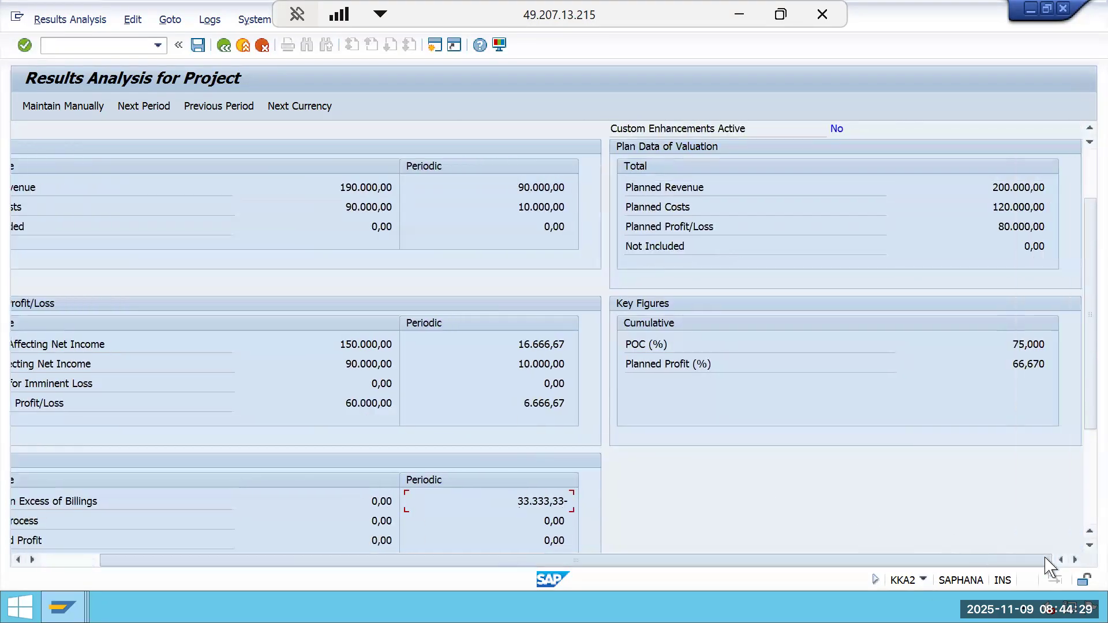
drag(1047, 565, 989, 563)
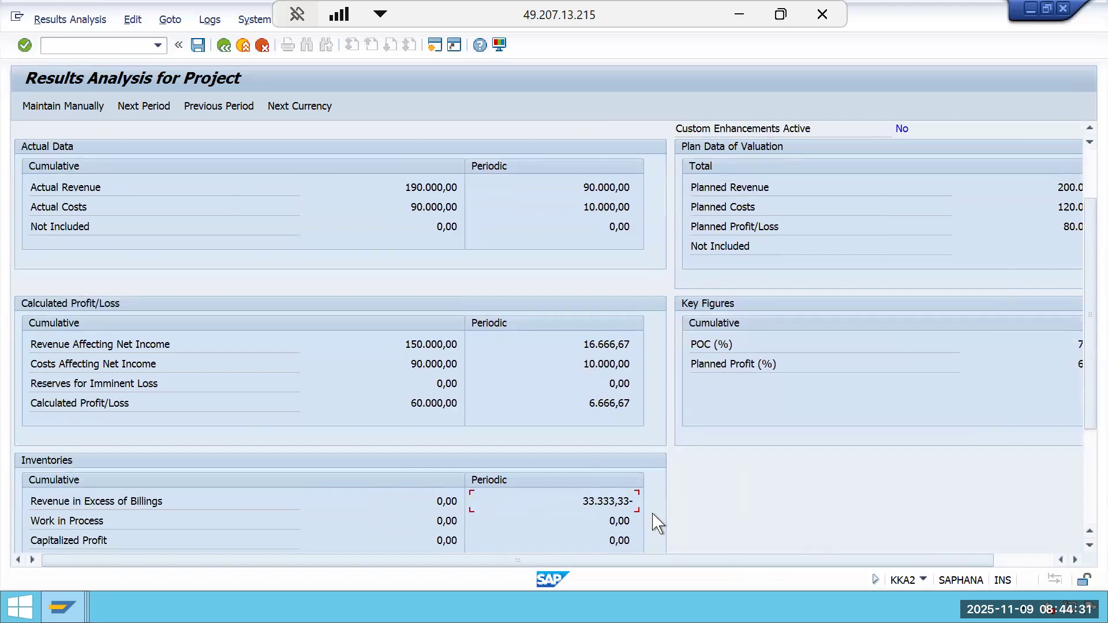
Check the Excel sheet and the SAP Help cost-based POC example for Period 3.
click(740, 16)
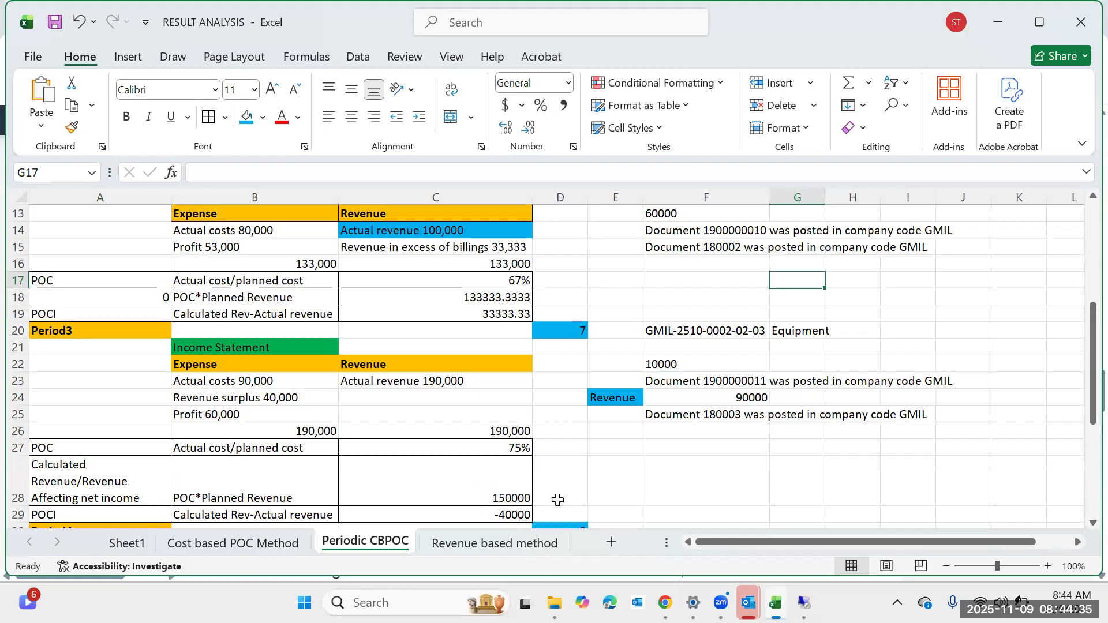
click(1000, 33)
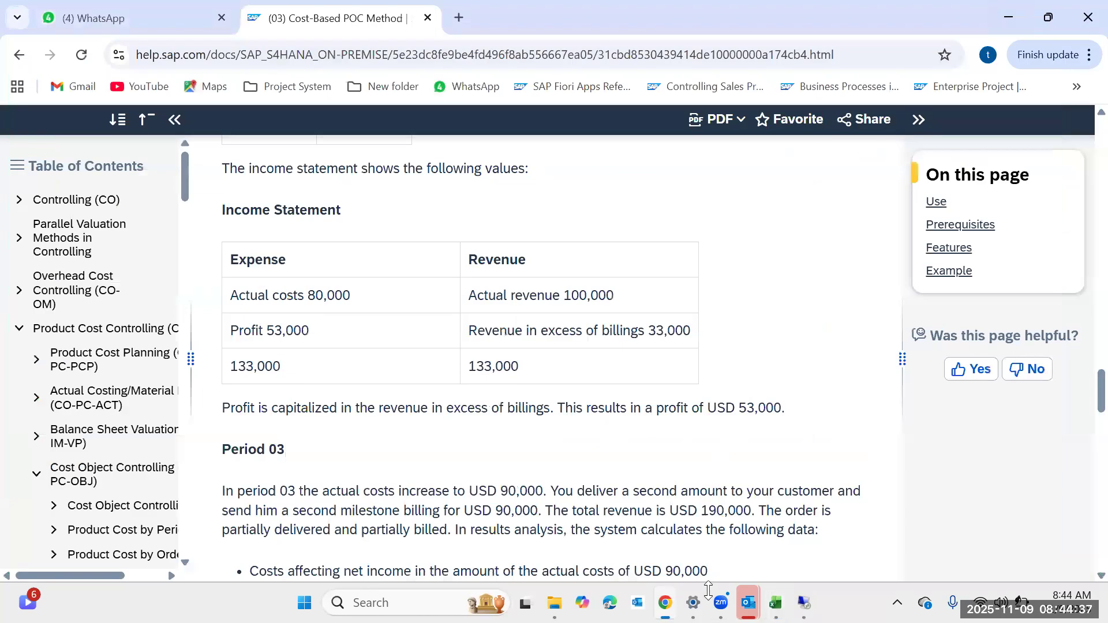
click(799, 604)
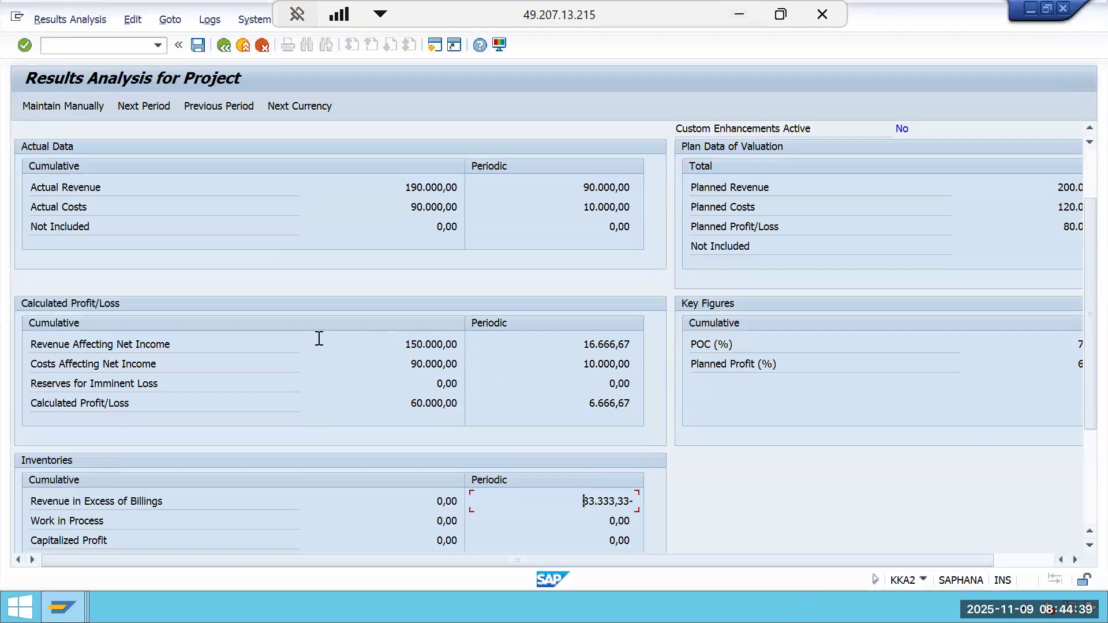
Re-examine the period 4 actual data, calculated profit/loss and key figures in the results analysis.
scroll(672, 410, up, 2)
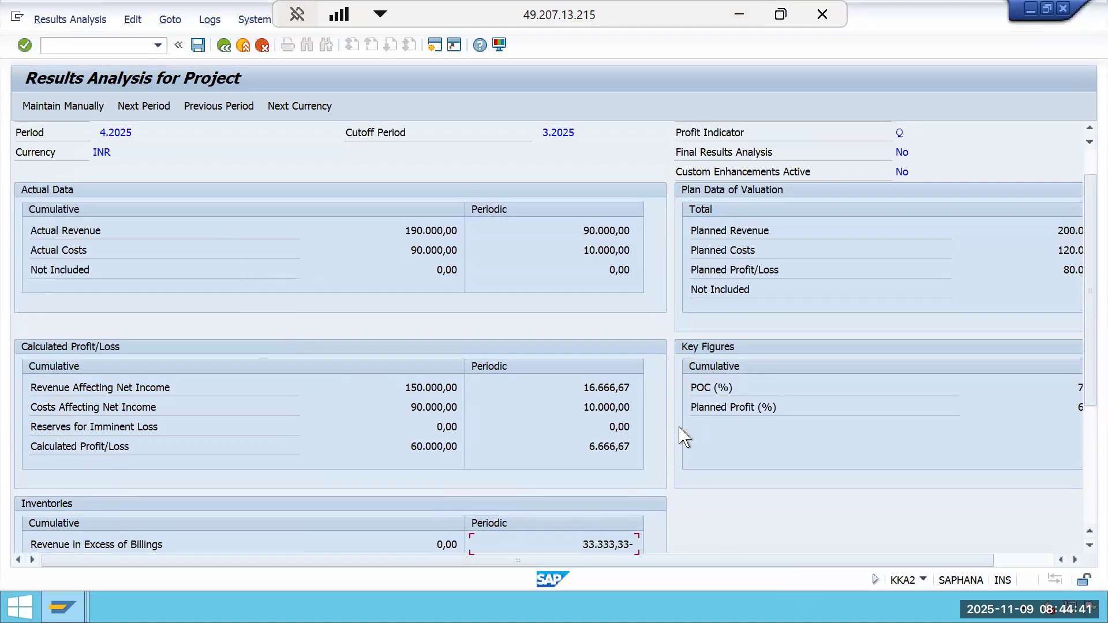
scroll(682, 430, down, 2)
scroll(681, 430, up, 2)
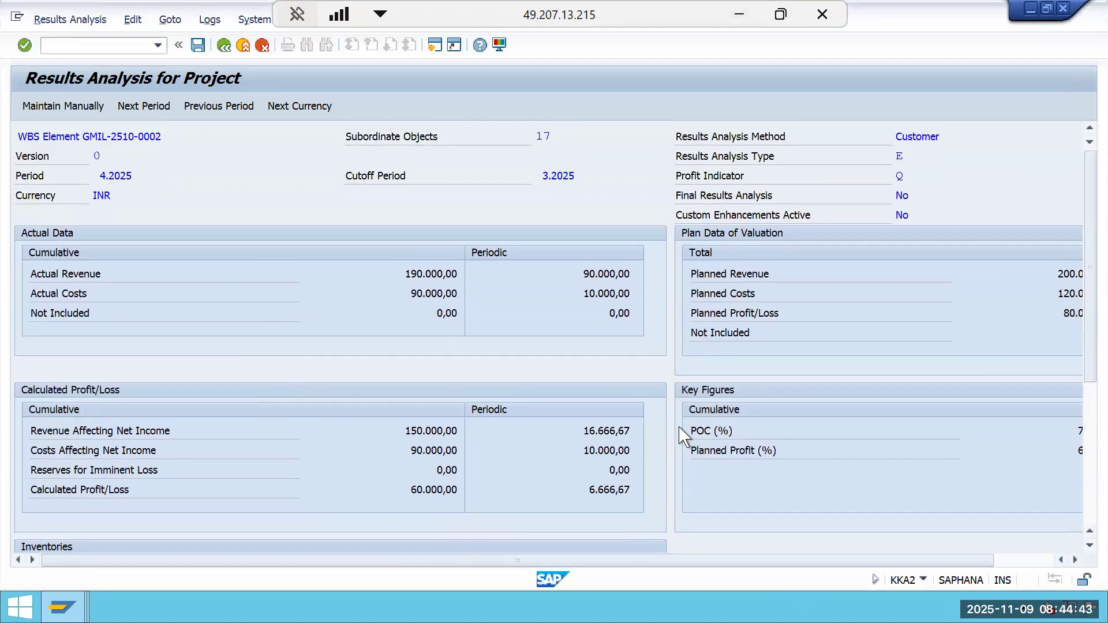
scroll(681, 430, down, 2)
scroll(683, 437, down, 1)
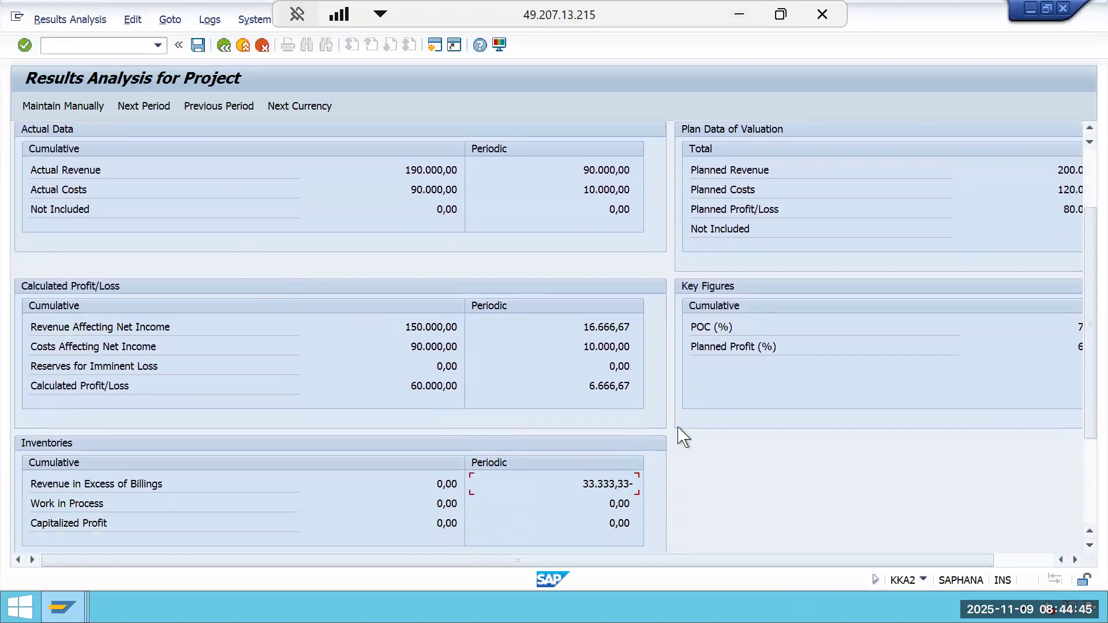
drag(854, 561, 871, 563)
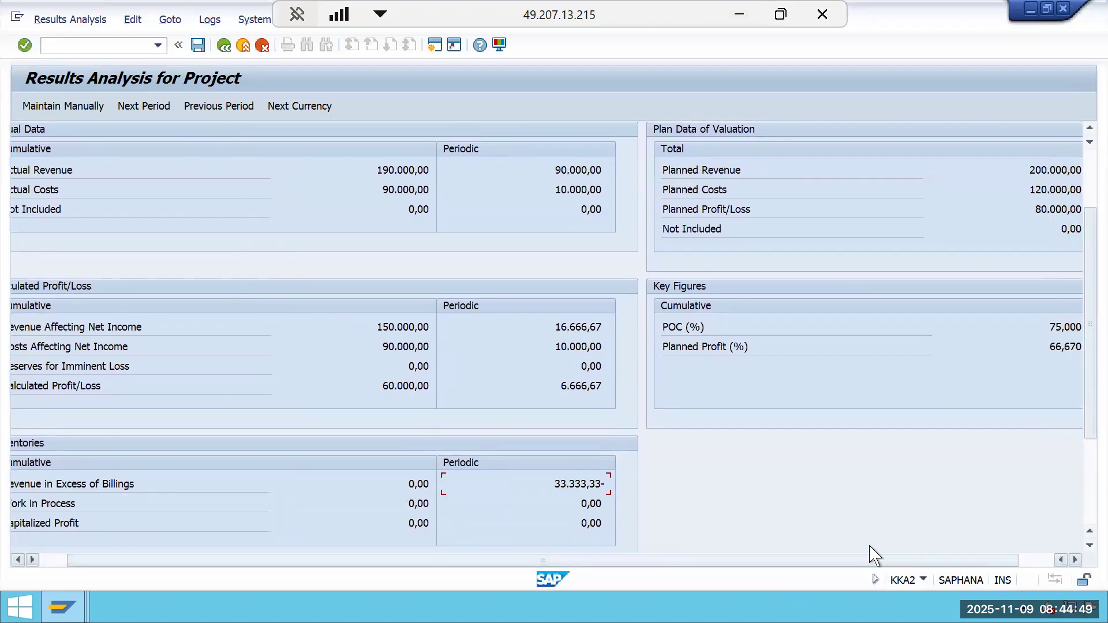
Save the results analysis and leave the transaction.
click(198, 46)
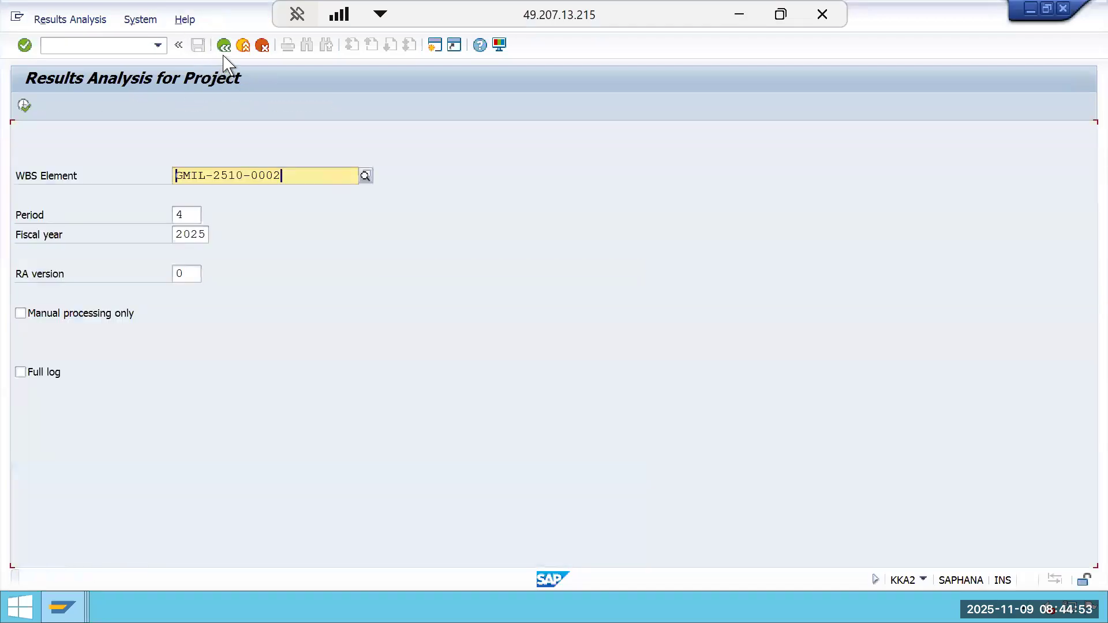
click(224, 47)
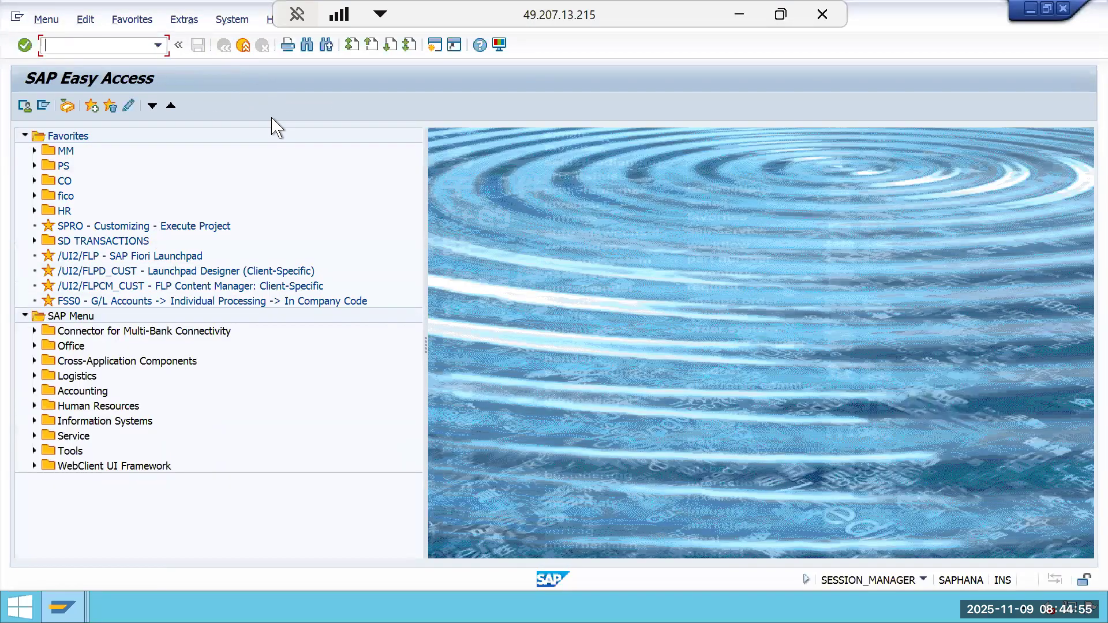
Generate settlement rules (CJB2) for project GMIL-2510-0002 for period 4 as a test run, with the WBS element field cleared.
text(CJB2)
key(Return)
click(186, 353)
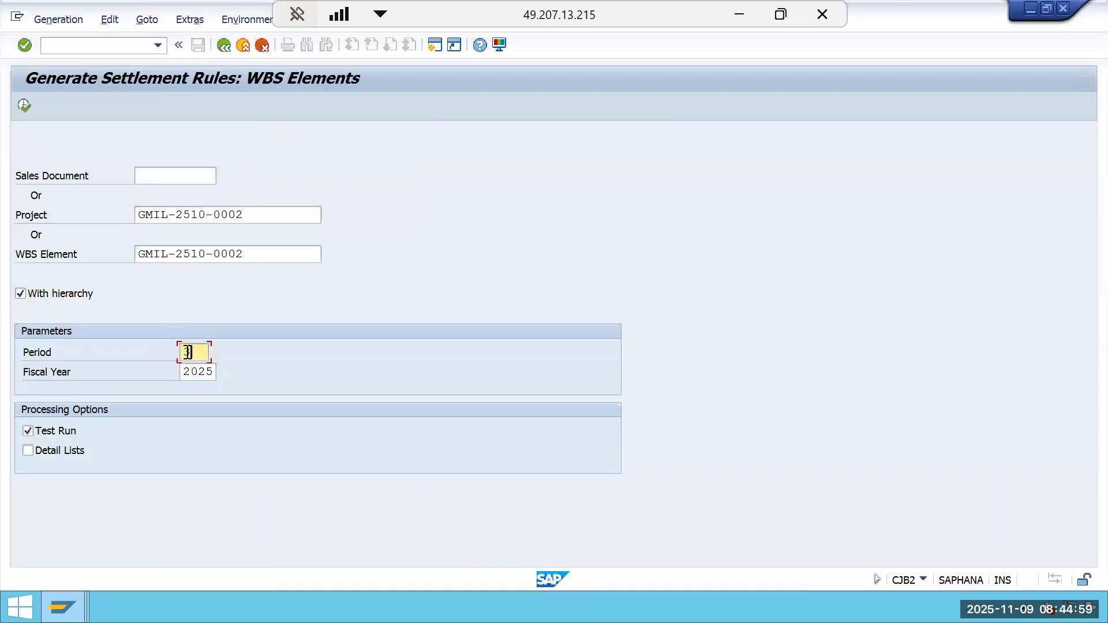
key(BackSpace)
text(4)
click(261, 263)
key(BackSpace)
key(BackSpace)
key(BackSpace)
key(BackSpace)
key(BackSpace)
key(BackSpace)
key(BackSpace)
key(BackSpace)
key(BackSpace)
key(BackSpace)
key(BackSpace)
key(BackSpace)
key(BackSpace)
key(BackSpace)
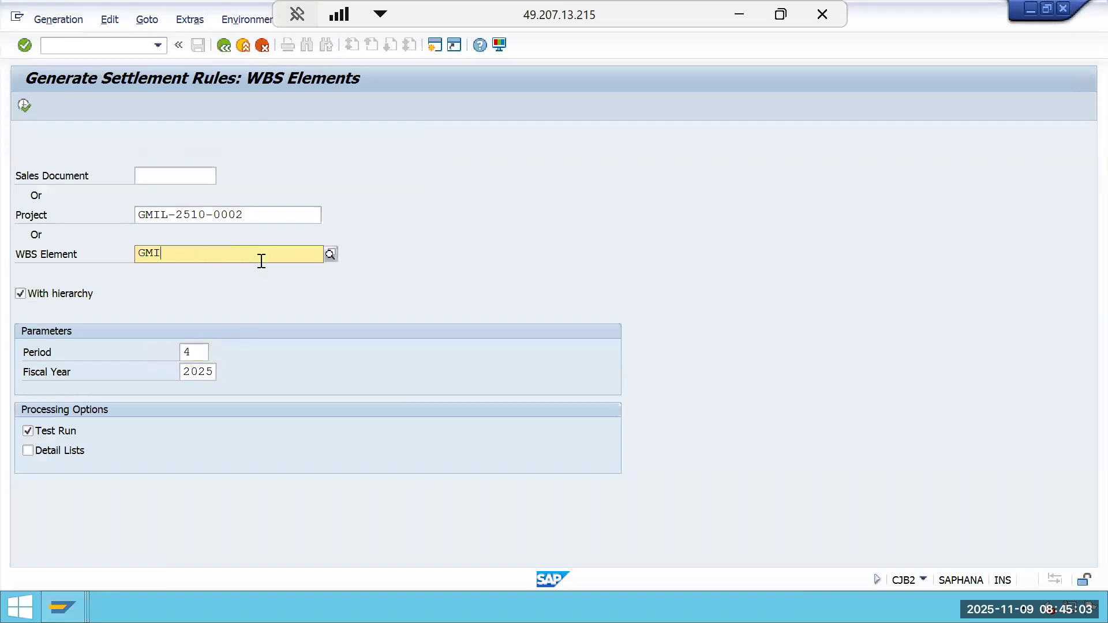
click(24, 107)
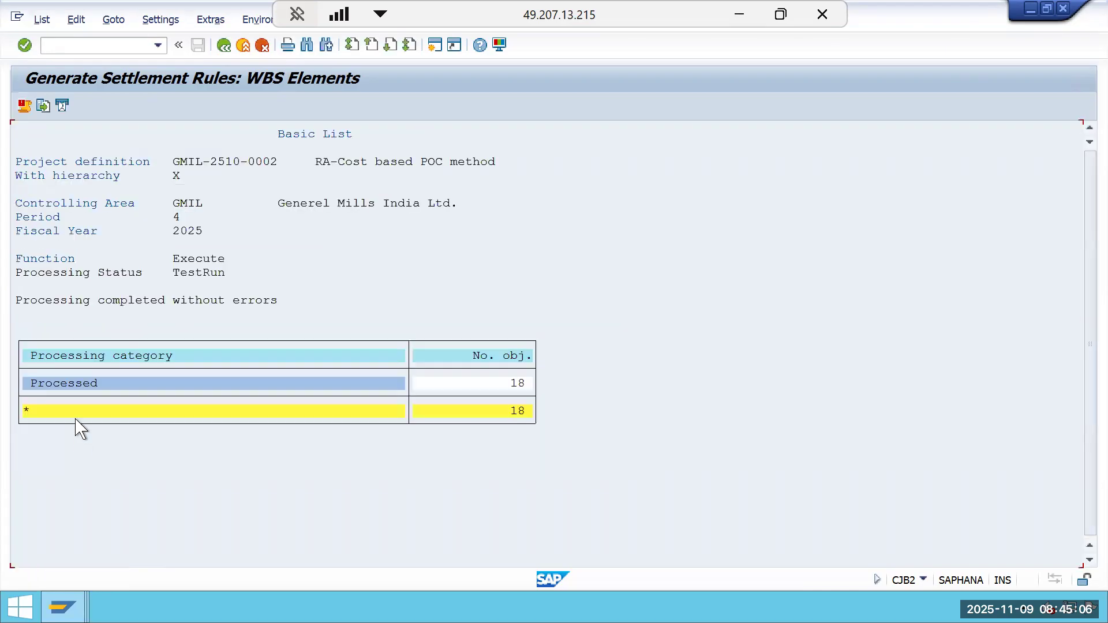
Rerun settlement rule generation for period 4 in update mode with detail lists.
click(224, 45)
click(28, 431)
click(28, 451)
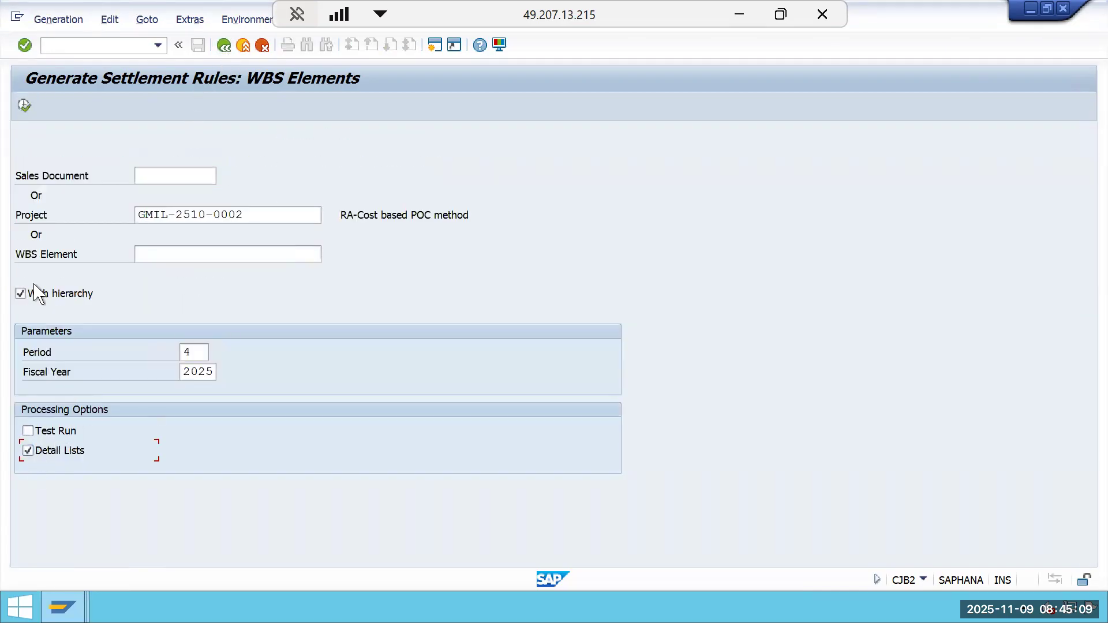
click(24, 106)
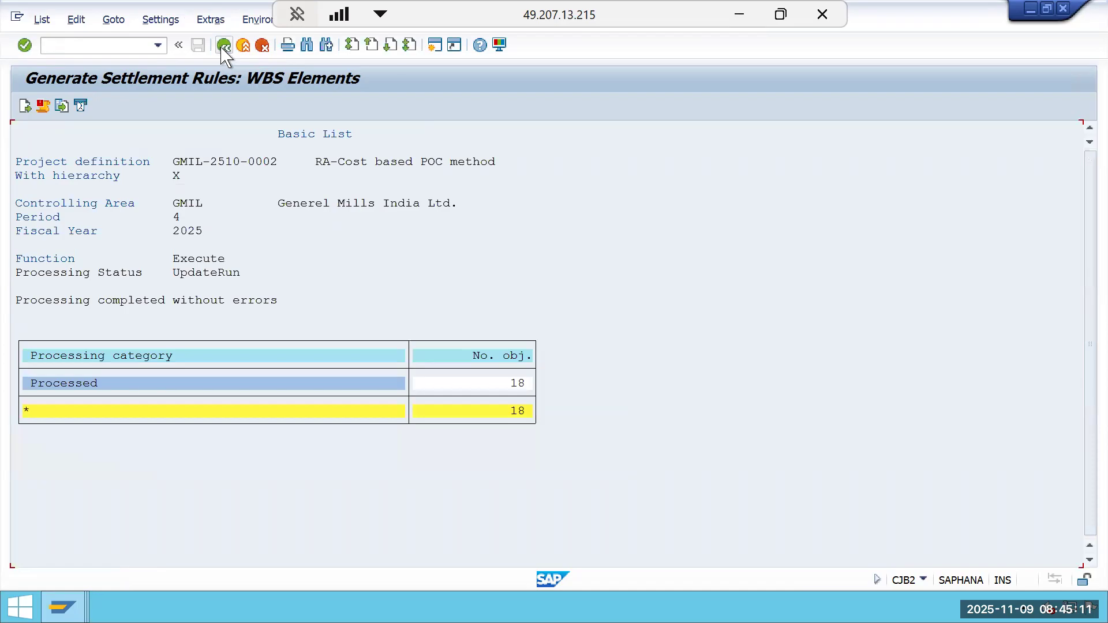
click(224, 45)
Run a test actual settlement (CJ88) of project GMIL-2510-0002 for settlement period 4, executing it twice.
click(223, 45)
text(KK)
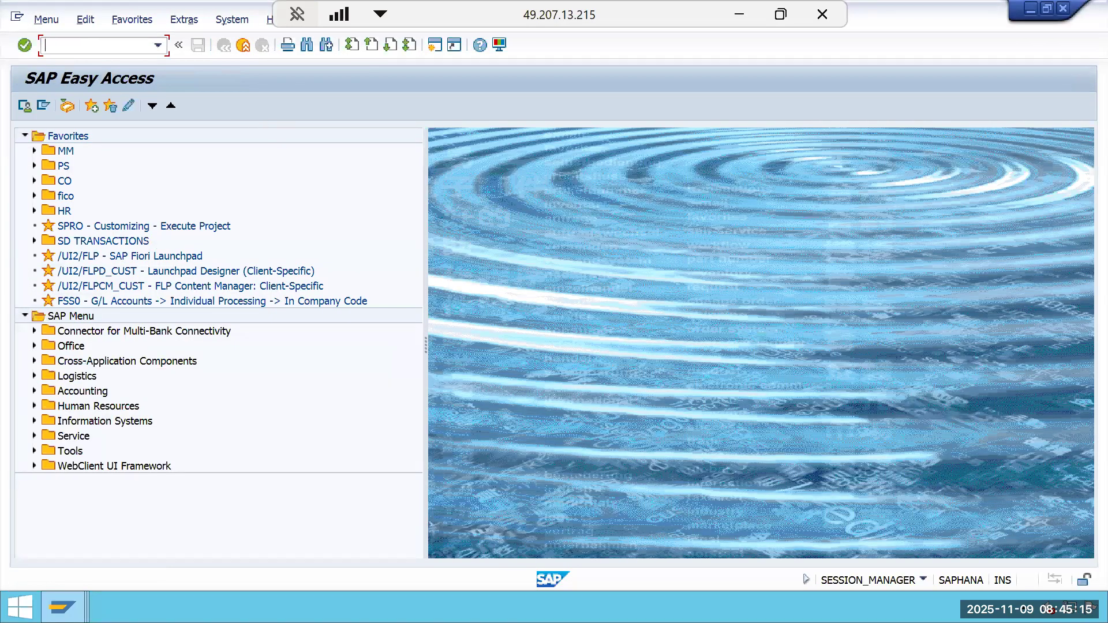
key(Return)
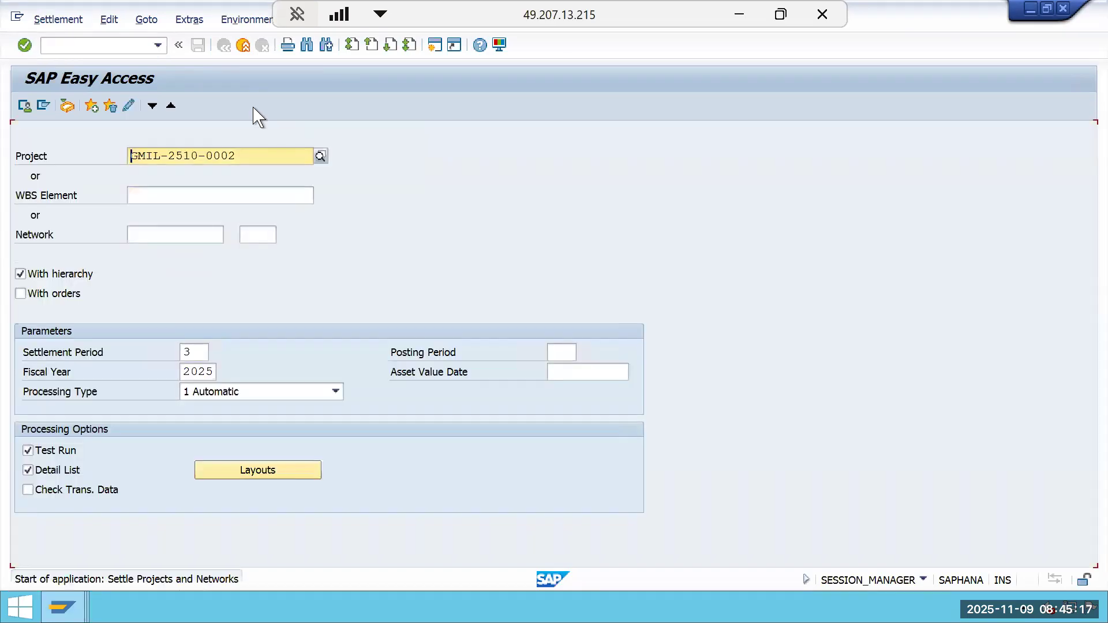
click(199, 355)
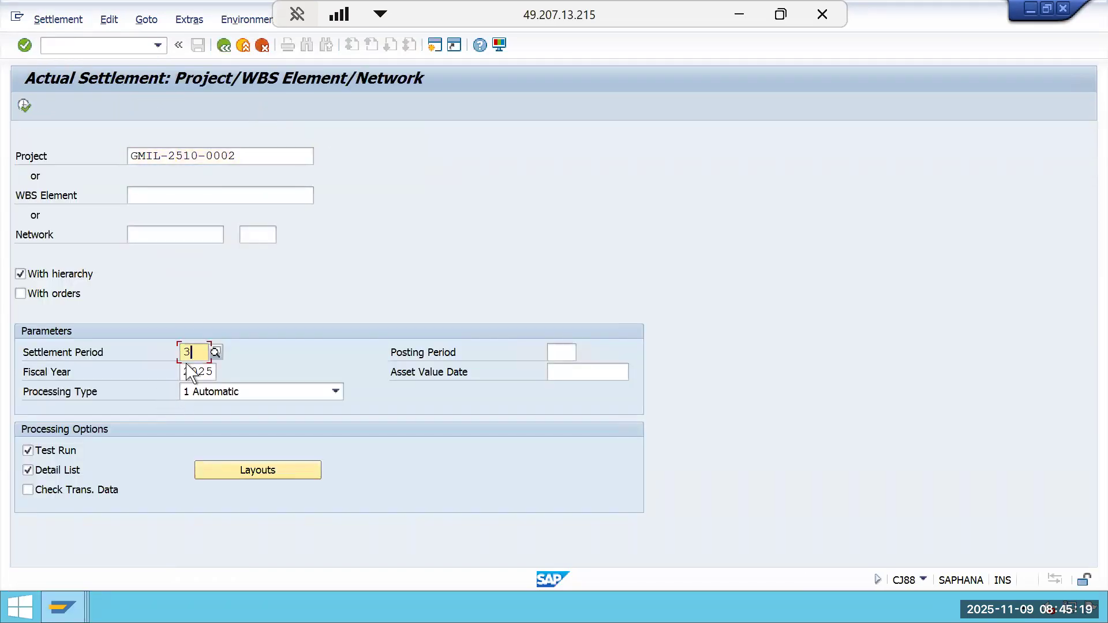
key(BackSpace)
text(4)
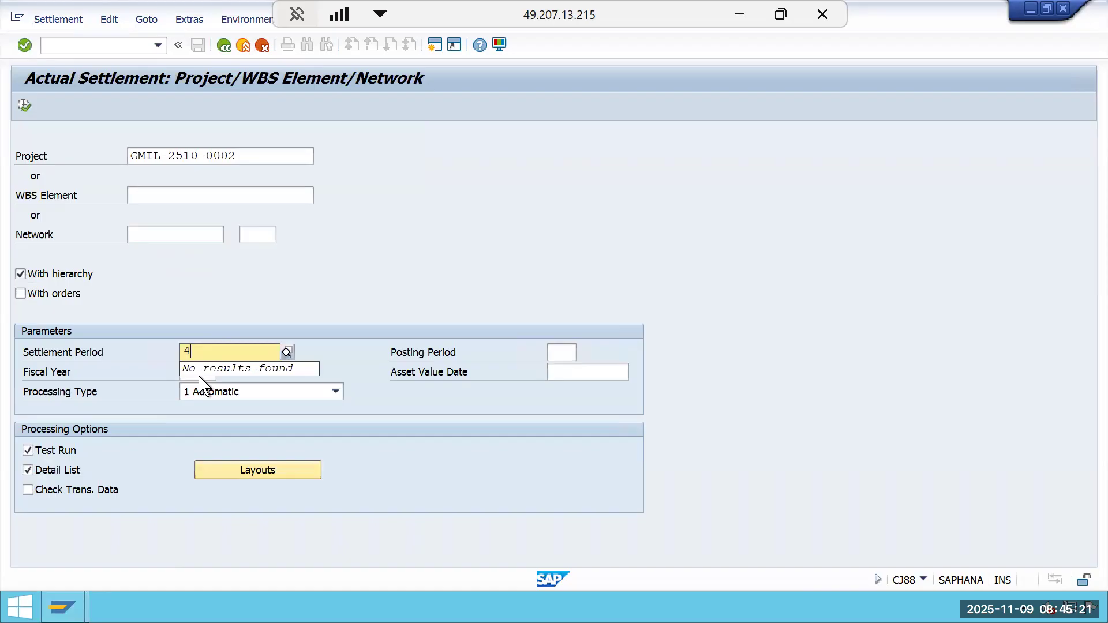
click(24, 105)
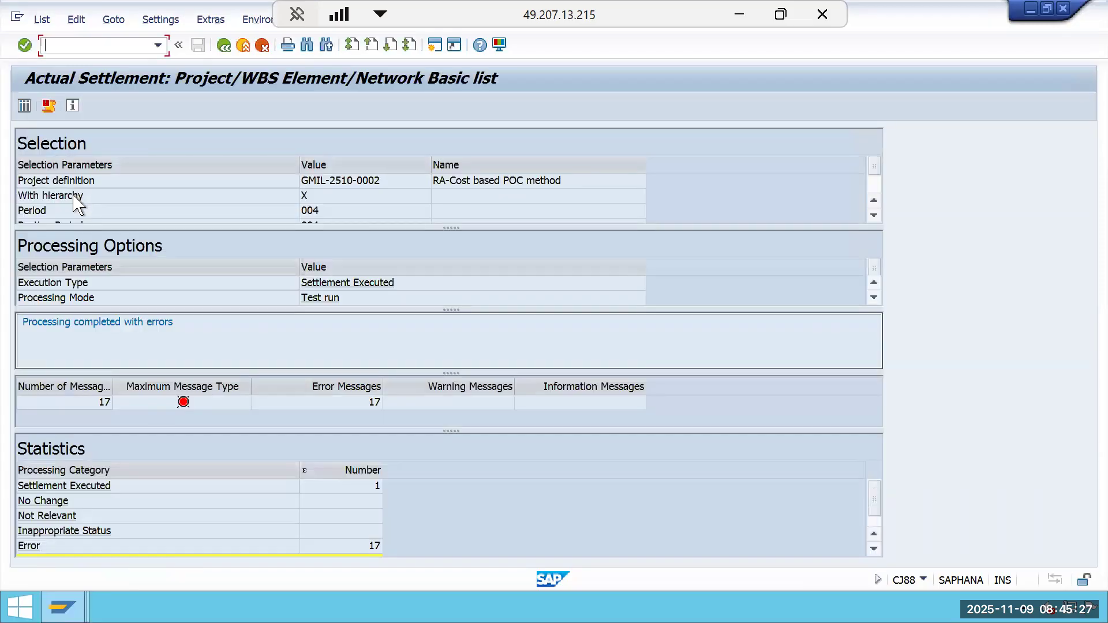
click(224, 45)
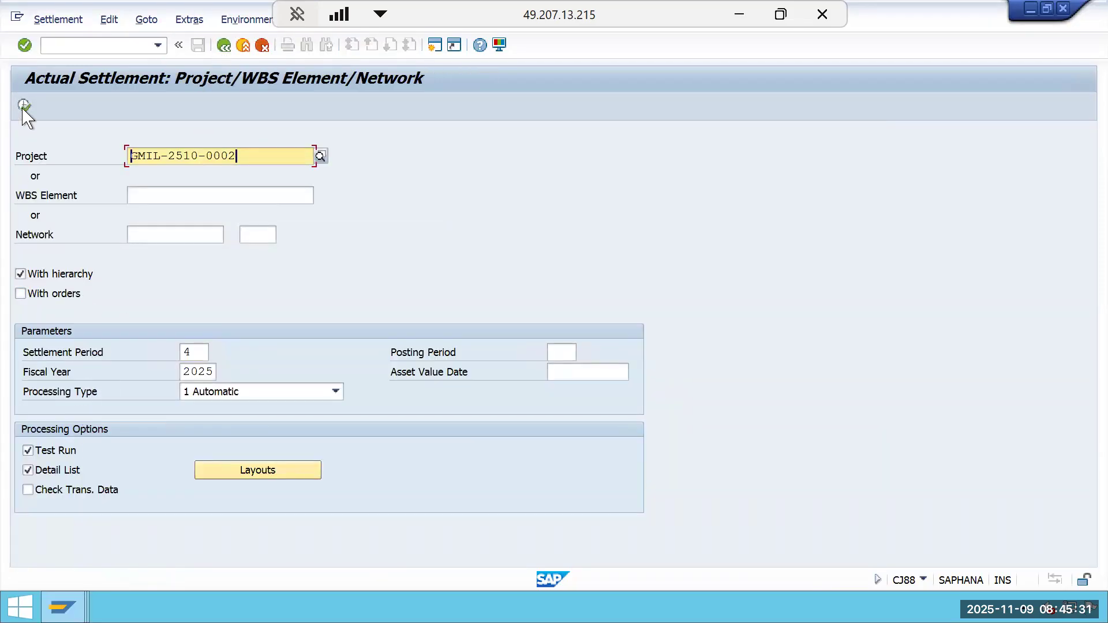
click(24, 105)
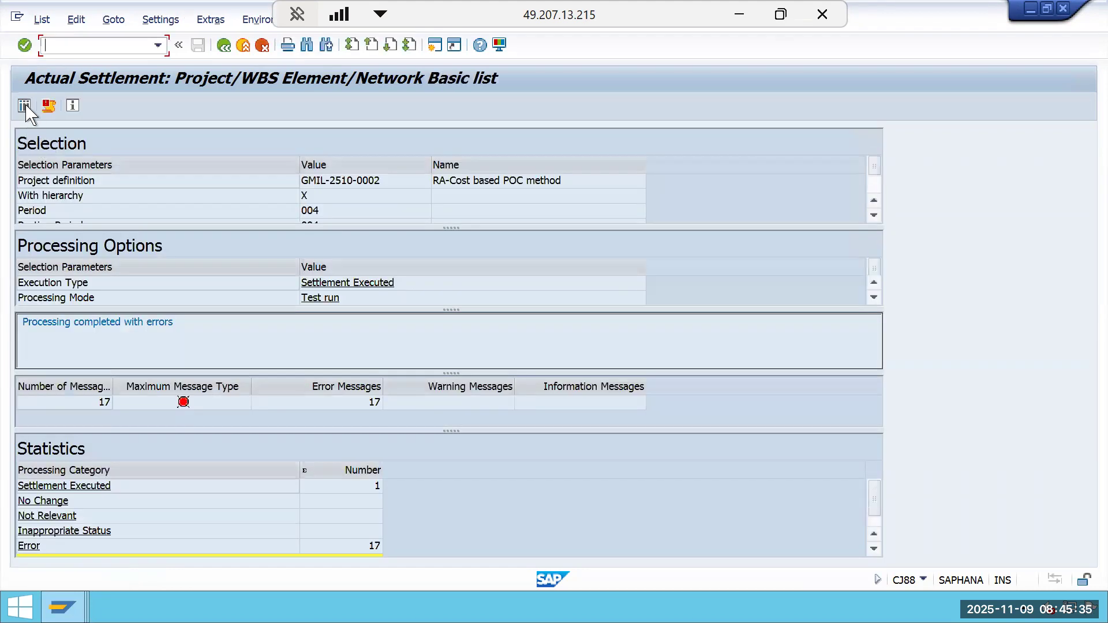
Review the test settlement's detail list of settled values, then return to the settlement selection screen.
click(24, 105)
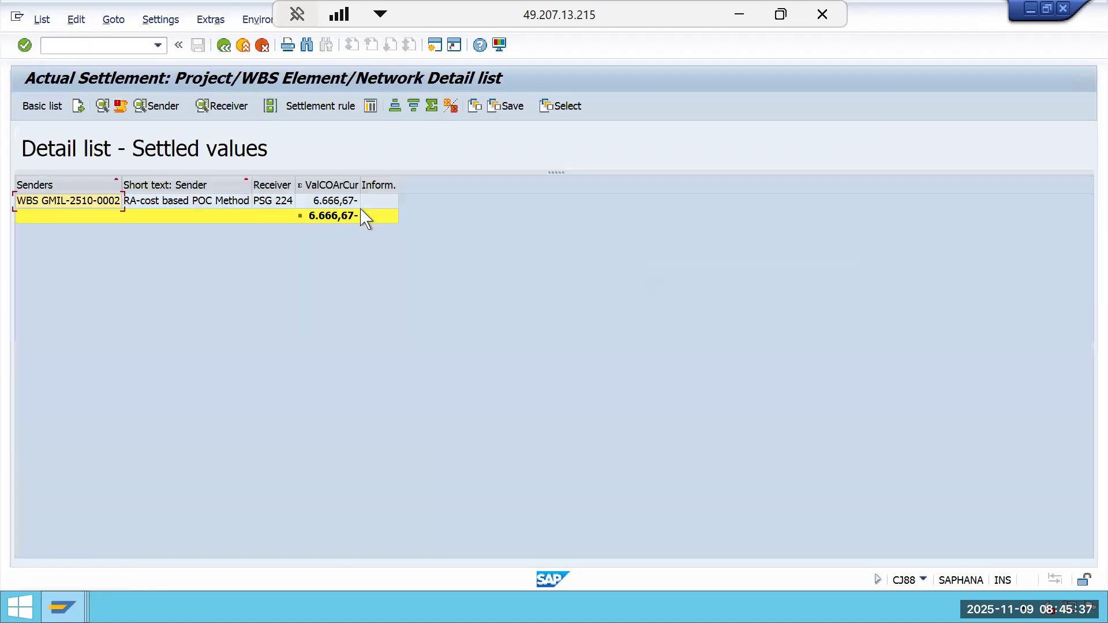
click(354, 201)
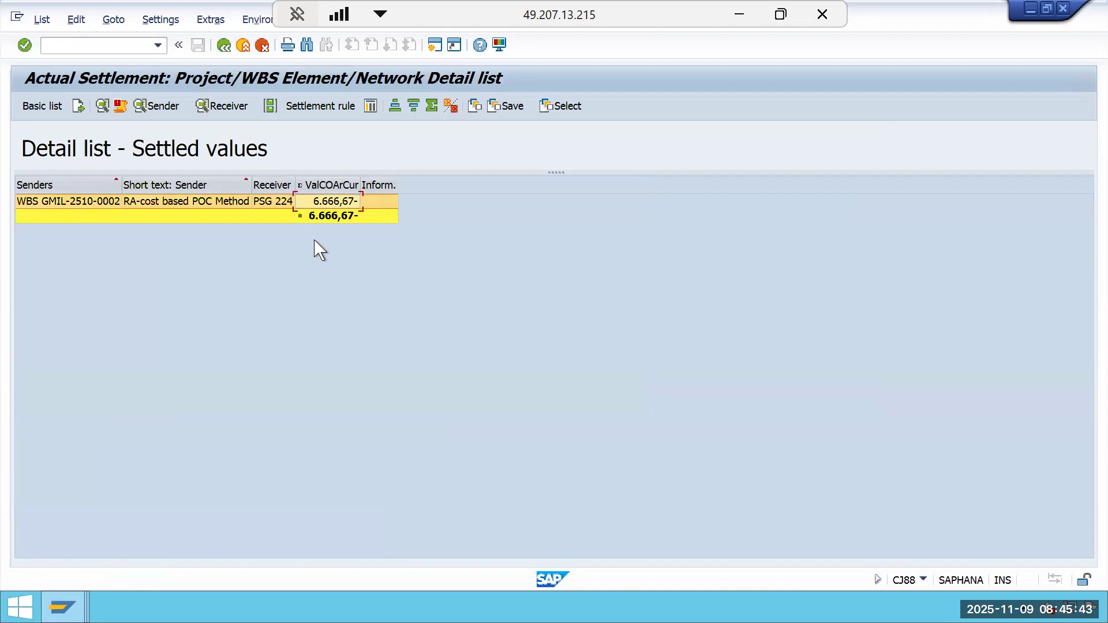
click(224, 45)
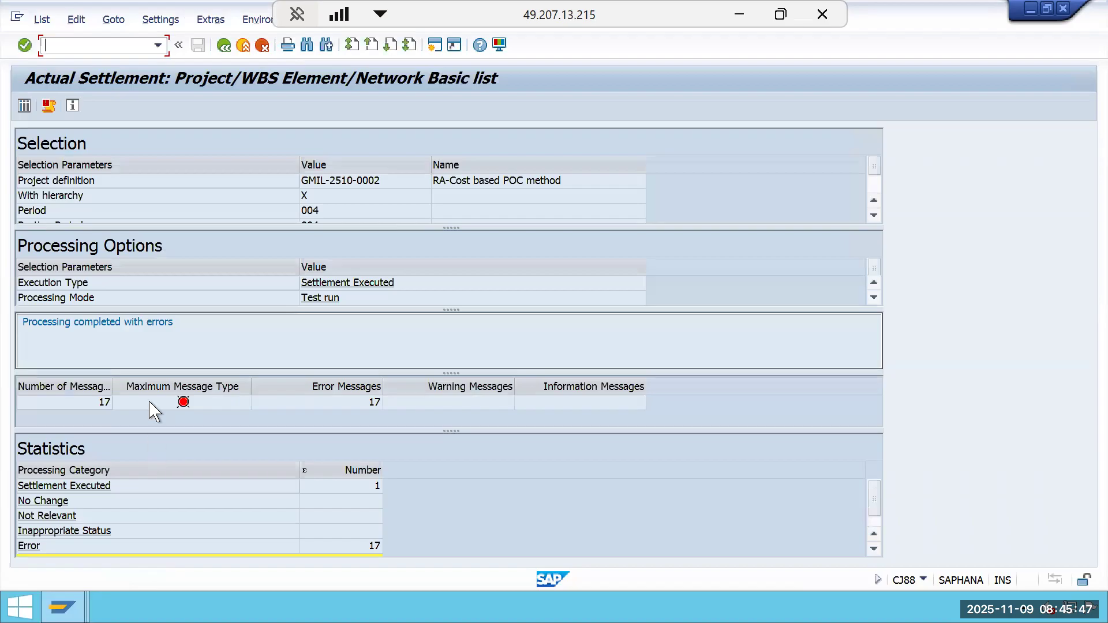
click(224, 45)
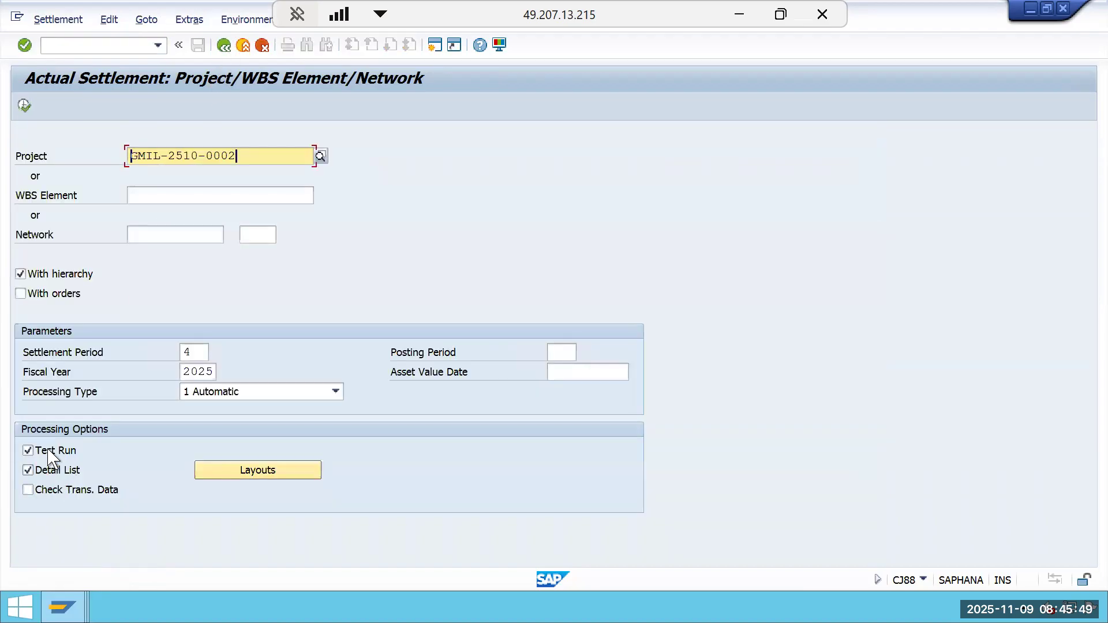
Run the actual settlement of project GMIL-2510-0002 for period 4 in update mode and open the detail list.
click(48, 453)
click(24, 106)
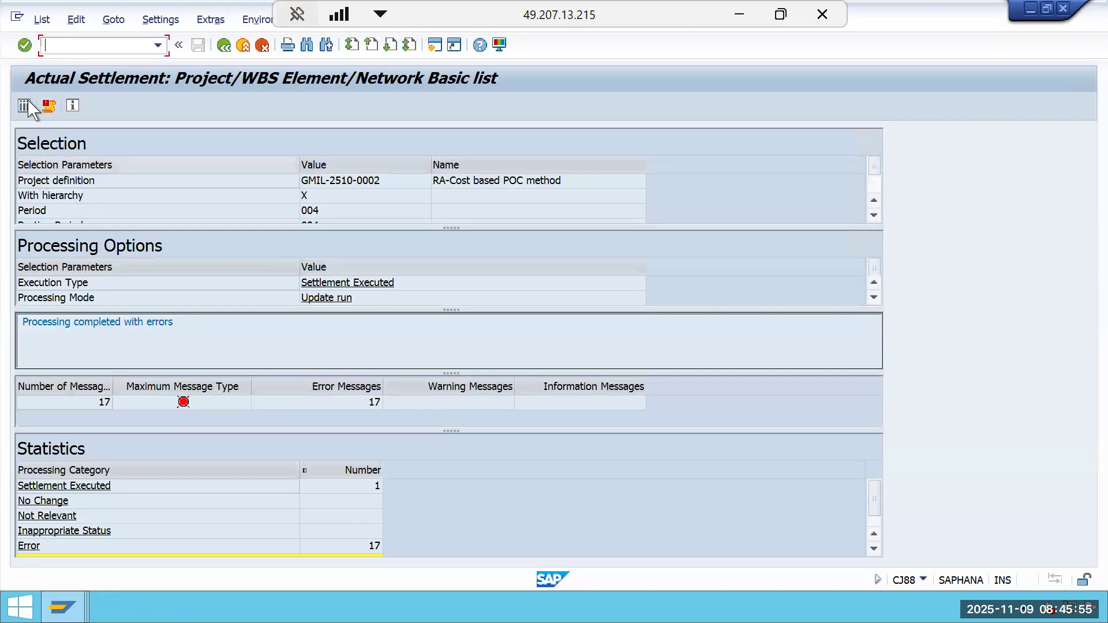
click(24, 106)
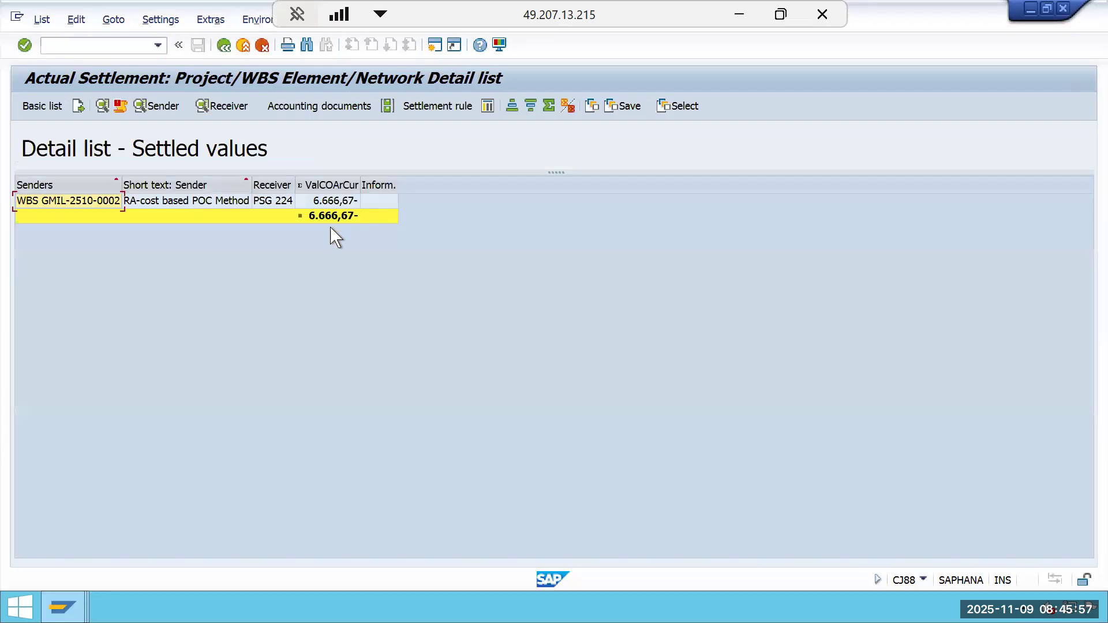
Display the accounting documents created by the settlement and open the first accounting document.
click(326, 205)
click(333, 109)
double_click(122, 209)
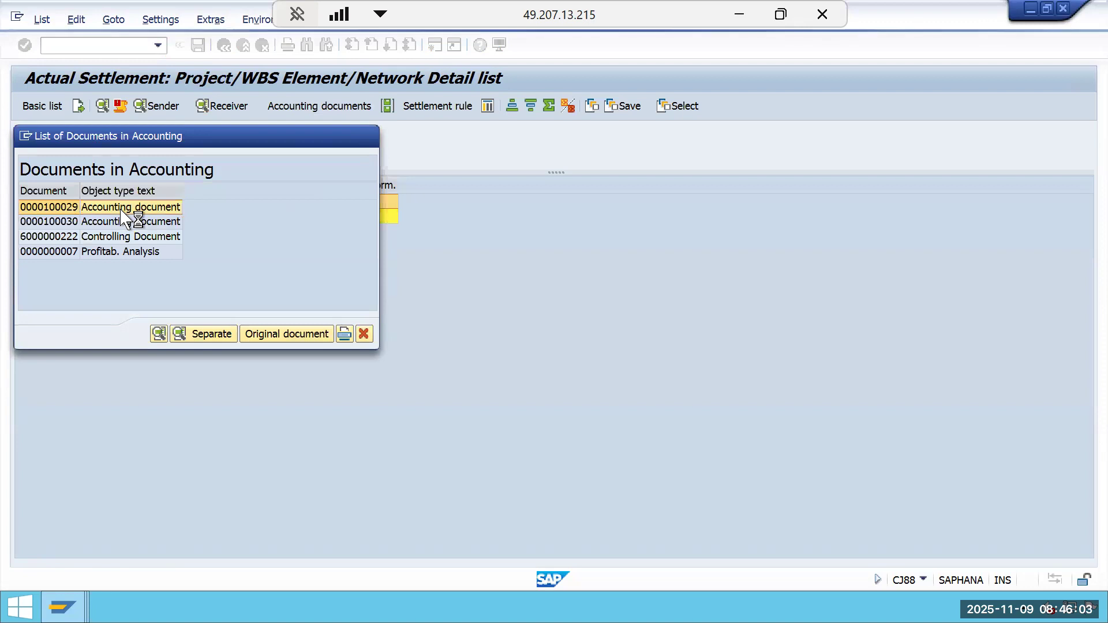
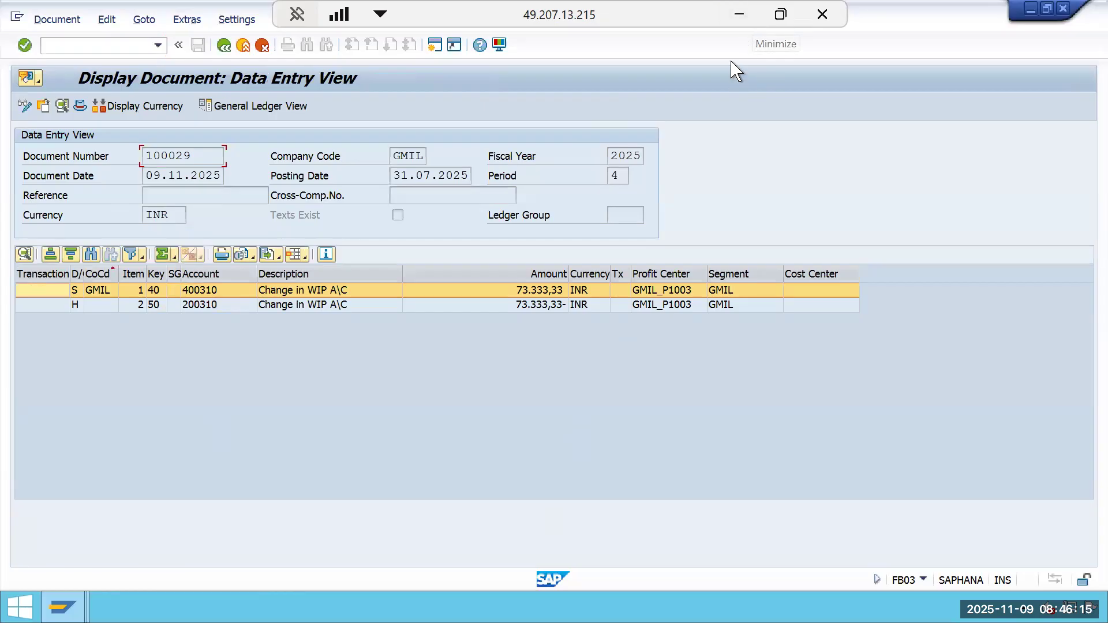
Review the SAP help example's period 03 income statement for the cost-based POC method, then return to the SAP session.
click(741, 14)
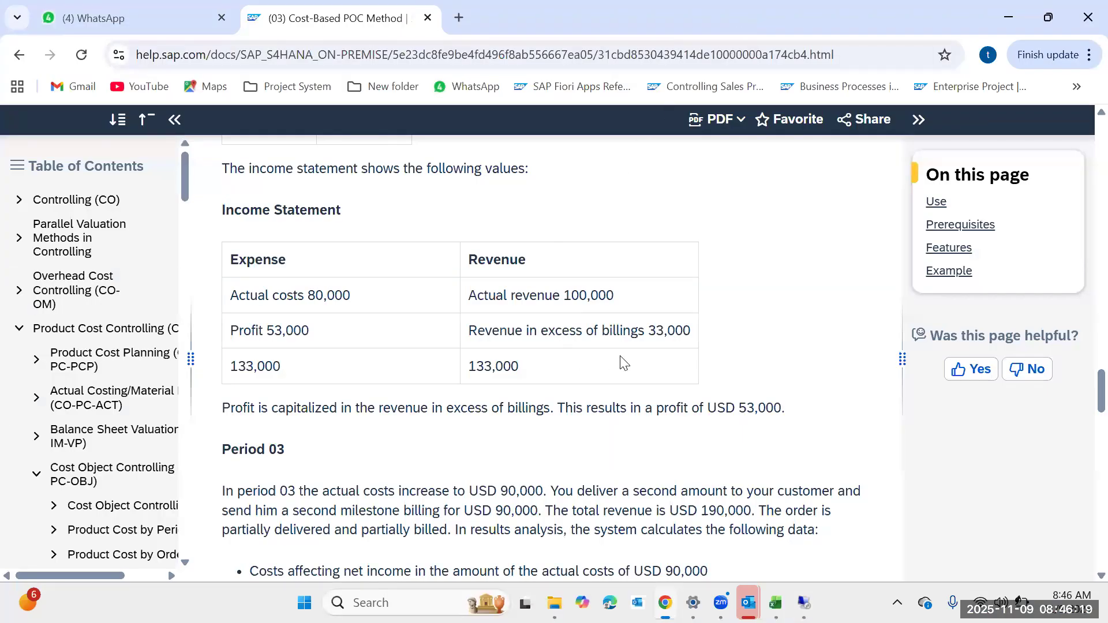
scroll(623, 363, down, 10)
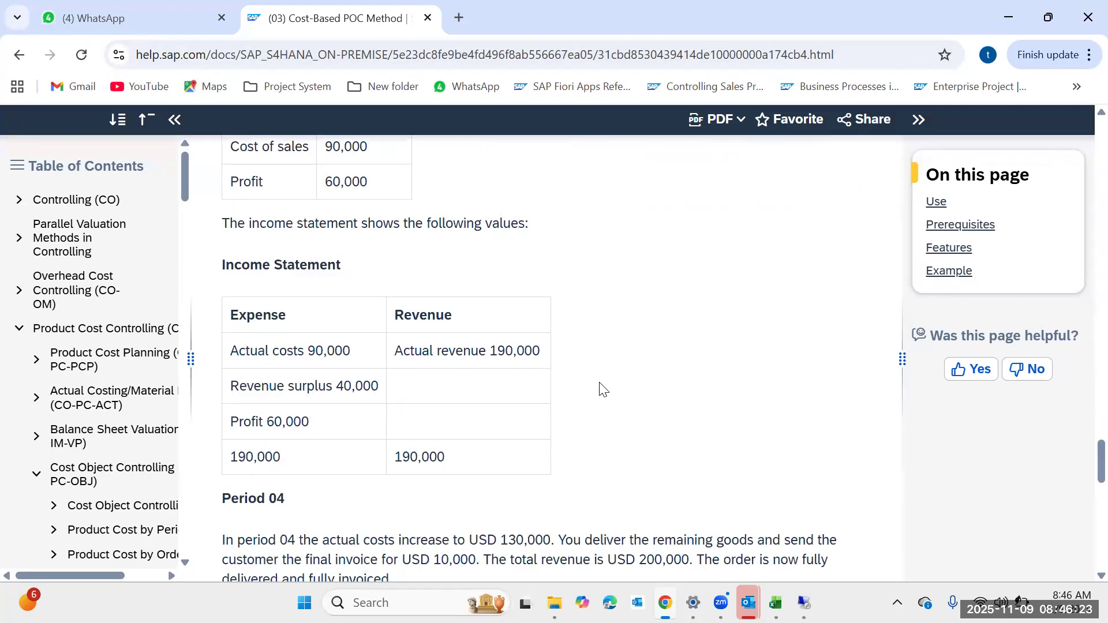
scroll(603, 389, down, 1)
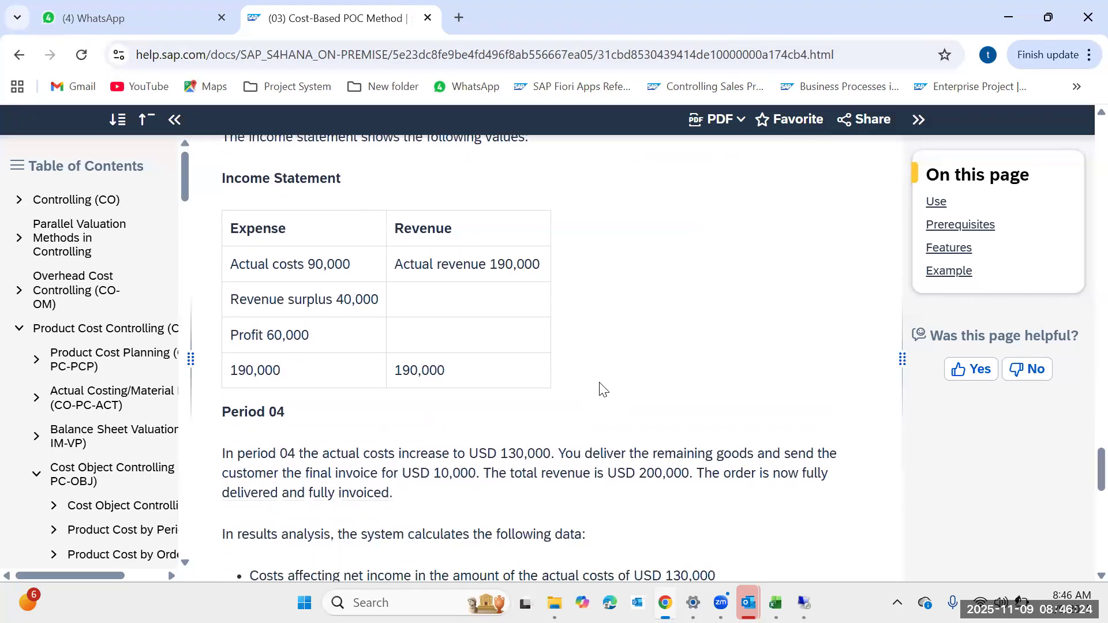
click(1007, 18)
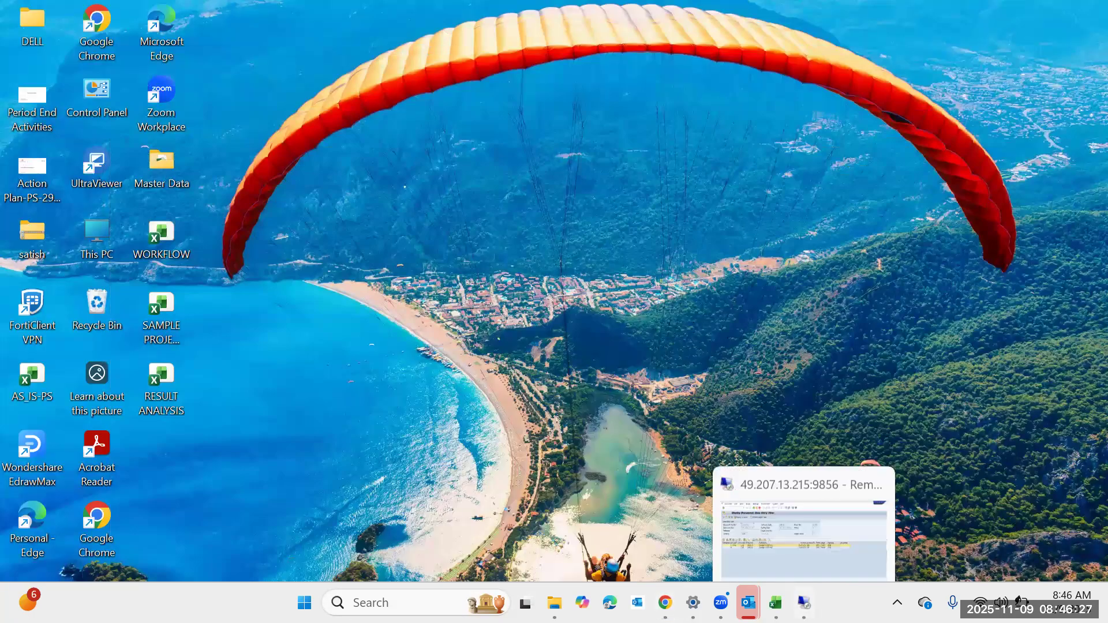
click(804, 602)
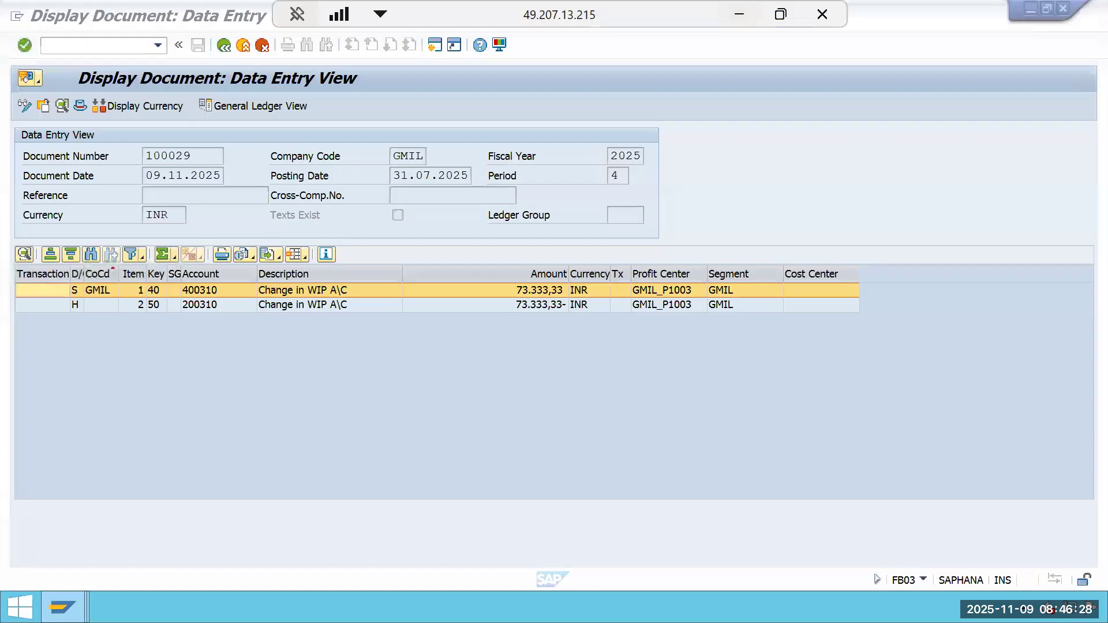
Inspect the posted document's line amounts and open document 100030 in the general ledger view.
click(560, 273)
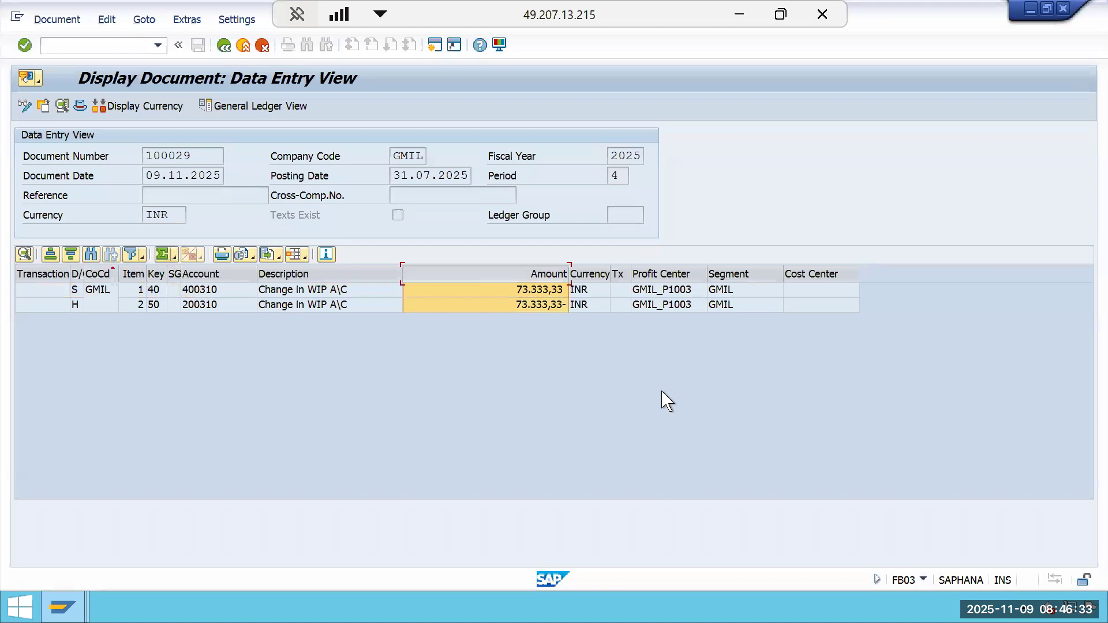
click(542, 306)
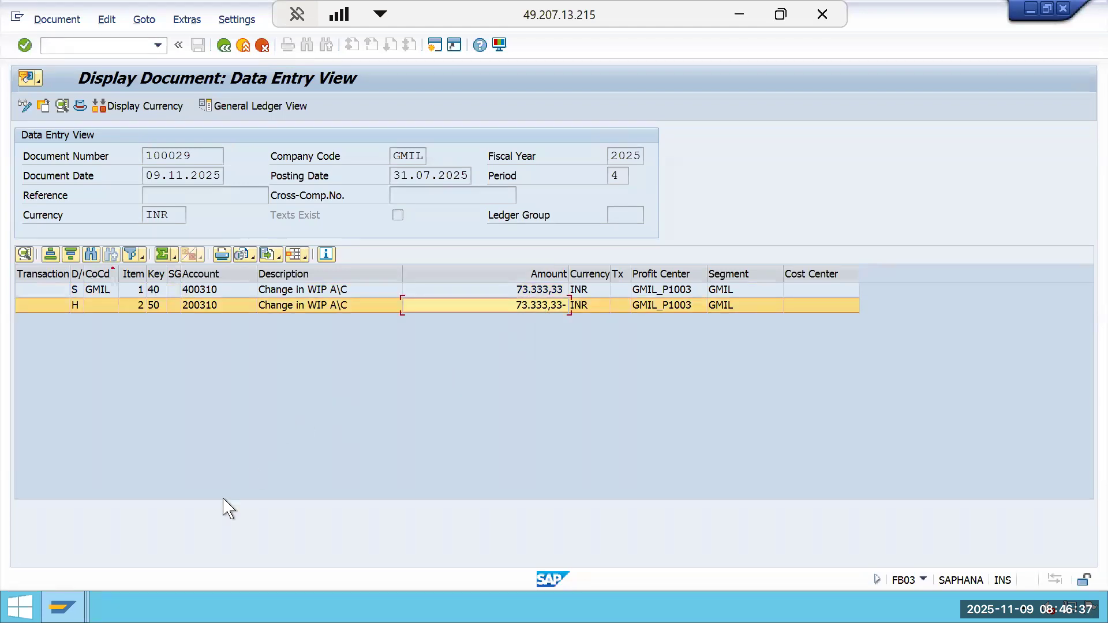
click(62, 607)
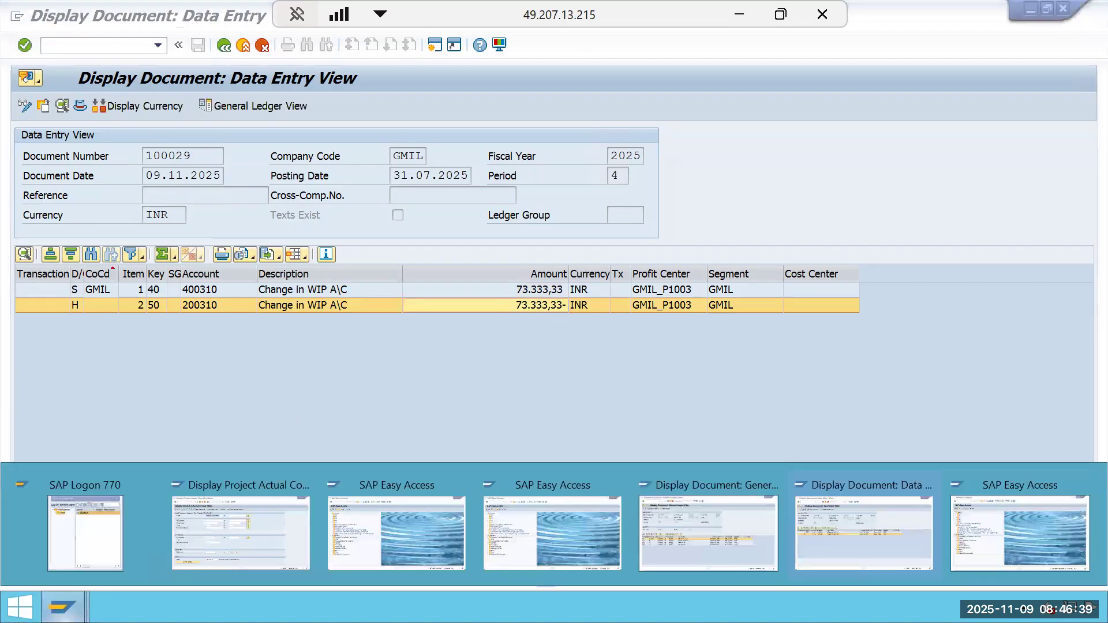
click(889, 555)
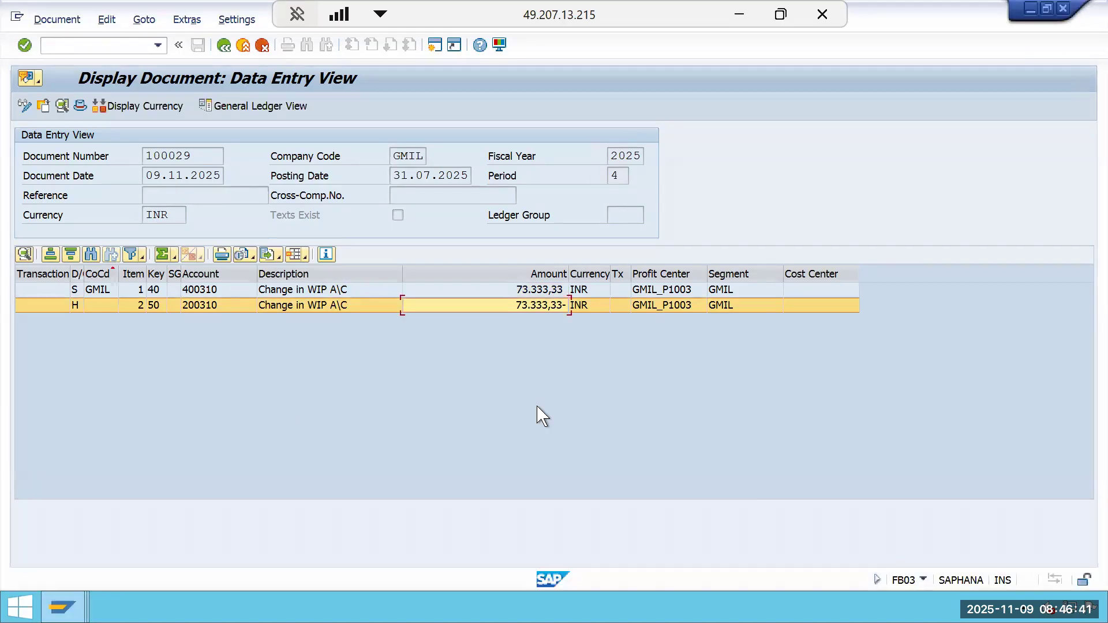
click(223, 46)
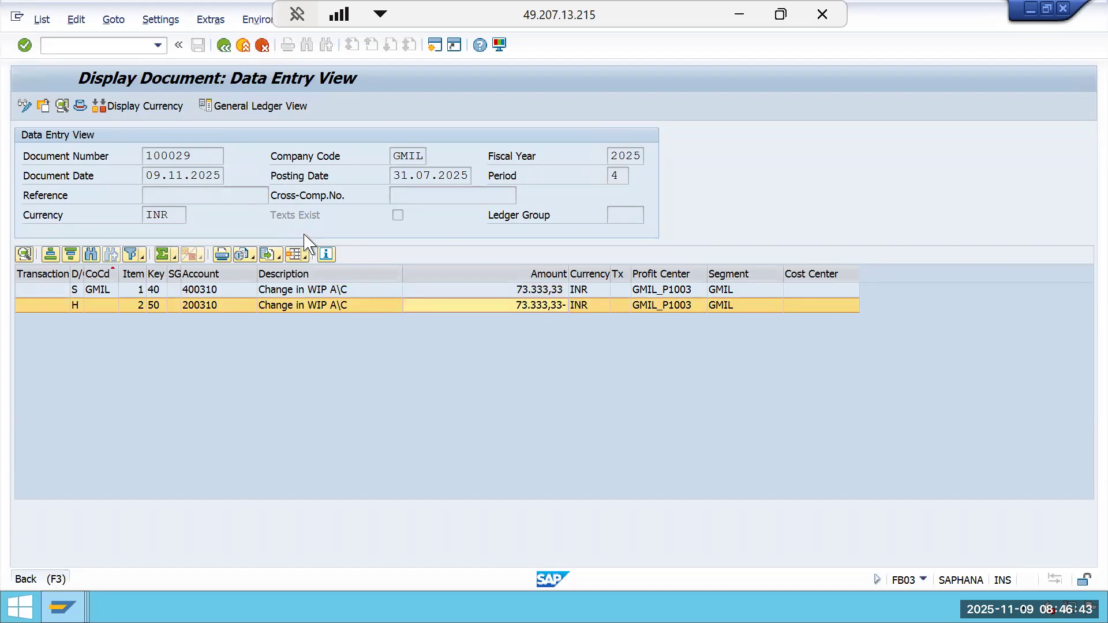
click(157, 225)
double_click(157, 225)
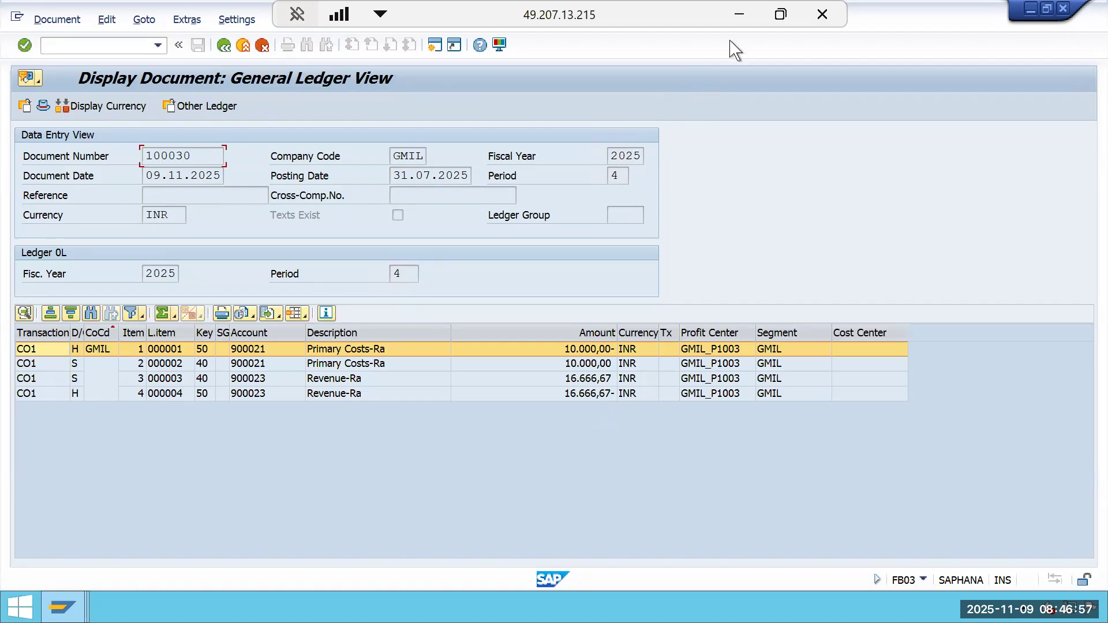
click(739, 15)
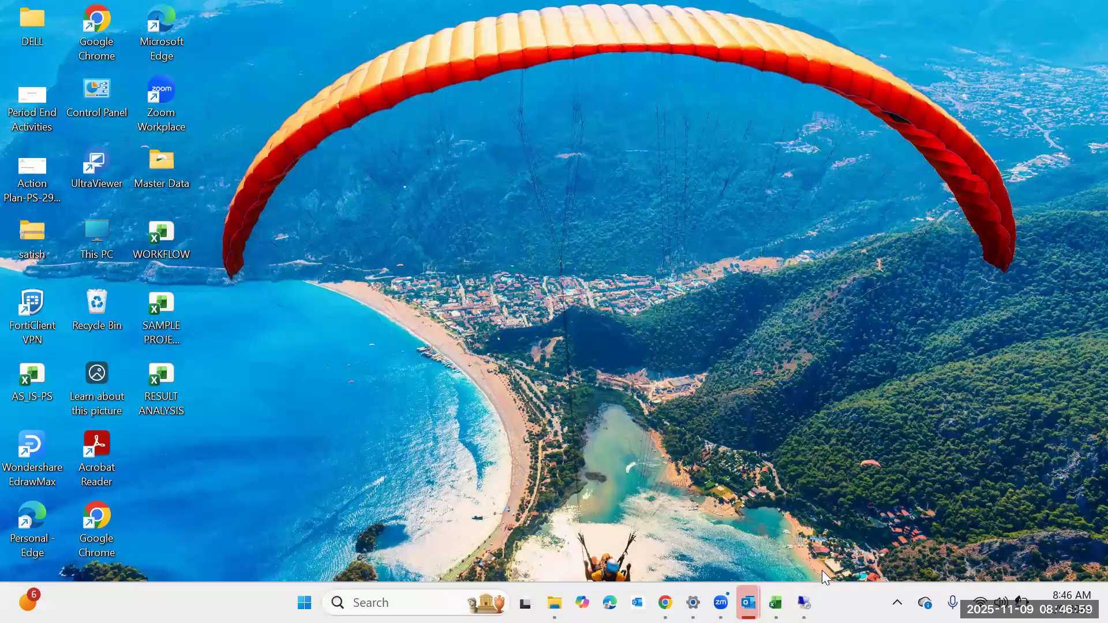
mouse_move(748, 602)
click(808, 540)
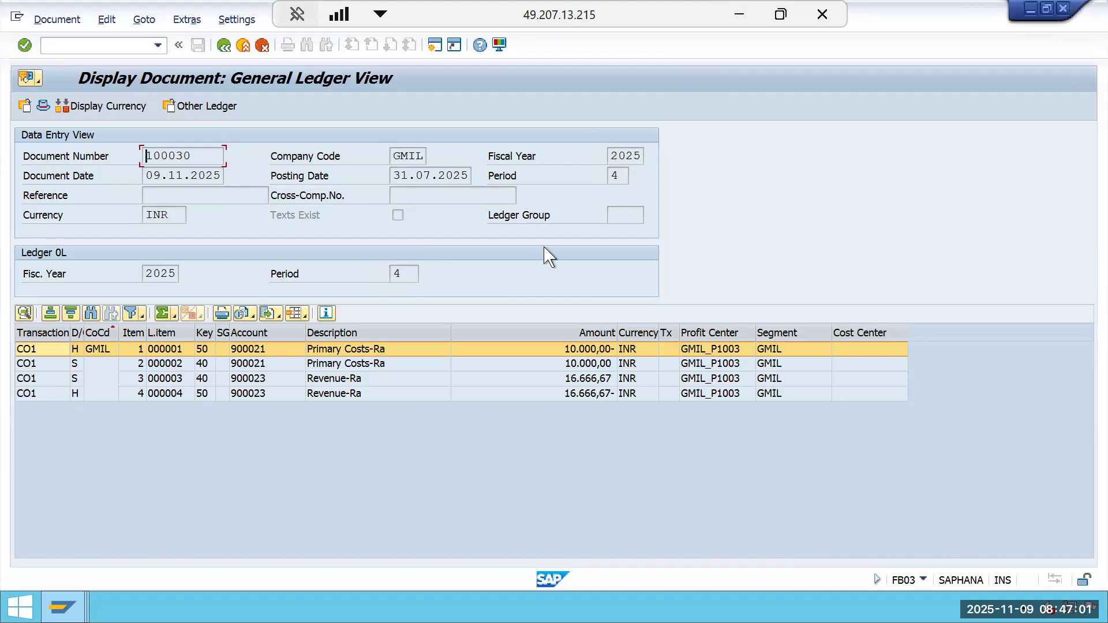
Return to the easy access menu and start transaction KKA2 for project results analysis.
click(435, 44)
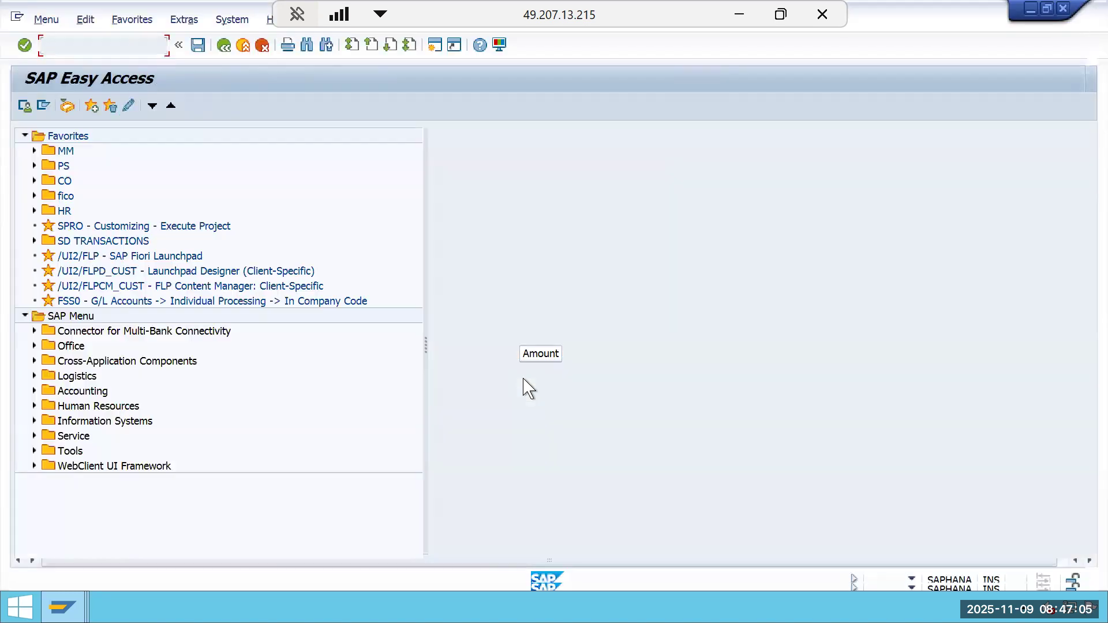
text(KKA2)
key(Return)
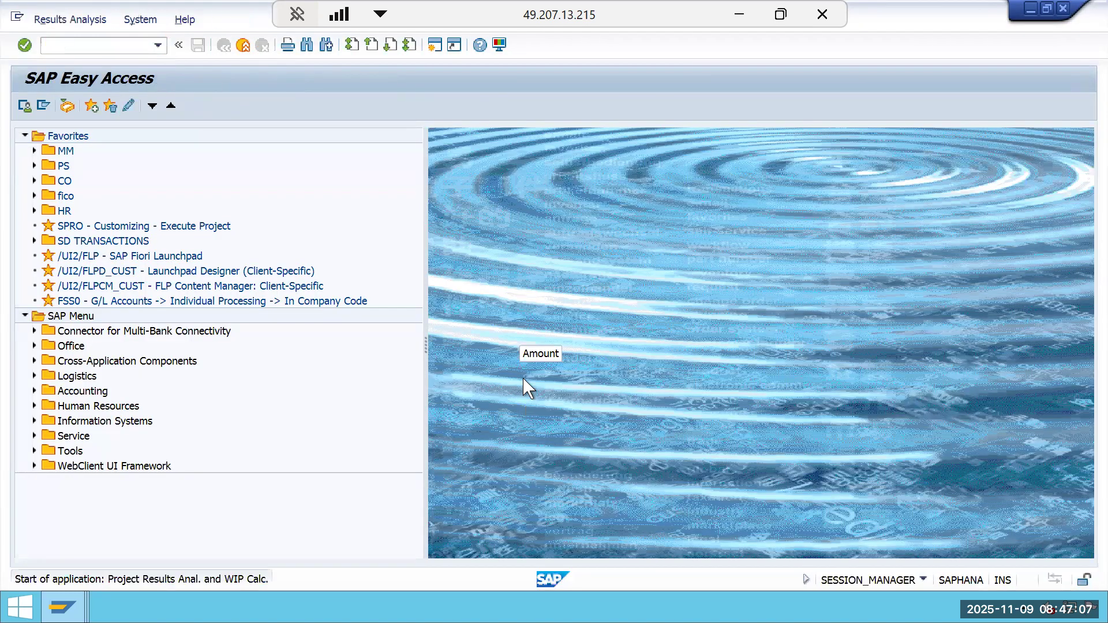
Run results analysis for WBS element GMIL-2510-0002 and display its calculated values for period 4 of 2025.
click(221, 176)
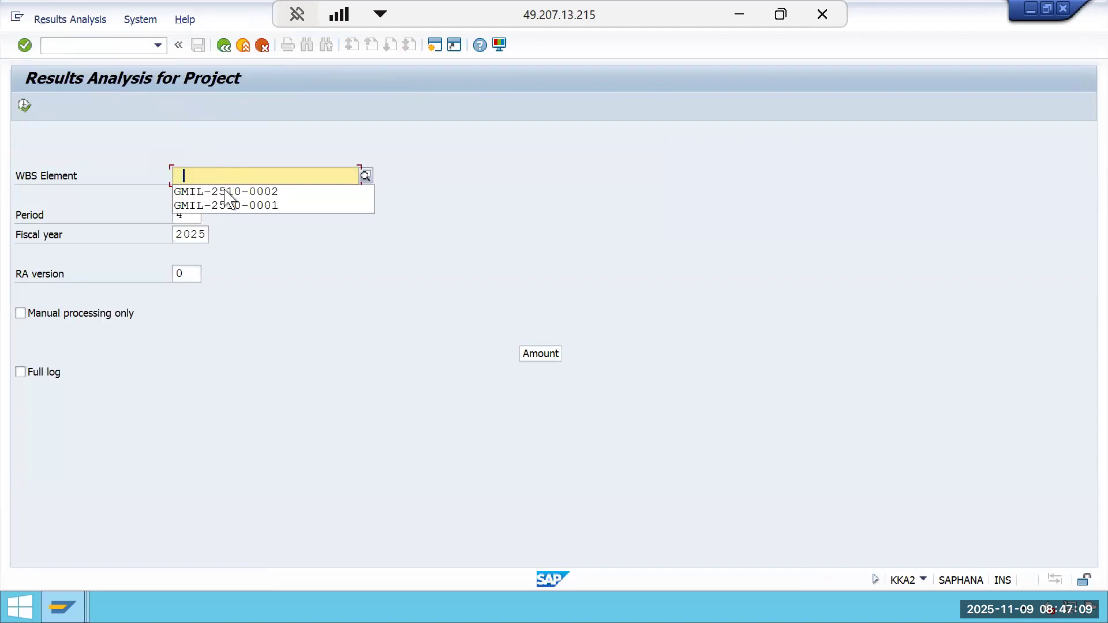
click(227, 191)
click(70, 20)
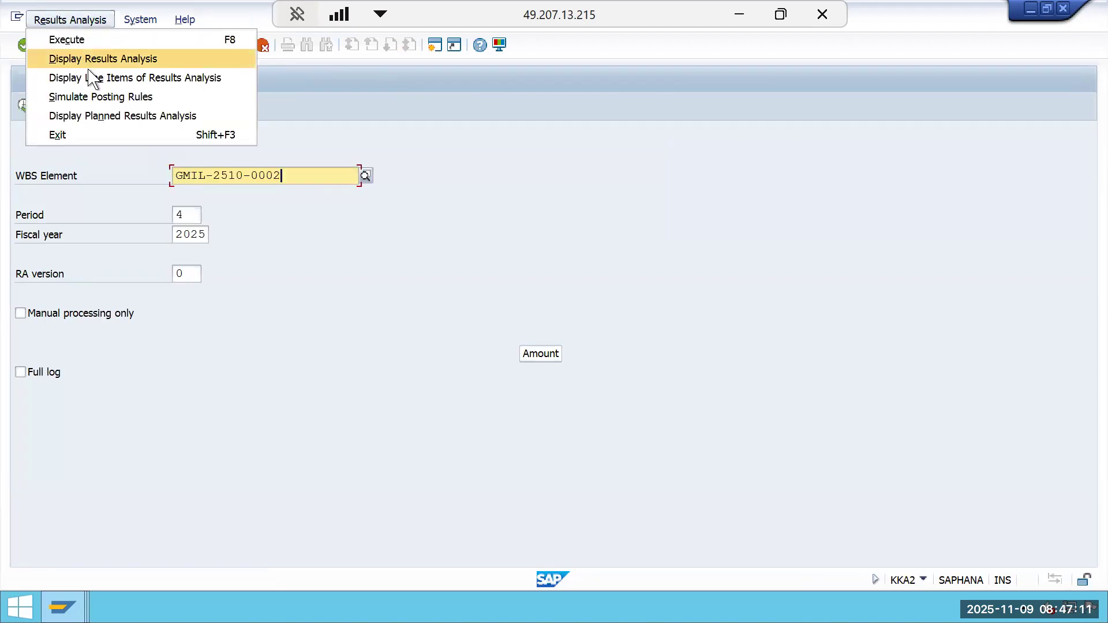
click(92, 59)
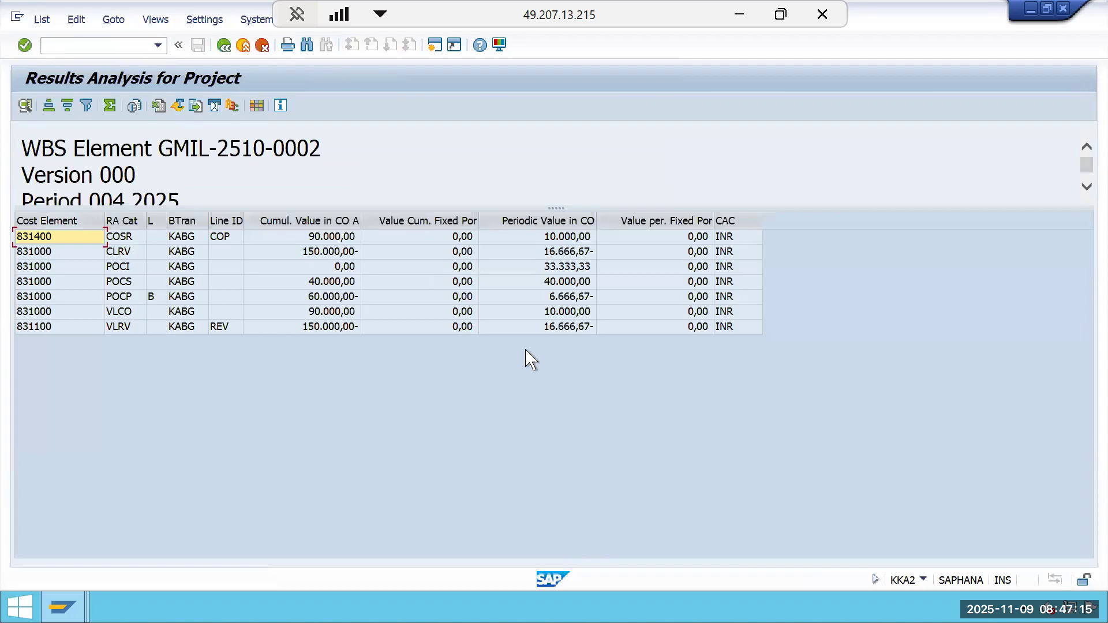
click(224, 45)
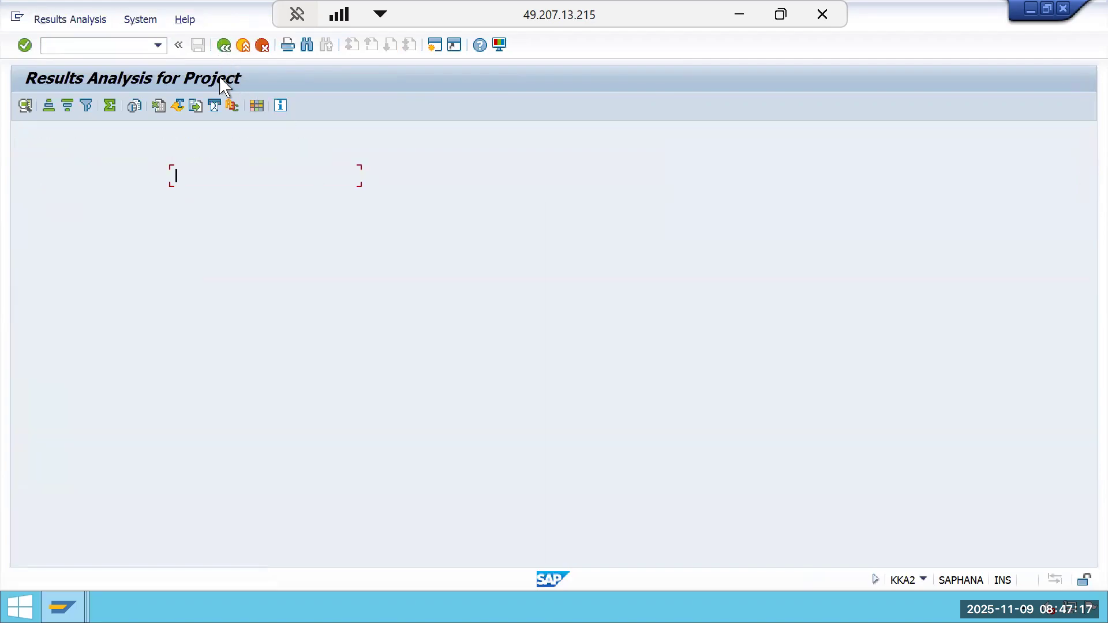
click(25, 106)
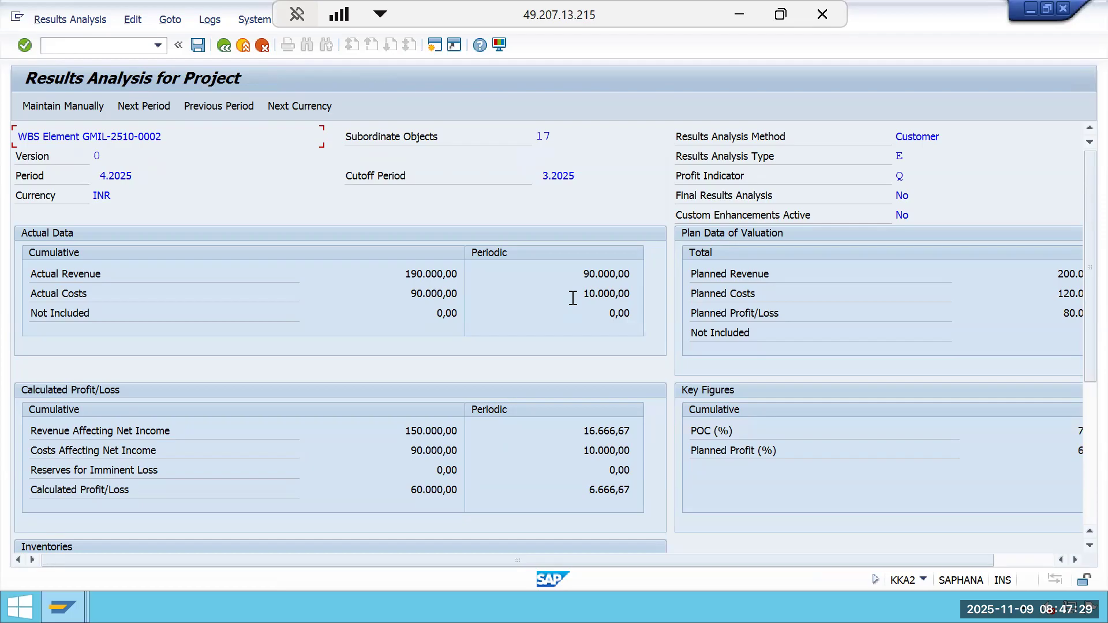
Label cell E22 as COST beside the 10000 value in the Period3 block of the Periodic CBPOC sheet.
drag(573, 298, 689, 300)
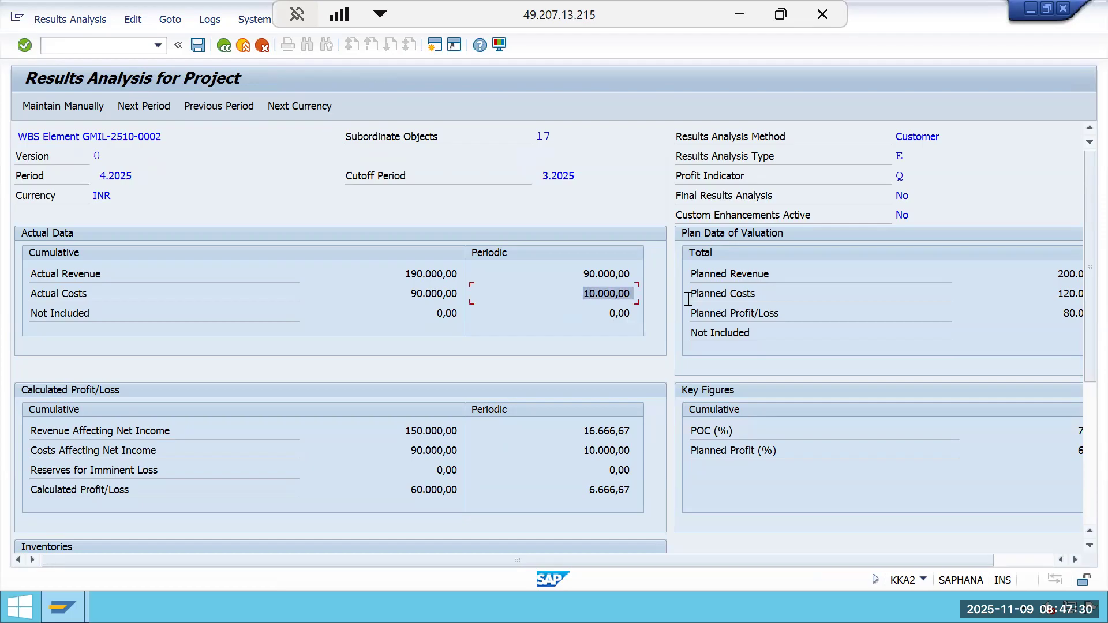
click(748, 14)
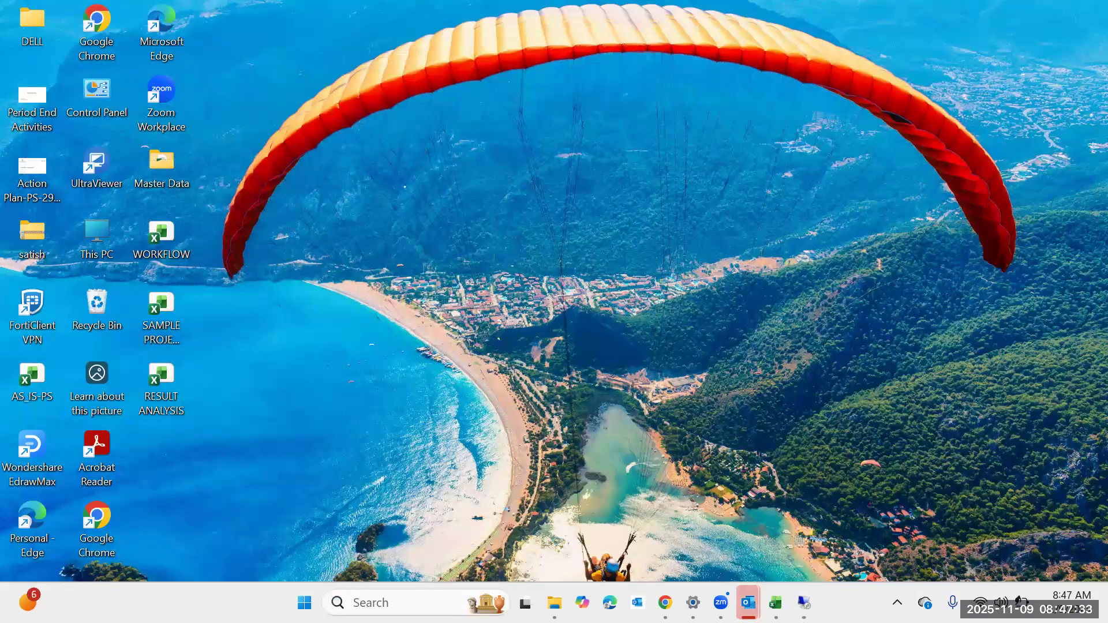
click(776, 602)
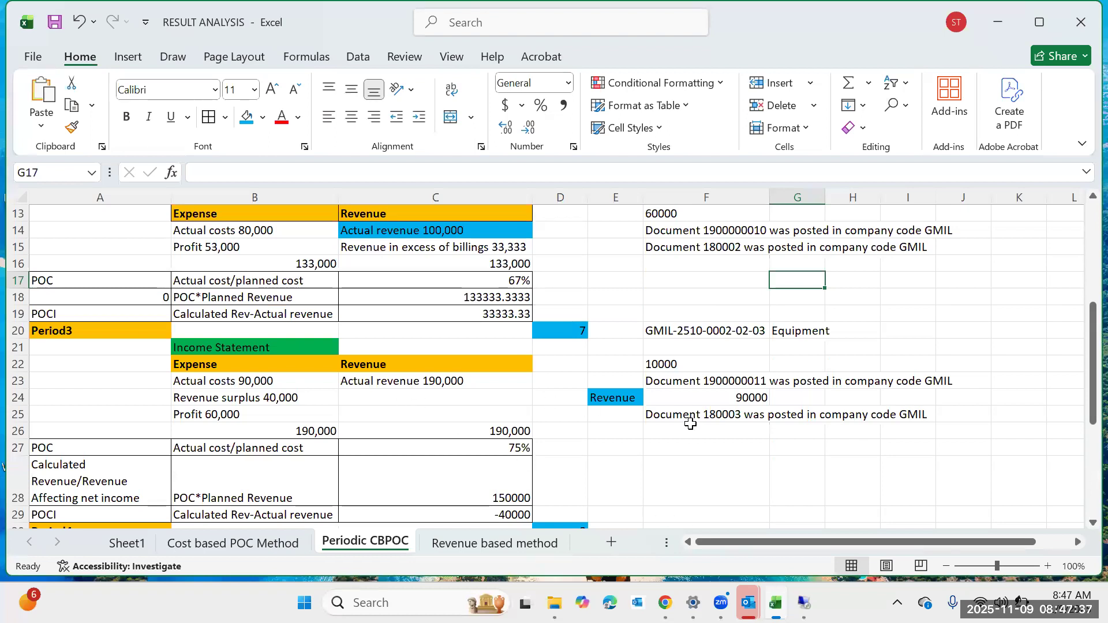
click(687, 363)
click(602, 367)
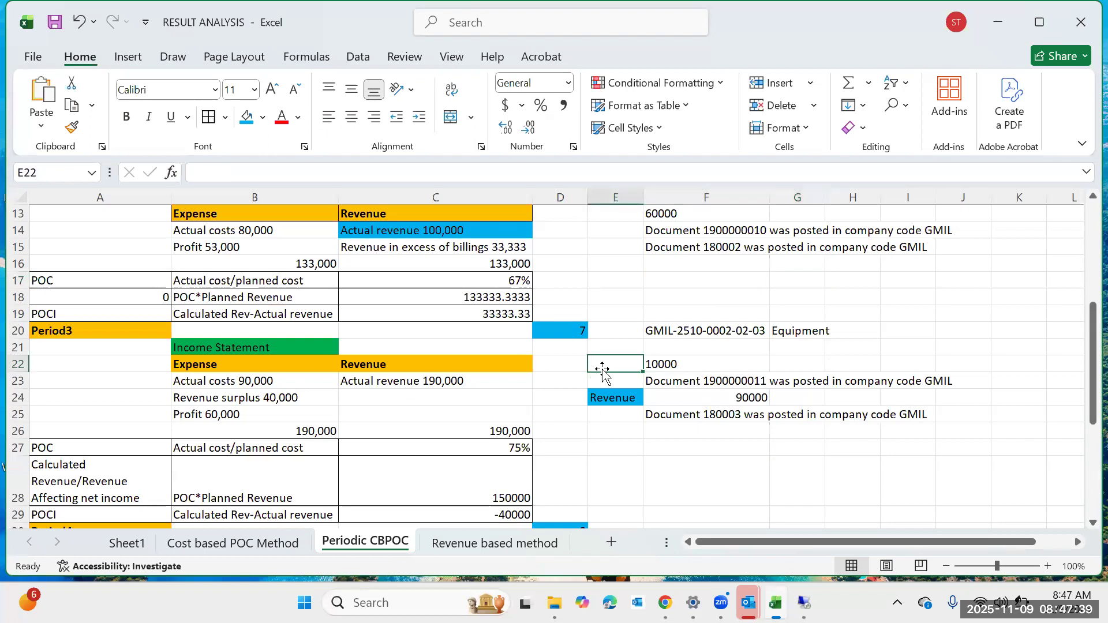
text(cOST)
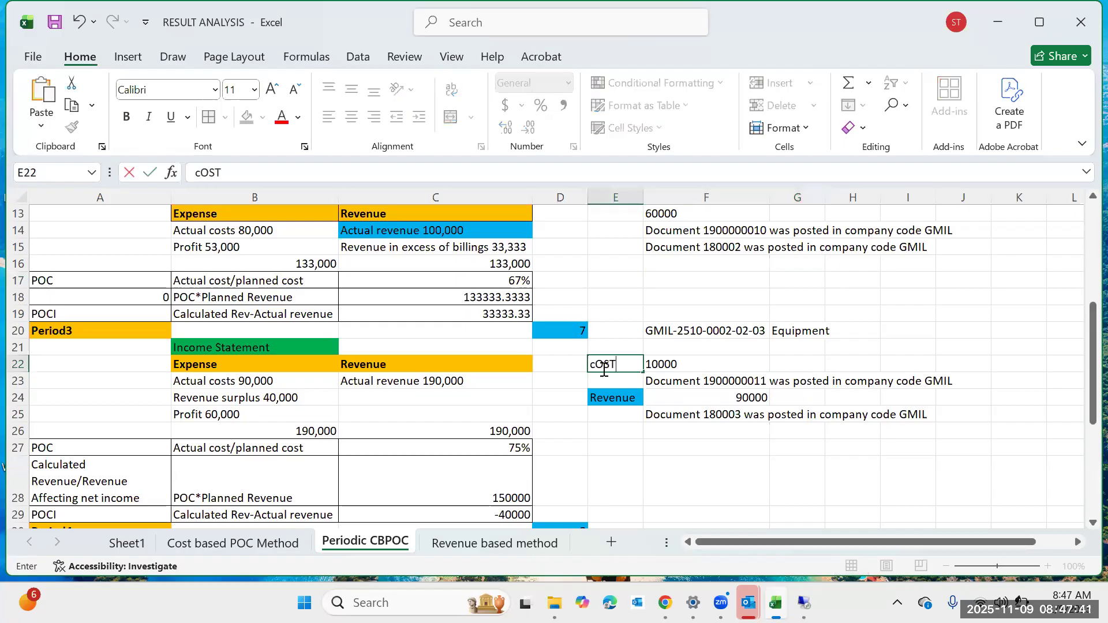
click(656, 447)
click(620, 365)
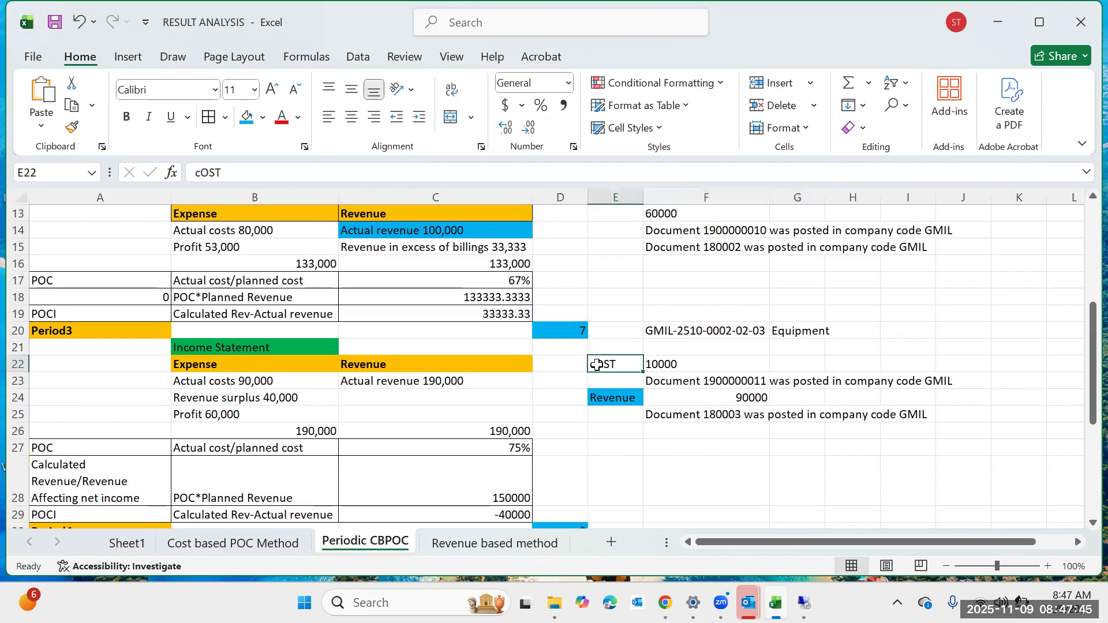
text(COST)
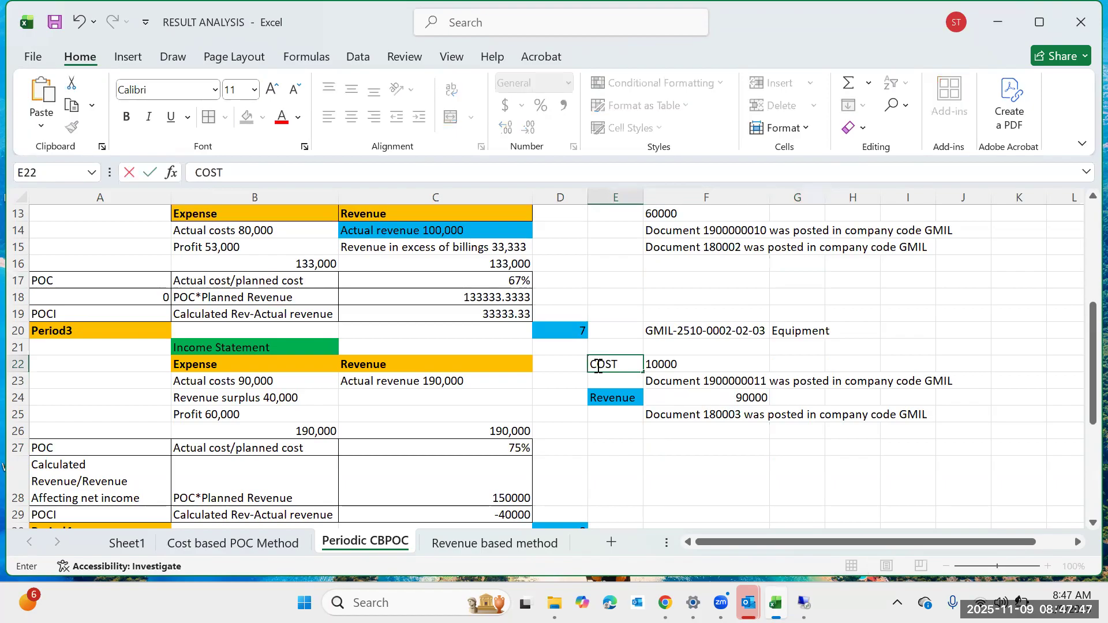
Fill the COST label cell E22 with the blue highlight colour.
scroll(668, 349, up, 1)
click(685, 501)
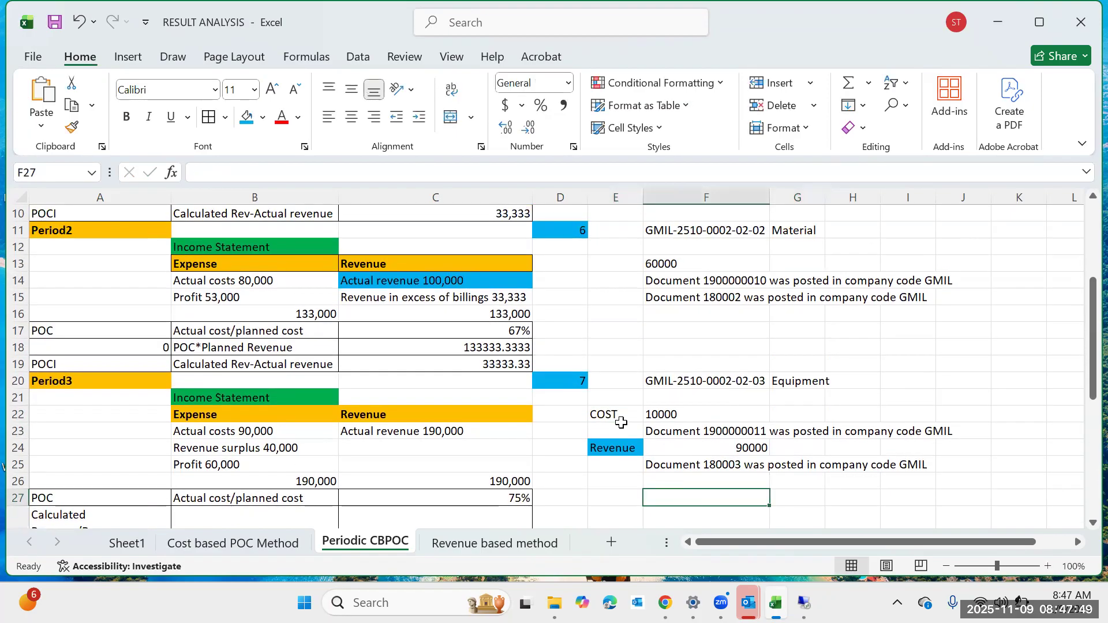
click(607, 414)
click(247, 118)
scroll(460, 388, down, 2)
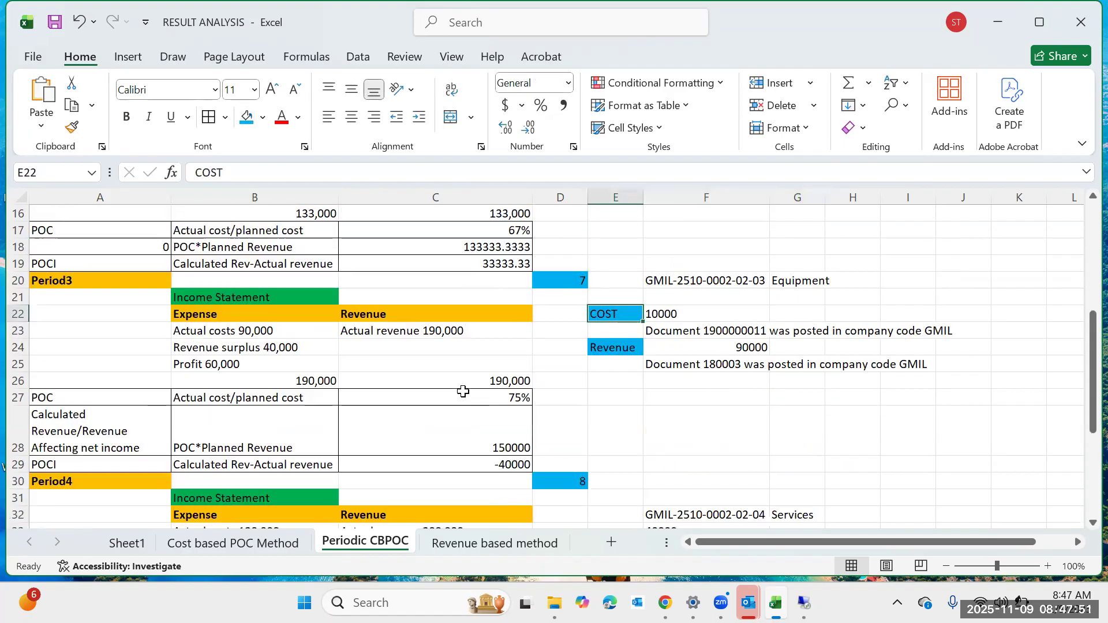
click(667, 419)
scroll(667, 420, down, 2)
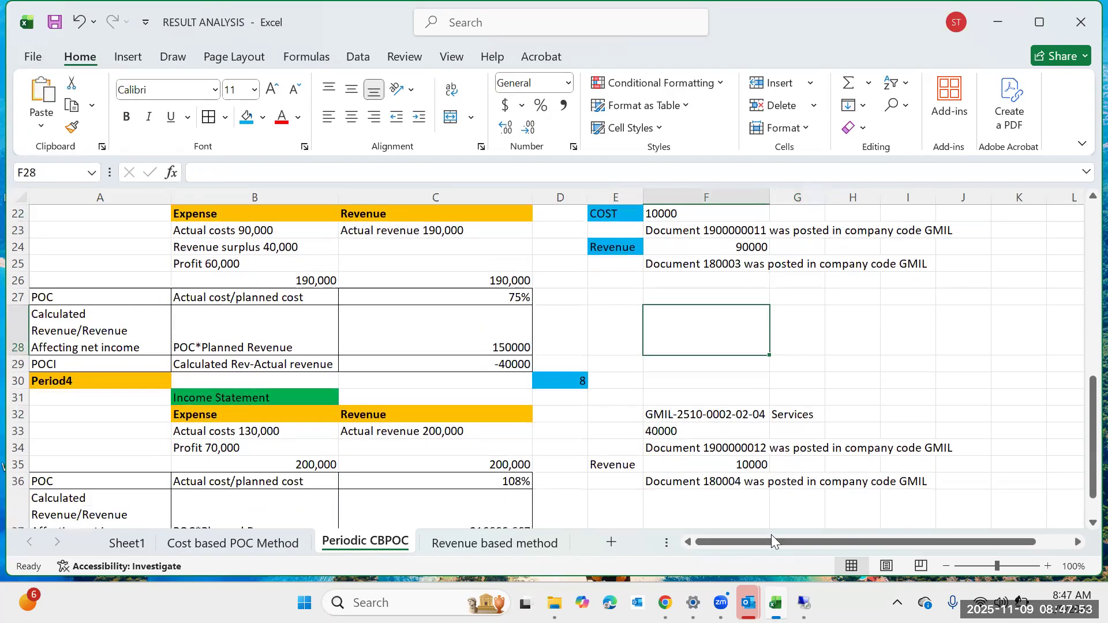
Examine the periodic actual revenue, costs, calculated revenue and revenue in excess of billings in the results analysis.
mouse_move(805, 600)
click(817, 520)
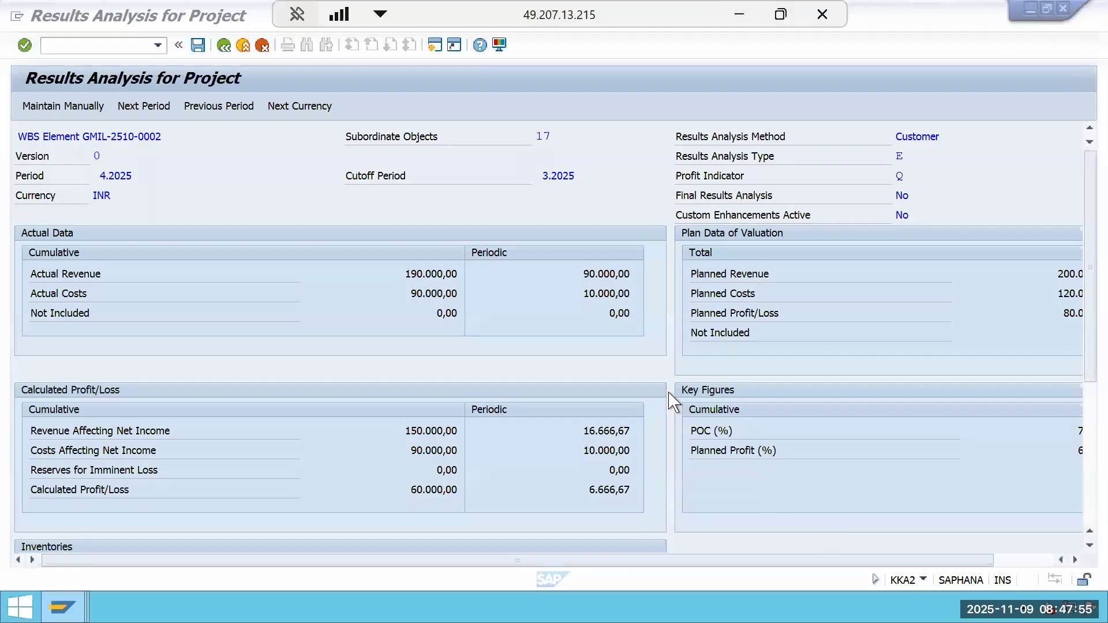
drag(578, 275, 697, 274)
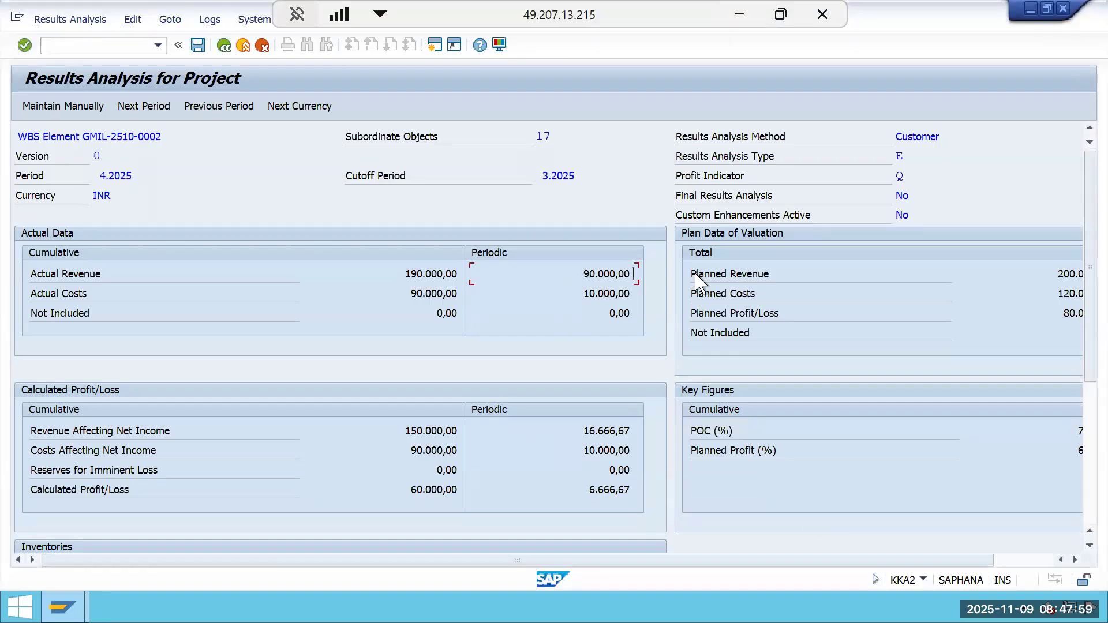
click(442, 298)
drag(405, 427, 491, 431)
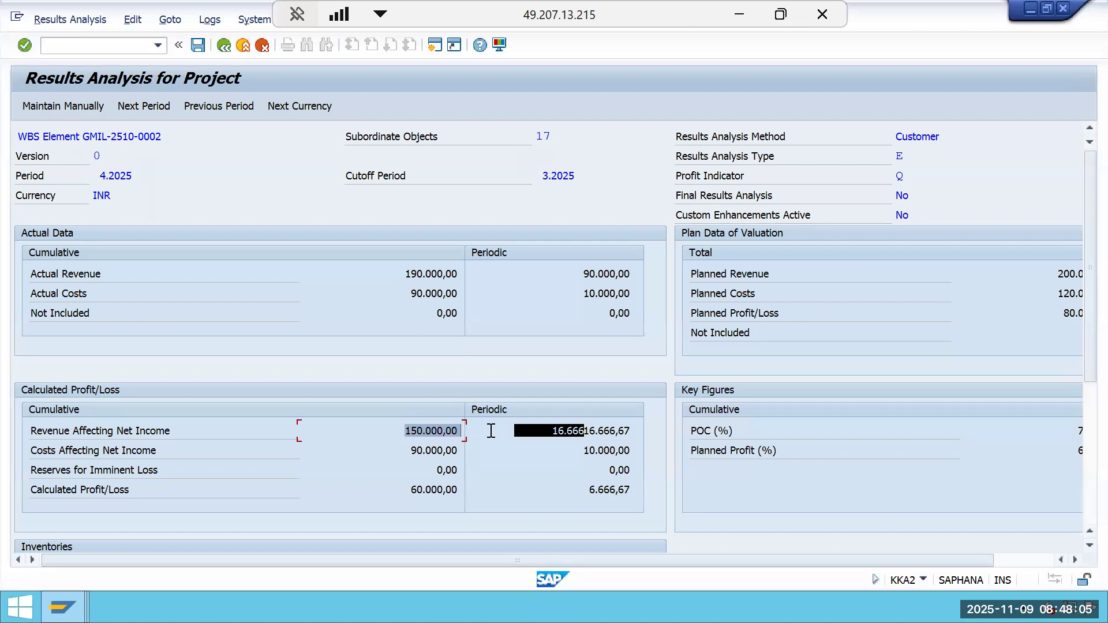
drag(402, 270, 512, 292)
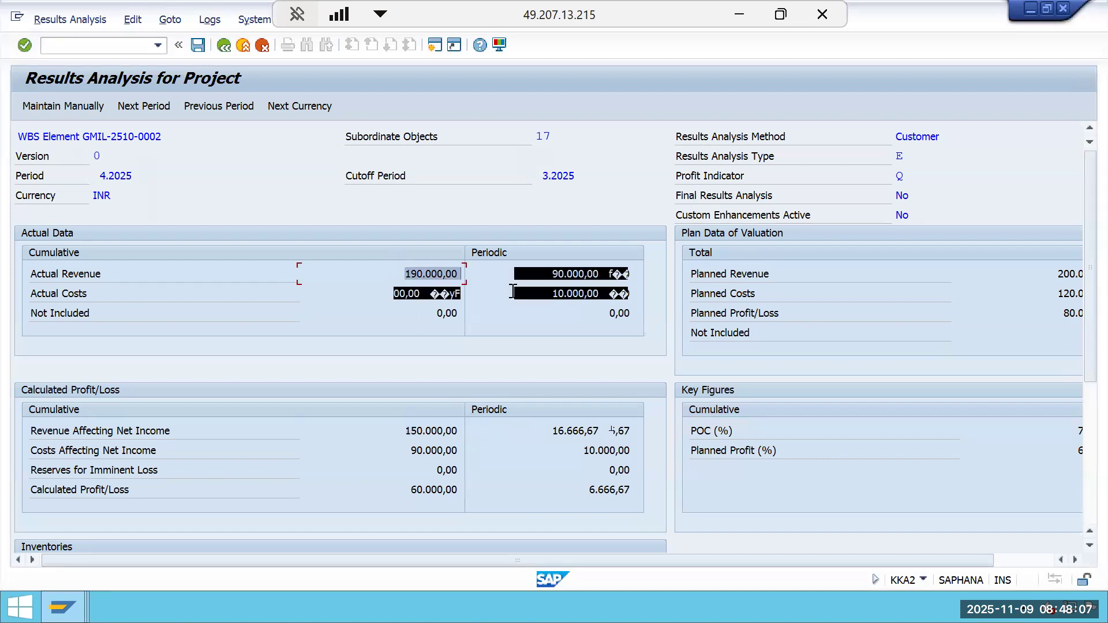
scroll(527, 471, down, 5)
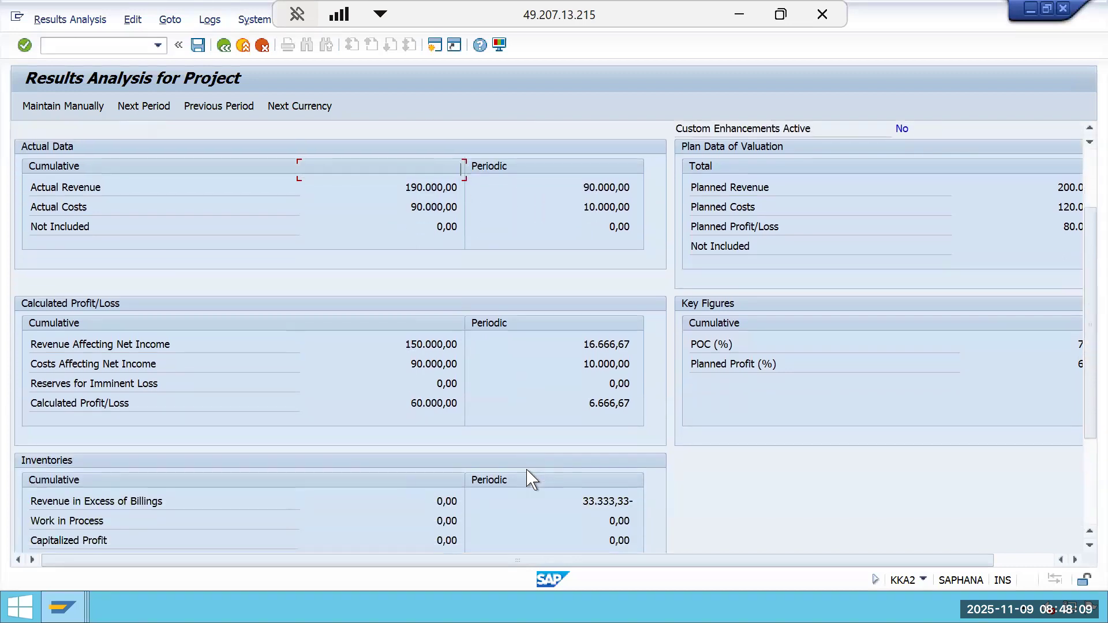
scroll(537, 473, down, 3)
drag(572, 447, 641, 447)
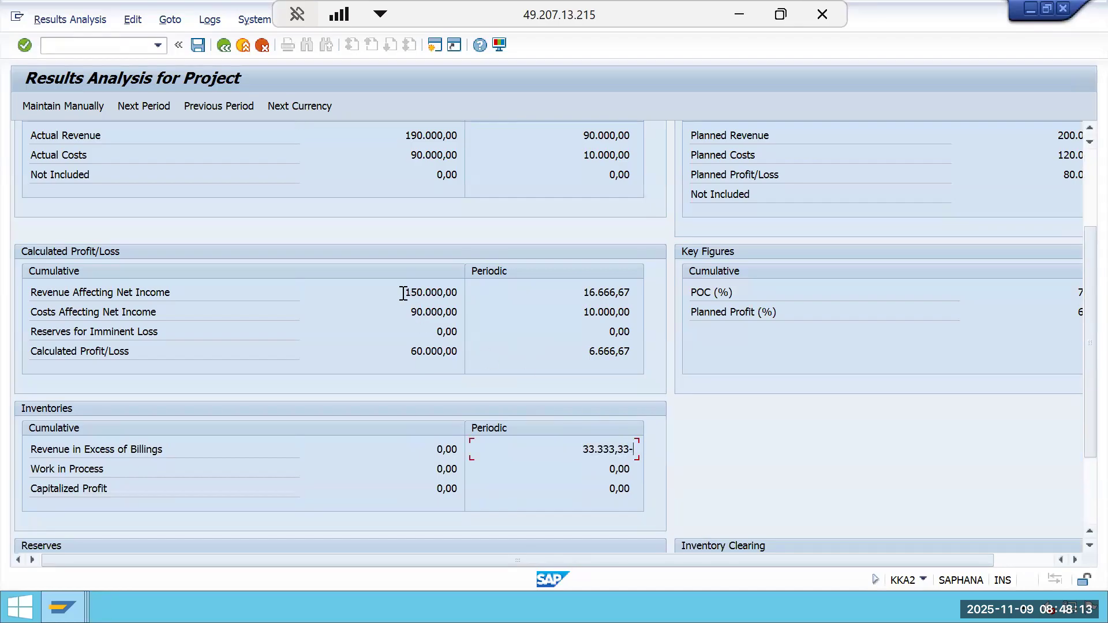
Enter the periodic revenue-in-excess-of-billings value as 33,333 in L28 and 33.333 in L29 of the Periodic CBPOC sheet.
drag(418, 293, 502, 290)
drag(395, 134, 483, 146)
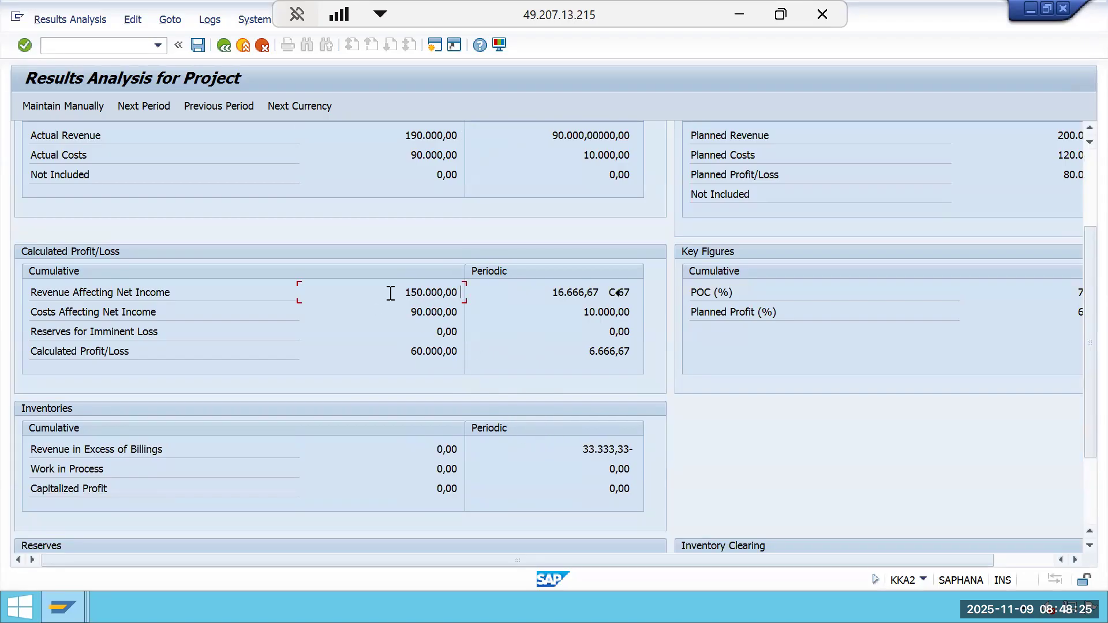
click(618, 293)
click(576, 351)
click(736, 13)
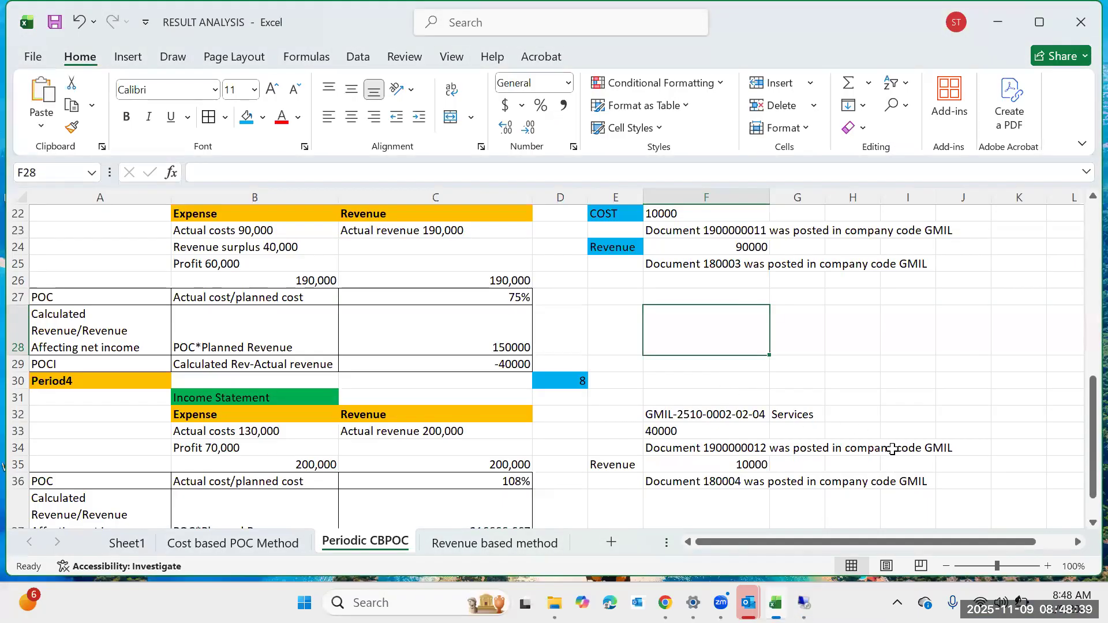
drag(1007, 542, 1082, 517)
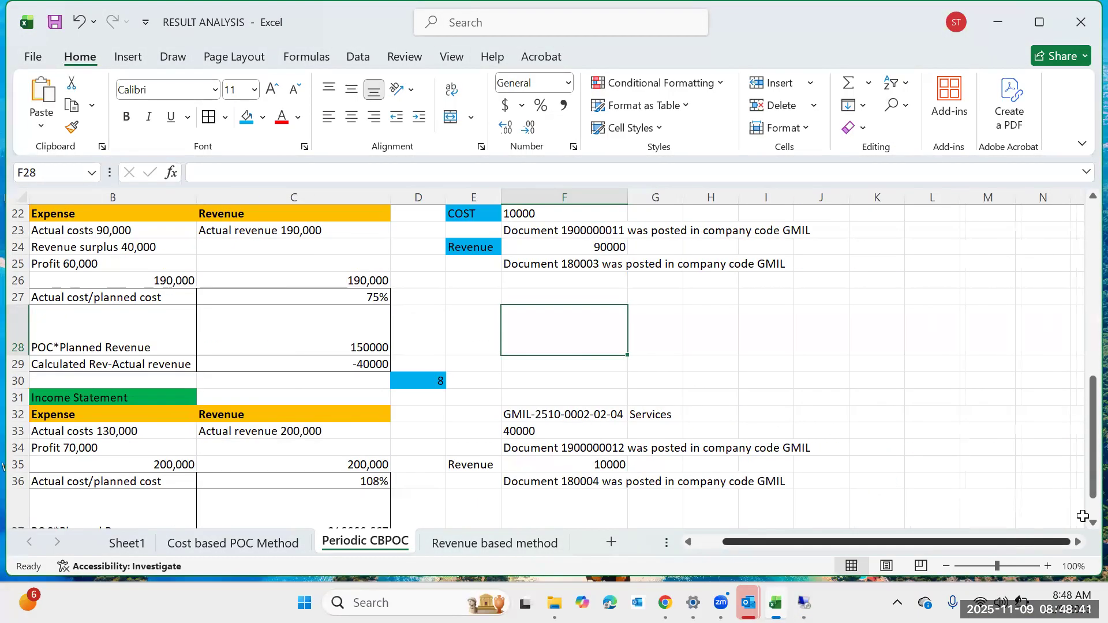
click(948, 324)
text(33,333)
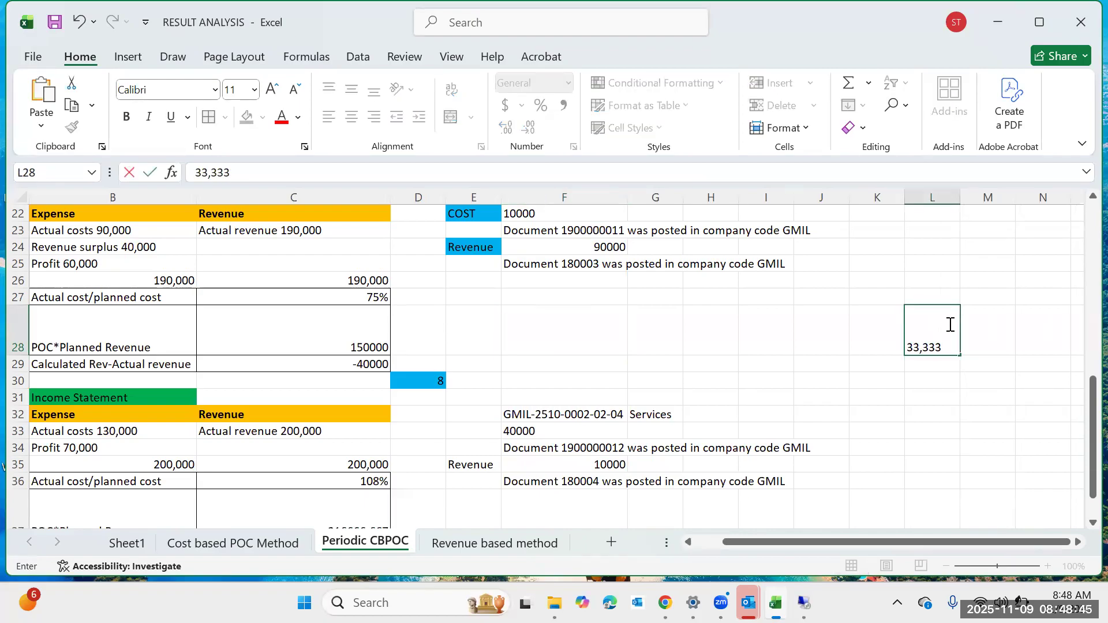
key(Return)
text(3)
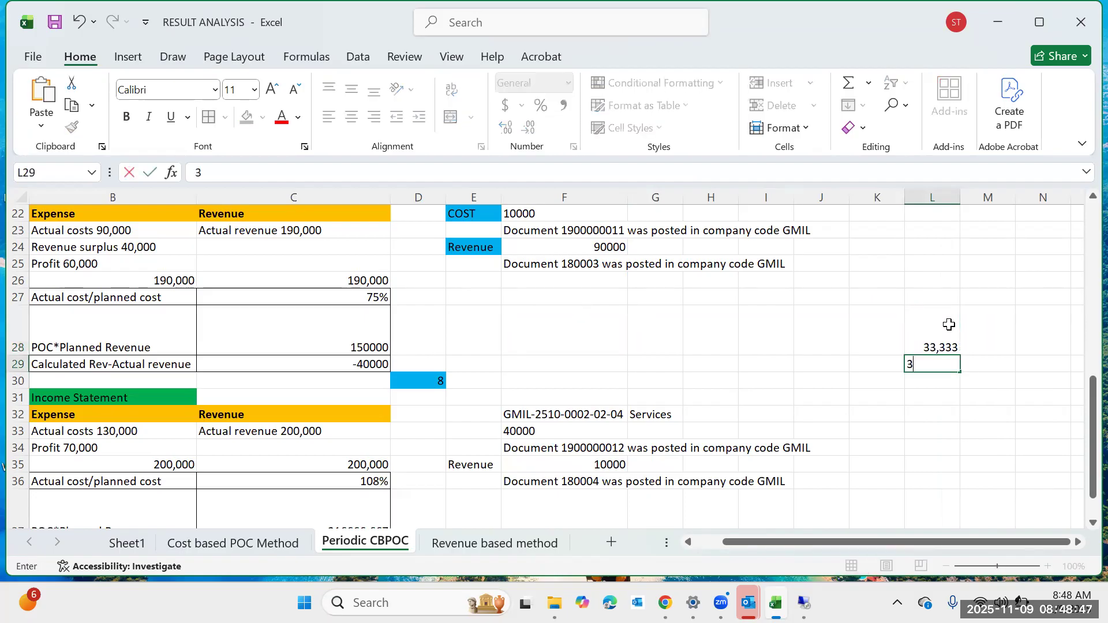
text(3.333)
key(Return)
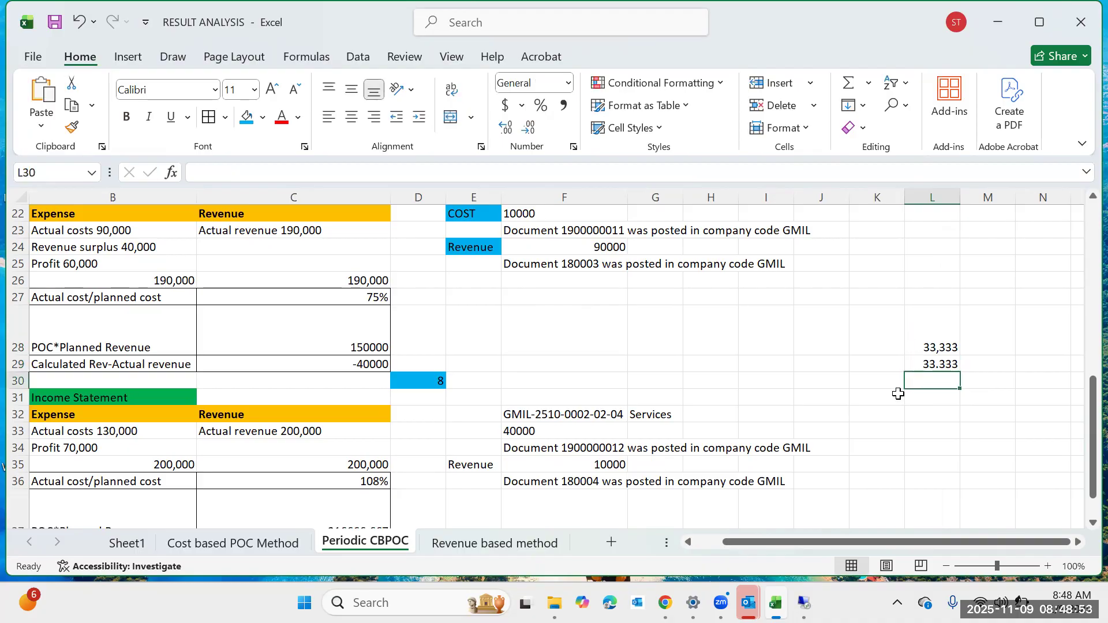
Enter 40000 in L30 with the label Contract Liability beside it in M30.
mouse_move(807, 601)
click(820, 532)
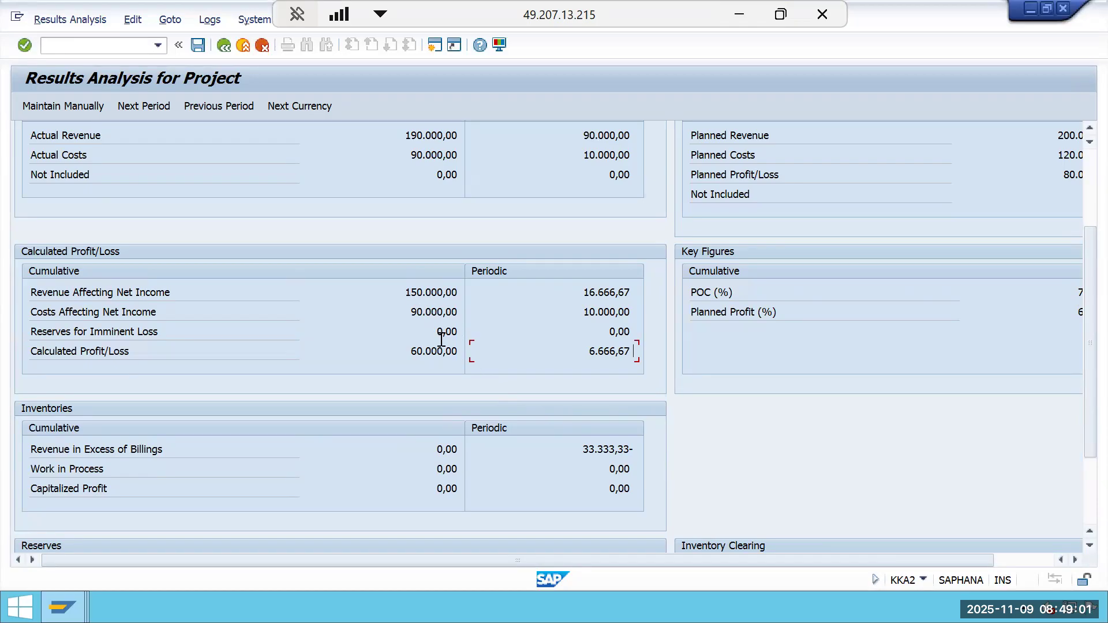
click(739, 16)
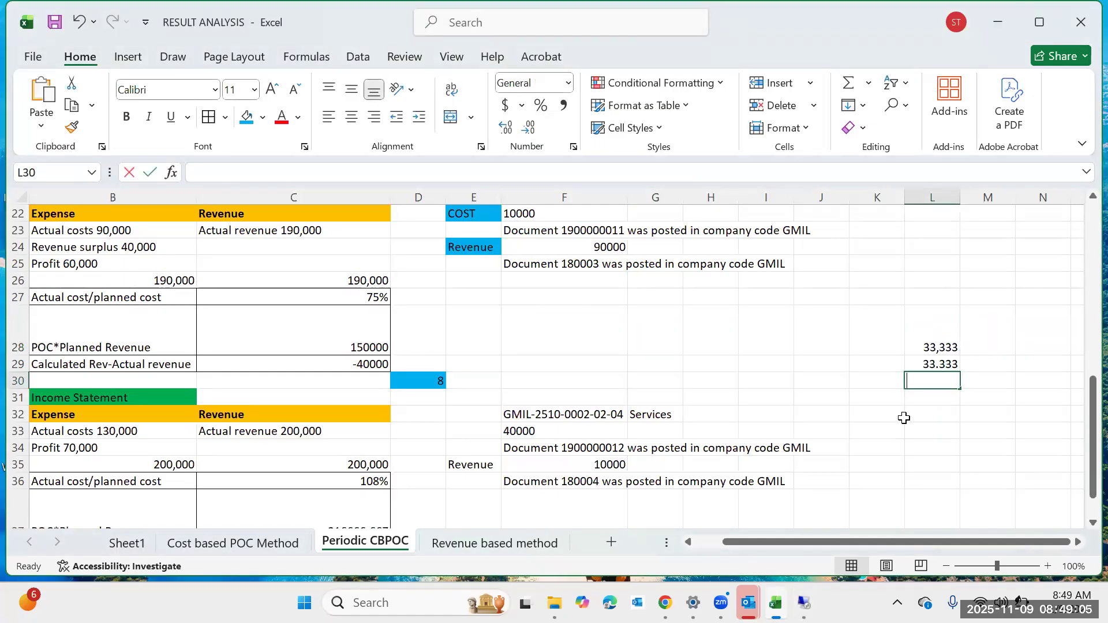
text(40000)
key(Tab)
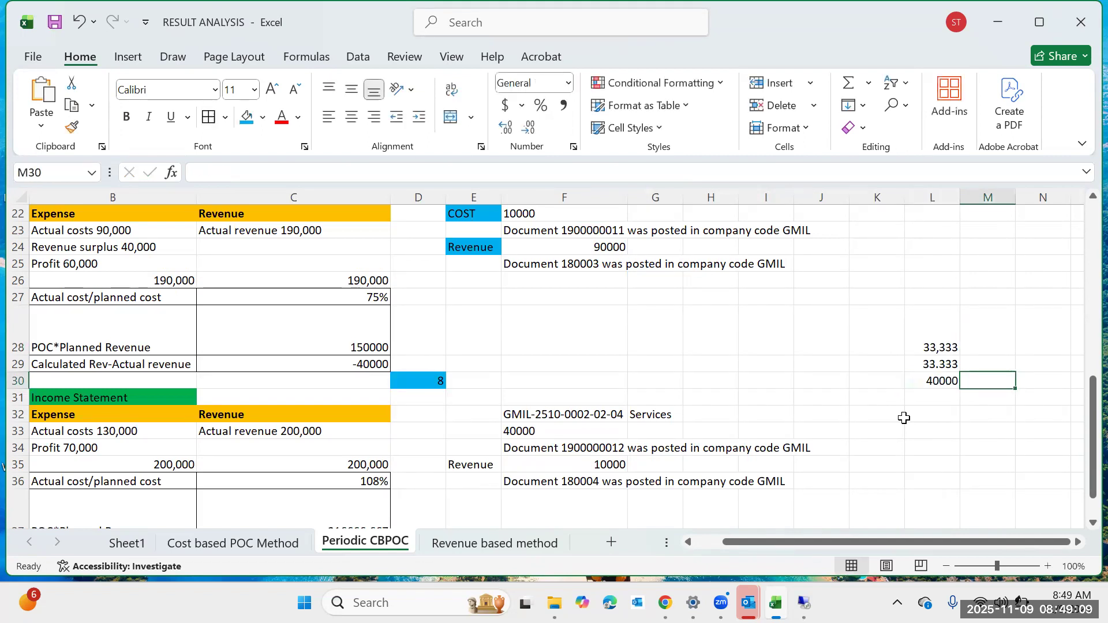
text(cONTRA)
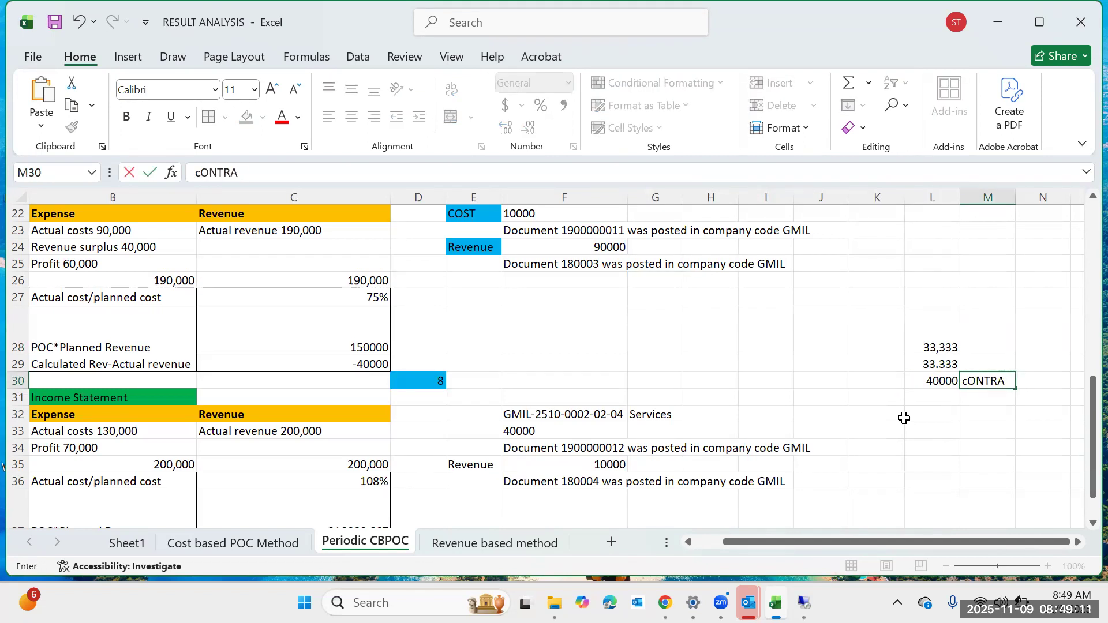
text(CT Liability)
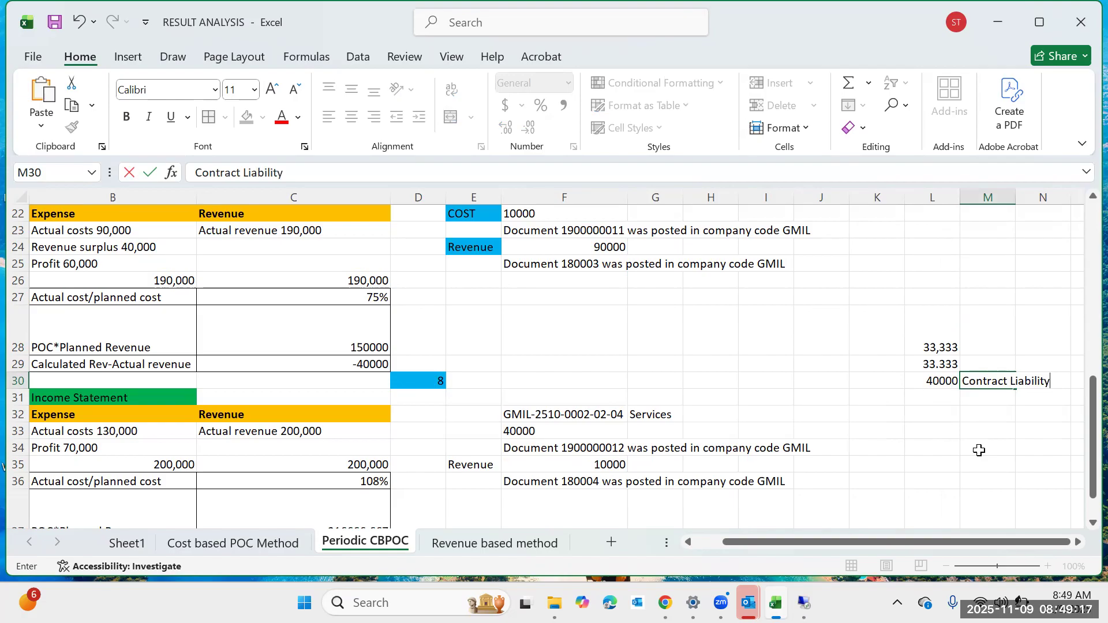
click(981, 448)
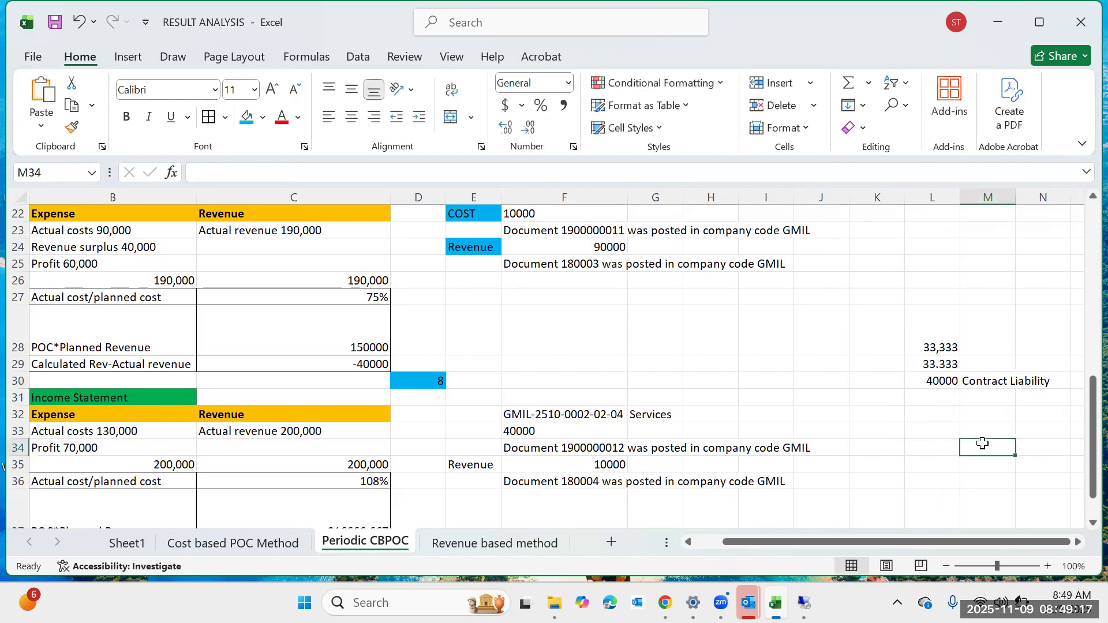
Widen column M to fit the Contract Liability label.
drag(1016, 195, 1053, 195)
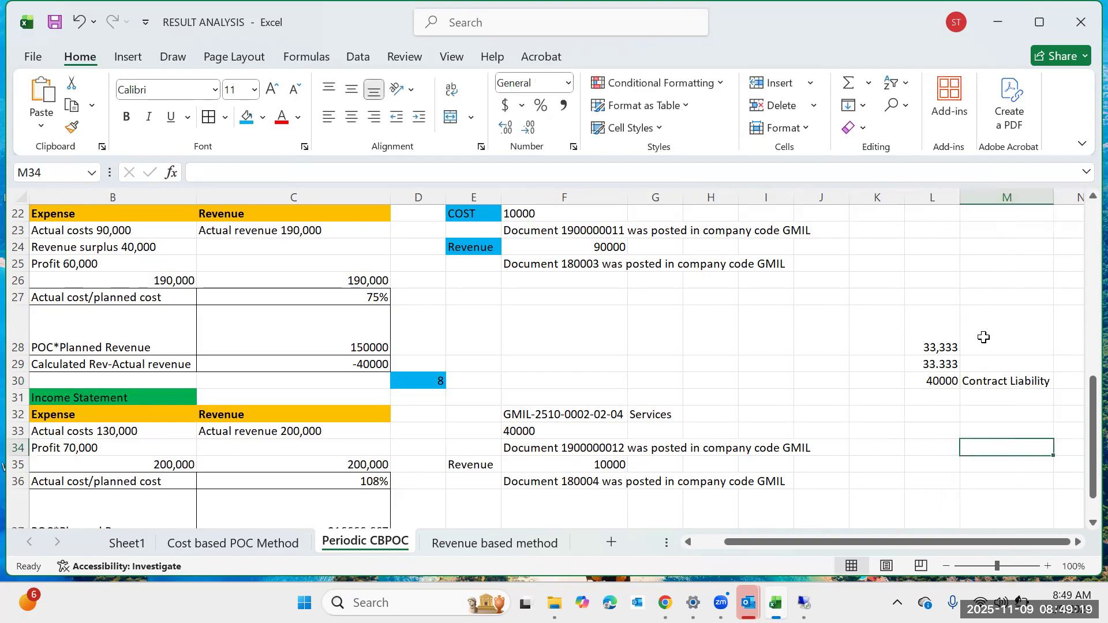
click(984, 343)
click(997, 363)
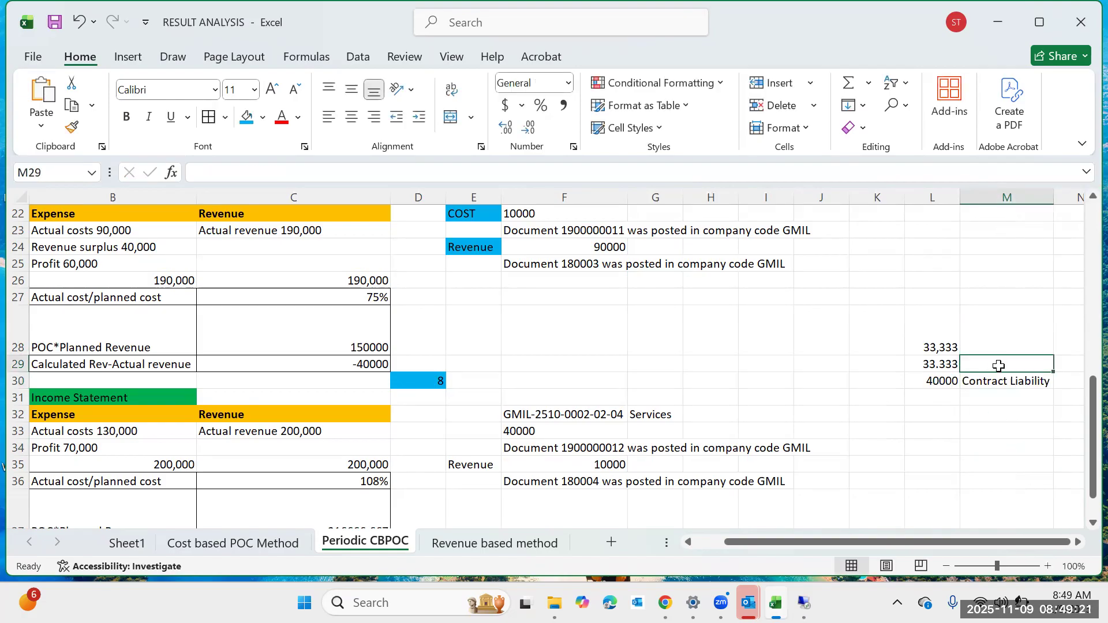
click(1077, 543)
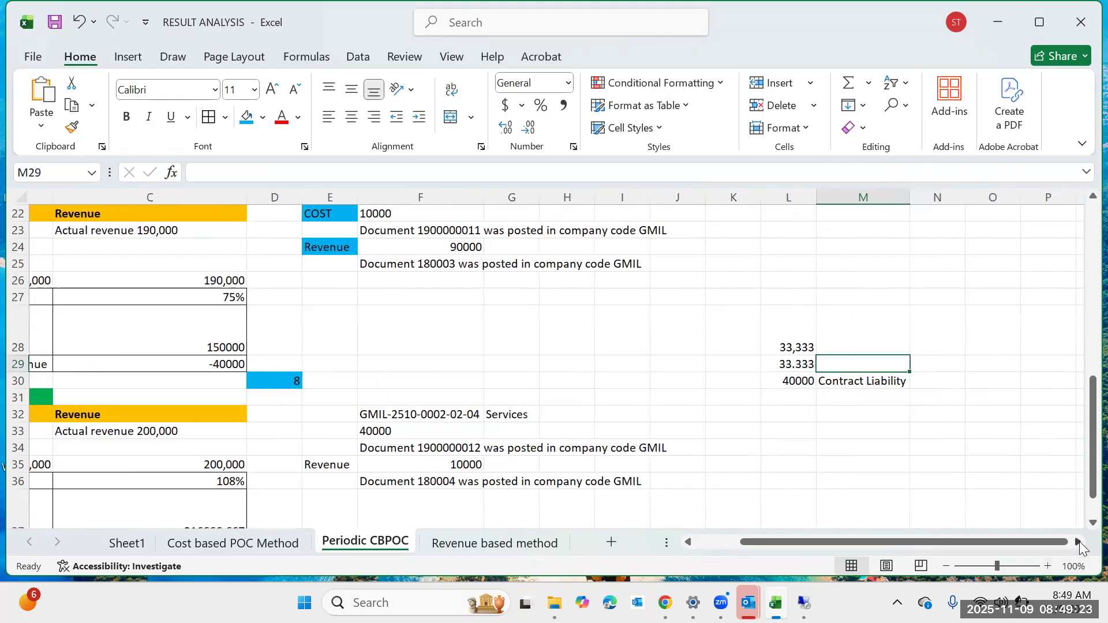
click(1078, 543)
click(932, 461)
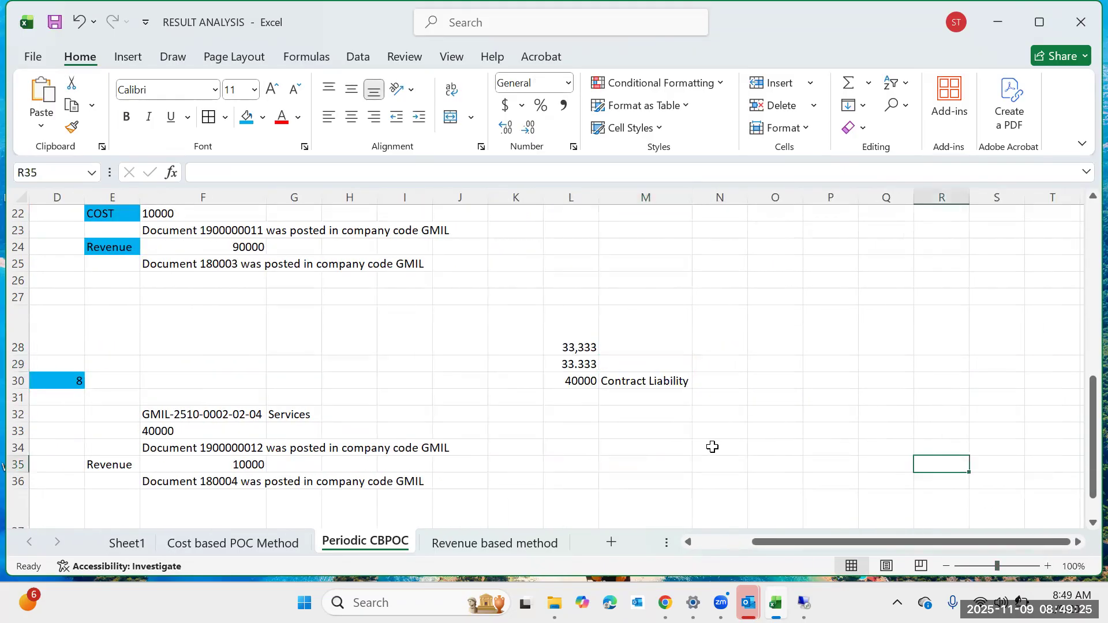
click(586, 393)
click(626, 365)
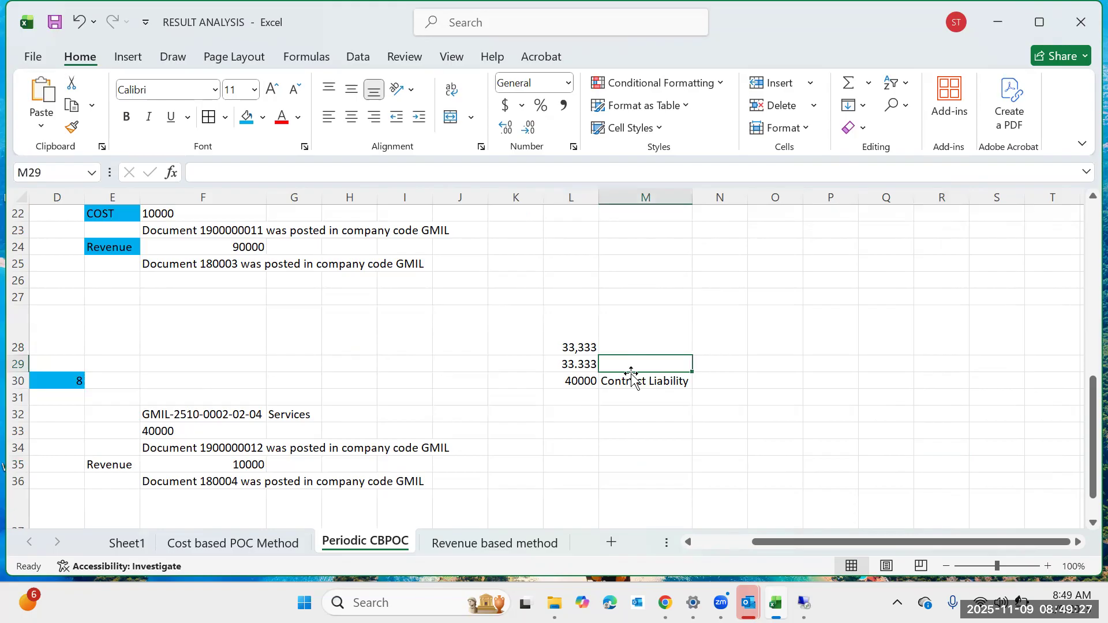
click(647, 351)
click(650, 374)
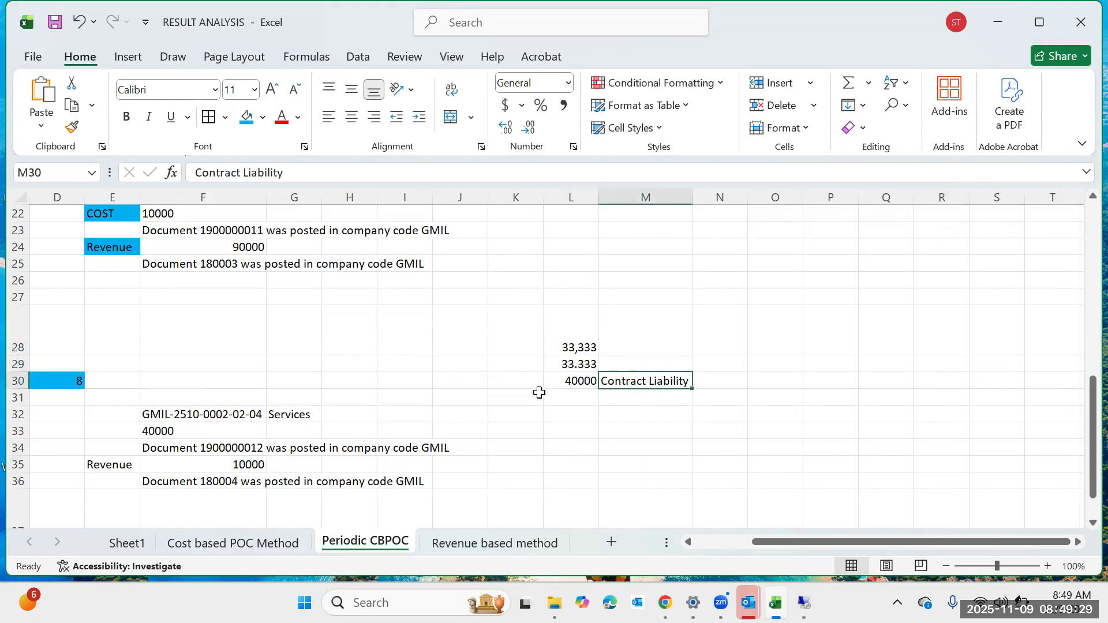
click(570, 398)
click(671, 340)
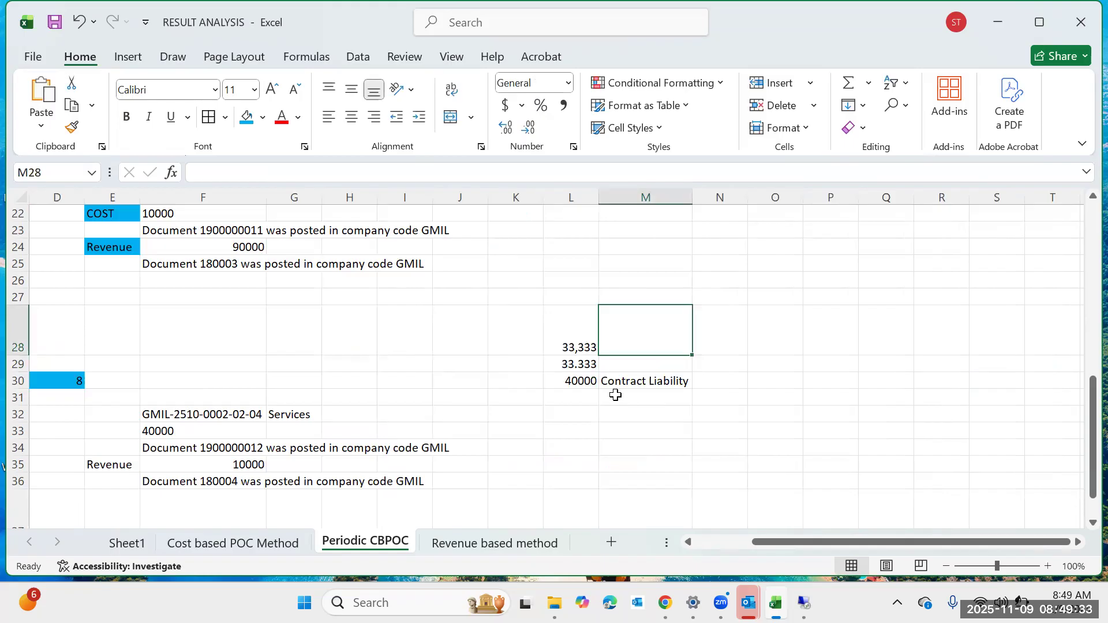
Add a formula in L31 summing L28 and L29.
click(586, 403)
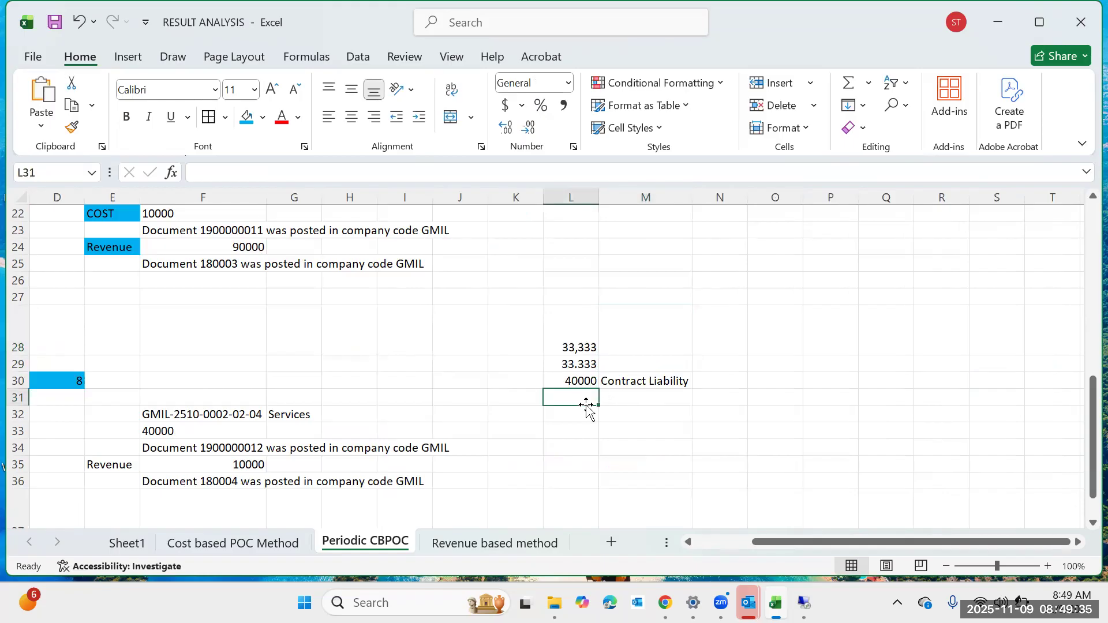
text(=)
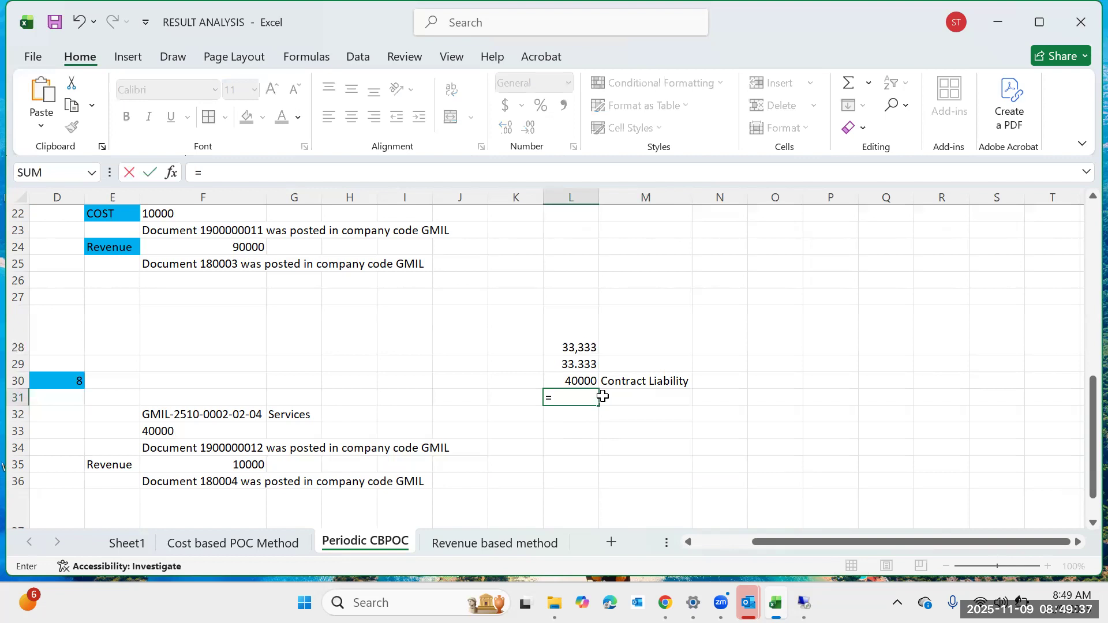
click(584, 349)
text(+)
click(577, 369)
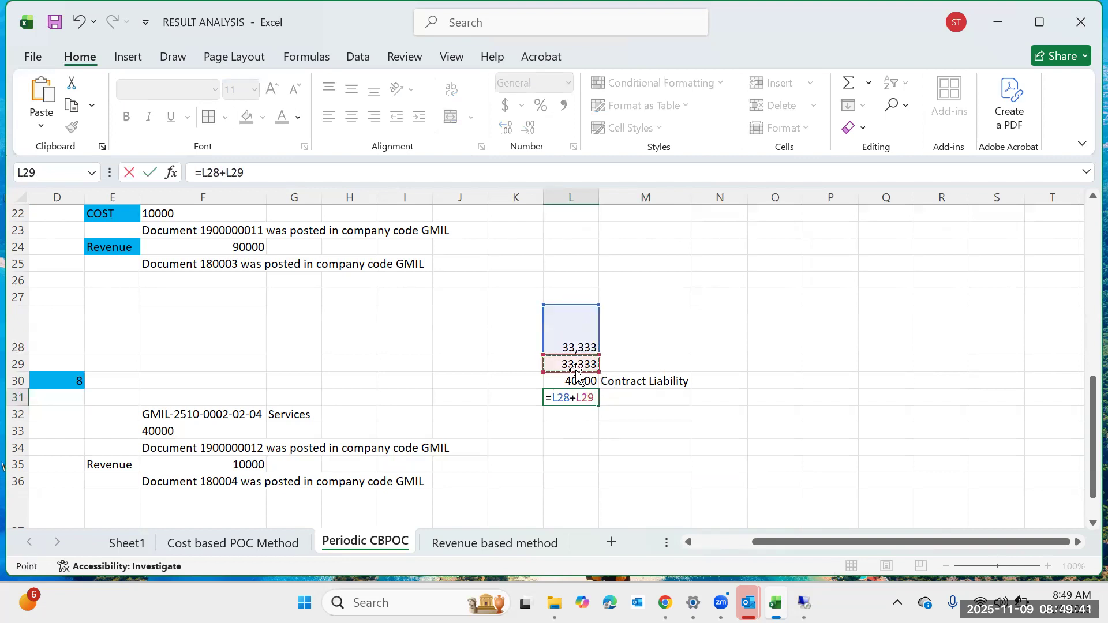
text(-)
key(Return)
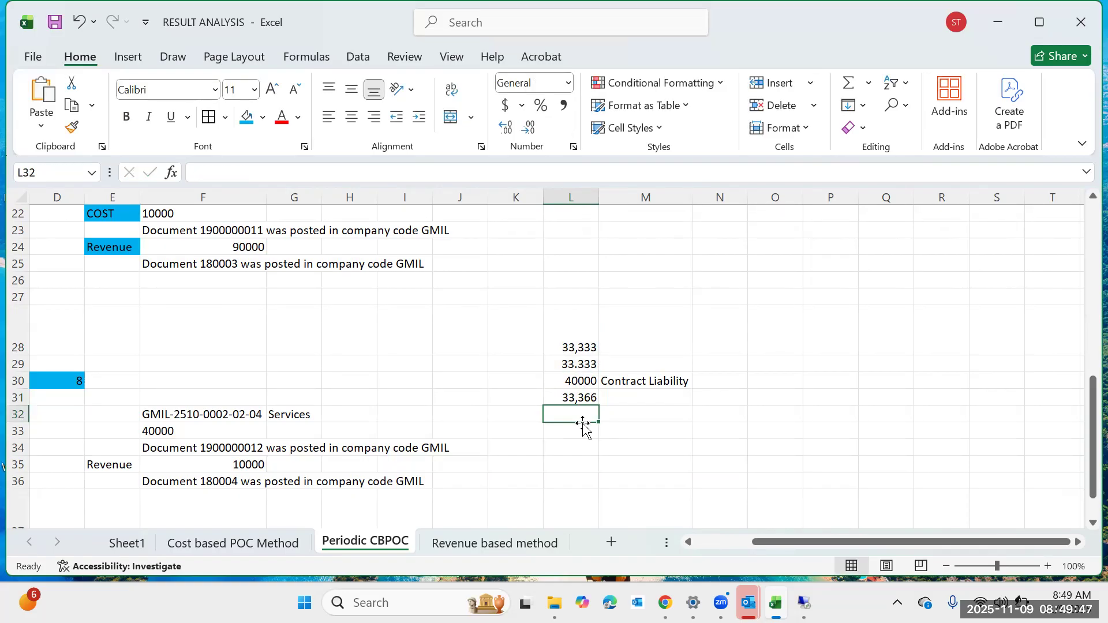
key(Up)
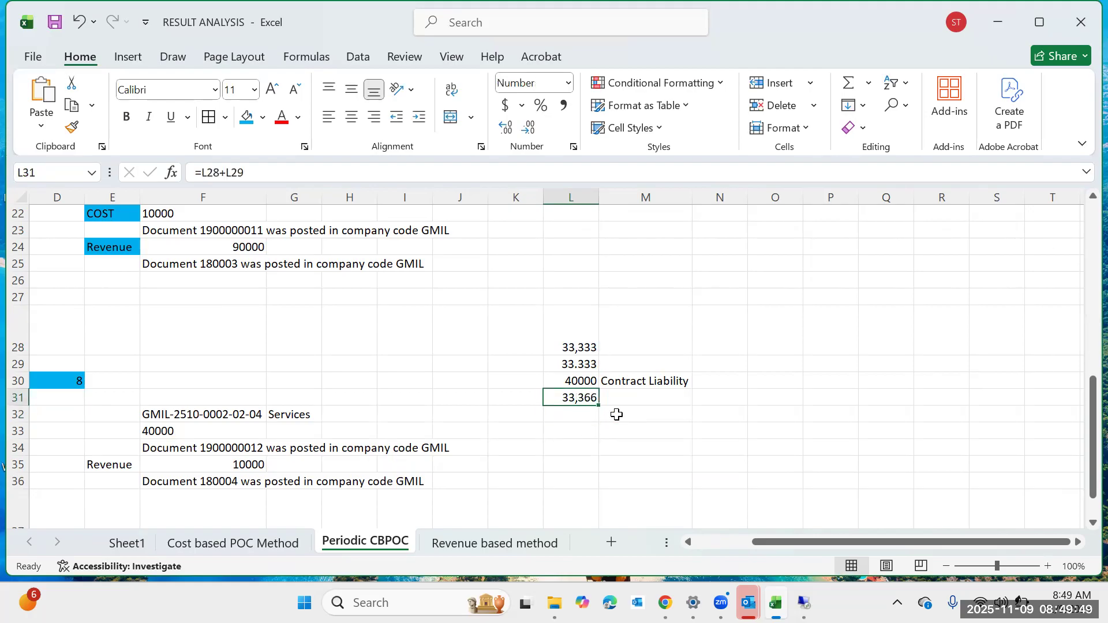
Re-enter the L28 plus L29 sum formula in L31.
text(=)
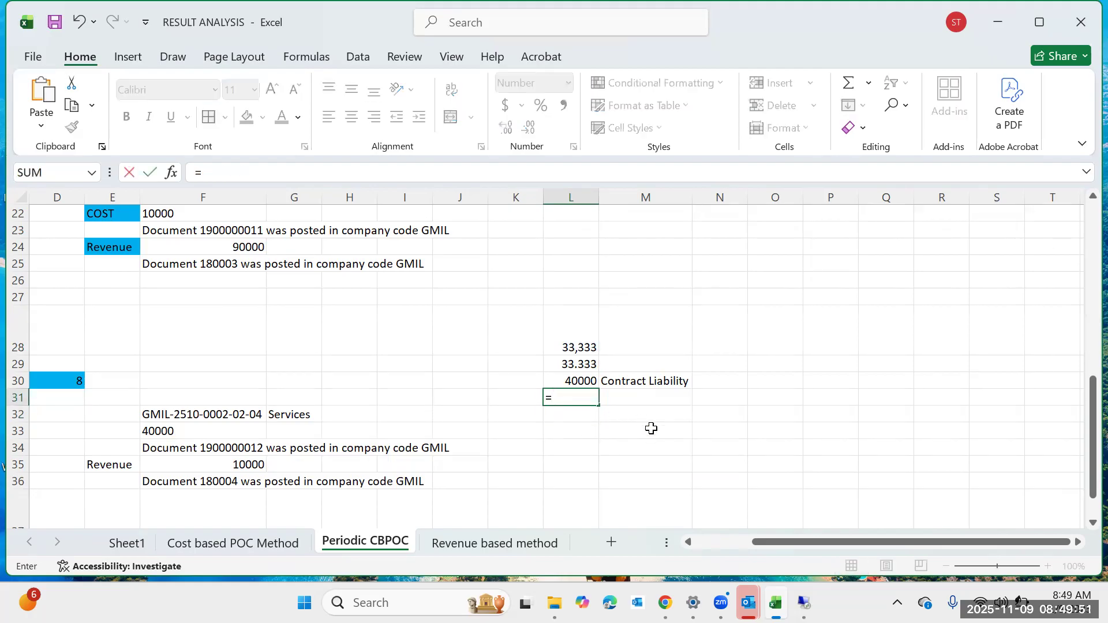
click(580, 345)
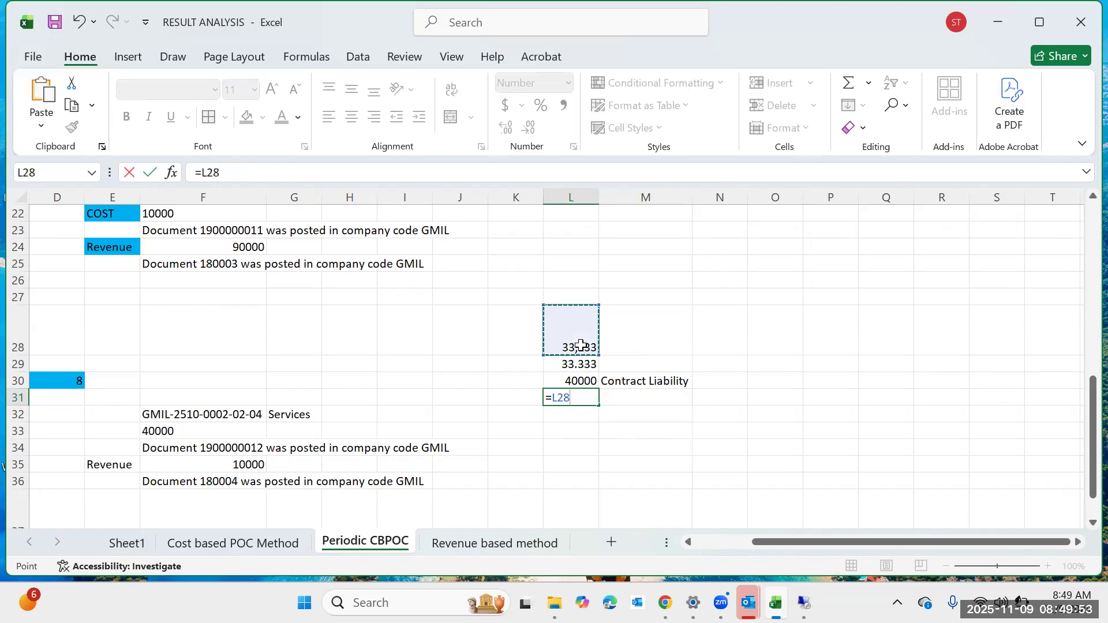
text(+)
click(581, 363)
key(Return)
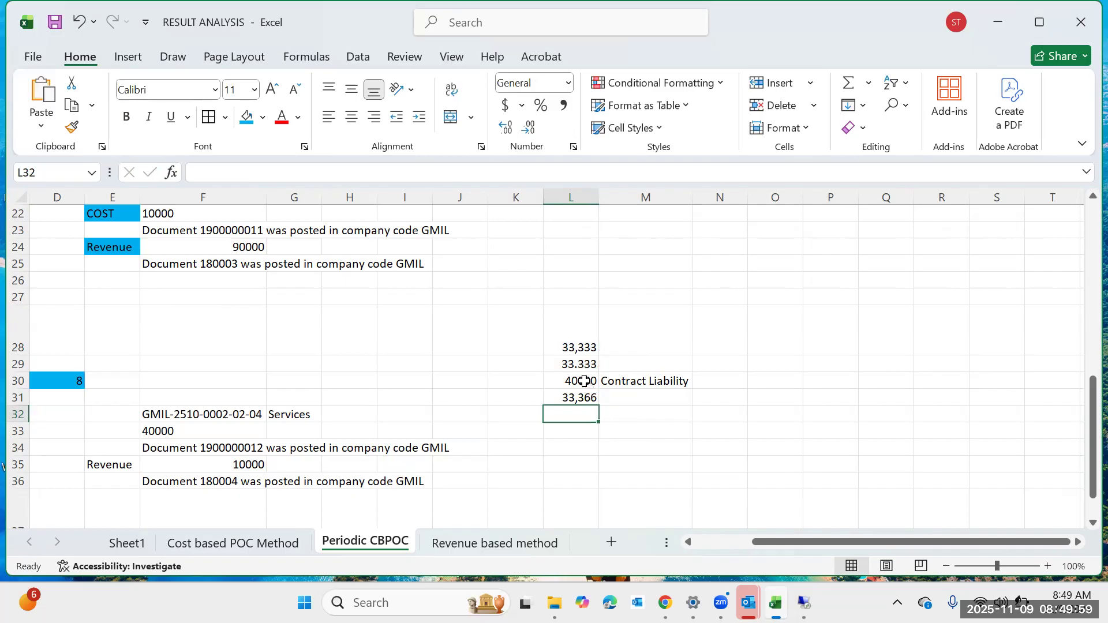
Re-enter the L29 value so it reads 33,333.
click(579, 365)
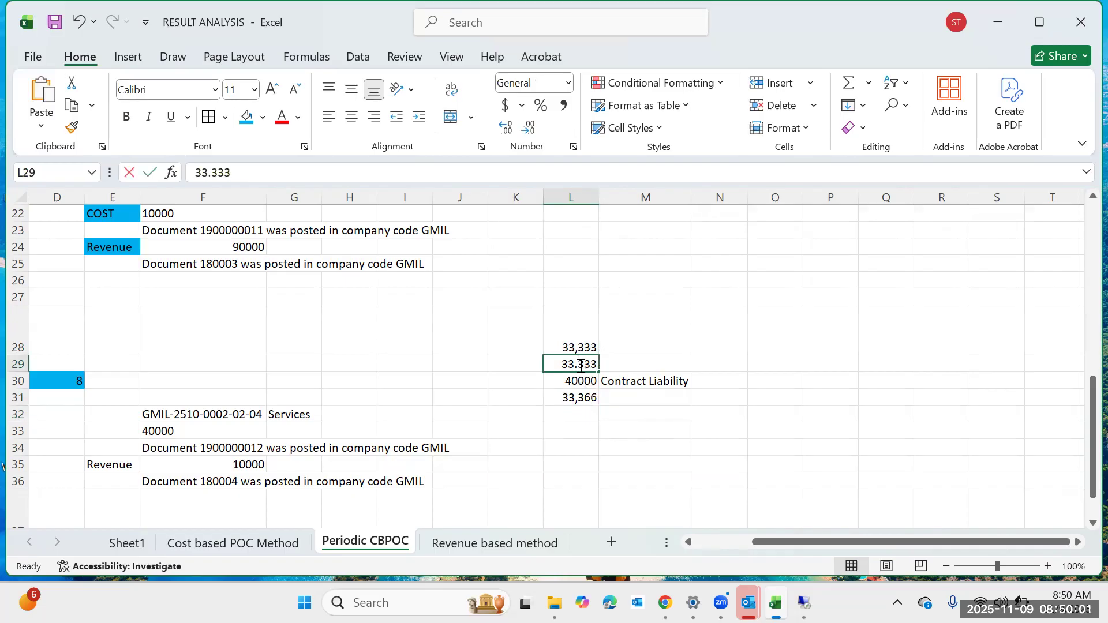
key(F2)
key(Return)
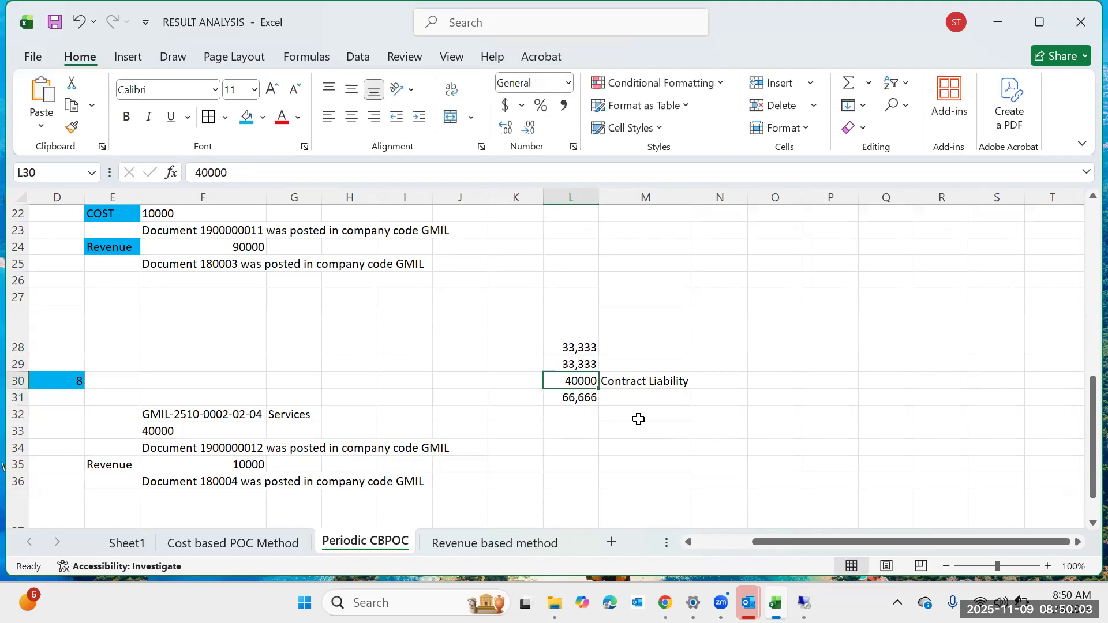
Add a formula in L32 subtracting L30 from L31.
click(585, 409)
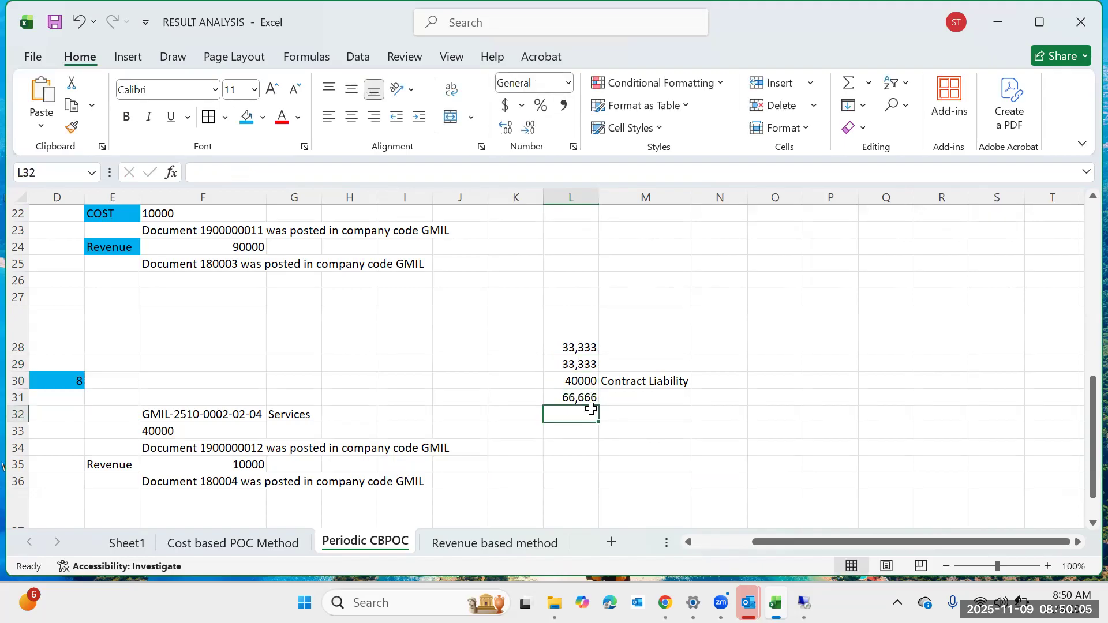
text(=)
click(586, 395)
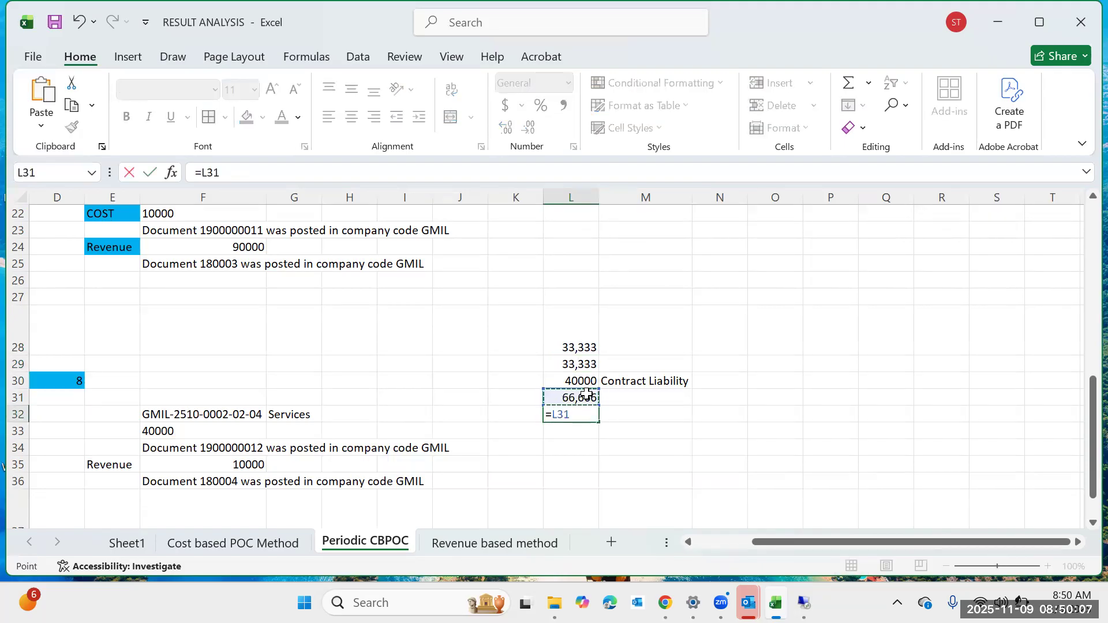
text(-)
click(586, 380)
key(Return)
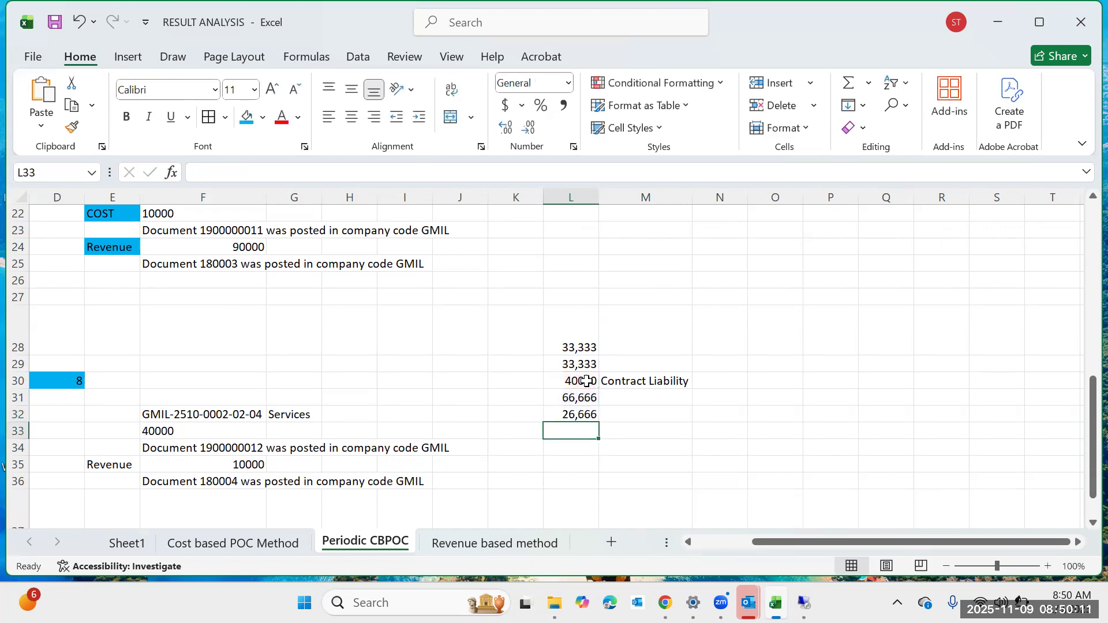
Return to the SAP results analysis to compare its periodic values with the worksheet.
click(817, 395)
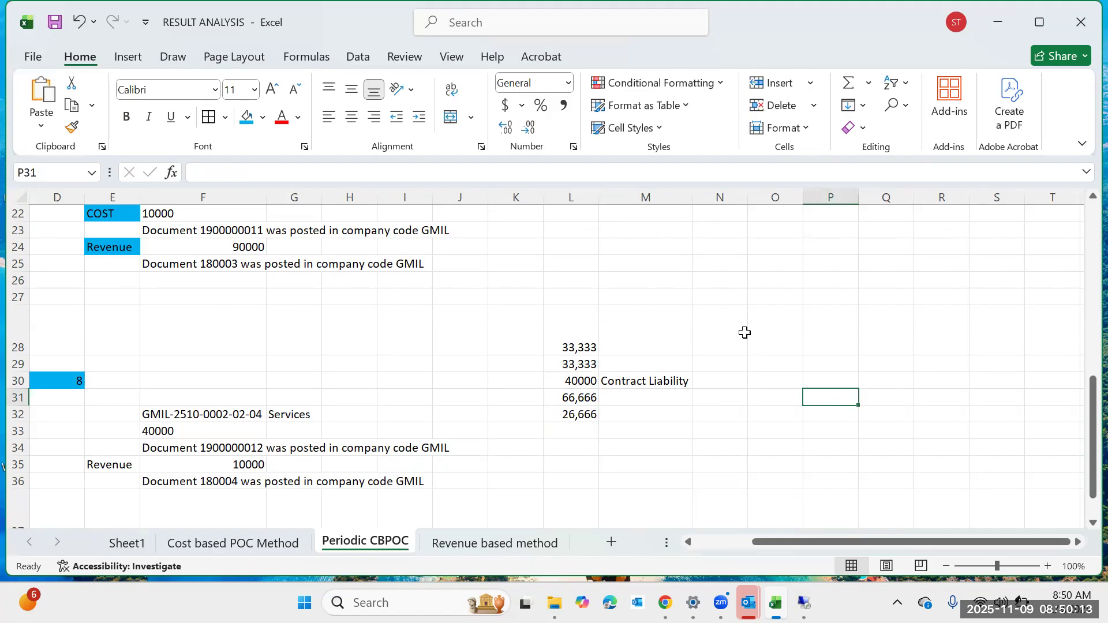
click(780, 453)
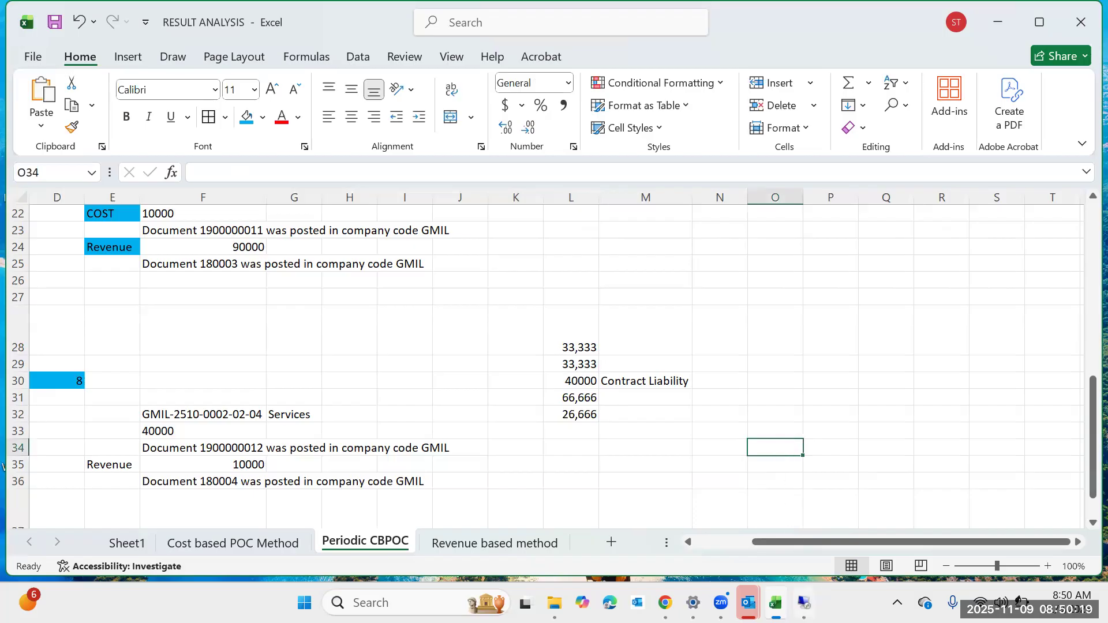
mouse_move(803, 602)
click(809, 506)
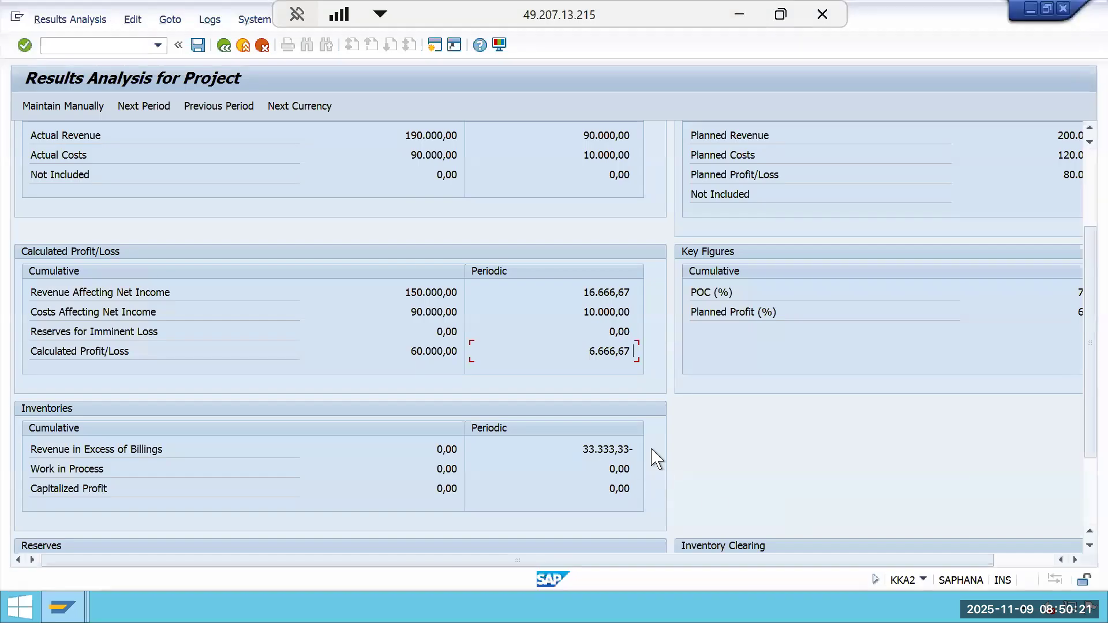
Open the line items of the results analysis for WBS element GMIL-2510-0002.
mouse_move(633, 447)
mouse_down()
mouse_move(581, 448)
mouse_move(647, 455)
mouse_up()
click(580, 448)
click(647, 457)
click(72, 17)
click(196, 171)
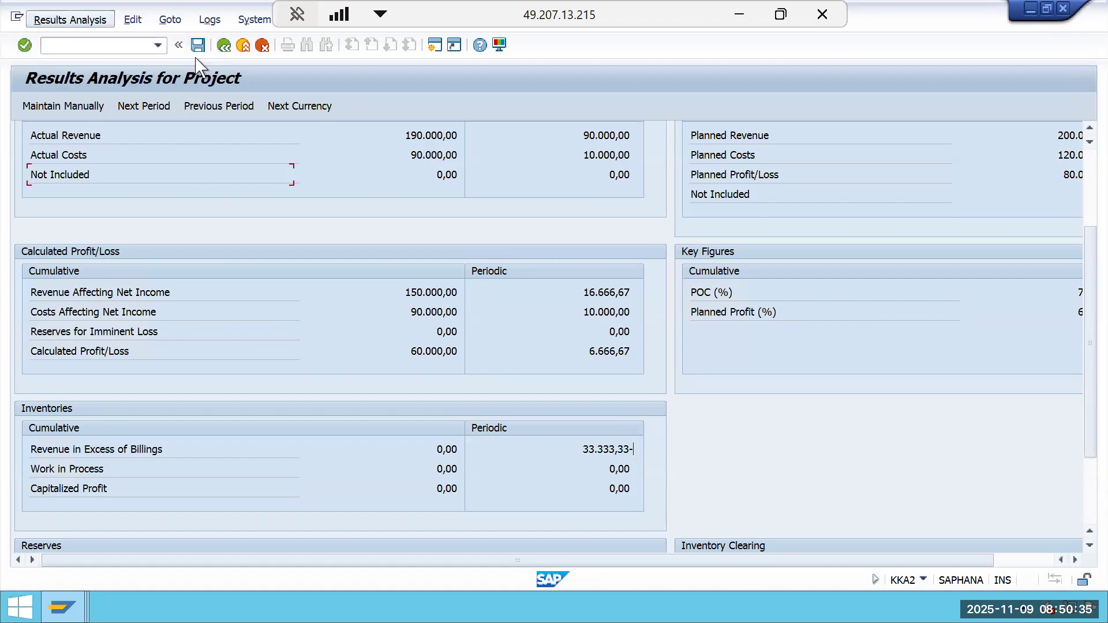
click(219, 44)
click(75, 19)
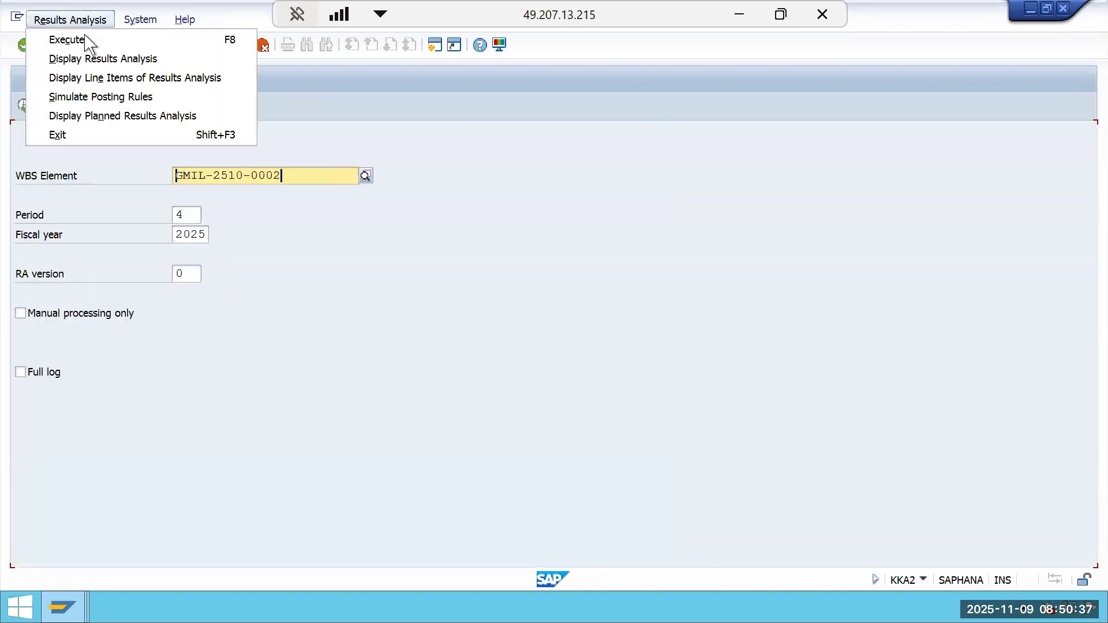
click(111, 78)
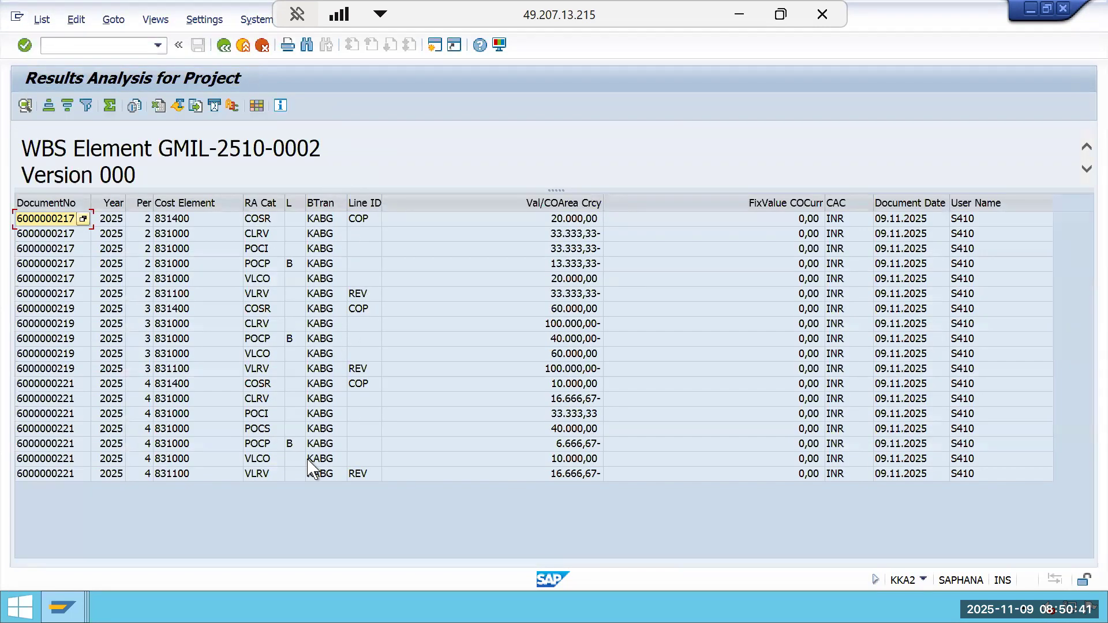
Total the line item values and subtotal them by period.
click(280, 433)
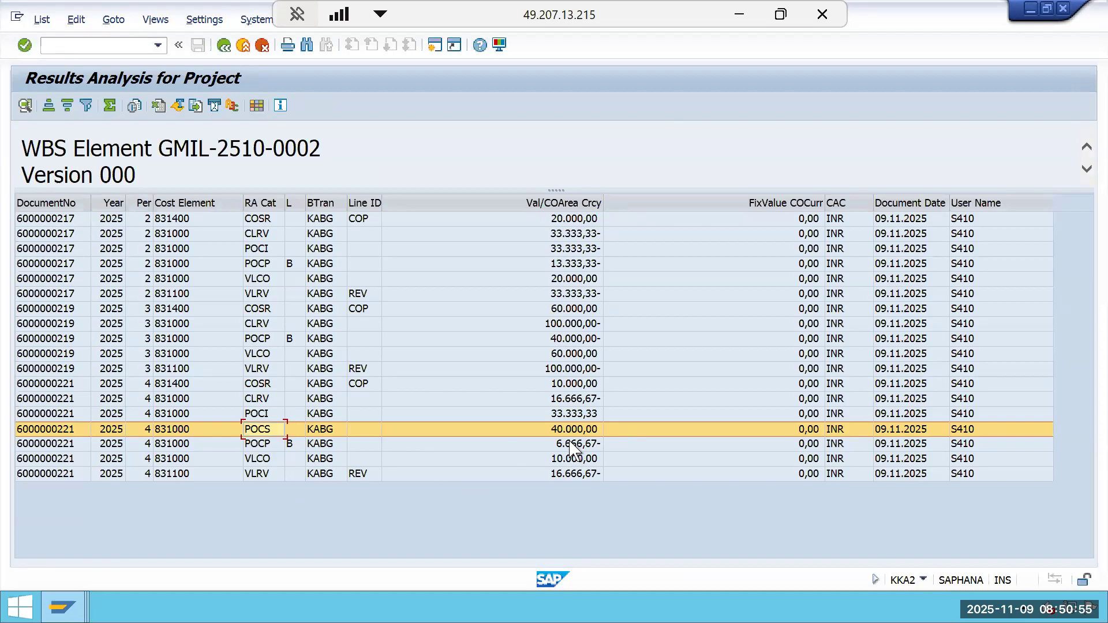
click(567, 416)
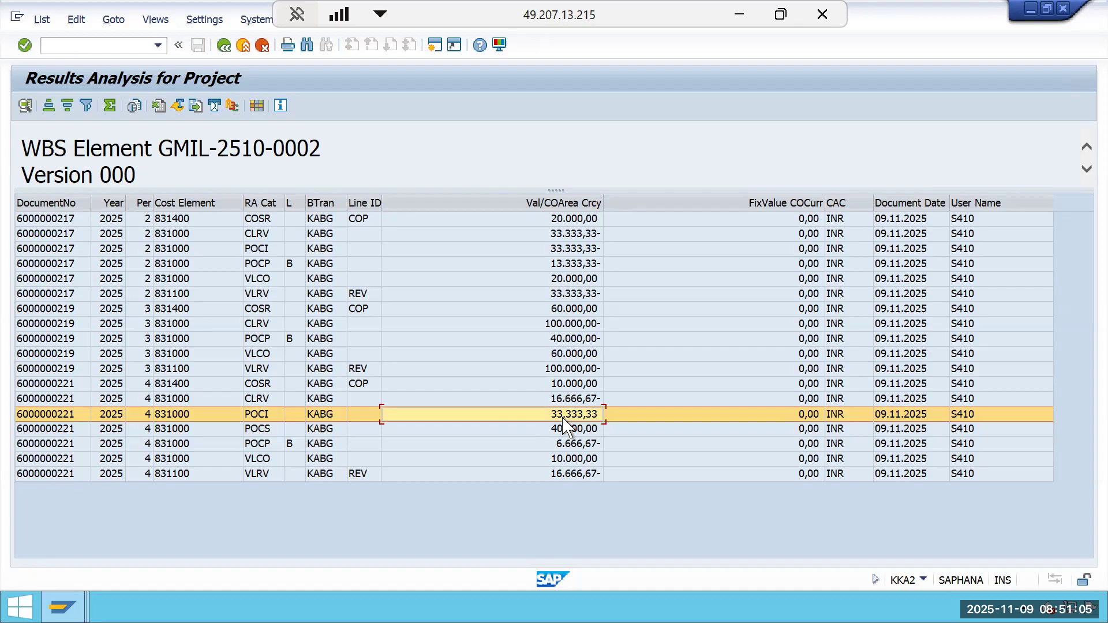
click(266, 401)
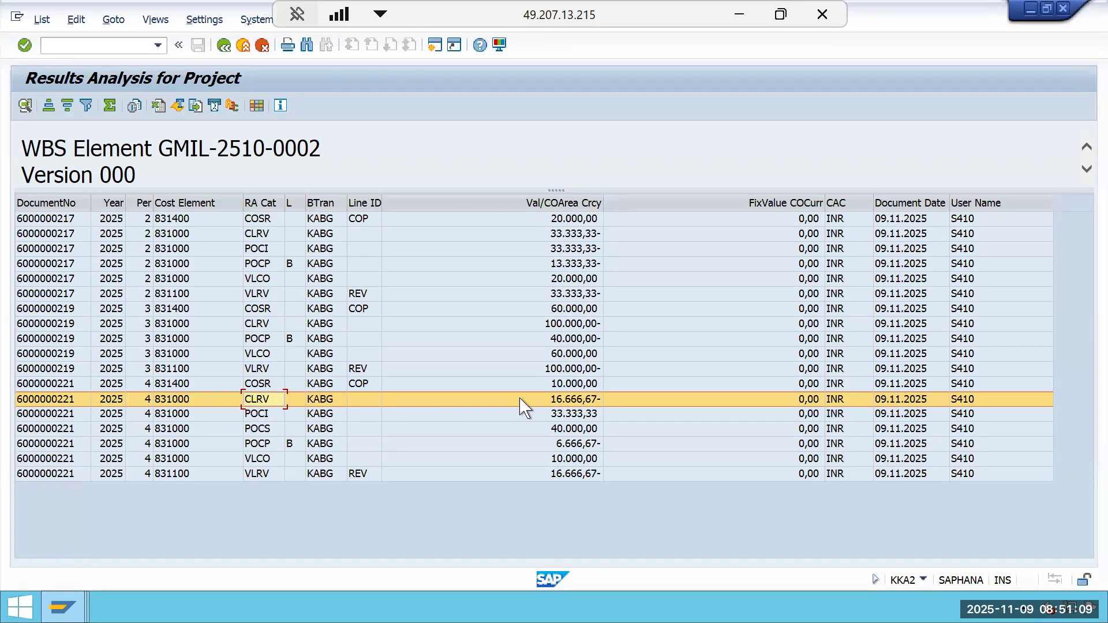
click(551, 405)
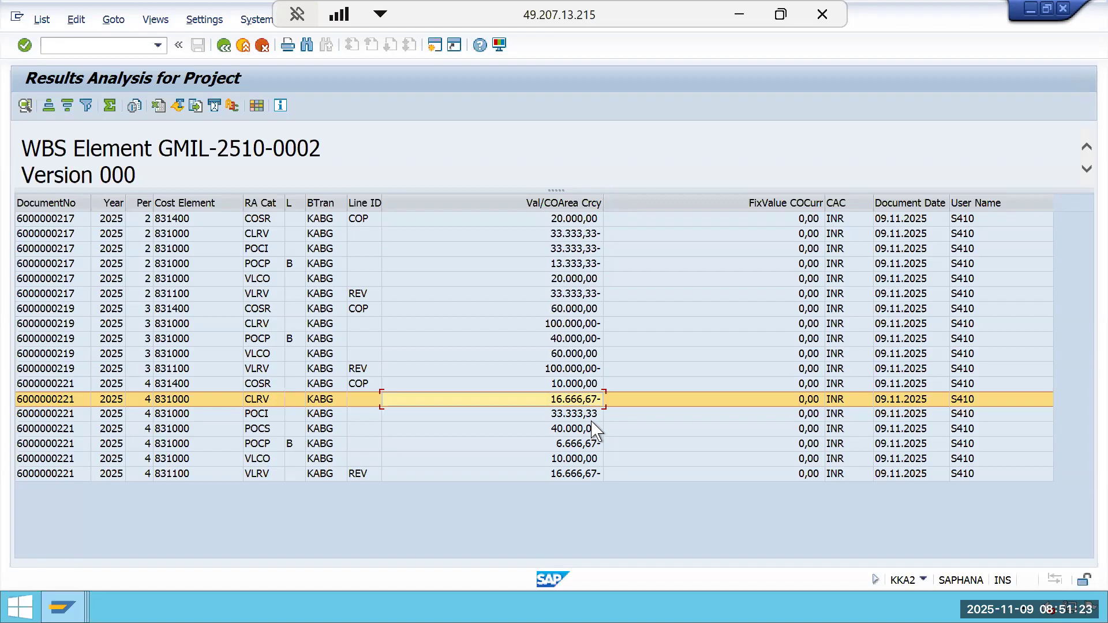
click(146, 202)
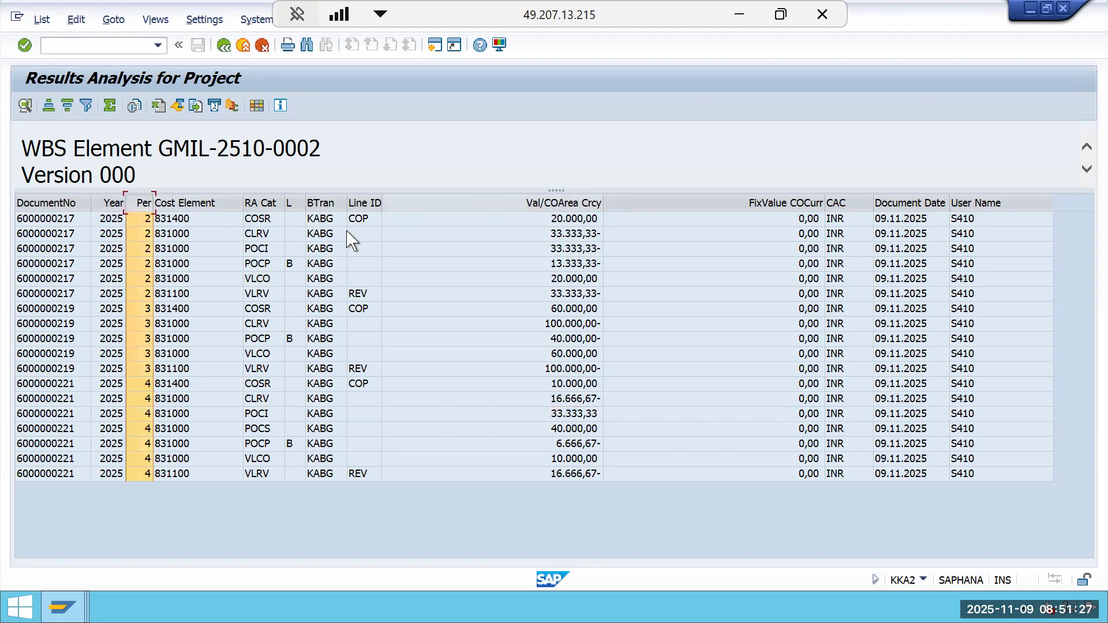
click(557, 201)
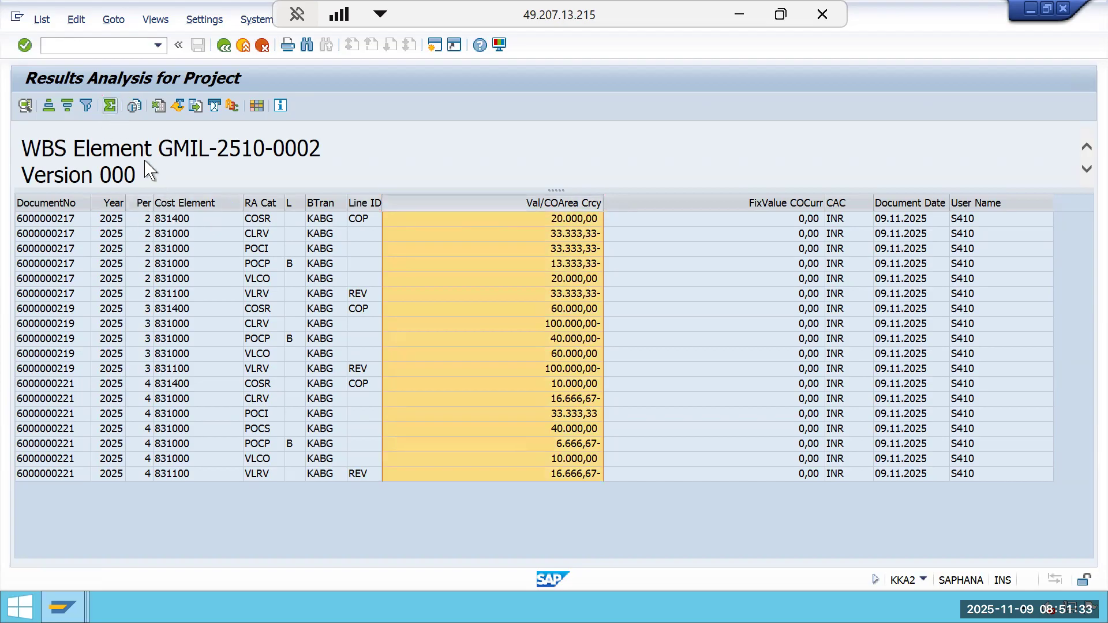
click(115, 109)
click(141, 203)
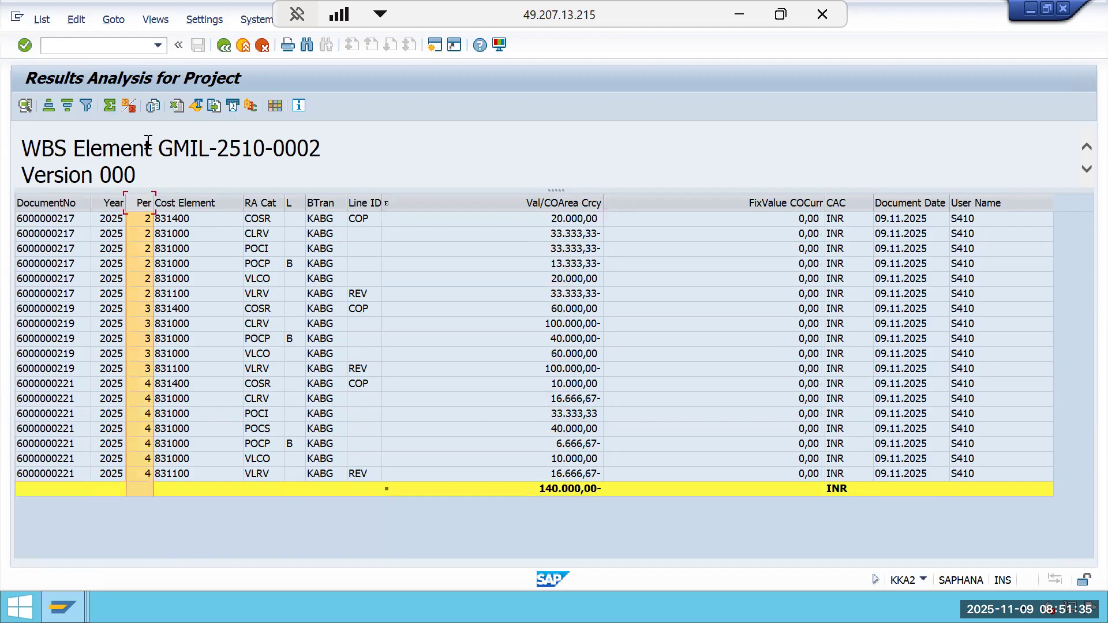
click(129, 107)
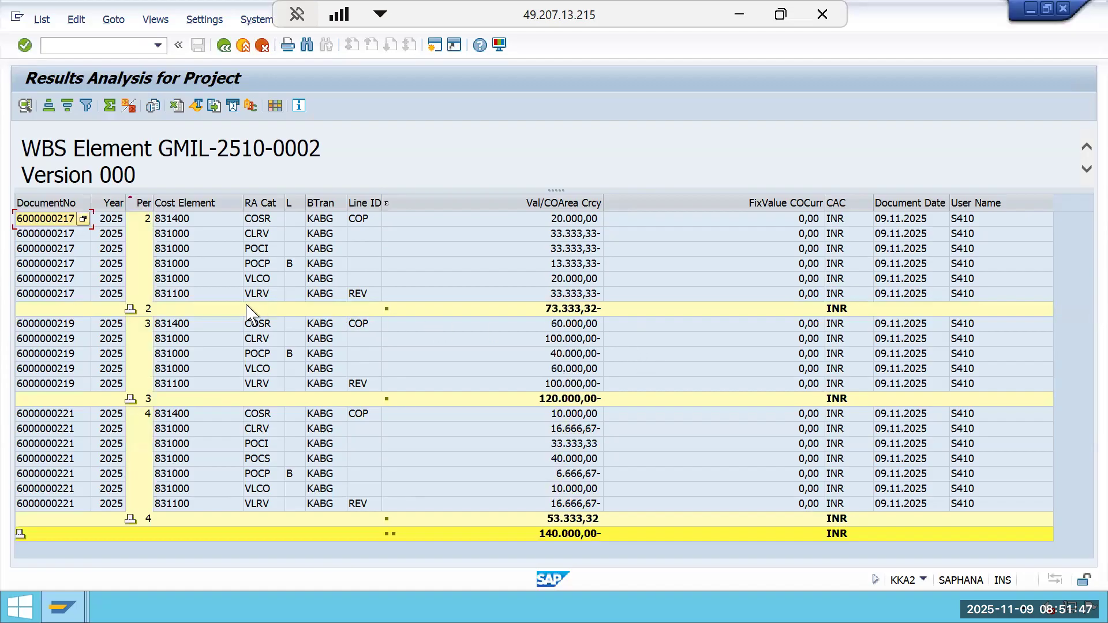
Examine the period subtotals of the results analysis line items.
click(578, 310)
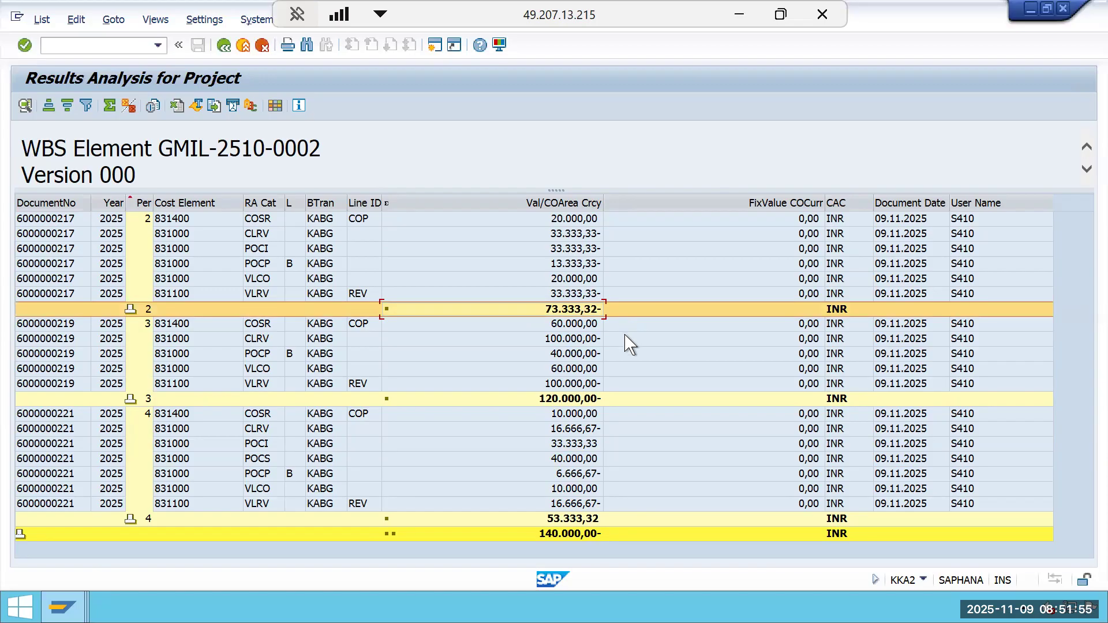
click(577, 402)
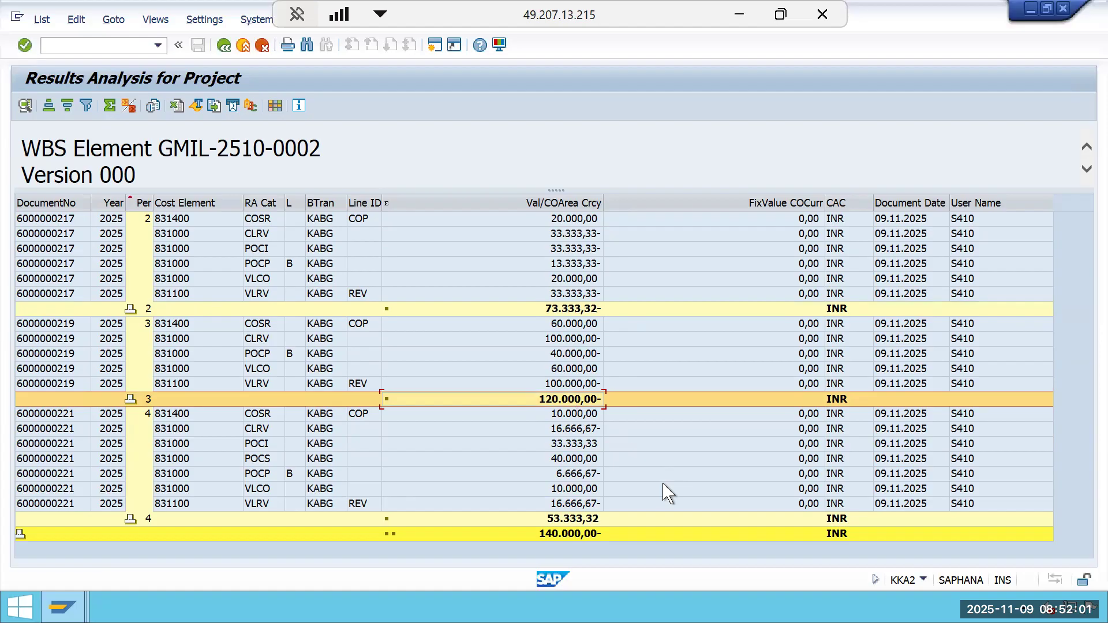
click(571, 520)
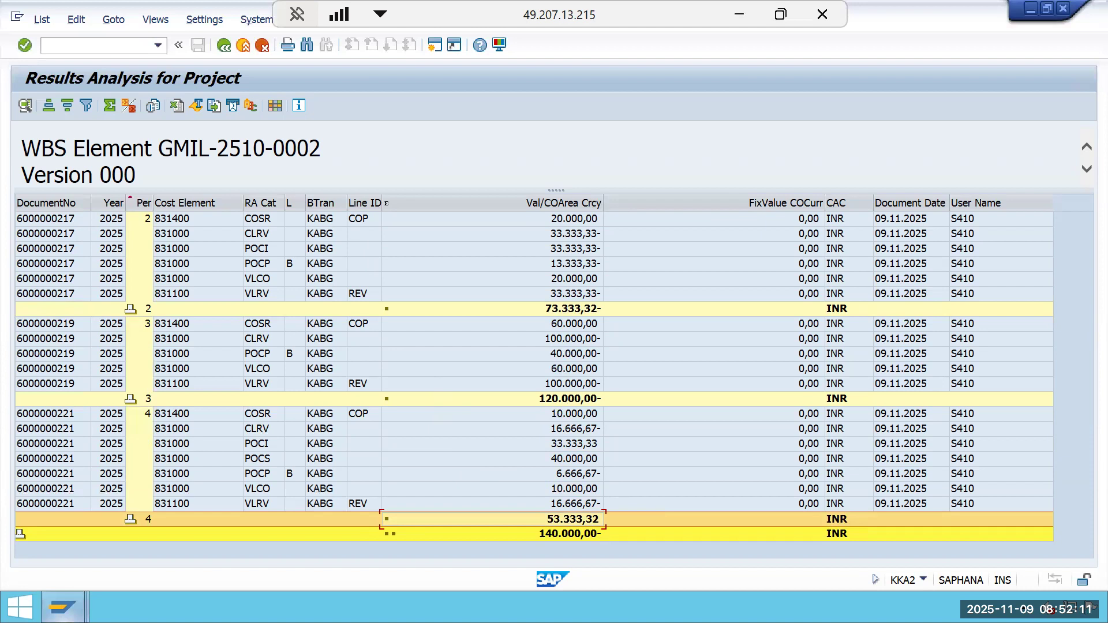
mouse_move(63, 607)
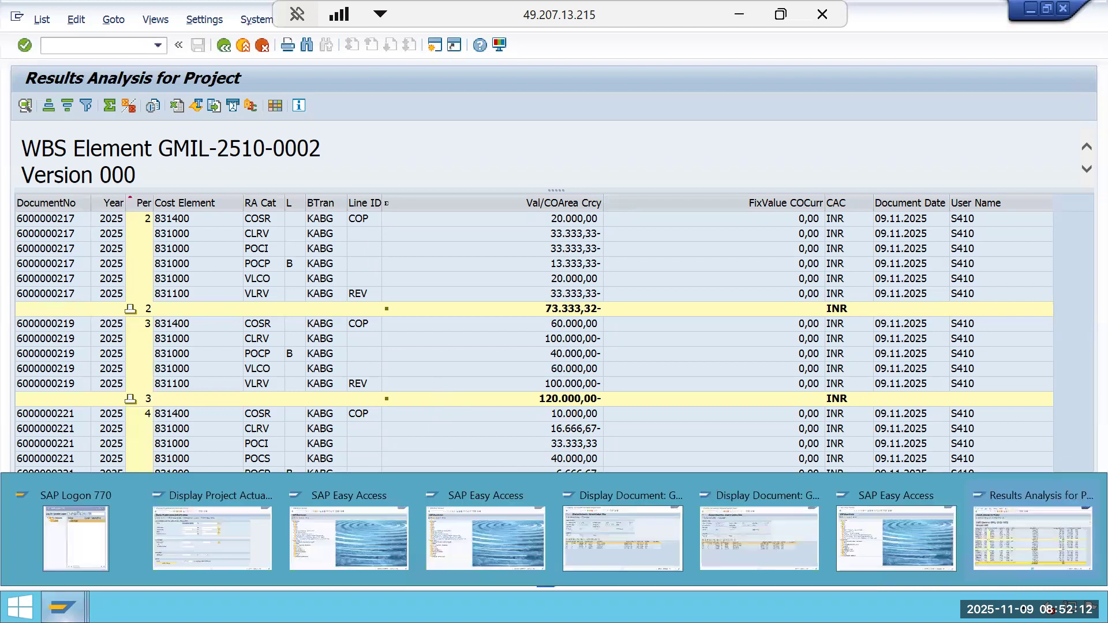
click(1019, 551)
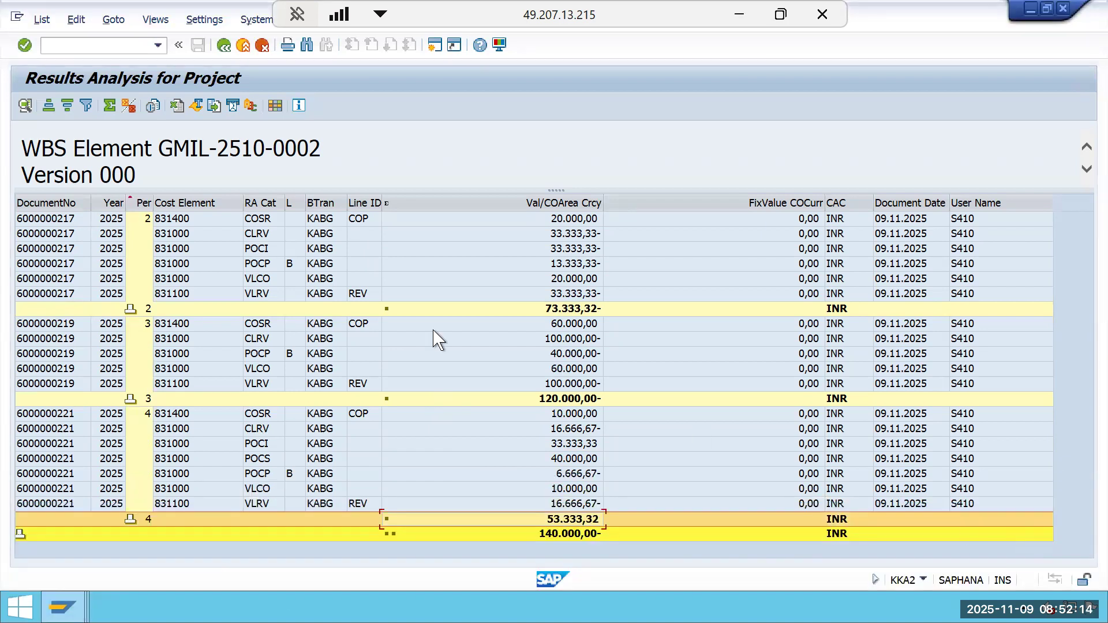
Open accounting document 100029 from the settlement's list of accounting documents.
click(61, 606)
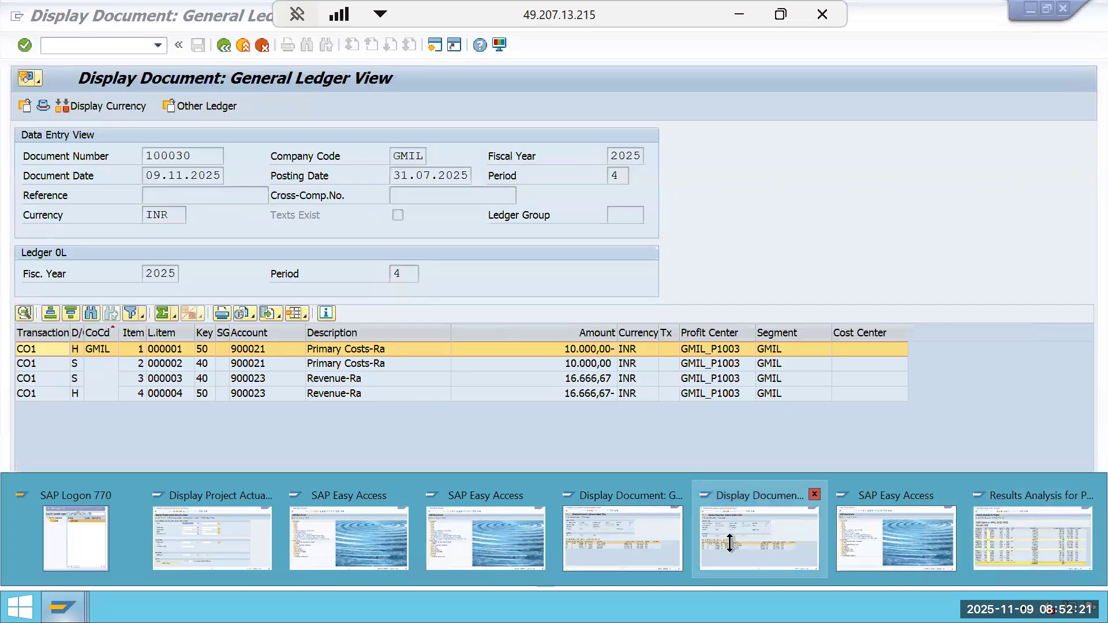
click(574, 493)
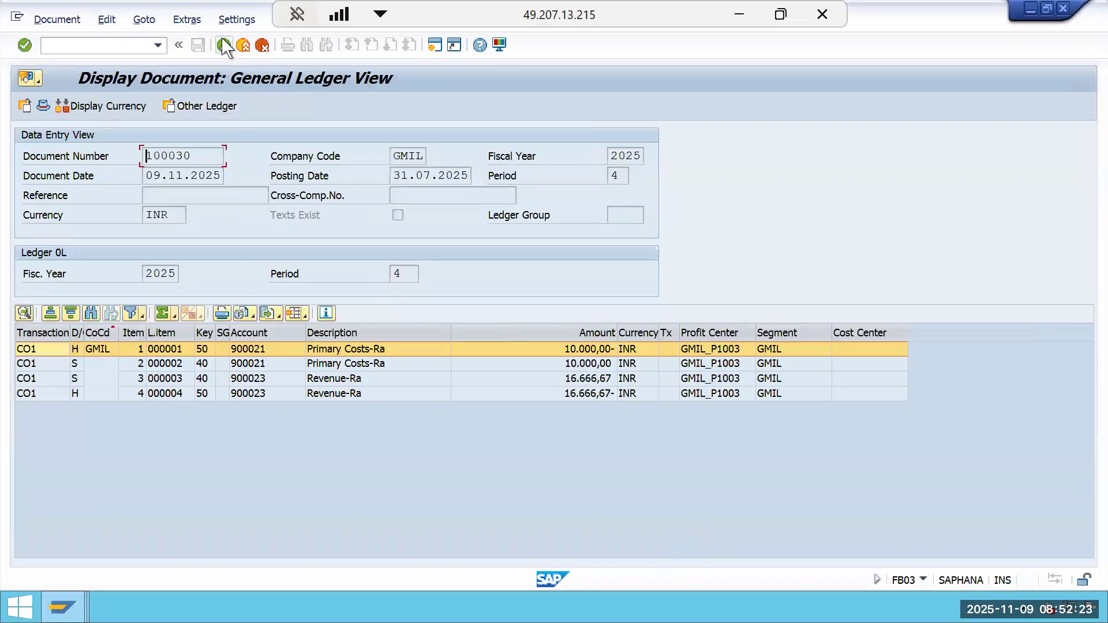
key(F3)
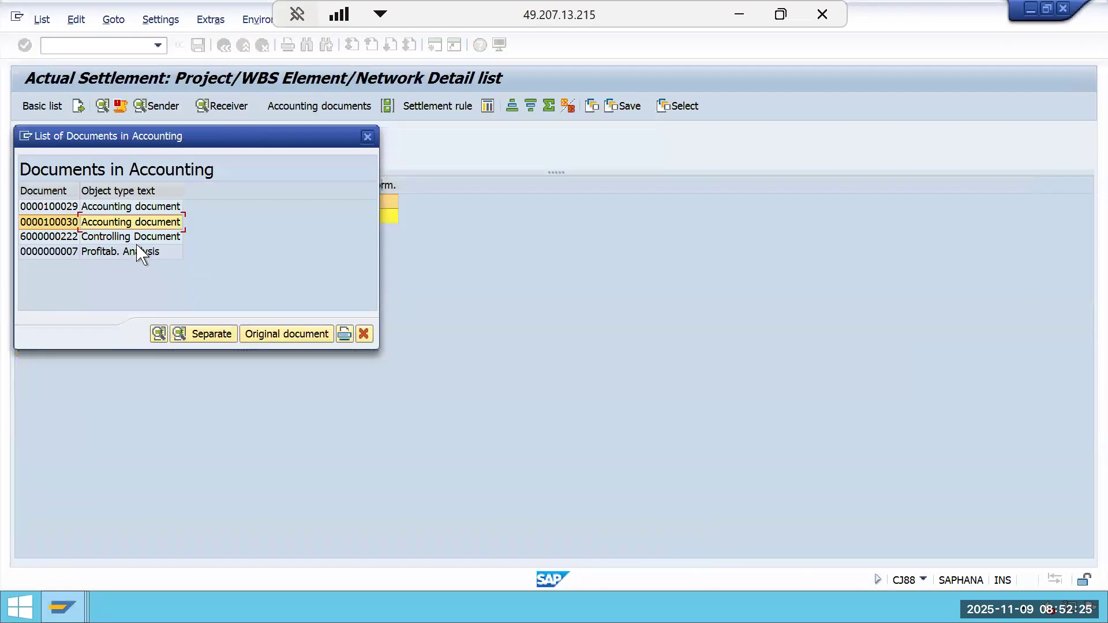
click(367, 136)
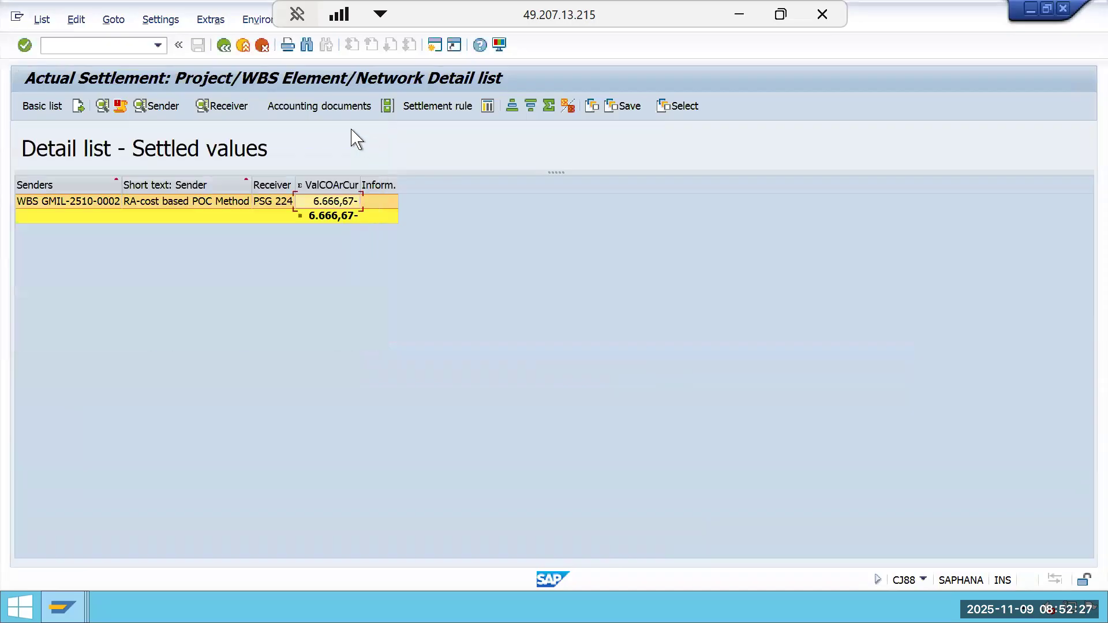
click(339, 112)
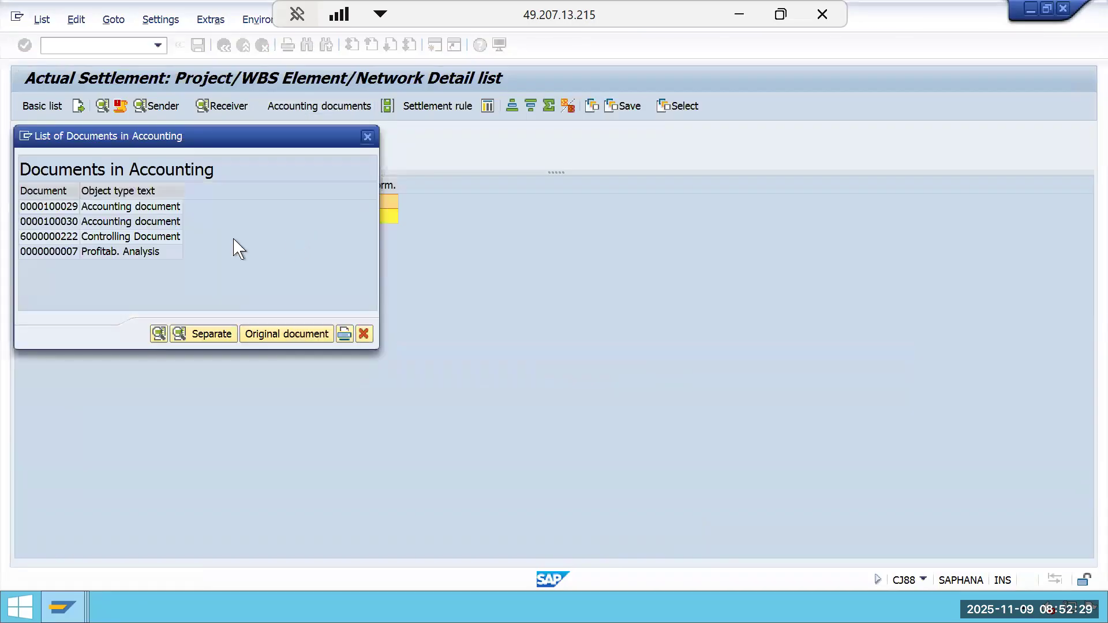
double_click(138, 208)
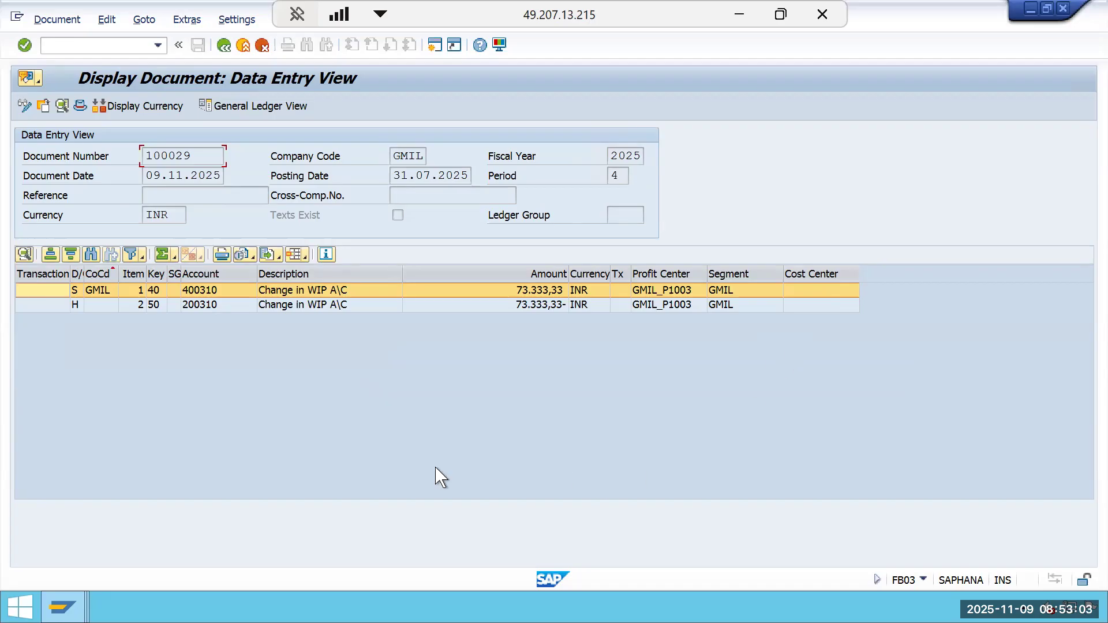
Compare the period 2 results analysis line items with the posted document amounts.
mouse_move(63, 607)
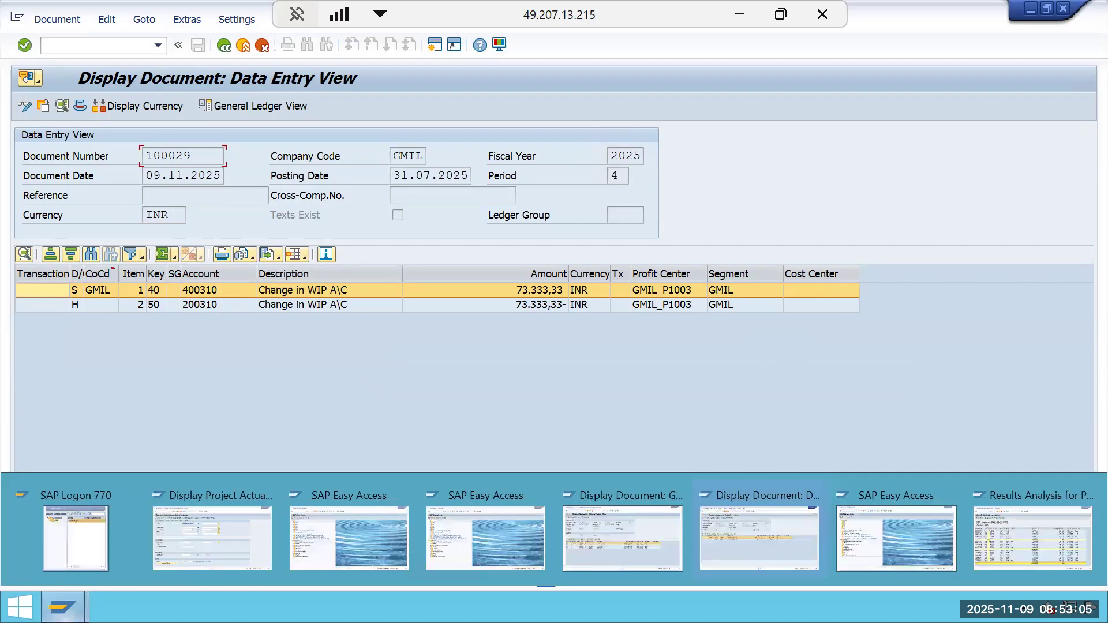
click(1034, 522)
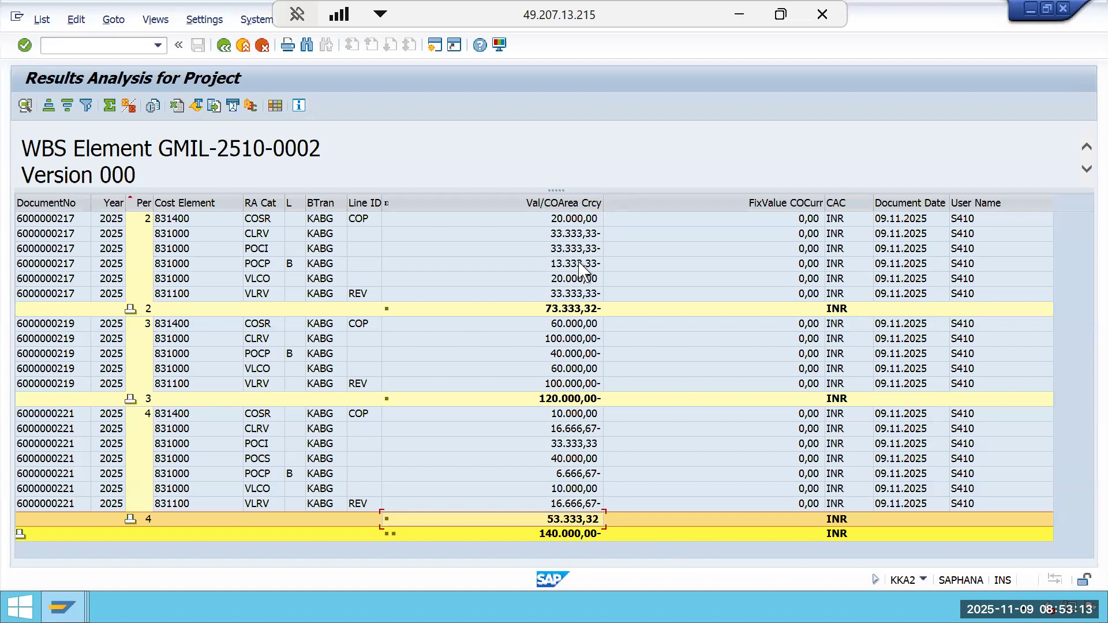
click(586, 249)
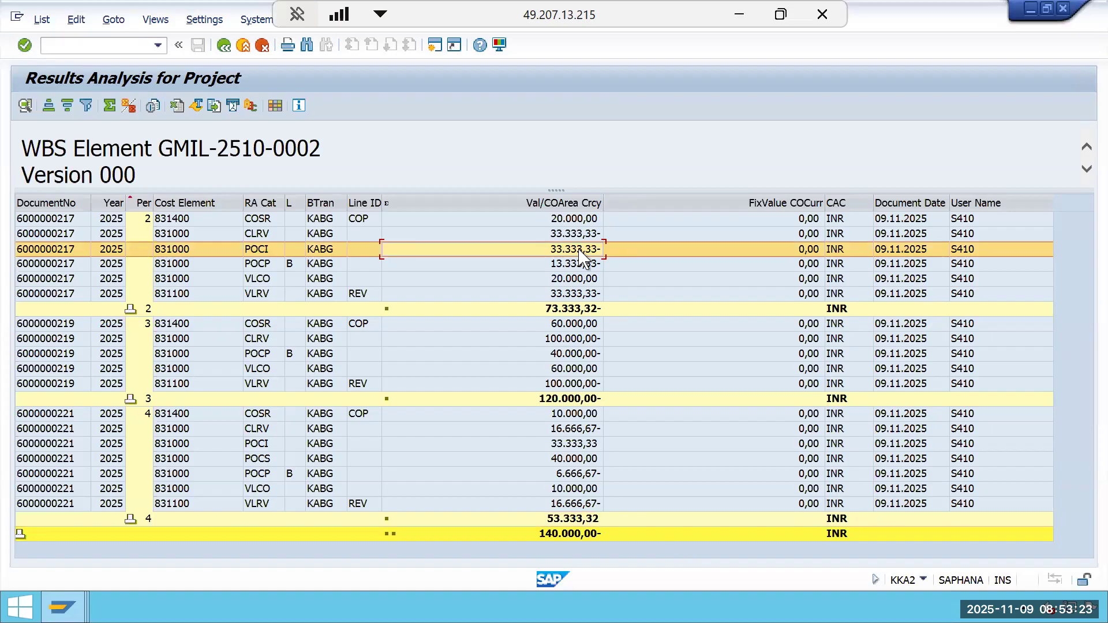
click(587, 312)
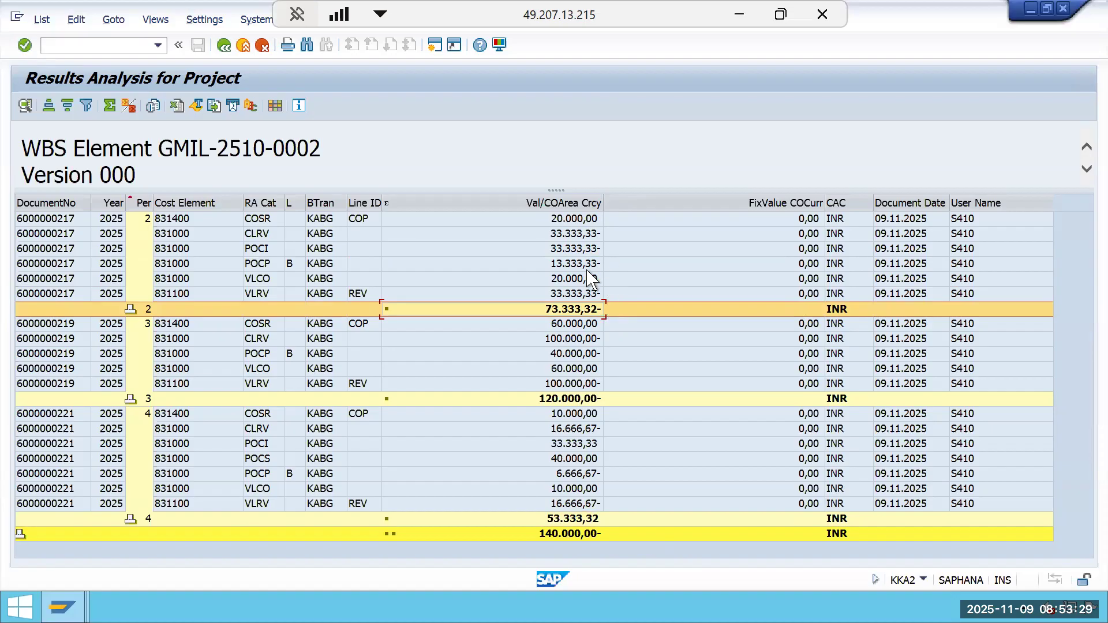
Review the contract liability figures in the Periodic CBPOC worksheet, then return to SAP.
click(736, 16)
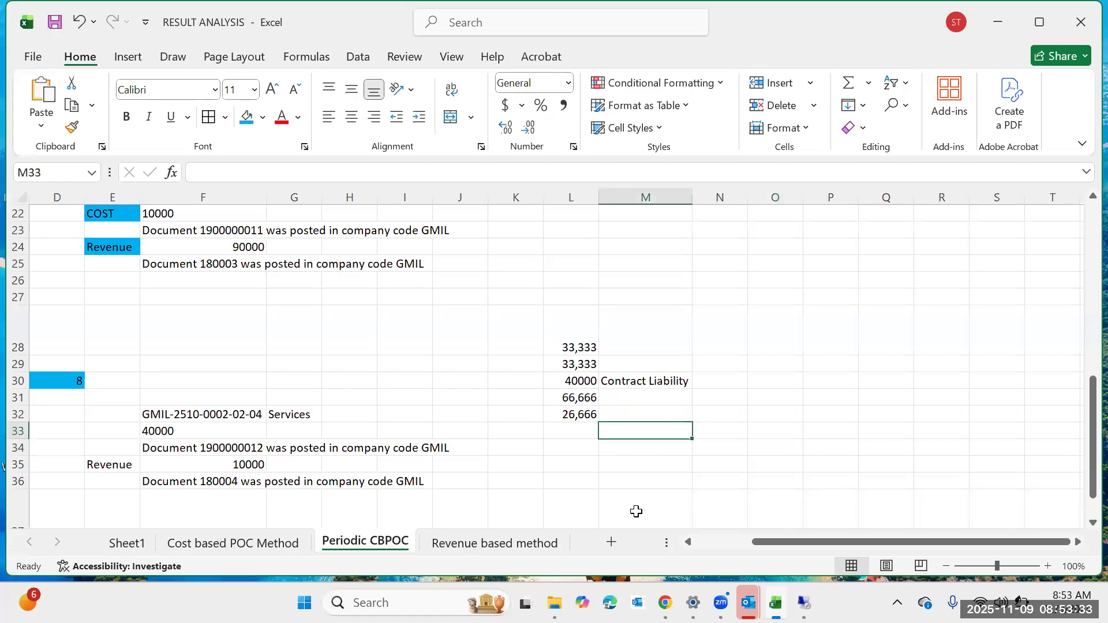
scroll(627, 485, down, 1)
mouse_move(804, 603)
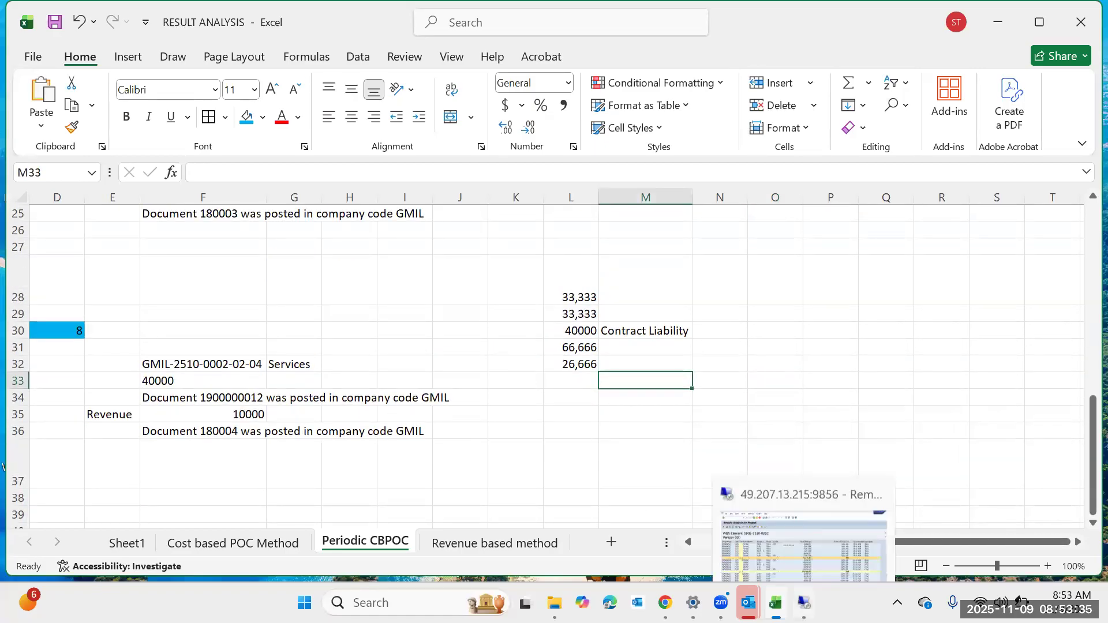
click(814, 531)
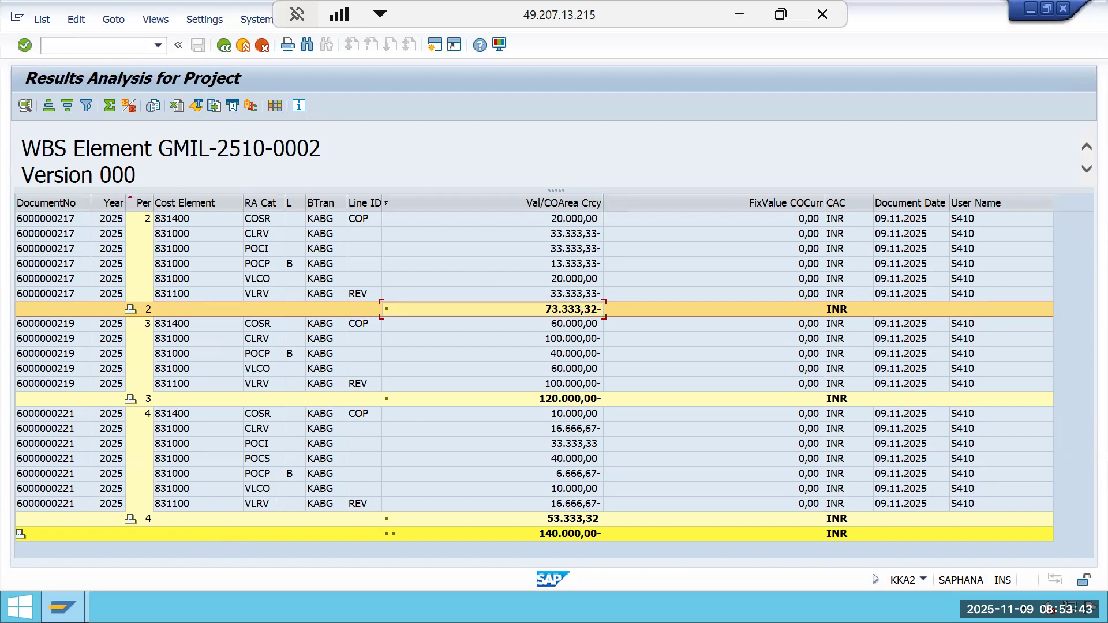
Switch to the Display Project Actual Cost Line Items session for project GMIL-2510-0002.
click(64, 608)
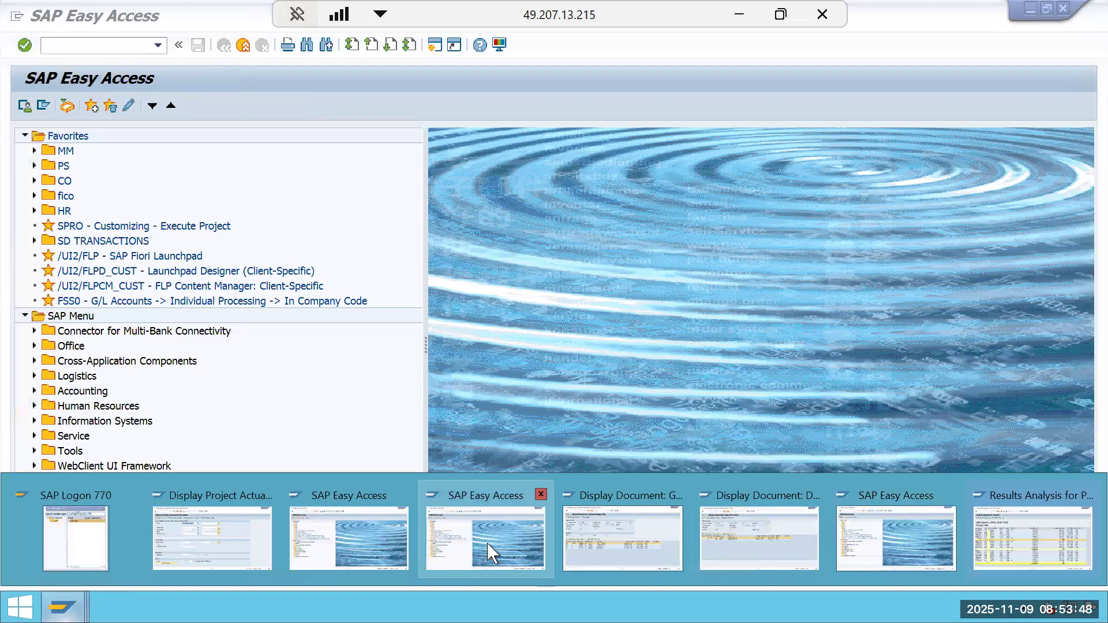
click(491, 545)
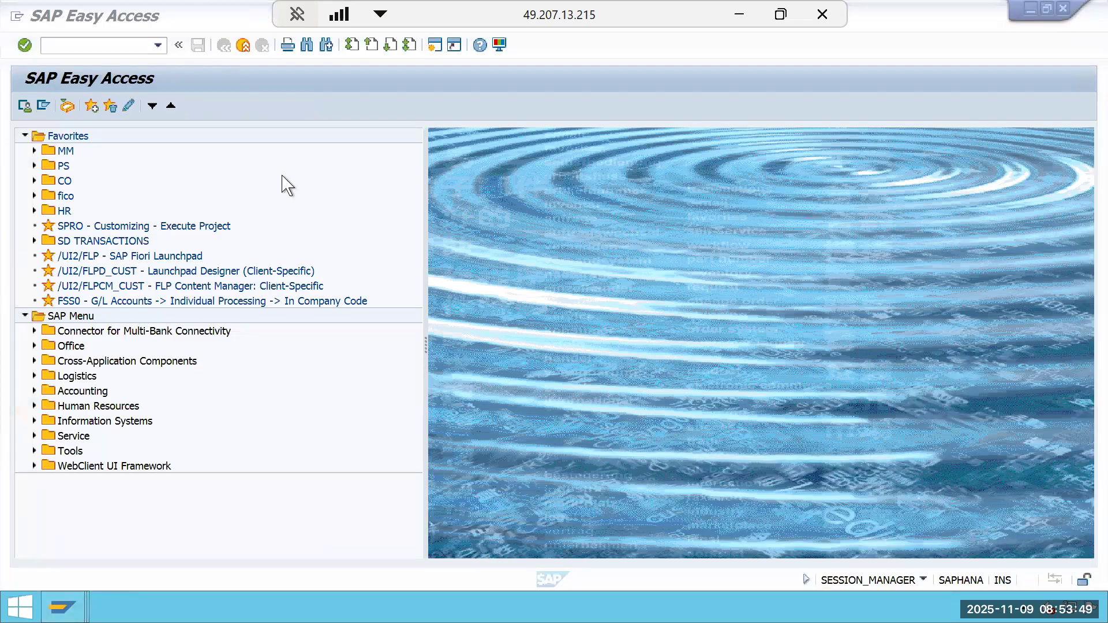
click(243, 45)
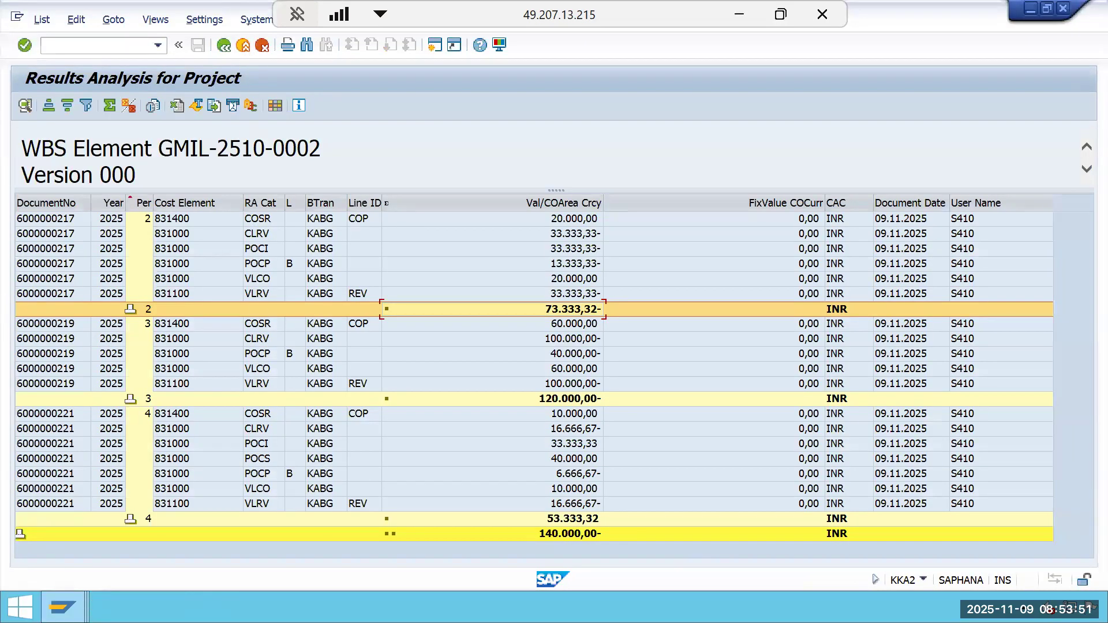
mouse_move(62, 606)
click(434, 532)
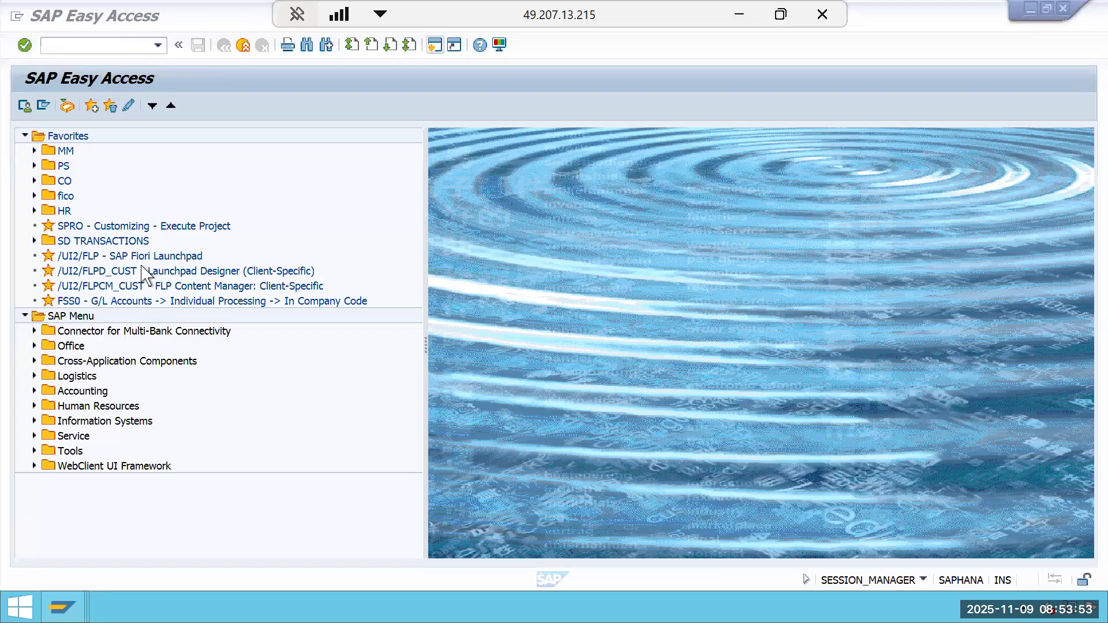
click(244, 45)
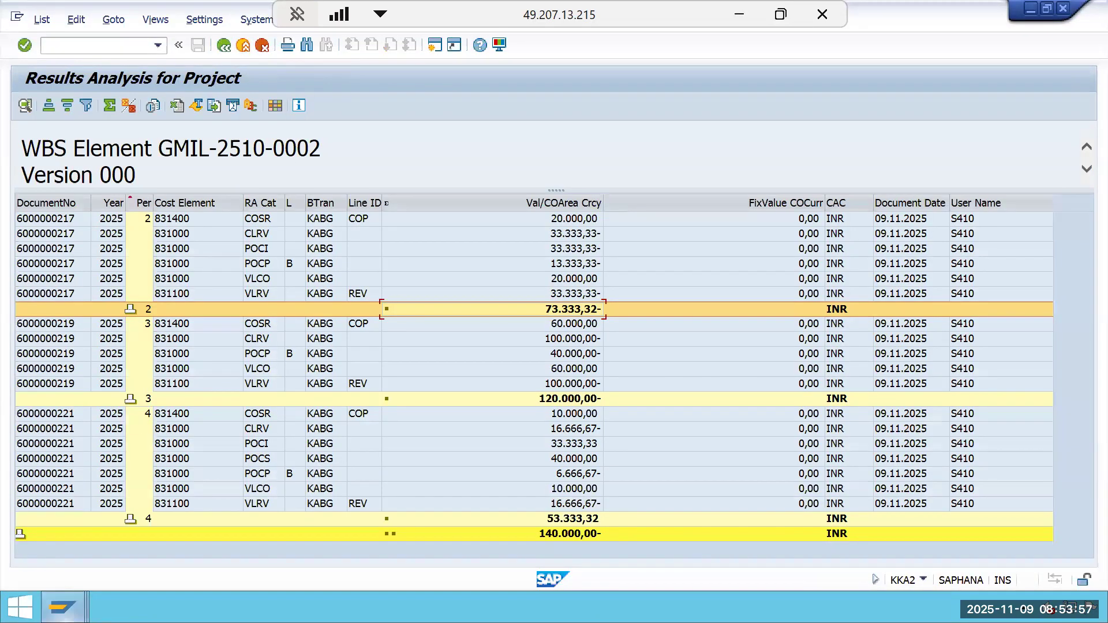
mouse_move(63, 606)
click(296, 519)
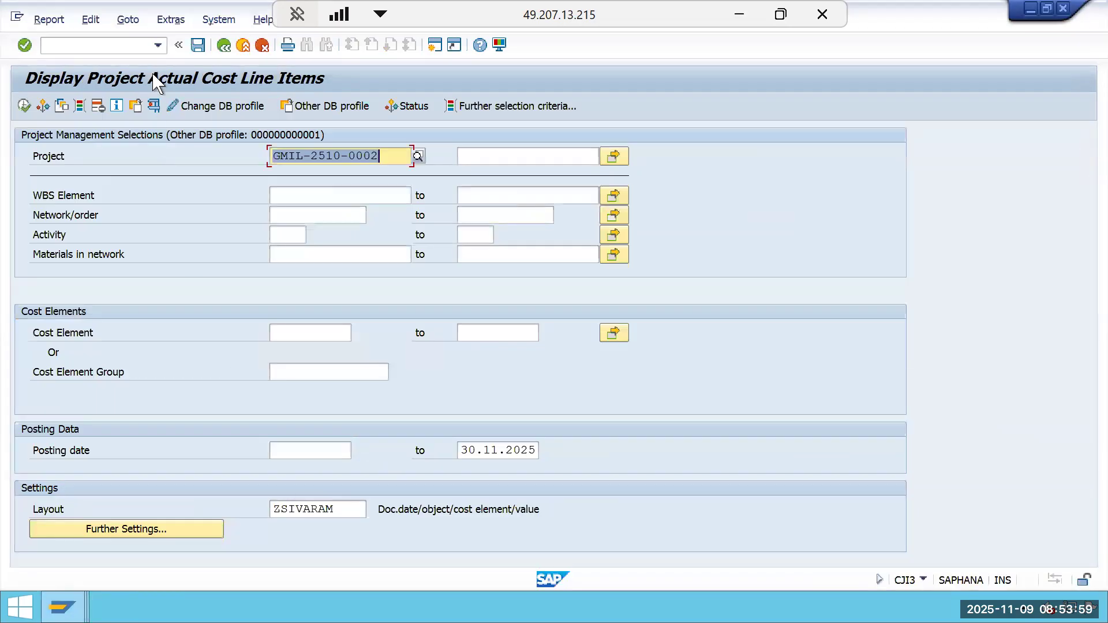
Leave the line item report and open transaction KKA2, Results Analysis for Project, for WBS GMIL-2510-0002.
click(224, 46)
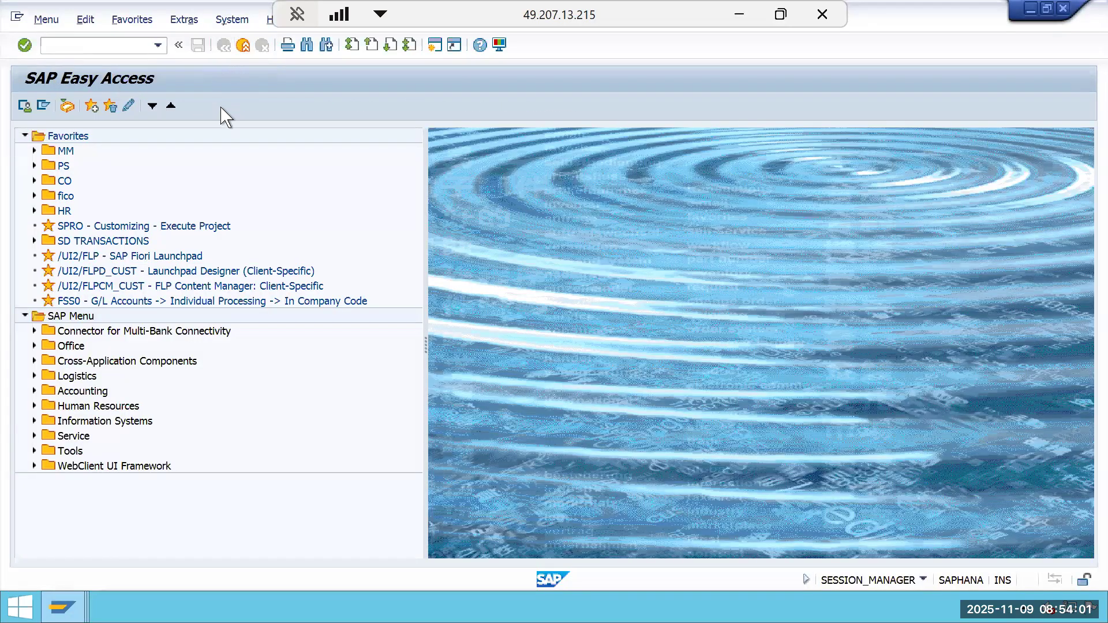
click(110, 46)
text(kka2)
key(Return)
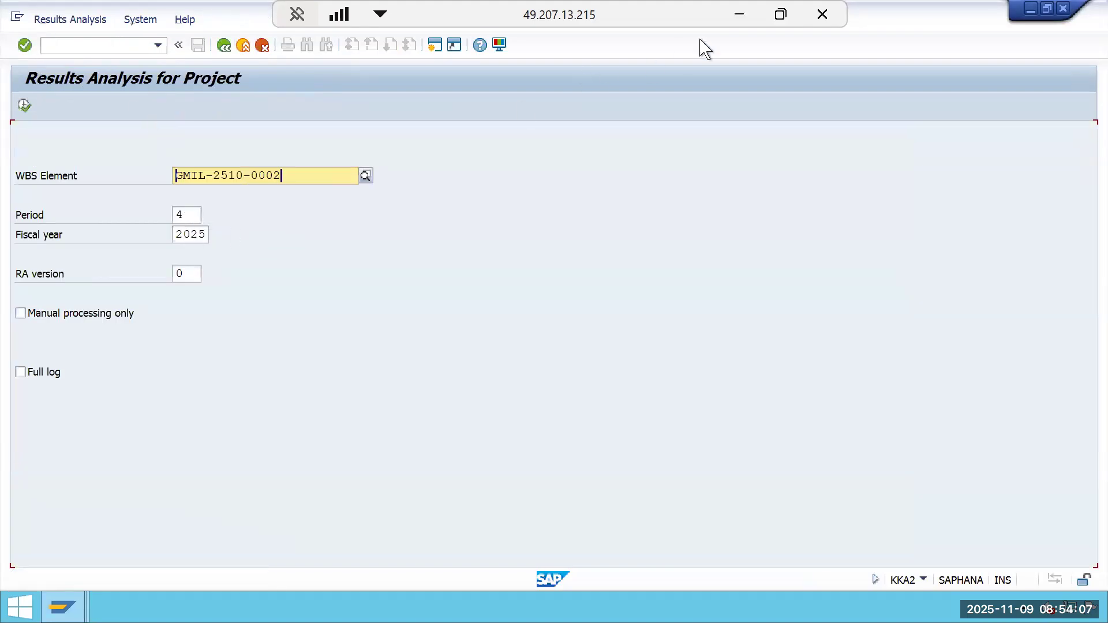
Look over the Period 3 and Period 4 figures in the Periodic CBPOC worksheet, then return to SAP.
click(739, 13)
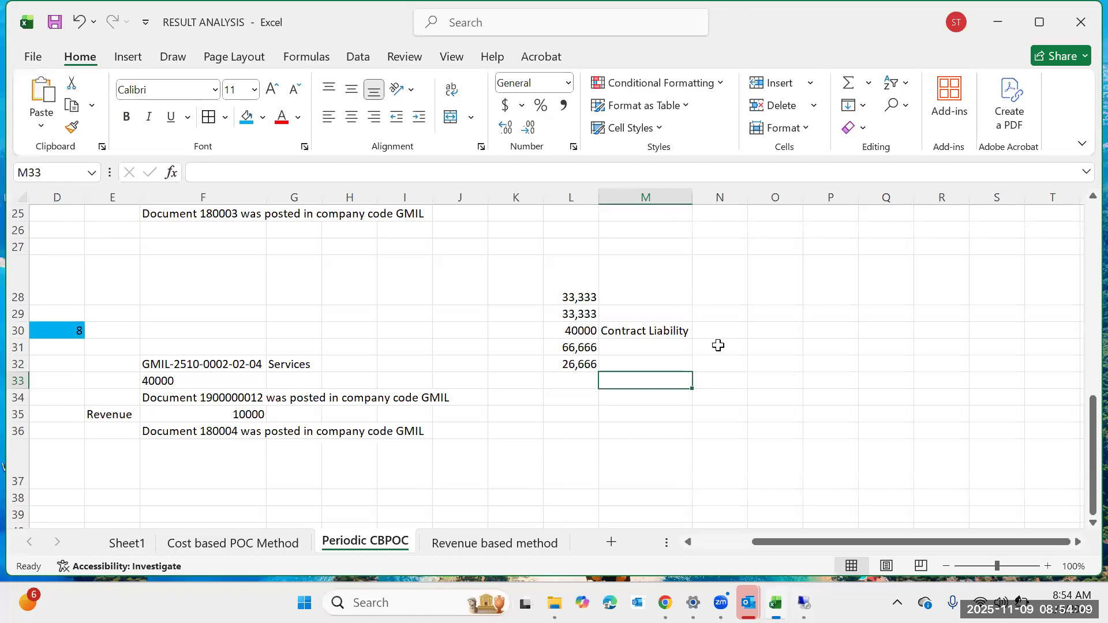
scroll(322, 415, up, 2)
drag(781, 541, 765, 540)
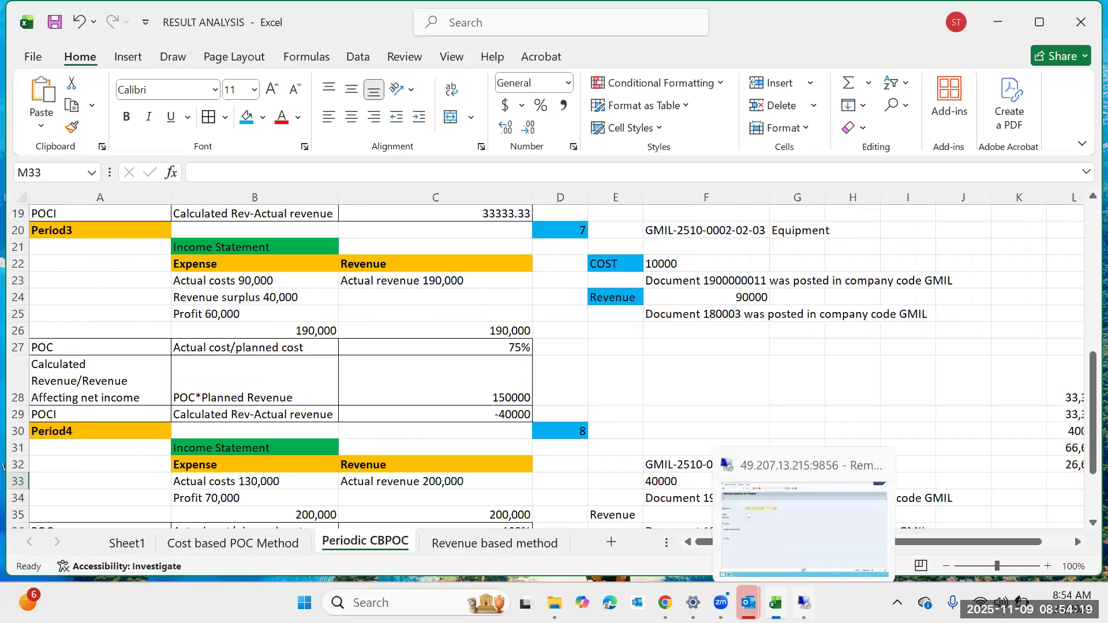
click(799, 499)
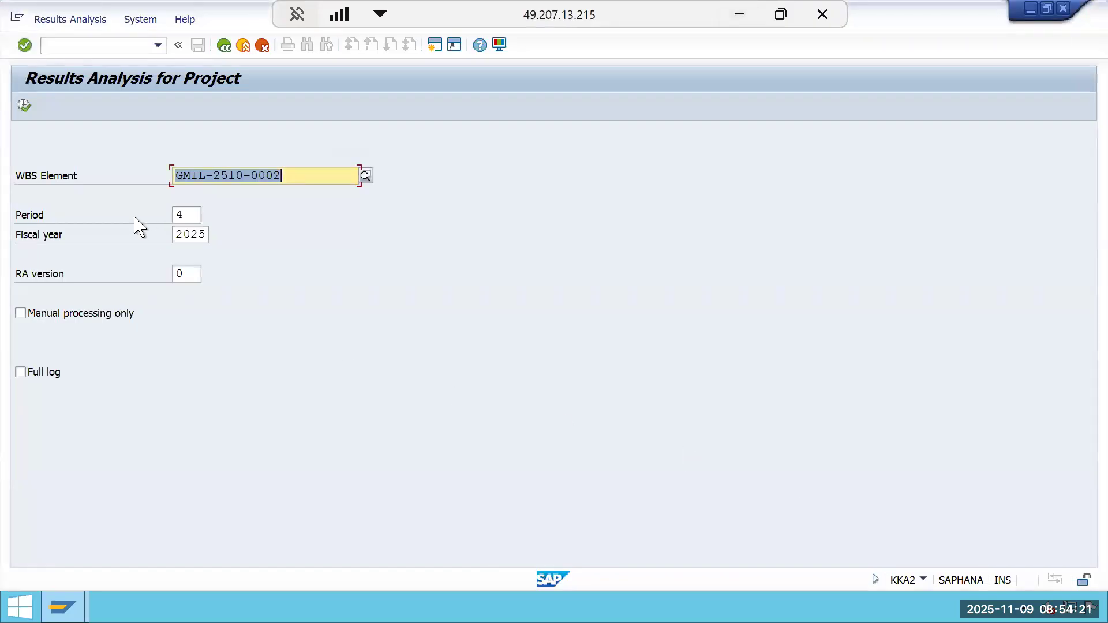
Execute results analysis for WBS GMIL-2510-0002 for period 4 of fiscal year 2025.
click(183, 216)
click(23, 105)
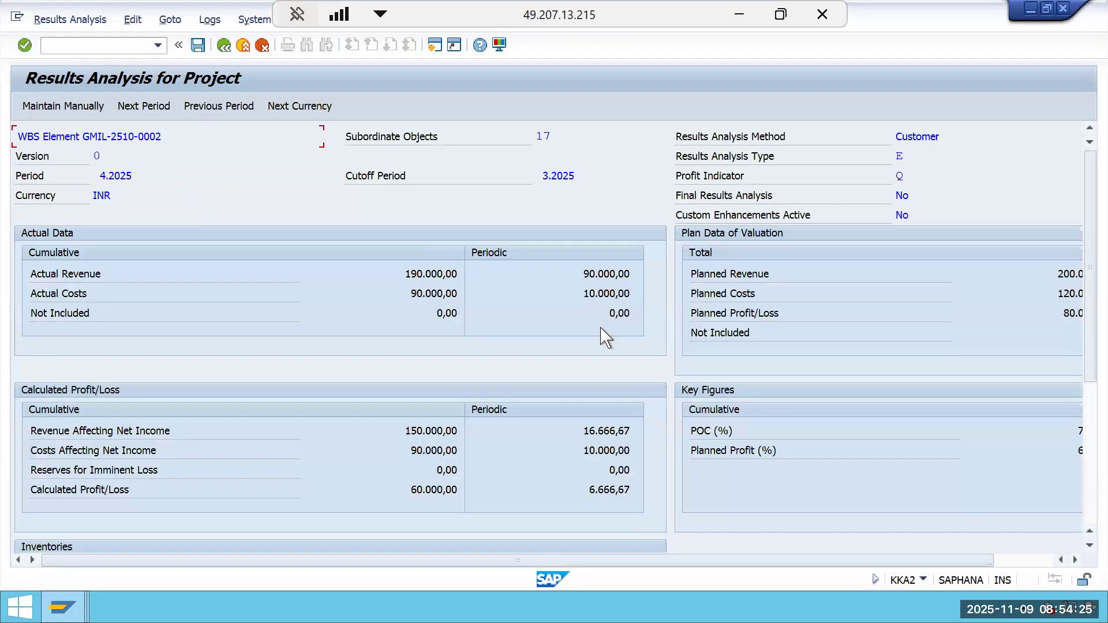
Compare the Period 4 worksheet figures with the period 4 actual data and calculated profit in SAP.
click(738, 15)
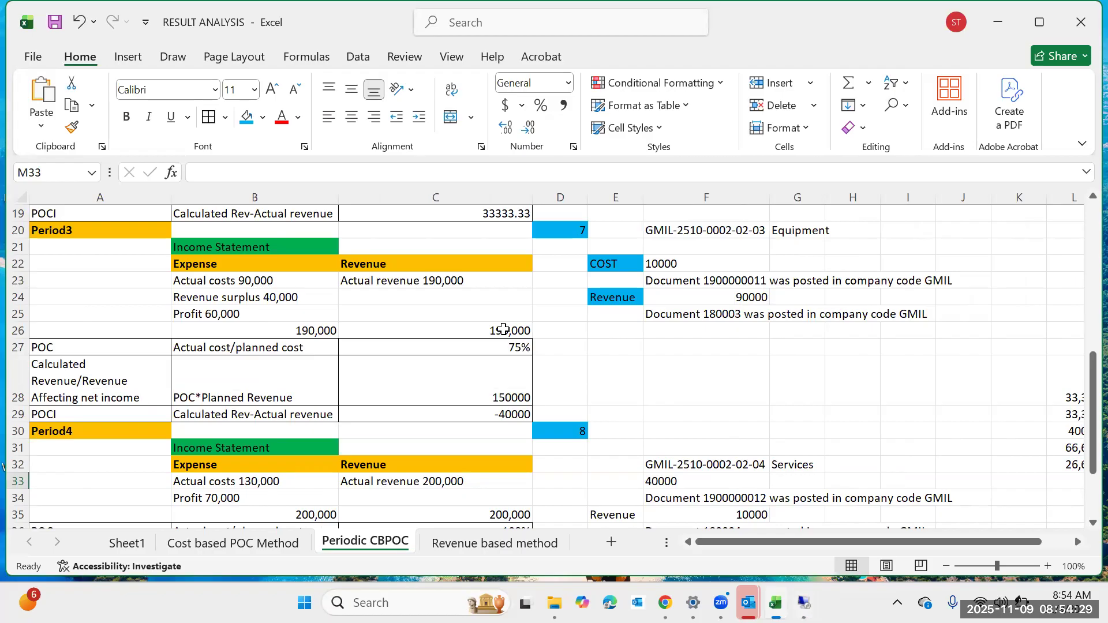
click(503, 332)
click(456, 428)
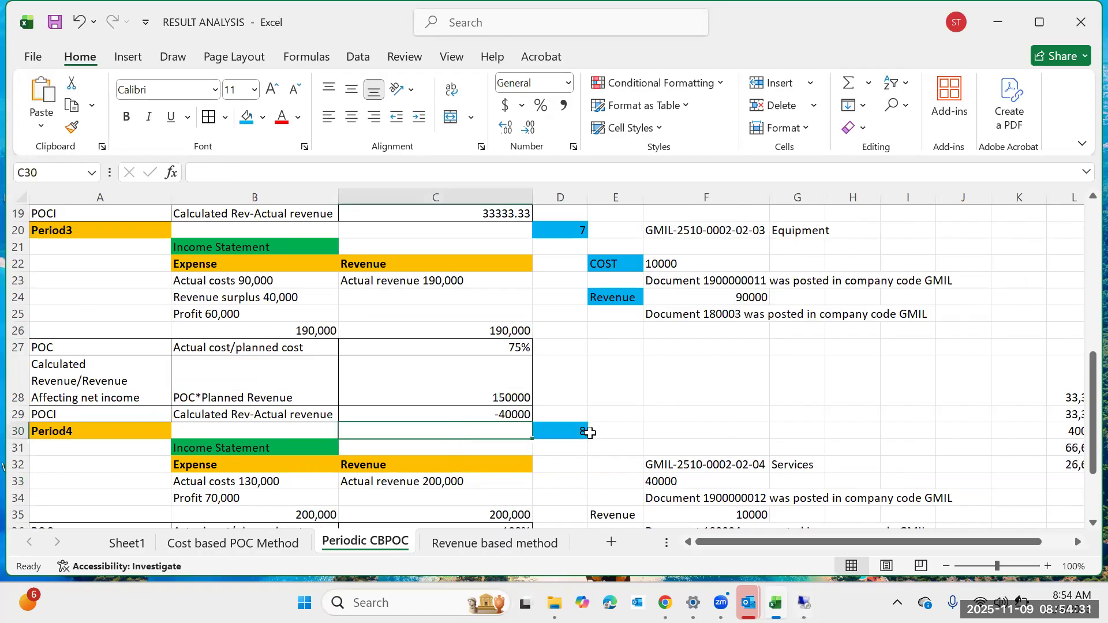
click(579, 433)
mouse_move(803, 603)
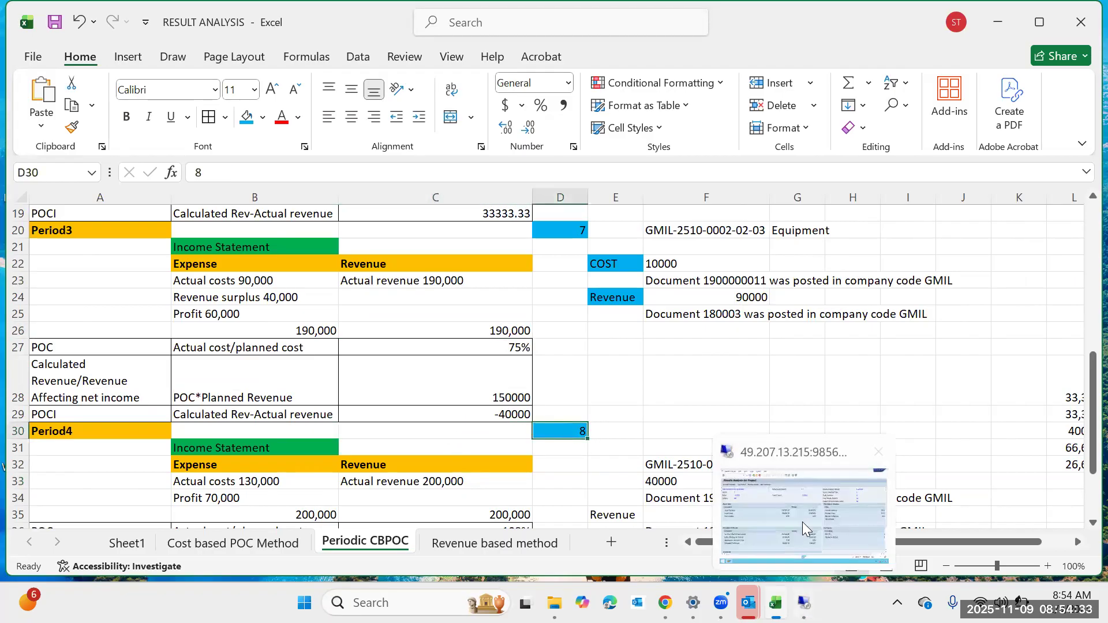
click(802, 522)
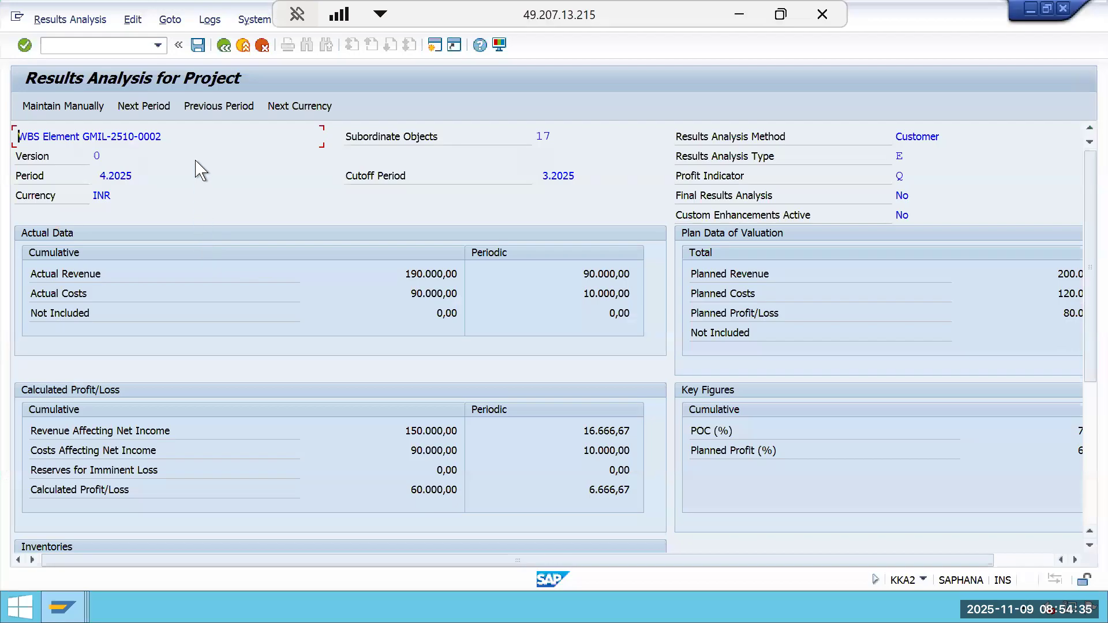
scroll(380, 402, down, 5)
Go back and execute results analysis for WBS GMIL-2510-0002 for period 5 of fiscal year 2025.
click(224, 45)
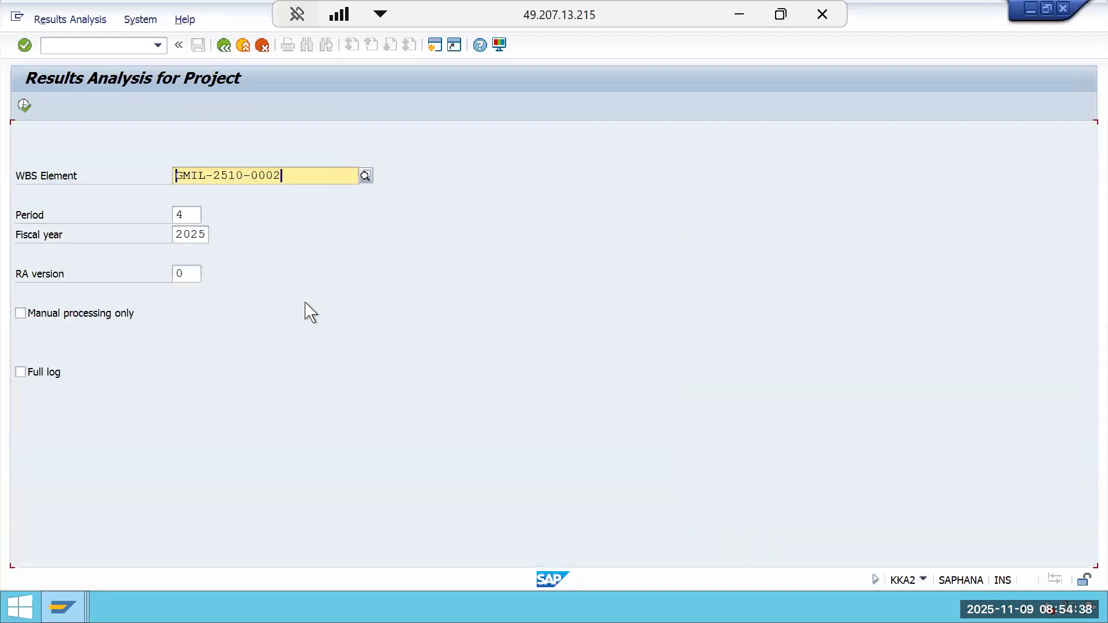
click(186, 214)
text(5)
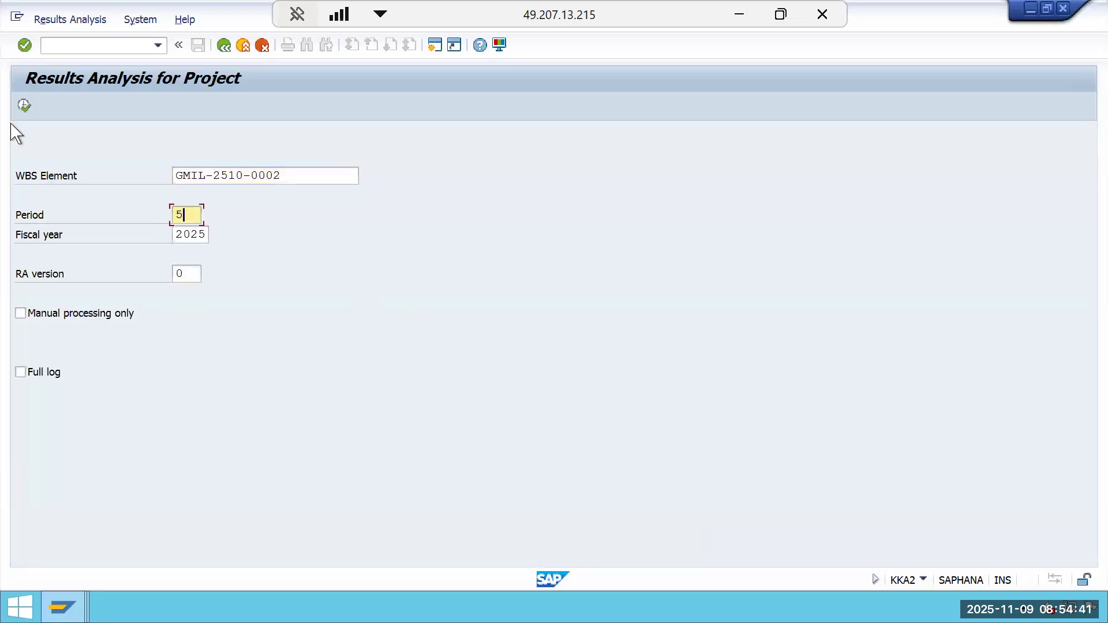
click(26, 106)
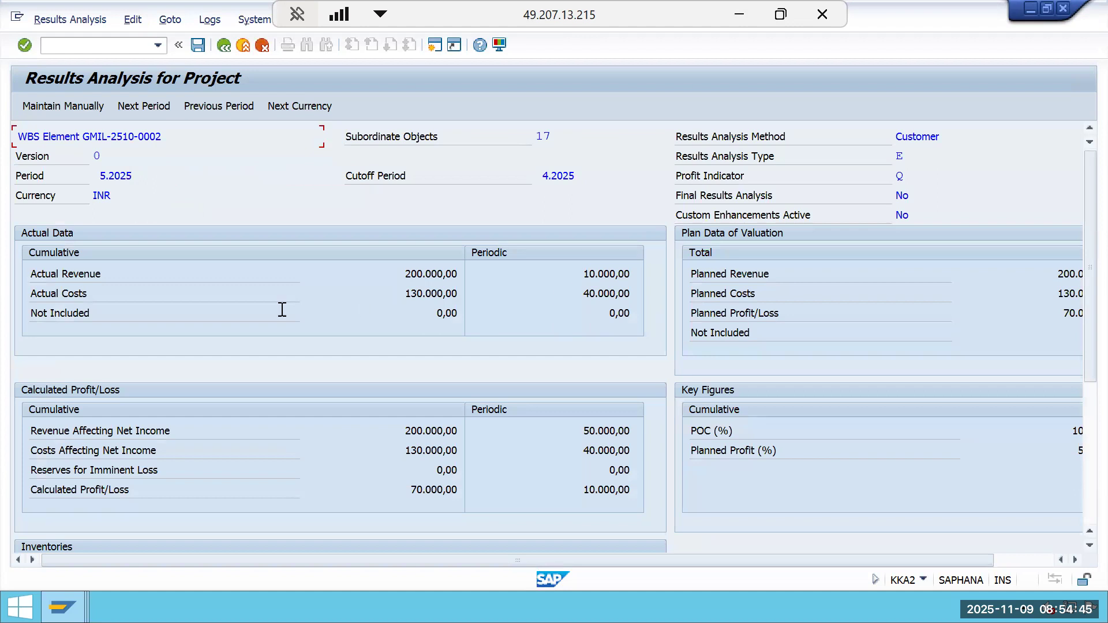
Examine the period 5 actual data, calculated profit/loss, inventories and reserves in the results analysis.
click(395, 299)
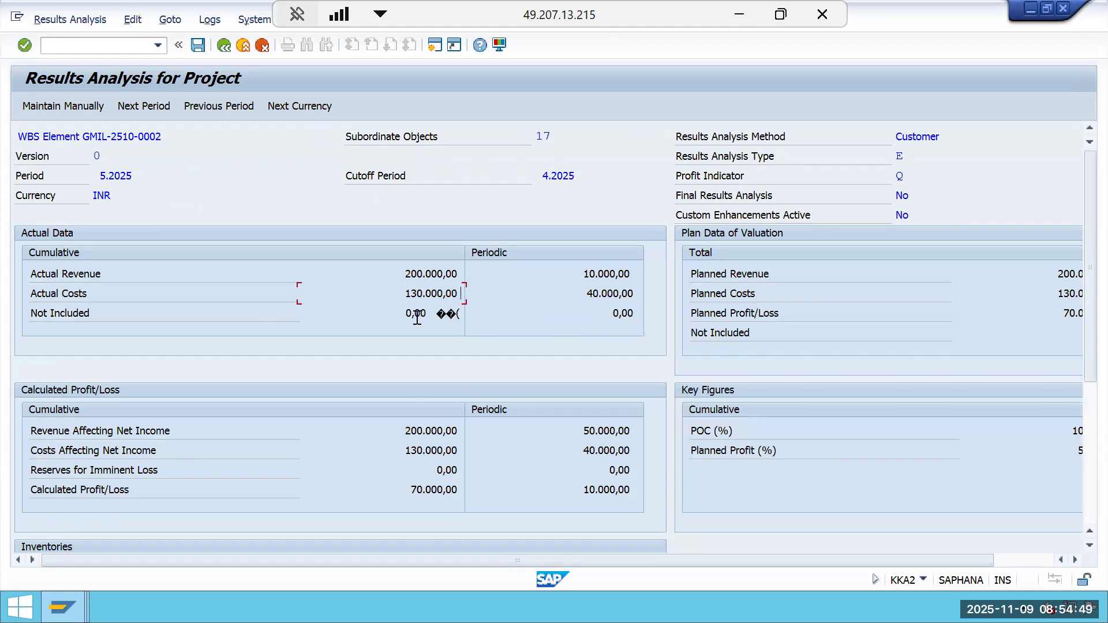
drag(407, 304, 451, 301)
click(452, 301)
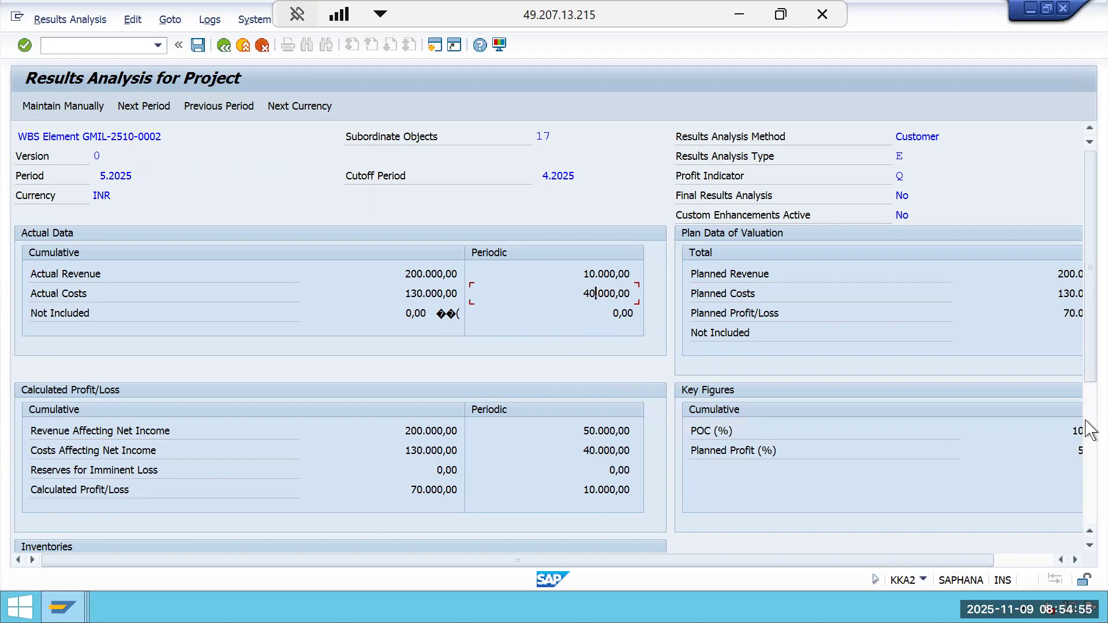
click(1091, 456)
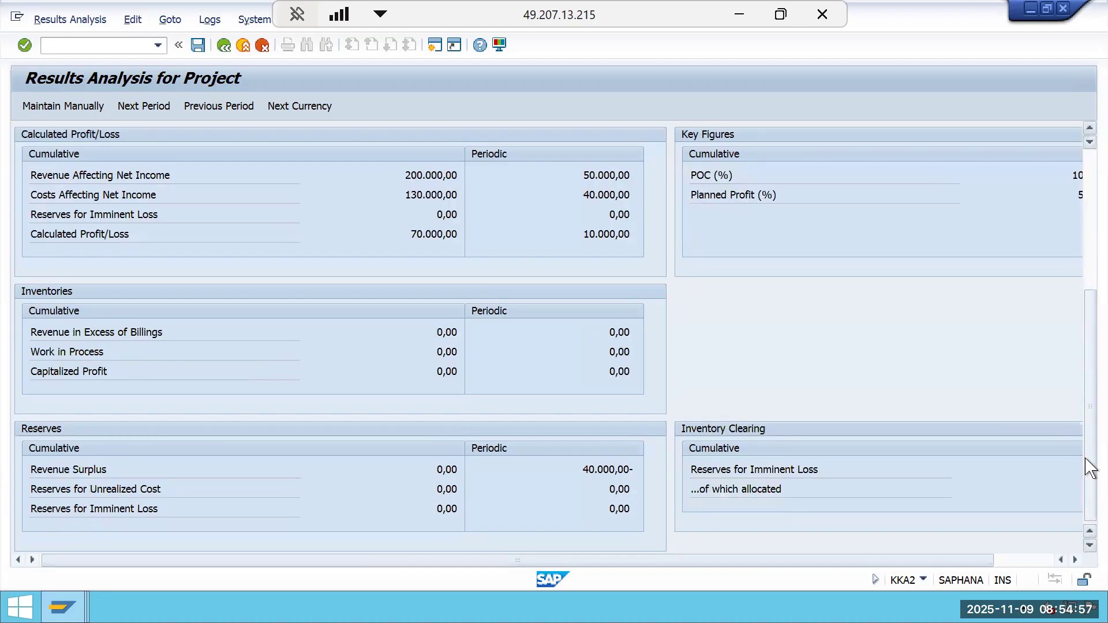
double_click(456, 332)
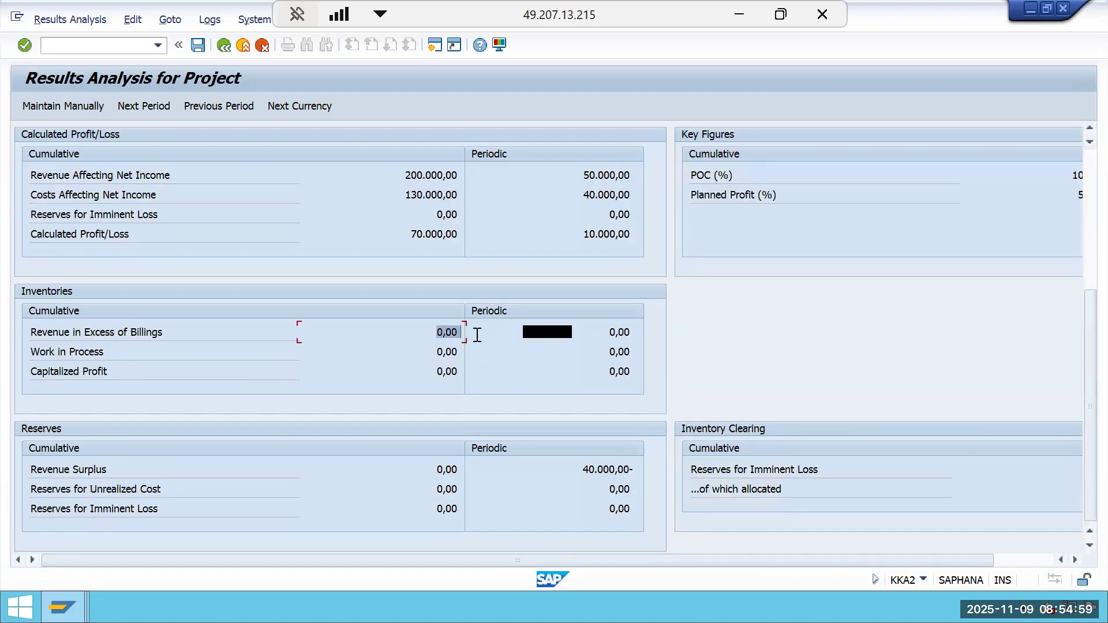
scroll(534, 332, up, 1)
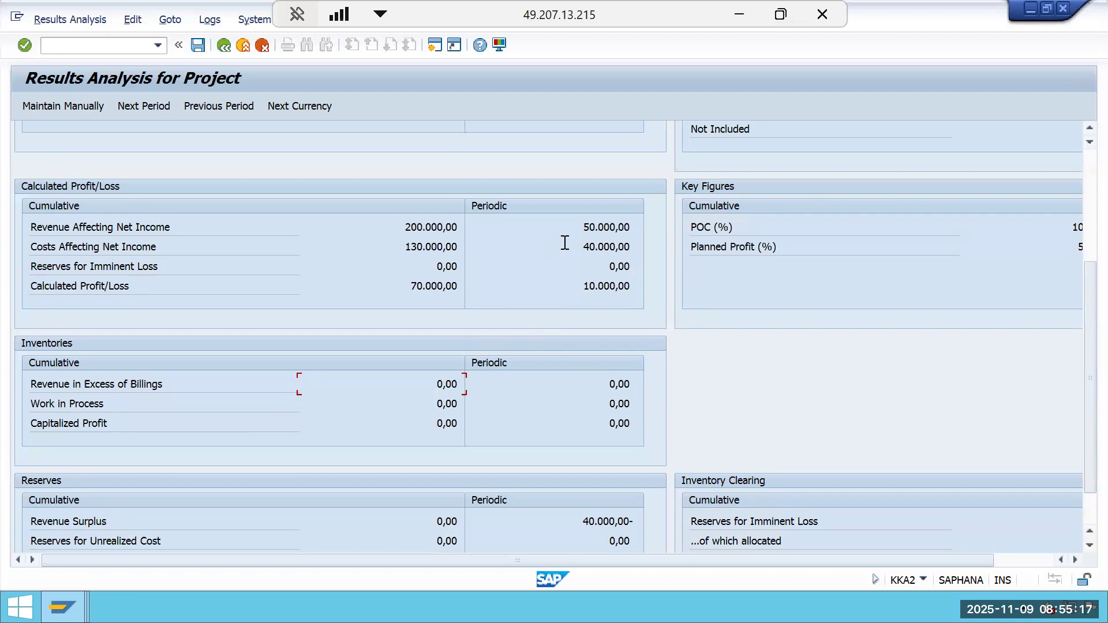
click(593, 228)
Switch to the worksheet and examine the Period 4 income statement and POC rows.
click(743, 16)
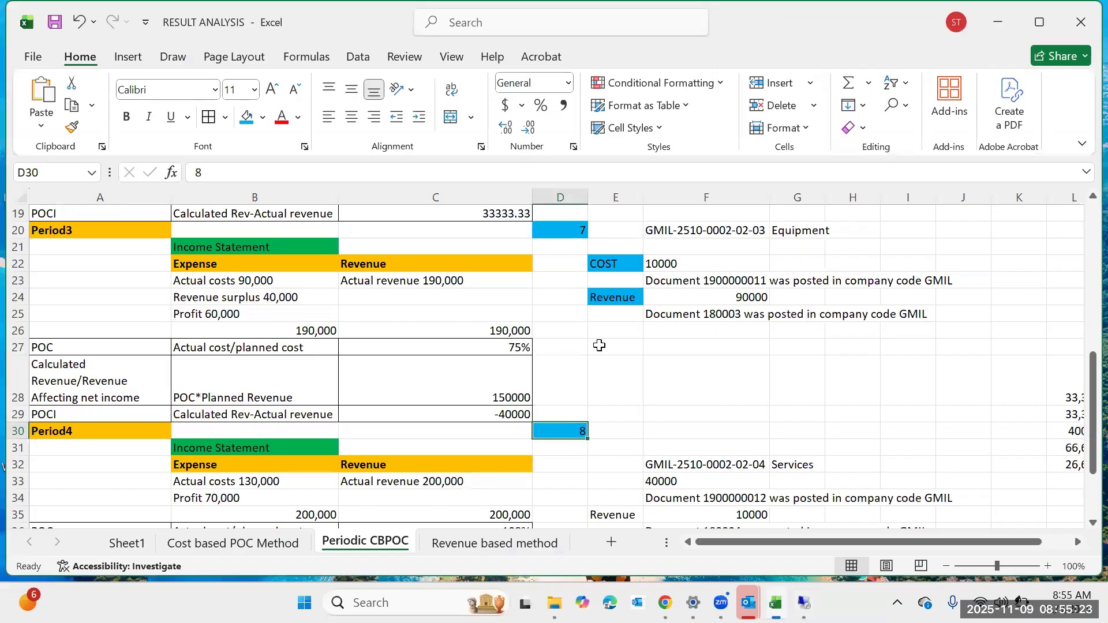
scroll(347, 424, down, 2)
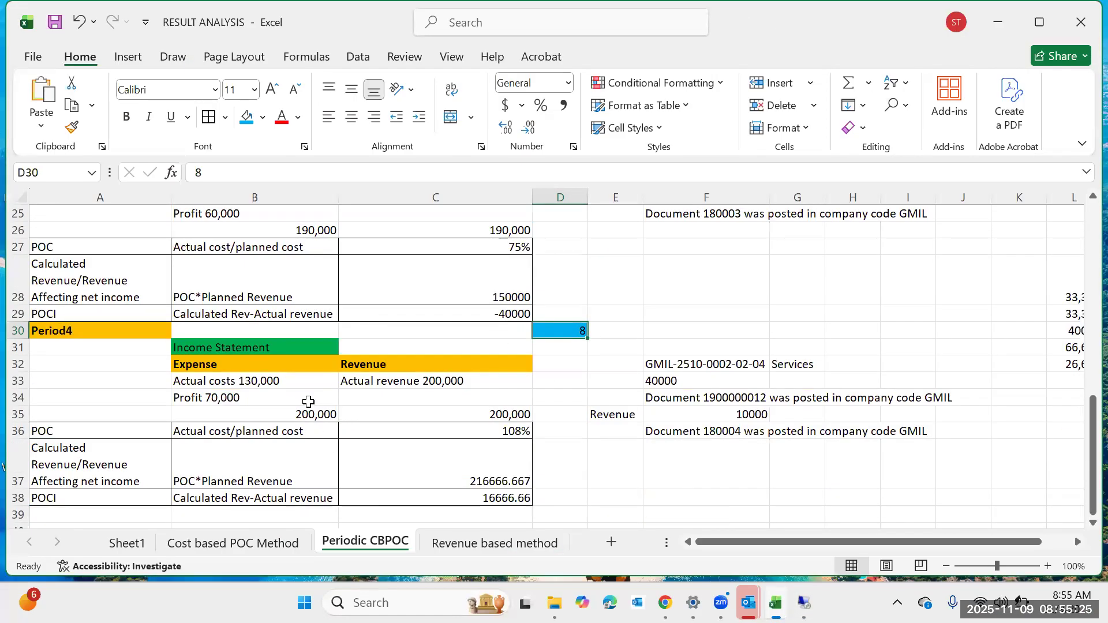
click(312, 385)
click(398, 395)
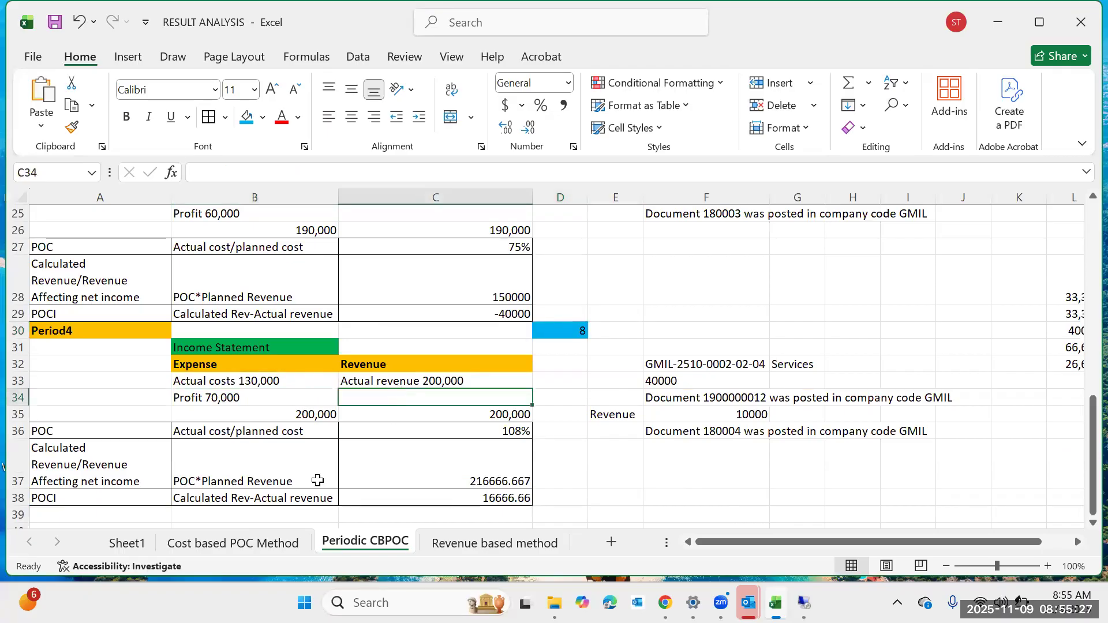
click(302, 478)
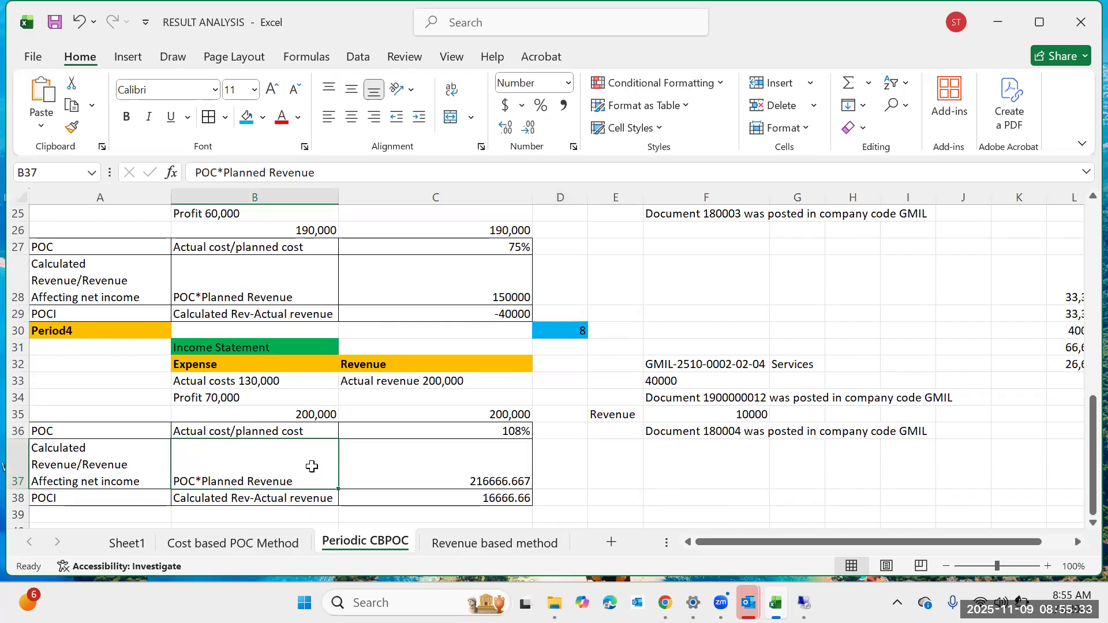
click(278, 378)
click(442, 368)
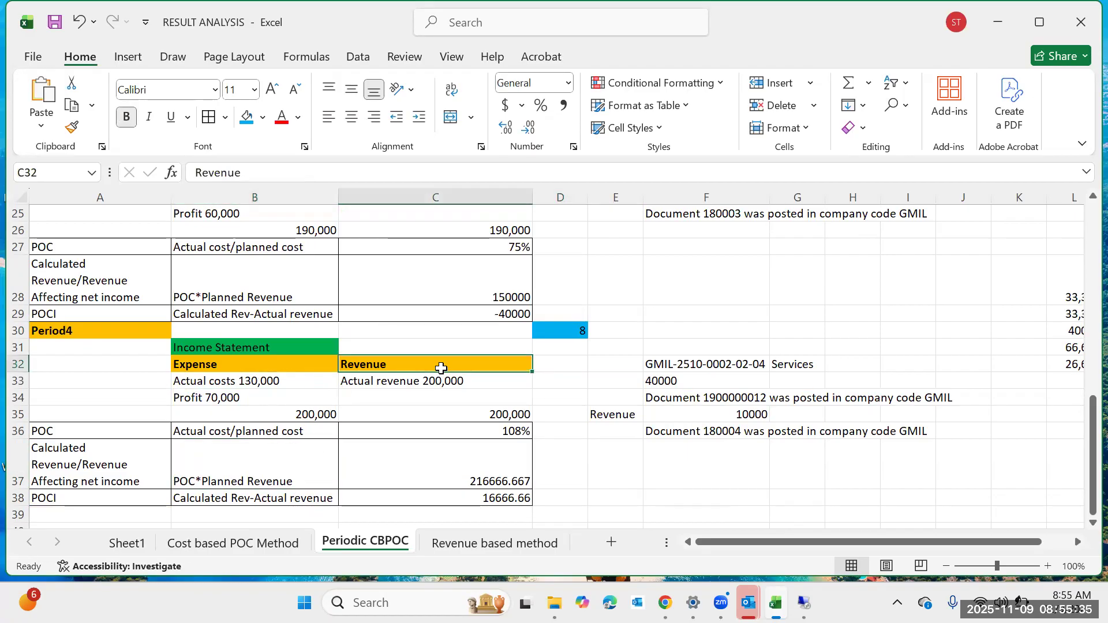
click(442, 379)
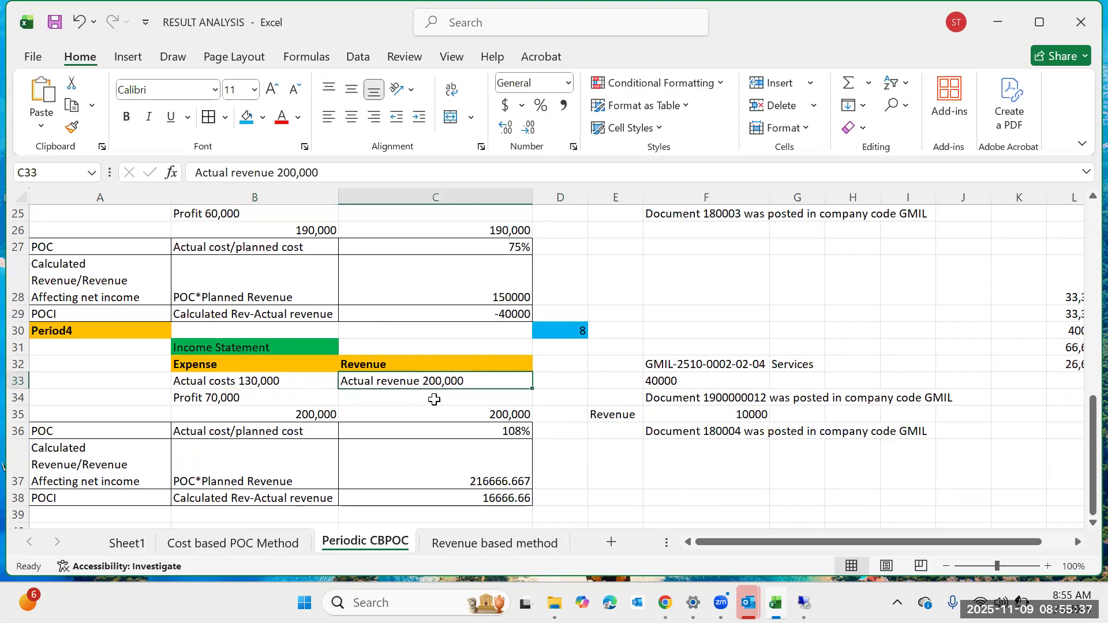
click(432, 398)
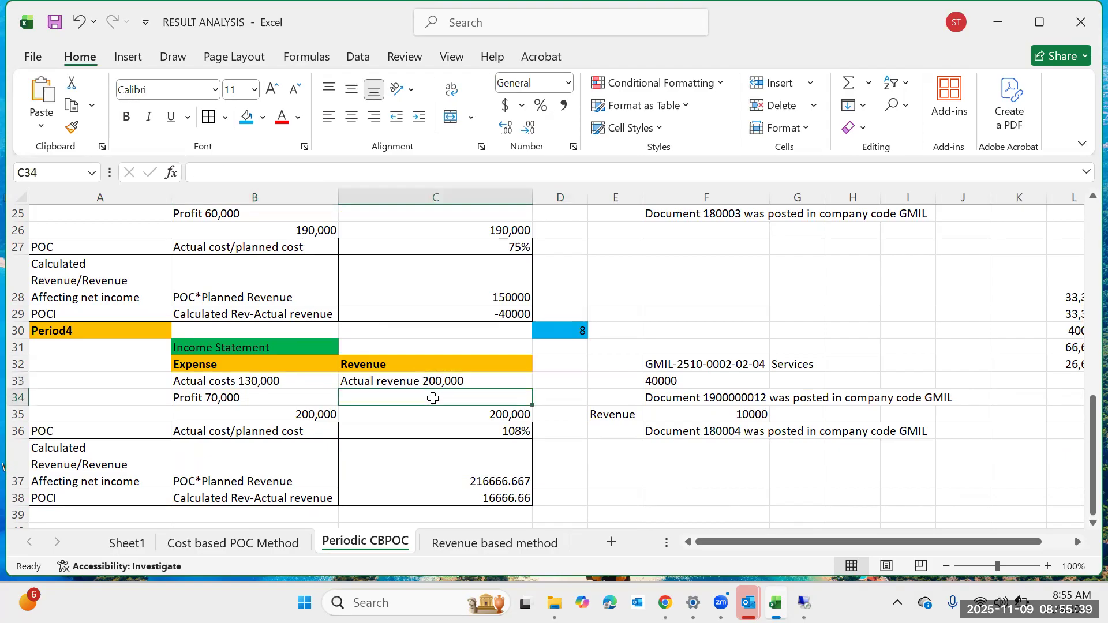
Inspect the Period 4 POC*Planned Revenue and POCI formulas in the worksheet against earlier periods.
scroll(433, 398, up, 2)
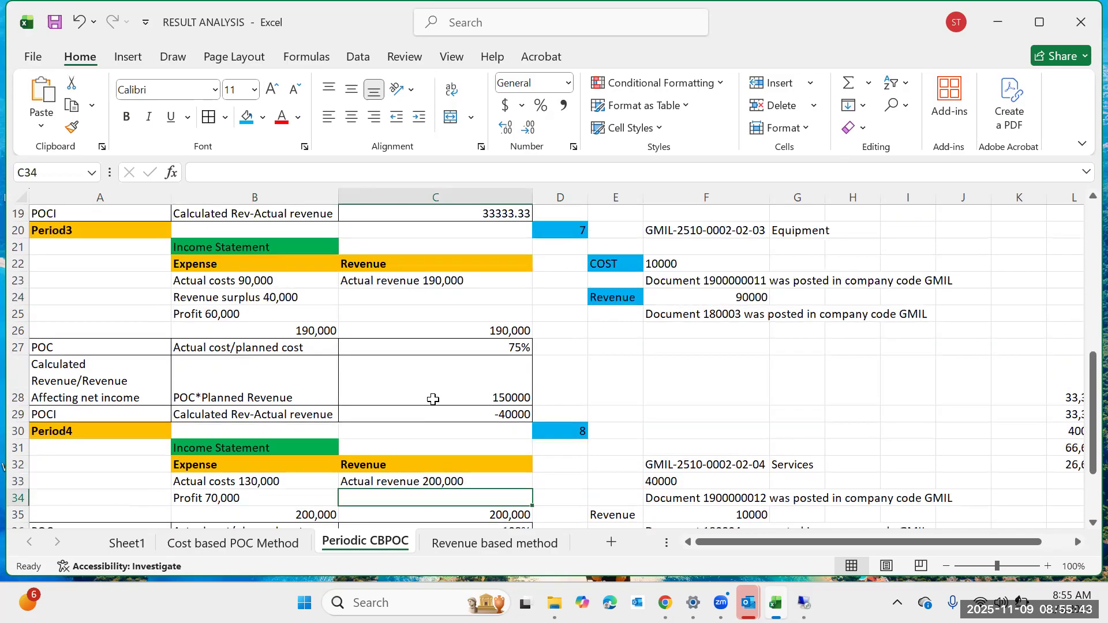
scroll(433, 399, up, 2)
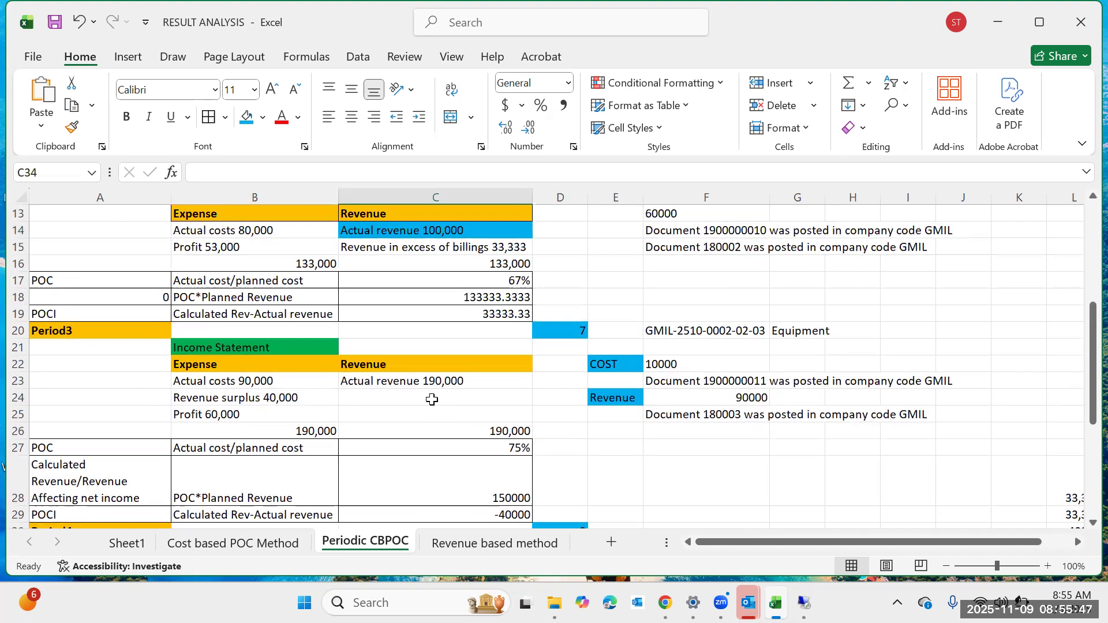
scroll(432, 399, down, 4)
scroll(453, 432, down, 1)
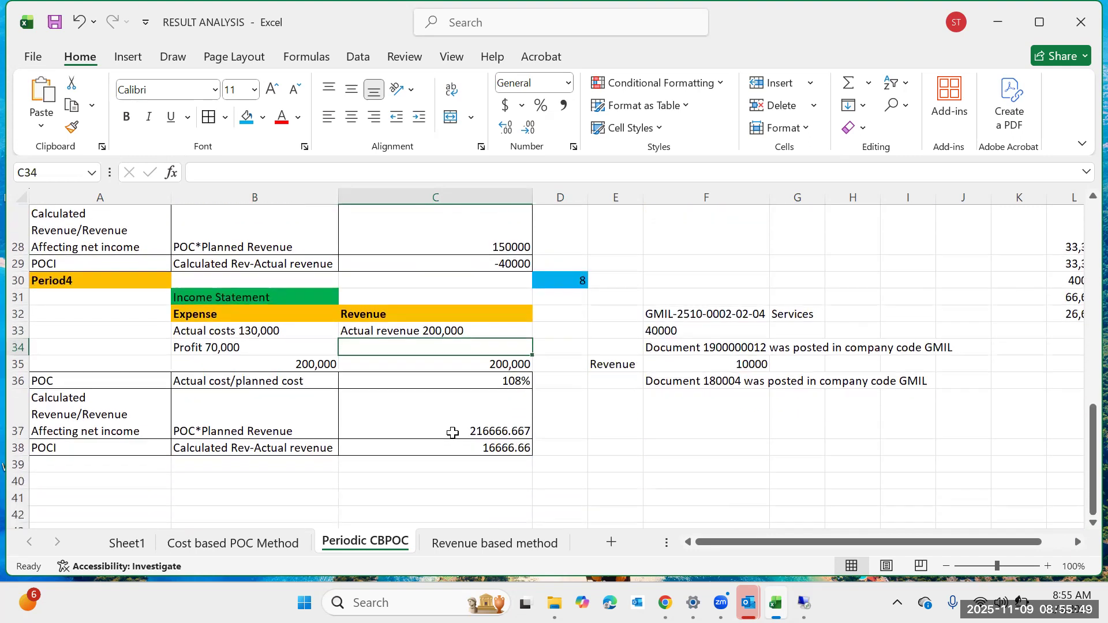
scroll(394, 426, up, 6)
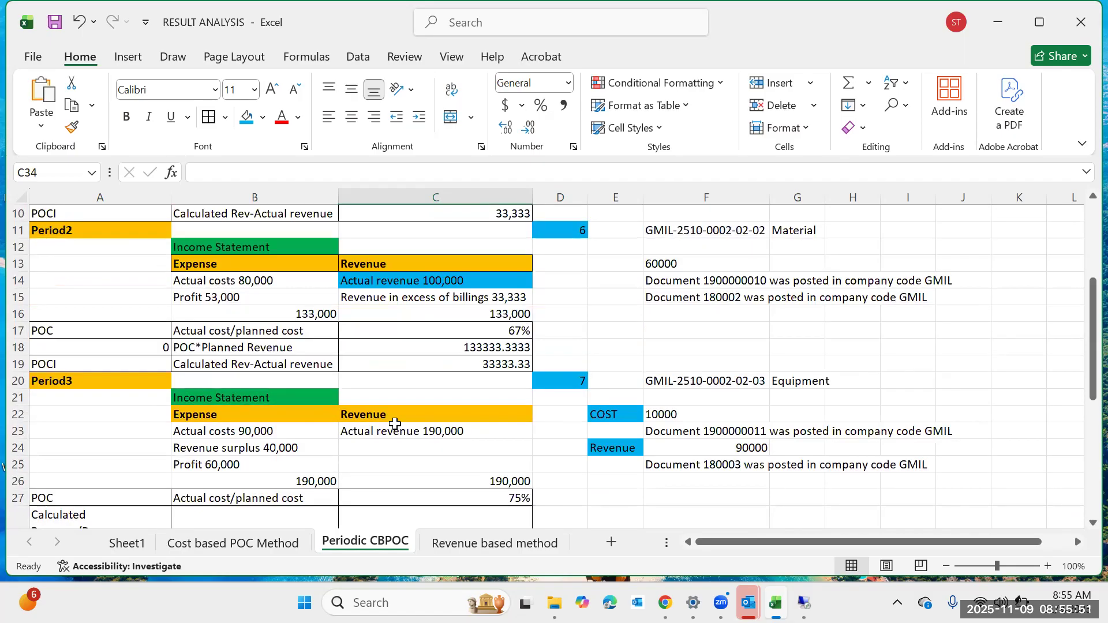
scroll(394, 423, down, 3)
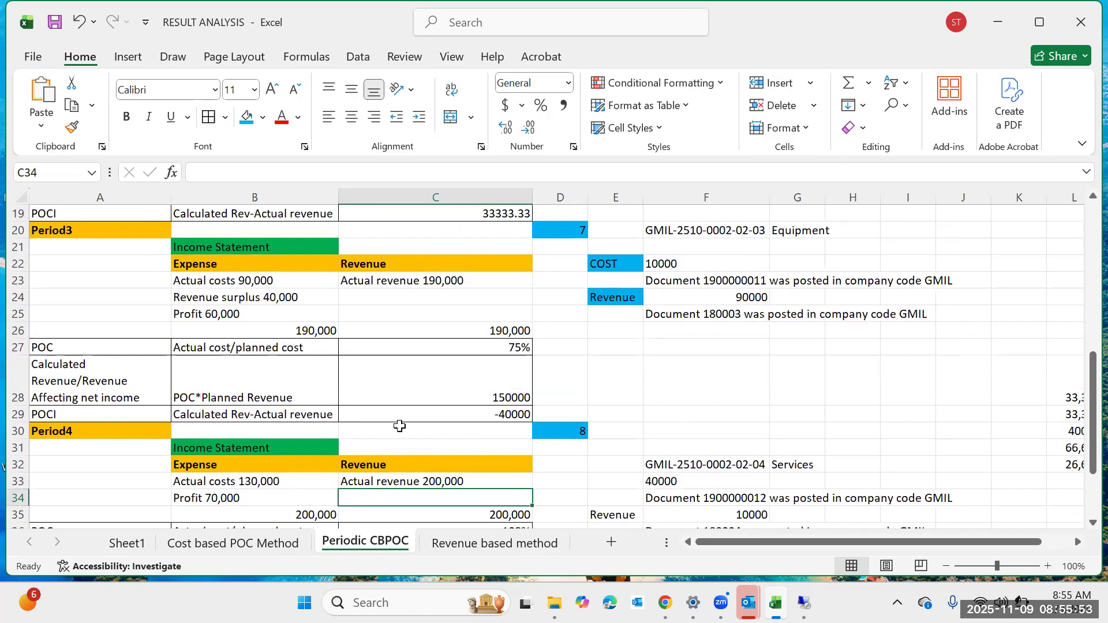
scroll(399, 426, down, 2)
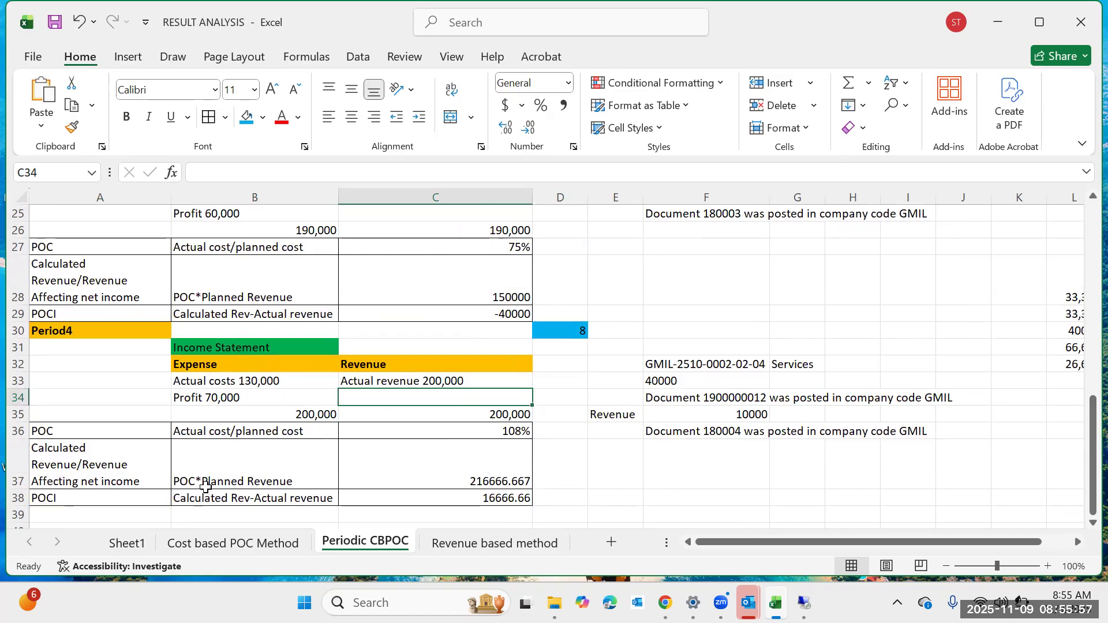
click(226, 473)
click(435, 476)
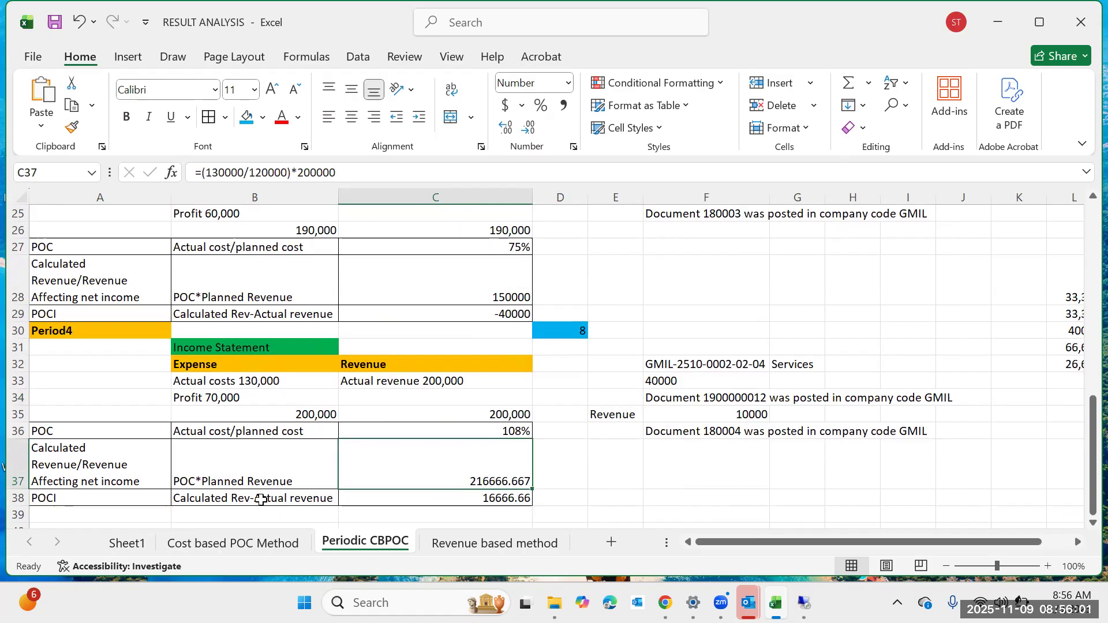
click(261, 500)
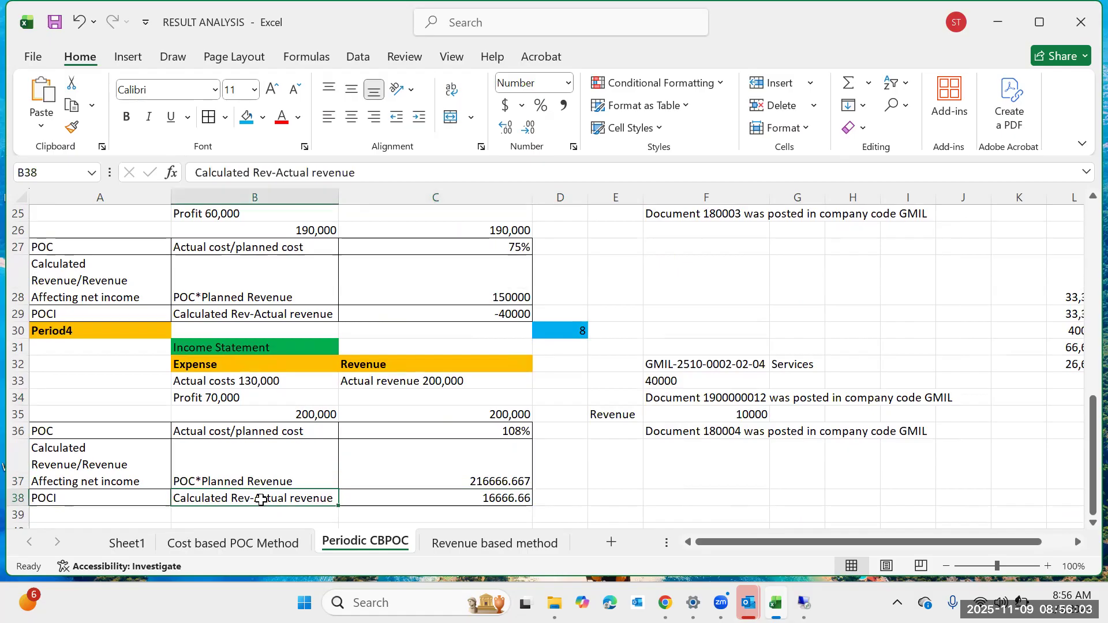
click(425, 496)
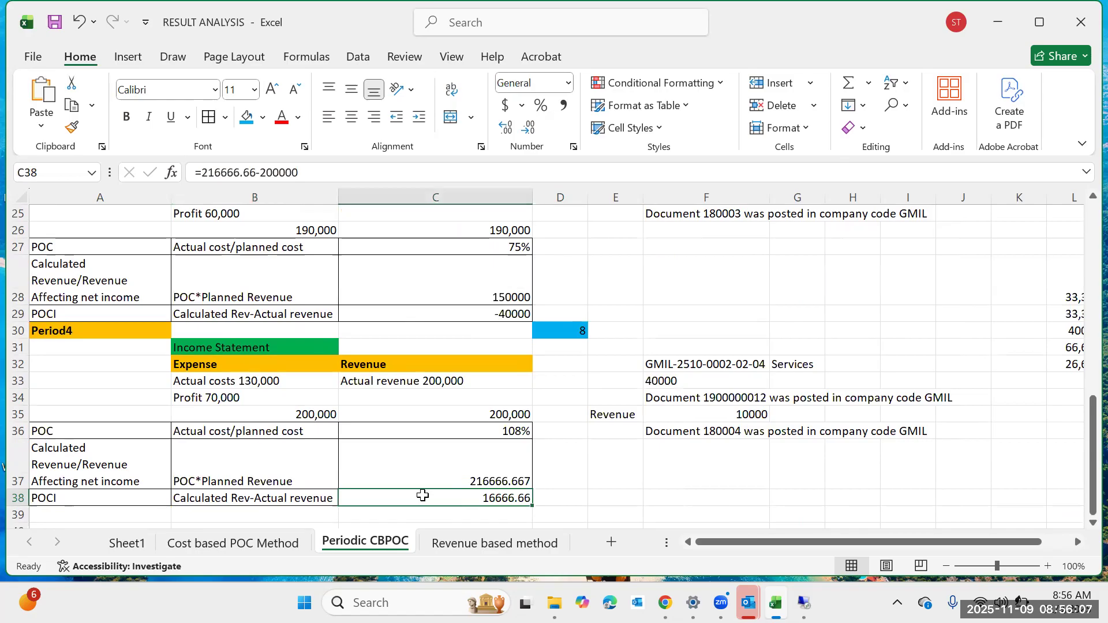
click(434, 380)
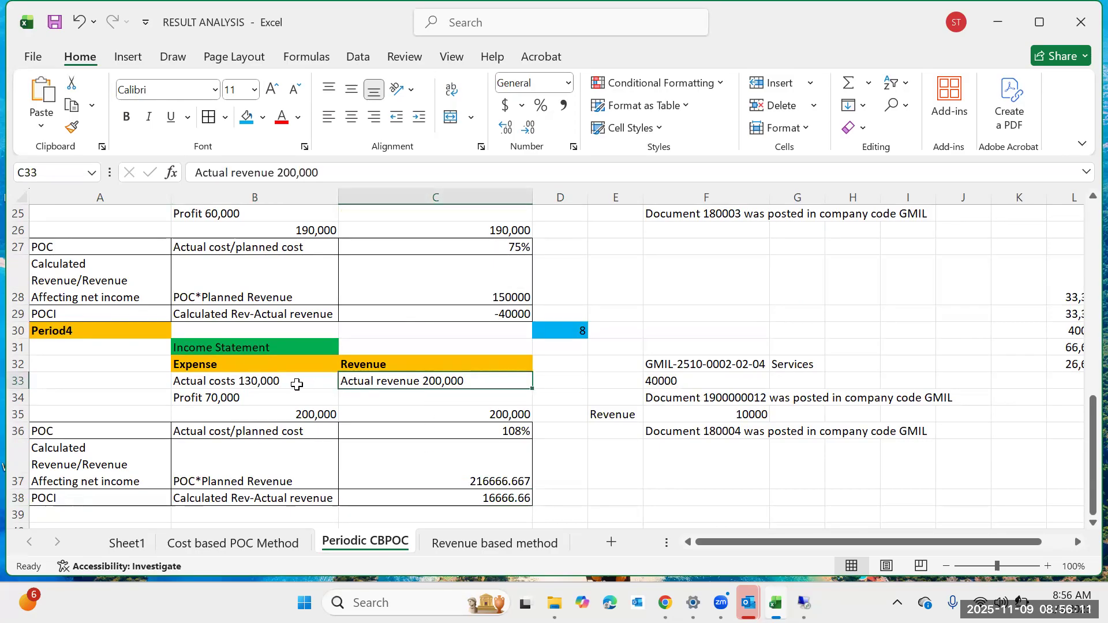
Examine the Period 4 actual cost, profit, actual revenue and POC*Planned Revenue cells in the worksheet.
click(293, 382)
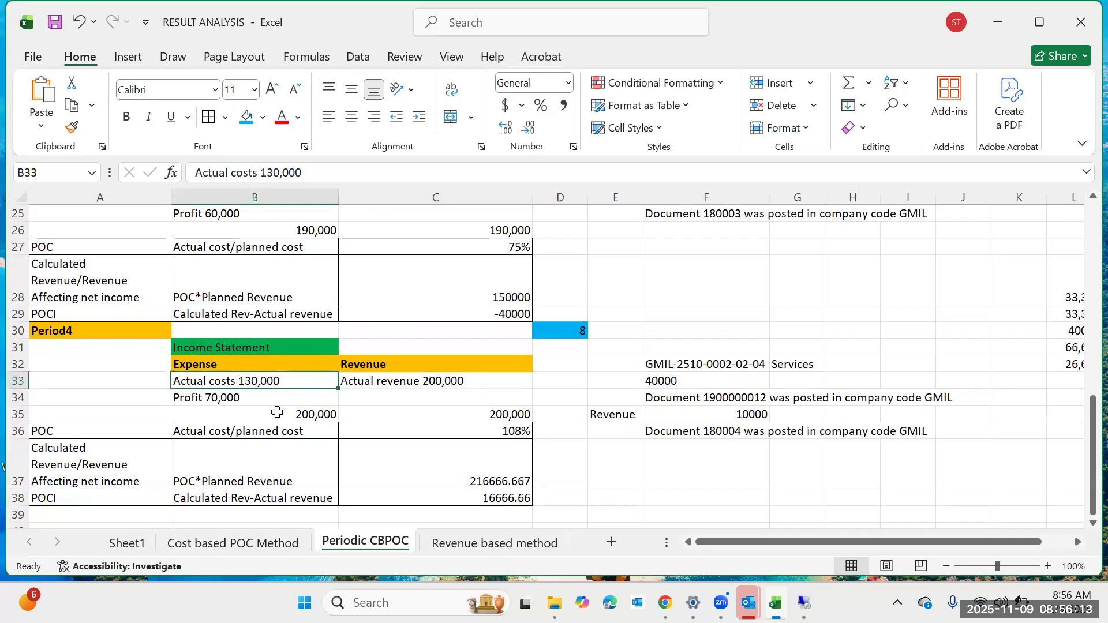
click(277, 397)
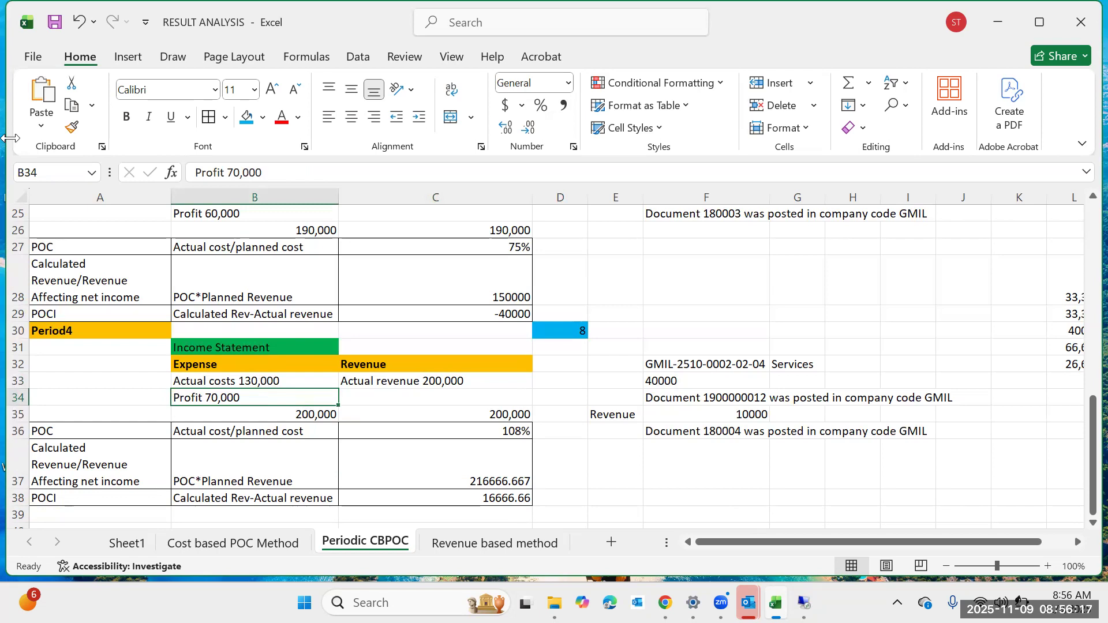
click(3, 142)
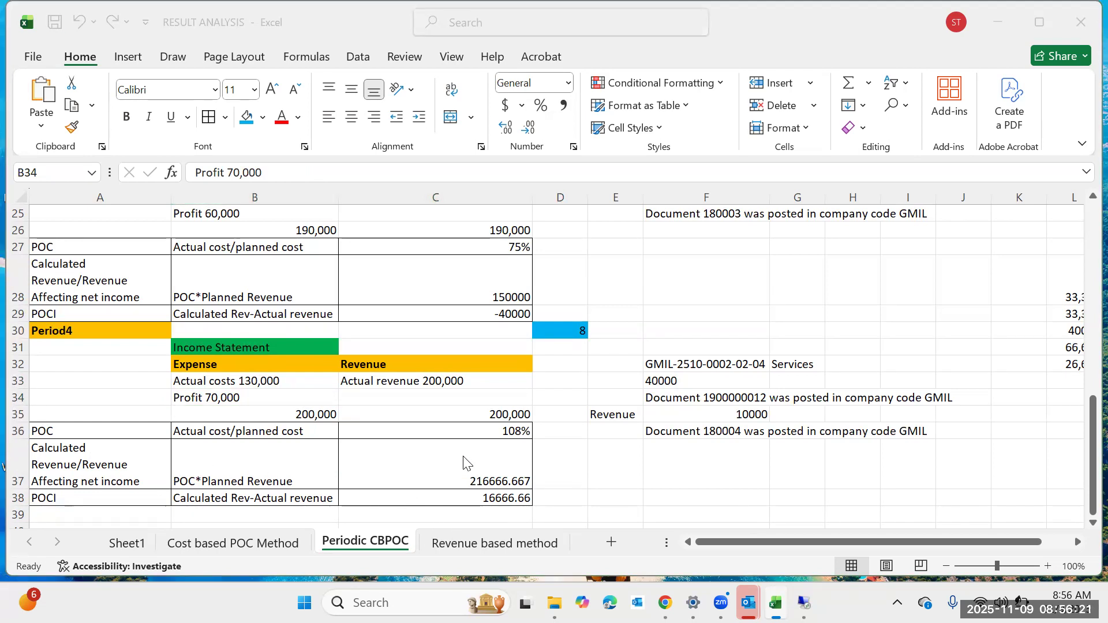
click(386, 382)
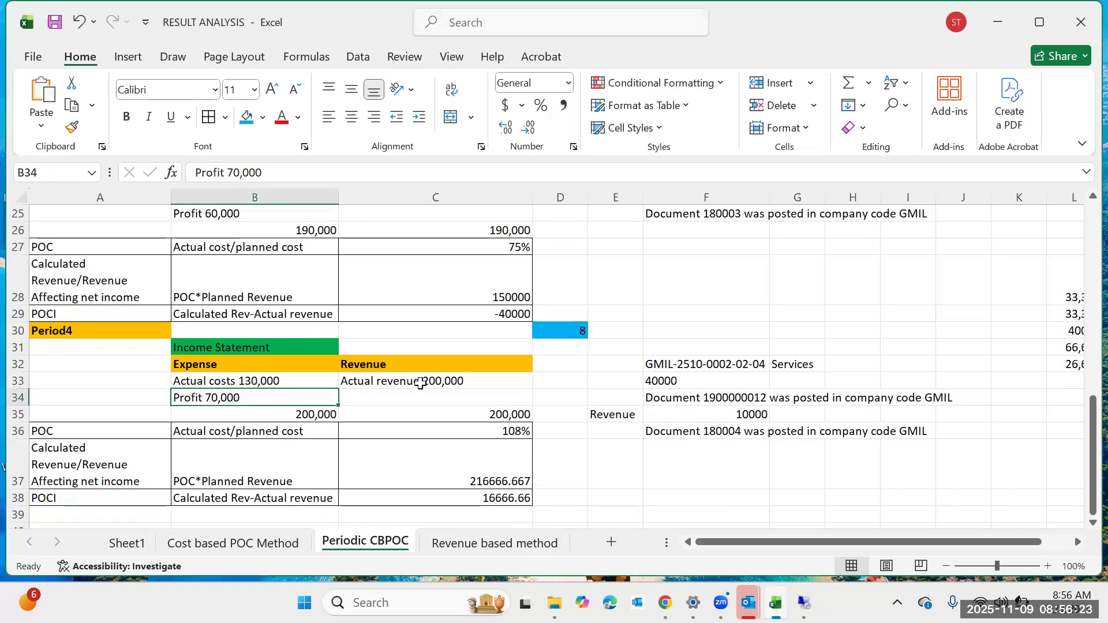
click(424, 381)
click(377, 471)
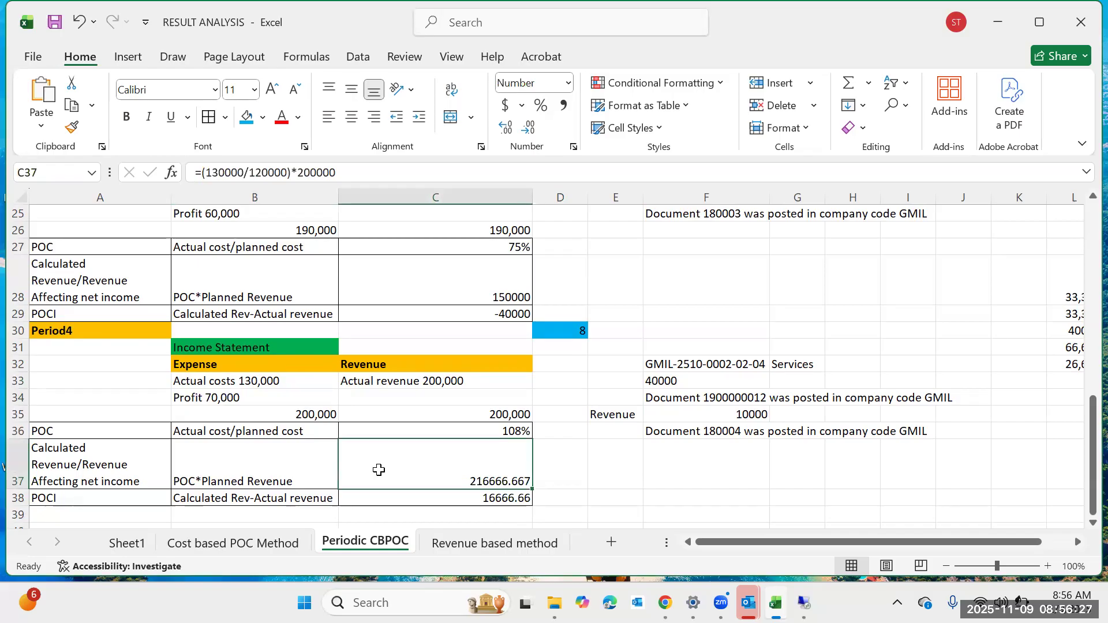
click(415, 398)
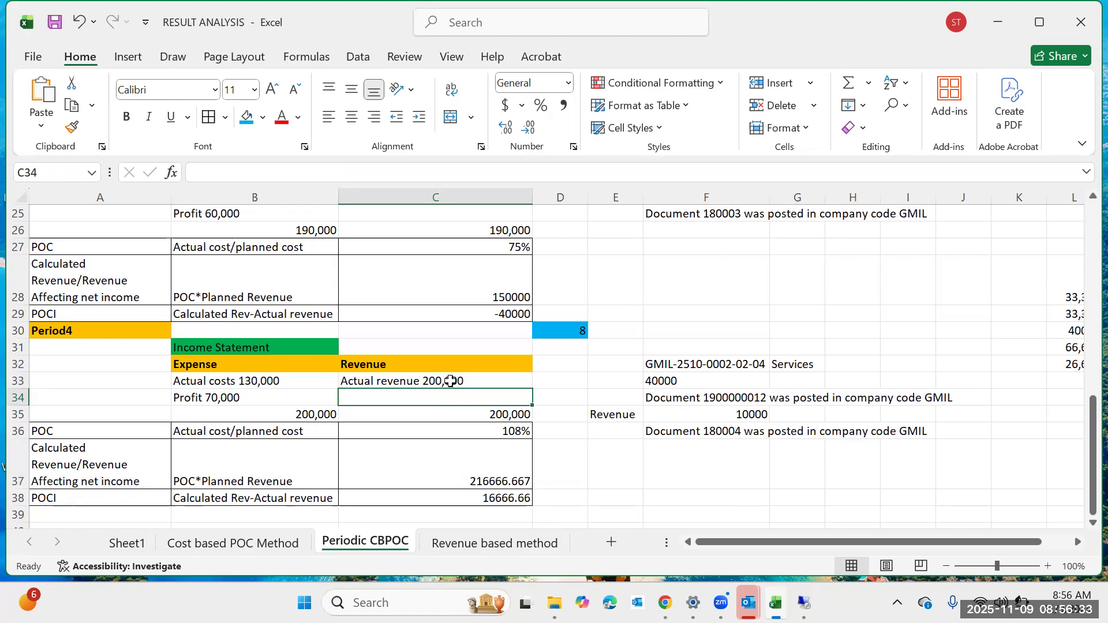
click(495, 318)
Switch to the SAP results analysis and examine the period 5 calculated profit/loss, key figures, inventories and revenue surplus values.
mouse_move(808, 571)
click(813, 483)
scroll(692, 366, down, 3)
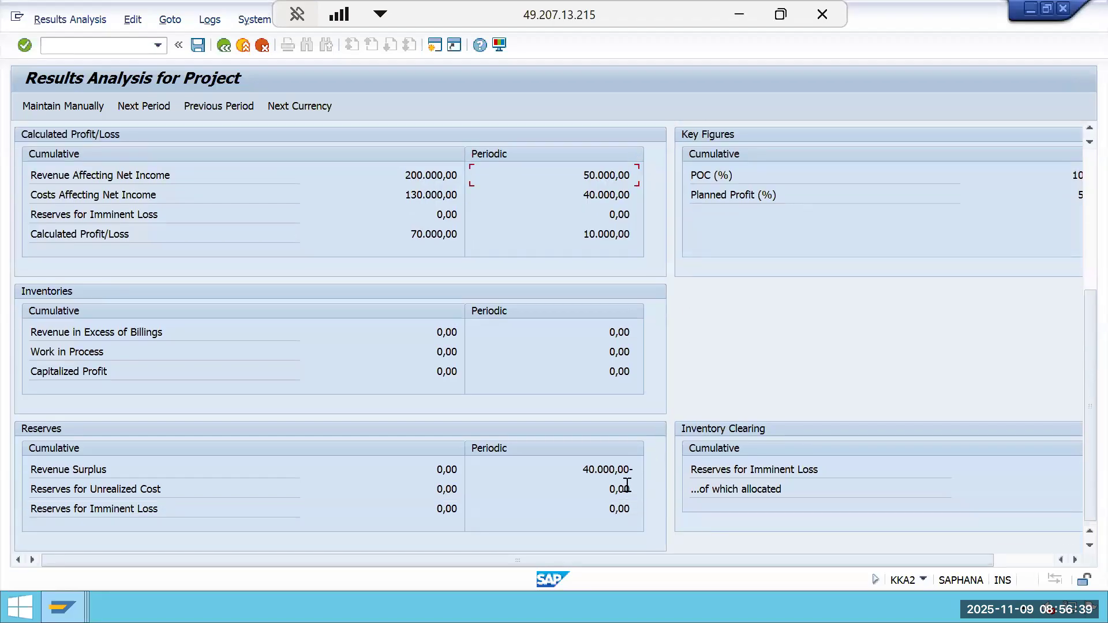
drag(632, 475, 567, 473)
click(568, 473)
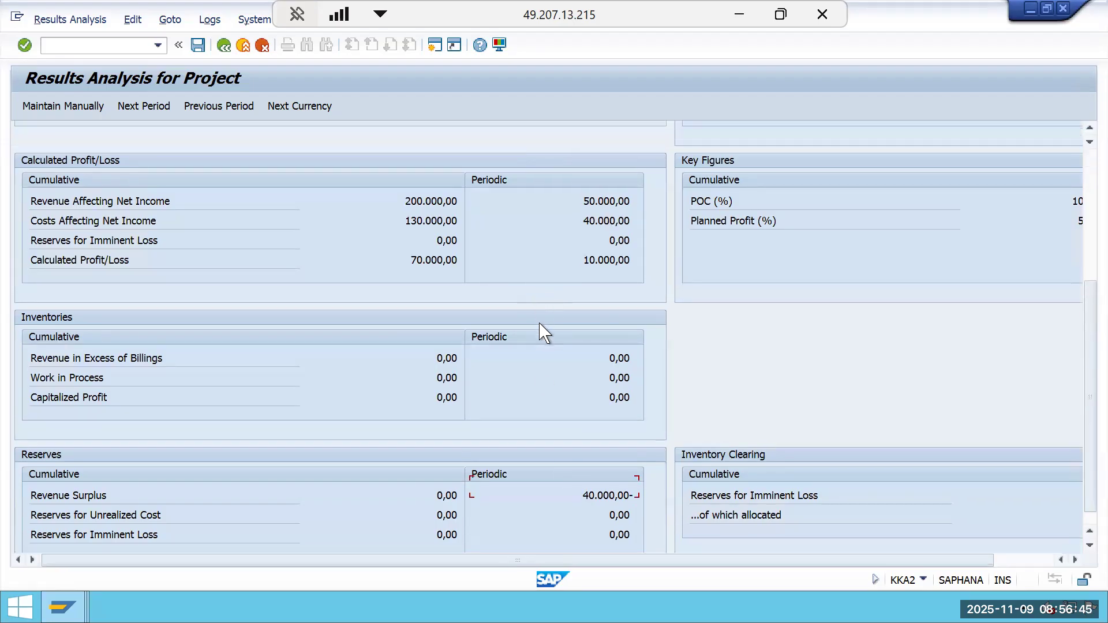
drag(890, 559, 898, 560)
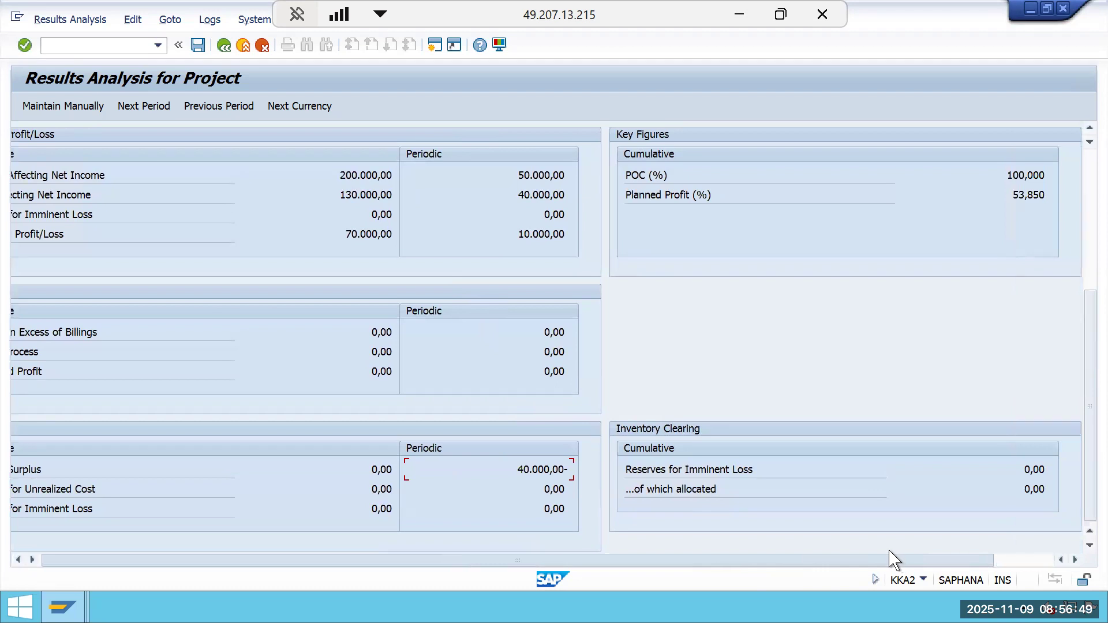
drag(593, 549, 554, 542)
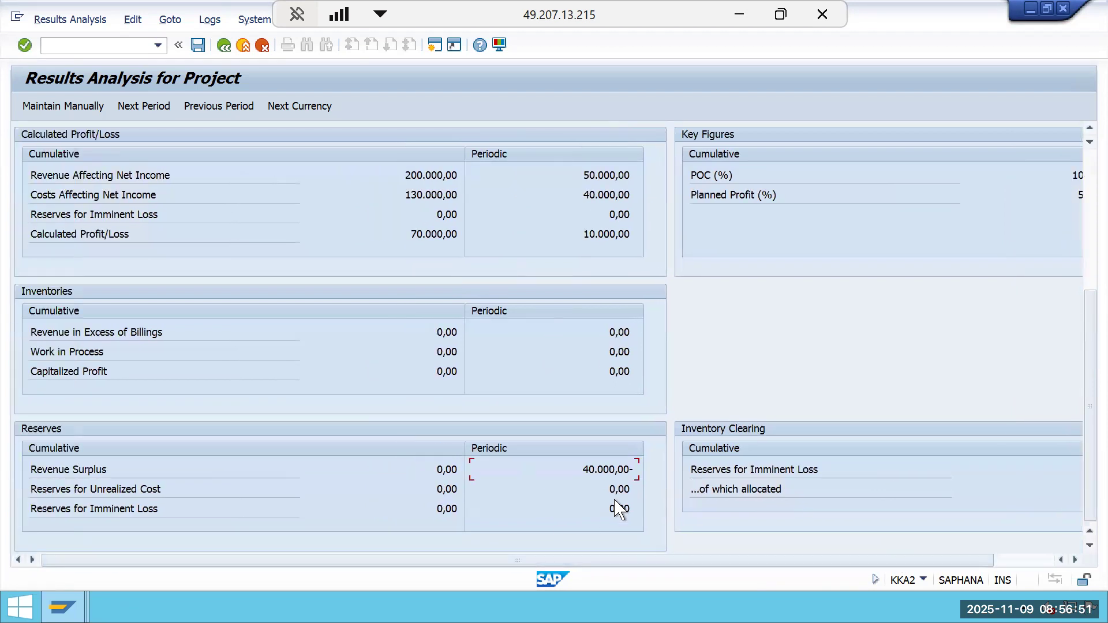
scroll(757, 405, up, 1)
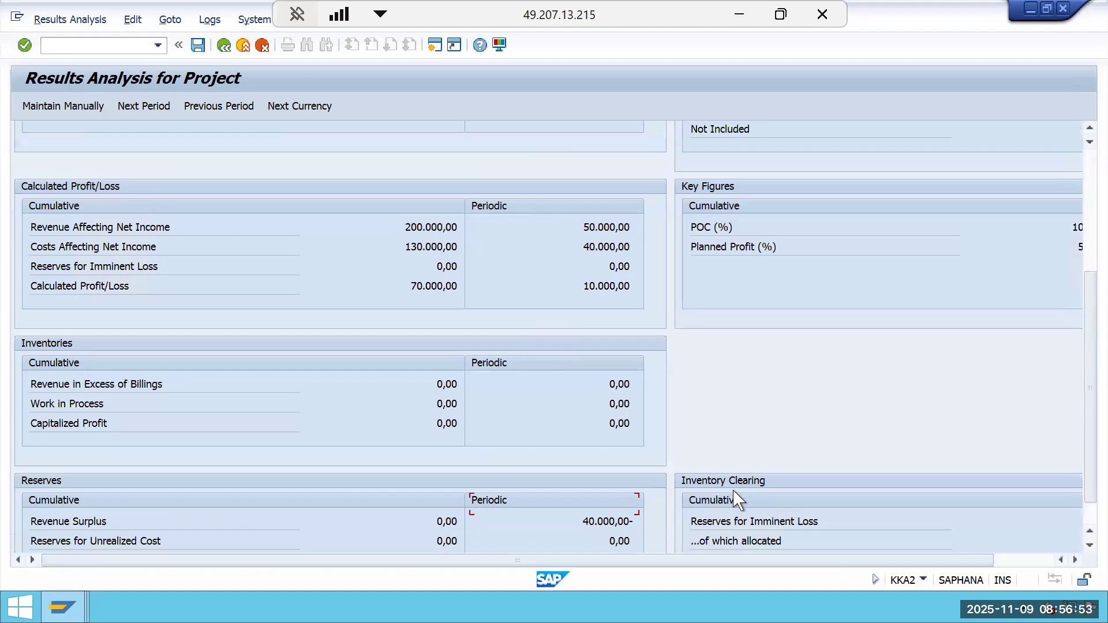
scroll(736, 496, down, 1)
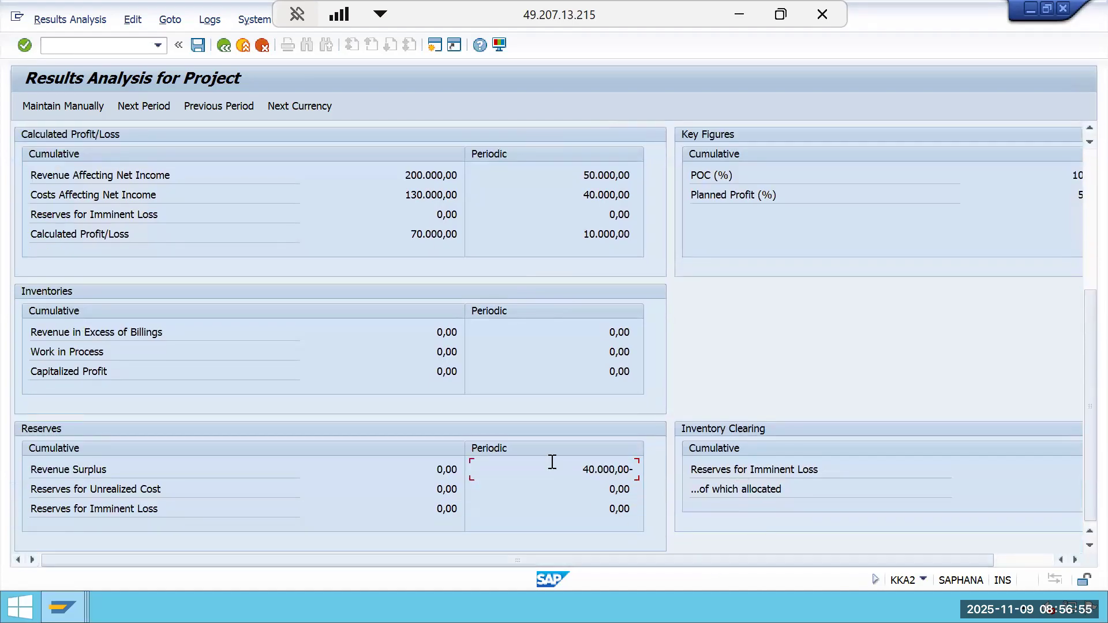
scroll(548, 463, up, 2)
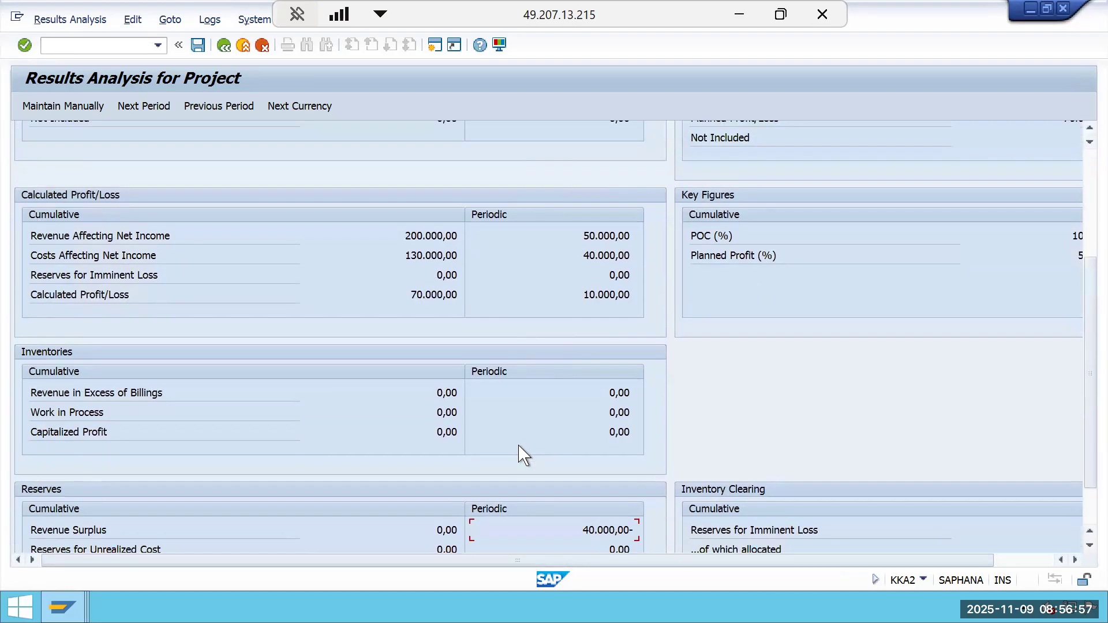
scroll(519, 433, down, 1)
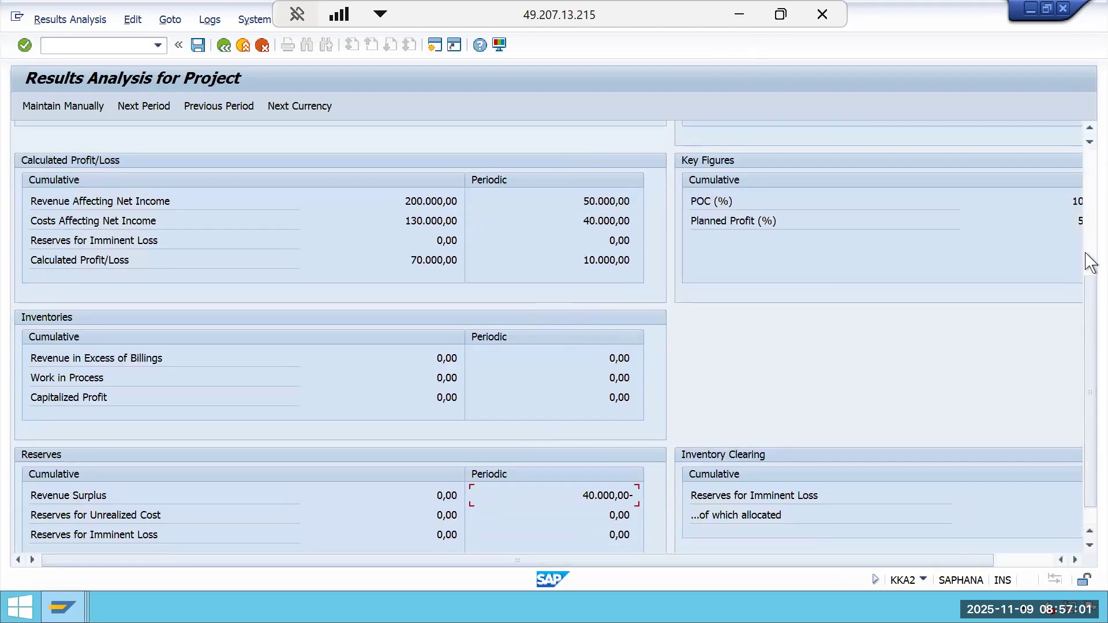
click(1091, 213)
drag(1091, 212, 1079, 427)
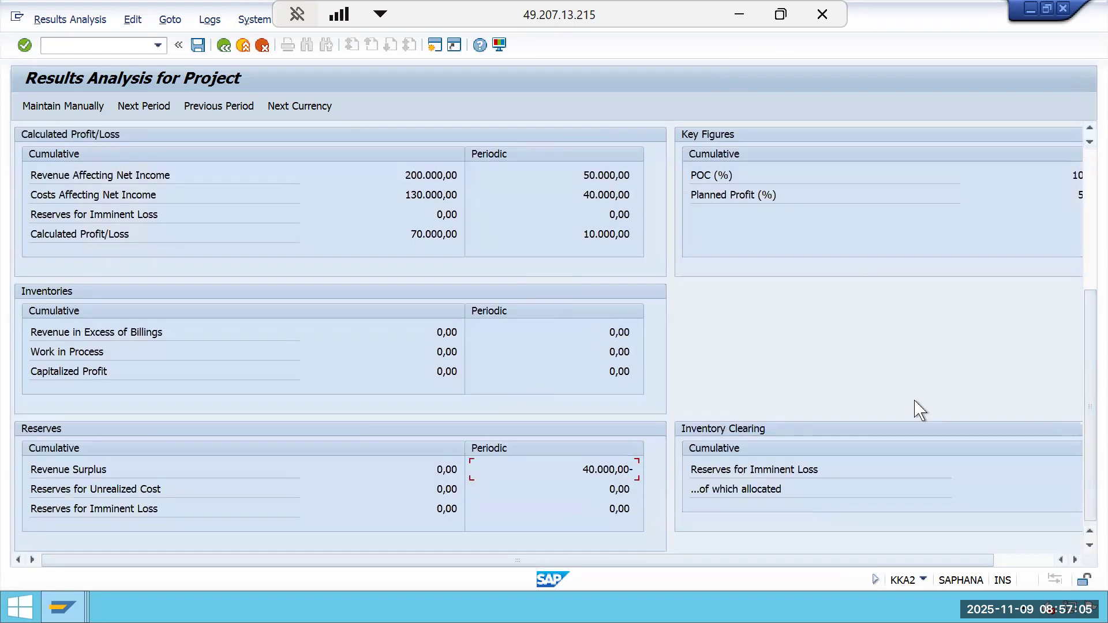
drag(578, 468, 633, 469)
drag(401, 339, 698, 342)
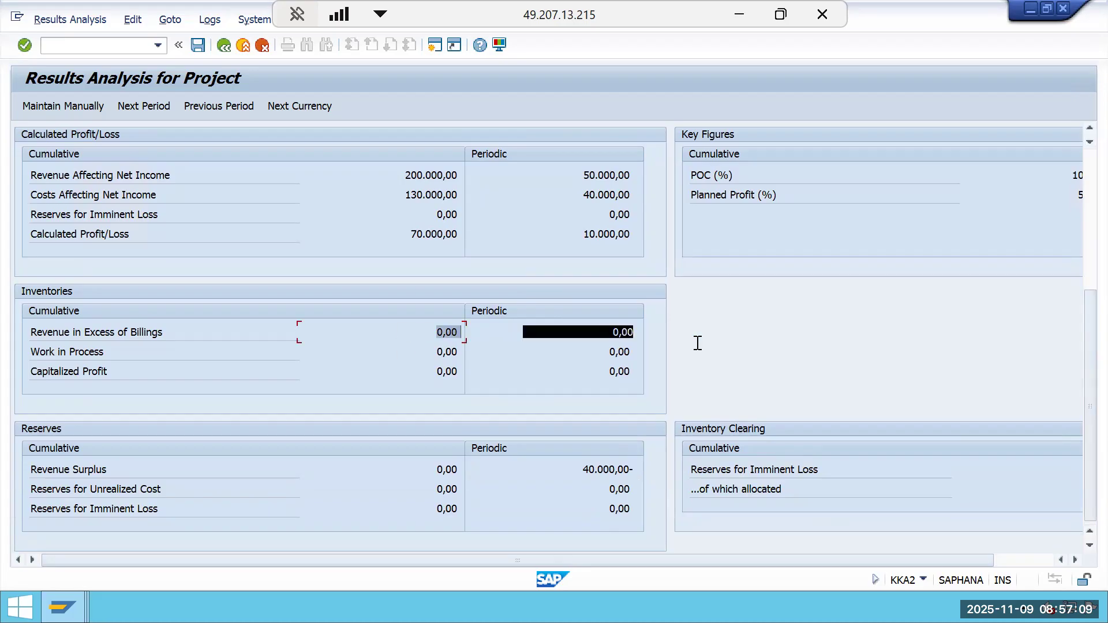
click(705, 322)
Return to the worksheet and review the Period 4 POCI, POC*Planned Revenue and actual revenue cells.
click(737, 14)
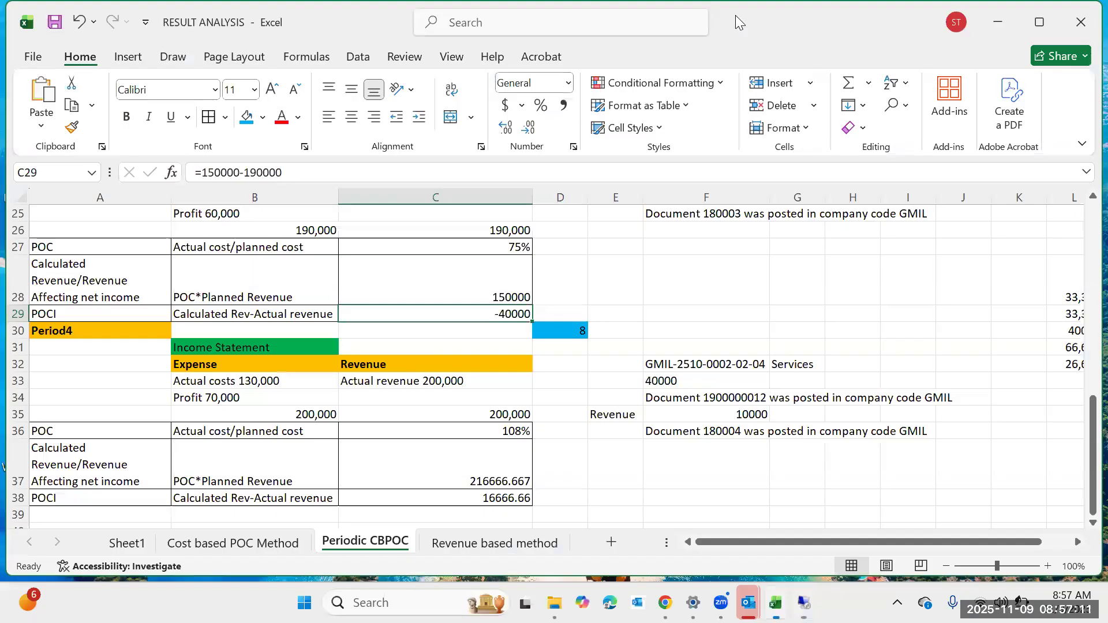
click(183, 500)
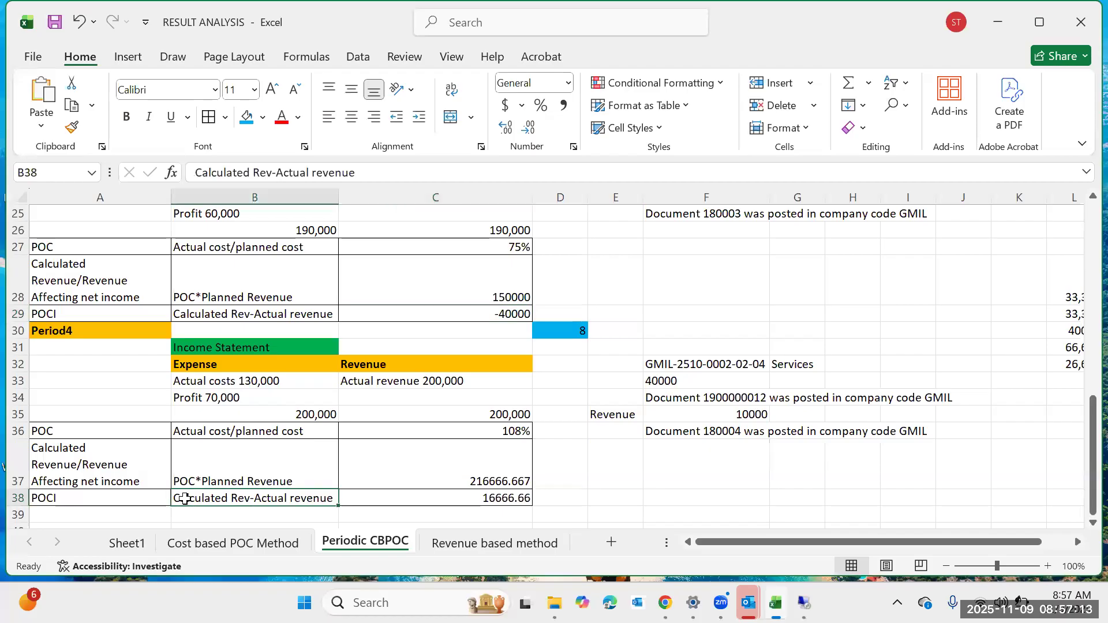
scroll(480, 493, down, 1)
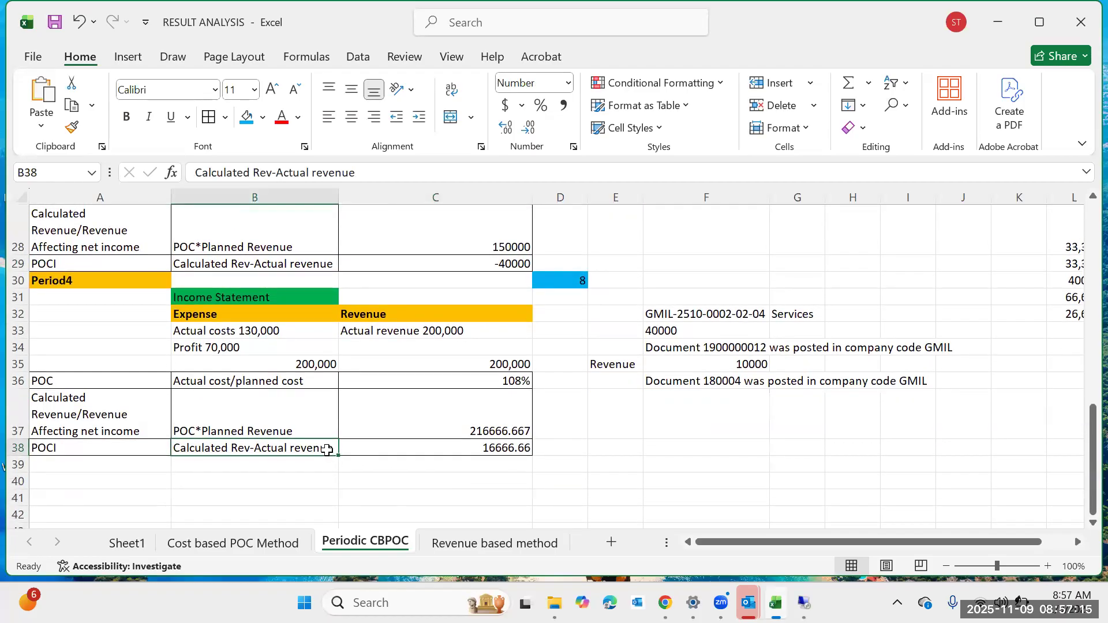
click(321, 416)
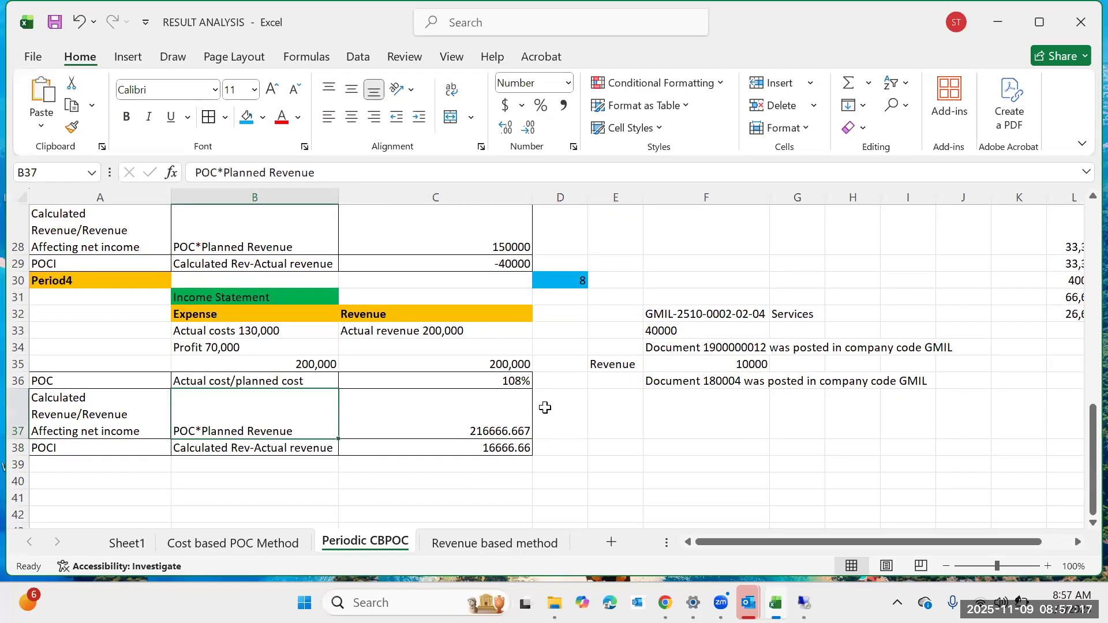
click(522, 416)
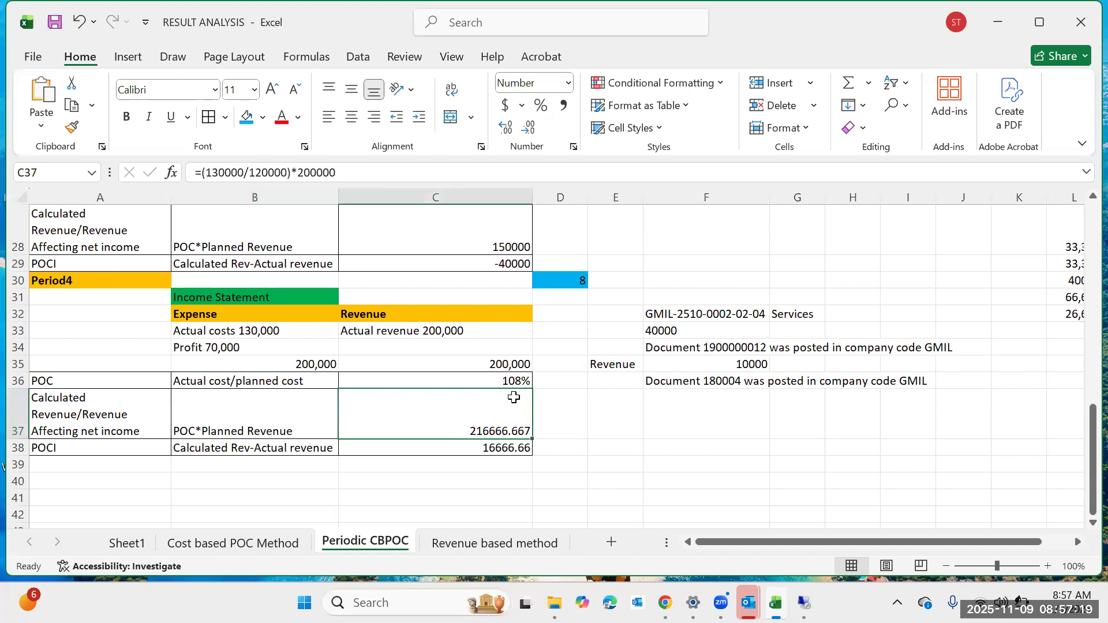
click(481, 328)
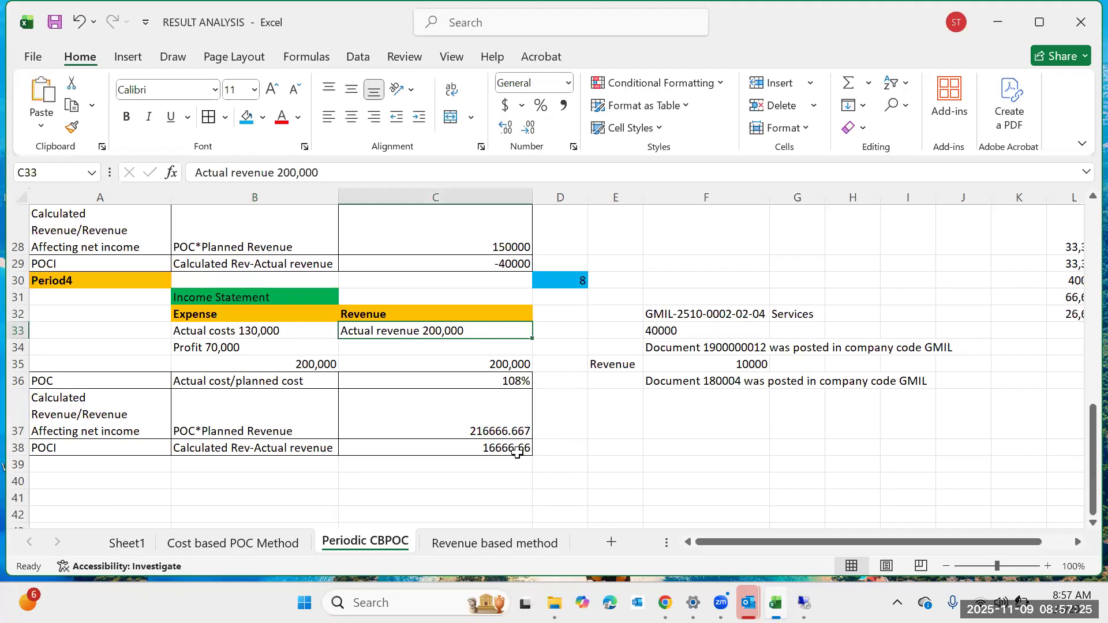
click(517, 451)
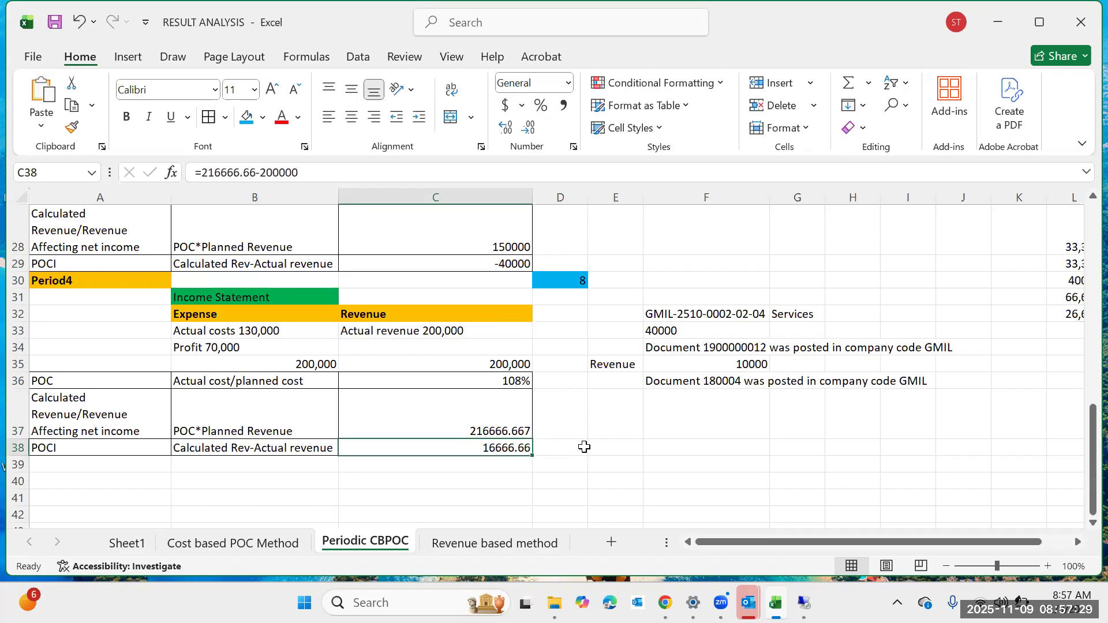
click(634, 454)
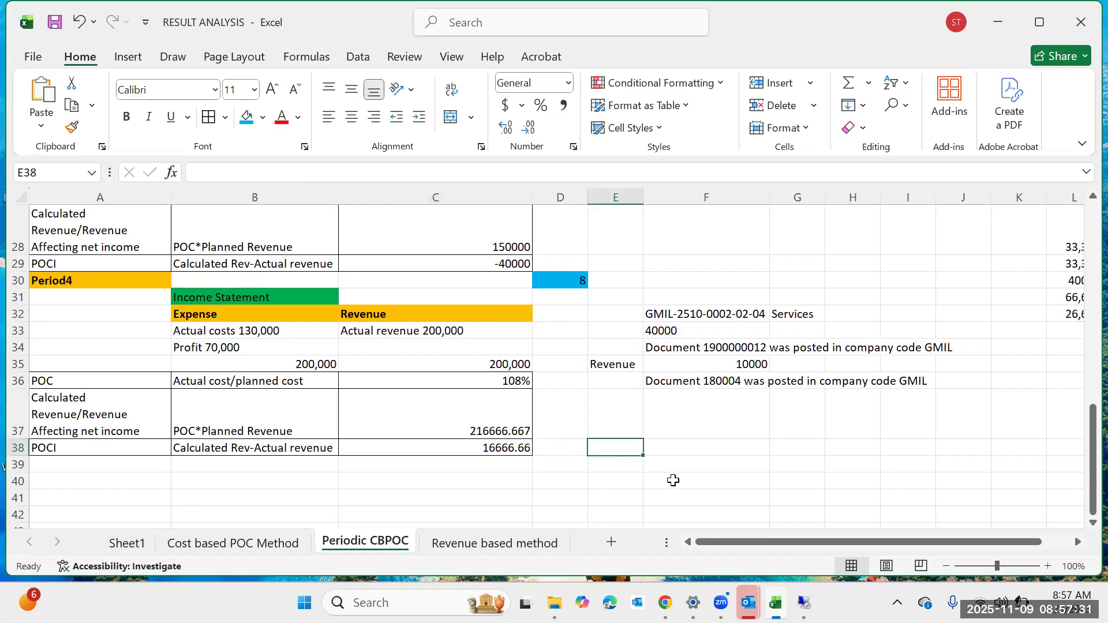
text(40000-)
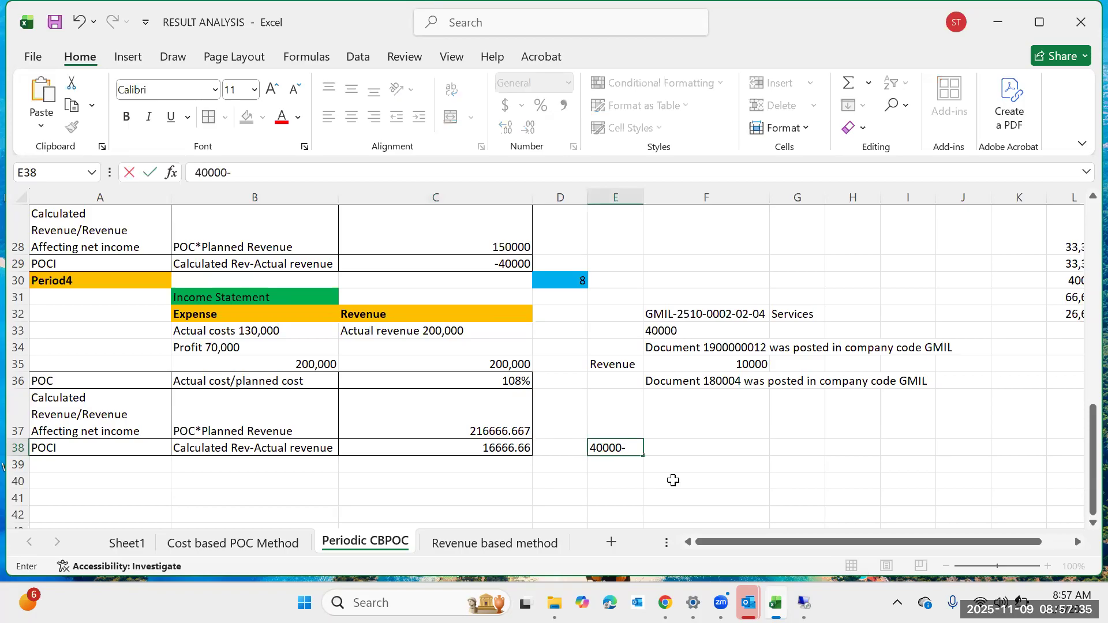
text(1t66)
key(BackSpace)
text(666)
click(591, 448)
text(=-)
key(Return)
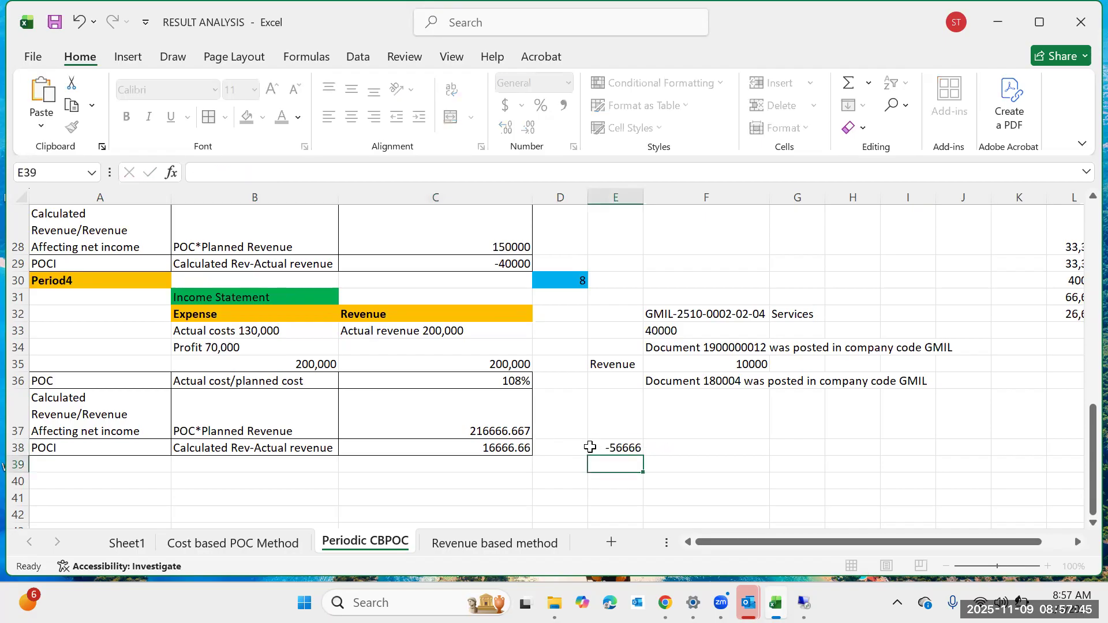
click(632, 449)
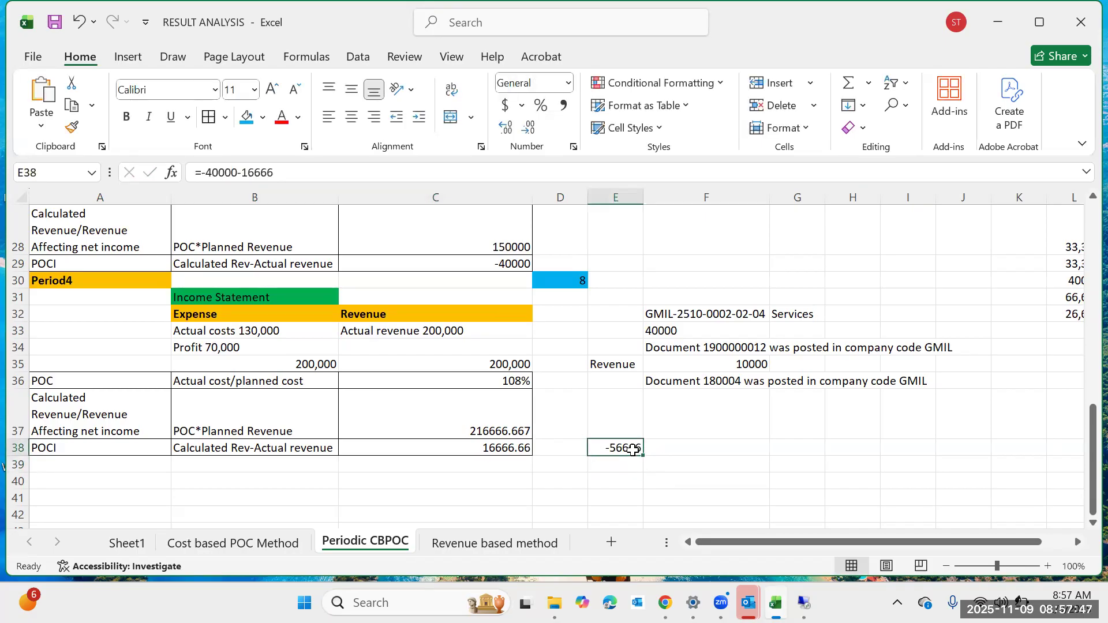
click(283, 172)
key(BackSpace)
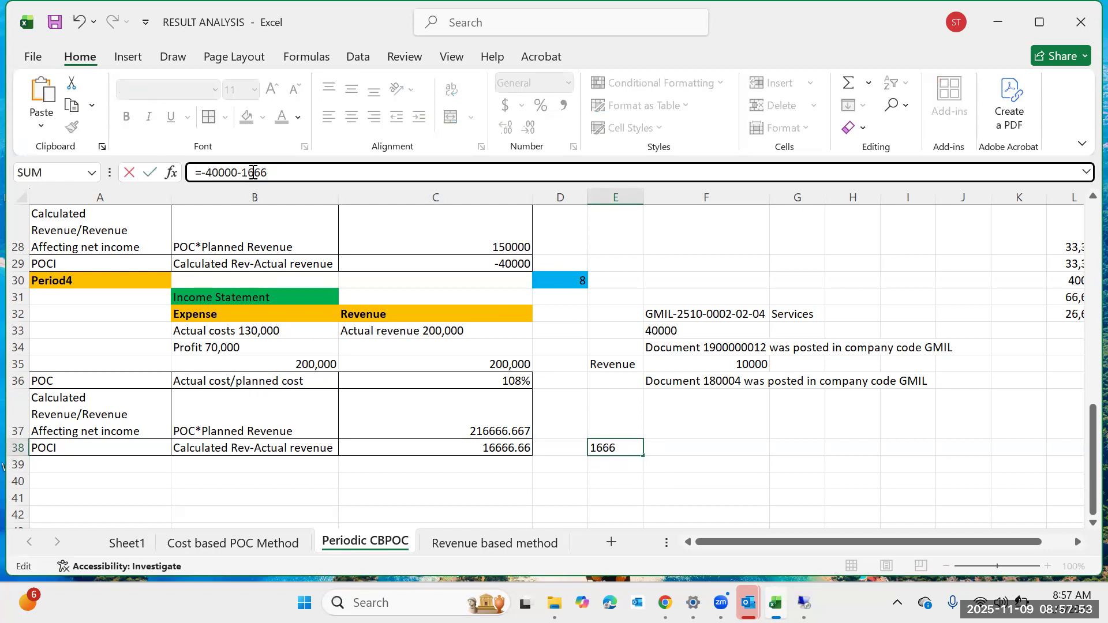
click(258, 171)
text(,666)
key(Return)
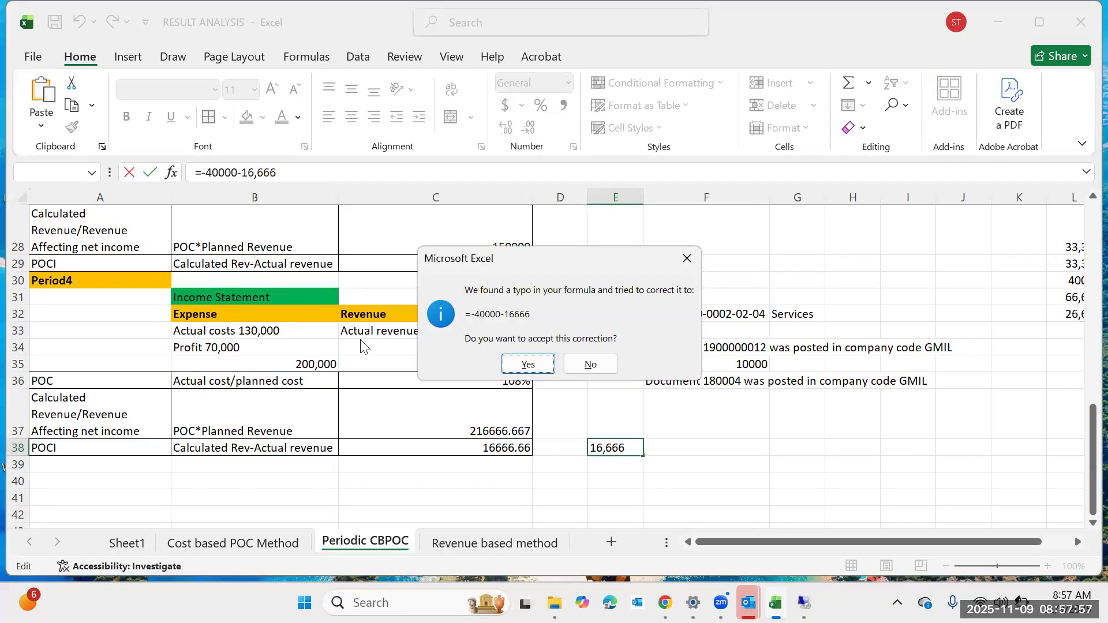
click(514, 366)
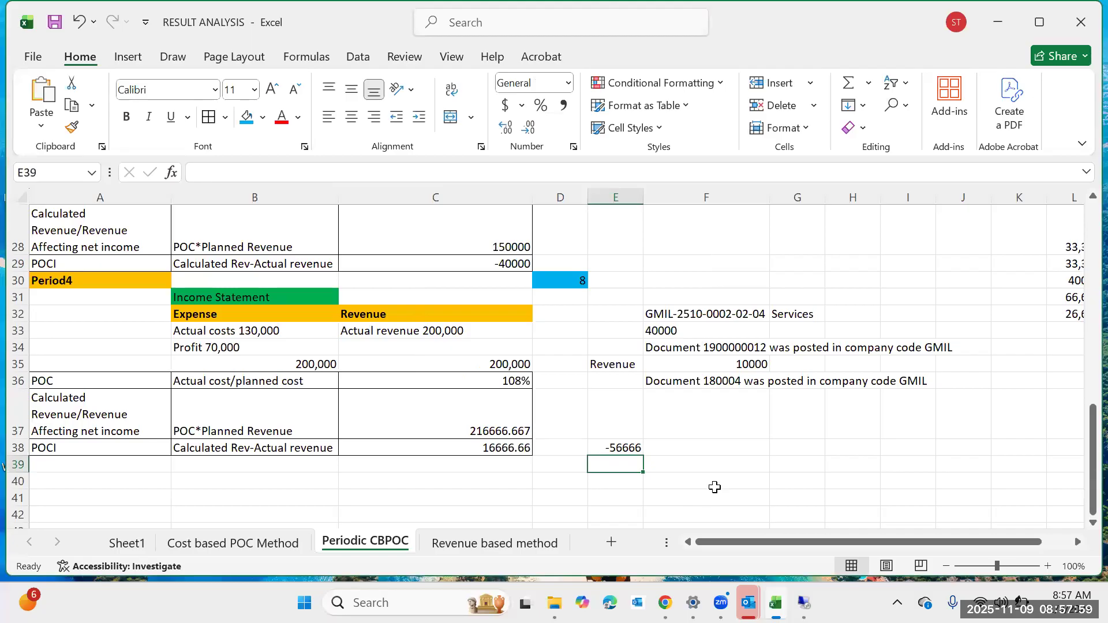
Clear the formula from the cell beside the Period 4 POCI value.
click(712, 487)
click(640, 449)
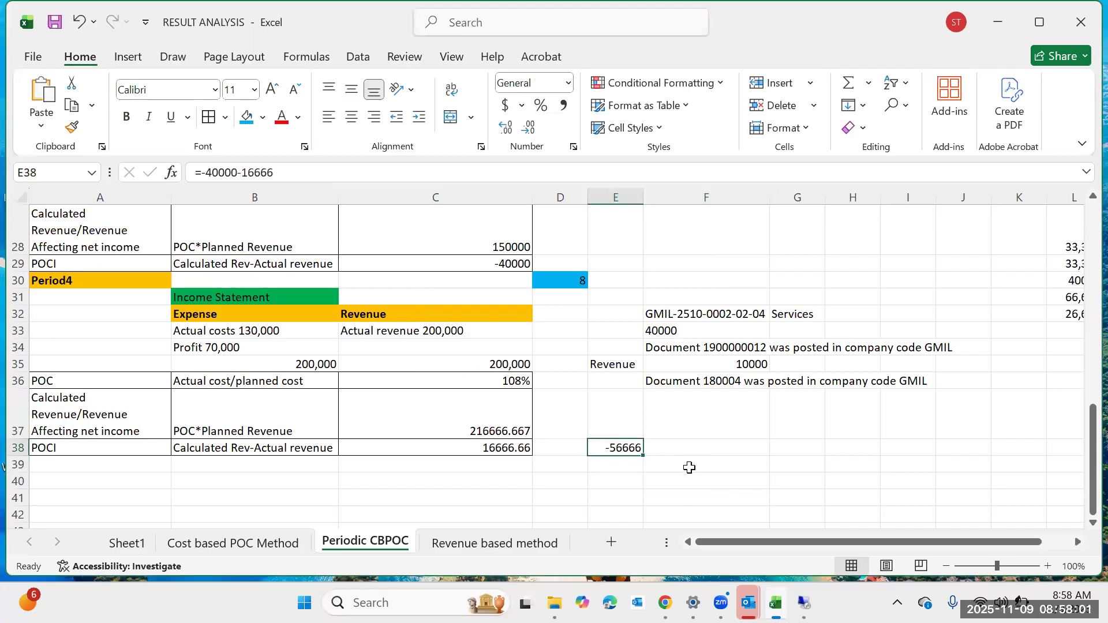
key(BackSpace)
key(Return)
click(504, 481)
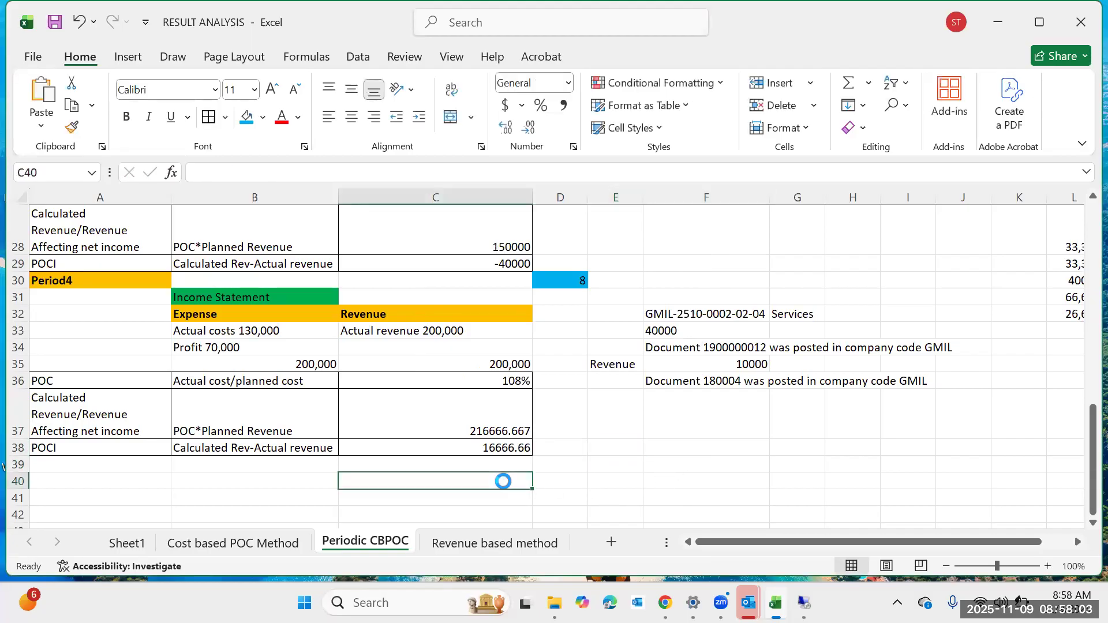
text(=)
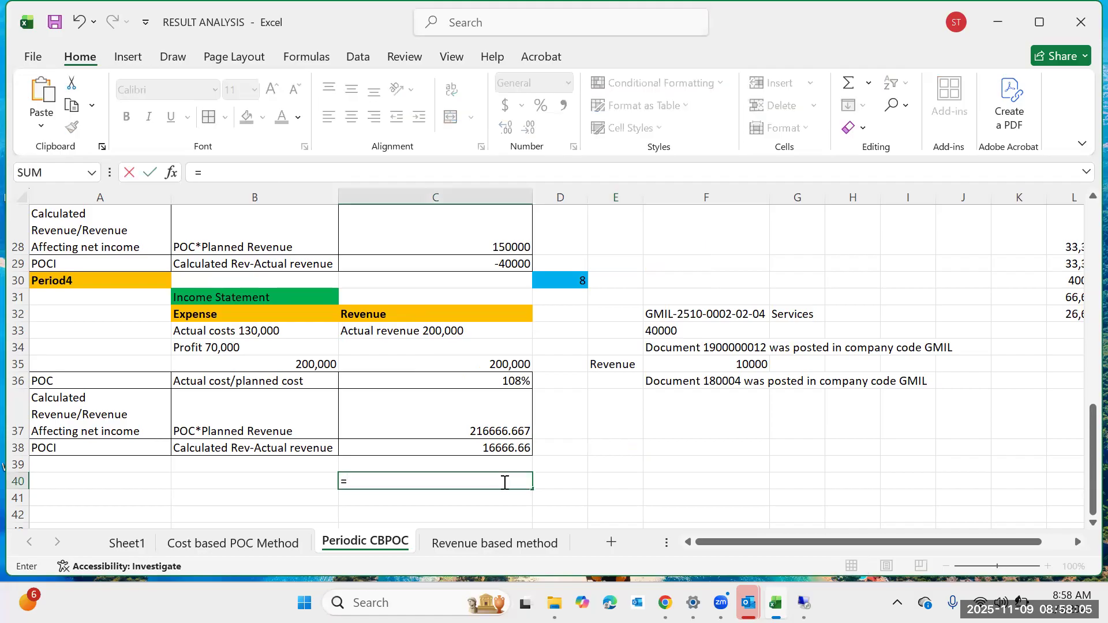
text(40000-16666)
key(Return)
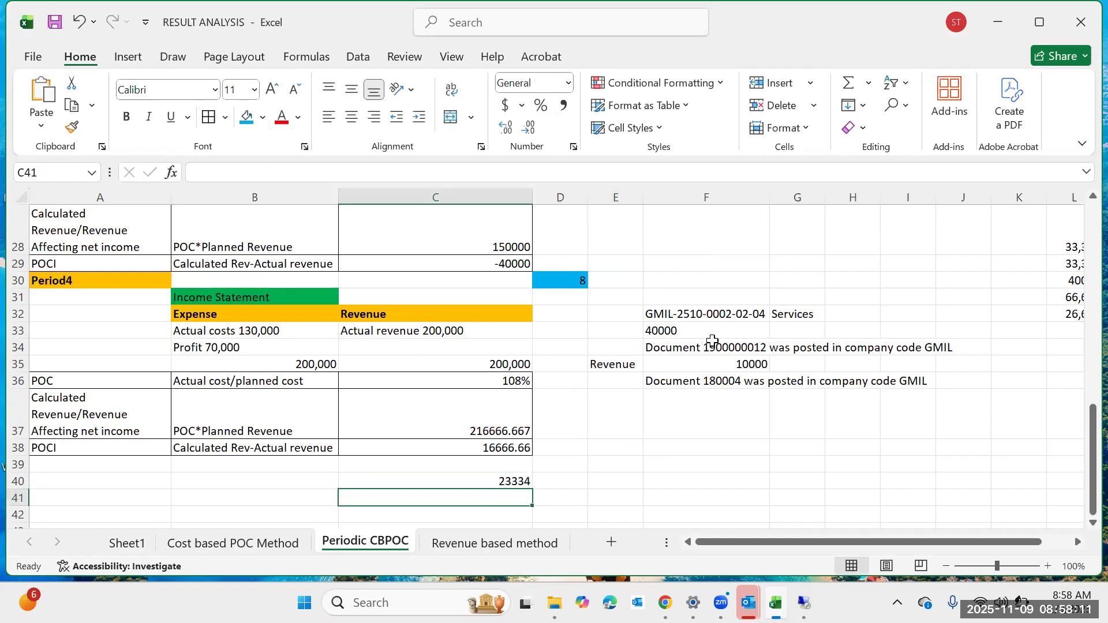
Switch to SAP and save the period 5 results analysis for WBS element GMIL-2510-0002.
click(776, 462)
mouse_move(804, 602)
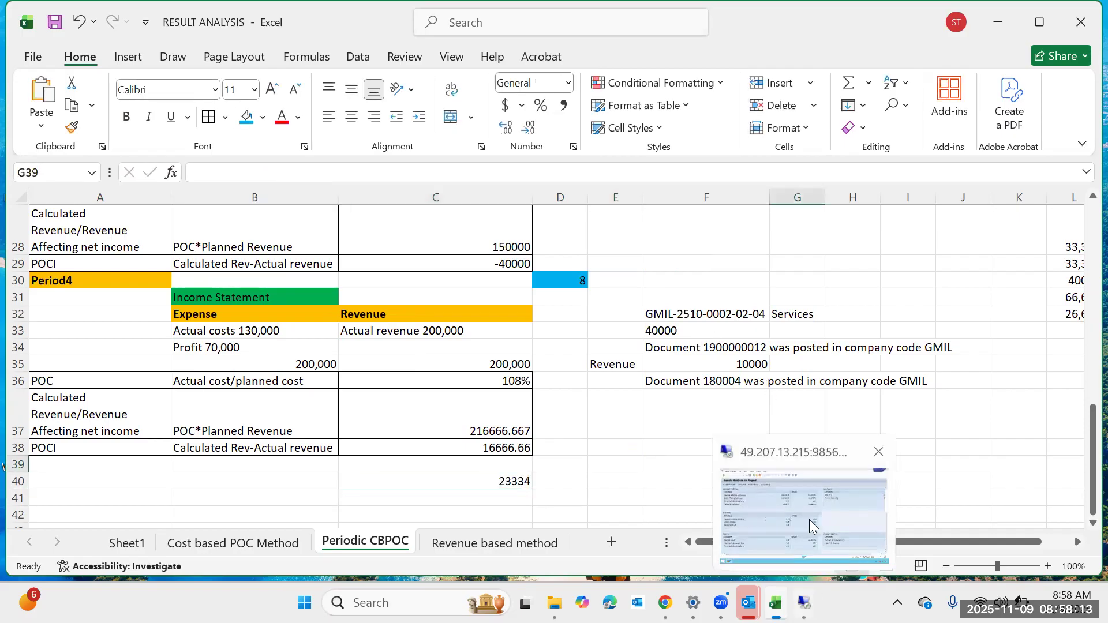
click(809, 519)
click(198, 45)
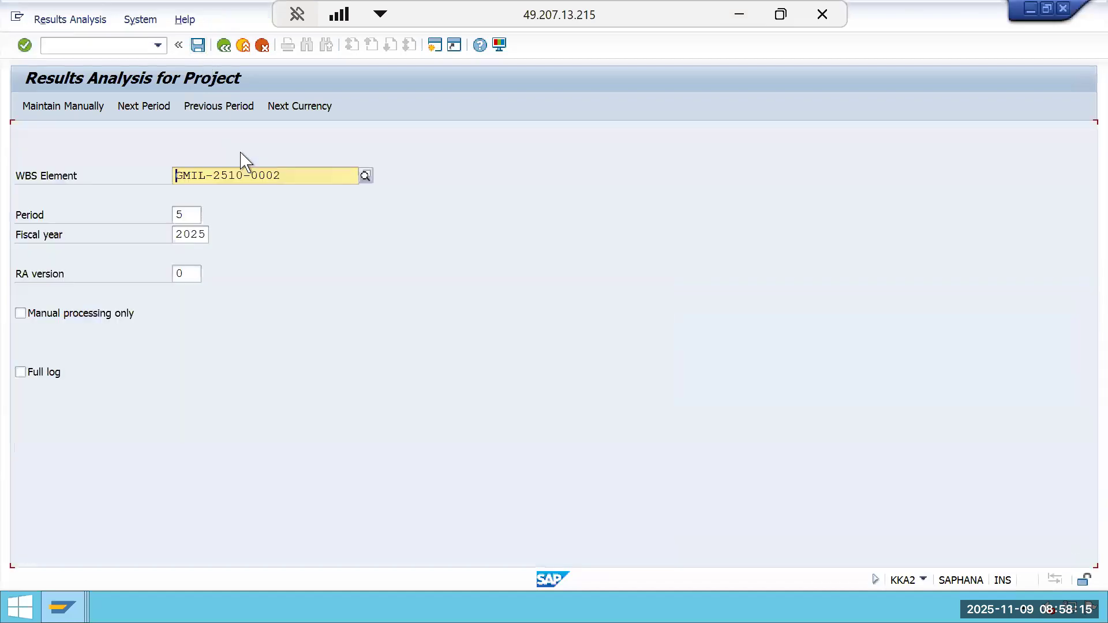
Display the results analysis line items and review the cumulative and periodic values of each RA category, then return.
click(92, 24)
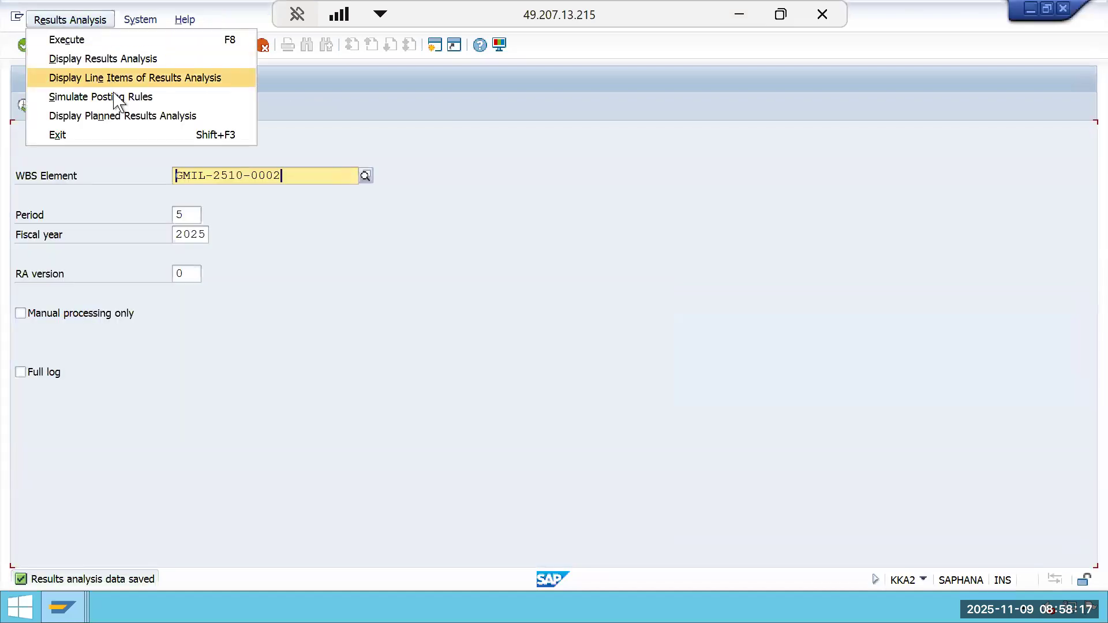
click(138, 57)
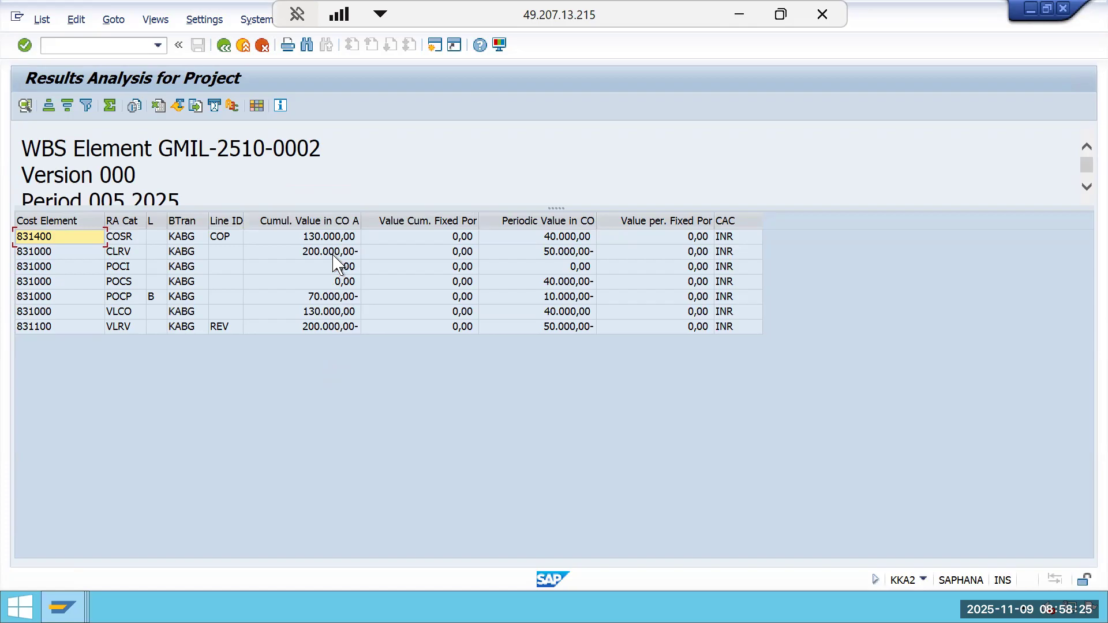
click(336, 237)
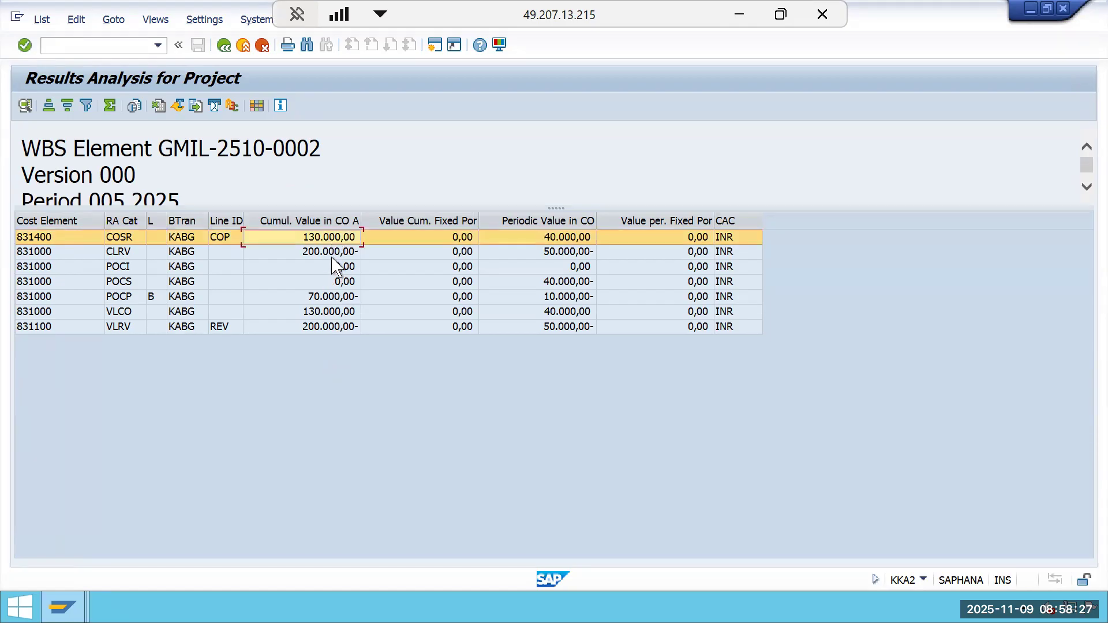
click(332, 256)
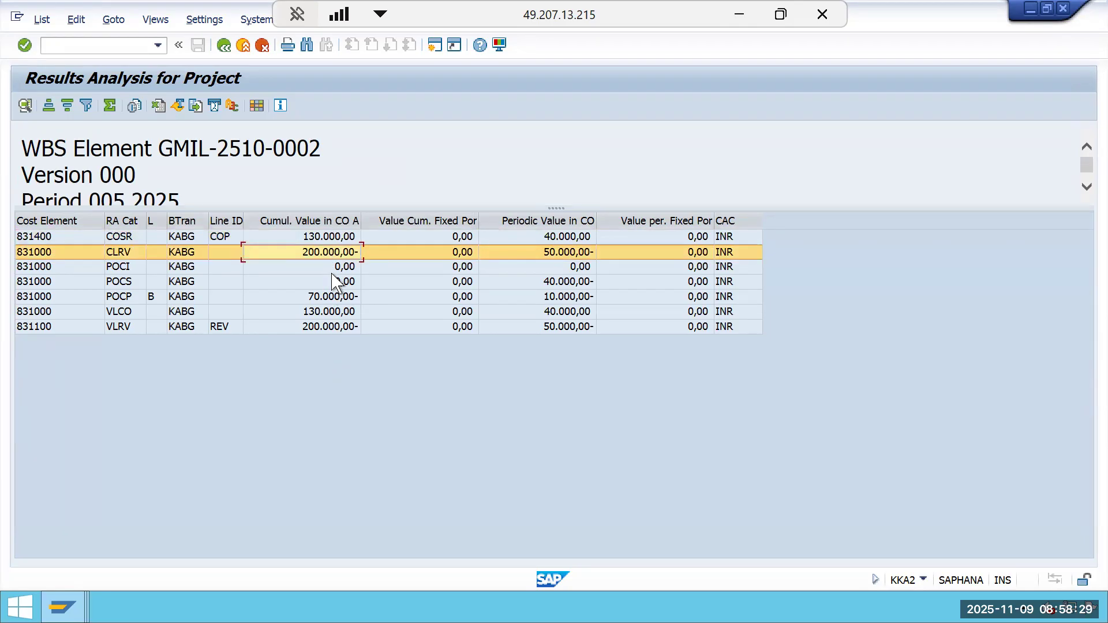
click(336, 269)
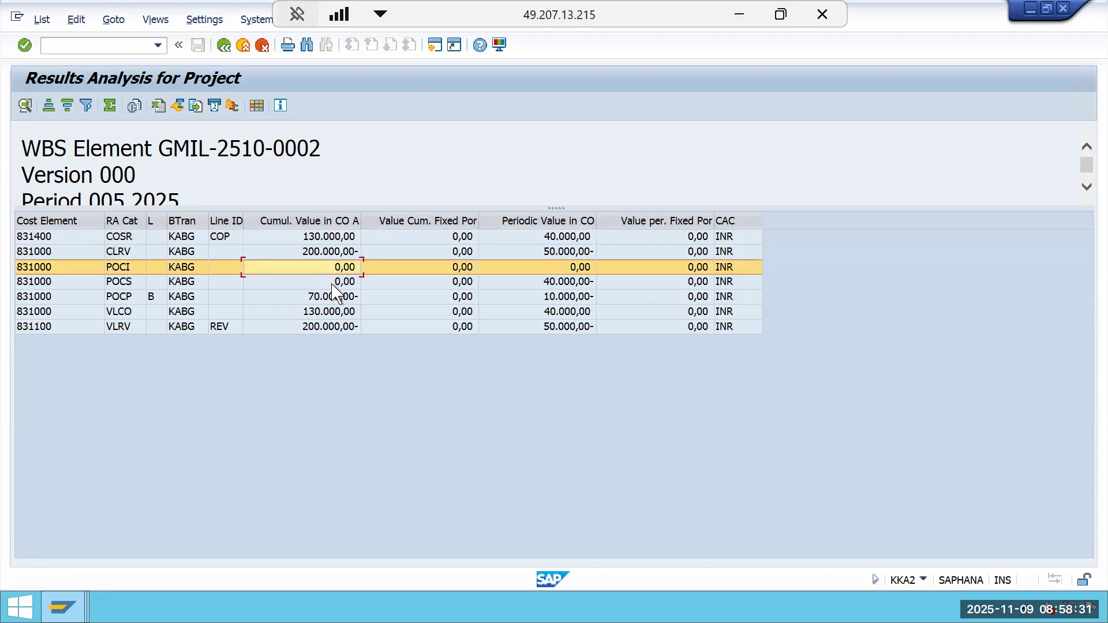
click(336, 284)
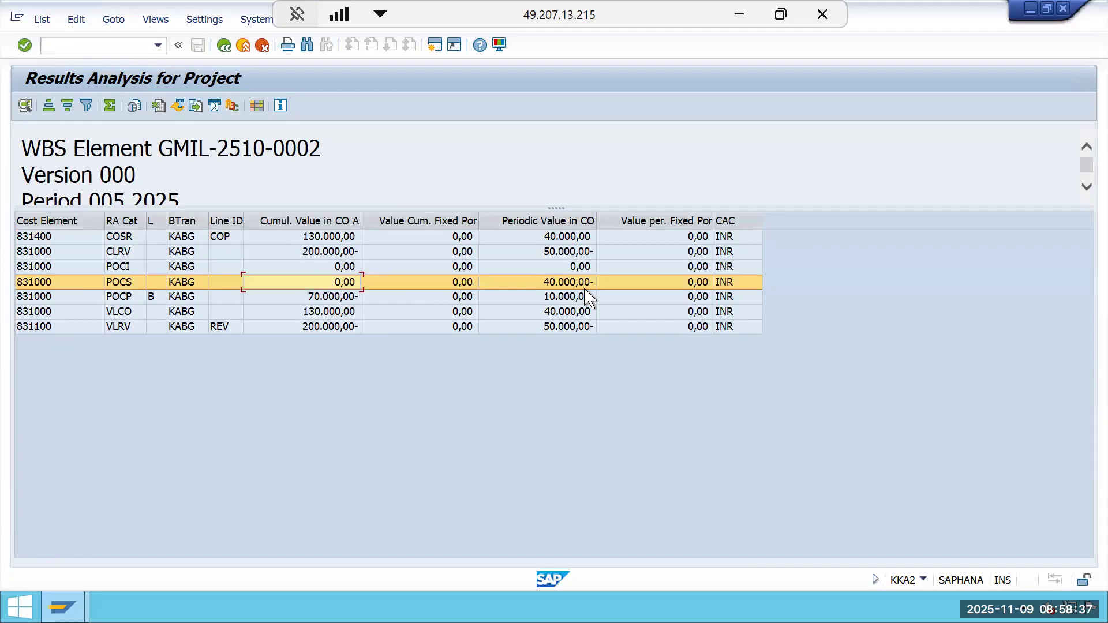
click(325, 298)
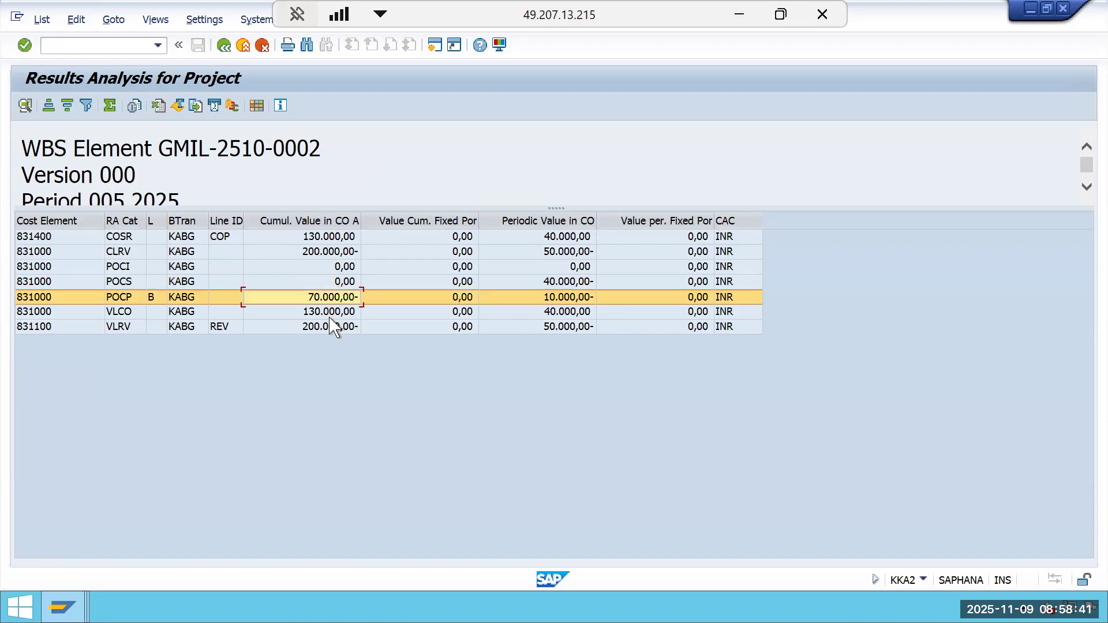
click(336, 312)
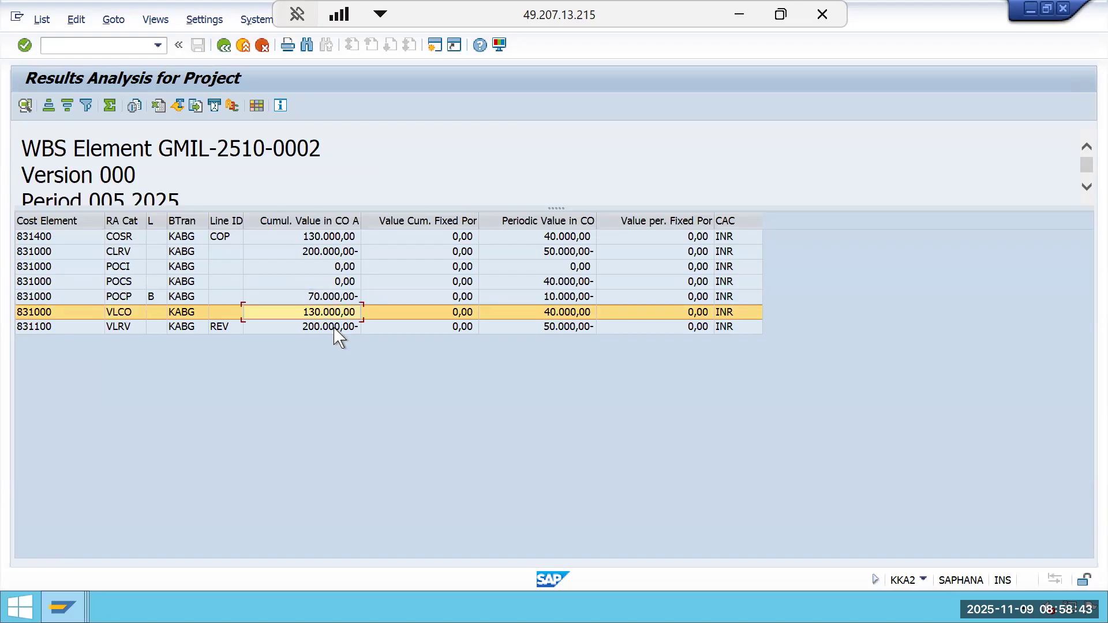
click(334, 328)
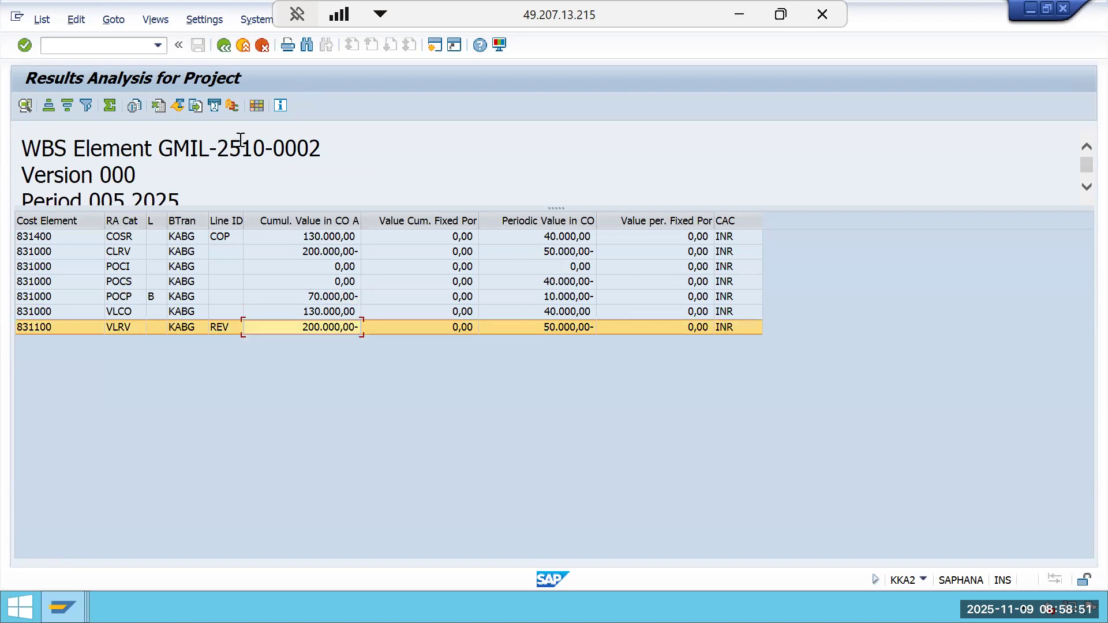
click(224, 46)
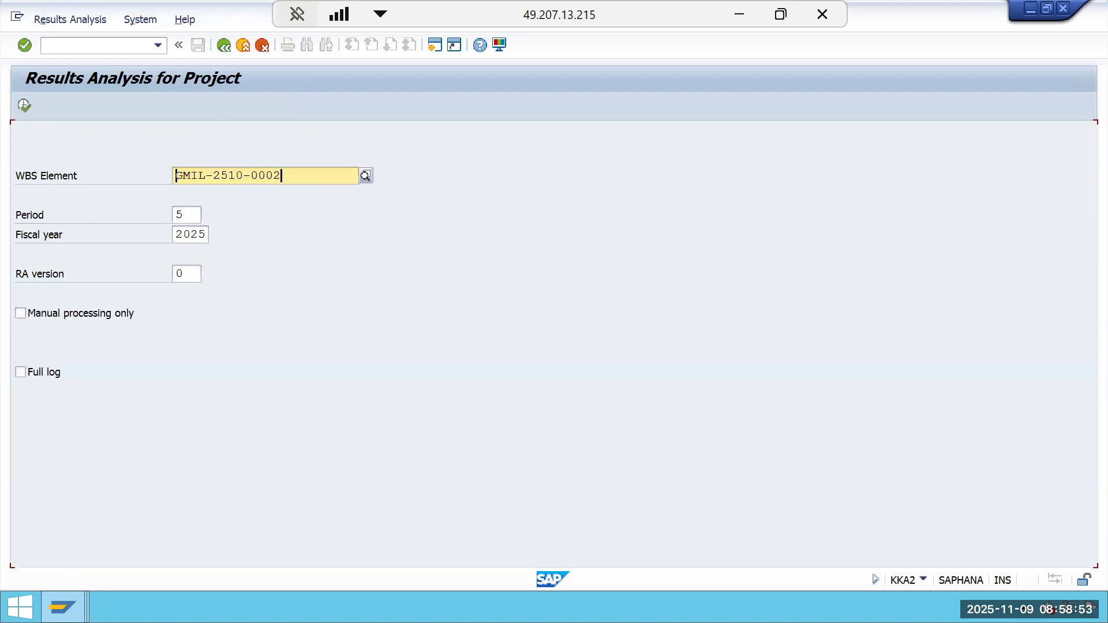
Switch to the browser and read the SAP Help cost-based POC example for Period 04 and its income statement.
click(63, 607)
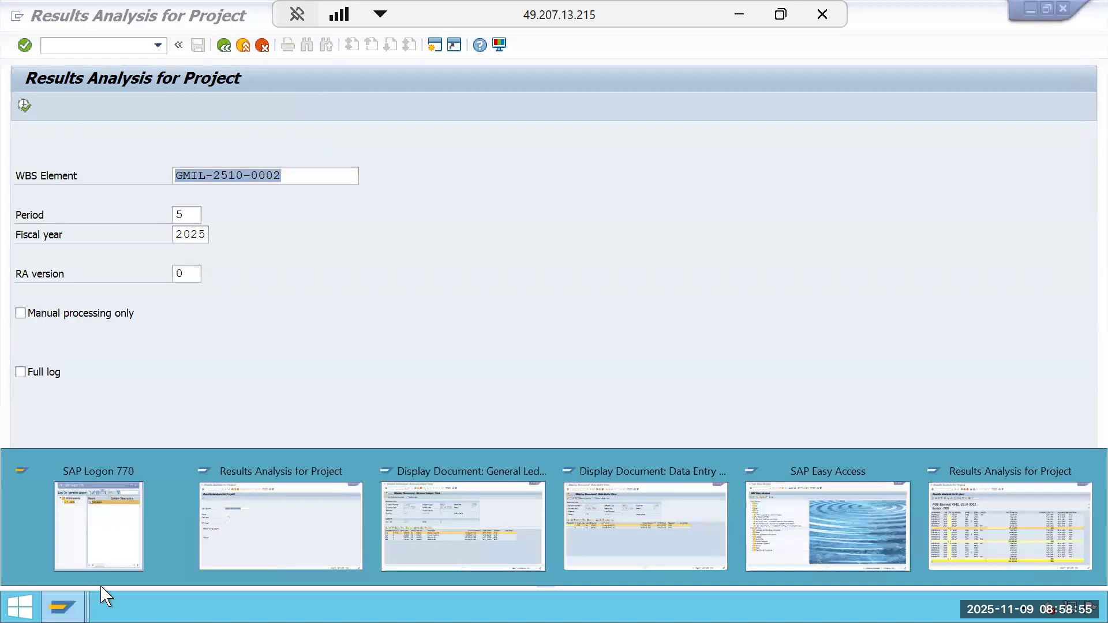
click(745, 16)
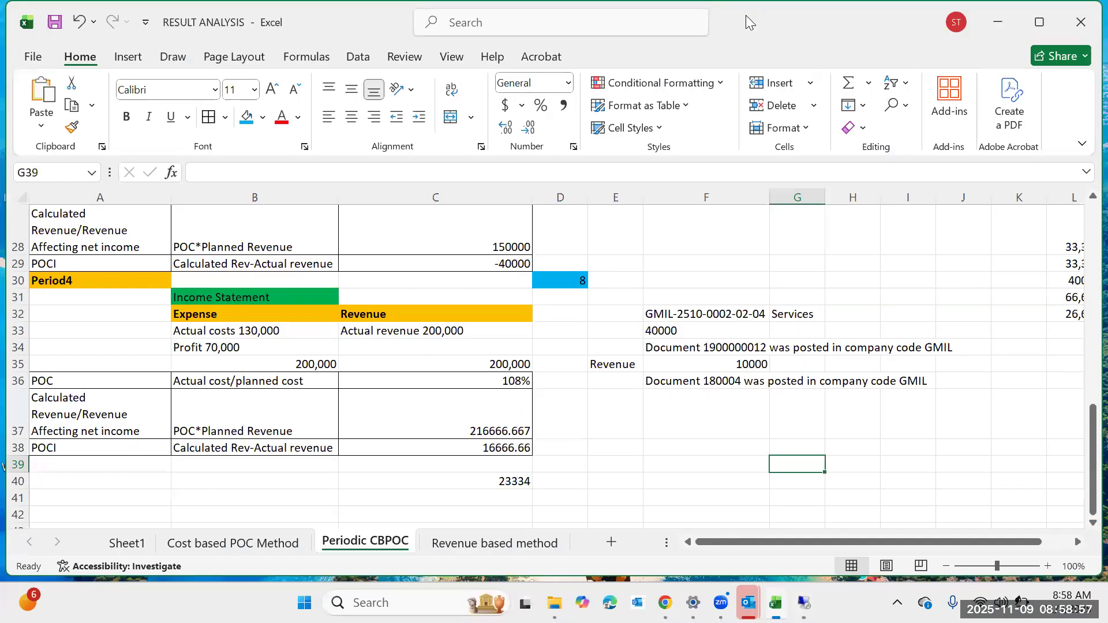
mouse_move(664, 603)
click(636, 538)
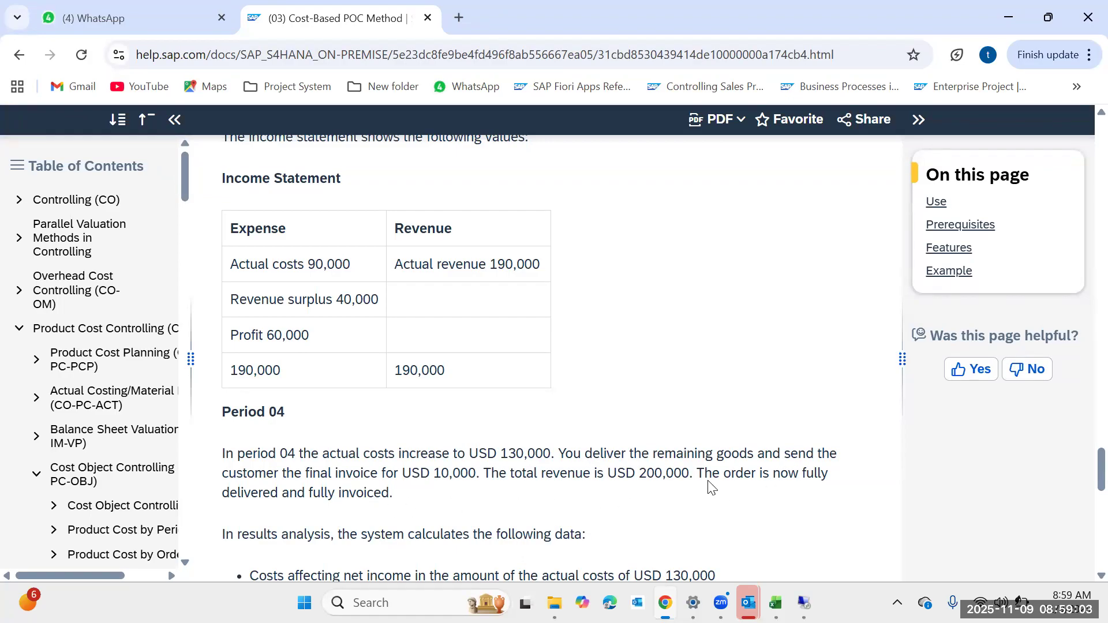
scroll(772, 489, down, 3)
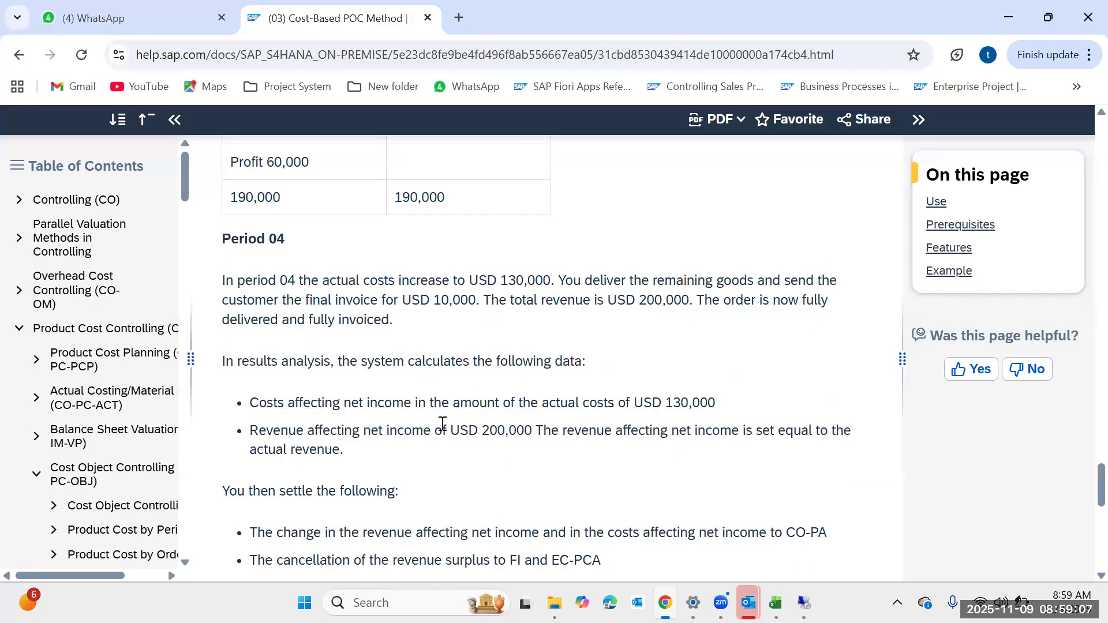
scroll(536, 459, down, 3)
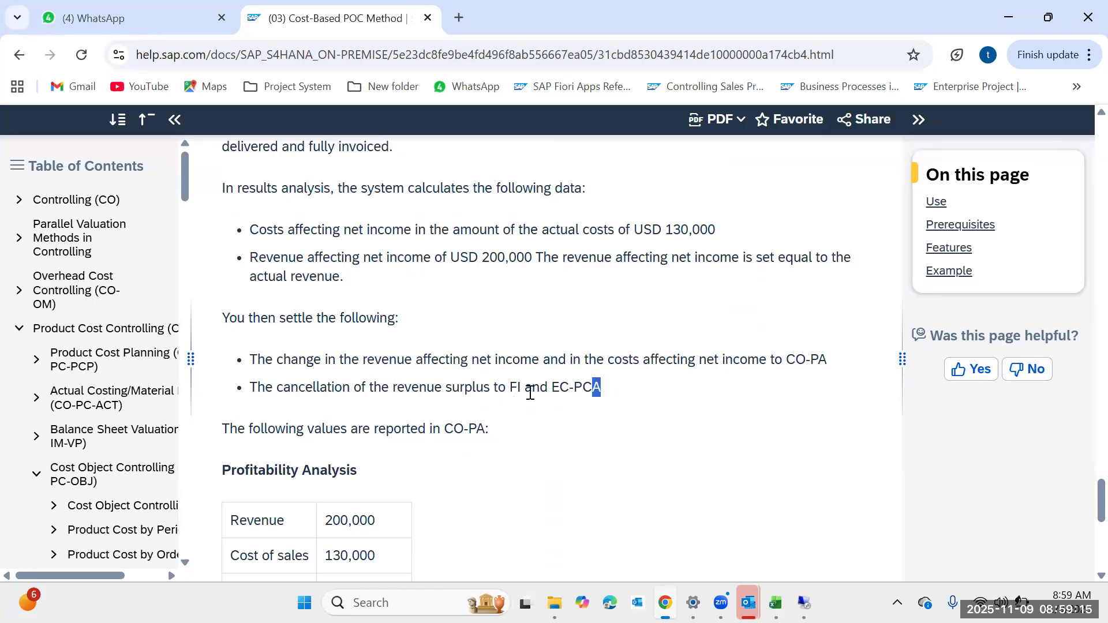
drag(530, 393, 306, 400)
scroll(444, 459, down, 4)
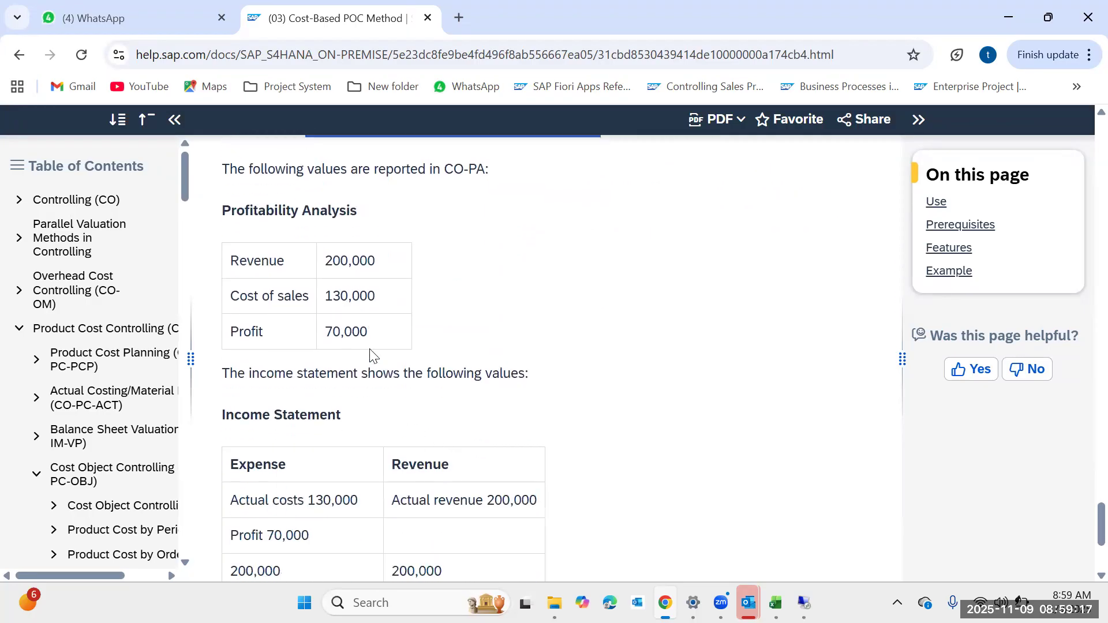
scroll(540, 413, down, 3)
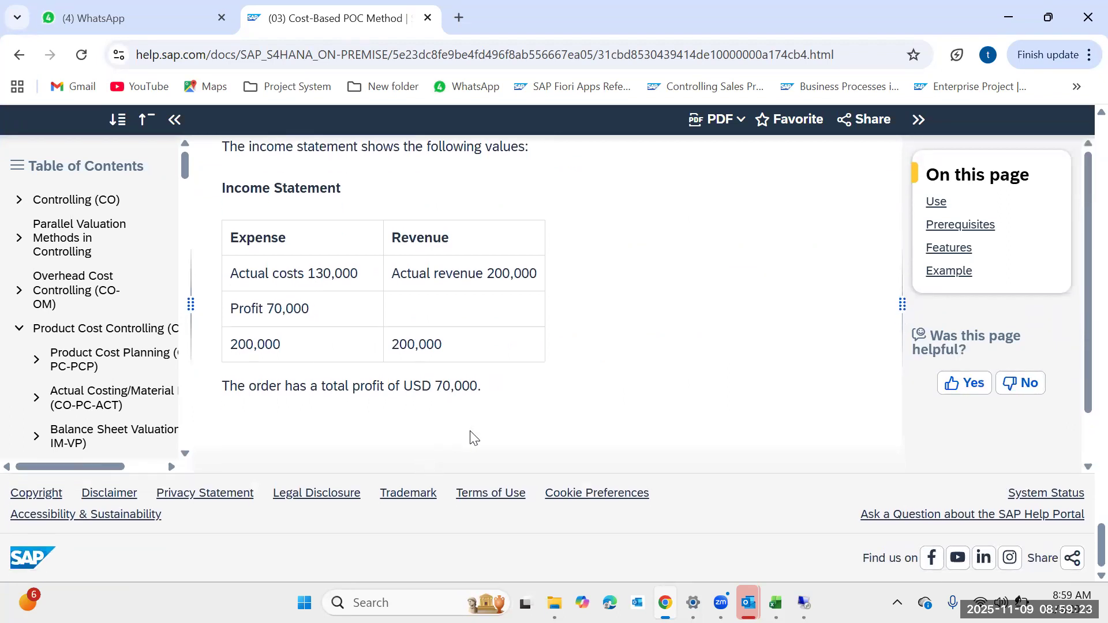
scroll(472, 430, up, 5)
scroll(471, 424, up, 15)
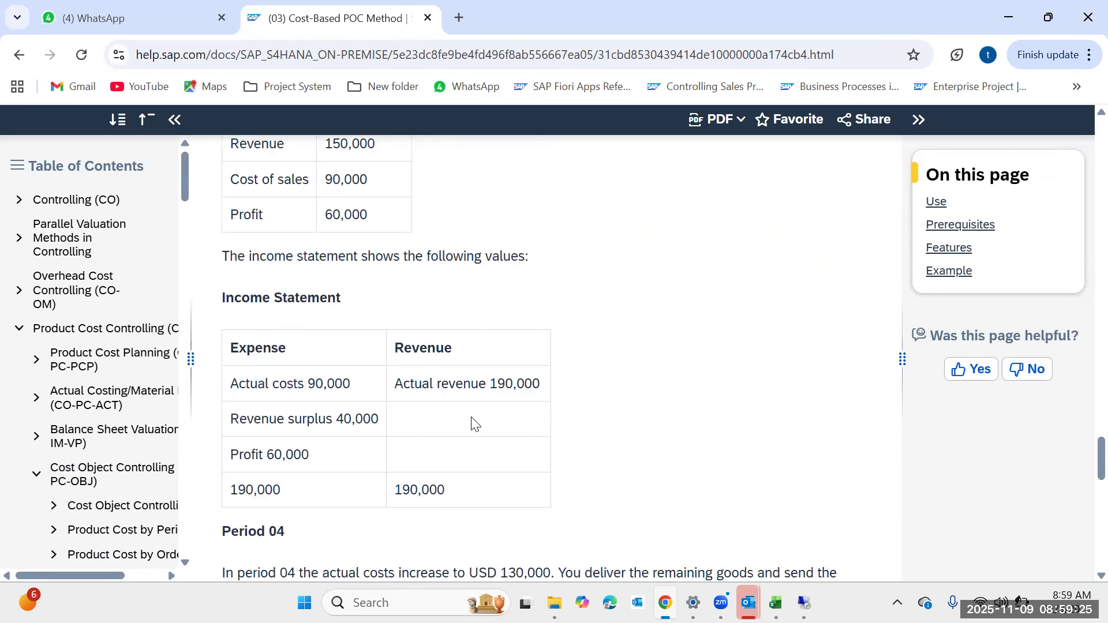
scroll(472, 424, up, 4)
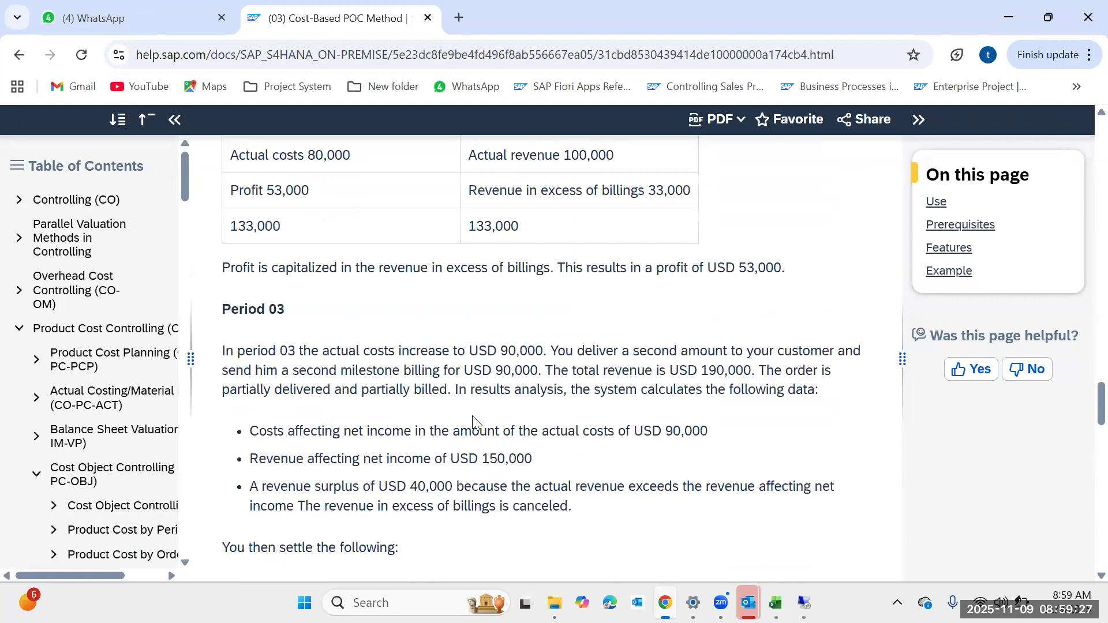
scroll(472, 416, down, 20)
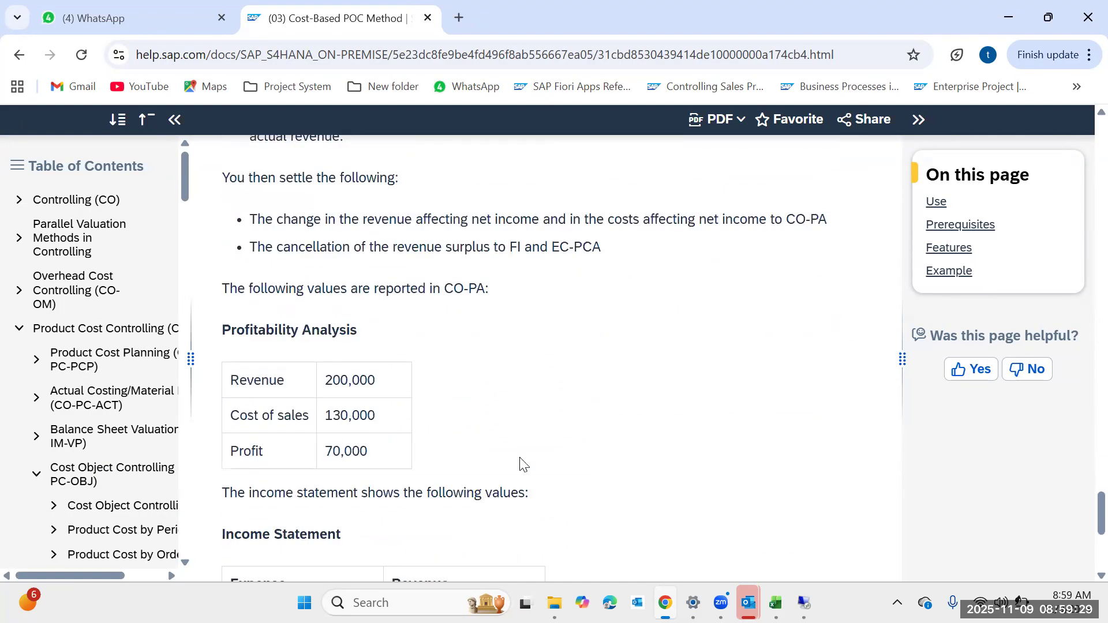
Rerun results analysis for period 5, review the calculated profit, inventories and reserves, and save the results.
click(803, 602)
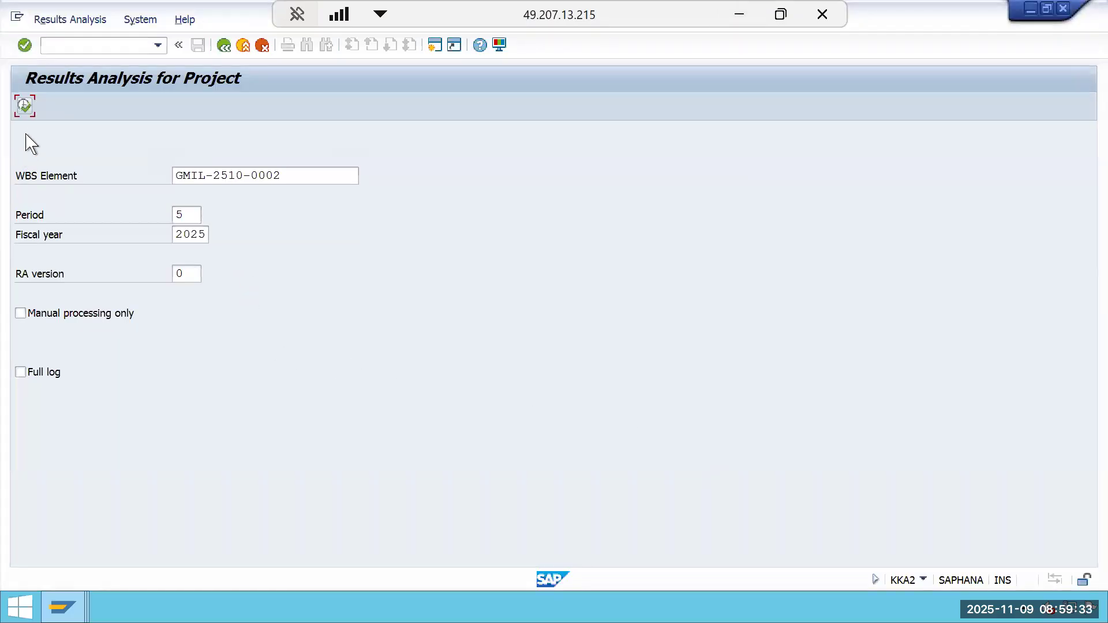
click(25, 107)
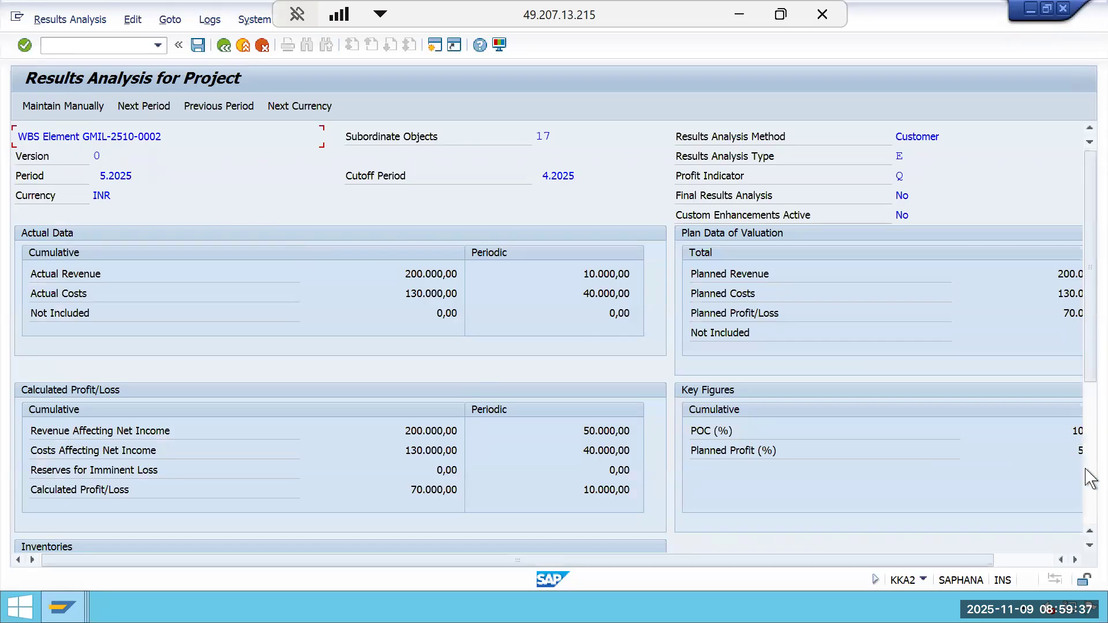
click(1086, 495)
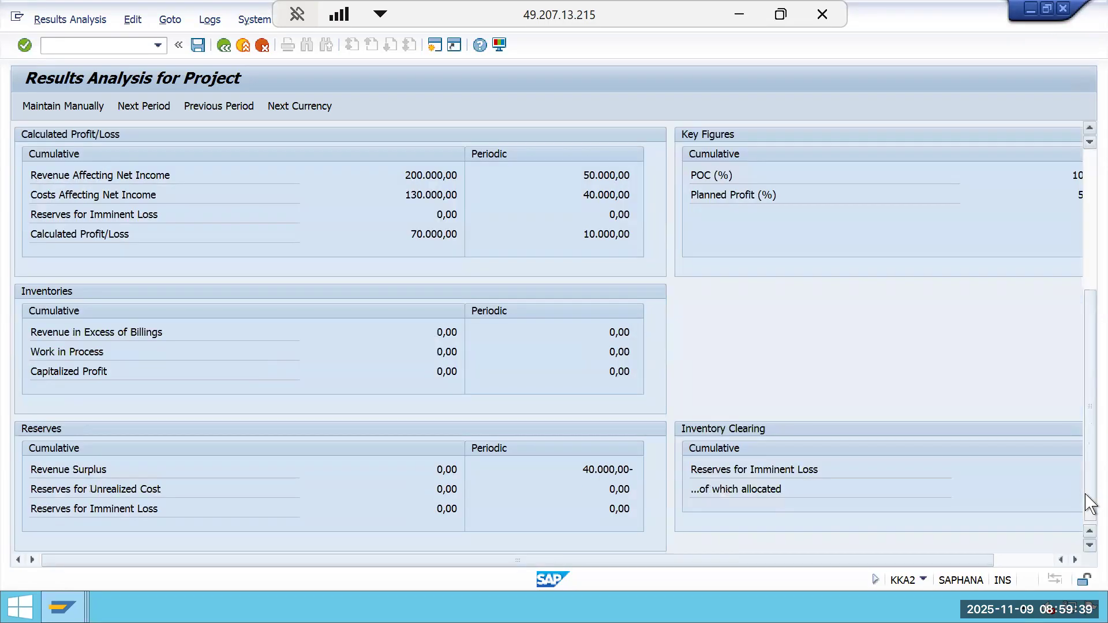
drag(1088, 487, 1072, 369)
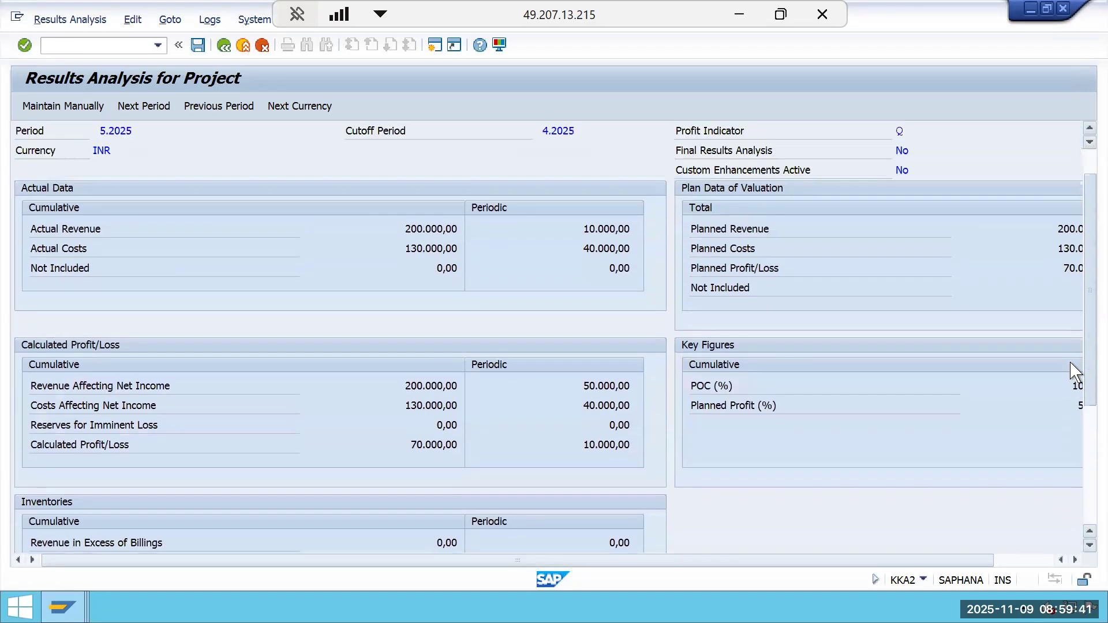
scroll(1071, 381, down, 2)
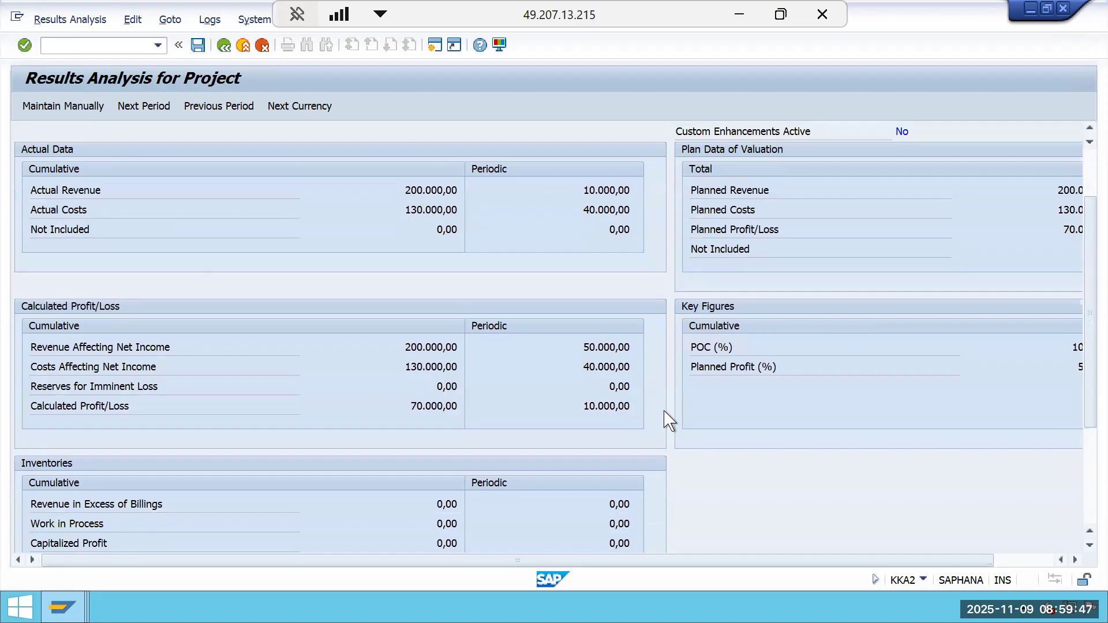
click(198, 45)
click(224, 46)
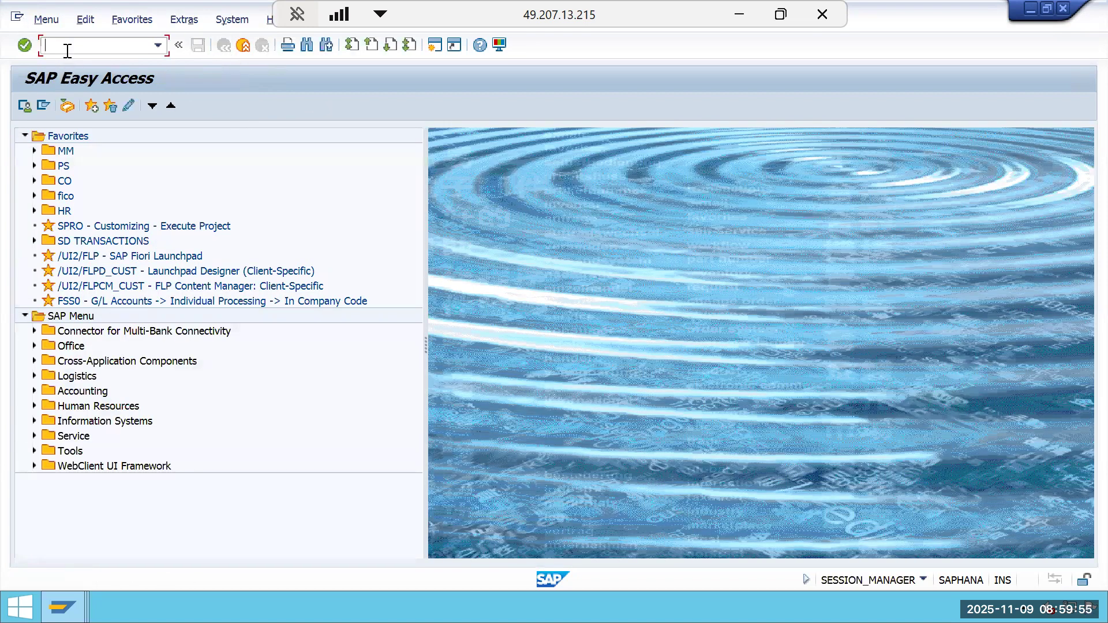
Generate settlement rules (CJB2) for project GMIL-2510-0002 in period 5 as an update run, with no WBS element.
text(cjb2)
key(Return)
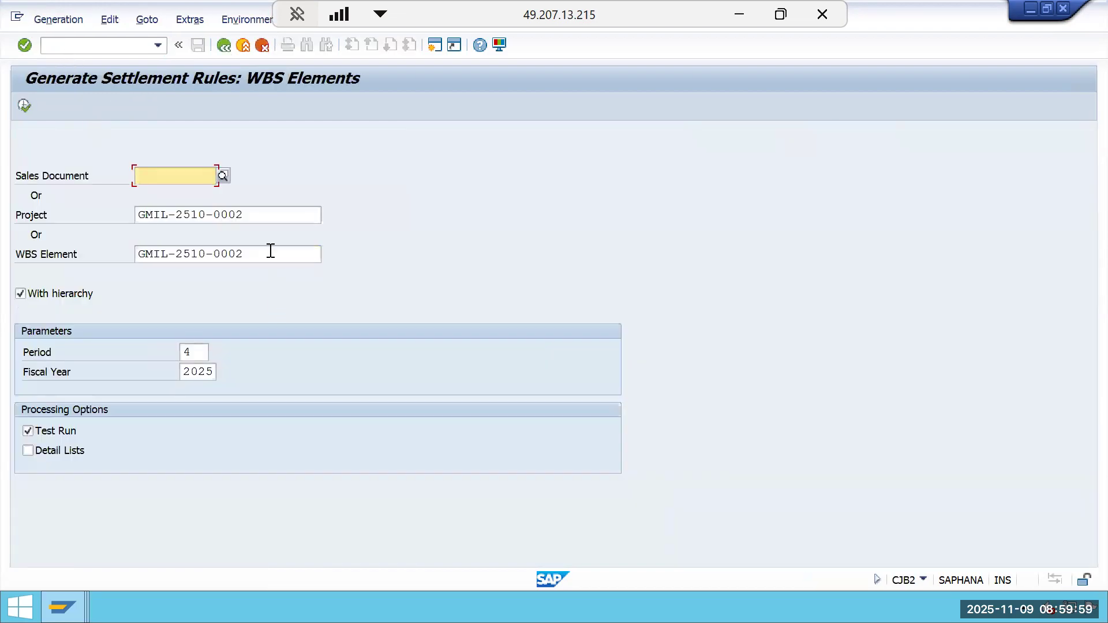
click(270, 251)
key(BackSpace)
key(BackSpace)
key(BackSpace)
key(BackSpace)
key(BackSpace)
key(BackSpace)
key(BackSpace)
key(BackSpace)
key(BackSpace)
key(BackSpace)
key(BackSpace)
key(BackSpace)
key(BackSpace)
key(BackSpace)
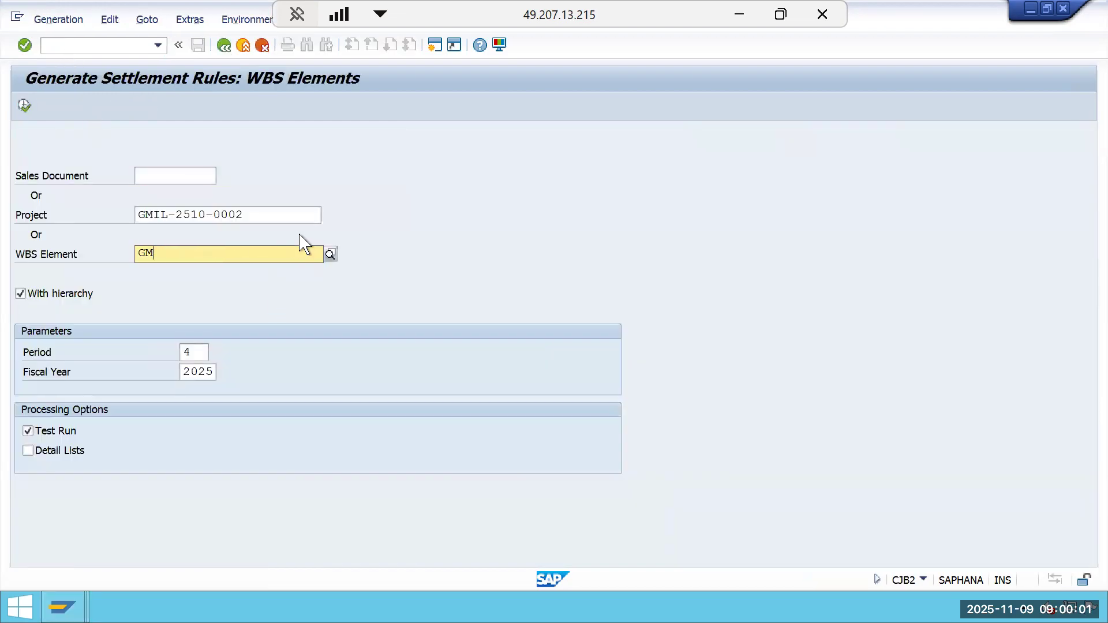
click(206, 352)
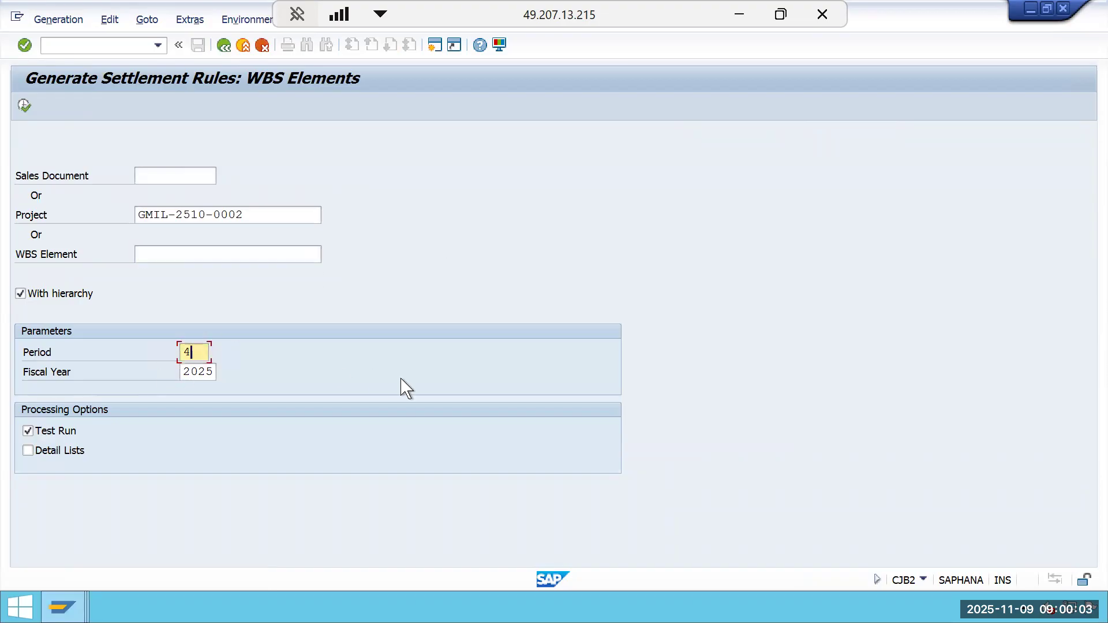
key(BackSpace)
text(5)
click(28, 431)
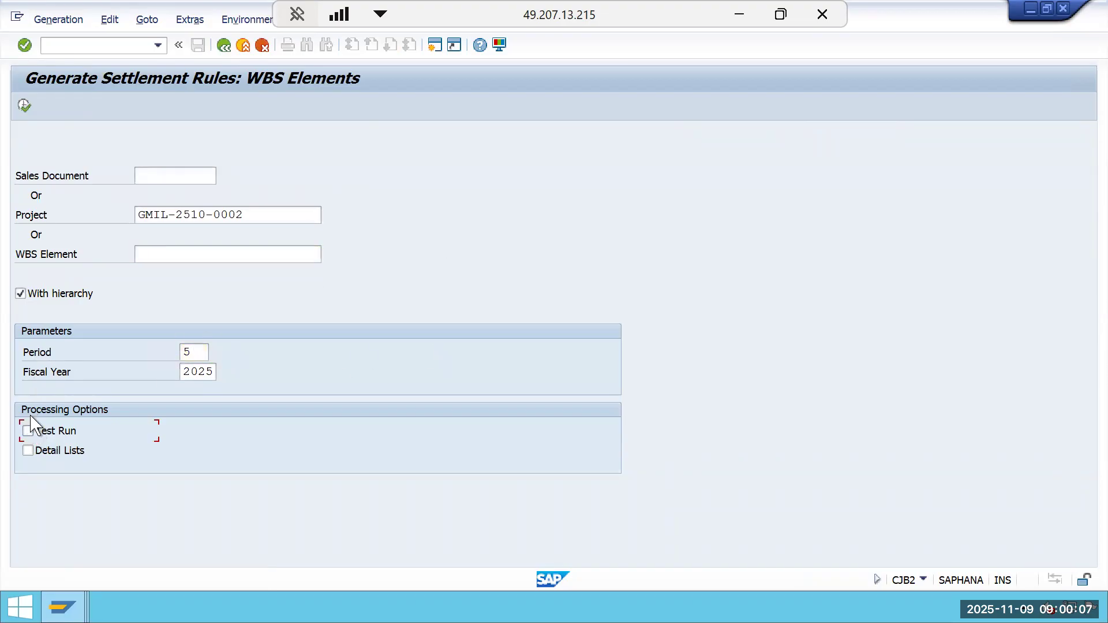
click(23, 106)
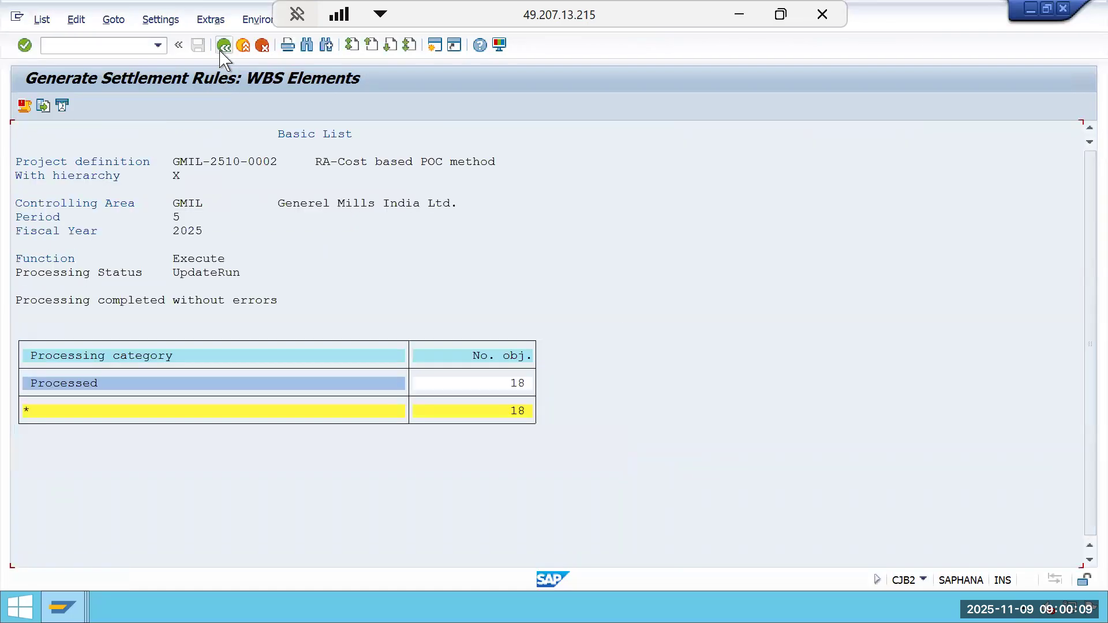
Leave the settlement rule log and run actual settlement (CJ88) for project GMIL-2510-0002 in period 5 as a test run.
click(223, 46)
click(224, 46)
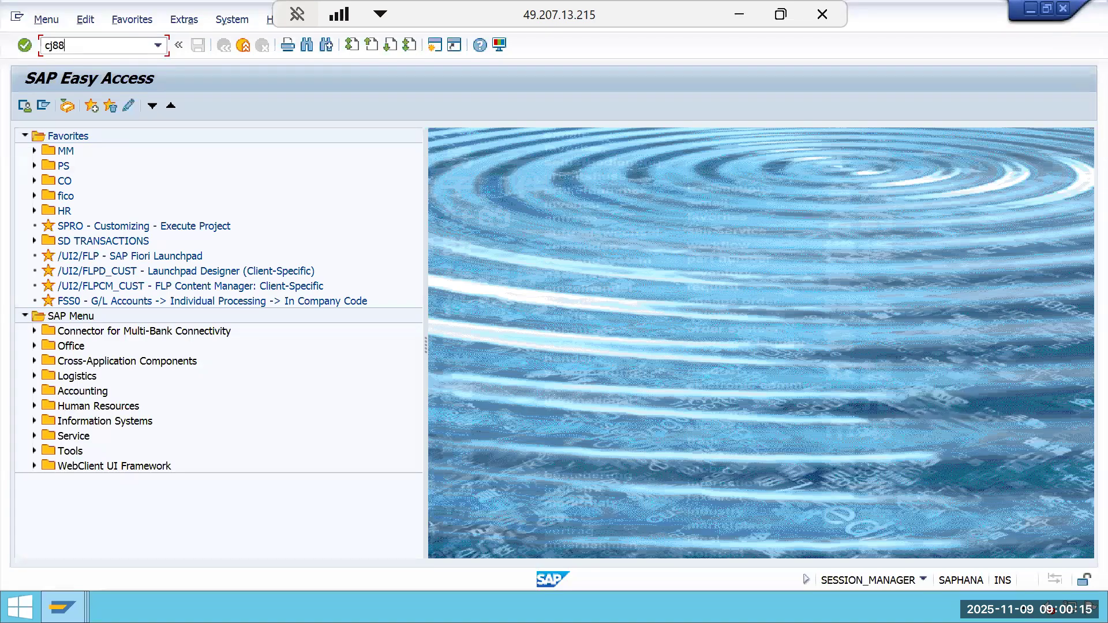
key(Return)
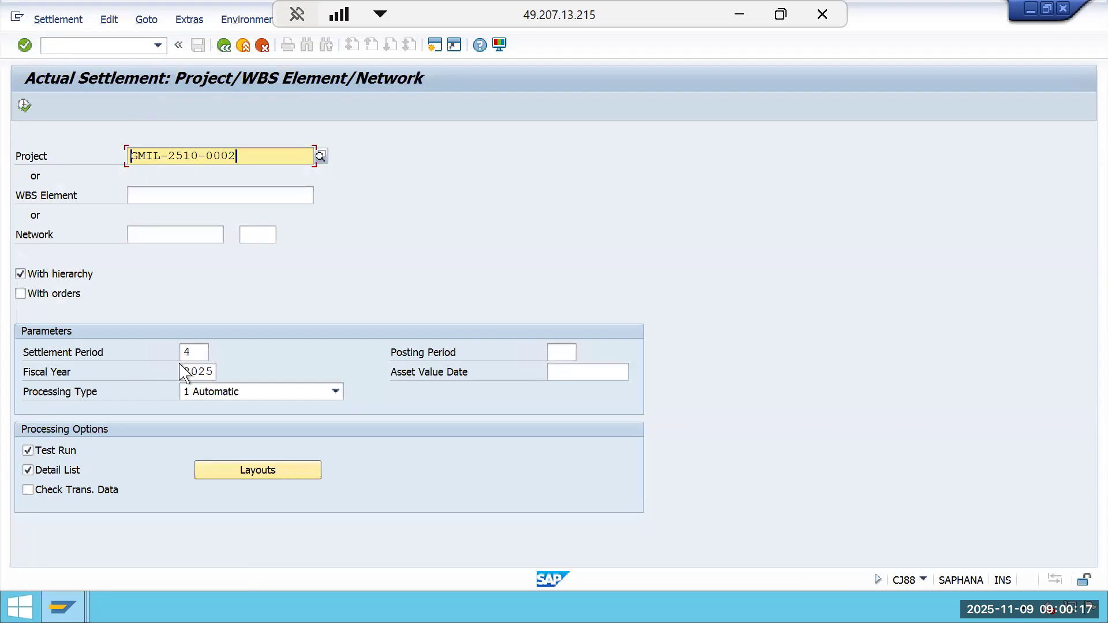
click(210, 349)
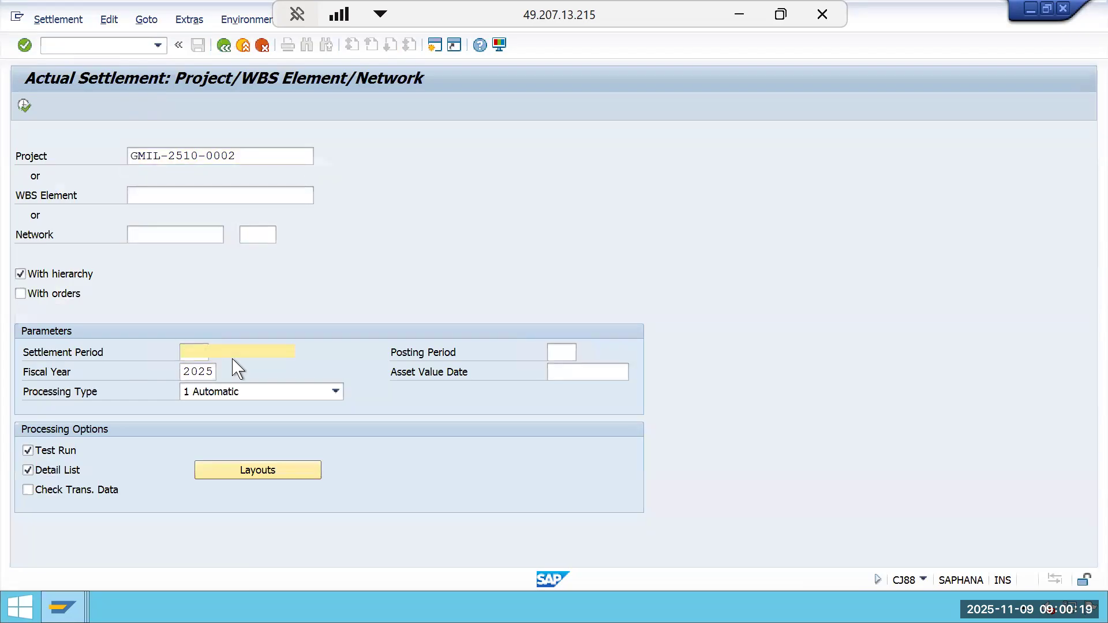
text(5)
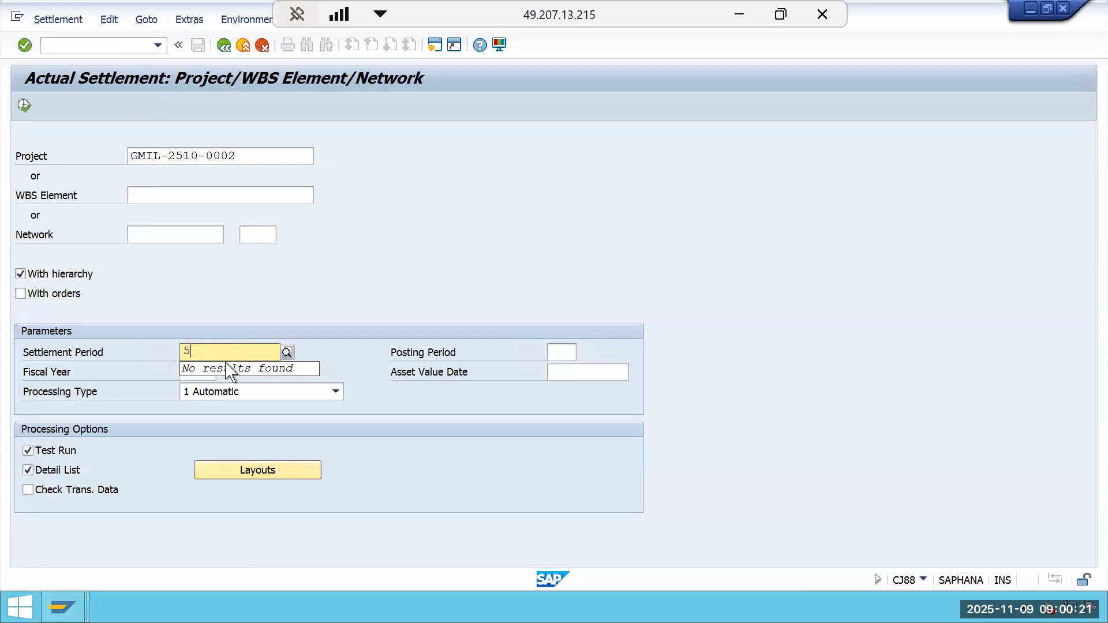
click(24, 106)
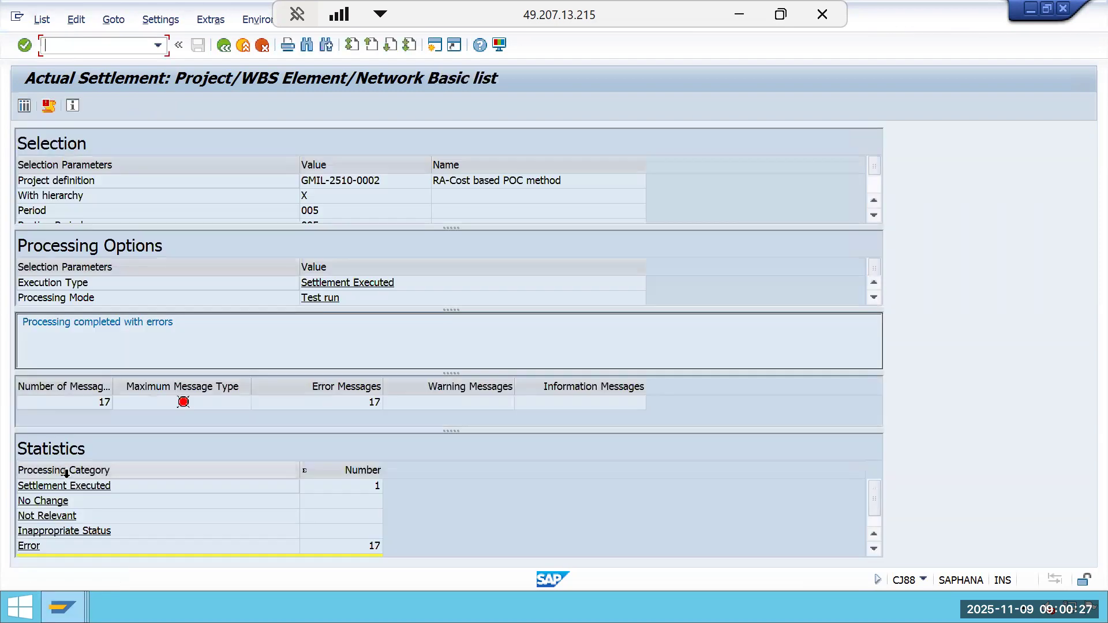
Return to the selection screen, clear Test Run and execute the period 5 settlement as an update run.
click(227, 50)
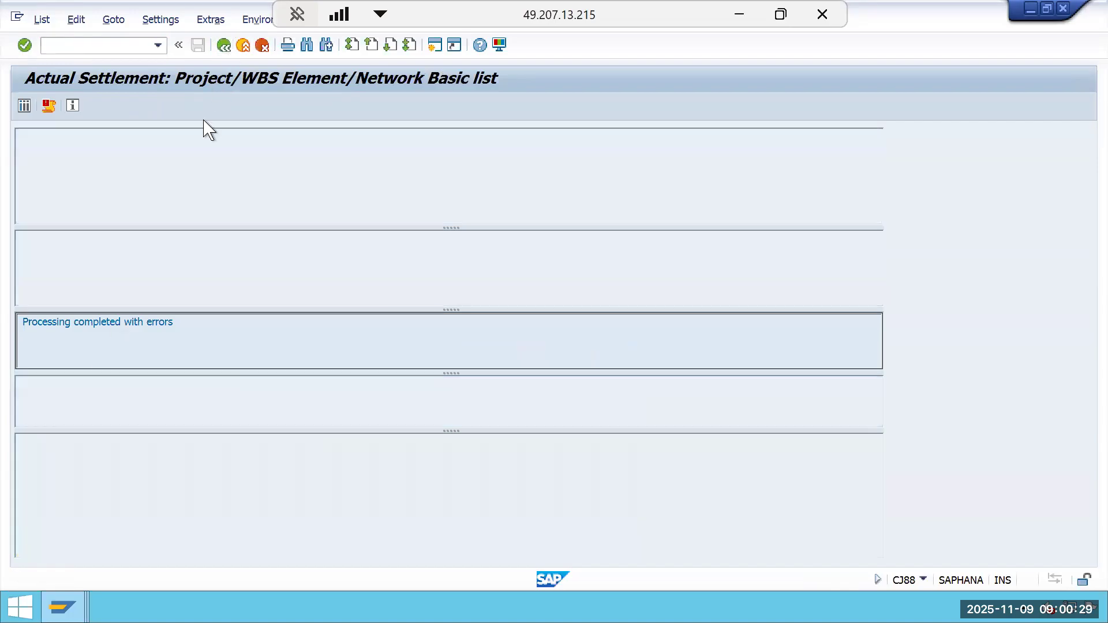
click(30, 450)
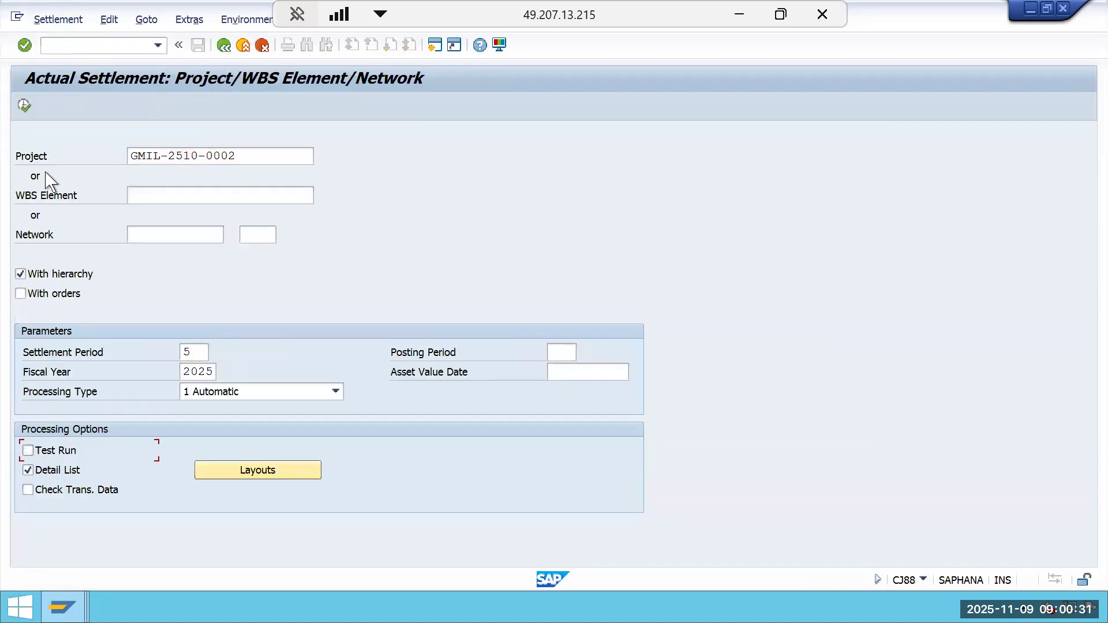
click(24, 105)
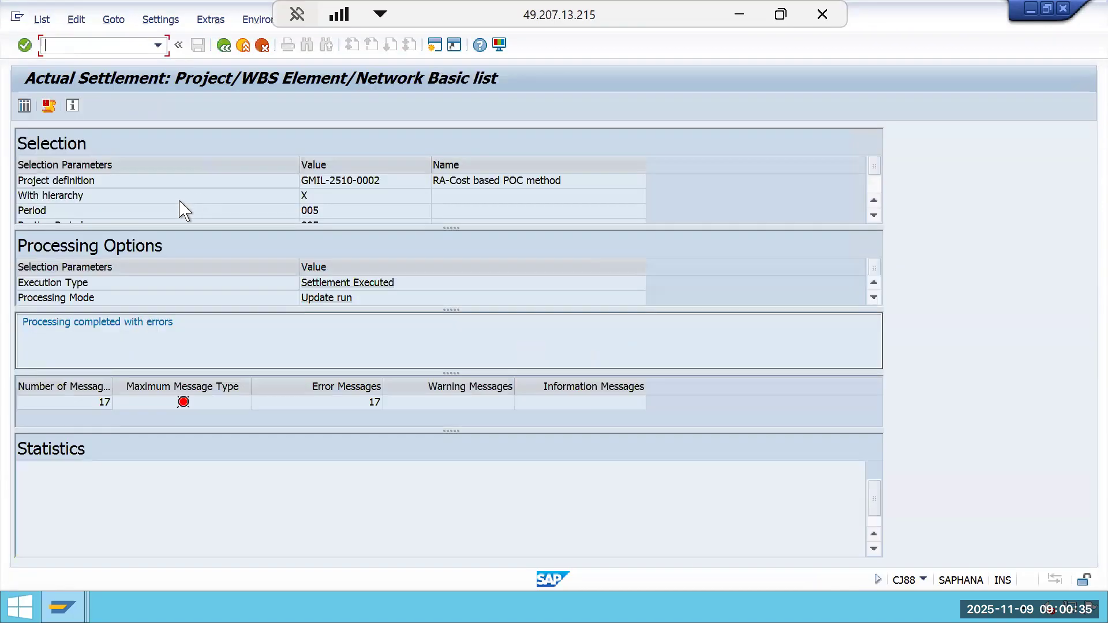
Open the settlement detail list and display the accounting document posted for the settled WBS element, then close the document list.
click(25, 107)
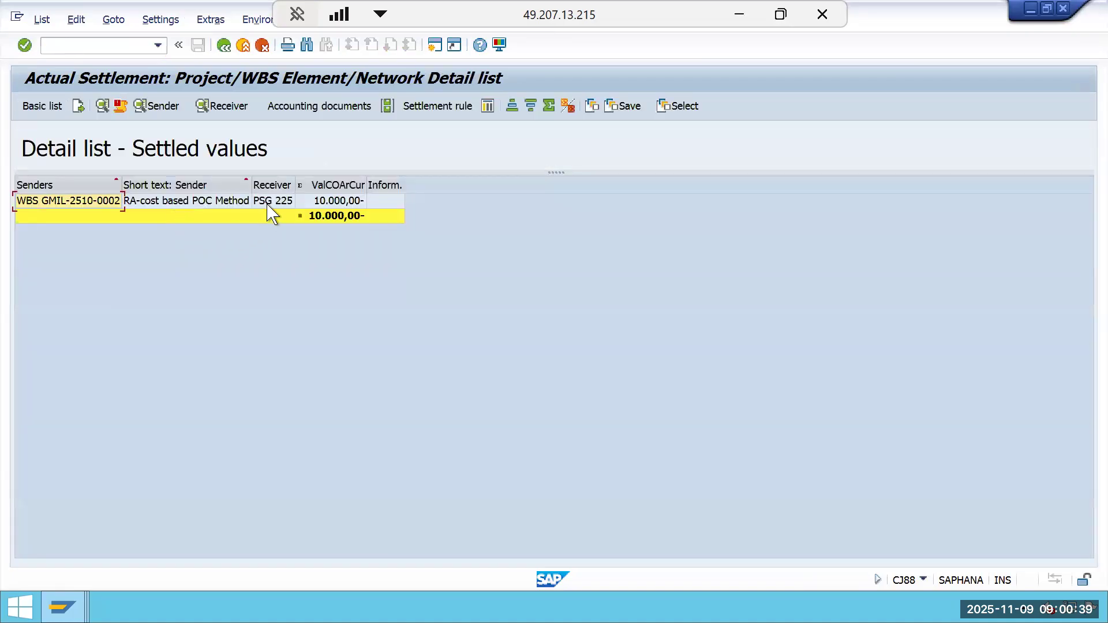
click(267, 203)
click(334, 113)
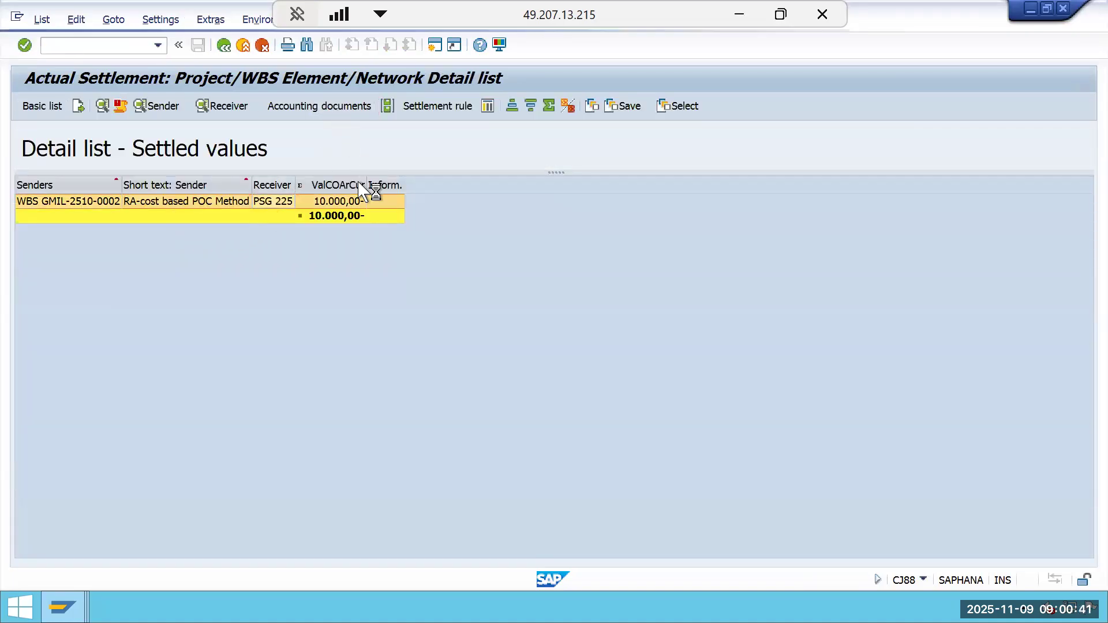
click(147, 212)
double_click(147, 212)
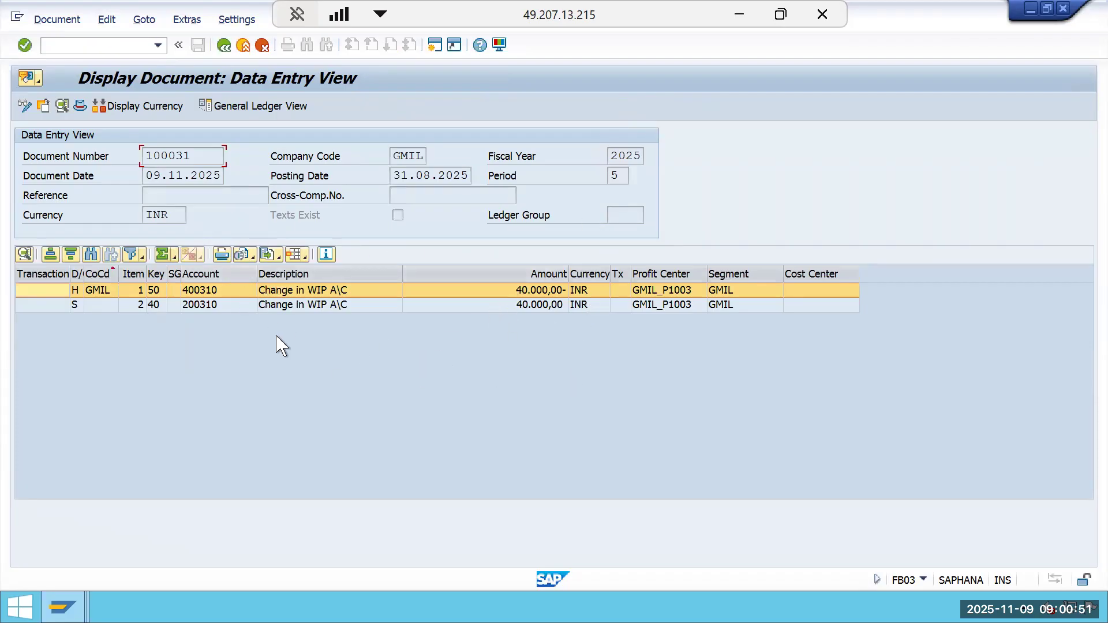
click(302, 290)
click(556, 294)
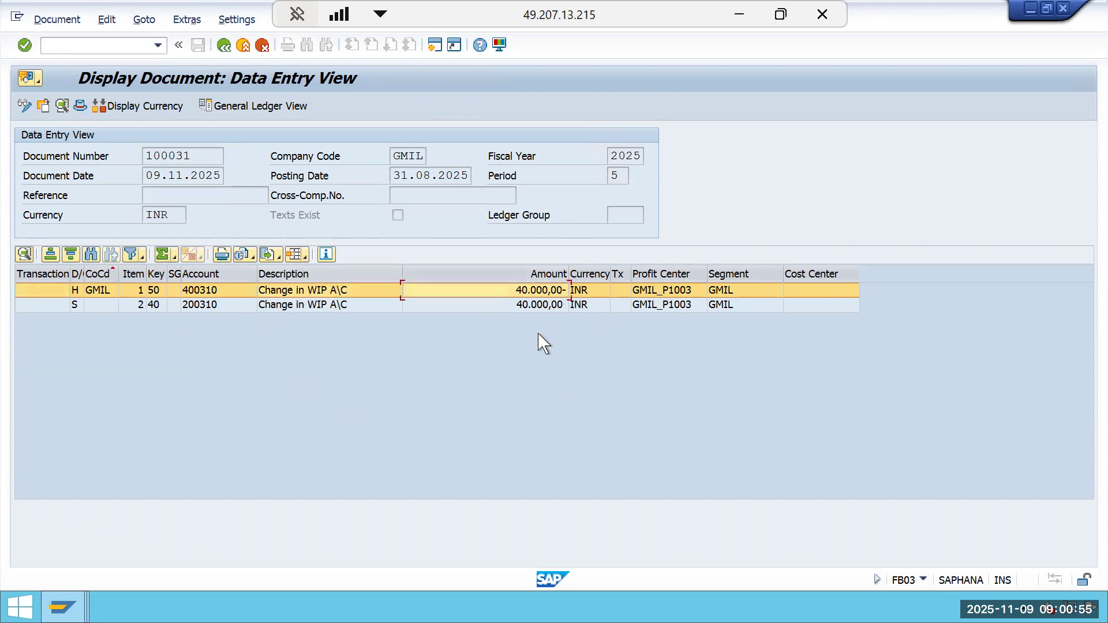
click(226, 48)
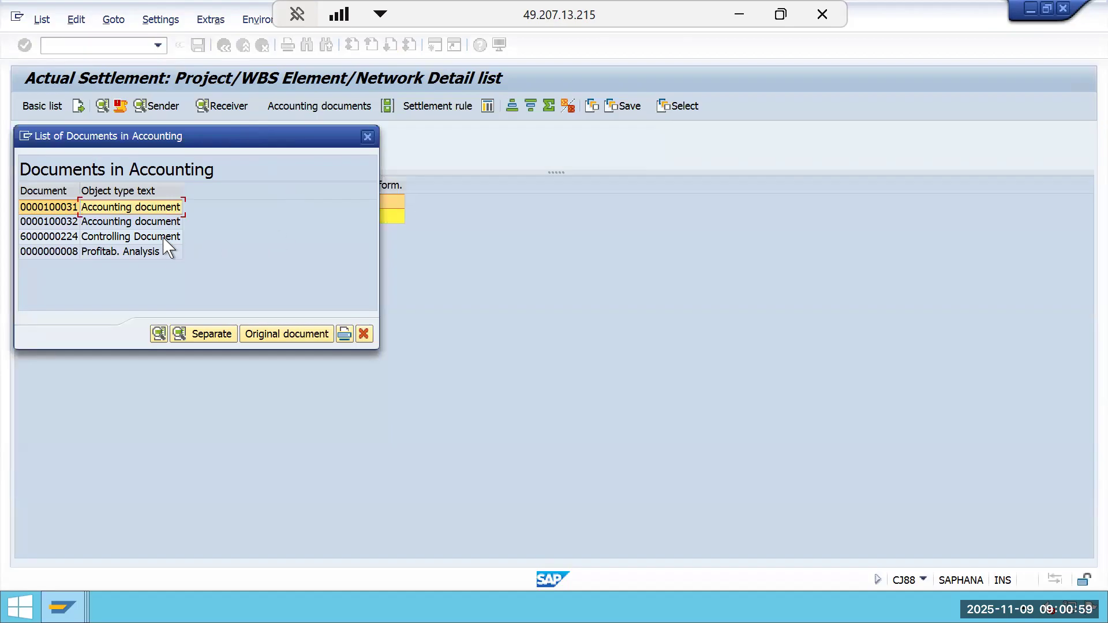
click(367, 137)
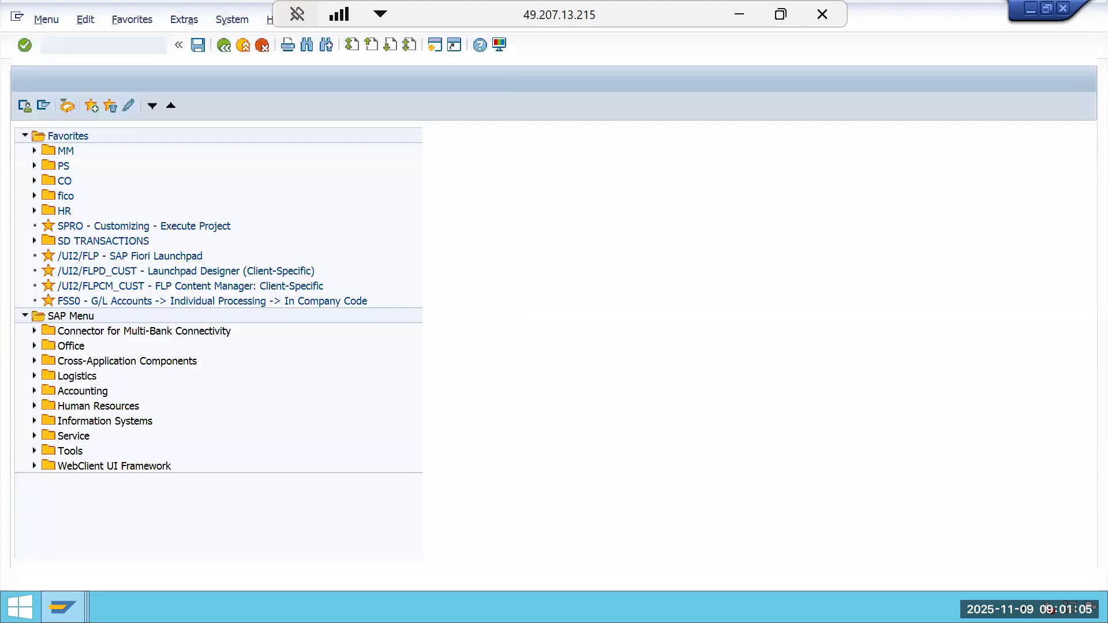
Display project actual cost line items (CJI3) for GMIL-2510-0002 with the posting date start cleared.
text(cj)
text(3)
key(Return)
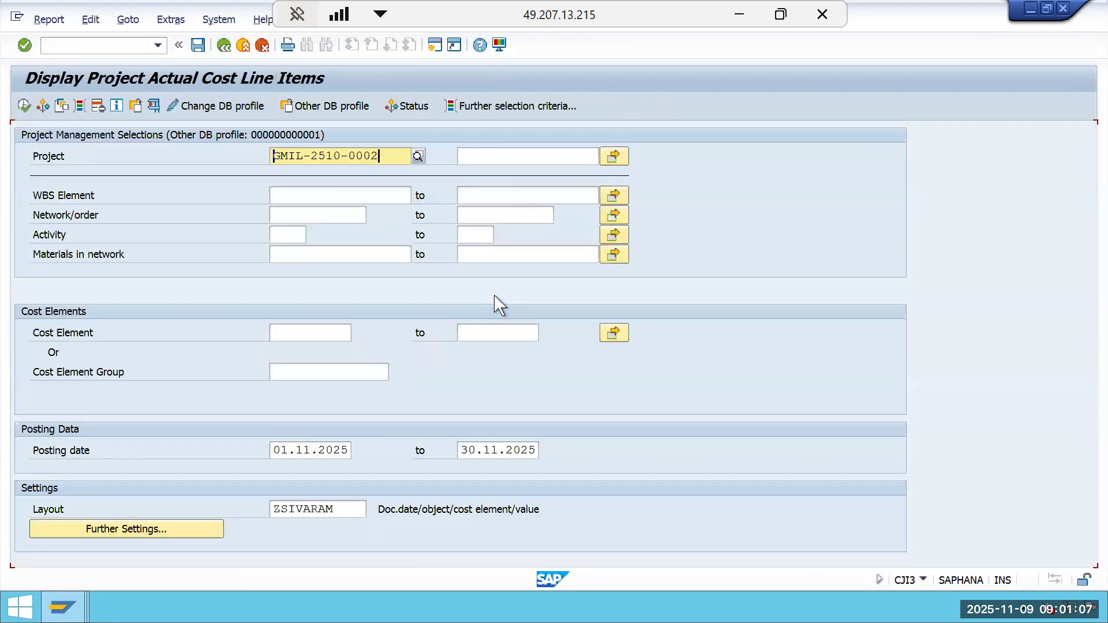
click(346, 450)
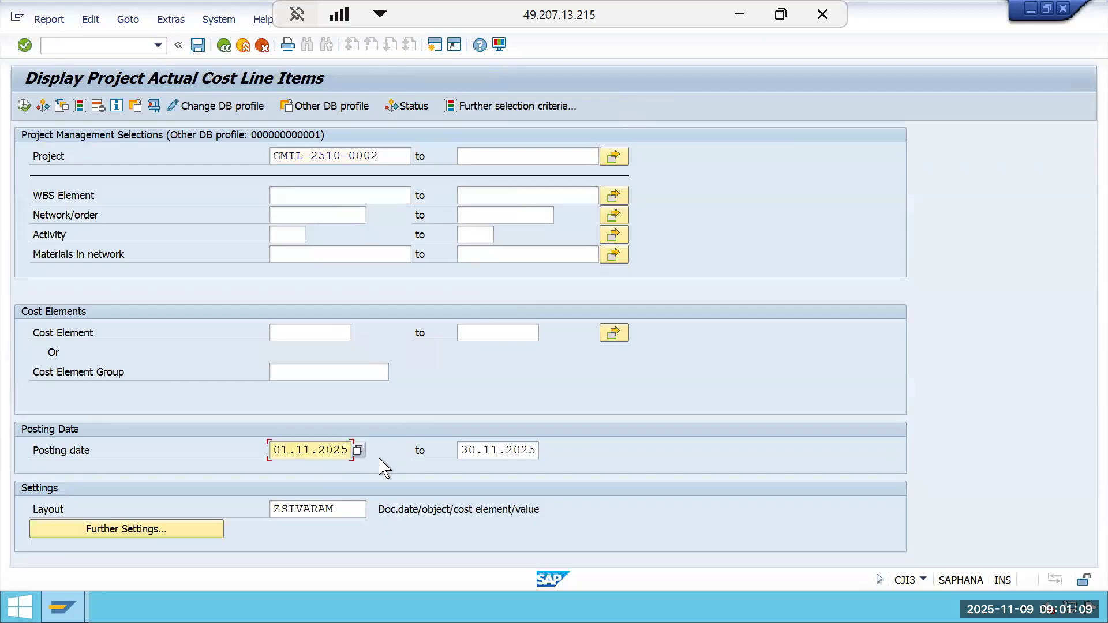
key(BackSpace)
key(BackSpace)
key(BackSpace)
click(23, 106)
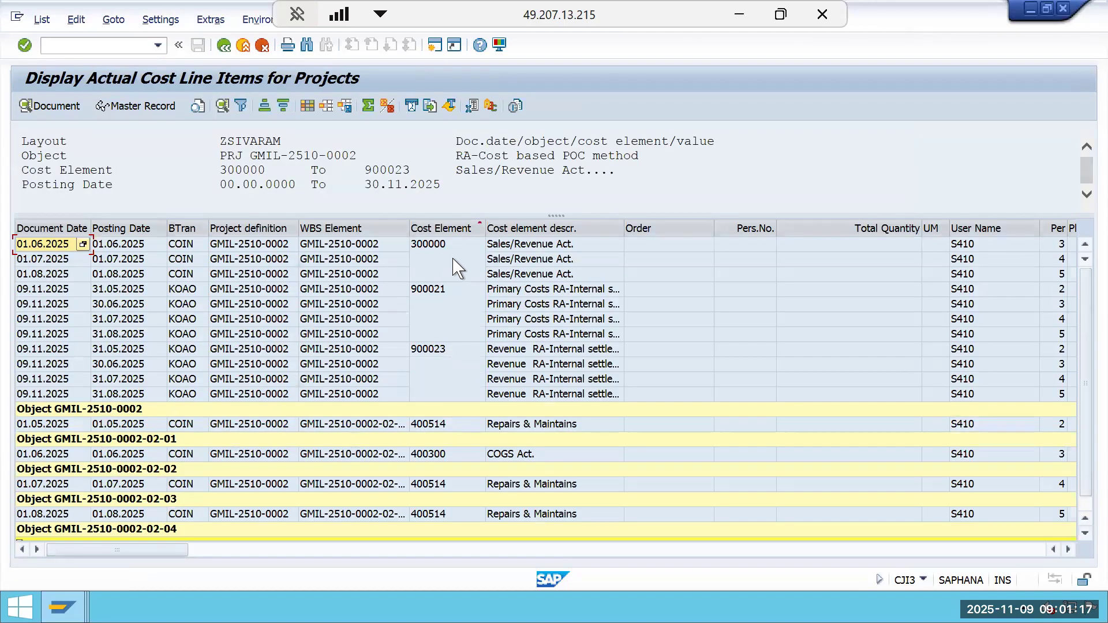
Filter the line items on cost elements 900021 and 900023 and scroll across to the amount columns.
click(453, 228)
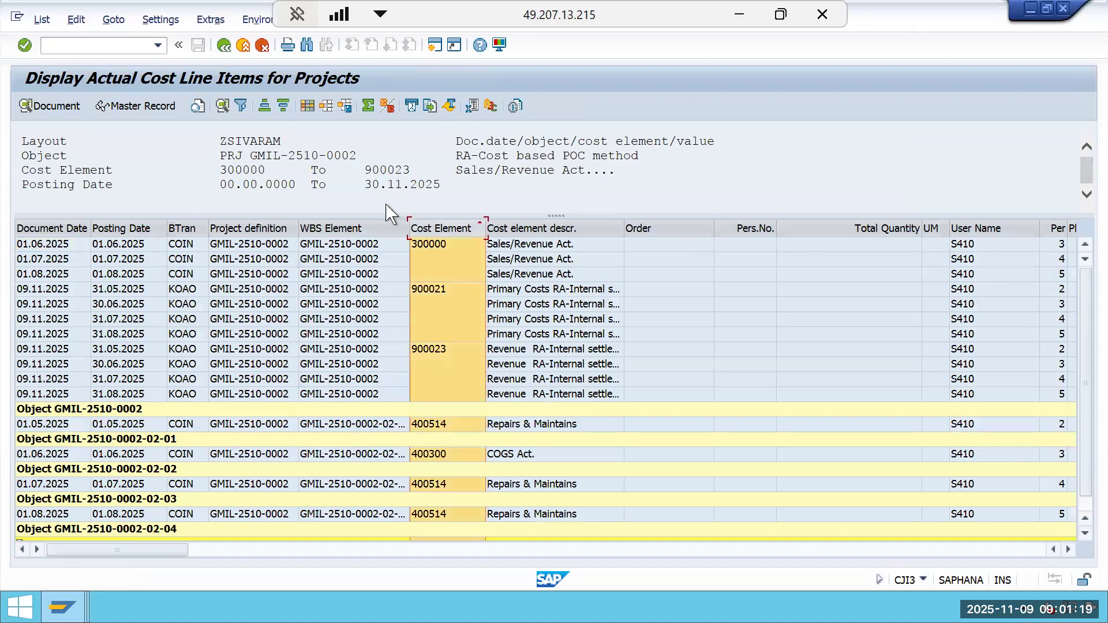
click(242, 107)
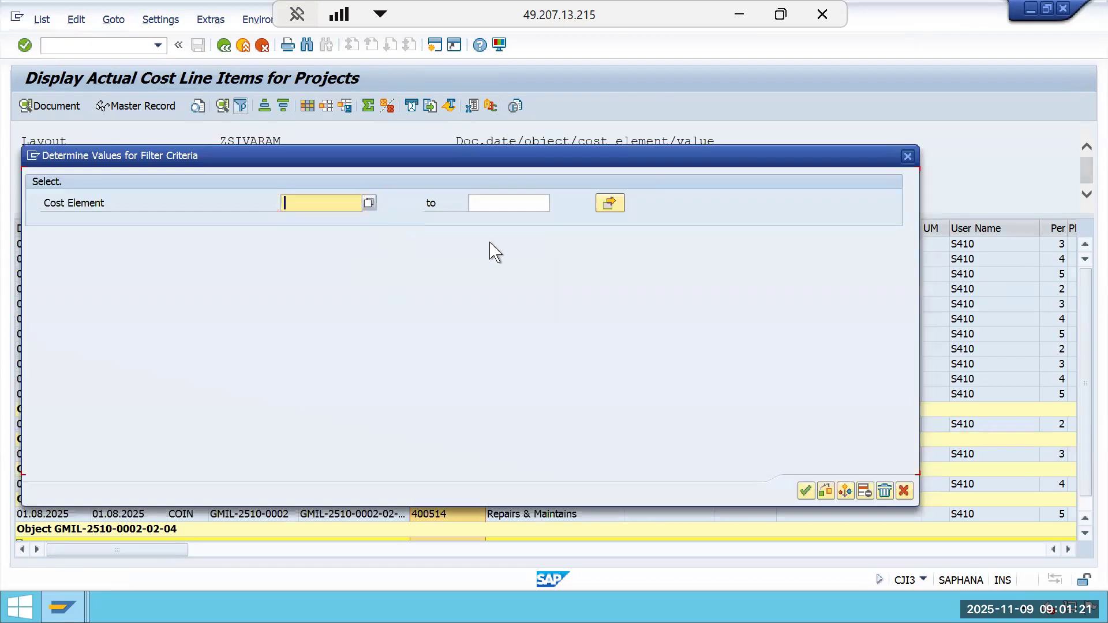
click(369, 202)
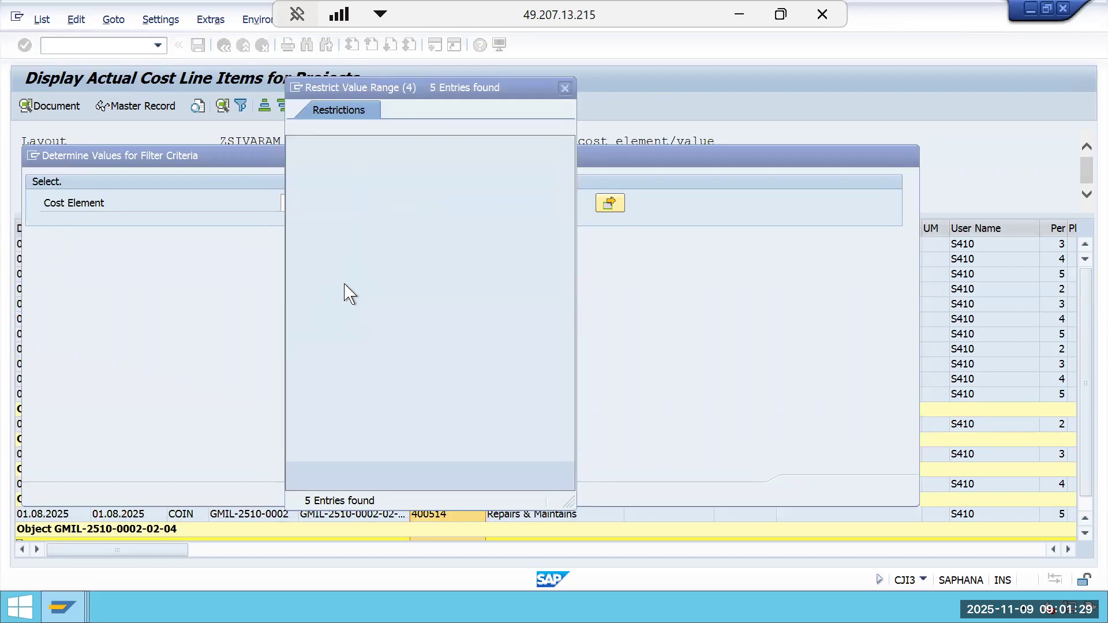
double_click(312, 197)
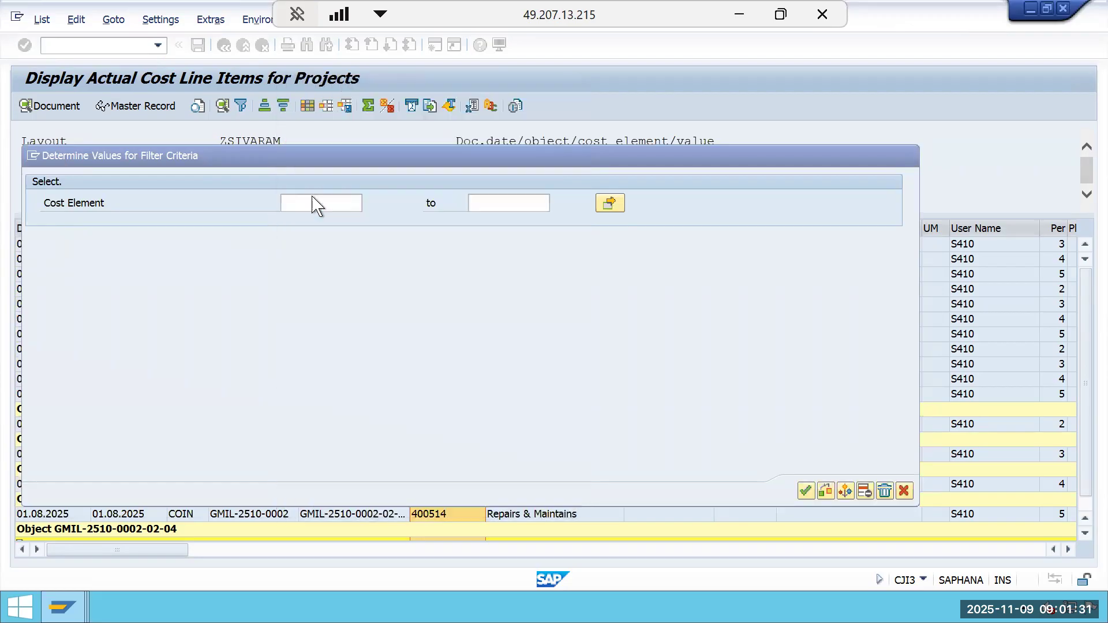
click(610, 203)
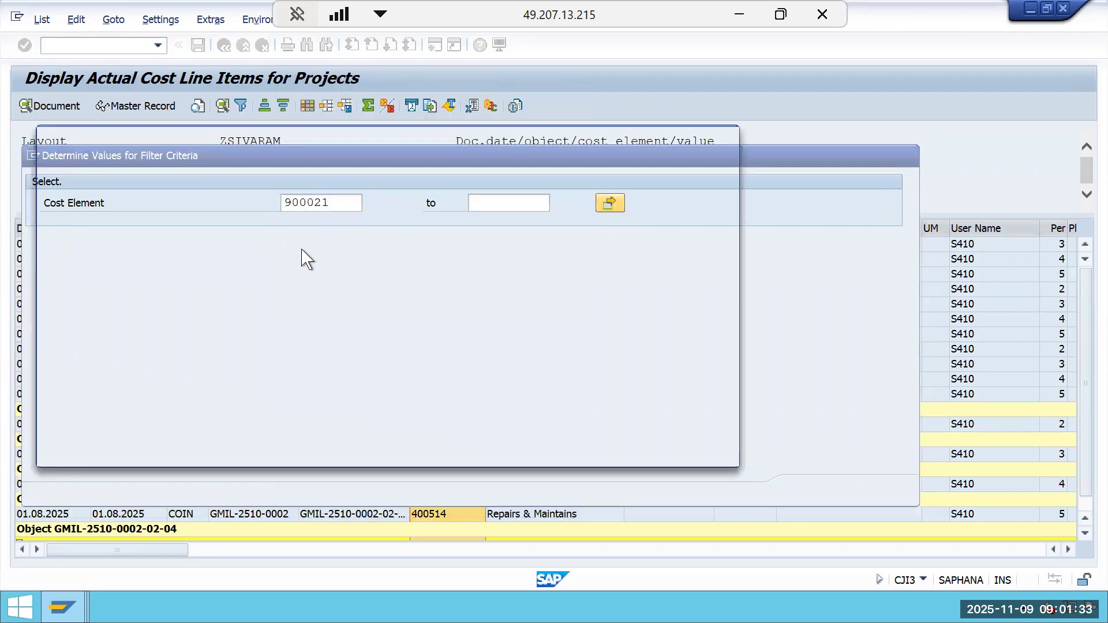
click(115, 256)
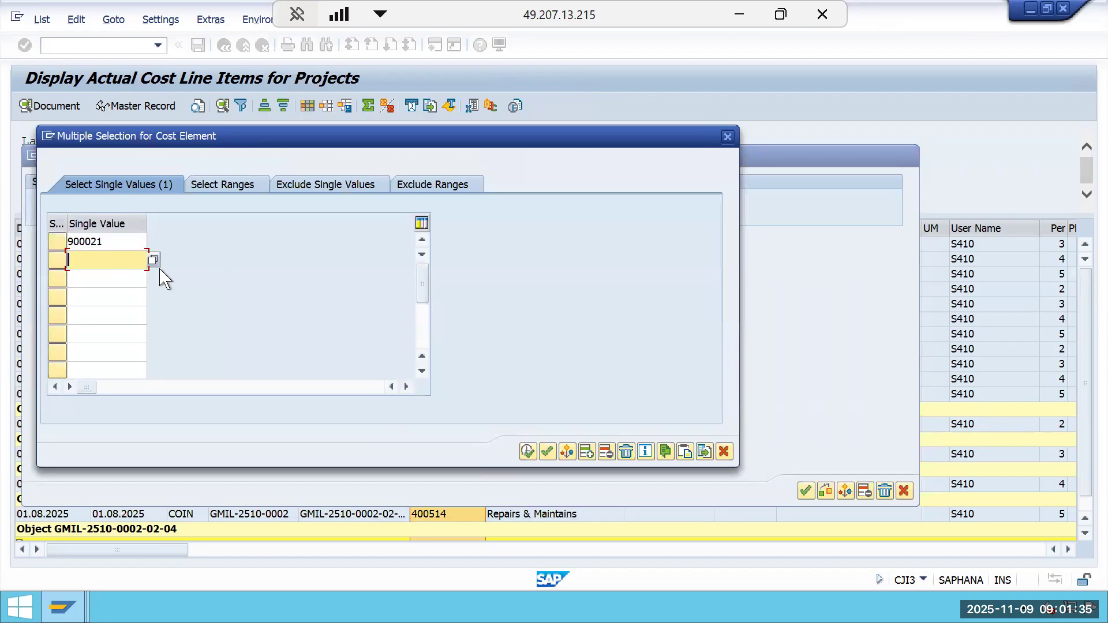
click(153, 260)
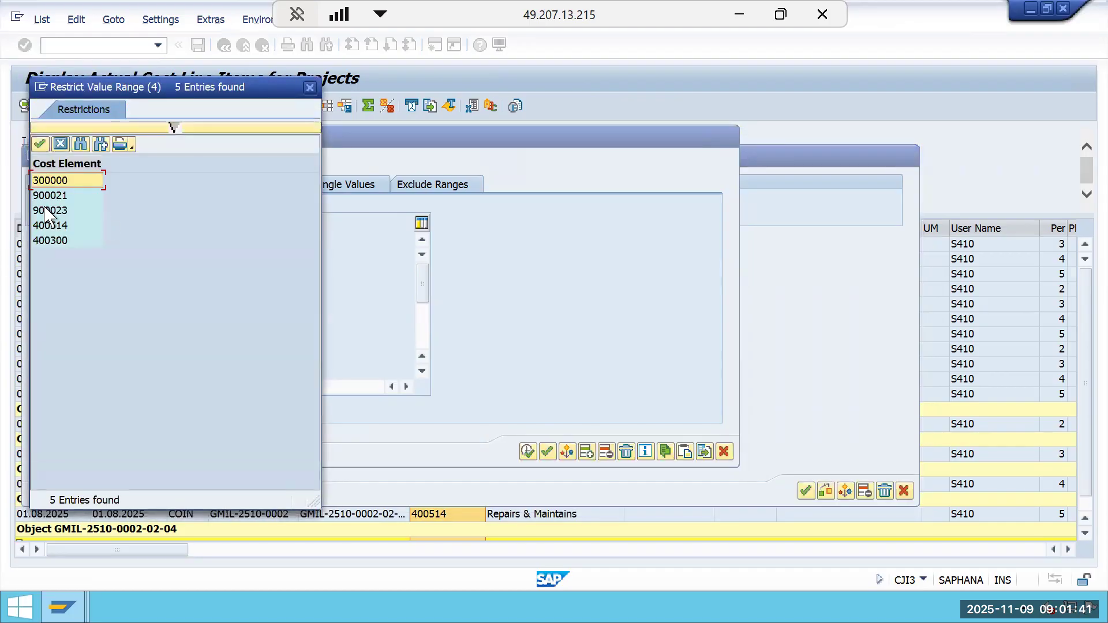
double_click(58, 211)
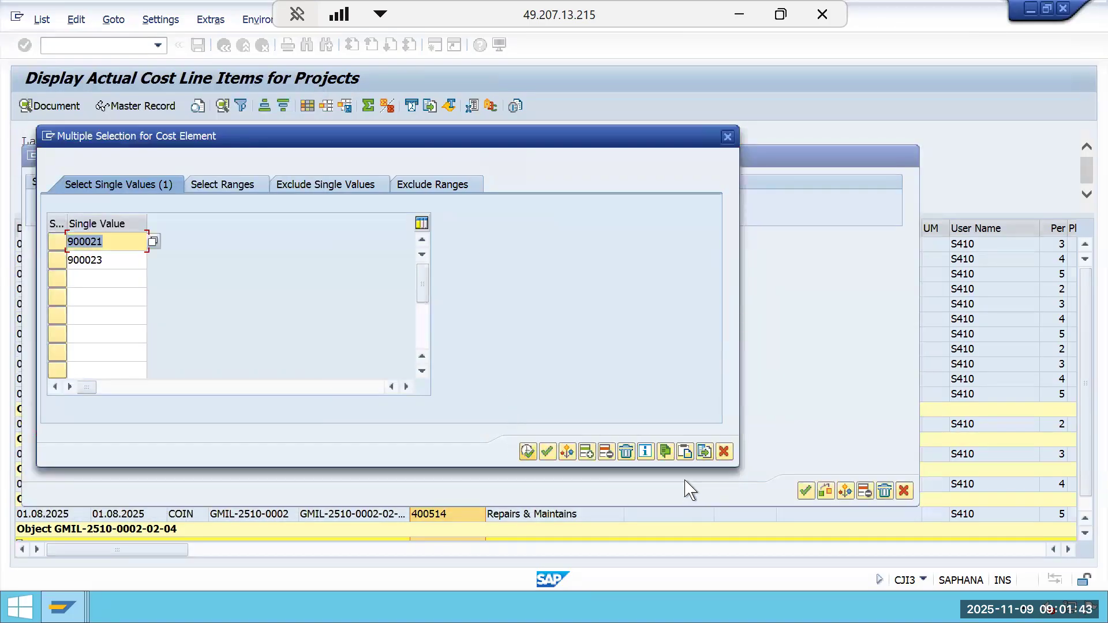
click(534, 452)
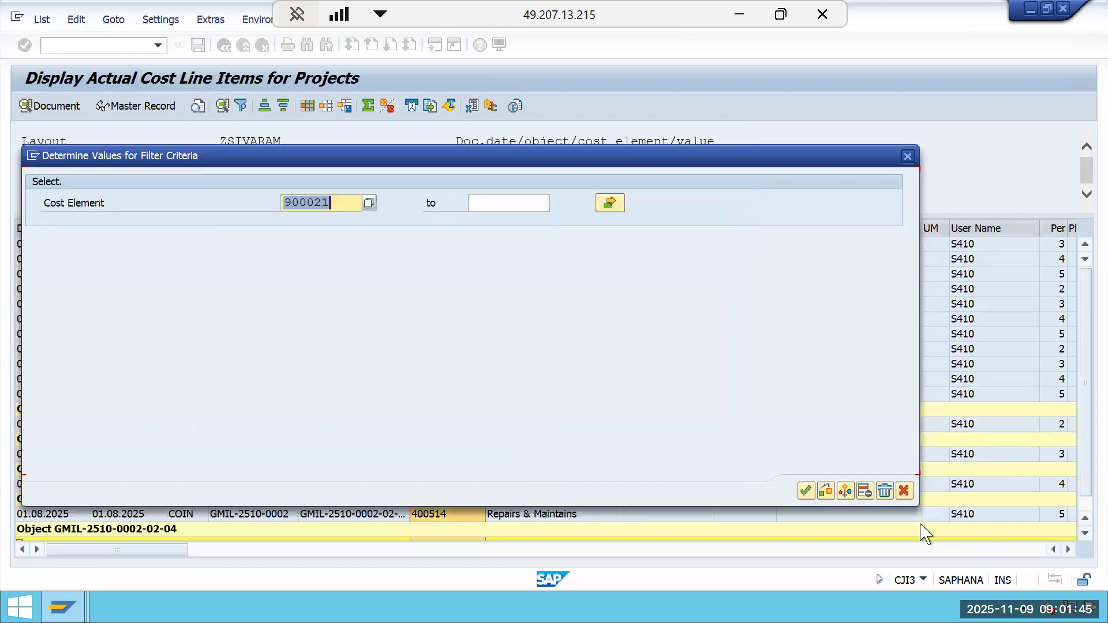
click(806, 491)
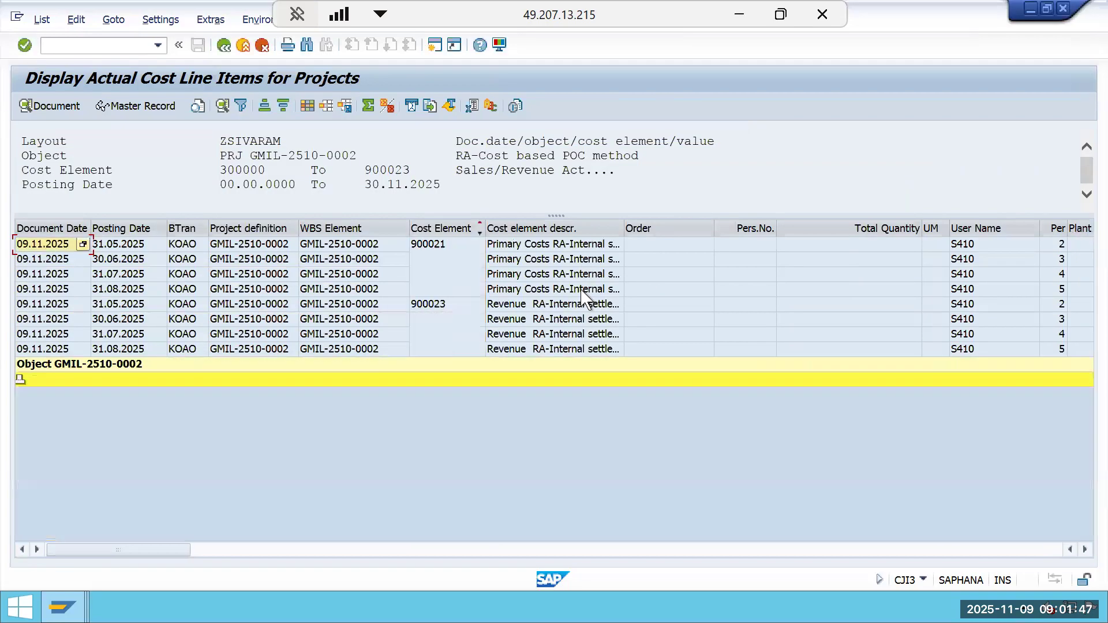
click(1030, 551)
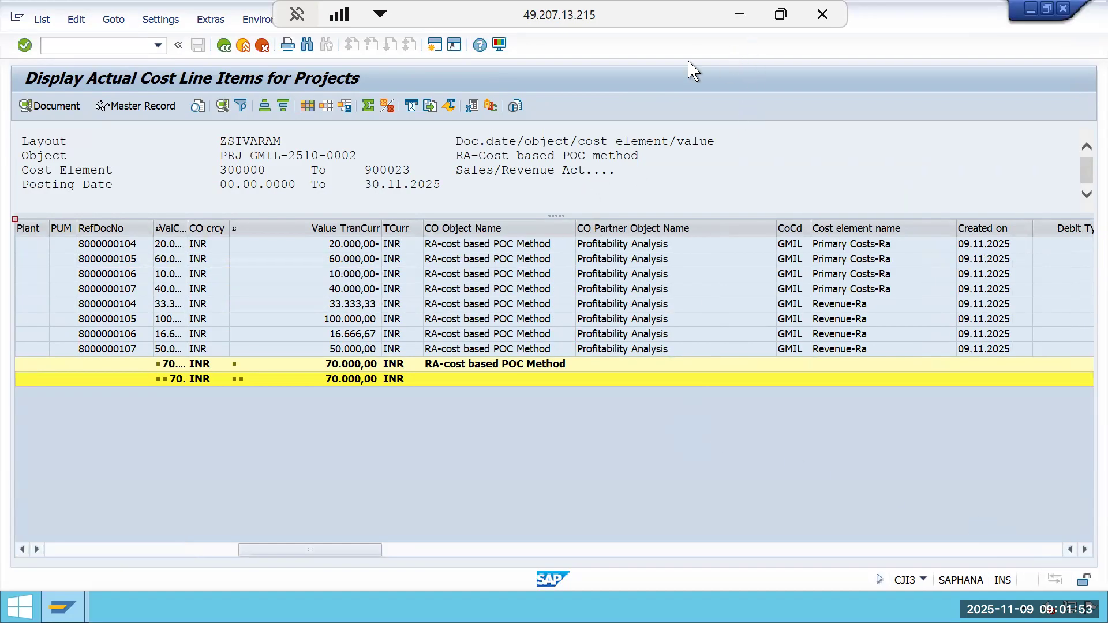
Switch to the browser, reread the SAP Help income statement and total profit, then return to SAP.
click(740, 14)
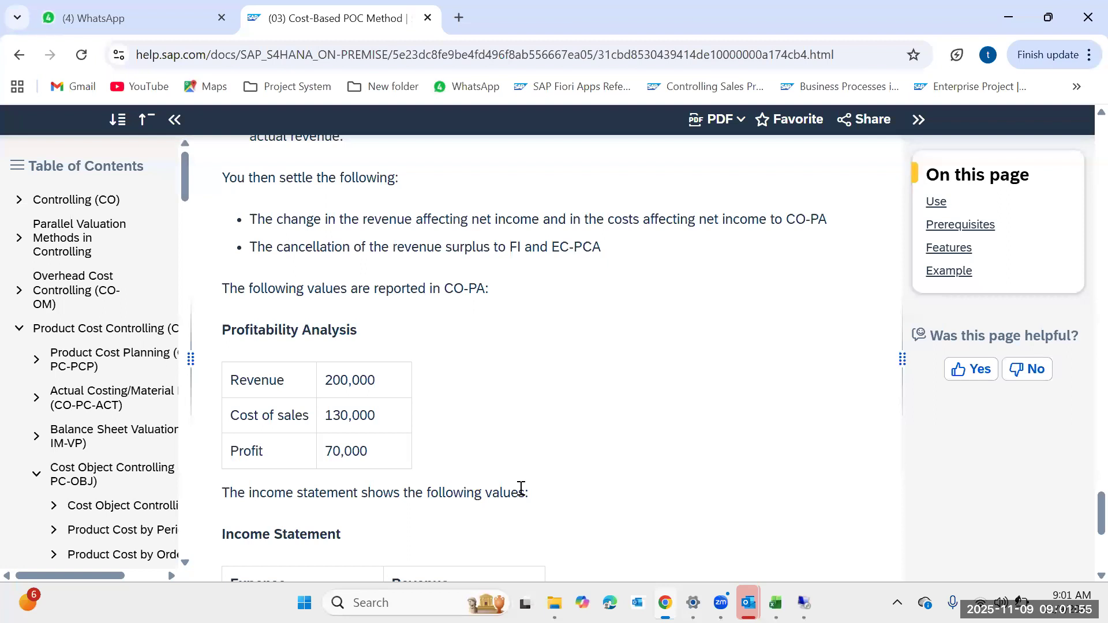
scroll(520, 488, down, 6)
drag(494, 394, 215, 397)
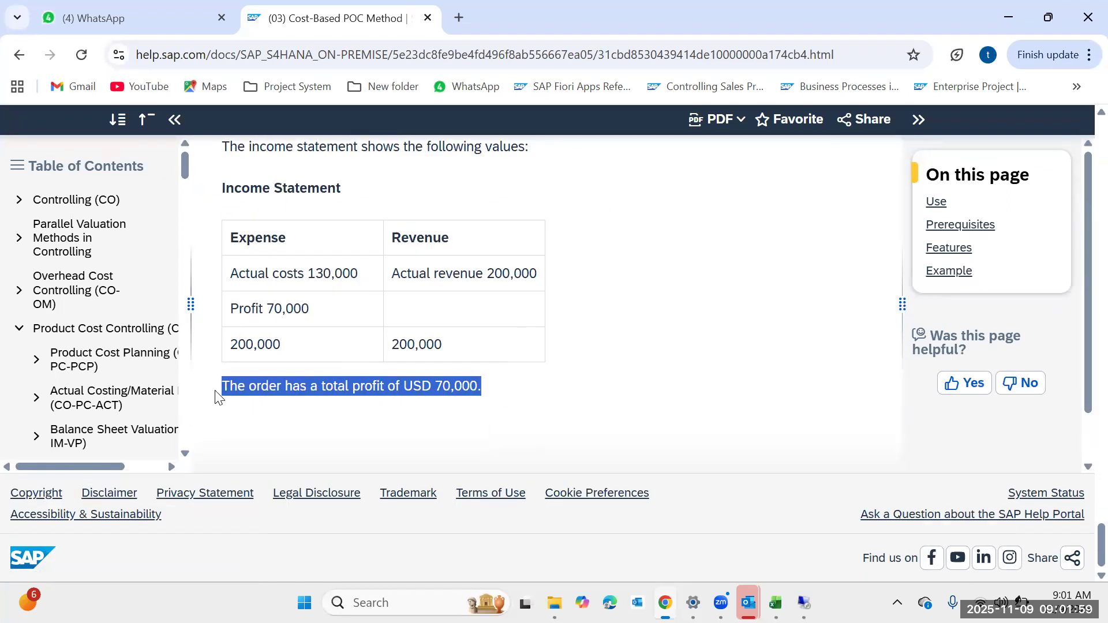
click(497, 395)
mouse_move(804, 602)
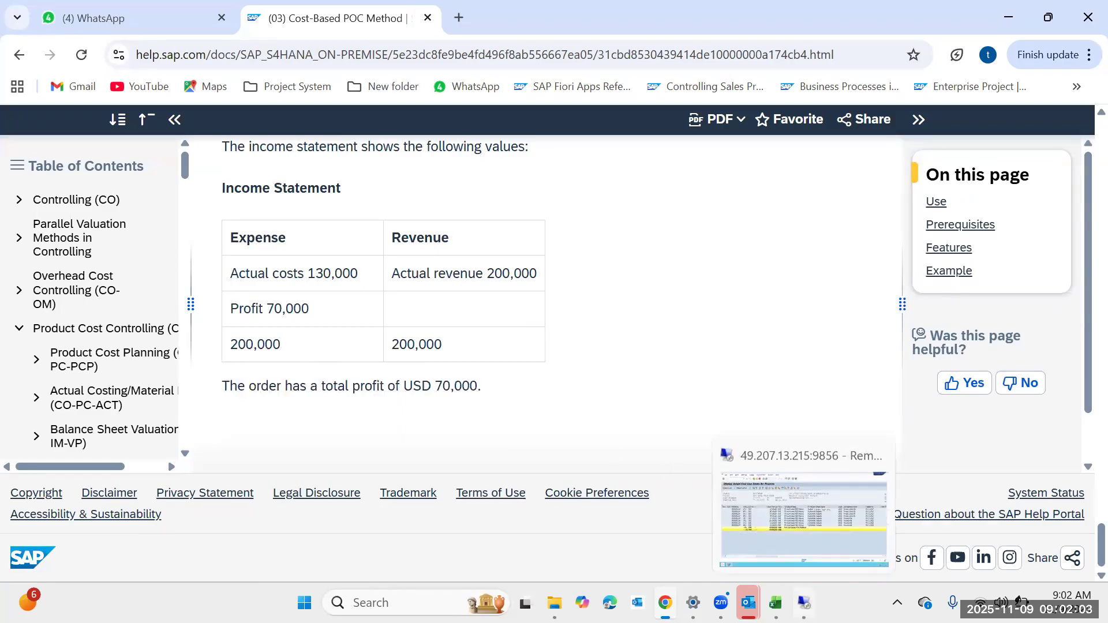
click(808, 514)
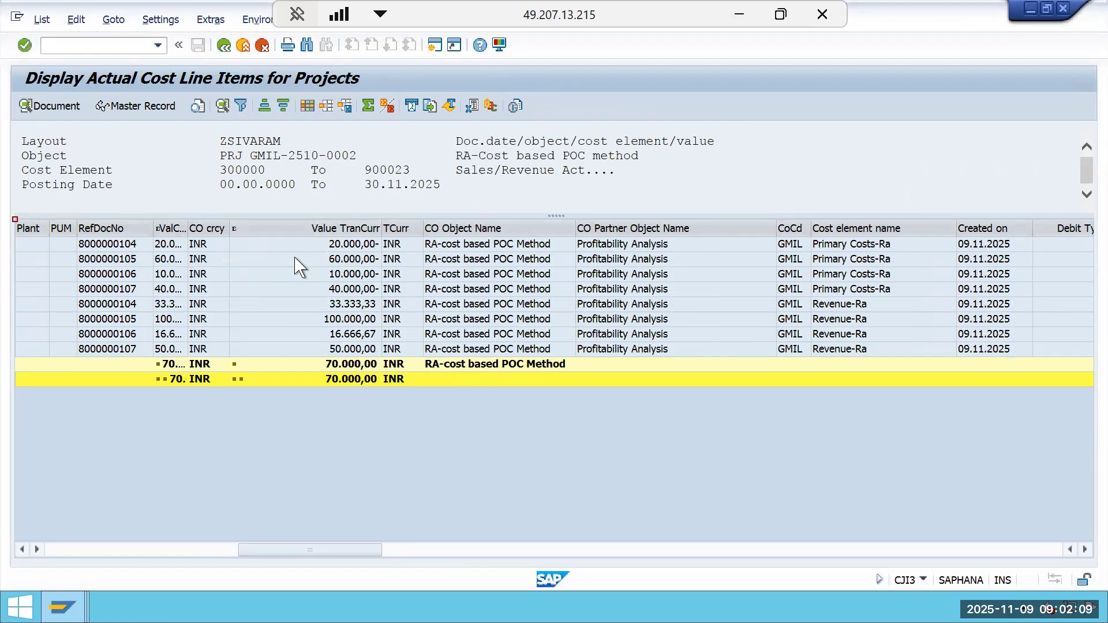
Widen the value columns of the filtered line items to compare the settled costs and revenues.
drag(382, 233, 400, 233)
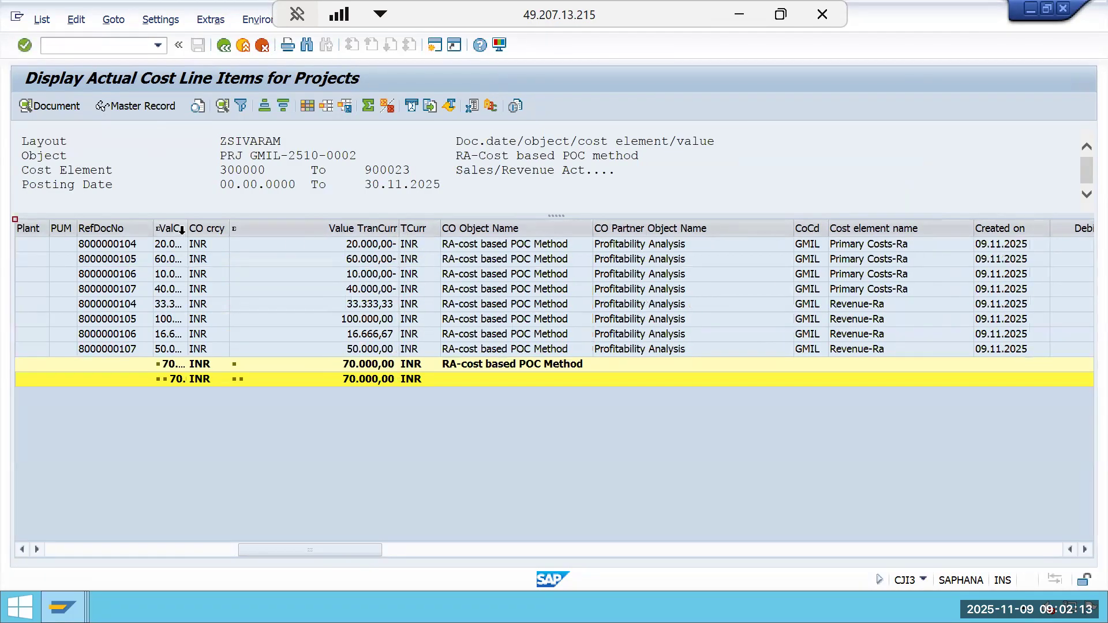
drag(187, 228, 323, 262)
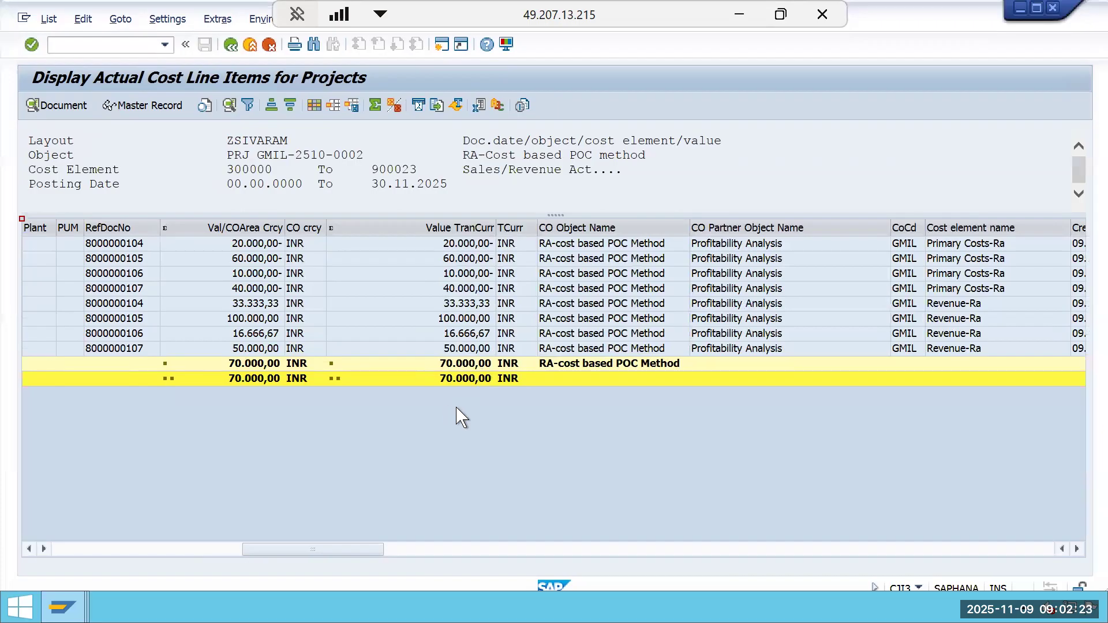
drag(368, 550, 64, 558)
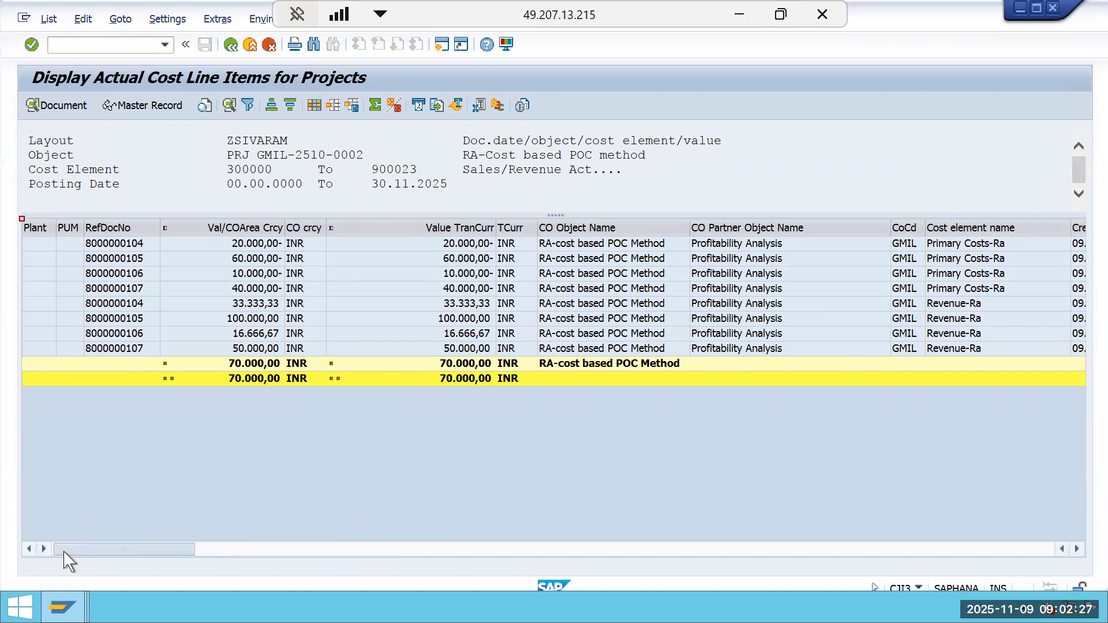
Move the posting period and CO area value columns next to the cost element description in the line item list.
click(447, 229)
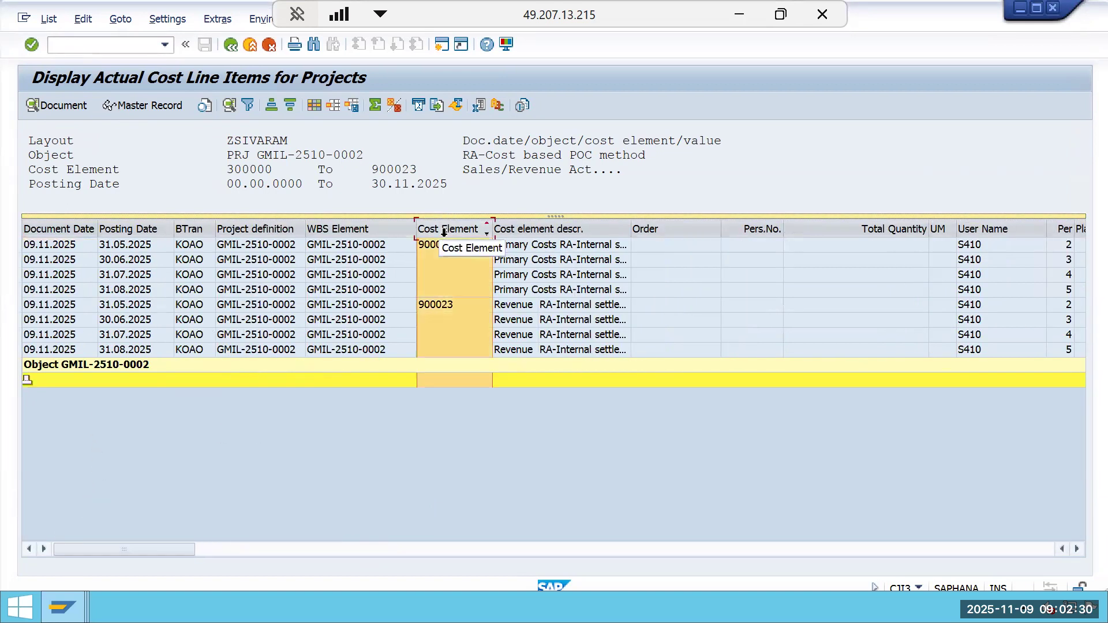
click(1042, 549)
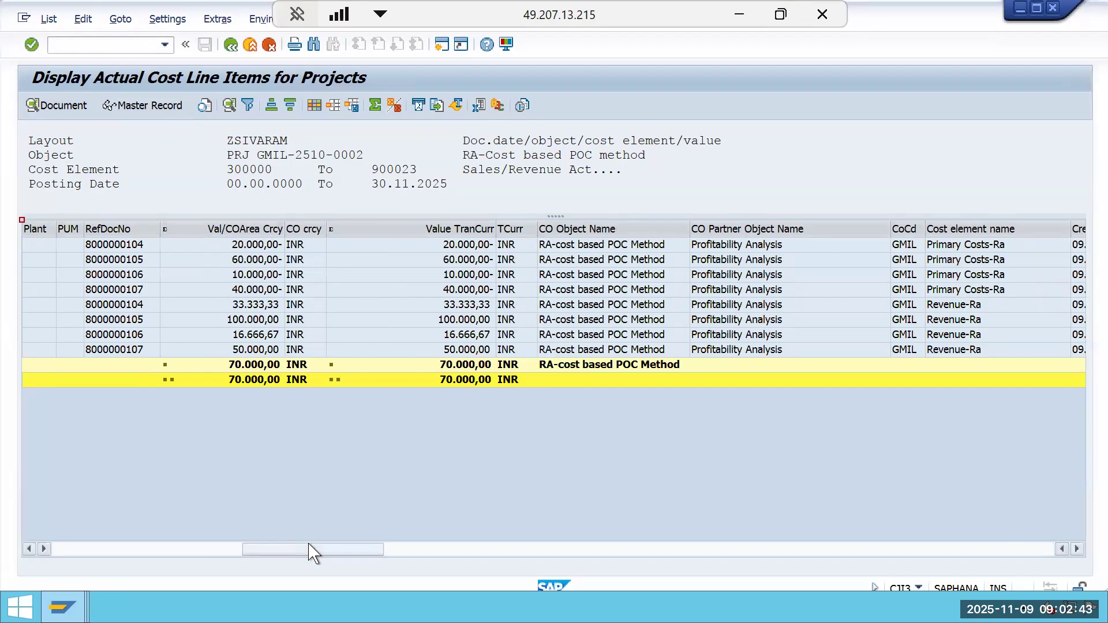
drag(313, 548, 13, 545)
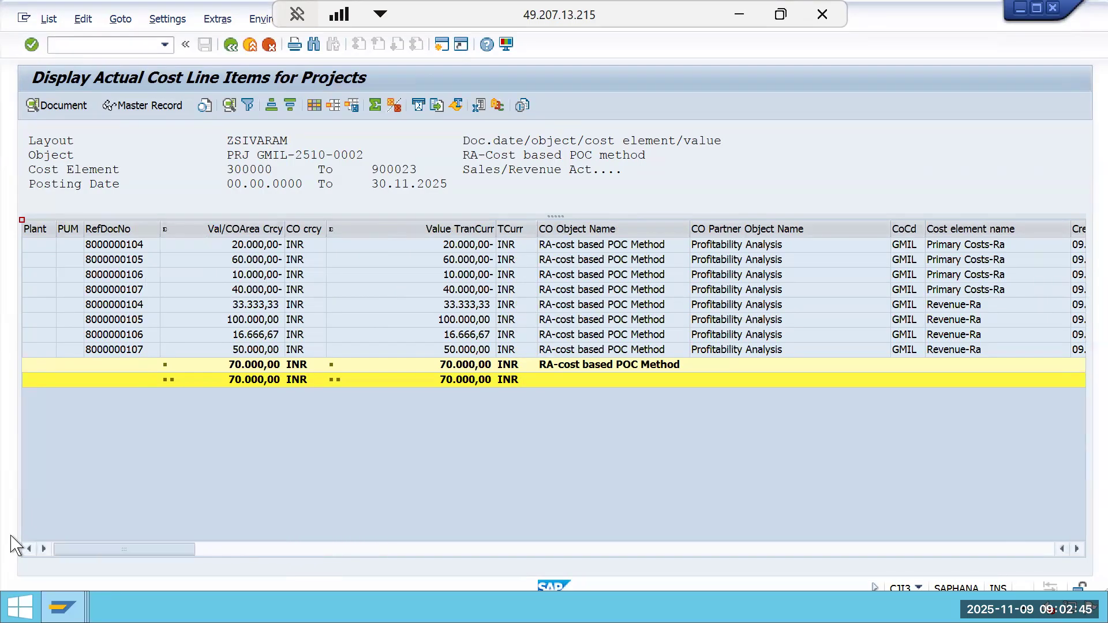
click(1077, 549)
click(1077, 549)
click(1077, 548)
click(1077, 549)
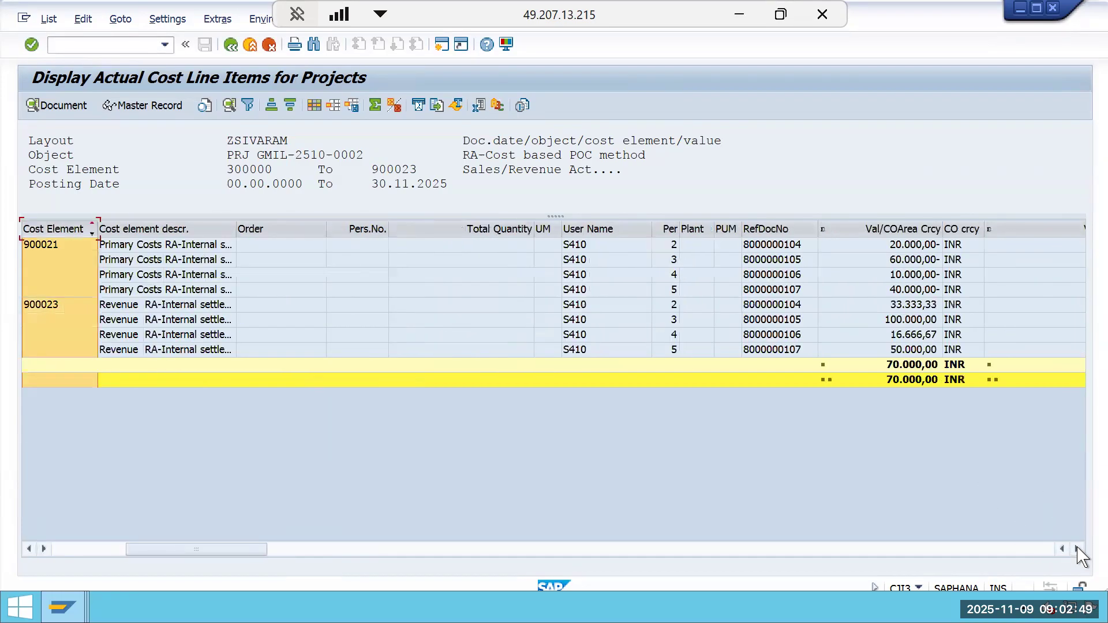
click(1077, 549)
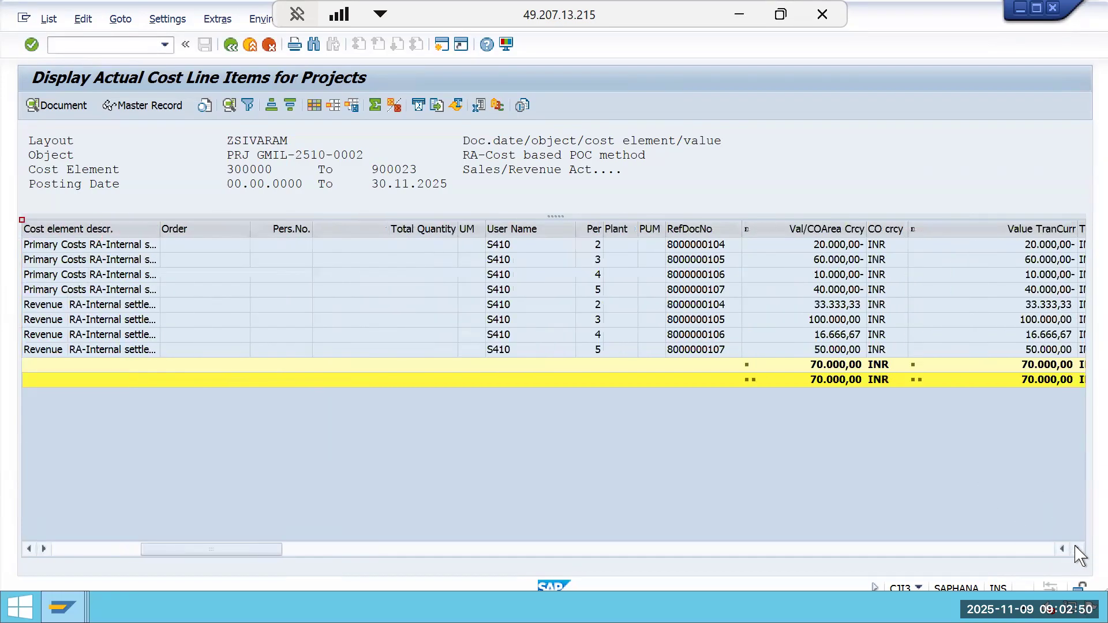
click(845, 228)
drag(669, 248, 598, 257)
ctrl+click(594, 229)
drag(693, 233, 200, 285)
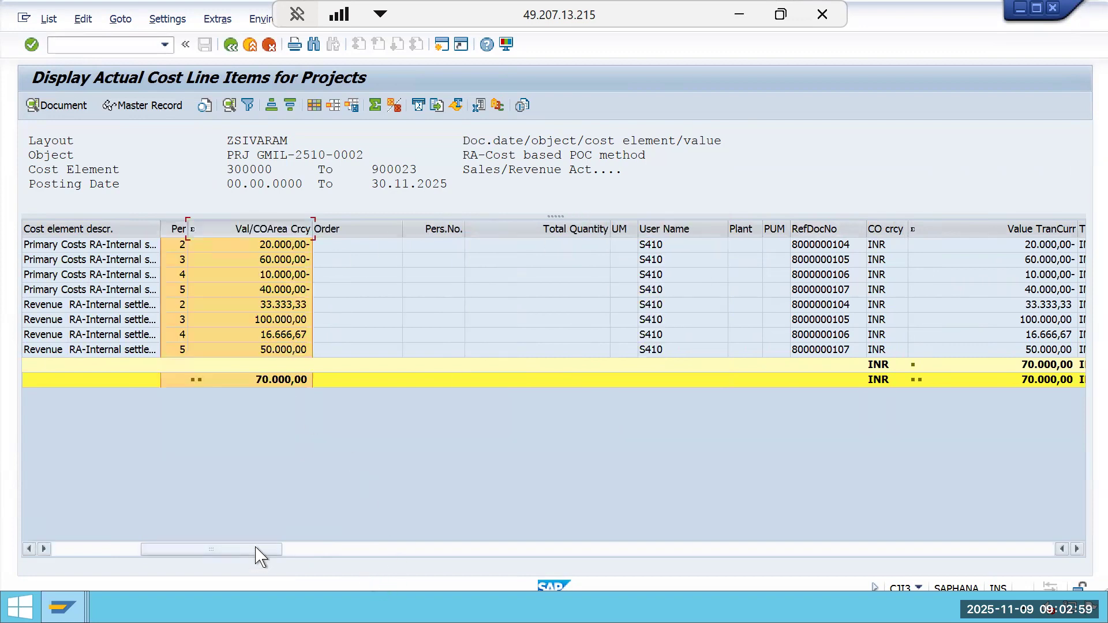
drag(260, 549, 119, 549)
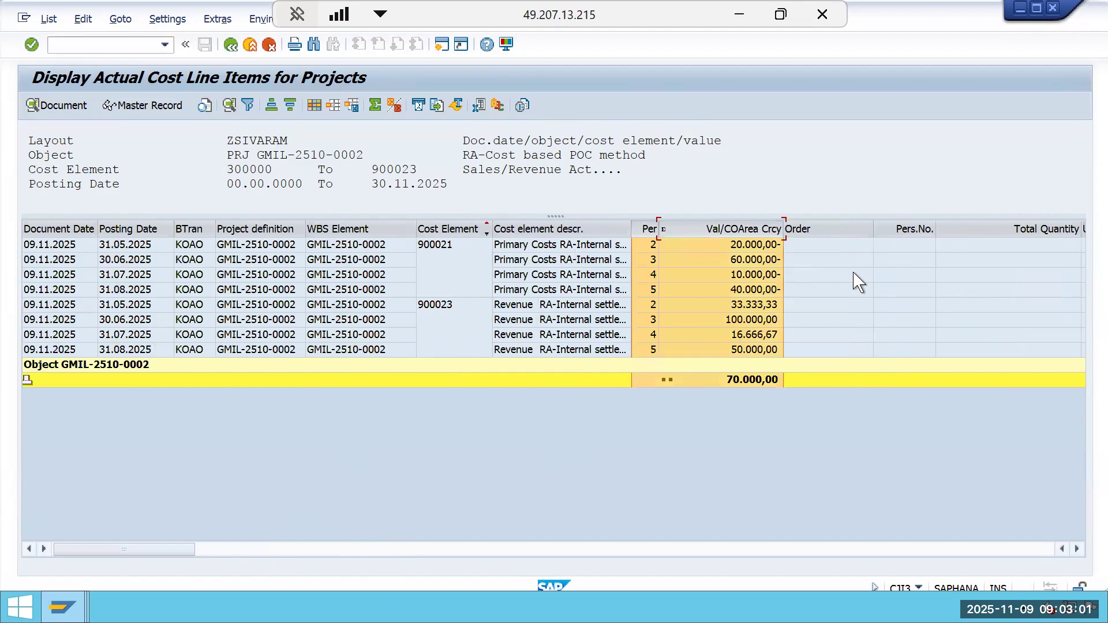
Hide the Order, Pers.No. and Total Quantity columns from the line item list.
drag(831, 225, 904, 241)
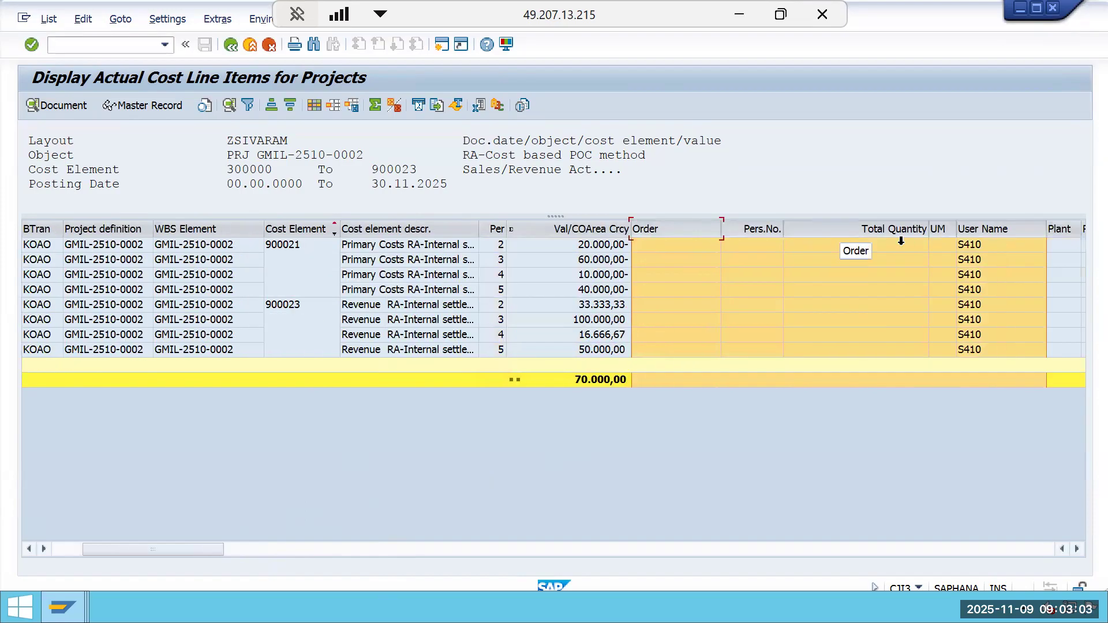
right_click(906, 240)
click(950, 263)
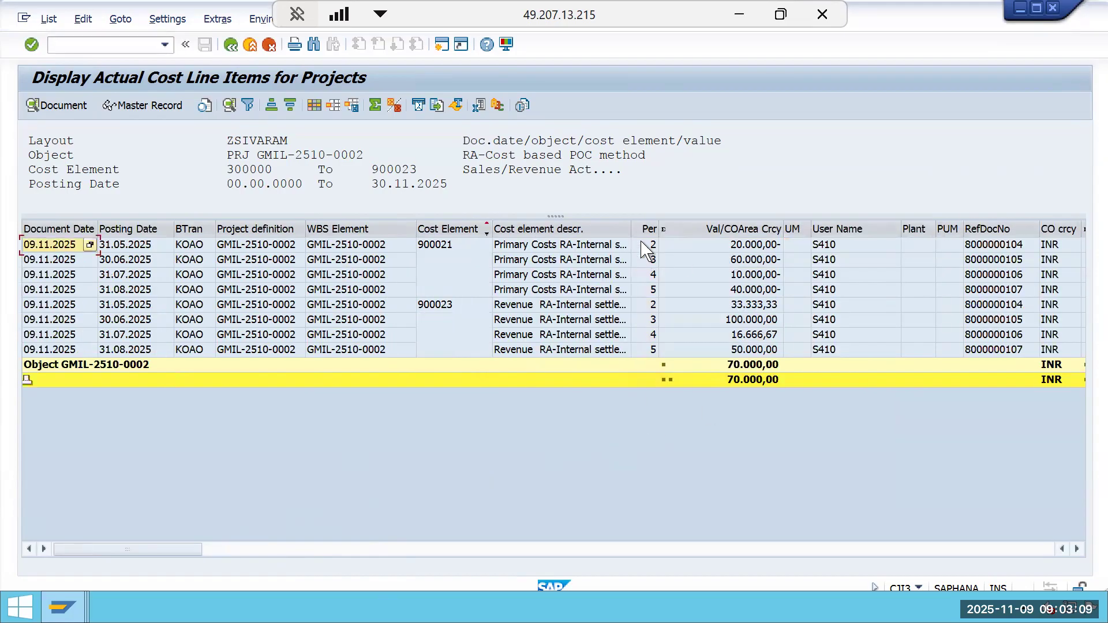
Remove the selected cost element values from the filter so all project line items are listed.
click(433, 225)
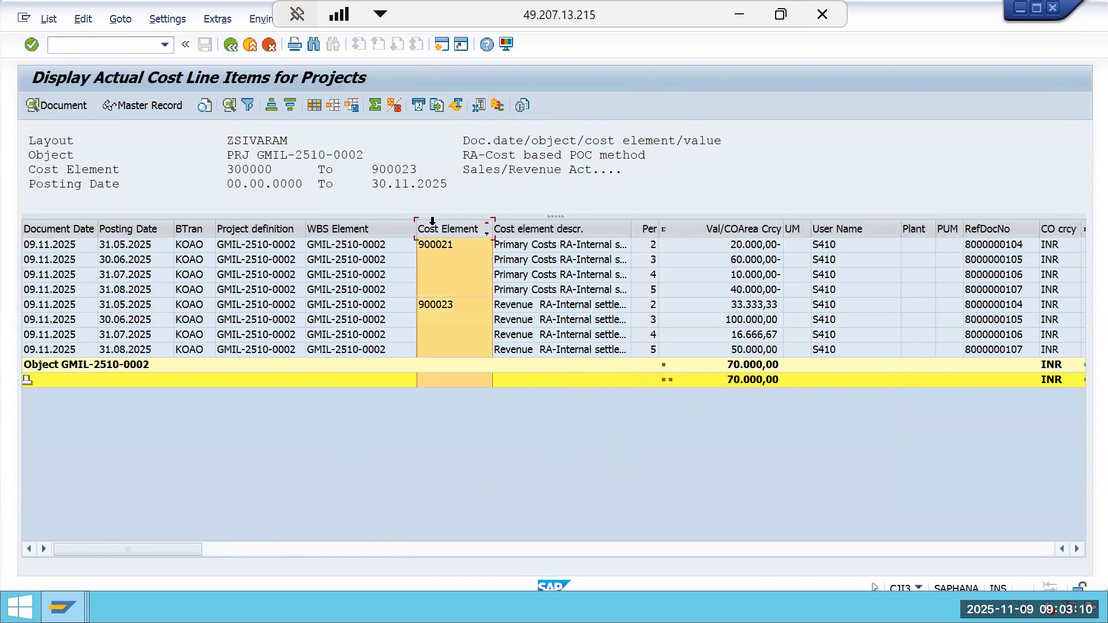
click(253, 110)
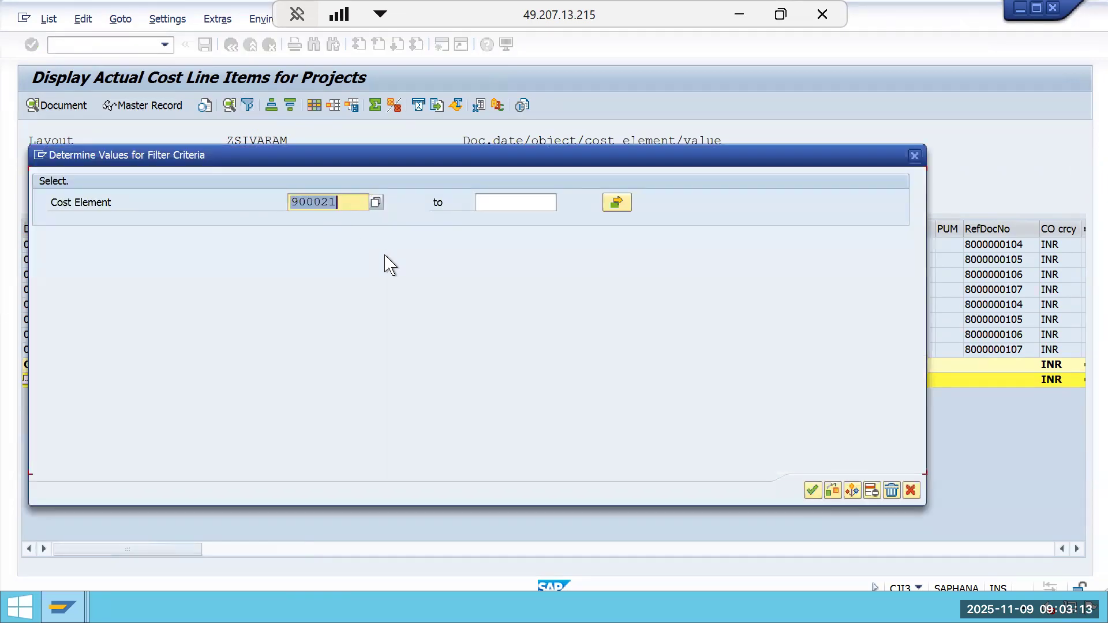
click(629, 202)
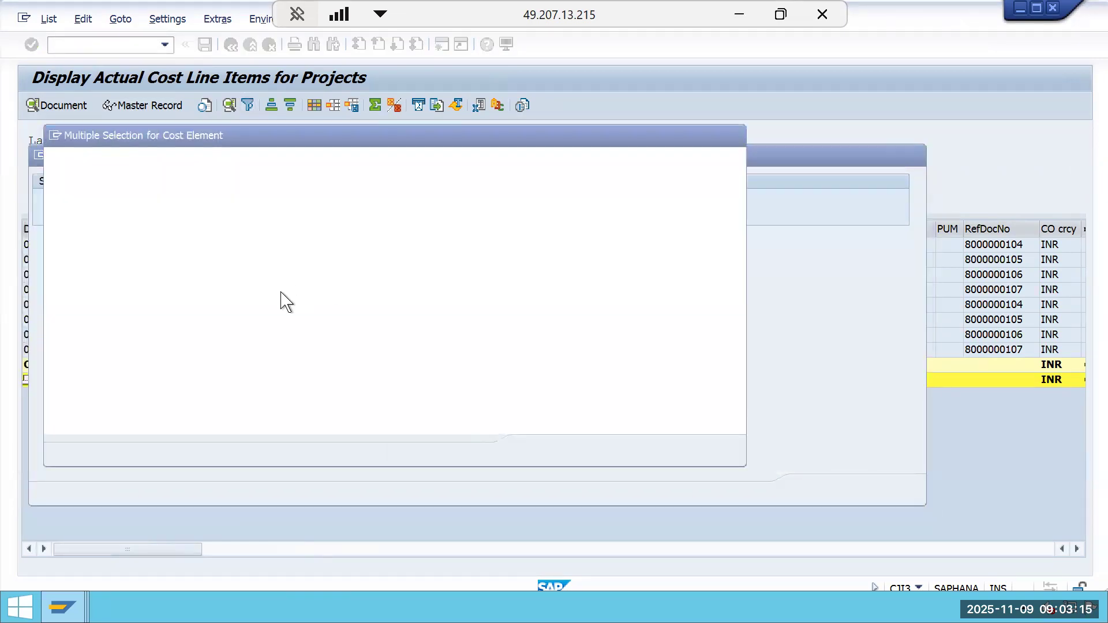
key(Delete)
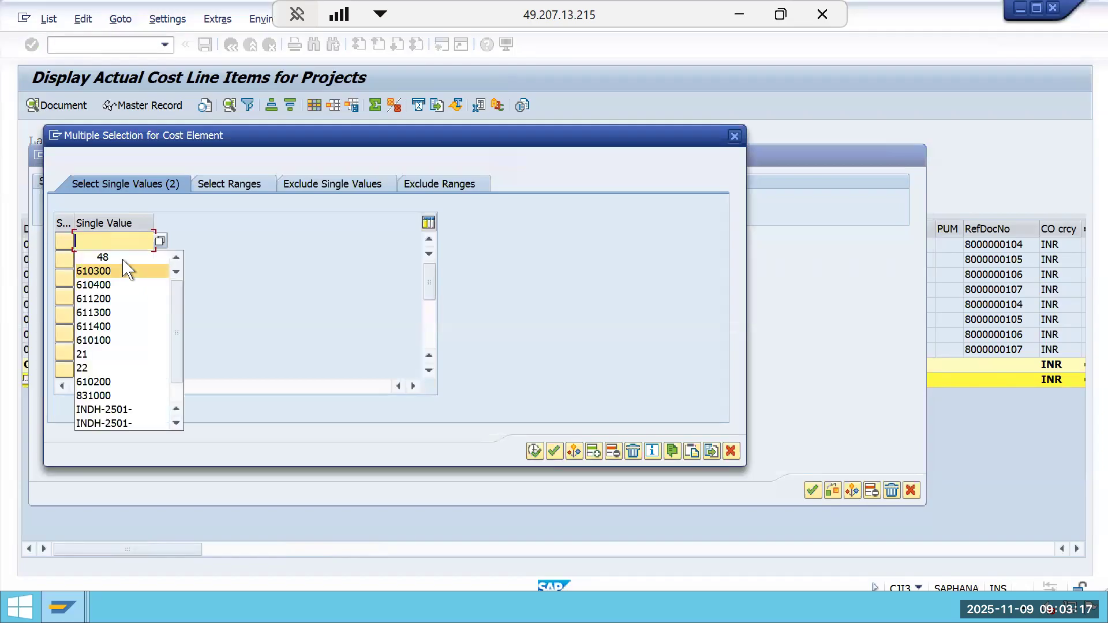
click(131, 262)
key(BackSpace)
key(BackSpace)
key(BackSpace)
click(535, 451)
click(811, 491)
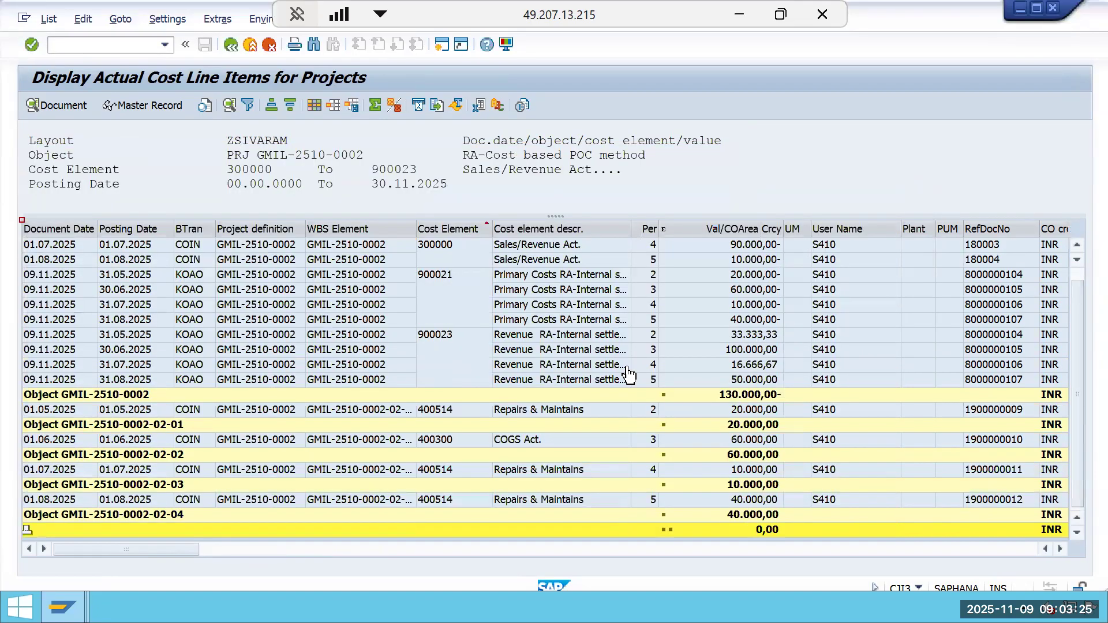
Try to exclude cost element 900021 as a single value in the cost element filter.
click(452, 225)
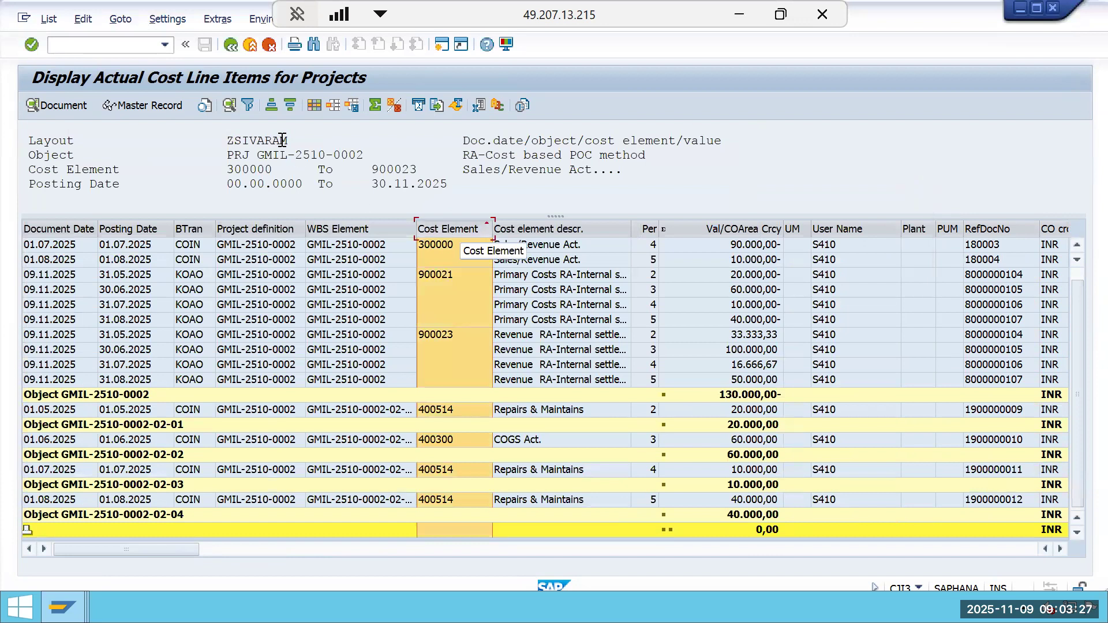
click(249, 106)
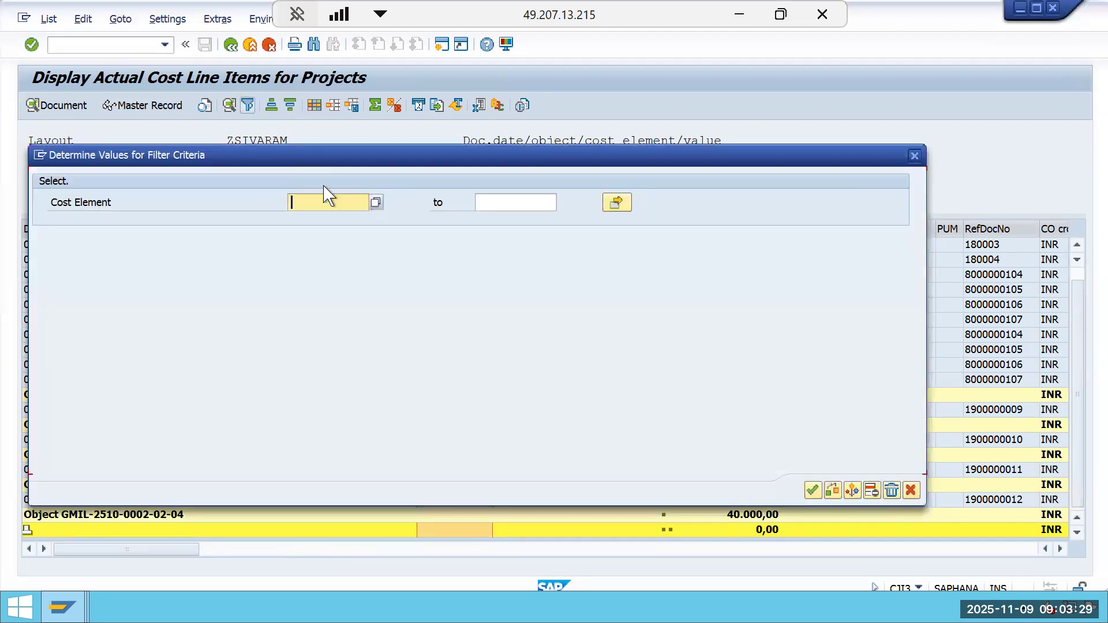
click(620, 206)
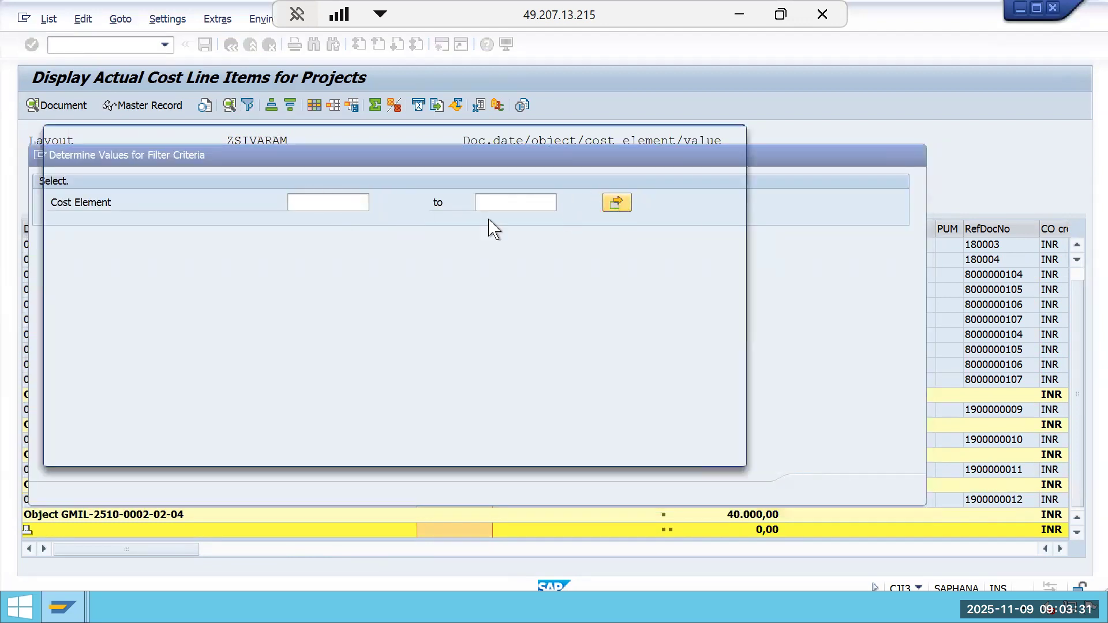
click(302, 186)
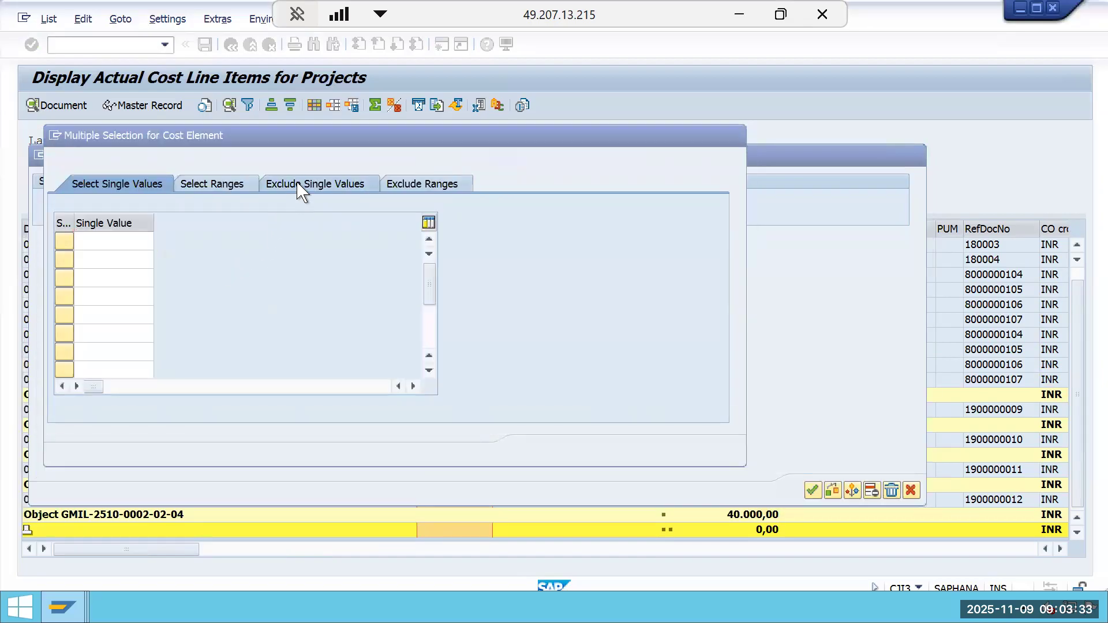
click(160, 241)
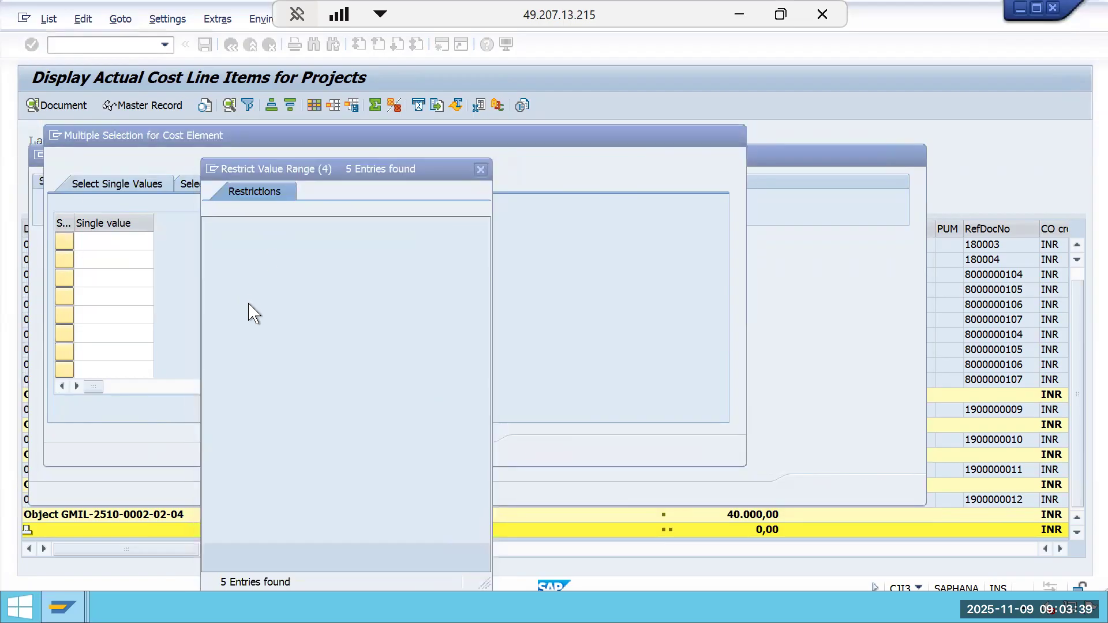
double_click(234, 277)
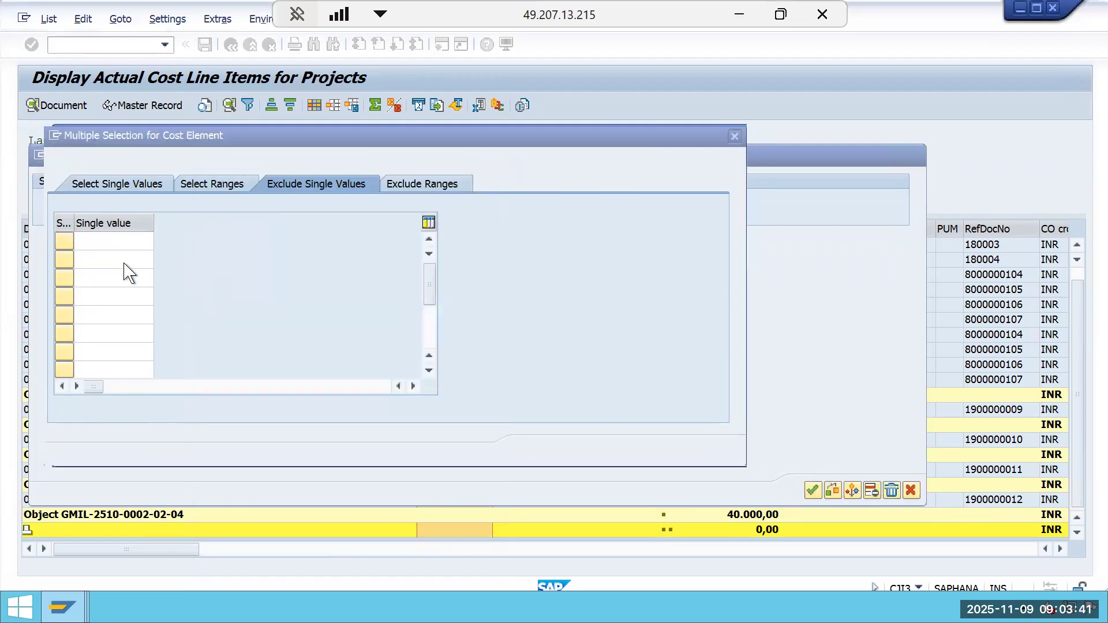
click(124, 256)
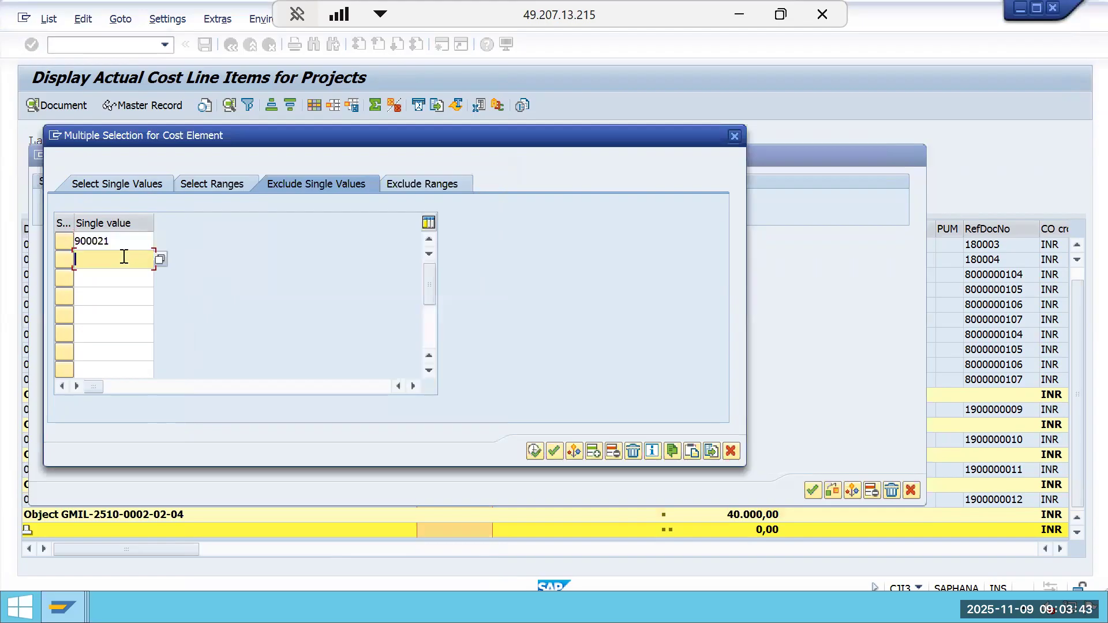
drag(118, 238, 62, 240)
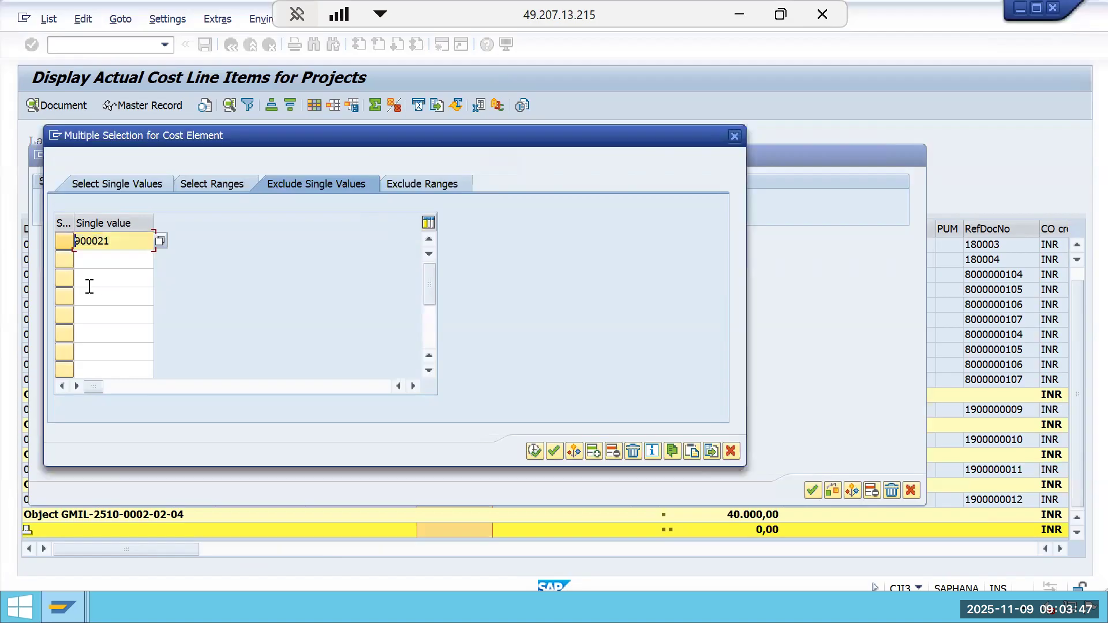
key(ctrl+v)
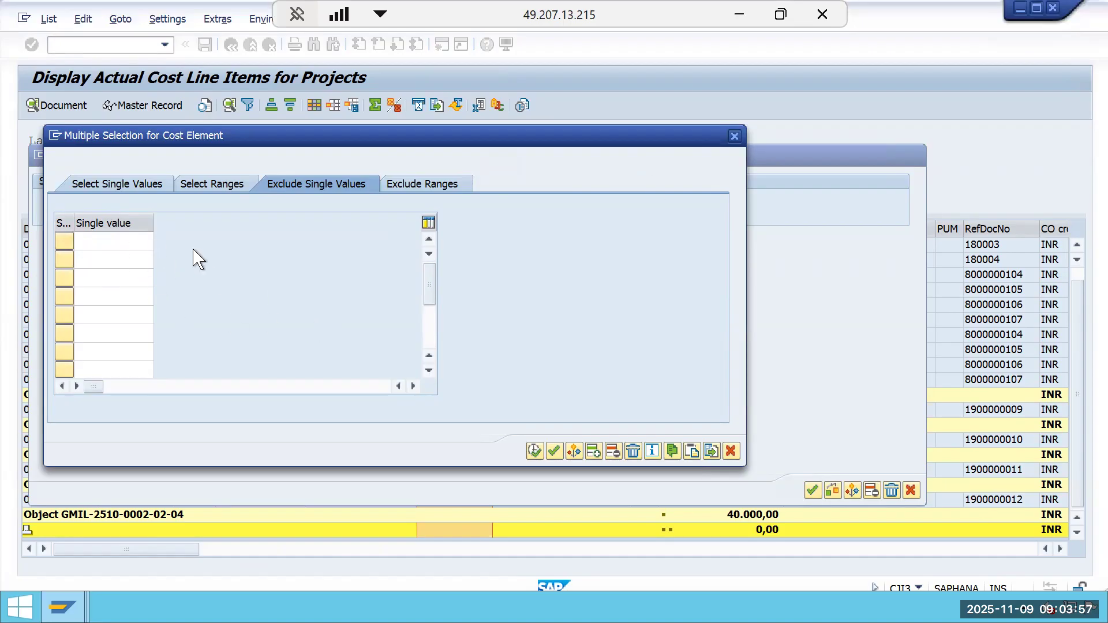
drag(695, 145, 981, 192)
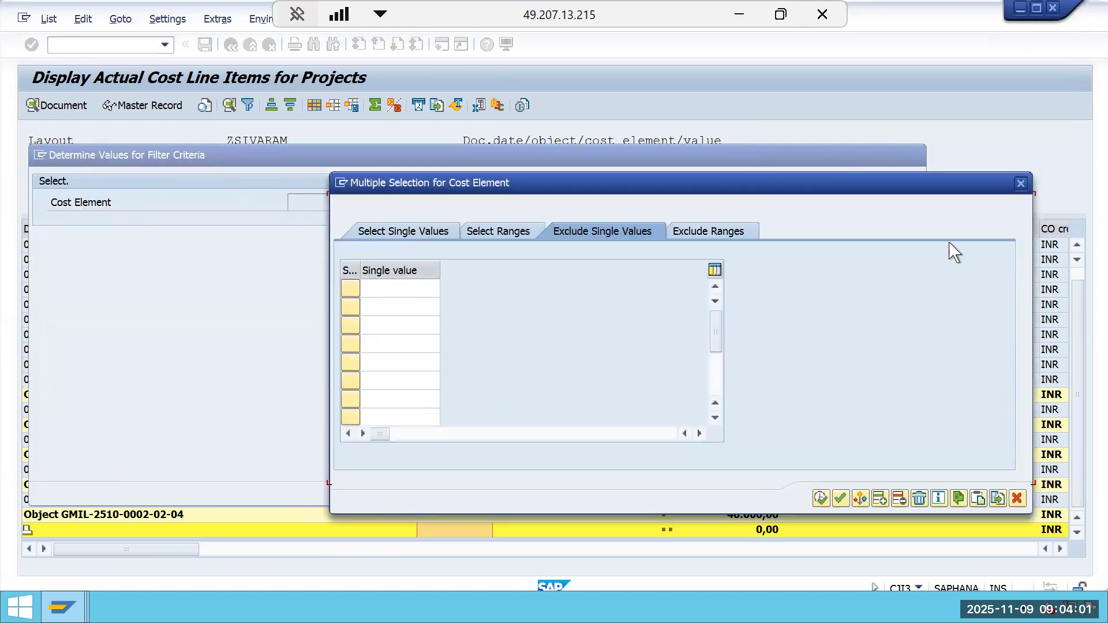
click(1020, 184)
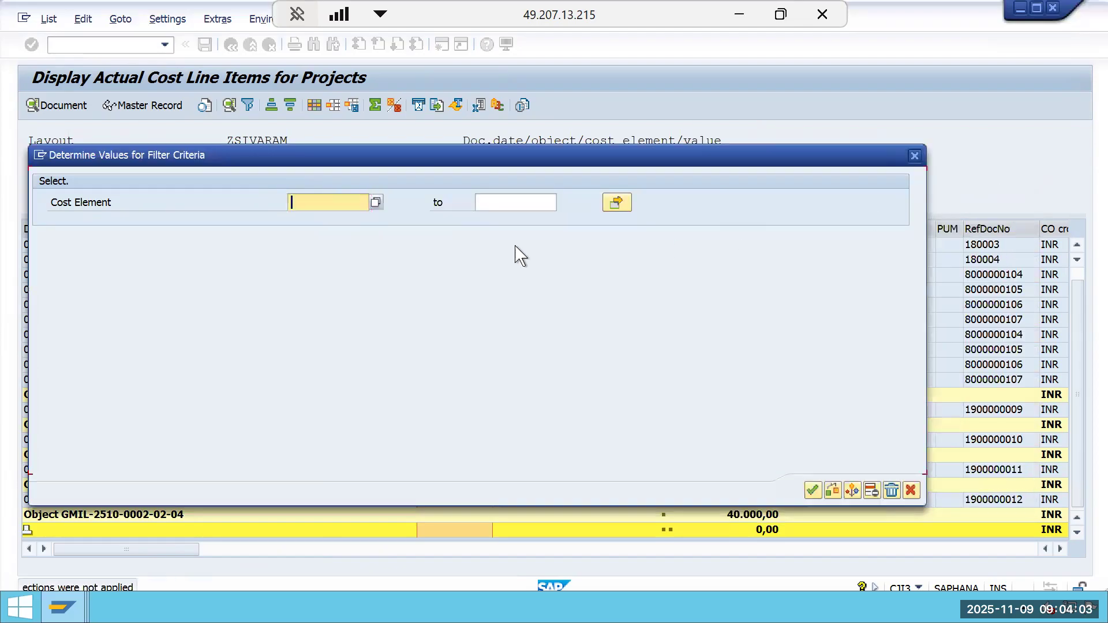
Filter the line items to exclude the cost element range 900021 to 900023.
click(624, 207)
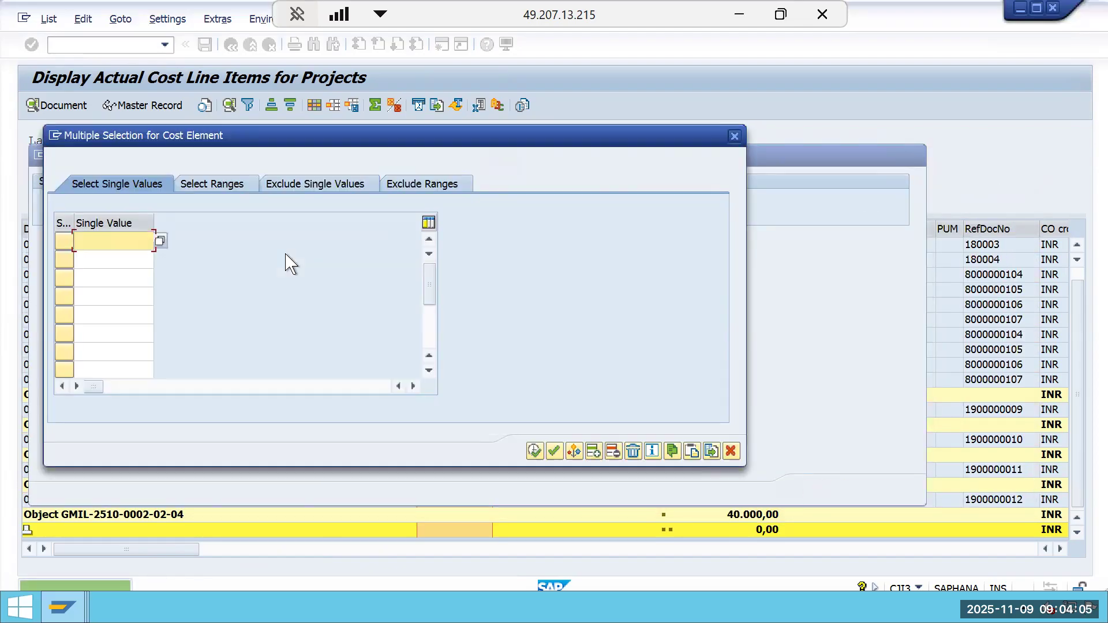
click(340, 184)
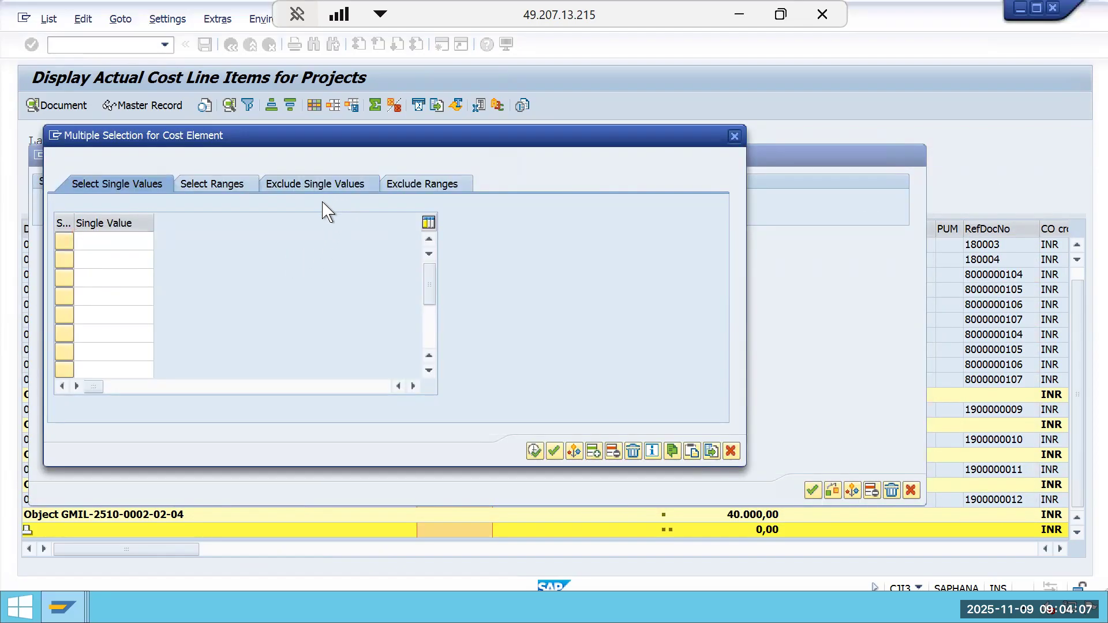
click(420, 185)
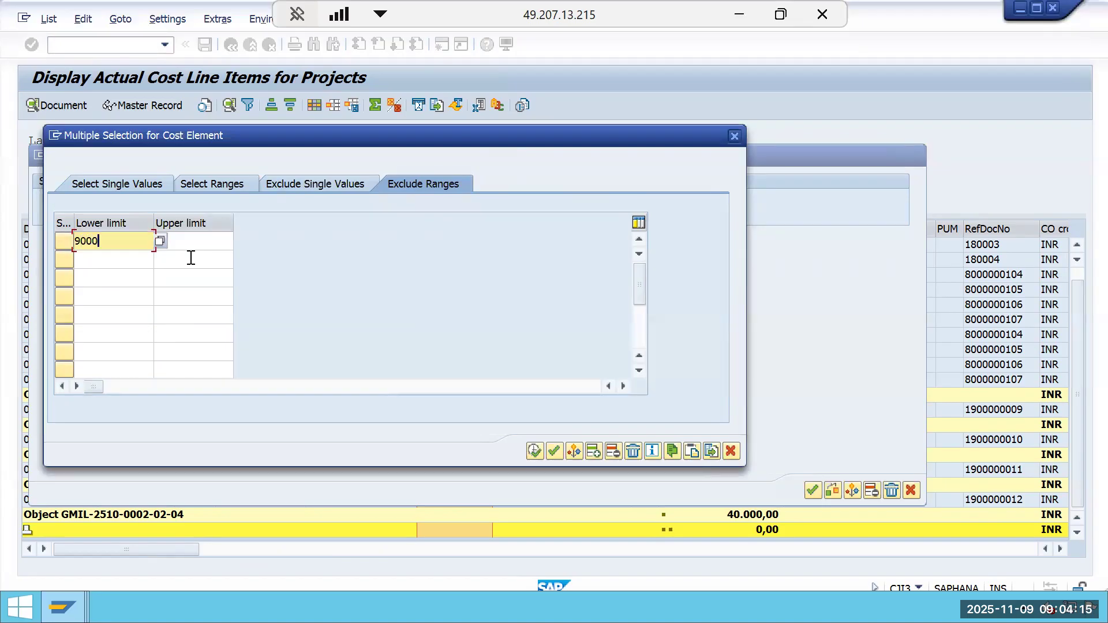
text(900021)
key(Tab)
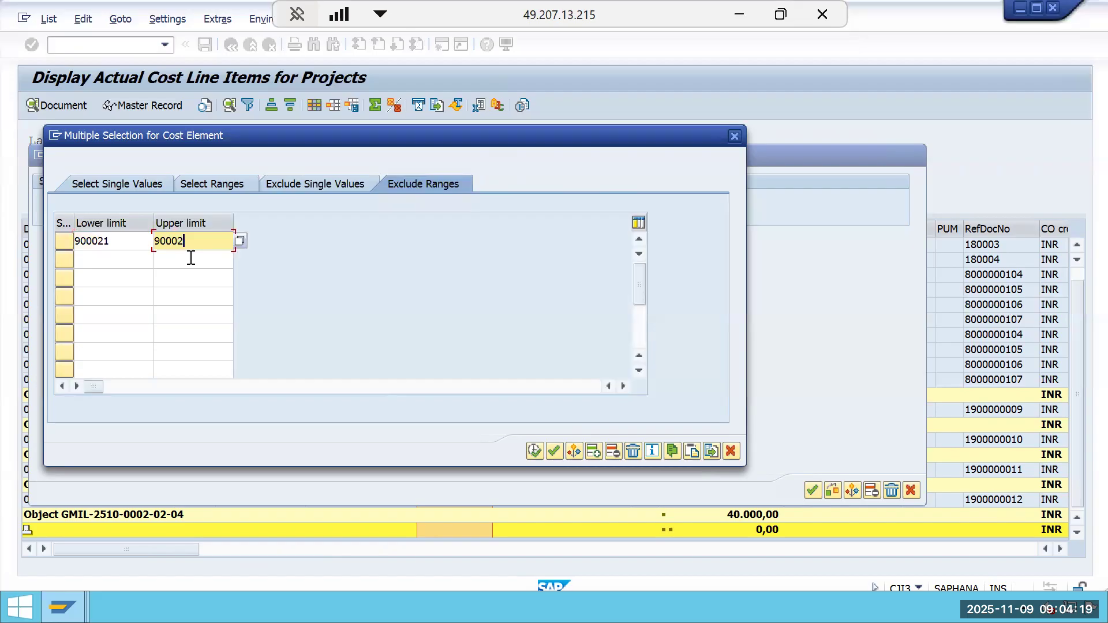
click(240, 241)
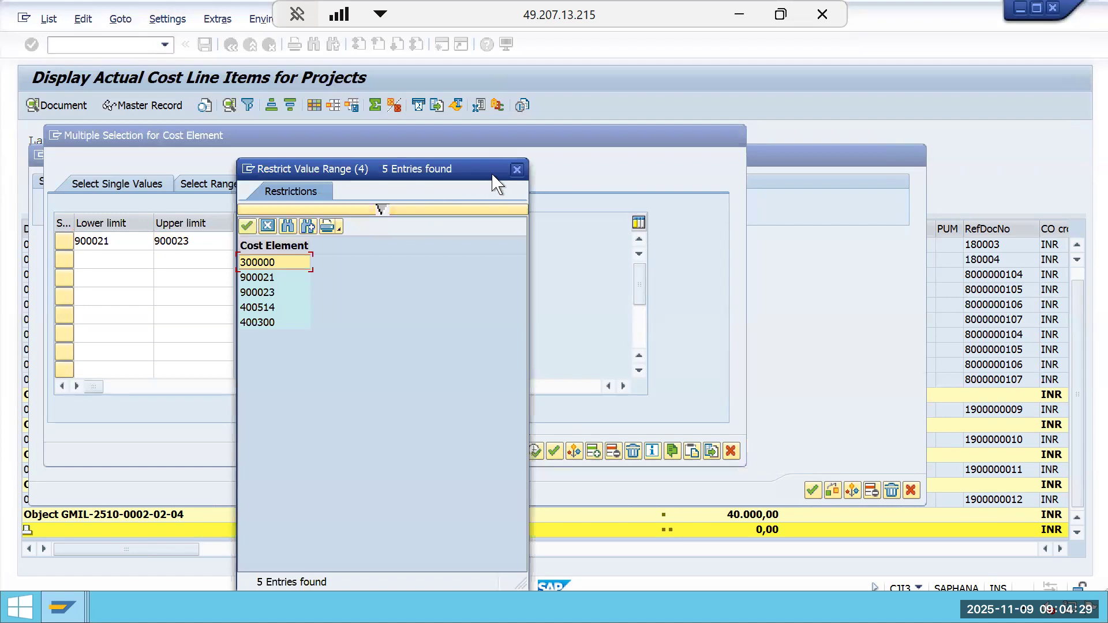
click(517, 169)
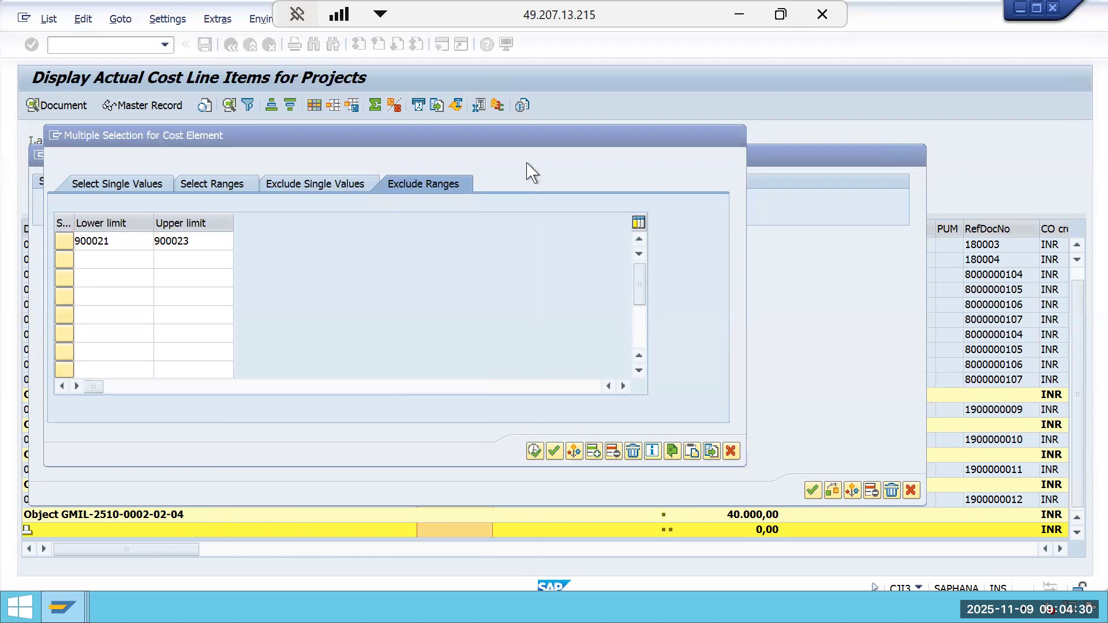
click(534, 452)
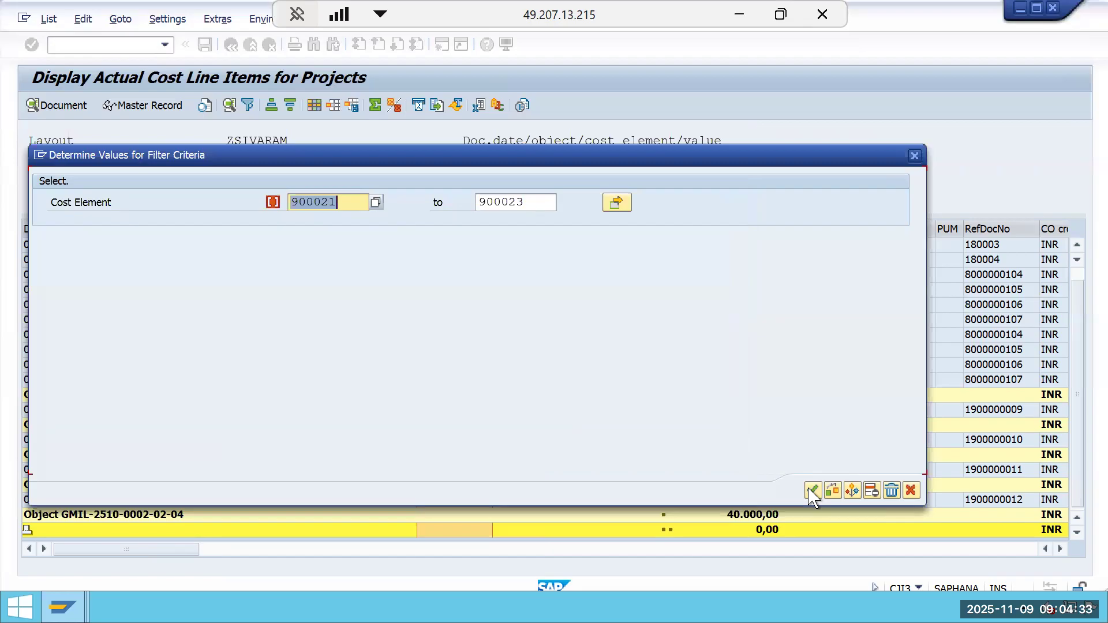
click(808, 488)
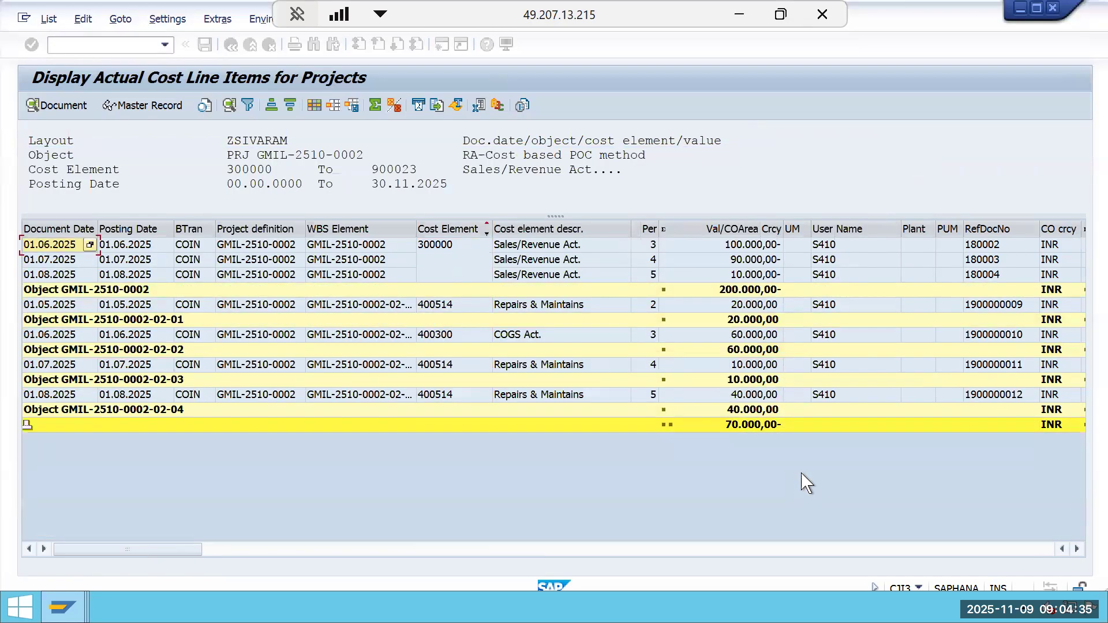
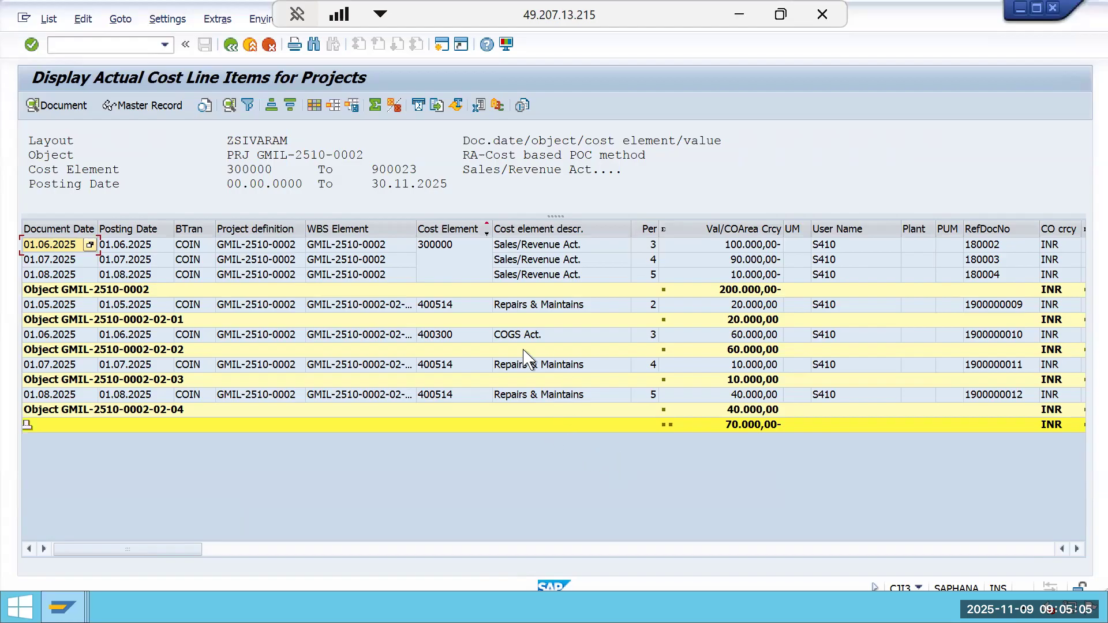
Exit the actual cost line item report for the project, confirming the exit.
click(230, 45)
click(293, 319)
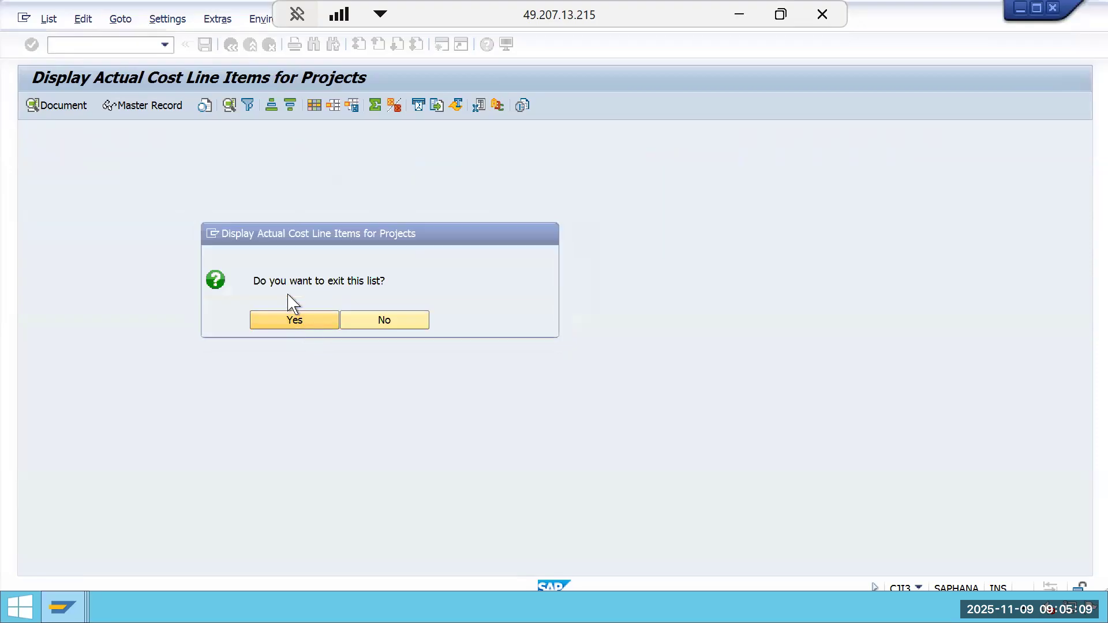
click(230, 45)
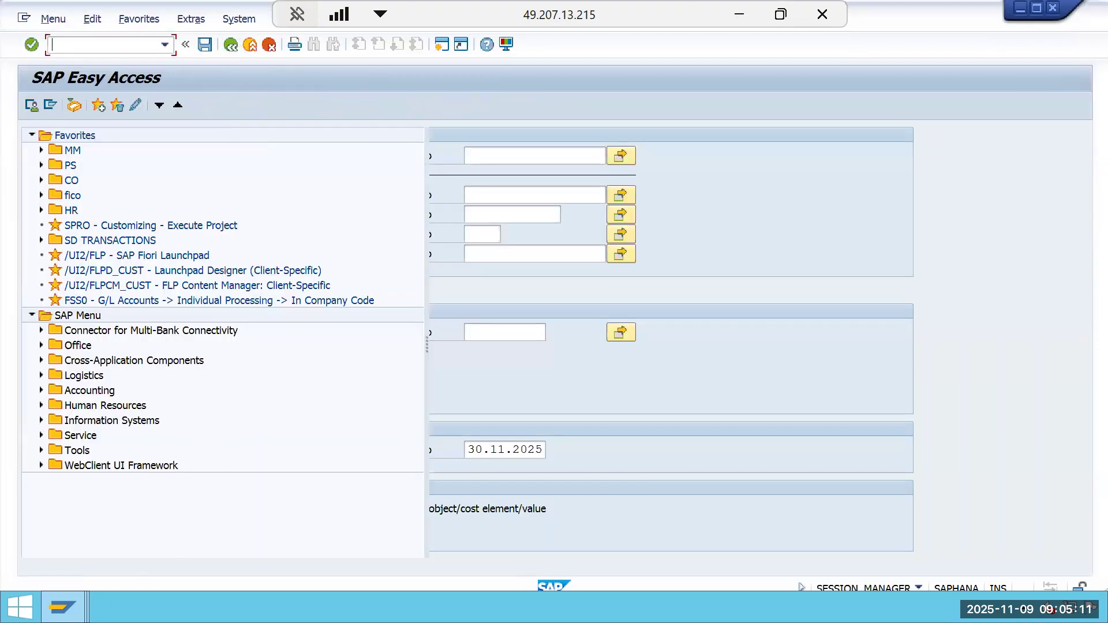
Switch to the document display session and back out of the accounting document and settlement lists.
mouse_move(63, 607)
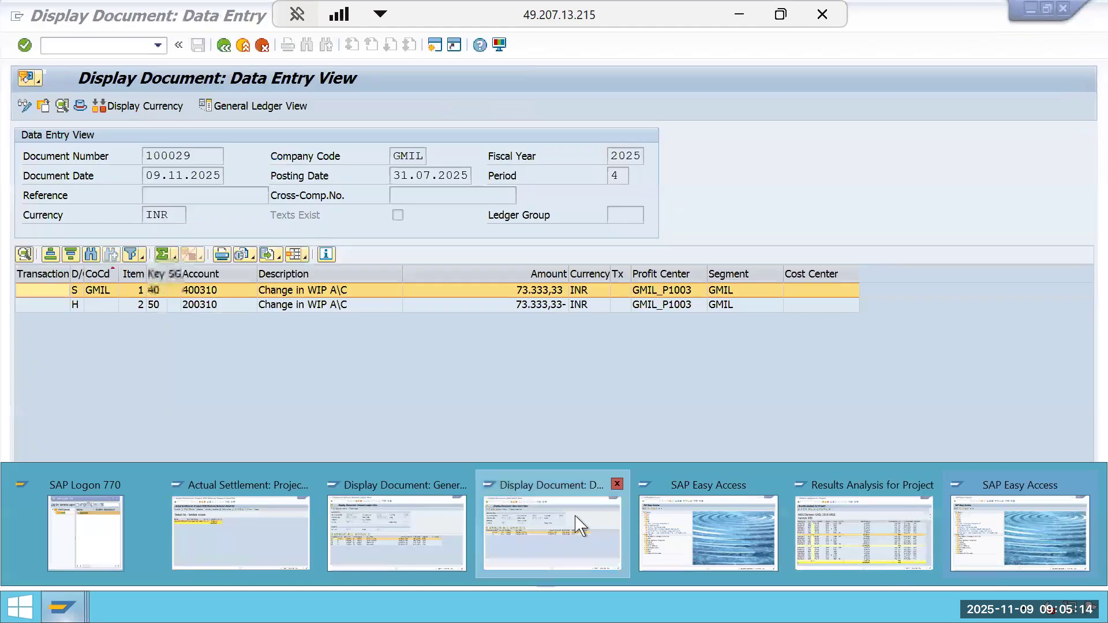
click(580, 525)
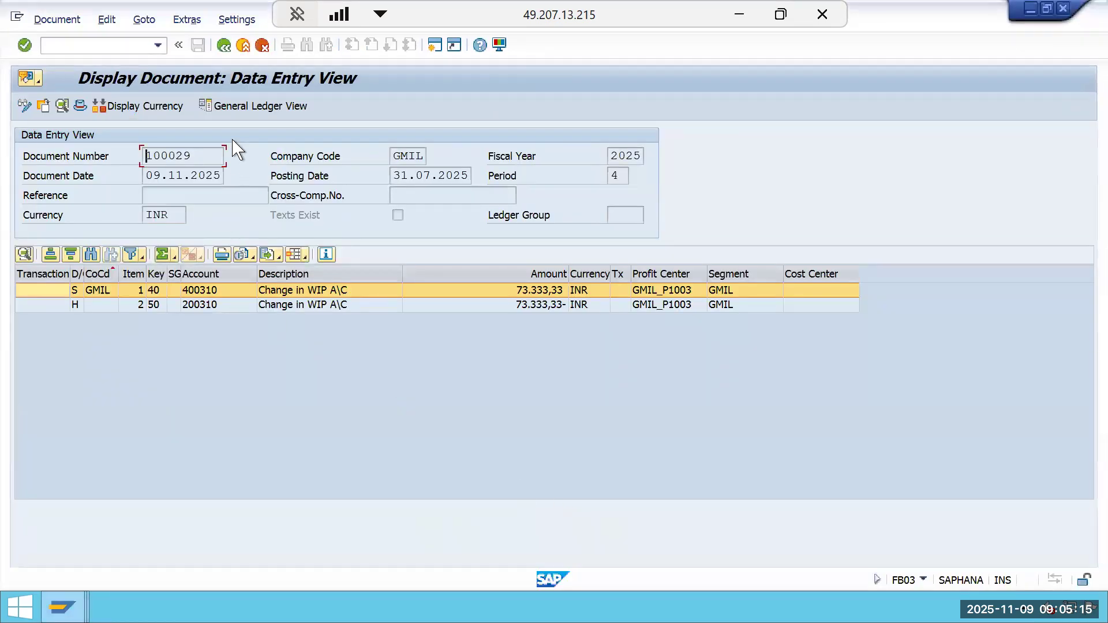
click(223, 47)
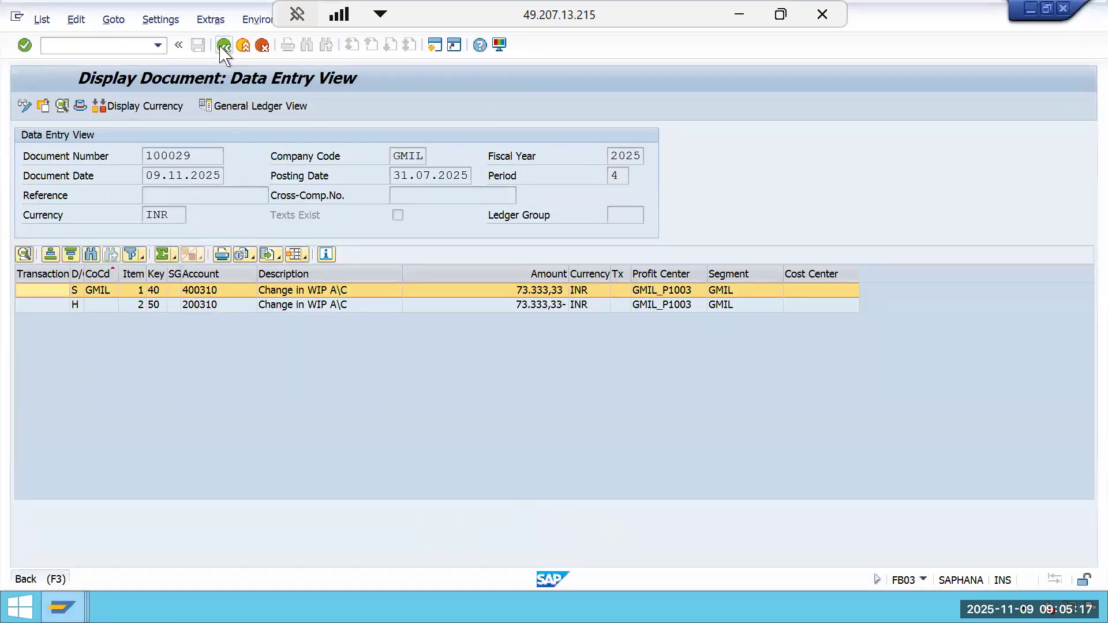
click(367, 139)
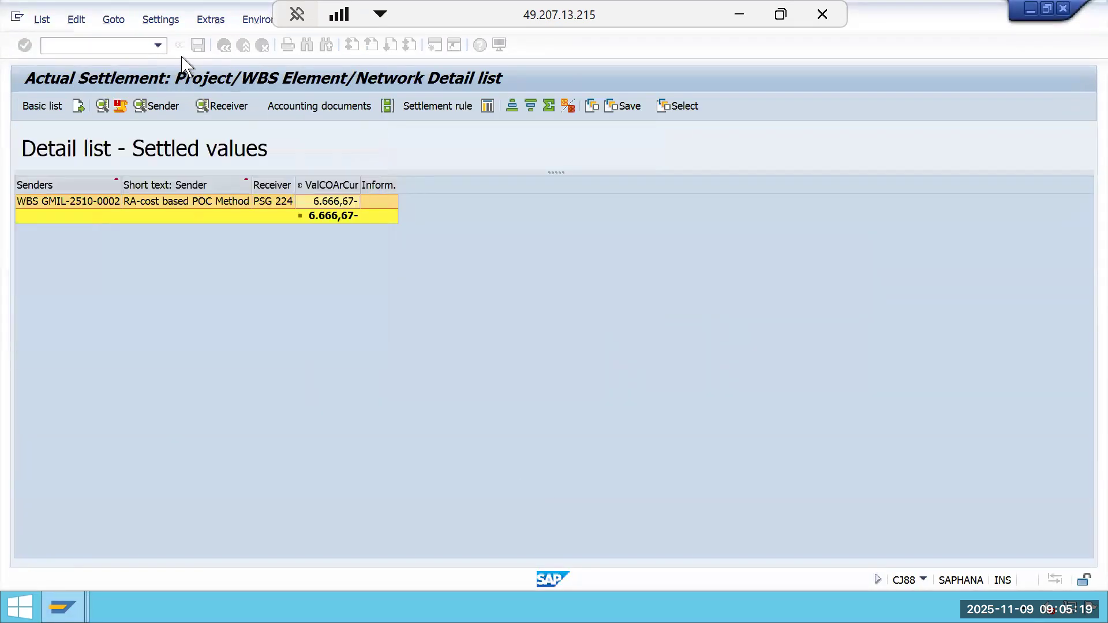
click(224, 46)
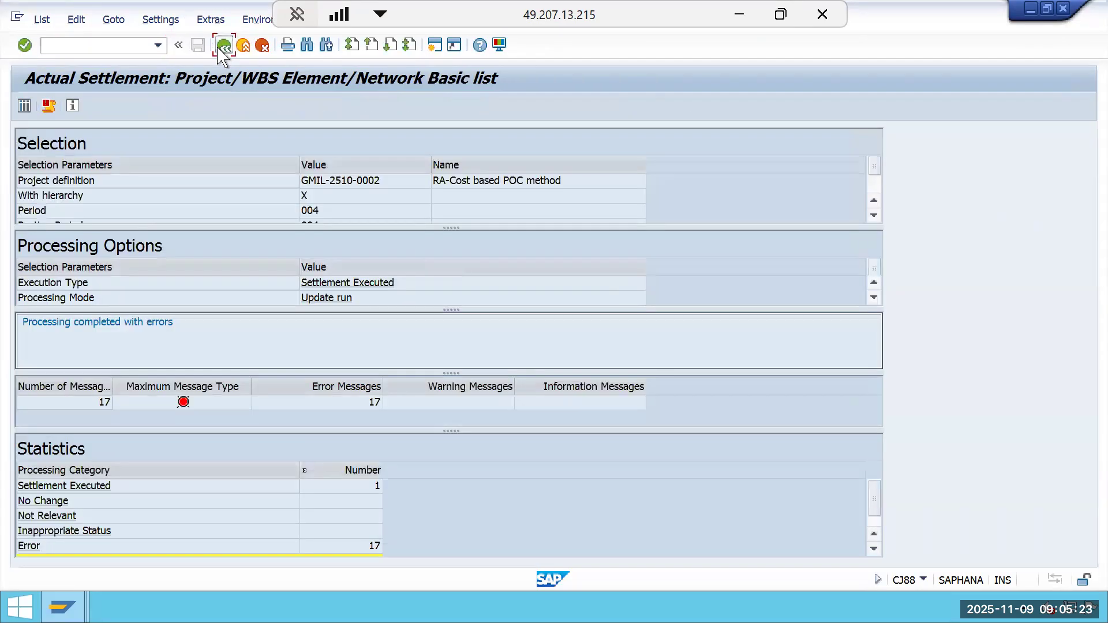
click(223, 46)
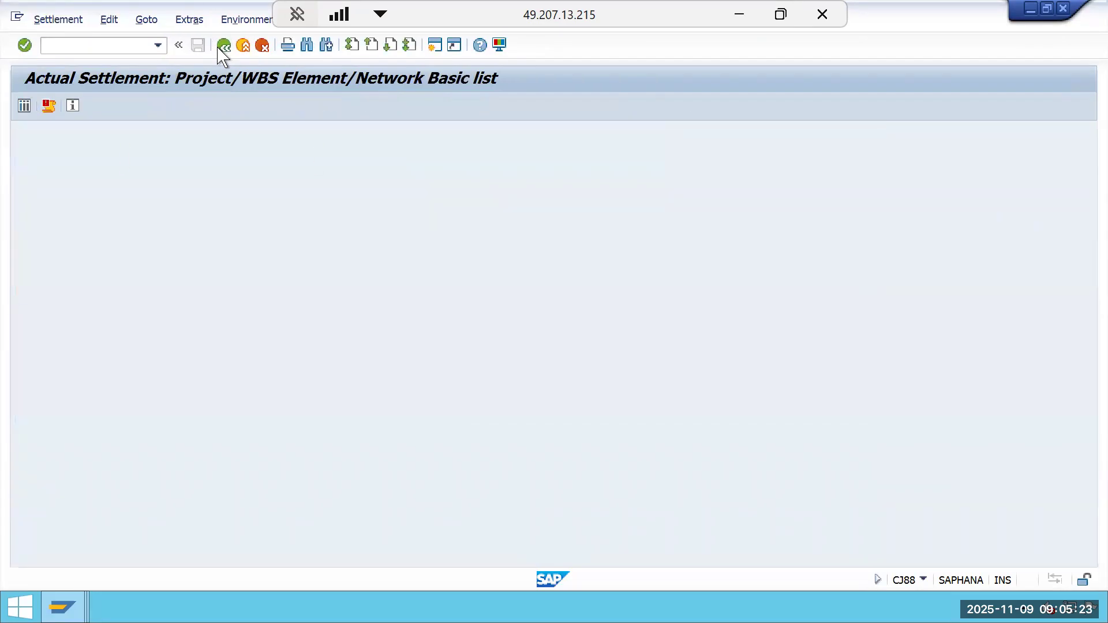
click(223, 46)
click(246, 48)
Switch to the Results Analysis for Project session for WBS GMIL-2510-0002 and restore its window to full size.
click(62, 607)
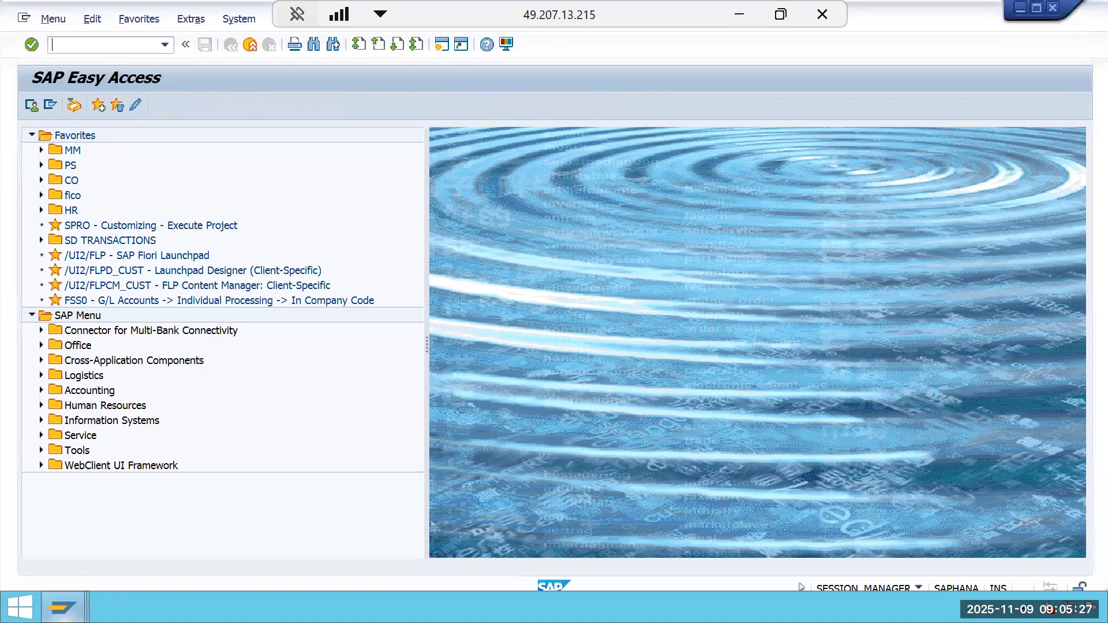
click(786, 549)
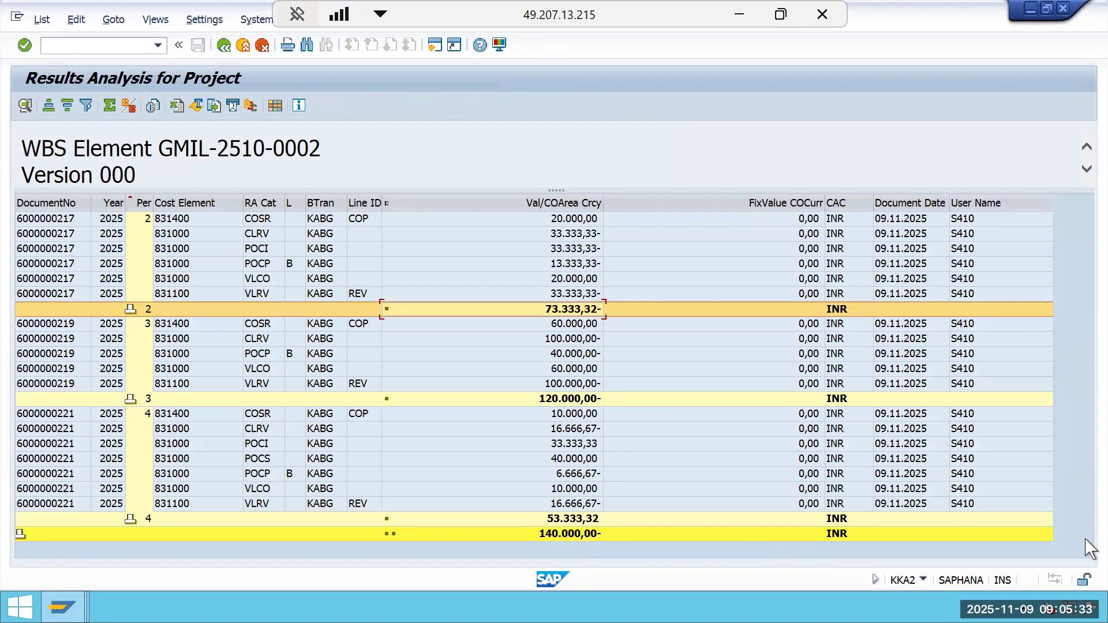
key(super+Left)
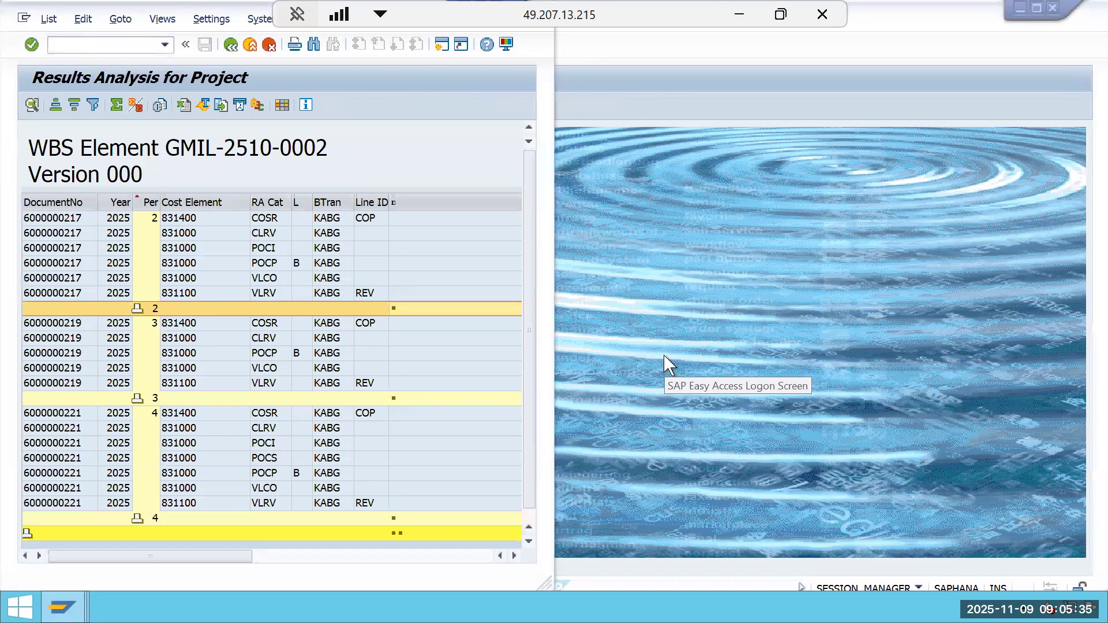
drag(213, 11, 222, 147)
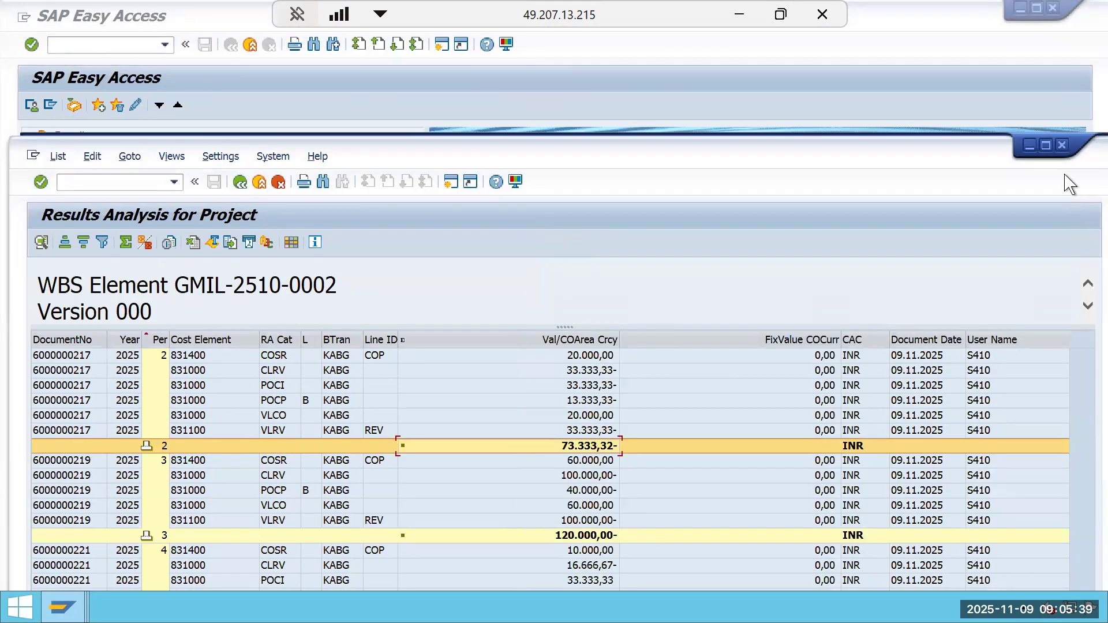
click(1046, 146)
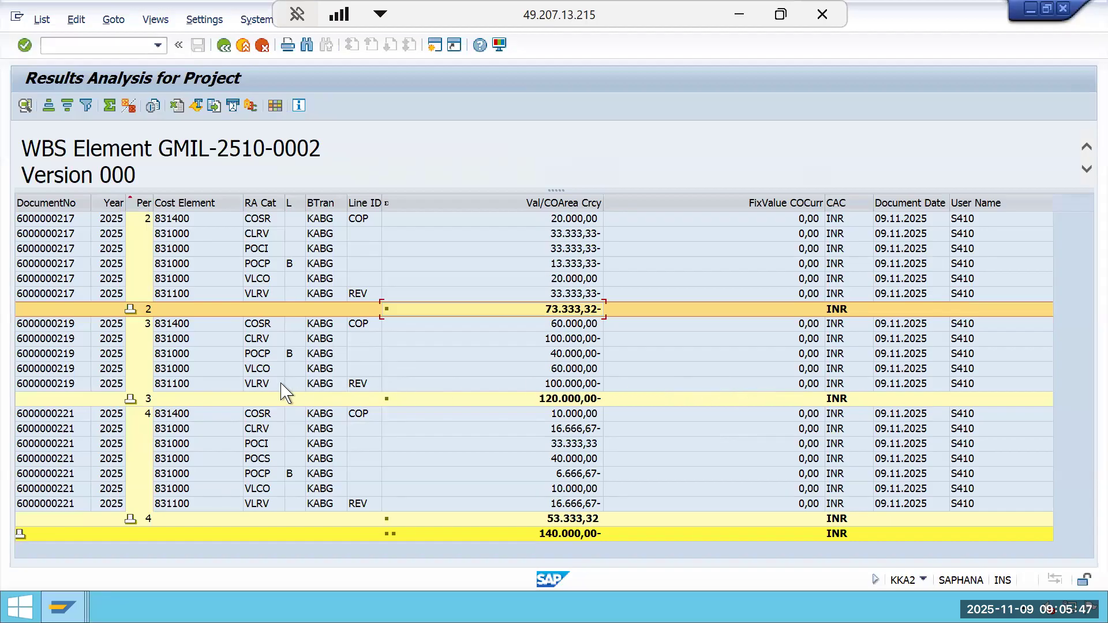
Examine the POCI, POCP and POCS results analysis lines and their values for periods 2 to 4.
click(255, 250)
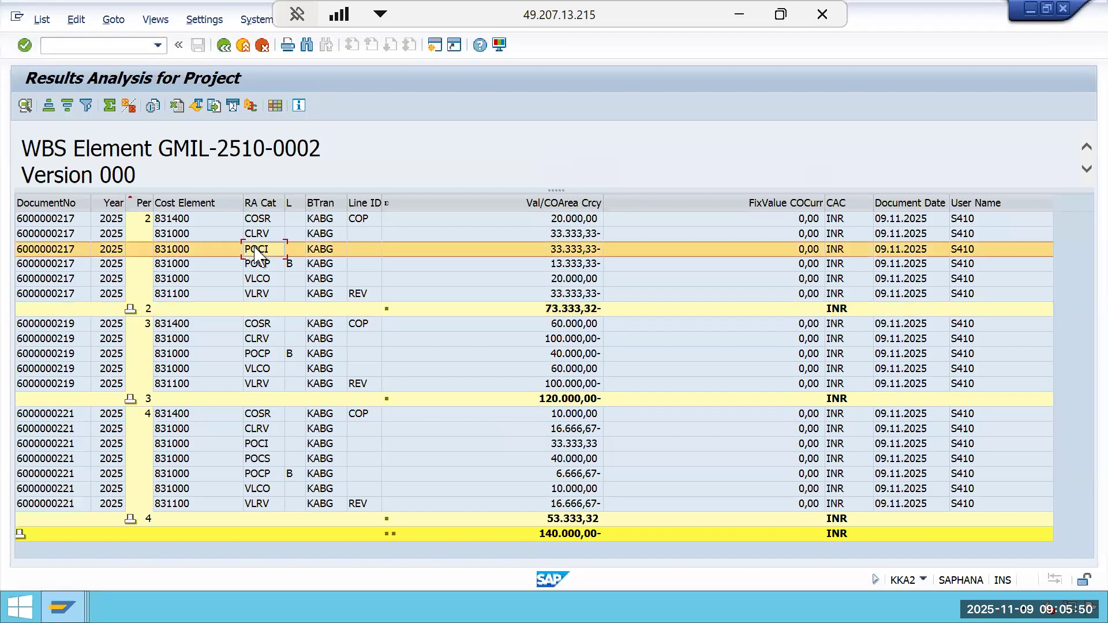
click(267, 358)
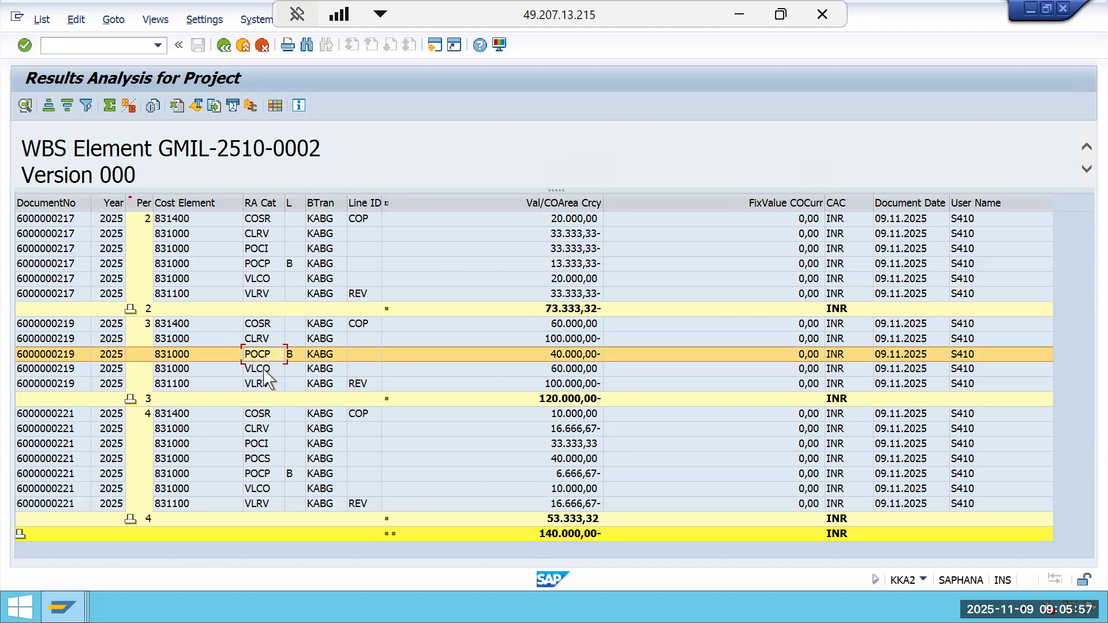
click(262, 266)
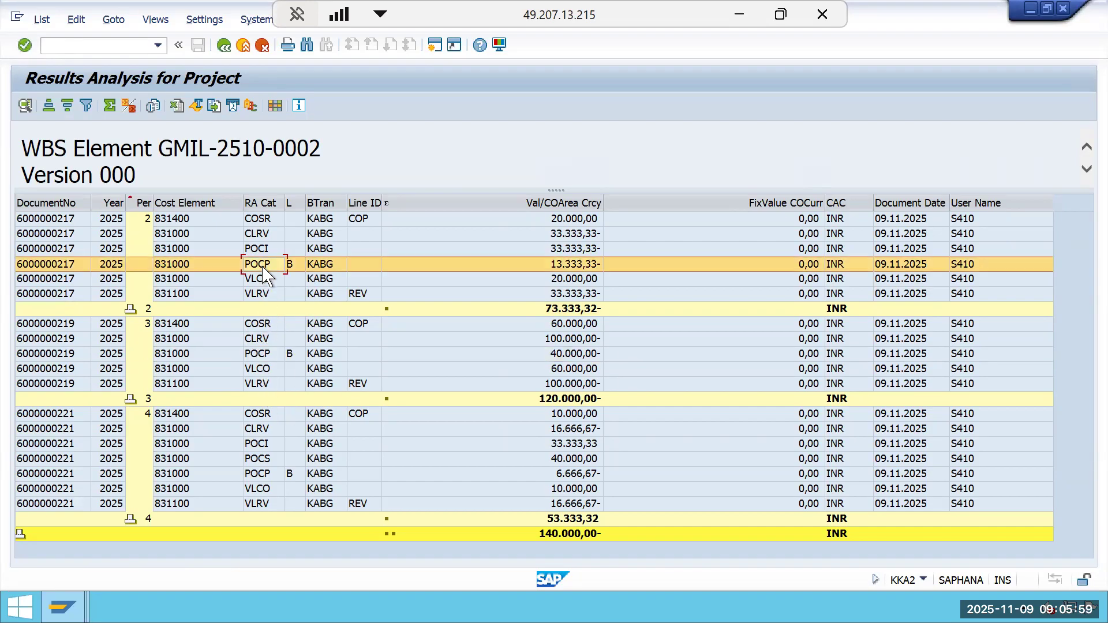
click(265, 462)
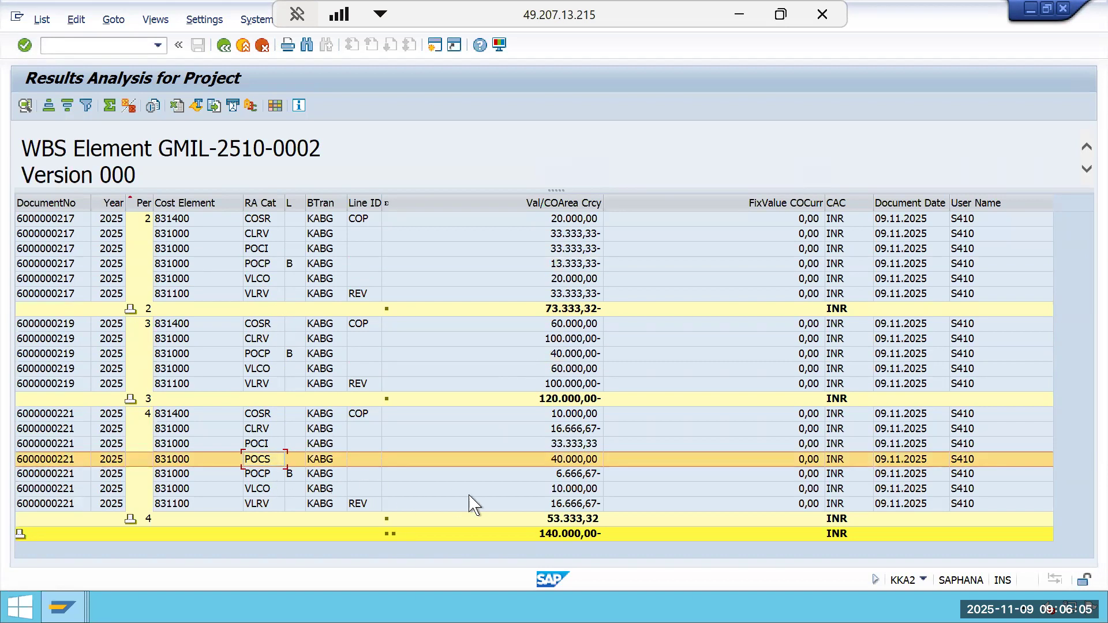
click(583, 444)
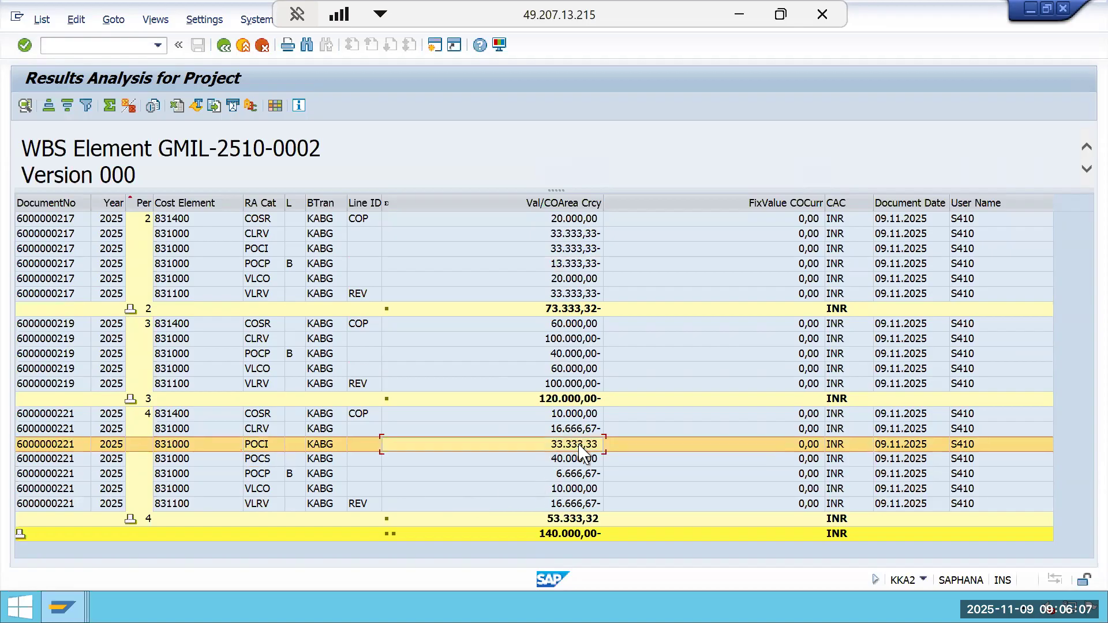
click(564, 253)
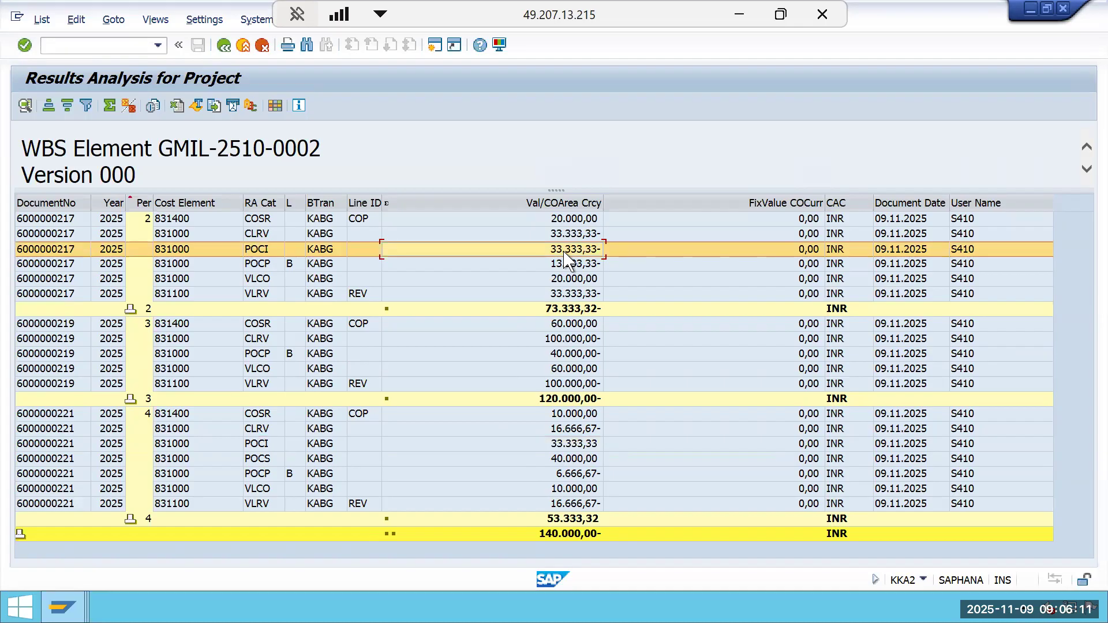
click(269, 251)
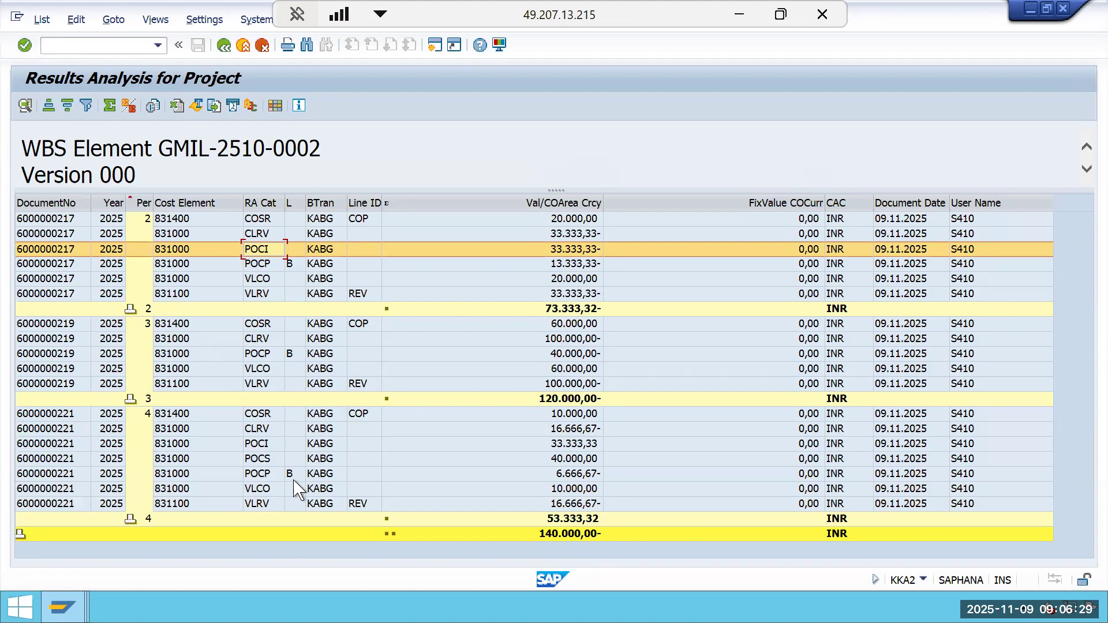
click(271, 464)
click(554, 444)
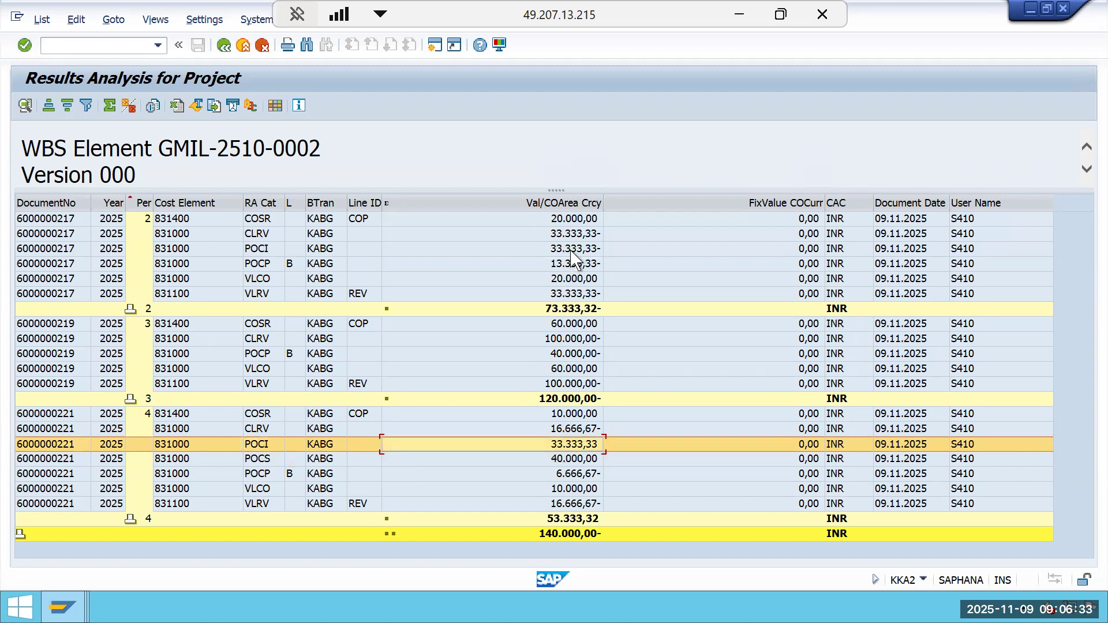
click(374, 460)
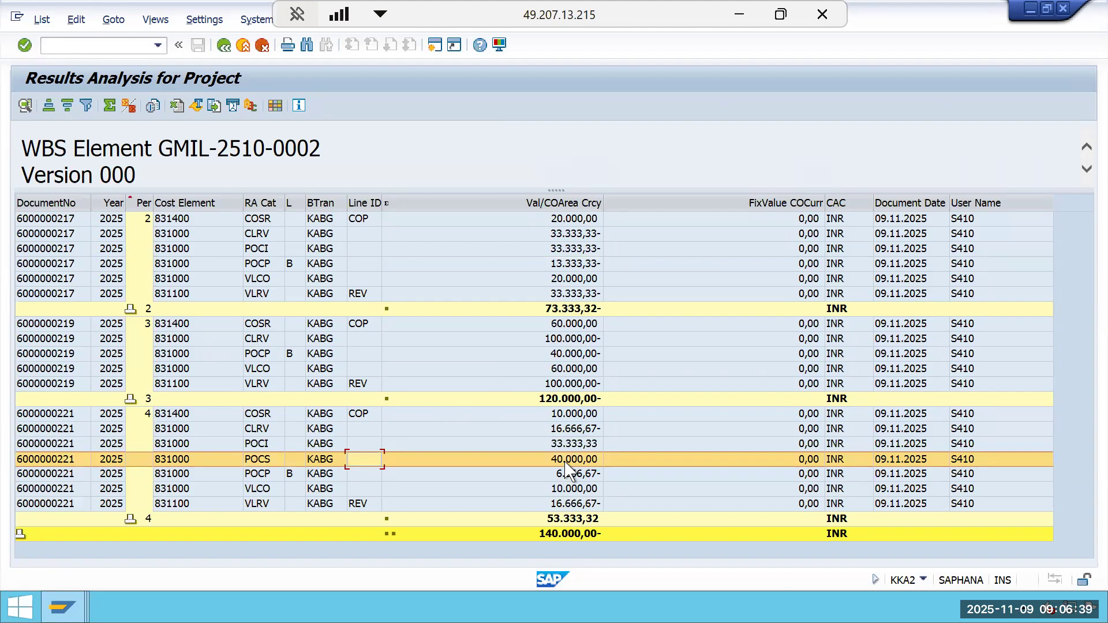
key(super+Down)
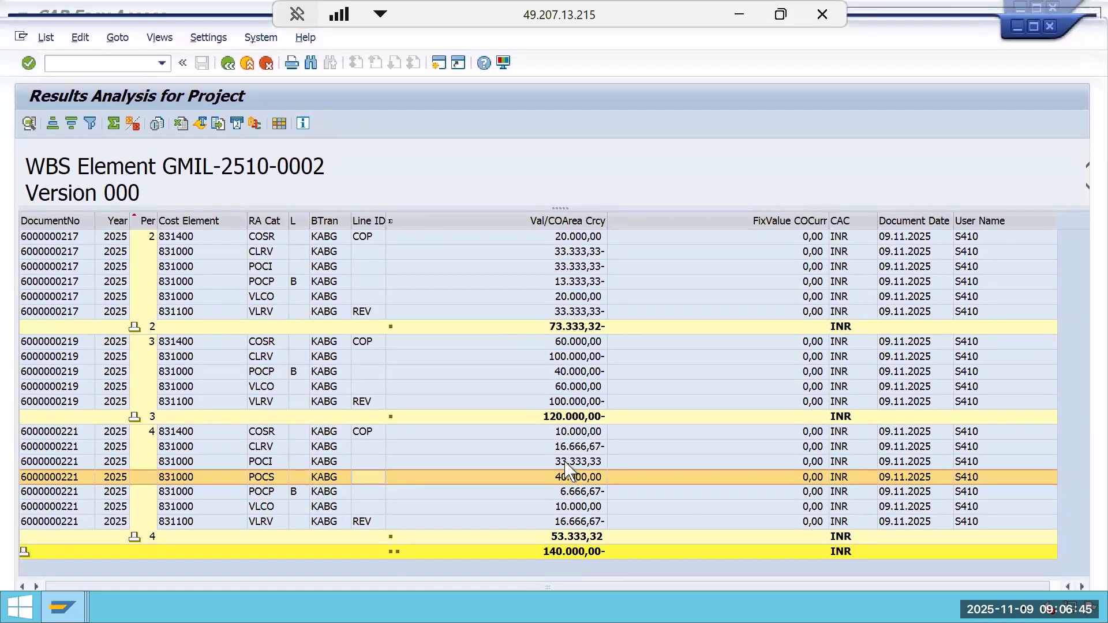
key(super+Right)
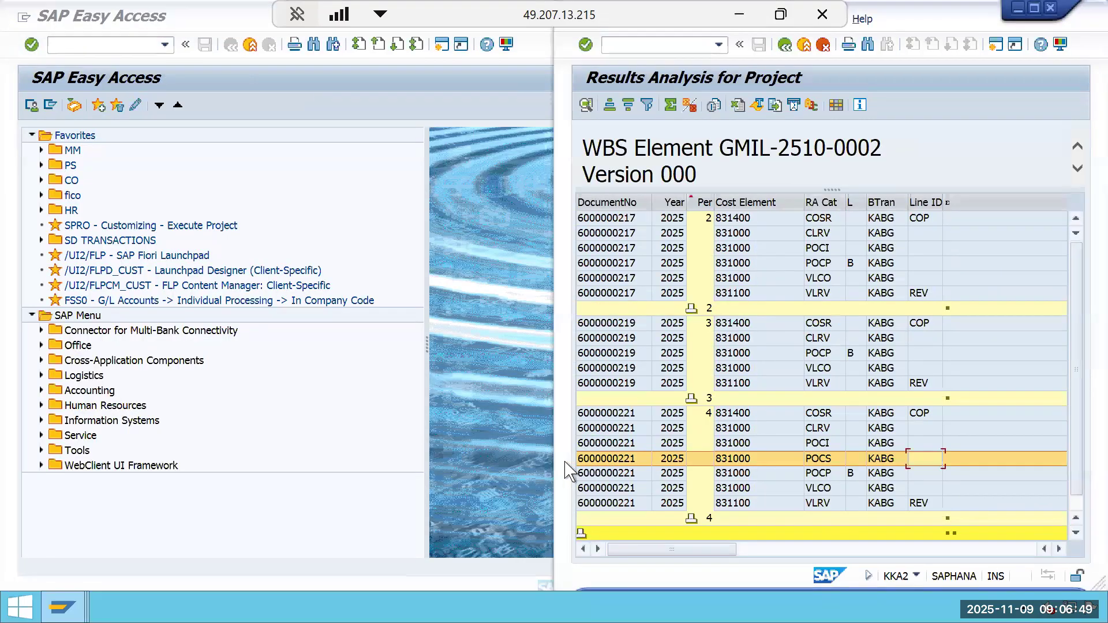
click(1033, 9)
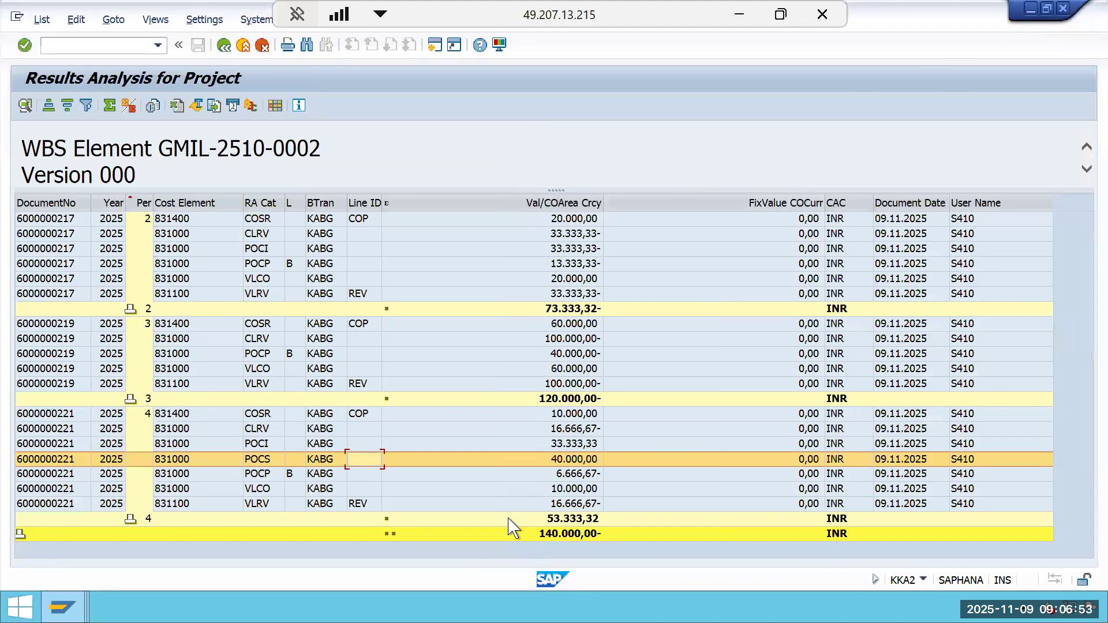
Review the SAP Help cost-based POC example for period 03, including the revenue surplus and income statement values.
click(739, 18)
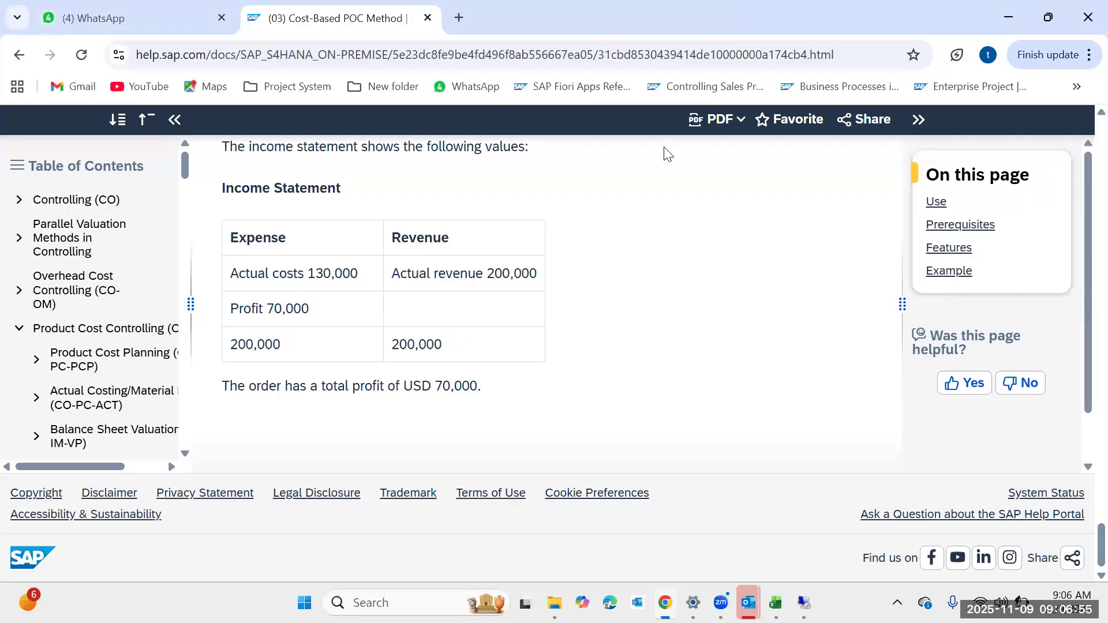
scroll(554, 315, up, 10)
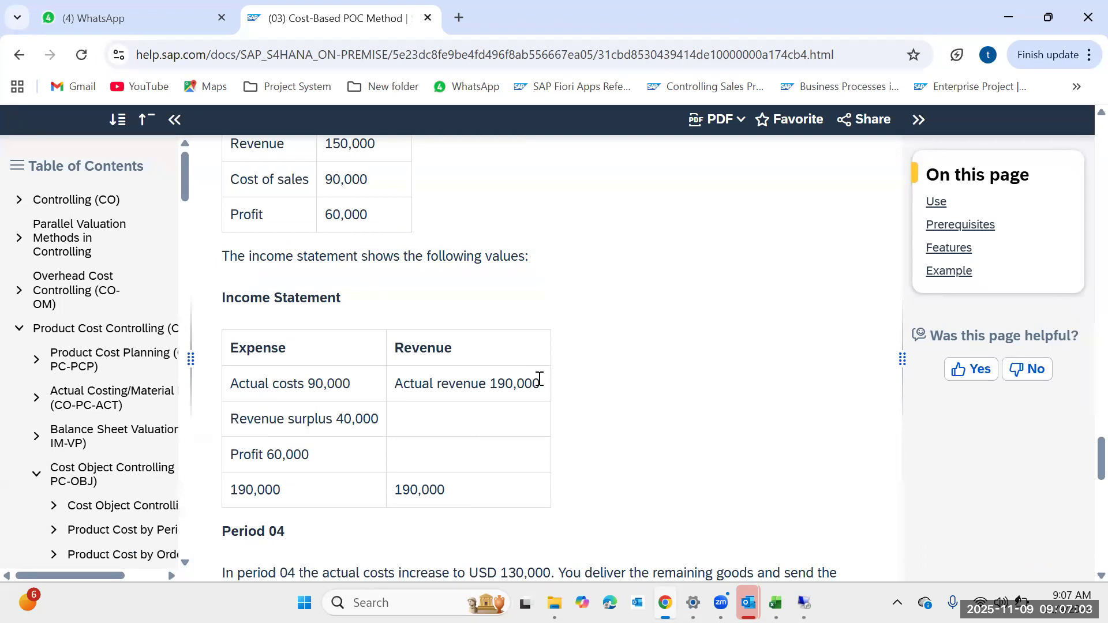
scroll(537, 380, up, 1)
scroll(539, 386, up, 4)
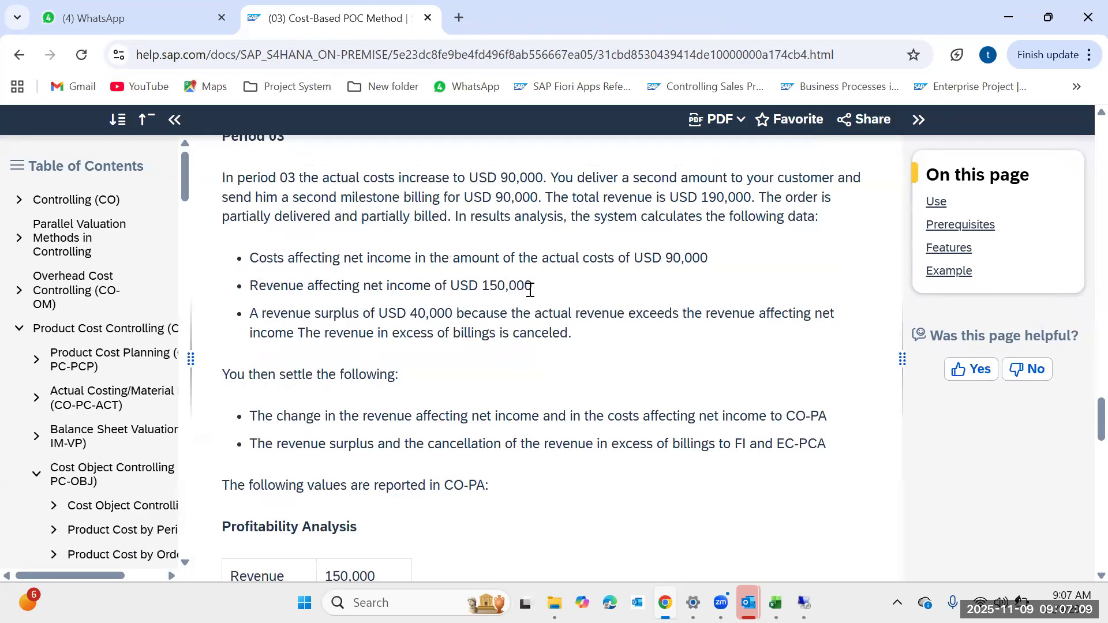
drag(533, 288, 485, 293)
scroll(497, 317, down, 3)
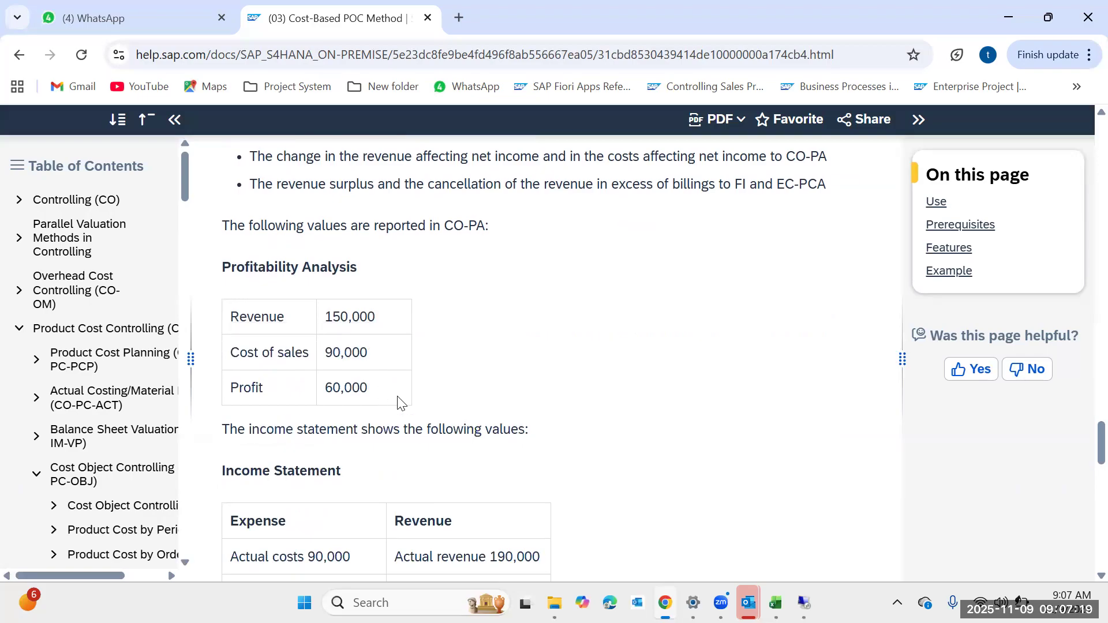
scroll(461, 421, down, 3)
drag(541, 390, 485, 381)
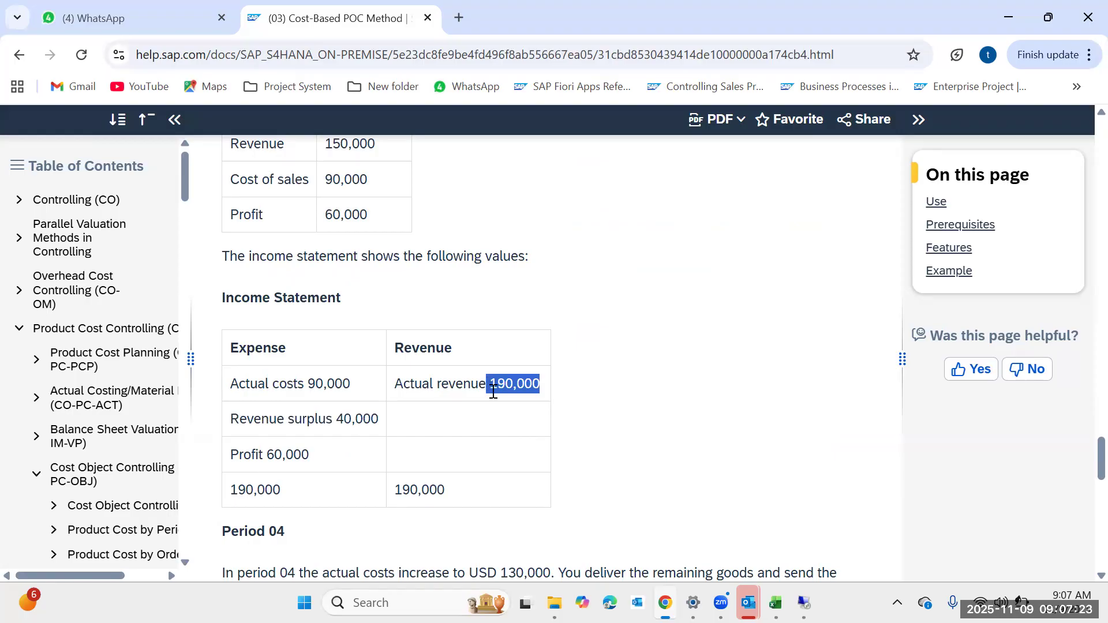
Return to the results analysis list and compare the period 4 POCI and POCS values.
mouse_move(803, 602)
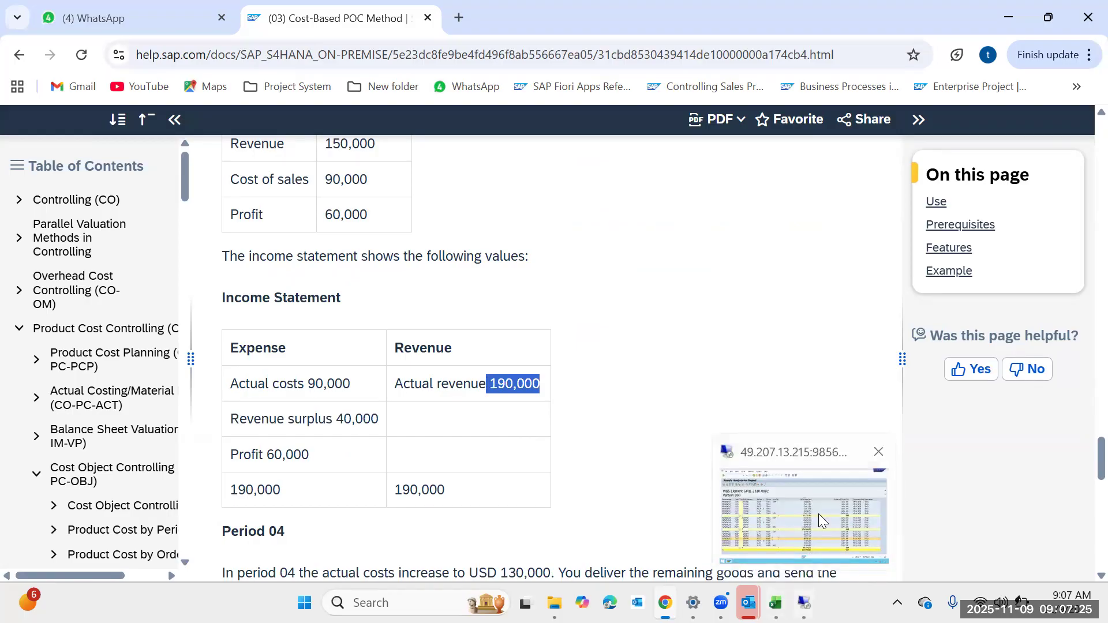
click(818, 513)
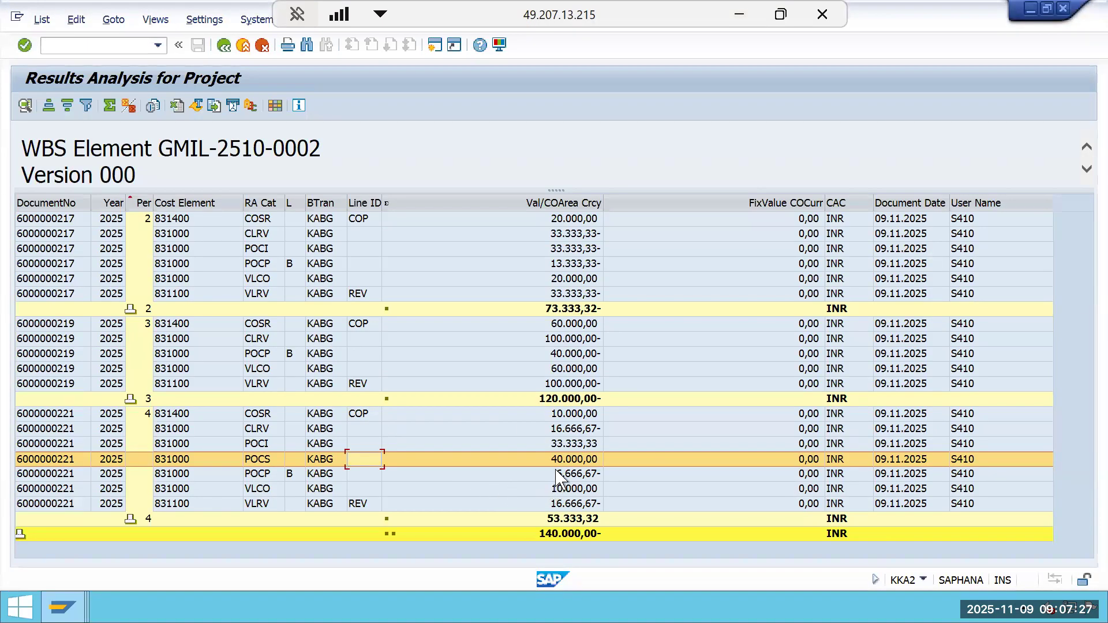
click(568, 461)
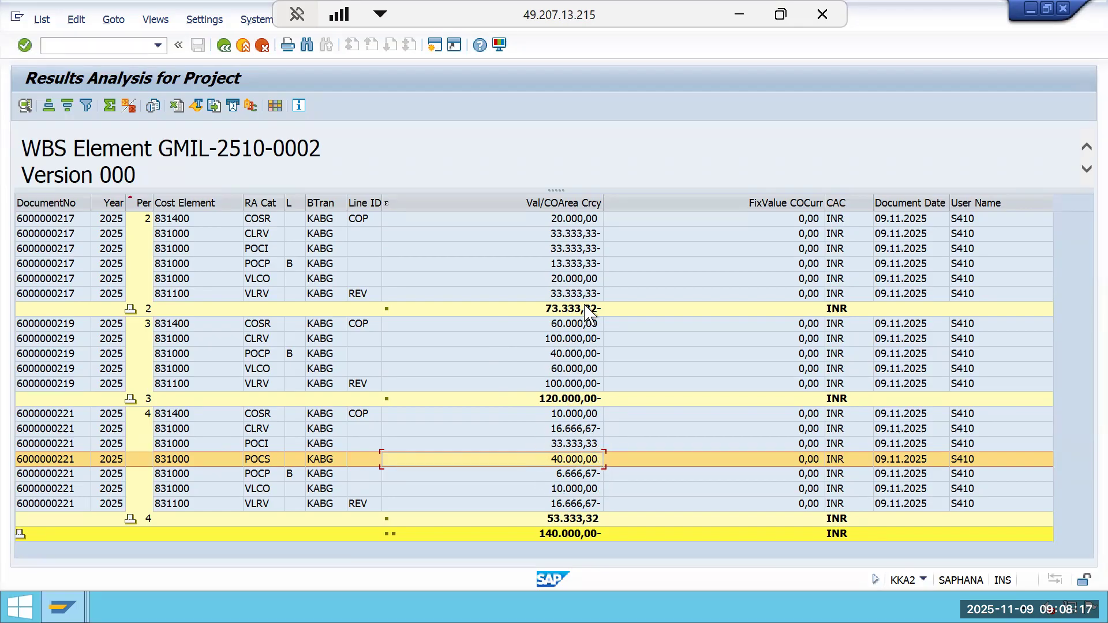
click(583, 445)
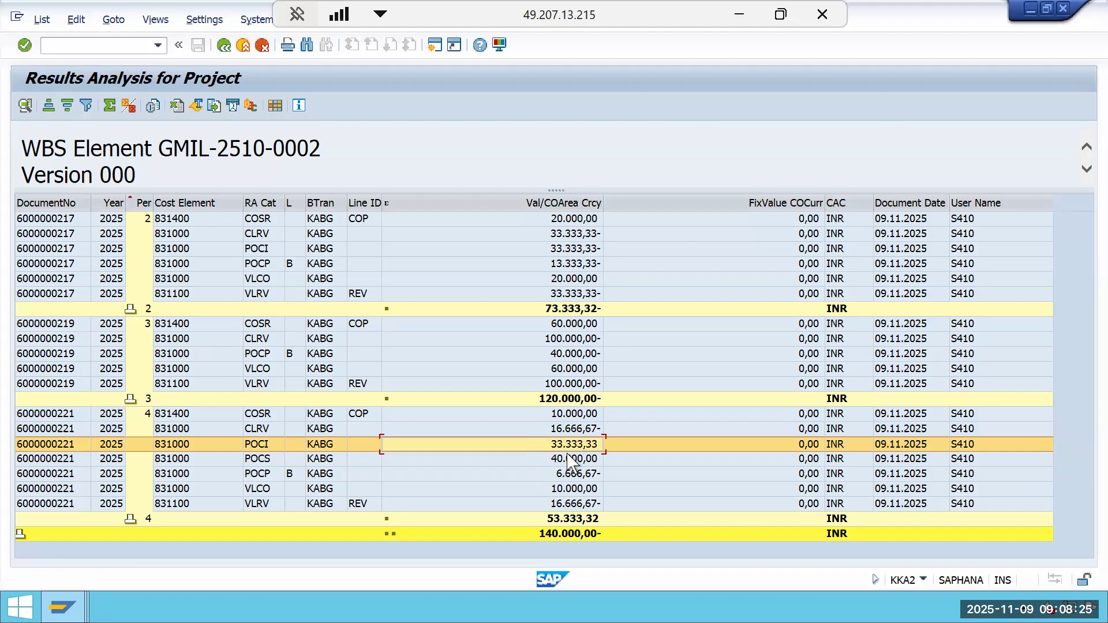
click(569, 460)
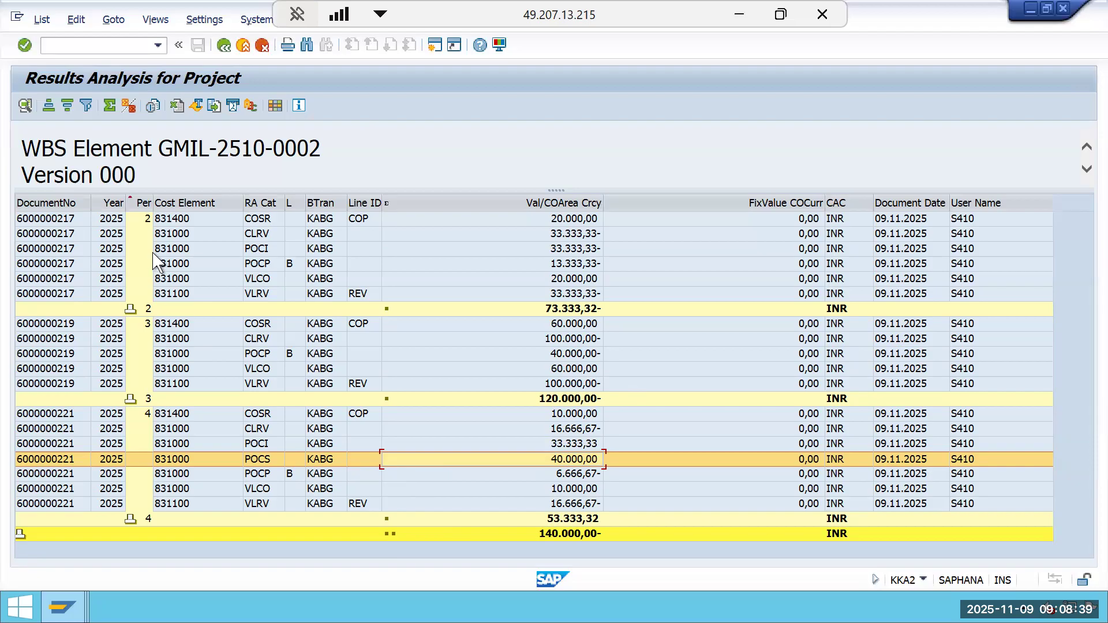
Go back to the selection screen, set the period to 5, and display the results analysis line items.
click(223, 45)
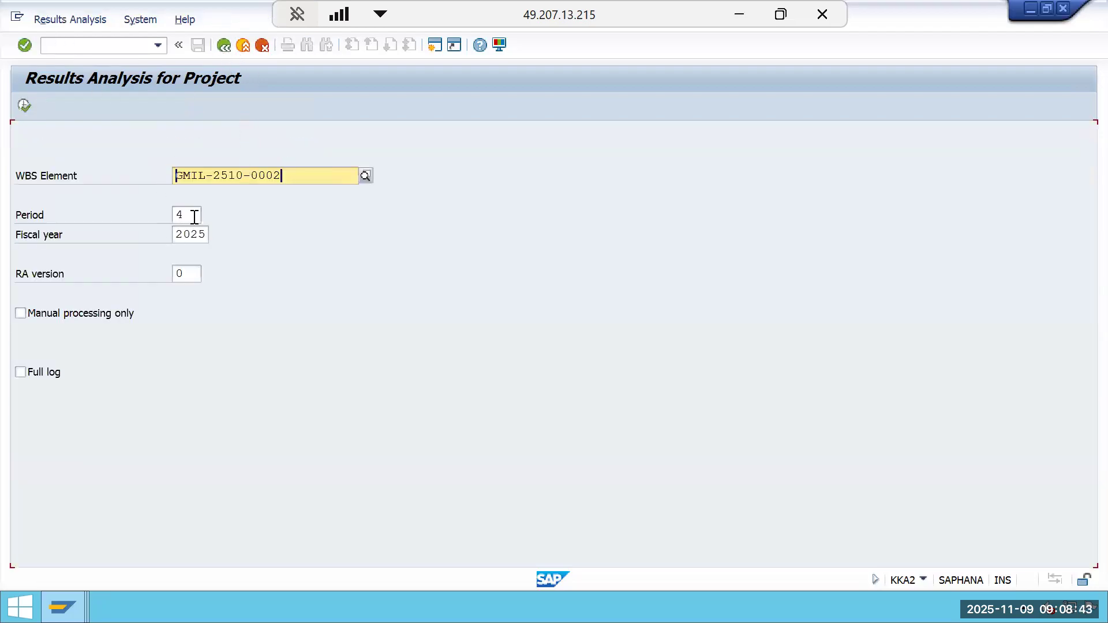
click(191, 215)
key(BackSpace)
text(5)
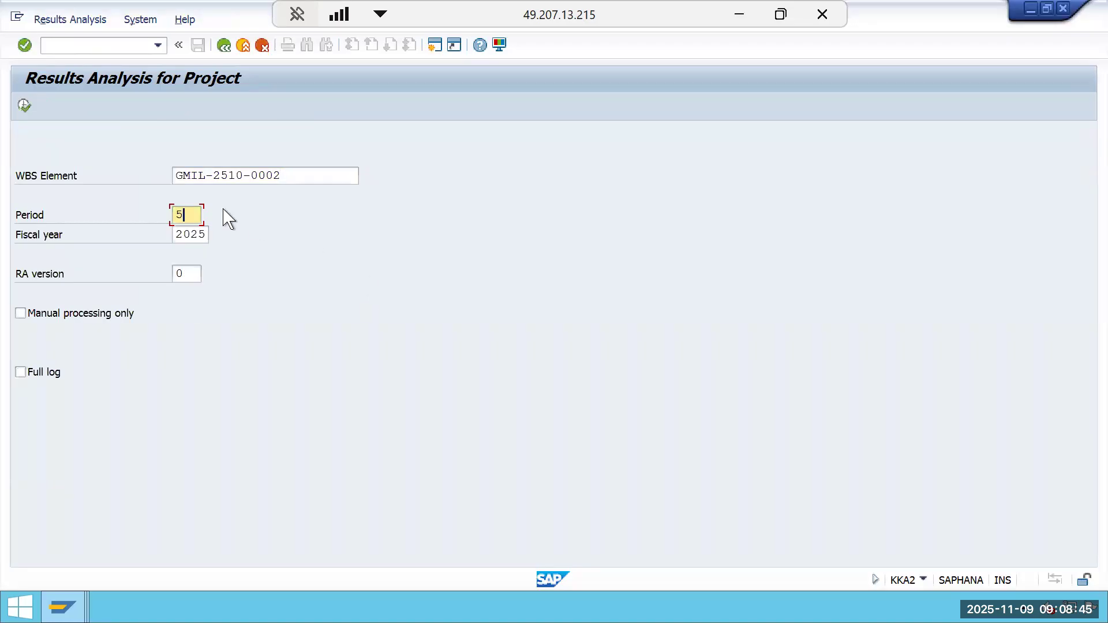
click(72, 21)
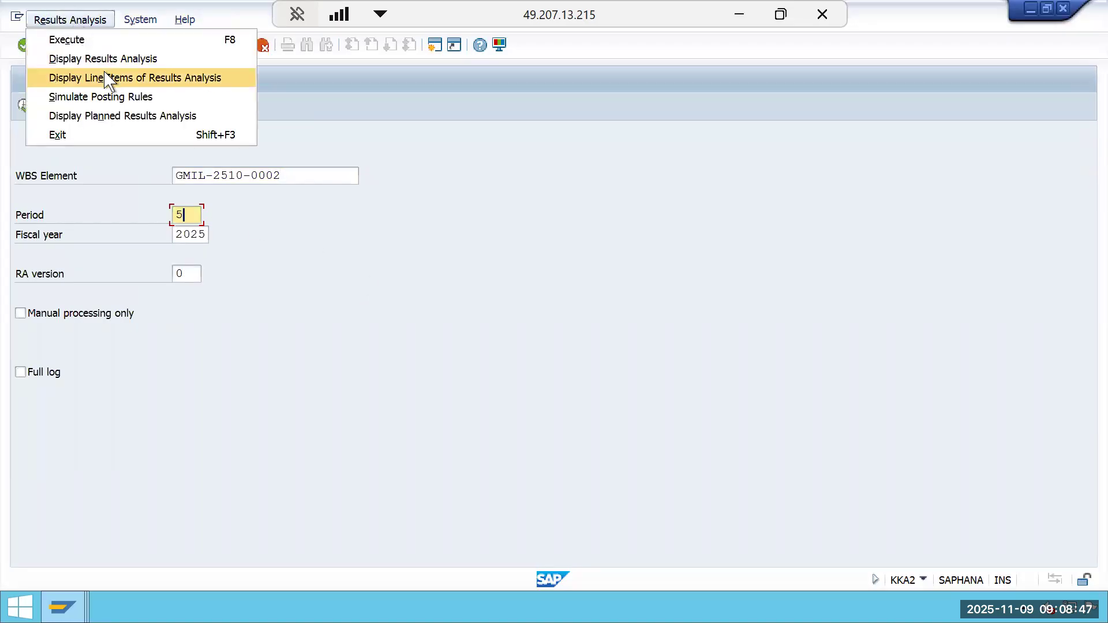
click(109, 78)
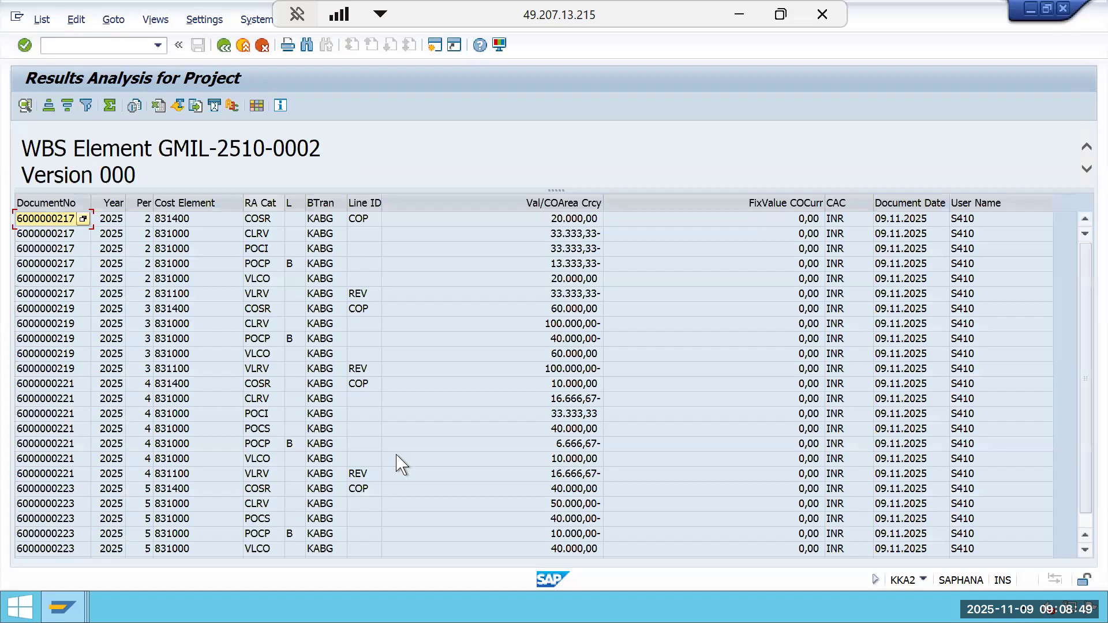
Total the value column and add subtotals by period in the line item list.
scroll(407, 473, down, 1)
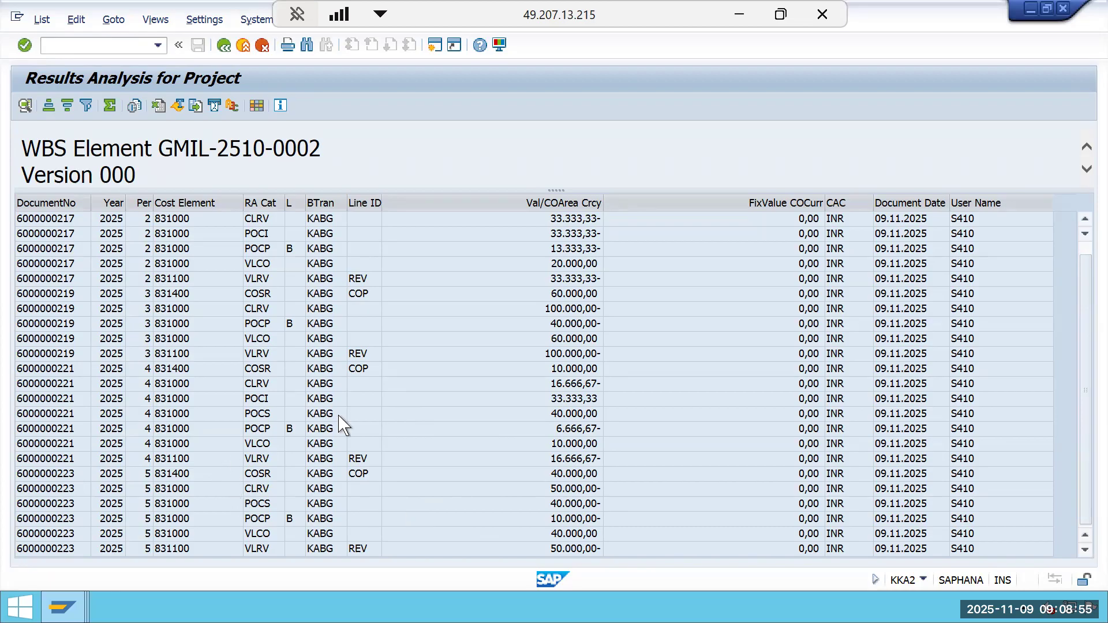
click(566, 203)
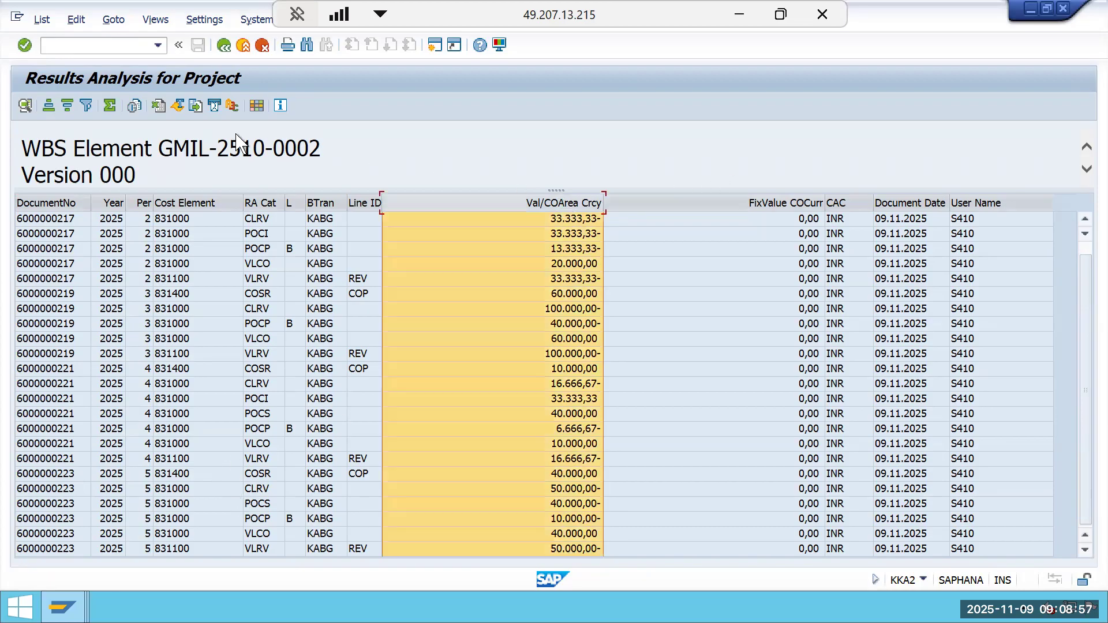
click(109, 105)
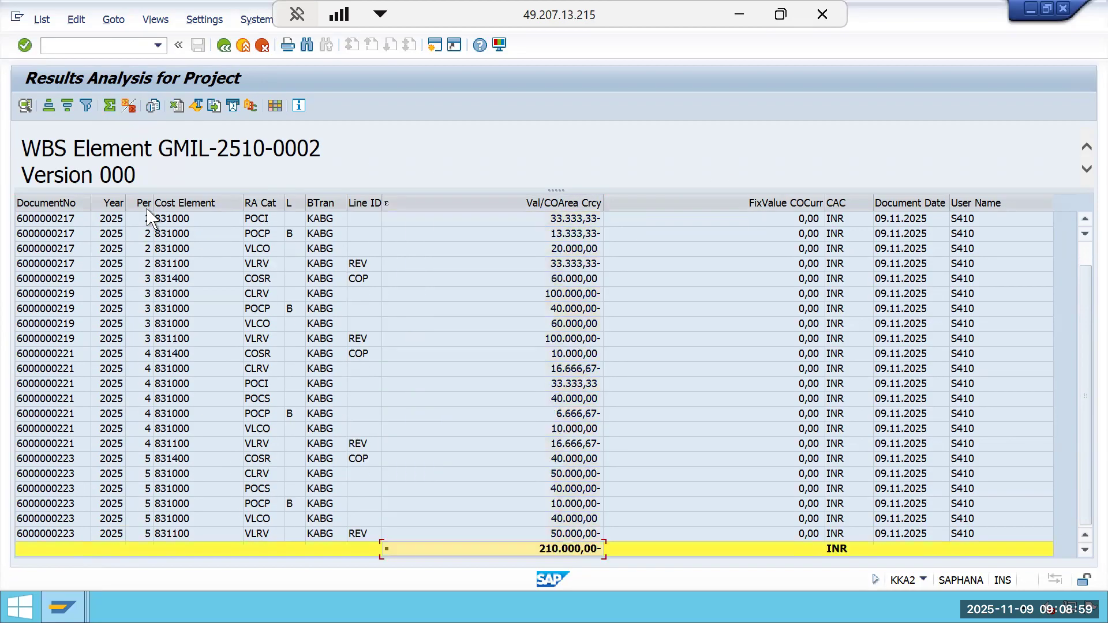
click(143, 203)
click(128, 107)
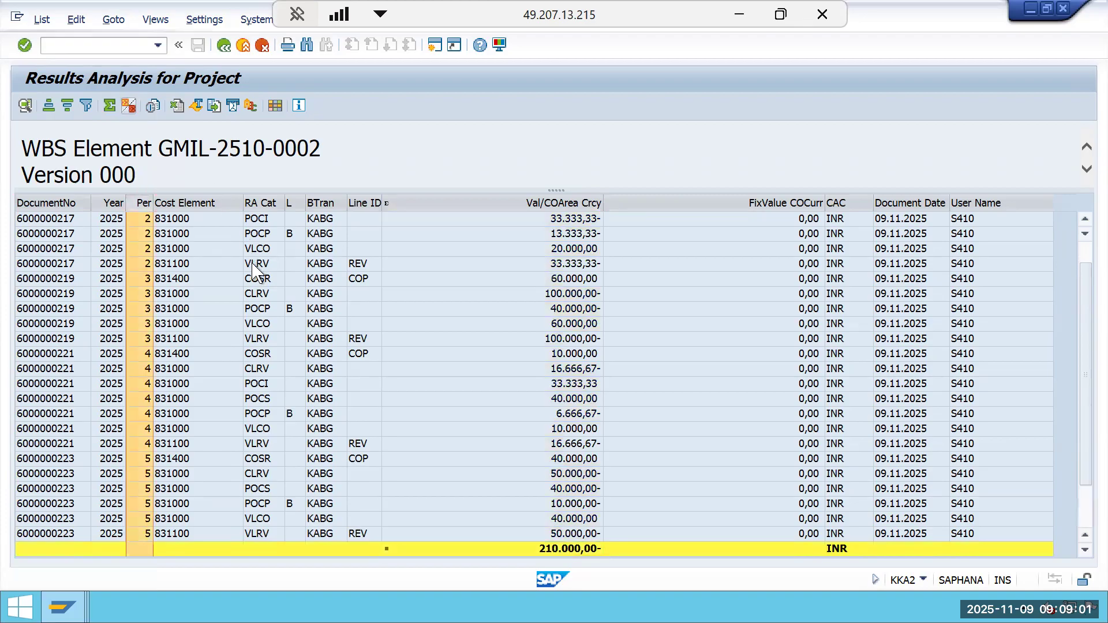
scroll(662, 493, down, 2)
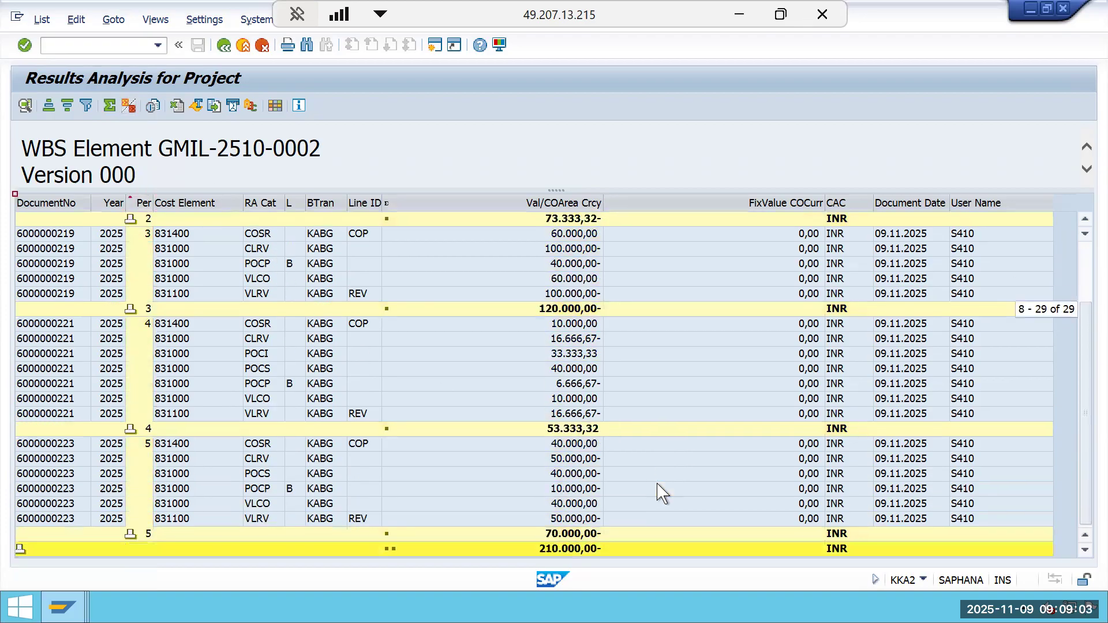
Compare the POCS values of periods 4 and 5 with the period 3 POCP value.
click(591, 369)
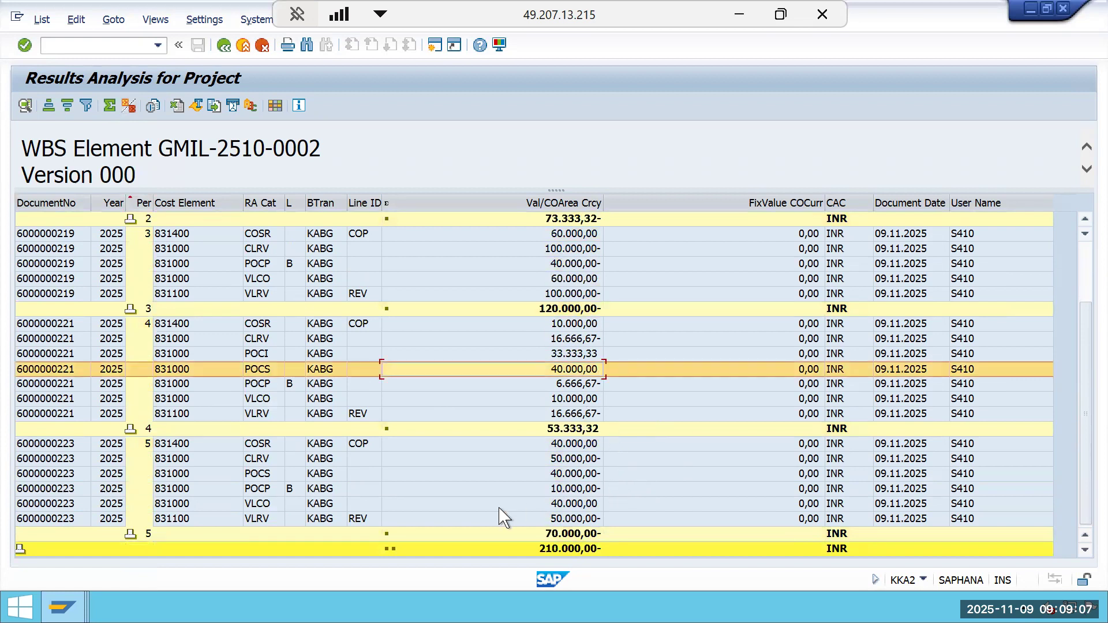
click(578, 473)
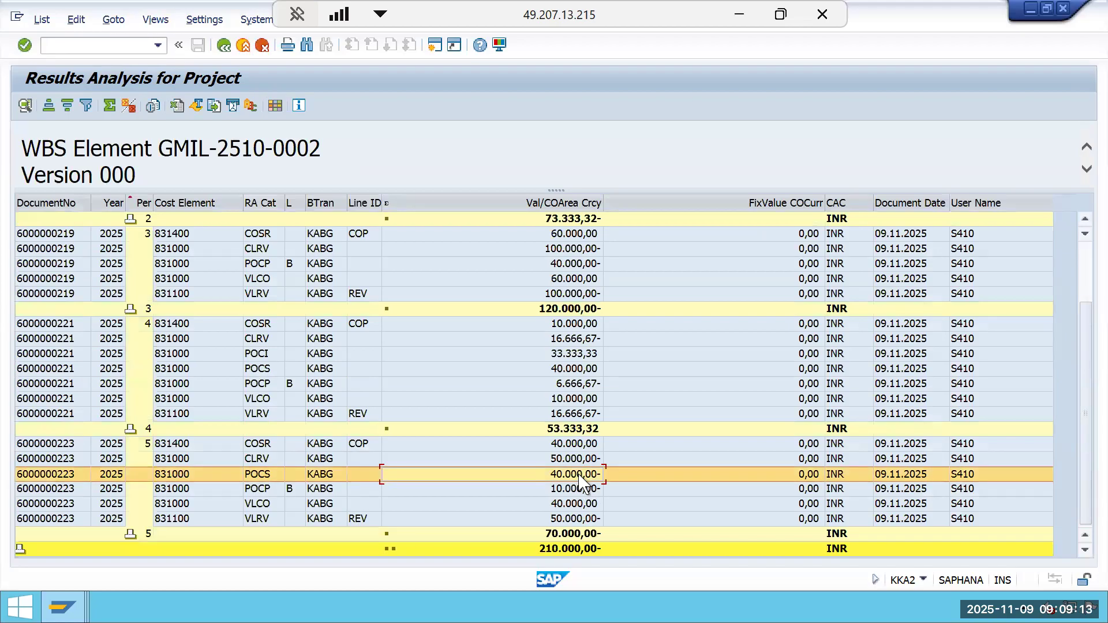
click(578, 264)
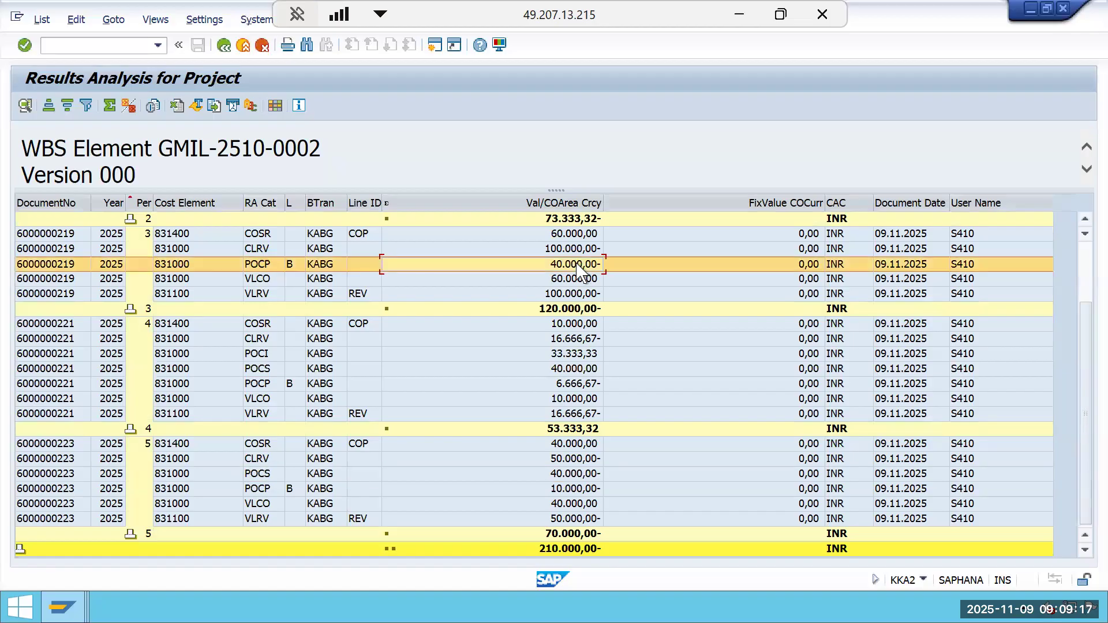
click(581, 474)
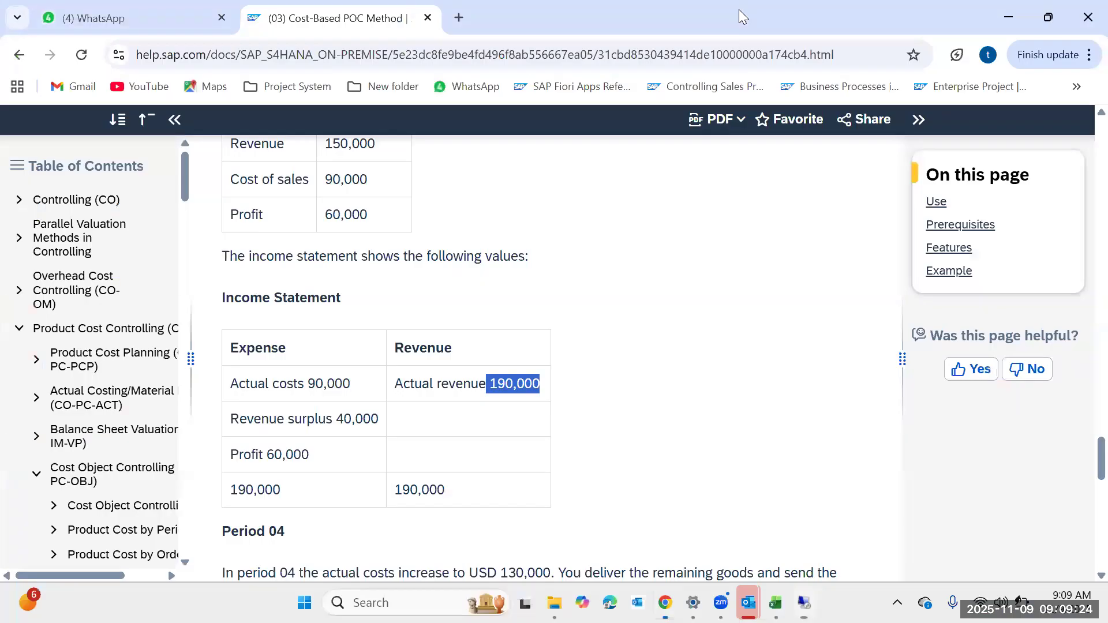
Switch to the SAP Help page and review the period 04 example's costs, revenue, profitability and income statement values.
click(738, 14)
scroll(493, 342, down, 10)
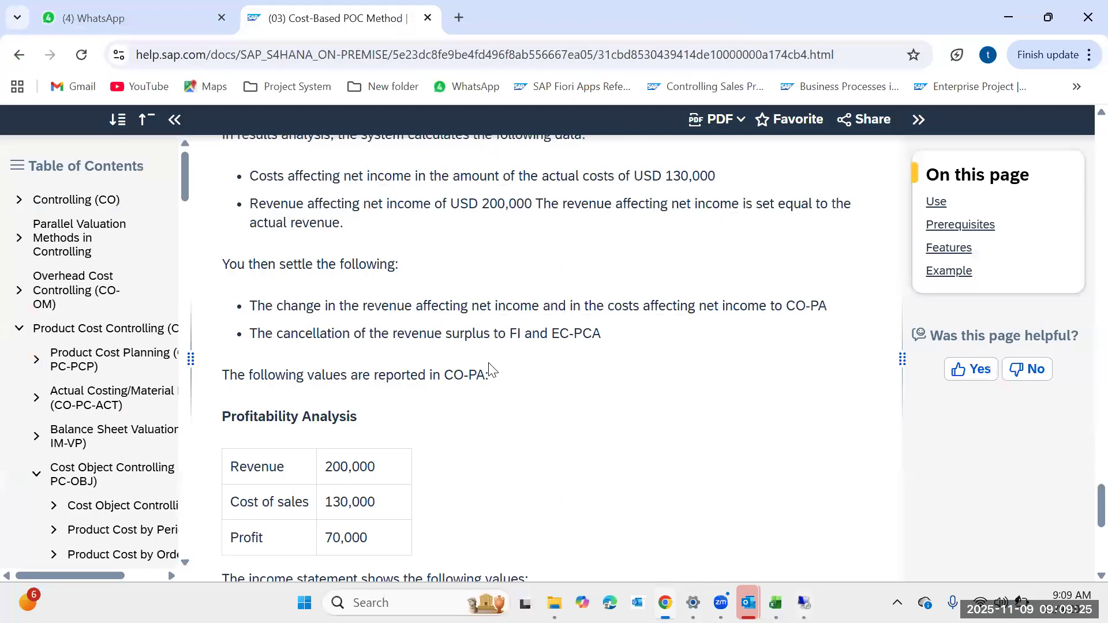
drag(405, 300, 317, 303)
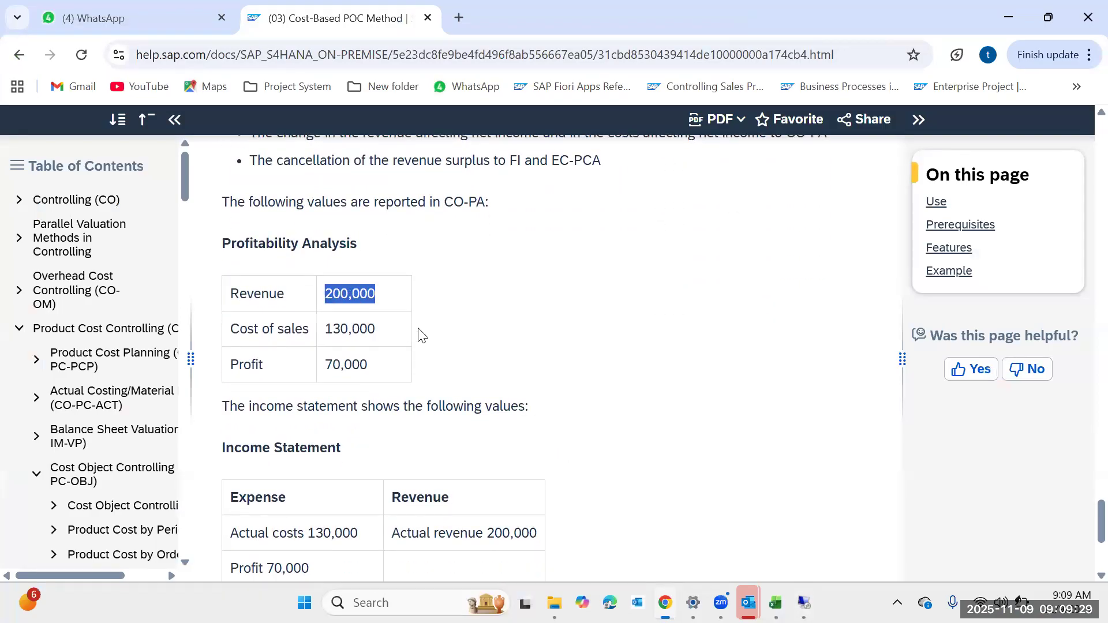
scroll(424, 335, up, 5)
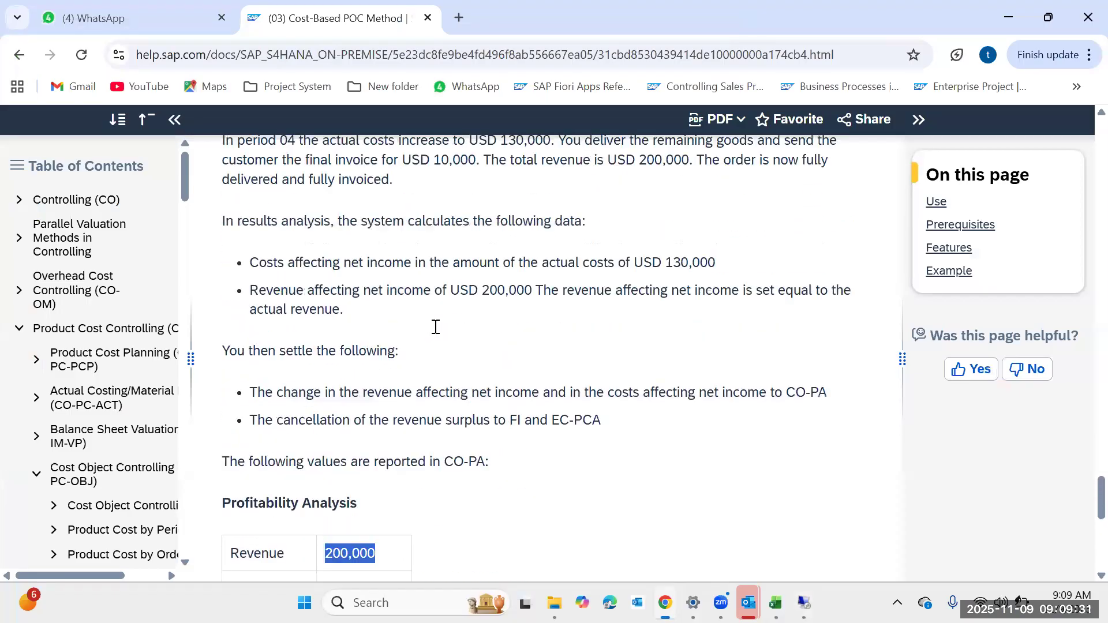
drag(722, 265, 659, 271)
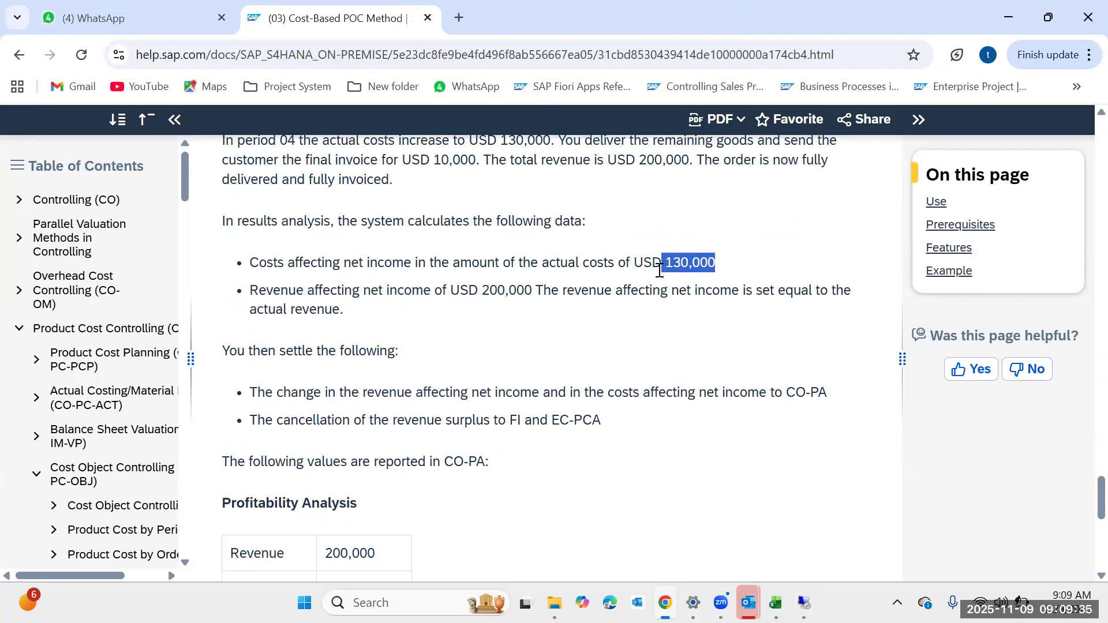
click(530, 289)
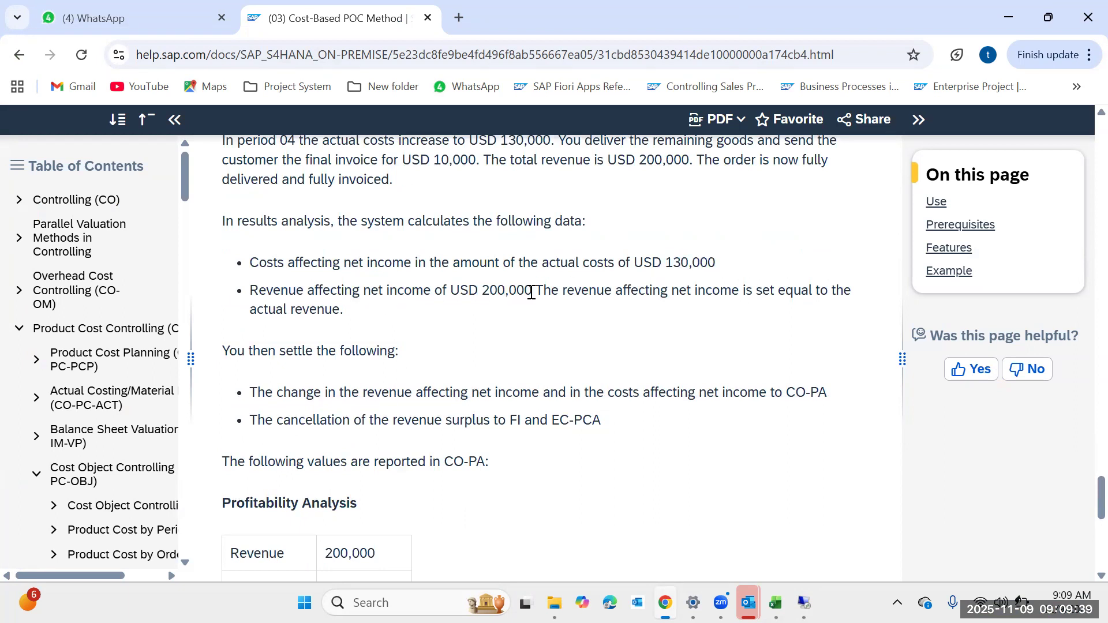
drag(531, 293, 486, 295)
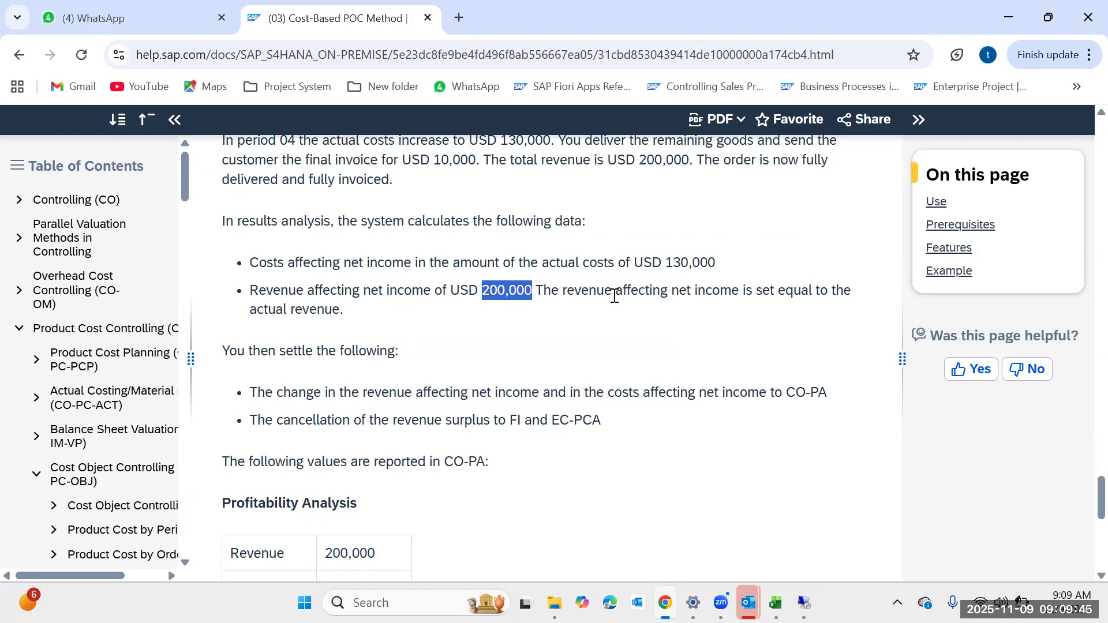
click(719, 296)
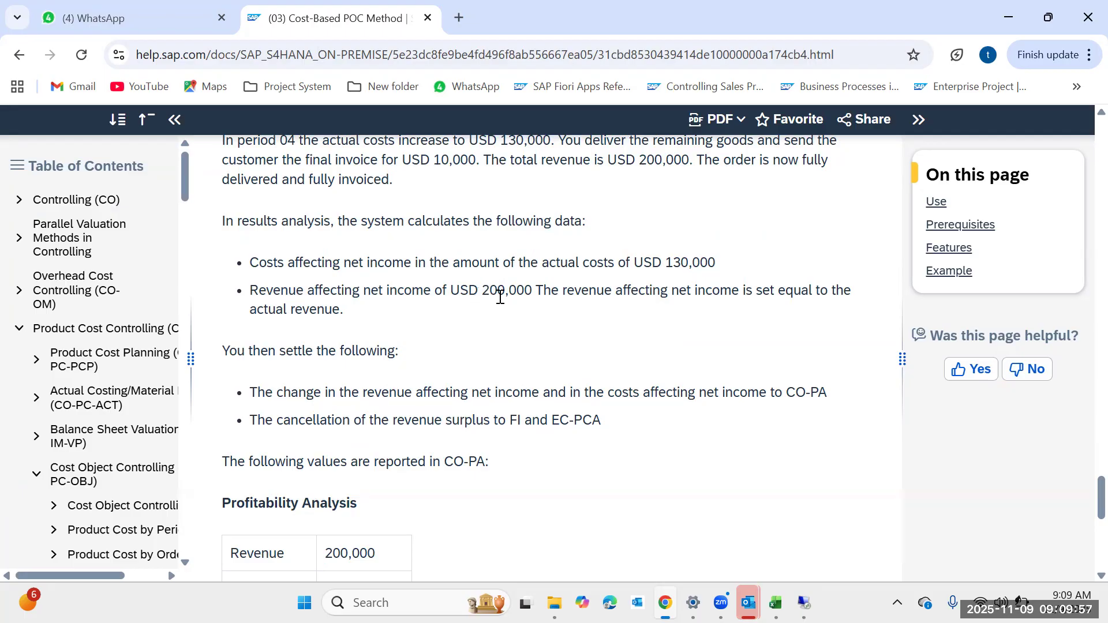
drag(479, 297, 521, 297)
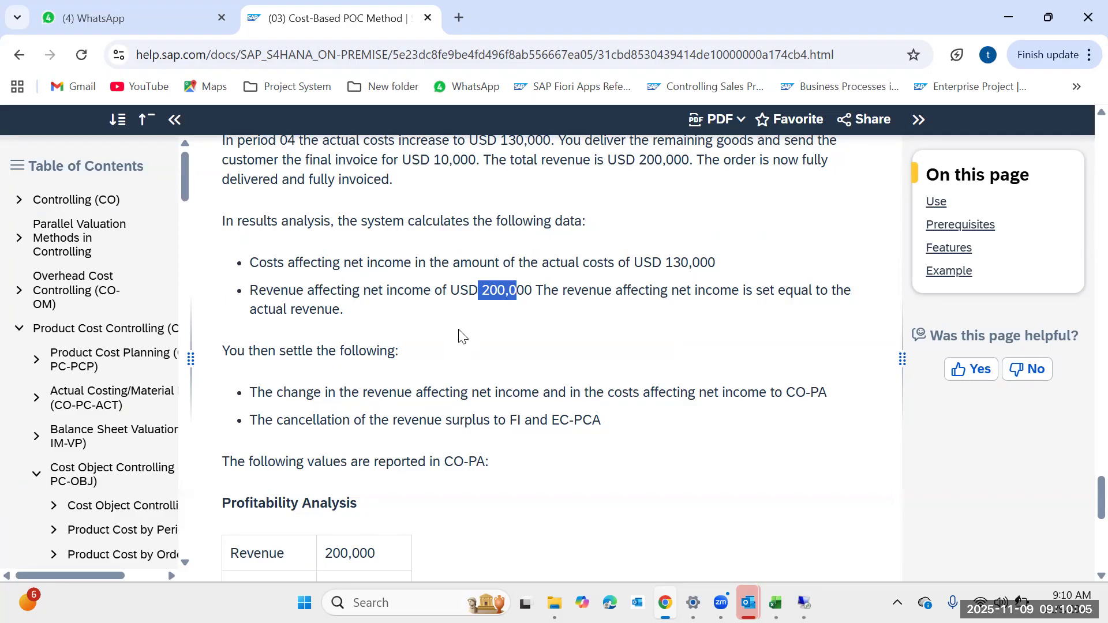
scroll(461, 337, down, 8)
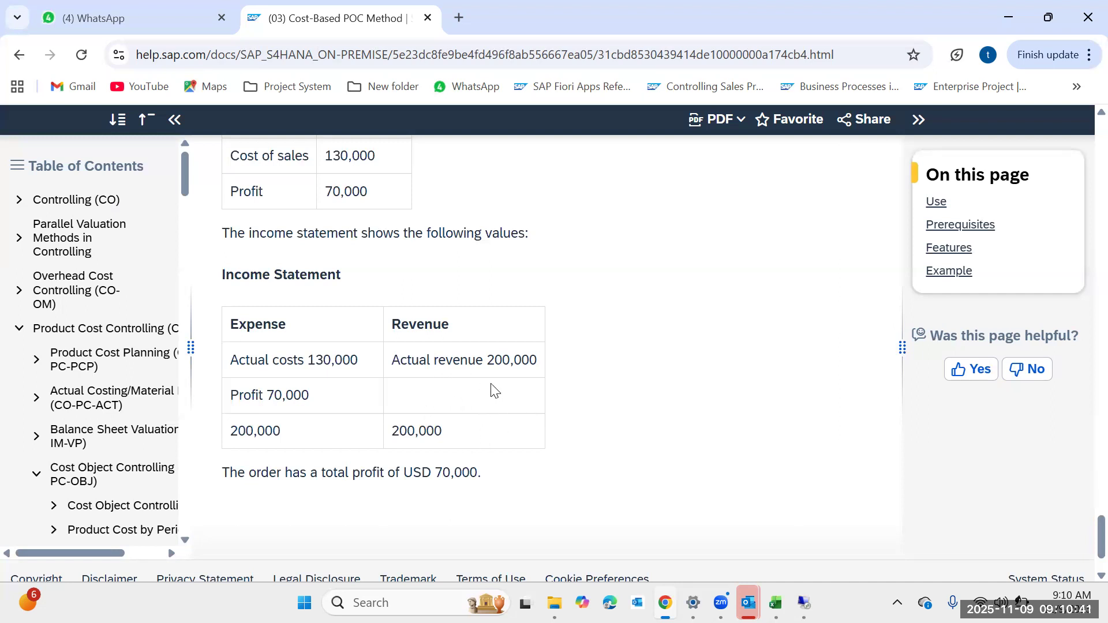
drag(488, 361, 418, 375)
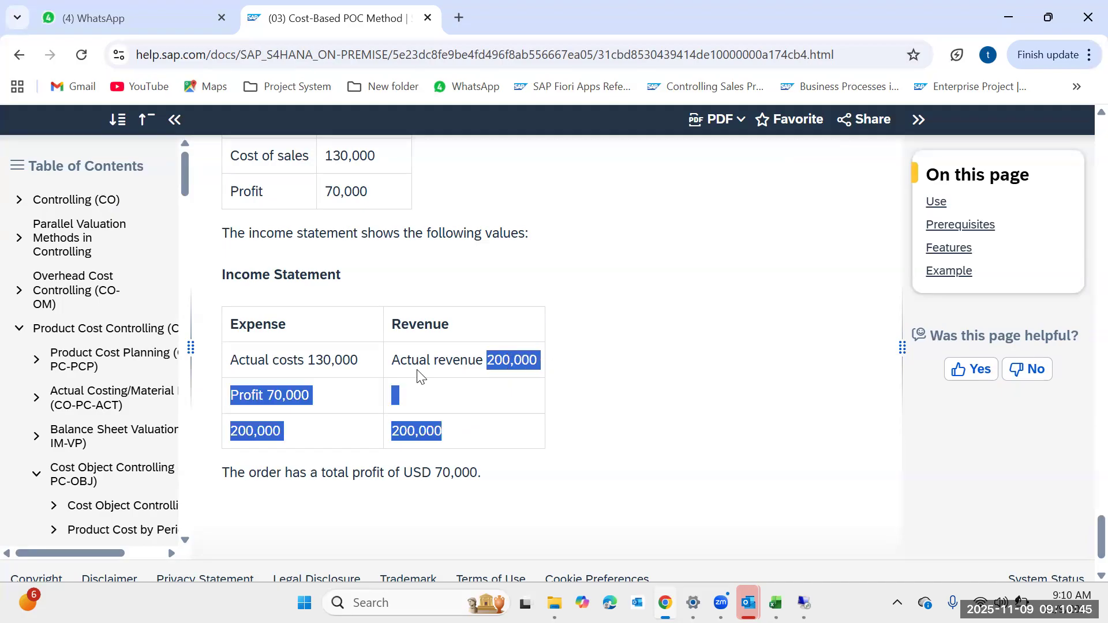
click(345, 361)
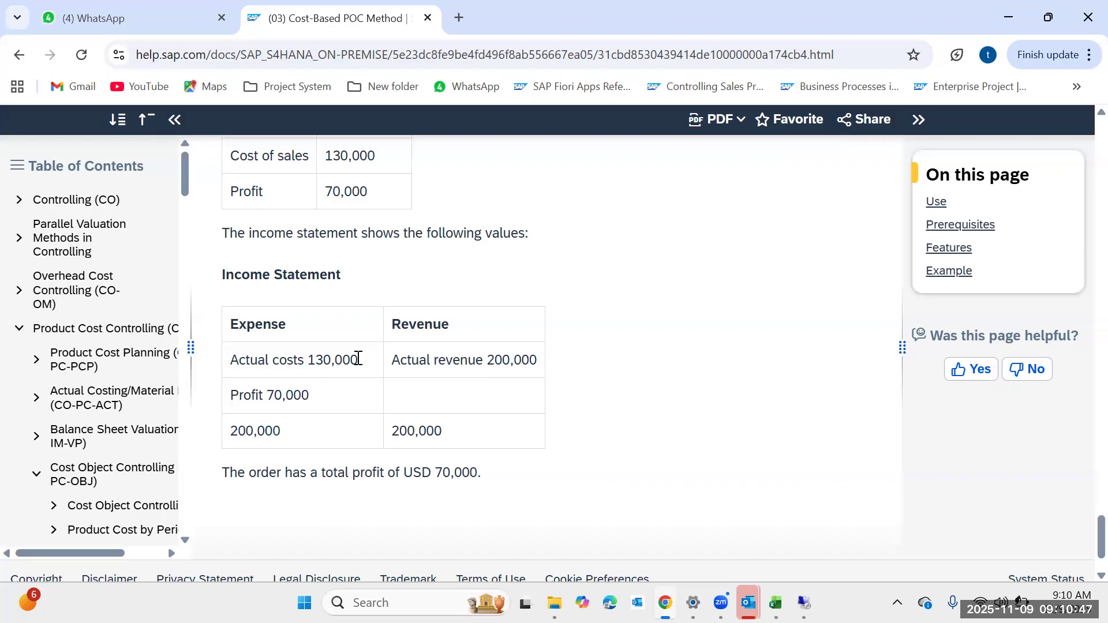
drag(357, 359, 312, 358)
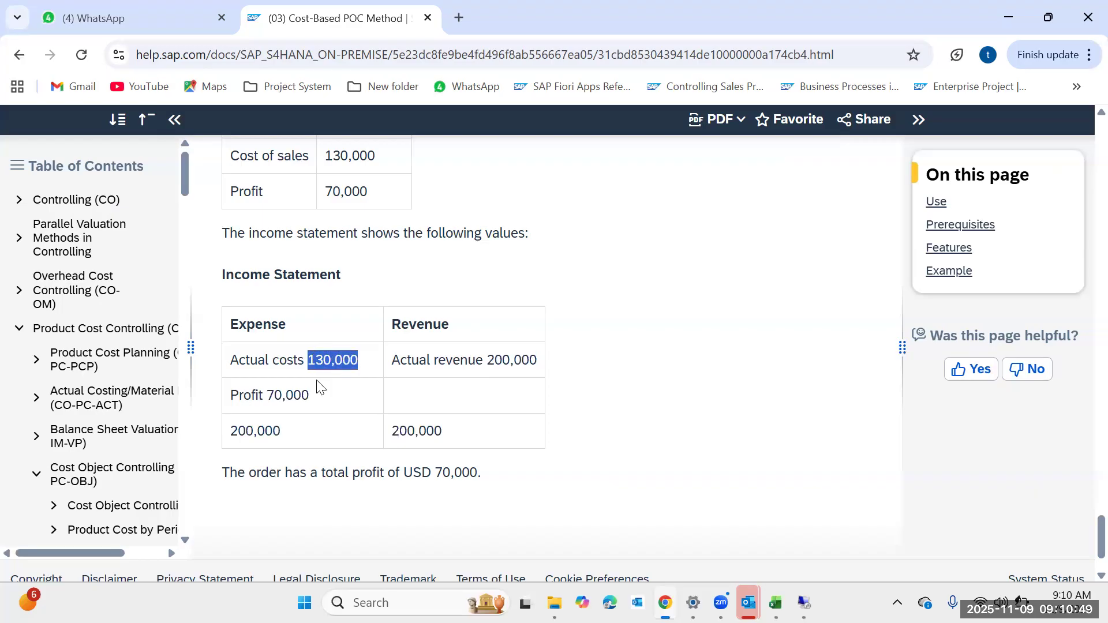
click(315, 403)
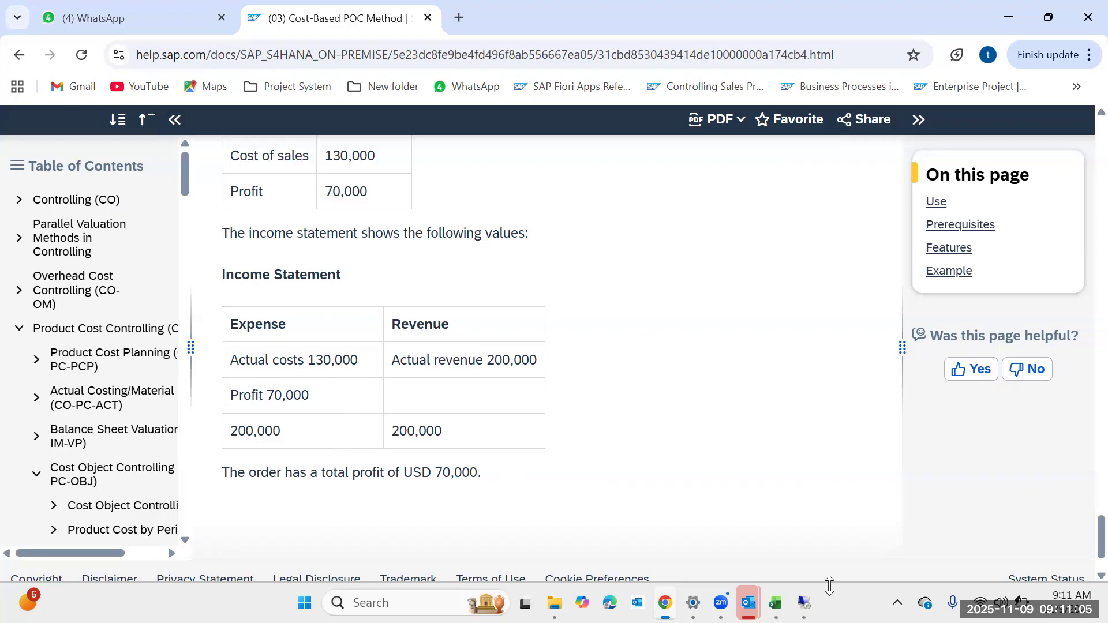
Return to the results analysis list and re-examine the period 4 and 5 POCS and POCP lines.
mouse_move(804, 603)
click(827, 511)
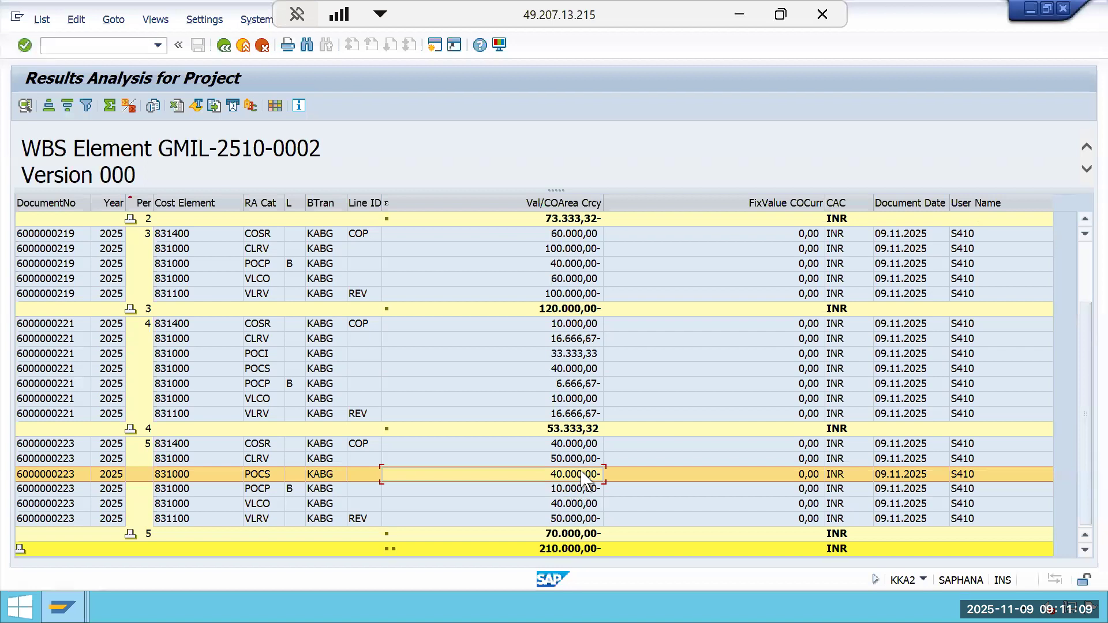
click(580, 373)
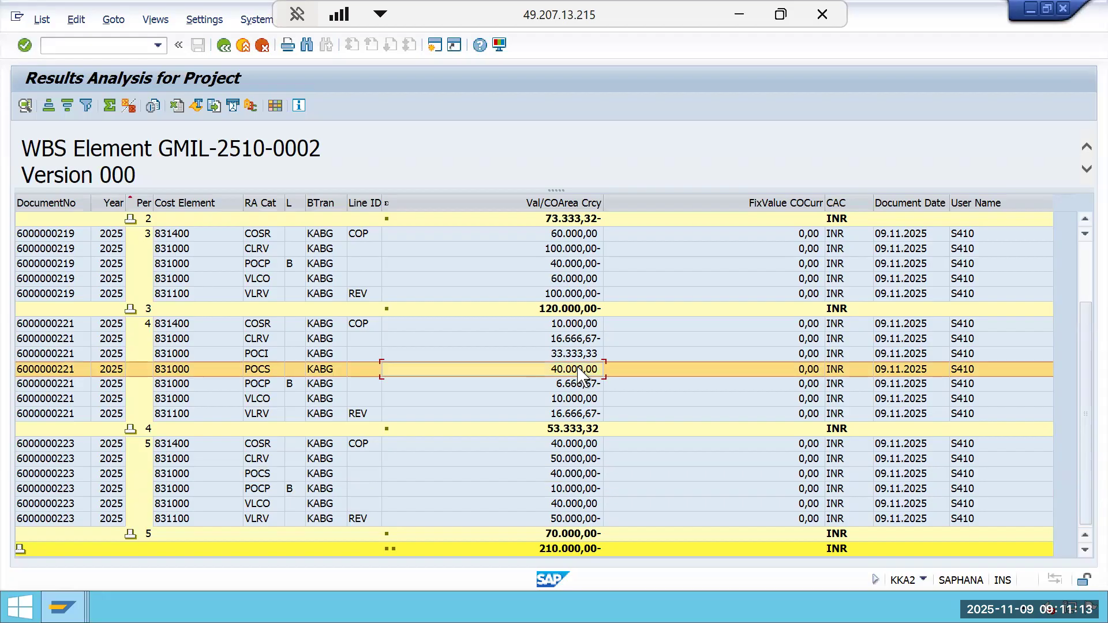
click(573, 475)
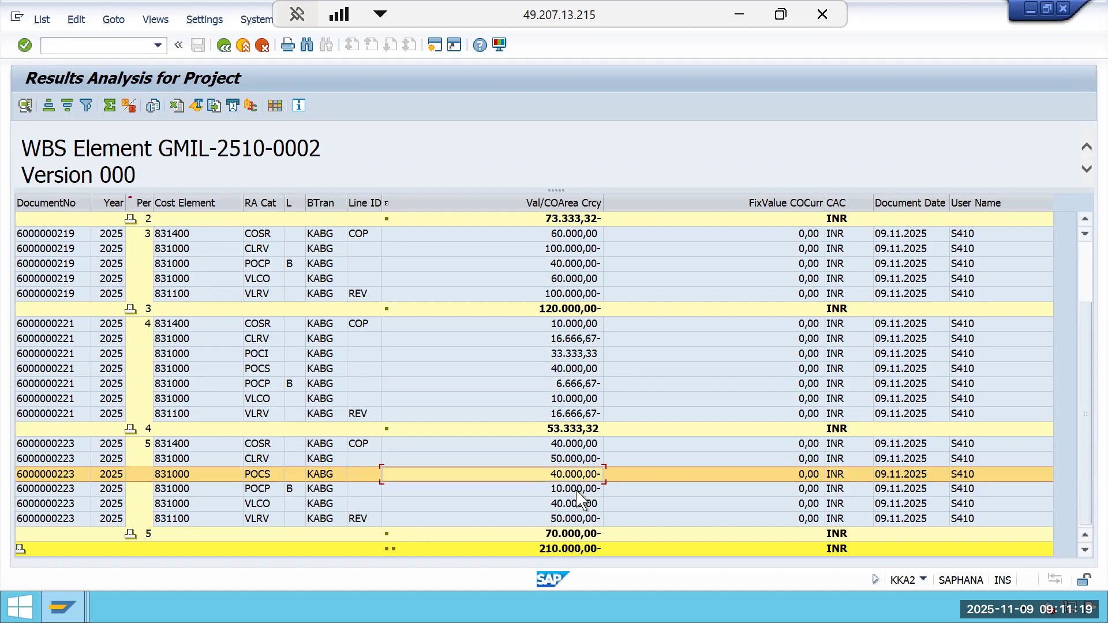
click(576, 490)
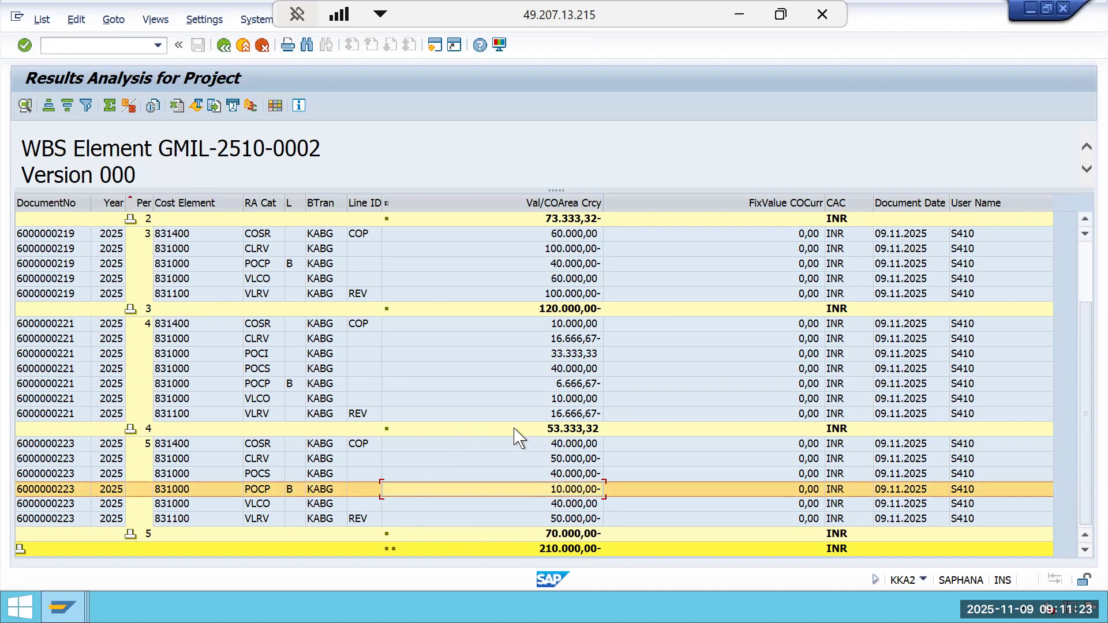
scroll(505, 495, up, 2)
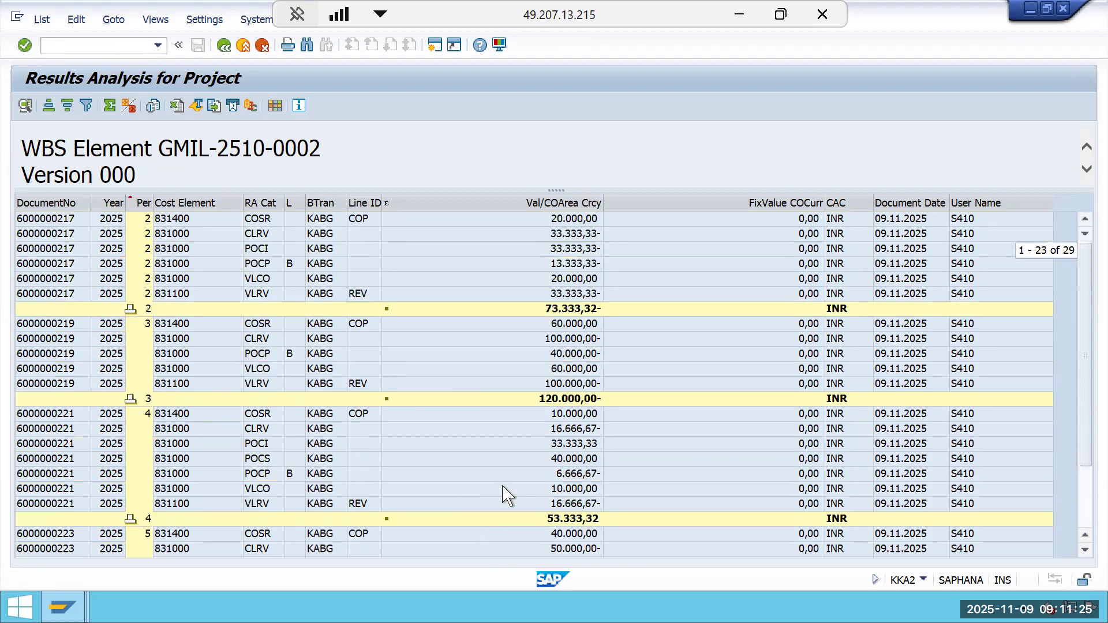
scroll(505, 494, down, 1)
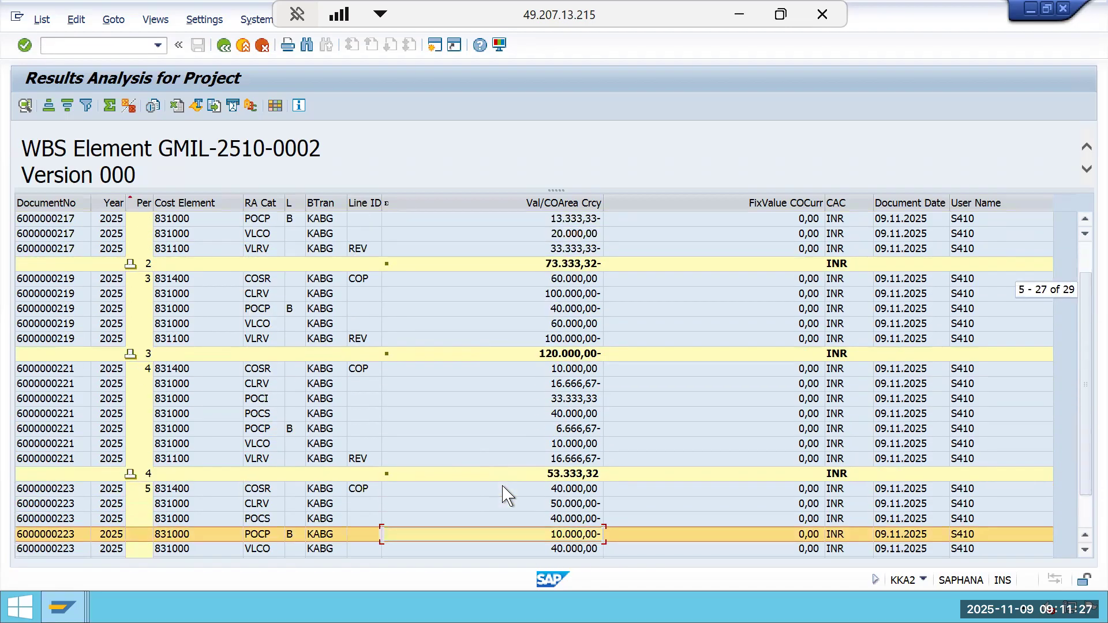
scroll(502, 486, up, 1)
scroll(564, 384, down, 1)
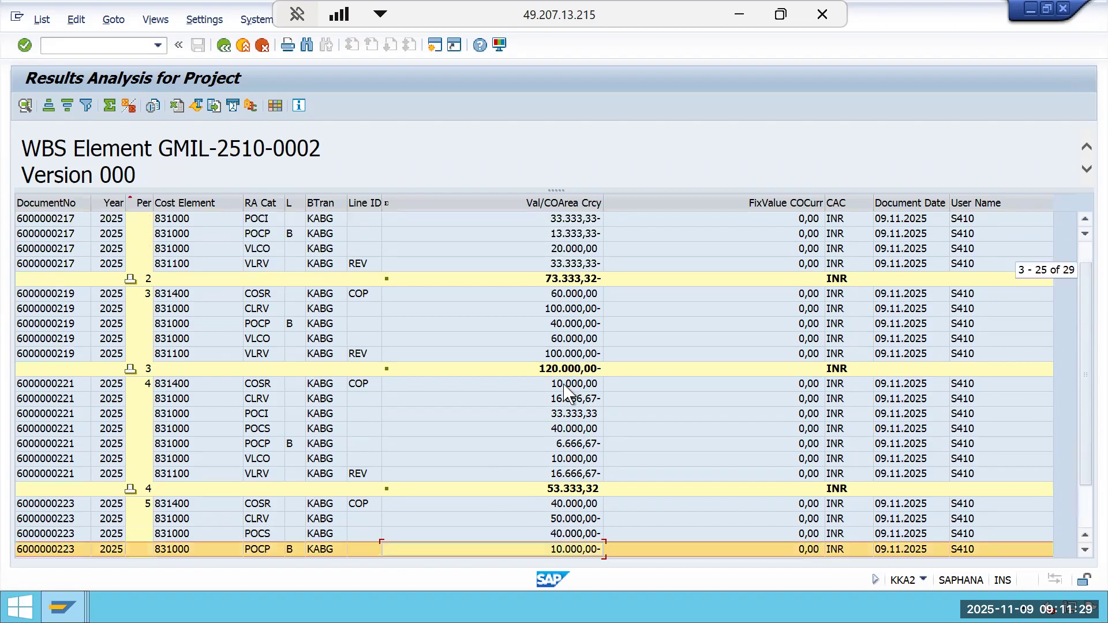
scroll(568, 393, down, 2)
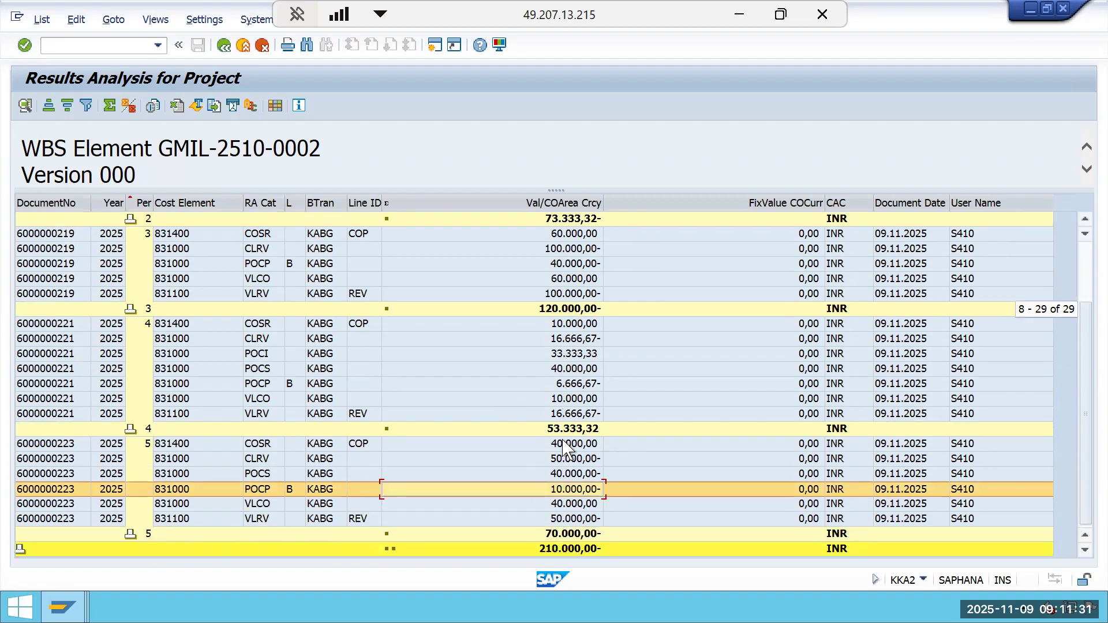
scroll(563, 444, up, 2)
scroll(563, 444, down, 2)
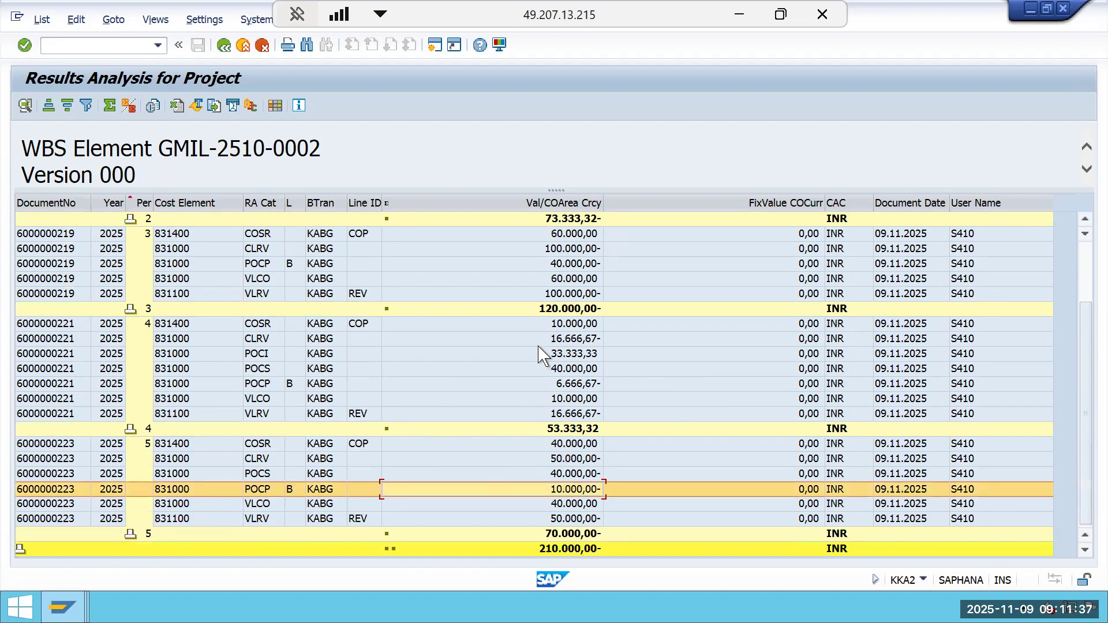
Inspect the period 4 and 5 POCS, POCI, COSR and CLRV lines and the period 5 subtotal in the results analysis list.
click(576, 369)
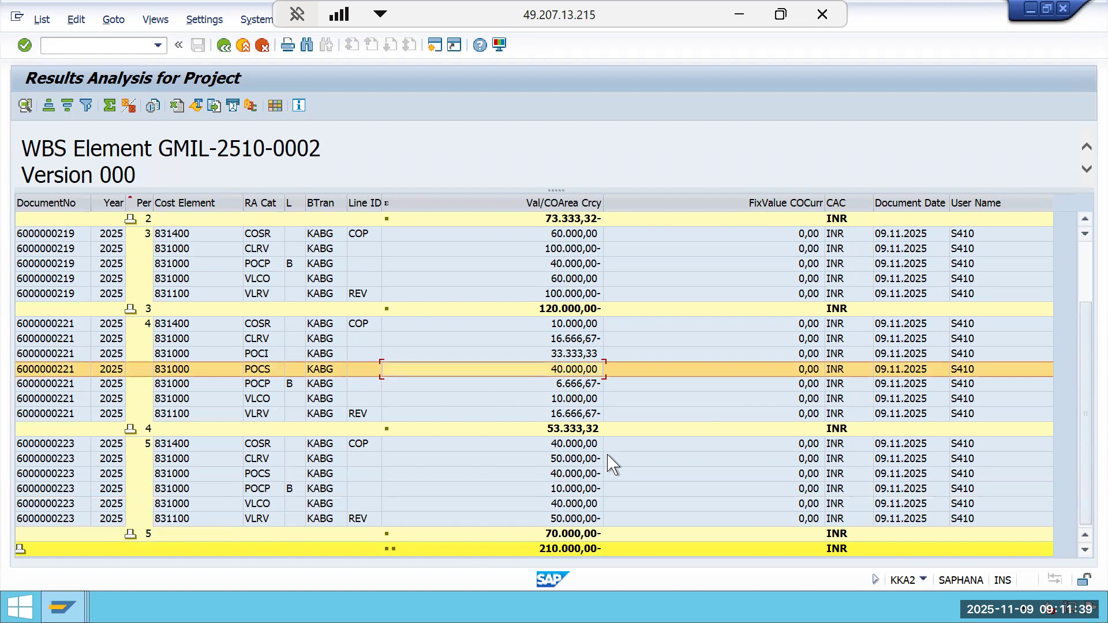
click(578, 354)
click(582, 371)
click(586, 464)
click(586, 472)
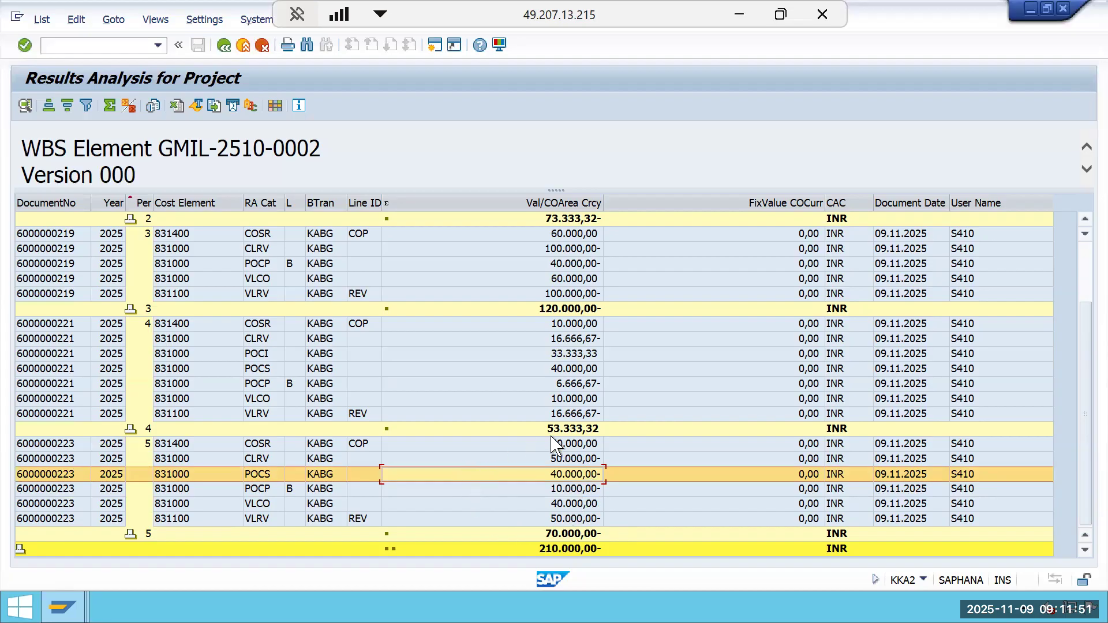
click(583, 445)
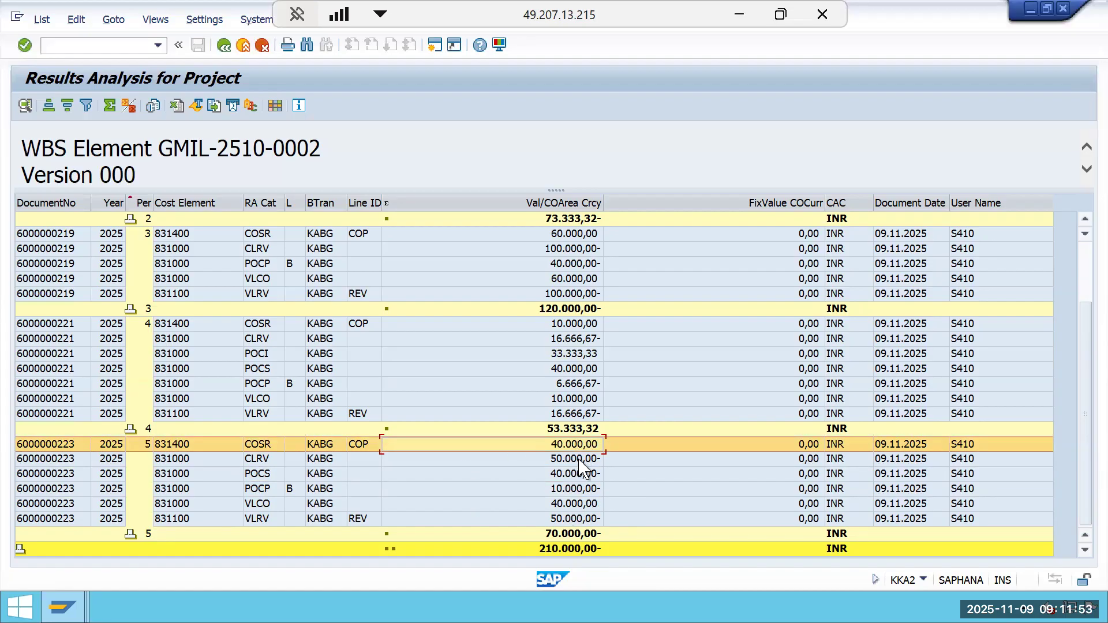
click(582, 461)
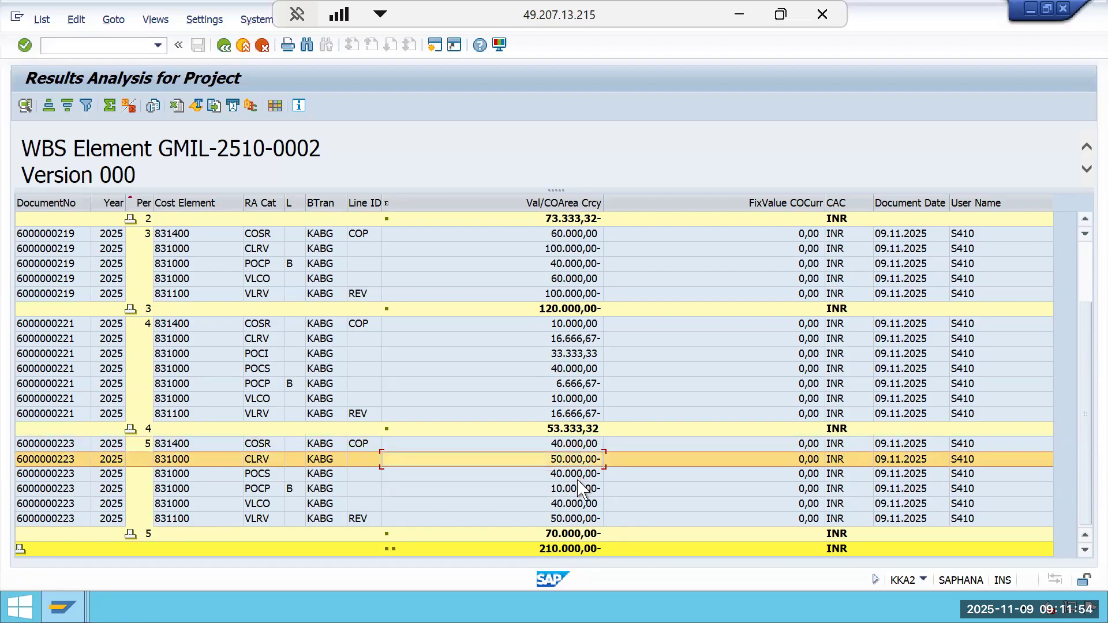
click(588, 534)
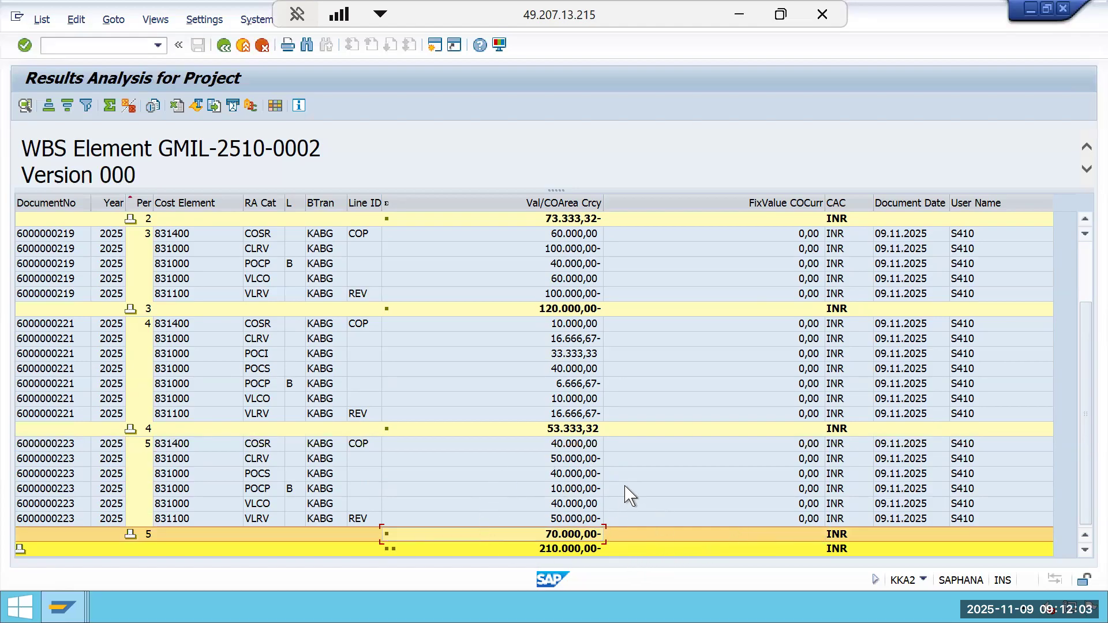
Scroll through the results analysis line items to compare the values of periods 2 to 5.
scroll(630, 496, up, 2)
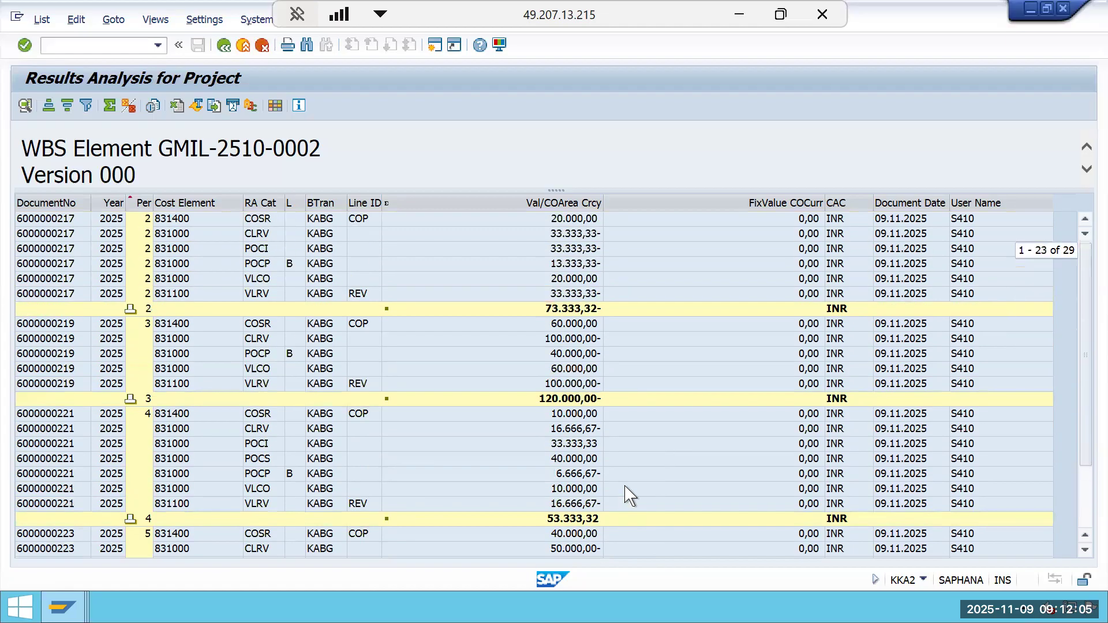
scroll(630, 489, down, 2)
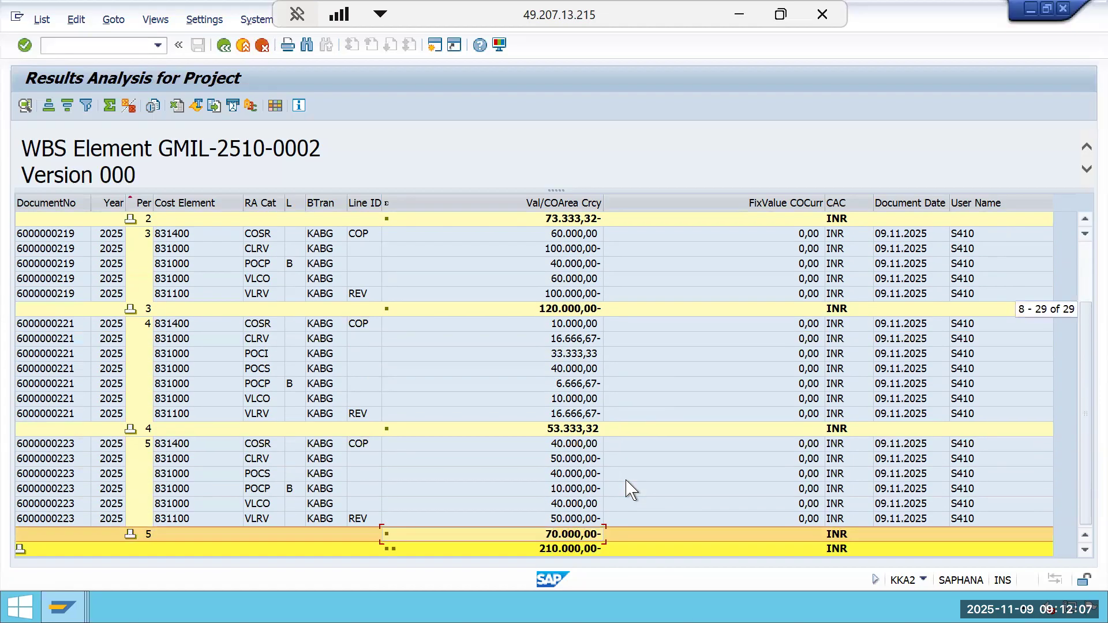
scroll(754, 440, up, 2)
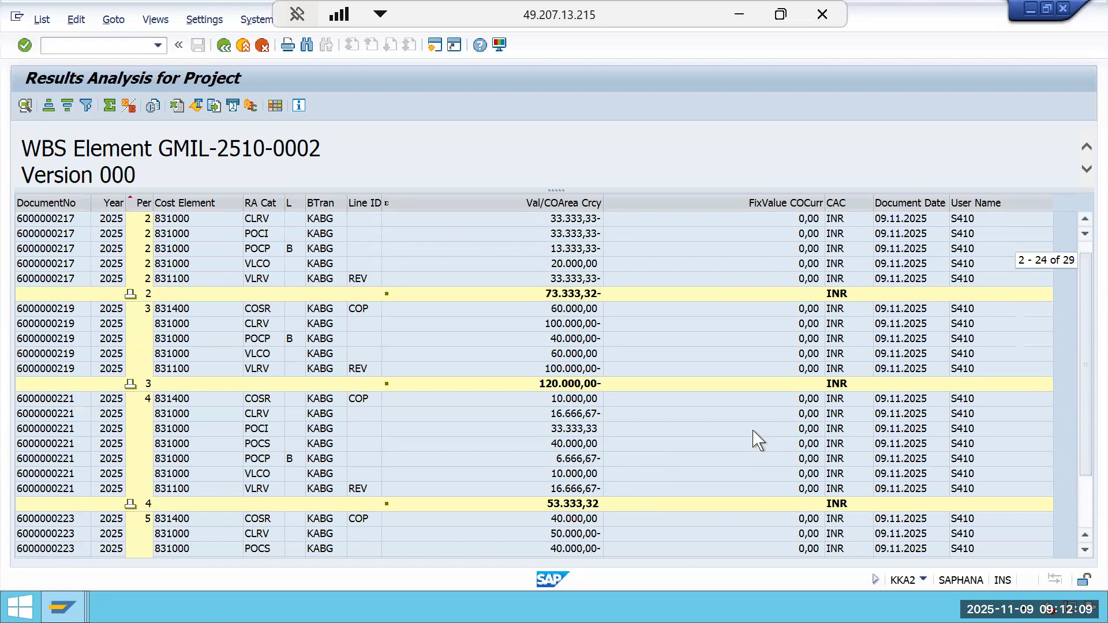
scroll(754, 440, down, 2)
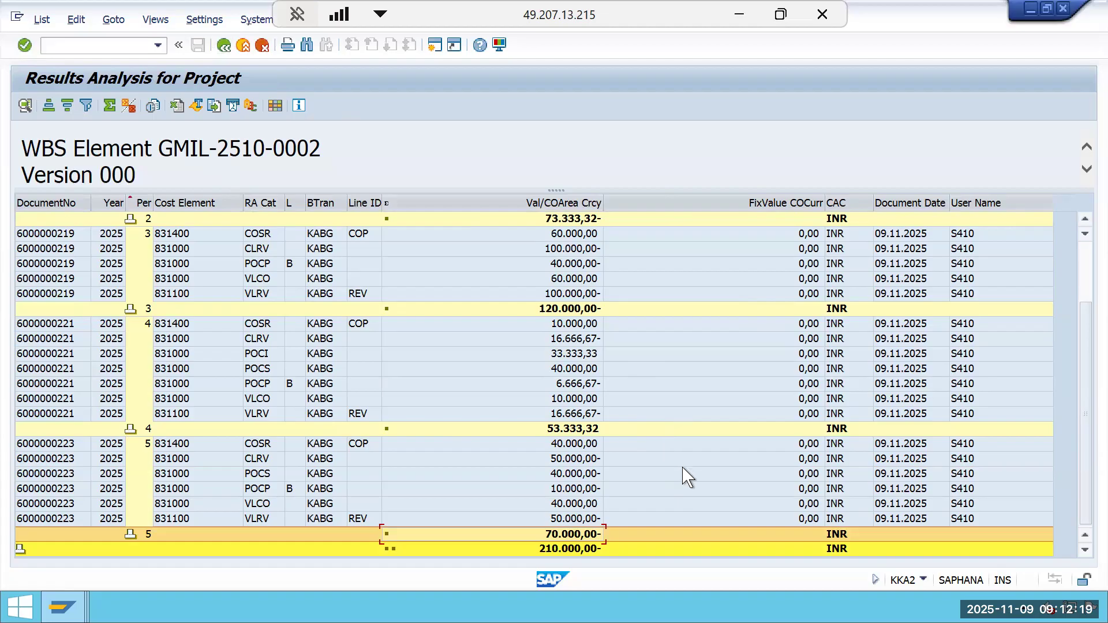
scroll(688, 478, up, 2)
scroll(689, 478, down, 2)
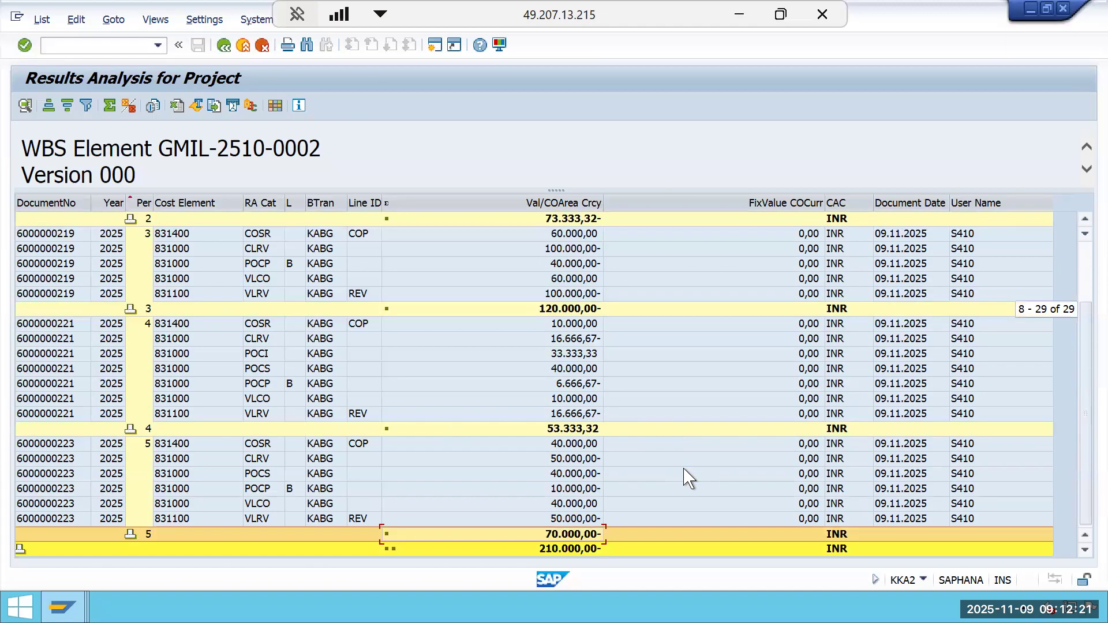
scroll(688, 478, up, 2)
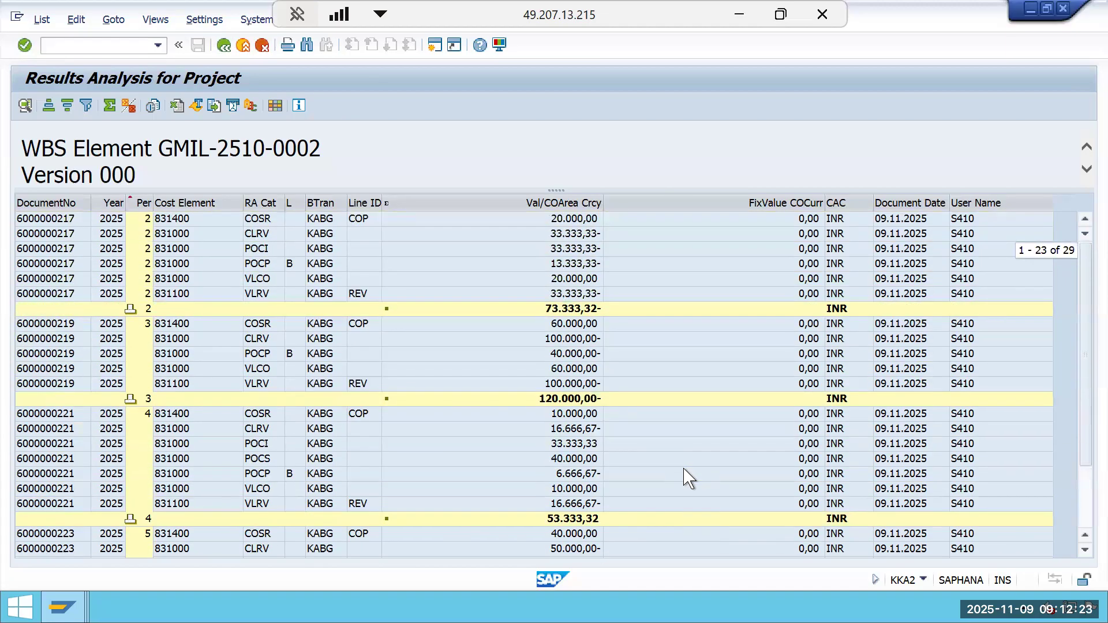
scroll(600, 460, down, 2)
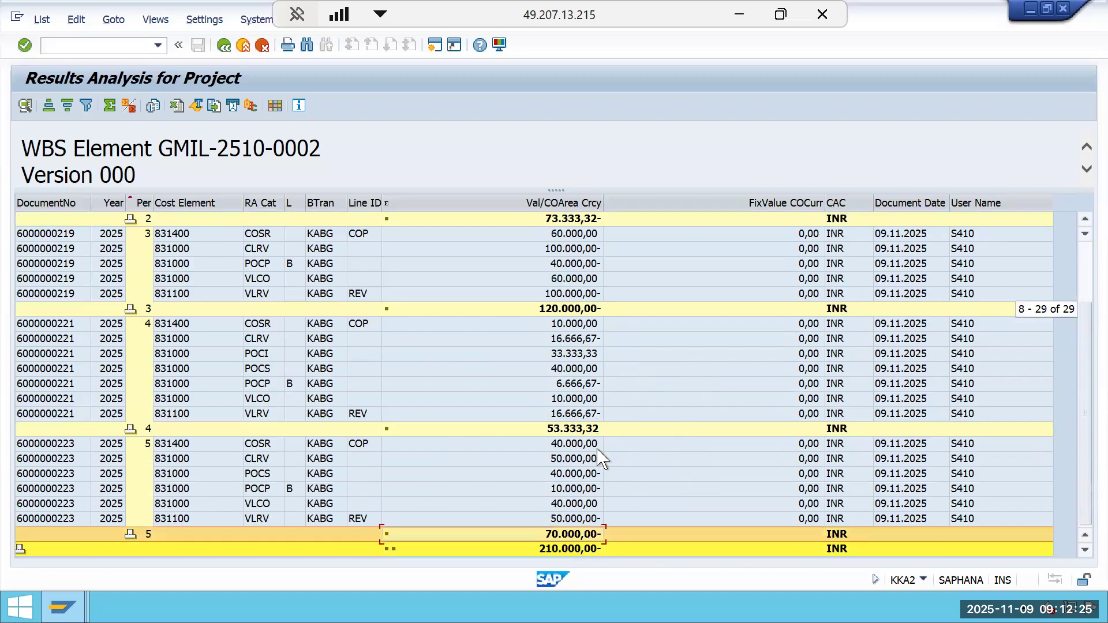
scroll(600, 460, up, 2)
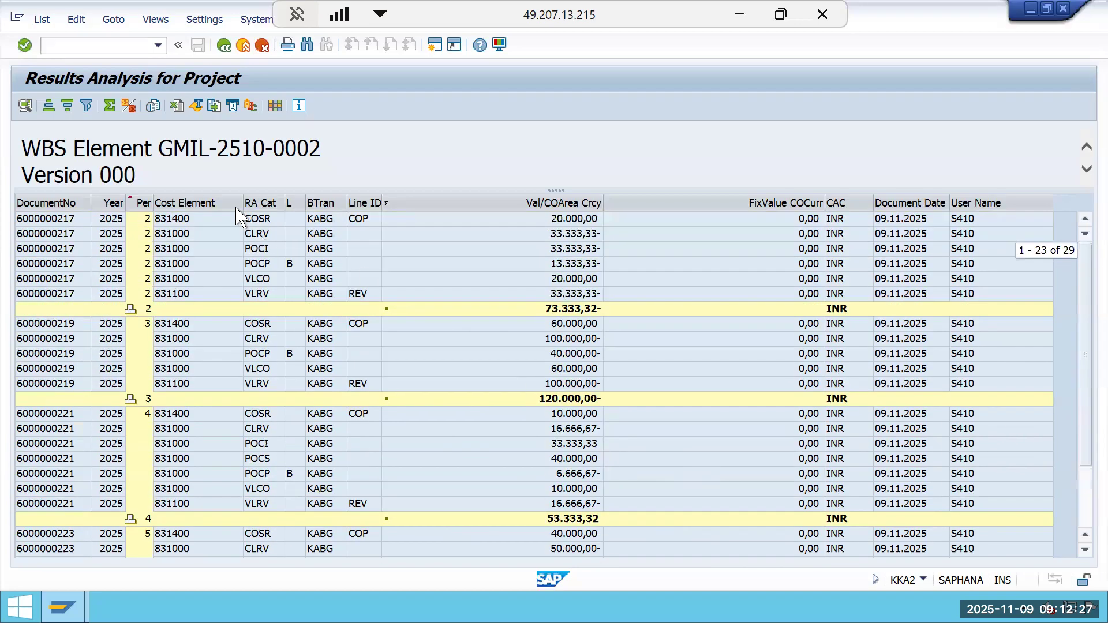
Exit the results analysis and review the settled values detail list in the actual settlement session.
click(221, 49)
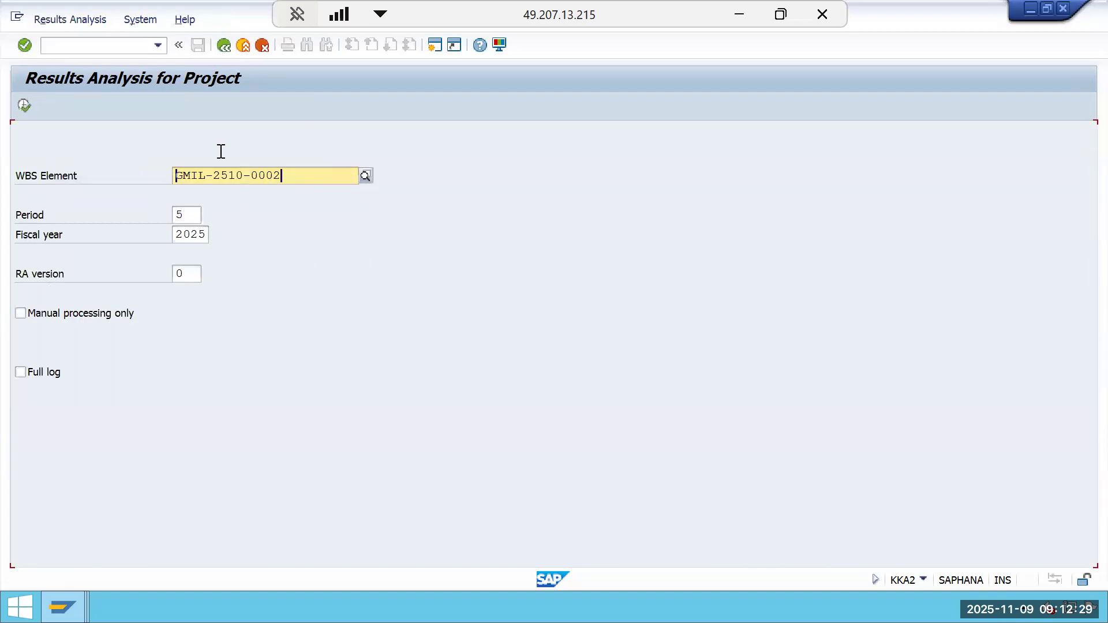
click(224, 47)
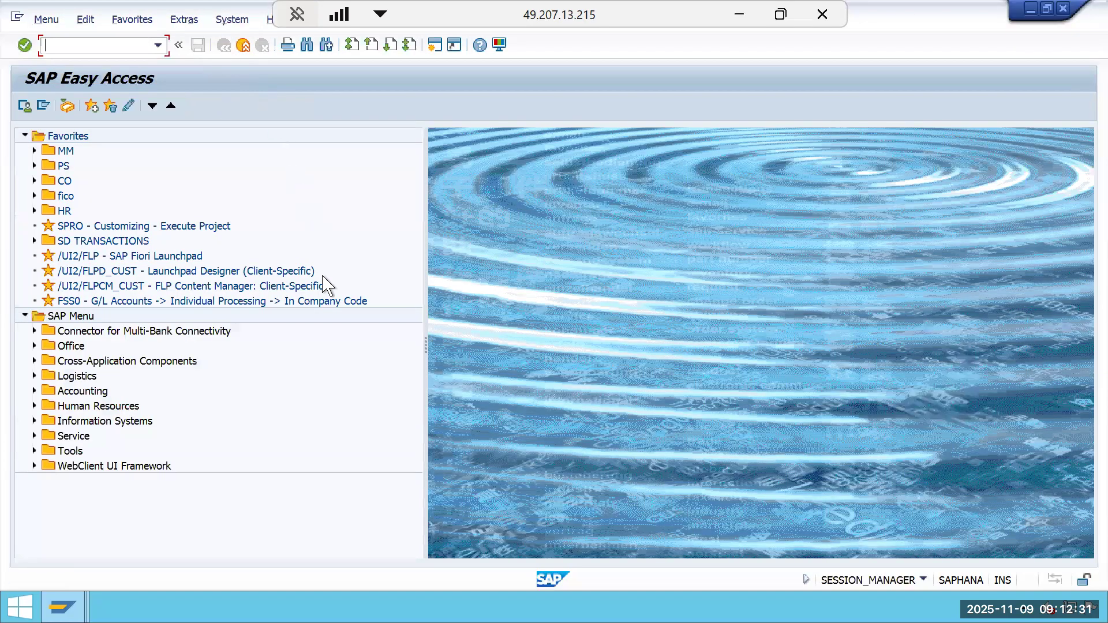
mouse_move(62, 607)
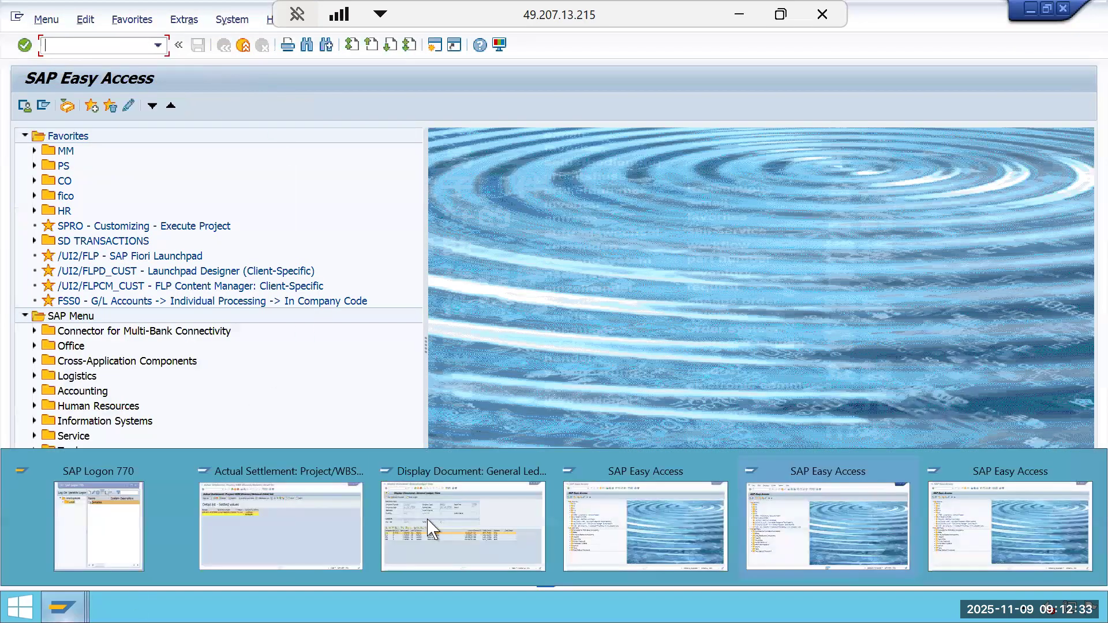
click(256, 540)
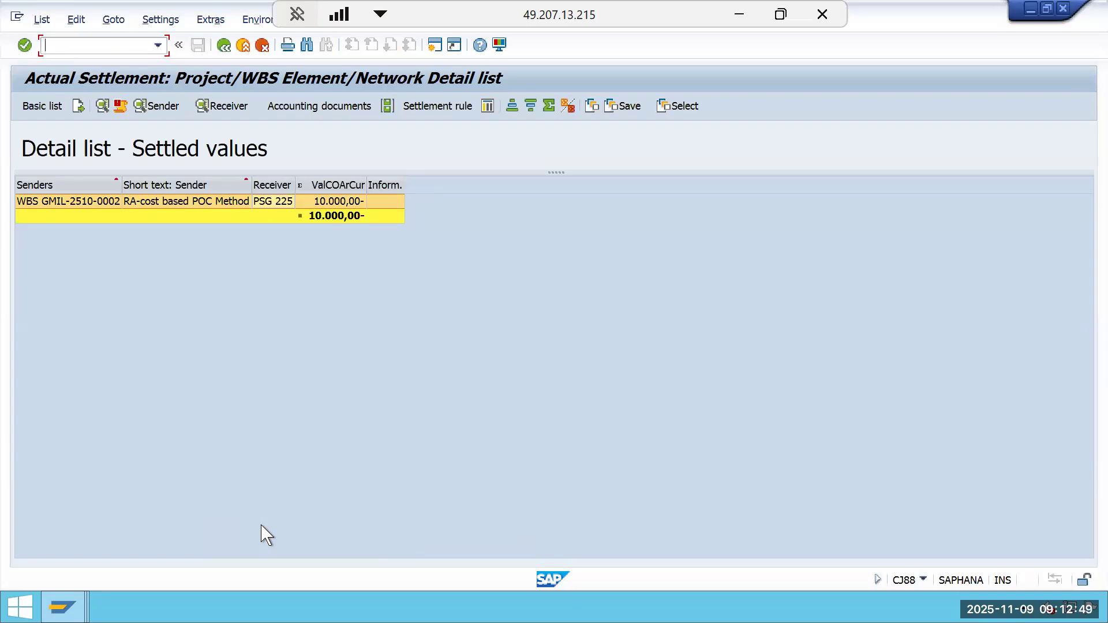
click(224, 45)
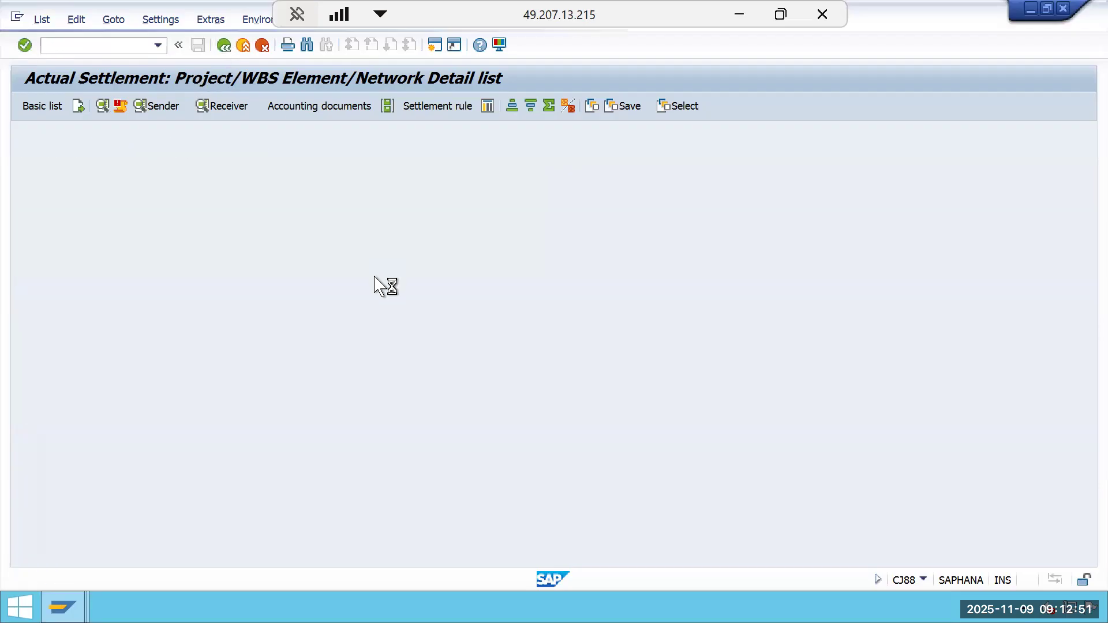
Switch to the SAP Help cost-based POC page and reread the period 02 income statement, highlighting the revenue in excess of billings entry.
mouse_move(62, 607)
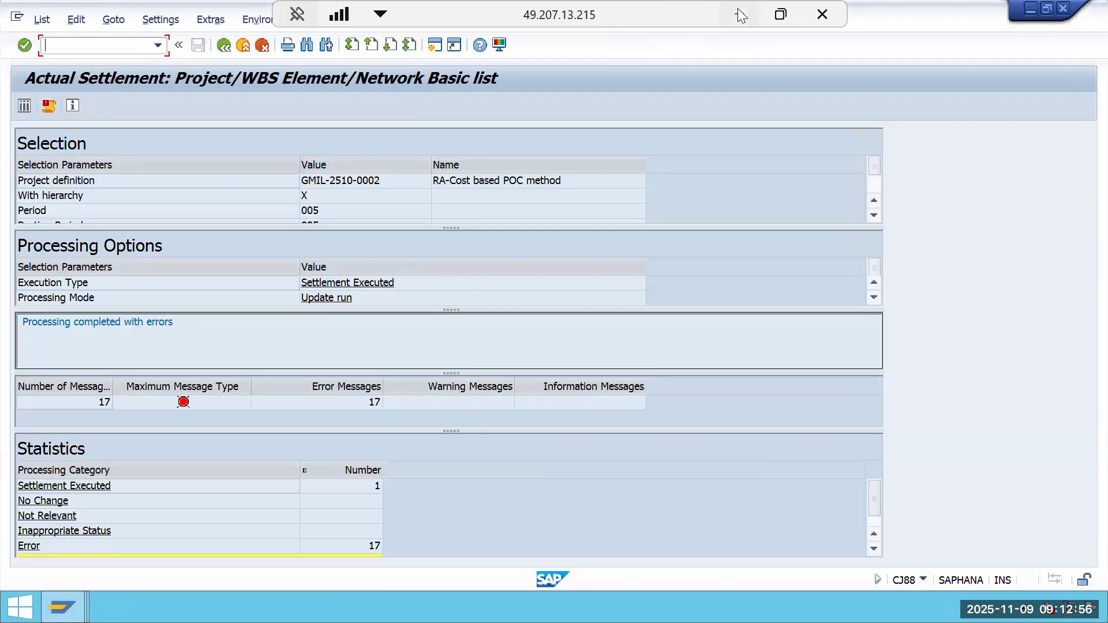
click(740, 15)
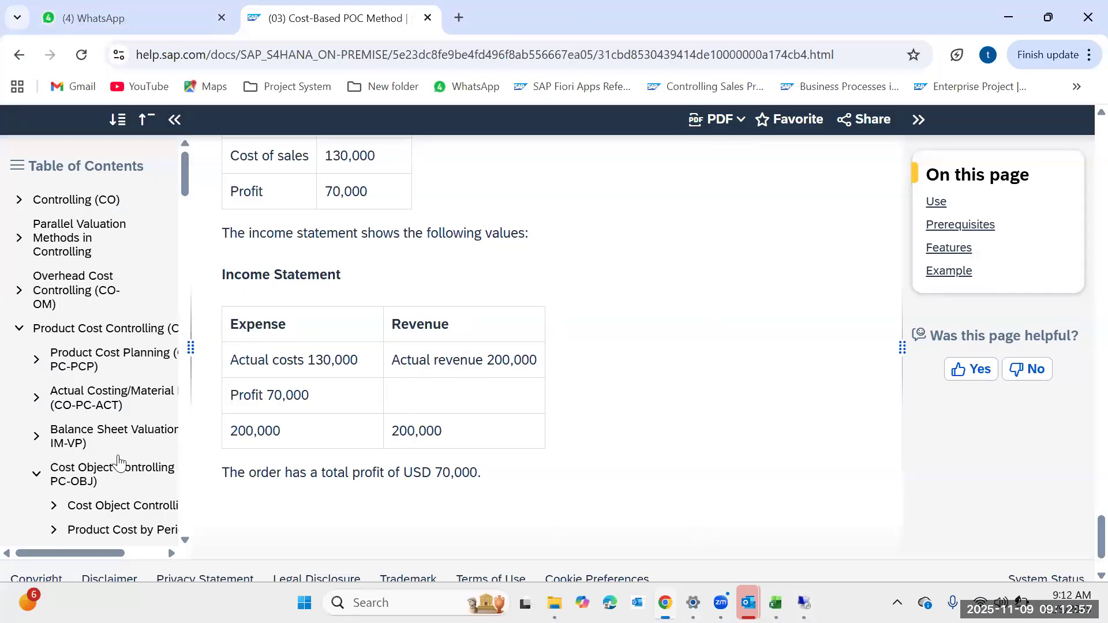
scroll(333, 378, up, 5)
scroll(334, 378, up, 20)
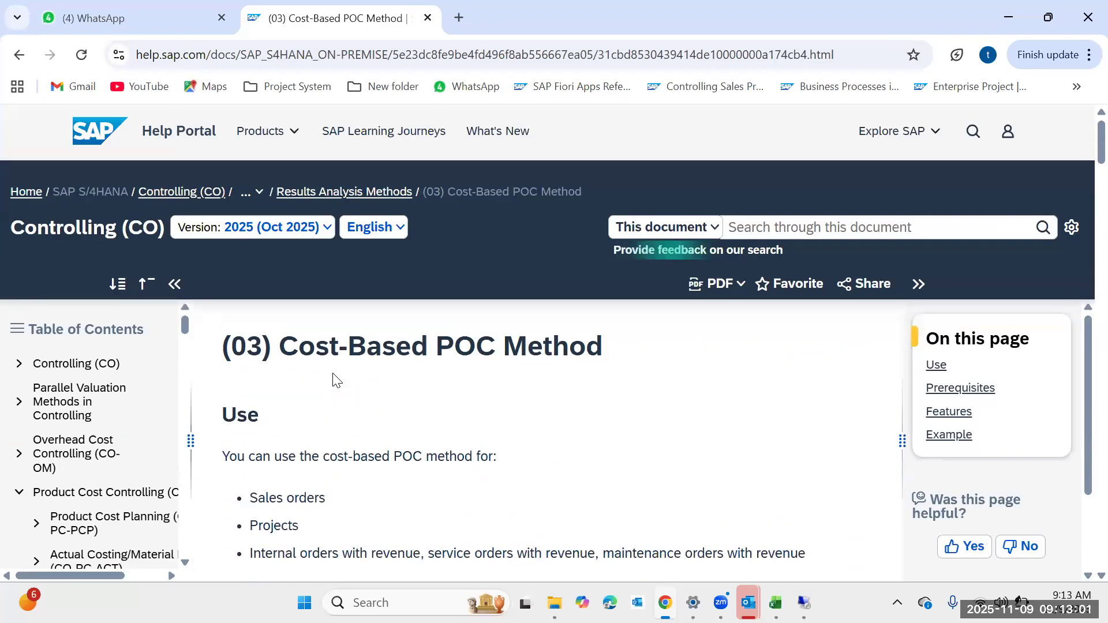
scroll(365, 386, down, 15)
scroll(367, 396, down, 14)
scroll(385, 391, up, 9)
scroll(387, 390, up, 10)
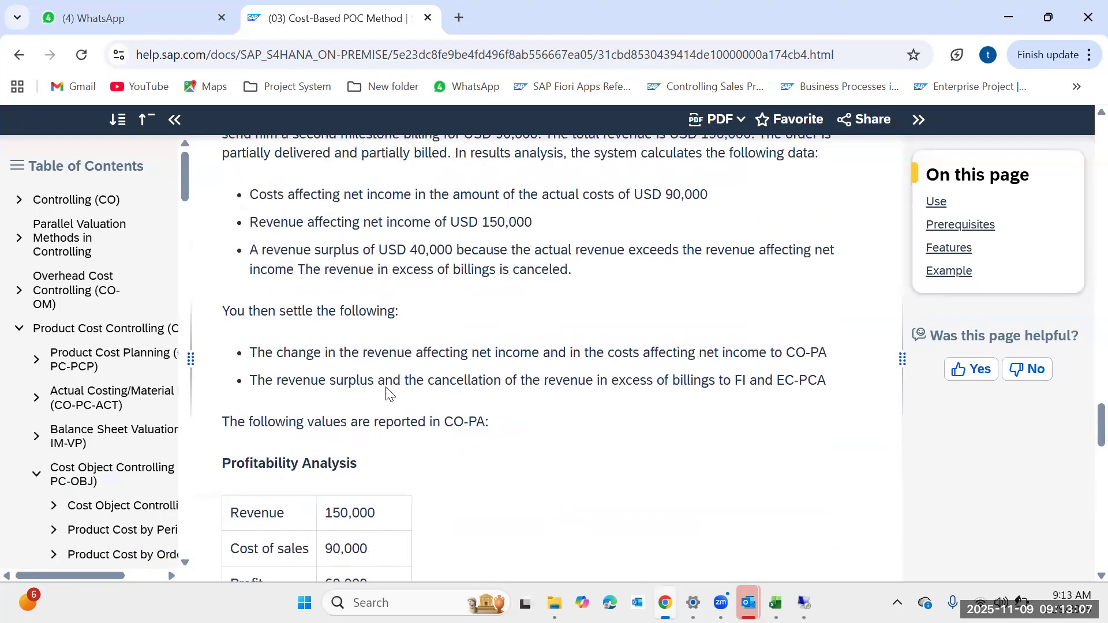
scroll(386, 392, up, 7)
drag(696, 367, 452, 375)
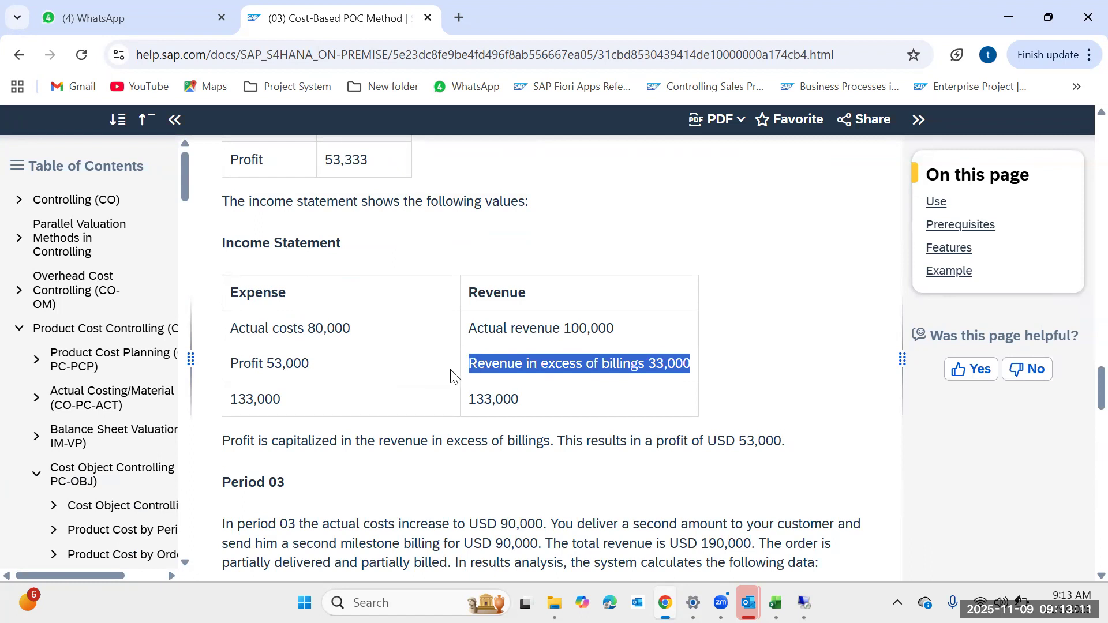
click(633, 367)
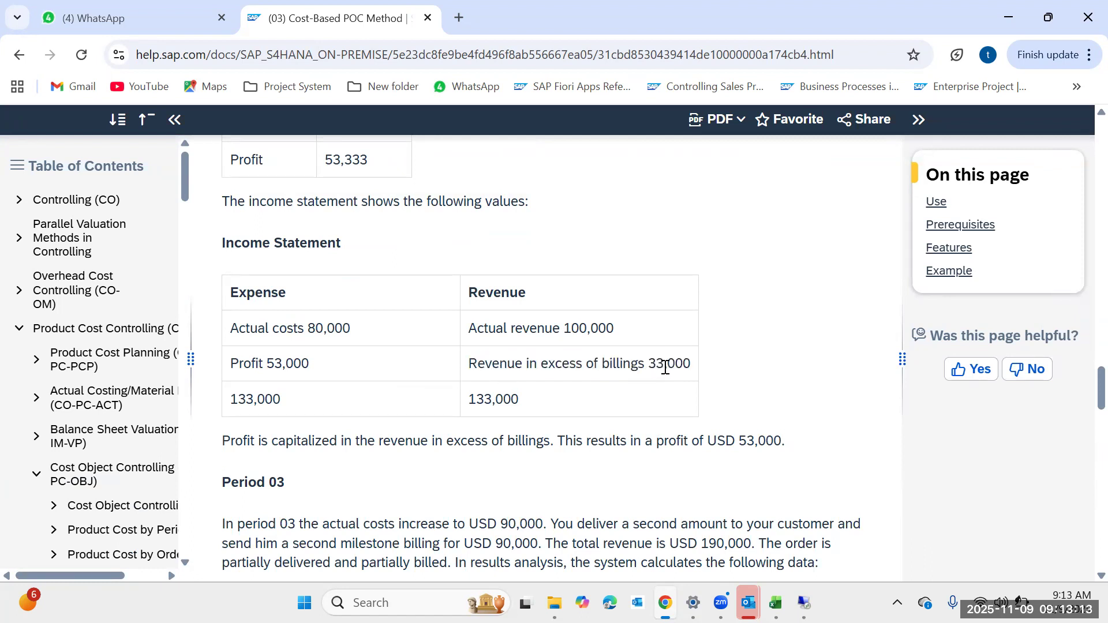
drag(688, 362, 441, 374)
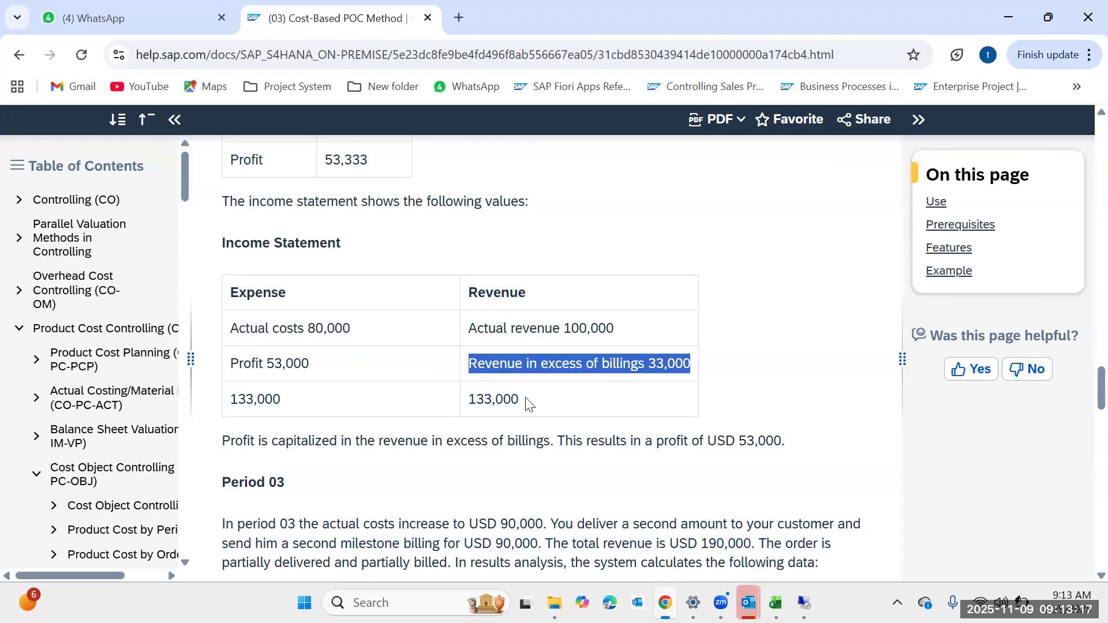
scroll(530, 403, down, 15)
scroll(527, 398, down, 5)
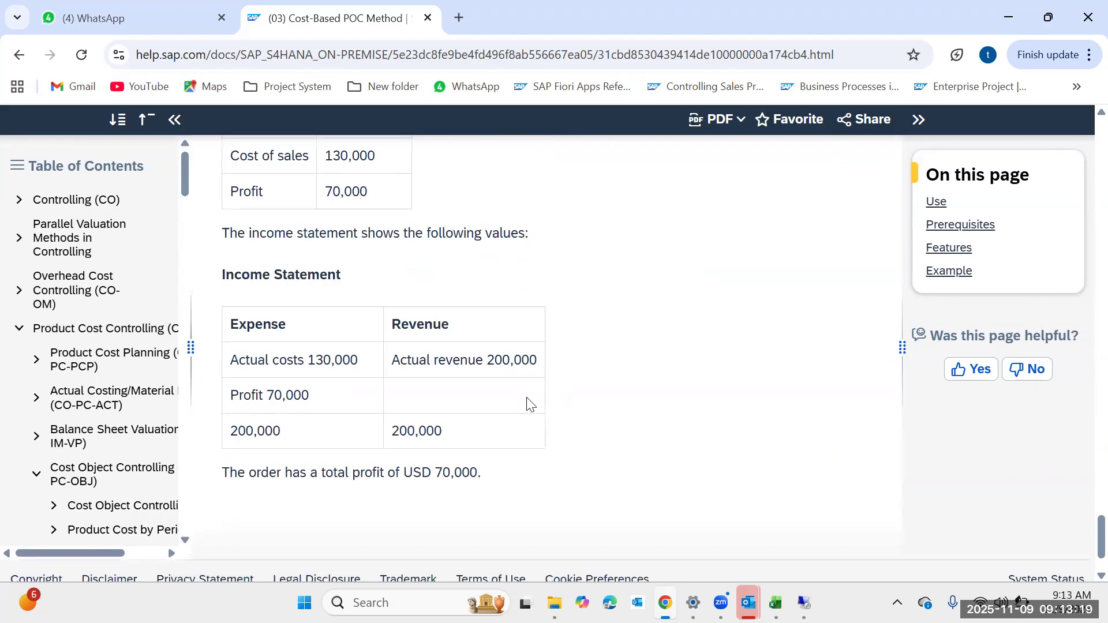
Widen the help's table of contents pane and open the (09) Completed Contract Method page.
drag(191, 349, 503, 348)
scroll(260, 416, down, 7)
scroll(279, 421, up, 1)
scroll(280, 421, down, 4)
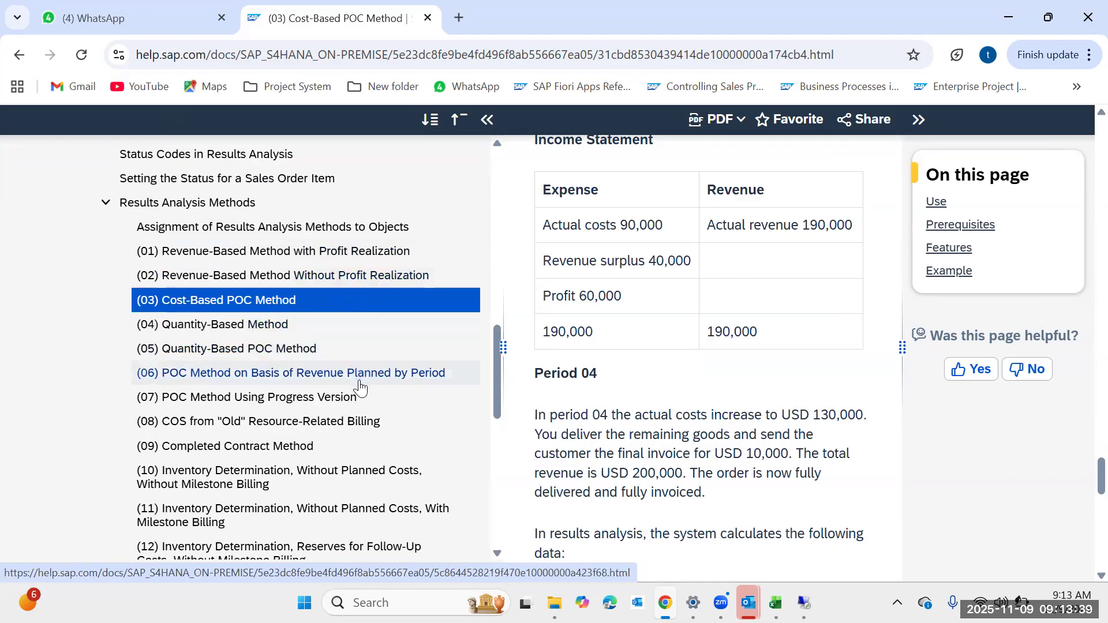
scroll(360, 388, down, 6)
scroll(359, 396, up, 3)
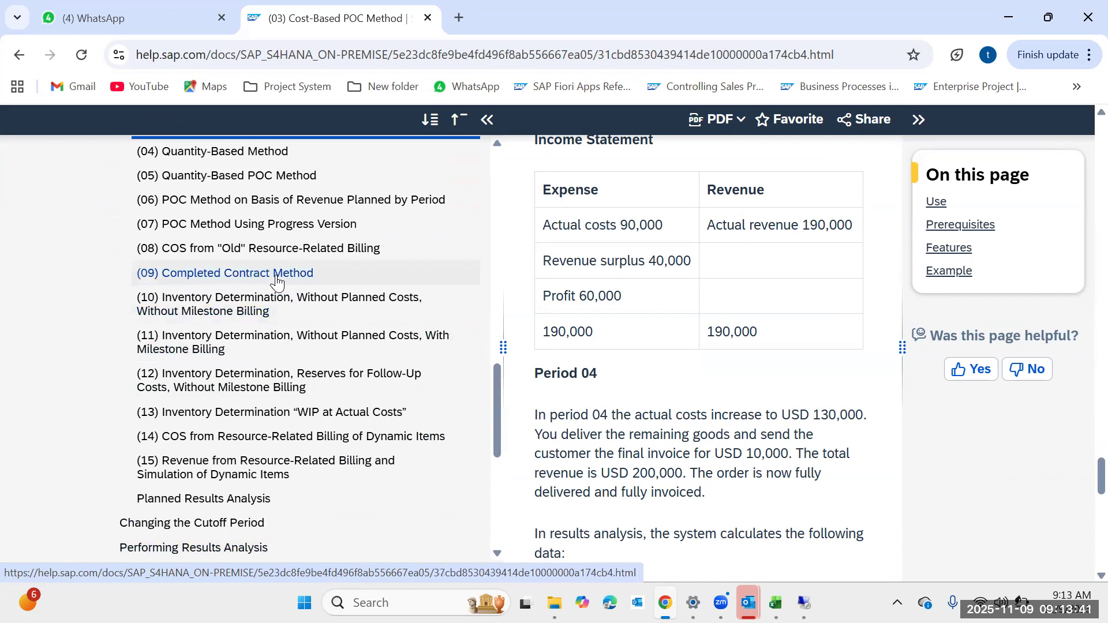
click(276, 280)
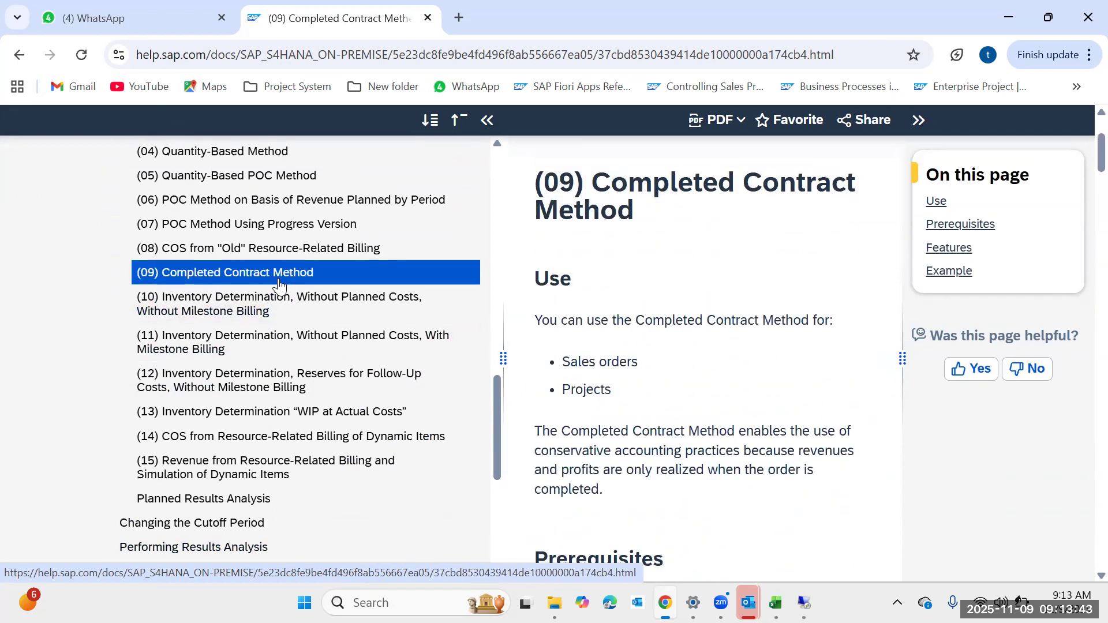
Read through the Completed Contract Method page and its example income statements, narrowing the contents pane again.
scroll(357, 343, up, 2)
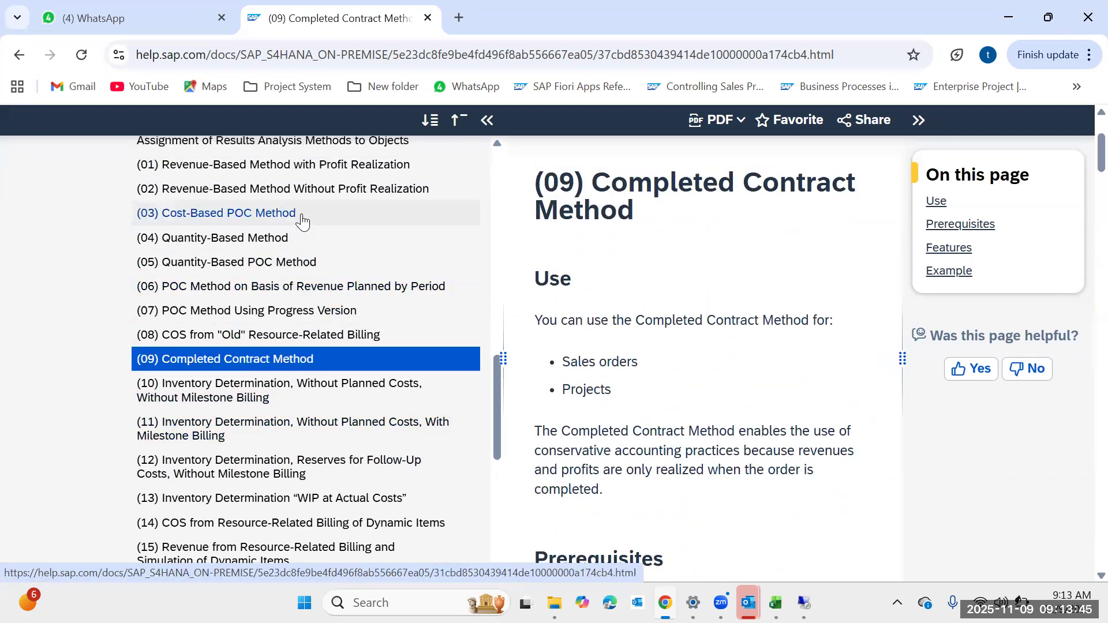
scroll(626, 422, down, 8)
scroll(626, 421, down, 15)
scroll(626, 421, down, 12)
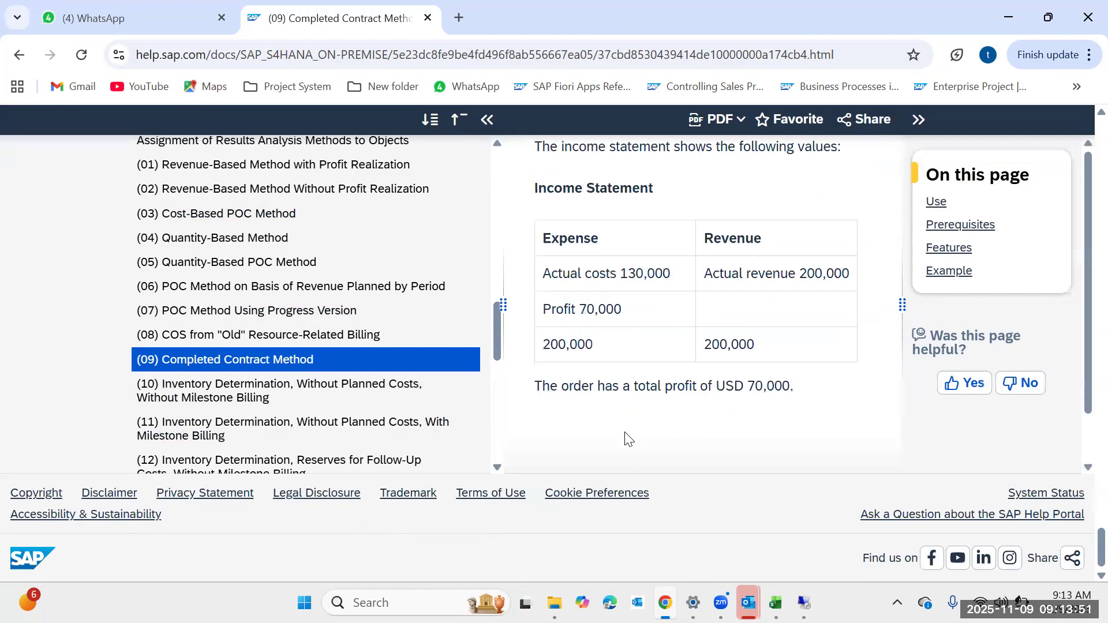
scroll(627, 439, up, 15)
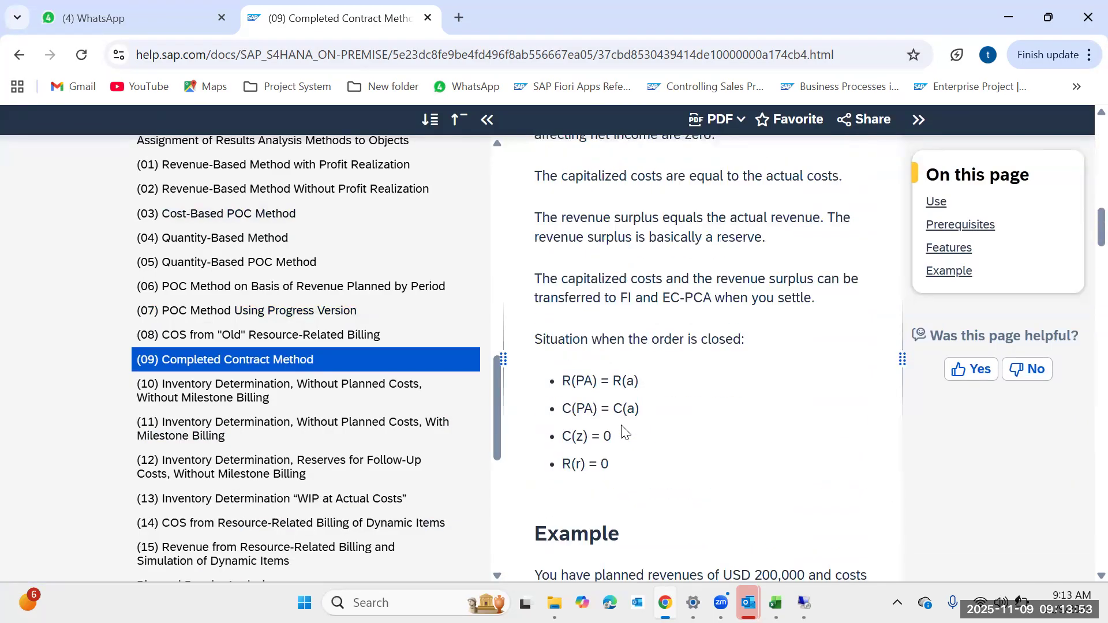
scroll(623, 431, up, 10)
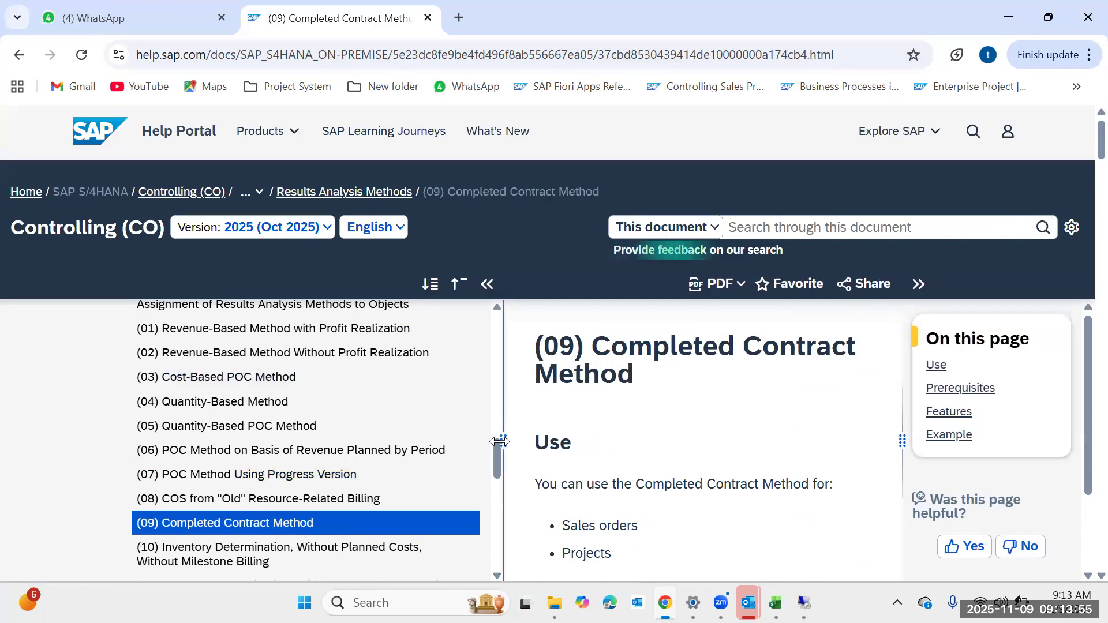
drag(500, 441, 369, 442)
scroll(551, 459, down, 10)
scroll(560, 468, down, 10)
scroll(563, 468, down, 10)
scroll(582, 444, down, 5)
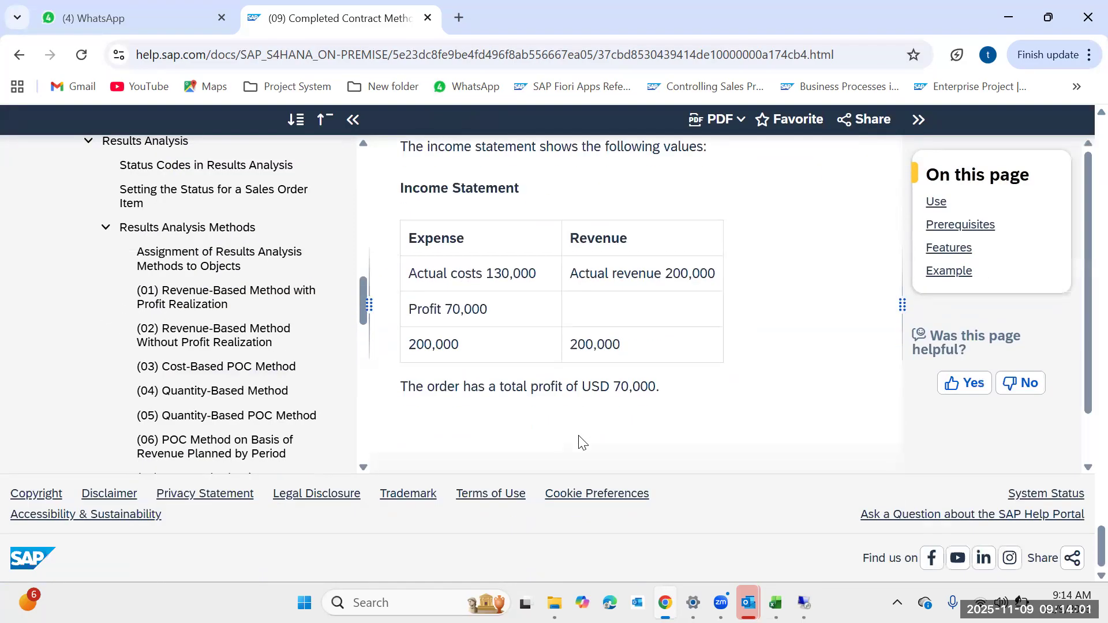
scroll(582, 443, up, 20)
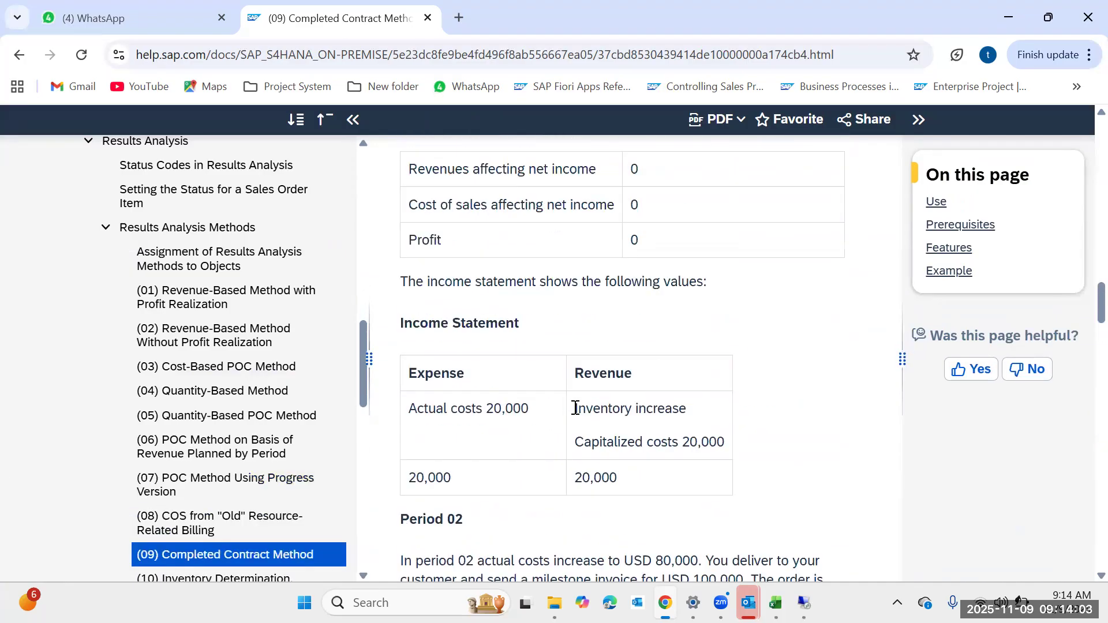
scroll(575, 407, up, 15)
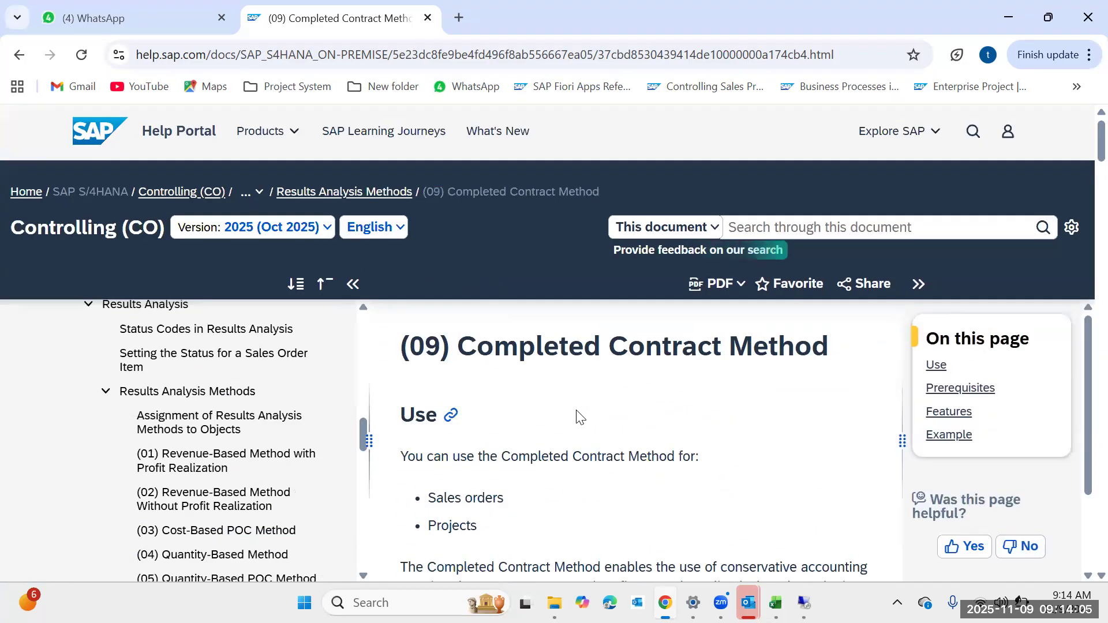